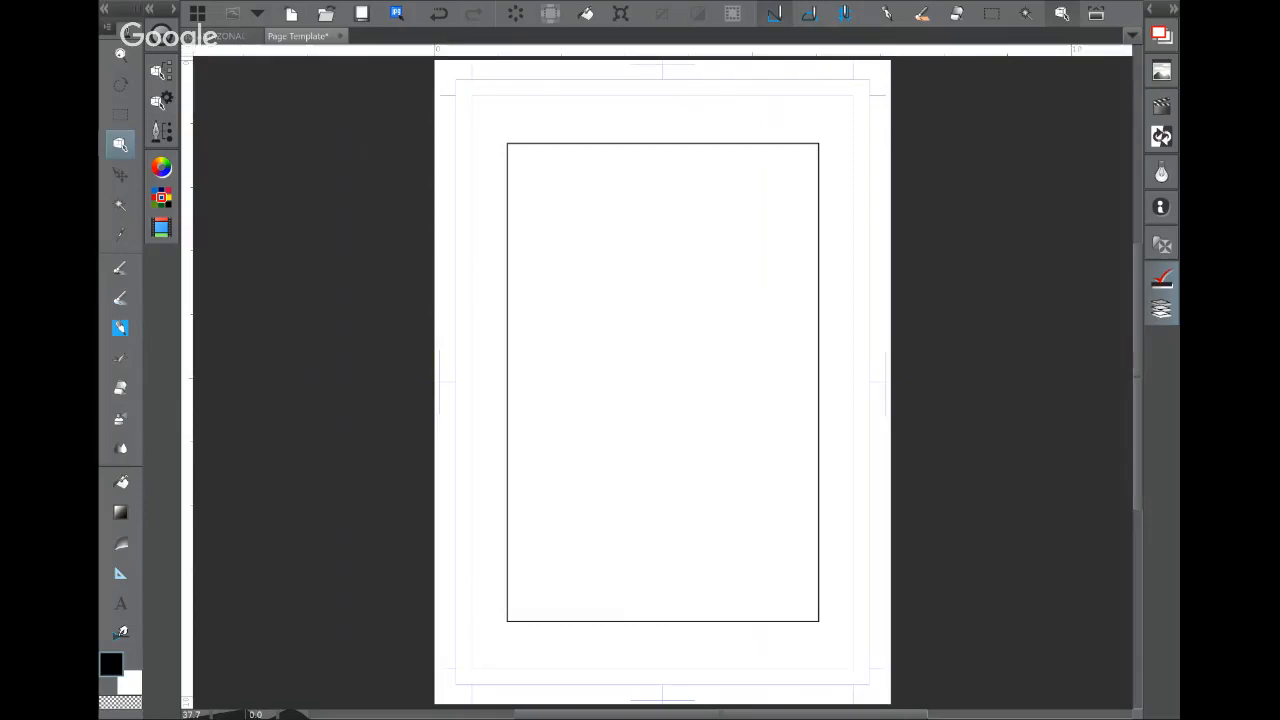
# Step: Switch to the finished AMAZONACADEMY comic page document
pyautogui.click(238, 36)
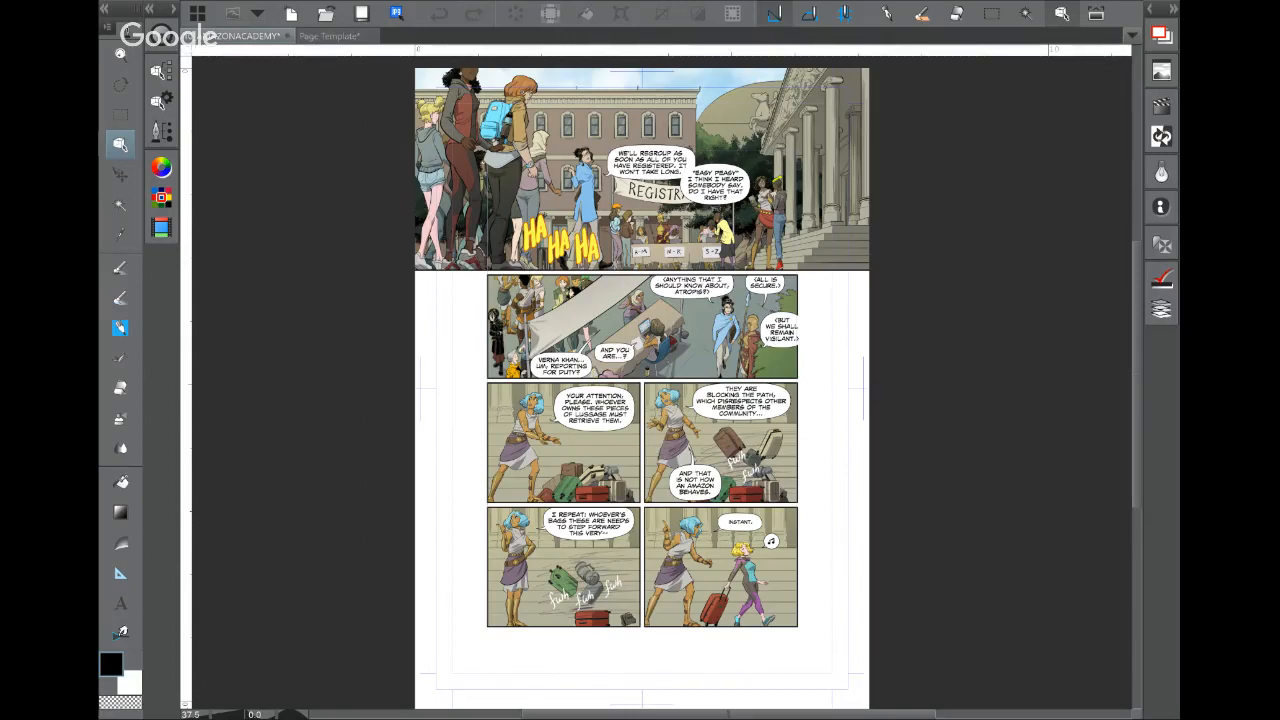
# Step: Select the Pen tool and expand the Sub Tool and Tool Property palettes
pyautogui.click(120, 268)
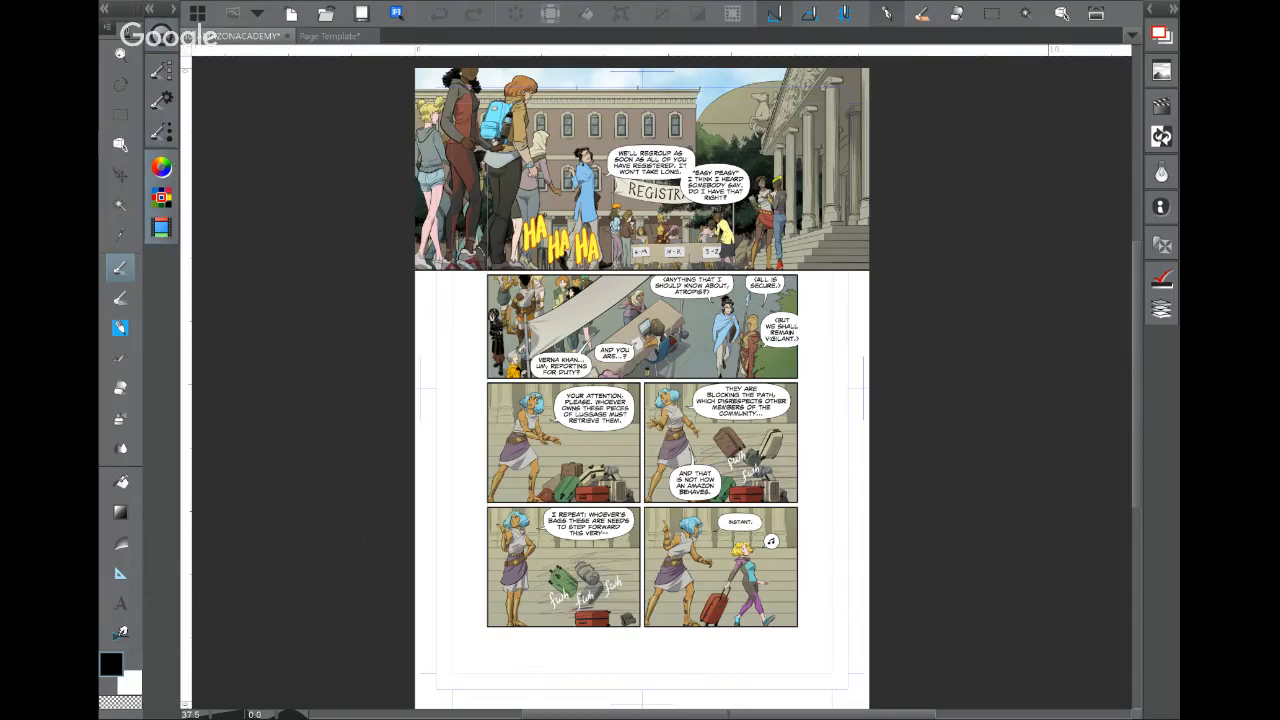
pyautogui.click(173, 8)
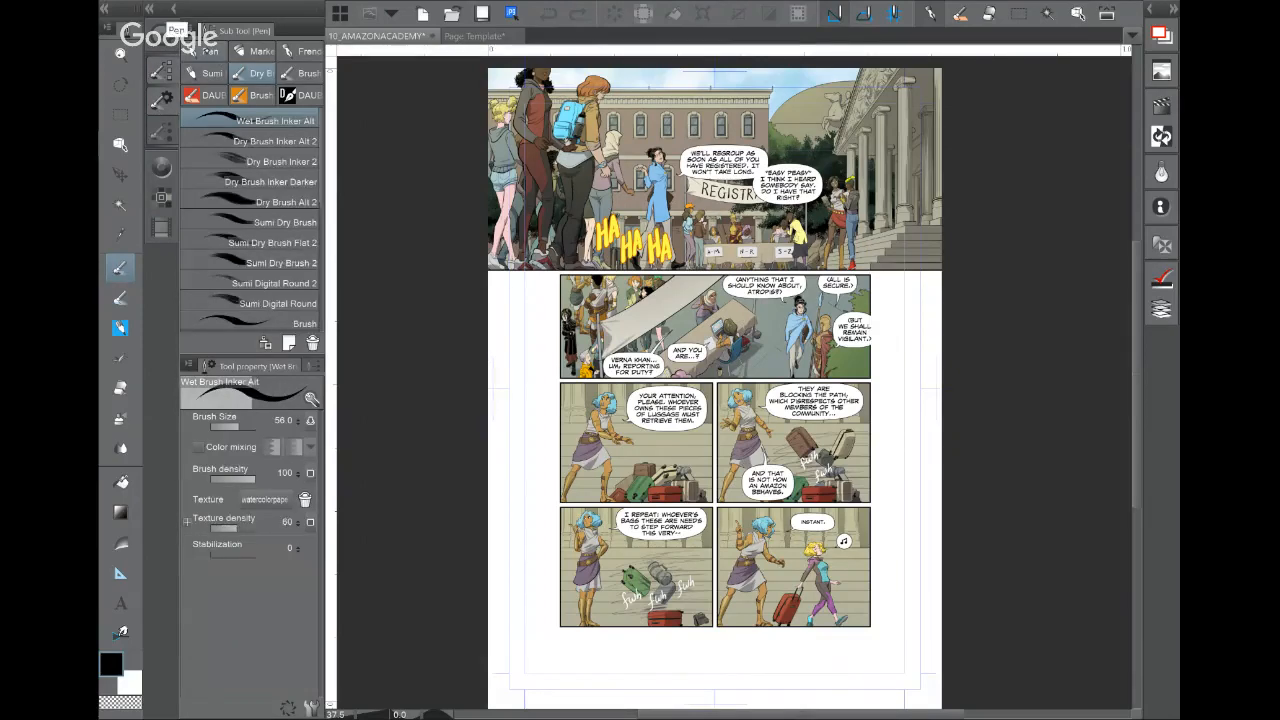
# Step: Browse the pen, custom ink and dry/sumi sub tool groups, then return to the G-pen
pyautogui.click(205, 51)
pyautogui.click(255, 50)
pyautogui.click(301, 51)
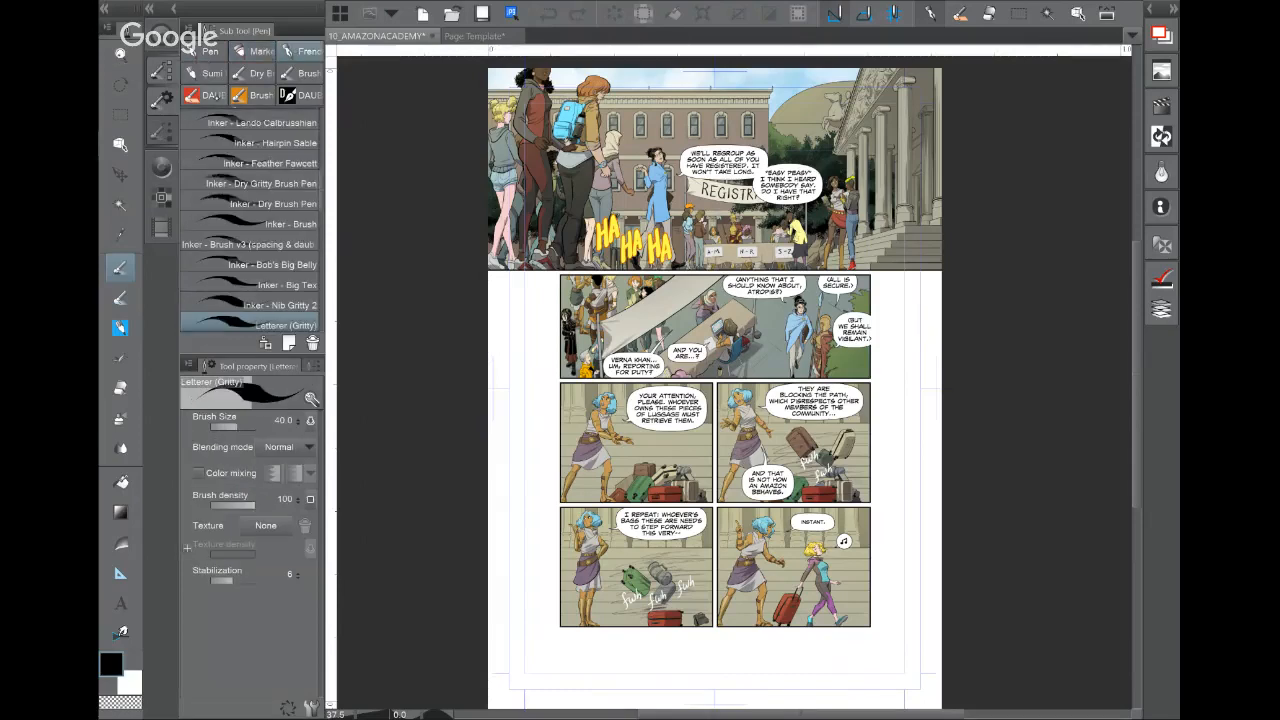
pyautogui.click(215, 95)
pyautogui.click(259, 95)
pyautogui.click(307, 94)
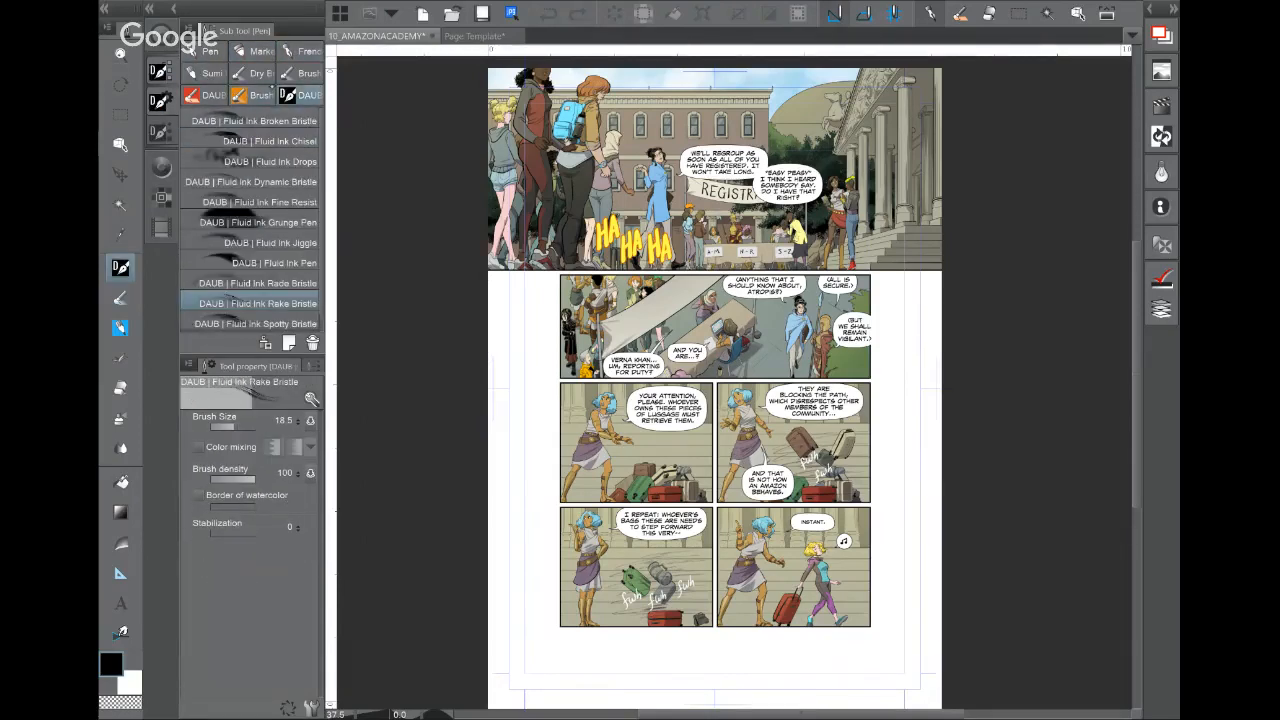
pyautogui.click(257, 73)
pyautogui.click(303, 73)
pyautogui.click(211, 71)
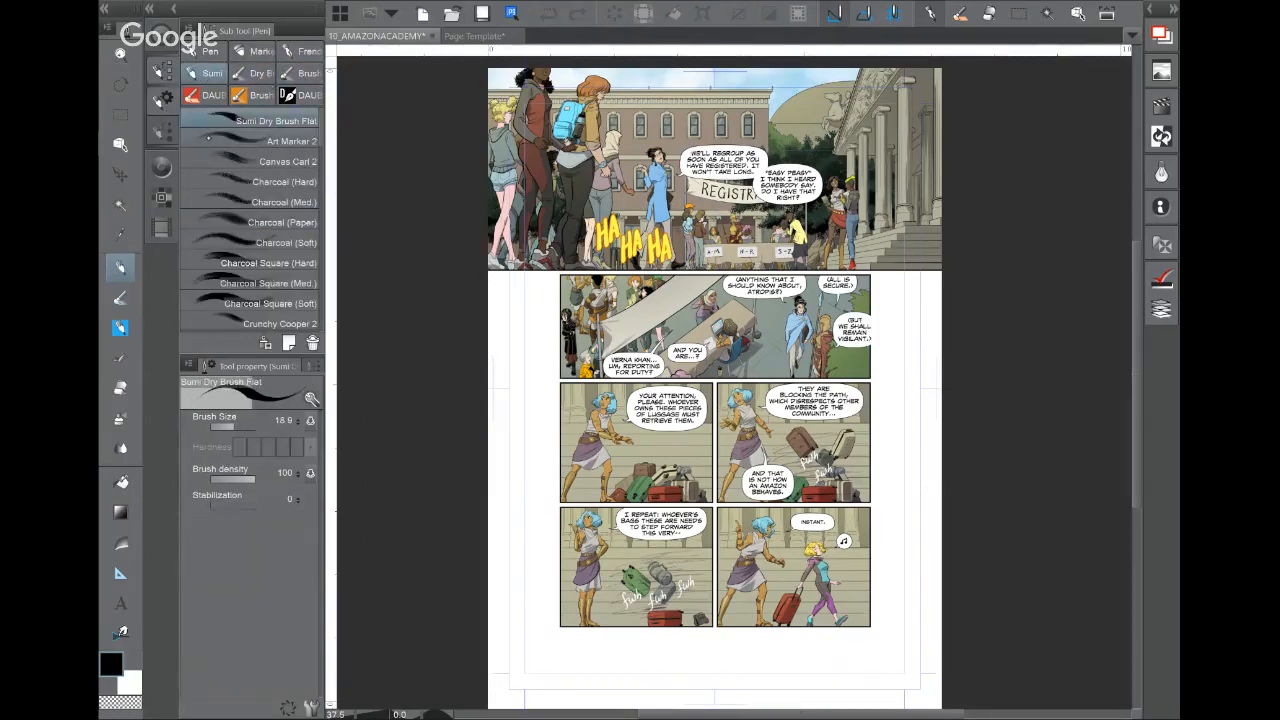
pyautogui.click(190, 50)
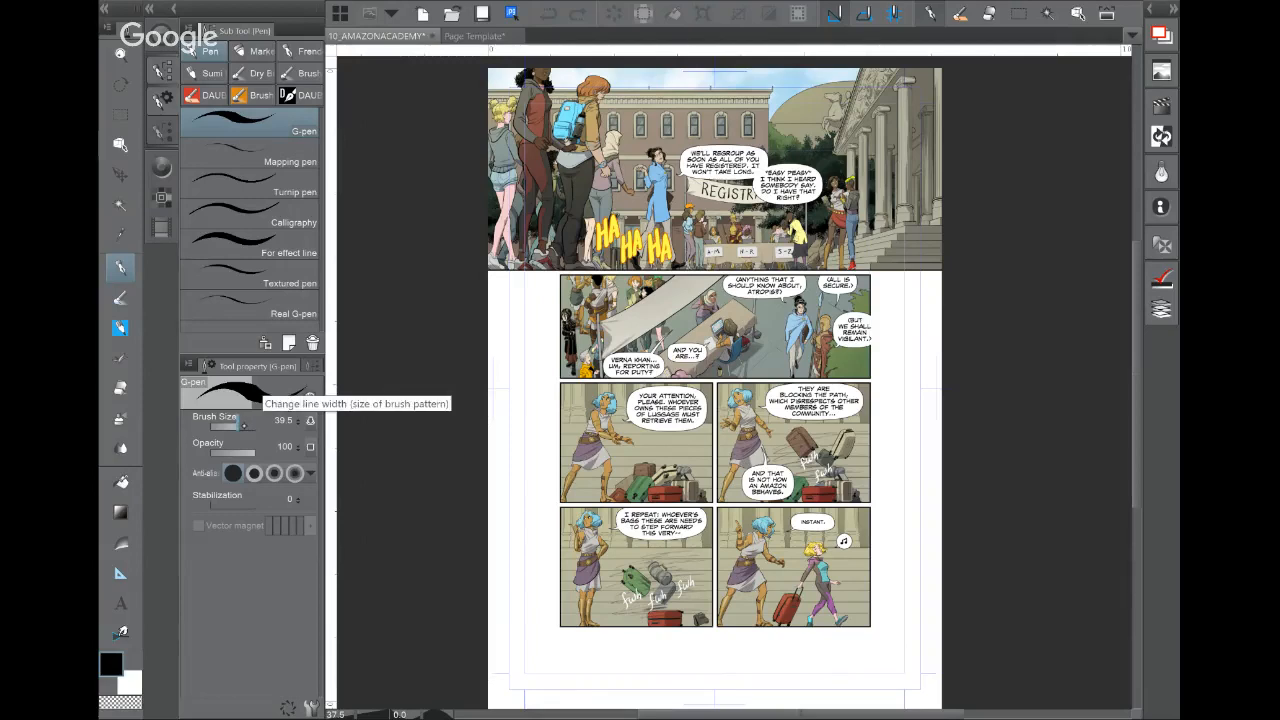
# Step: Set the G-pen brush size to 148.2 and hide all palettes with Tab
pyautogui.moveTo(243, 425); pyautogui.dragTo(248, 425)
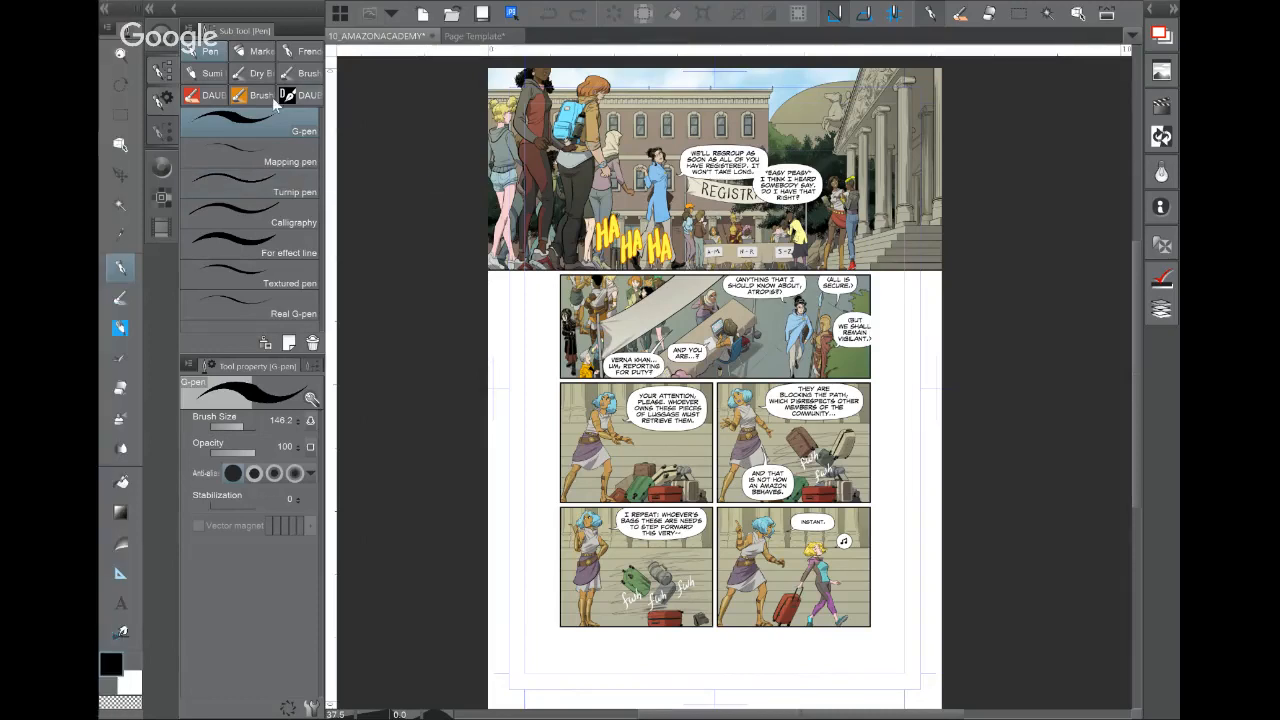
pyautogui.click(122, 300)
pyautogui.click(130, 274)
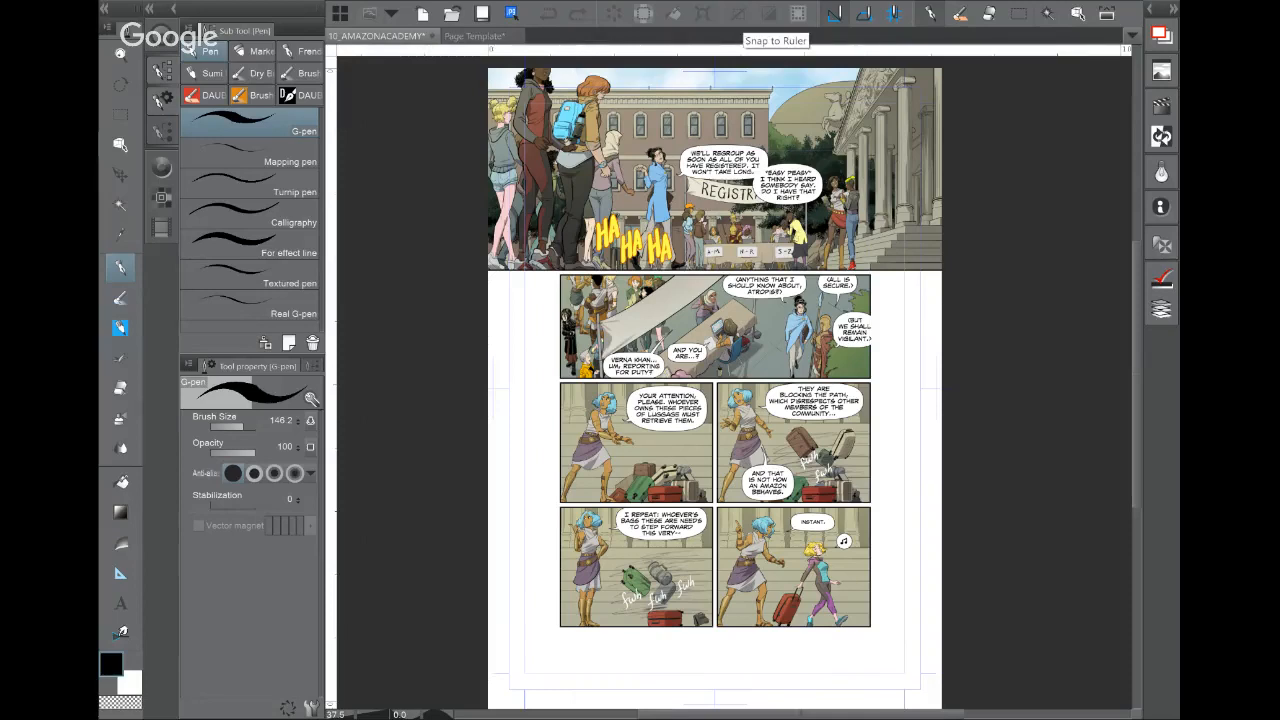
pyautogui.press('Tab')
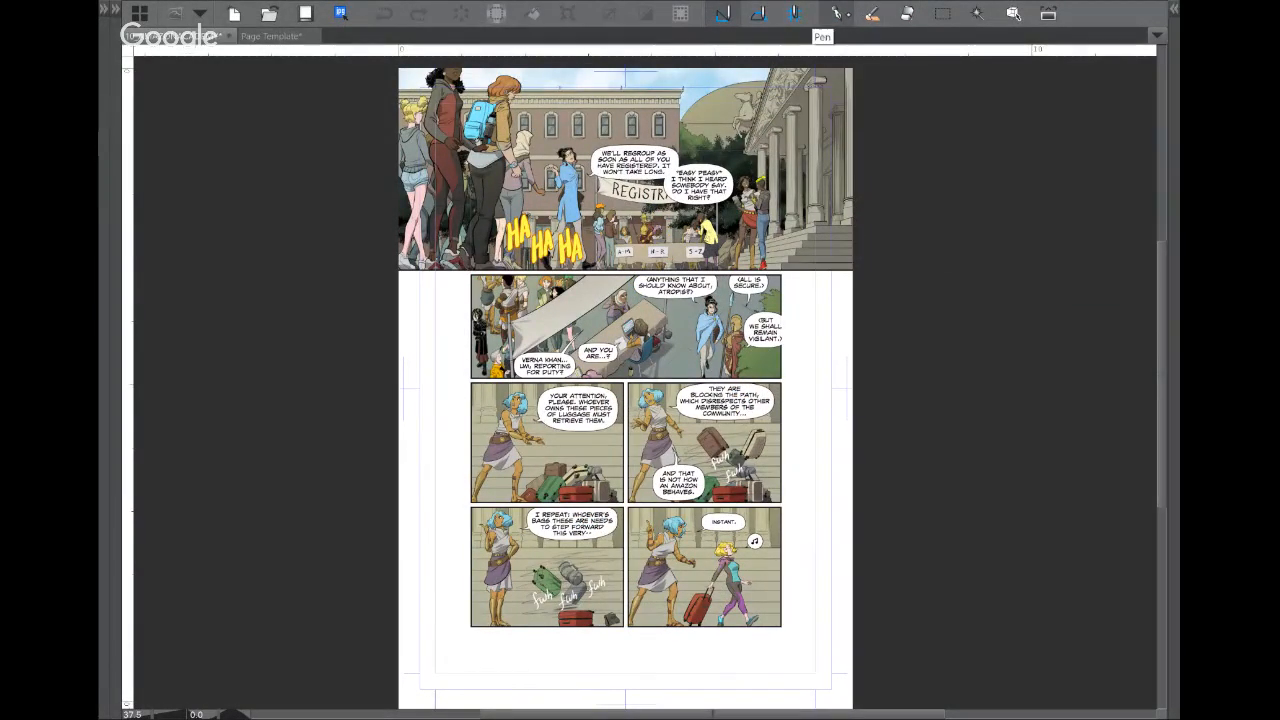
# Step: Try the Brush, Eraser and rectangular selection tools from the command bar
pyautogui.click(872, 14)
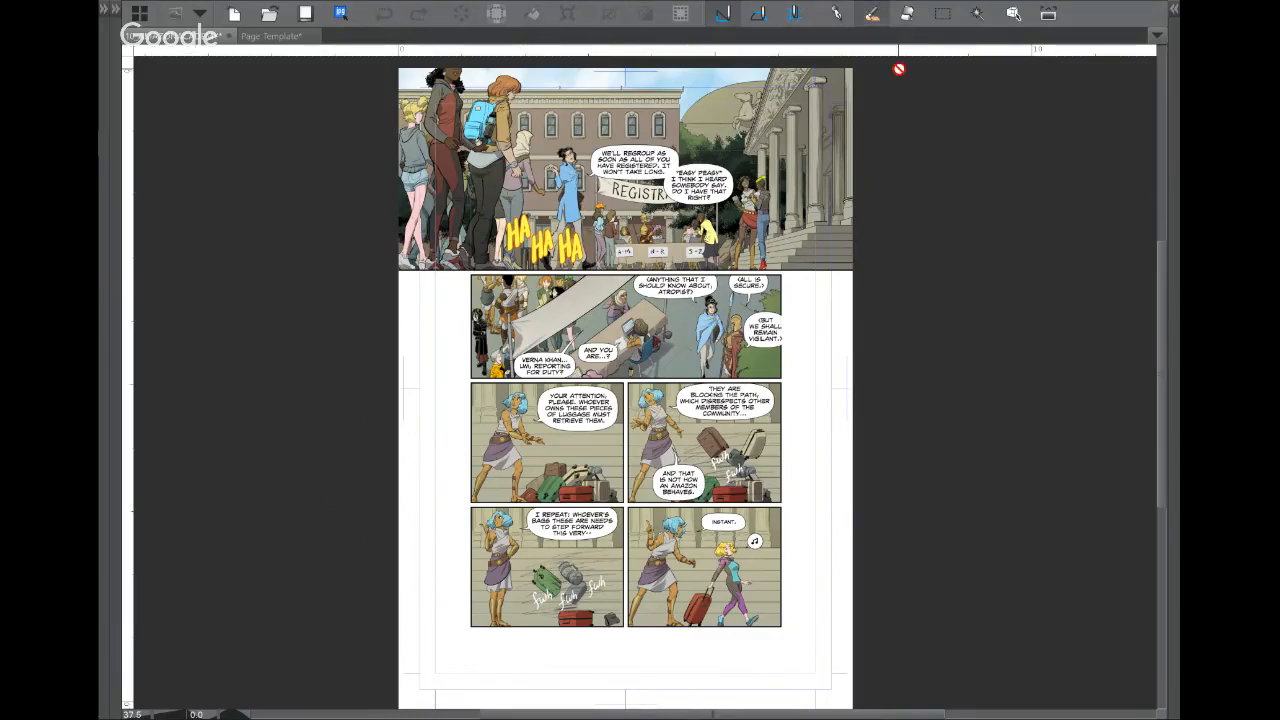
pyautogui.click(907, 14)
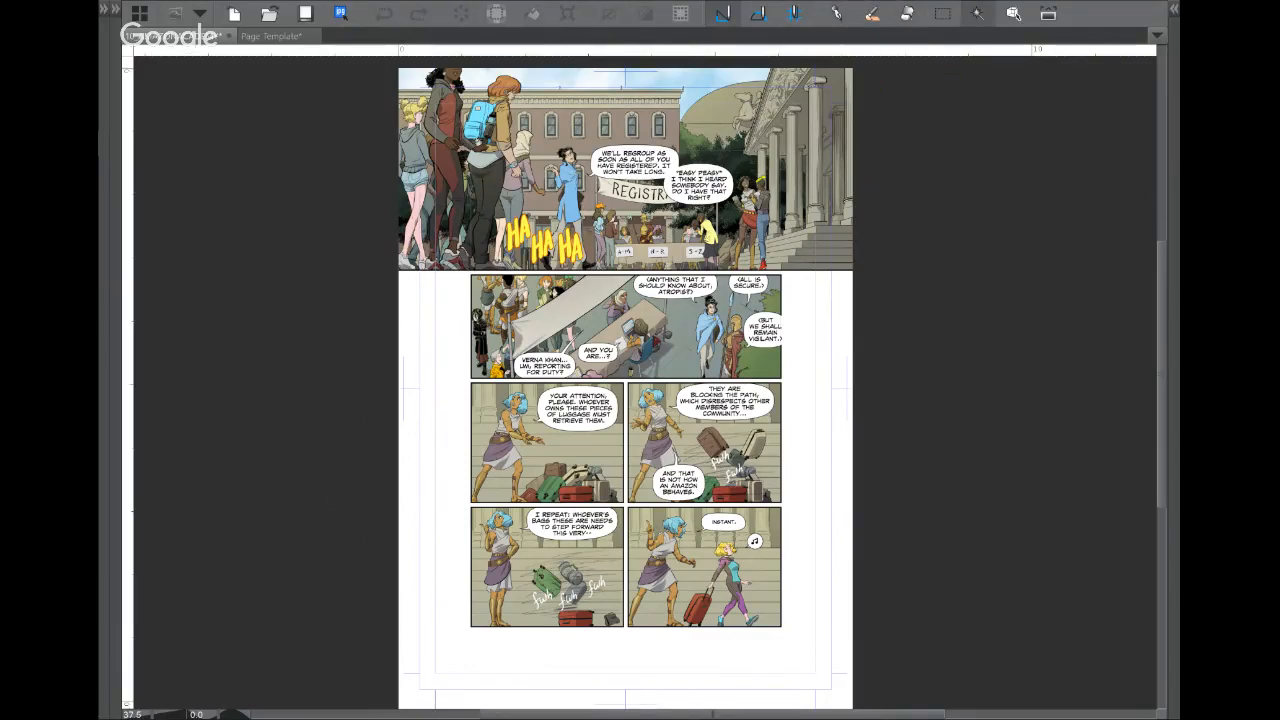
pyautogui.click(942, 14)
pyautogui.click(1013, 14)
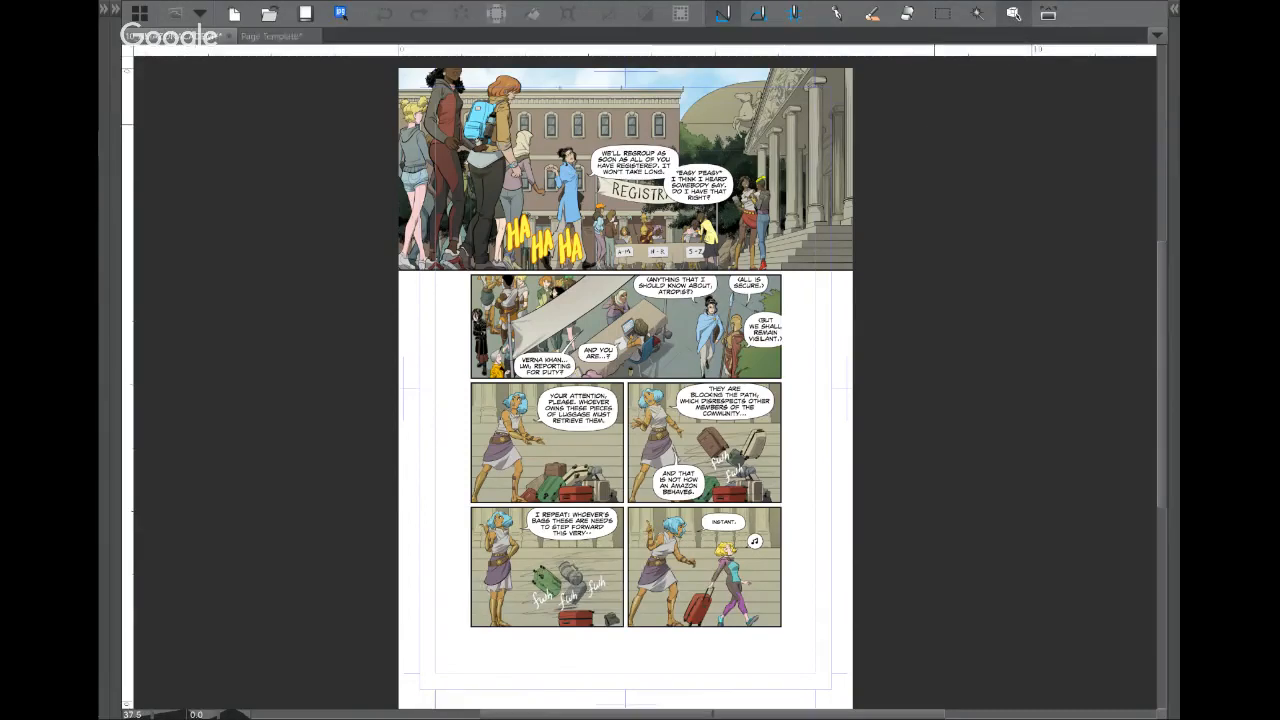
pyautogui.click(1048, 14)
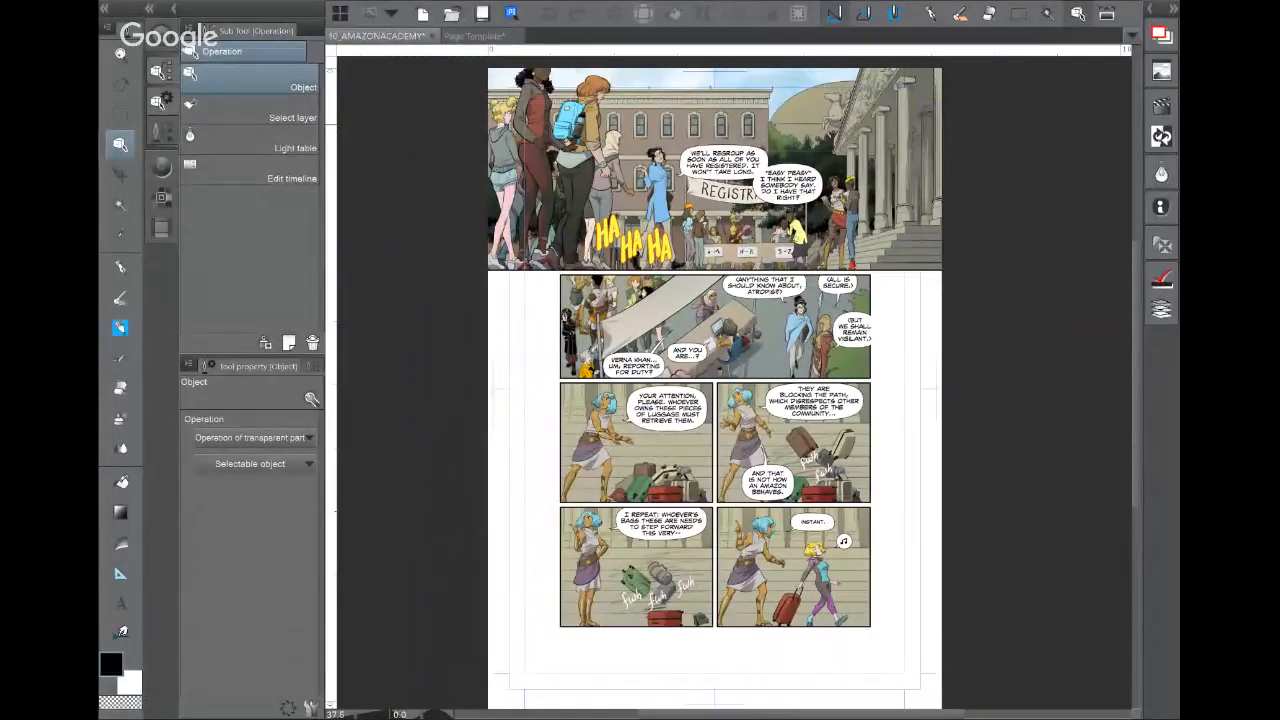
# Step: Toggle the palettes back on with Tab and reselect the G-pen
pyautogui.press('Tab')
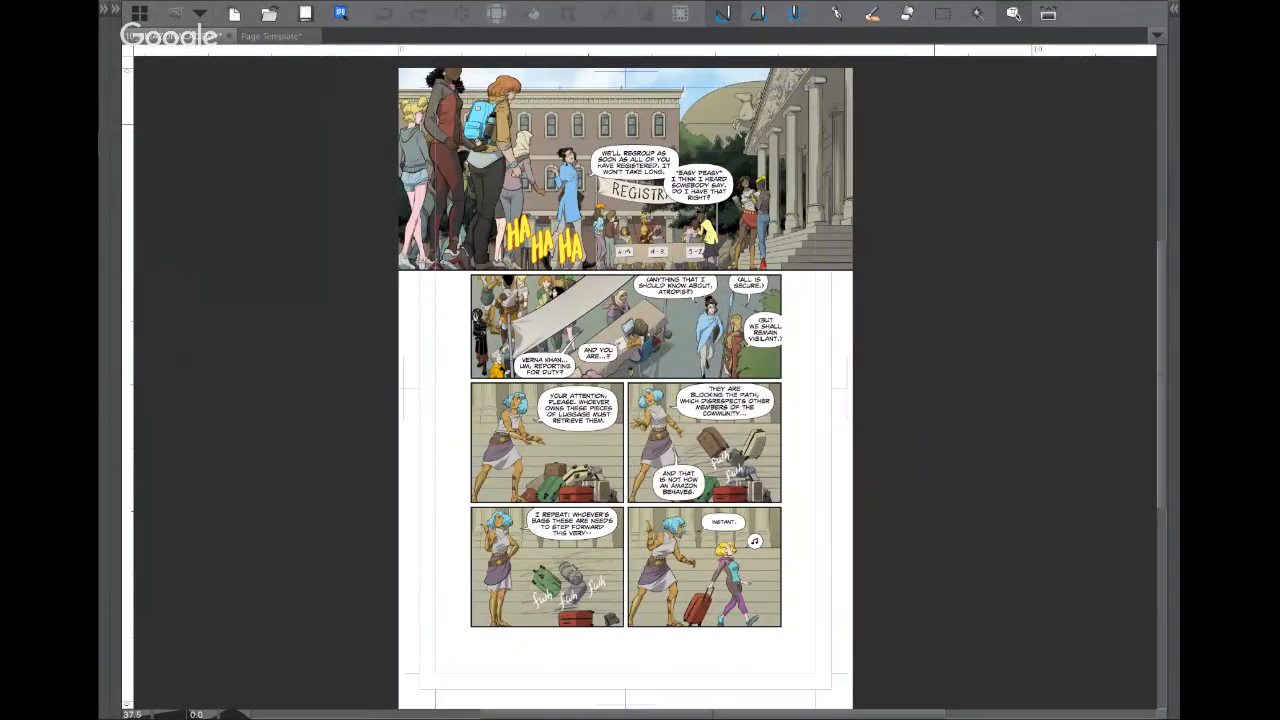
pyautogui.press('Tab')
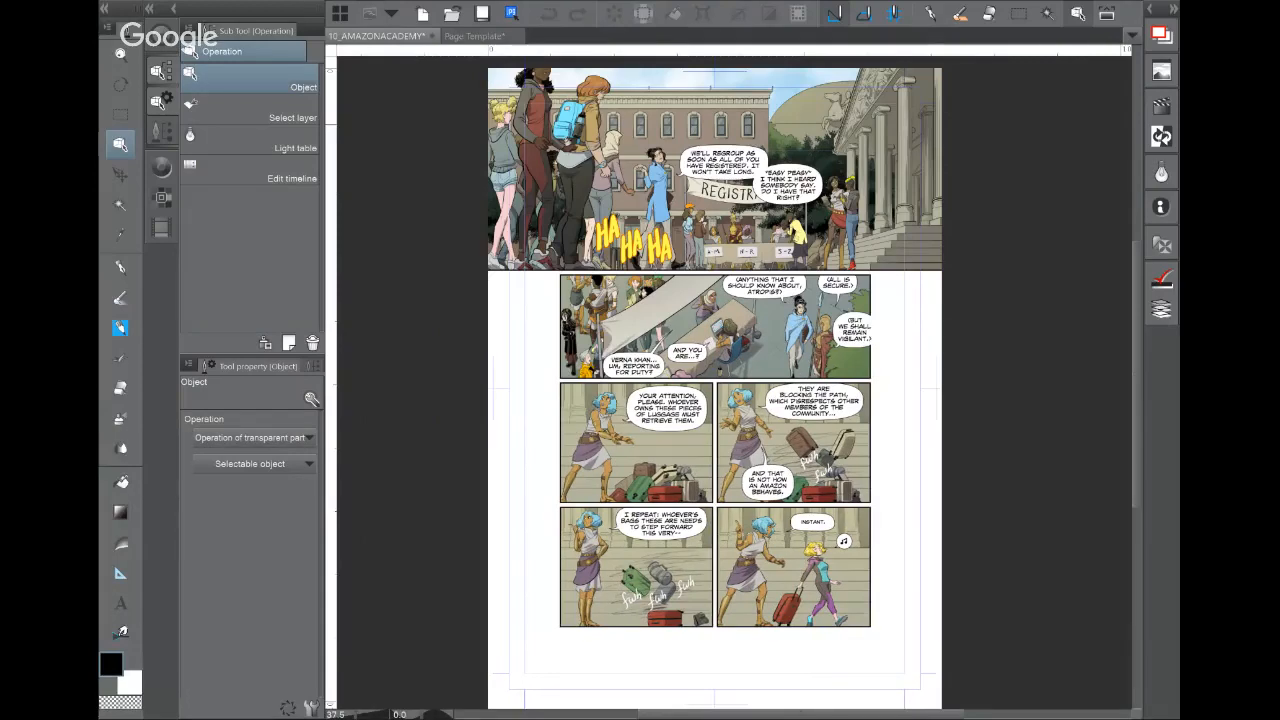
pyautogui.click(120, 267)
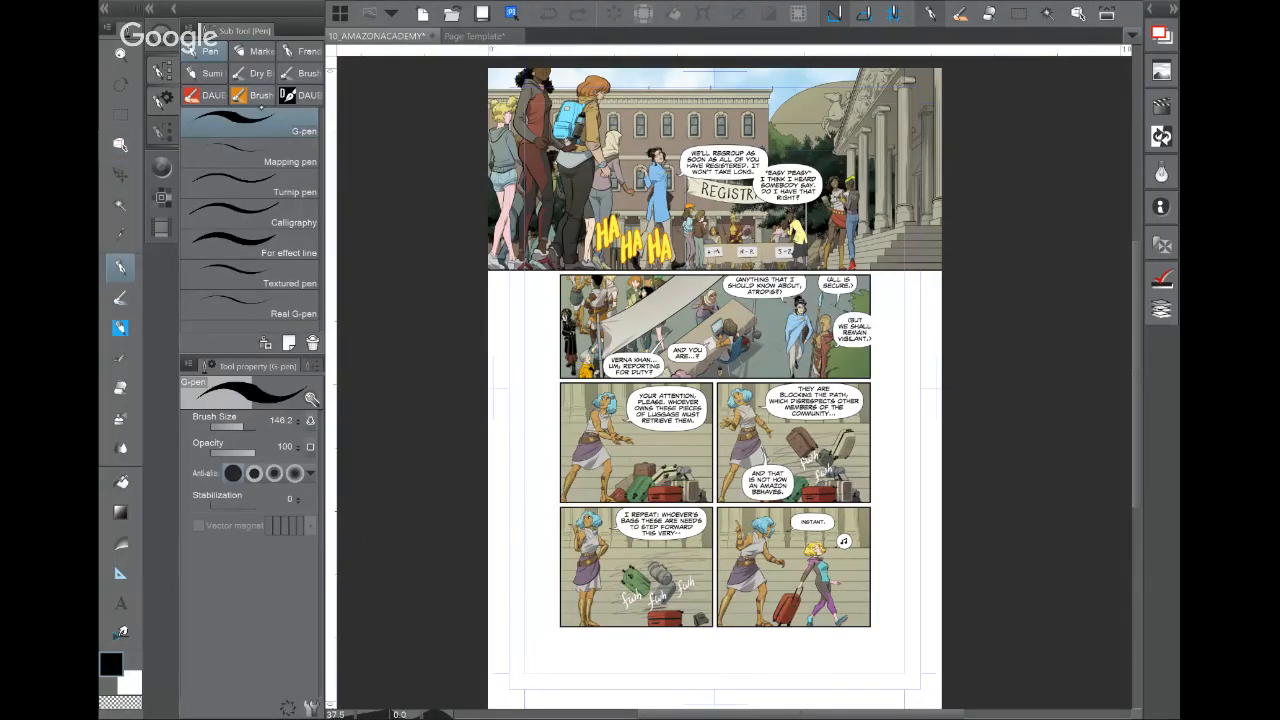
# Step: Drag the 6B Real Pencil out into a new pencil sub tool group
pyautogui.press('b')
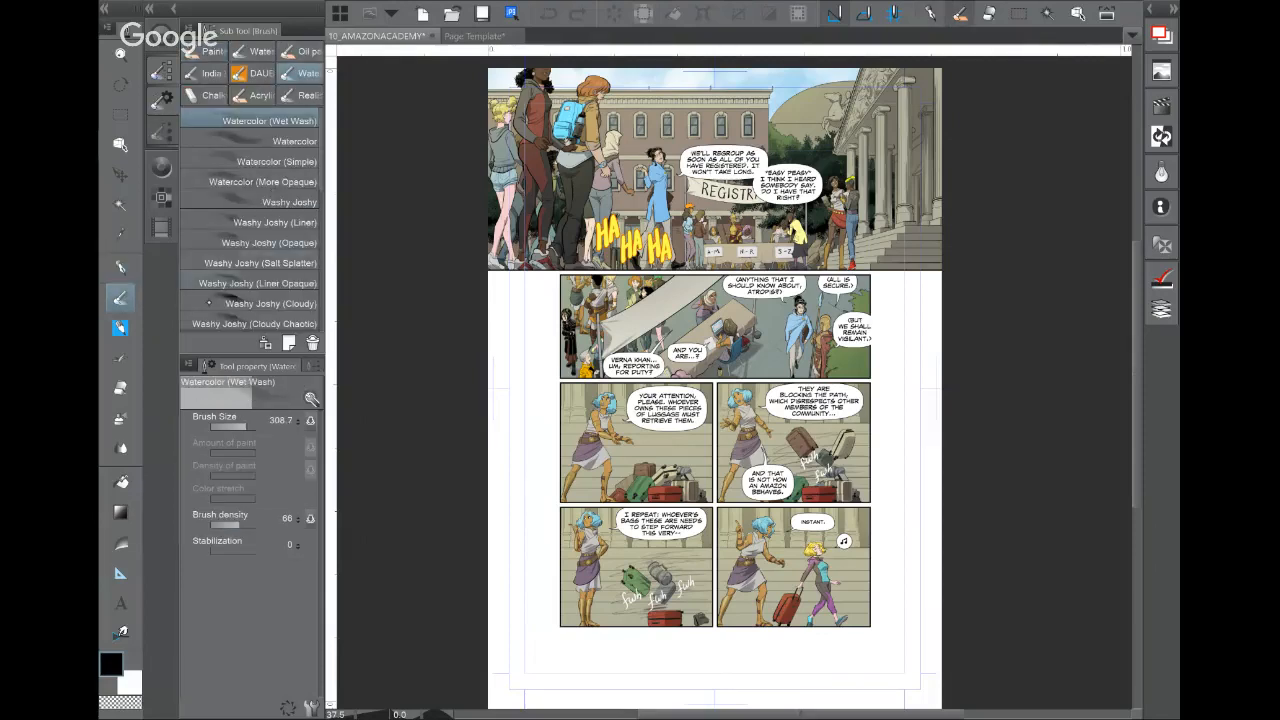
pyautogui.press('p')
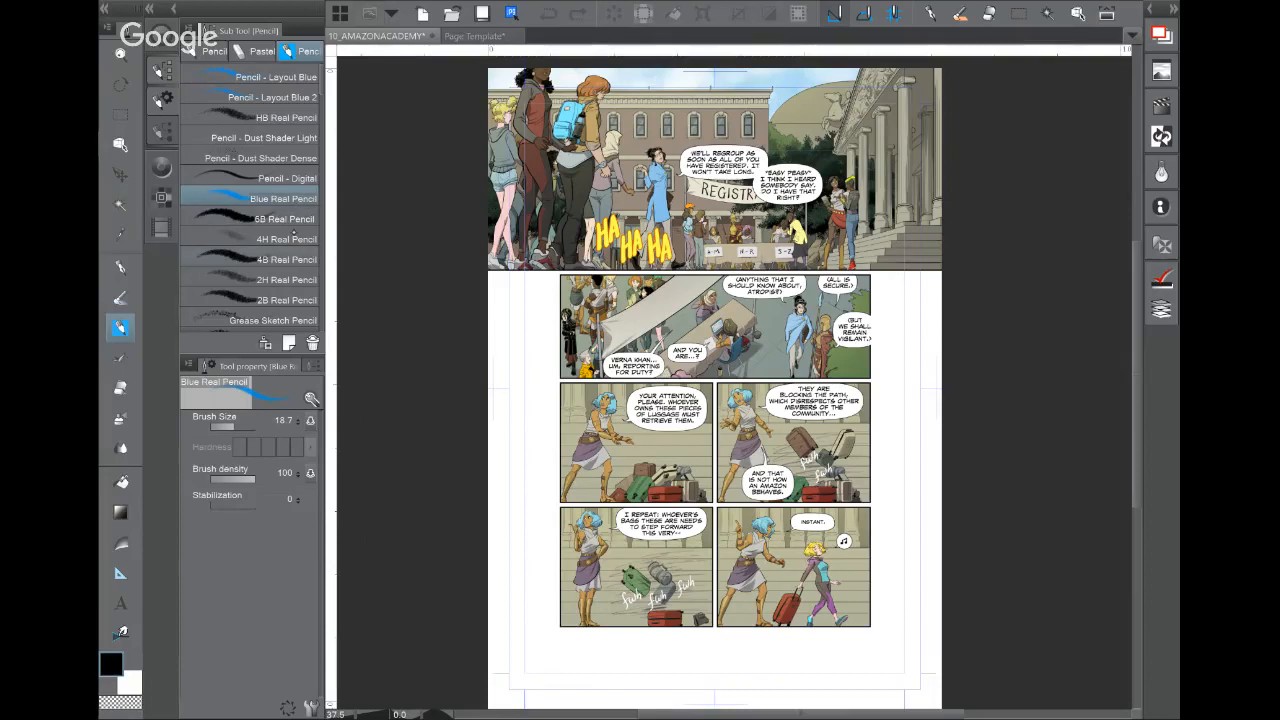
pyautogui.moveTo(250, 219)
pyautogui.mouseDown()
pyautogui.moveTo(263, 73)
pyautogui.moveTo(305, 55)
pyautogui.moveTo(280, 57)
pyautogui.mouseUp()
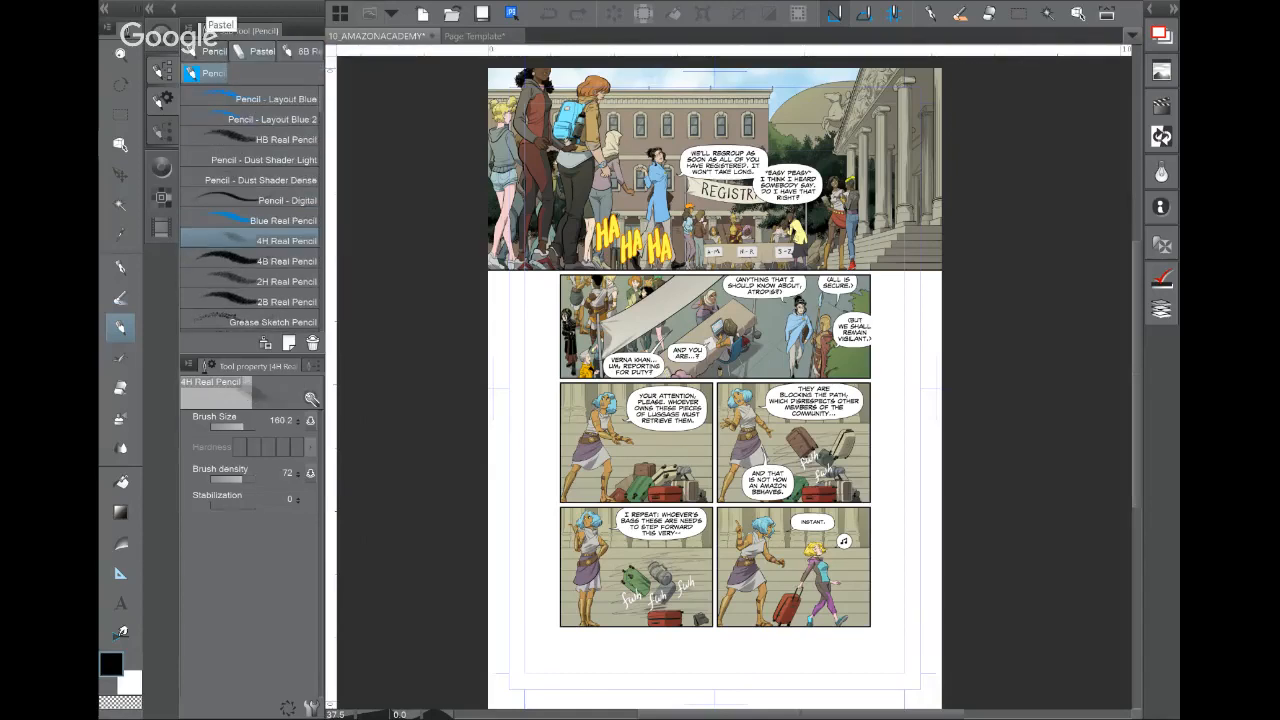
pyautogui.click(303, 51)
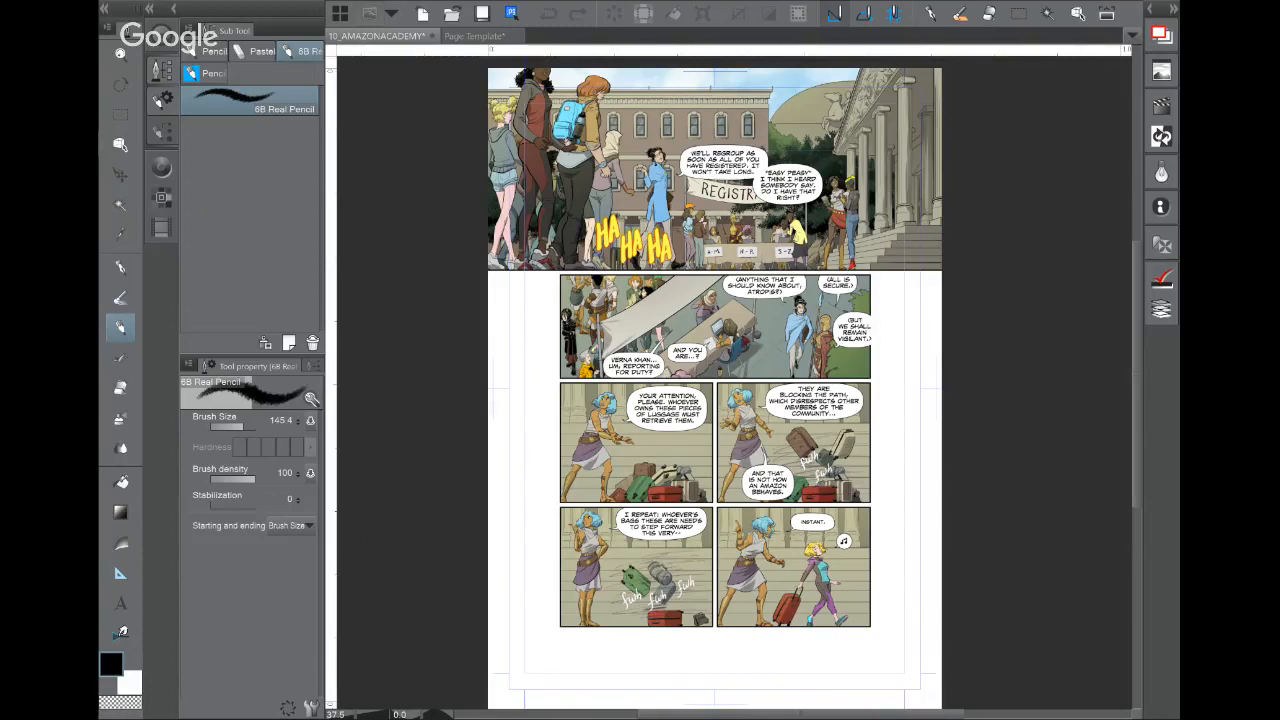
# Step: Rename the new pencil group to 'Soft Pencil'
pyautogui.rightClick(301, 51)
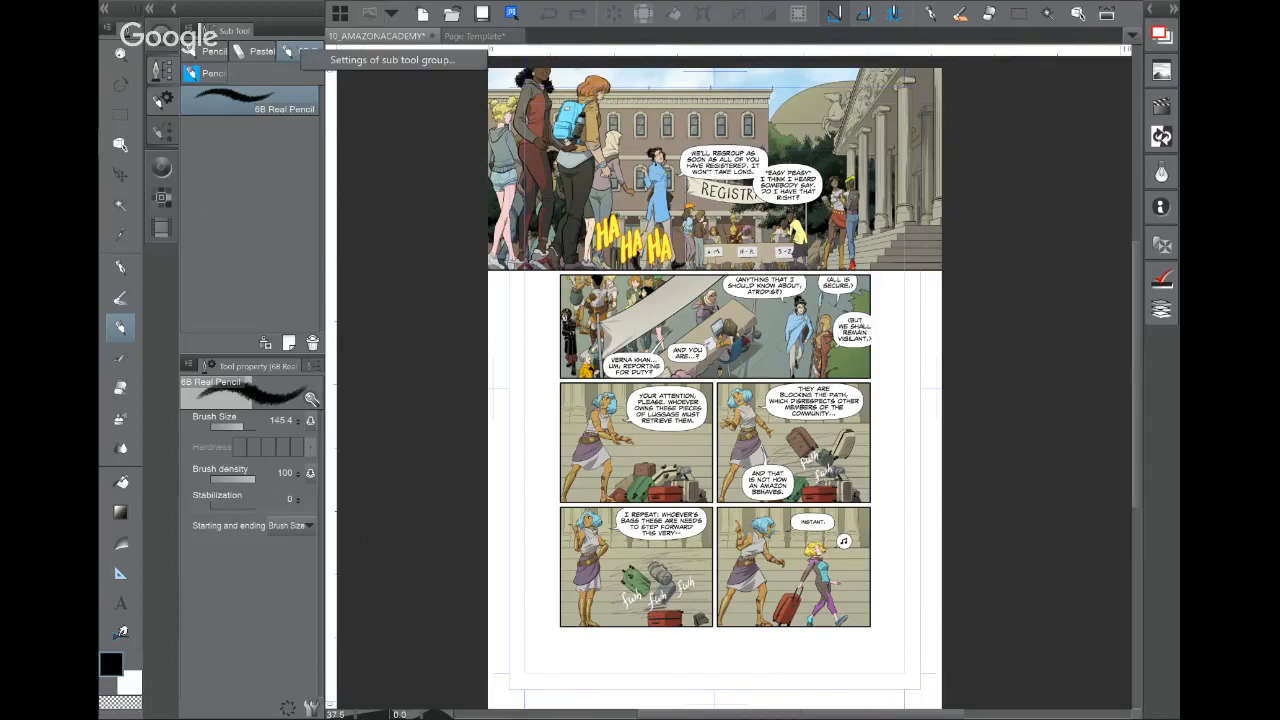
pyautogui.click(400, 60)
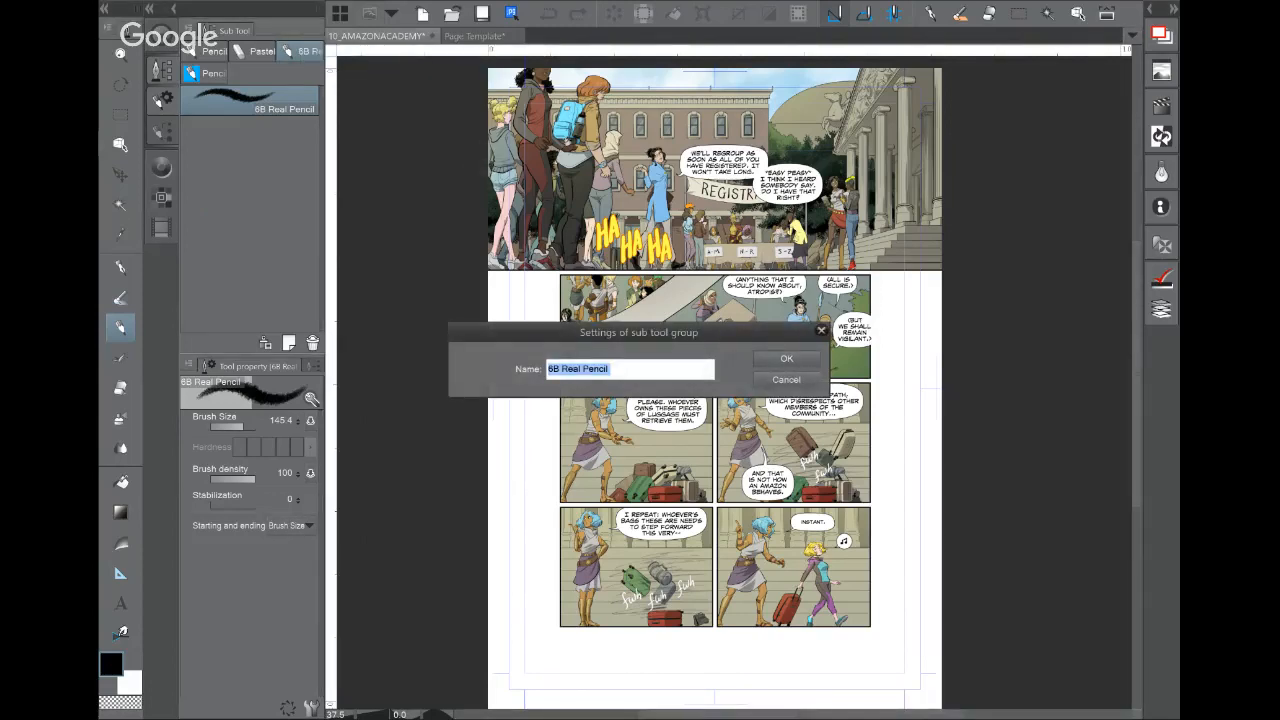
pyautogui.write('Soft Pencil')
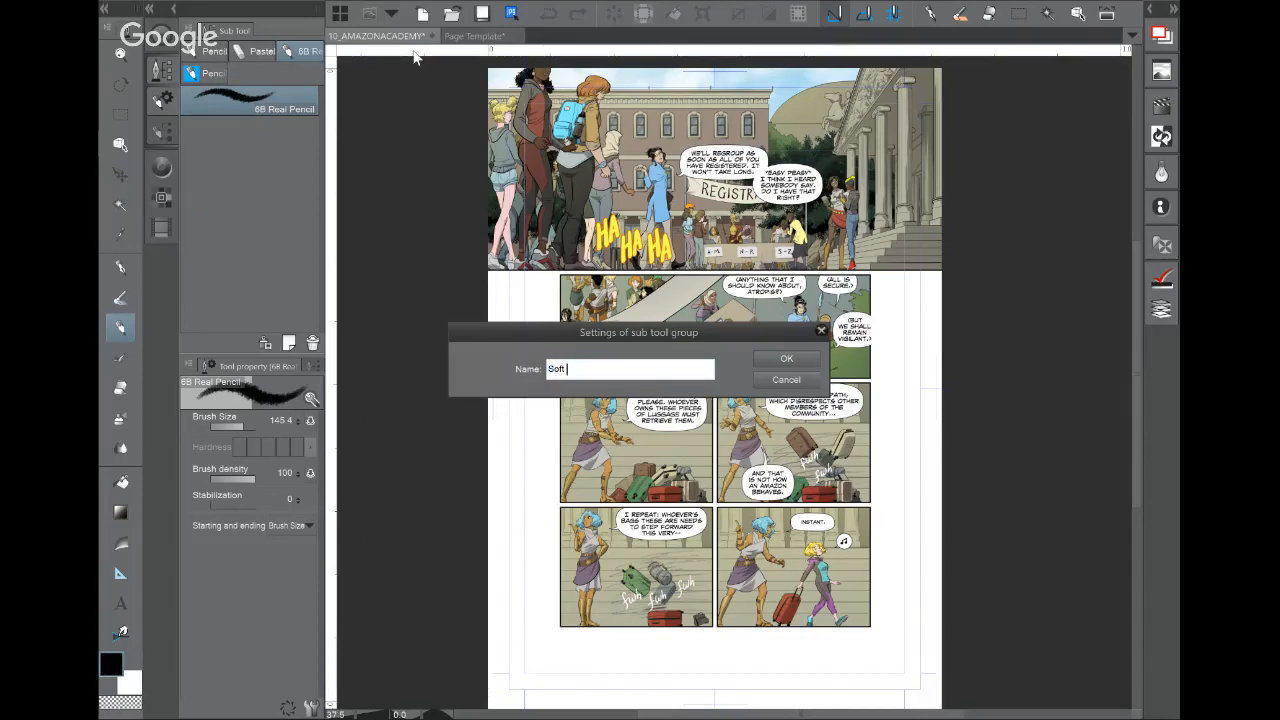
pyautogui.press('Return')
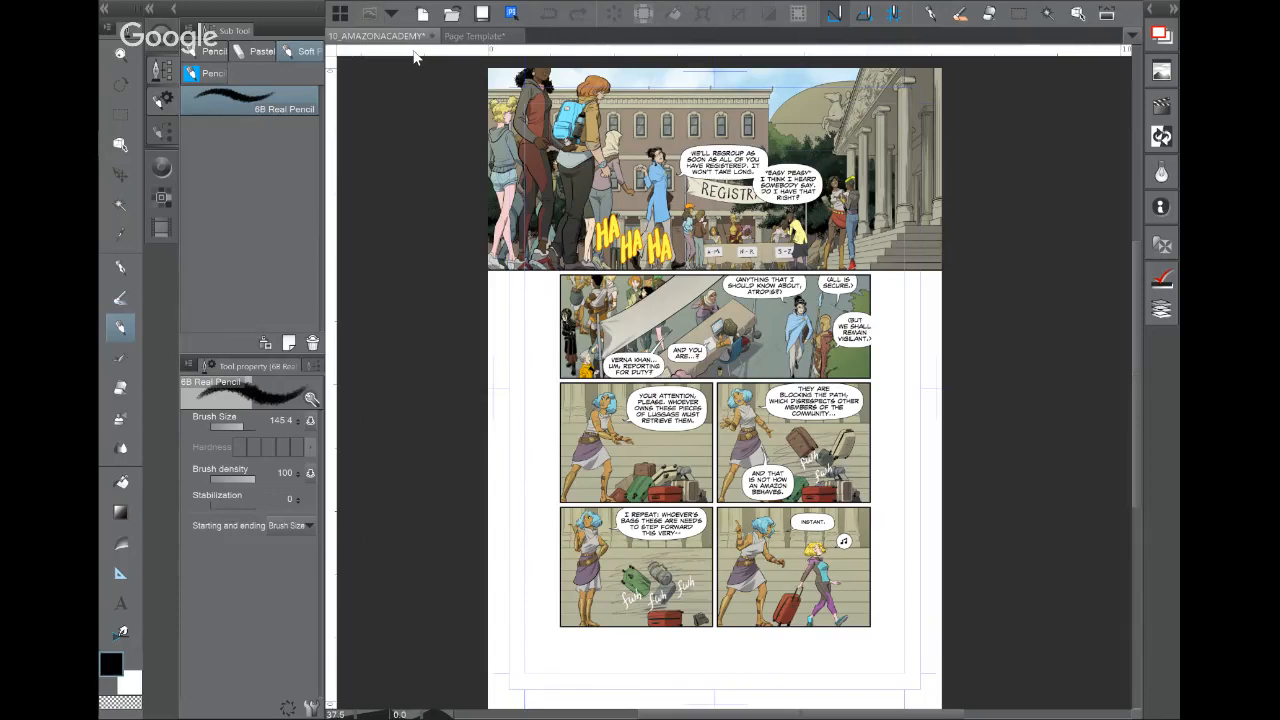
# Step: Move the 6B Real Pencil back into the main pencil group
pyautogui.moveTo(230, 107); pyautogui.dragTo(213, 77)
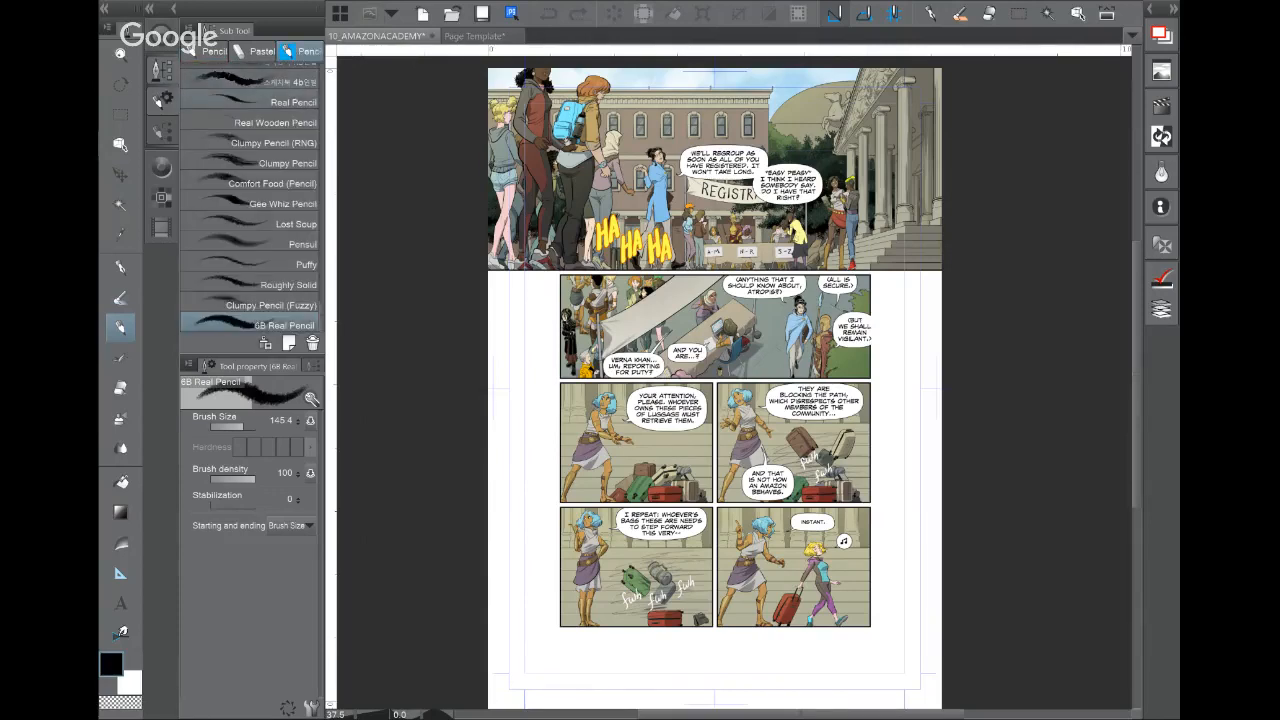
pyautogui.scroll(5, 250, 200)
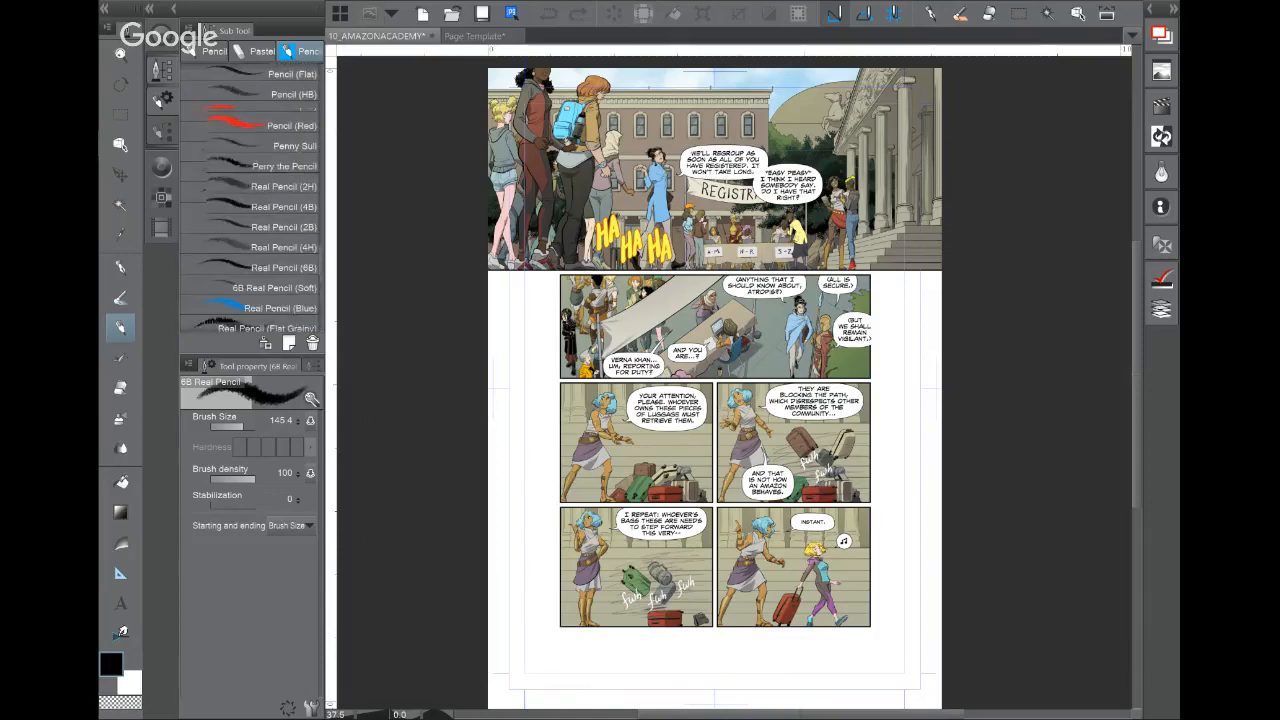
pyautogui.scroll(10, 251, 197)
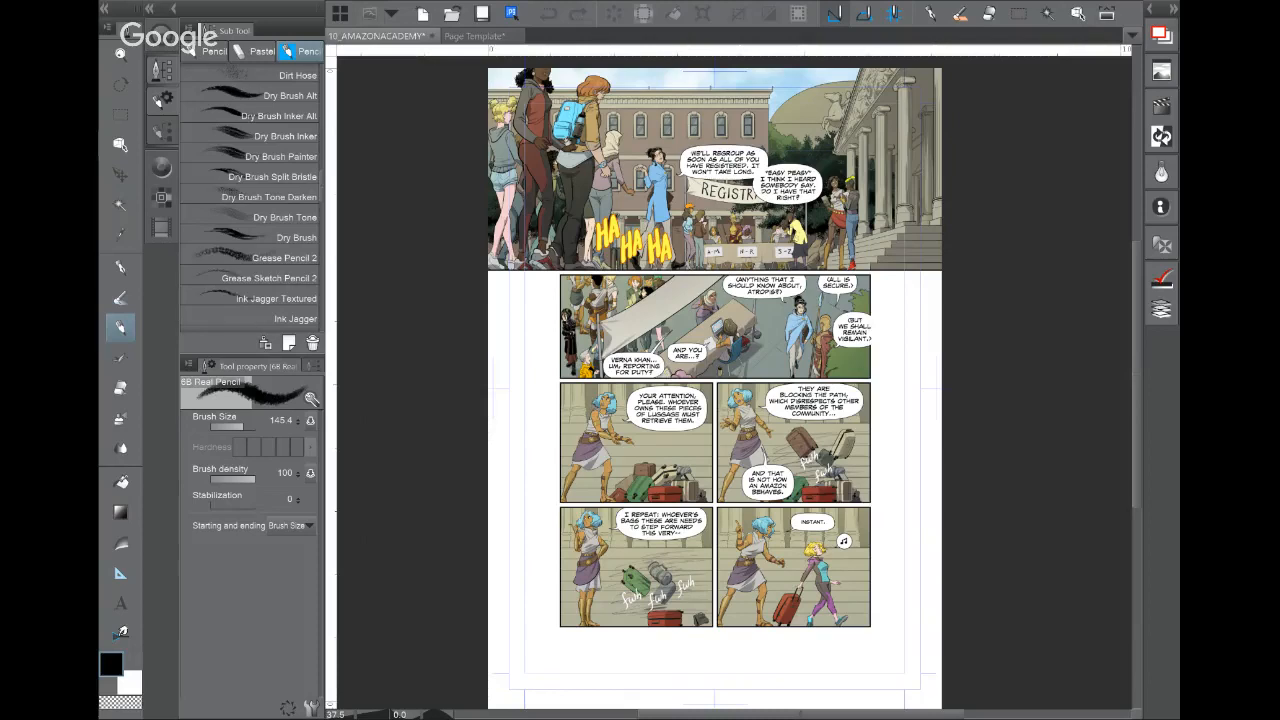
pyautogui.press('p')
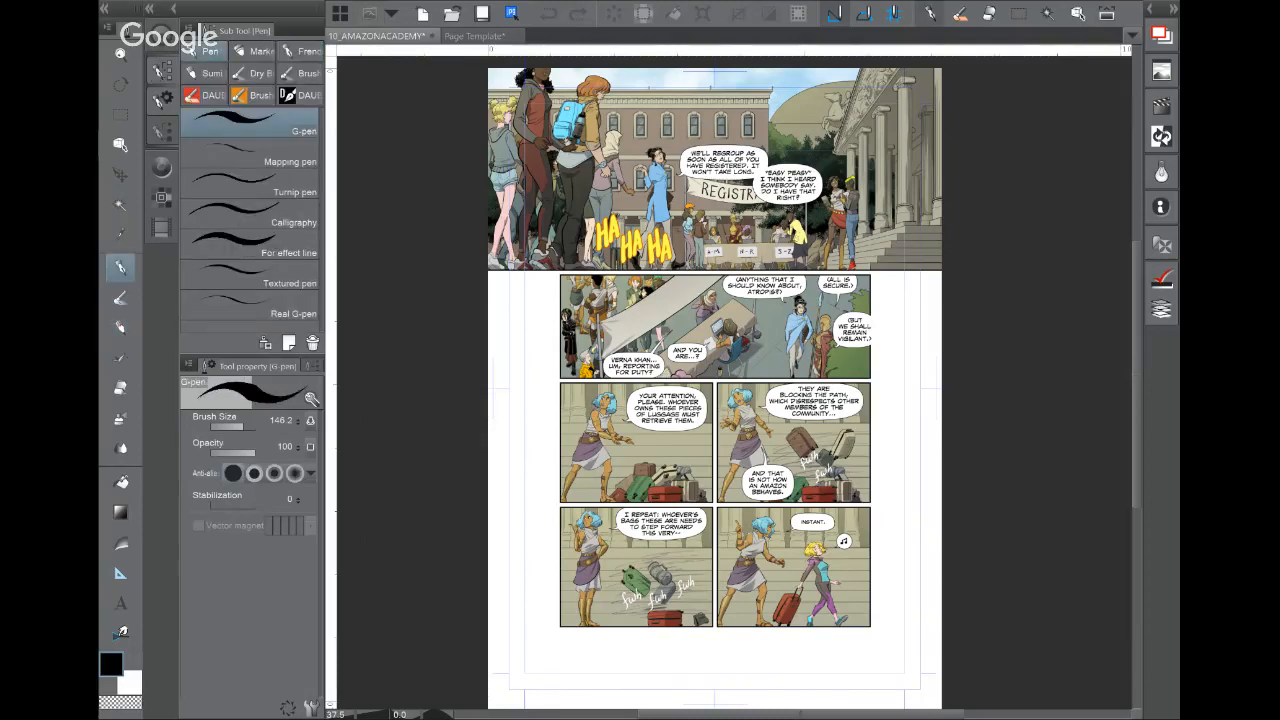
# Step: Pick the Vegetation brush Dry Brush Foliage Dense and switch to the Page Template document
pyautogui.click(253, 73)
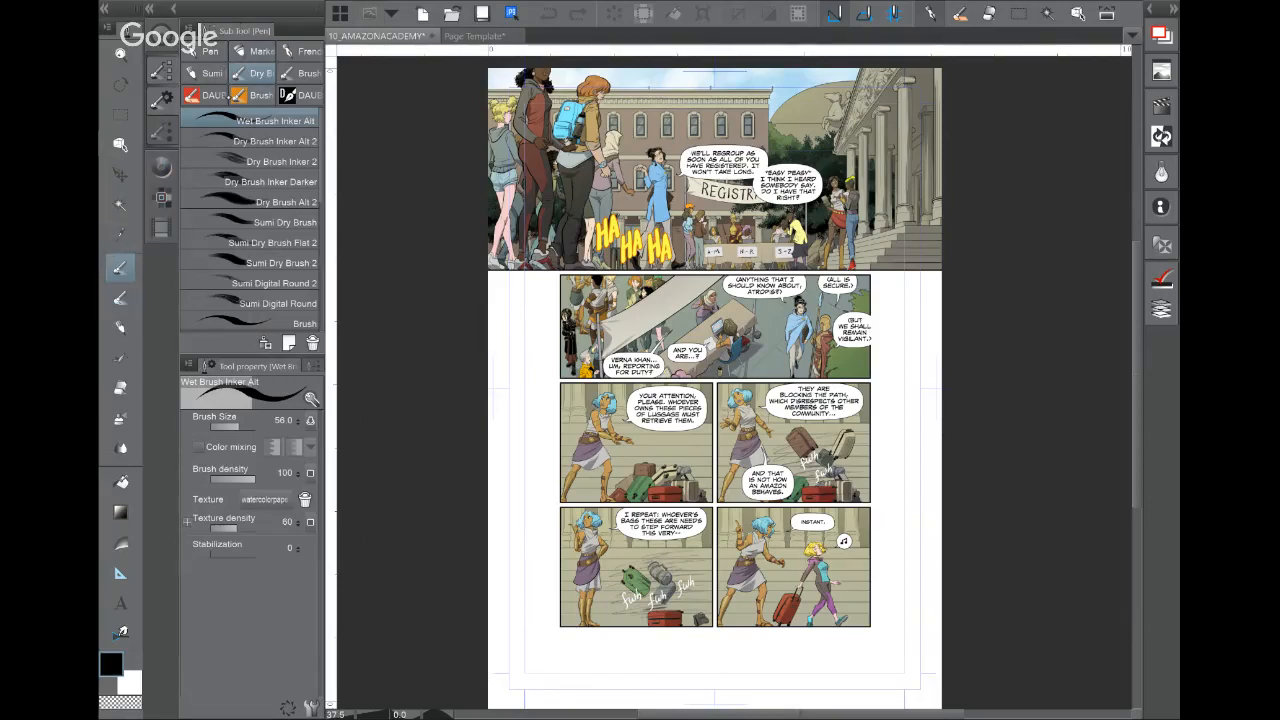
pyautogui.click(119, 298)
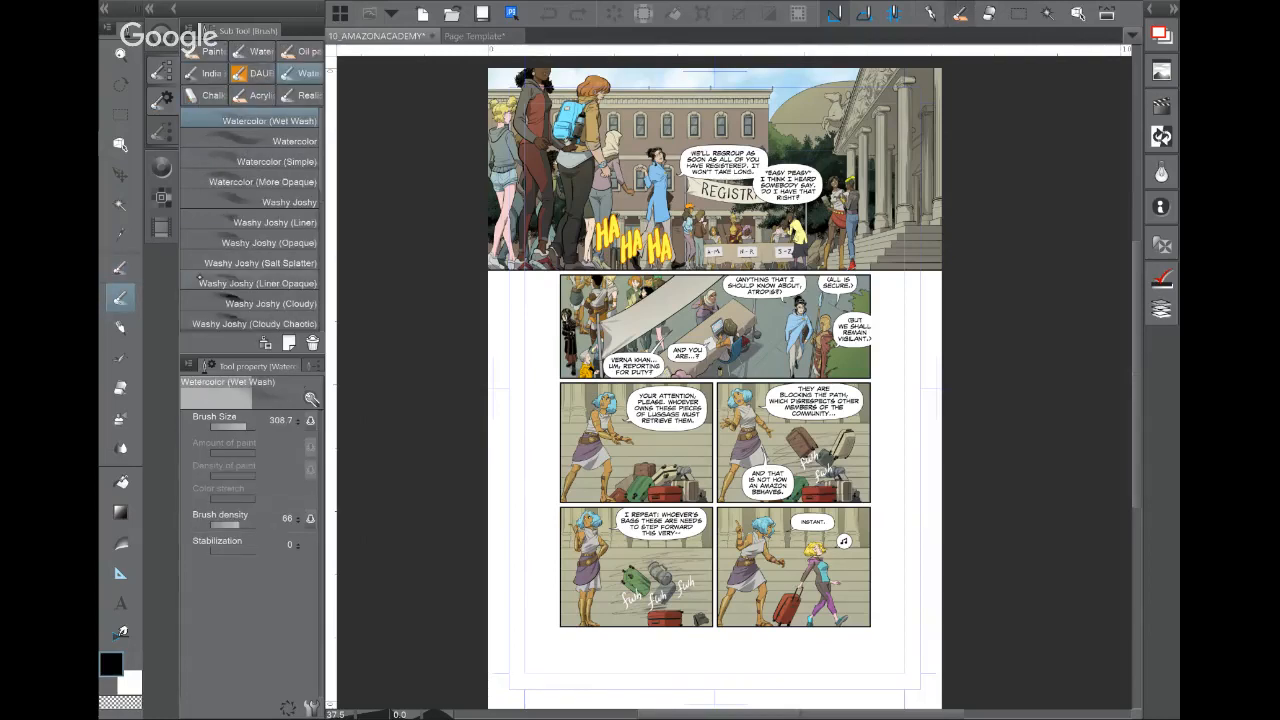
pyautogui.click(120, 326)
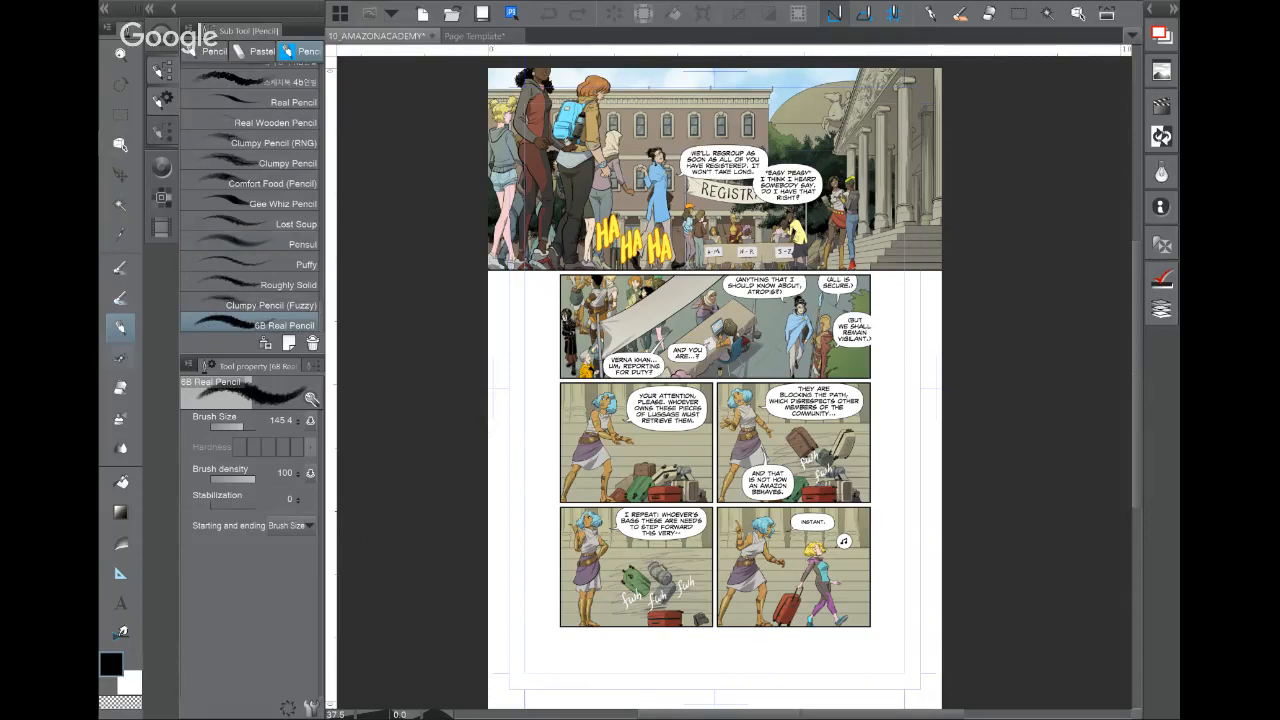
pyautogui.click(120, 358)
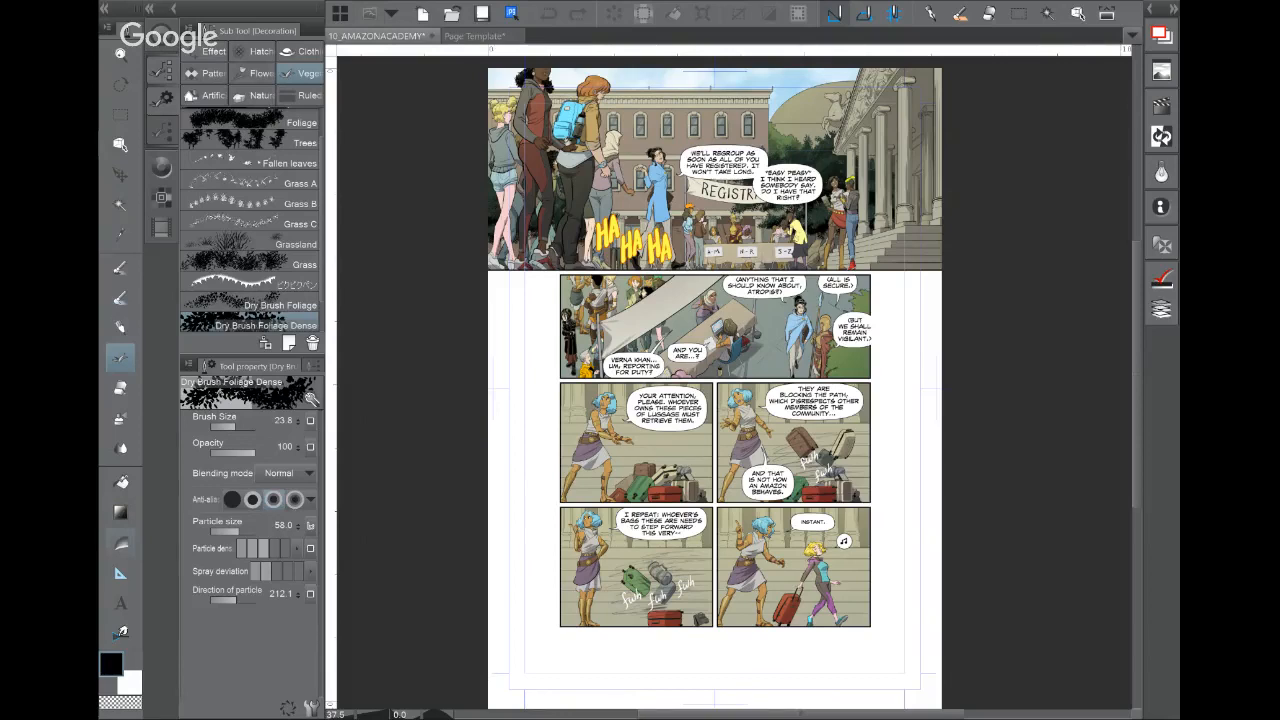
pyautogui.click(212, 52)
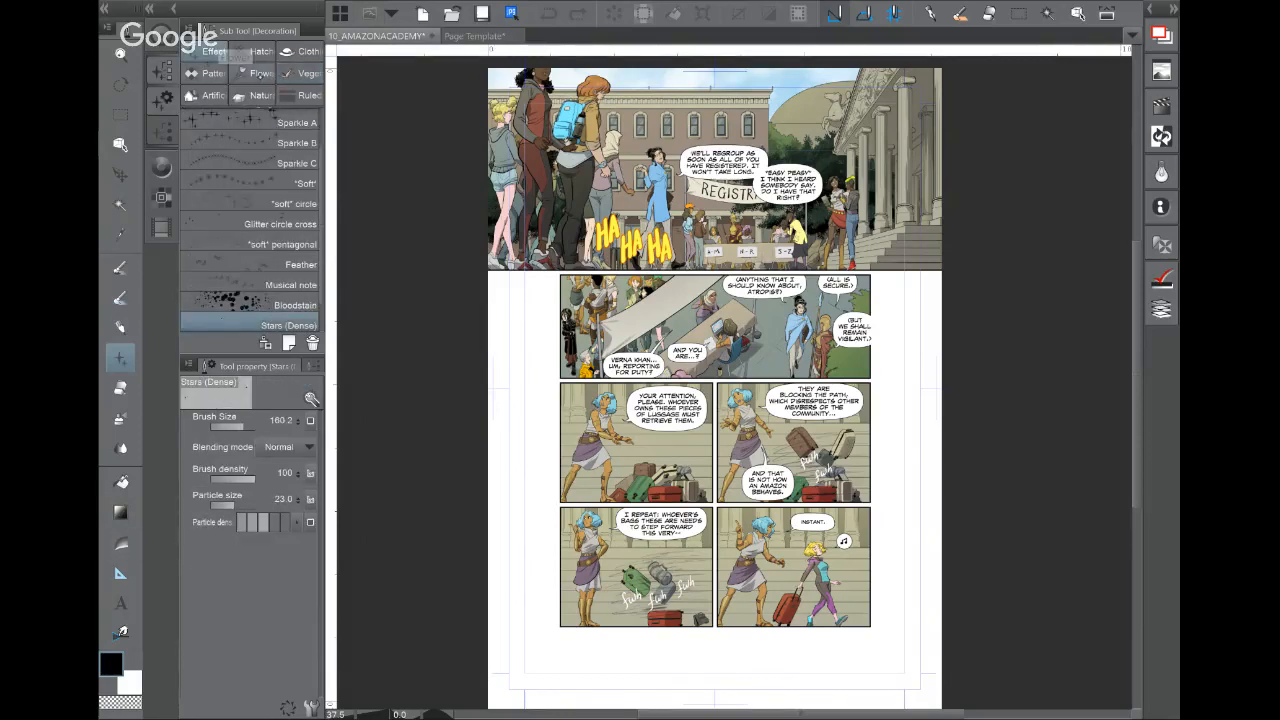
pyautogui.click(256, 73)
pyautogui.click(205, 73)
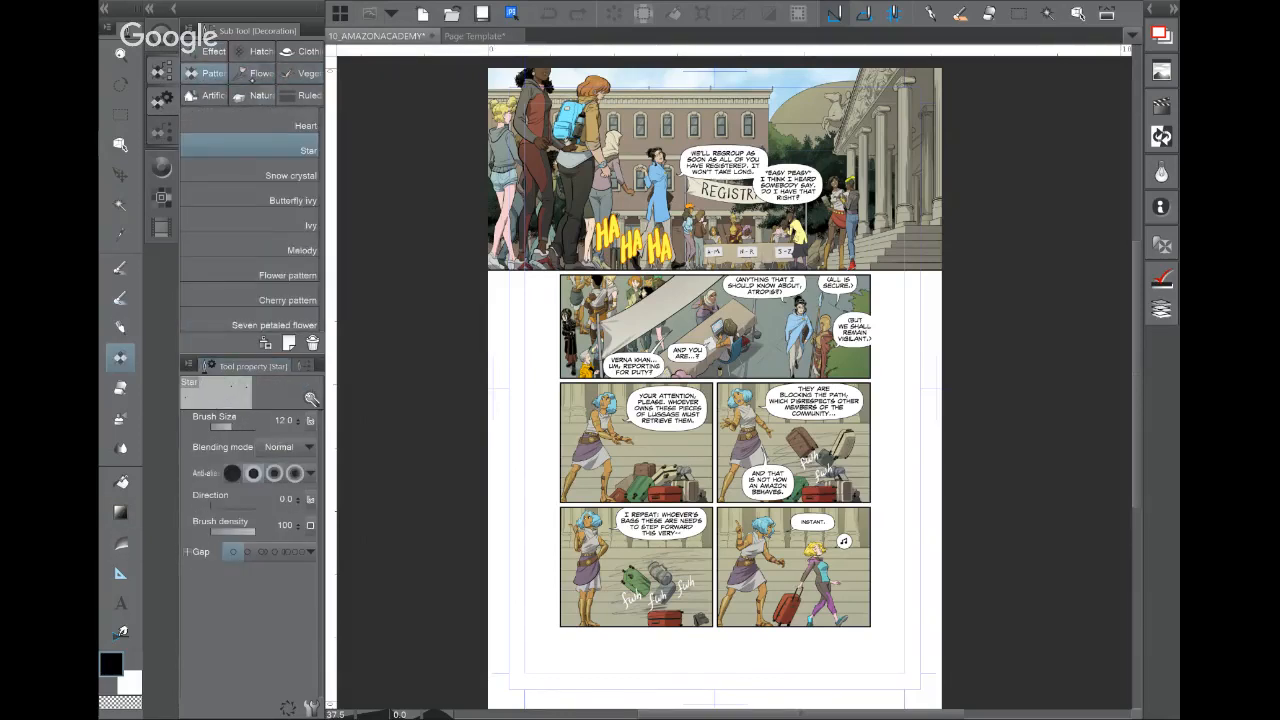
pyautogui.click(300, 73)
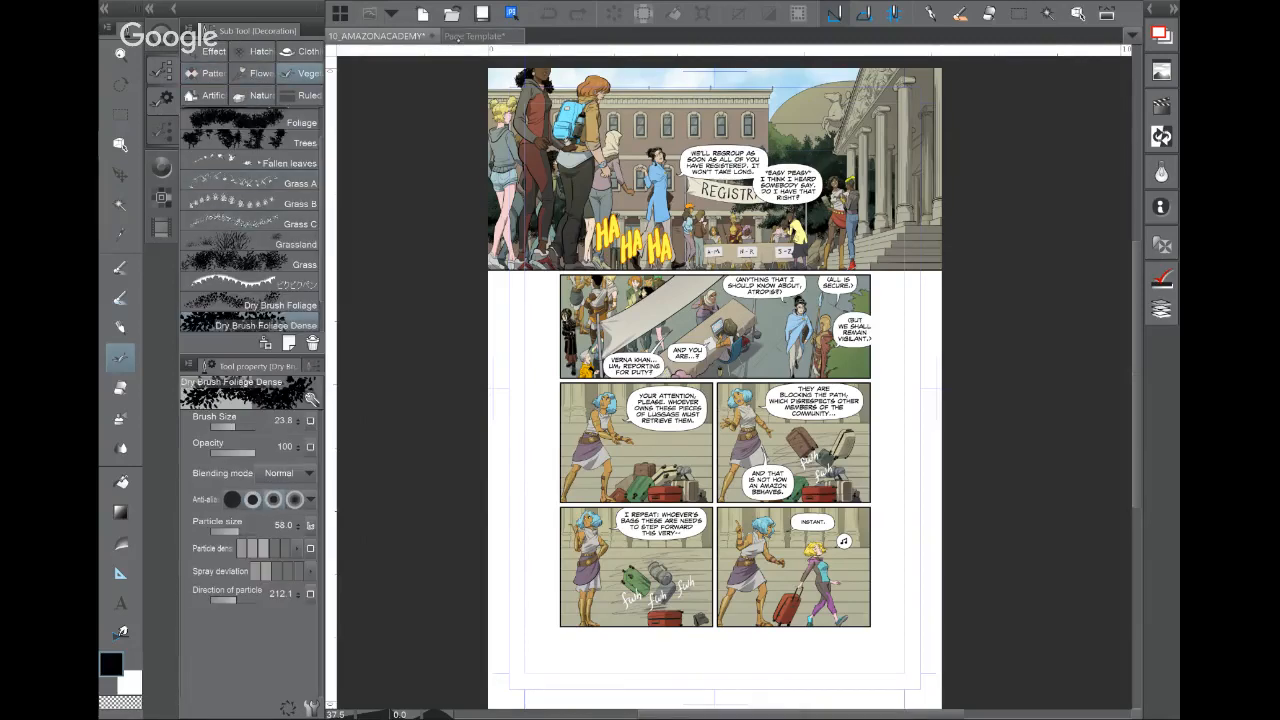
pyautogui.click(475, 36)
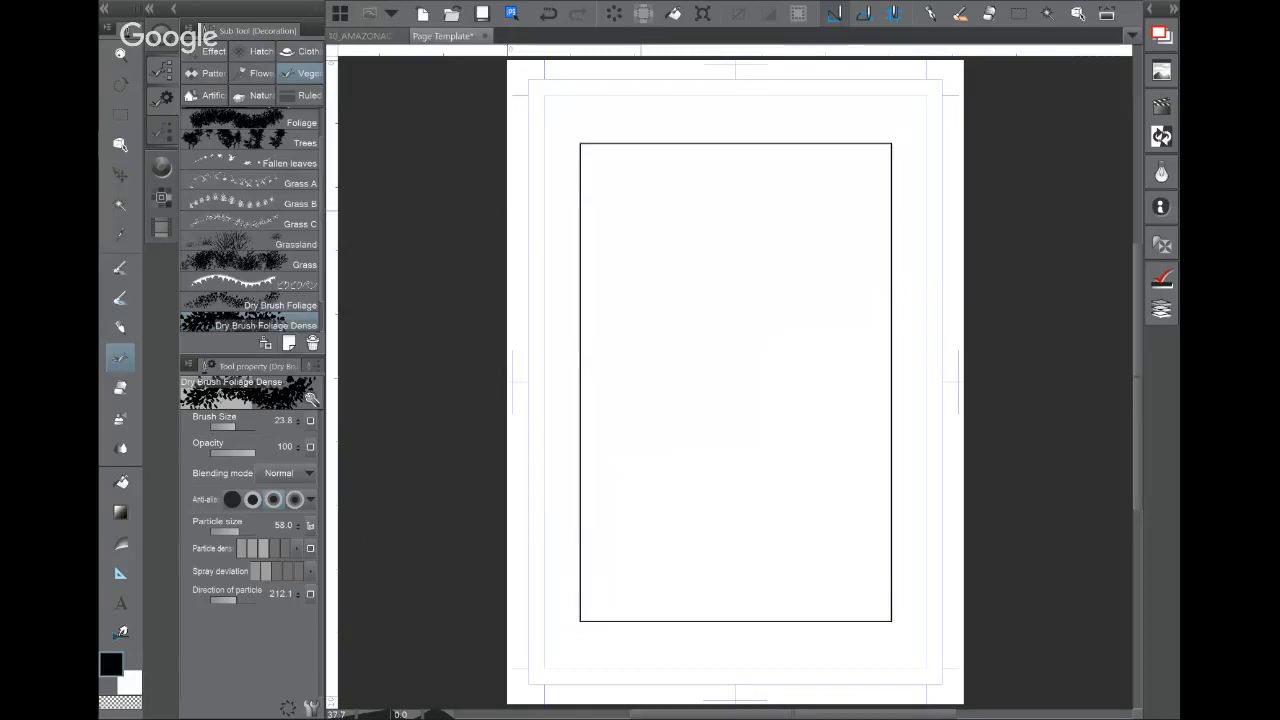
# Step: Spray a dense blue foliage patch with Dry Brush Foliage Dense
pyautogui.moveTo(700, 231)
pyautogui.mouseDown()
pyautogui.moveTo(682, 268)
pyautogui.moveTo(670, 266)
pyautogui.mouseUp()
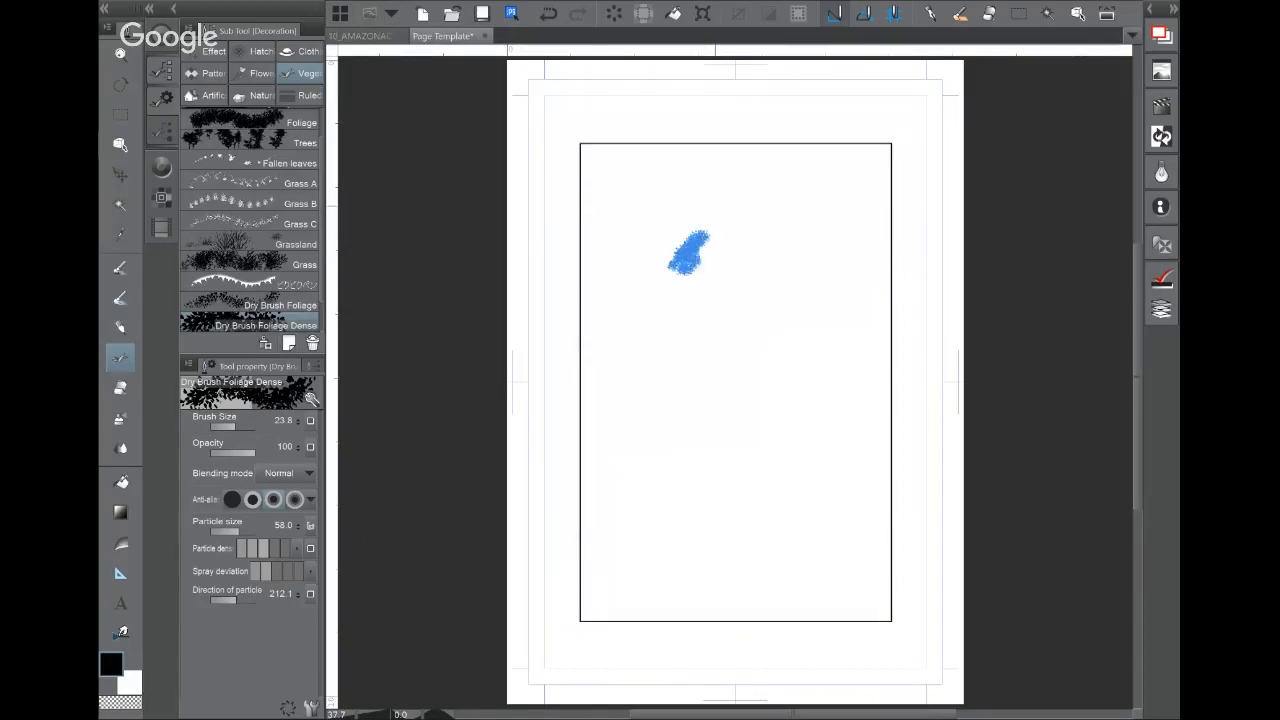
pyautogui.scroll(3, 730, 266)
pyautogui.moveTo(588, 222)
pyautogui.mouseDown()
pyautogui.moveTo(528, 305)
pyautogui.moveTo(611, 325)
pyautogui.moveTo(608, 365)
pyautogui.moveTo(638, 335)
pyautogui.moveTo(641, 275)
pyautogui.moveTo(698, 225)
pyautogui.moveTo(746, 230)
pyautogui.moveTo(726, 250)
pyautogui.moveTo(711, 245)
pyautogui.moveTo(706, 265)
pyautogui.moveTo(776, 235)
pyautogui.moveTo(651, 300)
pyautogui.moveTo(651, 315)
pyautogui.moveTo(701, 295)
pyautogui.moveTo(715, 350)
pyautogui.mouseUp()
pyautogui.moveTo(598, 342); pyautogui.dragTo(522, 372)
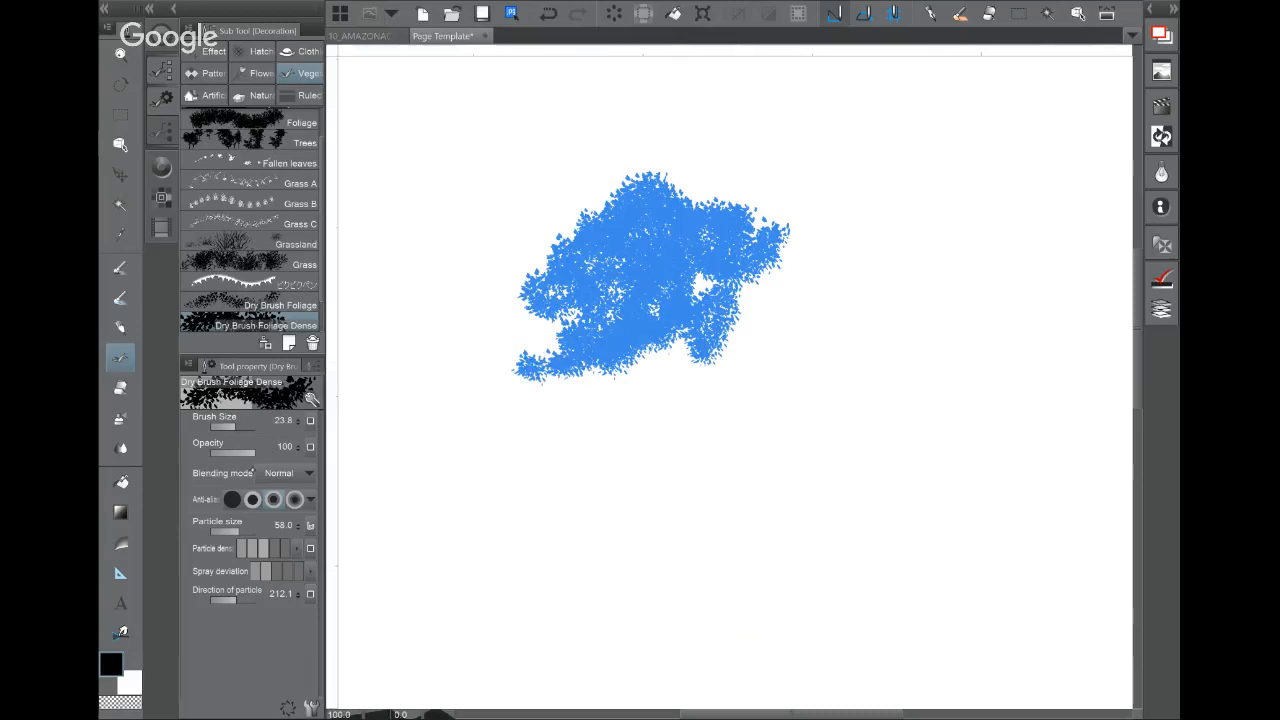
# Step: Lower particle density to rough the crown's edges with sparse leaves, then fill it out densely
pyautogui.click(275, 552)
pyautogui.click(261, 552)
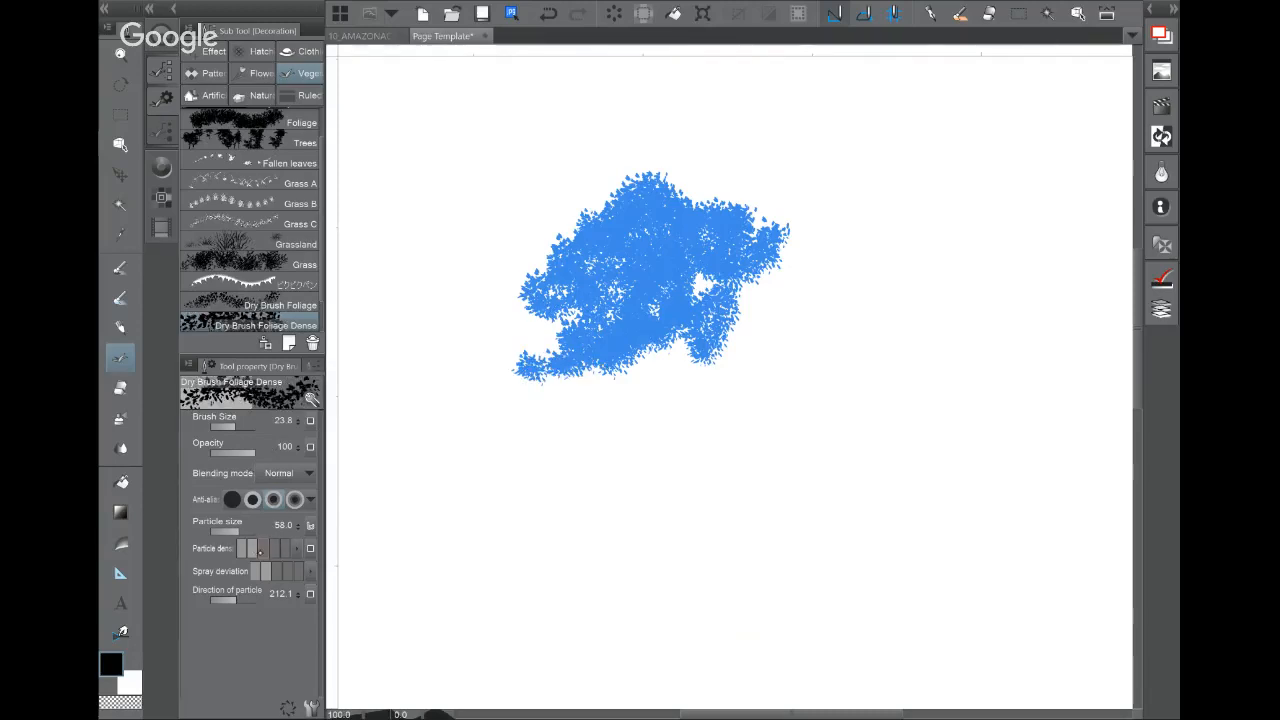
pyautogui.click(251, 552)
pyautogui.moveTo(514, 333); pyautogui.dragTo(508, 362)
pyautogui.moveTo(458, 364)
pyautogui.mouseDown()
pyautogui.moveTo(535, 361)
pyautogui.moveTo(549, 347)
pyautogui.mouseUp()
pyautogui.moveTo(530, 252); pyautogui.dragTo(541, 268)
pyautogui.moveTo(571, 217); pyautogui.dragTo(567, 233)
pyautogui.moveTo(686, 156); pyautogui.dragTo(688, 191)
pyautogui.moveTo(743, 210); pyautogui.dragTo(783, 211)
pyautogui.moveTo(805, 241); pyautogui.dragTo(764, 298)
pyautogui.moveTo(690, 328)
pyautogui.mouseDown()
pyautogui.moveTo(646, 364)
pyautogui.moveTo(730, 357)
pyautogui.moveTo(757, 306)
pyautogui.moveTo(657, 379)
pyautogui.mouseUp()
pyautogui.click(275, 549)
pyautogui.moveTo(784, 290)
pyautogui.mouseDown()
pyautogui.moveTo(760, 275)
pyautogui.moveTo(638, 308)
pyautogui.mouseUp()
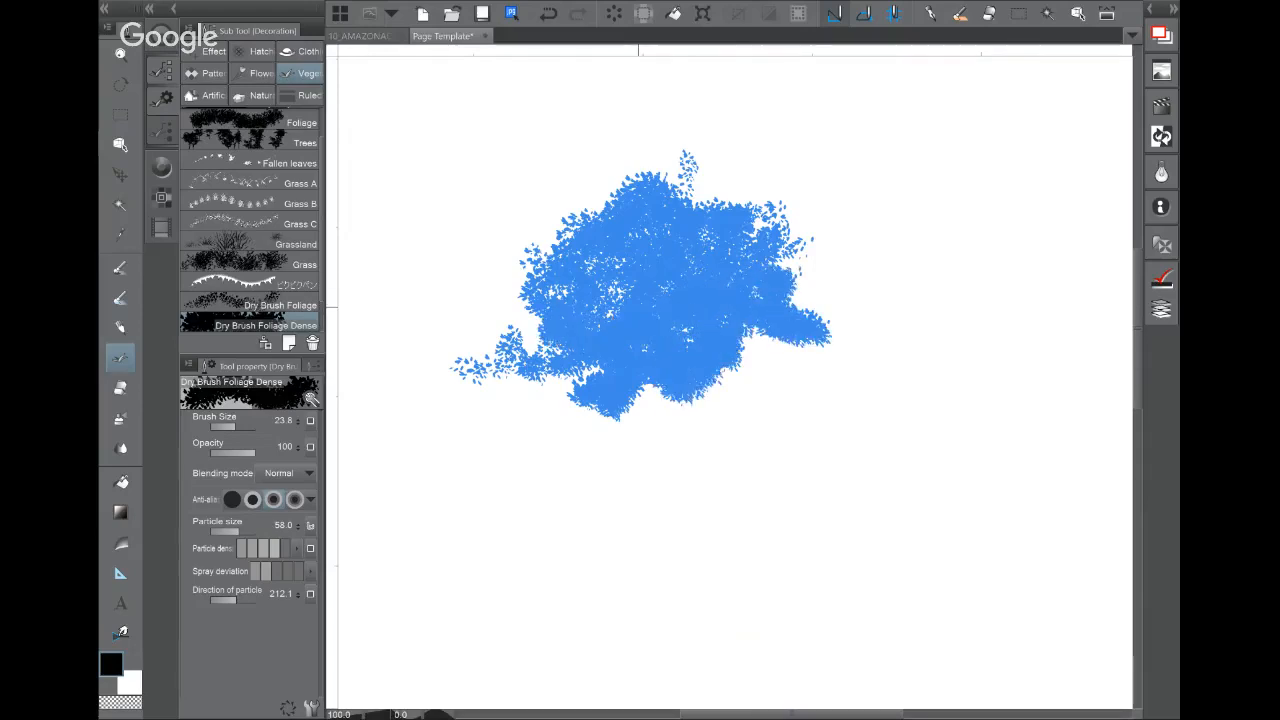
# Step: Draw a thin trunk and branches under the foliage with the pen
pyautogui.click(161, 99)
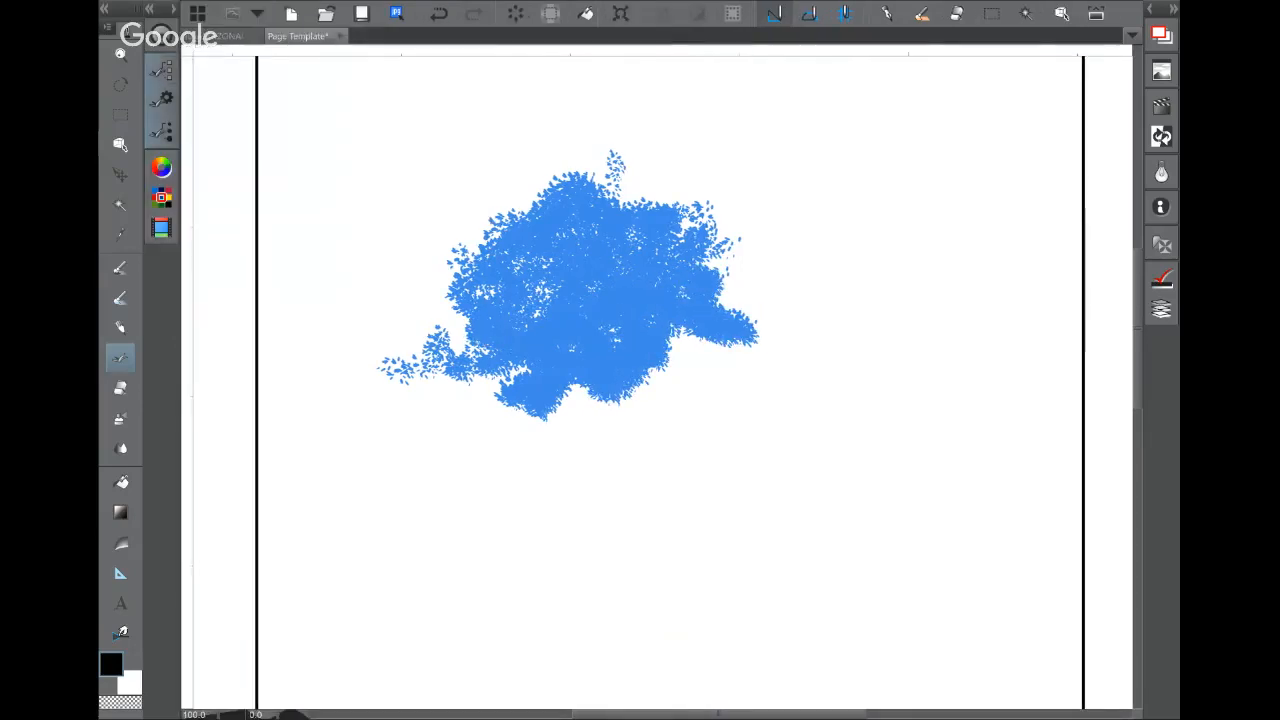
pyautogui.press('p')
pyautogui.moveTo(622, 392)
pyautogui.mouseDown()
pyautogui.moveTo(645, 430)
pyautogui.moveTo(683, 590)
pyautogui.mouseUp()
pyautogui.moveTo(655, 452)
pyautogui.mouseDown()
pyautogui.moveTo(685, 406)
pyautogui.moveTo(820, 278)
pyautogui.mouseUp()
pyautogui.moveTo(775, 335); pyautogui.dragTo(866, 316)
pyautogui.moveTo(782, 310); pyautogui.dragTo(781, 242)
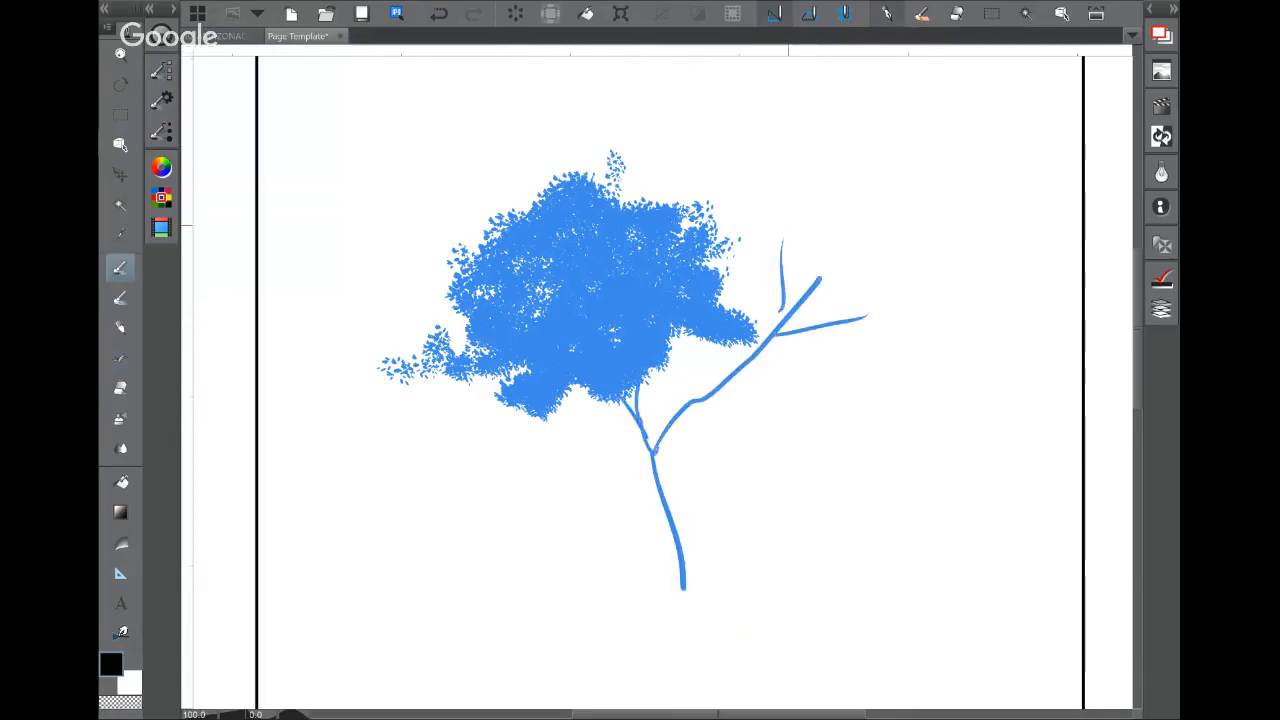
pyautogui.moveTo(812, 288)
pyautogui.mouseDown()
pyautogui.moveTo(920, 236)
pyautogui.moveTo(898, 272)
pyautogui.mouseUp()
# Step: Add foliage clusters on the branch tips and around the crown
pyautogui.click(120, 358)
pyautogui.moveTo(780, 260)
pyautogui.mouseDown()
pyautogui.moveTo(824, 254)
pyautogui.moveTo(812, 220)
pyautogui.mouseUp()
pyautogui.moveTo(770, 294)
pyautogui.mouseDown()
pyautogui.moveTo(845, 315)
pyautogui.moveTo(748, 327)
pyautogui.moveTo(866, 222)
pyautogui.moveTo(740, 306)
pyautogui.moveTo(846, 212)
pyautogui.moveTo(834, 378)
pyautogui.mouseUp()
pyautogui.moveTo(652, 440); pyautogui.dragTo(700, 447)
pyautogui.moveTo(600, 462)
pyautogui.mouseDown()
pyautogui.moveTo(690, 470)
pyautogui.moveTo(745, 455)
pyautogui.moveTo(595, 470)
pyautogui.mouseUp()
pyautogui.moveTo(445, 325)
pyautogui.mouseDown()
pyautogui.moveTo(425, 305)
pyautogui.moveTo(429, 349)
pyautogui.mouseUp()
pyautogui.moveTo(874, 295)
pyautogui.mouseDown()
pyautogui.moveTo(928, 292)
pyautogui.moveTo(908, 325)
pyautogui.mouseUp()
pyautogui.moveTo(766, 228)
pyautogui.mouseDown()
pyautogui.moveTo(745, 250)
pyautogui.moveTo(876, 256)
pyautogui.moveTo(950, 320)
pyautogui.moveTo(885, 340)
pyautogui.mouseUp()
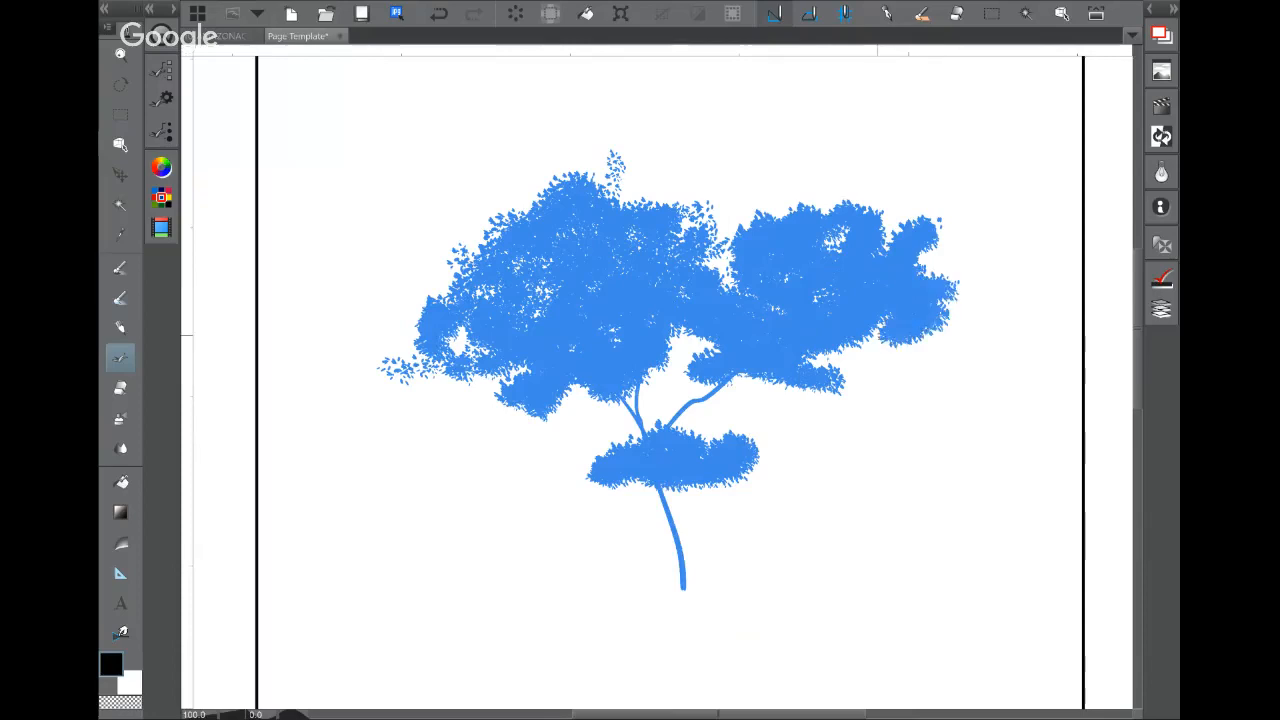
pyautogui.click(120, 267)
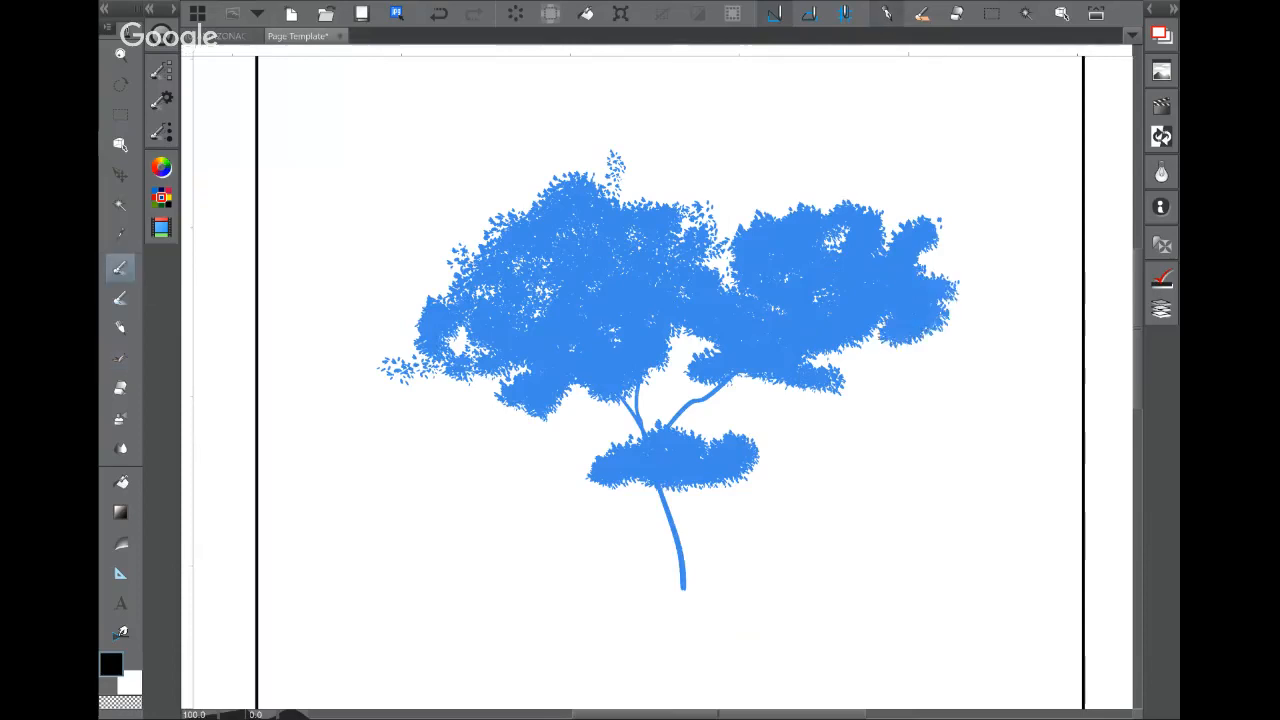
# Step: Delete the test tree from the layer and recenter the empty Page Template frame
pyautogui.press('Delete')
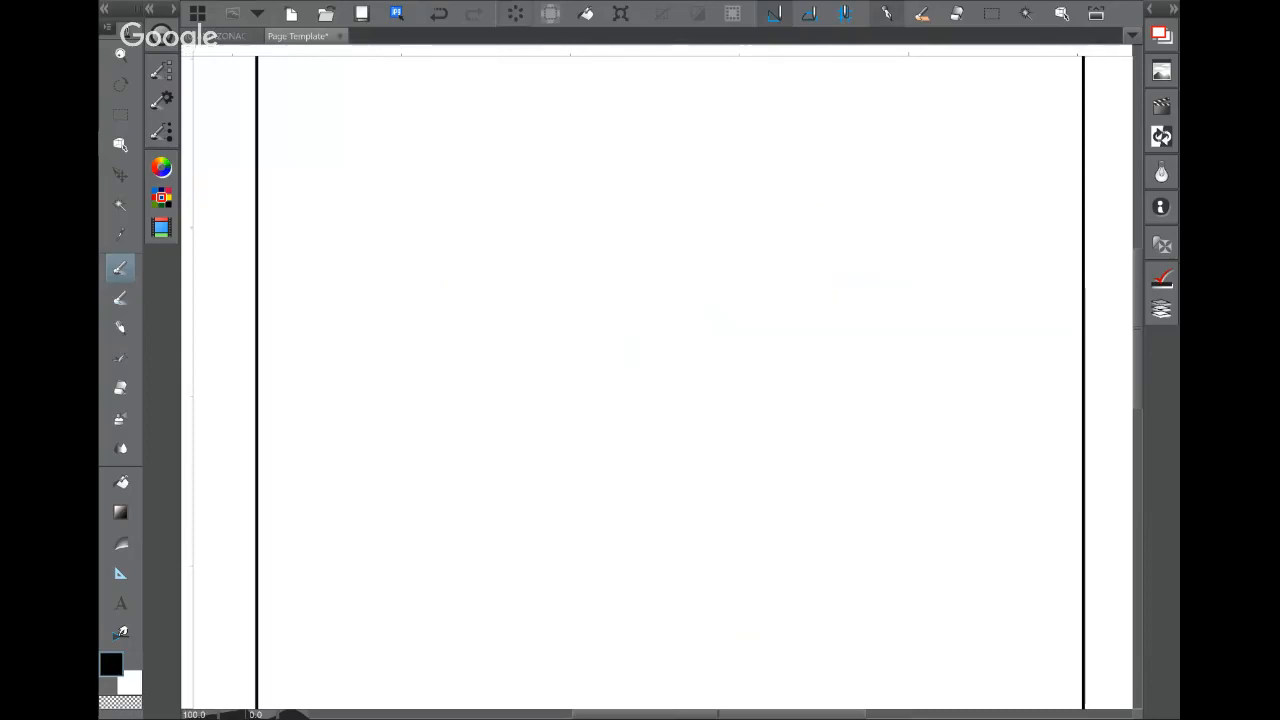
pyautogui.click(161, 100)
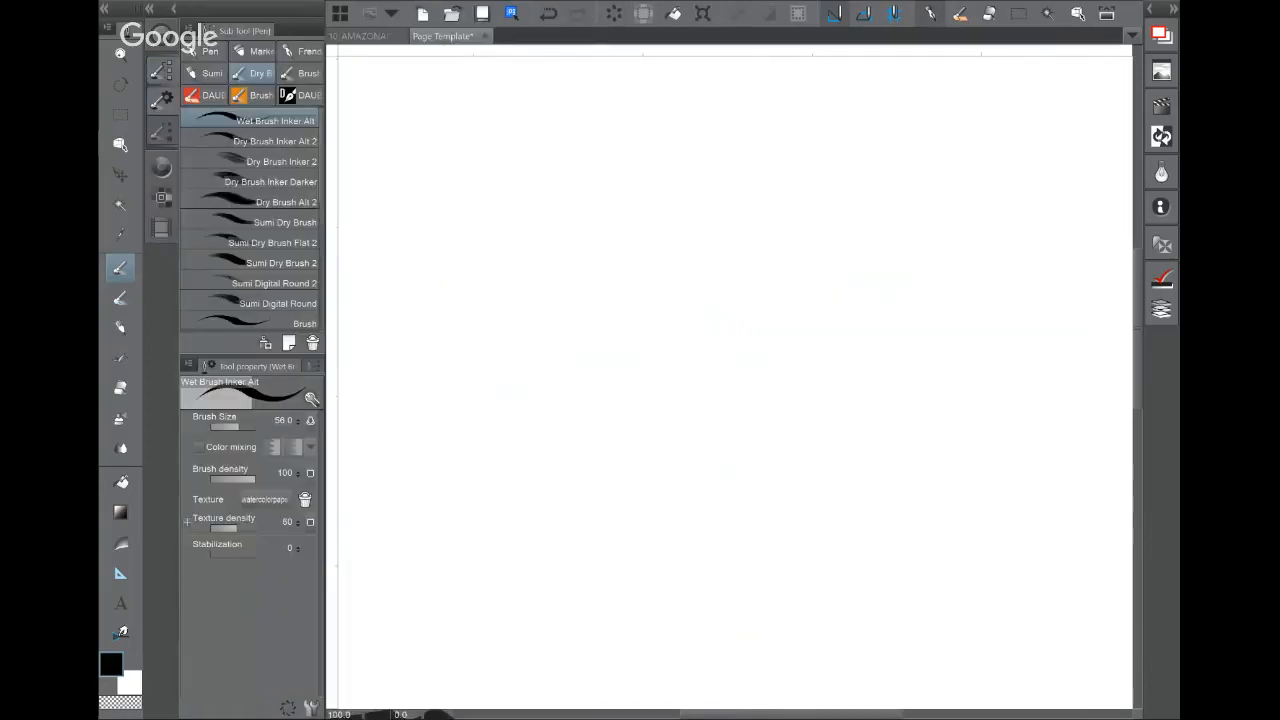
pyautogui.click(161, 100)
pyautogui.scroll(-5, 640, 370)
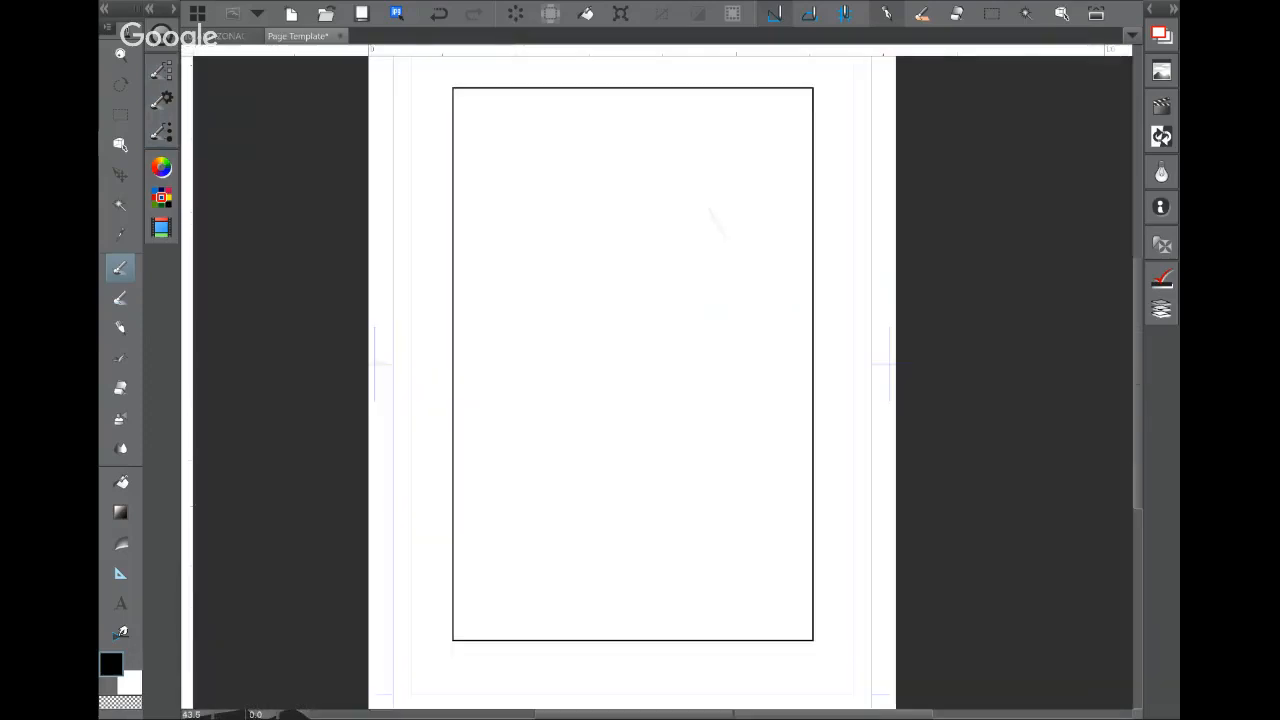
pyautogui.moveTo(640, 370); pyautogui.dragTo(628, 393)
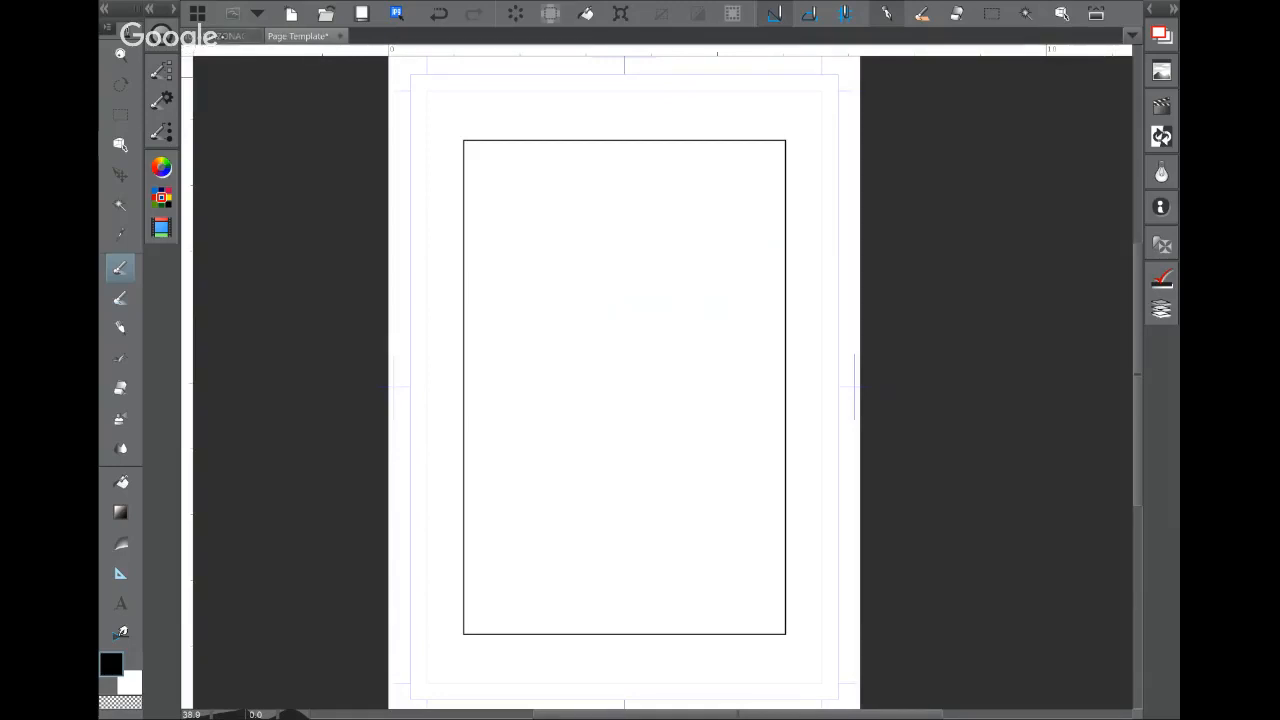
pyautogui.hotkey('ctrl', 'Tab')
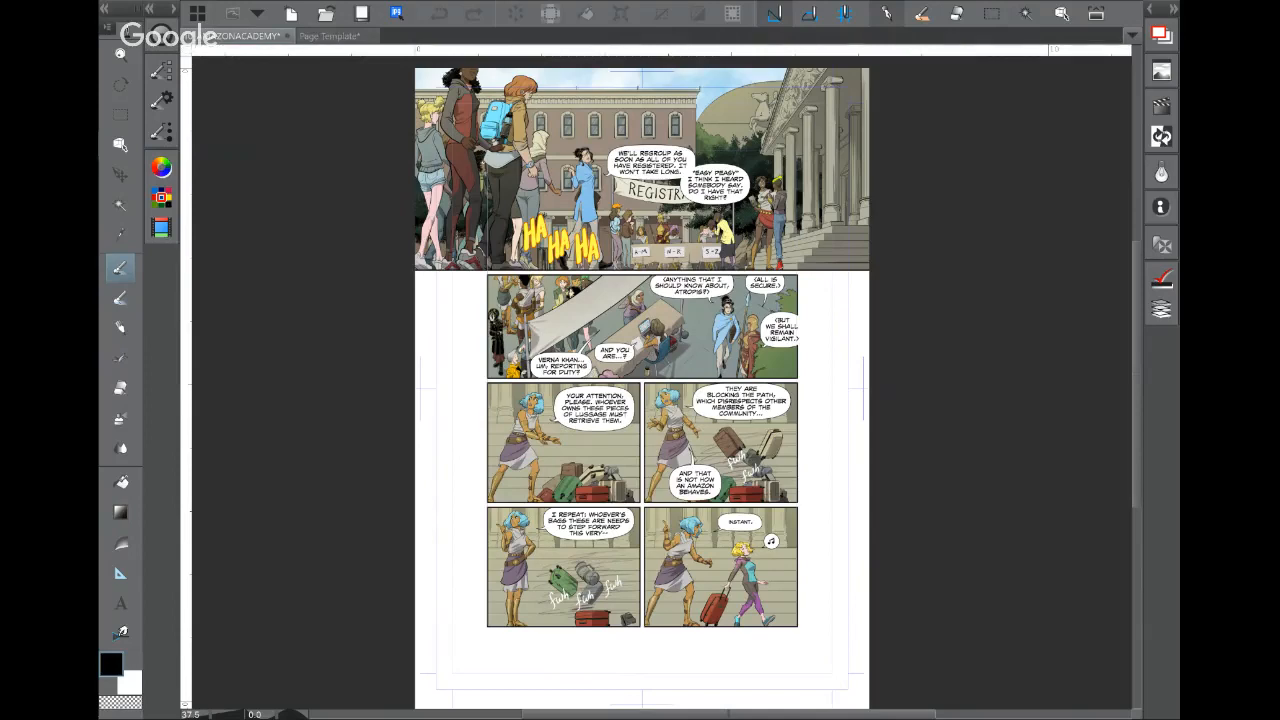
pyautogui.hotkey('ctrl', 'Tab')
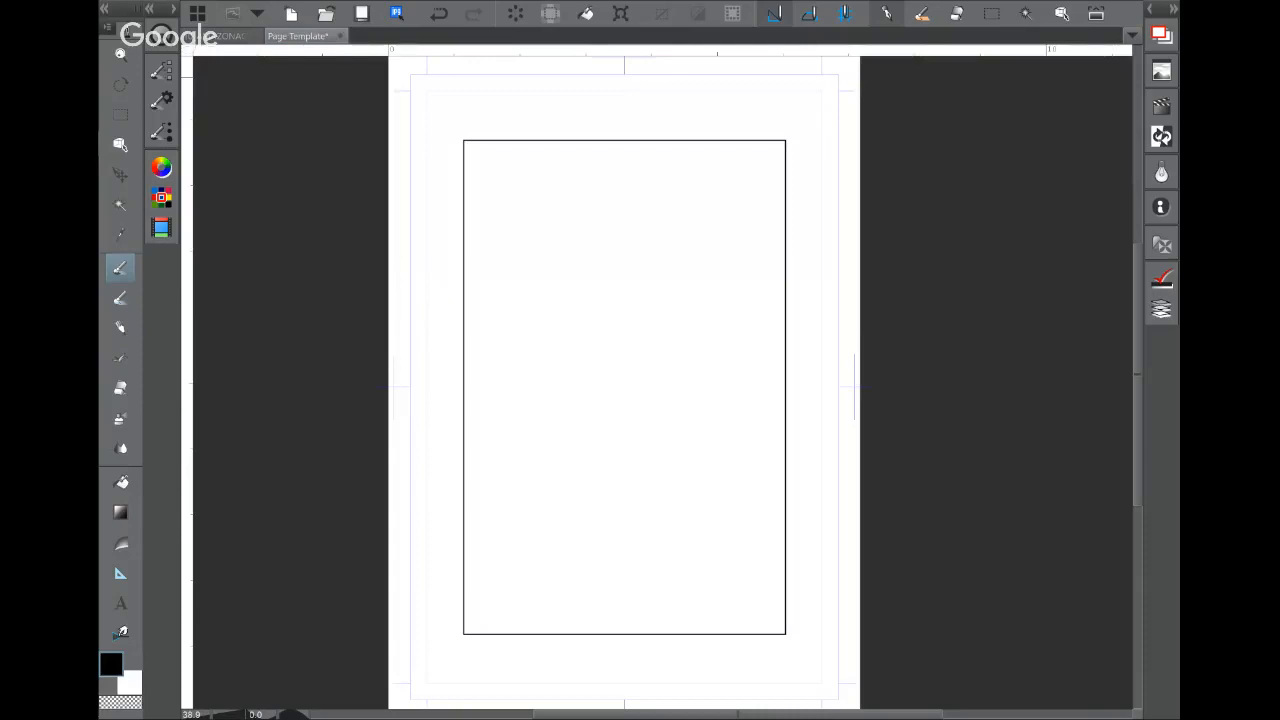
pyautogui.click(120, 357)
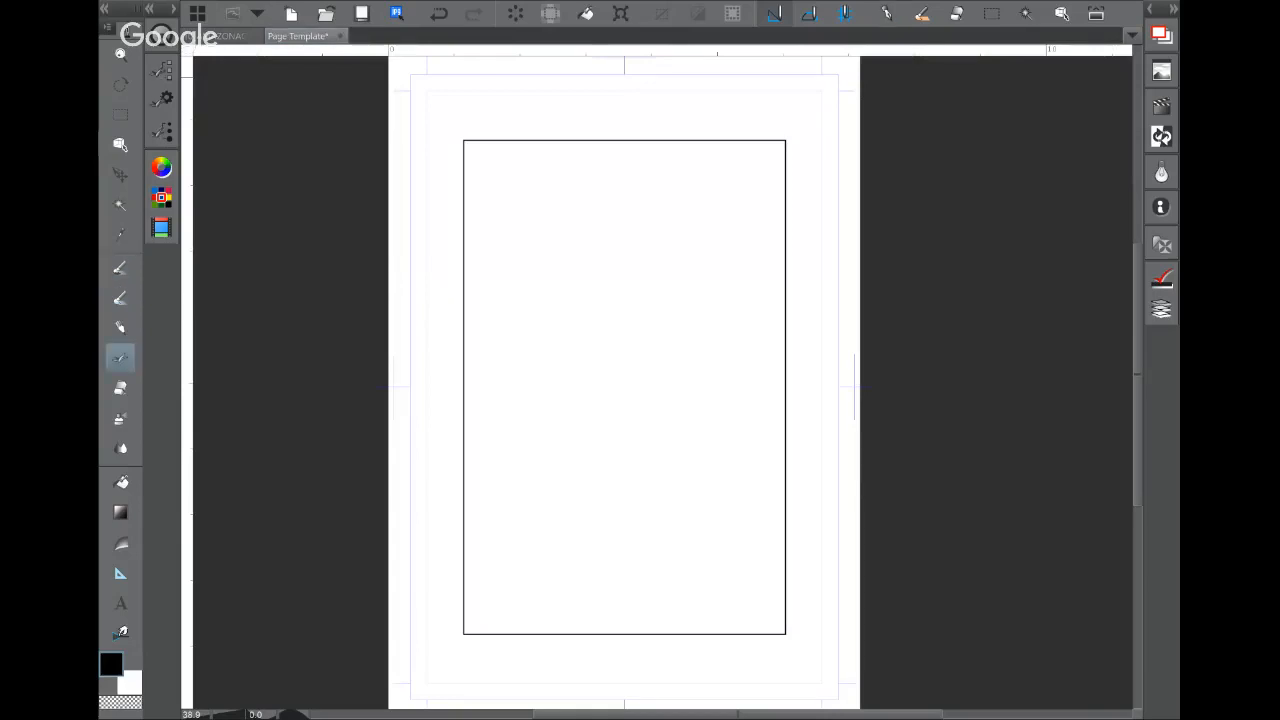
# Step: Stamp six blue trees across the page with the Trees decoration brush
pyautogui.click(161, 70)
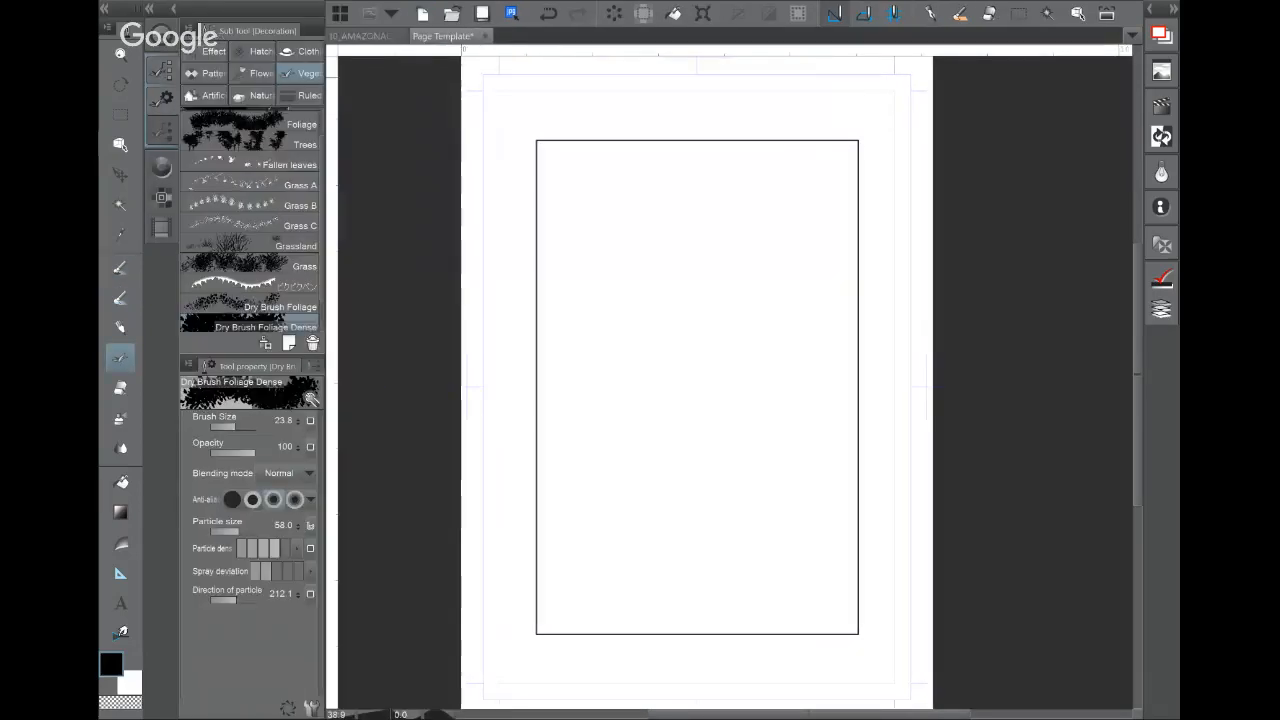
pyautogui.click(270, 164)
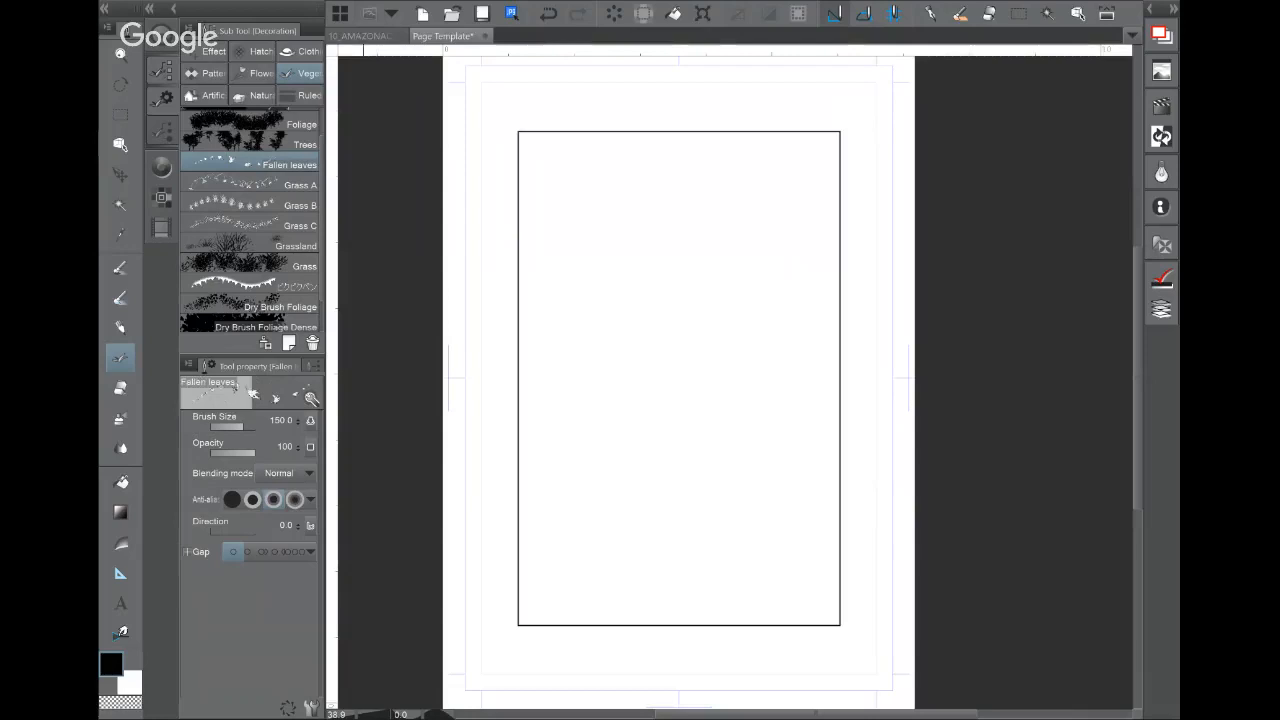
pyautogui.click(270, 146)
pyautogui.scroll(1, 654, 280)
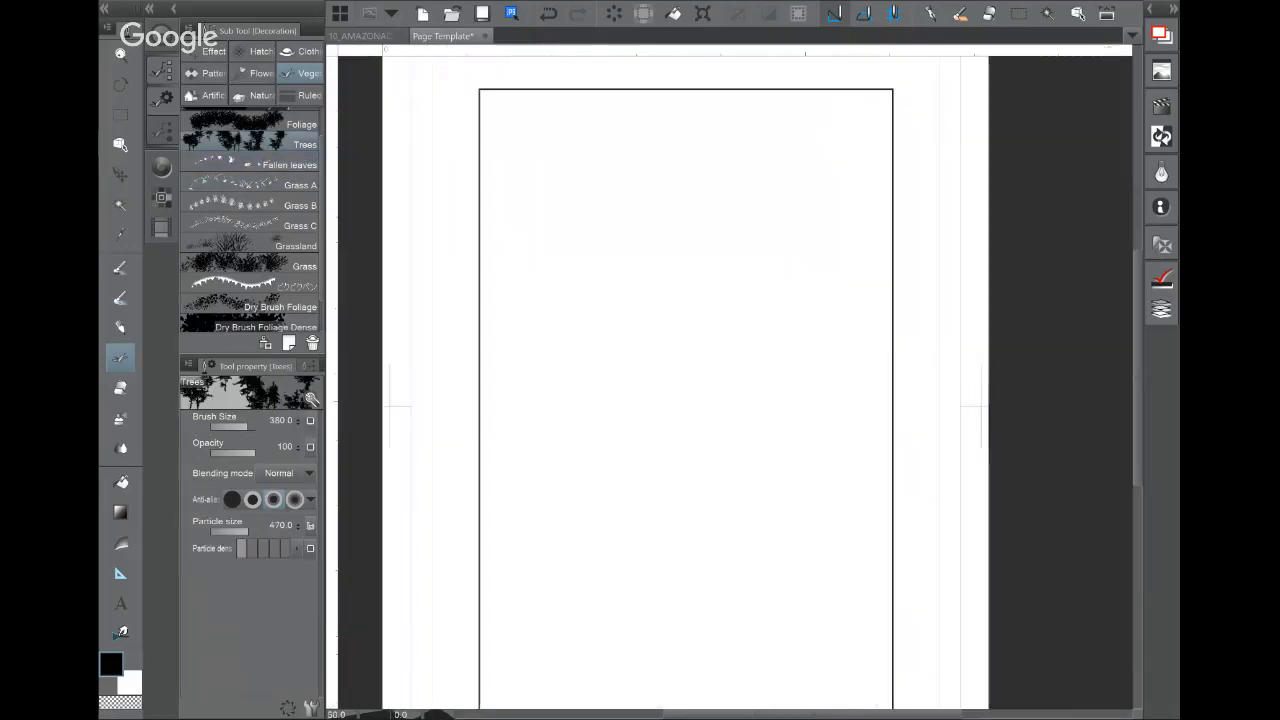
pyautogui.moveTo(562, 248); pyautogui.dragTo(570, 252)
pyautogui.click(625, 288)
pyautogui.click(725, 275)
pyautogui.click(686, 330)
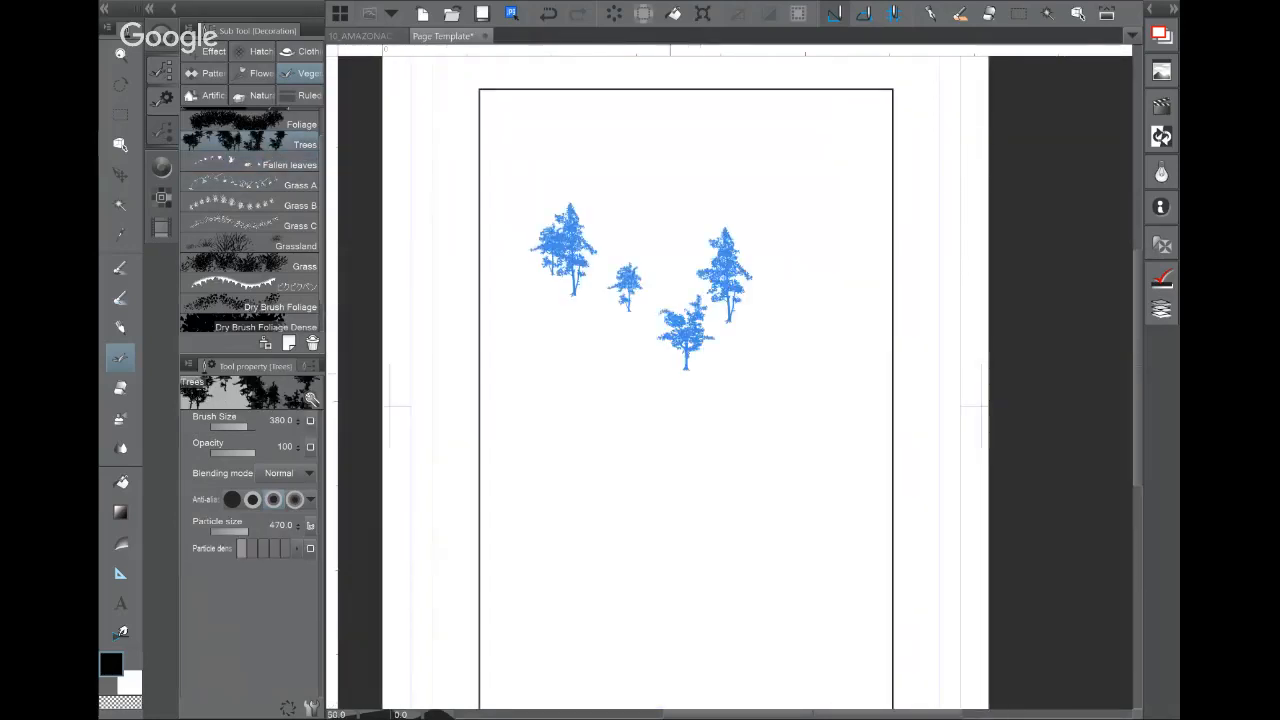
pyautogui.click(648, 408)
pyautogui.click(751, 356)
# Step: Paint a foliage strip, then a loose sparse Dry Brush Foliage Dense clump with higher deviation
pyautogui.scroll(3, 717, 343)
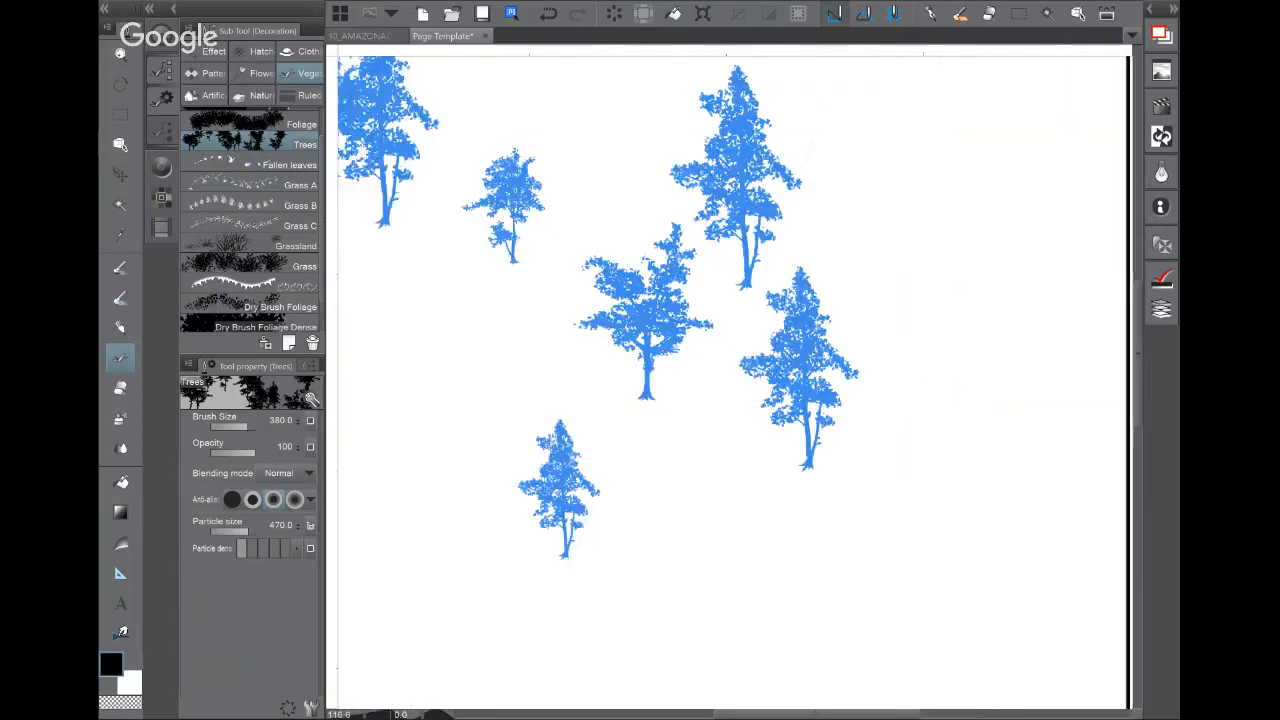
pyautogui.click(250, 124)
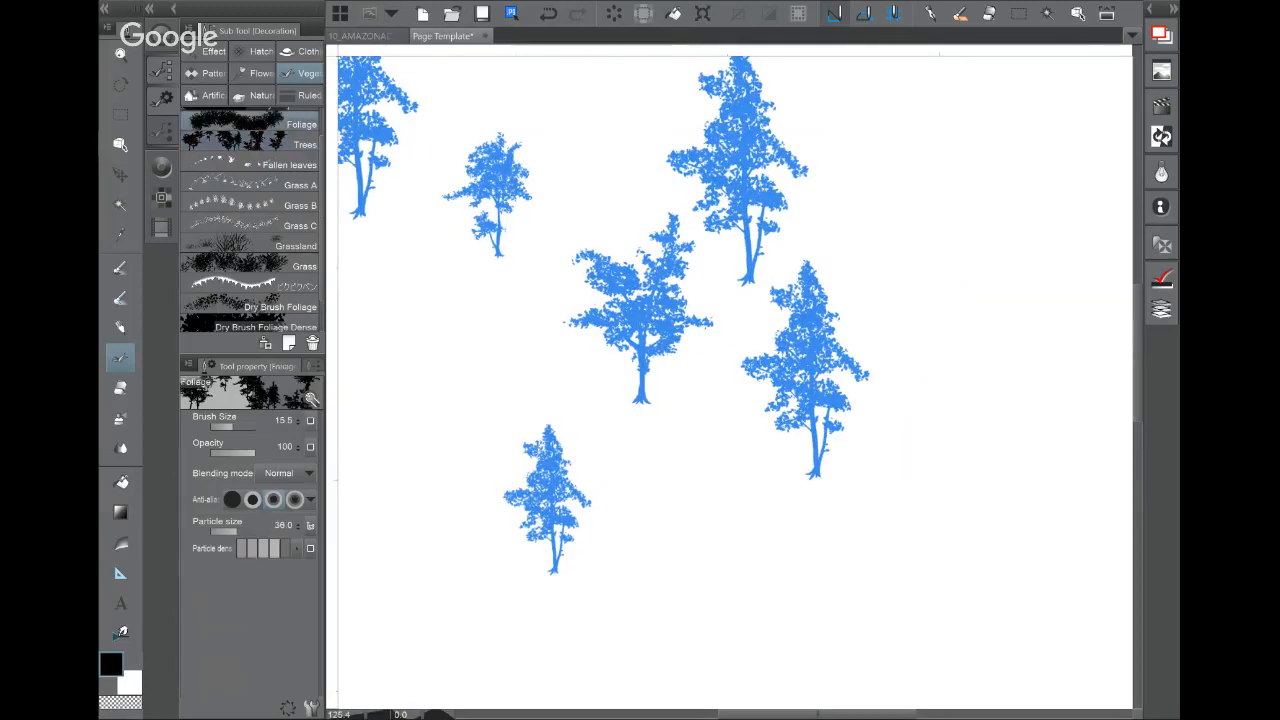
pyautogui.moveTo(430, 352); pyautogui.dragTo(486, 402)
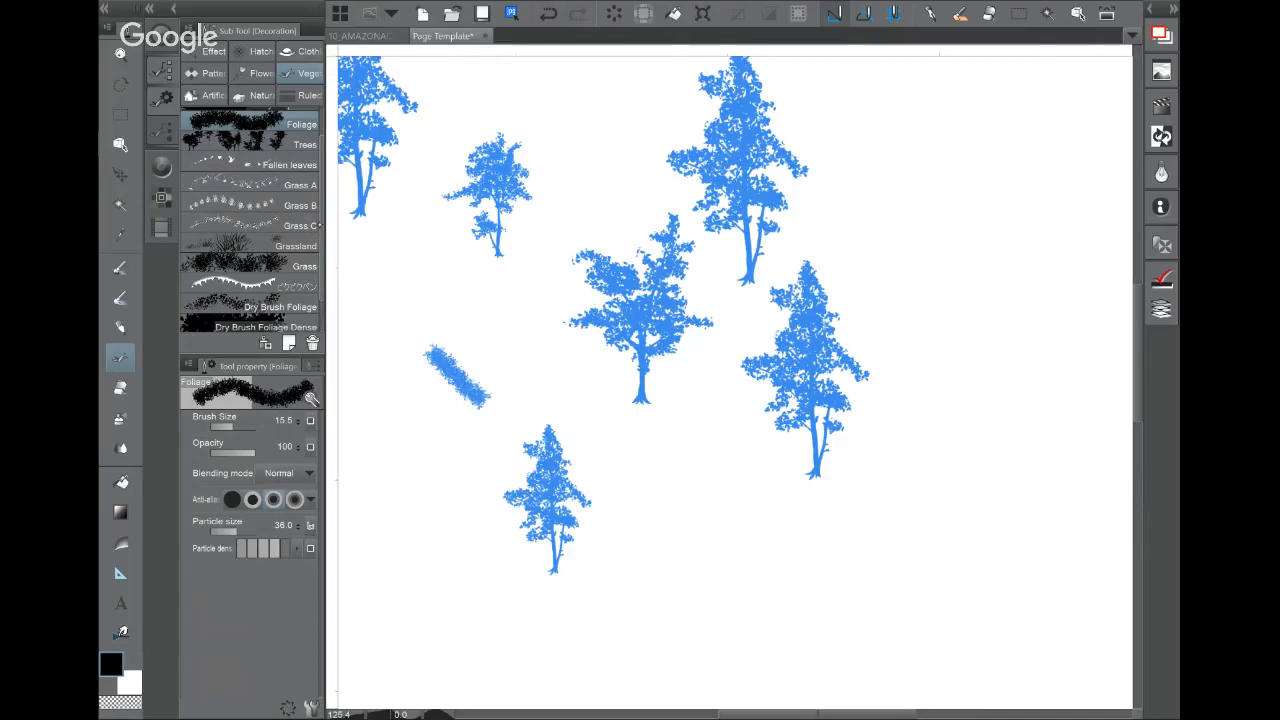
pyautogui.moveTo(324, 220); pyautogui.dragTo(325, 292)
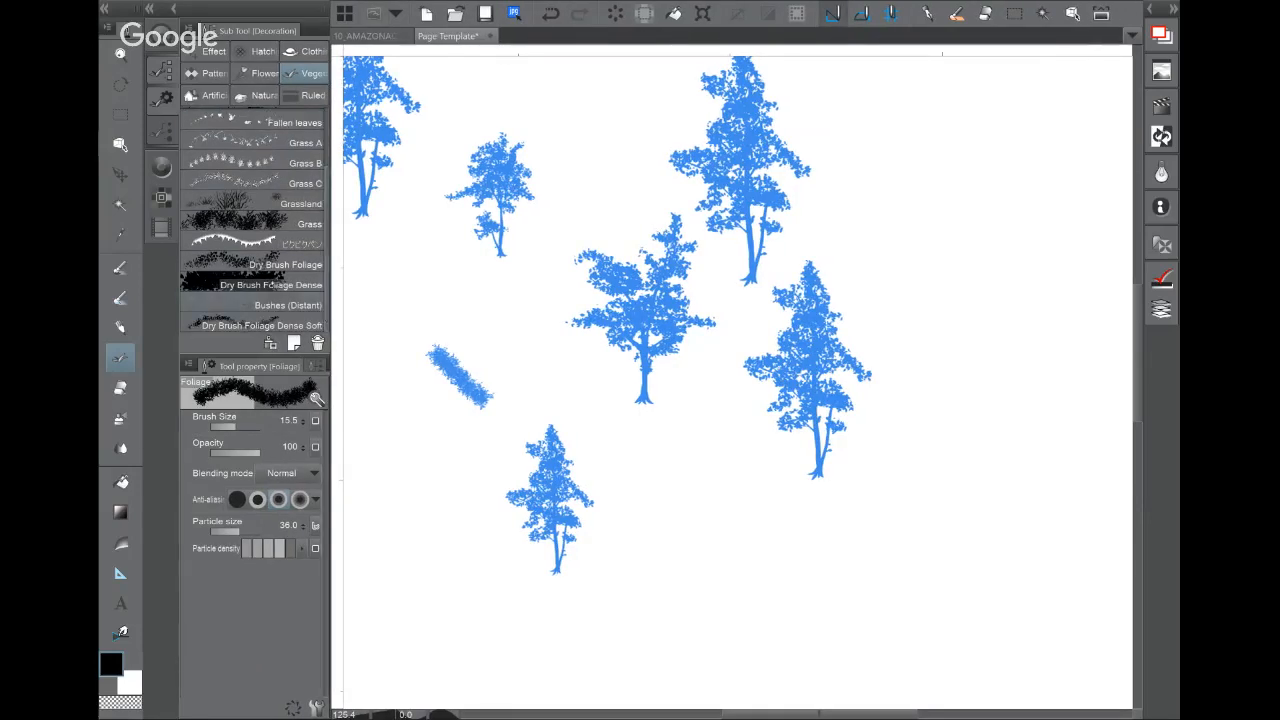
pyautogui.click(270, 285)
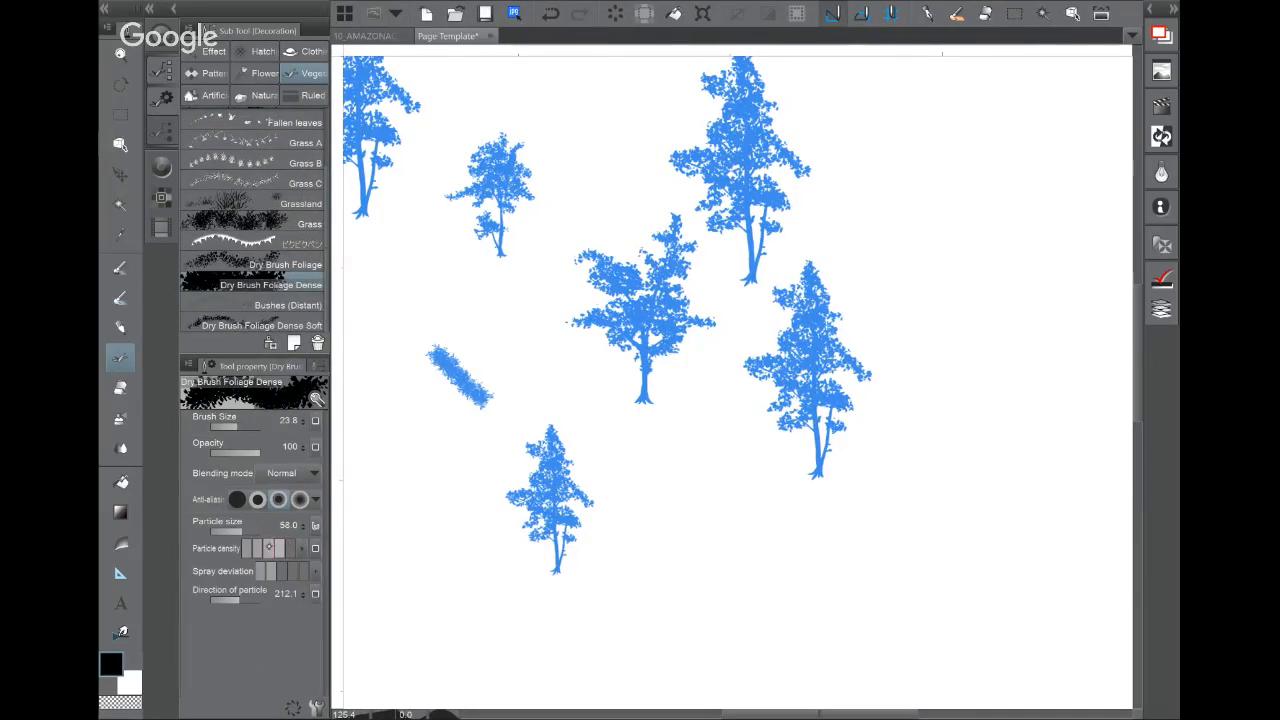
pyautogui.moveTo(268, 549); pyautogui.dragTo(247, 549)
pyautogui.click(282, 571)
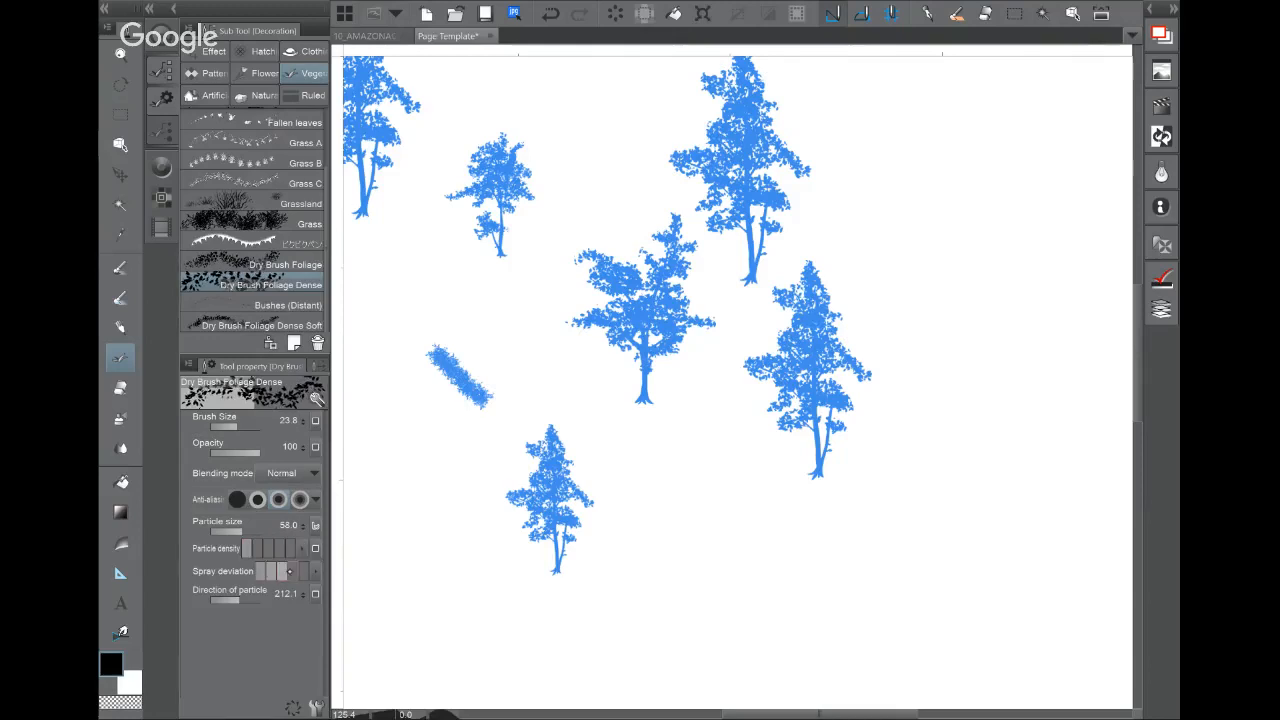
pyautogui.click(292, 571)
pyautogui.moveTo(410, 290)
pyautogui.mouseDown()
pyautogui.moveTo(450, 305)
pyautogui.moveTo(450, 280)
pyautogui.moveTo(420, 325)
pyautogui.moveTo(380, 335)
pyautogui.moveTo(468, 322)
pyautogui.moveTo(498, 302)
pyautogui.moveTo(455, 342)
pyautogui.mouseUp()
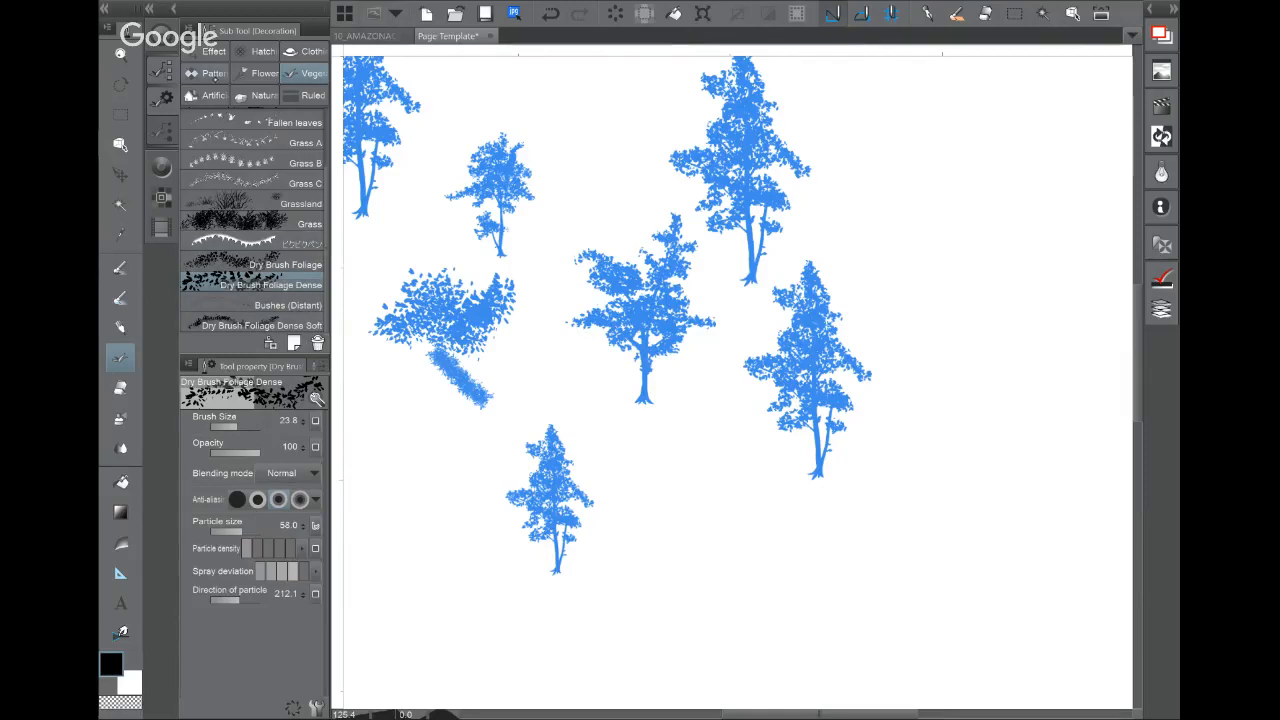
pyautogui.click(214, 51)
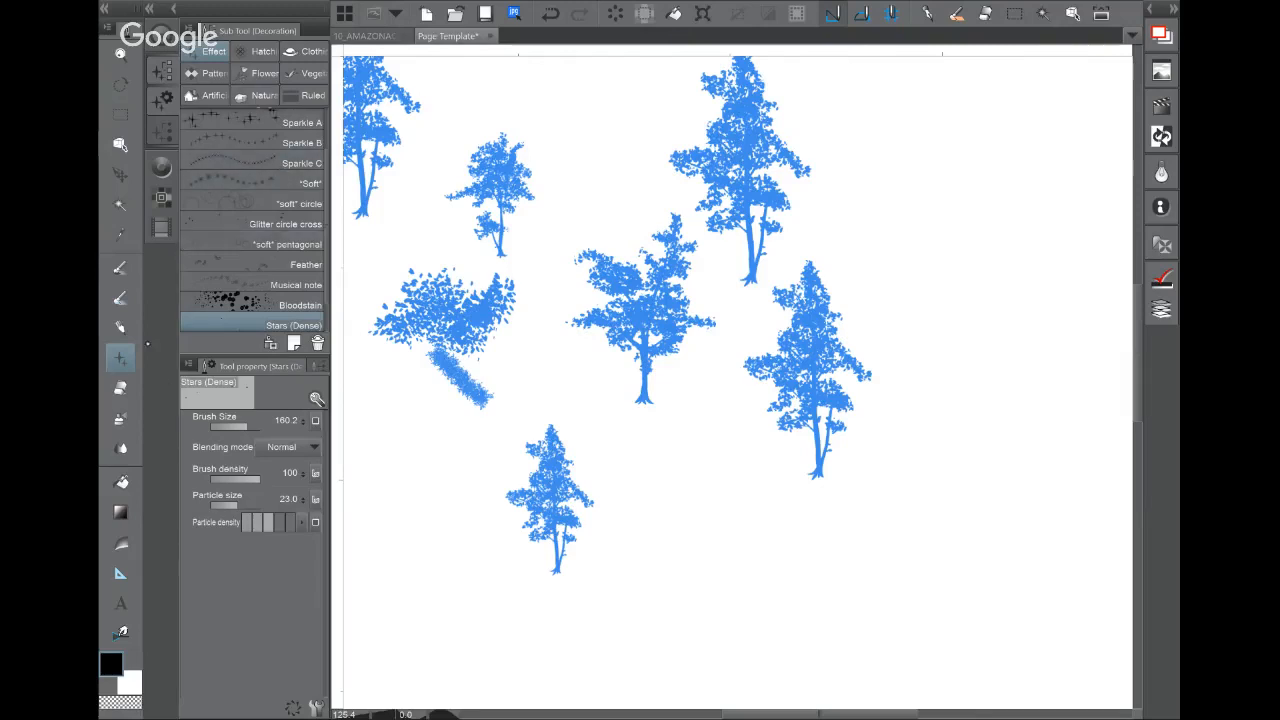
# Step: Switch to the pen and view the armoured figure reference in Sub View, zoomed out
pyautogui.press('p')
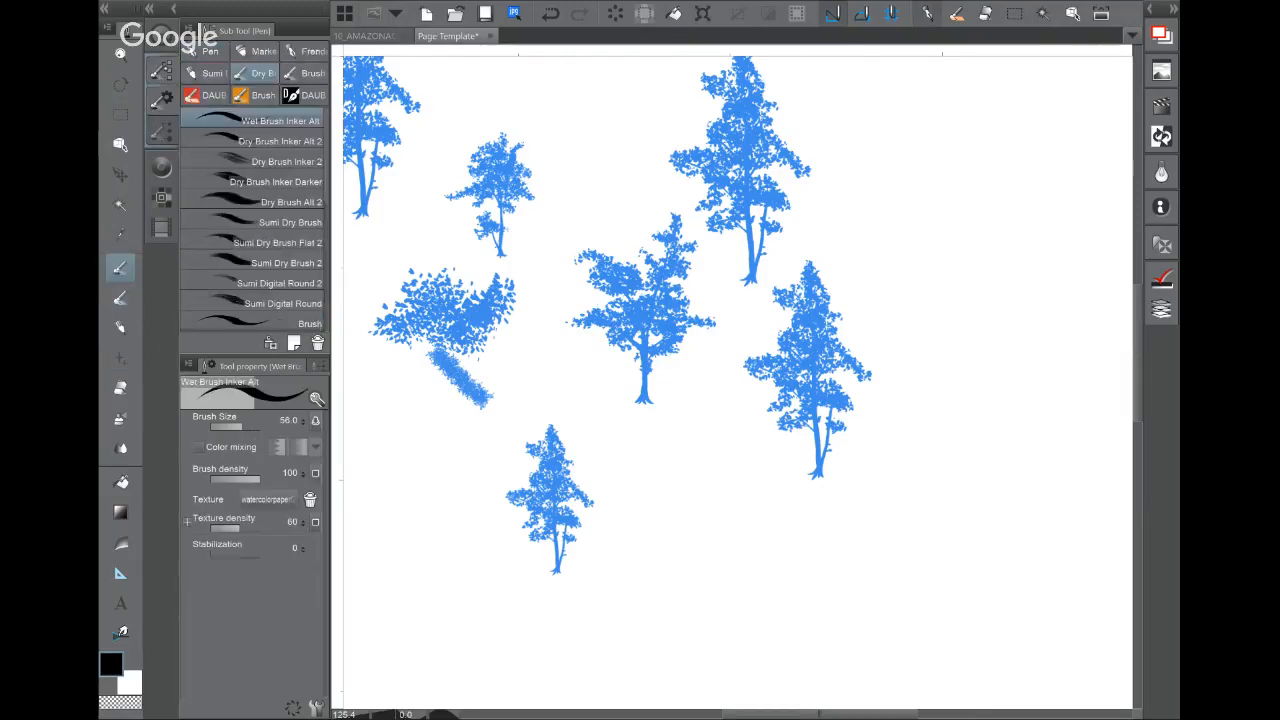
pyautogui.click(161, 72)
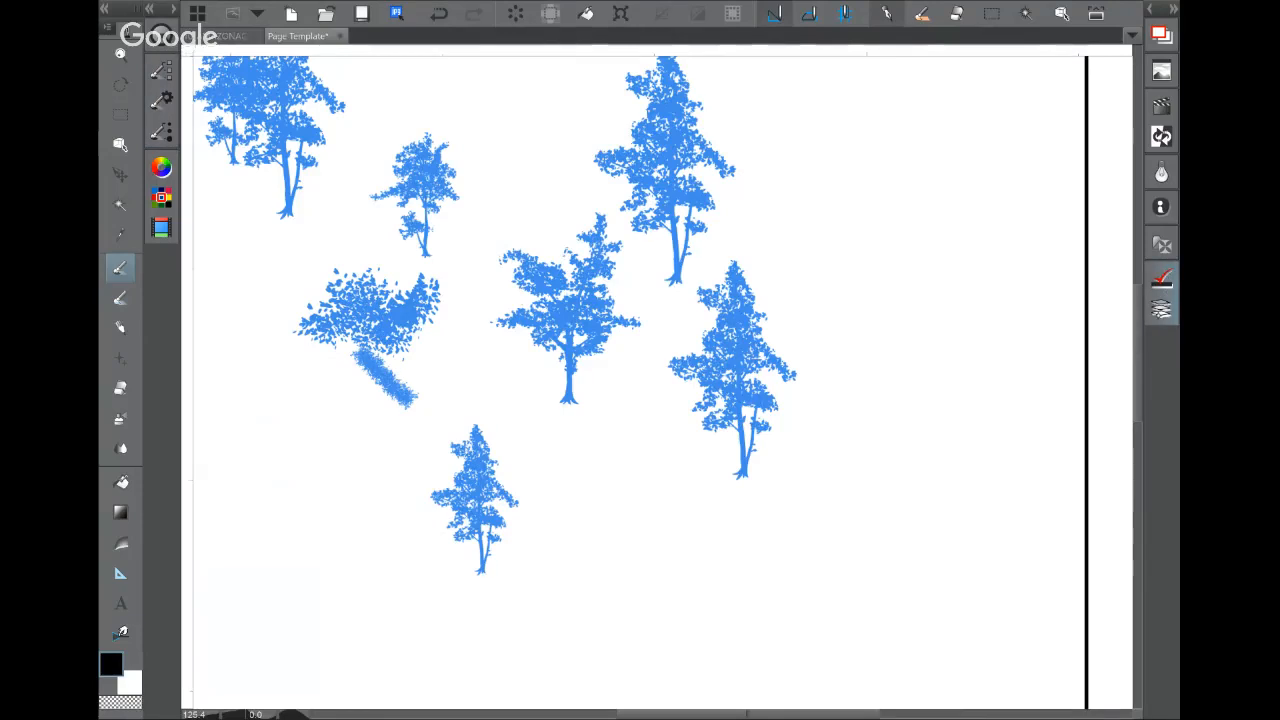
pyautogui.click(1161, 310)
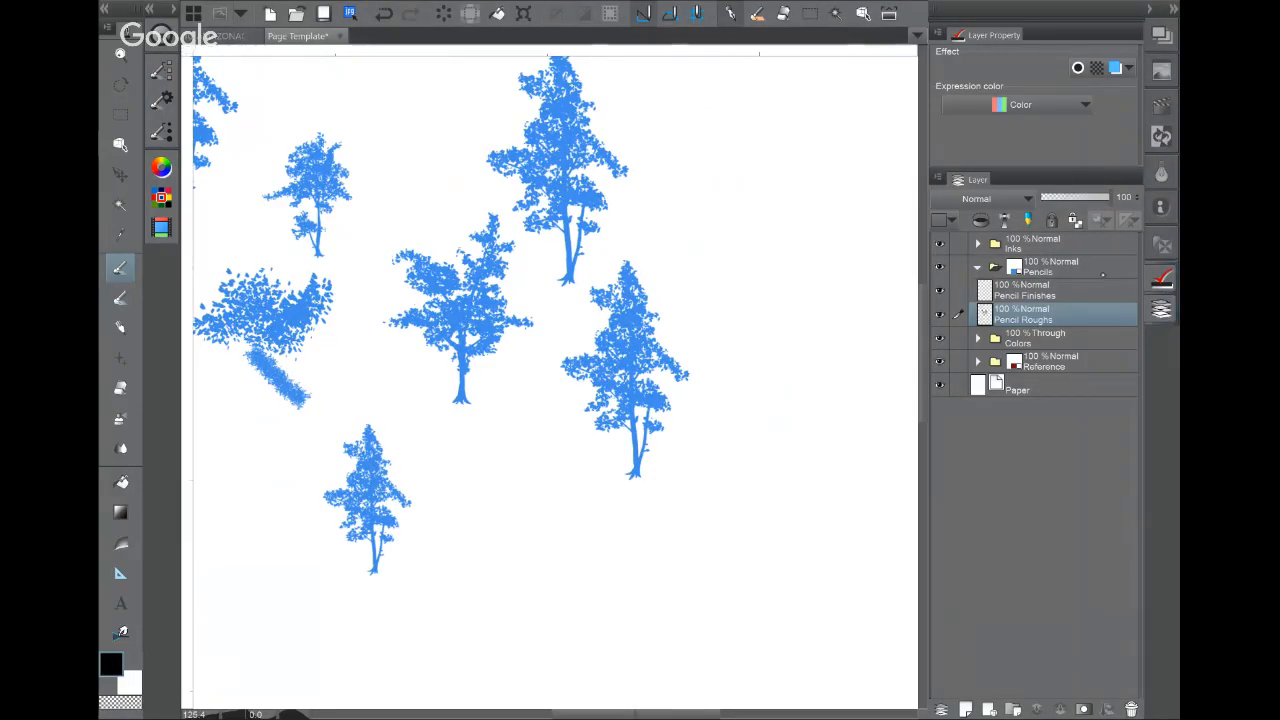
pyautogui.click(1161, 70)
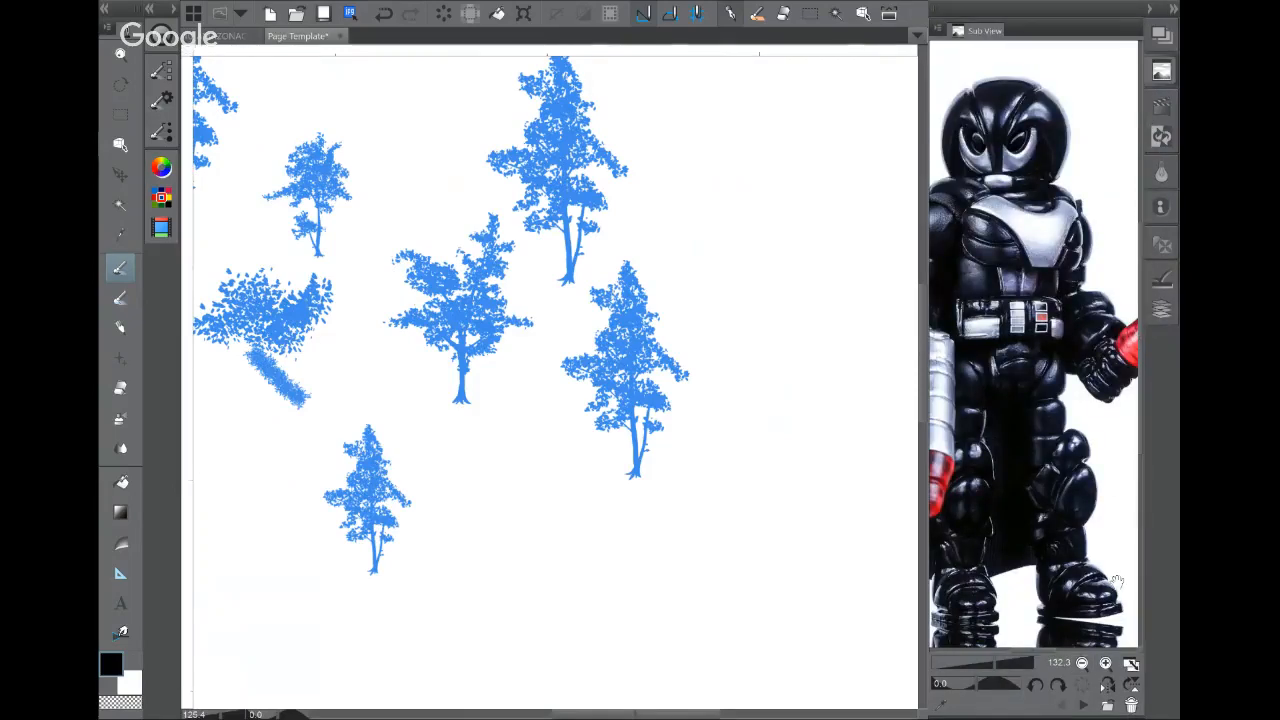
pyautogui.moveTo(1114, 581); pyautogui.dragTo(1145, 570)
pyautogui.click(1082, 664)
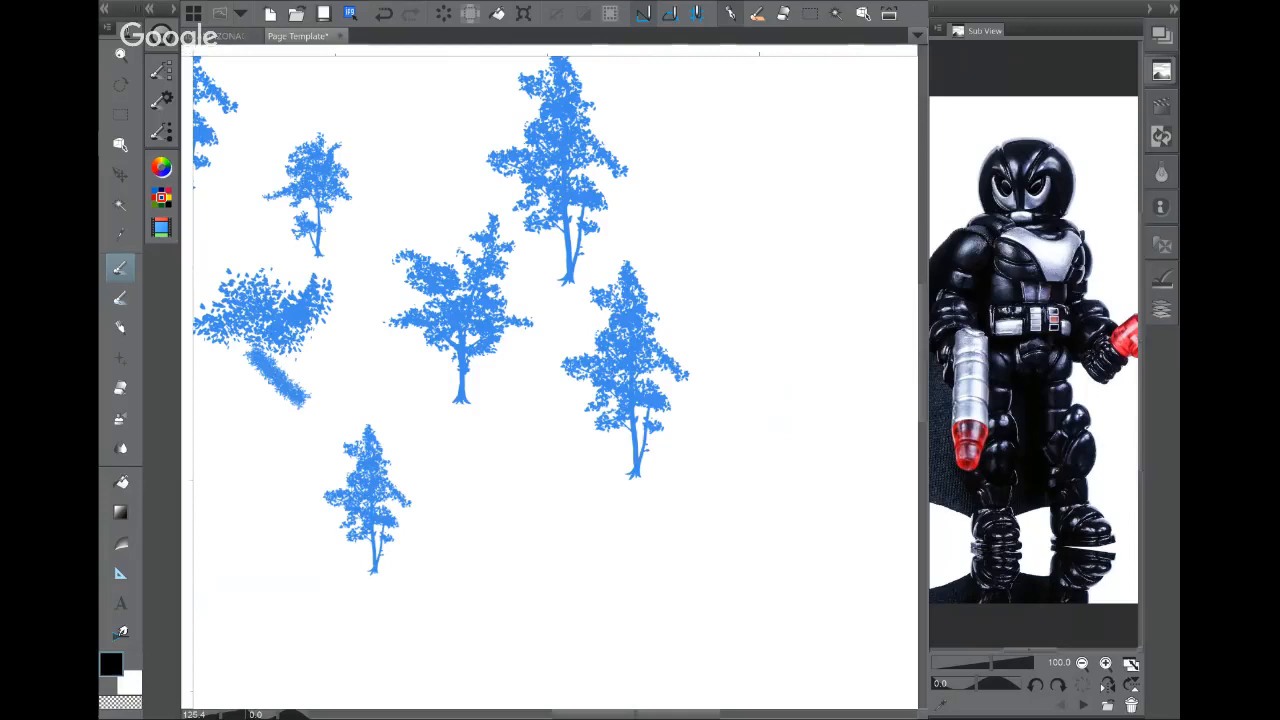
pyautogui.click(1082, 664)
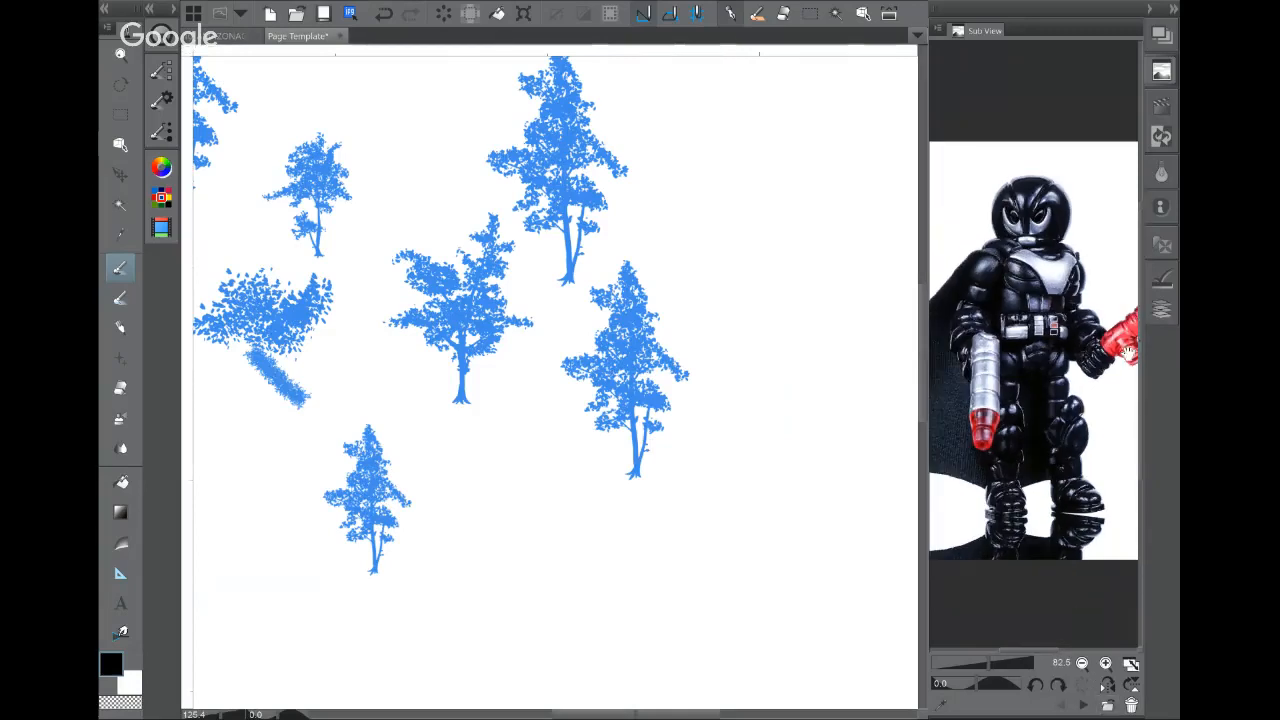
# Step: Check the Navigator overview, mirror the canvas horizontally, then collapse the right dock
pyautogui.click(1161, 35)
pyautogui.moveTo(1064, 357); pyautogui.dragTo(1041, 340)
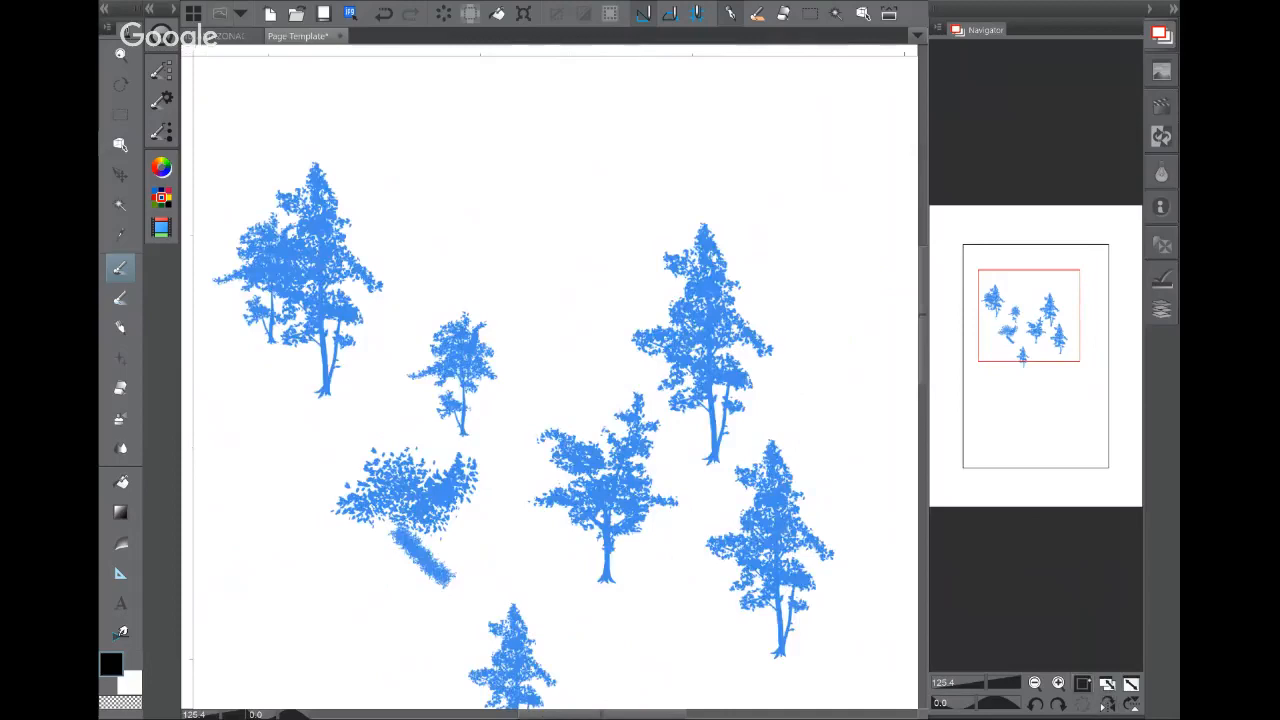
pyautogui.click(1107, 683)
pyautogui.click(1107, 683)
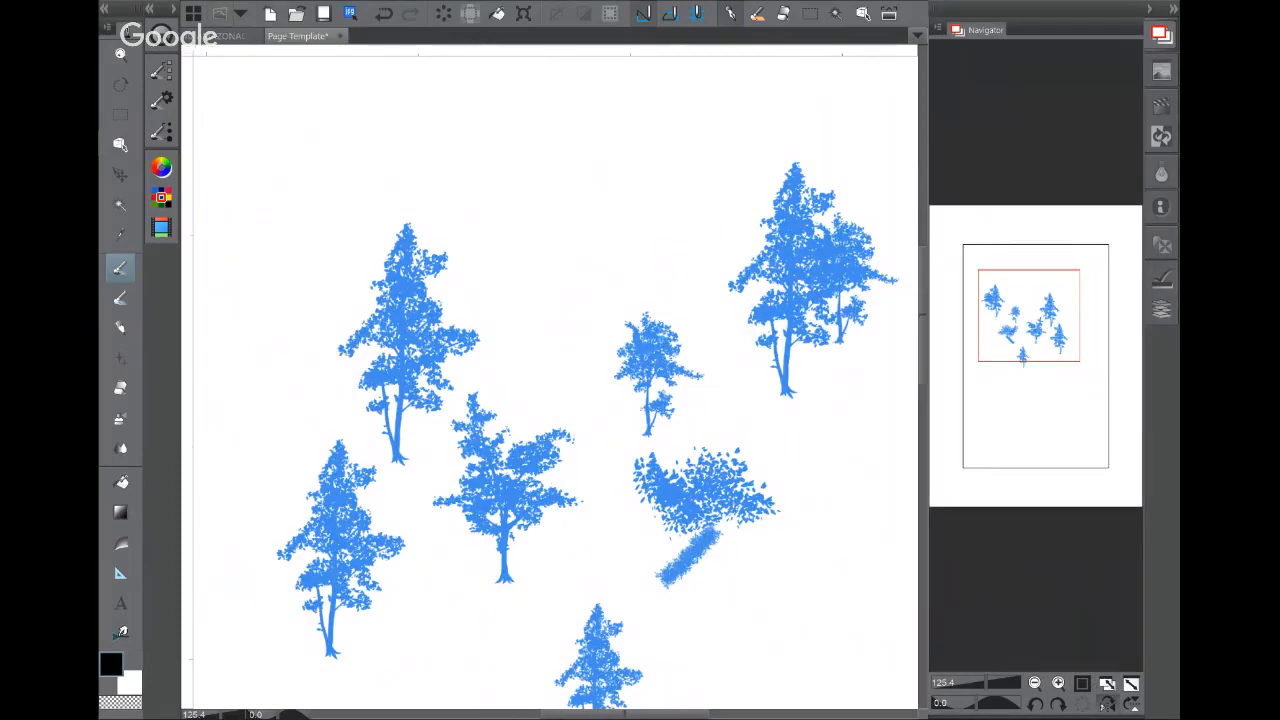
pyautogui.click(1107, 683)
pyautogui.click(1161, 35)
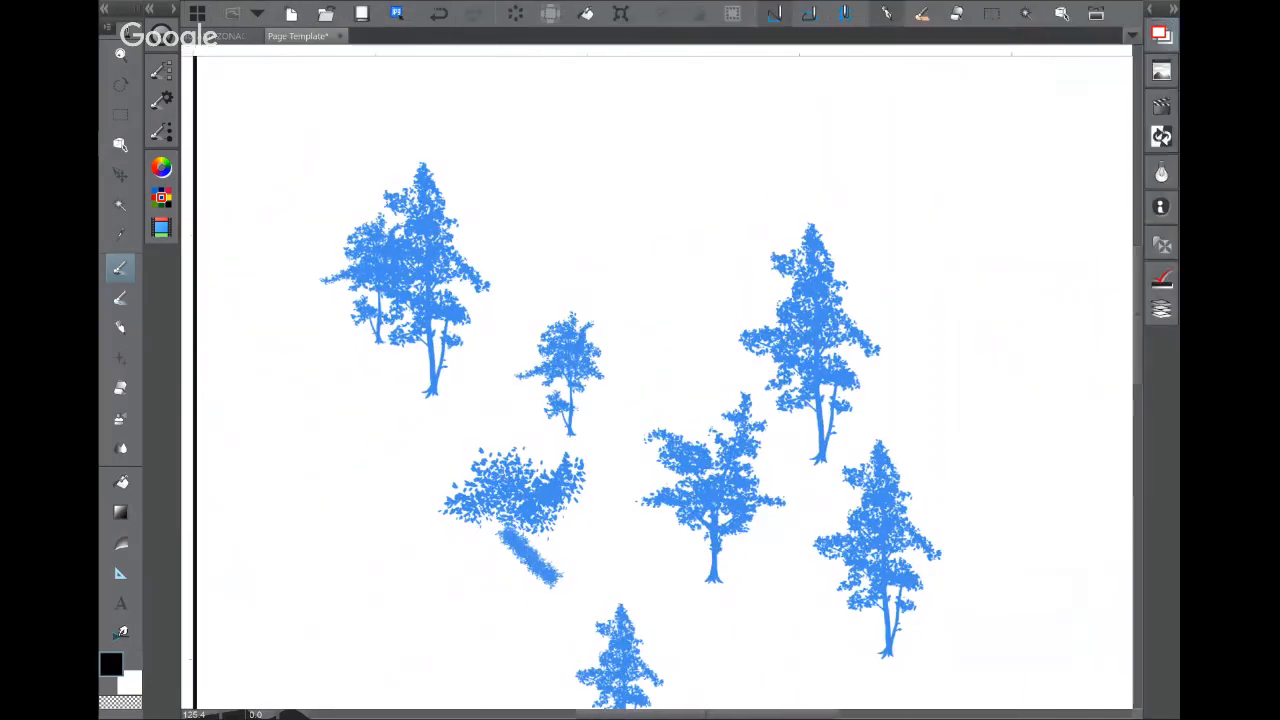
pyautogui.click(1161, 278)
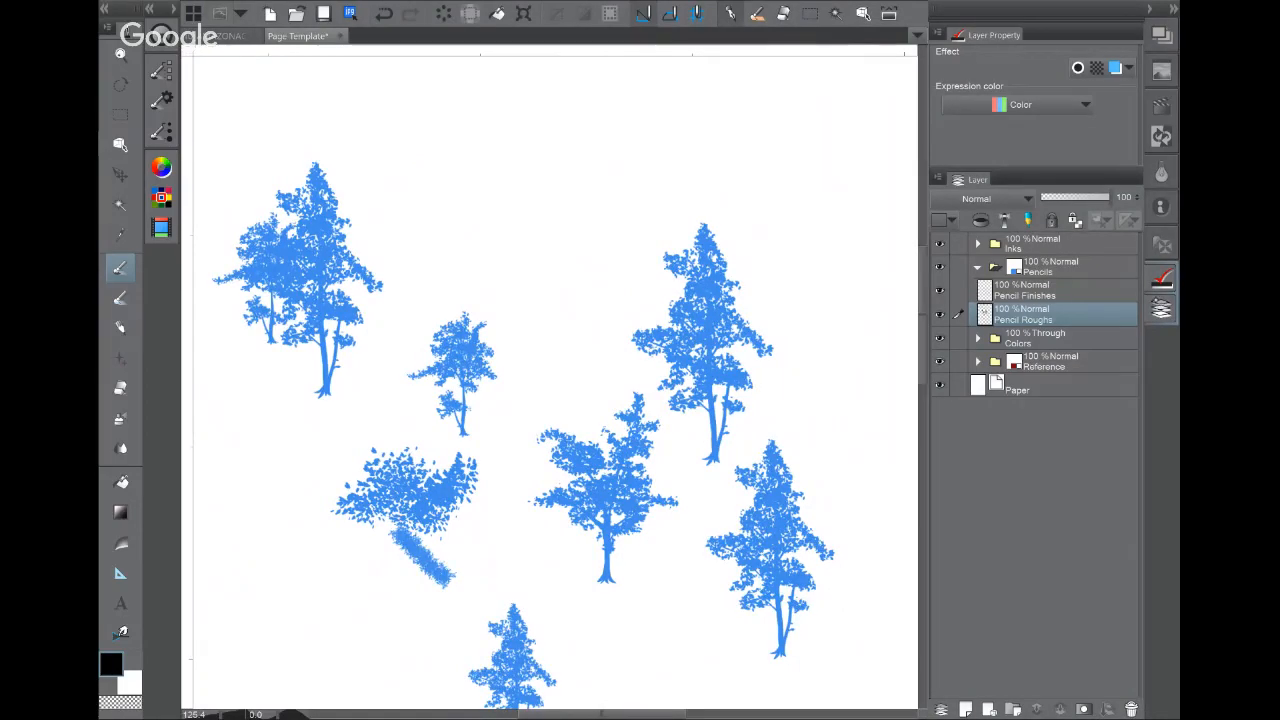
pyautogui.click(1161, 280)
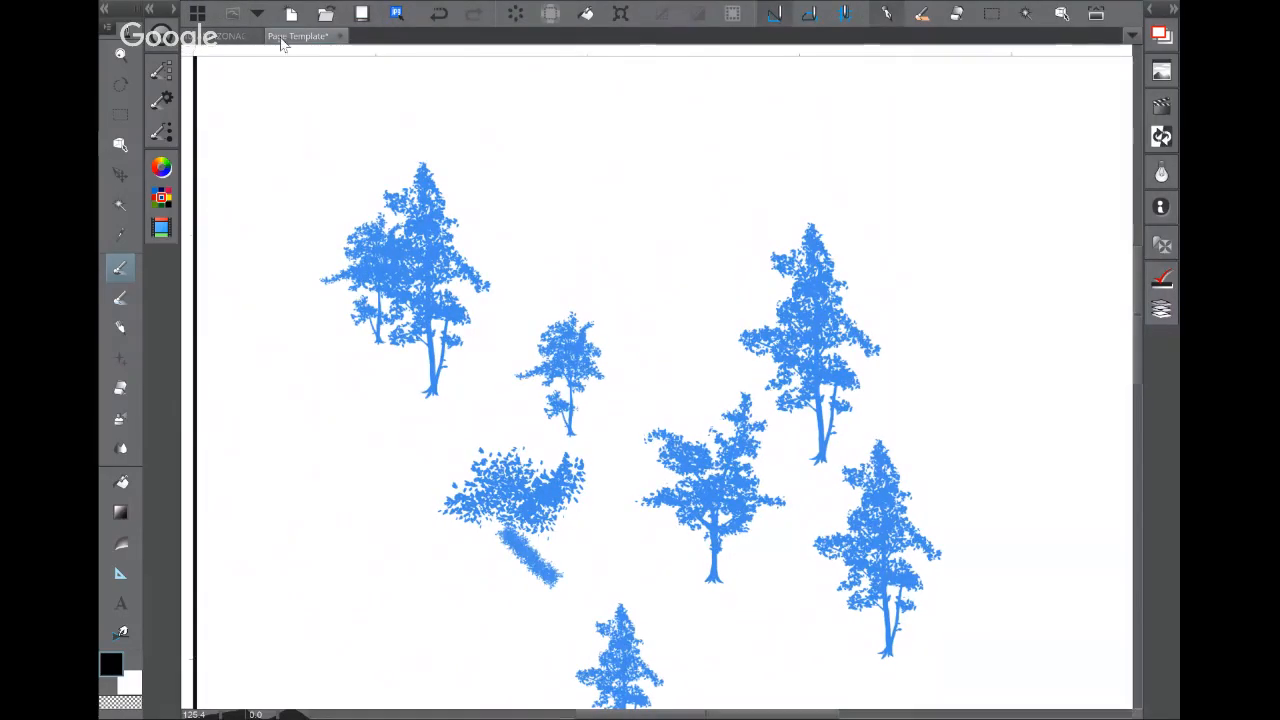
# Step: Fit the page, clear the trees, peek at the AMAZONACADEMY page, then start a new canvas
pyautogui.hotkey('ctrl', '0')
pyautogui.click(511, 11)
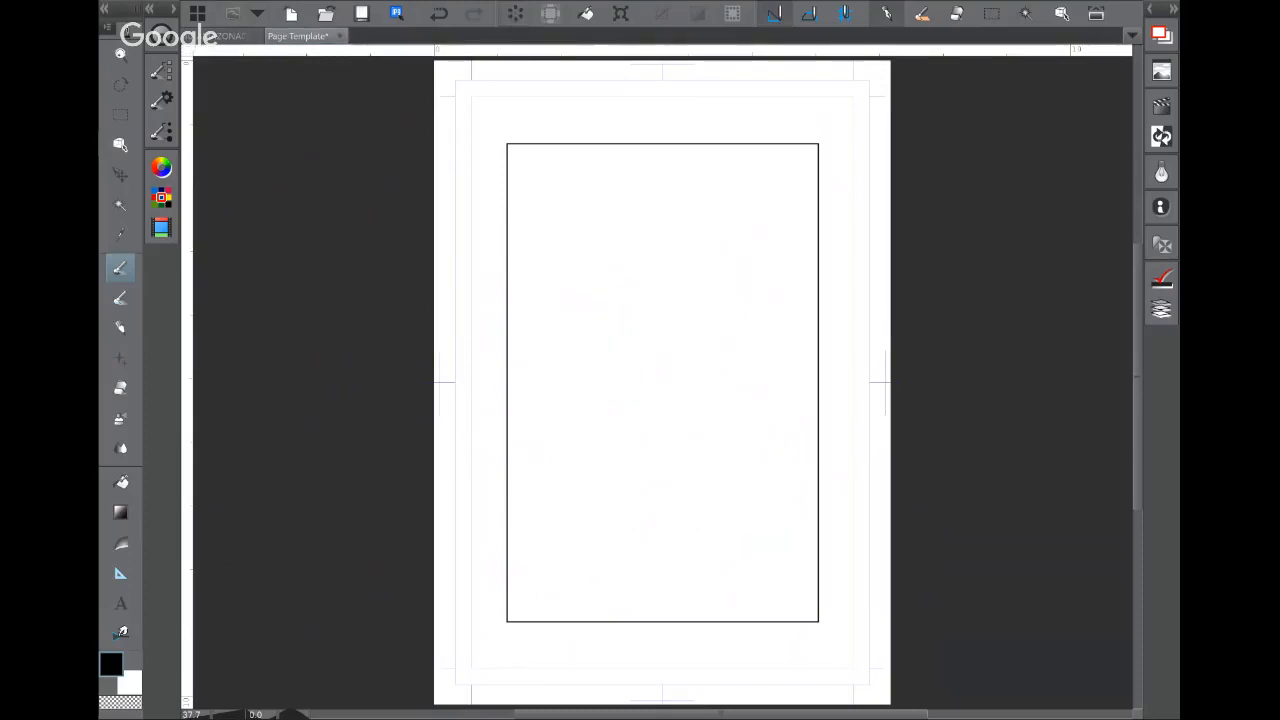
pyautogui.click(232, 36)
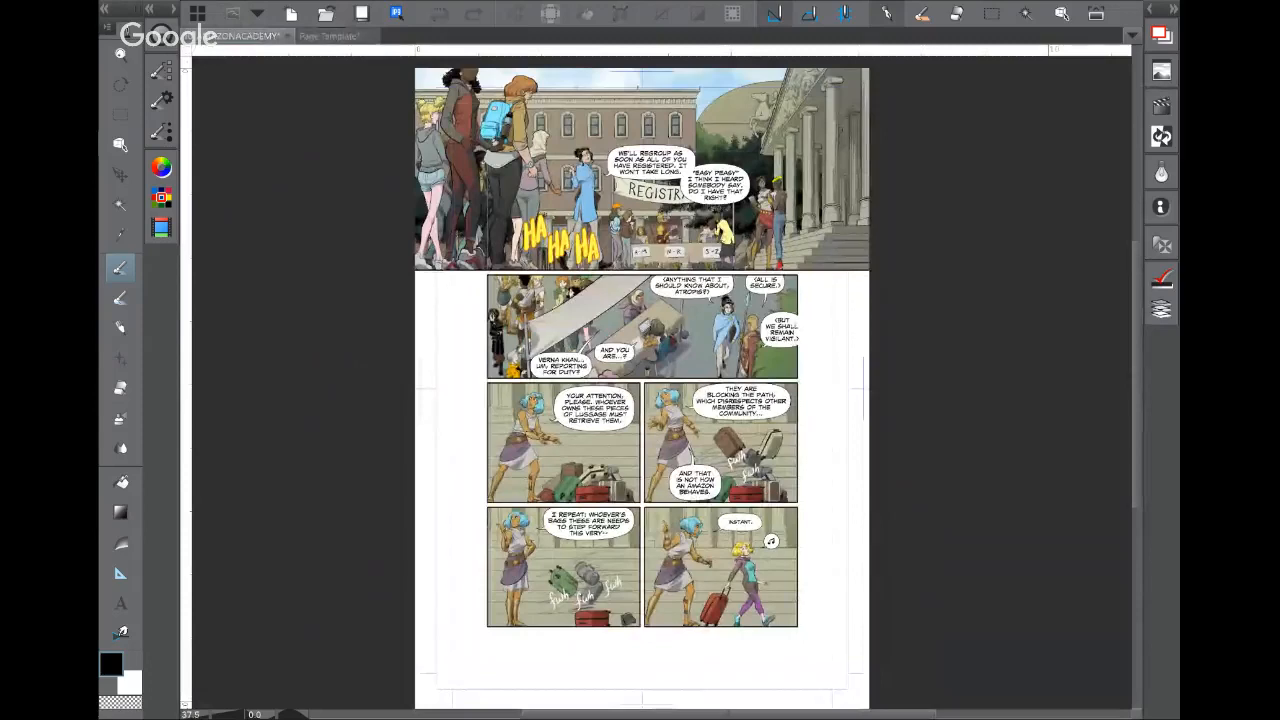
pyautogui.click(329, 36)
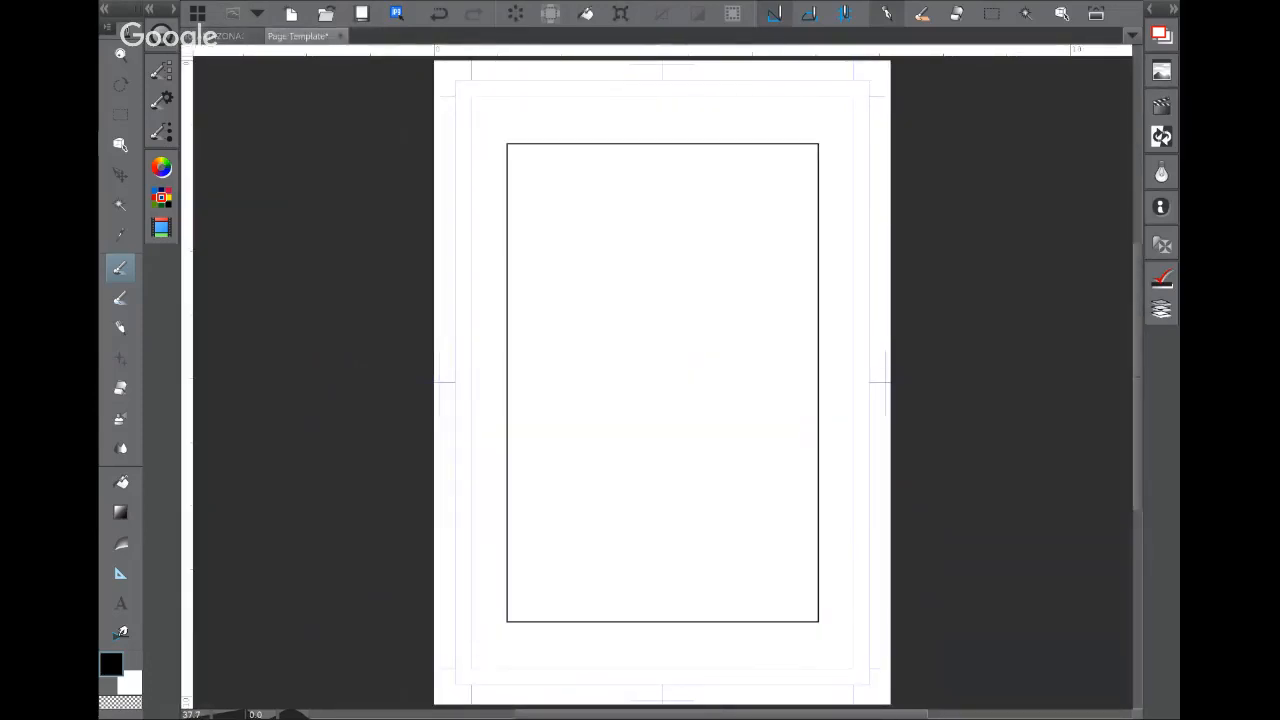
pyautogui.hotkey('ctrl', 'n')
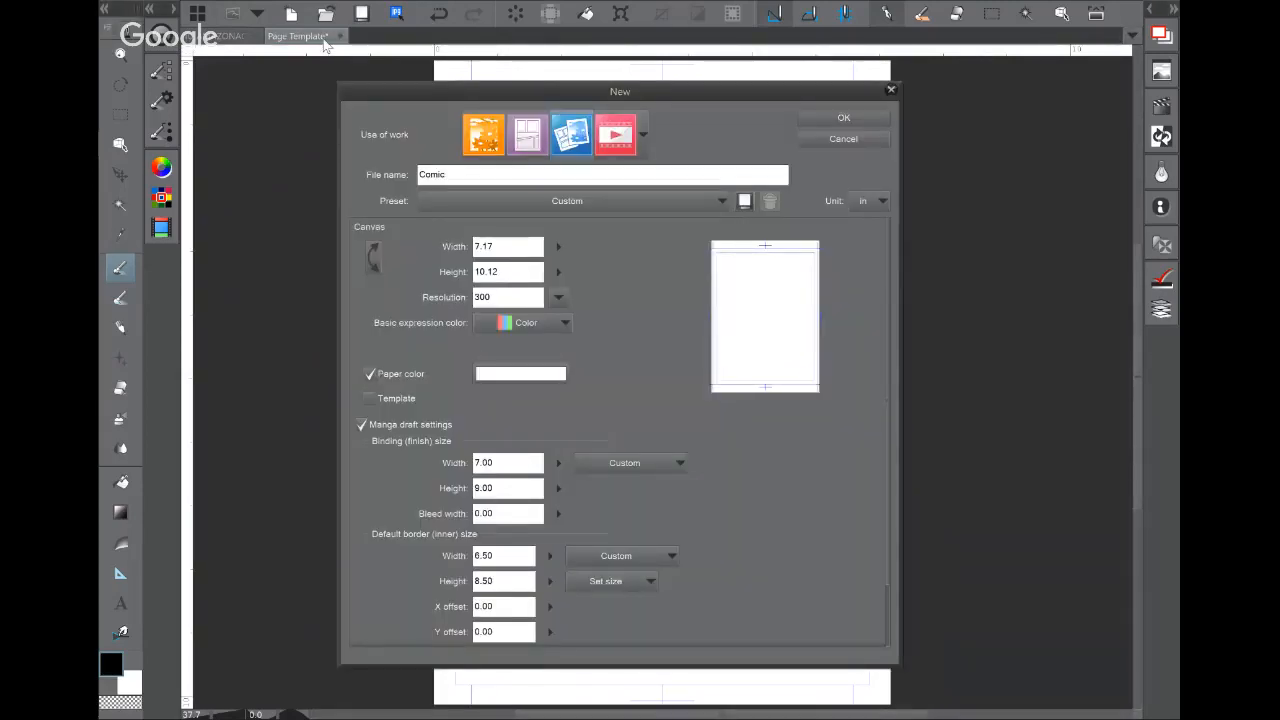
# Step: Reopen the New canvas dialog from the menu and uncheck Manga draft settings
pyautogui.click(891, 90)
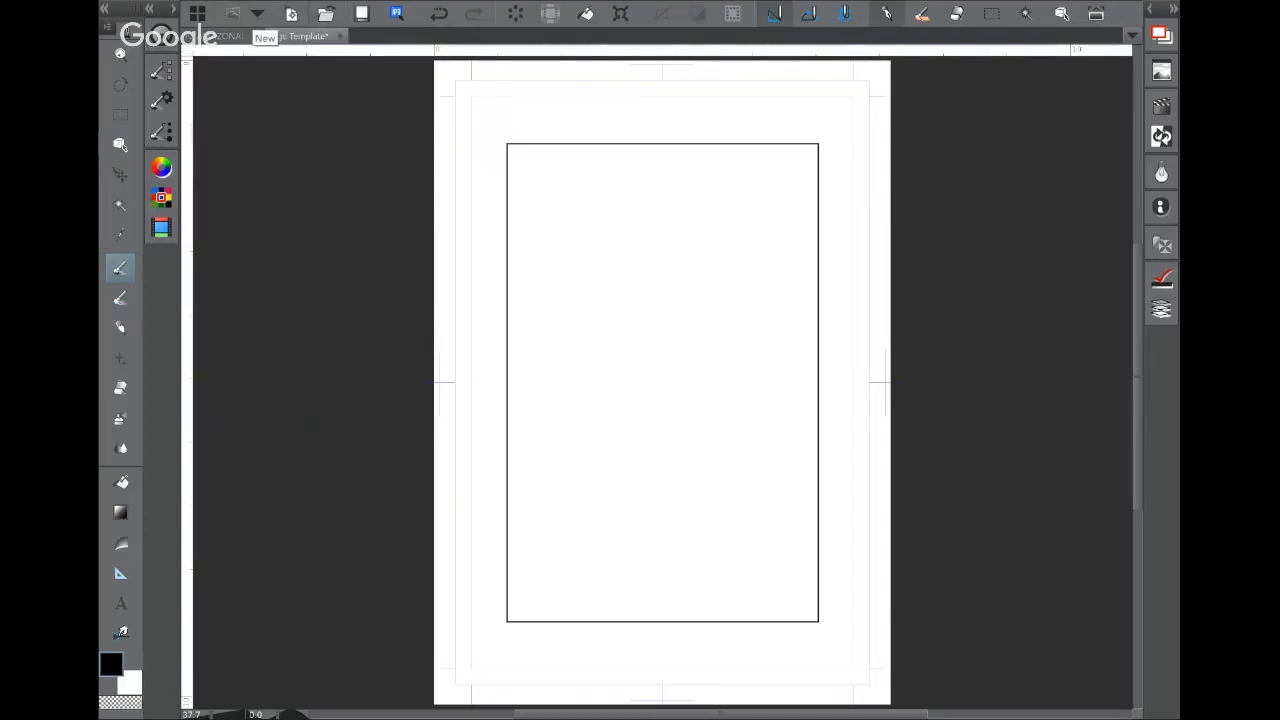
pyautogui.click(197, 14)
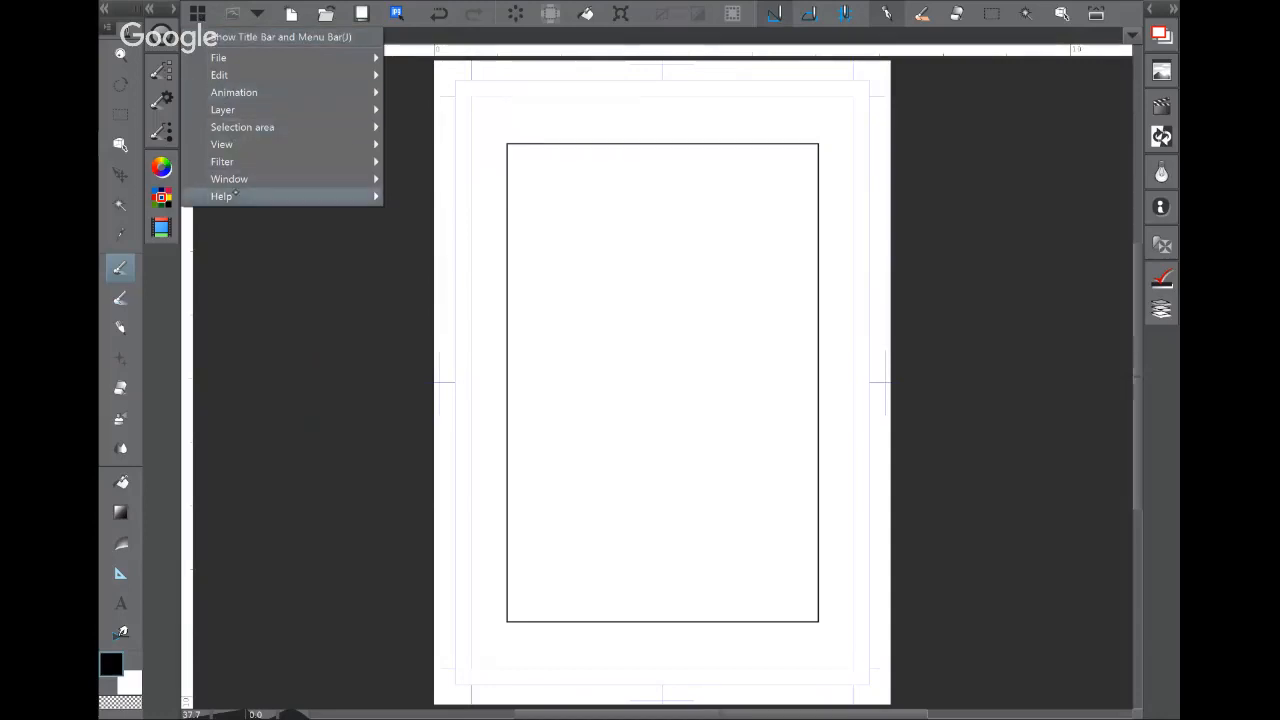
pyautogui.moveTo(250, 58)
pyautogui.click(426, 60)
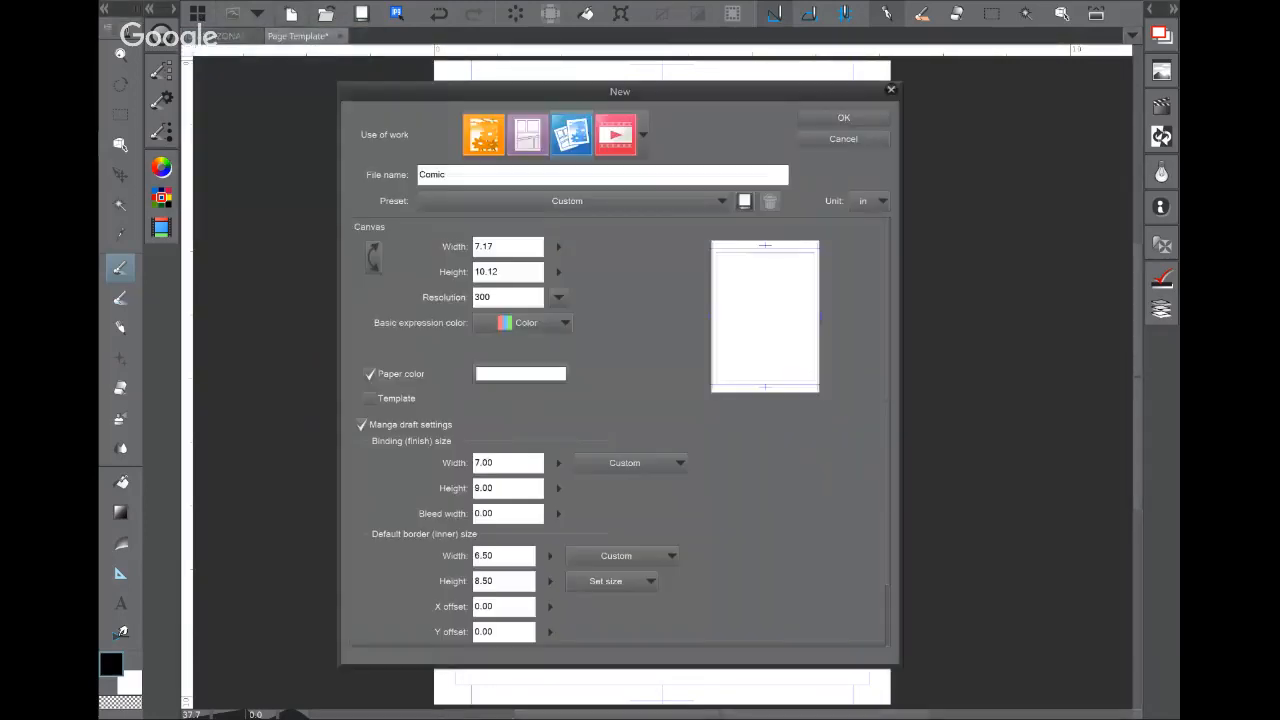
pyautogui.click(361, 425)
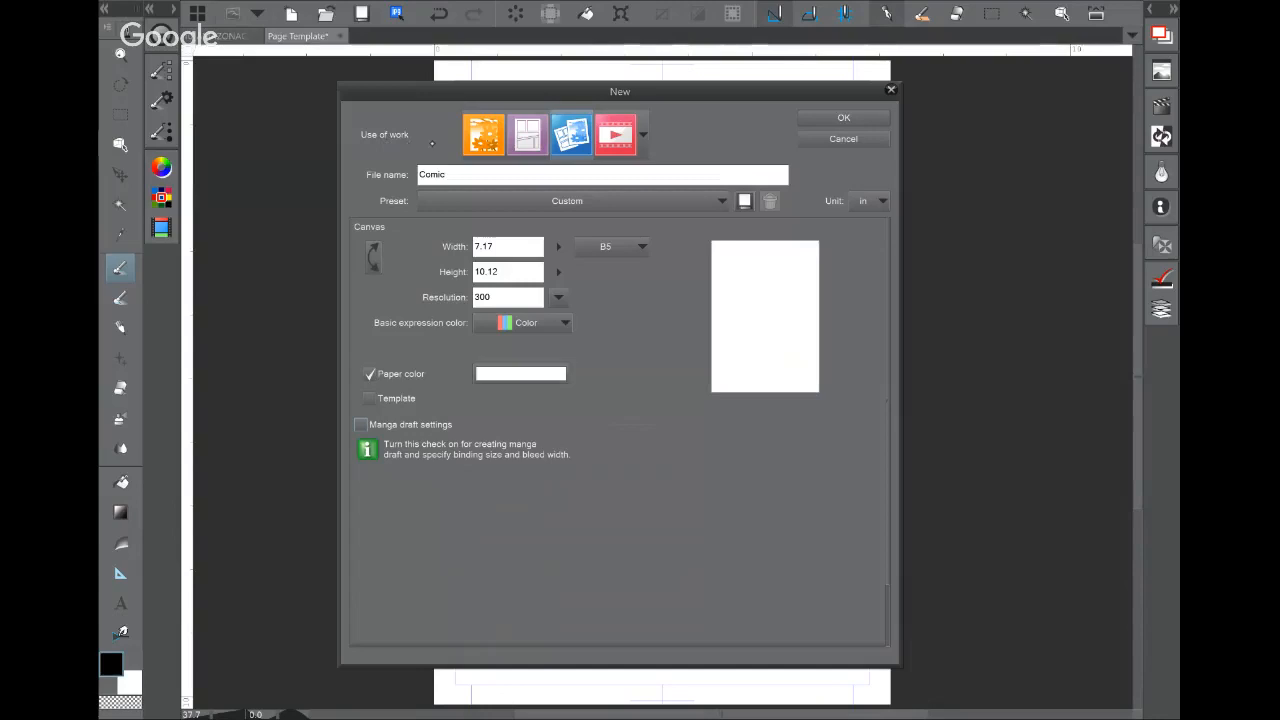
# Step: Compare the Illustration and Animation presets, ending on the Comic preset
pyautogui.click(483, 134)
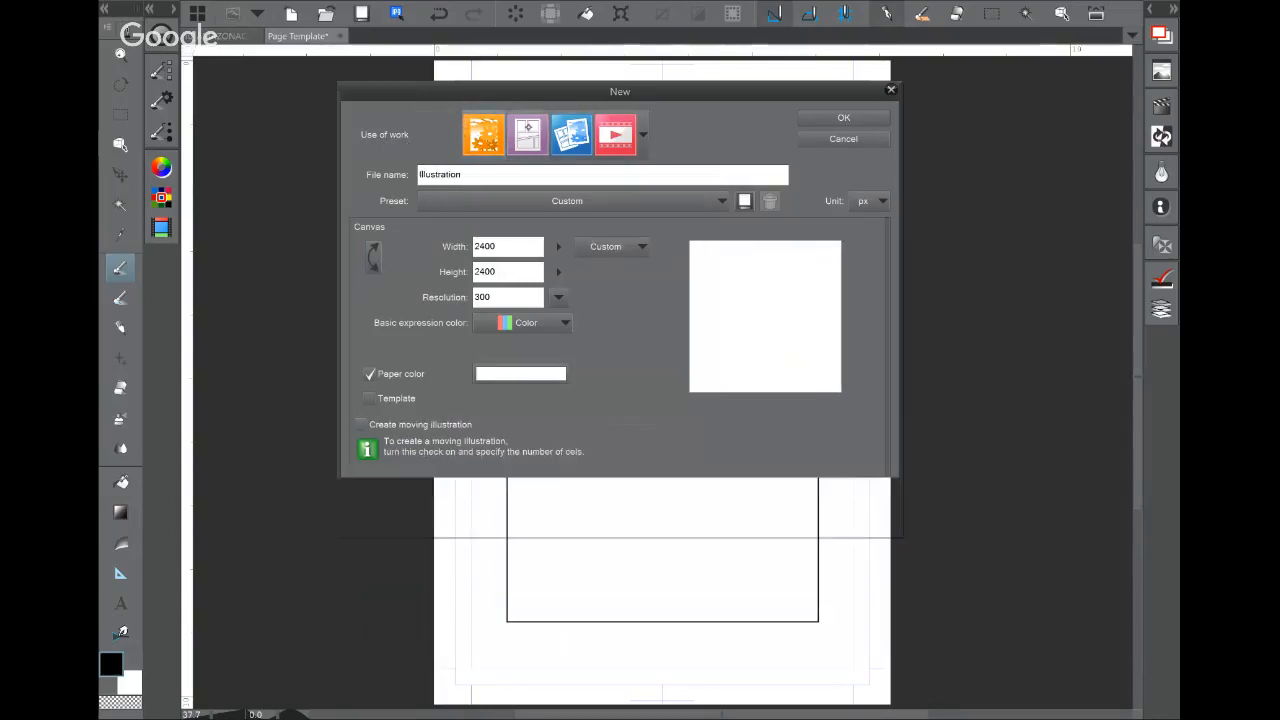
pyautogui.click(525, 125)
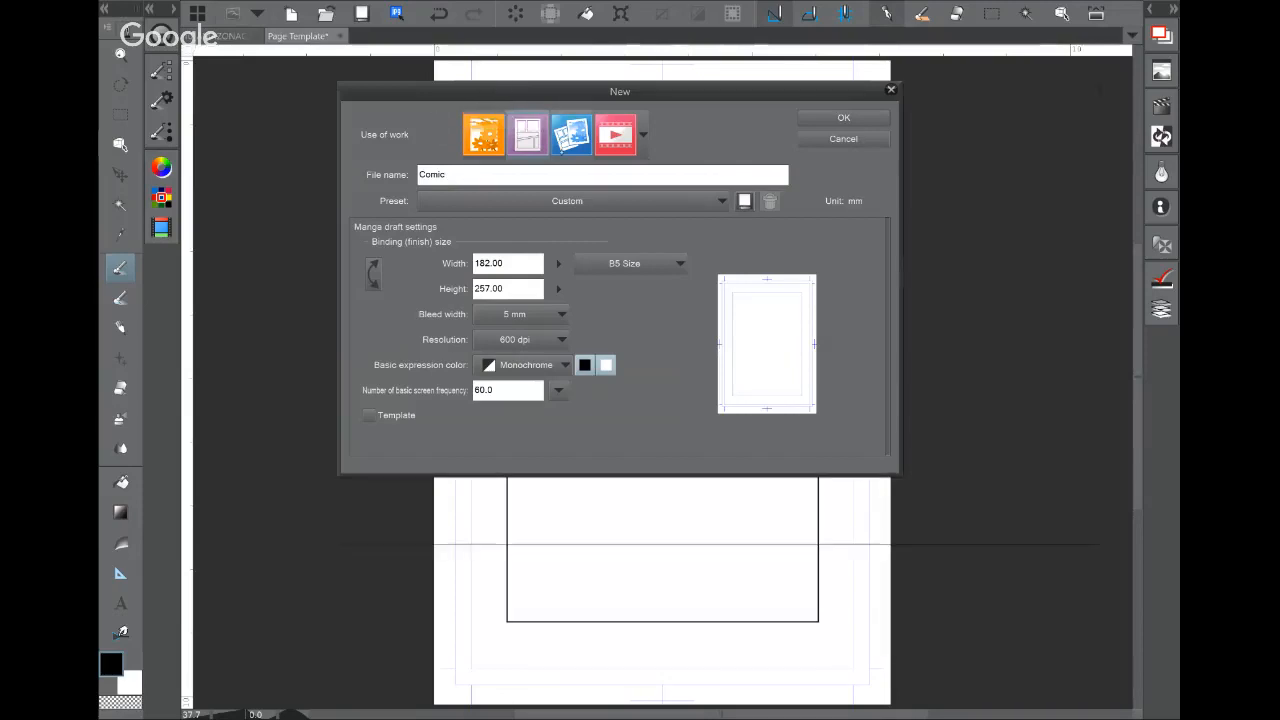
pyautogui.click(571, 130)
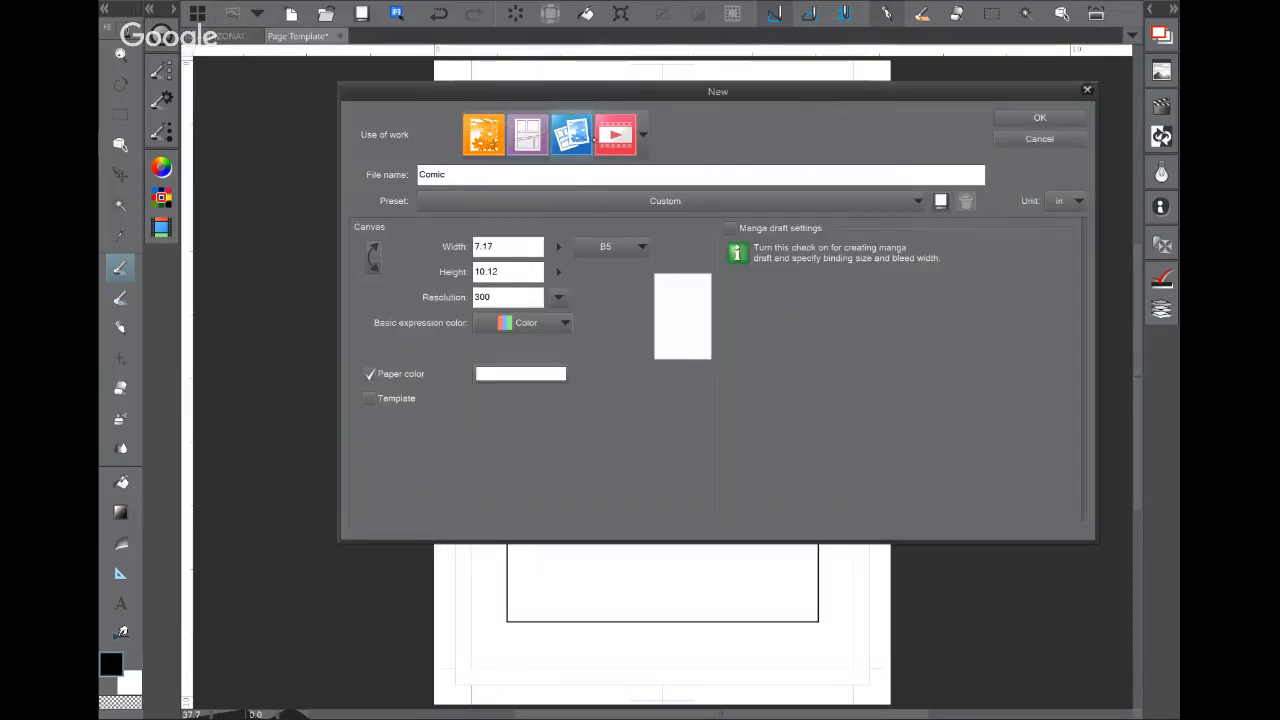
pyautogui.click(612, 135)
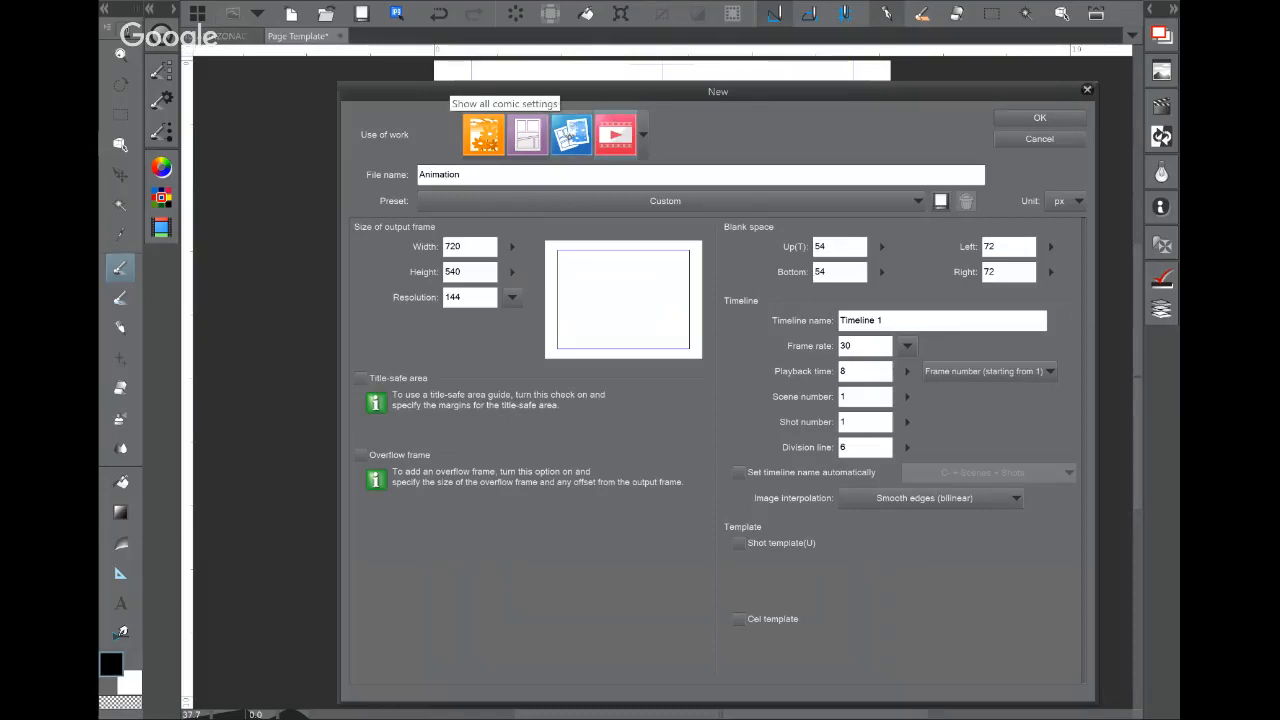
pyautogui.click(571, 134)
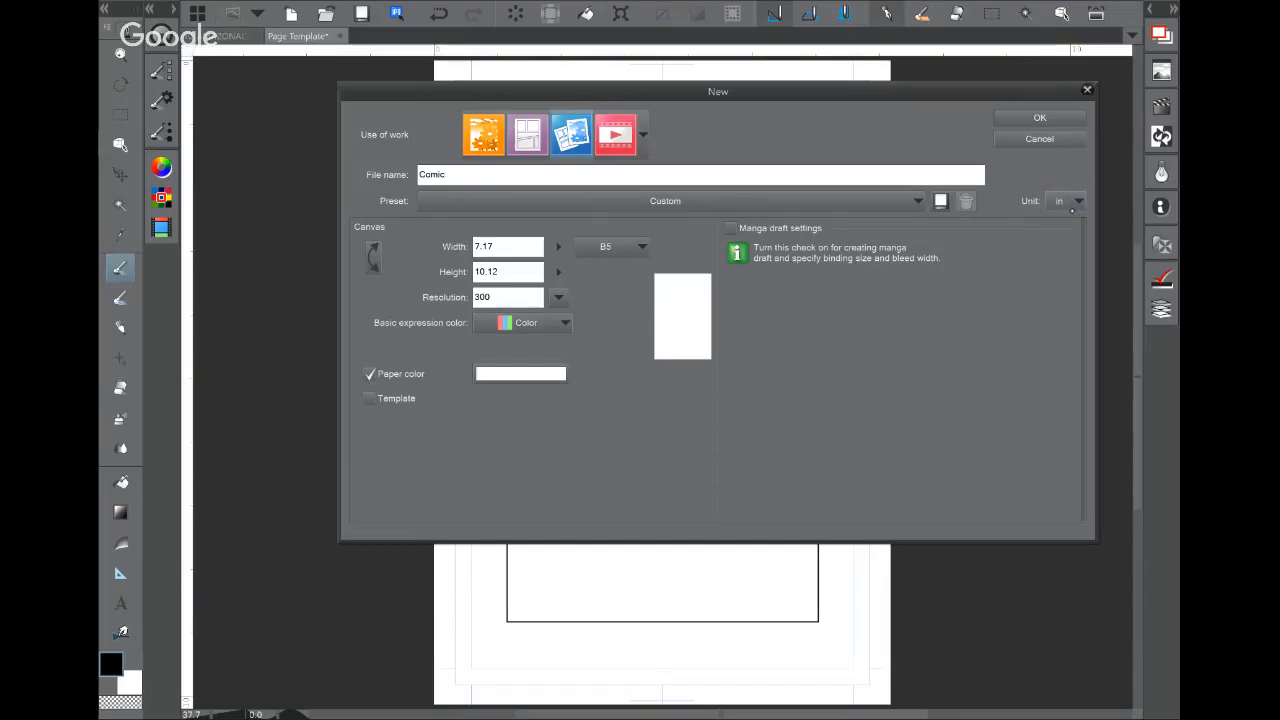
# Step: Keep the unit as inches and shrink the New dialog window
pyautogui.click(1073, 203)
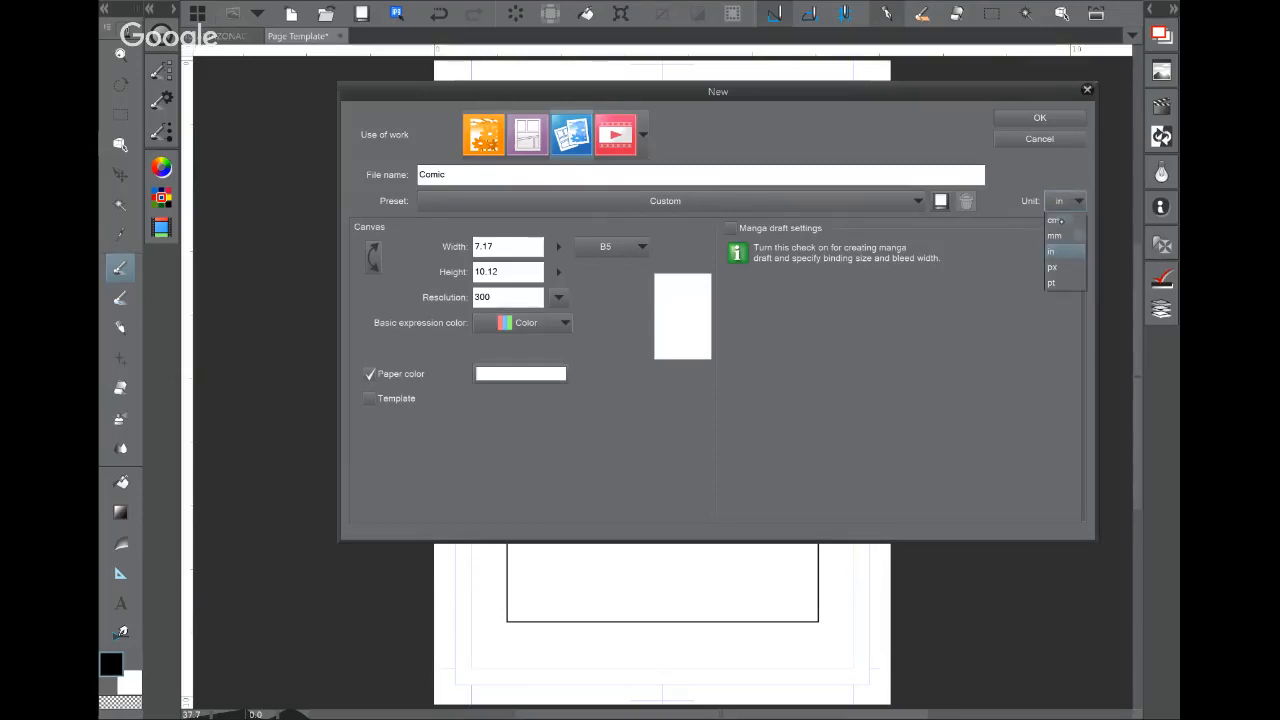
pyautogui.click(1068, 256)
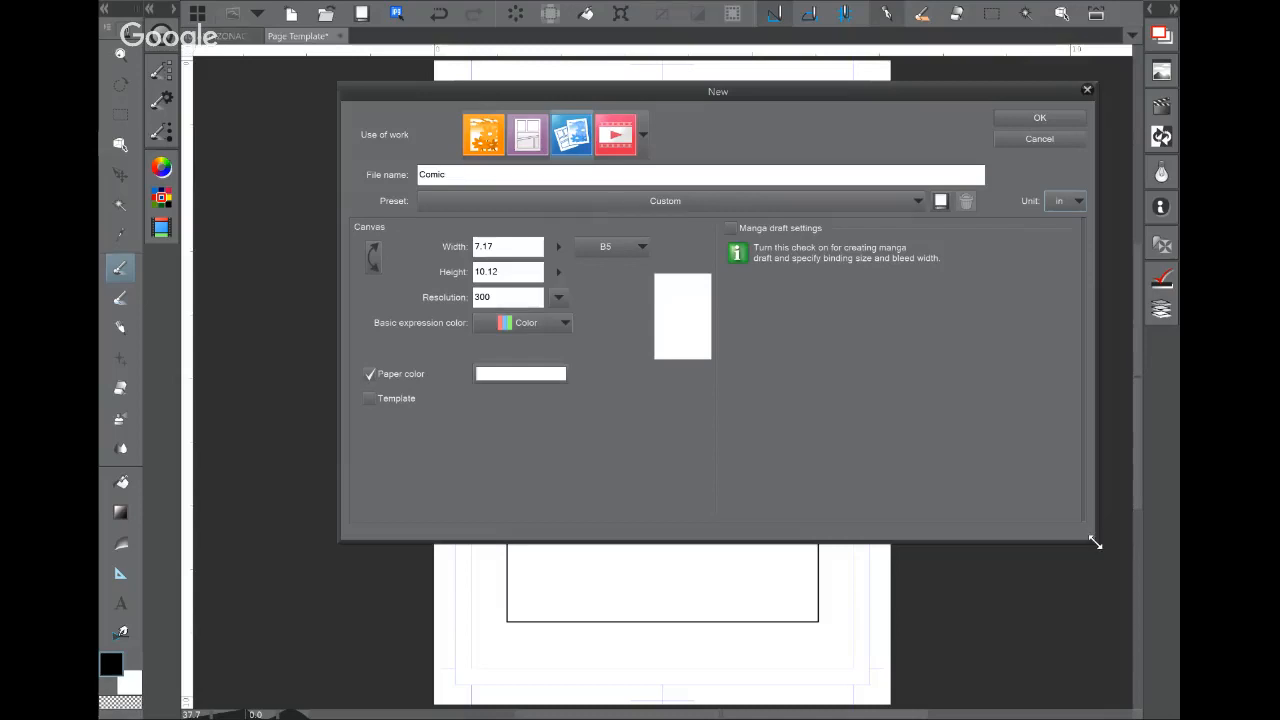
pyautogui.moveTo(1093, 534); pyautogui.dragTo(961, 566)
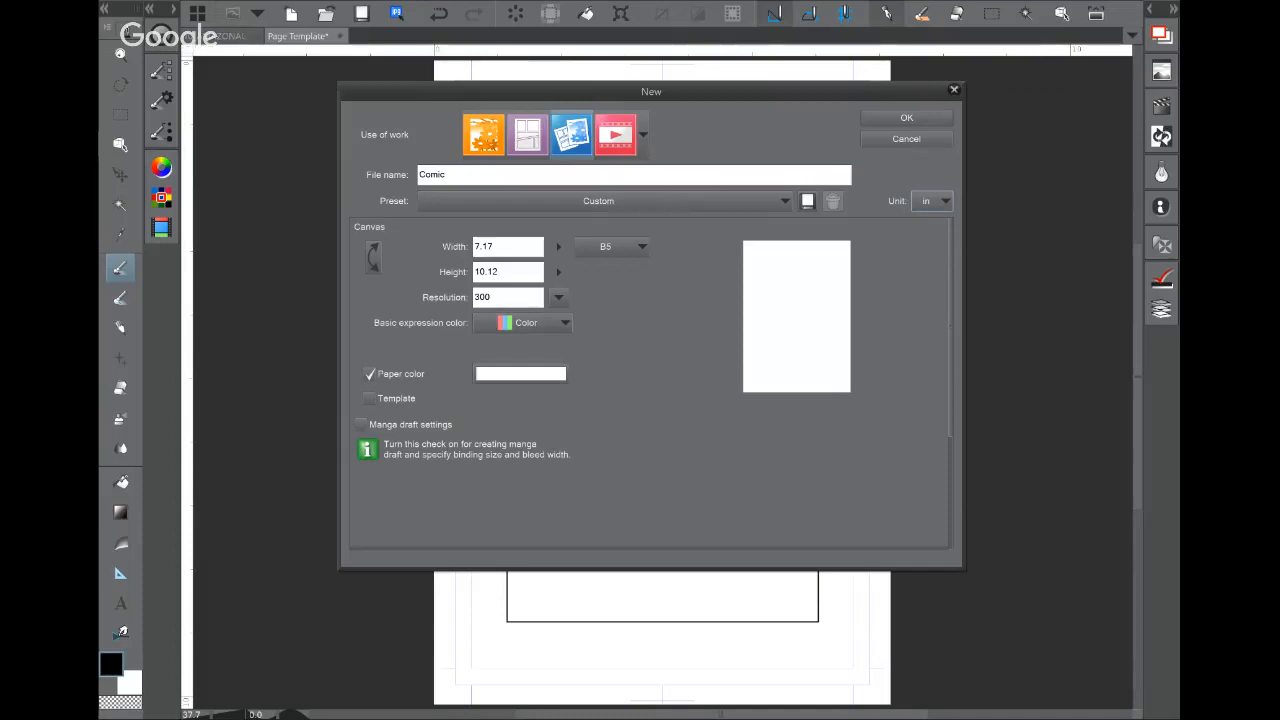
pyautogui.click(935, 201)
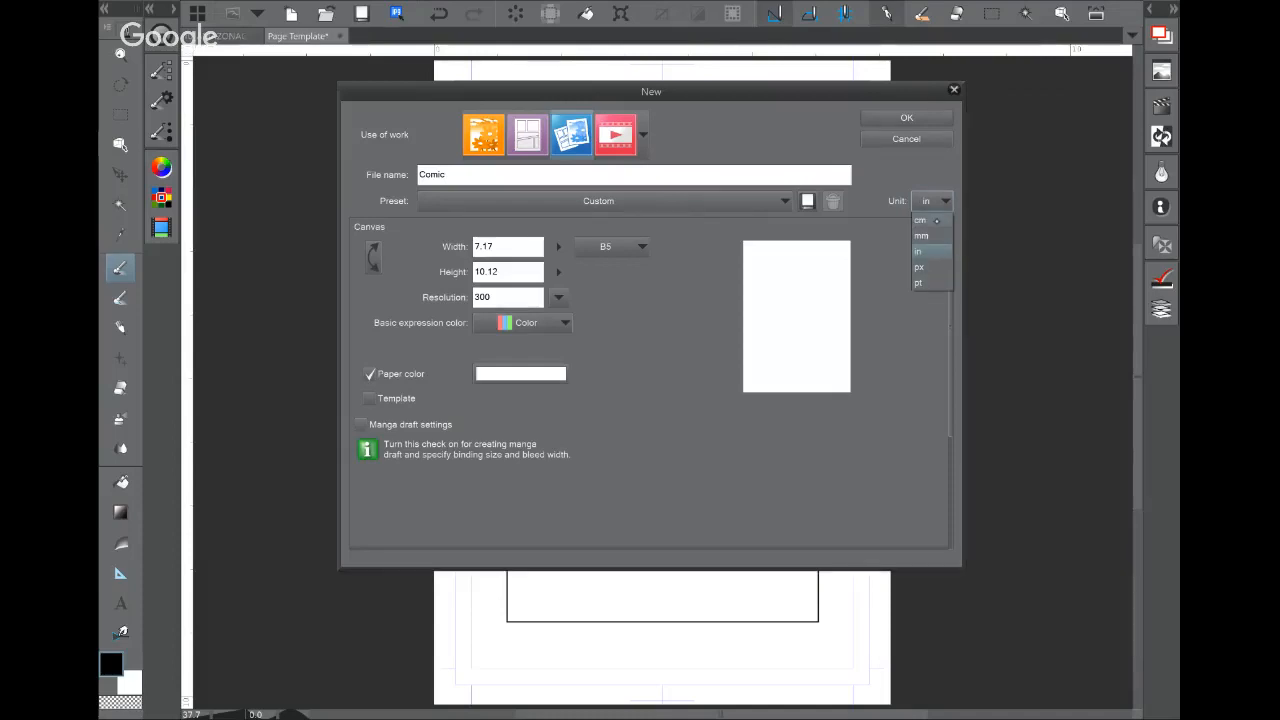
pyautogui.click(924, 252)
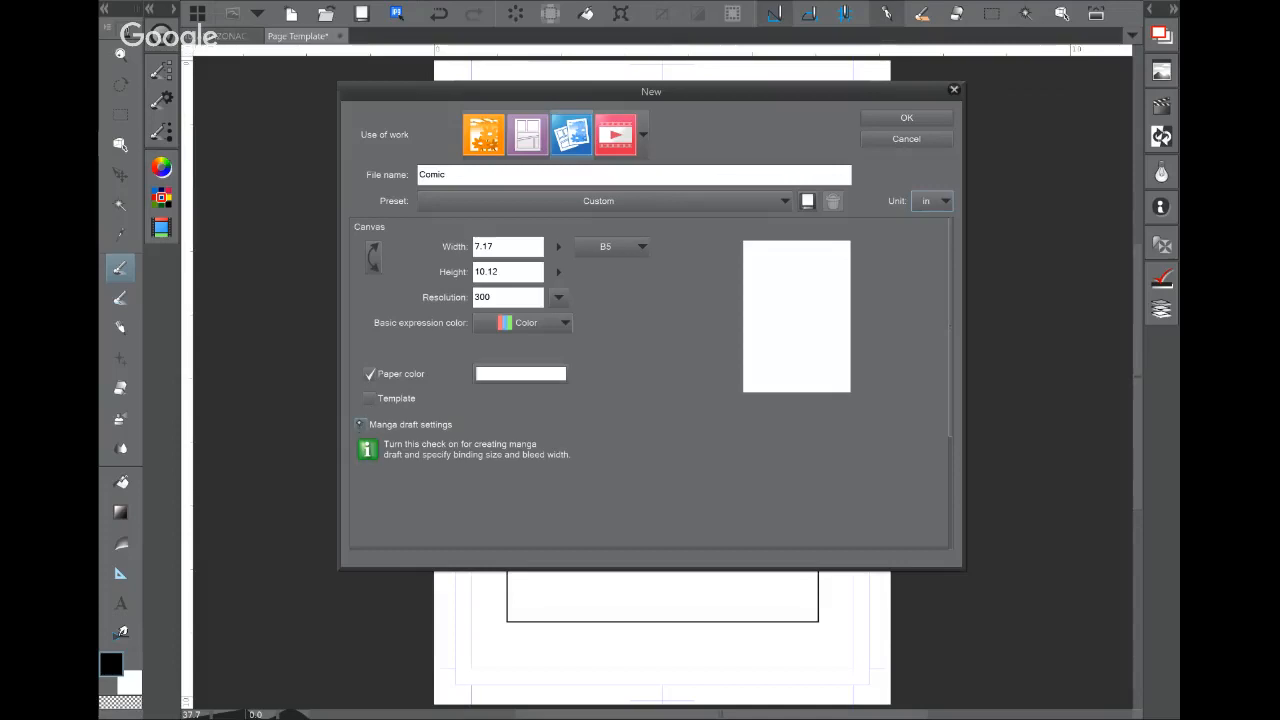
pyautogui.click(360, 424)
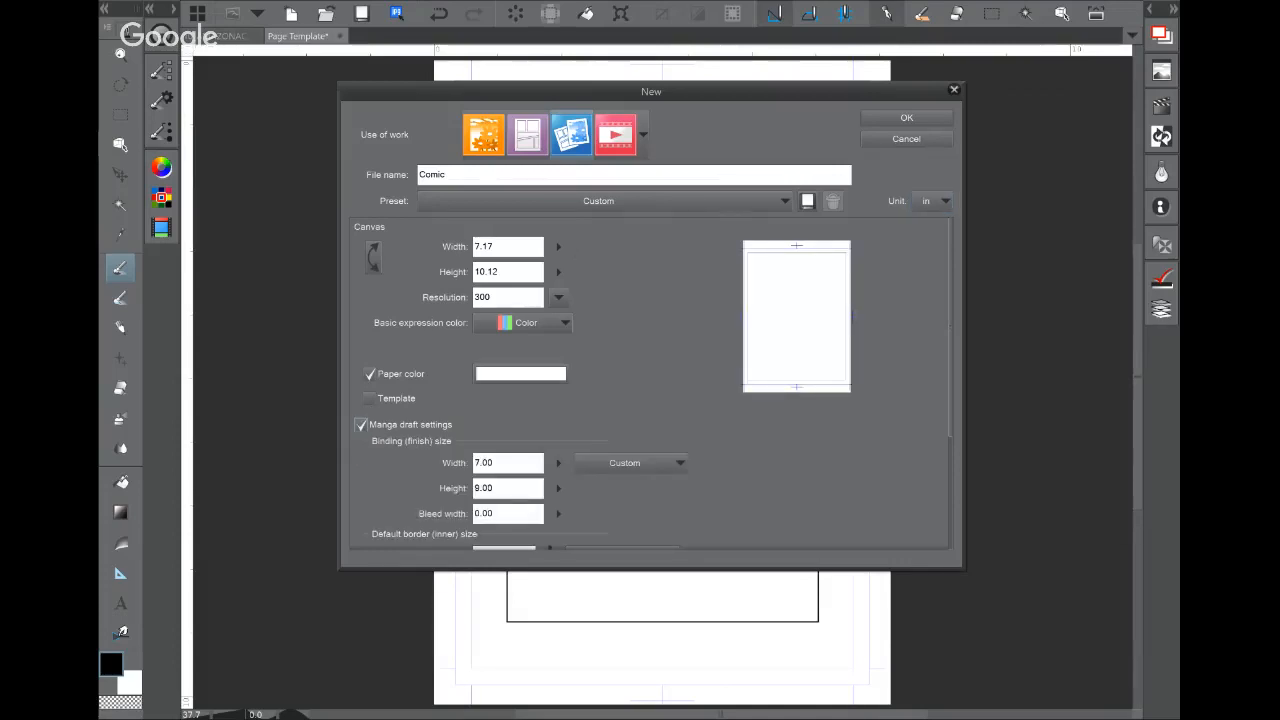
pyautogui.scroll(-4, 650, 380)
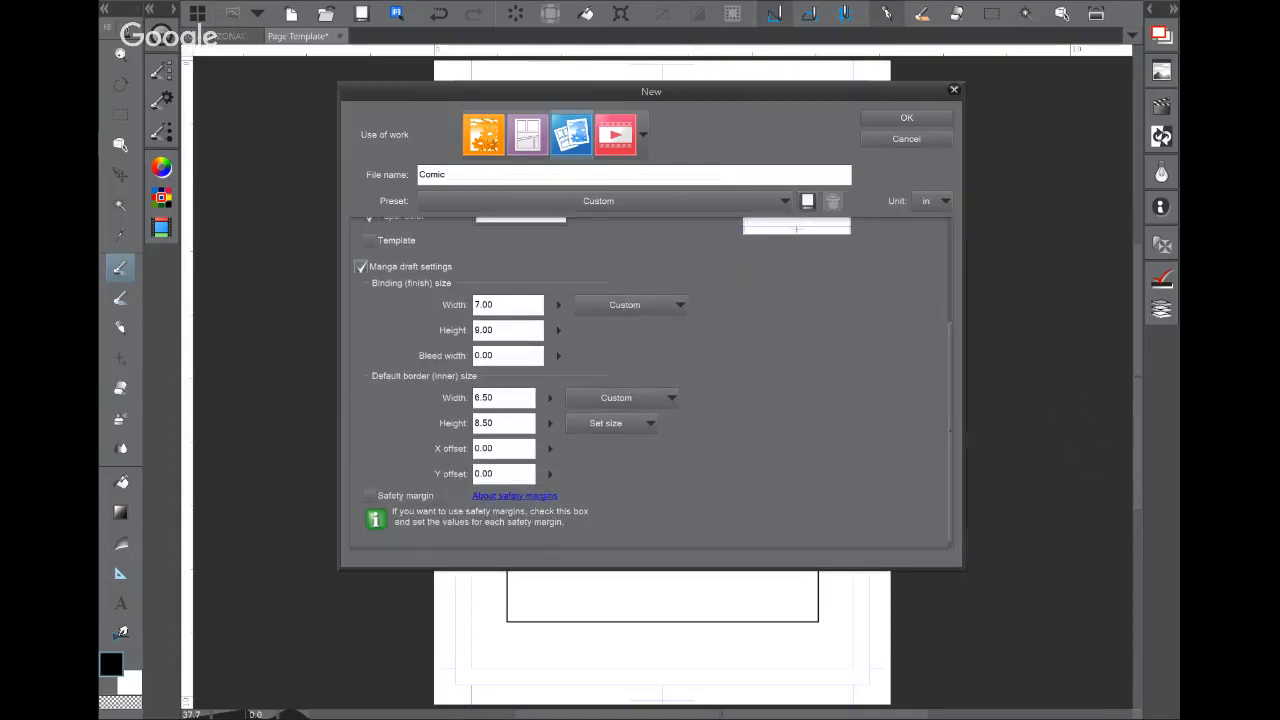
pyautogui.scroll(4, 650, 380)
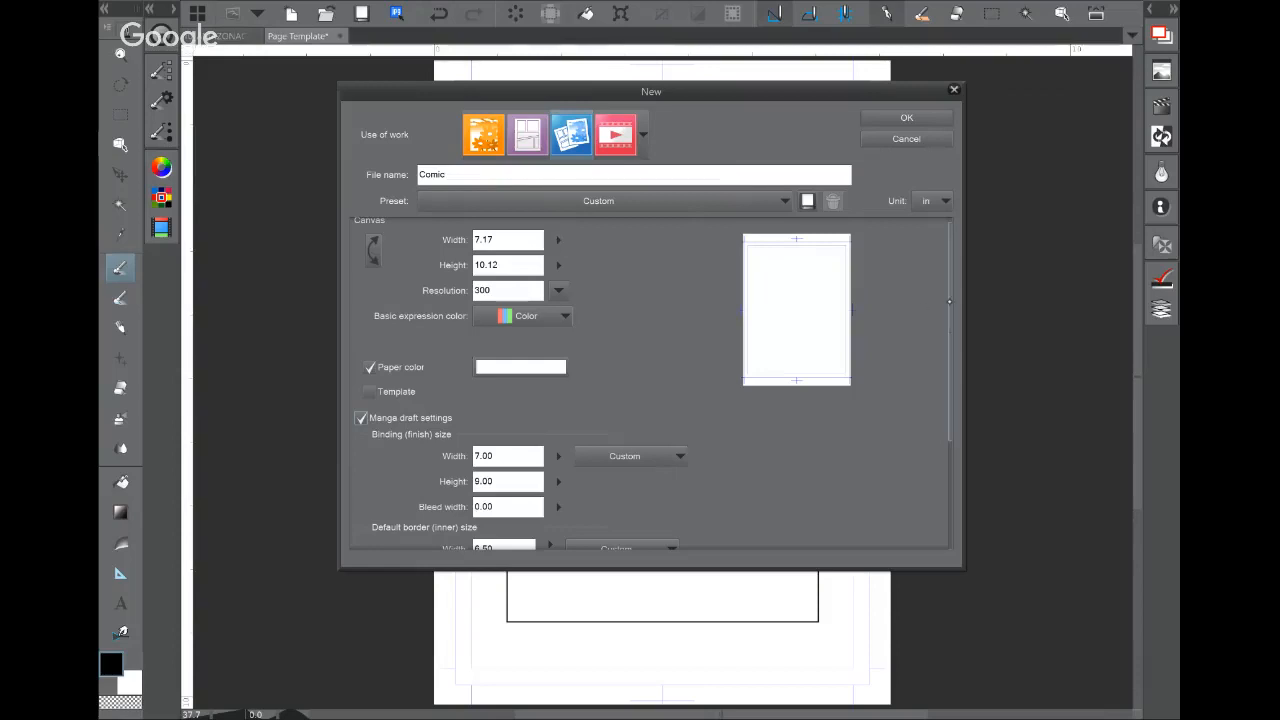
pyautogui.scroll(1, 651, 383)
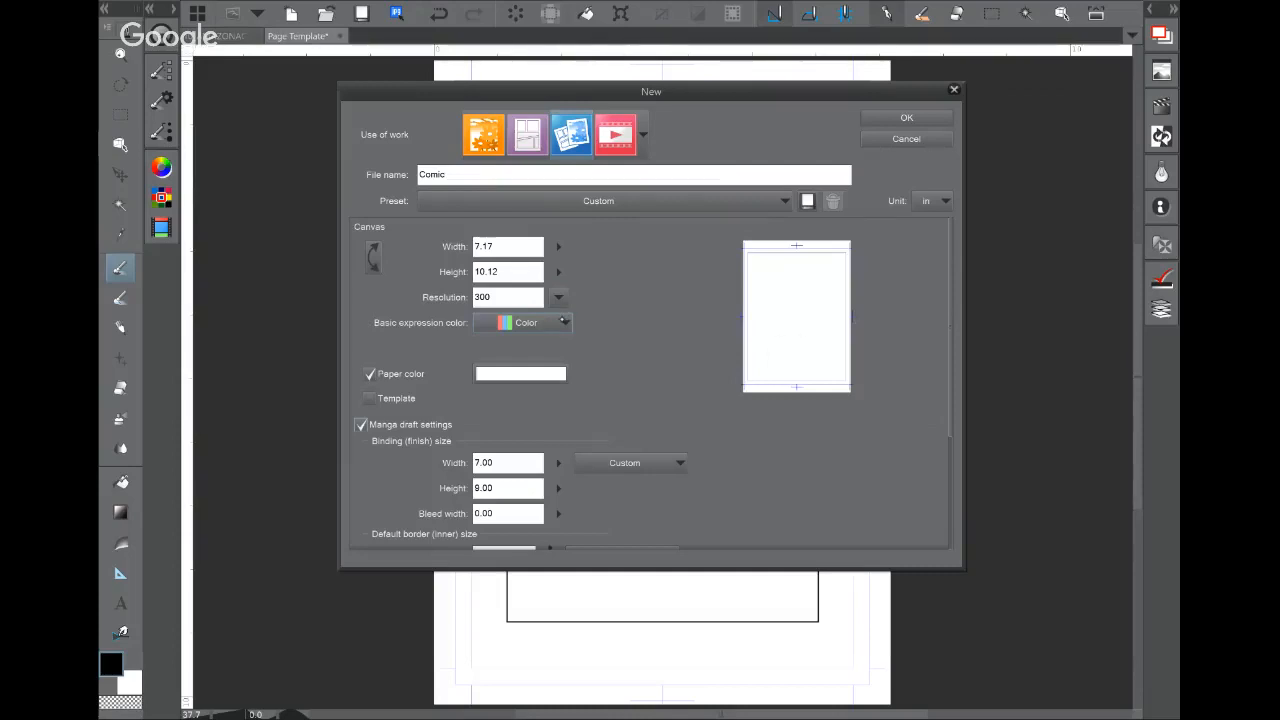
pyautogui.click(563, 322)
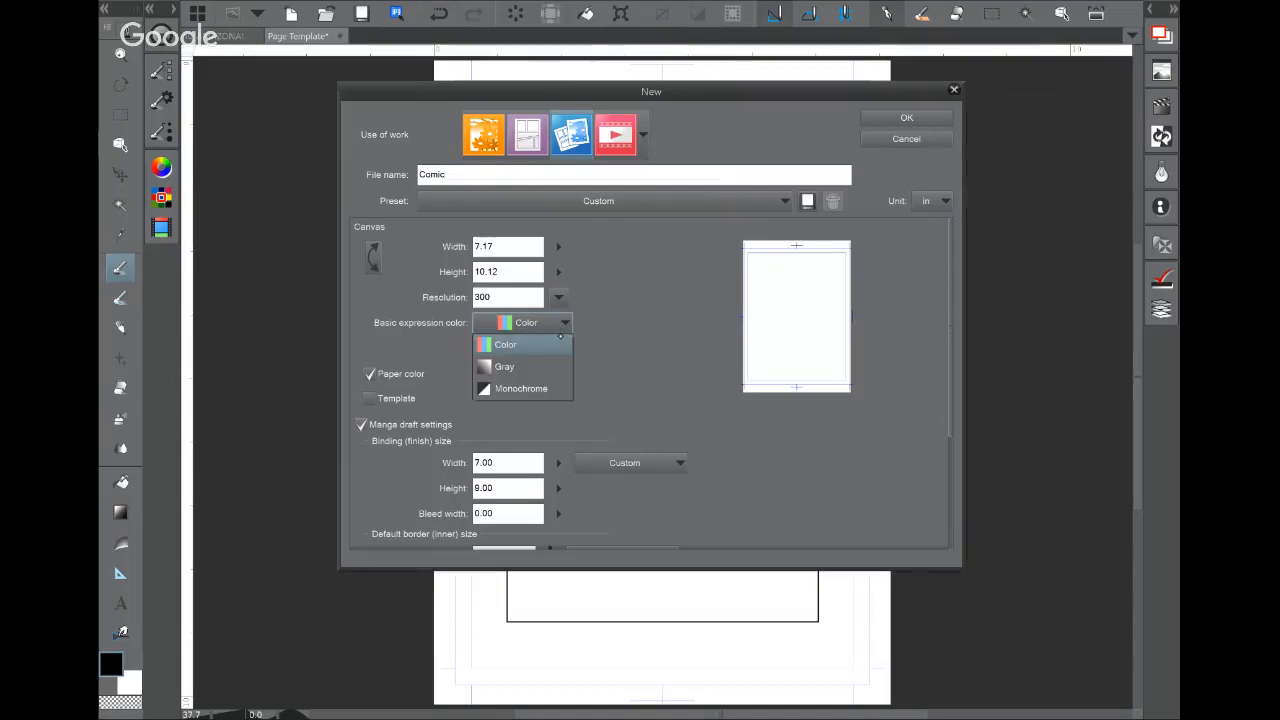
pyautogui.click(561, 323)
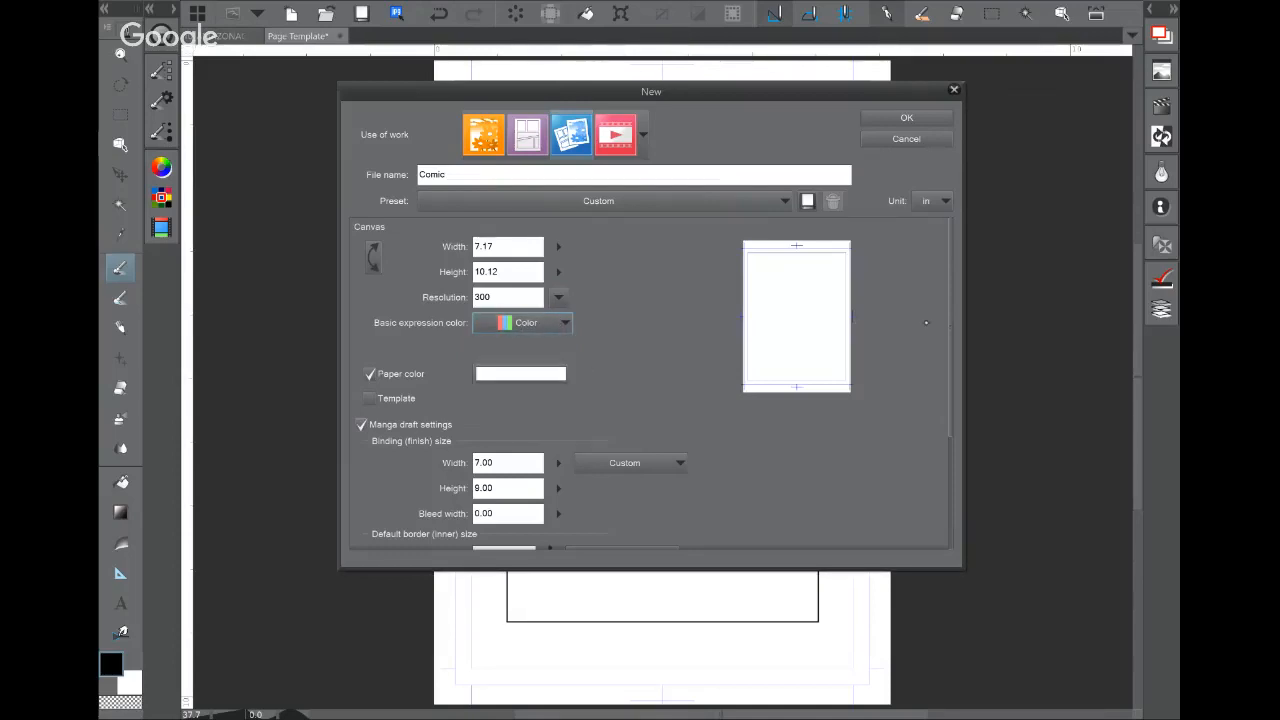
pyautogui.moveTo(952, 298); pyautogui.dragTo(950, 401)
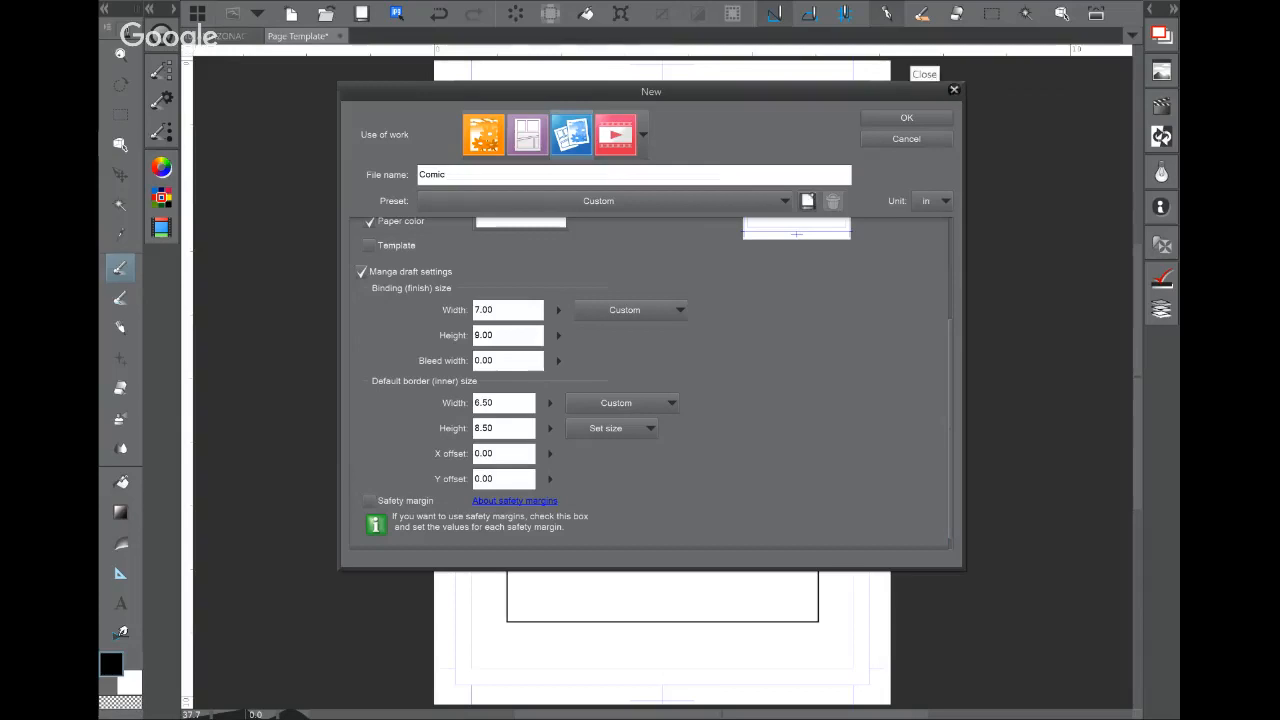
# Step: Cancel the New dialog, zoom into the page corner, and mark the border, margin and bleed strips
pyautogui.click(953, 89)
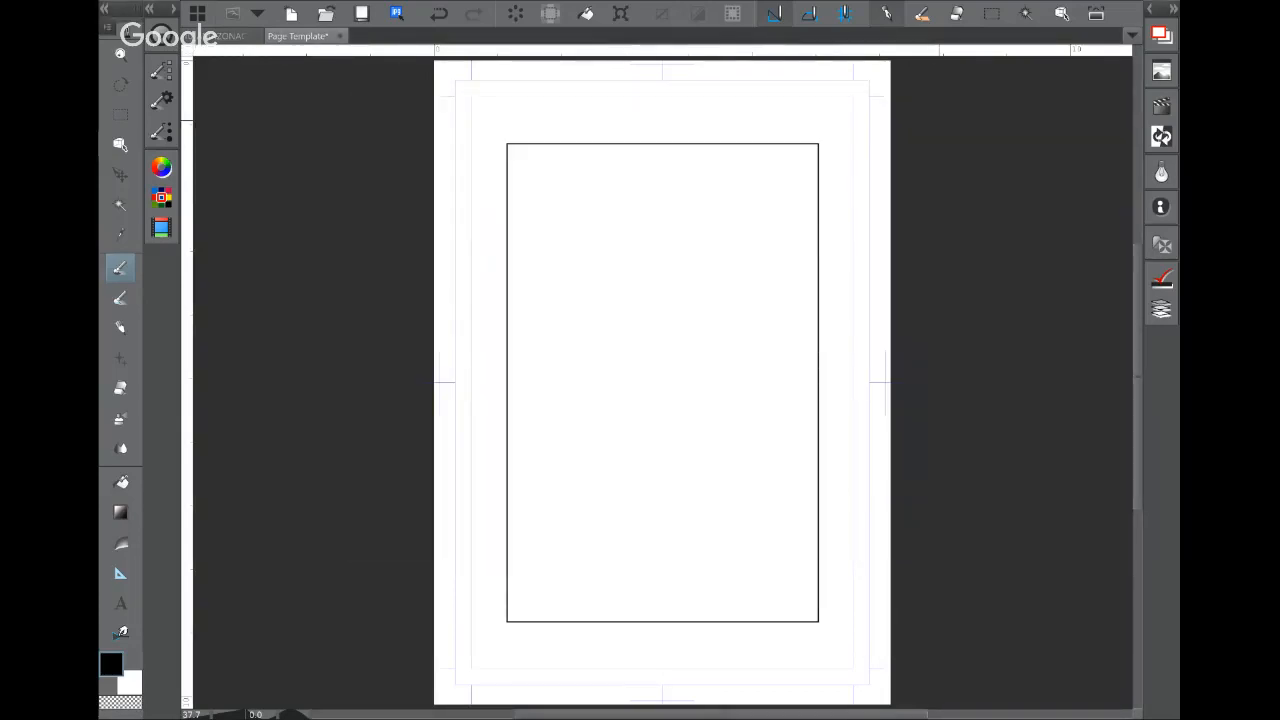
pyautogui.scroll(5, 540, 182)
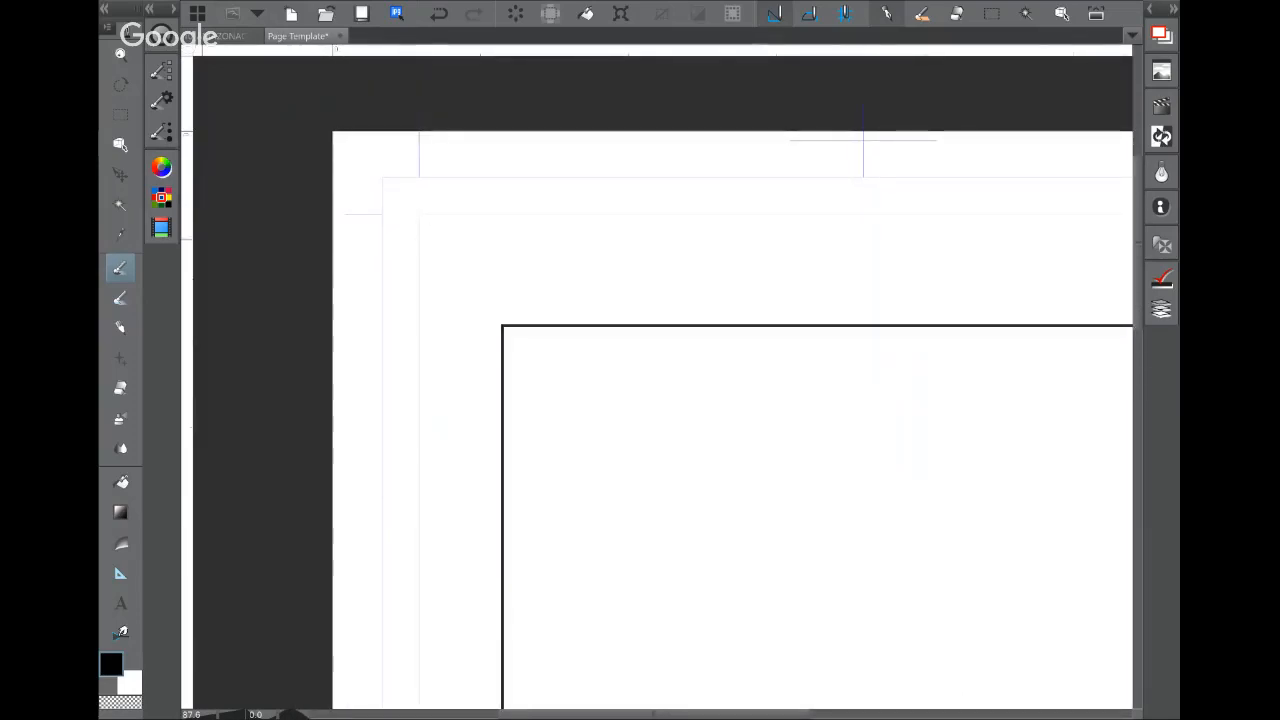
pyautogui.moveTo(508, 231)
pyautogui.mouseDown()
pyautogui.moveTo(423, 180)
pyautogui.moveTo(468, 177)
pyautogui.mouseUp()
pyautogui.moveTo(383, 217)
pyautogui.mouseDown()
pyautogui.moveTo(426, 267)
pyautogui.moveTo(397, 215)
pyautogui.moveTo(408, 222)
pyautogui.moveTo(413, 446)
pyautogui.mouseUp()
pyautogui.moveTo(421, 211); pyautogui.dragTo(644, 206)
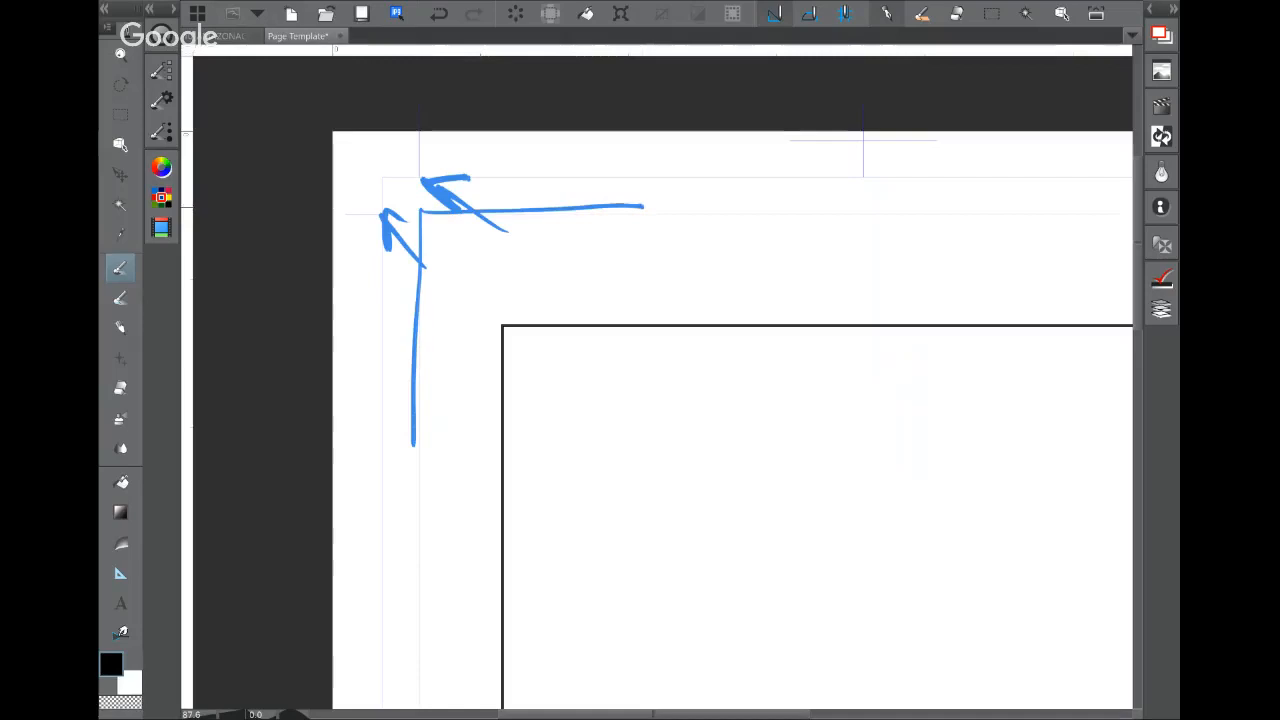
pyautogui.moveTo(396, 178)
pyautogui.mouseDown()
pyautogui.moveTo(387, 225)
pyautogui.moveTo(422, 265)
pyautogui.moveTo(387, 325)
pyautogui.moveTo(376, 430)
pyautogui.mouseUp()
pyautogui.moveTo(368, 145)
pyautogui.mouseDown()
pyautogui.moveTo(345, 240)
pyautogui.moveTo(368, 384)
pyautogui.moveTo(333, 530)
pyautogui.mouseUp()
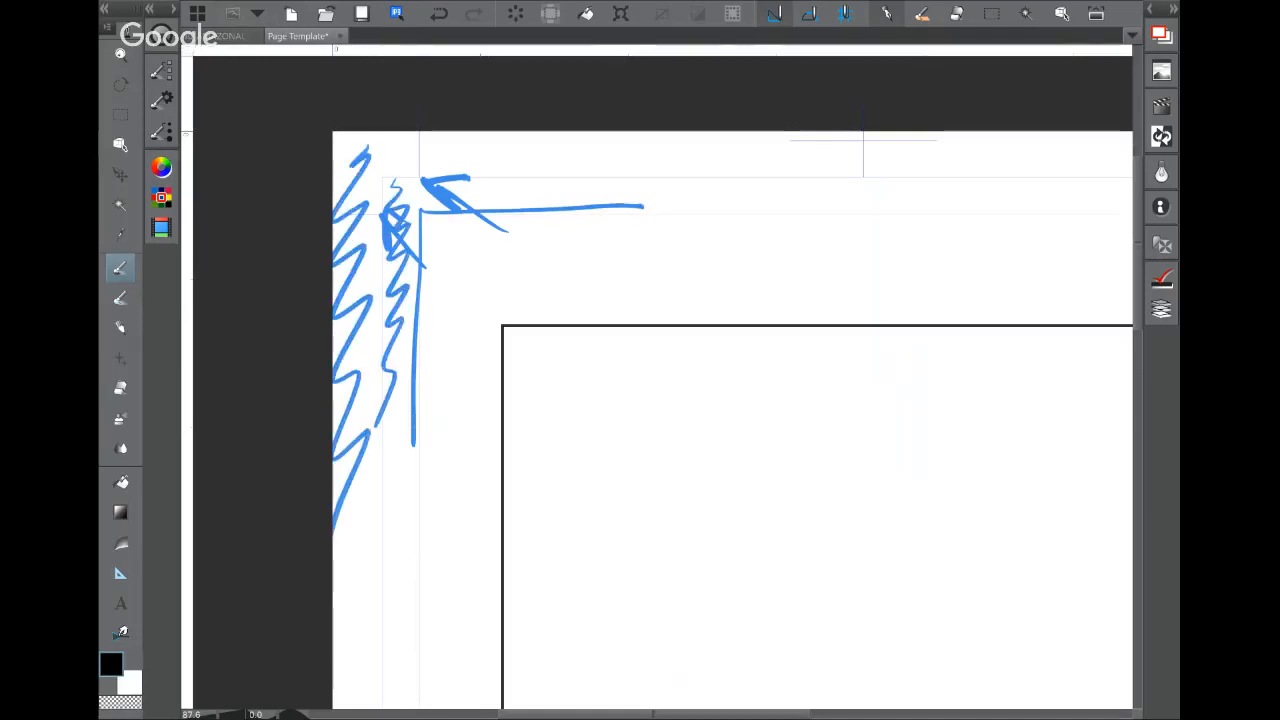
pyautogui.moveTo(443, 162)
pyautogui.mouseDown()
pyautogui.moveTo(458, 145)
pyautogui.moveTo(614, 143)
pyautogui.moveTo(986, 150)
pyautogui.moveTo(988, 168)
pyautogui.mouseUp()
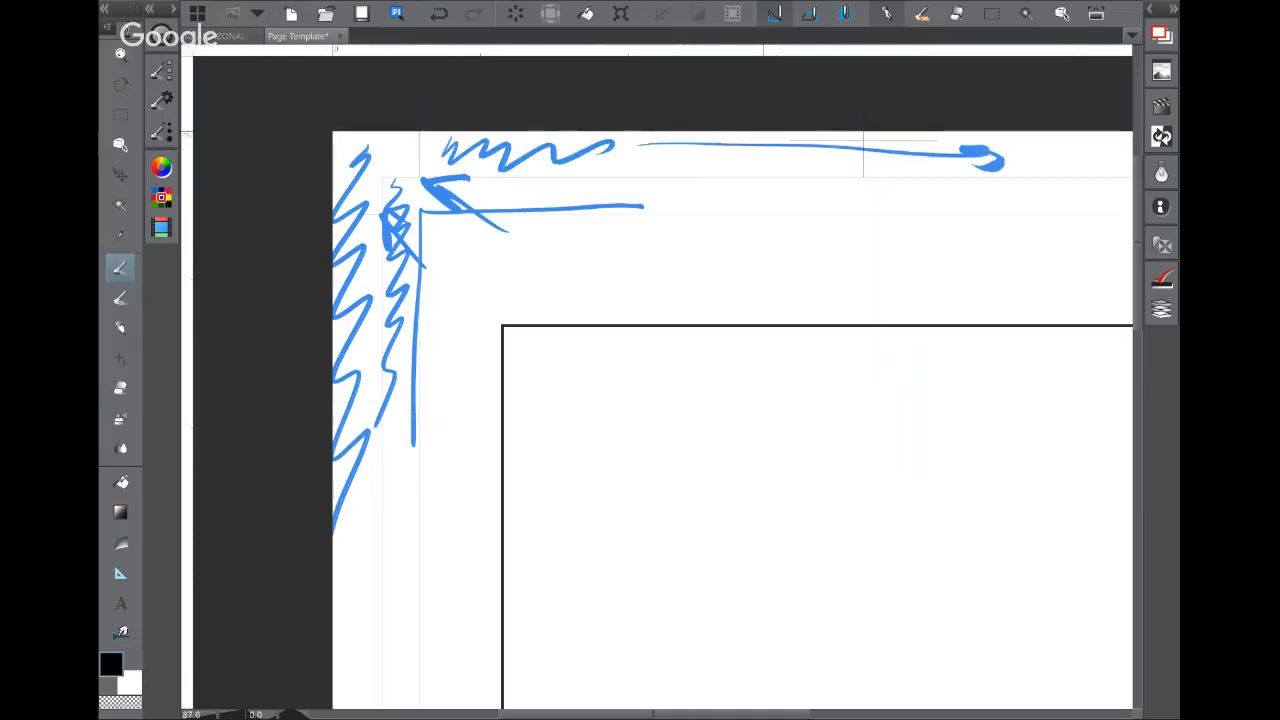
# Step: Draw arrows showing the top and inner margin widths, then delete all marks and zoom out
pyautogui.moveTo(668, 134); pyautogui.dragTo(668, 151)
pyautogui.moveTo(682, 196); pyautogui.dragTo(990, 213)
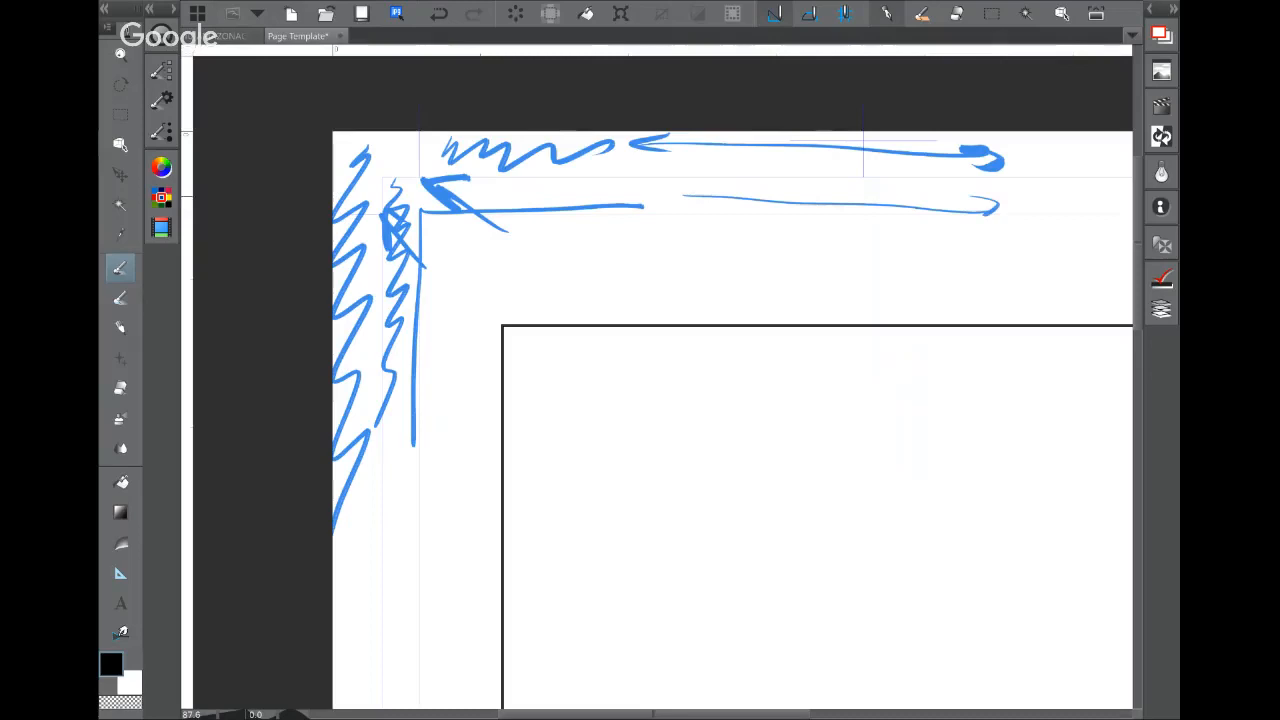
pyautogui.moveTo(693, 186); pyautogui.dragTo(700, 199)
pyautogui.moveTo(545, 268)
pyautogui.mouseDown()
pyautogui.moveTo(940, 272)
pyautogui.moveTo(914, 306)
pyautogui.mouseUp()
pyautogui.moveTo(558, 236); pyautogui.dragTo(576, 300)
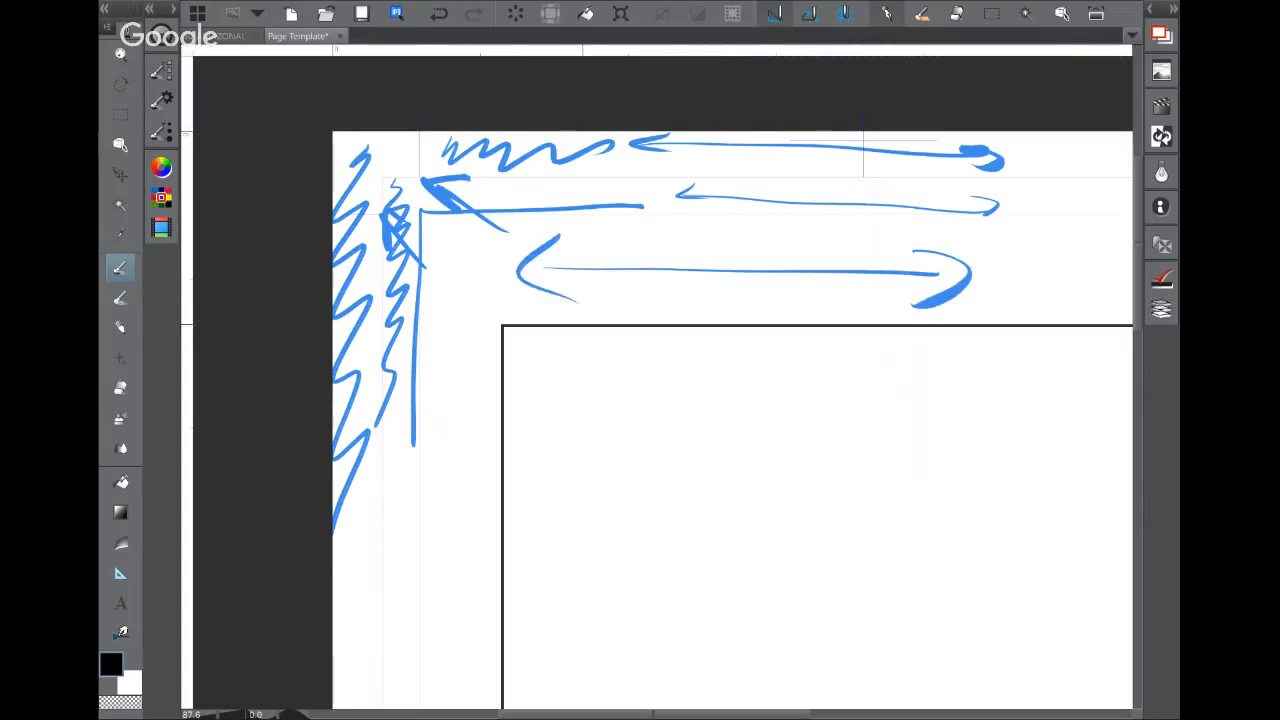
pyautogui.press('Delete')
pyautogui.scroll(-1, 922, 457)
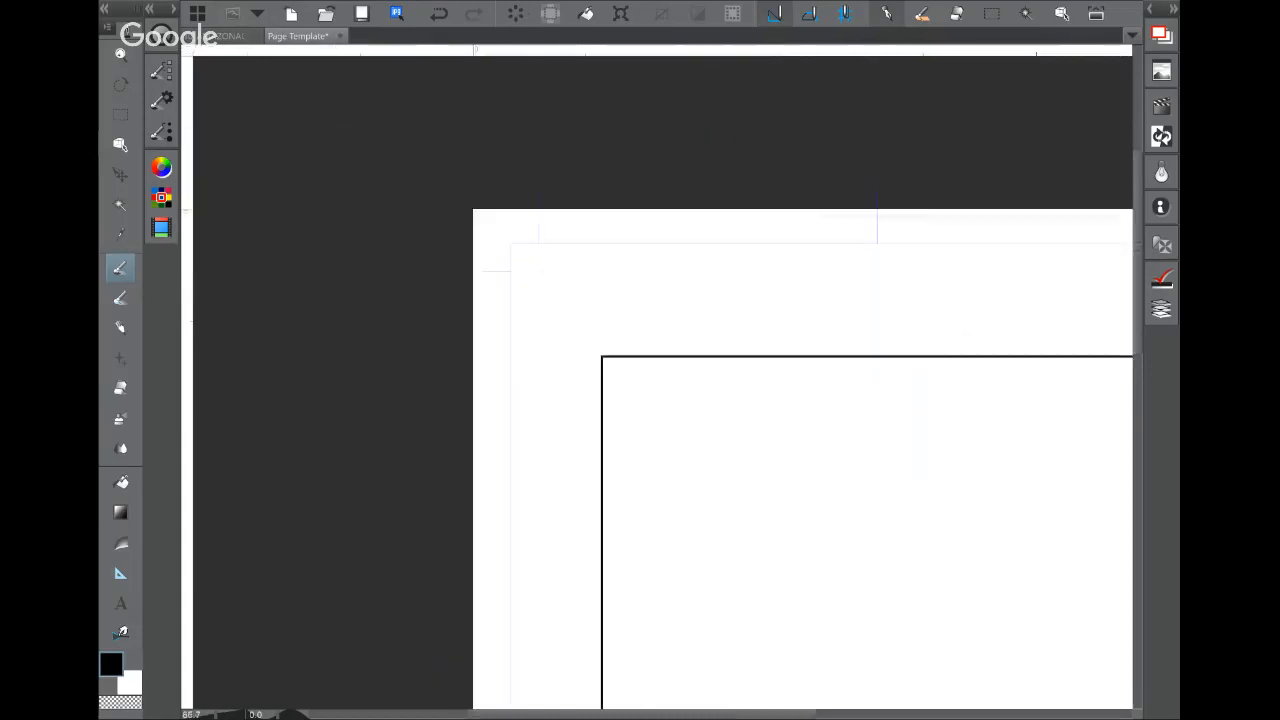
pyautogui.scroll(-3, 855, 325)
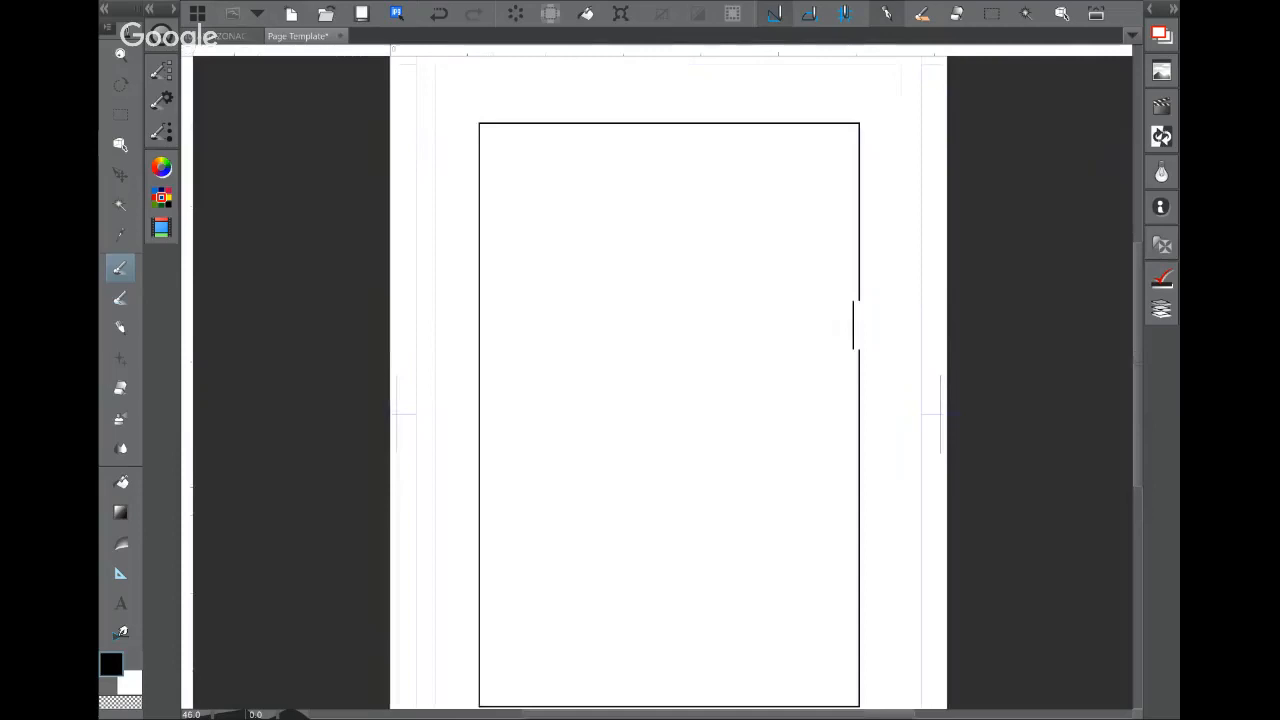
pyautogui.scroll(-1, 855, 325)
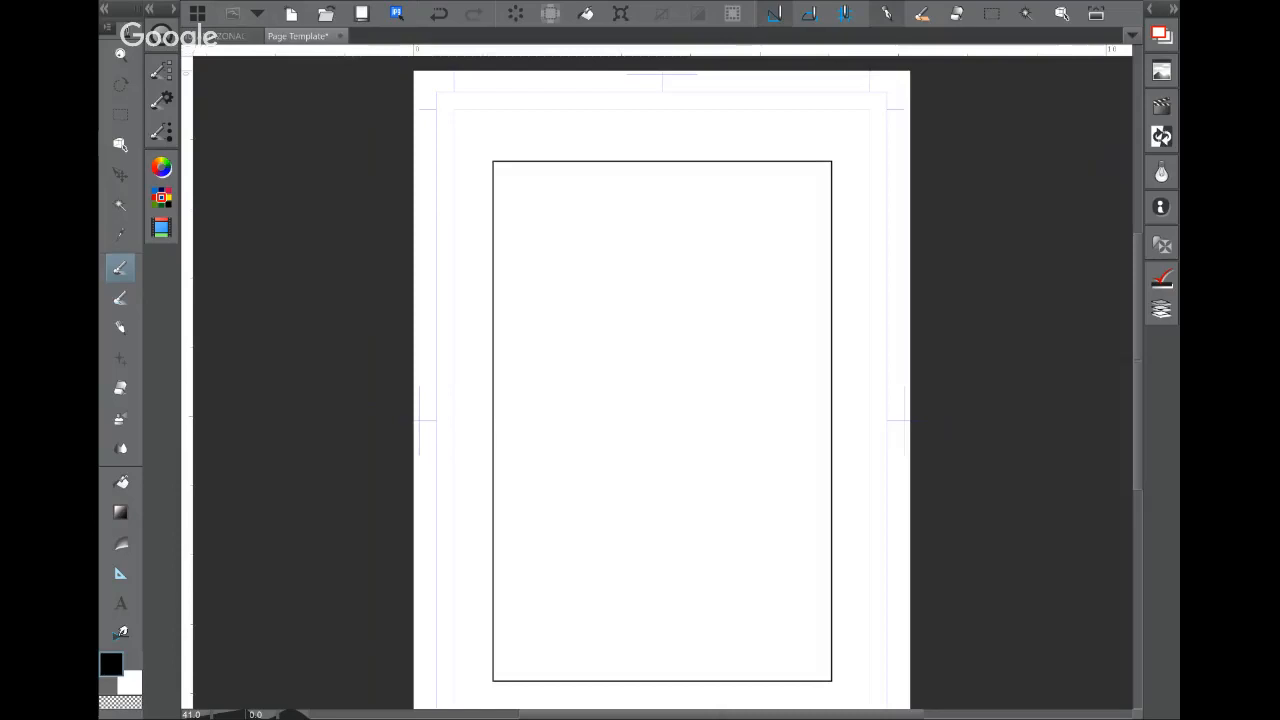
pyautogui.moveTo(523, 407); pyautogui.dragTo(517, 380)
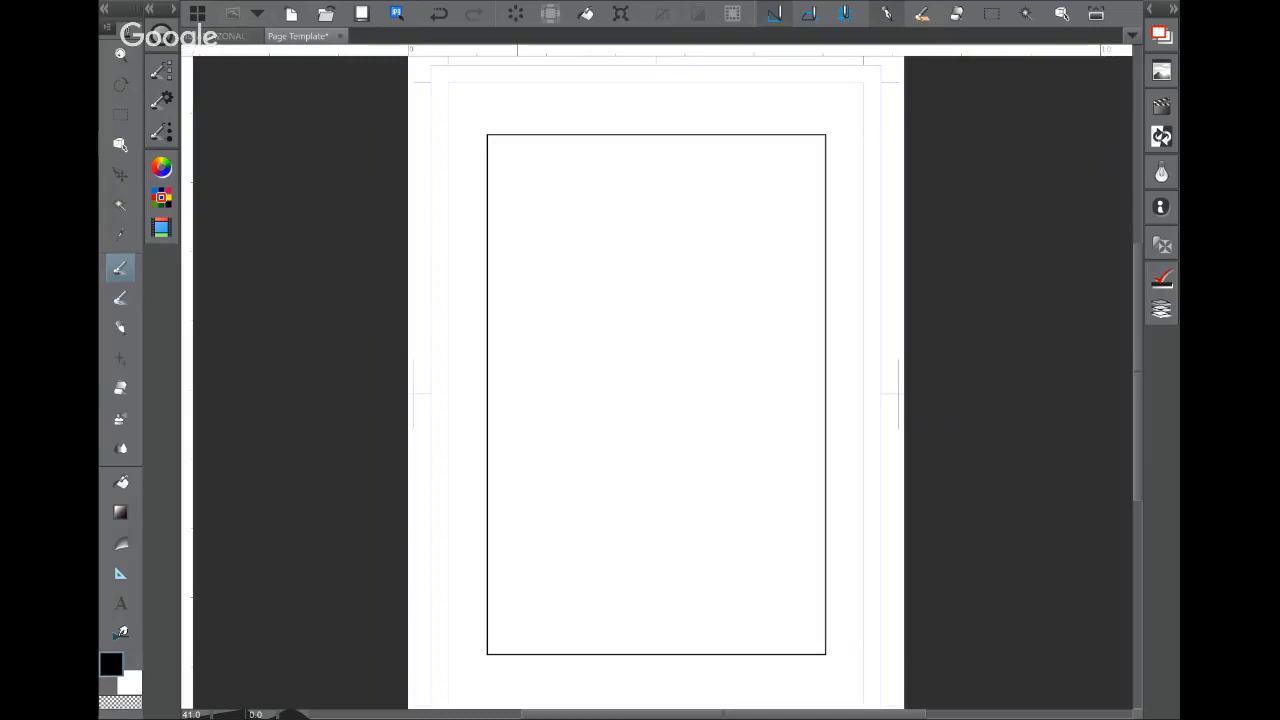
pyautogui.hotkey('ctrl', 'n')
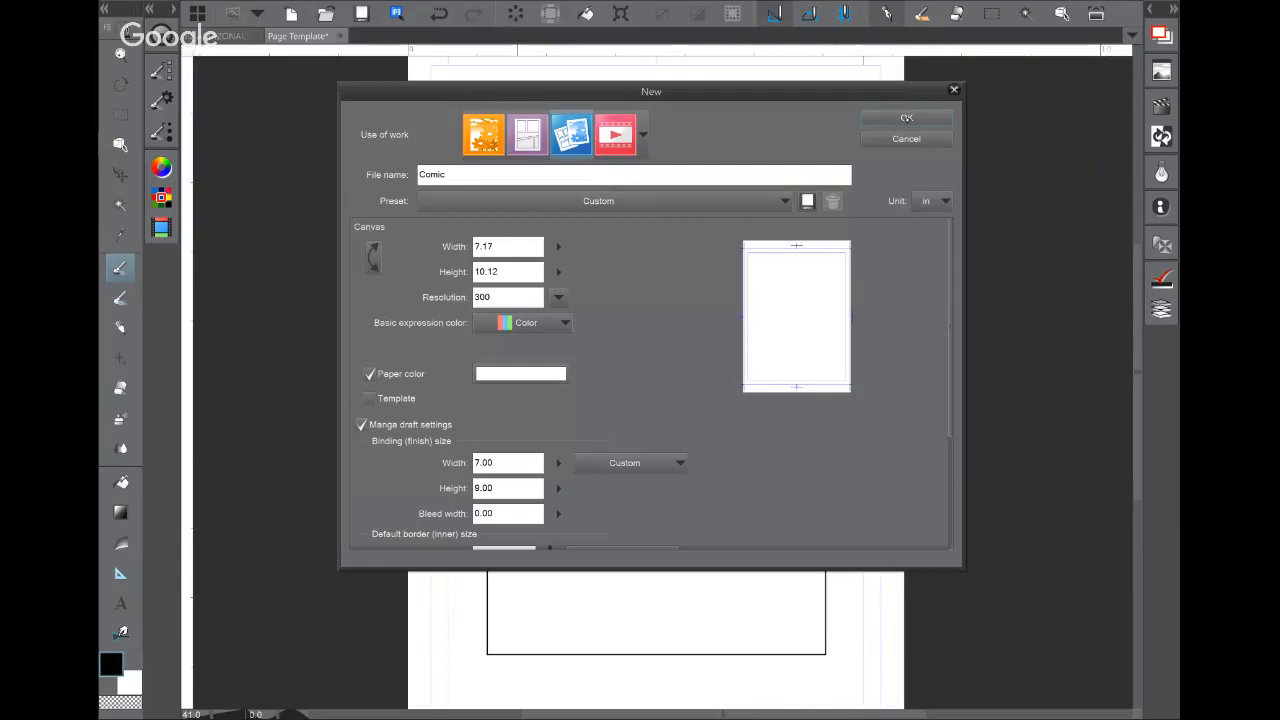
pyautogui.click(907, 139)
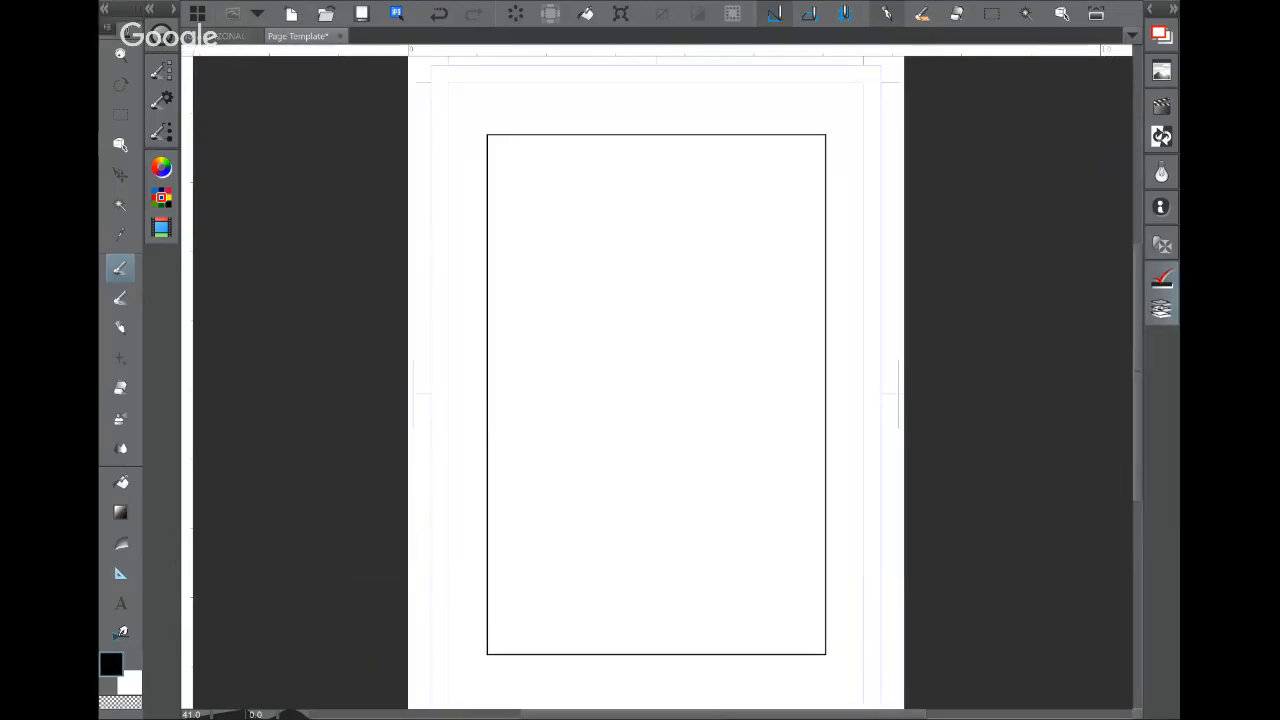
# Step: Delete the Inks through Reference layers so only Paper remains, then pick the Ruler tool group
pyautogui.click(1161, 309)
pyautogui.click(1062, 244)
pyautogui.keyDown('shift'); pyautogui.click(1064, 363); pyautogui.keyUp('shift')
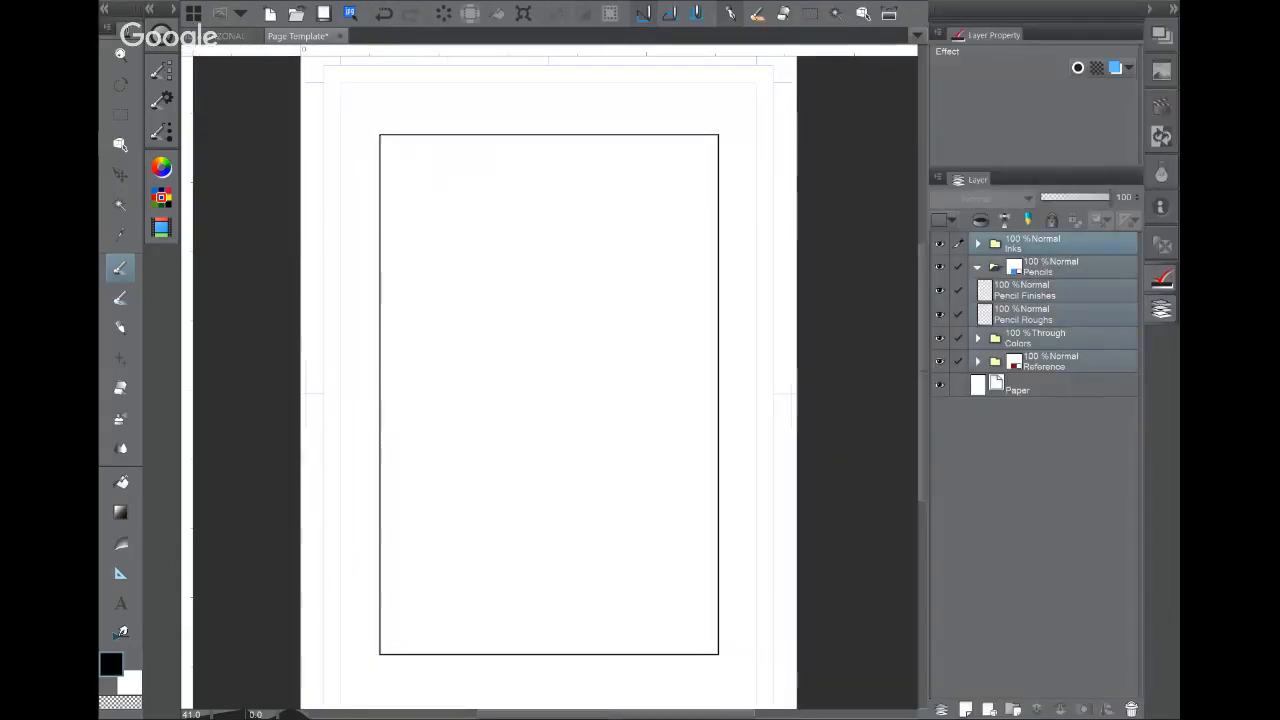
pyautogui.click(1132, 709)
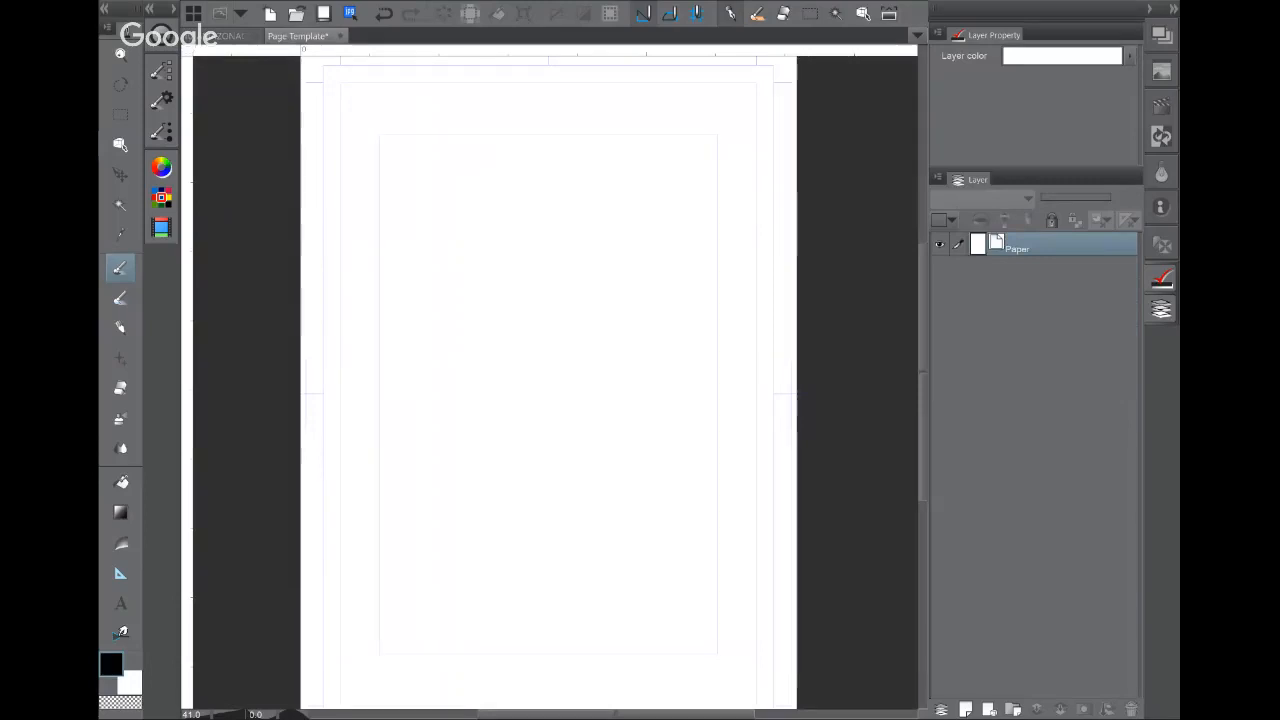
pyautogui.click(1161, 309)
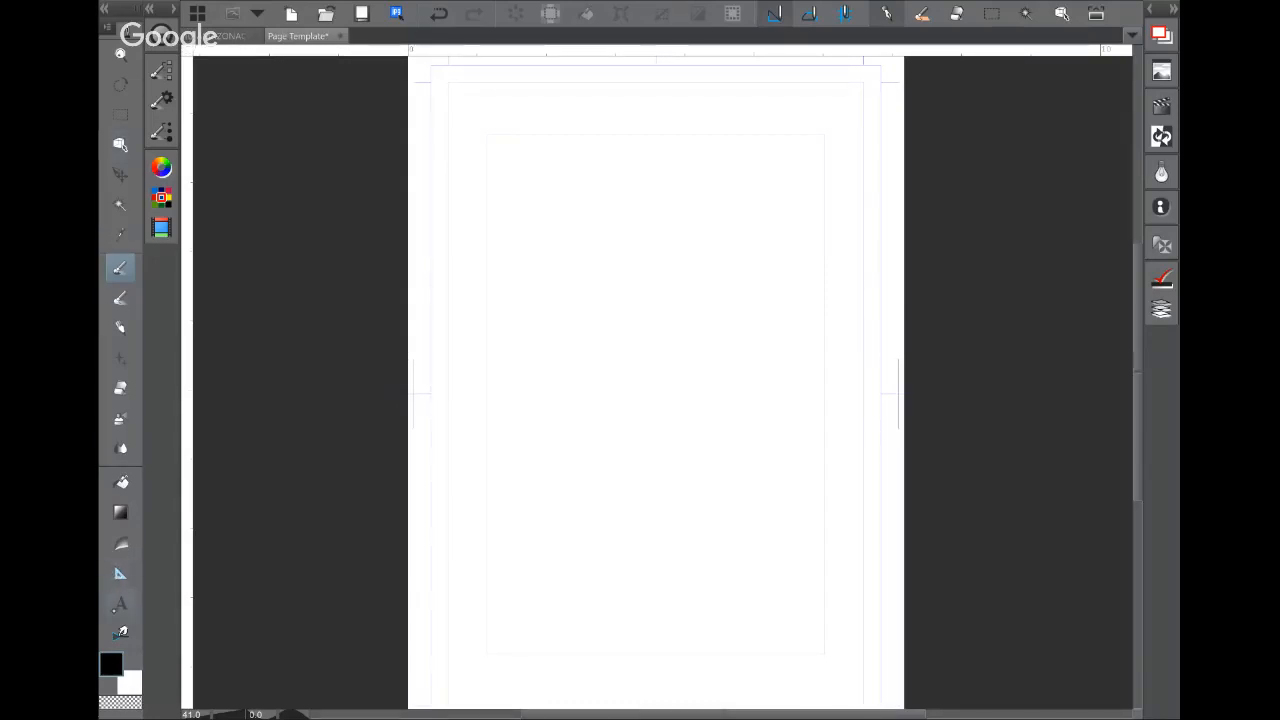
pyautogui.click(119, 572)
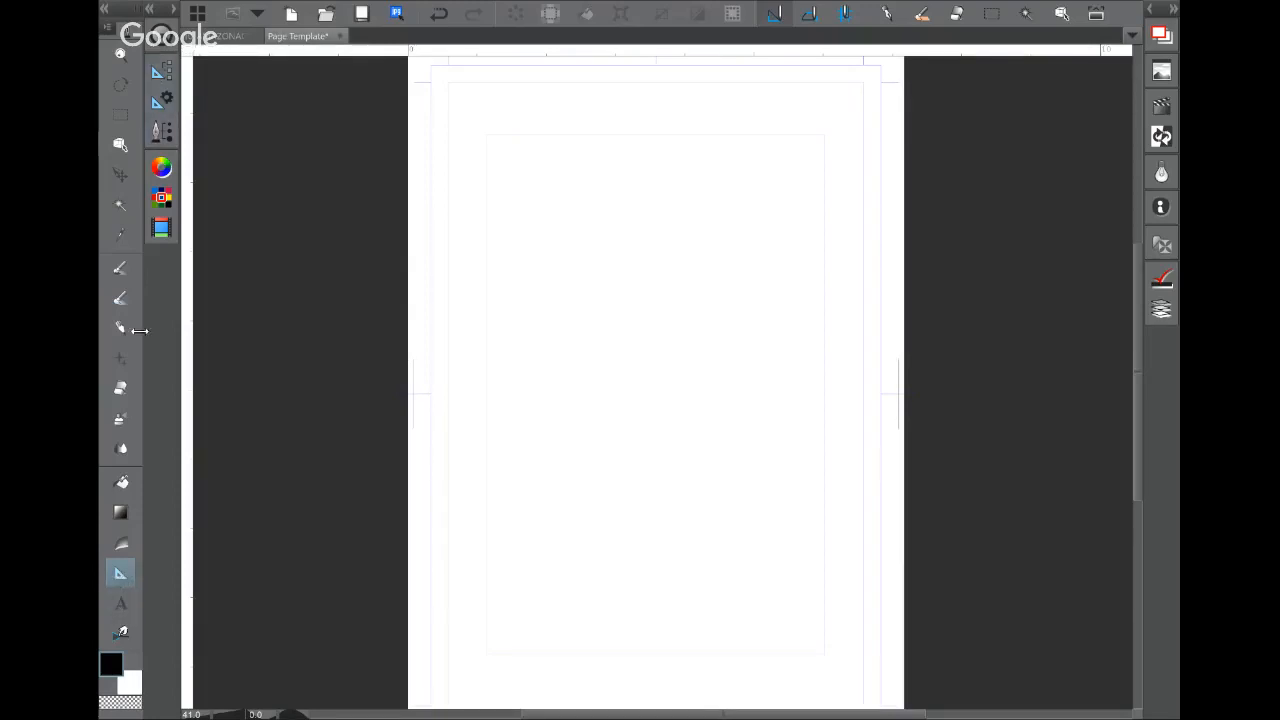
# Step: Select the Frame group's Rectangle frame sub tool after testing and undoing a Frame border pen stroke
pyautogui.click(163, 74)
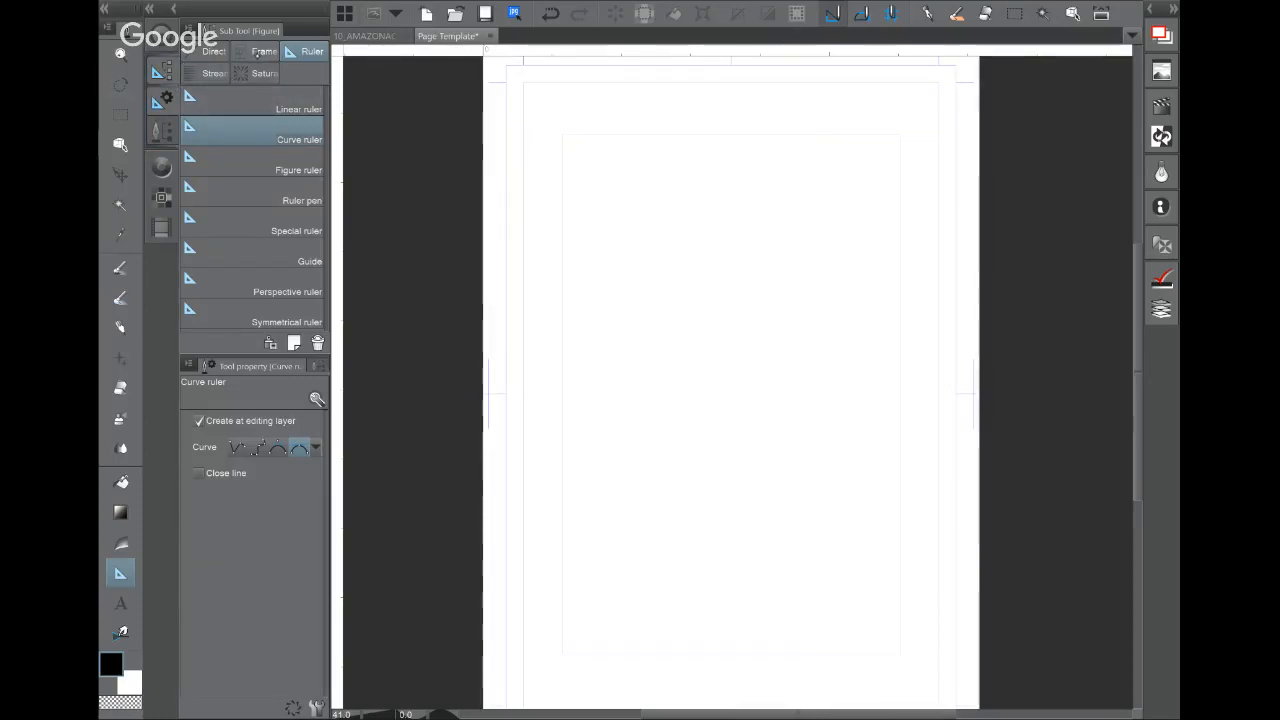
pyautogui.click(260, 52)
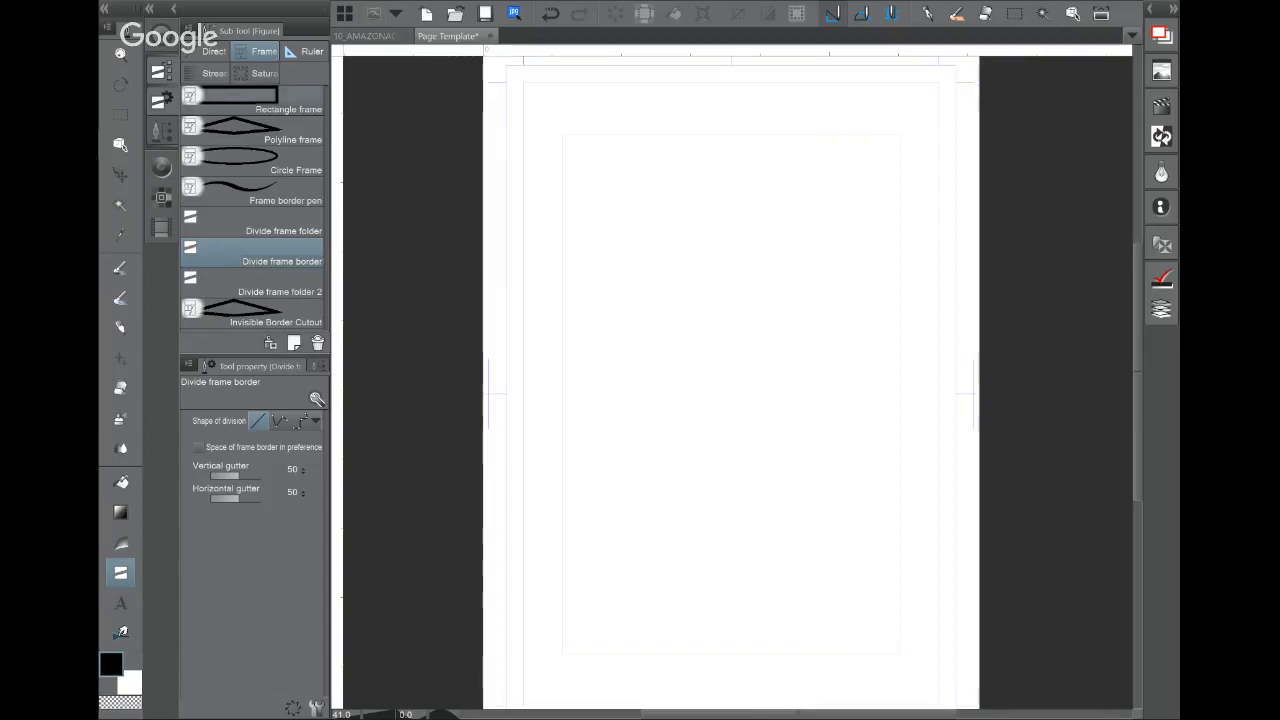
pyautogui.click(272, 96)
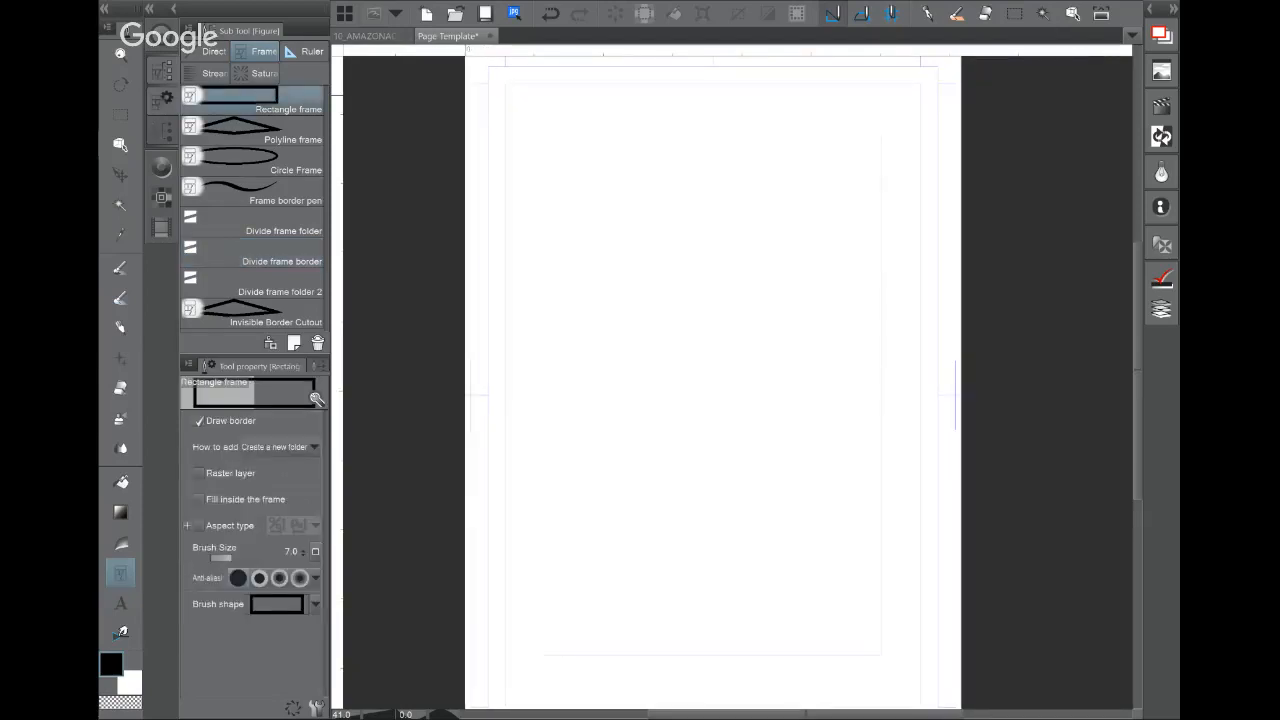
pyautogui.click(268, 161)
pyautogui.click(268, 191)
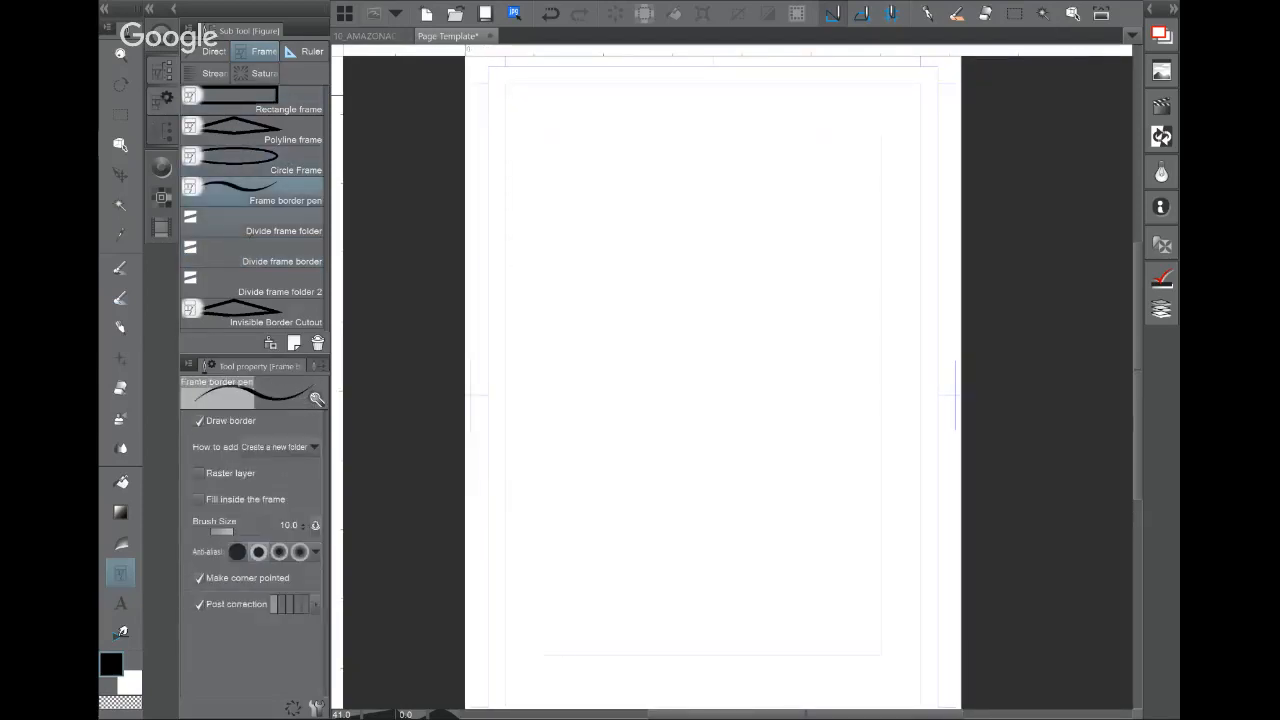
pyautogui.moveTo(690, 153)
pyautogui.mouseDown()
pyautogui.moveTo(594, 255)
pyautogui.moveTo(846, 274)
pyautogui.moveTo(692, 150)
pyautogui.mouseUp()
pyautogui.hotkey('ctrl', 'z')
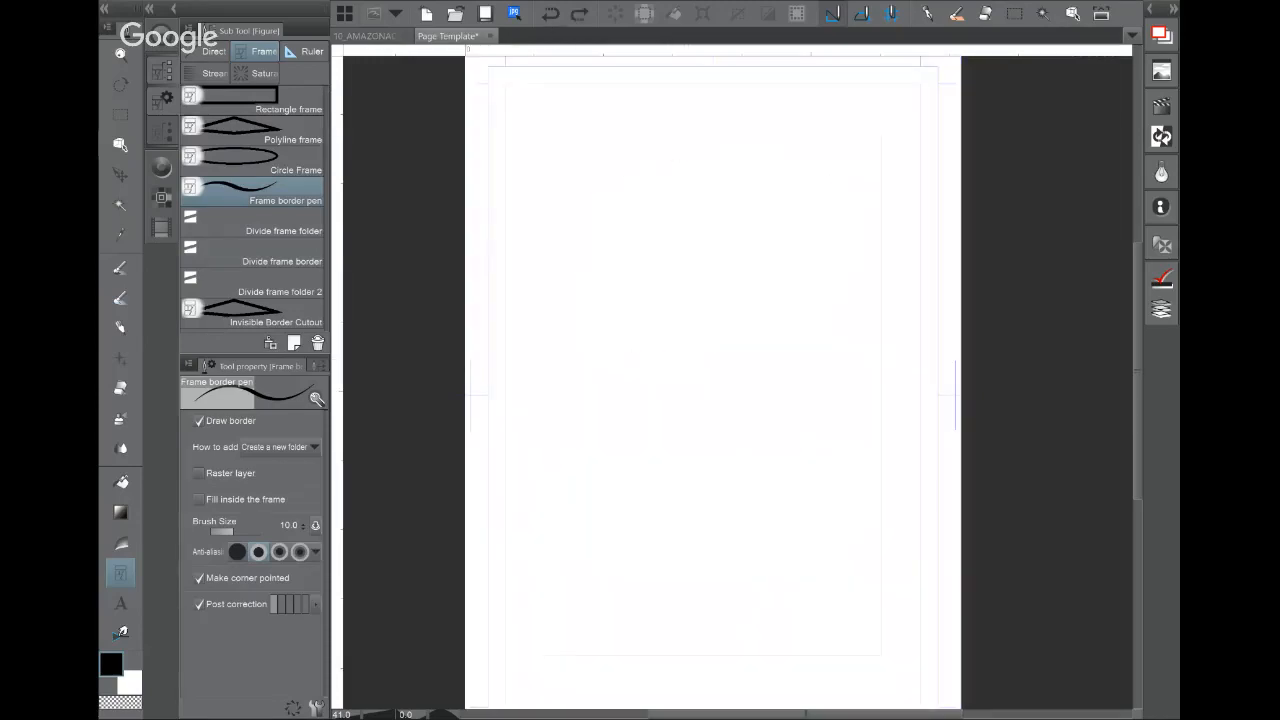
pyautogui.click(268, 100)
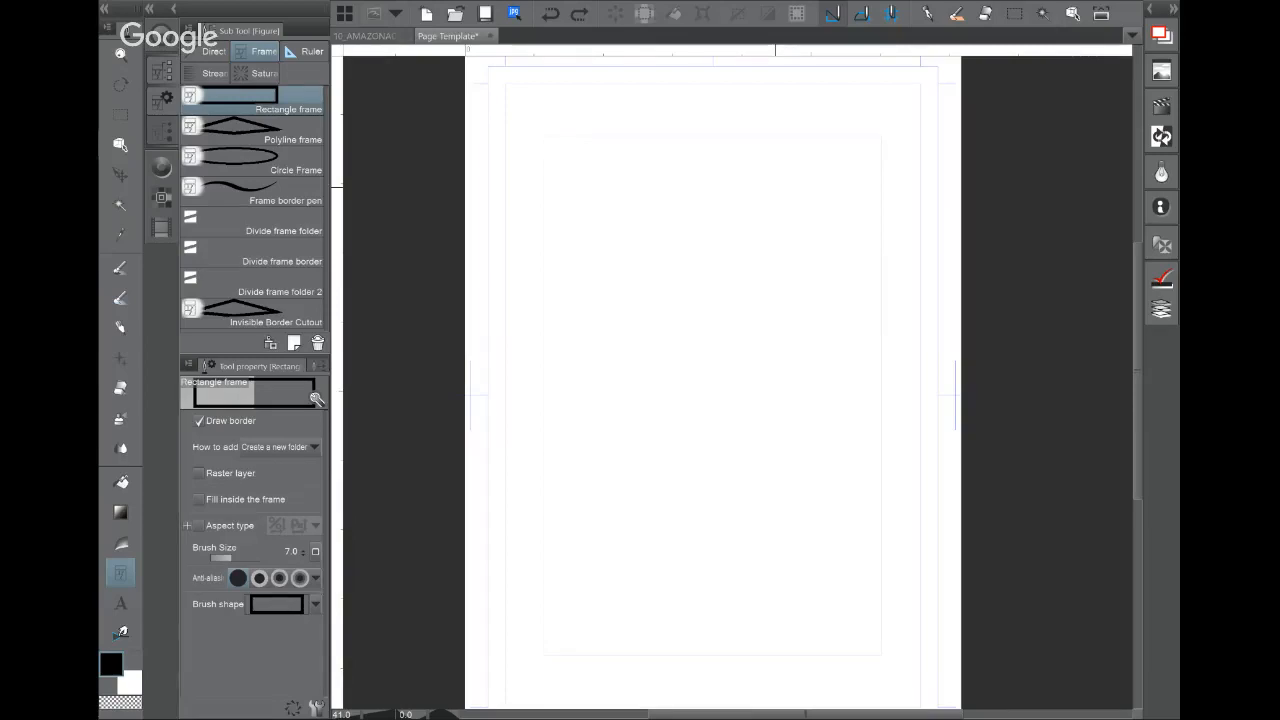
pyautogui.click(1161, 308)
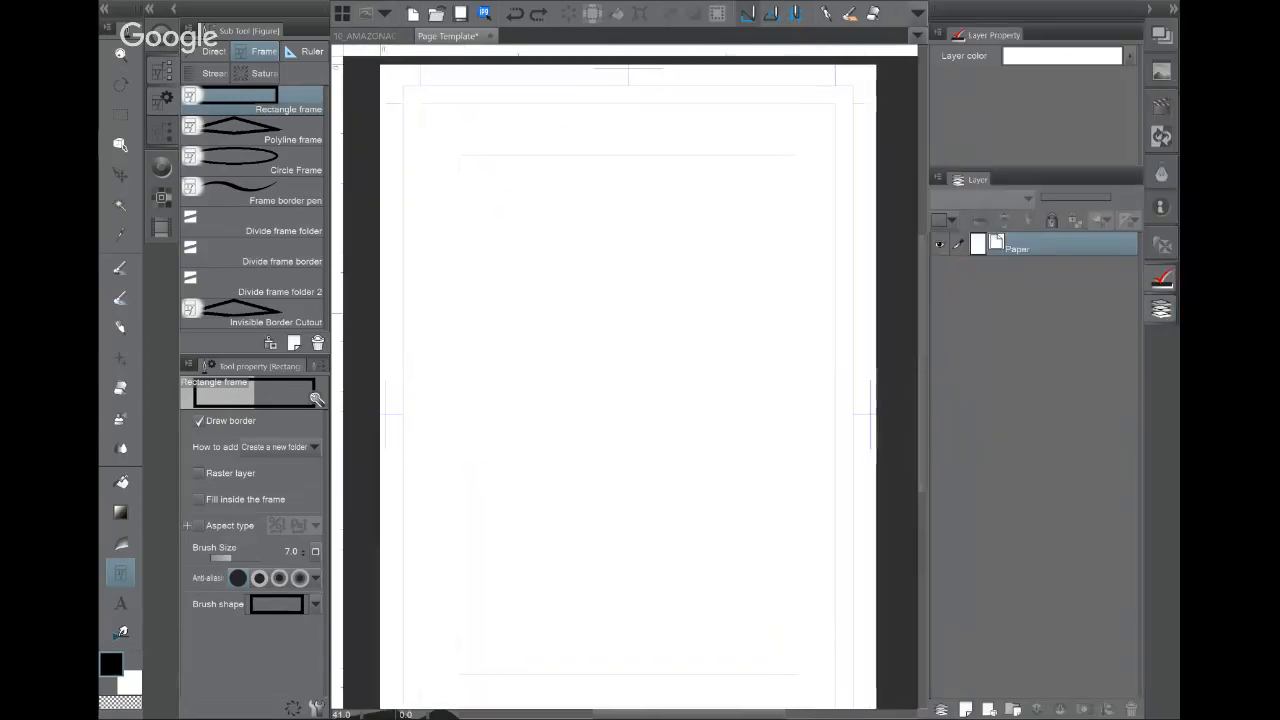
# Step: Draw a rectangular Frame 1 panel and ink test strokes on a new layer inside it
pyautogui.moveTo(459, 156); pyautogui.dragTo(705, 350)
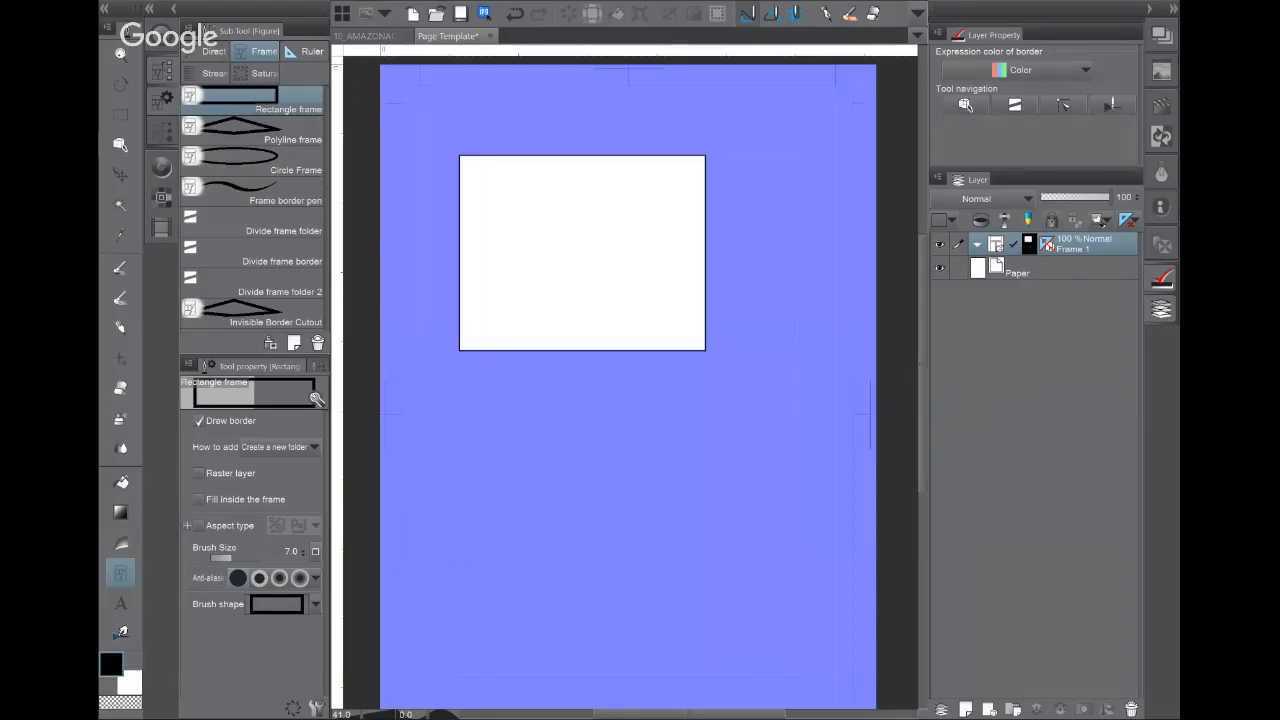
pyautogui.press('p')
pyautogui.click(964, 708)
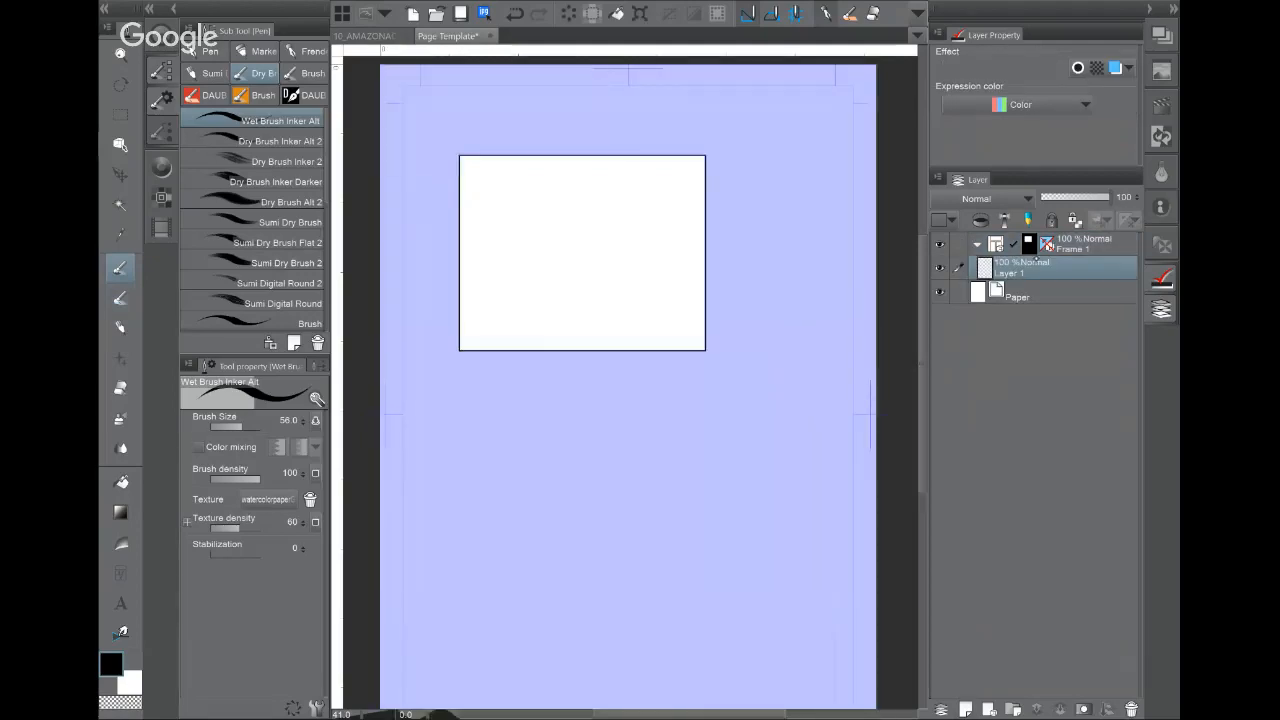
pyautogui.moveTo(1070, 272)
pyautogui.mouseDown()
pyautogui.moveTo(1082, 247)
pyautogui.moveTo(1007, 256)
pyautogui.moveTo(1005, 238)
pyautogui.moveTo(1053, 271)
pyautogui.mouseUp()
pyautogui.moveTo(519, 212)
pyautogui.mouseDown()
pyautogui.moveTo(585, 283)
pyautogui.moveTo(688, 224)
pyautogui.moveTo(704, 345)
pyautogui.moveTo(540, 330)
pyautogui.moveTo(470, 270)
pyautogui.moveTo(480, 180)
pyautogui.moveTo(596, 245)
pyautogui.moveTo(652, 405)
pyautogui.mouseUp()
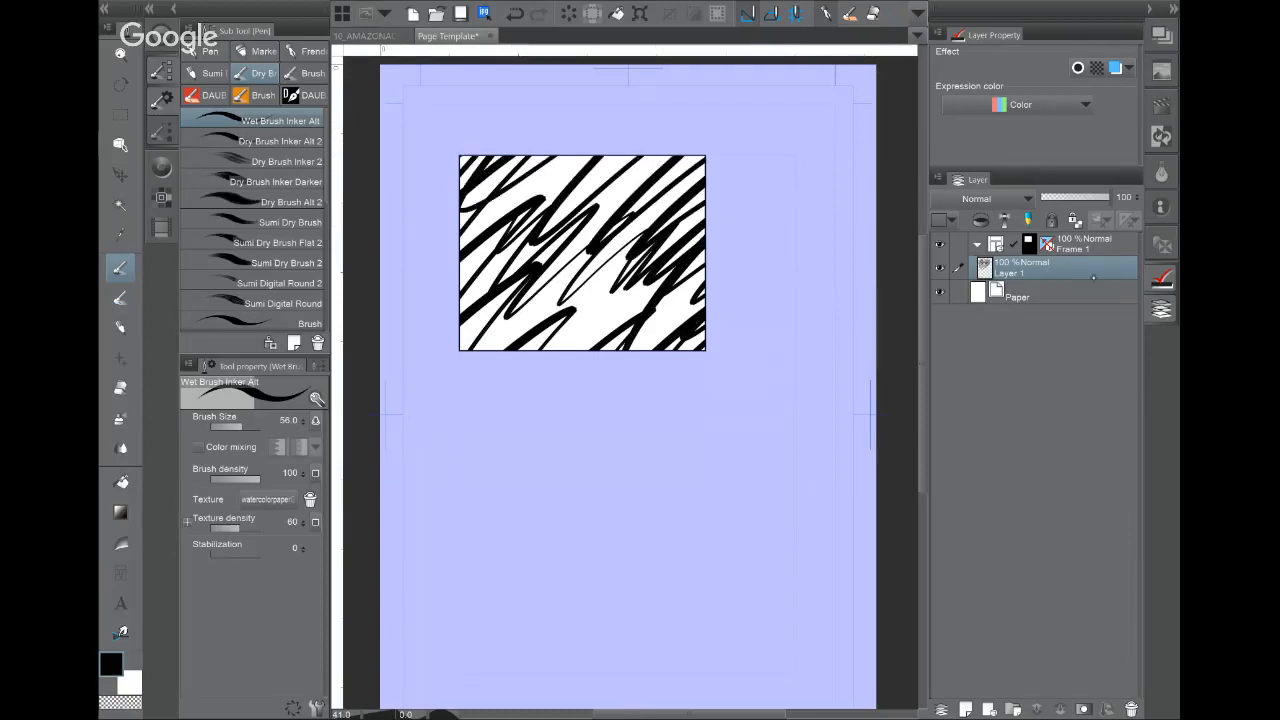
pyautogui.moveTo(1040, 267); pyautogui.dragTo(1095, 231)
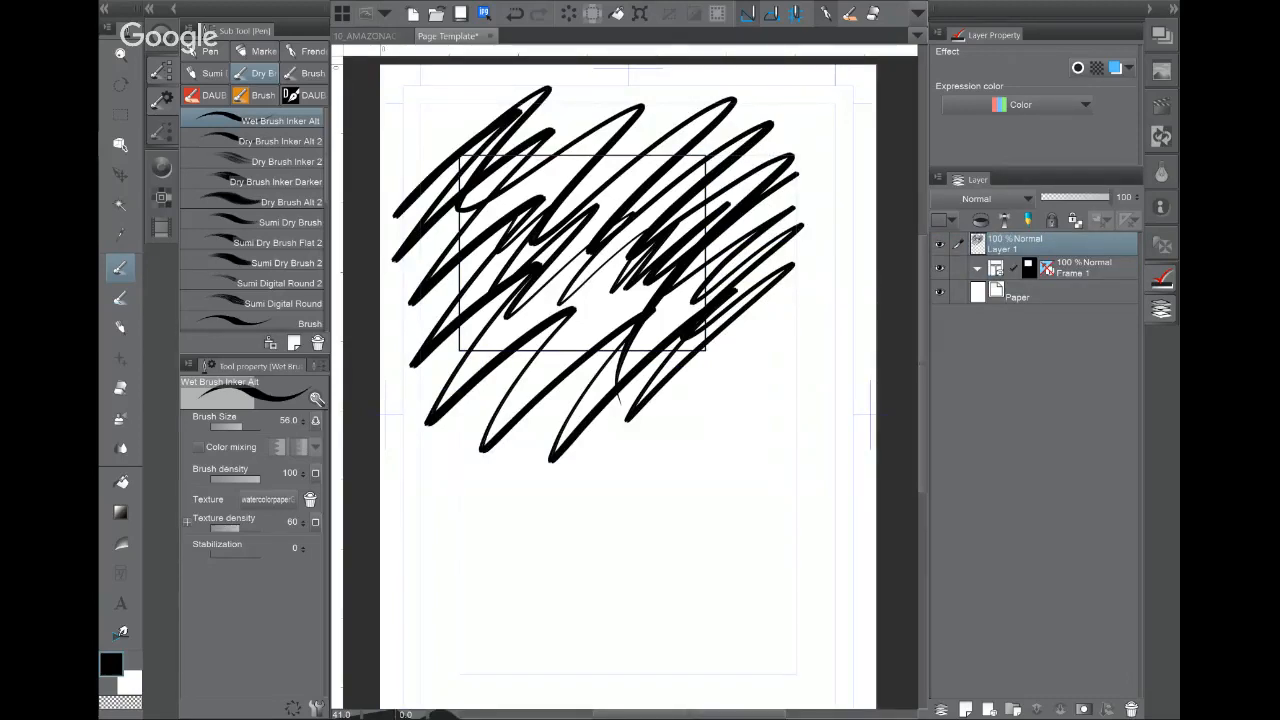
# Step: Brush a simple face with eyebrows, dot eyes and an open mouth below the panel
pyautogui.moveTo(675, 452)
pyautogui.mouseDown()
pyautogui.moveTo(767, 490)
pyautogui.moveTo(758, 584)
pyautogui.mouseUp()
pyautogui.moveTo(657, 499); pyautogui.dragTo(705, 526)
pyautogui.moveTo(743, 482); pyautogui.dragTo(719, 514)
pyautogui.click(675, 544)
pyautogui.click(716, 539)
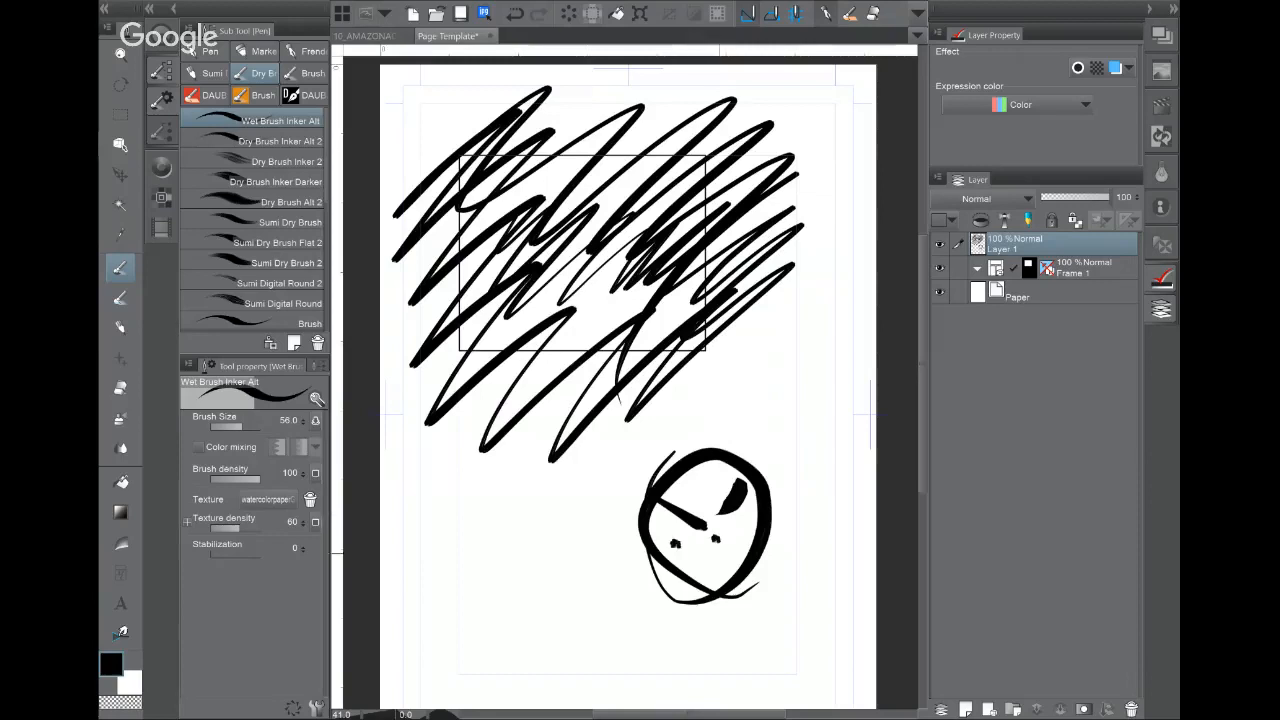
pyautogui.moveTo(702, 560); pyautogui.dragTo(730, 558)
# Step: Clip the scribble layer into Frame 1, then delete Layer 1 and the Frame 1 folder
pyautogui.moveTo(1030, 243); pyautogui.dragTo(1095, 267)
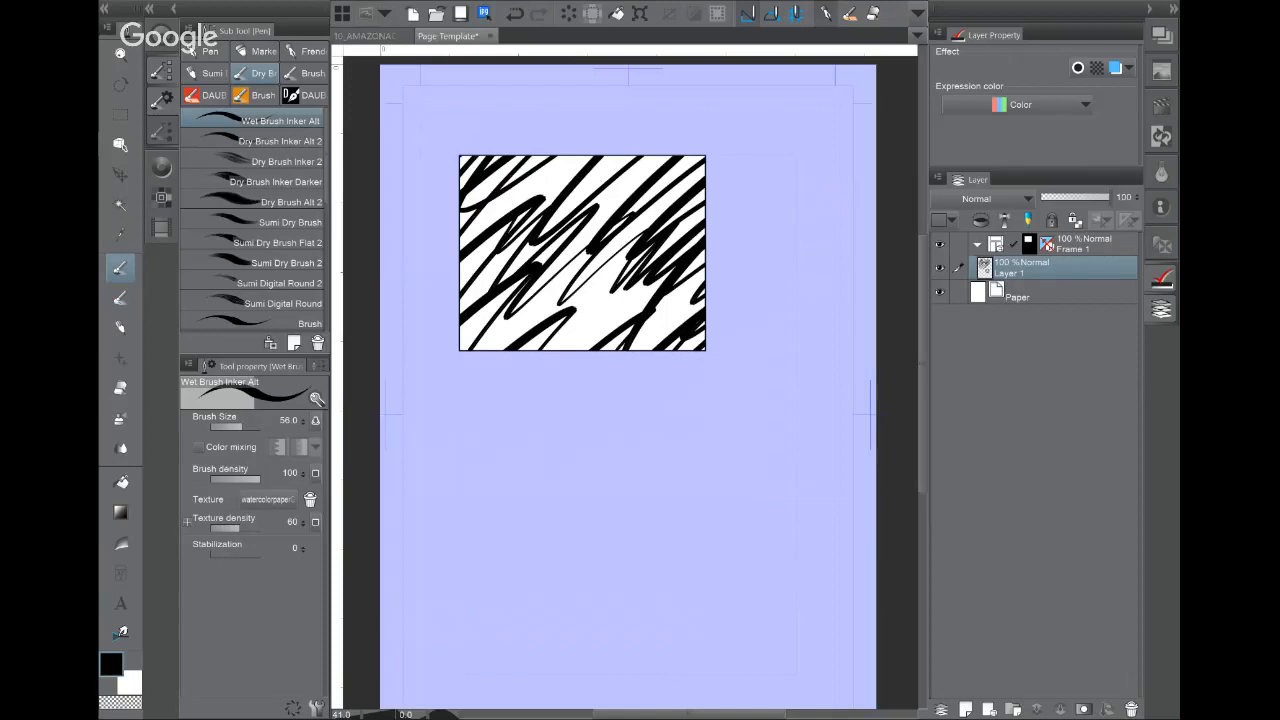
pyautogui.click(1131, 709)
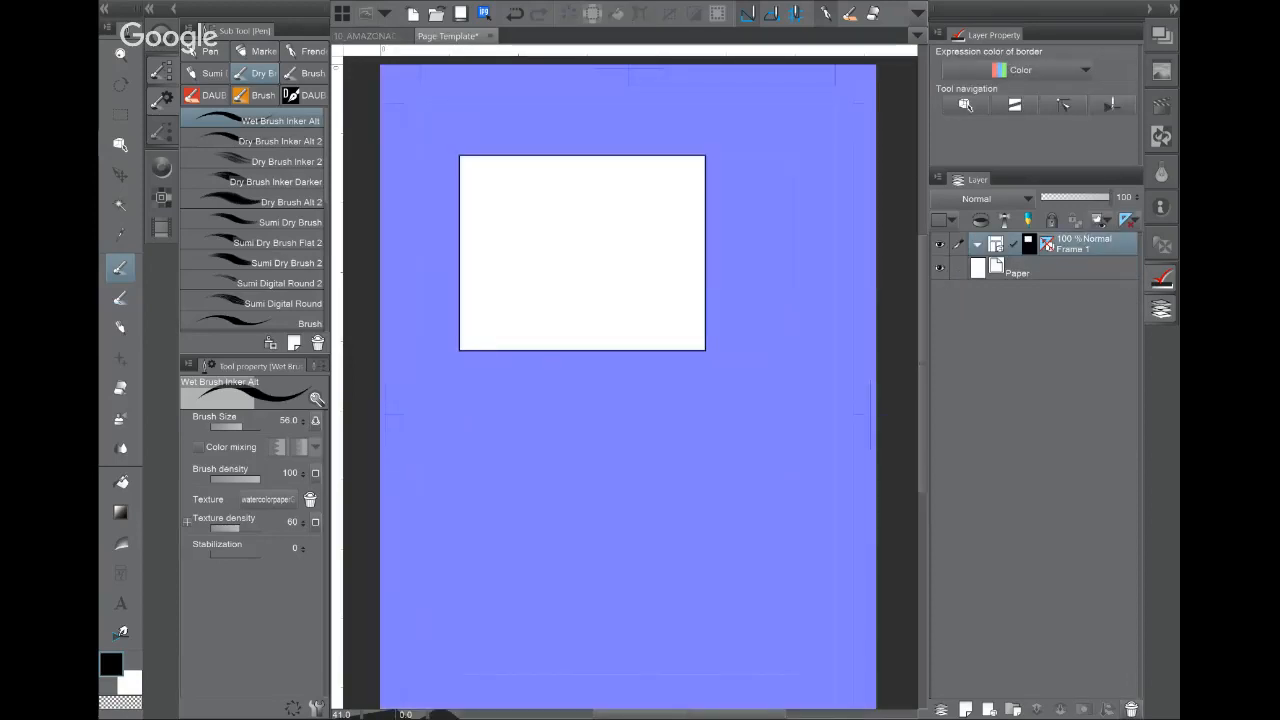
pyautogui.click(1131, 709)
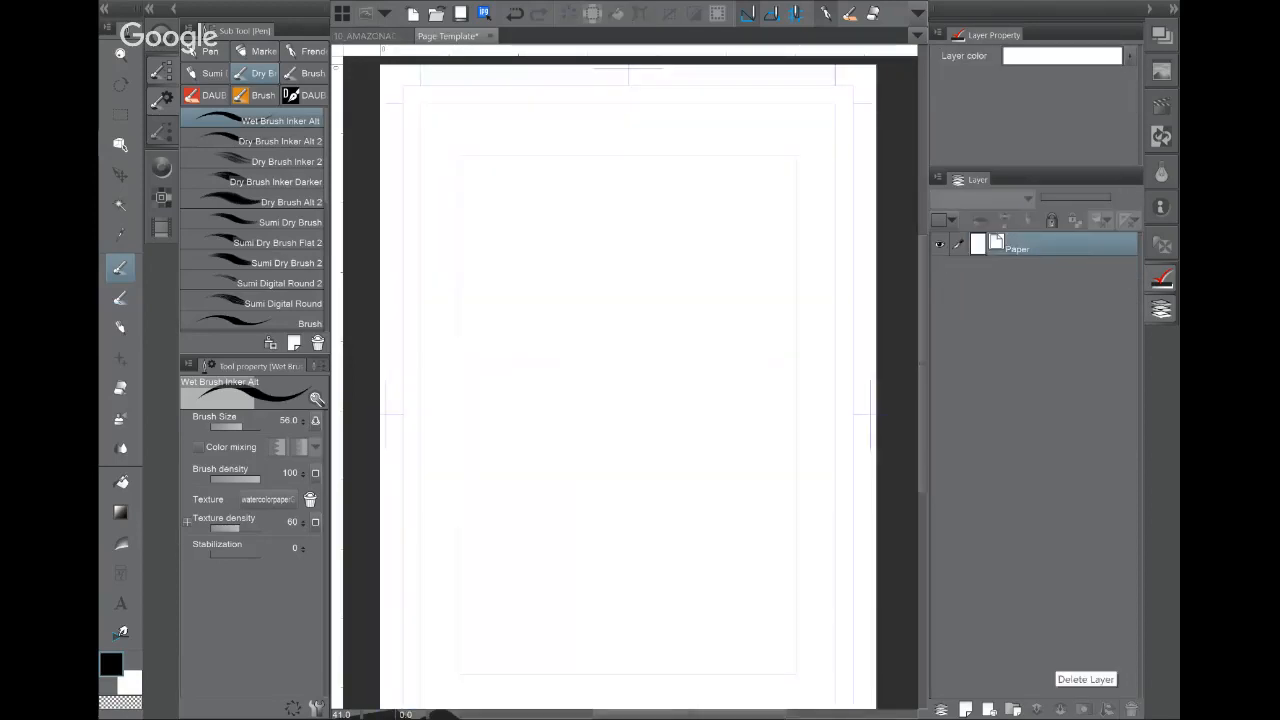
# Step: Set the Rectangle frame border shape to Spray, draw a test frame, inspect it, and undo it
pyautogui.click(120, 573)
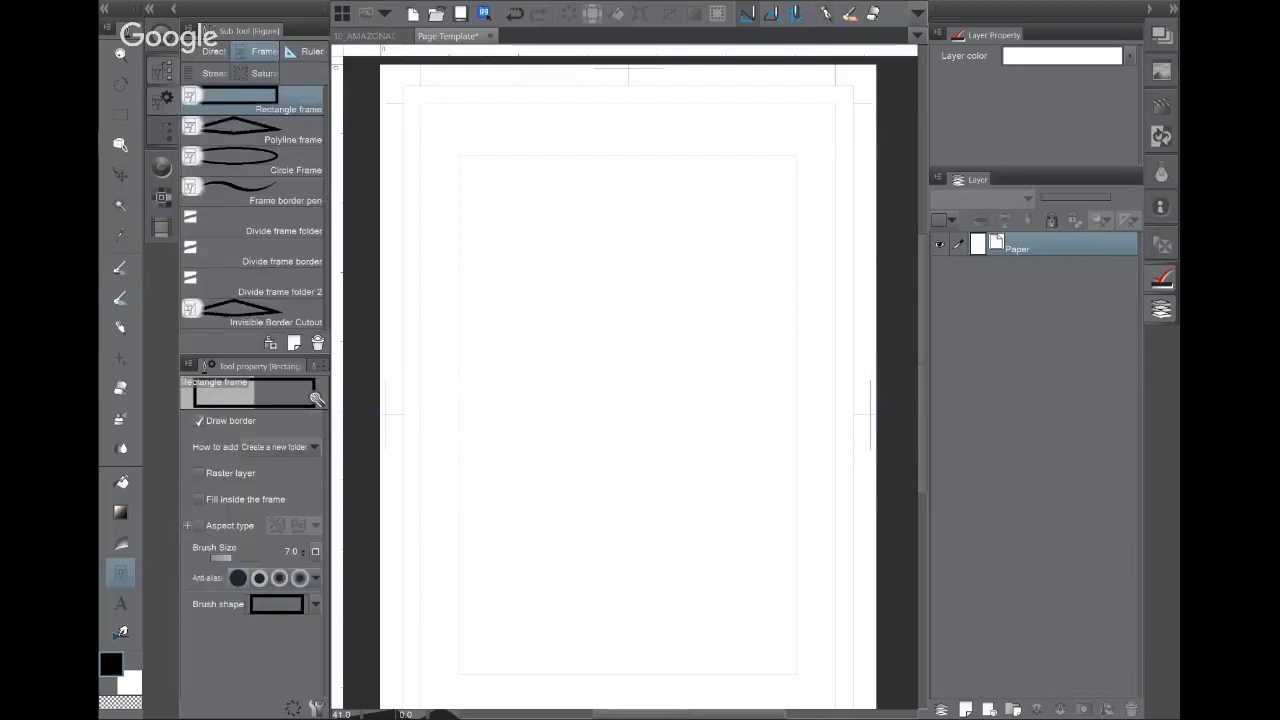
pyautogui.moveTo(730, 378); pyautogui.dragTo(723, 337)
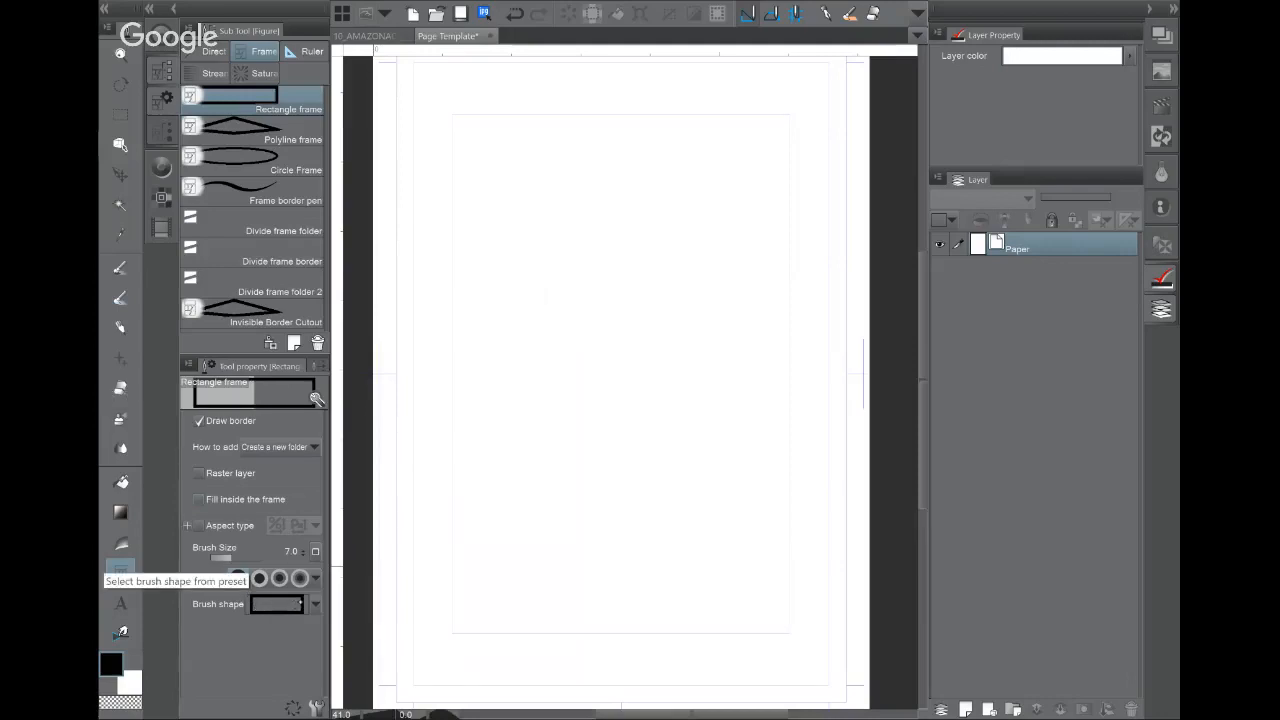
pyautogui.click(290, 603)
pyautogui.click(271, 445)
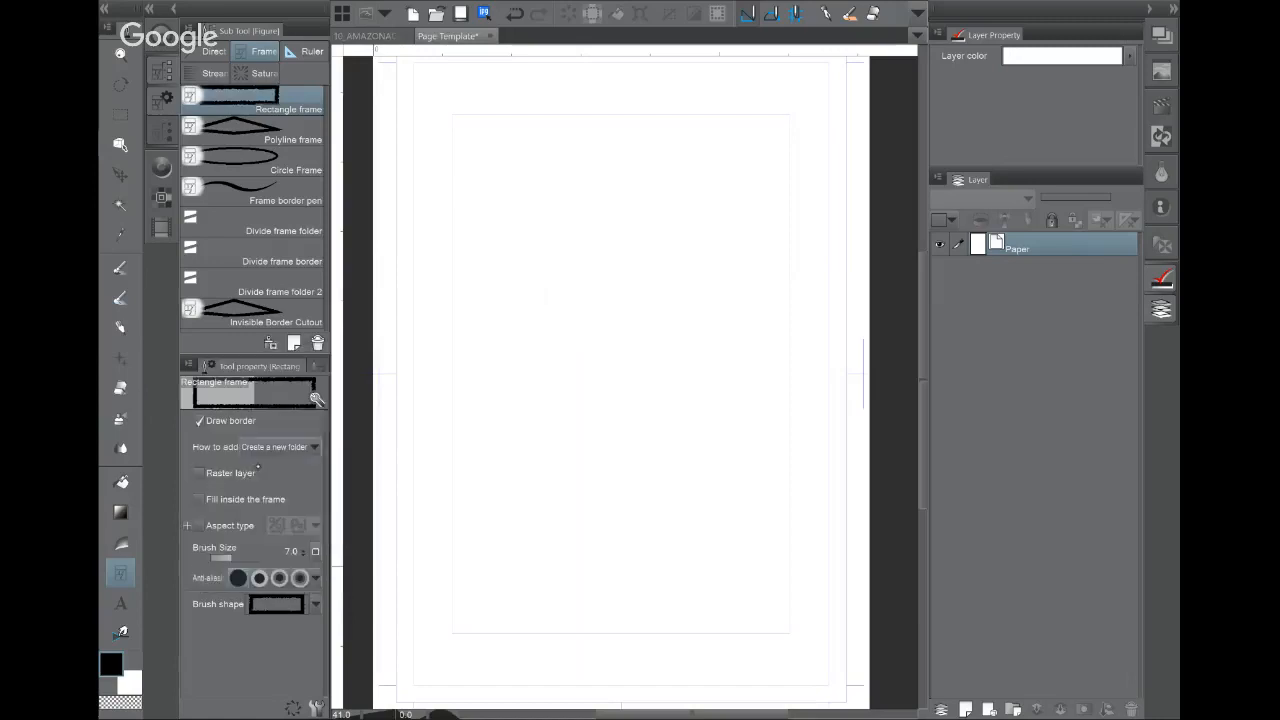
pyautogui.moveTo(491, 222); pyautogui.dragTo(734, 452)
pyautogui.scroll(6, 606, 337)
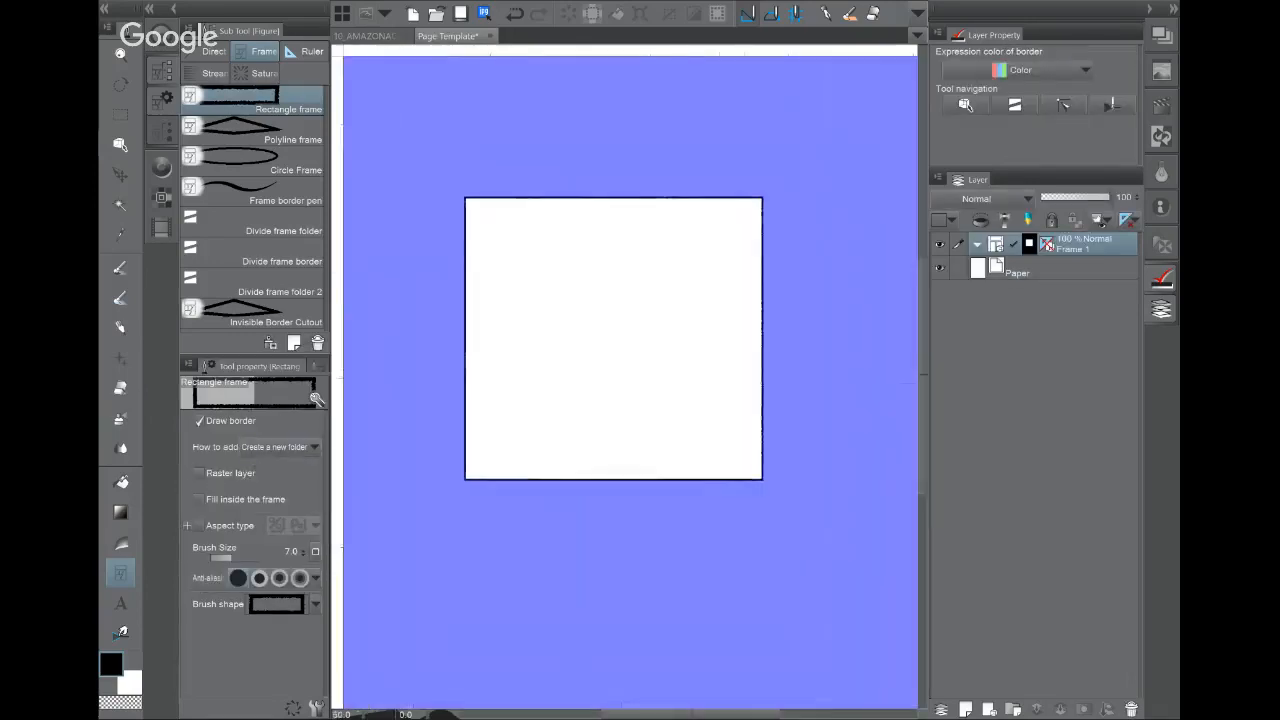
pyautogui.moveTo(680, 237); pyautogui.dragTo(845, 494)
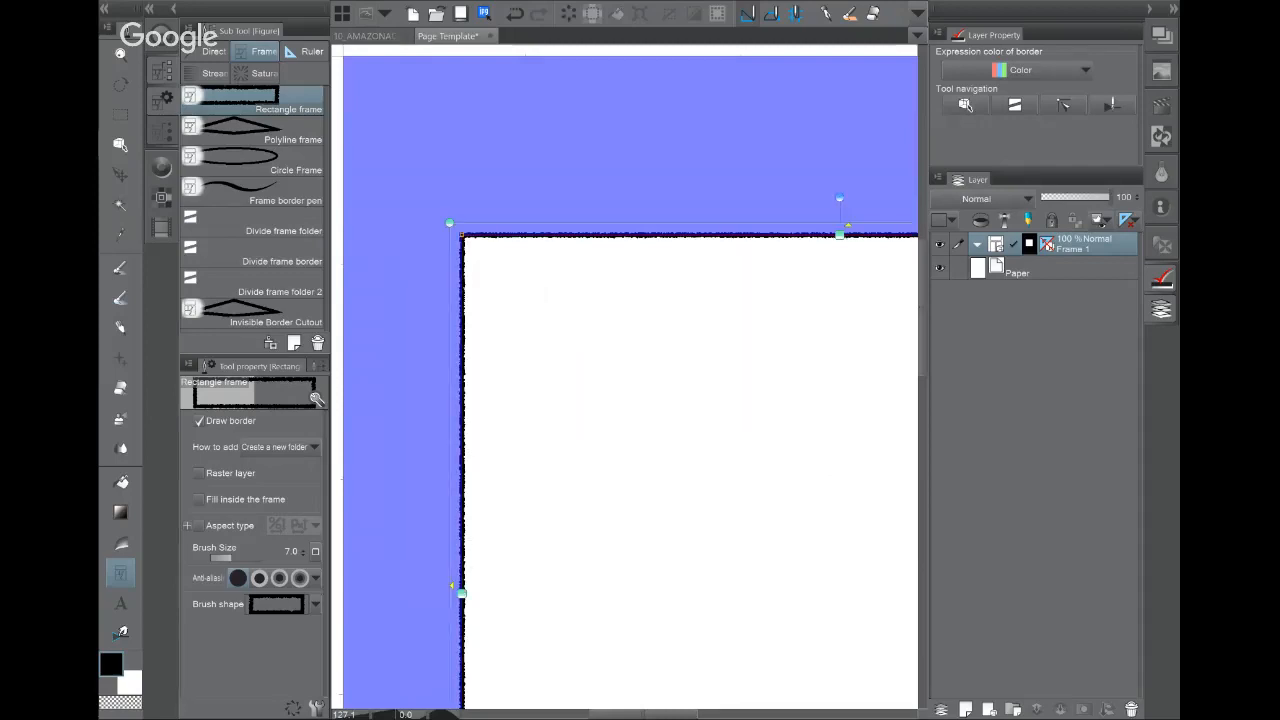
pyautogui.hotkey('ctrl', 'z')
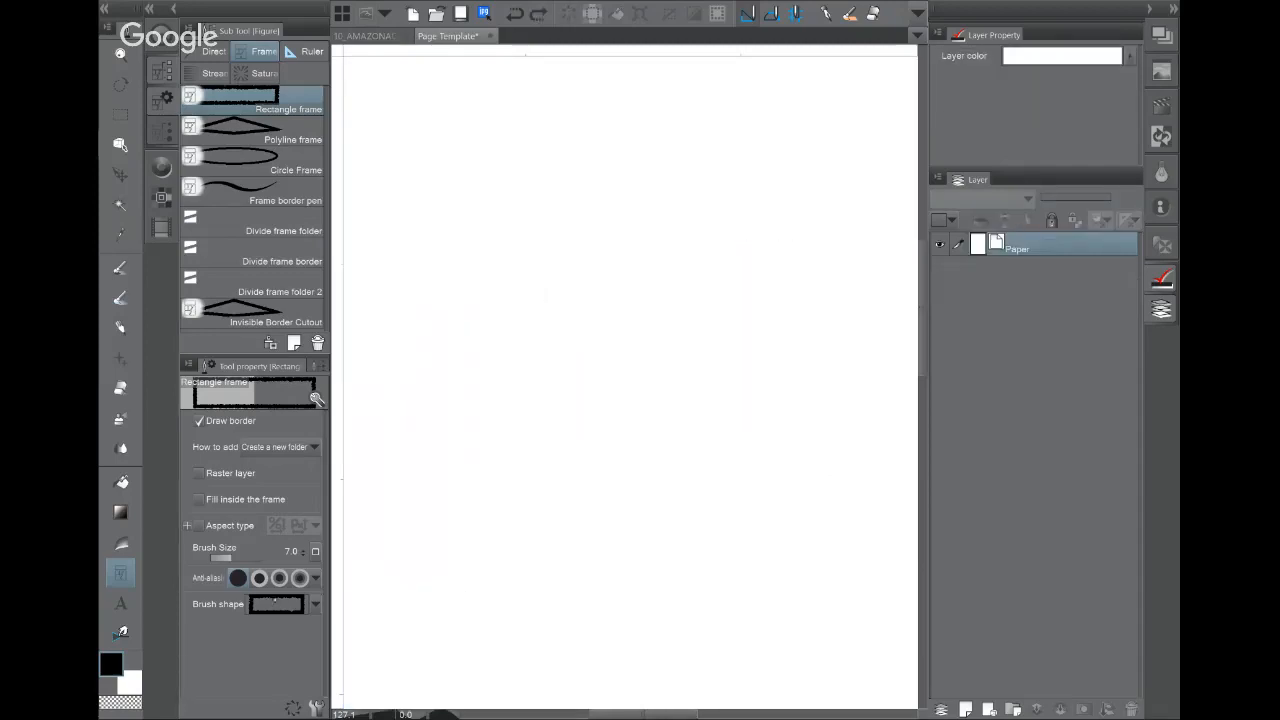
# Step: Try the Dashed line border shape on a test frame, then undo it
pyautogui.click(315, 604)
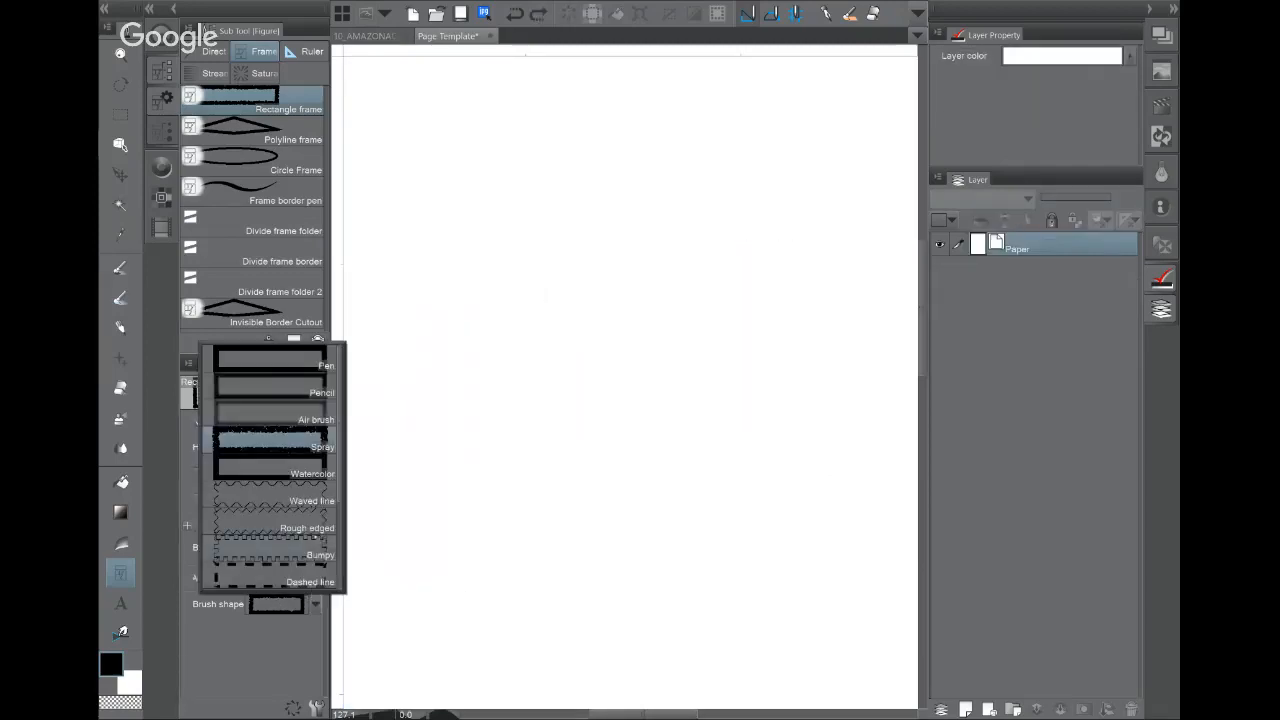
pyautogui.click(306, 546)
pyautogui.moveTo(415, 237); pyautogui.dragTo(818, 478)
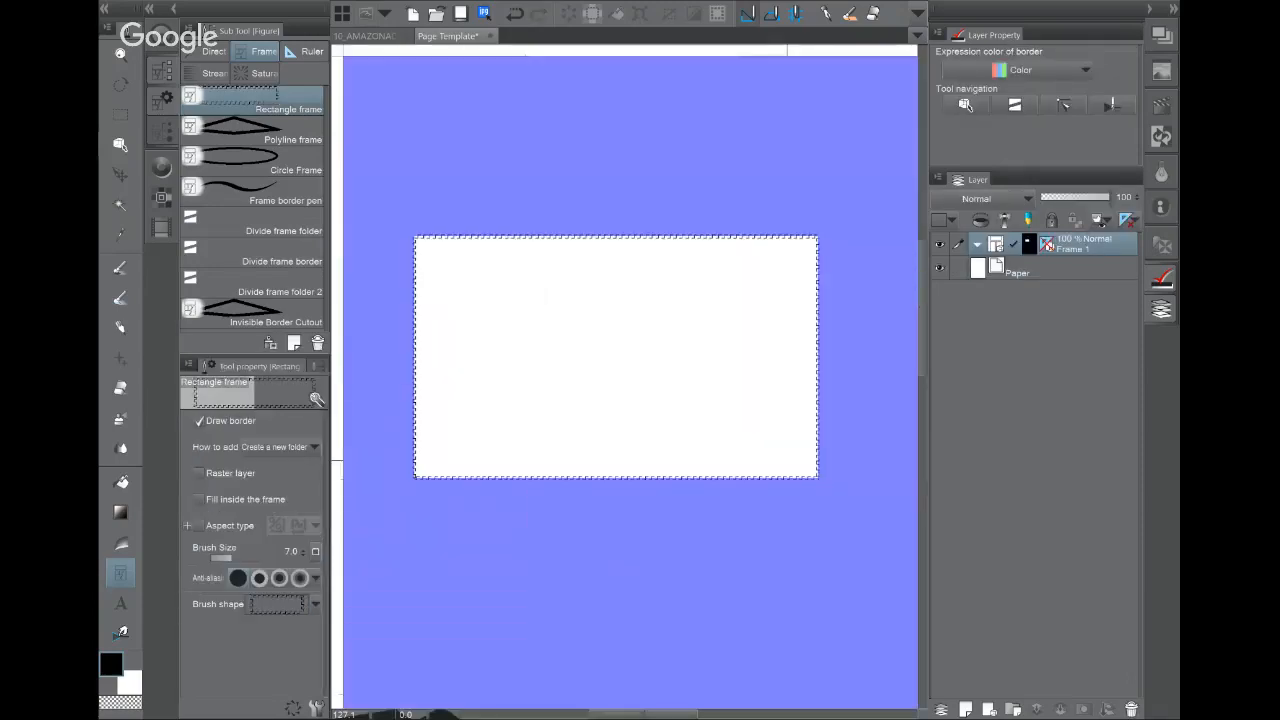
pyautogui.scroll(3, 487, 277)
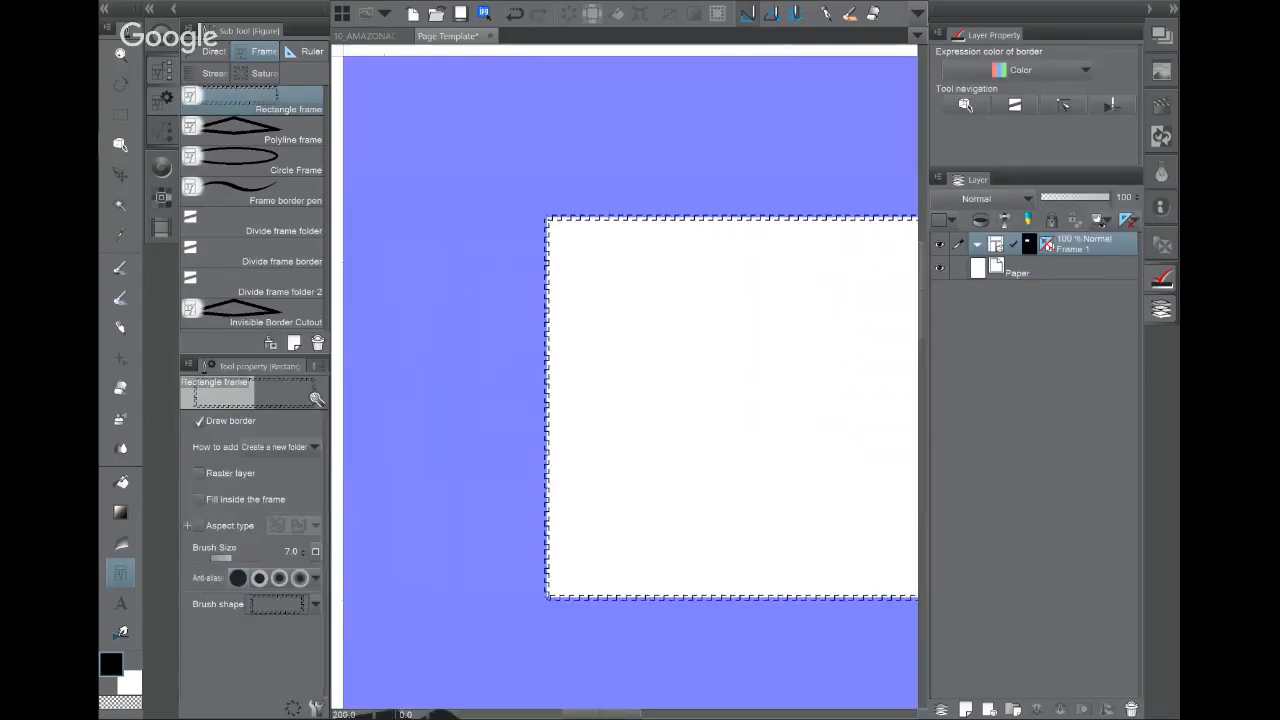
pyautogui.scroll(2, 616, 299)
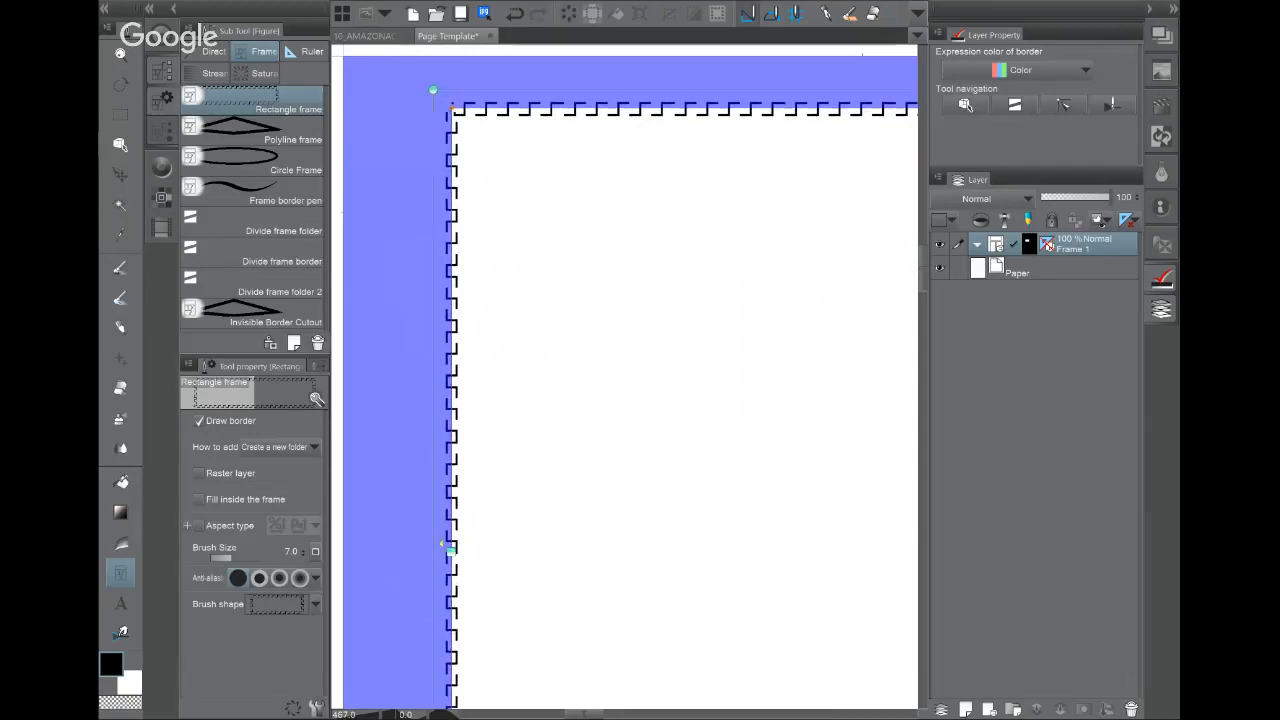
pyautogui.hotkey('ctrl', 'z')
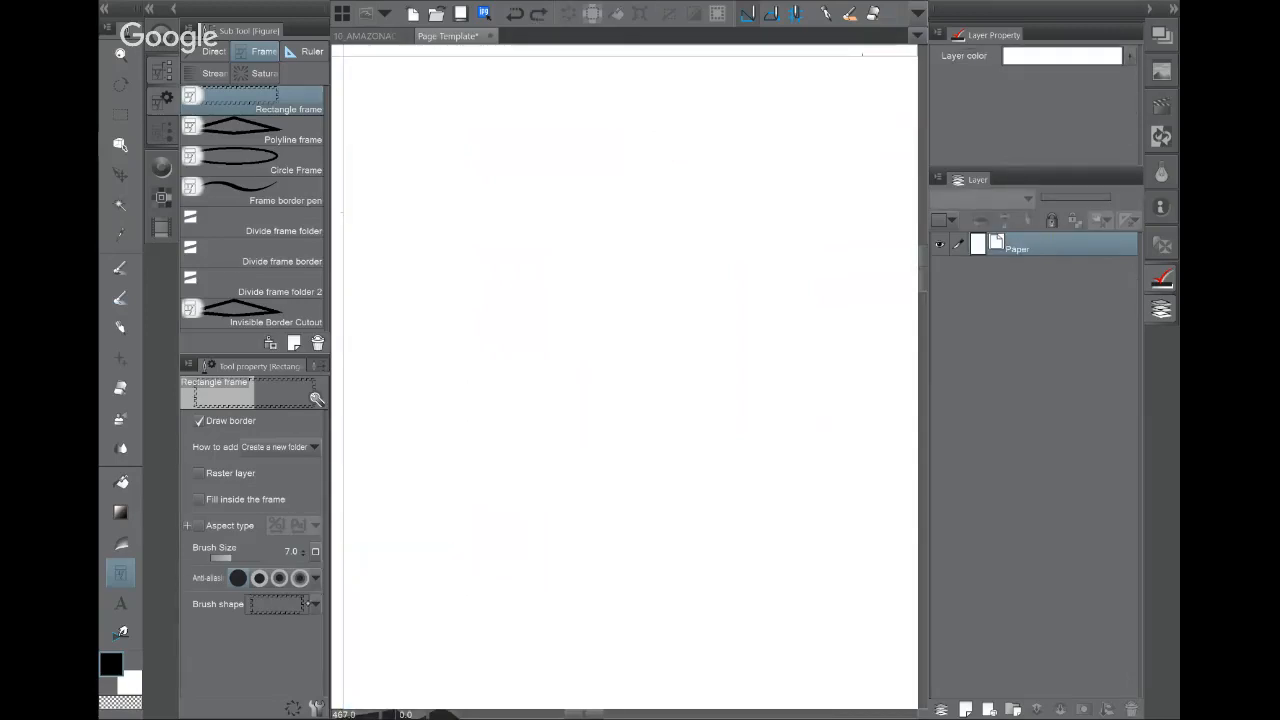
# Step: Switch the border to the Pen brush shape with brush size 7.0
pyautogui.click(310, 603)
pyautogui.click(295, 427)
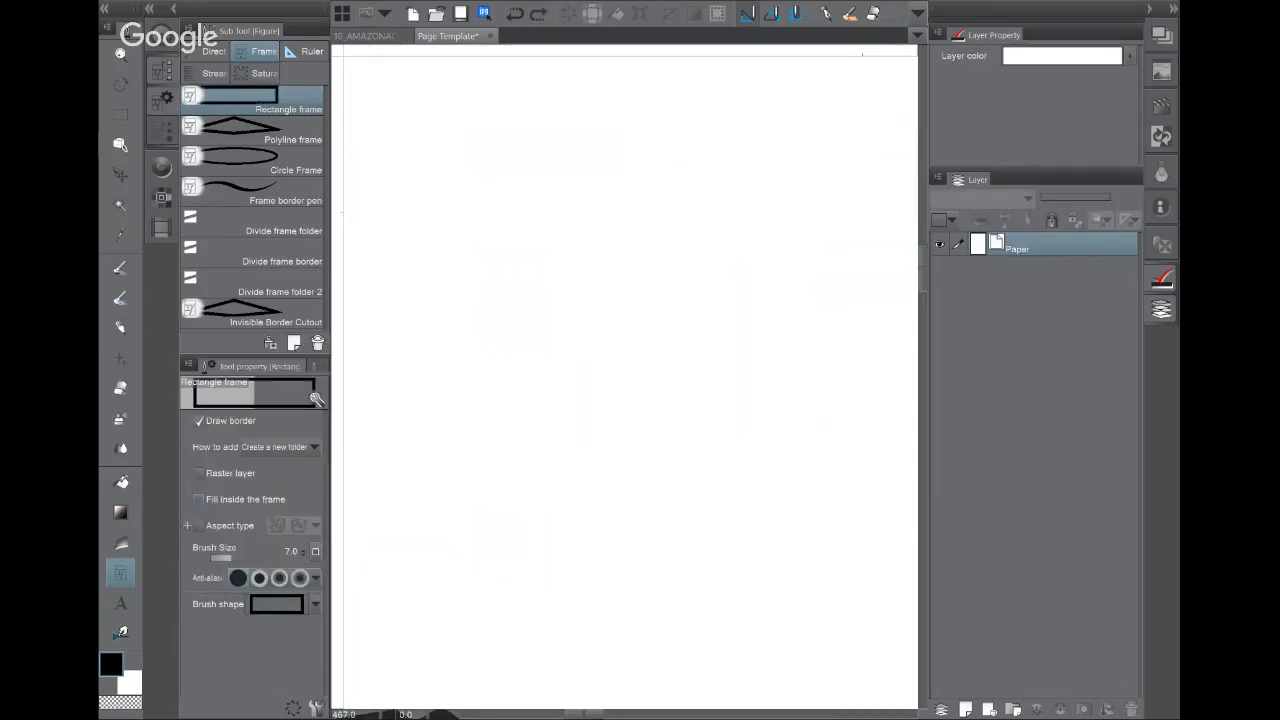
pyautogui.moveTo(232, 557)
pyautogui.mouseDown()
pyautogui.moveTo(244, 557)
pyautogui.moveTo(221, 557)
pyautogui.mouseUp()
pyautogui.click(303, 548)
pyautogui.click(303, 548)
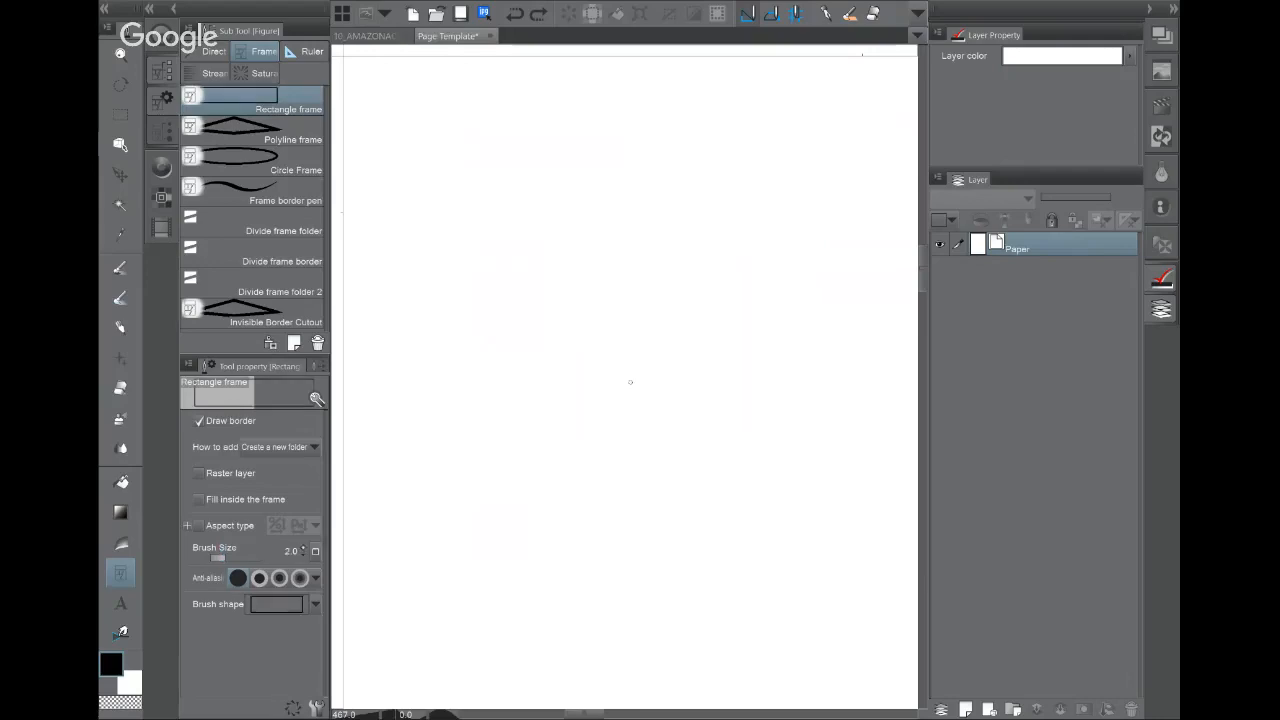
pyautogui.click(303, 548)
pyautogui.click(303, 548)
pyautogui.click(303, 548)
pyautogui.click(303, 548)
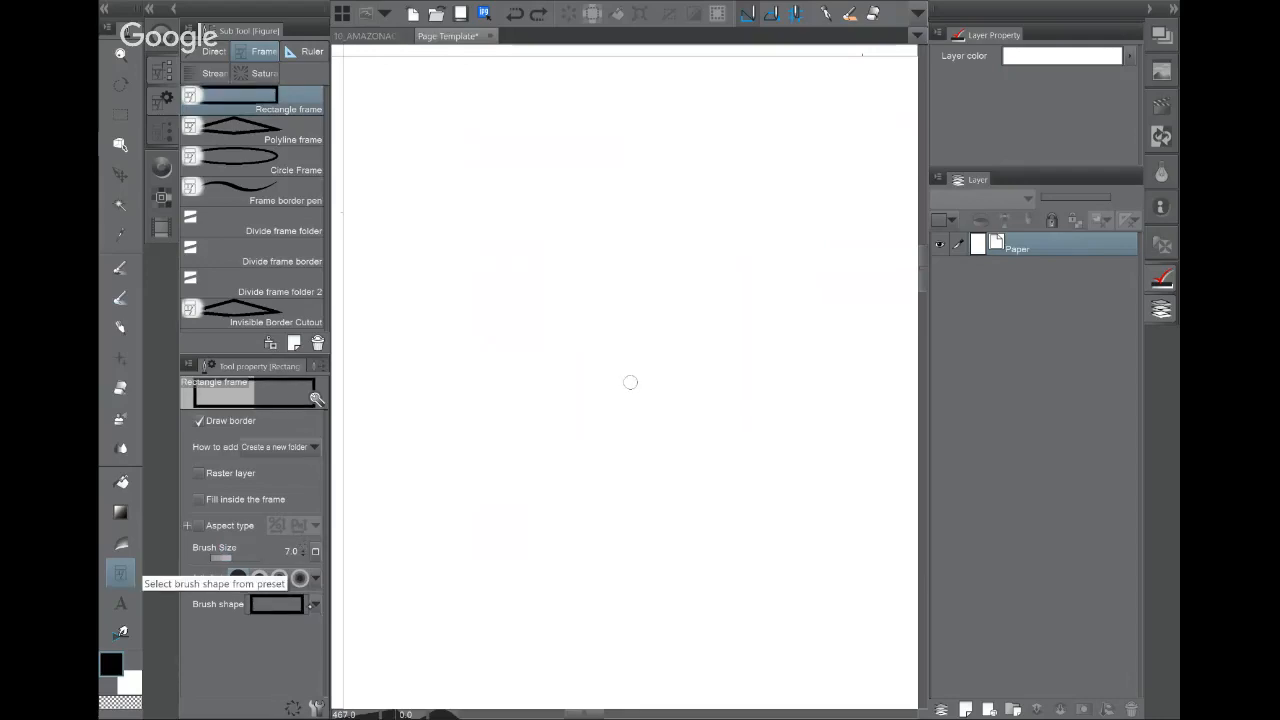
pyautogui.click(316, 604)
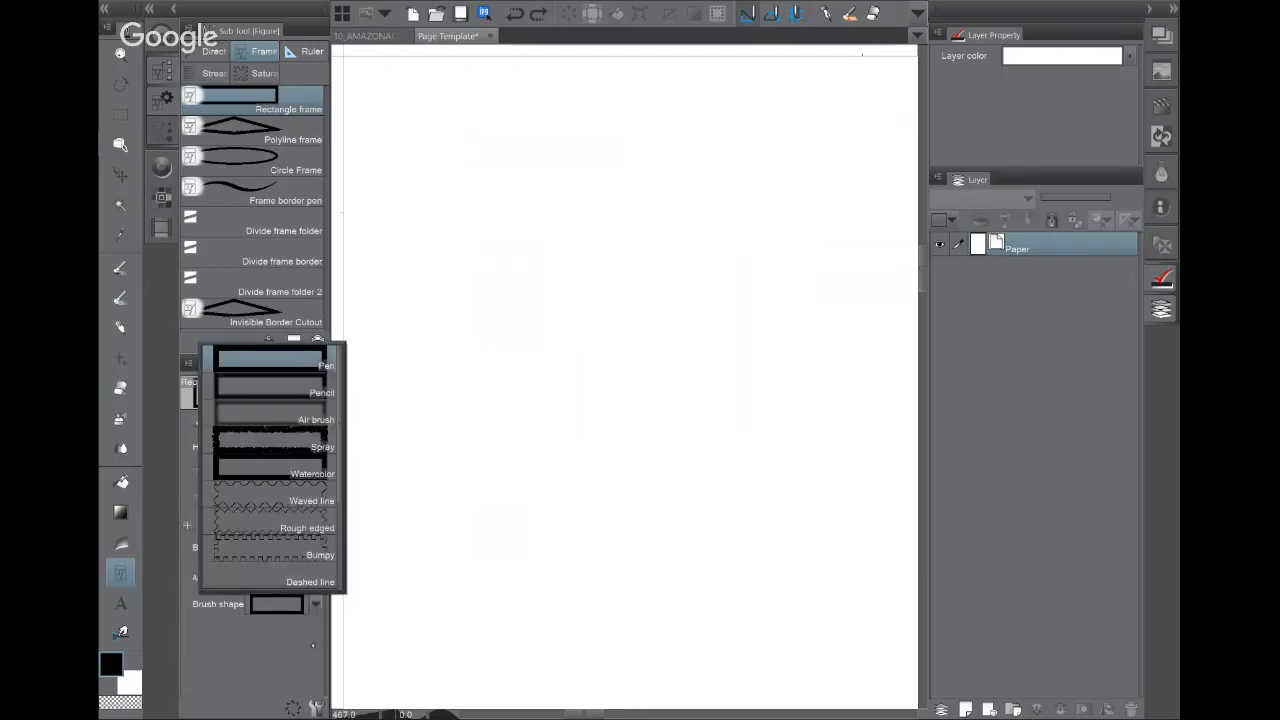
pyautogui.click(277, 655)
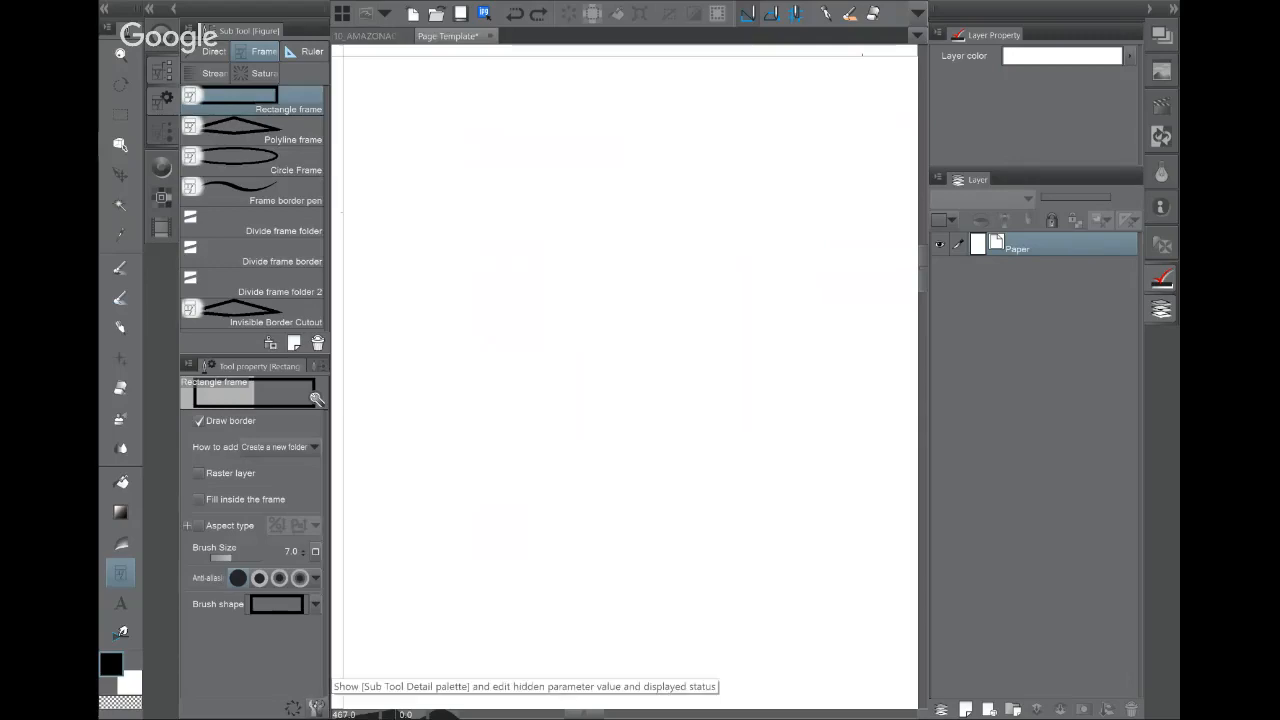
# Step: In Sub Tool Detail, give the border a material brush tip with direction 132.4 and thickness 149
pyautogui.click(316, 707)
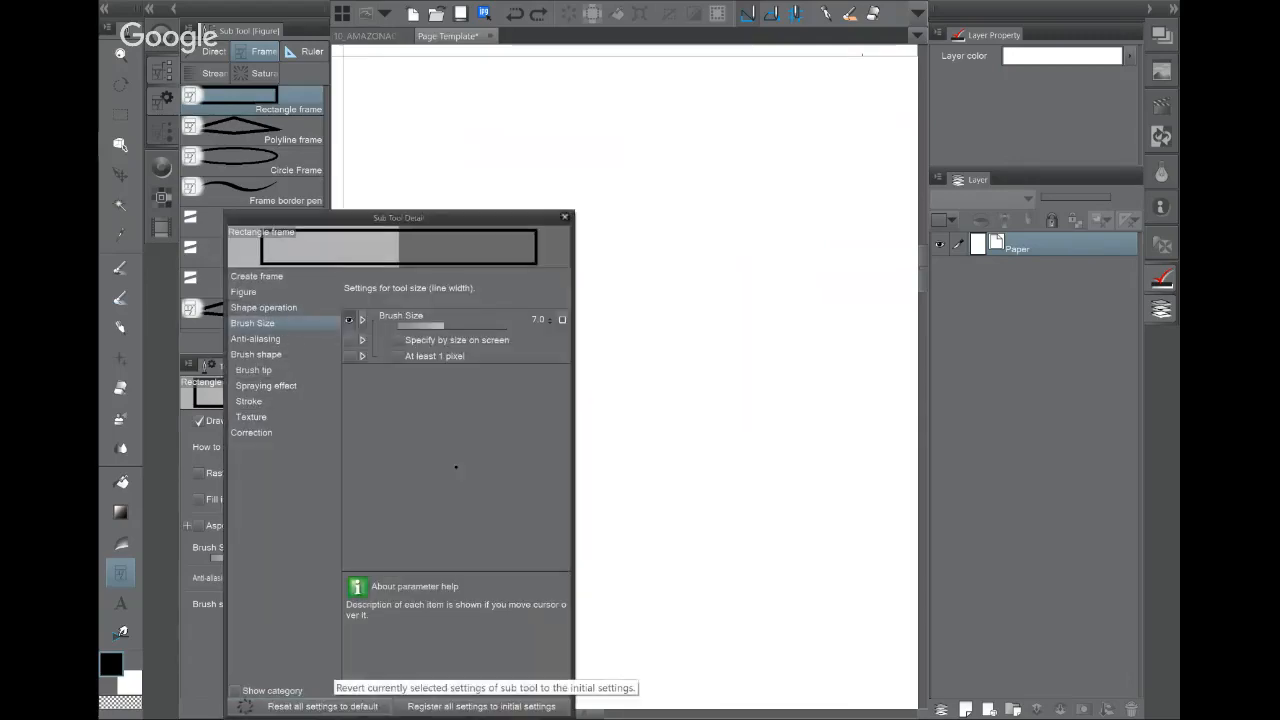
pyautogui.moveTo(398, 217); pyautogui.dragTo(551, 166)
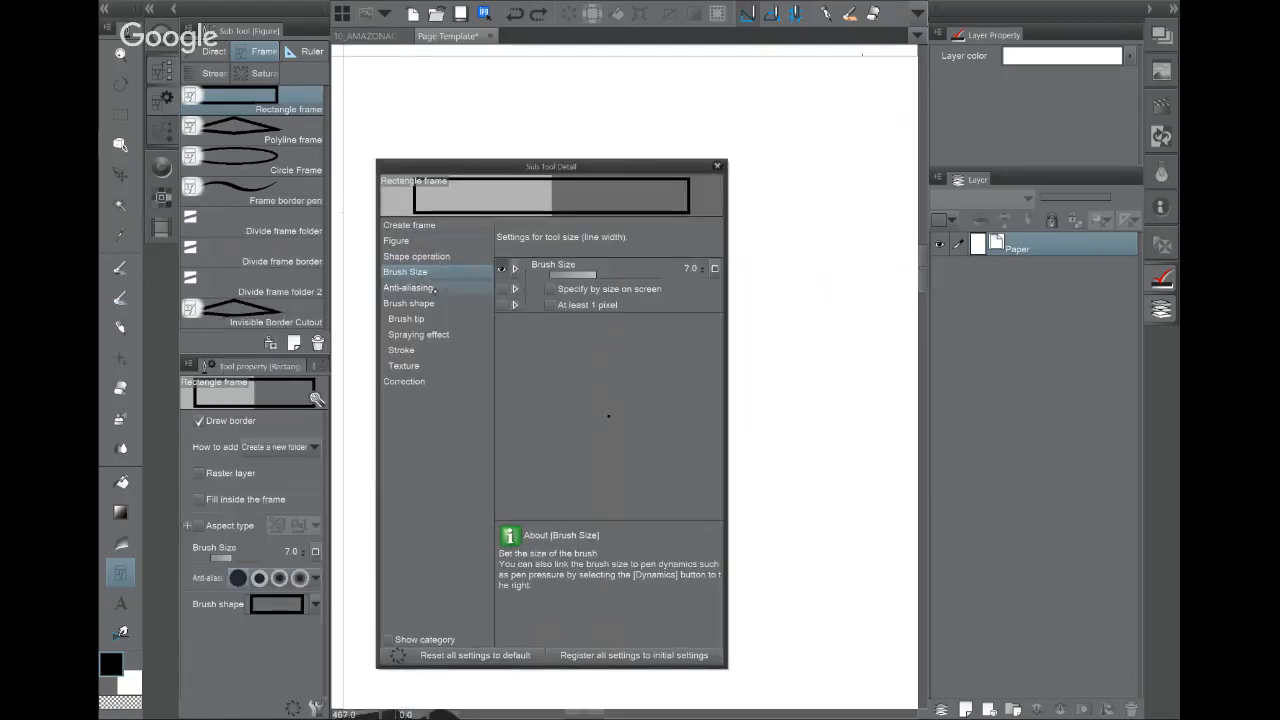
pyautogui.click(410, 303)
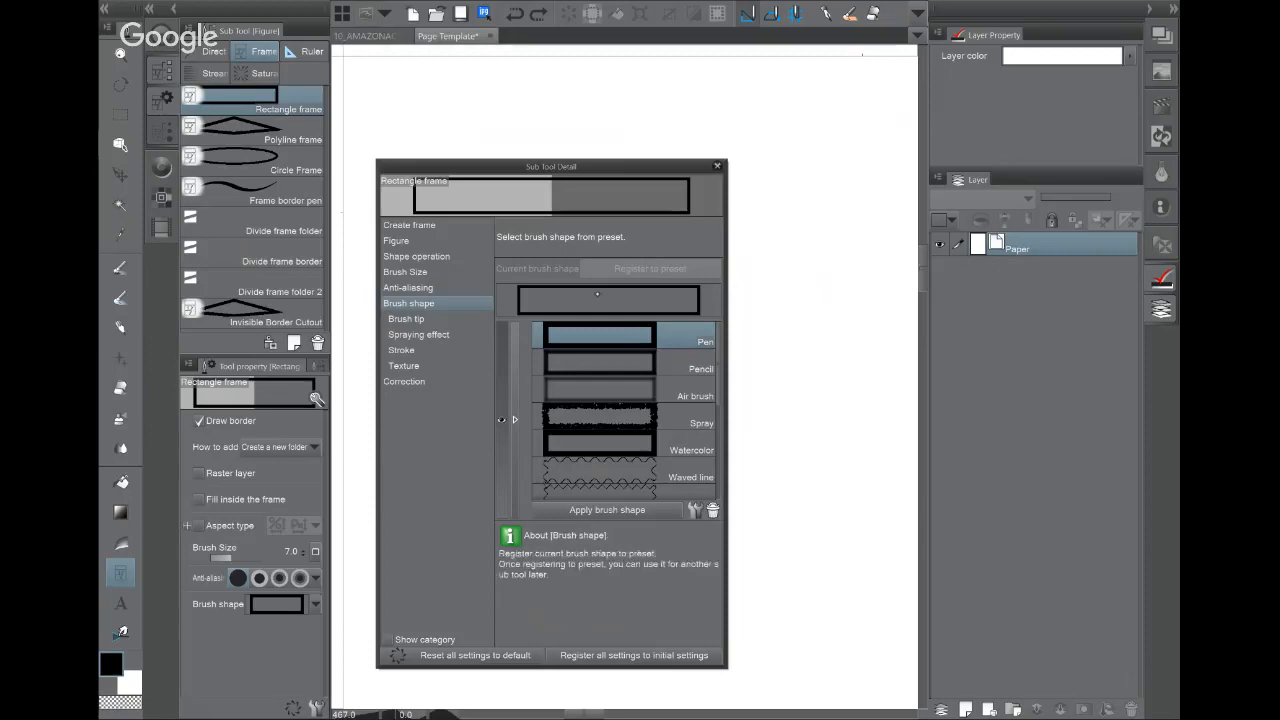
pyautogui.click(406, 318)
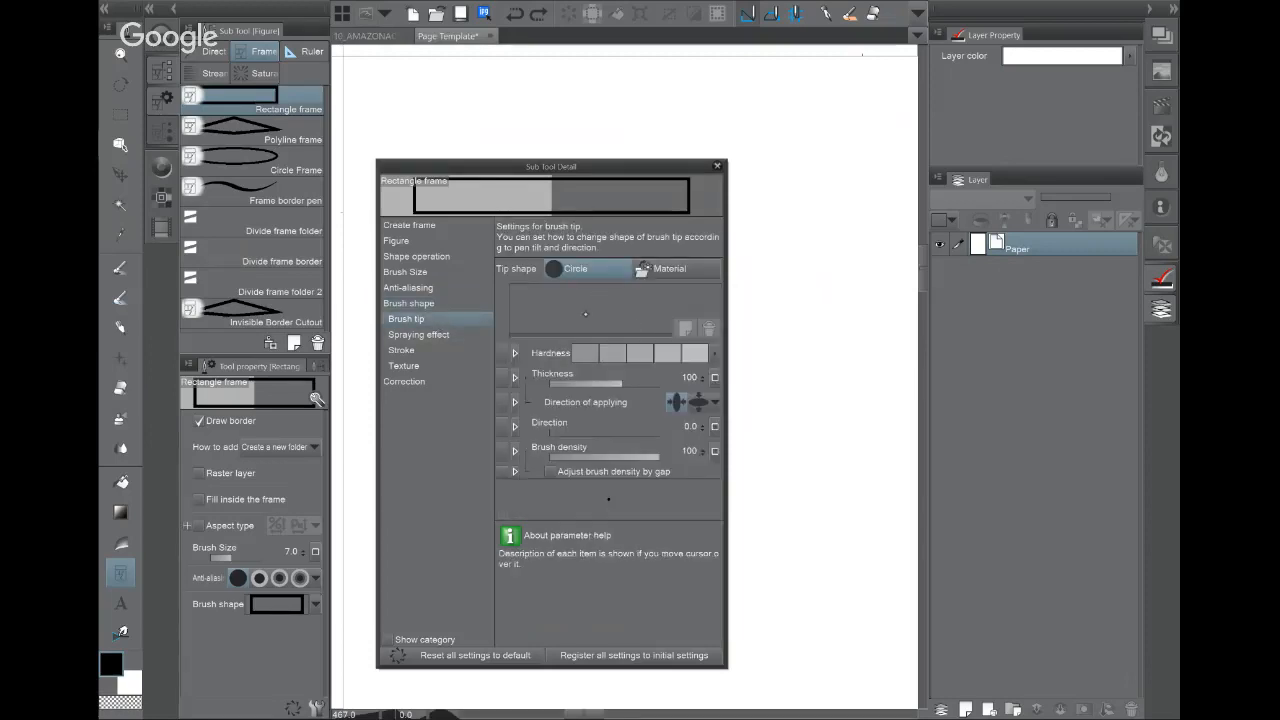
pyautogui.click(665, 268)
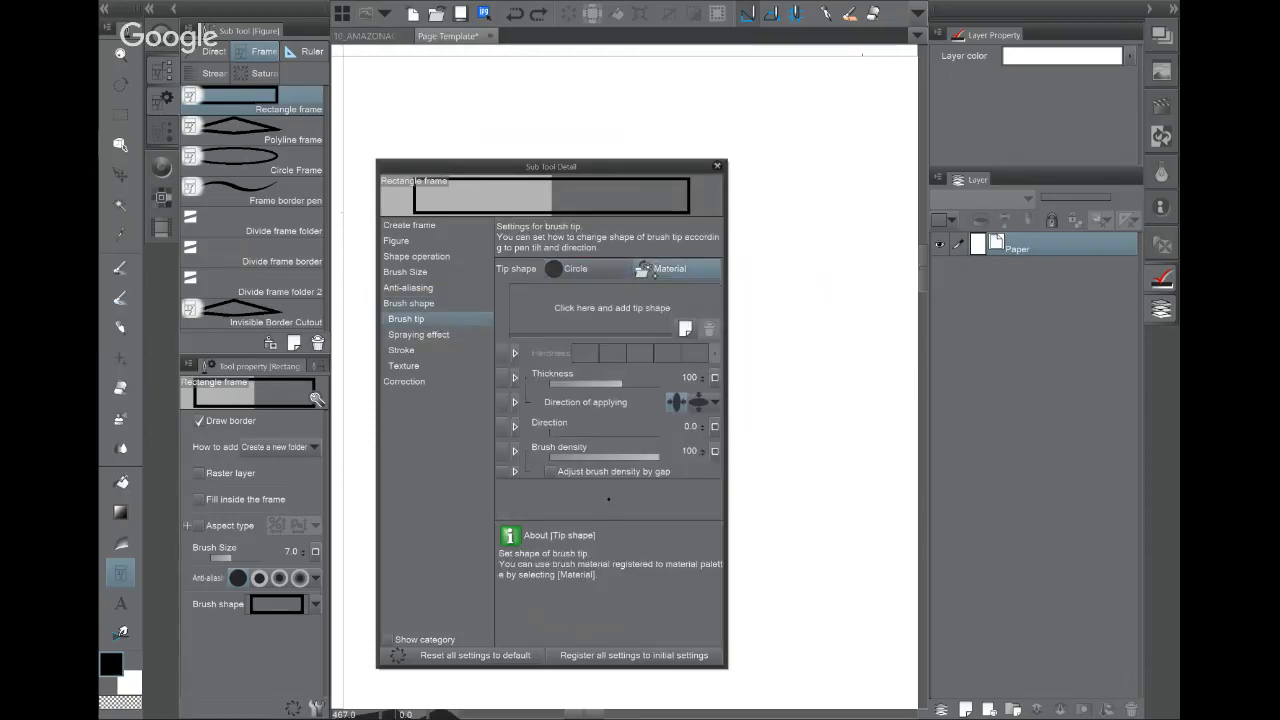
pyautogui.click(685, 328)
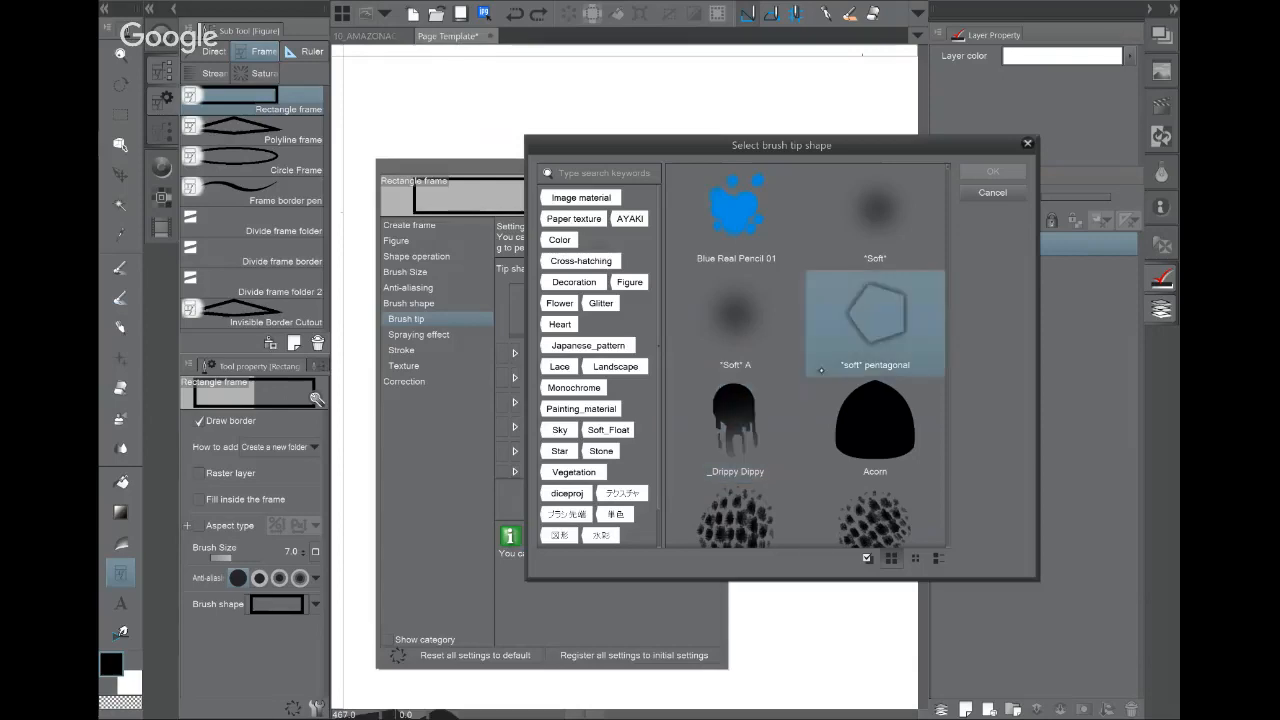
pyautogui.click(798, 458)
pyautogui.click(992, 171)
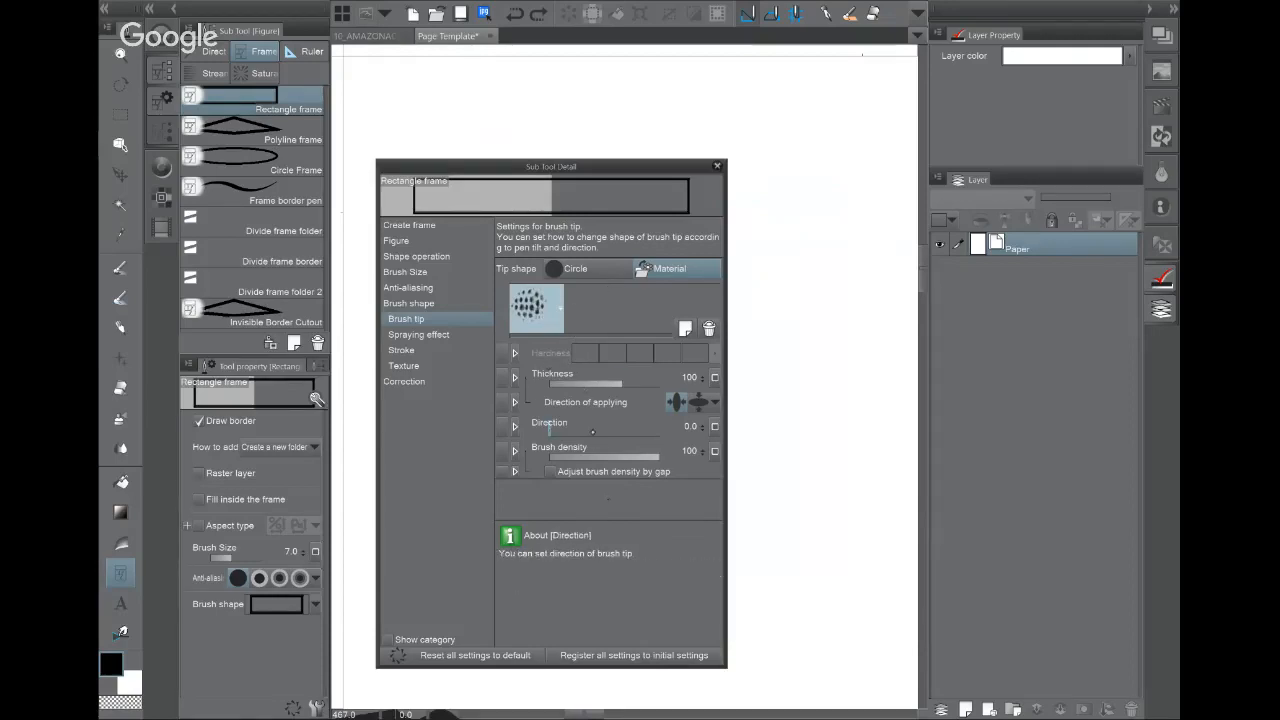
pyautogui.moveTo(565, 432)
pyautogui.mouseDown()
pyautogui.moveTo(600, 431)
pyautogui.moveTo(588, 432)
pyautogui.mouseUp()
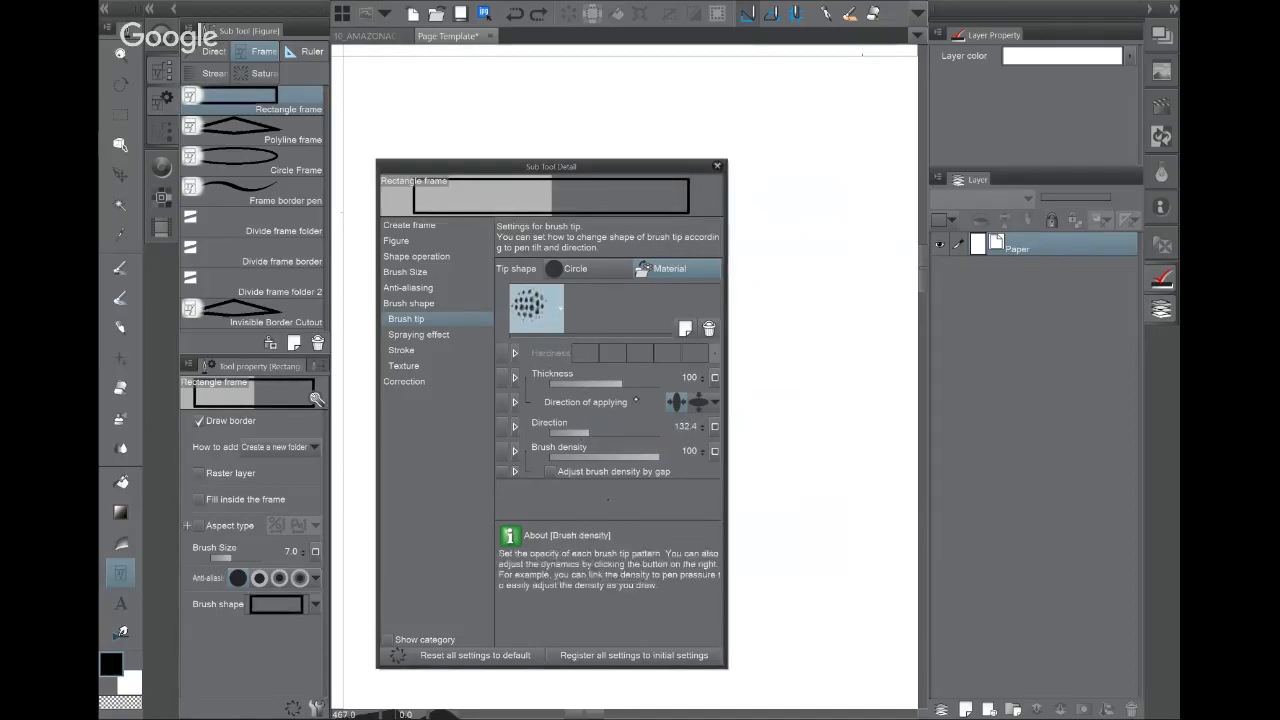
pyautogui.moveTo(612, 384)
pyautogui.mouseDown()
pyautogui.moveTo(642, 384)
pyautogui.moveTo(623, 384)
pyautogui.mouseUp()
pyautogui.click(716, 166)
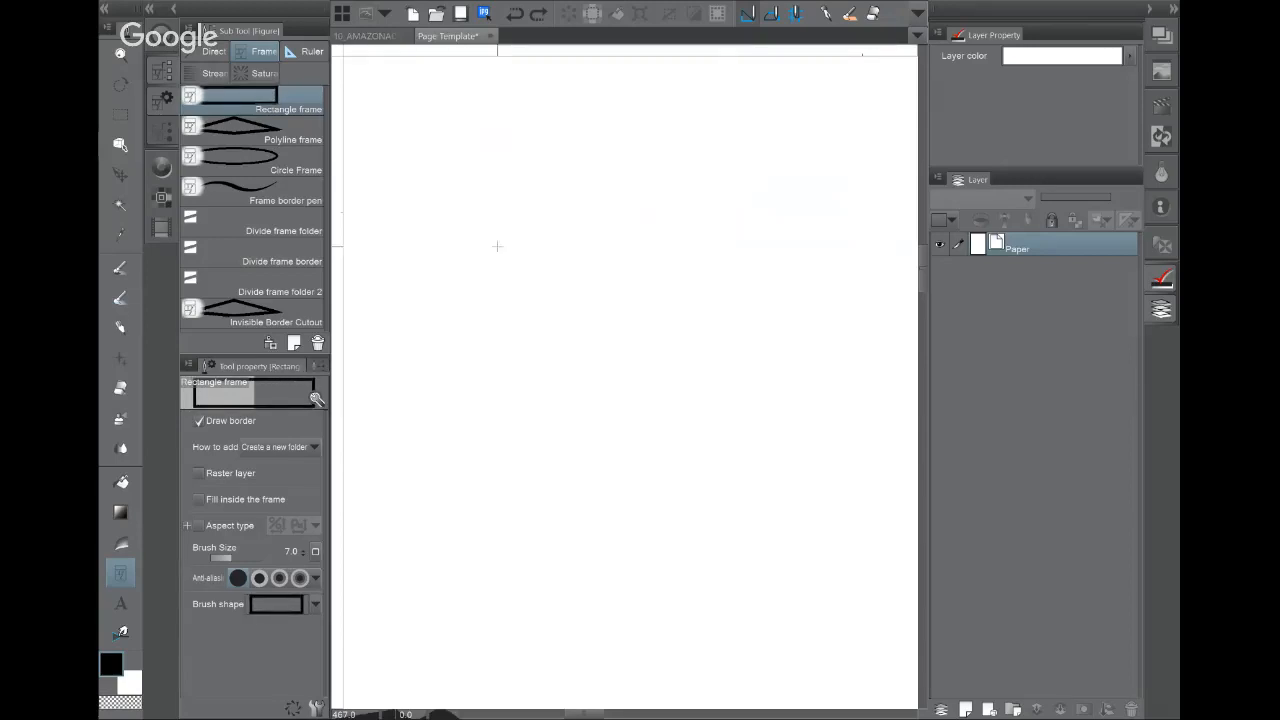
# Step: Draw a test rectangle frame, inspect its dotted border up close, then undo it
pyautogui.moveTo(496, 246); pyautogui.dragTo(878, 536)
pyautogui.scroll(4, 578, 352)
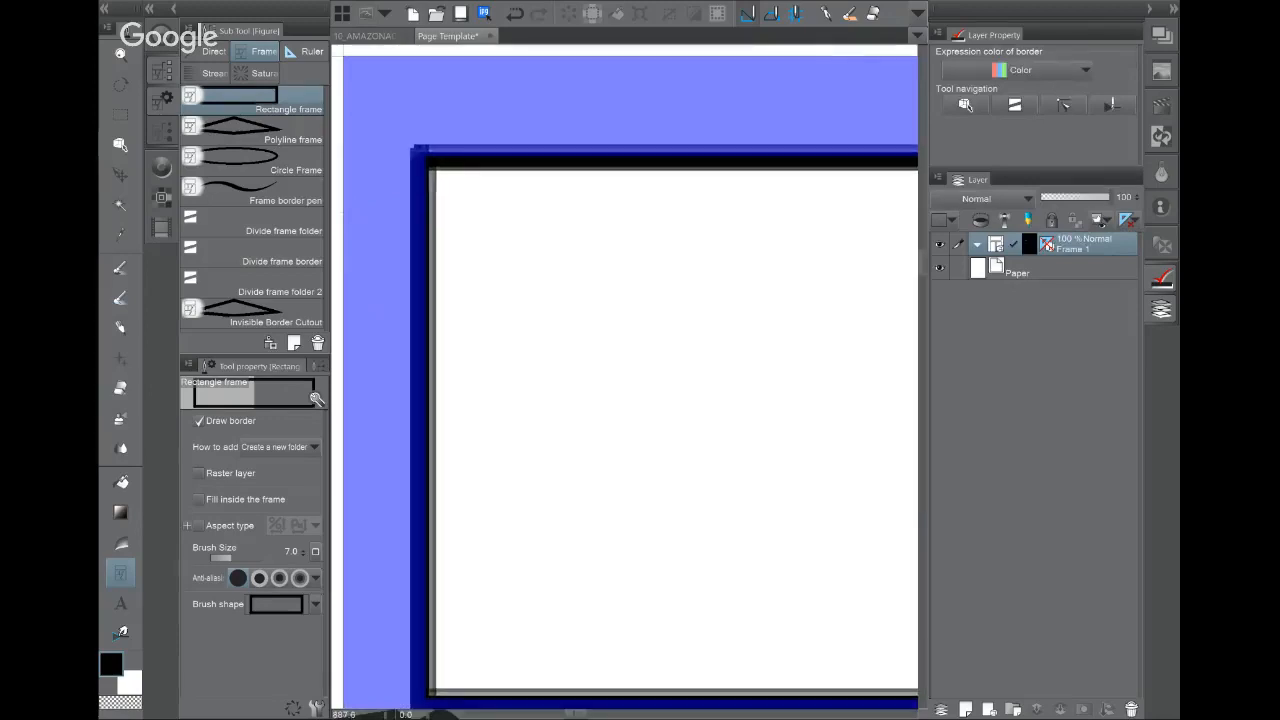
pyautogui.moveTo(619, 325); pyautogui.dragTo(757, 357)
pyautogui.moveTo(739, 537); pyautogui.dragTo(688, 355)
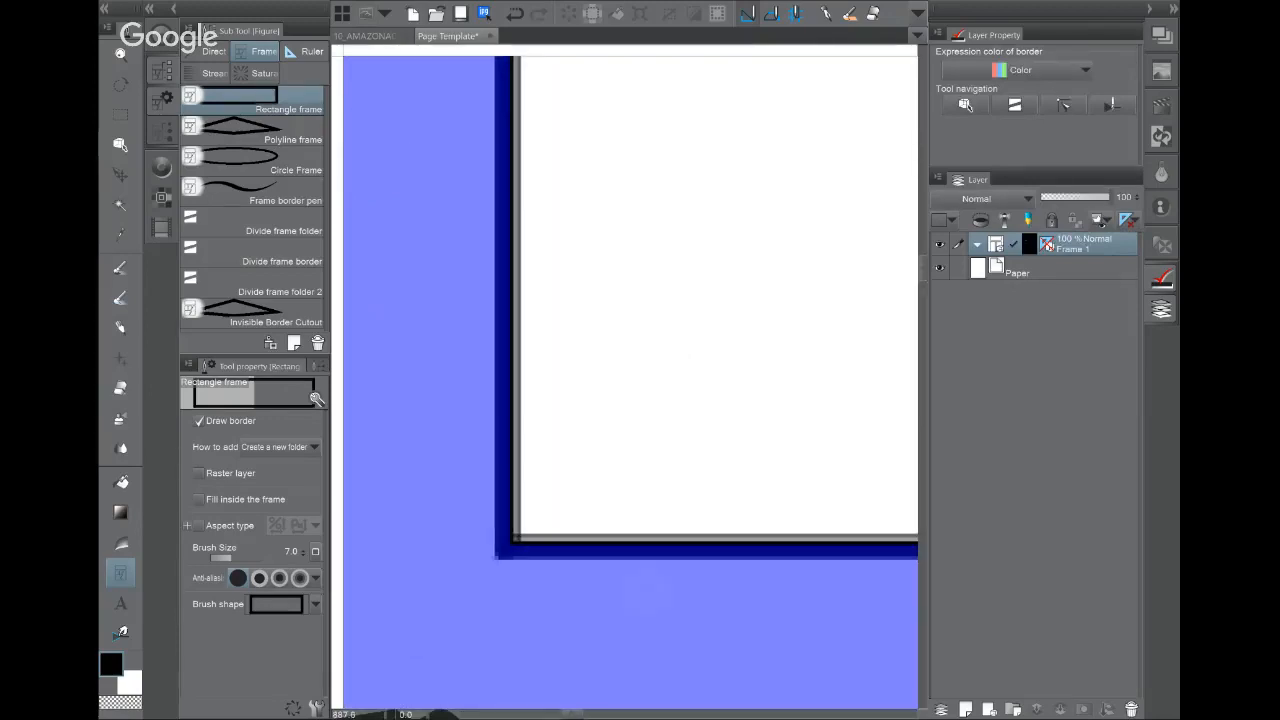
pyautogui.scroll(-3, 778, 388)
pyautogui.moveTo(778, 388); pyautogui.dragTo(611, 468)
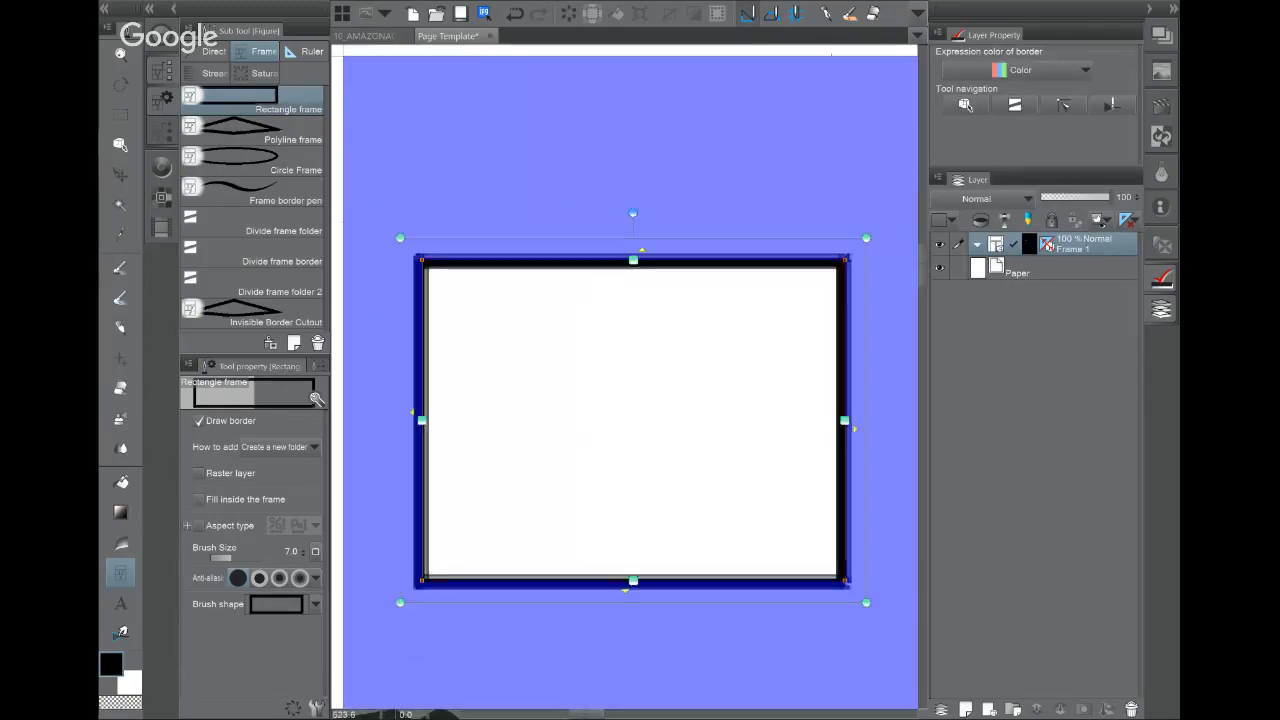
pyautogui.hotkey('ctrl', 'z')
# Step: In Sub Tool Detail, delete the material brush tip and set the tip shape to Circle
pyautogui.click(315, 604)
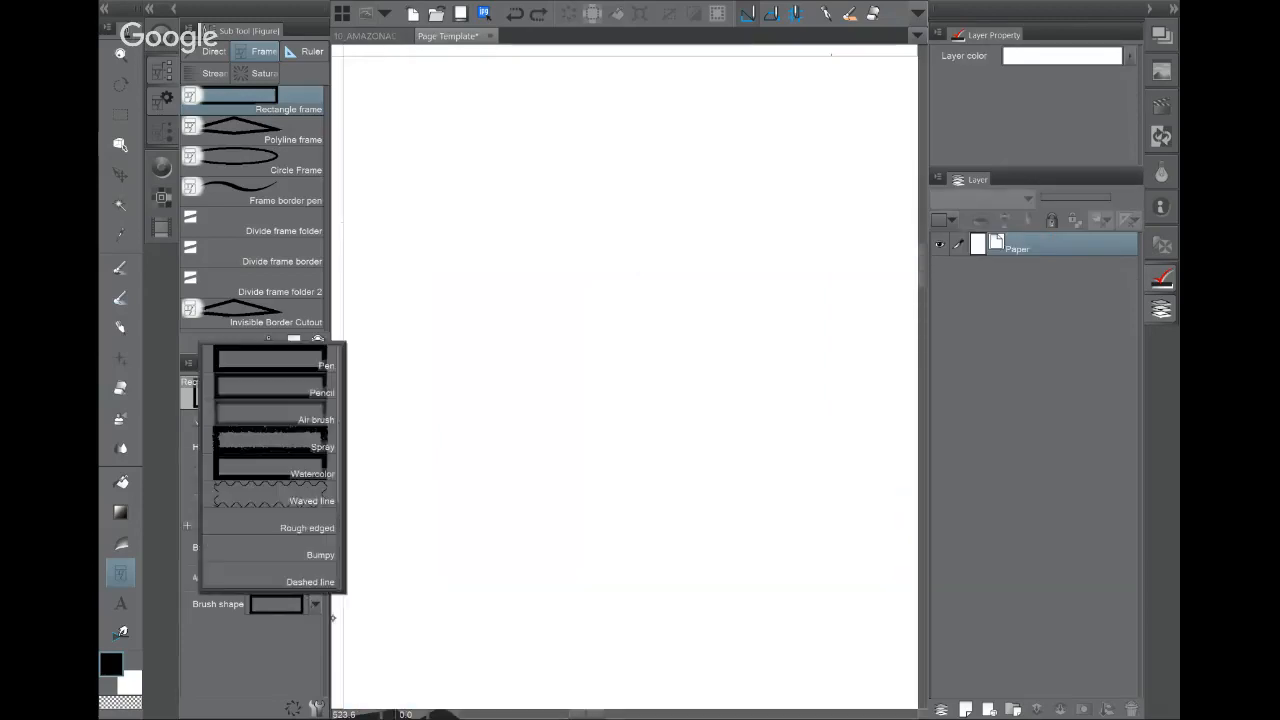
pyautogui.click(304, 677)
pyautogui.click(315, 604)
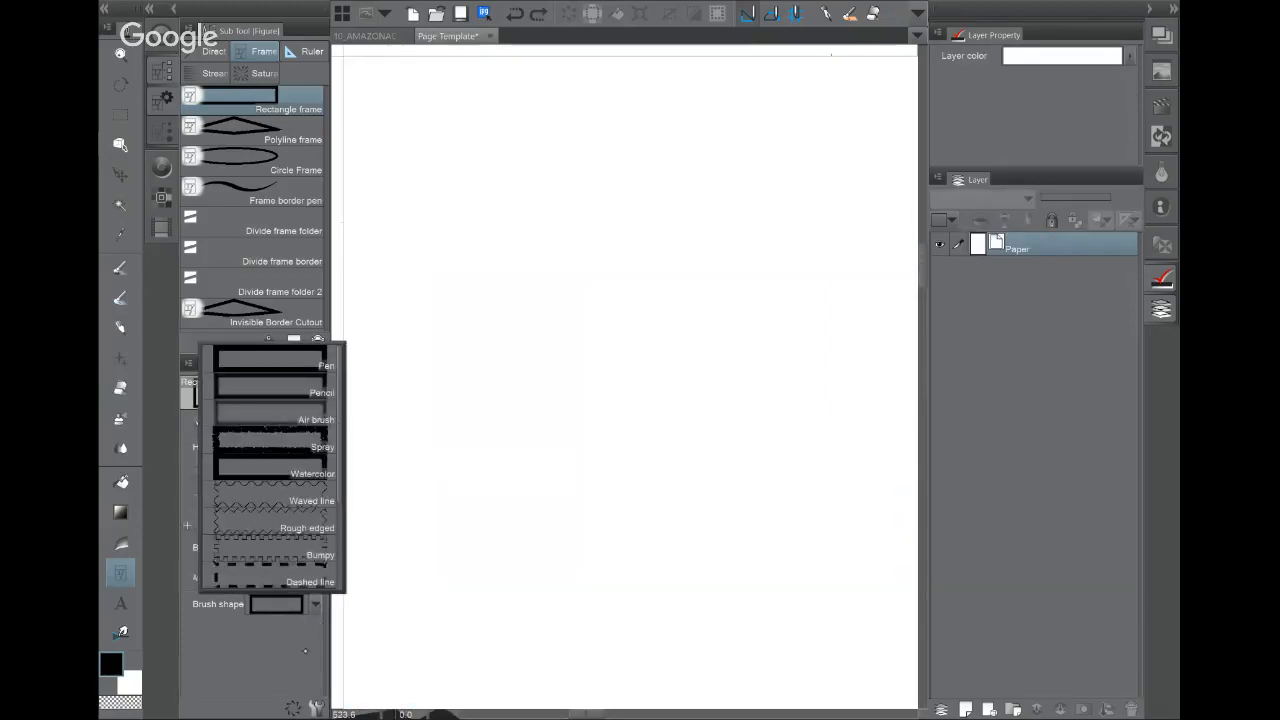
pyautogui.click(316, 708)
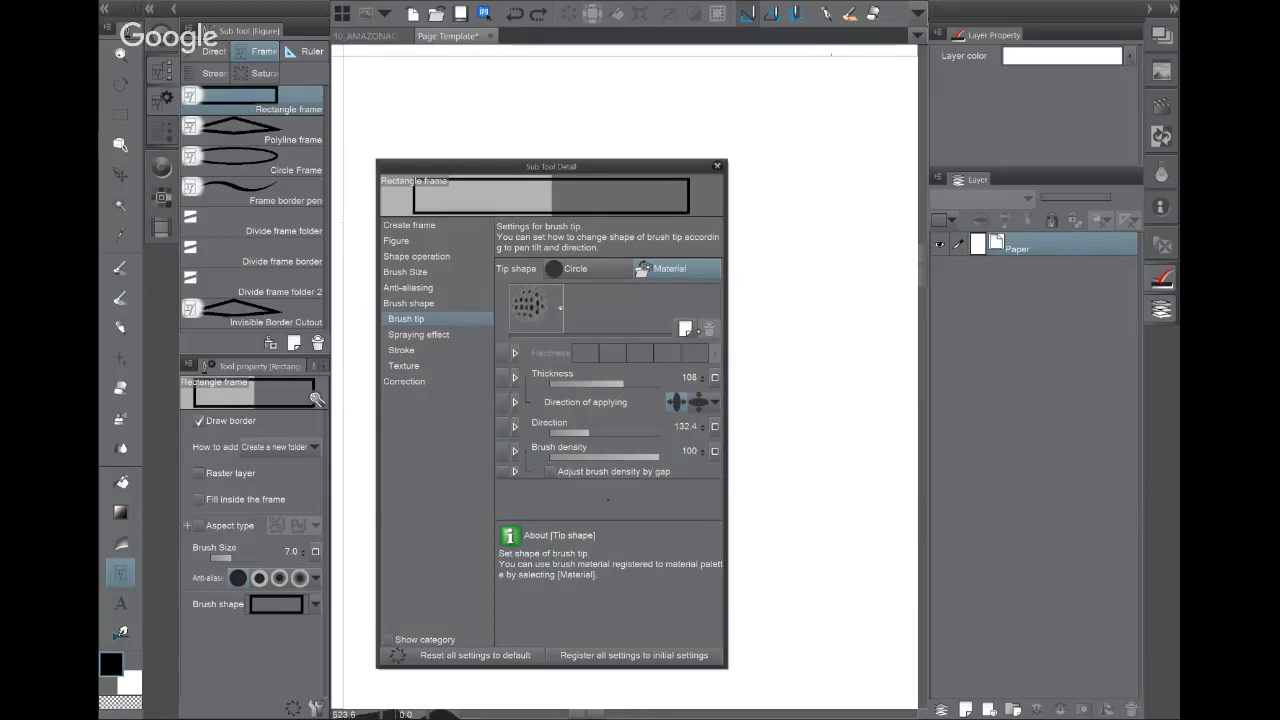
pyautogui.click(536, 308)
pyautogui.click(709, 328)
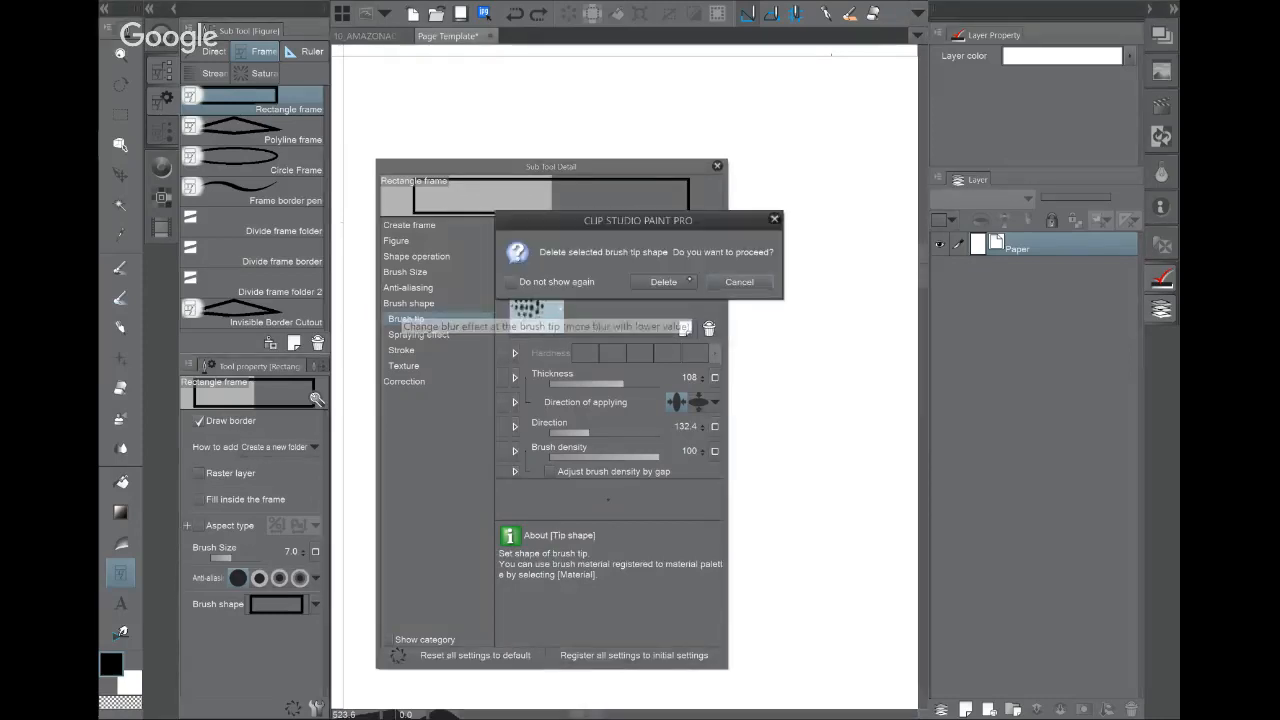
pyautogui.click(663, 283)
pyautogui.click(588, 269)
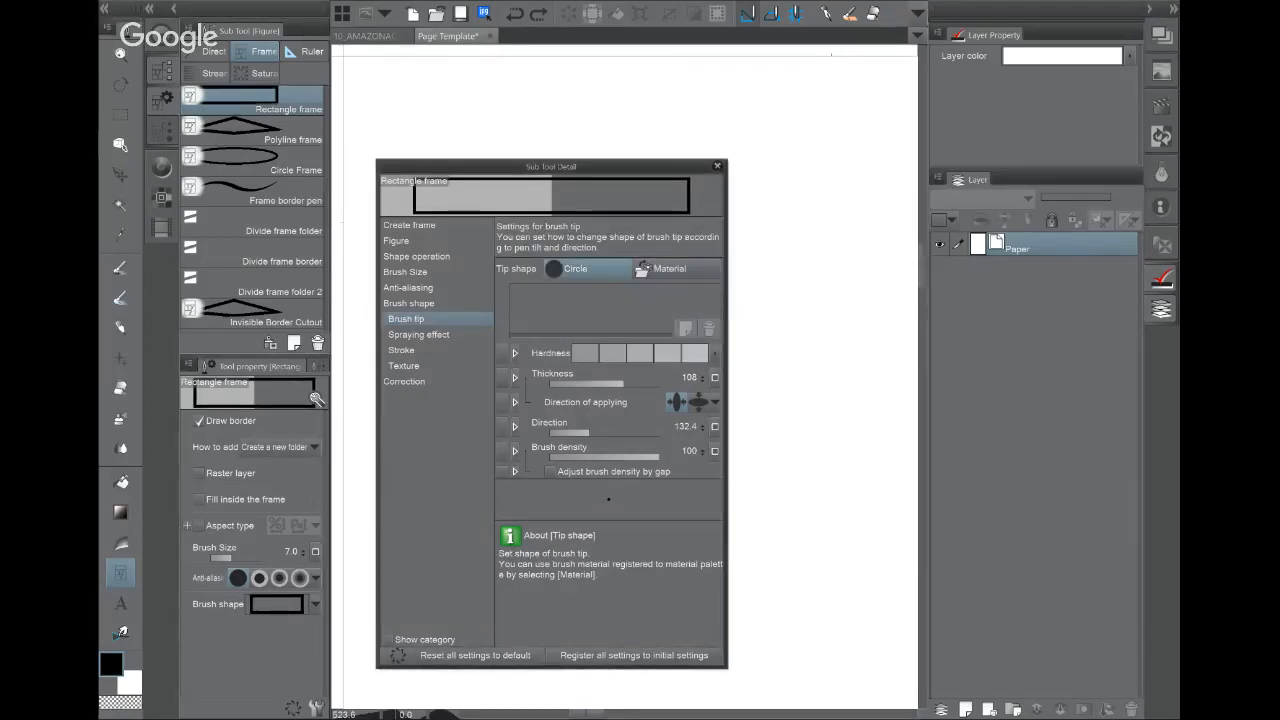
pyautogui.click(717, 165)
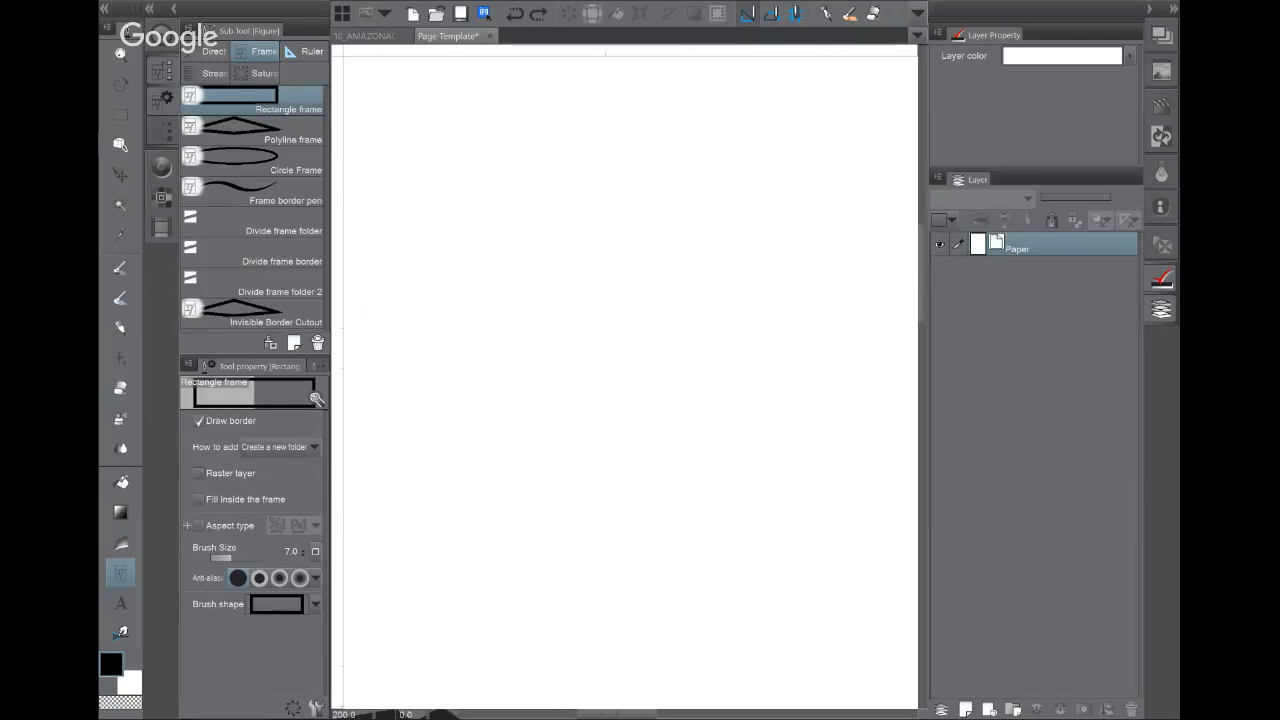
# Step: Zoom out and recentre the template page, then bring up the 10_AMAZONACADEMY comic page
pyautogui.scroll(-3, 625, 380)
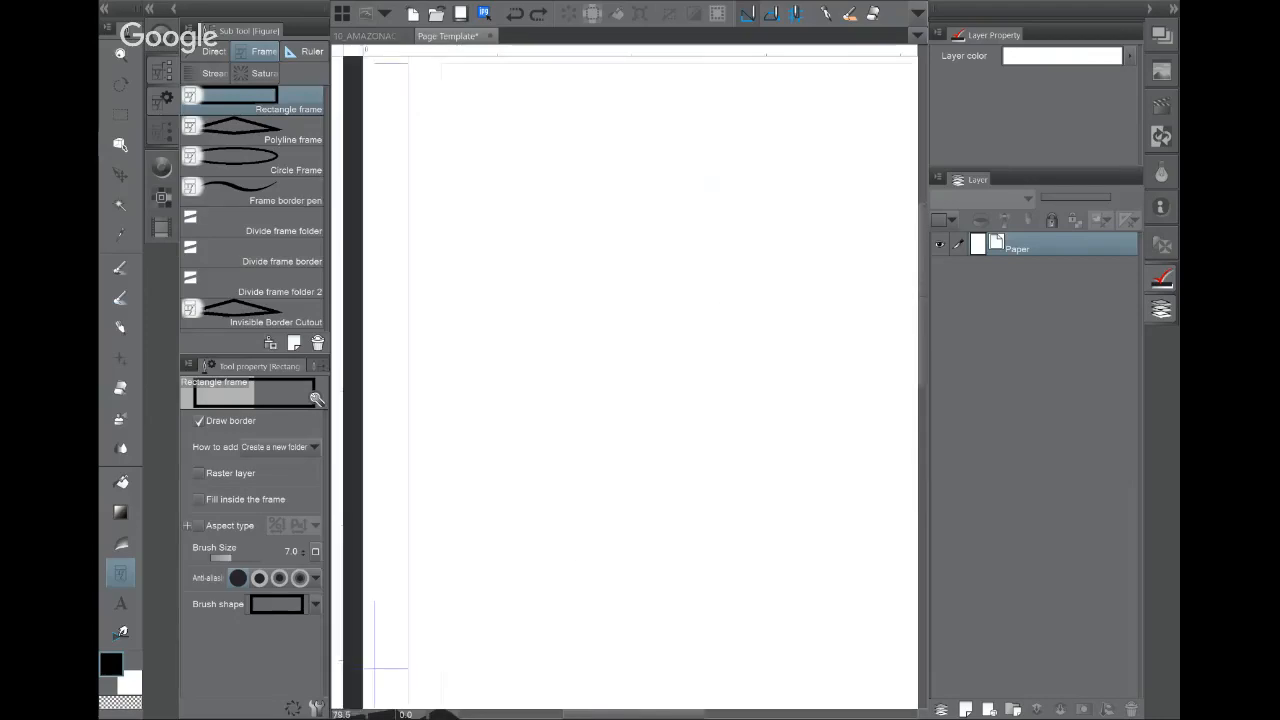
pyautogui.scroll(-4, 625, 380)
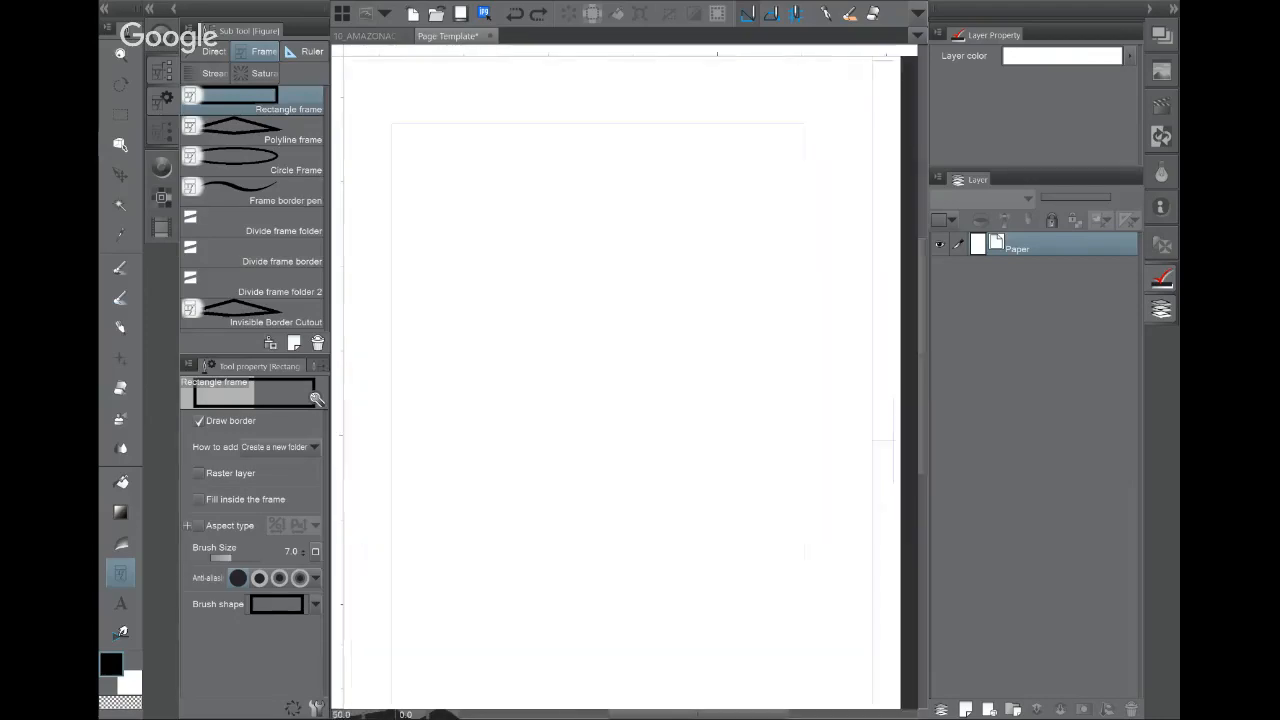
pyautogui.moveTo(777, 263); pyautogui.dragTo(746, 309)
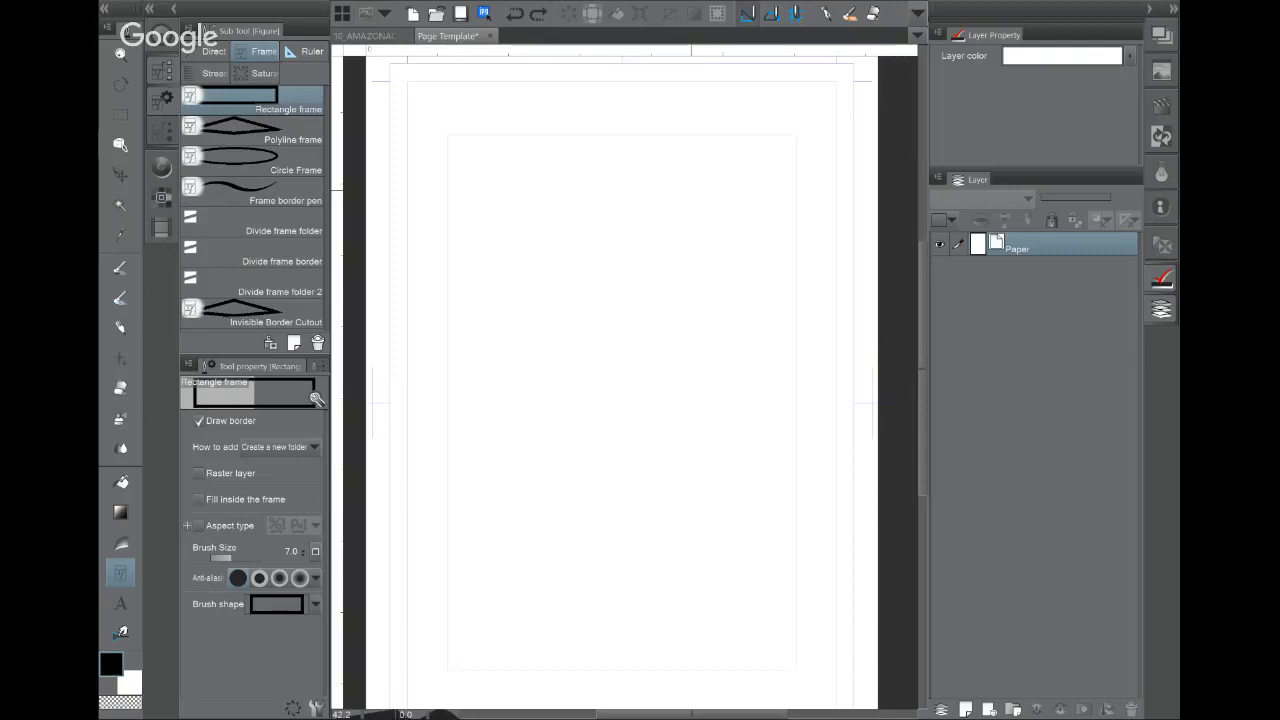
pyautogui.moveTo(691, 190); pyautogui.dragTo(687, 173)
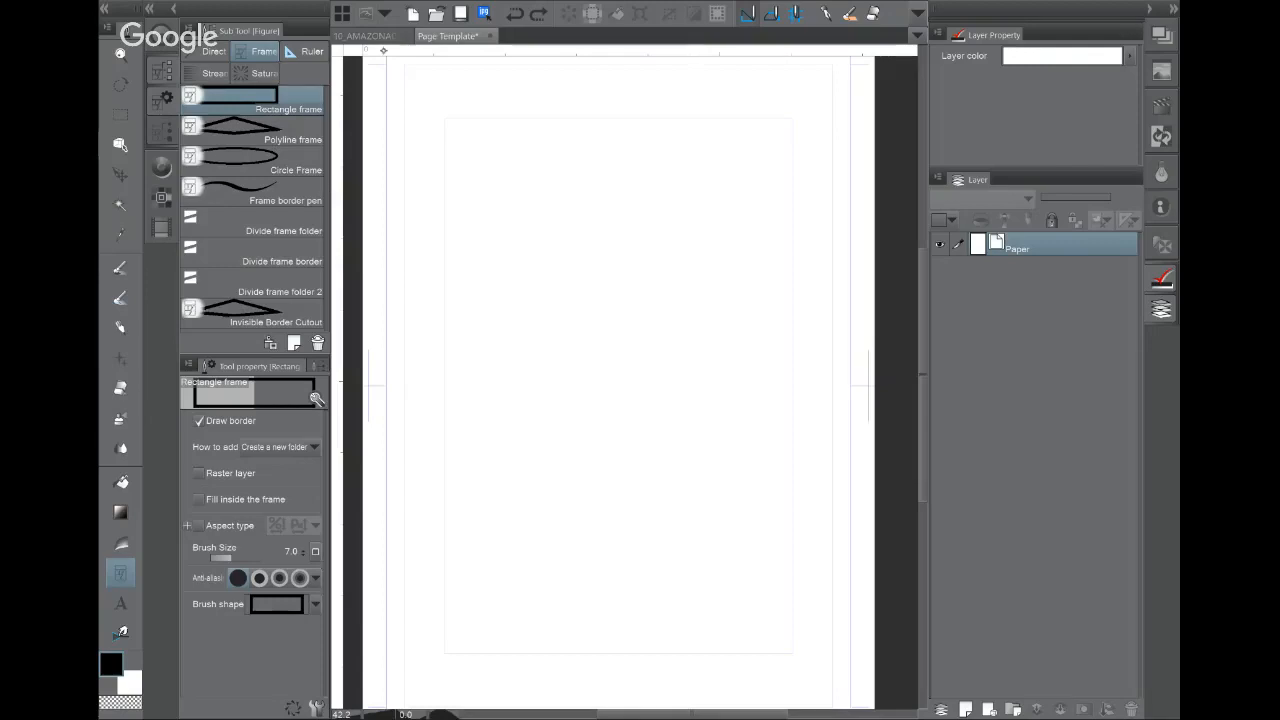
pyautogui.click(368, 36)
# Step: Zoom into the comic's middle panels and select a panel's frame border with the Object tool
pyautogui.scroll(3, 579, 457)
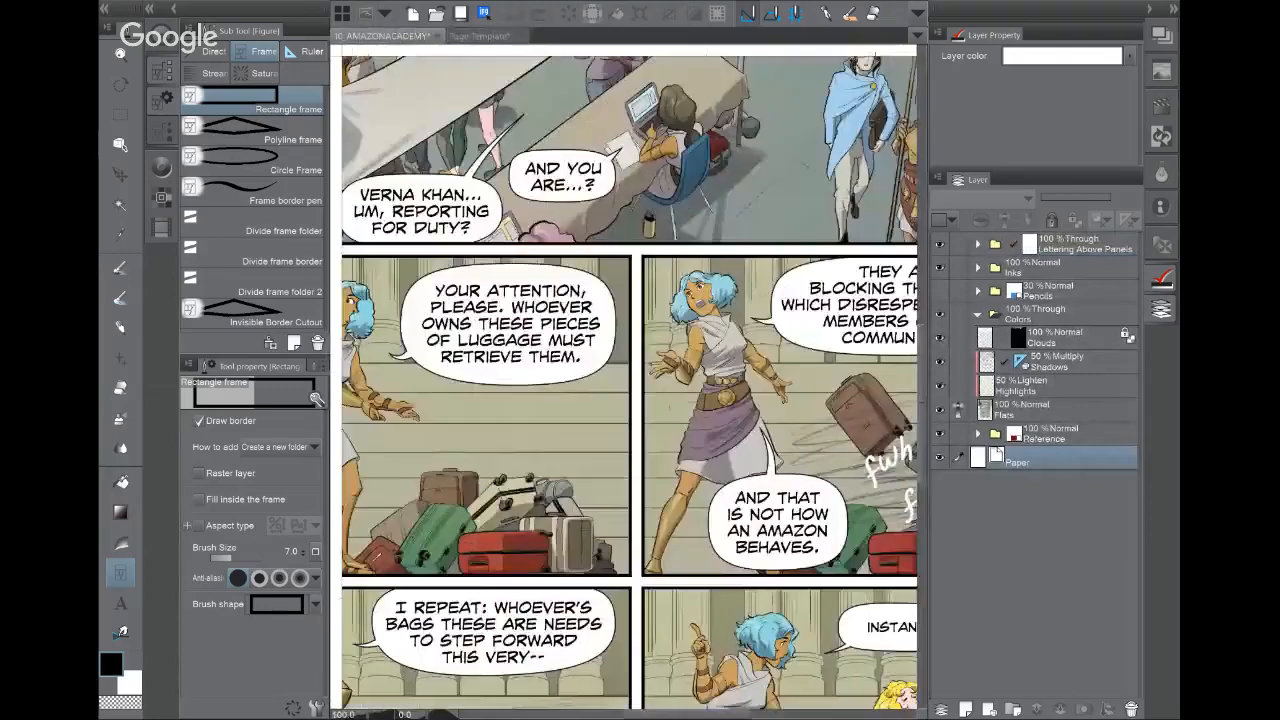
pyautogui.moveTo(579, 457); pyautogui.dragTo(770, 305)
pyautogui.click(120, 145)
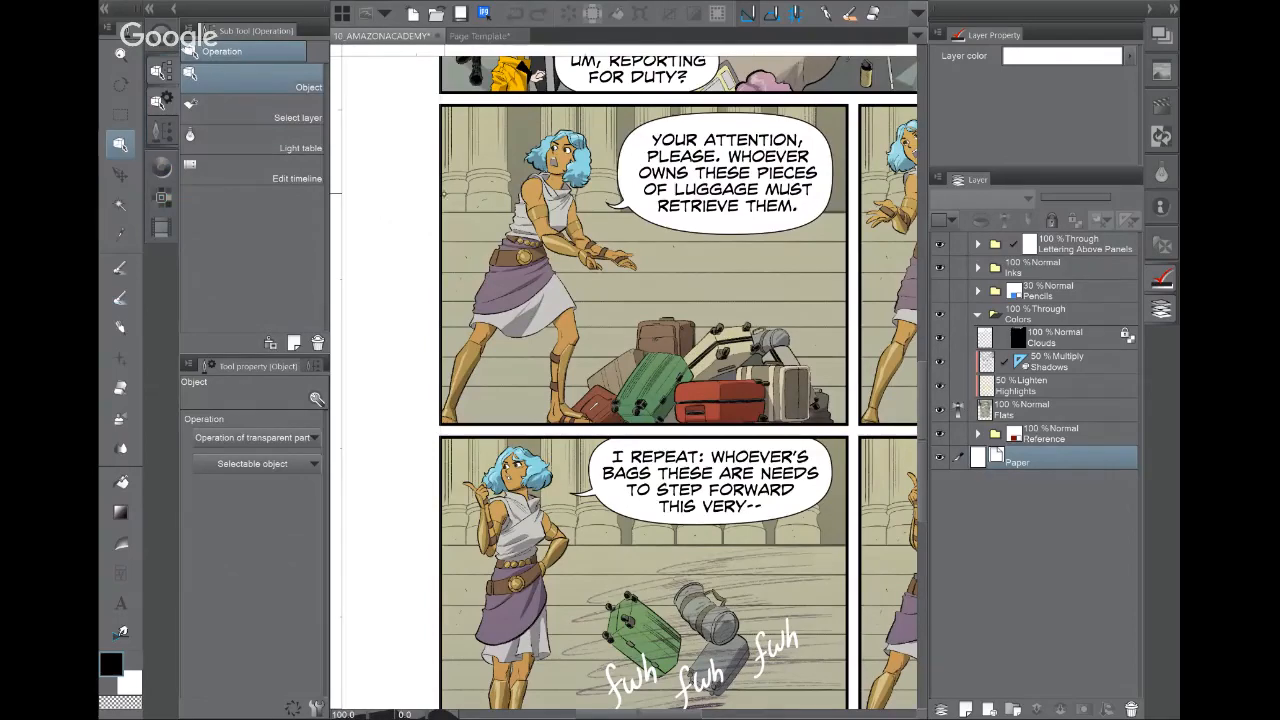
pyautogui.click(440, 200)
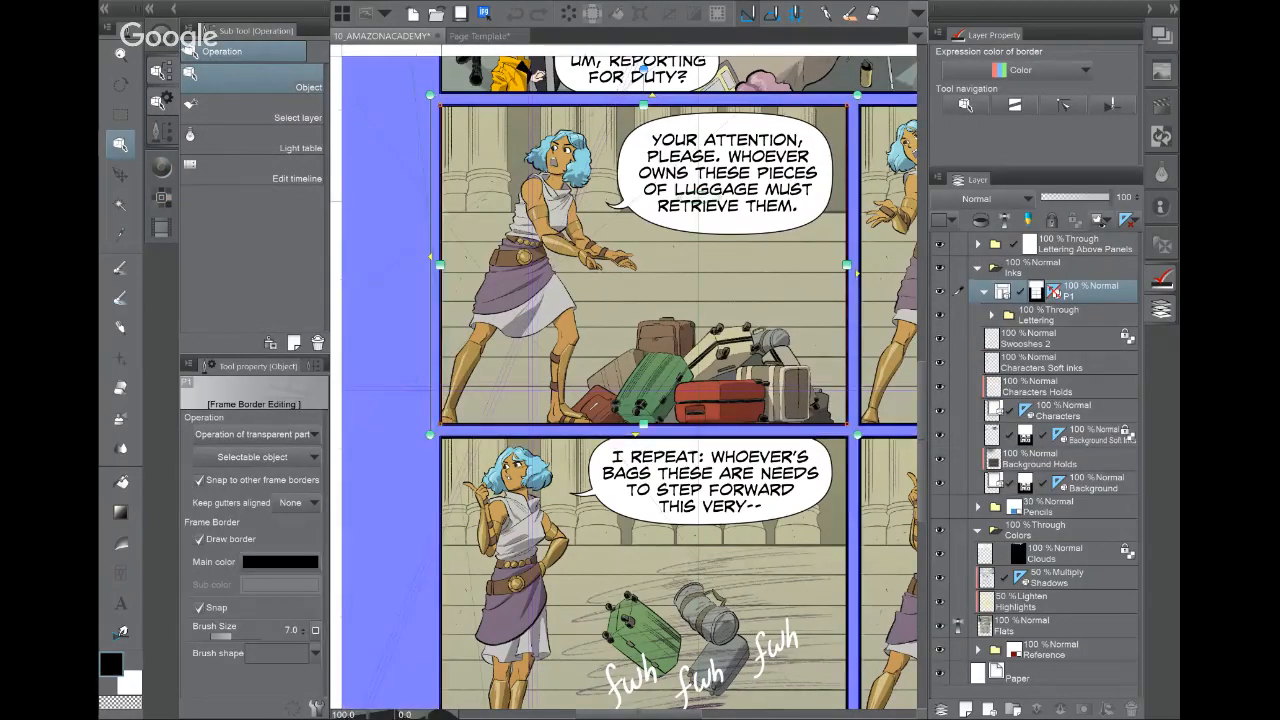
pyautogui.moveTo(640, 300); pyautogui.dragTo(582, 326)
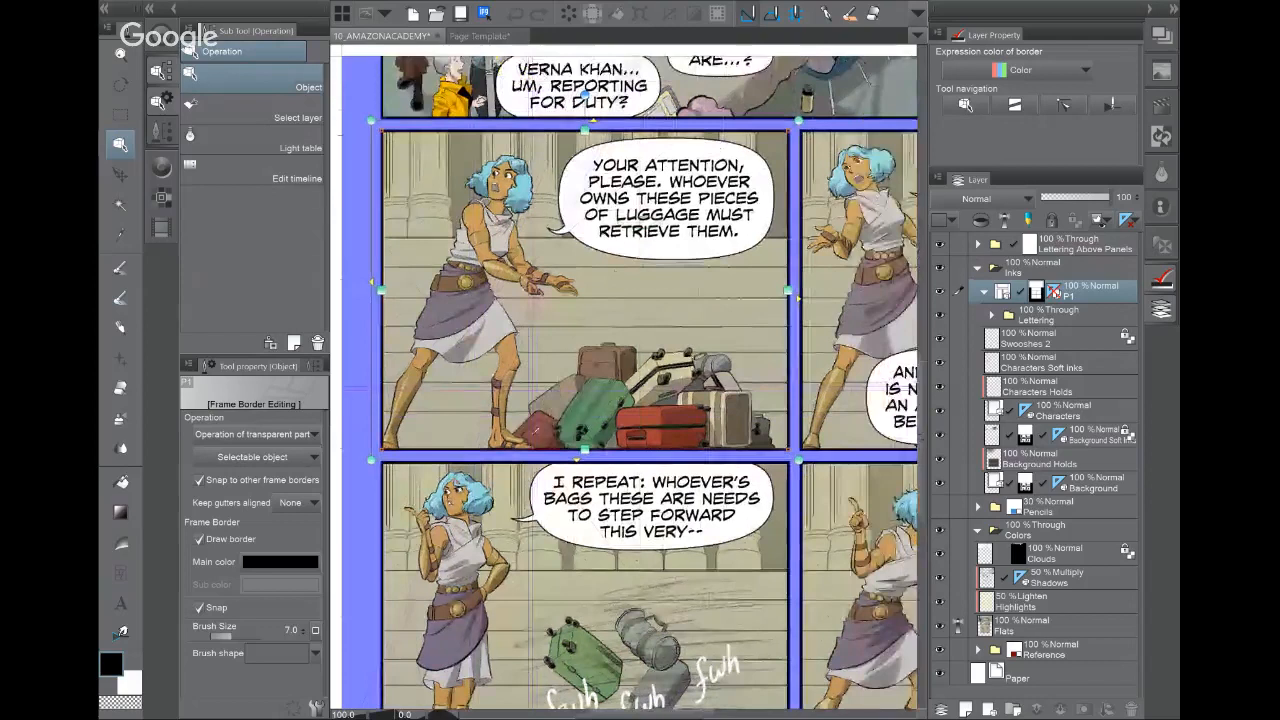
# Step: Review the border's detailed settings: brush tip, spraying effect, stroke, anti-aliasing and frame border
pyautogui.click(316, 709)
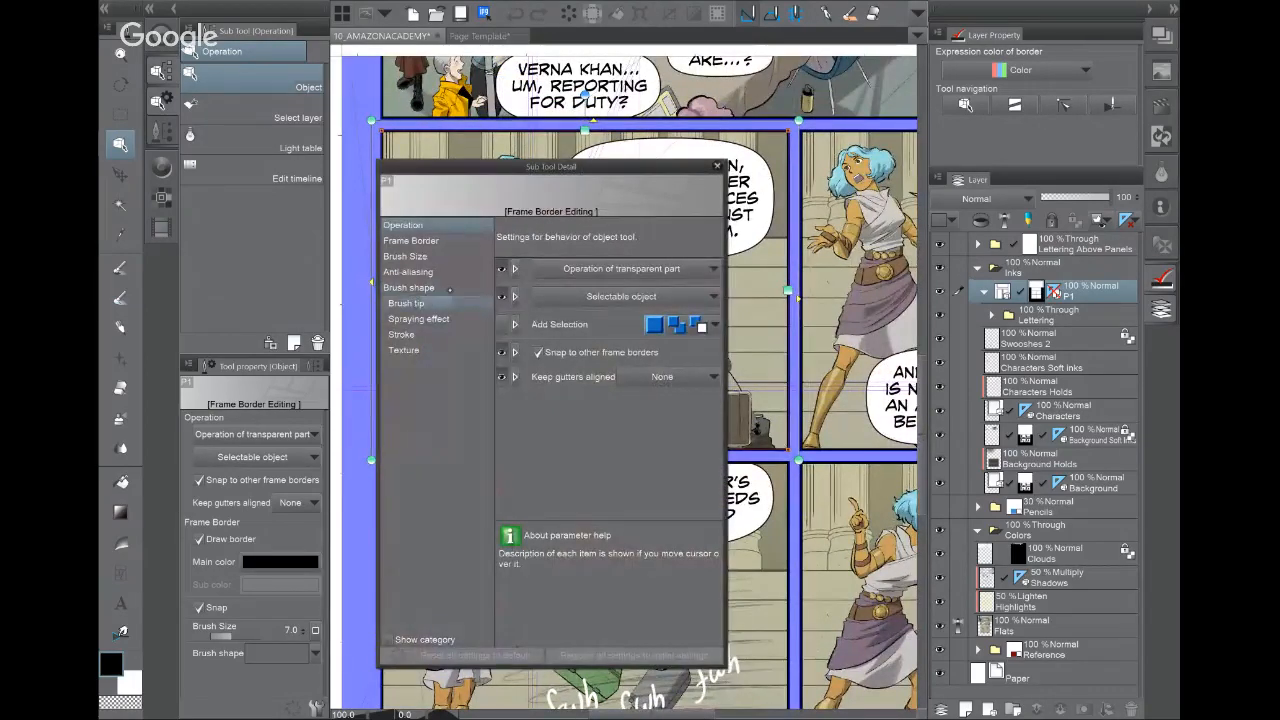
pyautogui.click(420, 303)
pyautogui.click(419, 319)
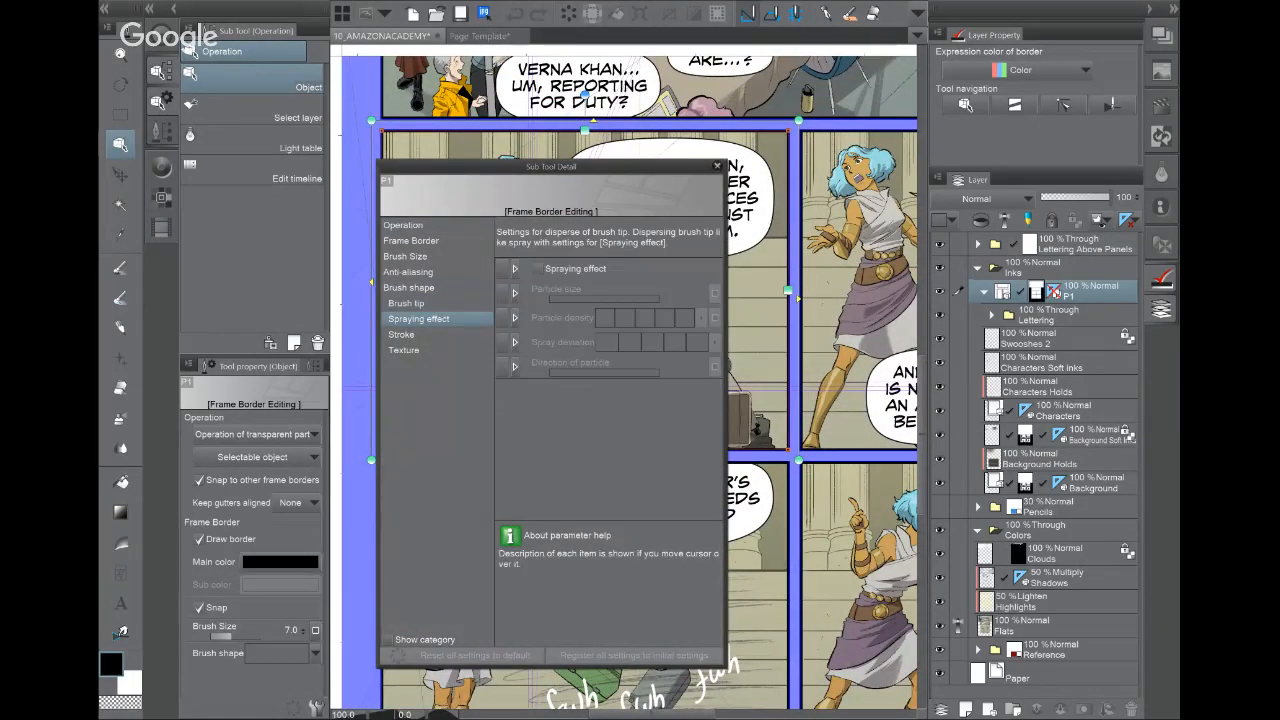
pyautogui.click(401, 334)
pyautogui.click(408, 272)
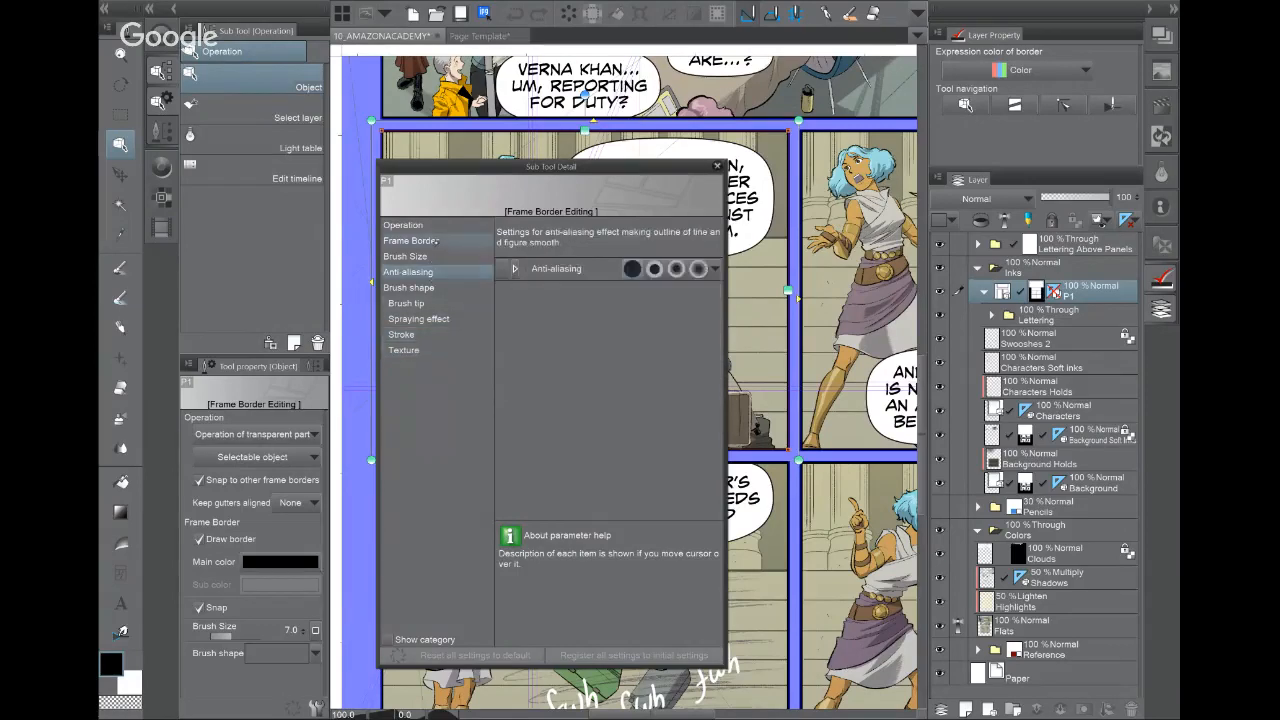
pyautogui.click(410, 240)
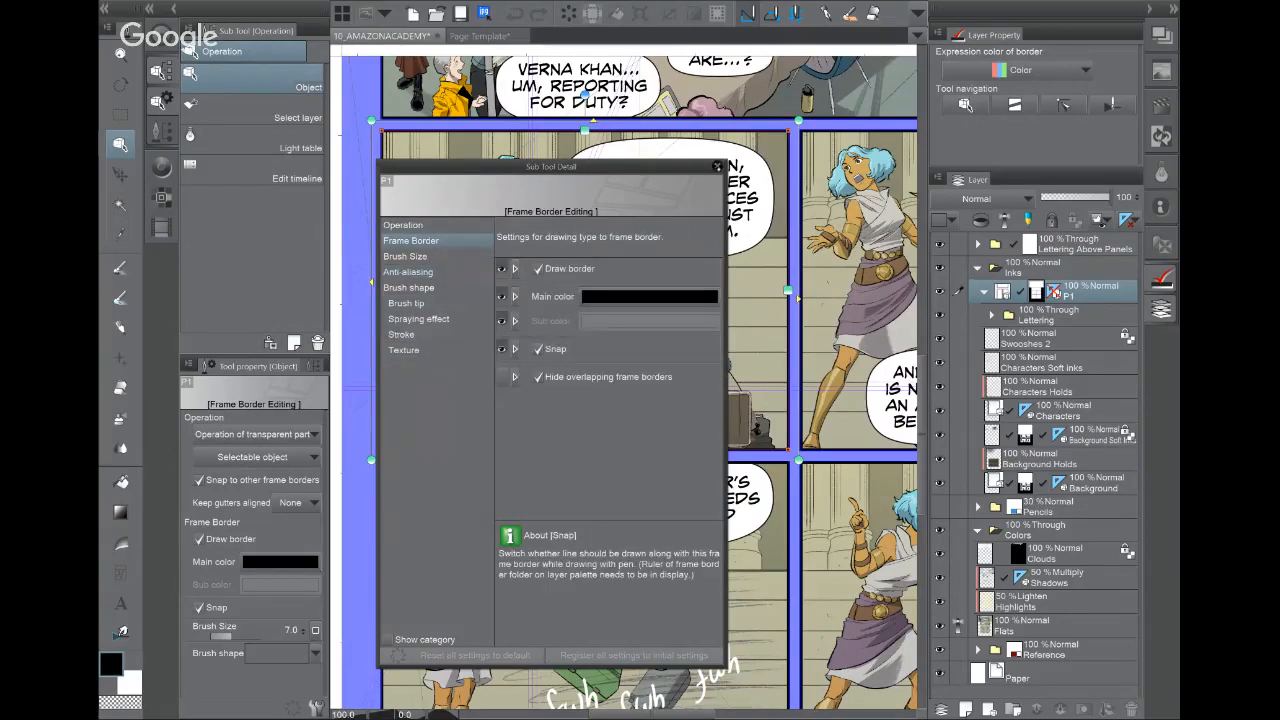
pyautogui.click(716, 165)
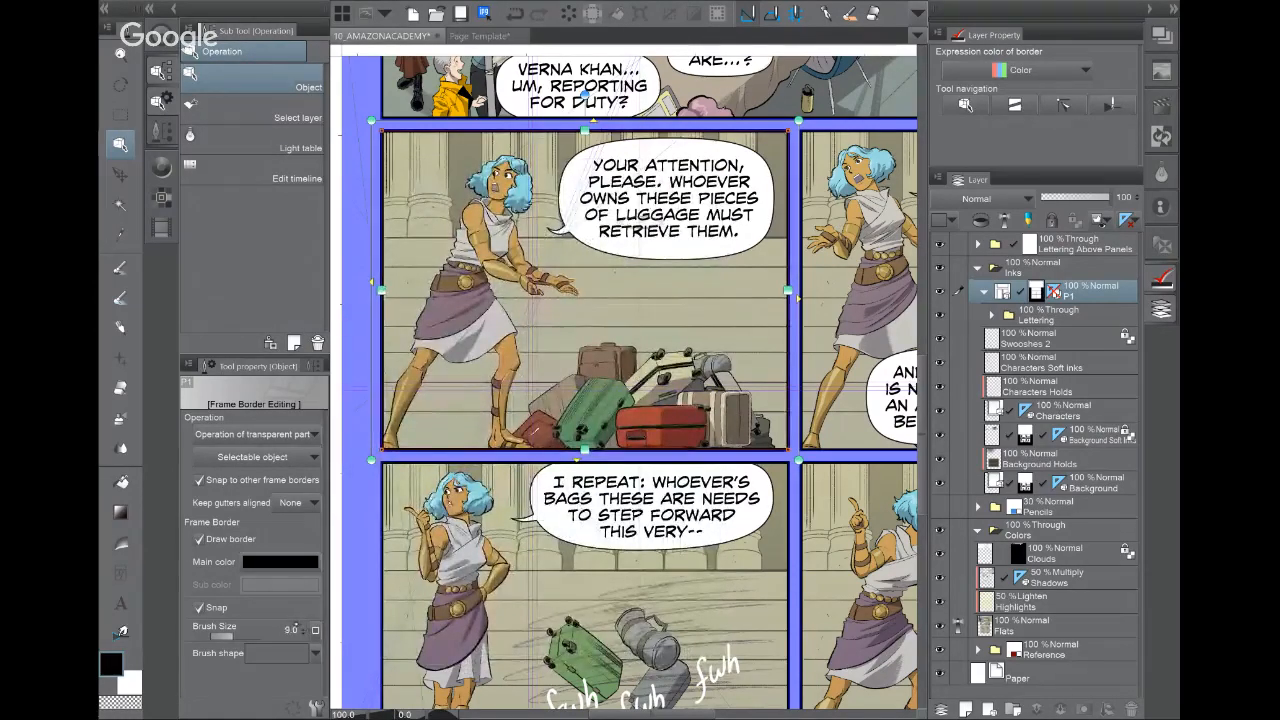
# Step: Thicken the selected panel's border to 9 and then much further
pyautogui.click(296, 630)
pyautogui.click(304, 626)
pyautogui.click(304, 626)
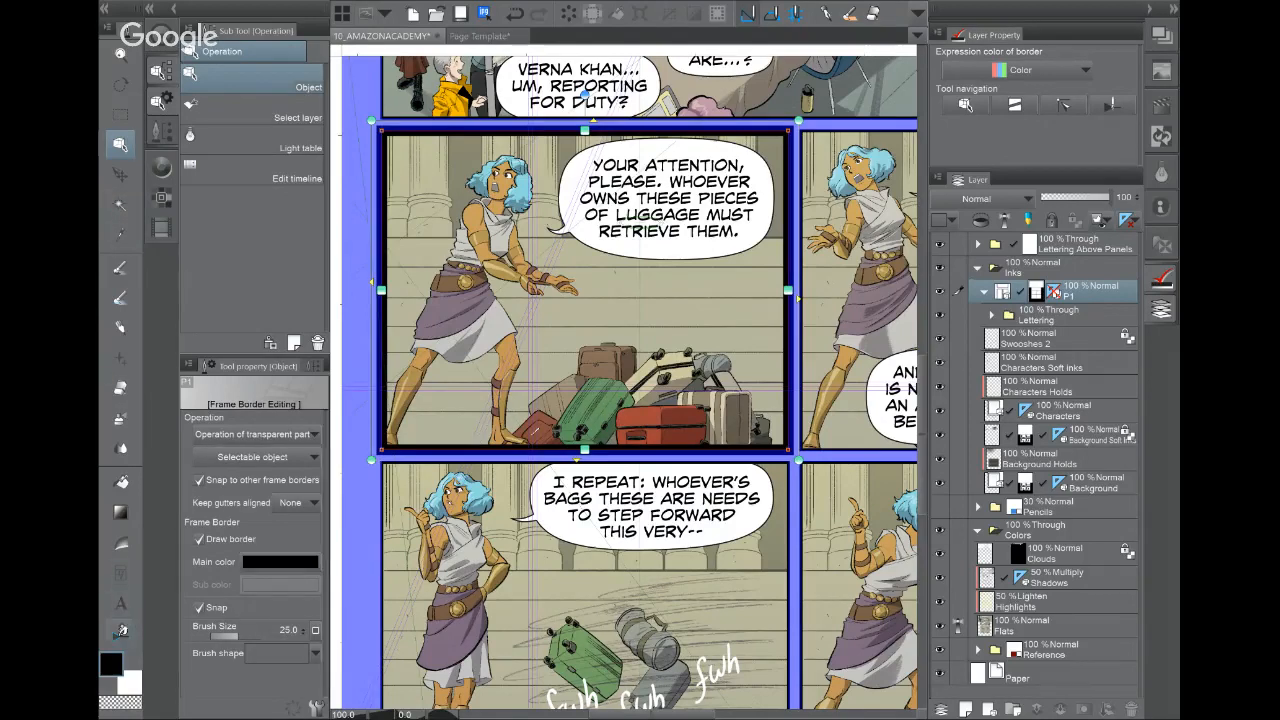
pyautogui.press('y')
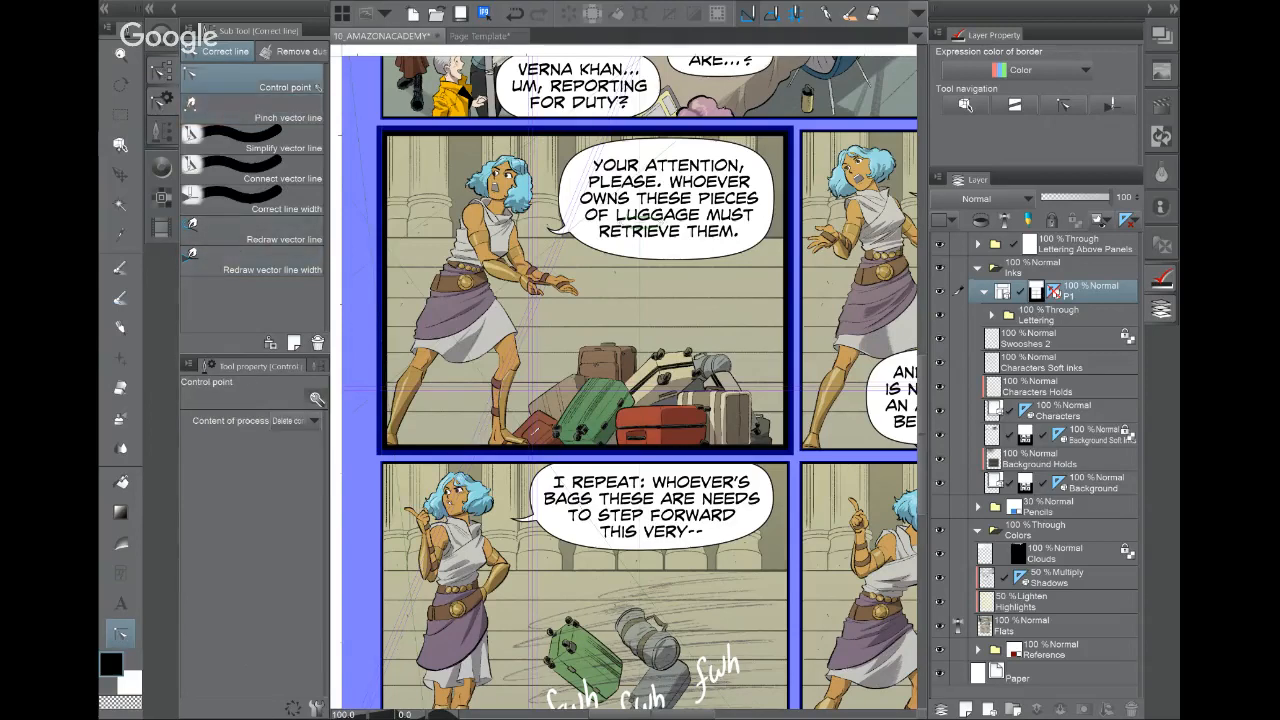
# Step: Tilt the panel border by dragging its top-right, top-left and bottom-right corners inward
pyautogui.press('o')
pyautogui.moveTo(788, 130); pyautogui.dragTo(733, 172)
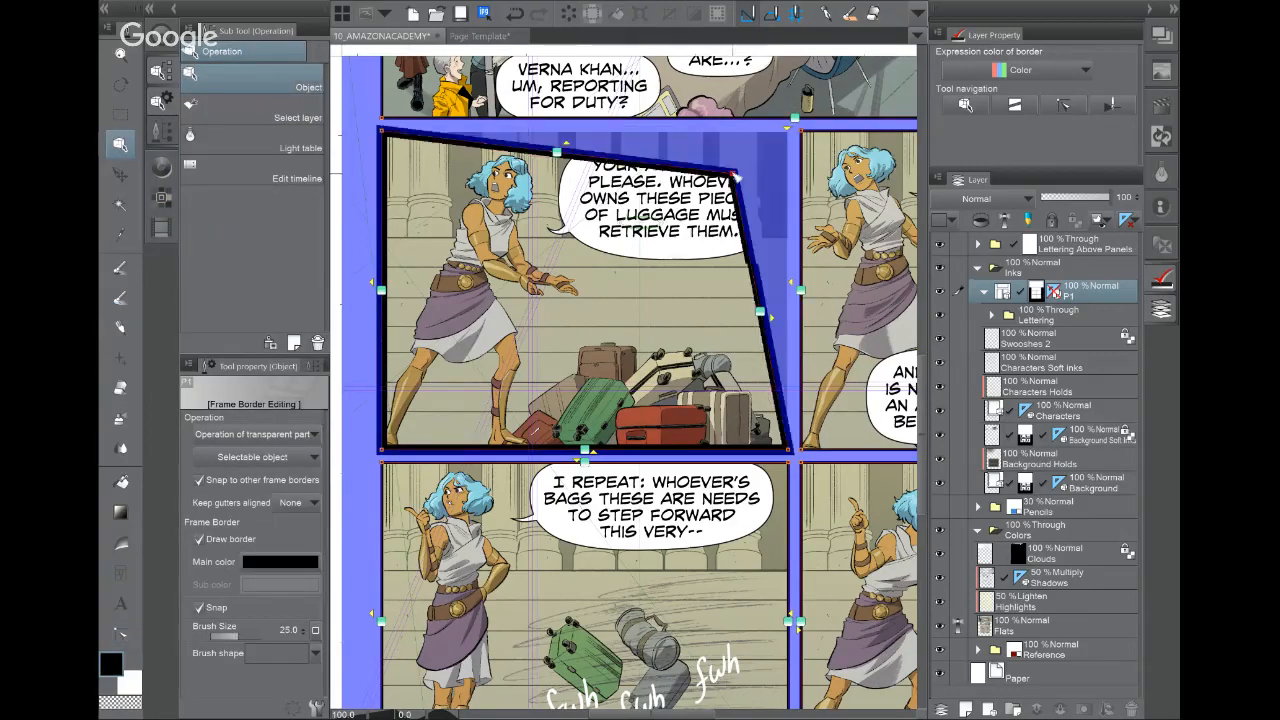
pyautogui.moveTo(388, 140); pyautogui.dragTo(402, 152)
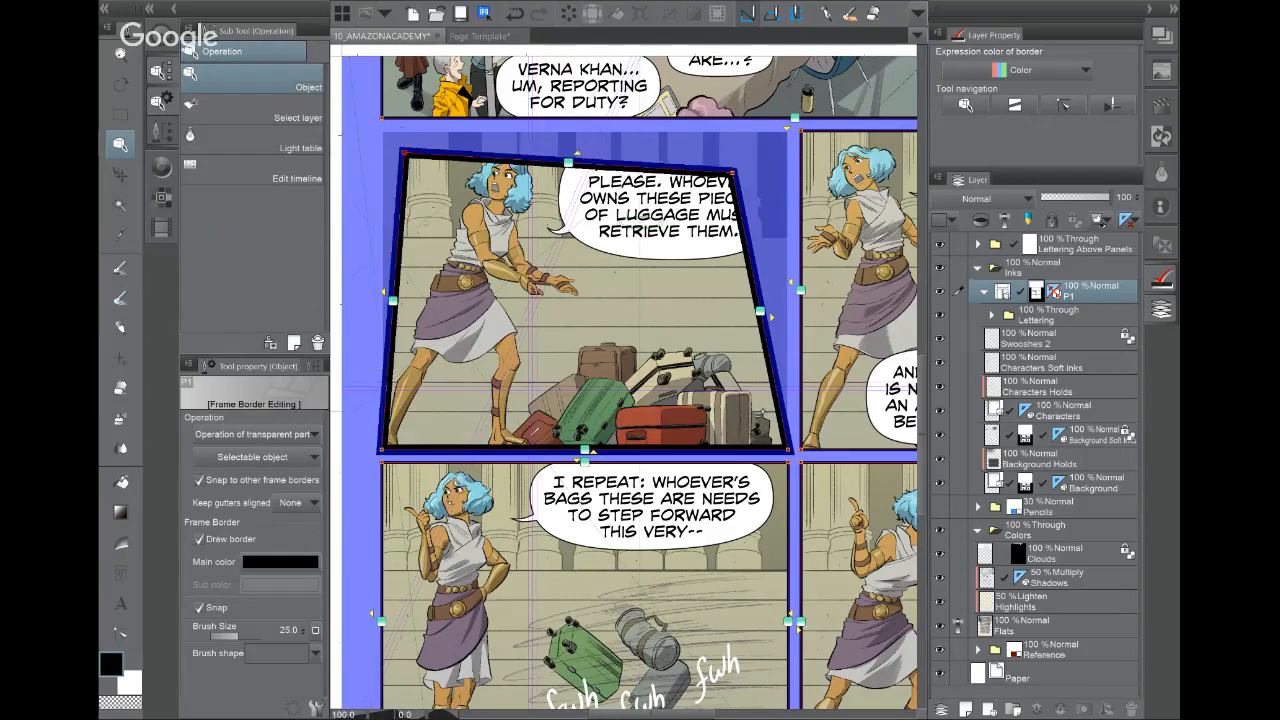
pyautogui.moveTo(790, 450); pyautogui.dragTo(746, 406)
pyautogui.moveTo(733, 172); pyautogui.dragTo(752, 147)
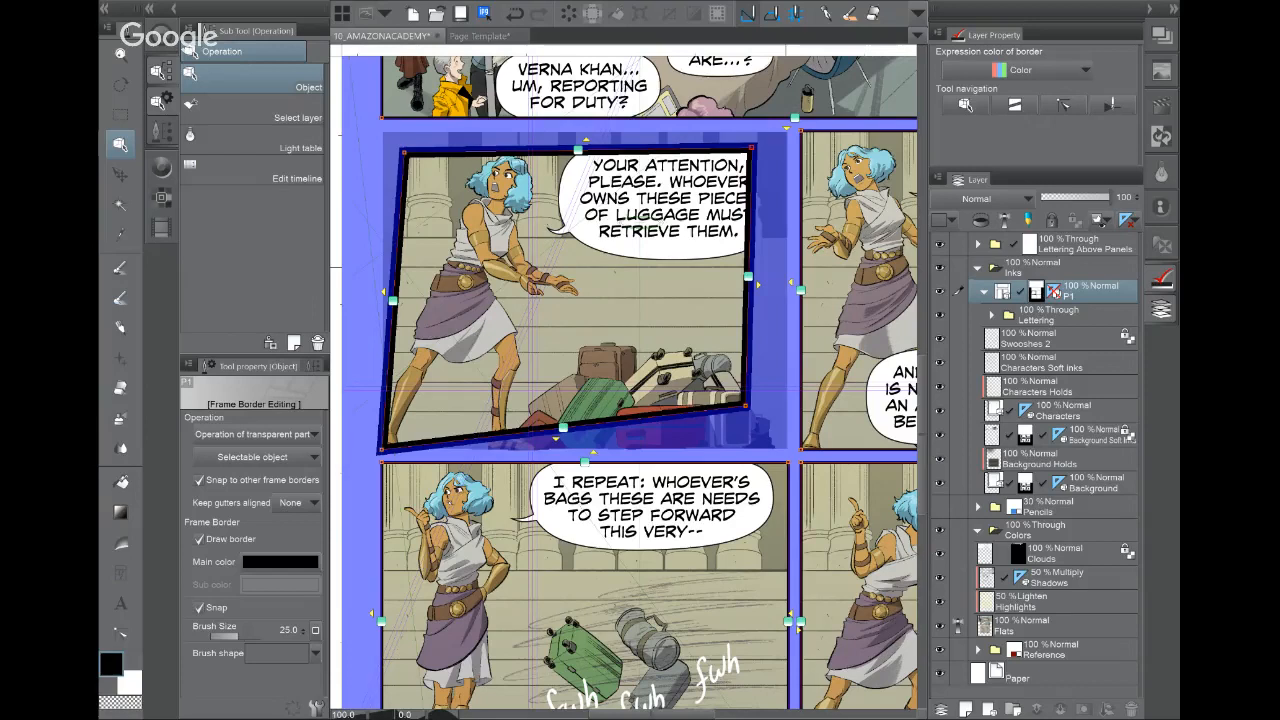
# Step: Collapse the Colors folder, undo the tilt and thickening, and return to the Page Template
pyautogui.click(1085, 245)
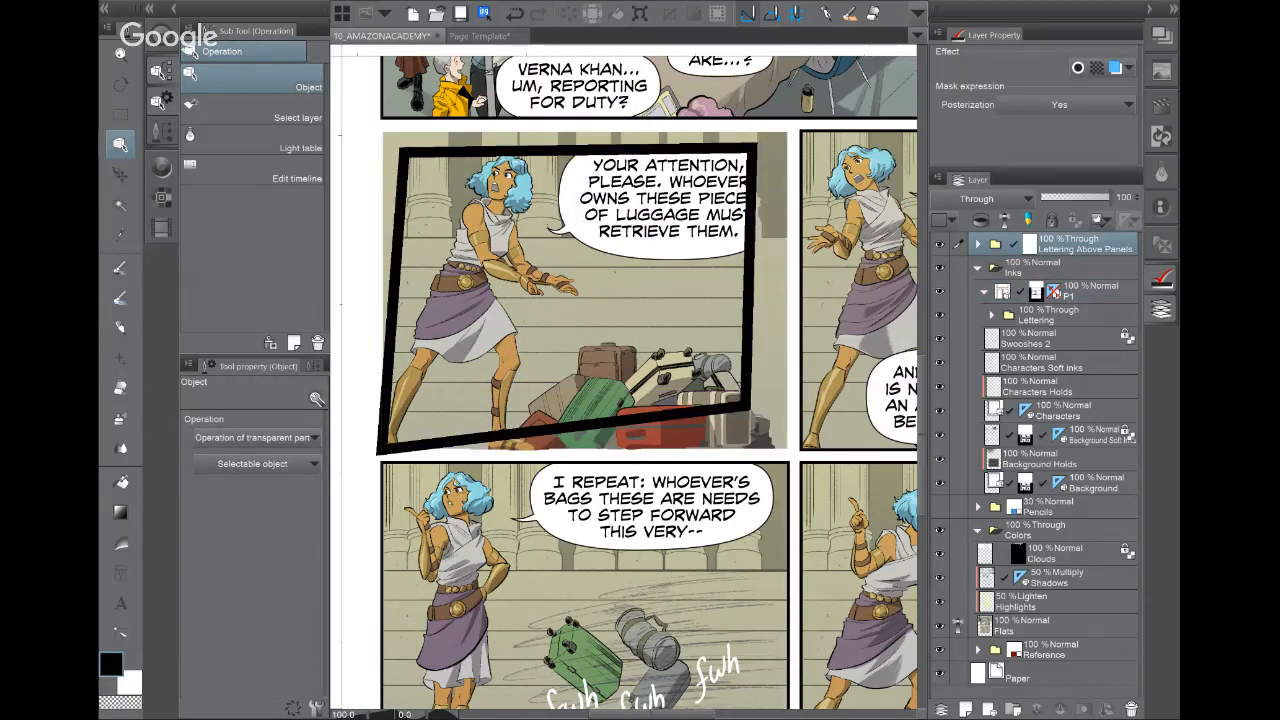
pyautogui.click(978, 531)
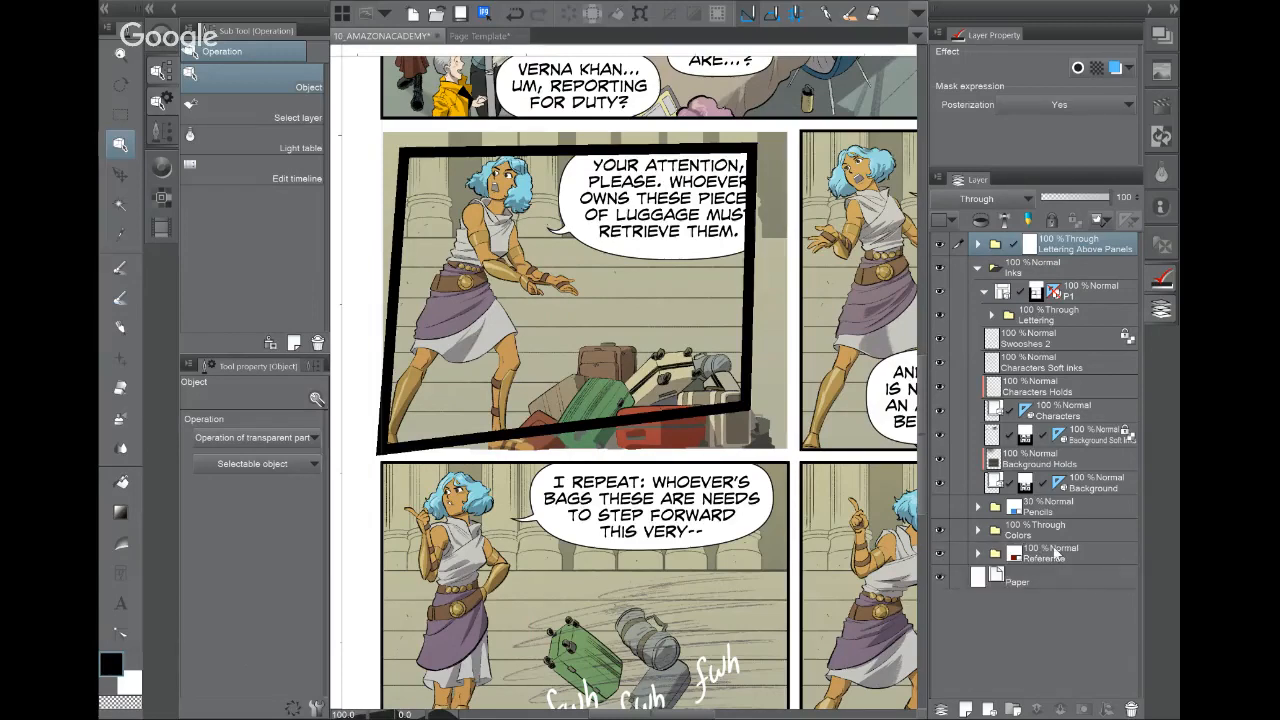
pyautogui.hotkey('ctrl', 'z')
pyautogui.hotkey('ctrl', 'z')
pyautogui.hotkey('ctrl', 'z')
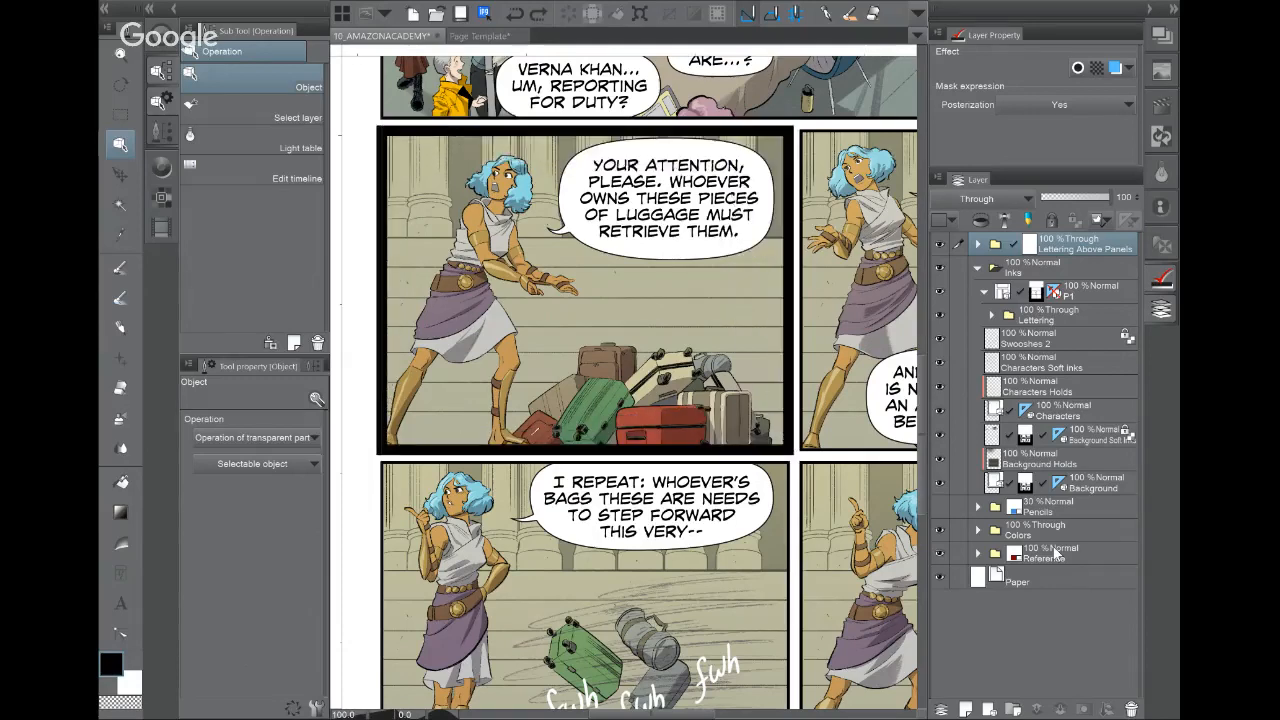
pyautogui.hotkey('ctrl', 'z')
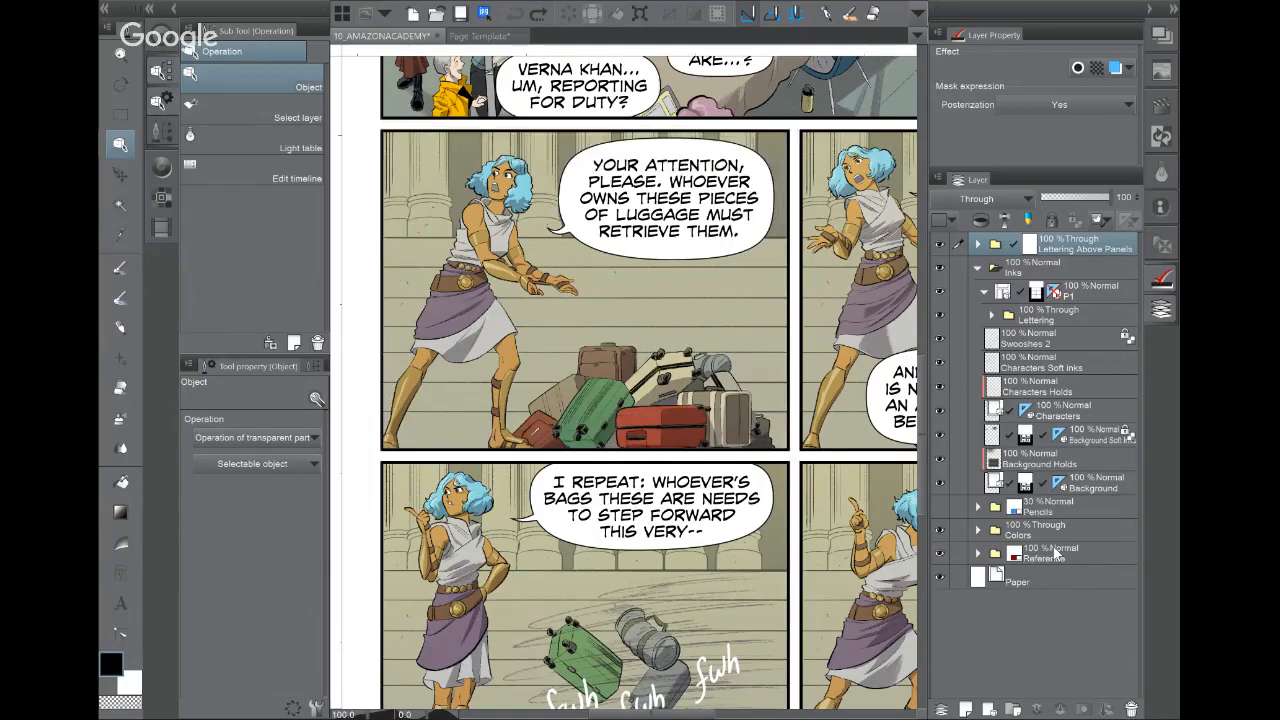
pyautogui.click(490, 38)
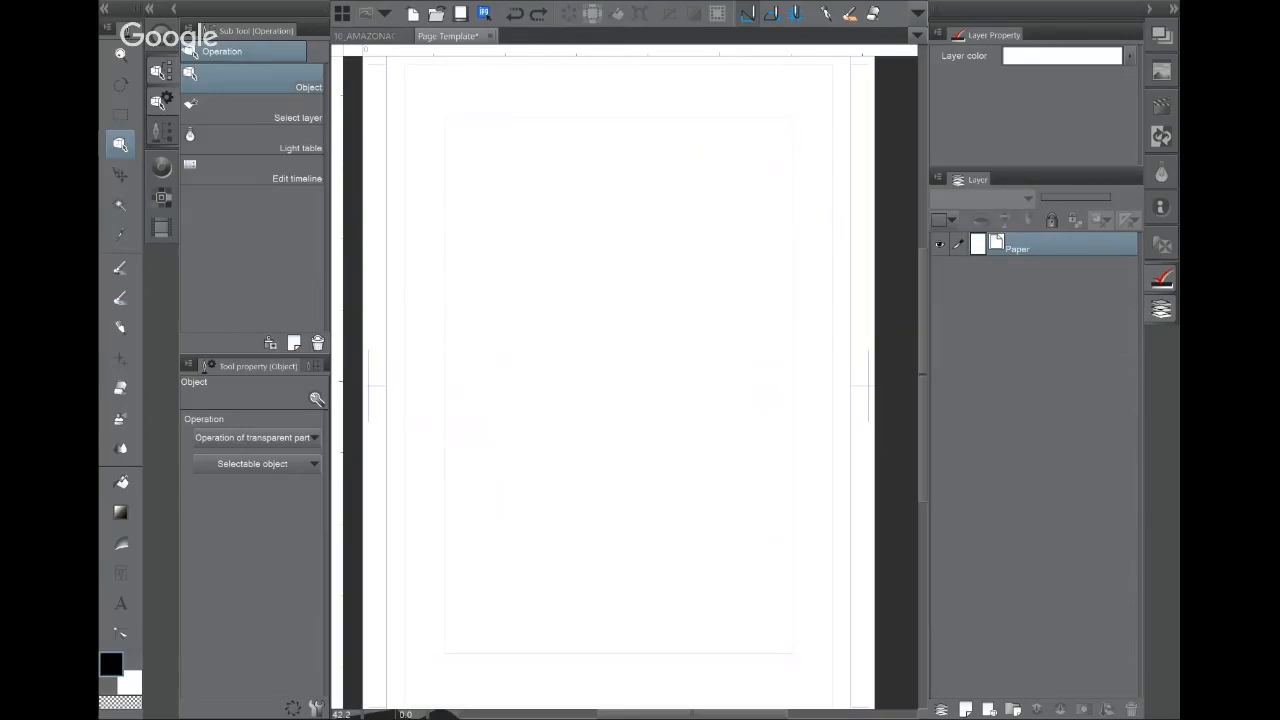
pyautogui.press('u')
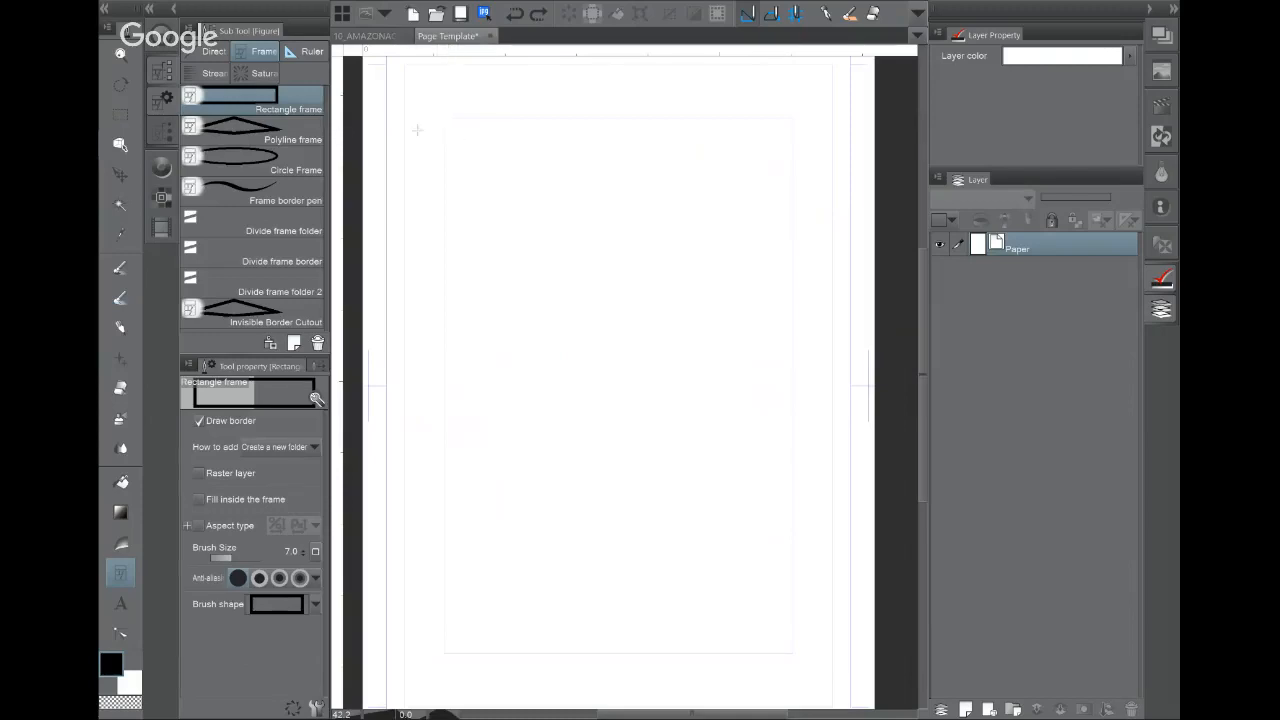
pyautogui.scroll(1, 406, 217)
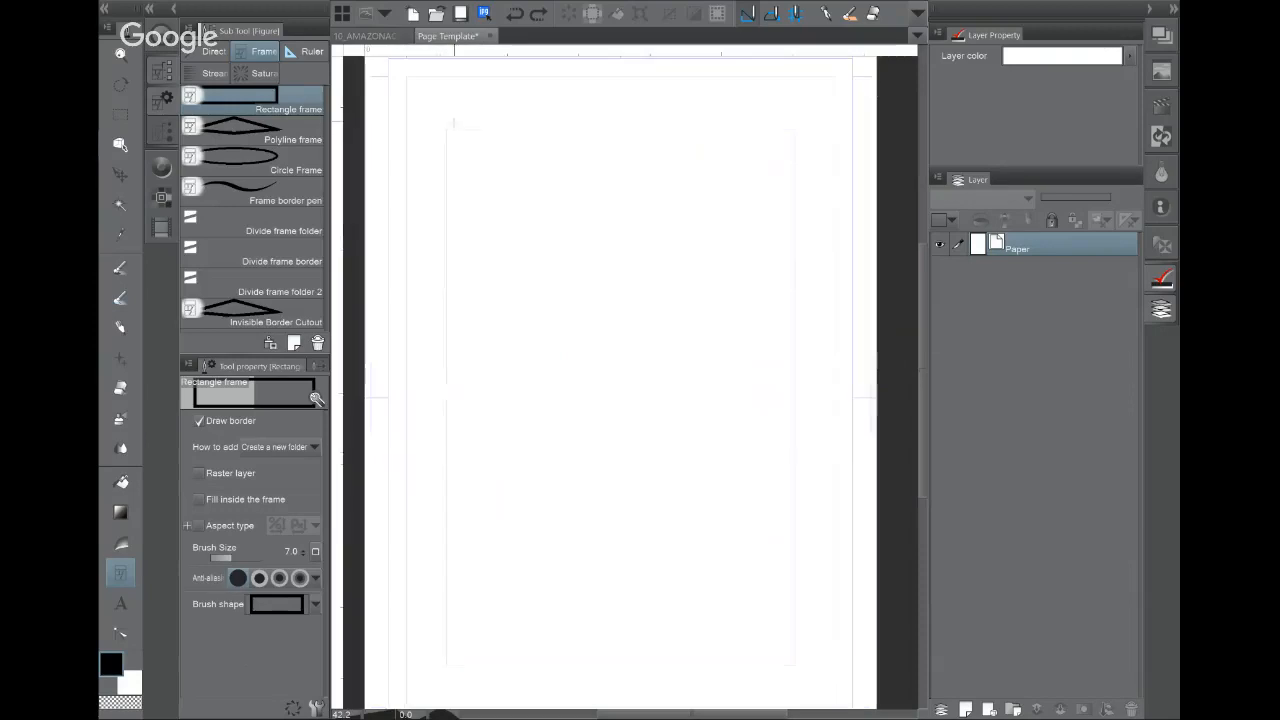
pyautogui.moveTo(446, 129); pyautogui.dragTo(795, 665)
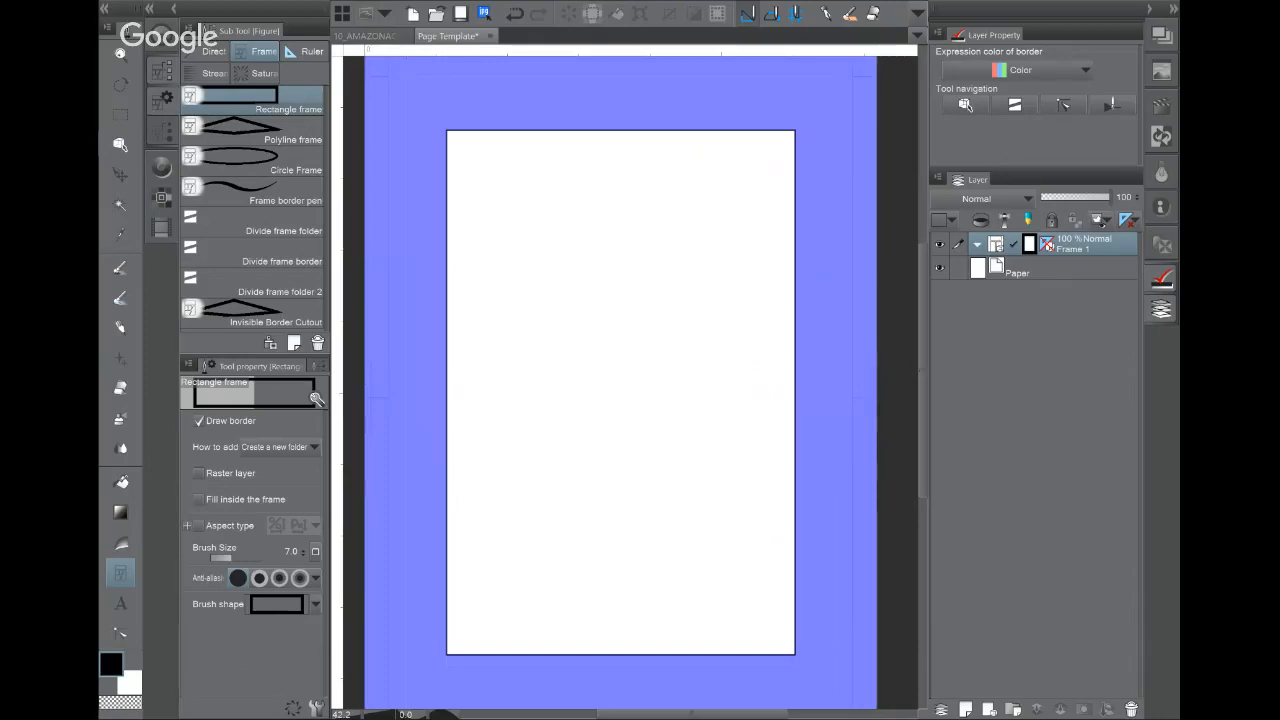
# Step: Create three new layer folders inside the Frame 1 border folder
pyautogui.click(1073, 274)
pyautogui.click(1109, 252)
pyautogui.click(1012, 707)
pyautogui.moveTo(1027, 252); pyautogui.dragTo(1027, 280)
pyautogui.click(1014, 709)
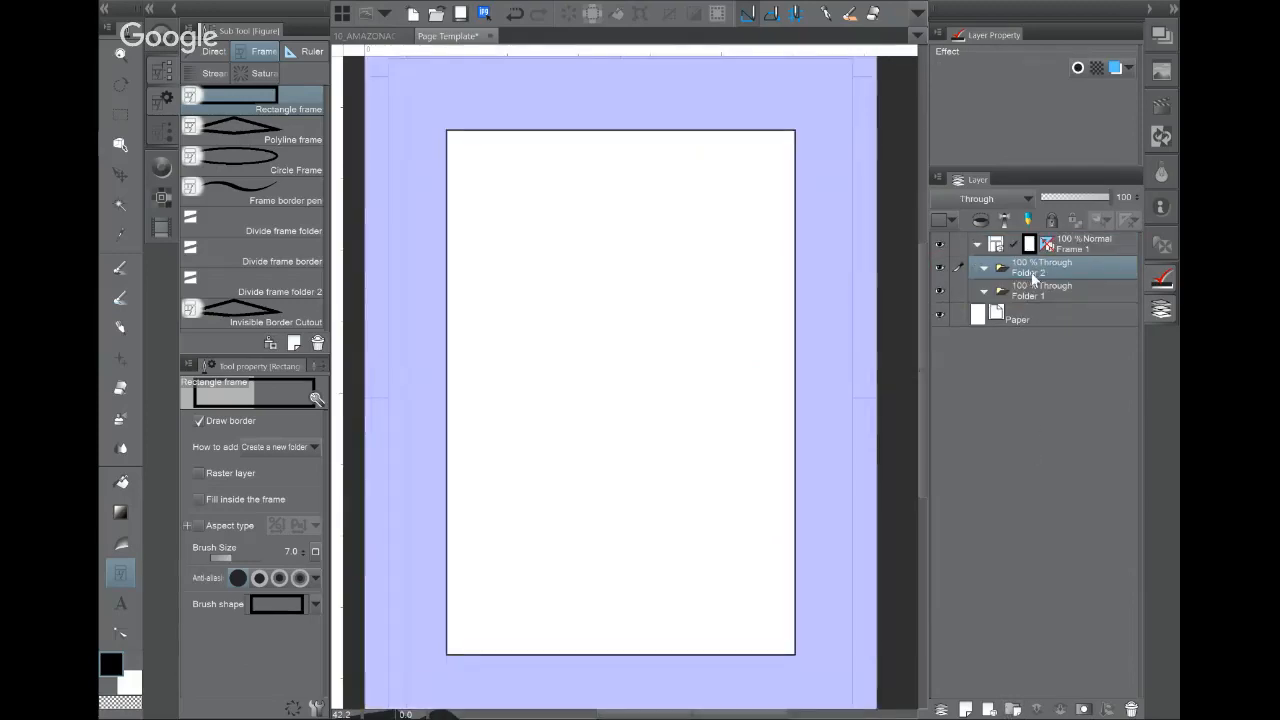
pyautogui.click(1013, 707)
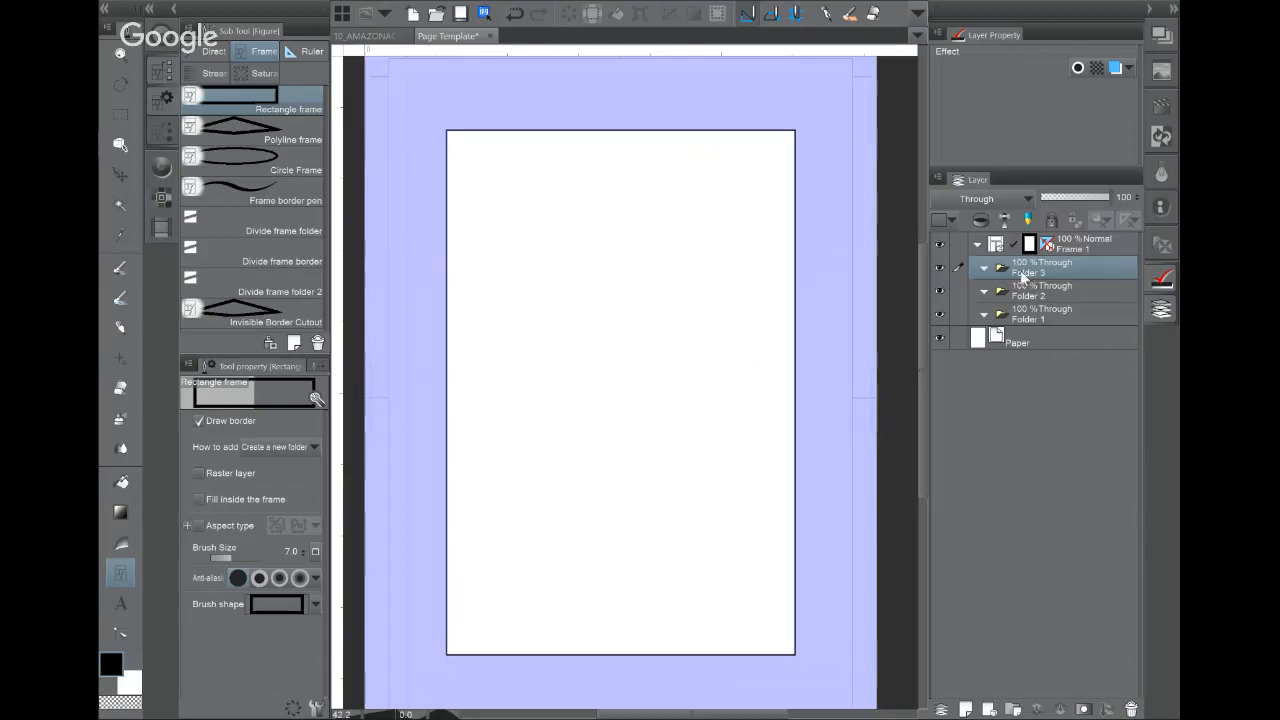
# Step: Rename the three folders Inks, Pencils and Colors
pyautogui.doubleClick(1022, 271)
pyautogui.write('In')
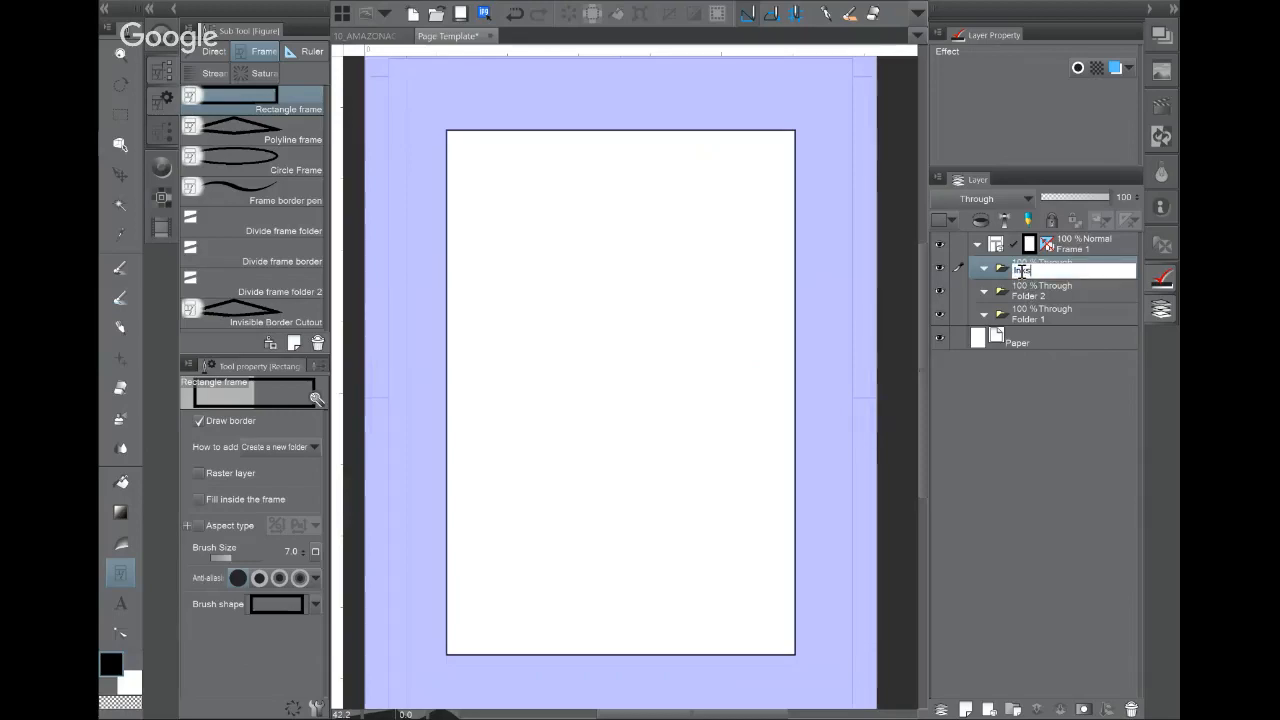
pyautogui.write('ks')
pyautogui.press('Return')
pyautogui.click(1026, 294)
pyautogui.doubleClick(1026, 295)
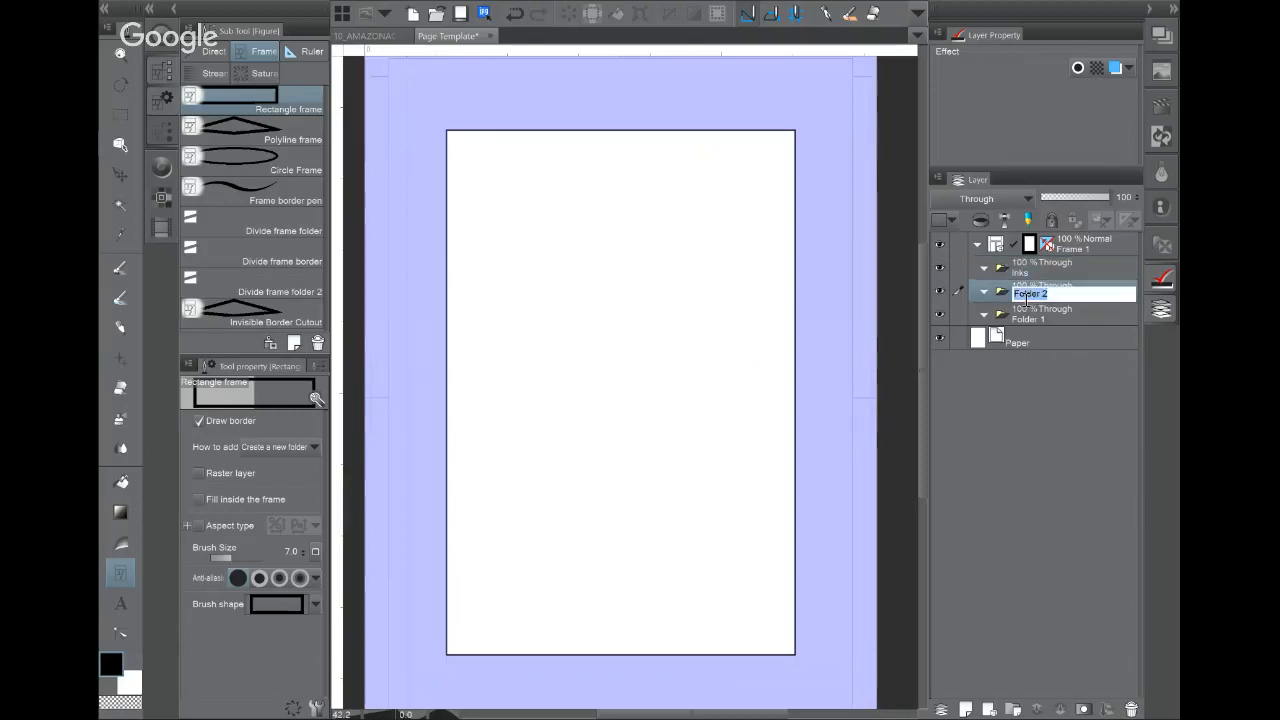
pyautogui.write('Pencils')
pyautogui.press('Return')
pyautogui.doubleClick(1045, 317)
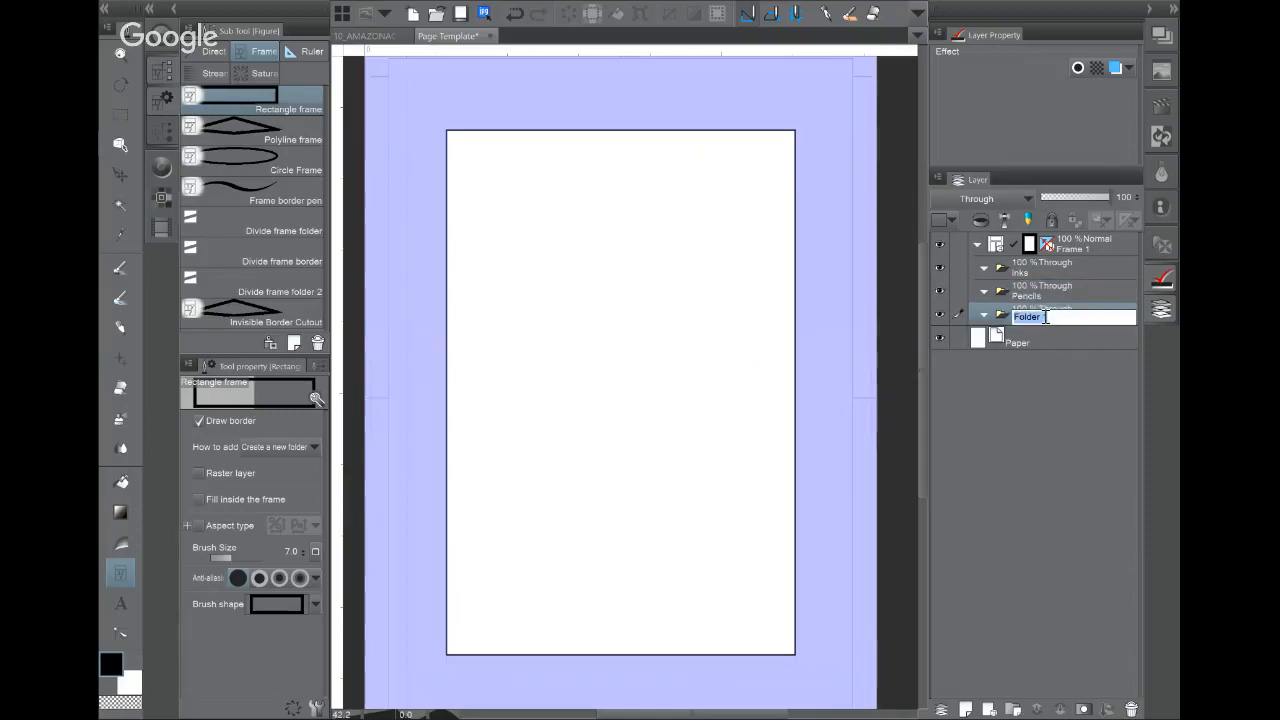
pyautogui.write('Colors')
pyautogui.press('Return')
pyautogui.click(1043, 266)
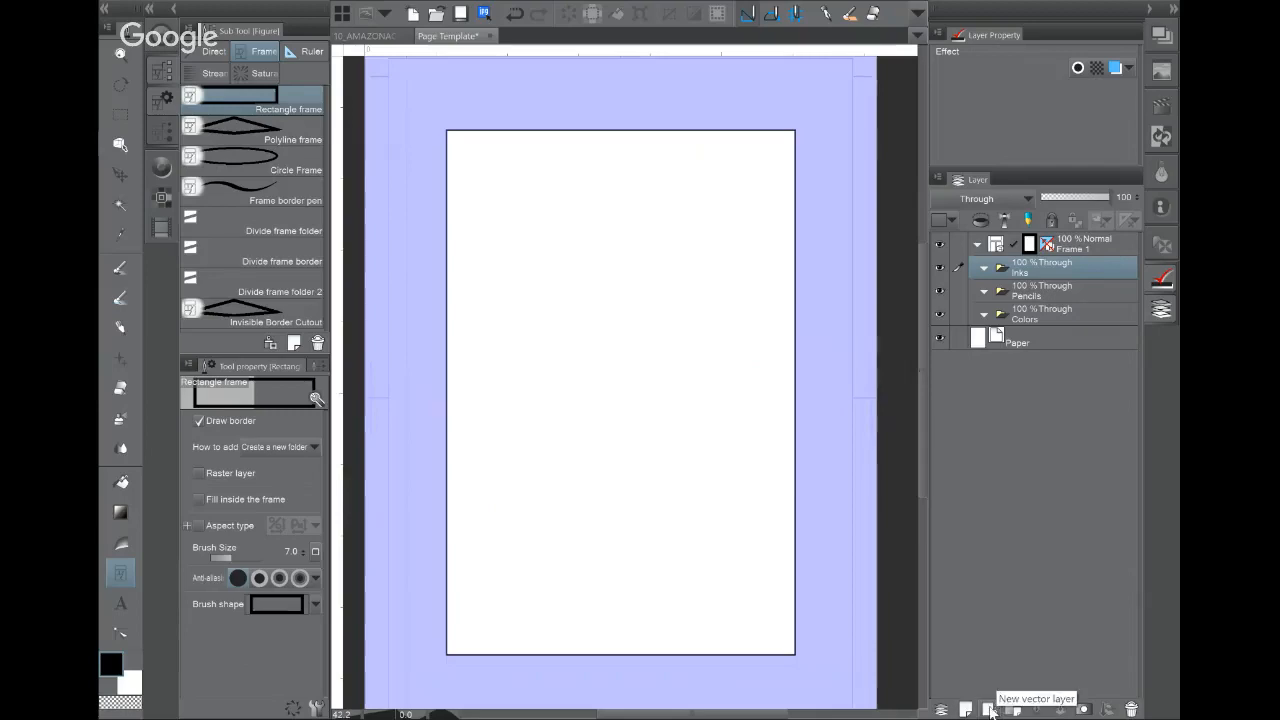
# Step: In the Inks folder, add a vector layer named Inks and a raster layer named raster inks
pyautogui.click(989, 709)
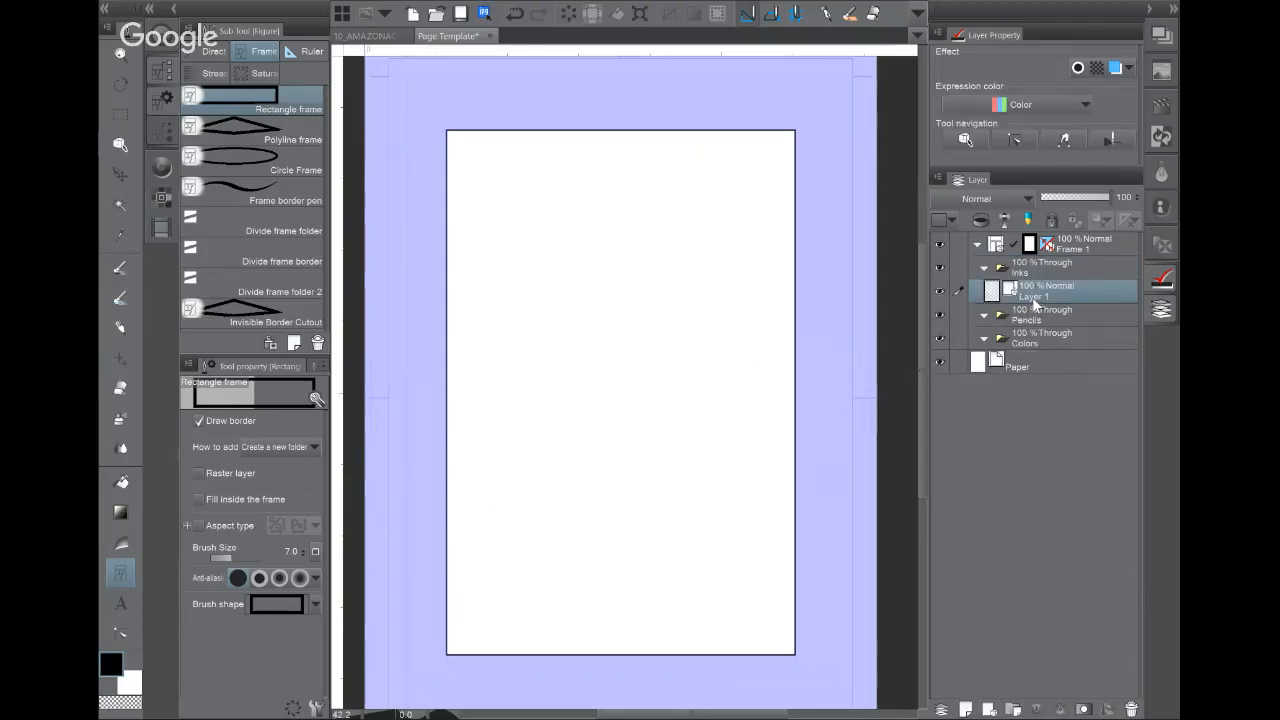
pyautogui.doubleClick(1036, 294)
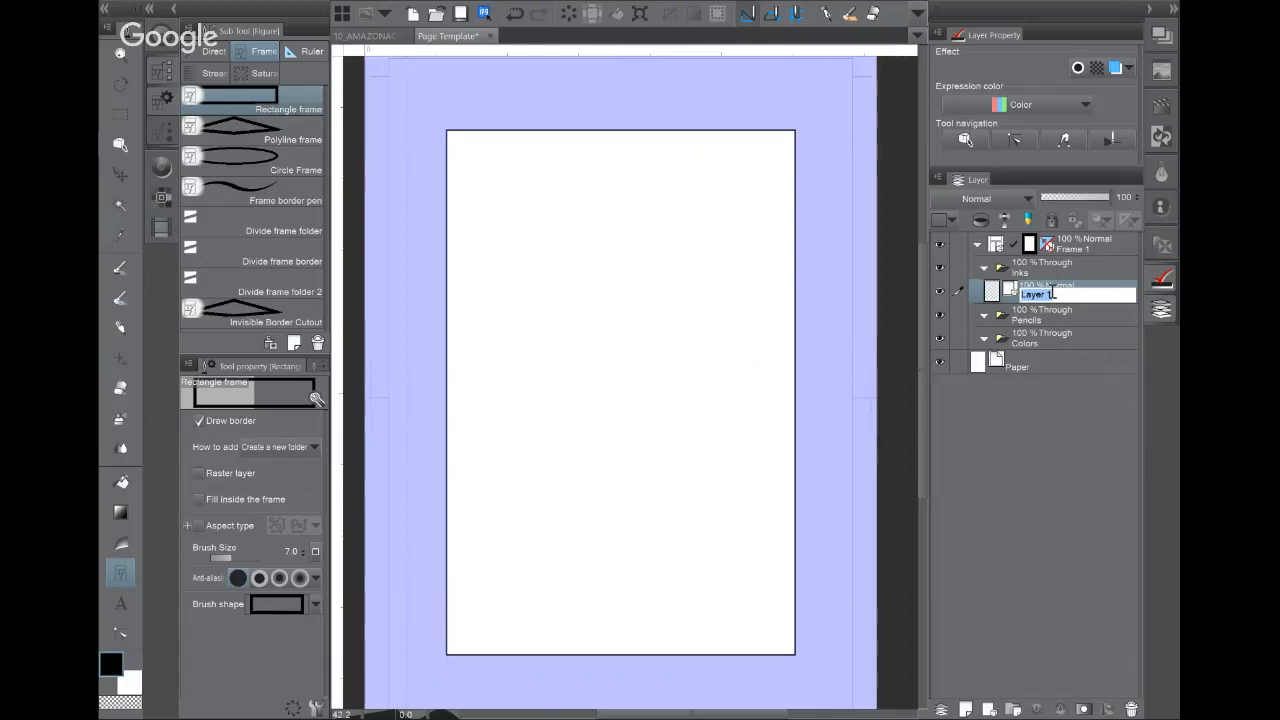
pyautogui.write('Inks')
pyautogui.press('Return')
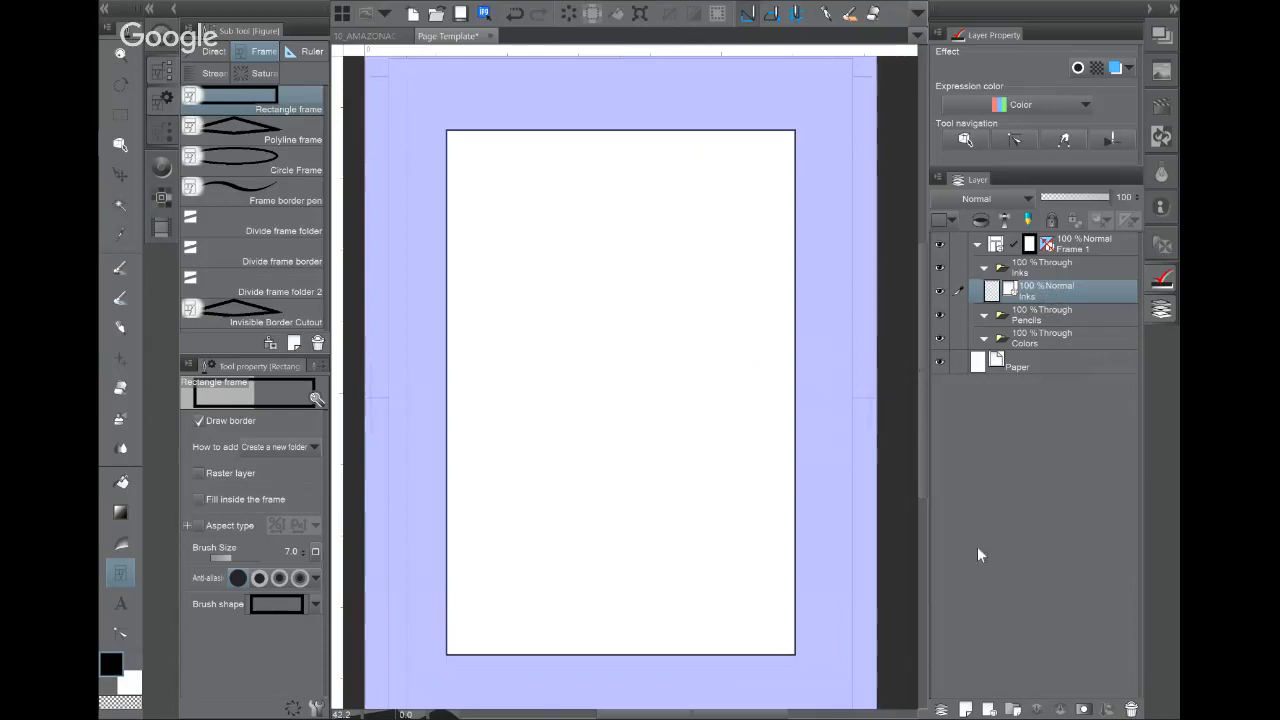
pyautogui.click(981, 705)
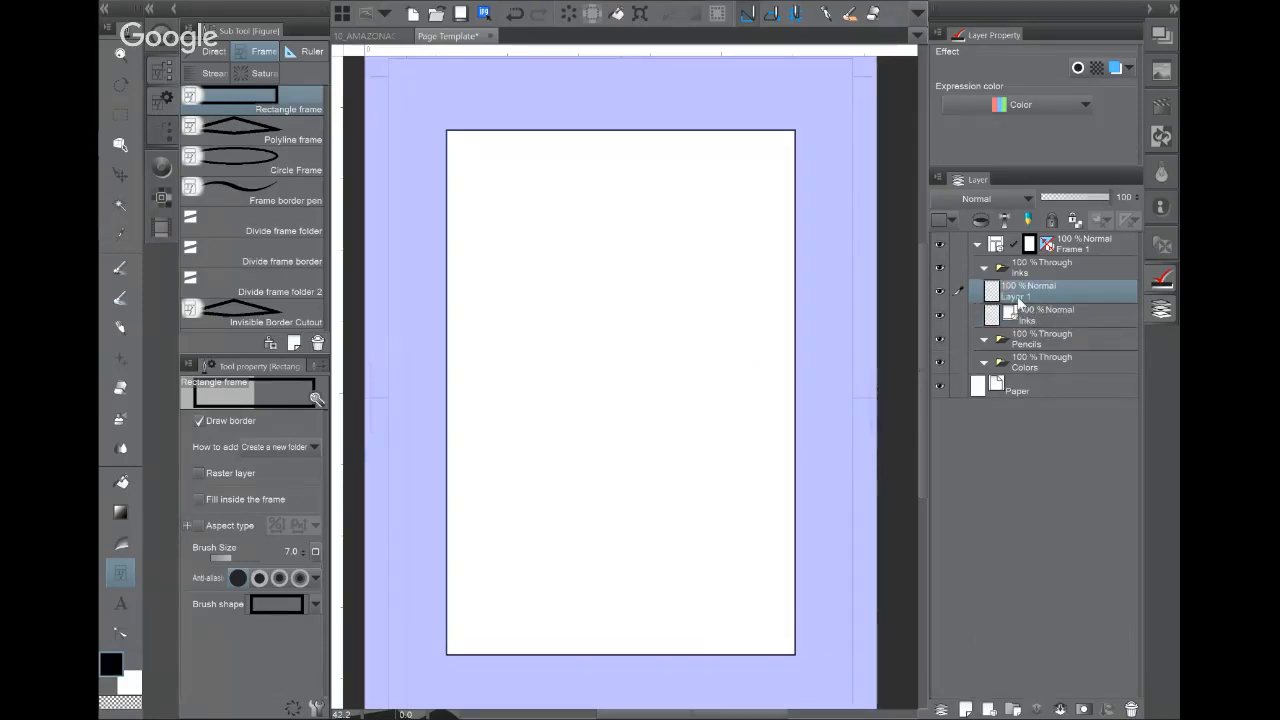
pyautogui.write('S')
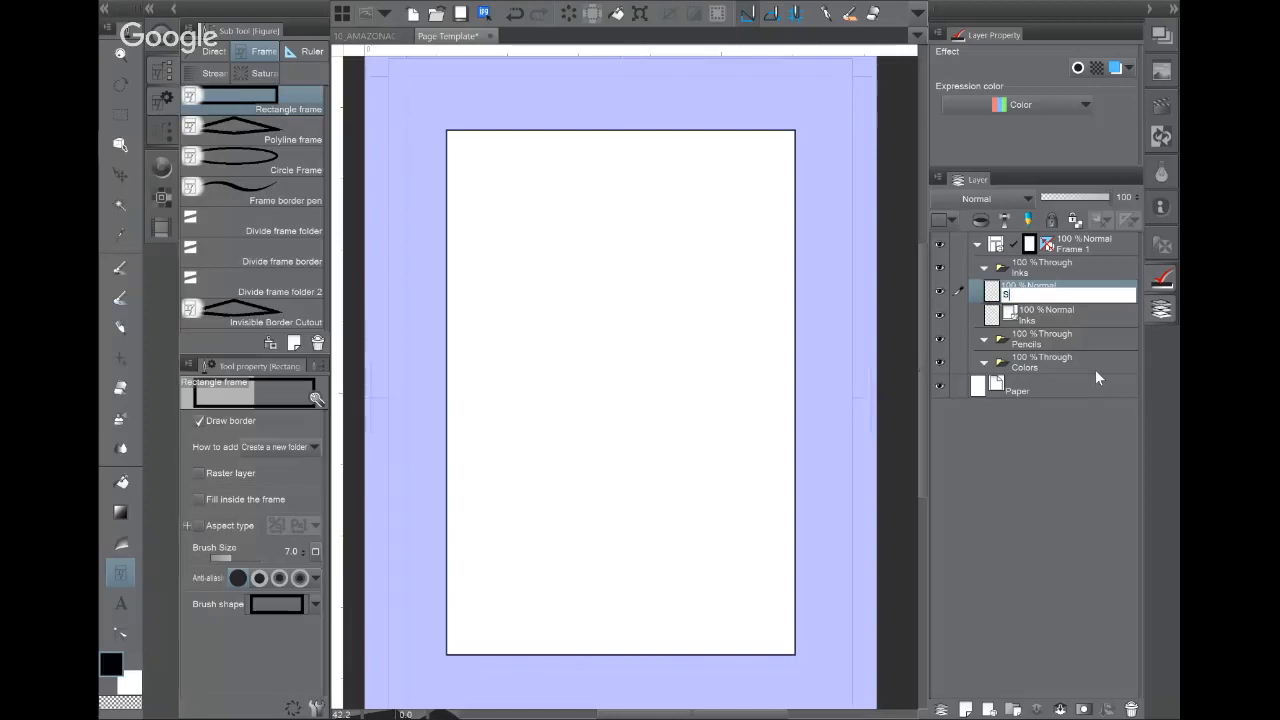
pyautogui.write('oft Inks')
pyautogui.press('Return')
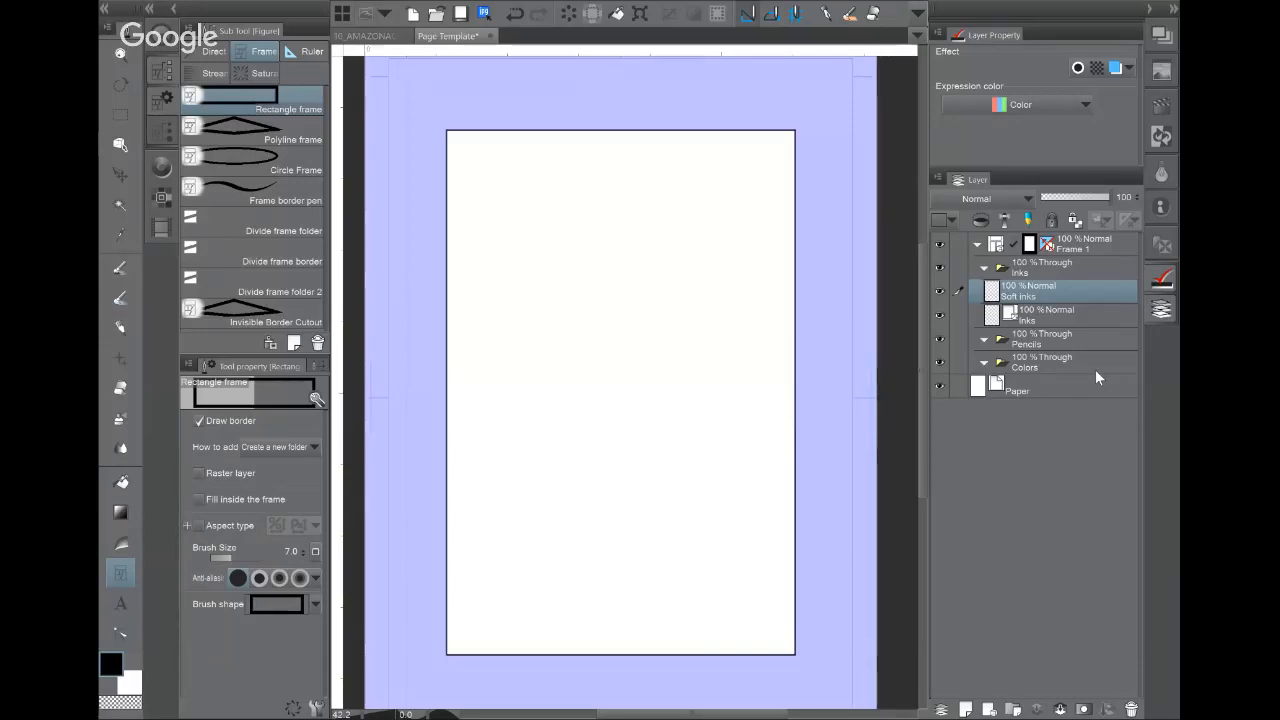
pyautogui.doubleClick(1012, 296)
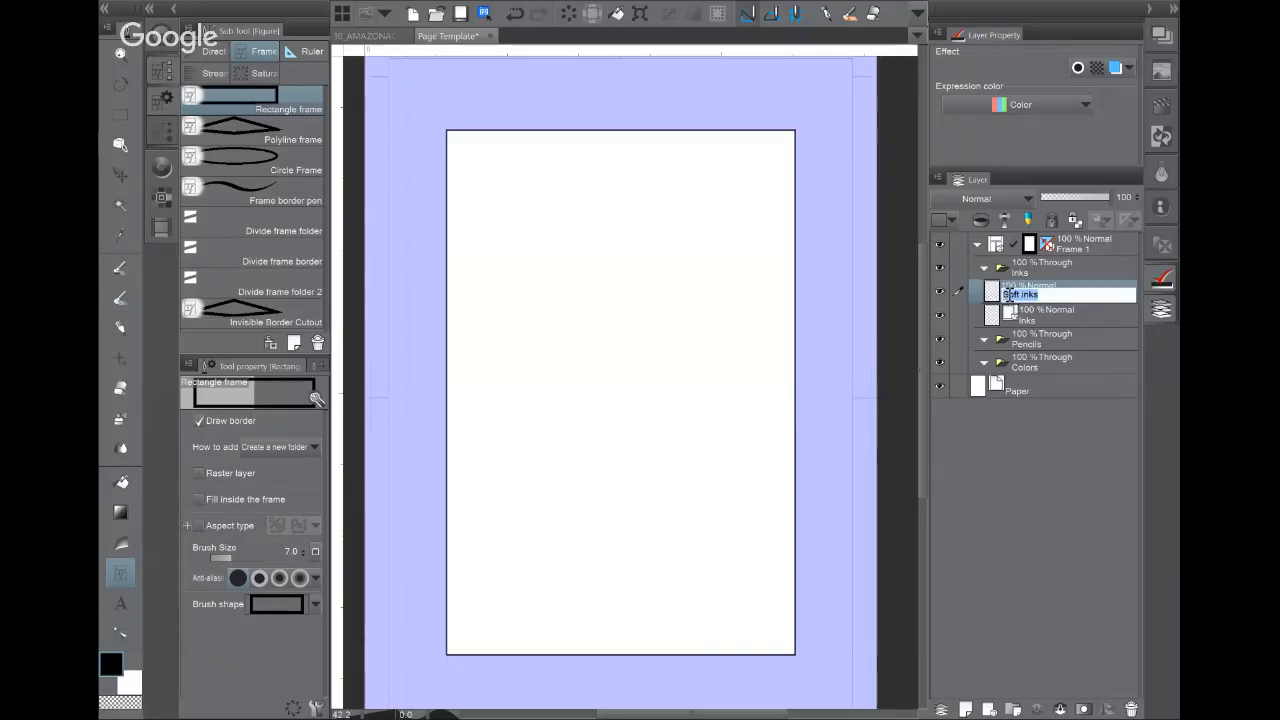
pyautogui.doubleClick(1009, 294)
pyautogui.write('raster')
pyautogui.press('Return')
# Step: In the Pencils folder, add raster layers named Roughs and Finished Pencils
pyautogui.click(1039, 335)
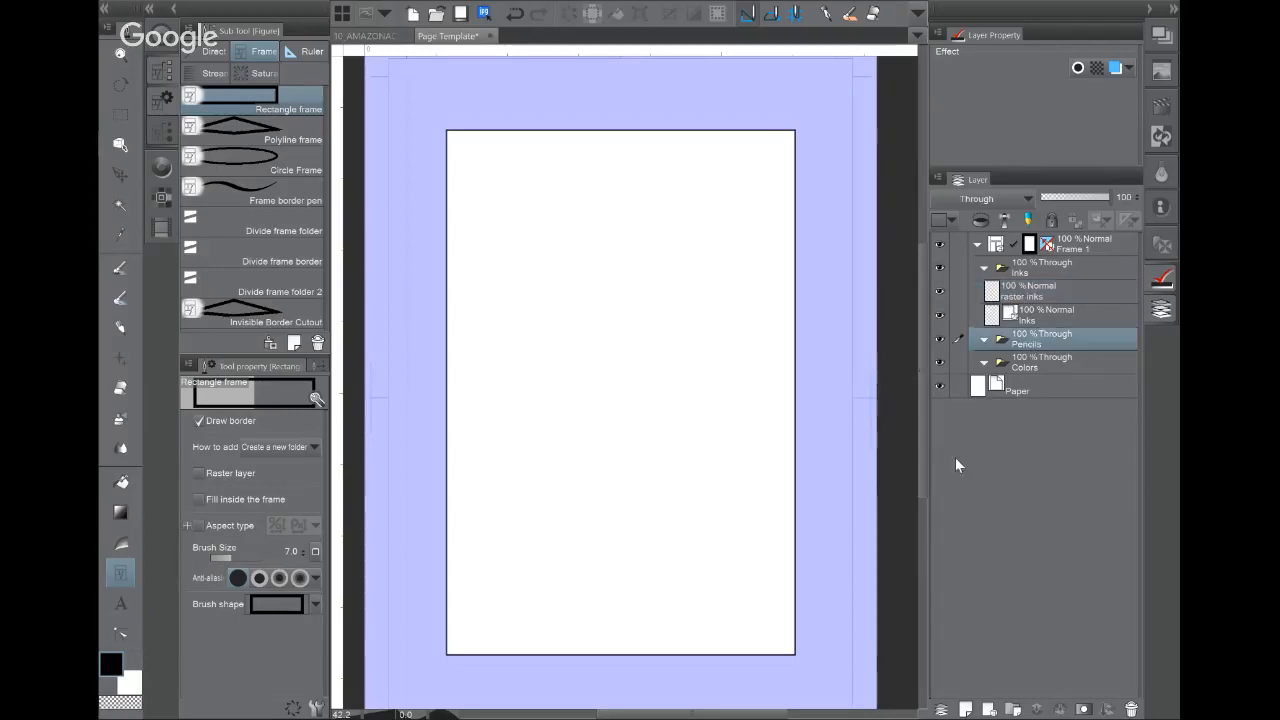
pyautogui.click(966, 709)
pyautogui.doubleClick(1024, 366)
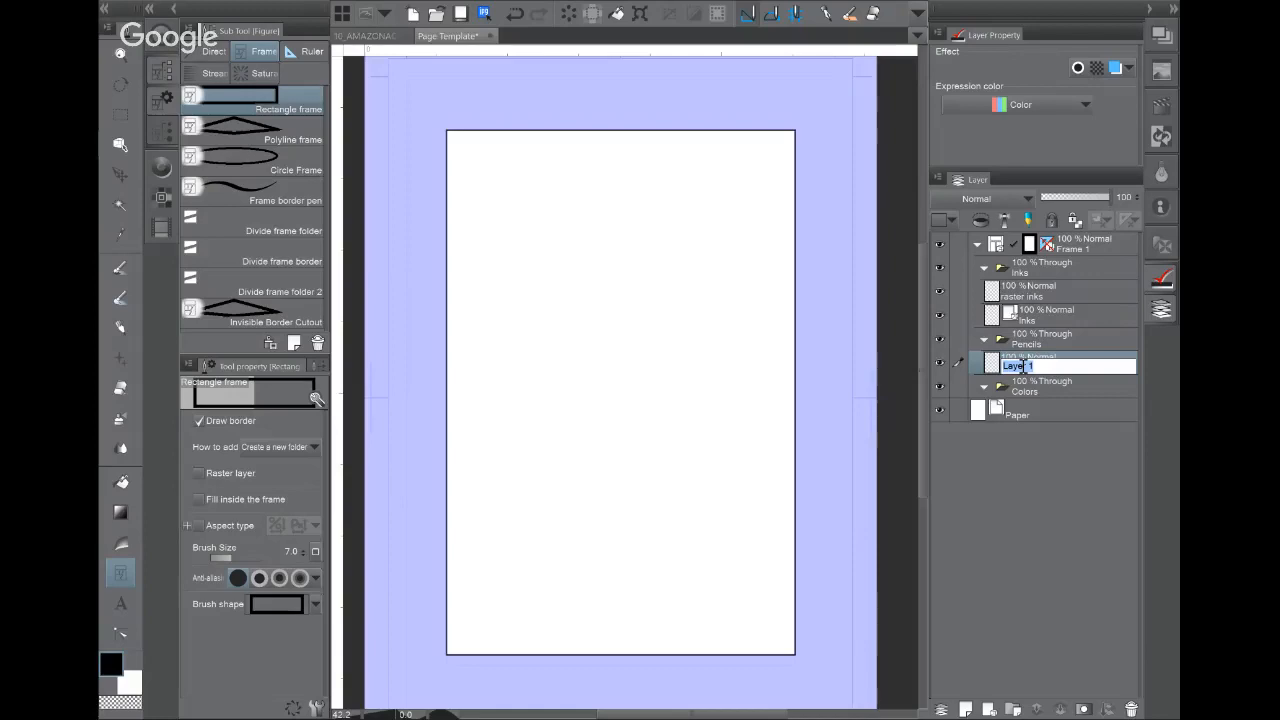
pyautogui.write('Roughs')
pyautogui.press('Return')
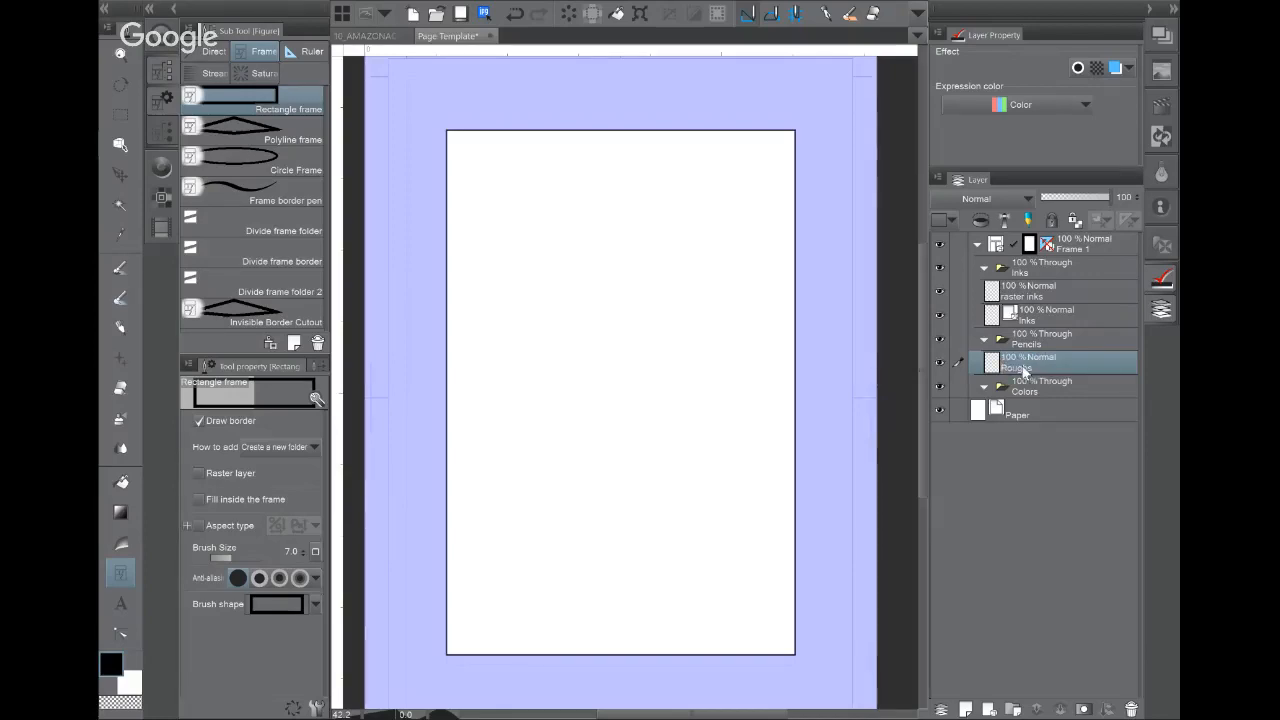
pyautogui.click(966, 709)
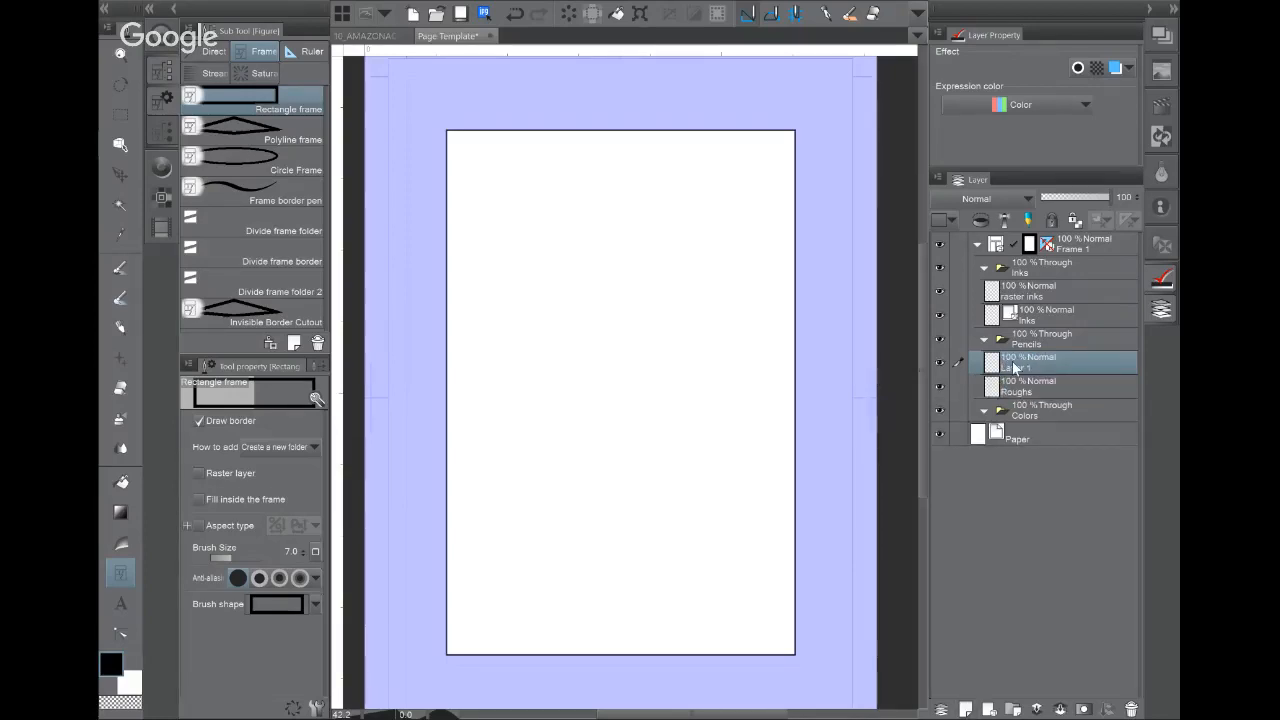
pyautogui.doubleClick(1010, 366)
pyautogui.write('Flnishe')
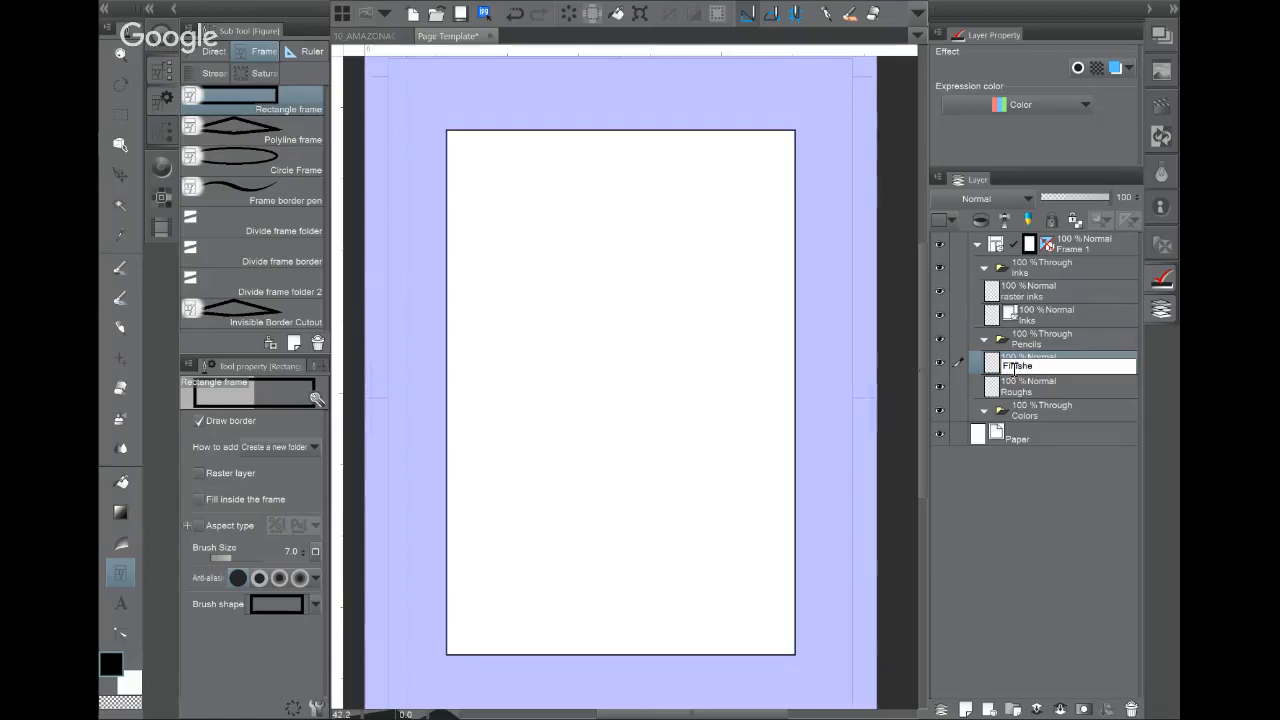
pyautogui.write('d Pencils')
pyautogui.press('Return')
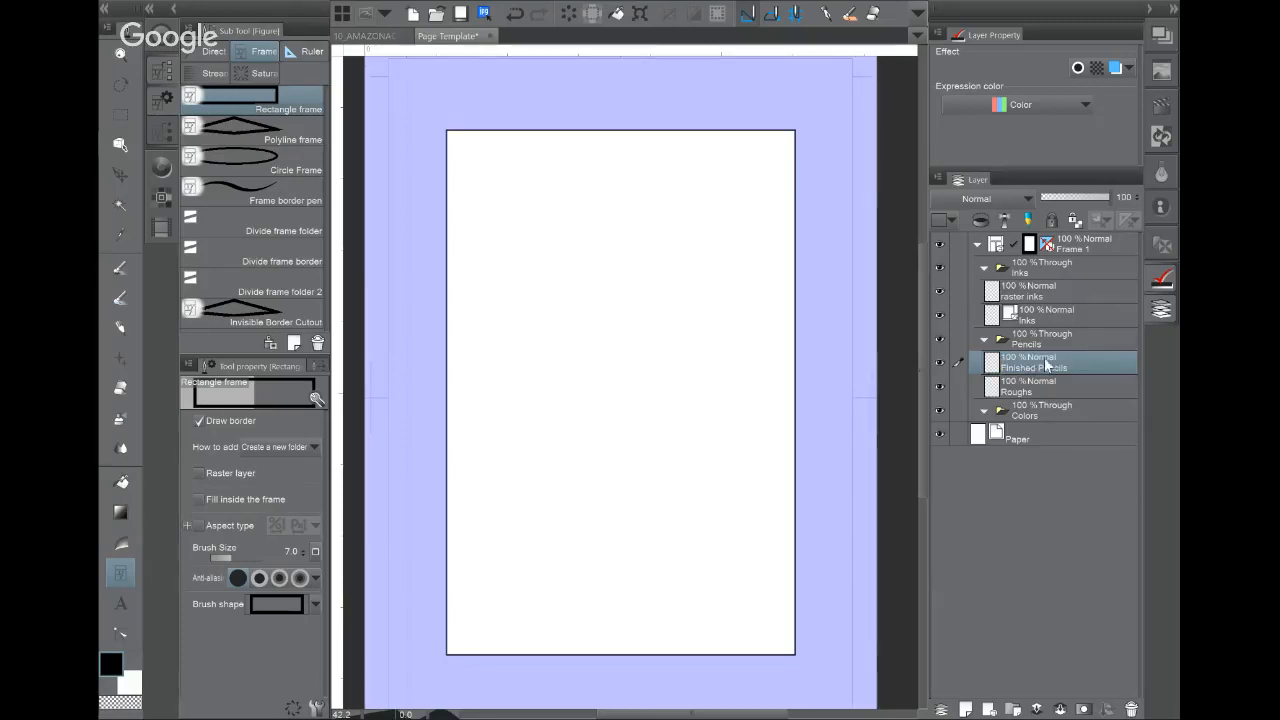
# Step: Add a raster layer named Flats inside the Colors folder
pyautogui.click(1027, 417)
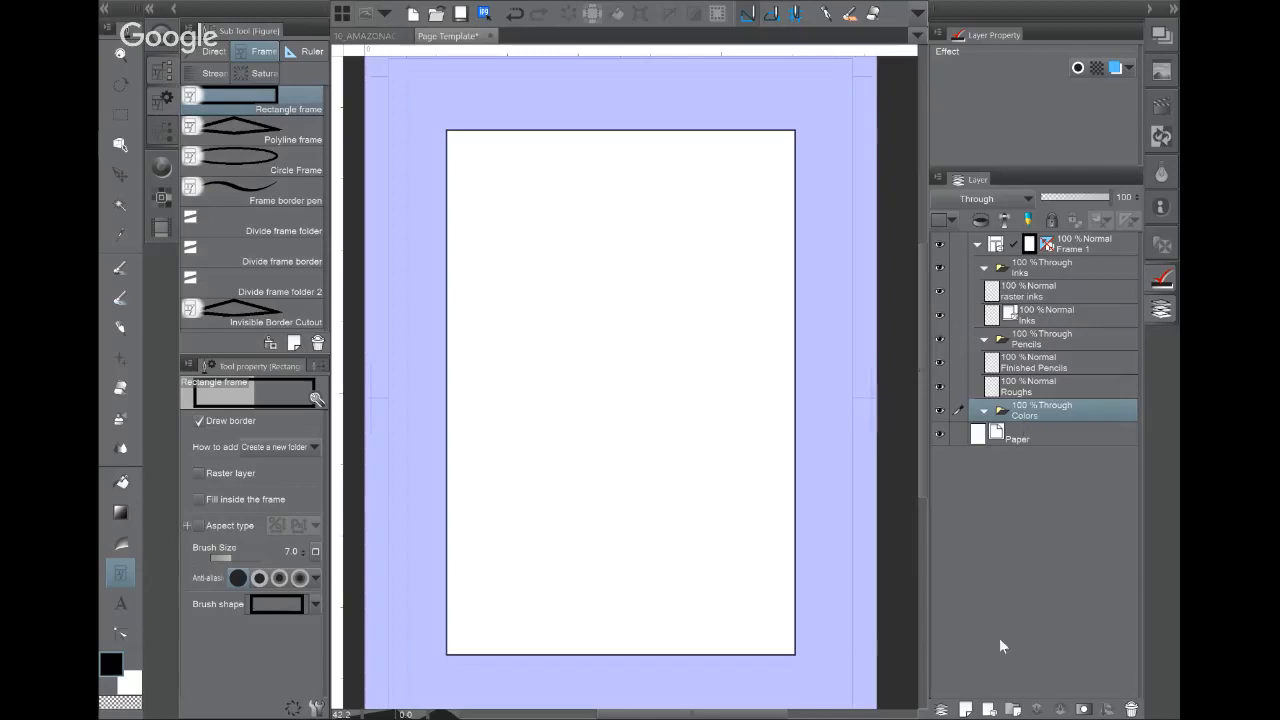
pyautogui.click(966, 709)
pyautogui.doubleClick(1005, 437)
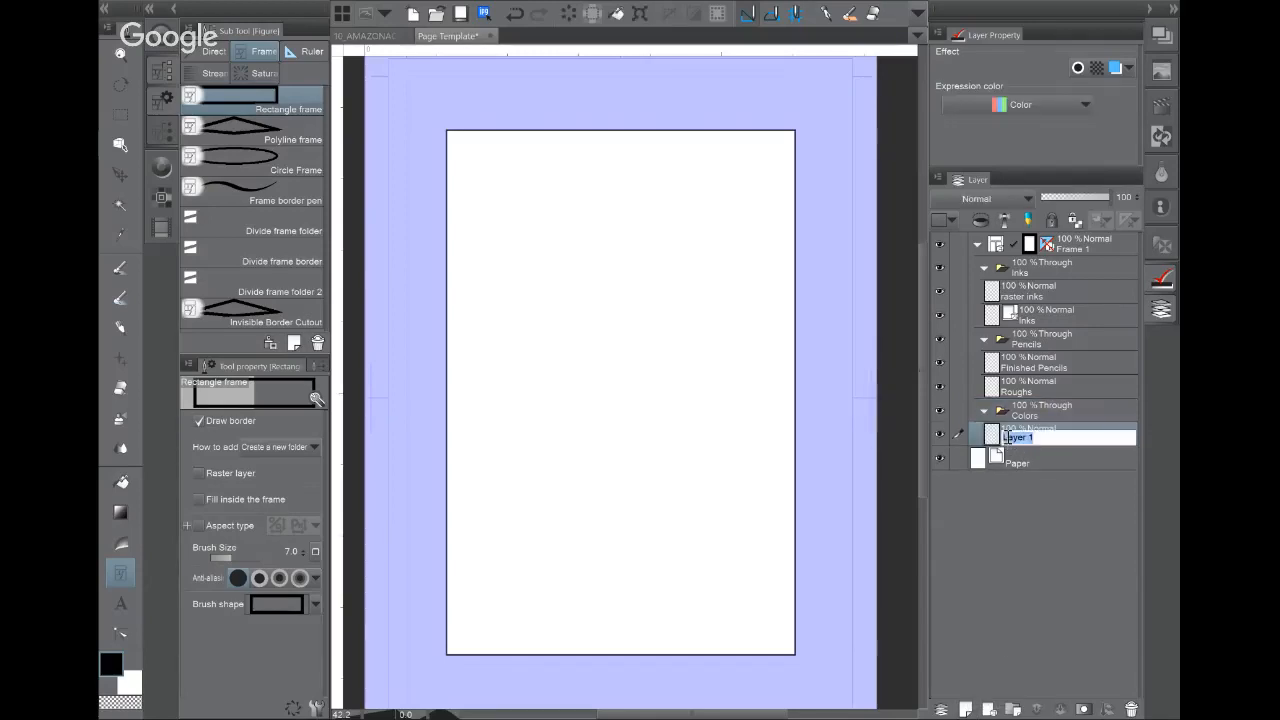
pyautogui.write('Flats')
pyautogui.press('Return')
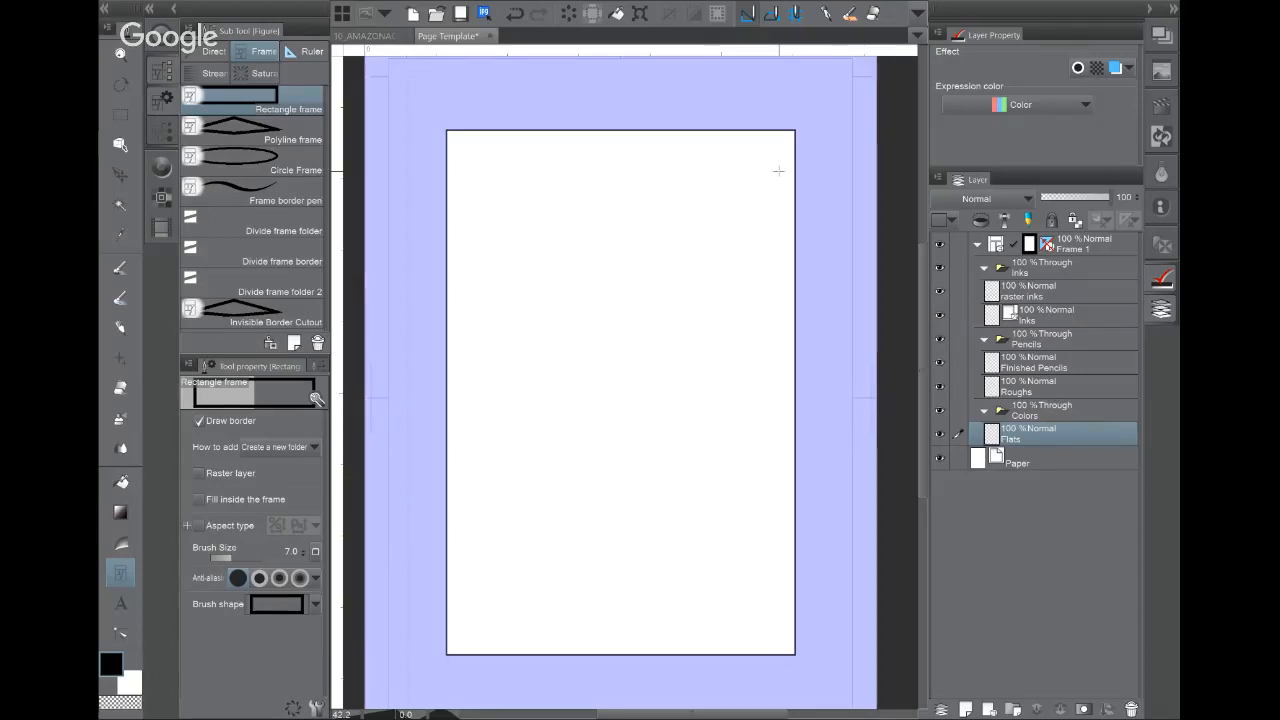
# Step: Cancel out of the Open file dialog, then collapse the Colors folder and select the Roughs layer
pyautogui.hotkey('ctrl', 'o')
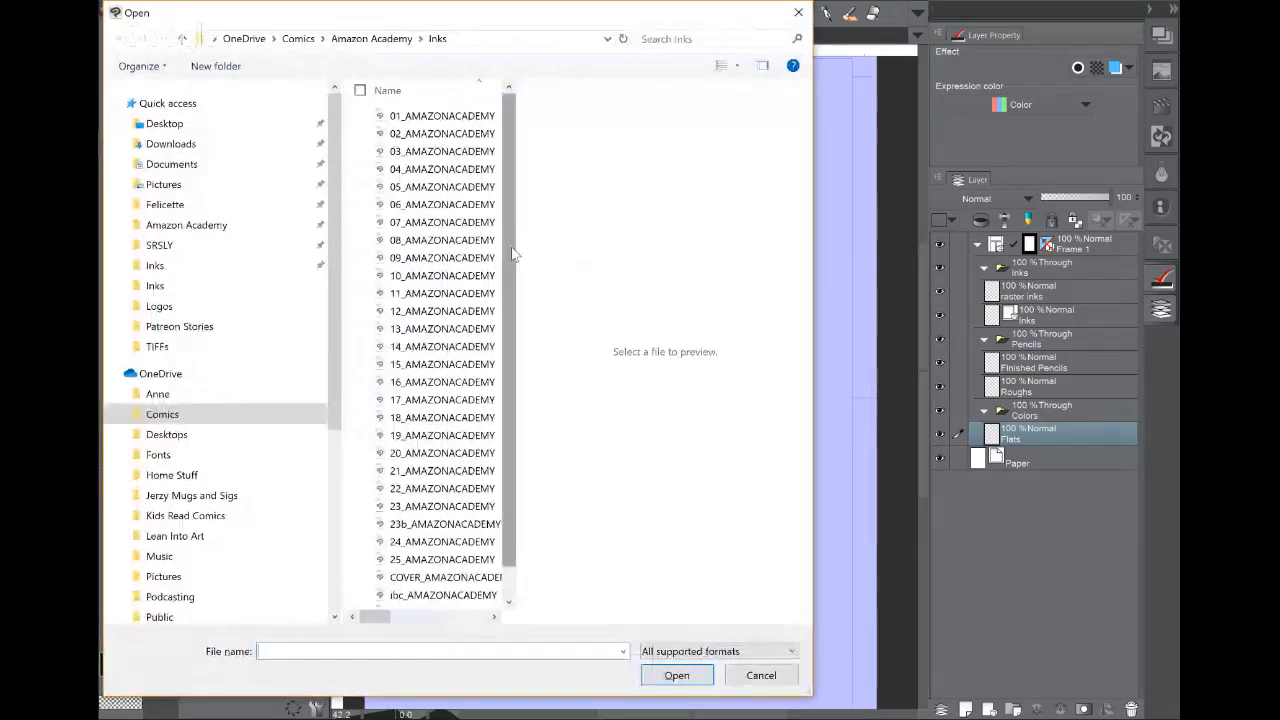
pyautogui.scroll(-1, 511, 254)
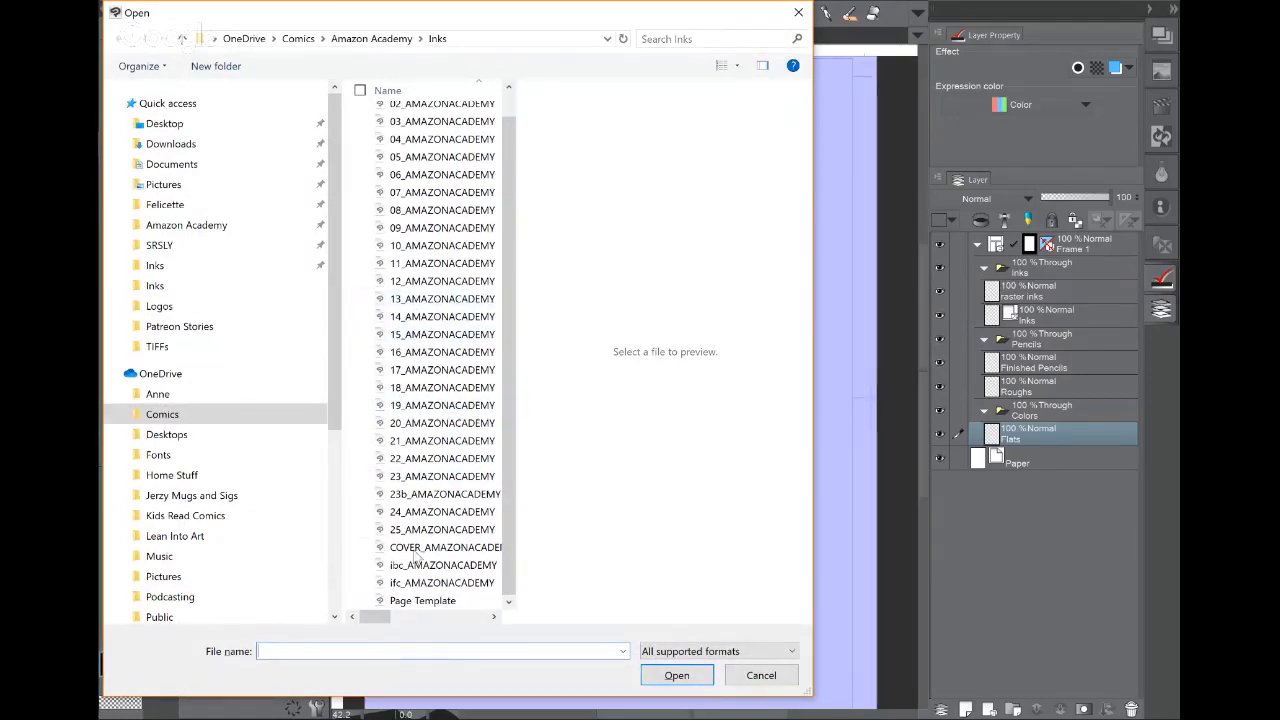
pyautogui.click(434, 602)
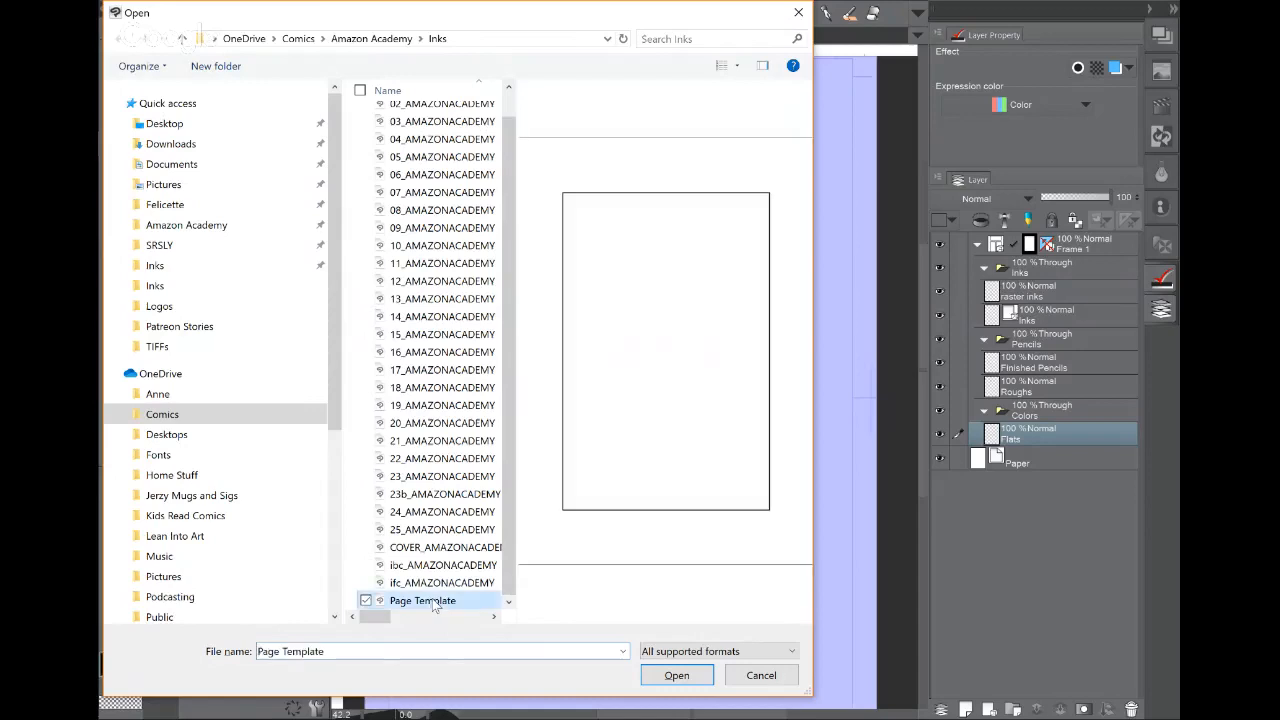
pyautogui.click(755, 676)
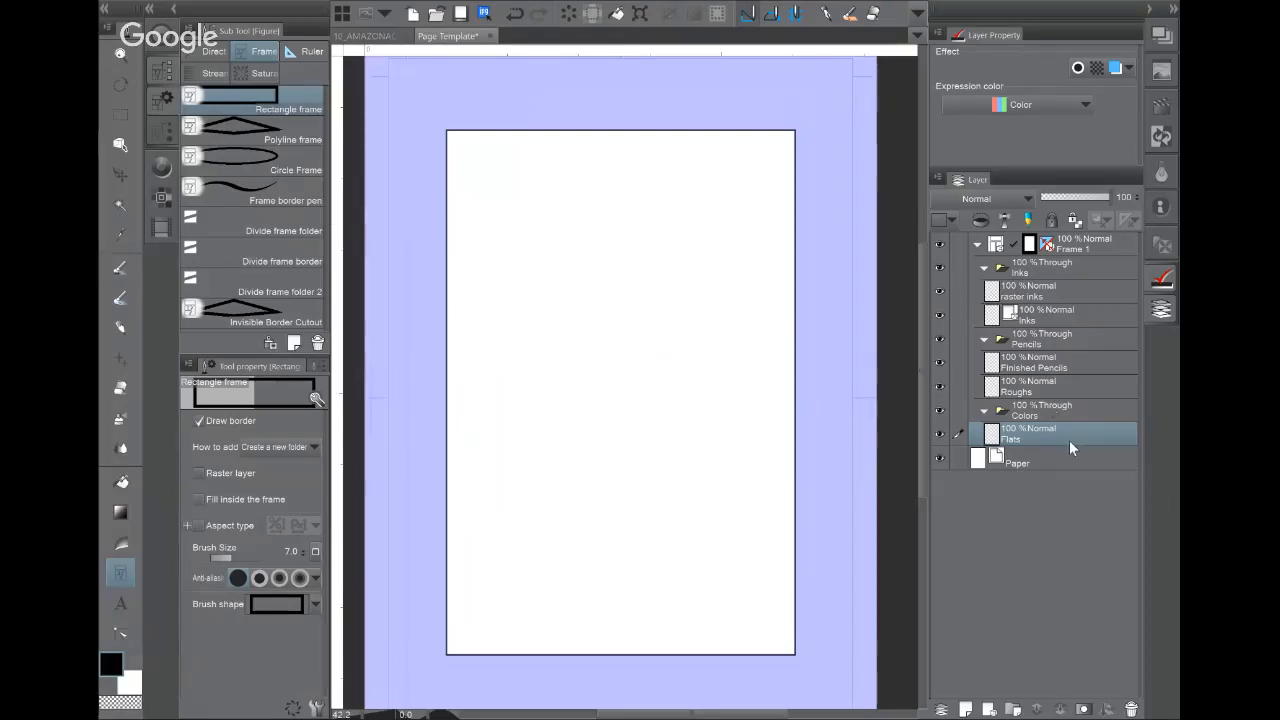
pyautogui.click(984, 411)
pyautogui.click(1045, 390)
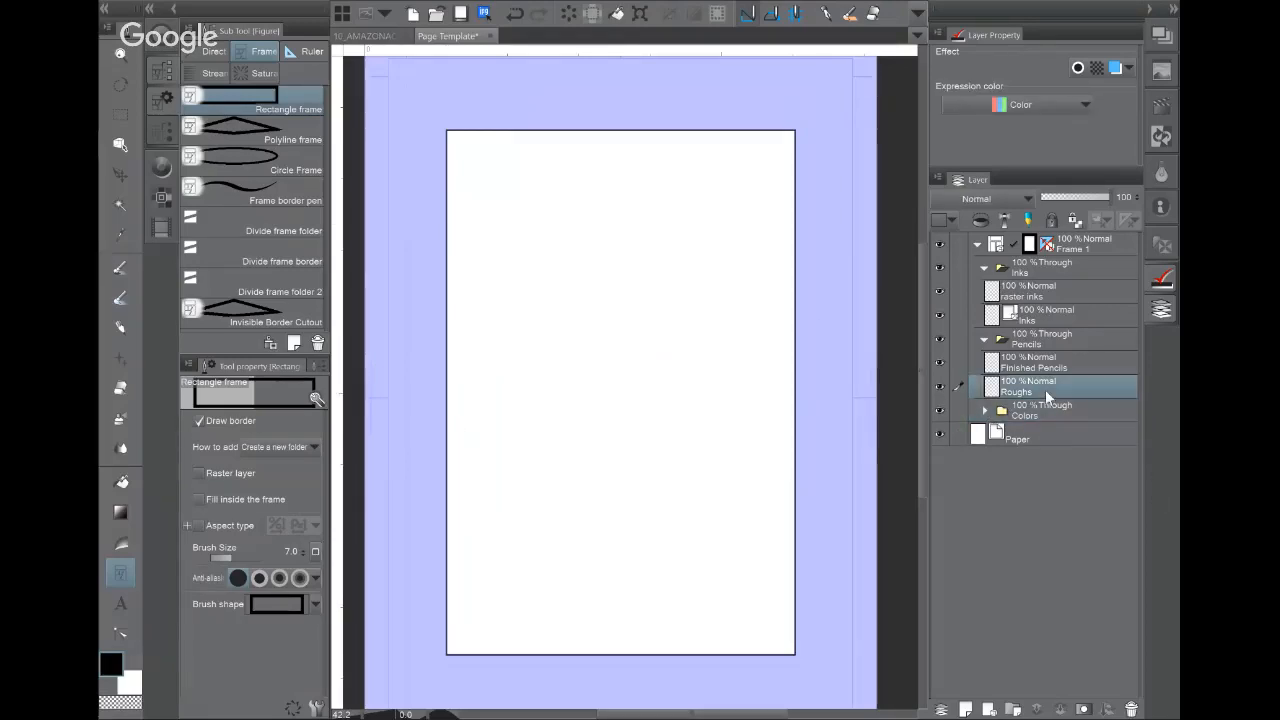
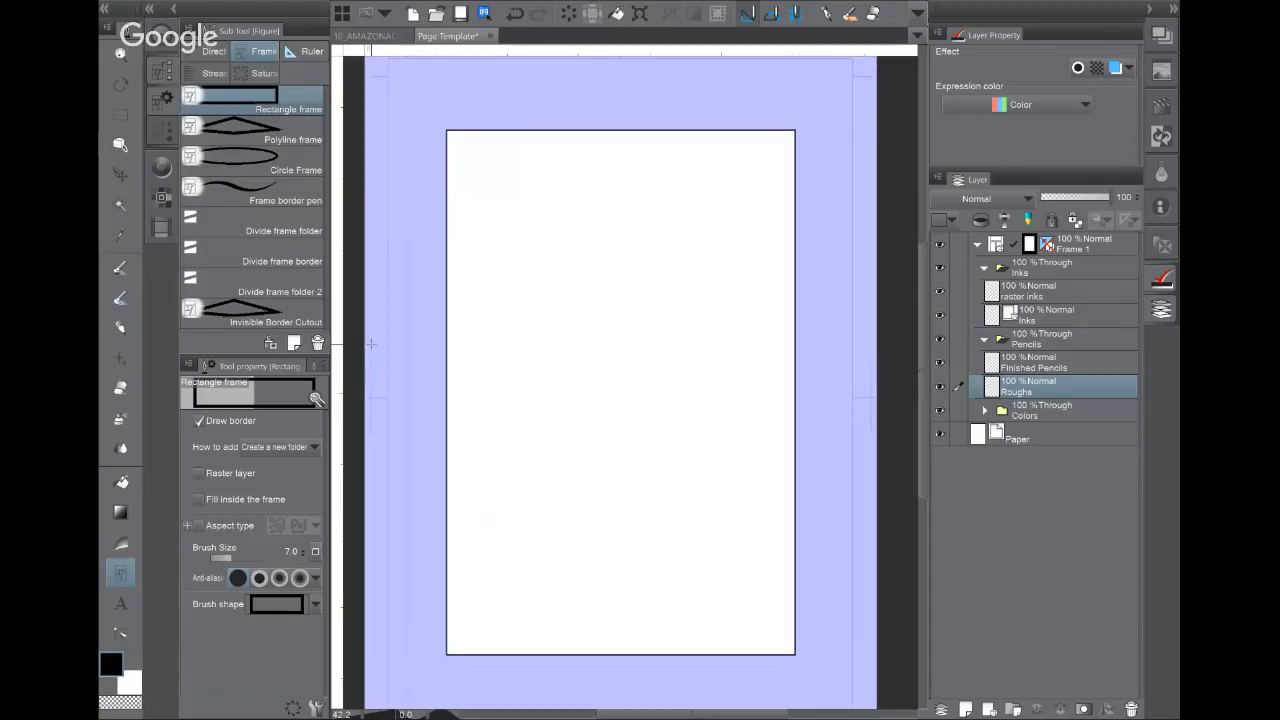
# Step: With Roughs selected, import scanned rough page 10 from the plots folder as an image
pyautogui.click(1074, 359)
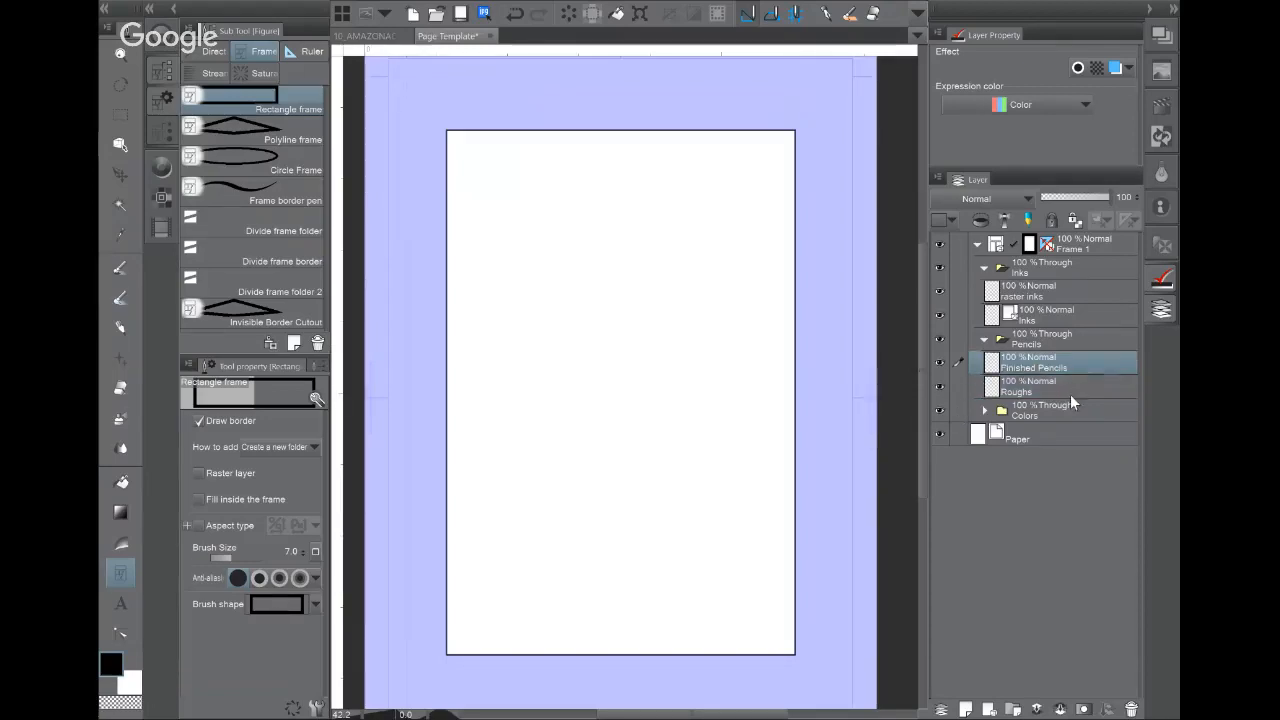
pyautogui.click(1069, 391)
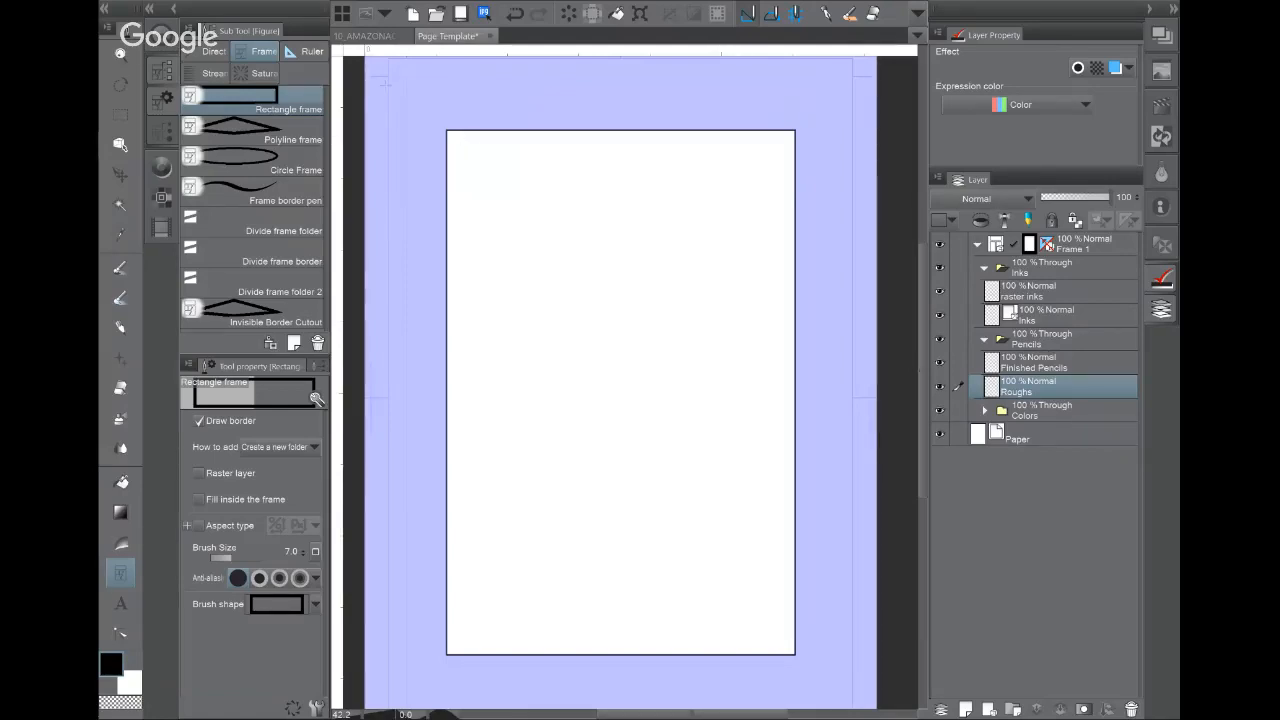
pyautogui.click(342, 14)
pyautogui.moveTo(366, 66)
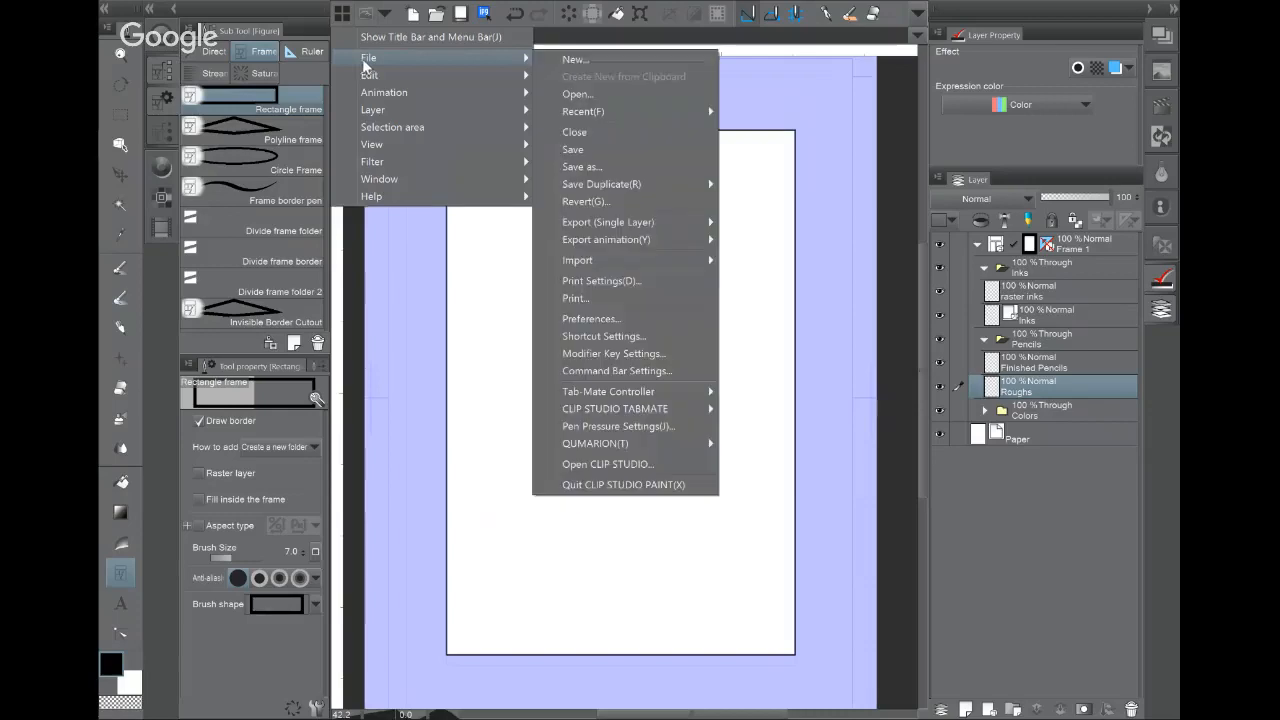
pyautogui.moveTo(626, 260)
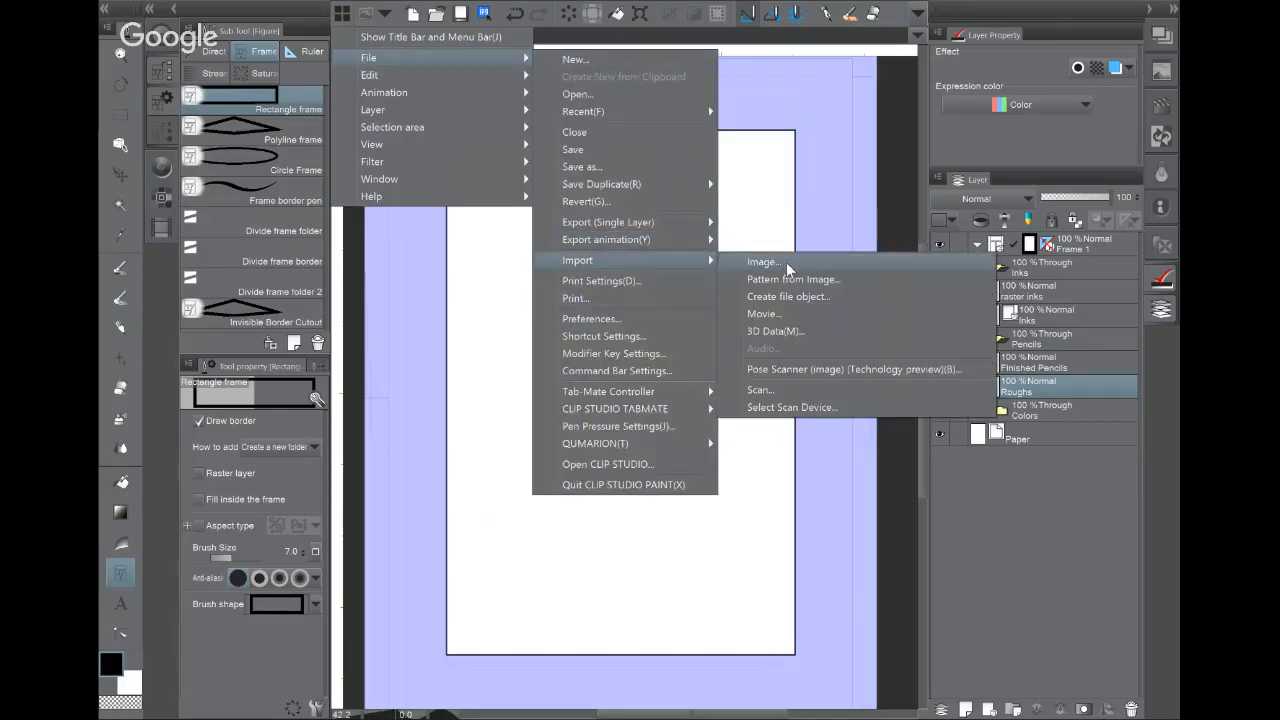
pyautogui.click(765, 262)
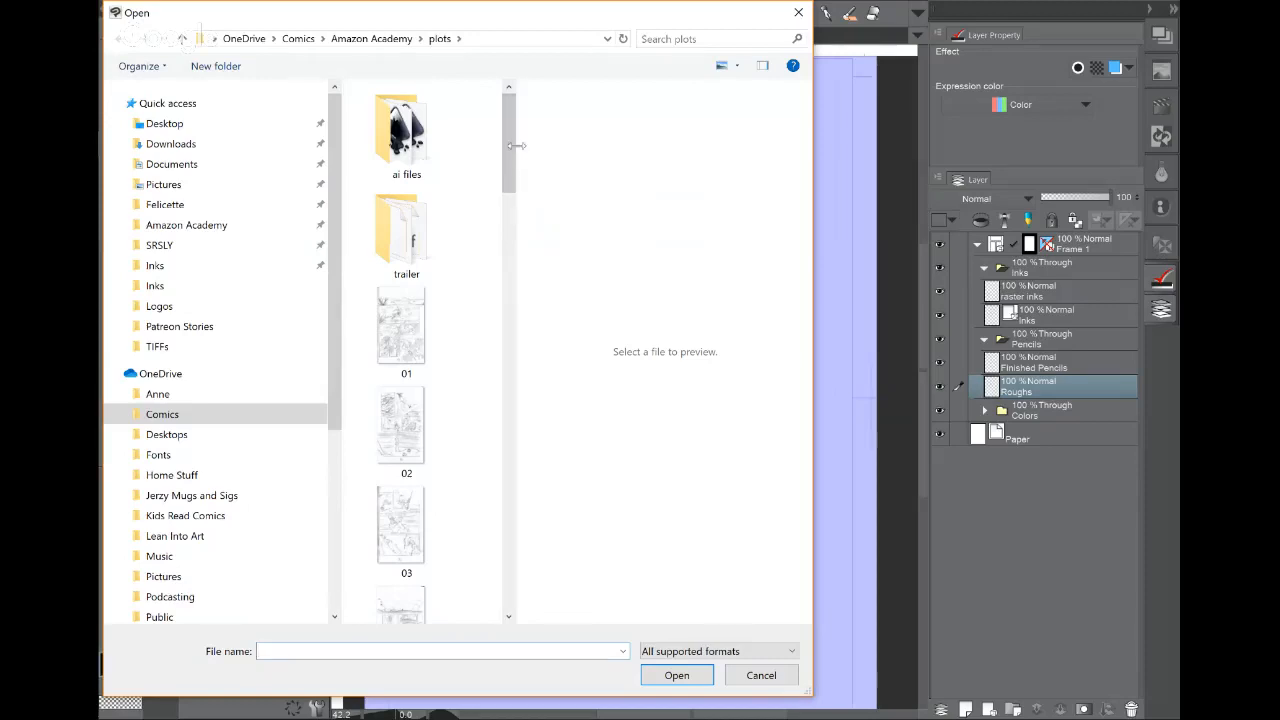
pyautogui.moveTo(509, 175); pyautogui.dragTo(516, 313)
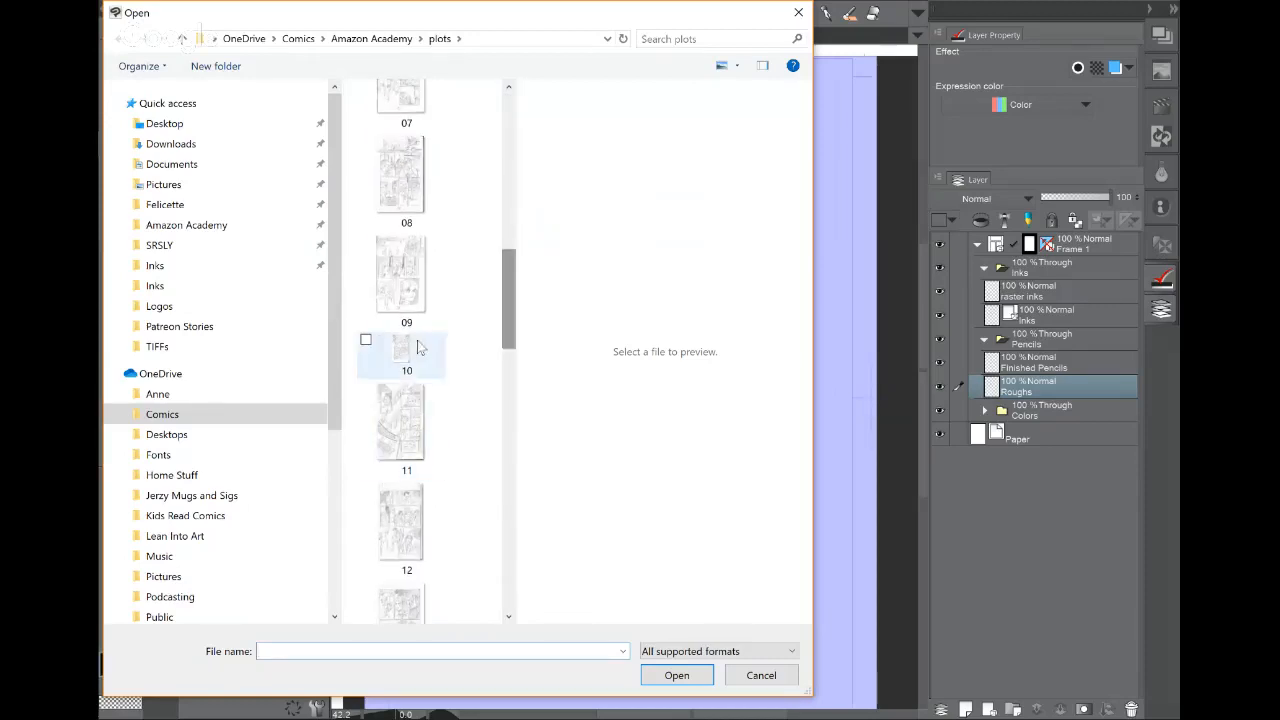
pyautogui.click(417, 342)
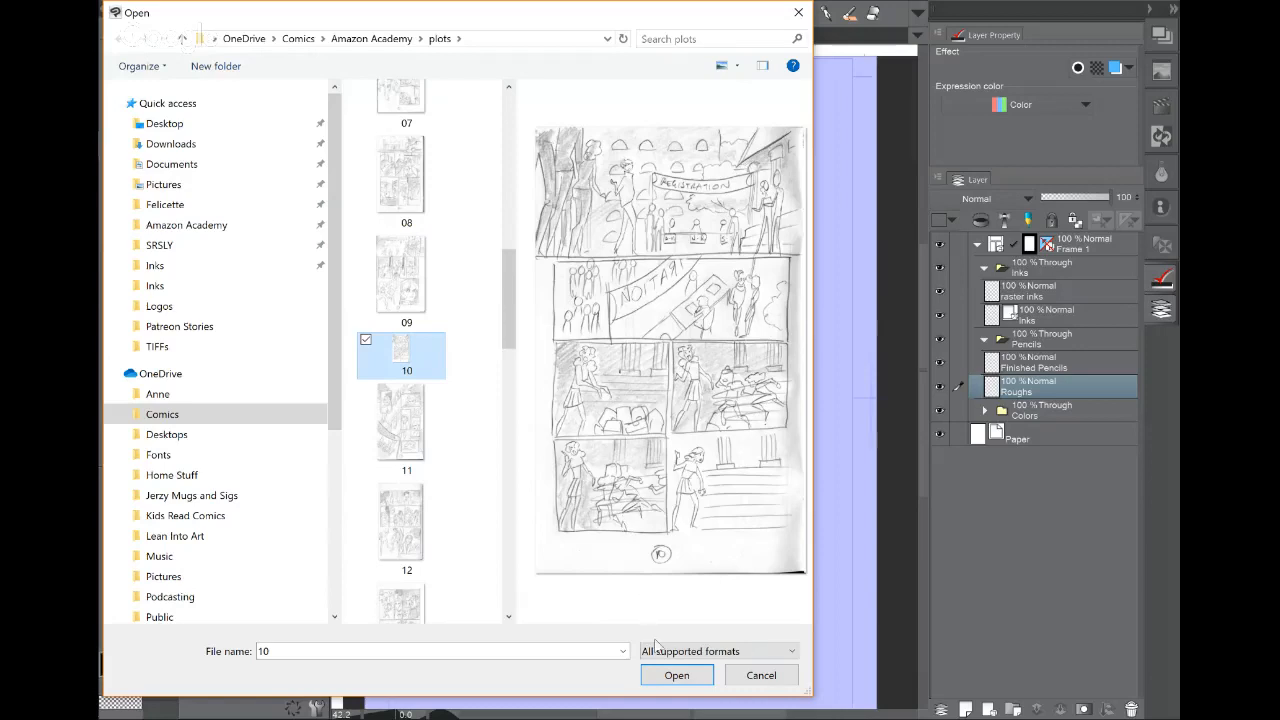
pyautogui.click(658, 677)
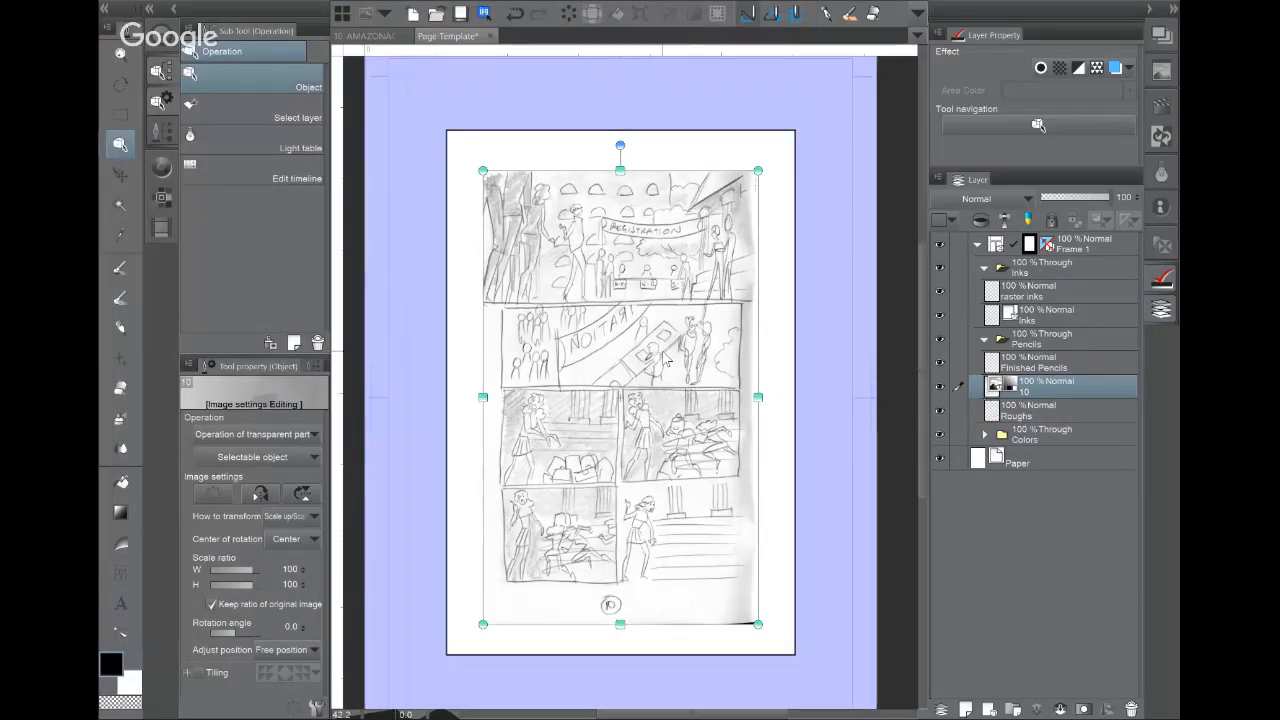
# Step: Set the Pencils folder's blend mode to Normal and turn on its blue layer colour
pyautogui.click(1065, 340)
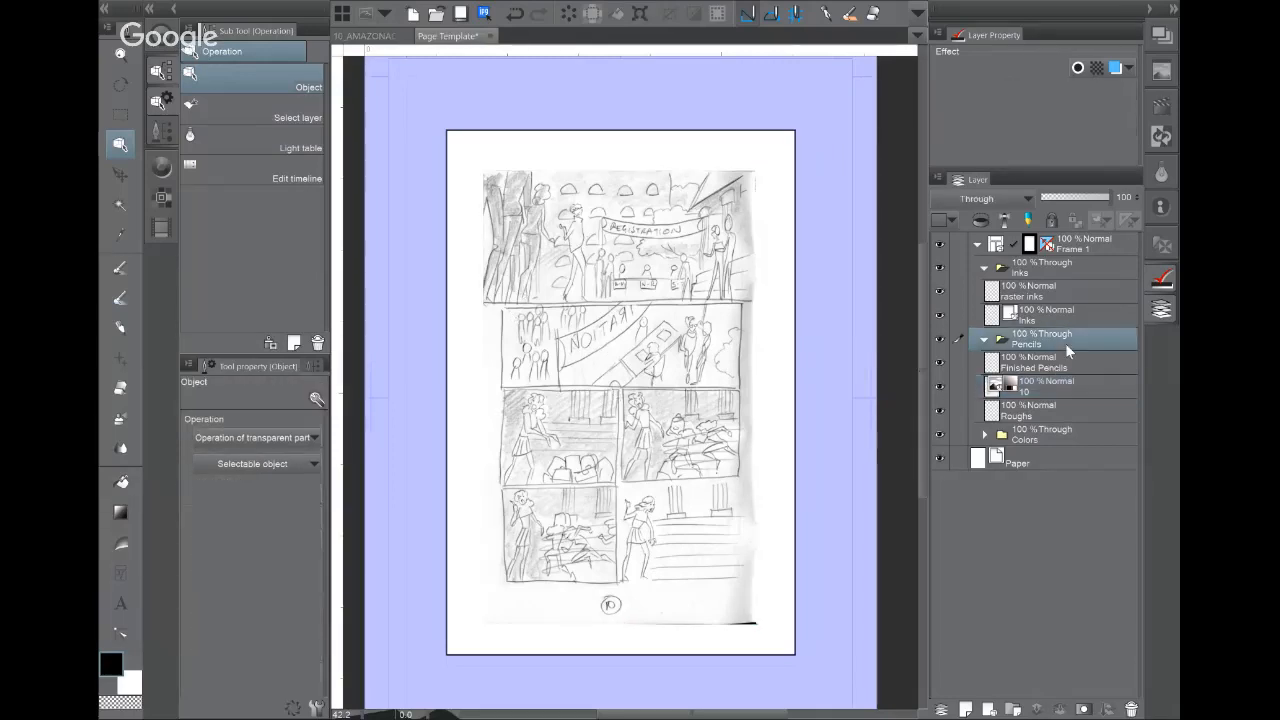
pyautogui.click(964, 197)
pyautogui.click(963, 229)
pyautogui.click(965, 194)
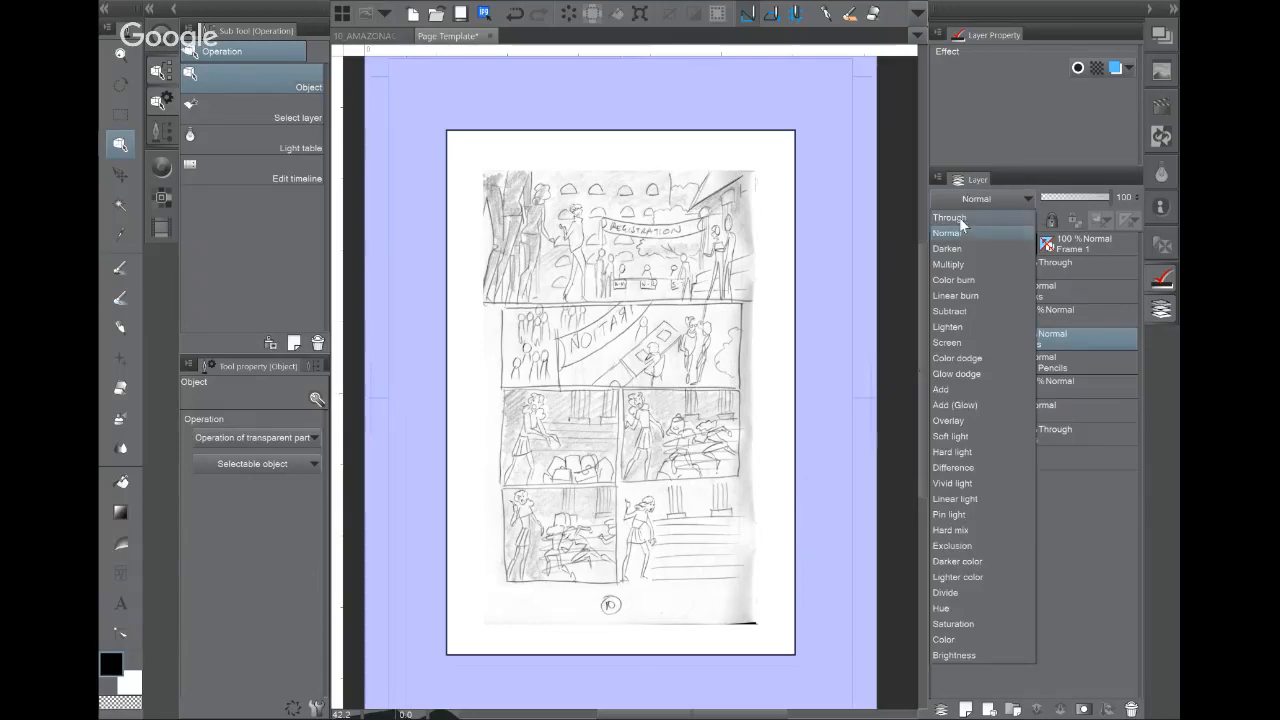
pyautogui.click(959, 234)
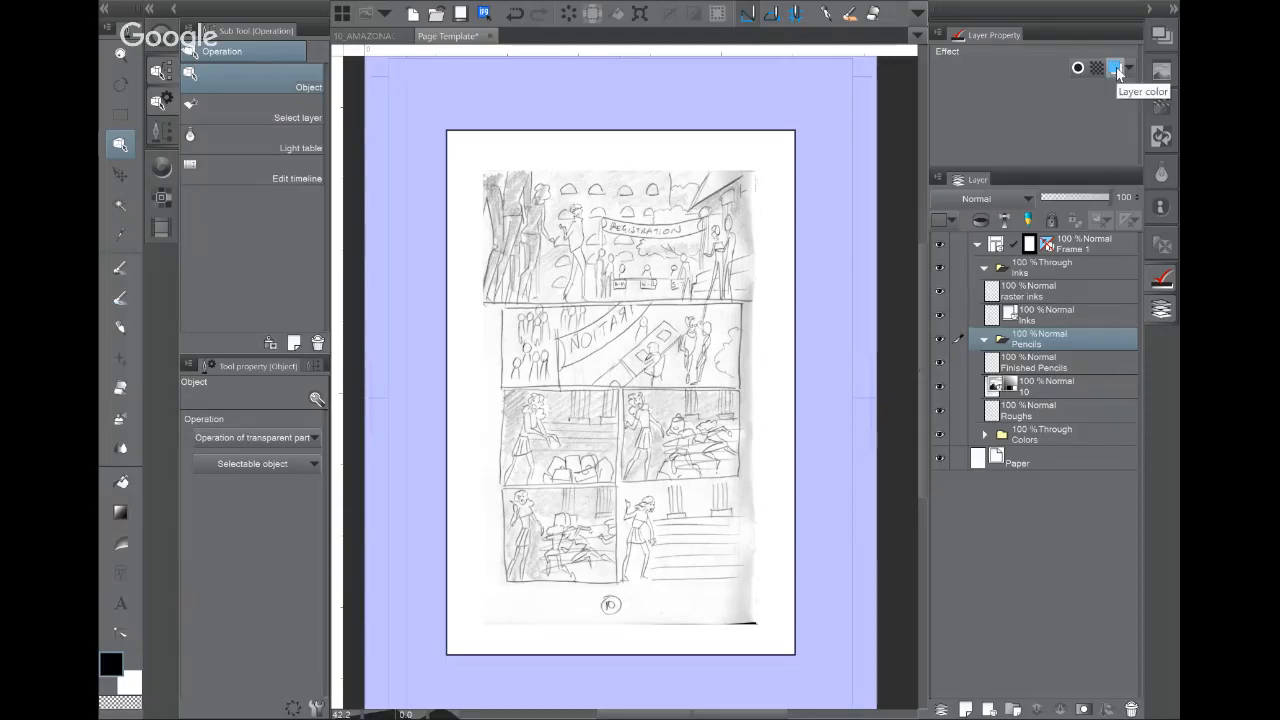
pyautogui.click(1115, 68)
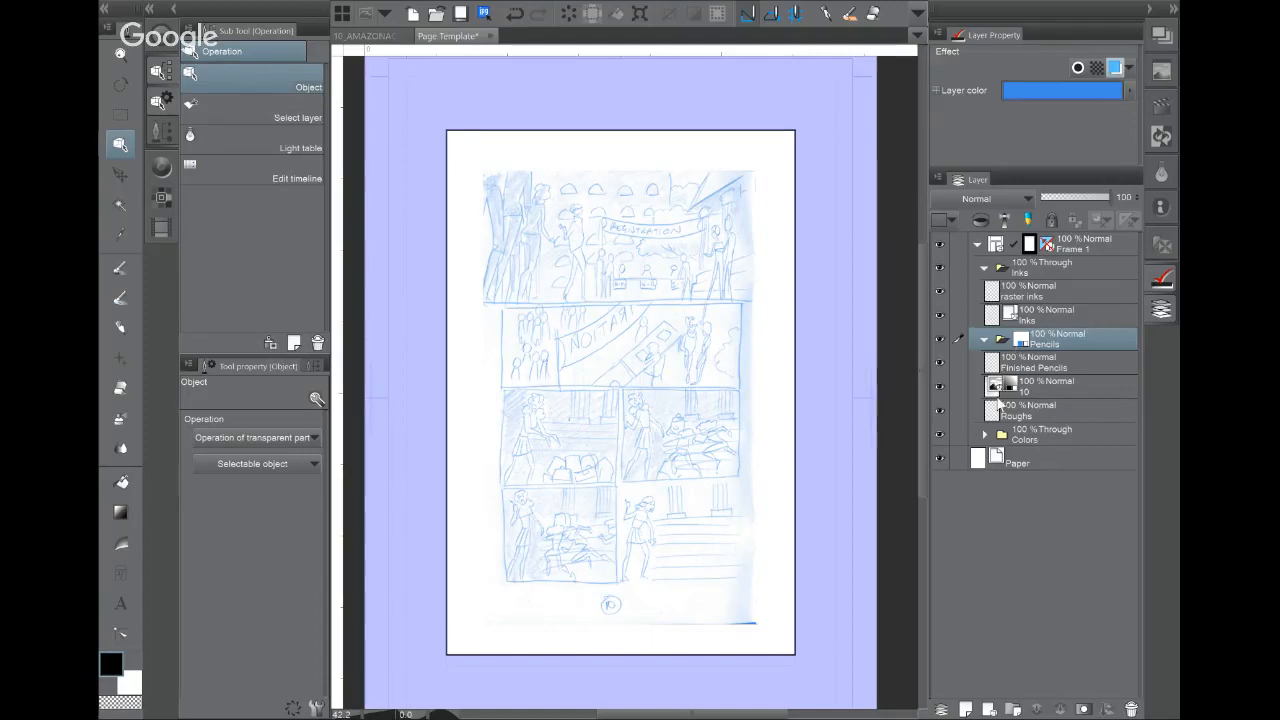
pyautogui.click(1075, 381)
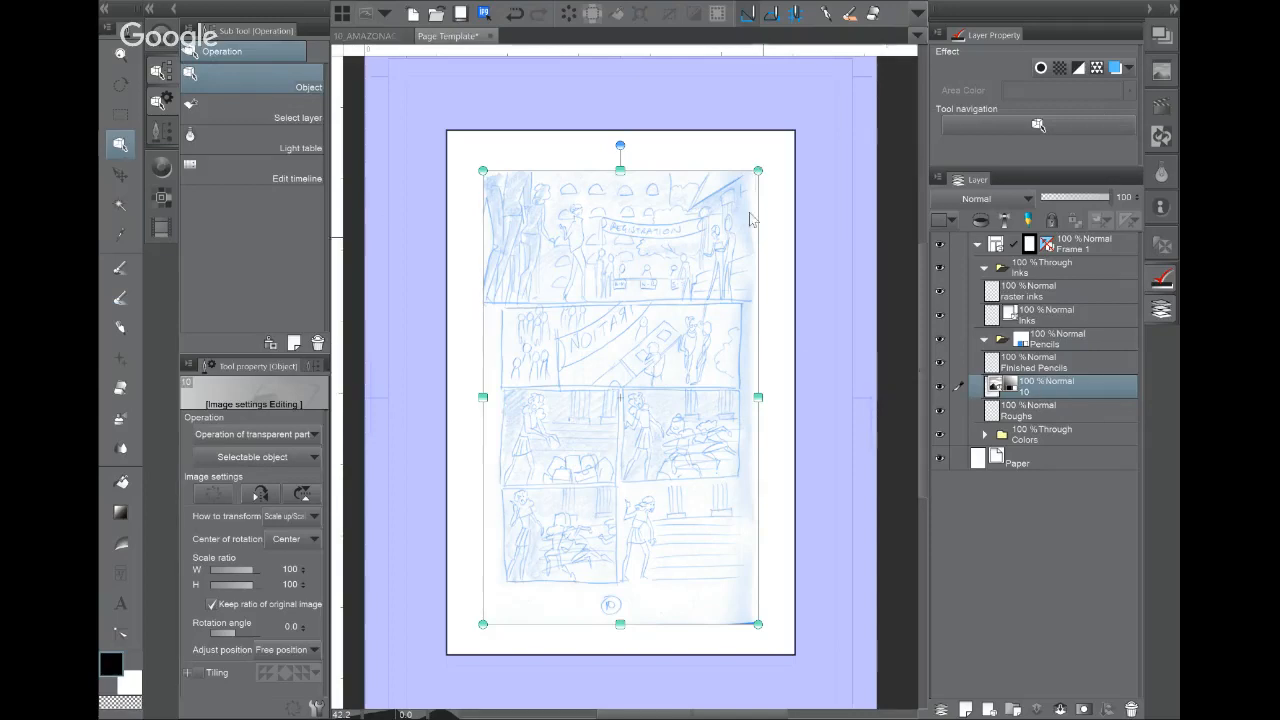
# Step: Scale layer 10 up to 142% so the sketch fills the page
pyautogui.moveTo(766, 166); pyautogui.dragTo(831, 76)
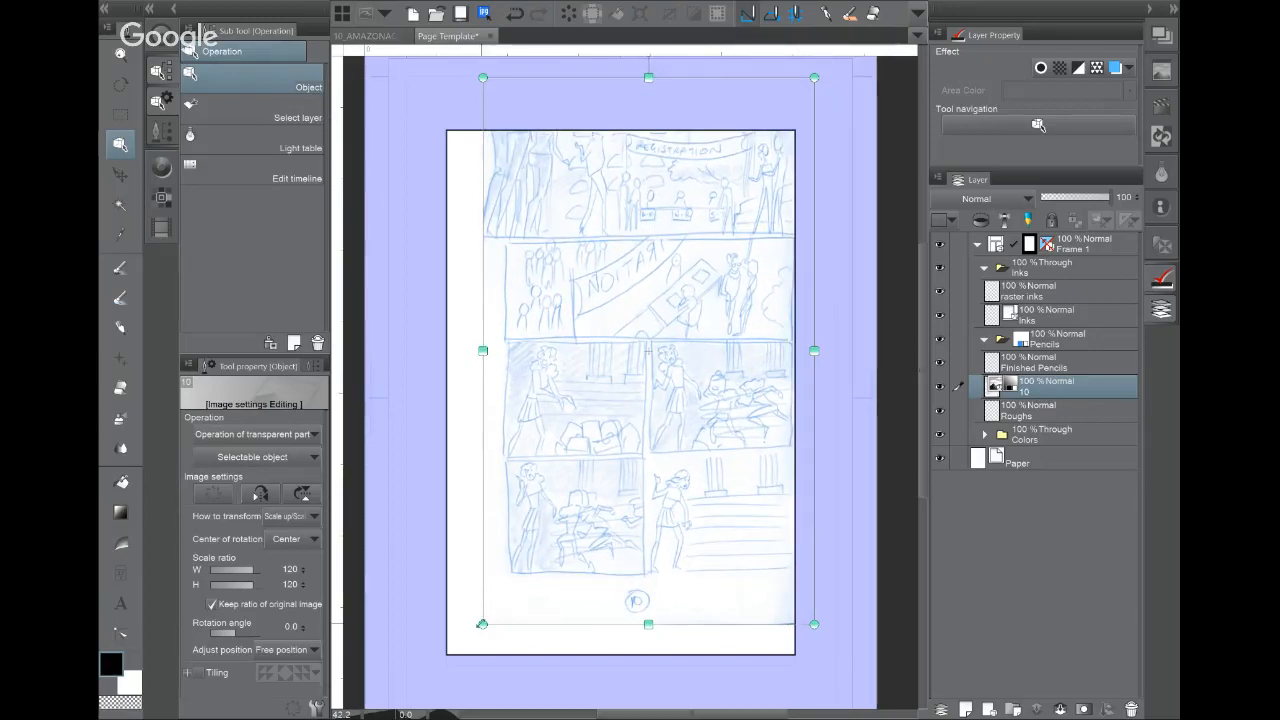
pyautogui.moveTo(483, 626); pyautogui.dragTo(433, 699)
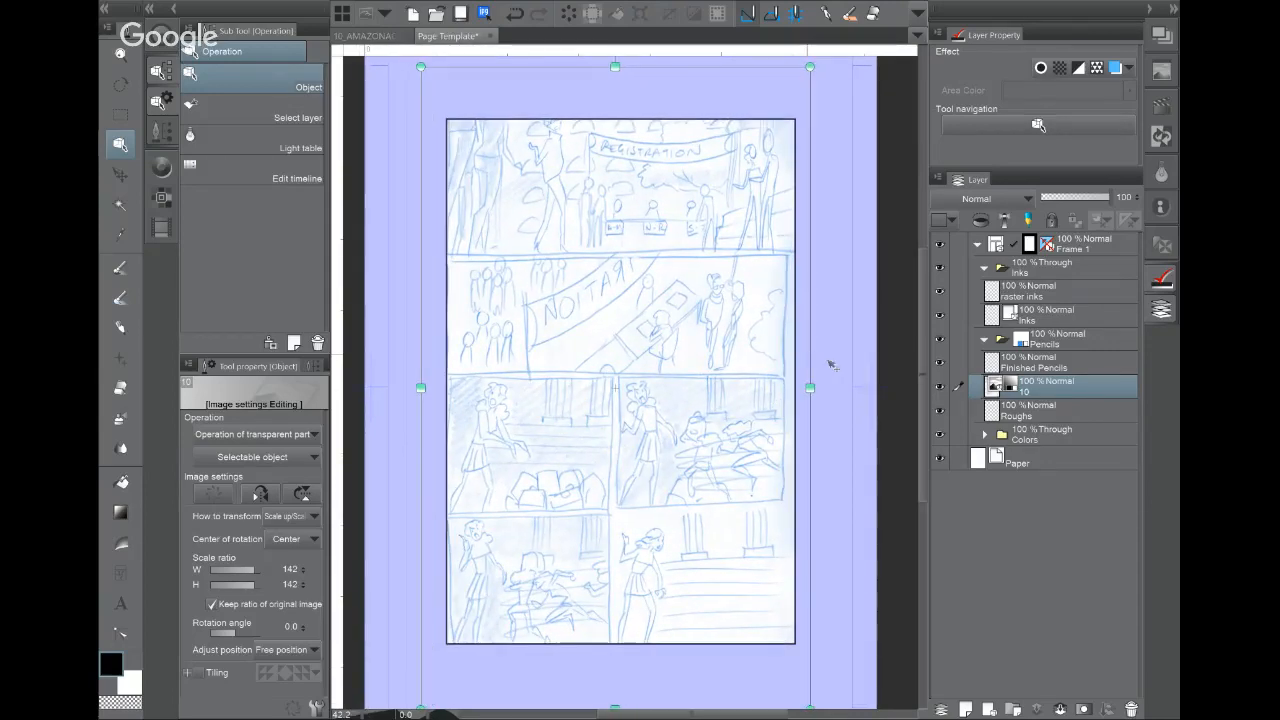
pyautogui.click(1061, 338)
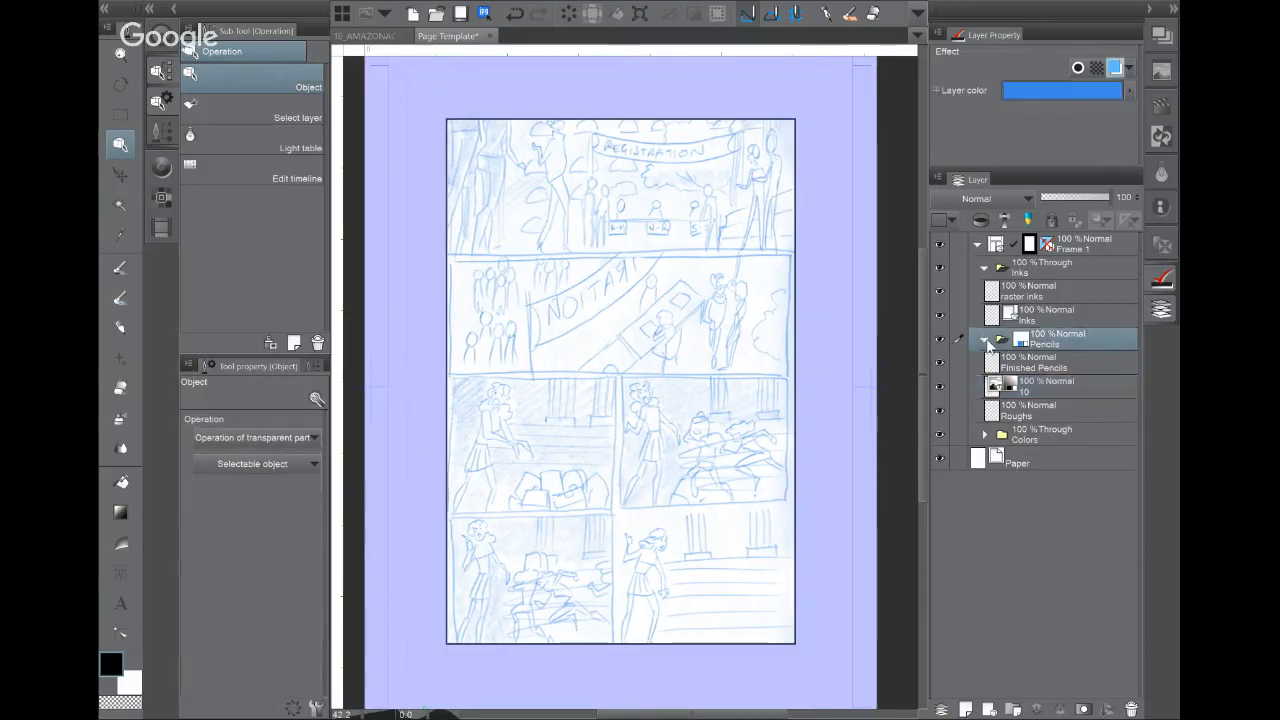
# Step: Move the Pencils folder below Colors and layer 10 below Roughs
pyautogui.click(985, 339)
pyautogui.moveTo(1086, 349); pyautogui.dragTo(1076, 388)
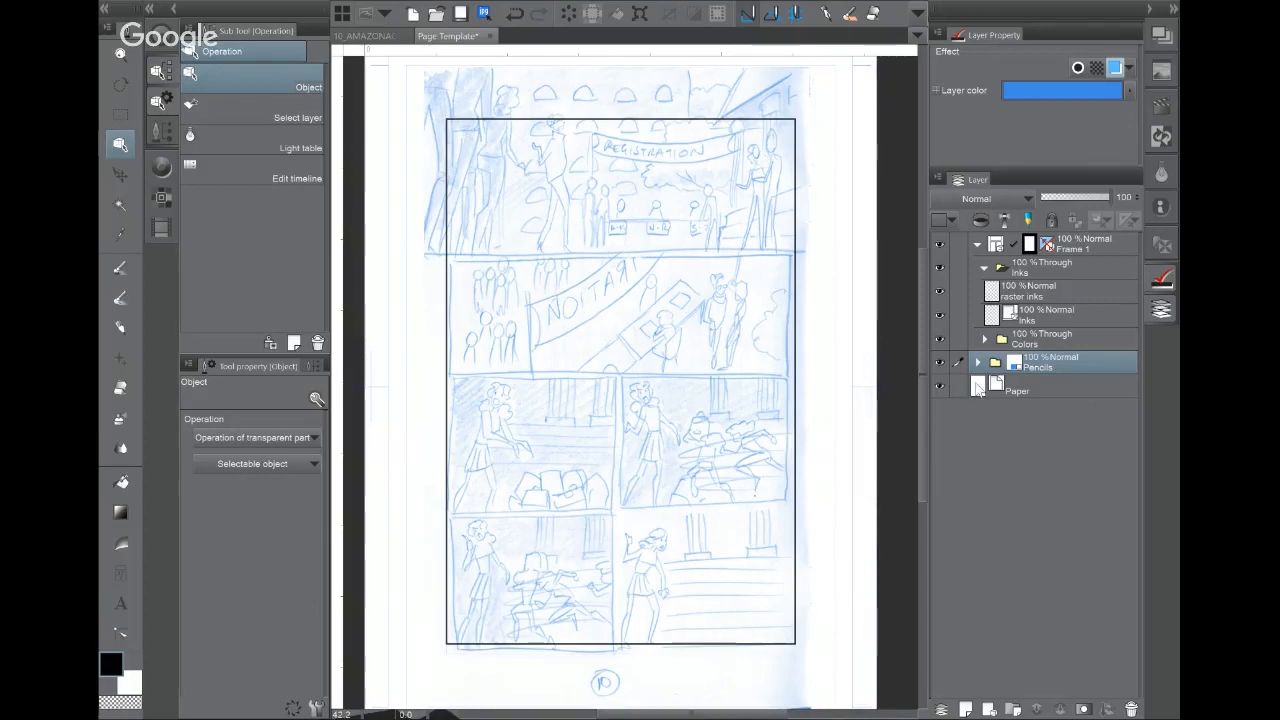
pyautogui.click(977, 362)
pyautogui.click(1035, 415)
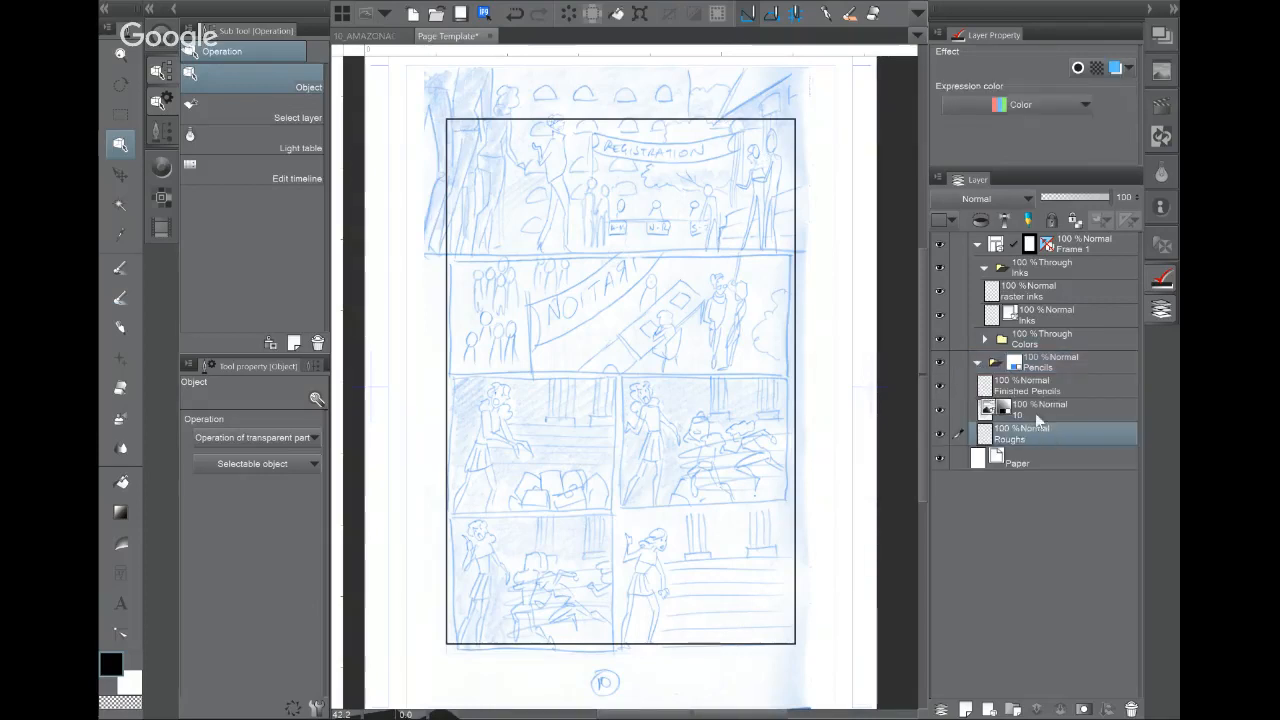
pyautogui.moveTo(1053, 413); pyautogui.dragTo(1040, 445)
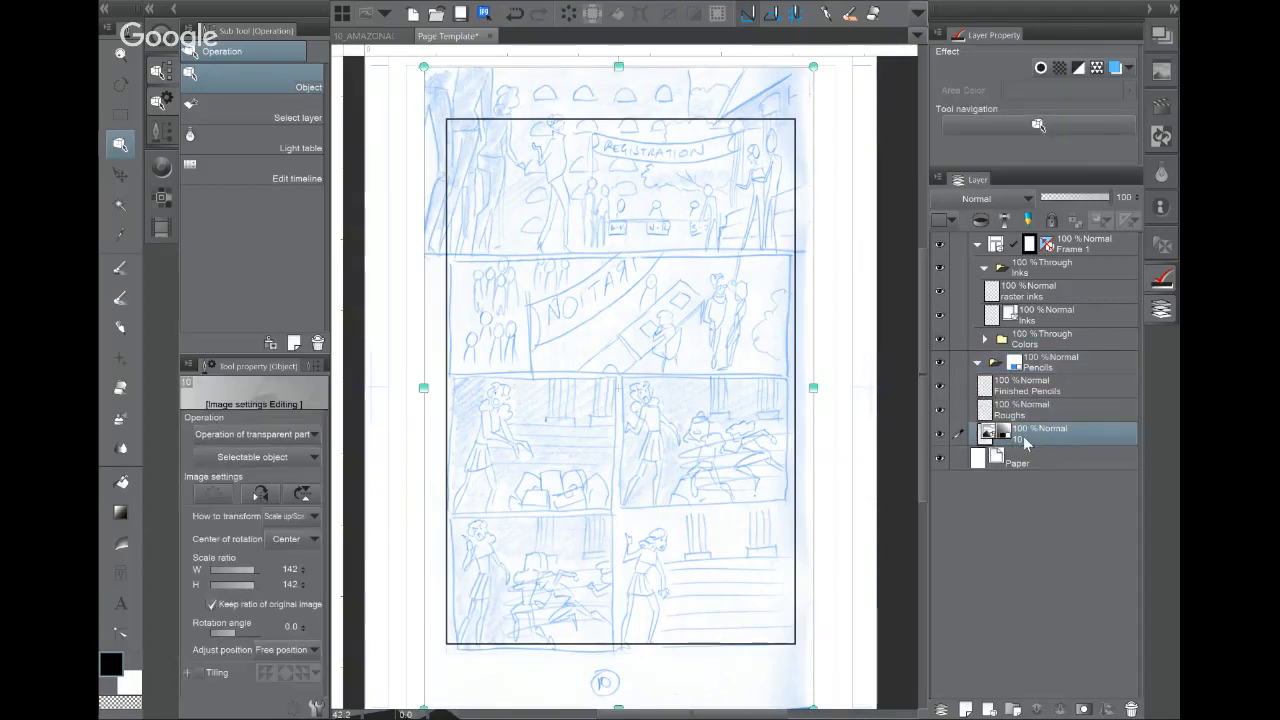
# Step: Rename layer 10 to 'Thumbnails'
pyautogui.doubleClick(1025, 437)
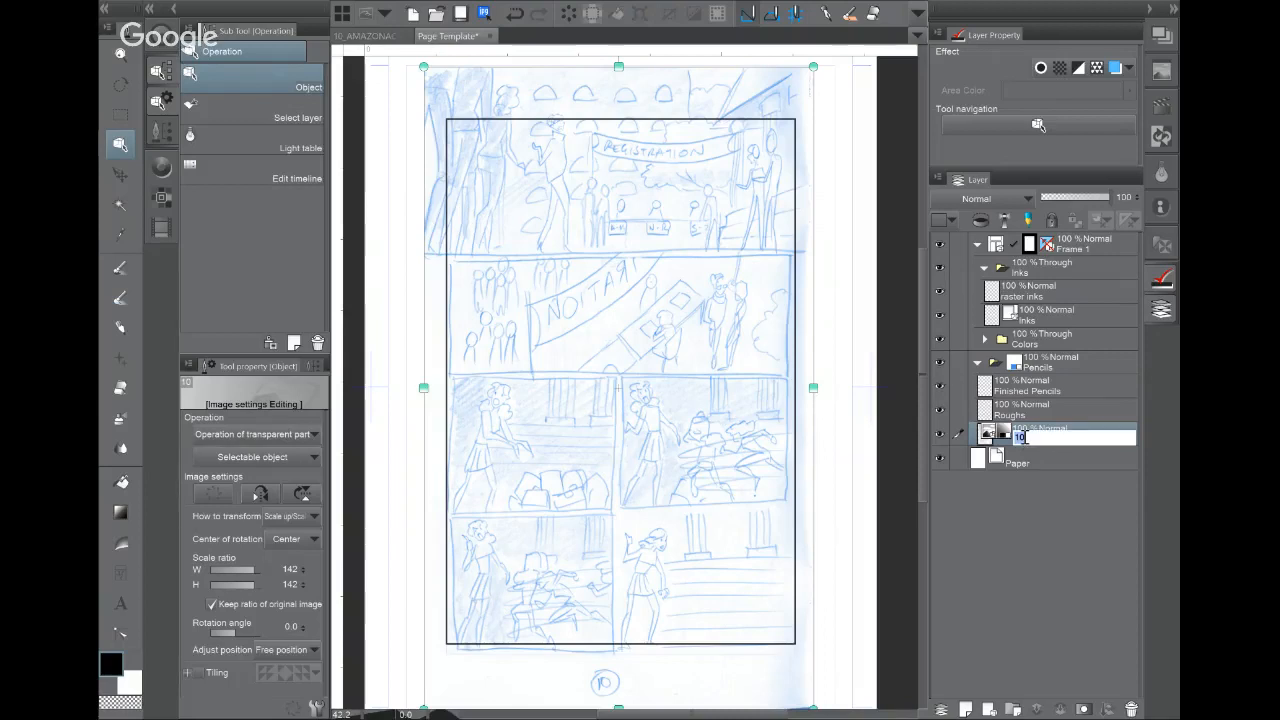
pyautogui.write('Thumbnails')
pyautogui.press('Return')
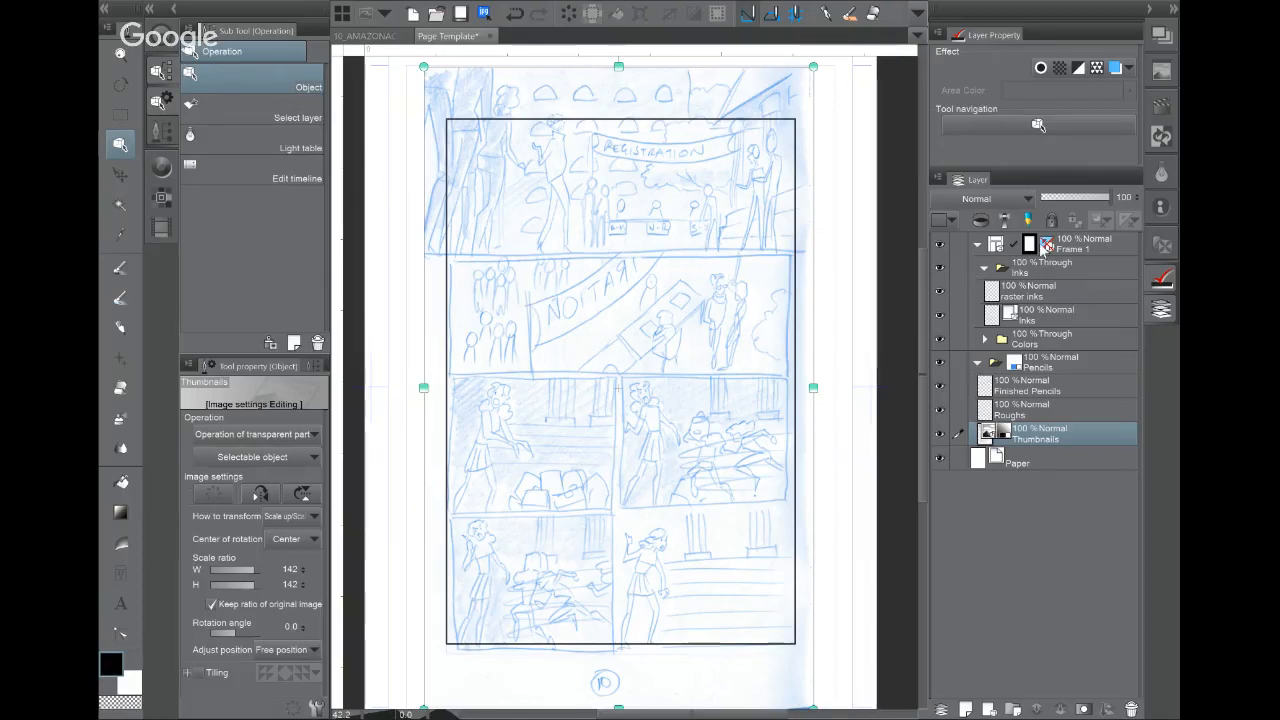
pyautogui.click(1036, 250)
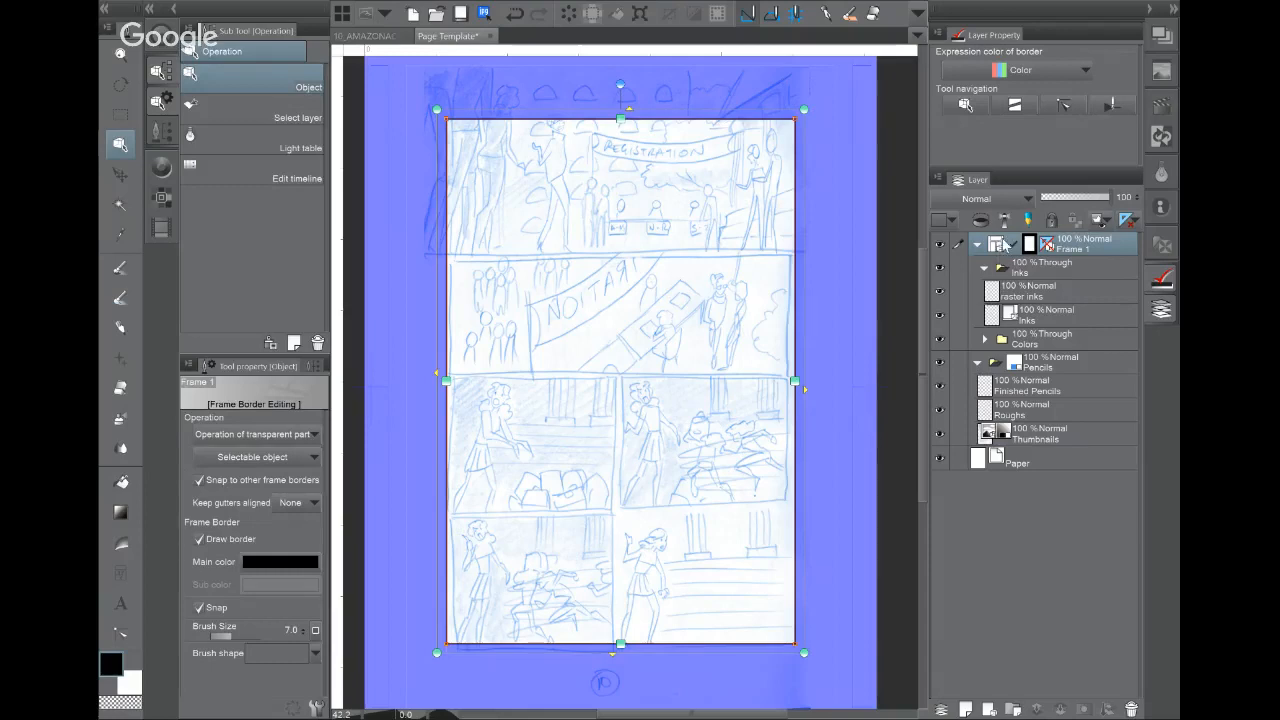
pyautogui.click(115, 571)
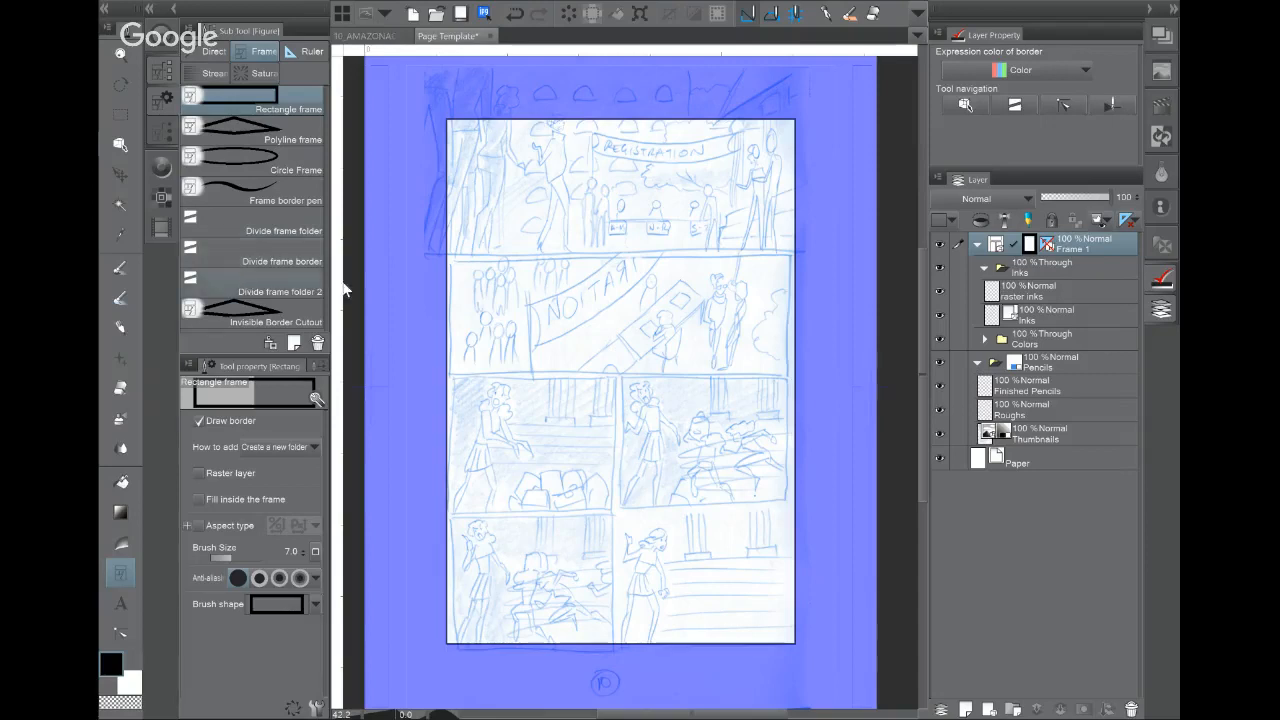
pyautogui.click(258, 287)
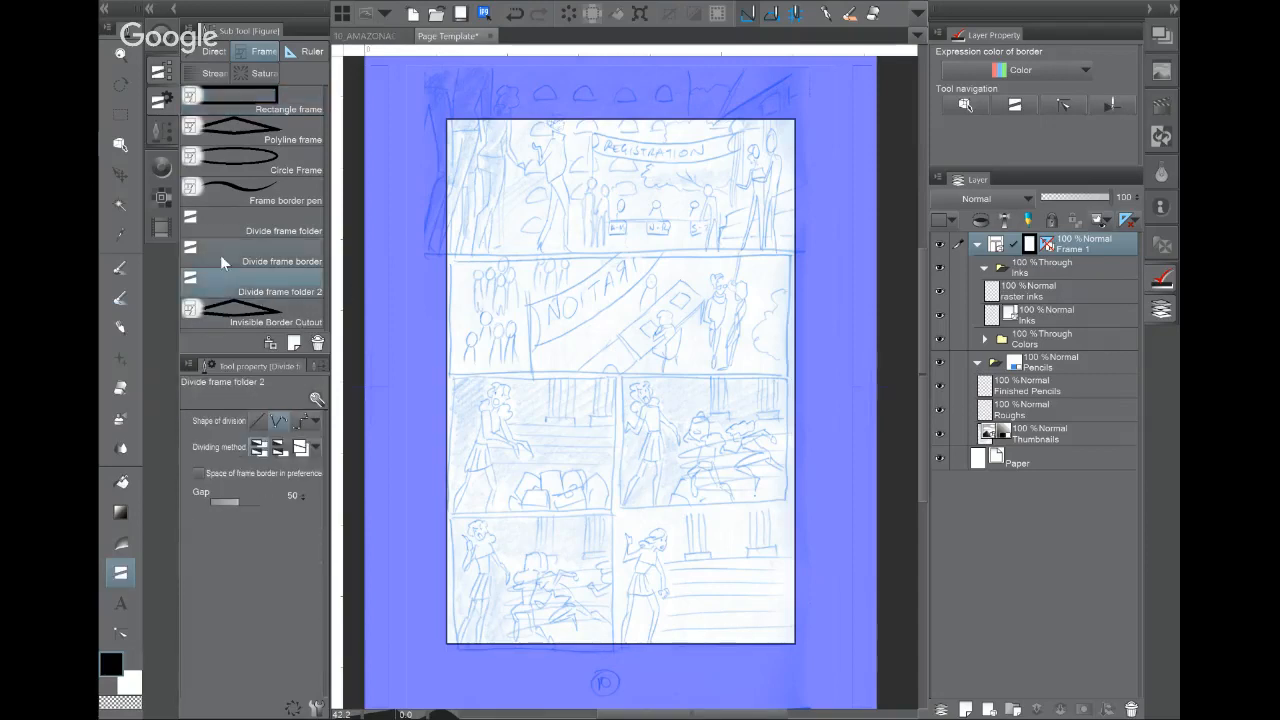
pyautogui.click(220, 254)
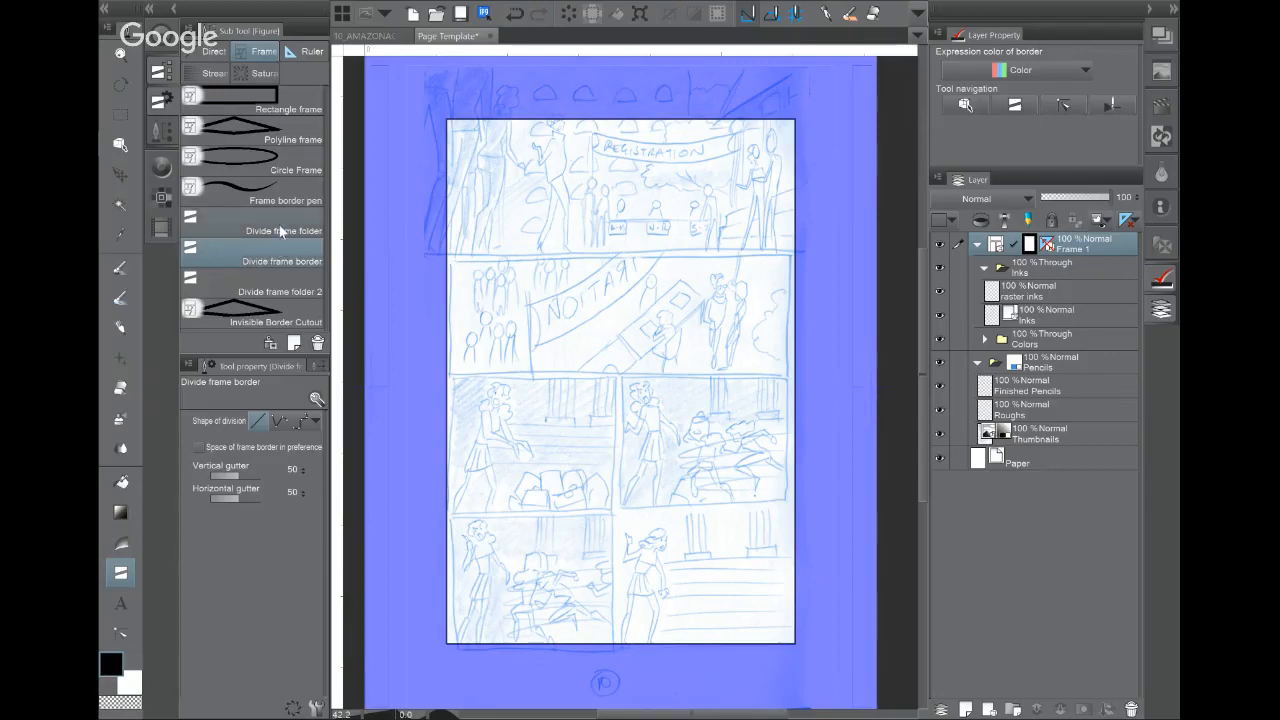
pyautogui.click(281, 225)
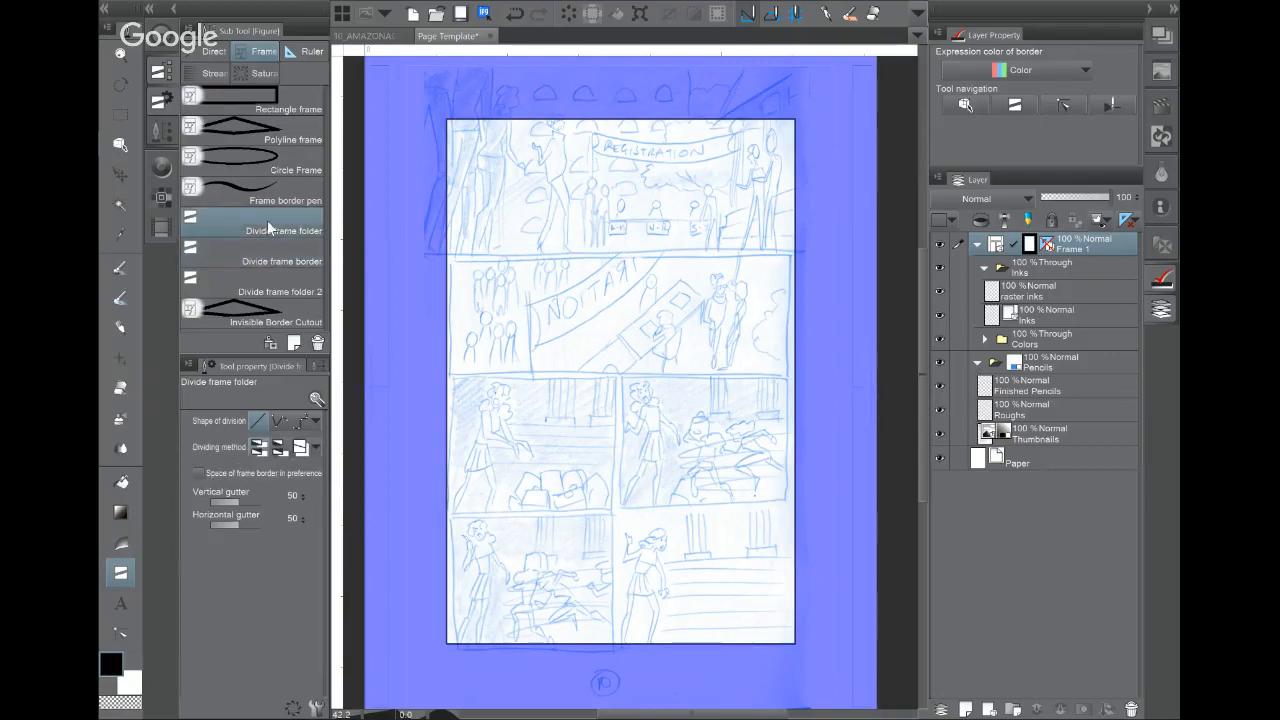
pyautogui.click(216, 255)
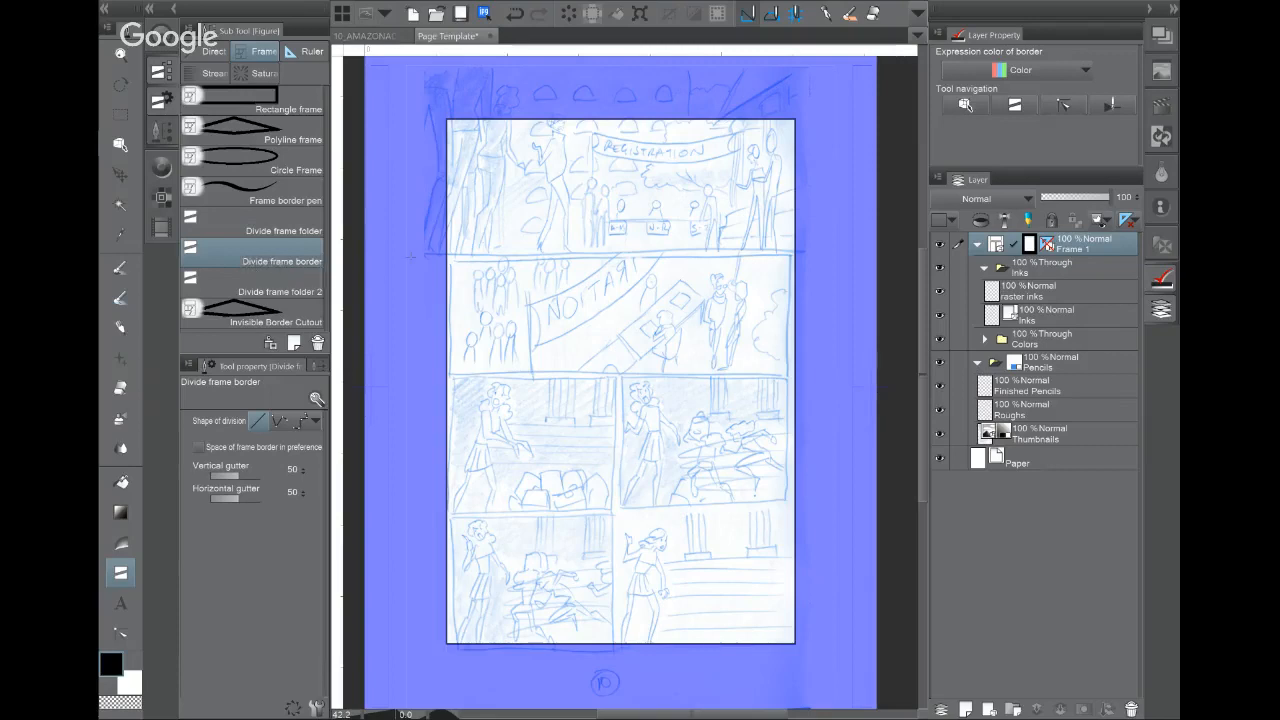
pyautogui.moveTo(467, 256); pyautogui.dragTo(468, 257)
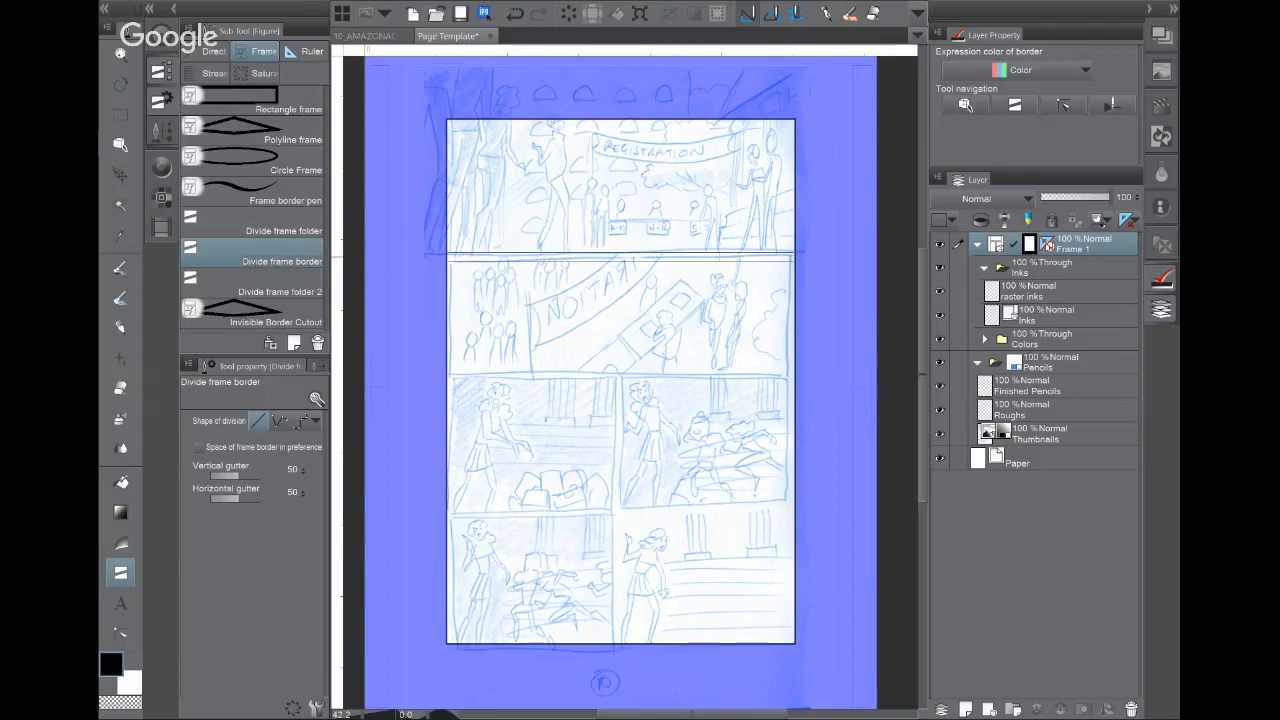
pyautogui.moveTo(709, 257); pyautogui.dragTo(591, 258)
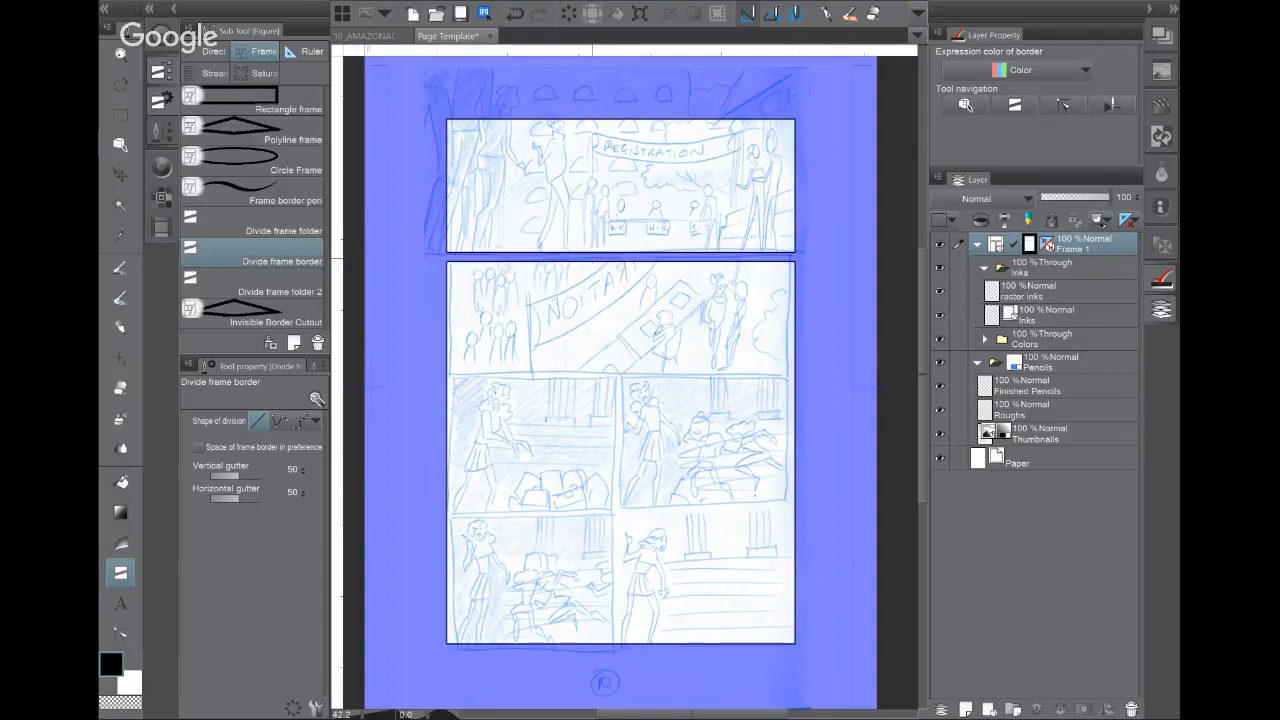
pyautogui.moveTo(595, 372); pyautogui.dragTo(714, 373)
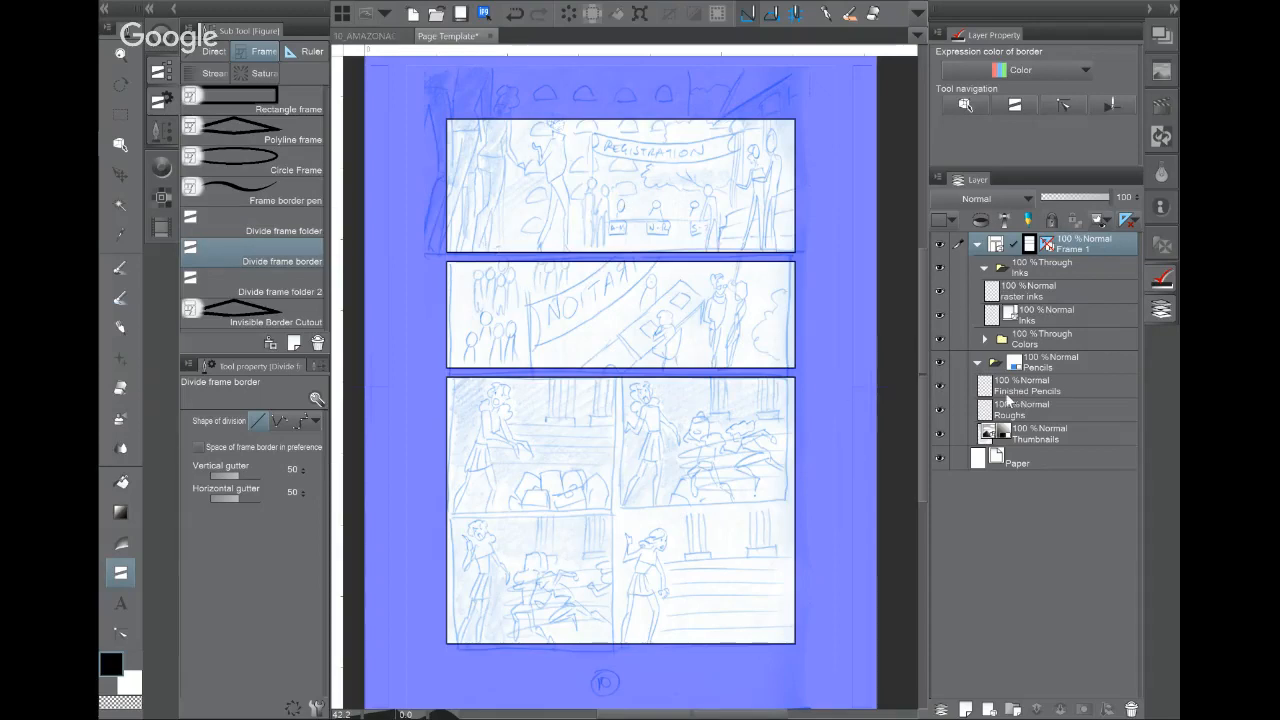
pyautogui.press('ctrl')
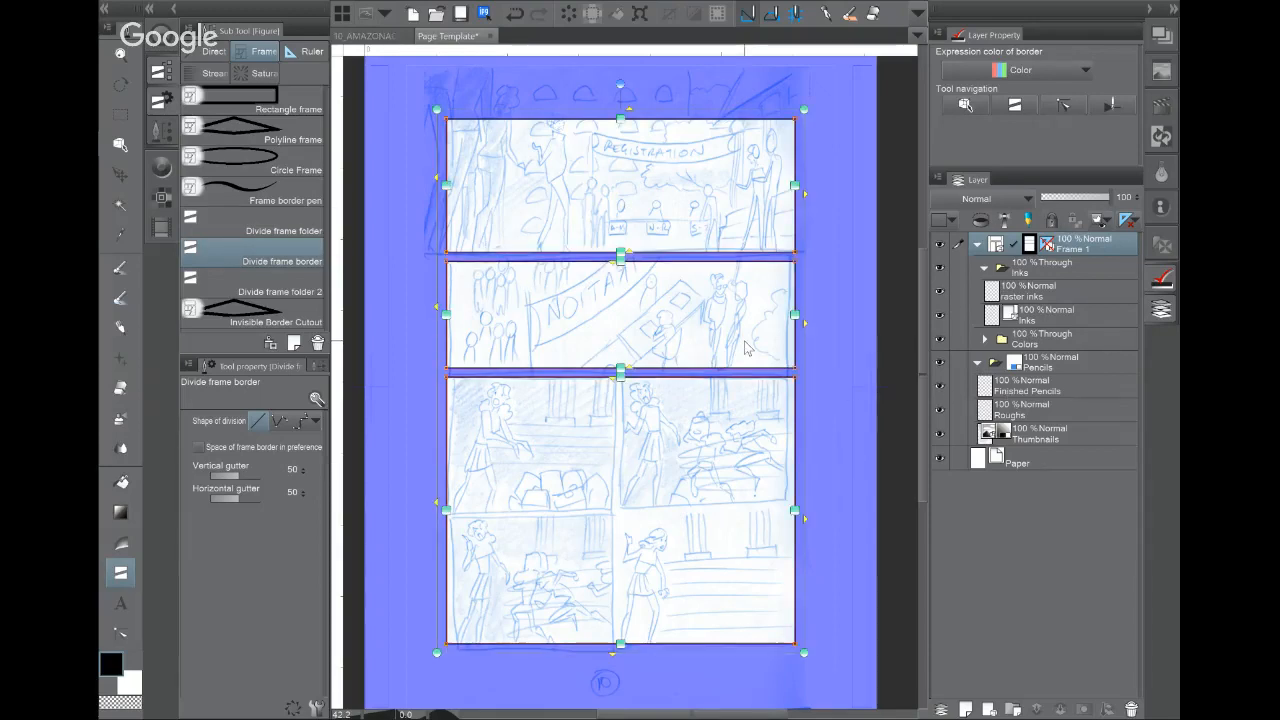
pyautogui.hotkey('ctrl', 'z')
pyautogui.hotkey('ctrl', 'z')
pyautogui.moveTo(451, 367); pyautogui.dragTo(697, 500)
pyautogui.hotkey('ctrl', 'z')
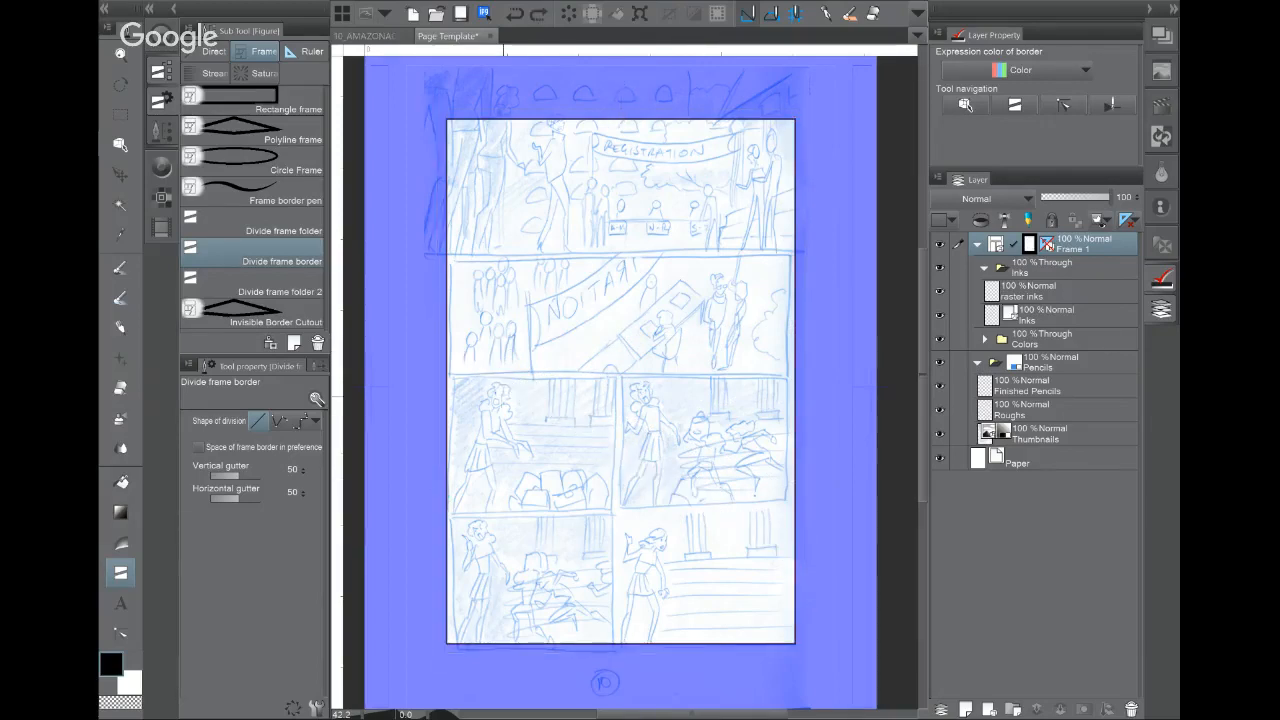
pyautogui.moveTo(503, 400); pyautogui.dragTo(700, 349)
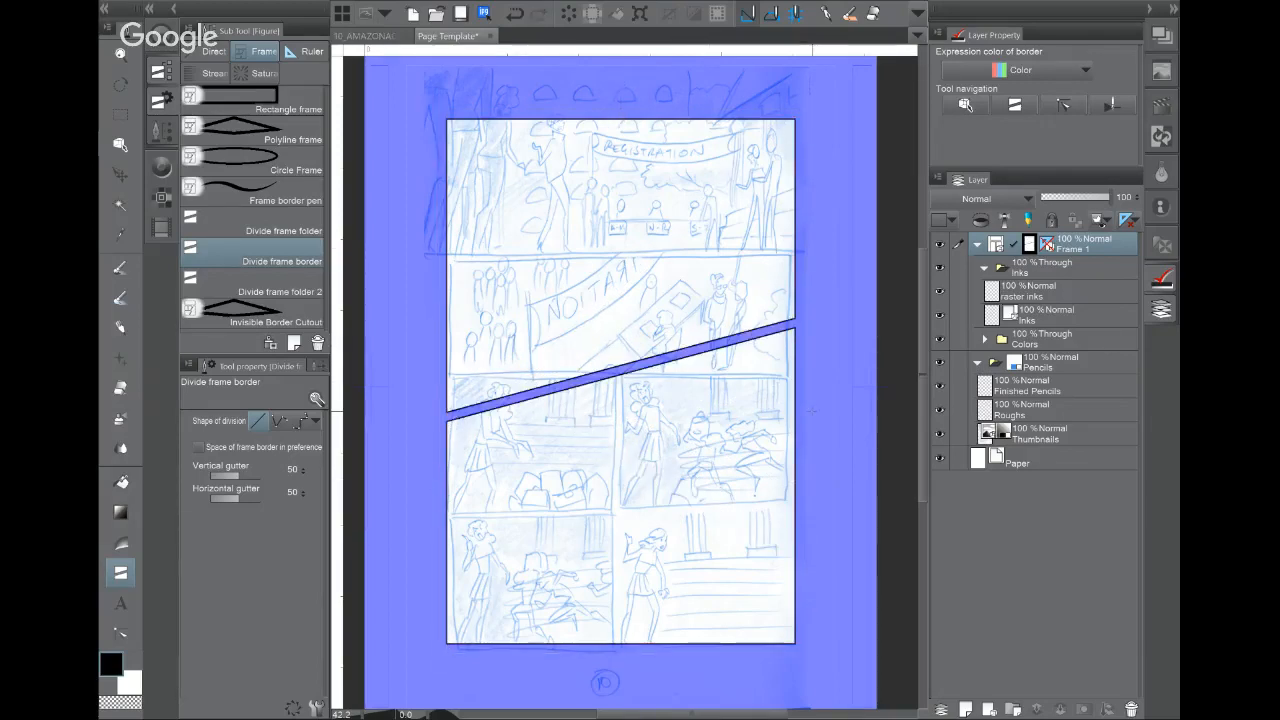
pyautogui.hotkey('ctrl', 'z')
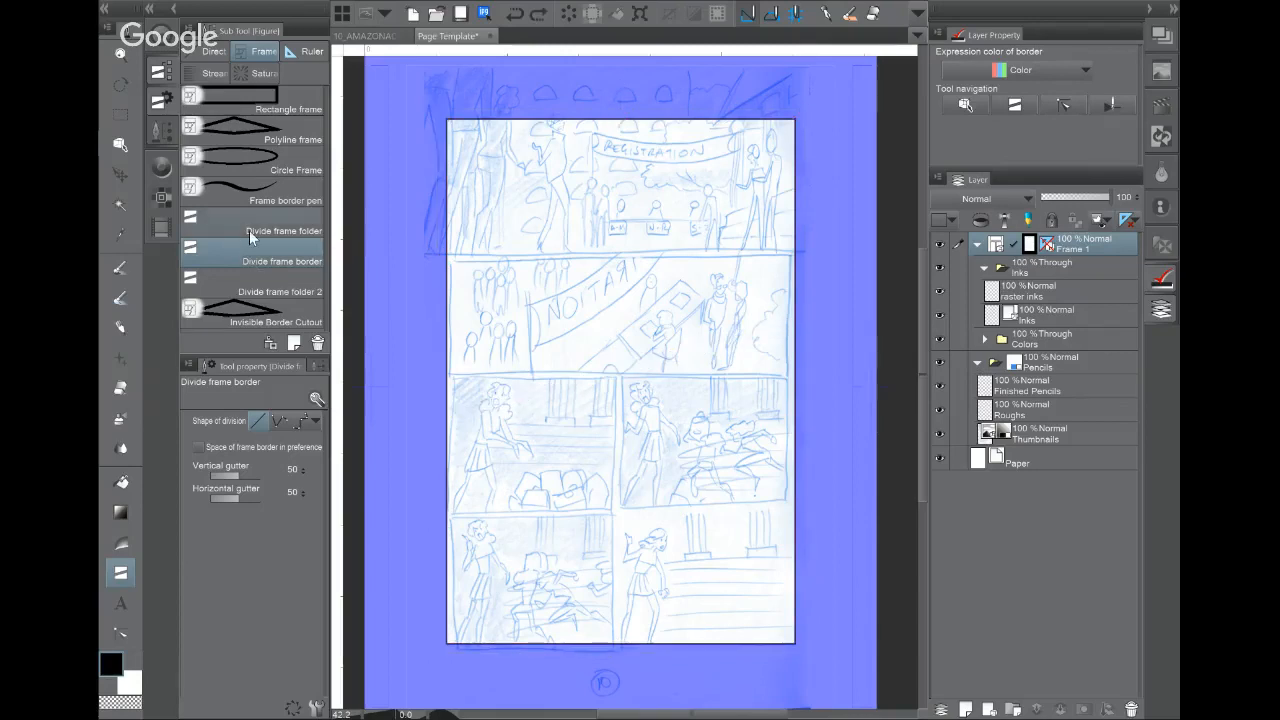
pyautogui.click(234, 225)
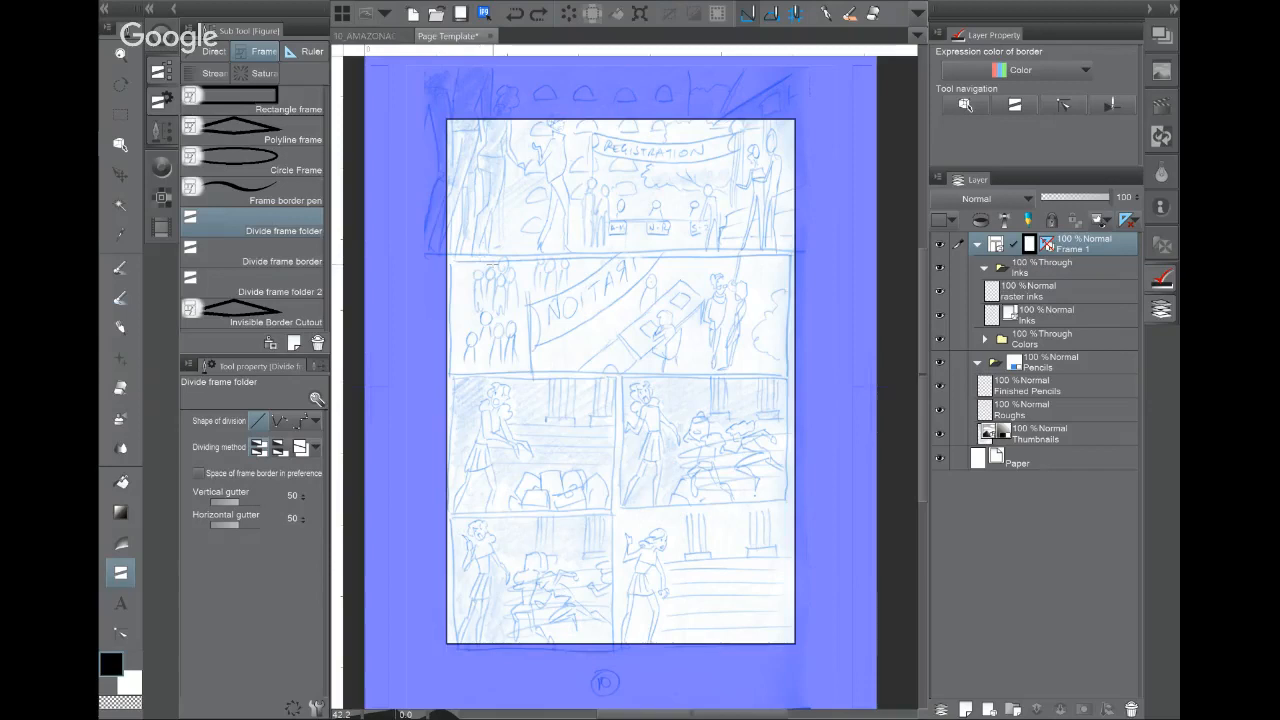
pyautogui.moveTo(448, 242); pyautogui.dragTo(794, 406)
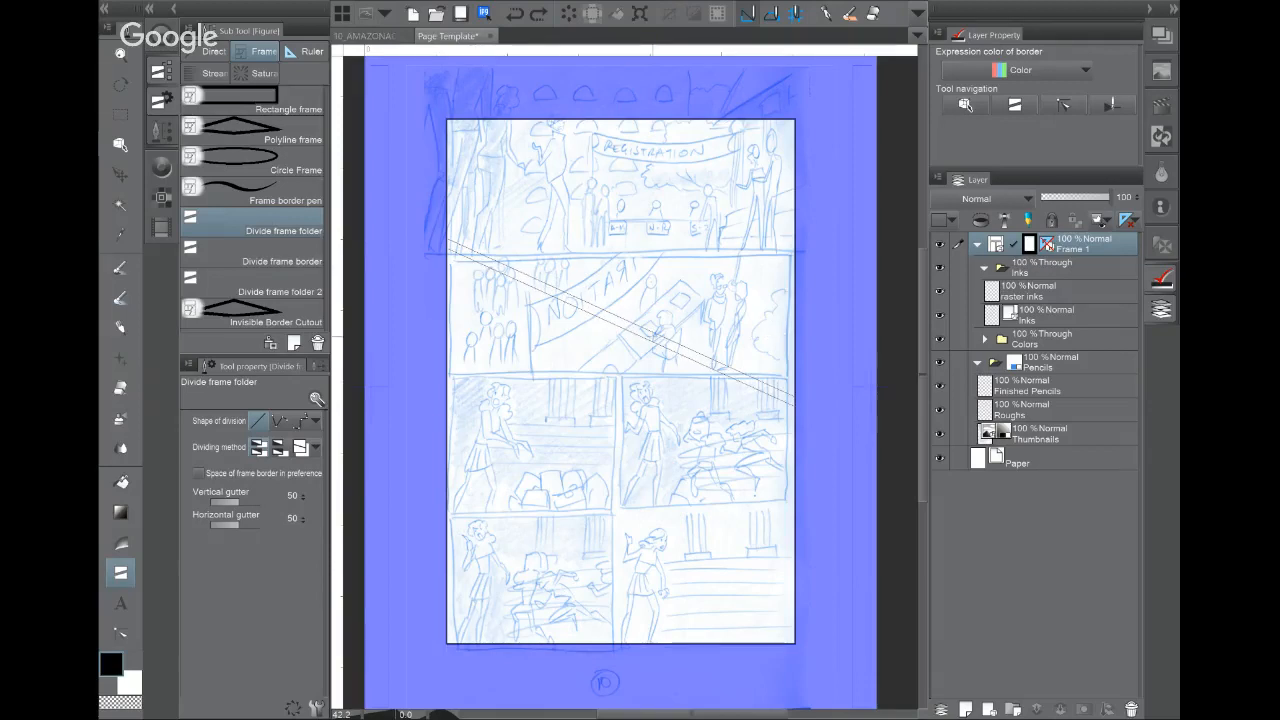
pyautogui.moveTo(653, 337); pyautogui.dragTo(657, 333)
pyautogui.click(1084, 366)
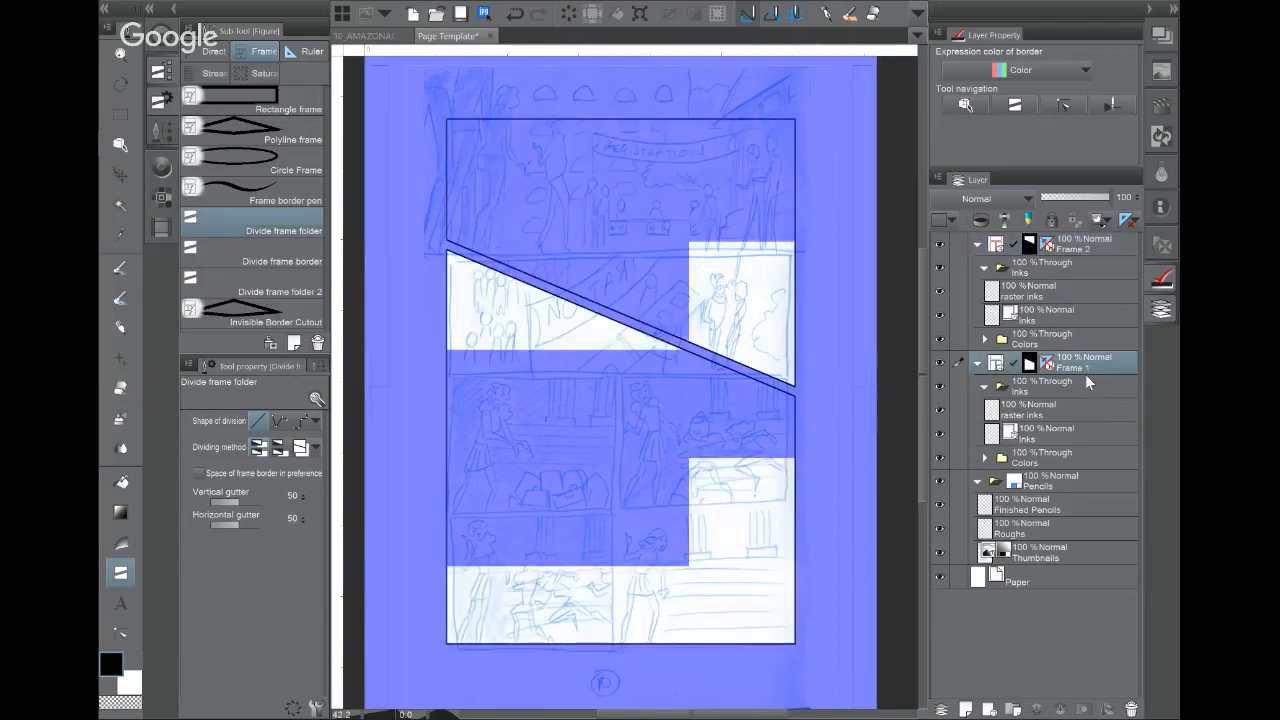
pyautogui.click(977, 363)
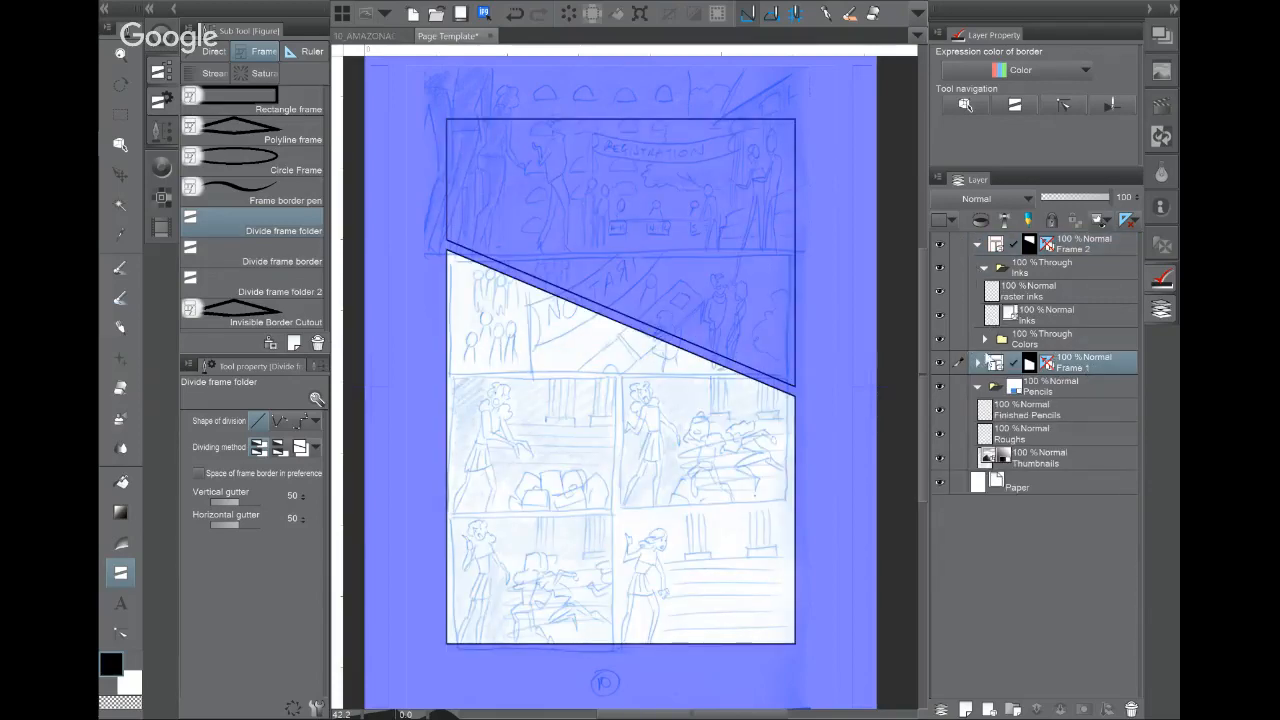
pyautogui.click(977, 363)
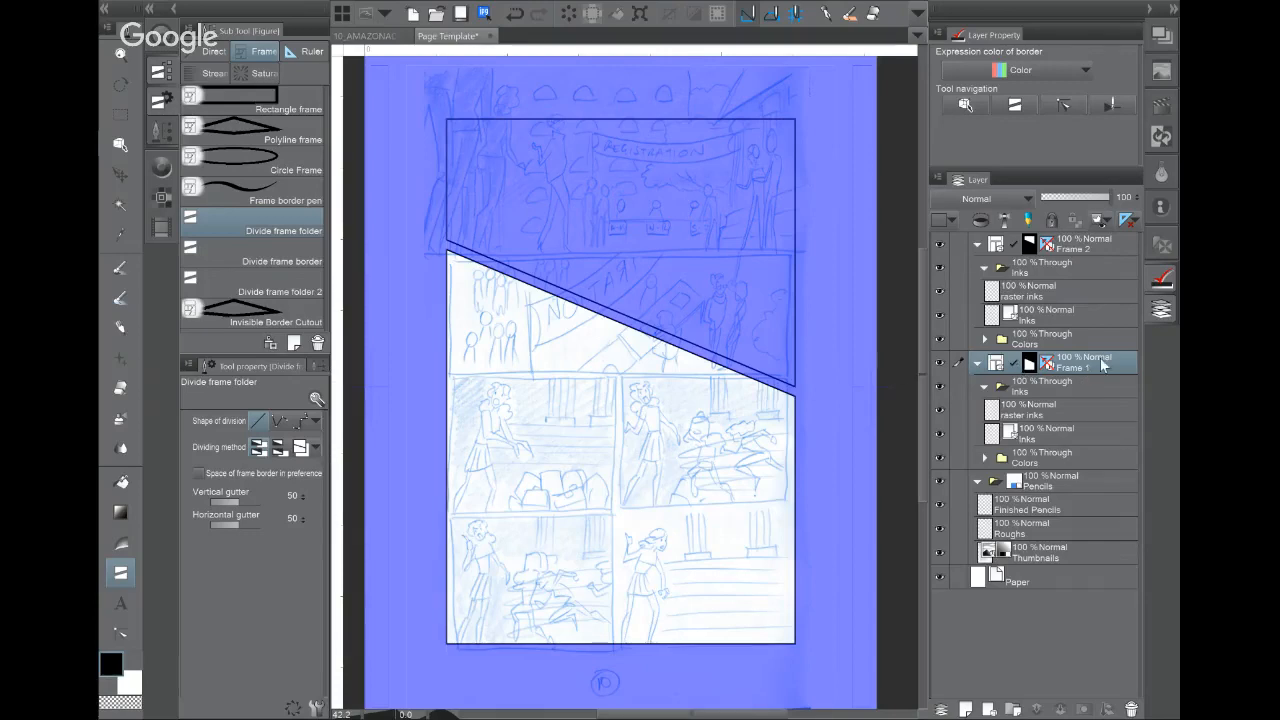
pyautogui.click(1030, 274)
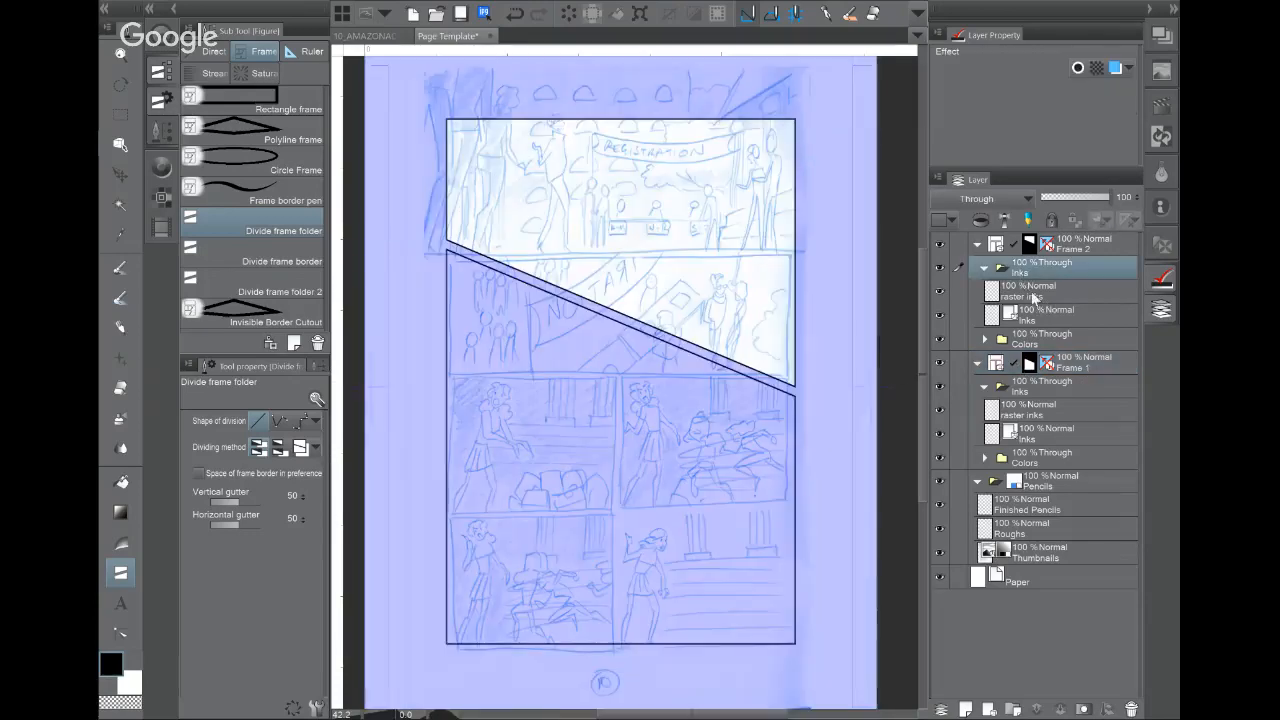
pyautogui.click(1041, 390)
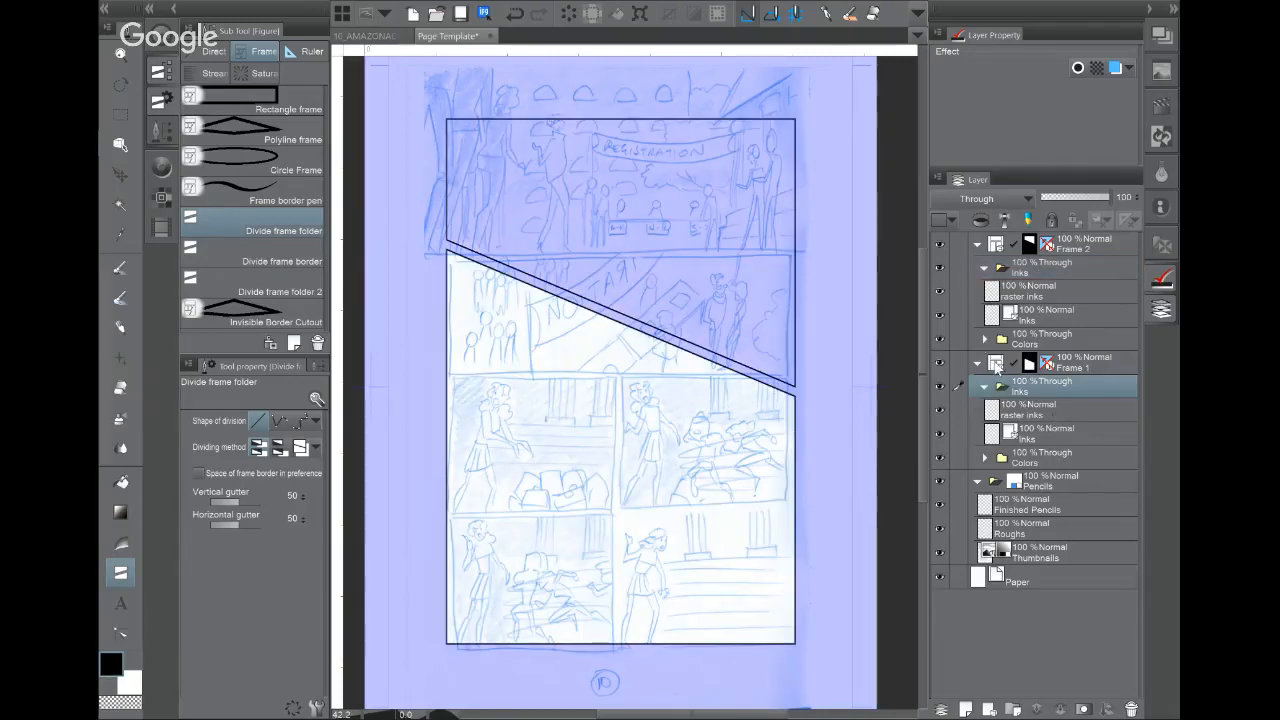
pyautogui.click(1030, 290)
pyautogui.click(1031, 274)
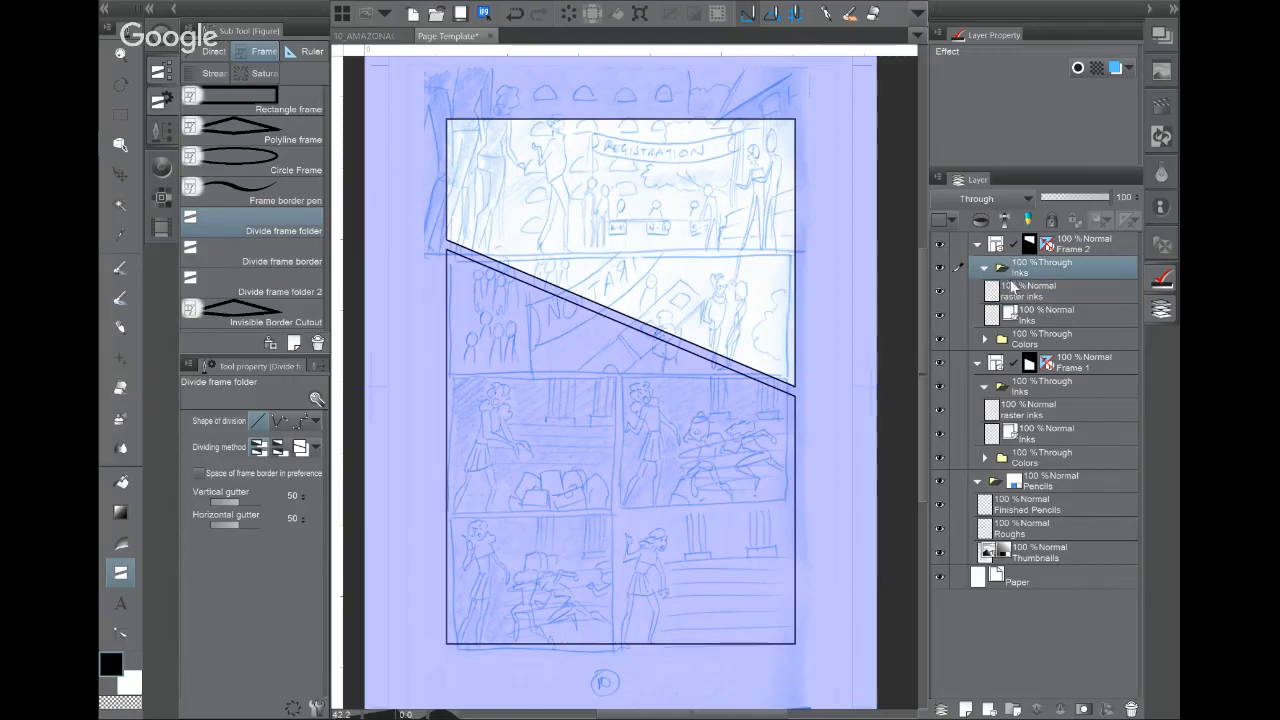
pyautogui.hotkey('ctrl', 'z')
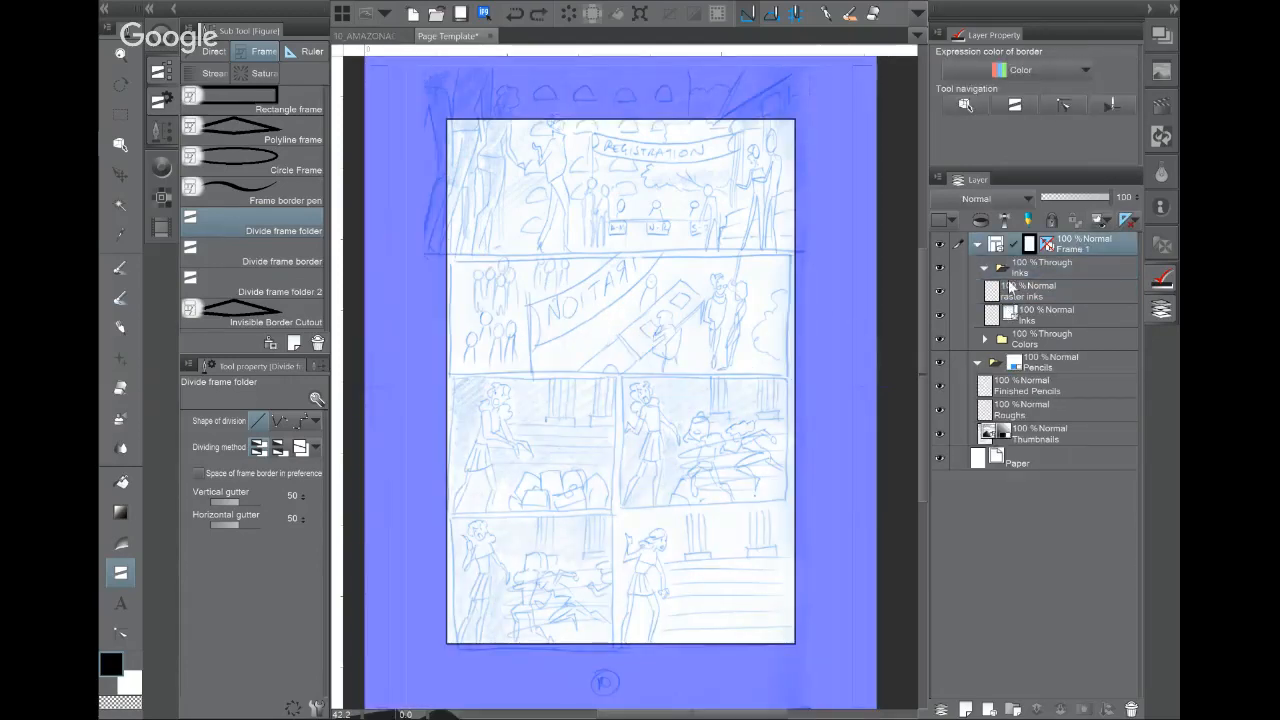
# Step: Cut two horizontal gutters for two top strips over one large panel, undoing the extra splits
pyautogui.click(260, 259)
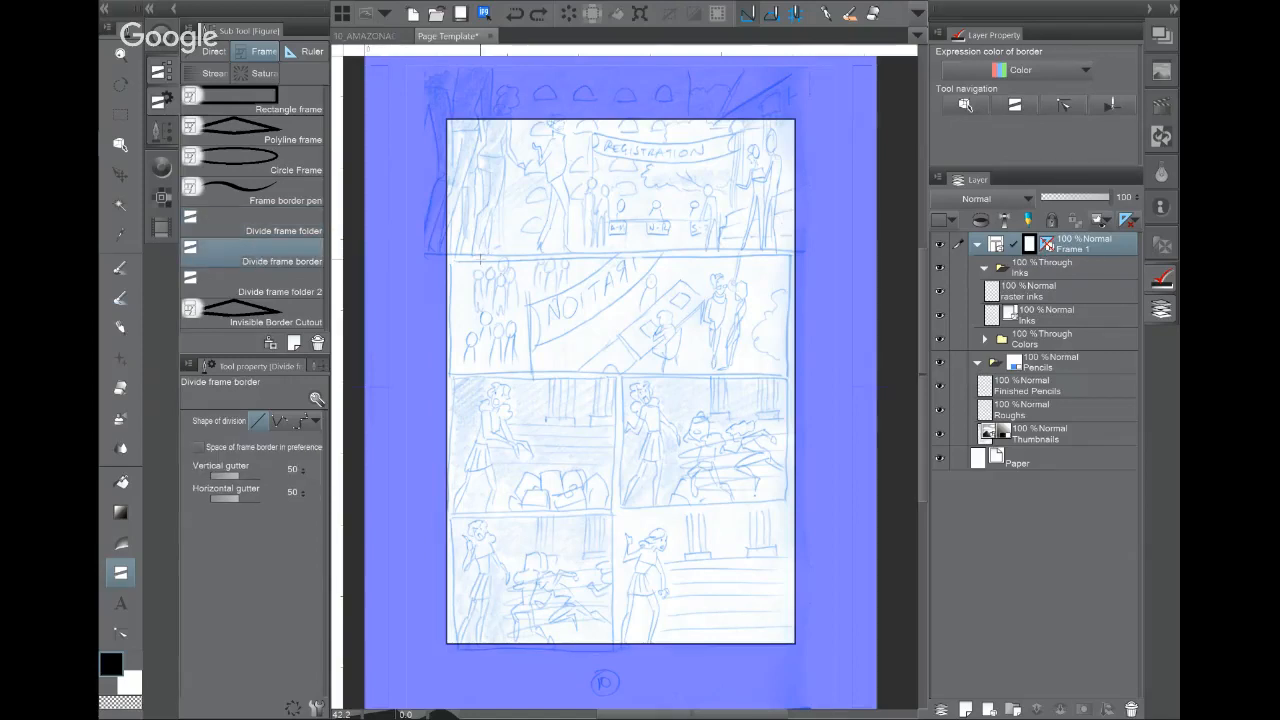
pyautogui.moveTo(484, 252); pyautogui.dragTo(756, 257)
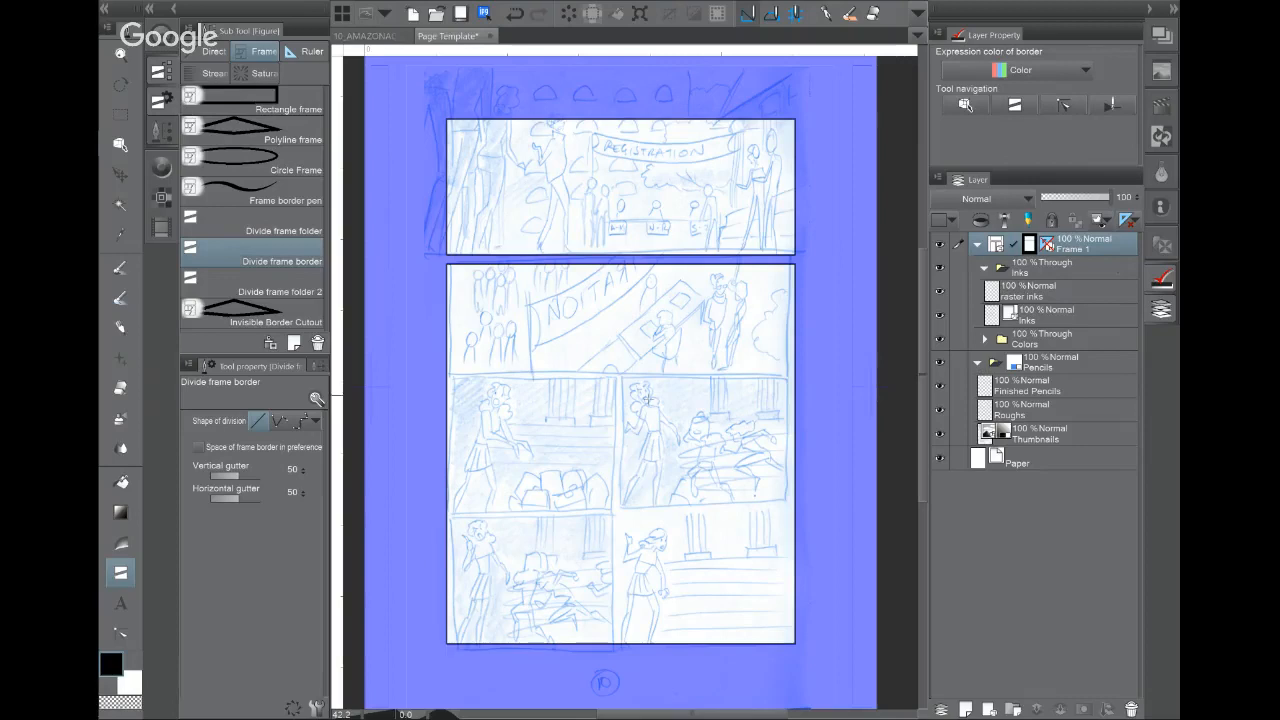
pyautogui.moveTo(617, 374); pyautogui.dragTo(760, 376)
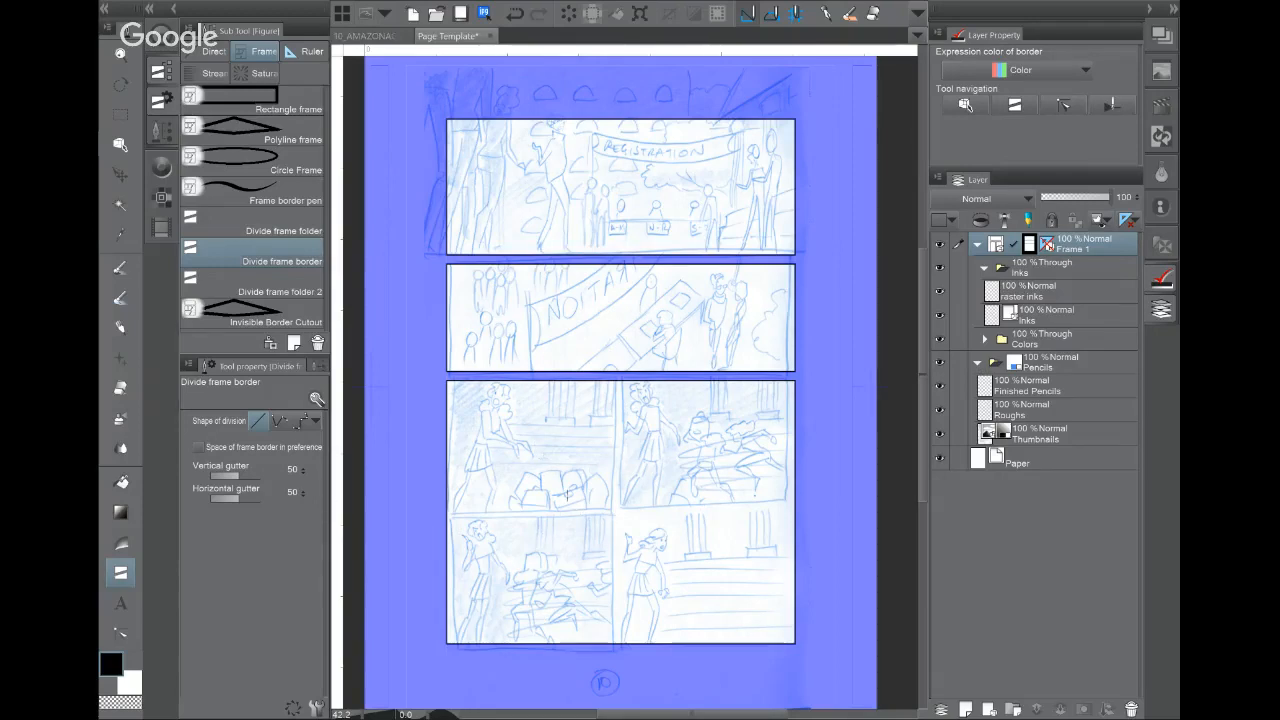
pyautogui.moveTo(430, 511); pyautogui.dragTo(812, 511)
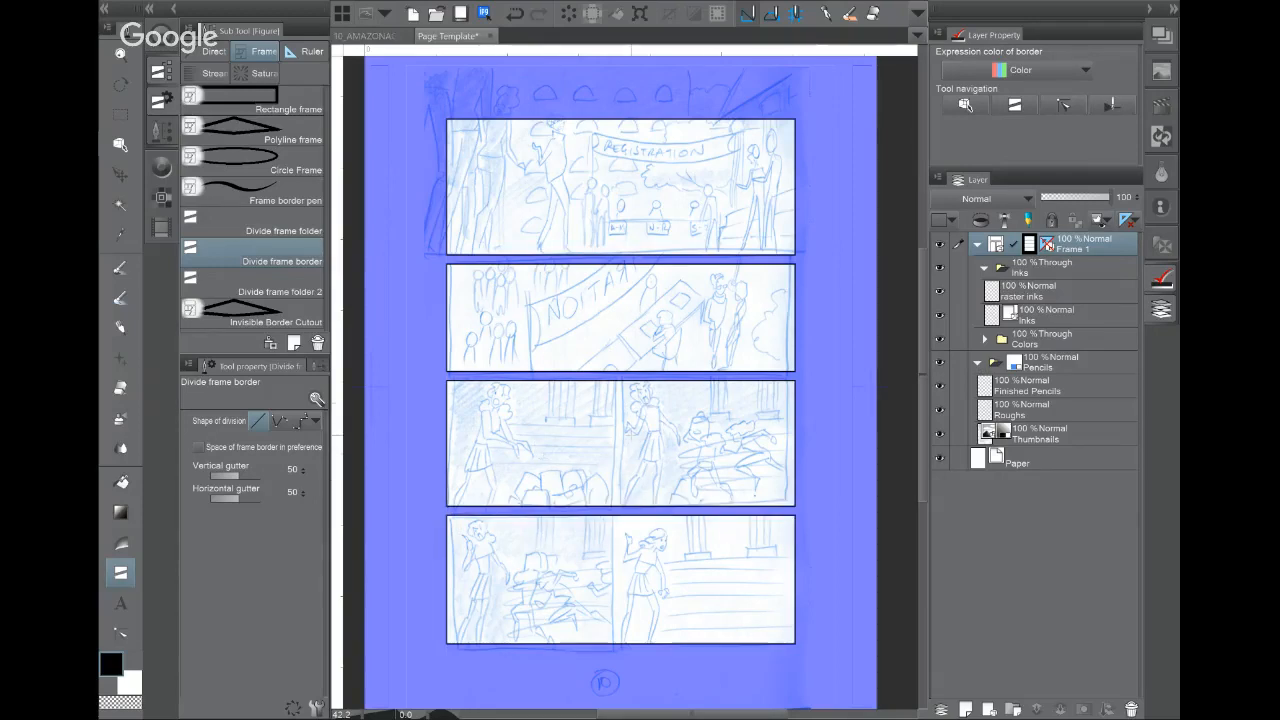
pyautogui.moveTo(613, 508); pyautogui.dragTo(613, 652)
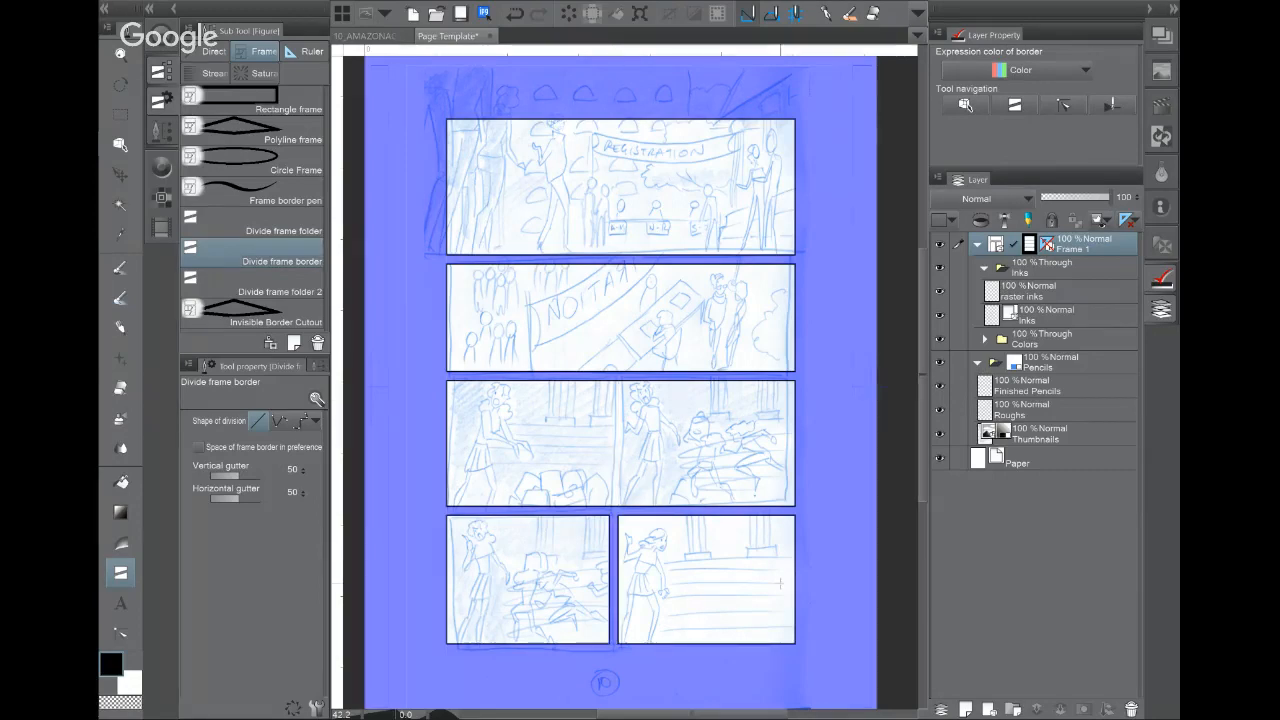
pyautogui.hotkey('ctrl', 'z')
pyautogui.hotkey('ctrl', 'z')
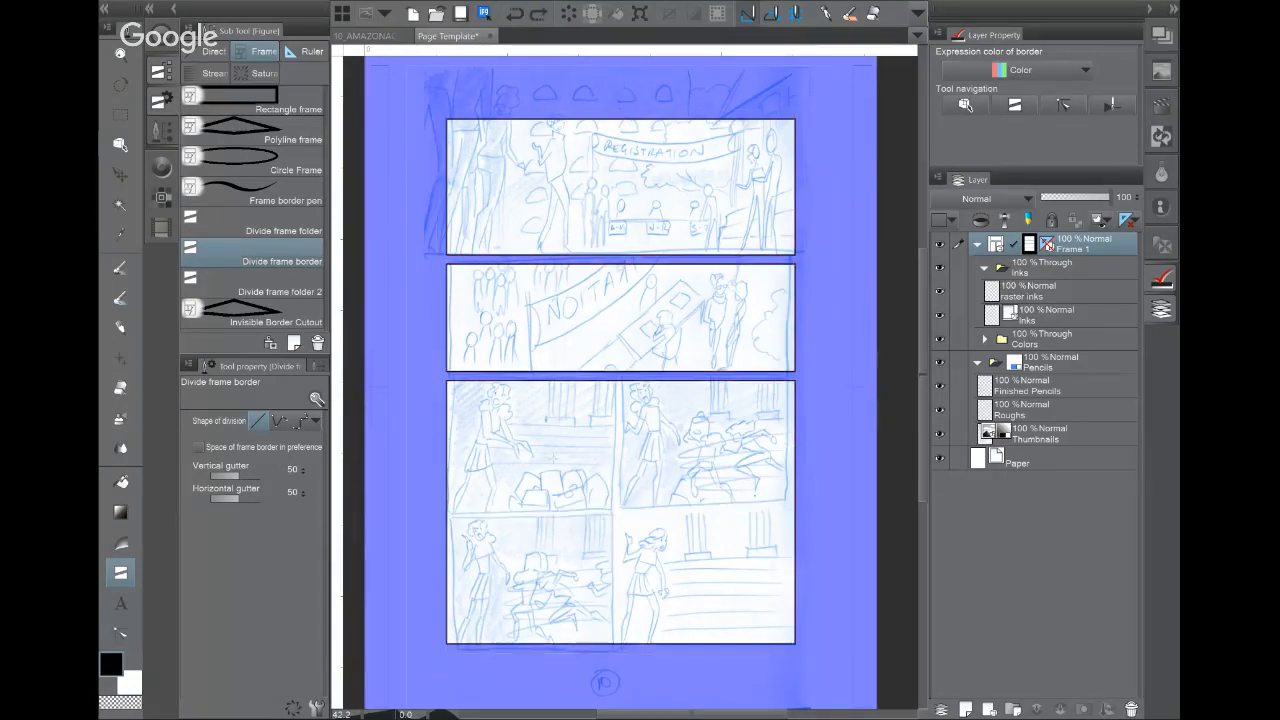
pyautogui.click(118, 146)
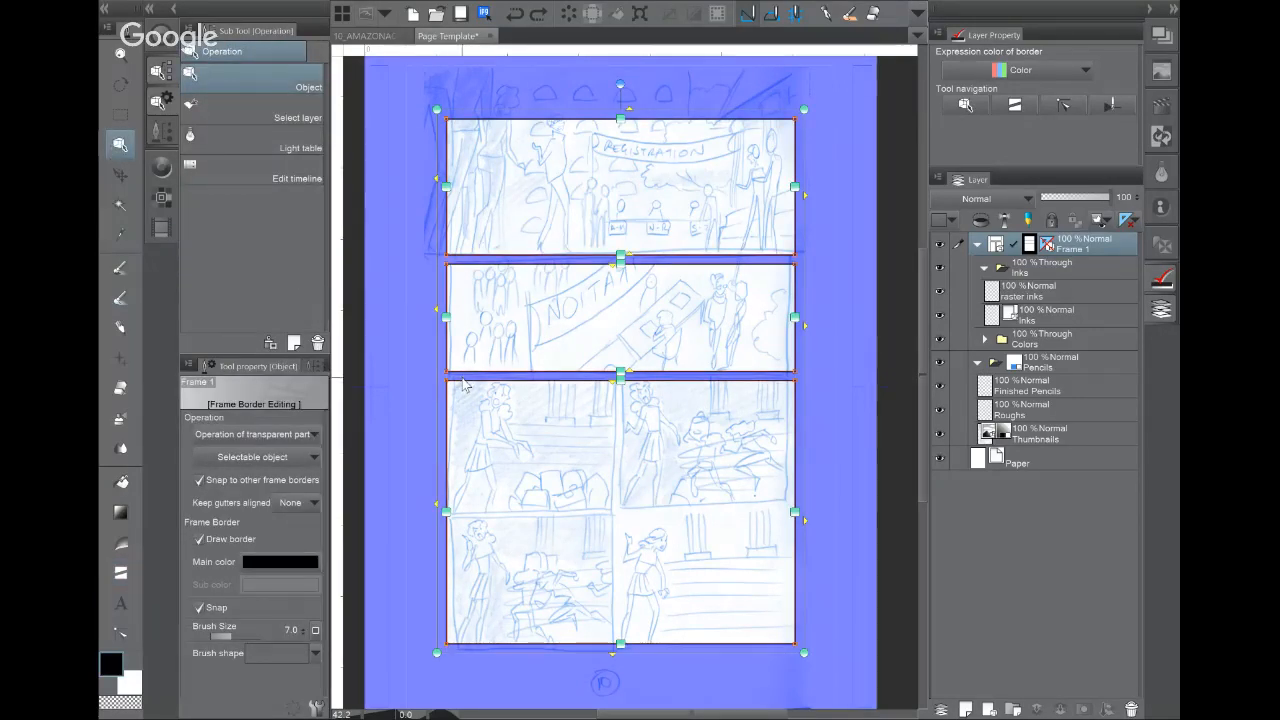
# Step: Select the large bottom panel and open Layer > Ruler/Frame > Divide frame border equally
pyautogui.click(463, 383)
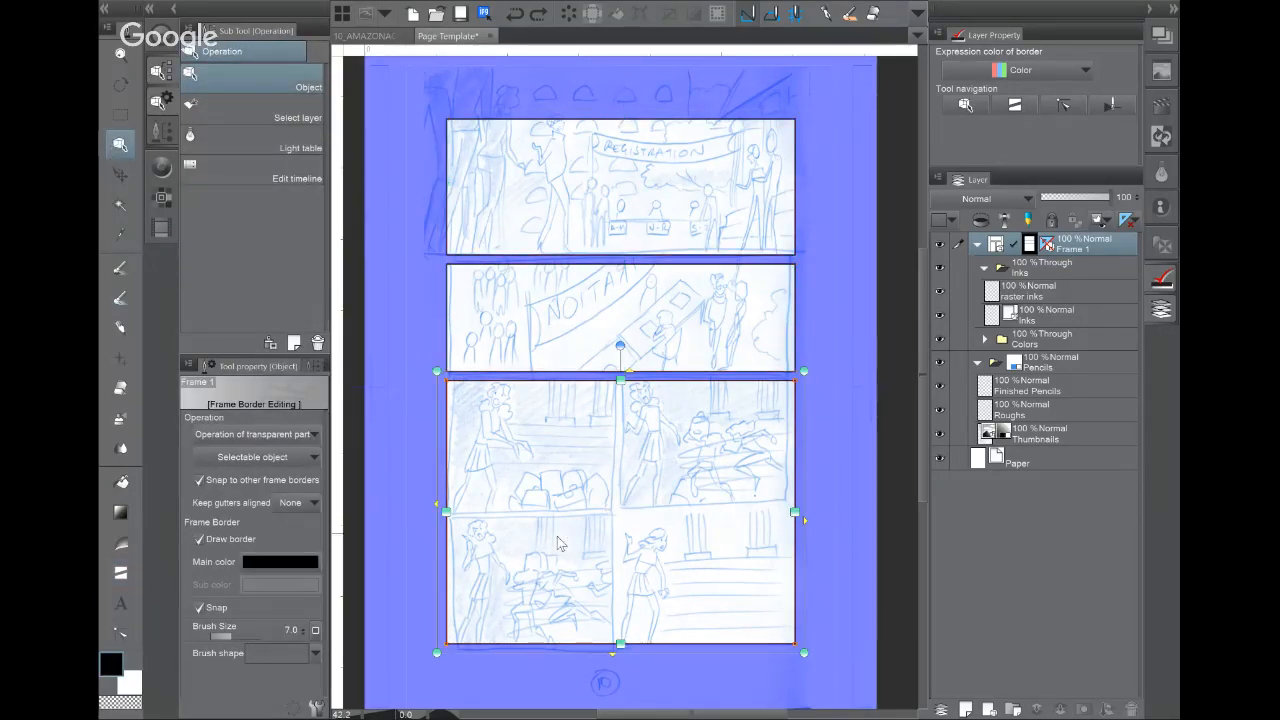
pyautogui.click(342, 13)
pyautogui.moveTo(370, 60)
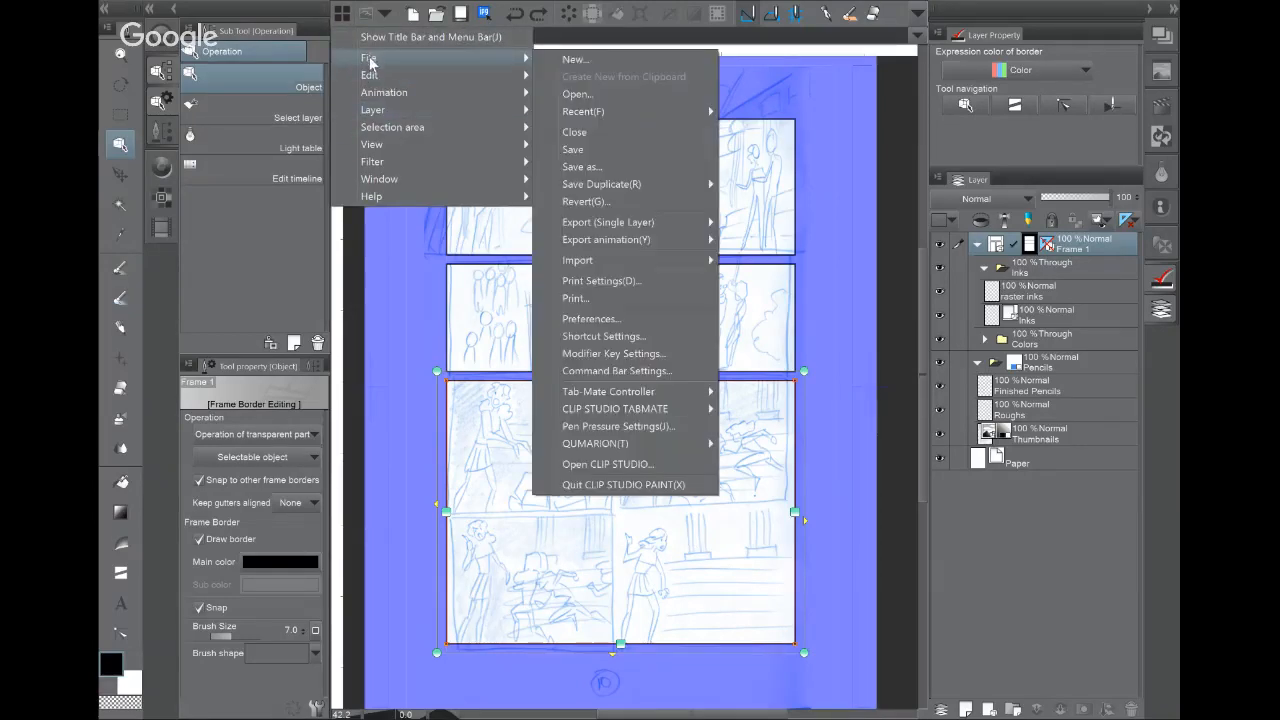
pyautogui.moveTo(392, 110)
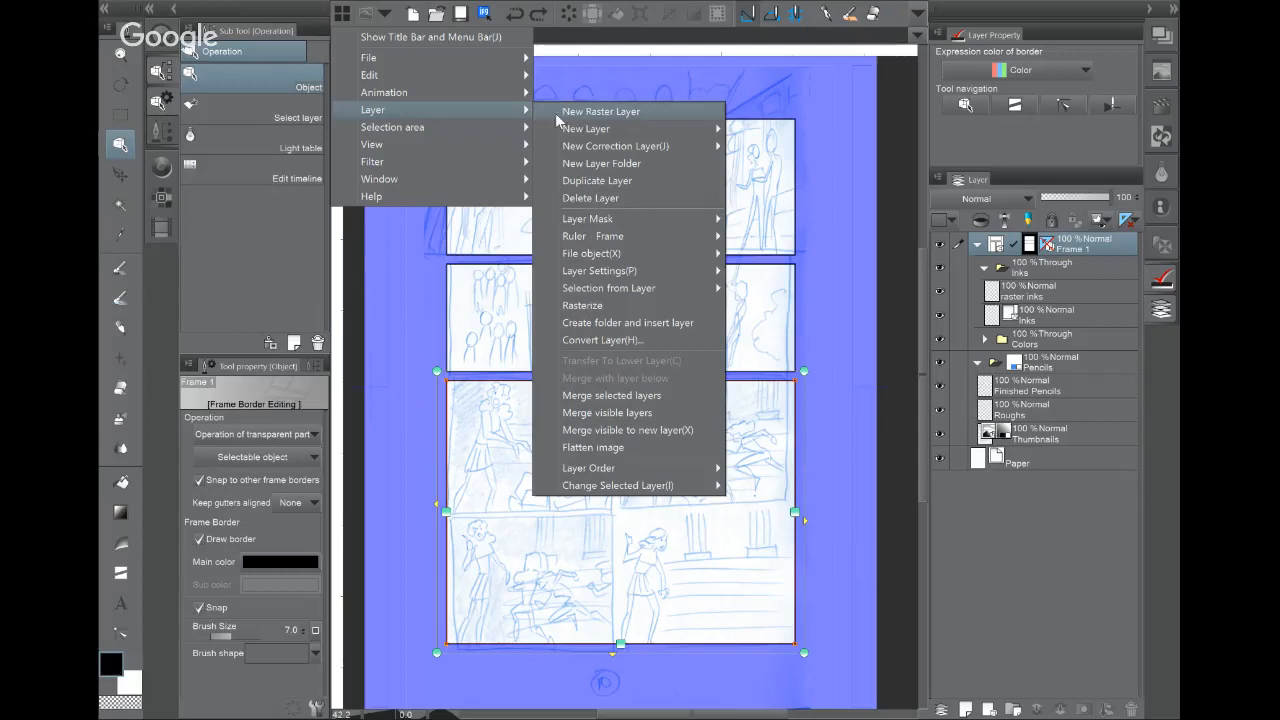
pyautogui.moveTo(624, 237)
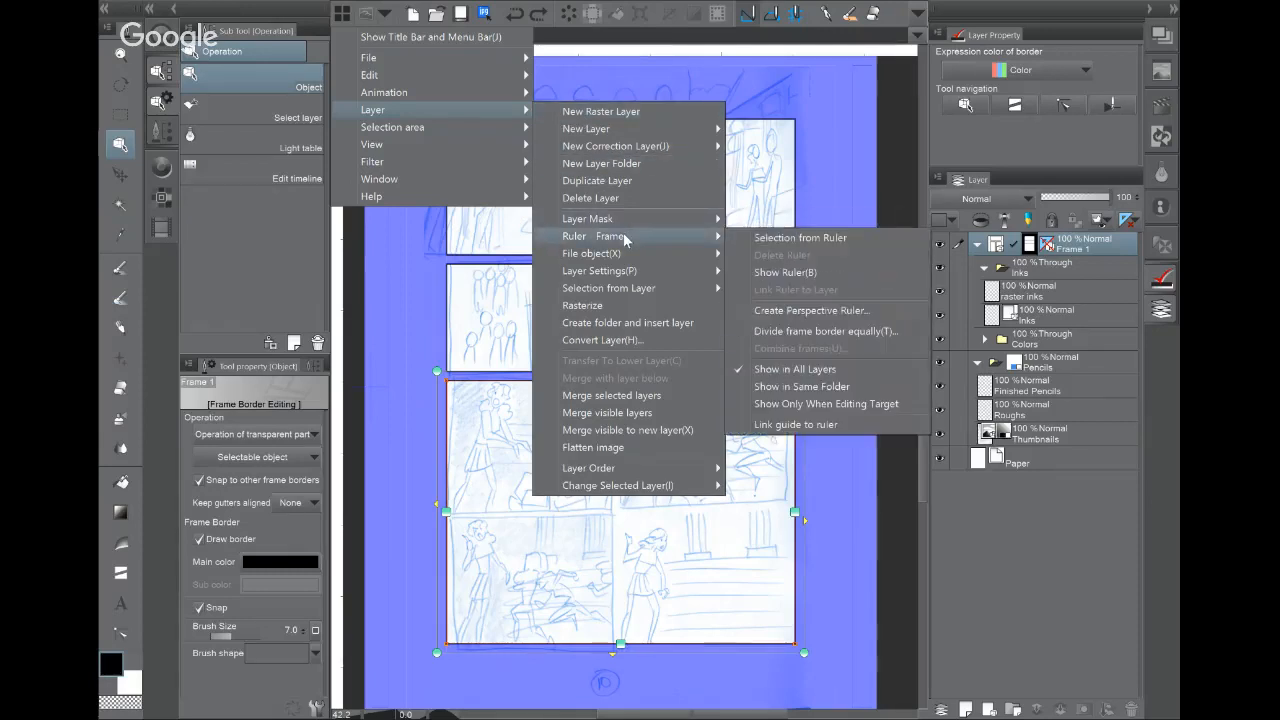
pyautogui.click(889, 332)
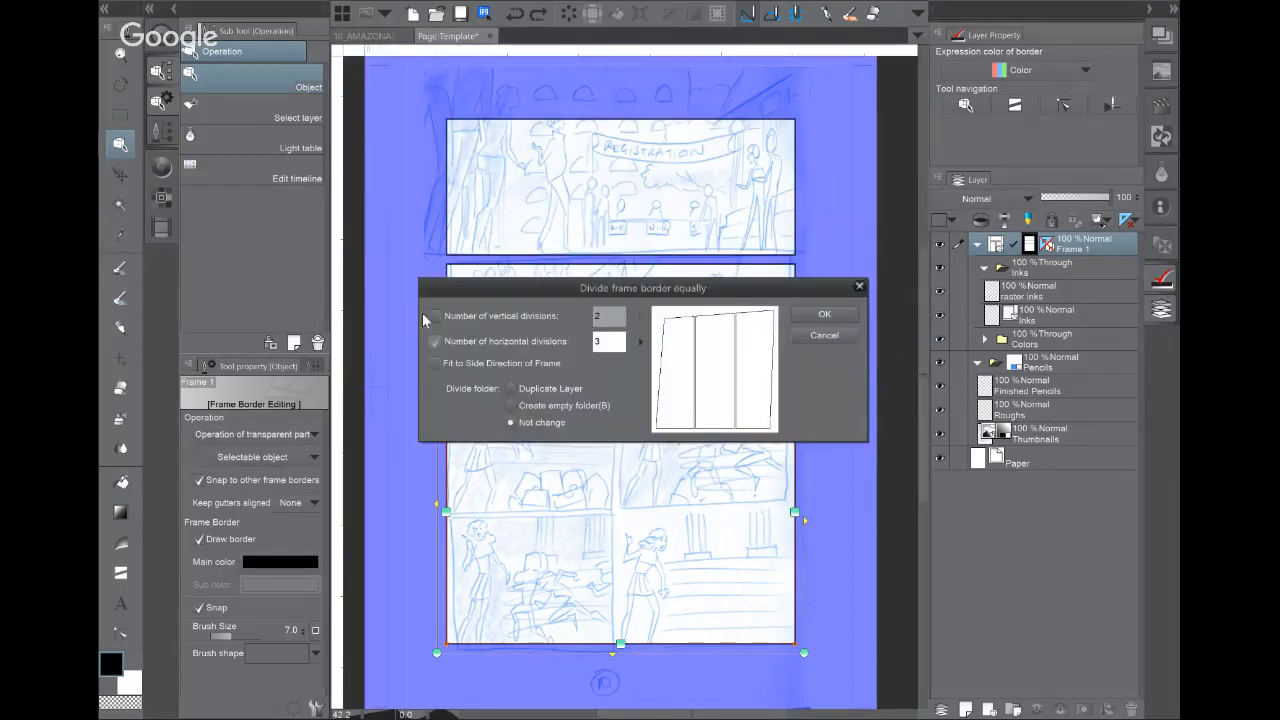
# Step: Divide the bottom panel equally with 2 vertical and 2 horizontal divisions
pyautogui.click(434, 318)
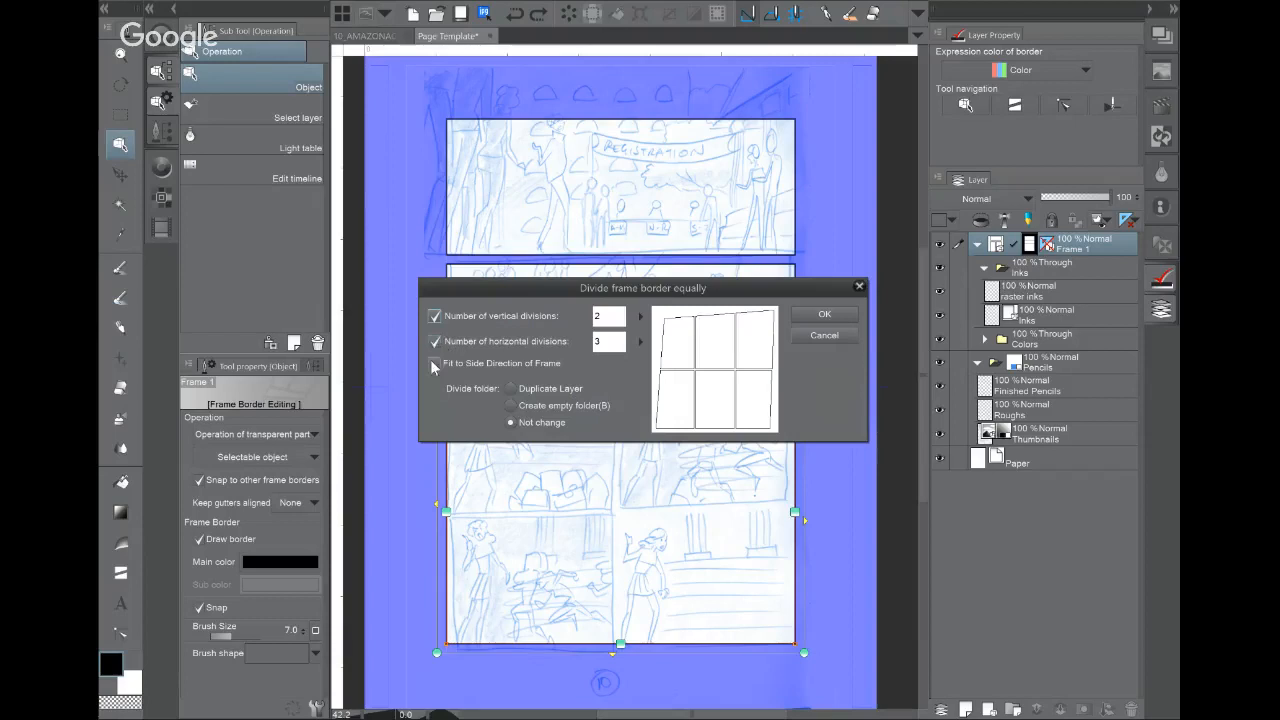
pyautogui.click(641, 341)
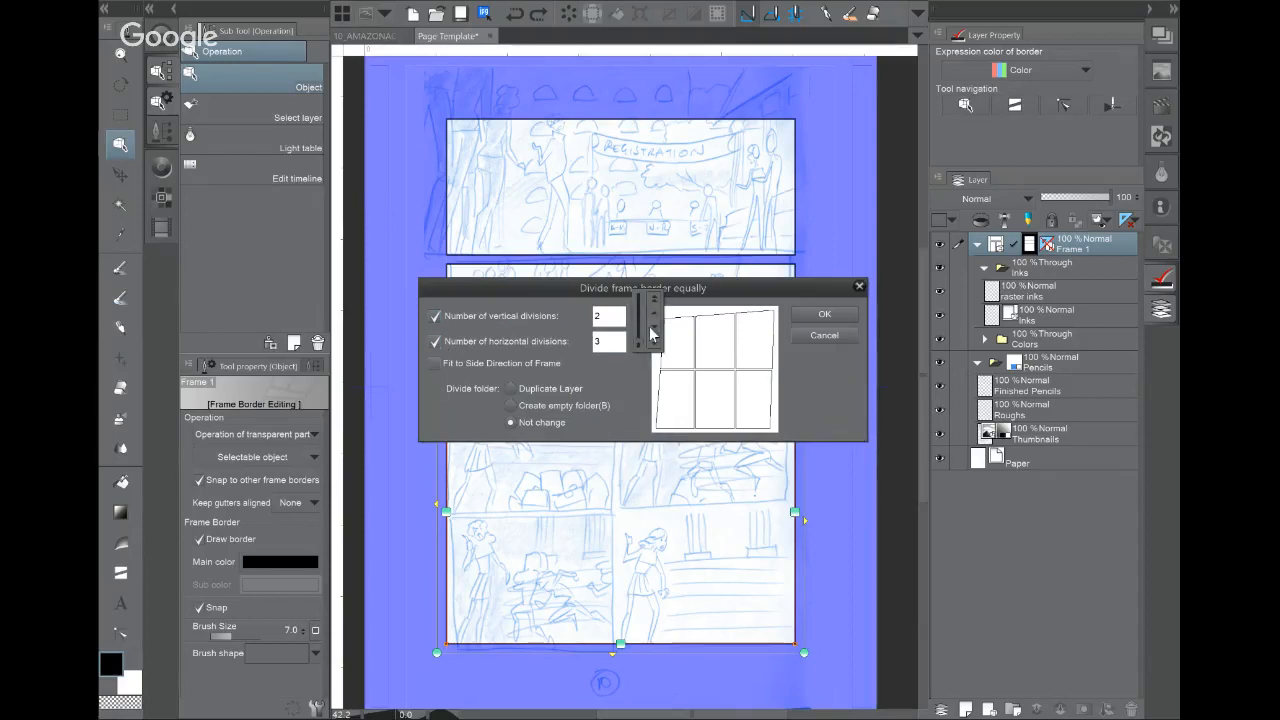
pyautogui.click(651, 333)
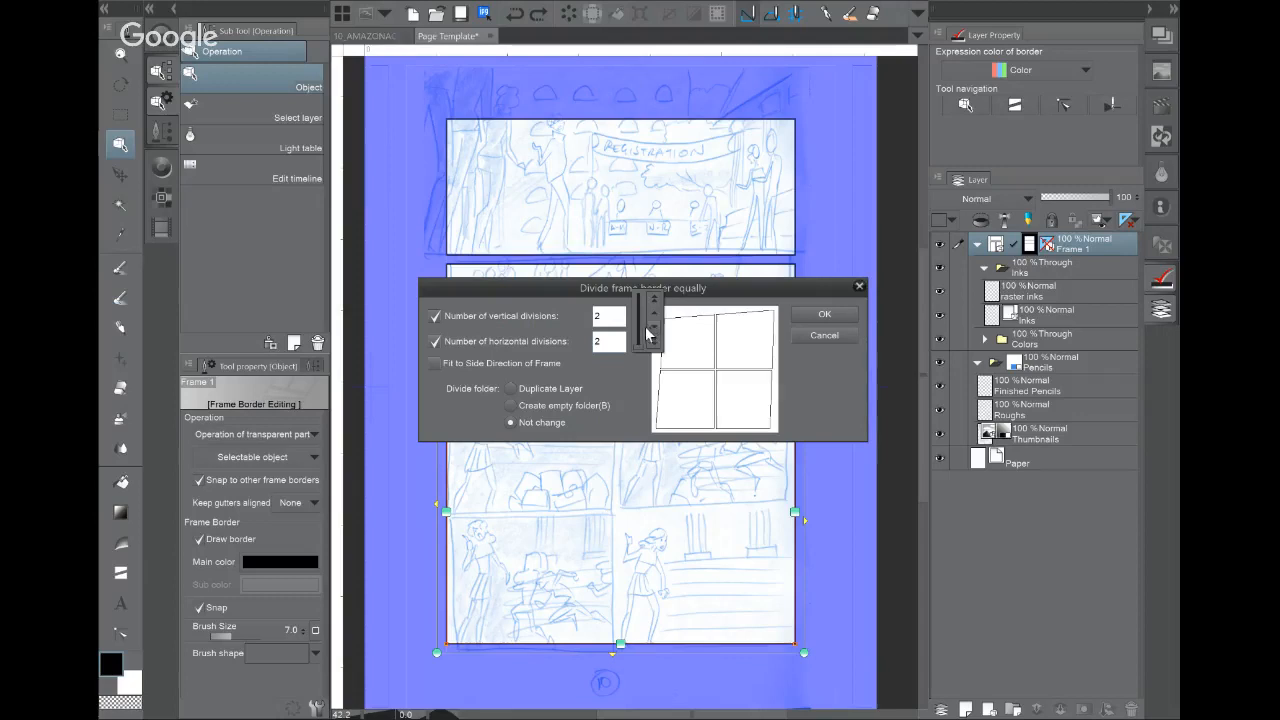
pyautogui.click(655, 303)
pyautogui.click(655, 303)
pyautogui.click(655, 303)
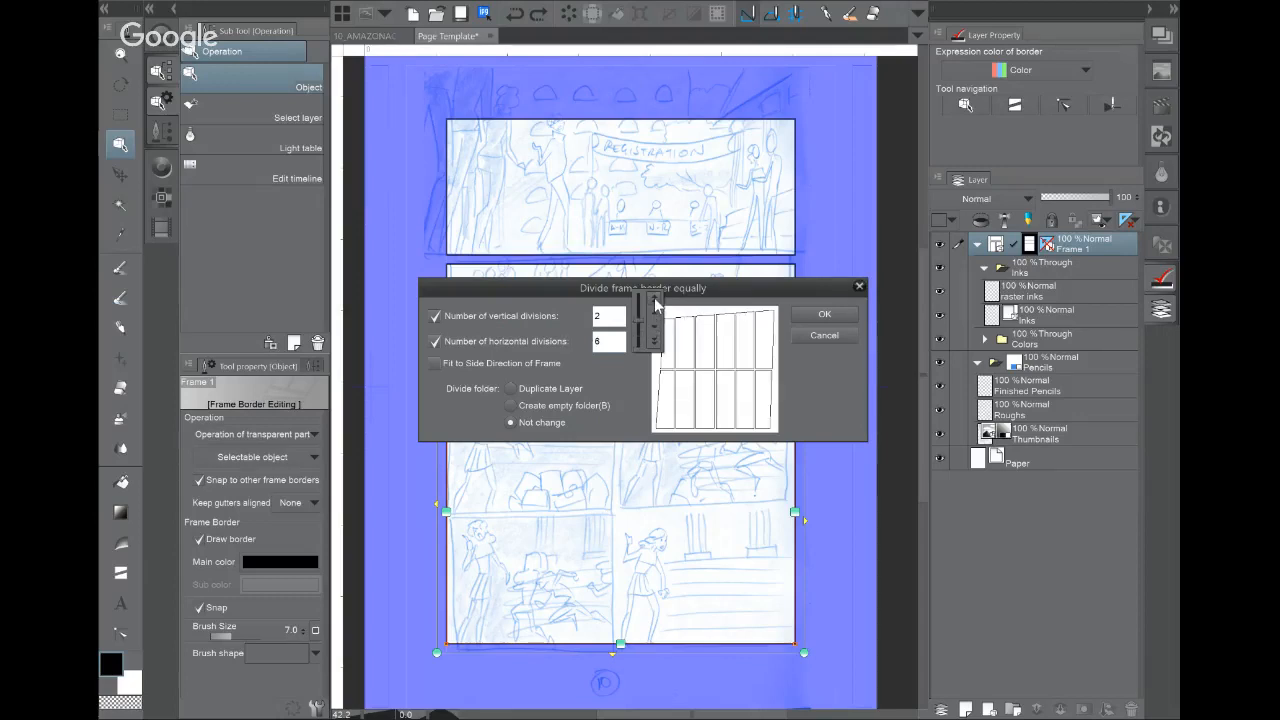
pyautogui.click(655, 303)
pyautogui.click(655, 300)
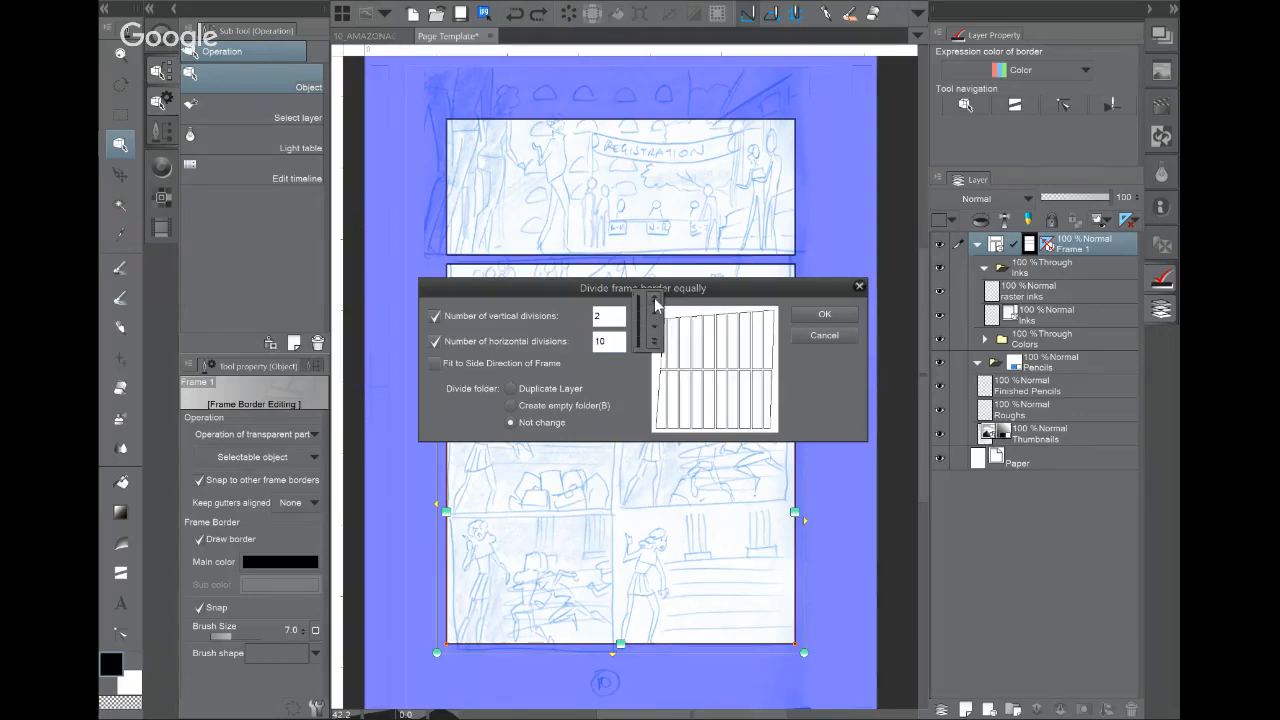
pyautogui.click(655, 343)
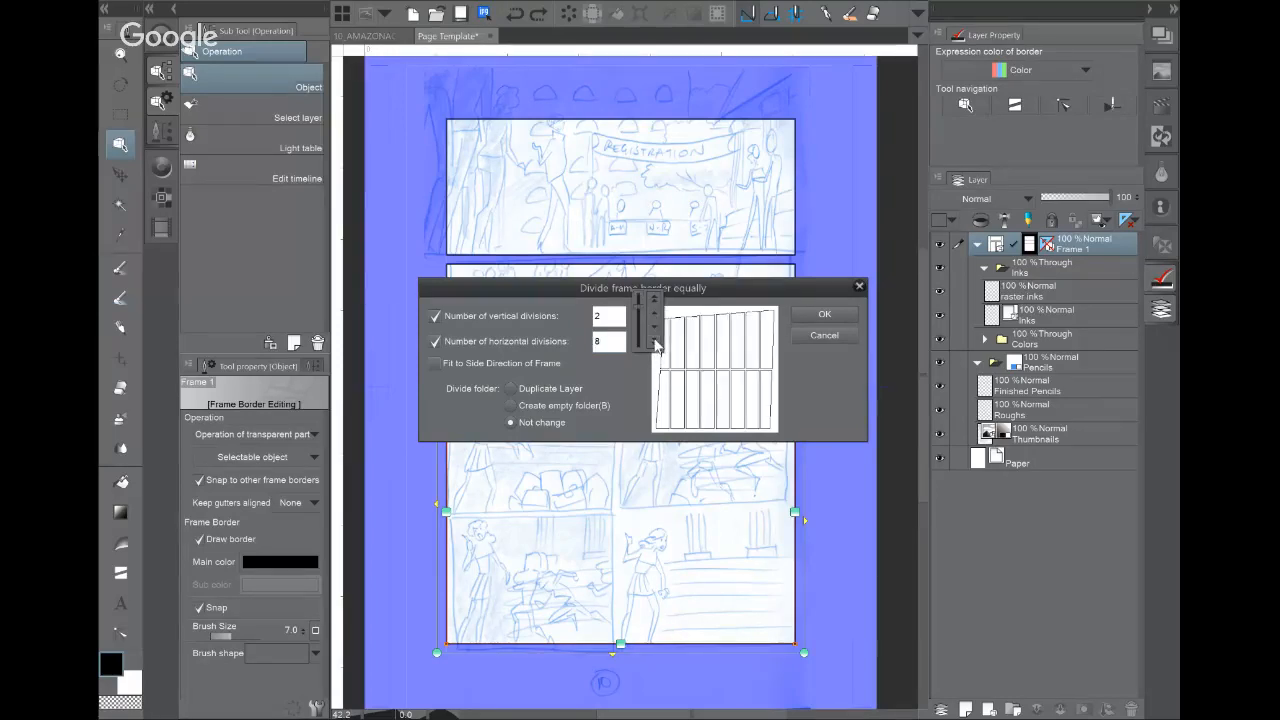
pyautogui.click(655, 343)
pyautogui.click(655, 343)
pyautogui.click(655, 343)
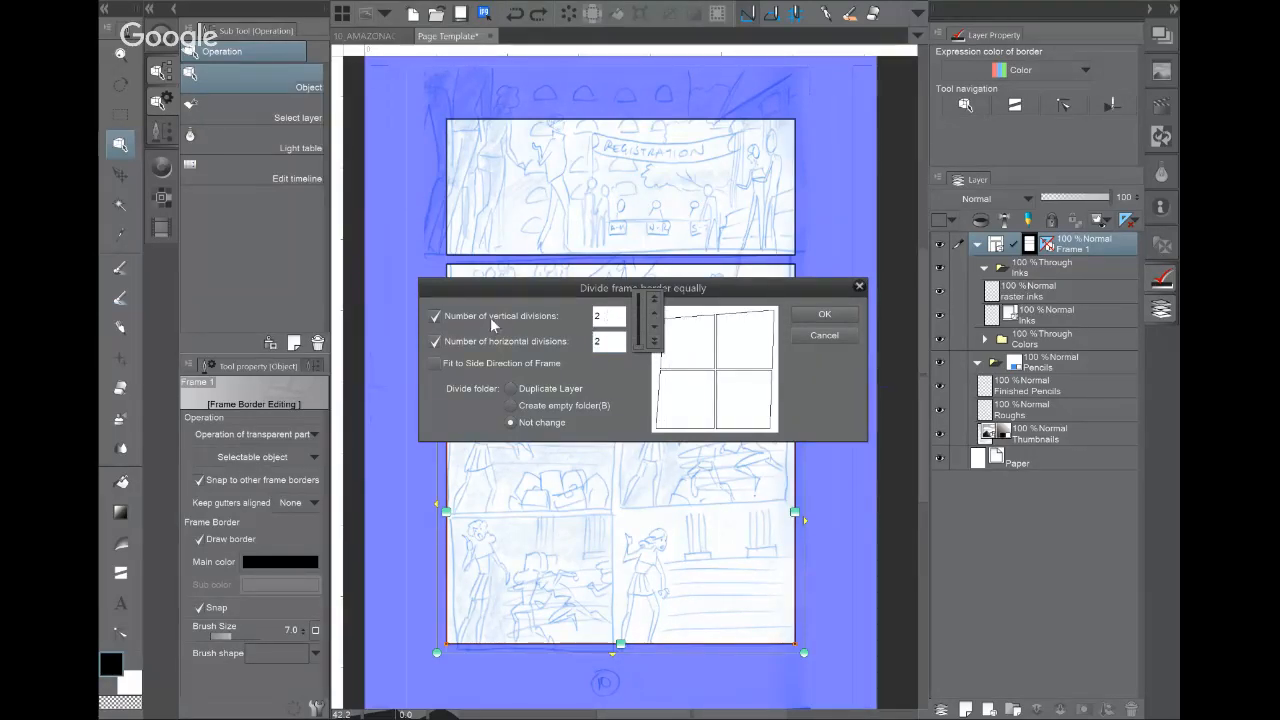
pyautogui.click(825, 314)
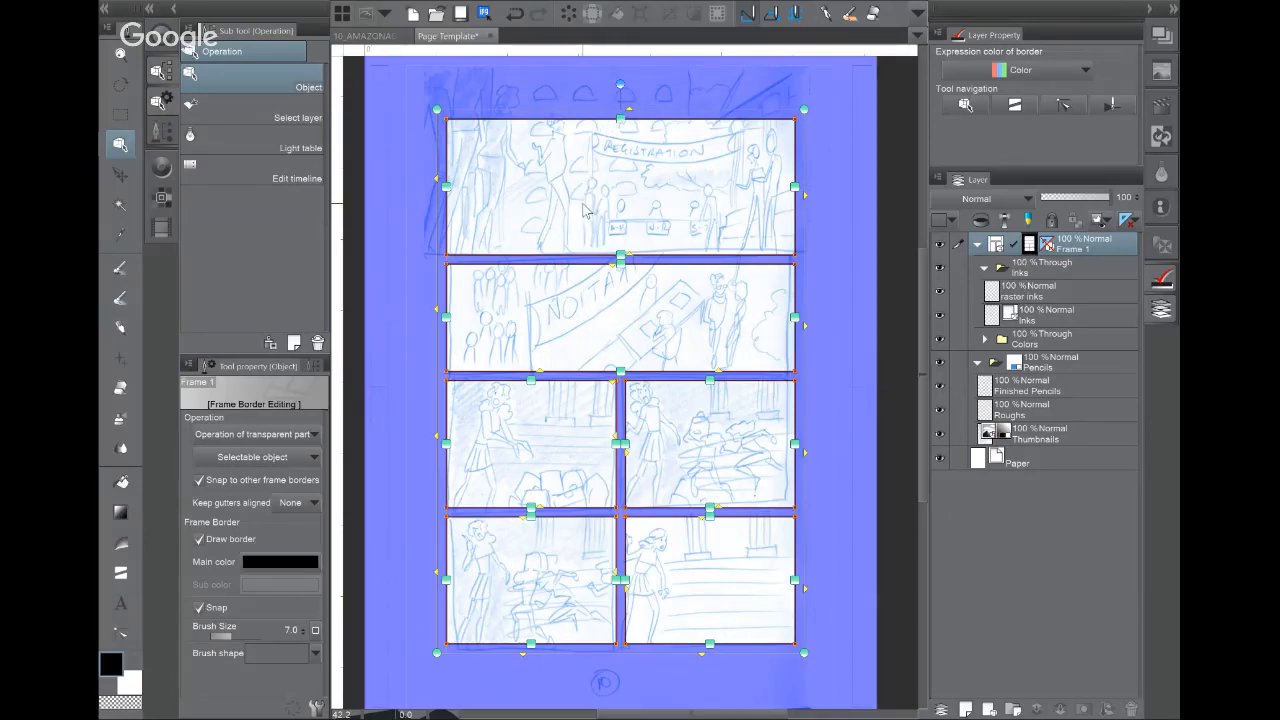
pyautogui.scroll(2, 578, 212)
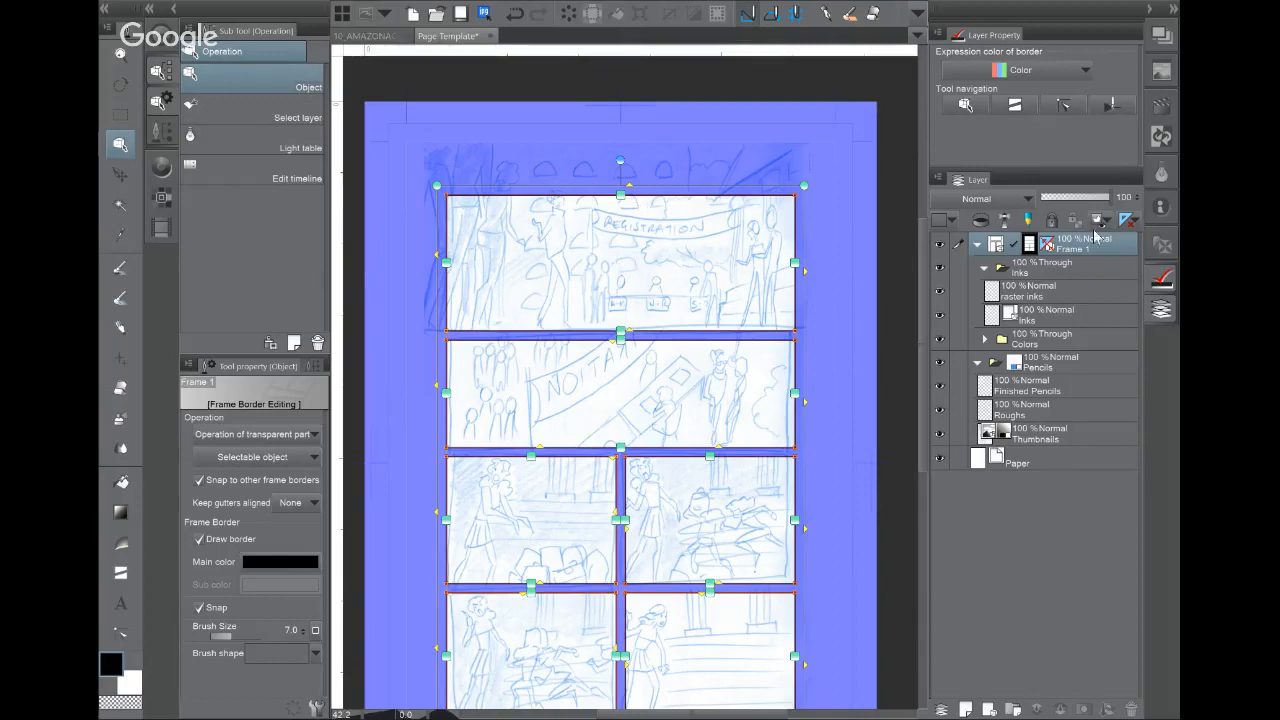
pyautogui.click(1050, 362)
pyautogui.click(1115, 67)
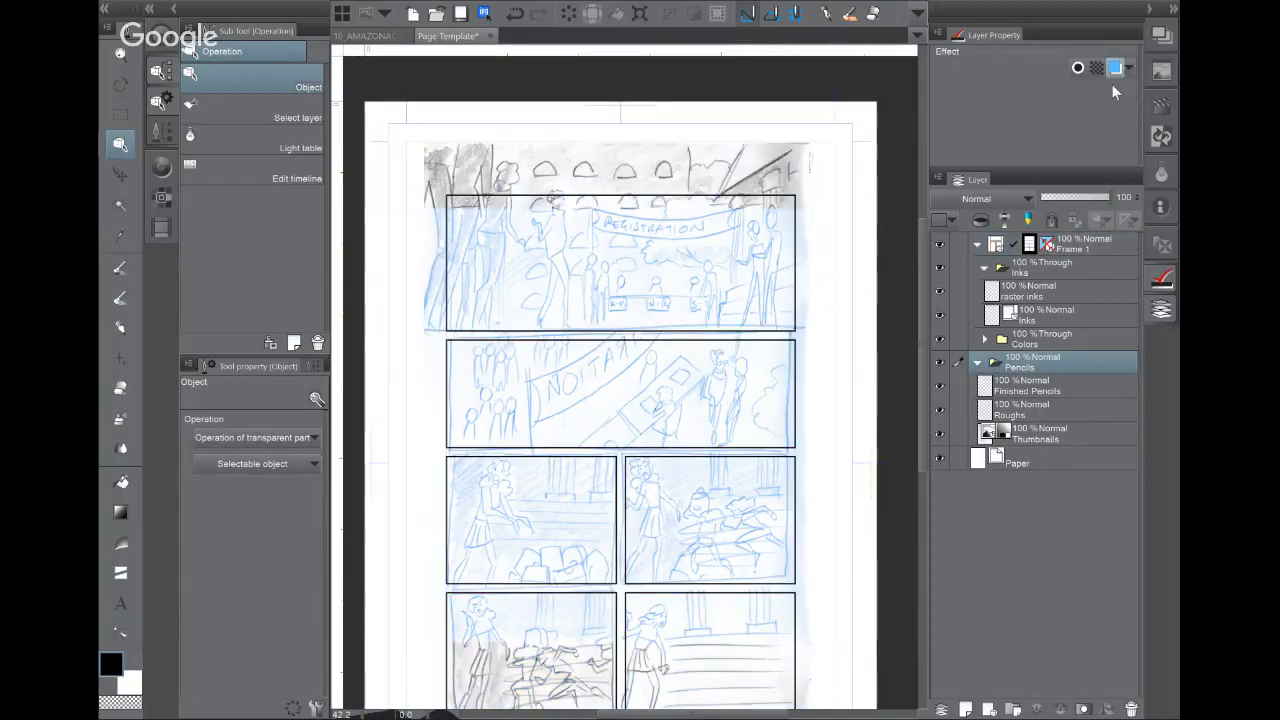
pyautogui.click(1065, 431)
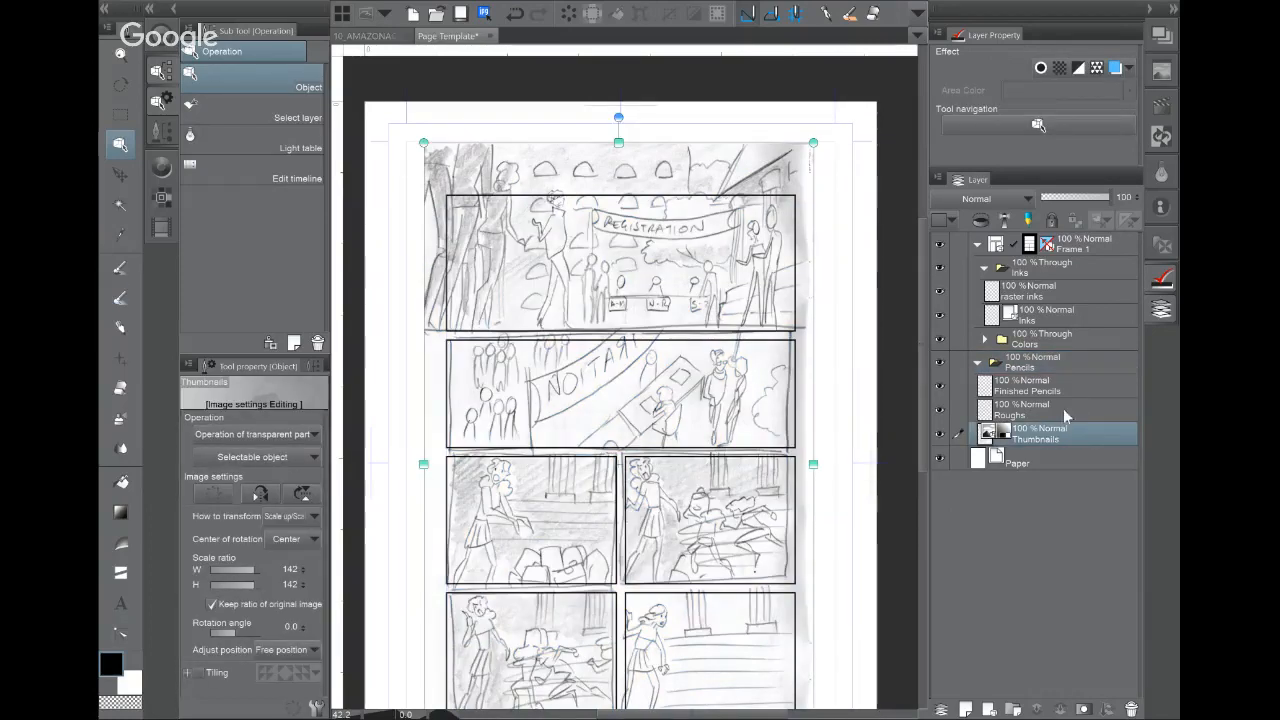
pyautogui.click(1022, 224)
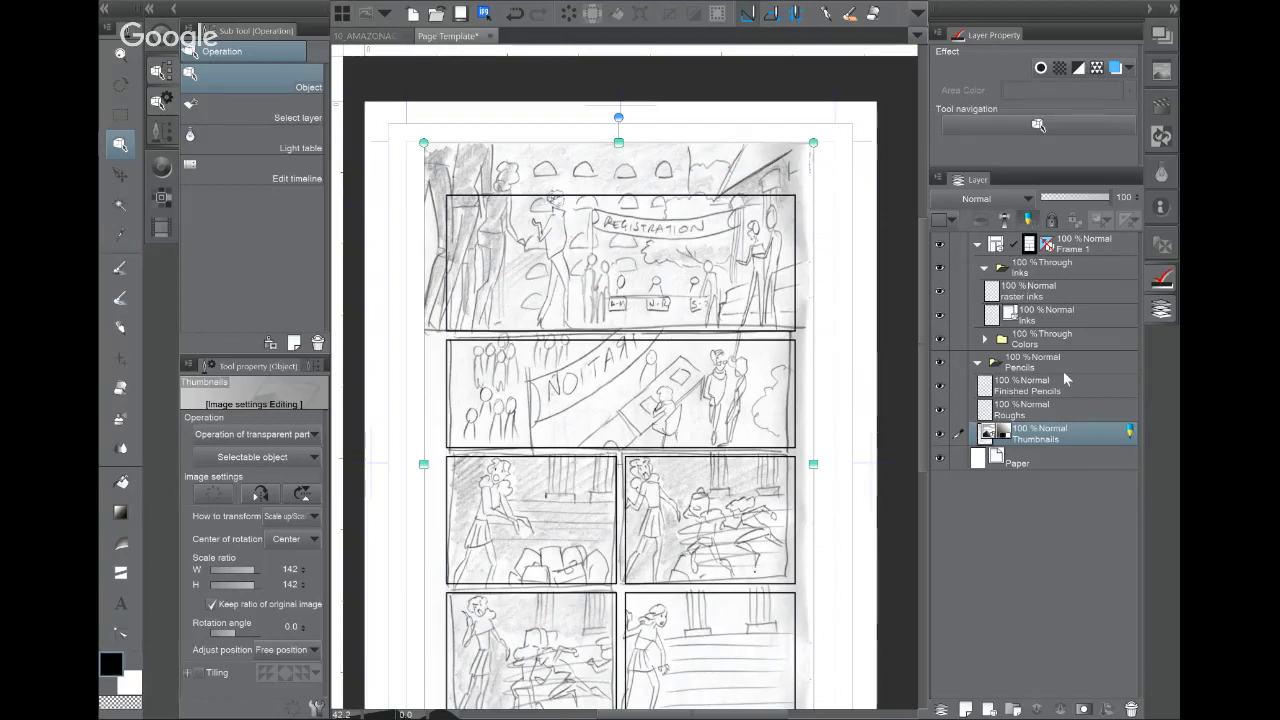
pyautogui.click(1020, 219)
pyautogui.click(1040, 362)
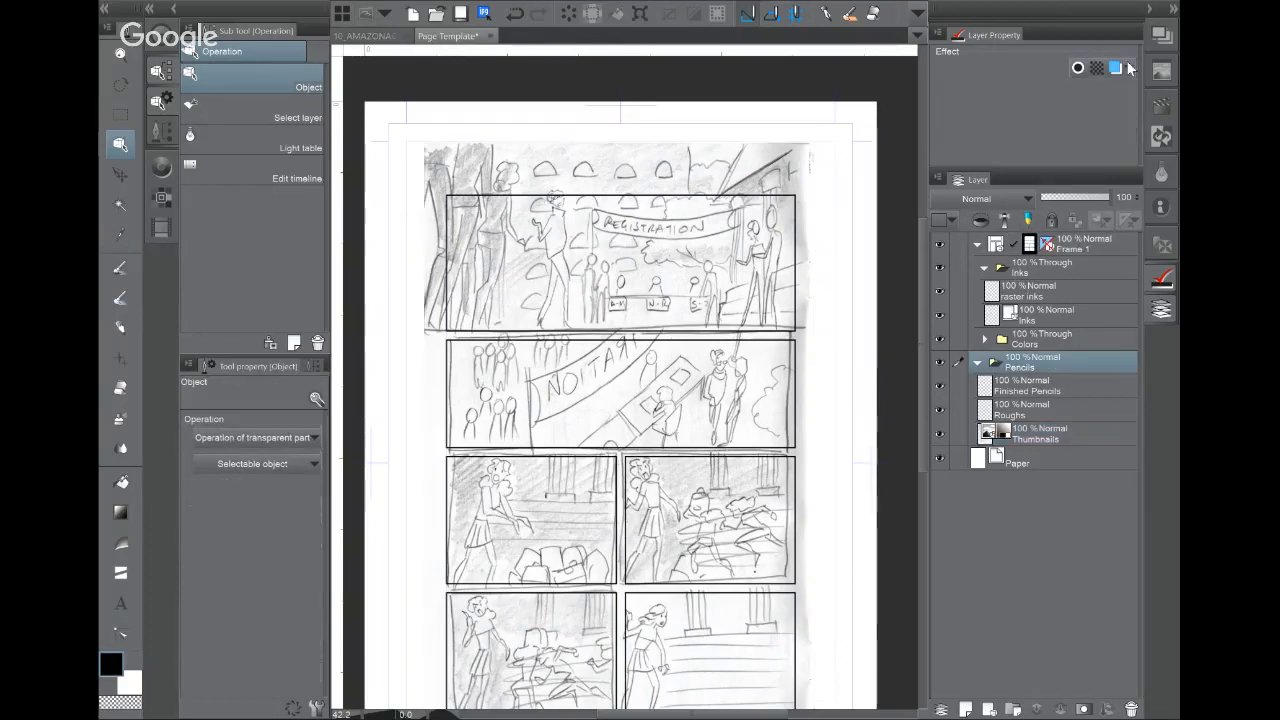
pyautogui.click(1125, 67)
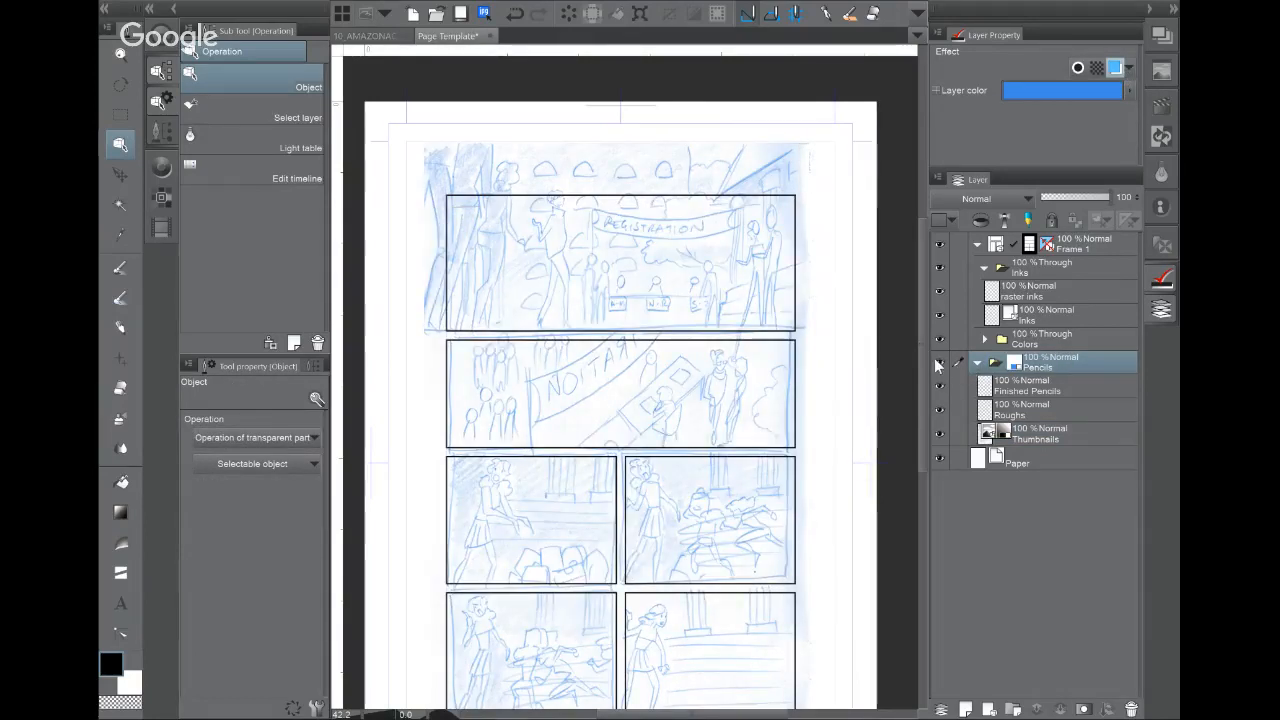
pyautogui.click(938, 364)
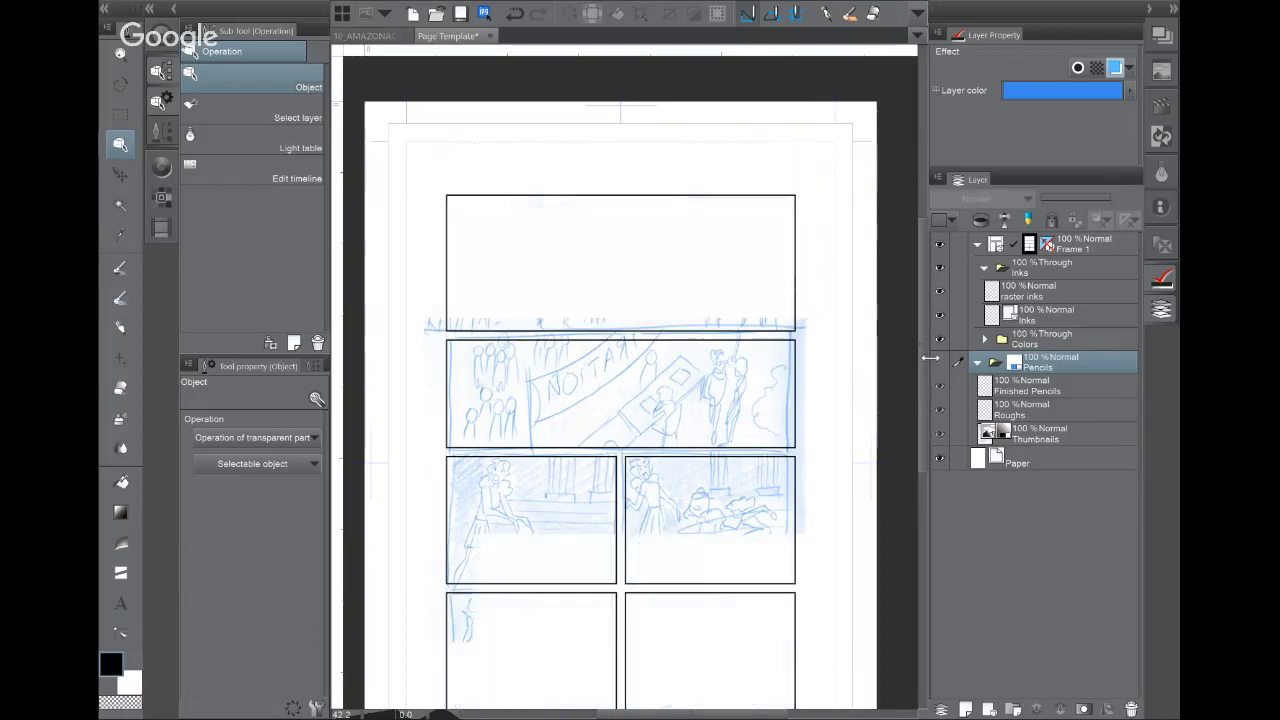
pyautogui.click(938, 363)
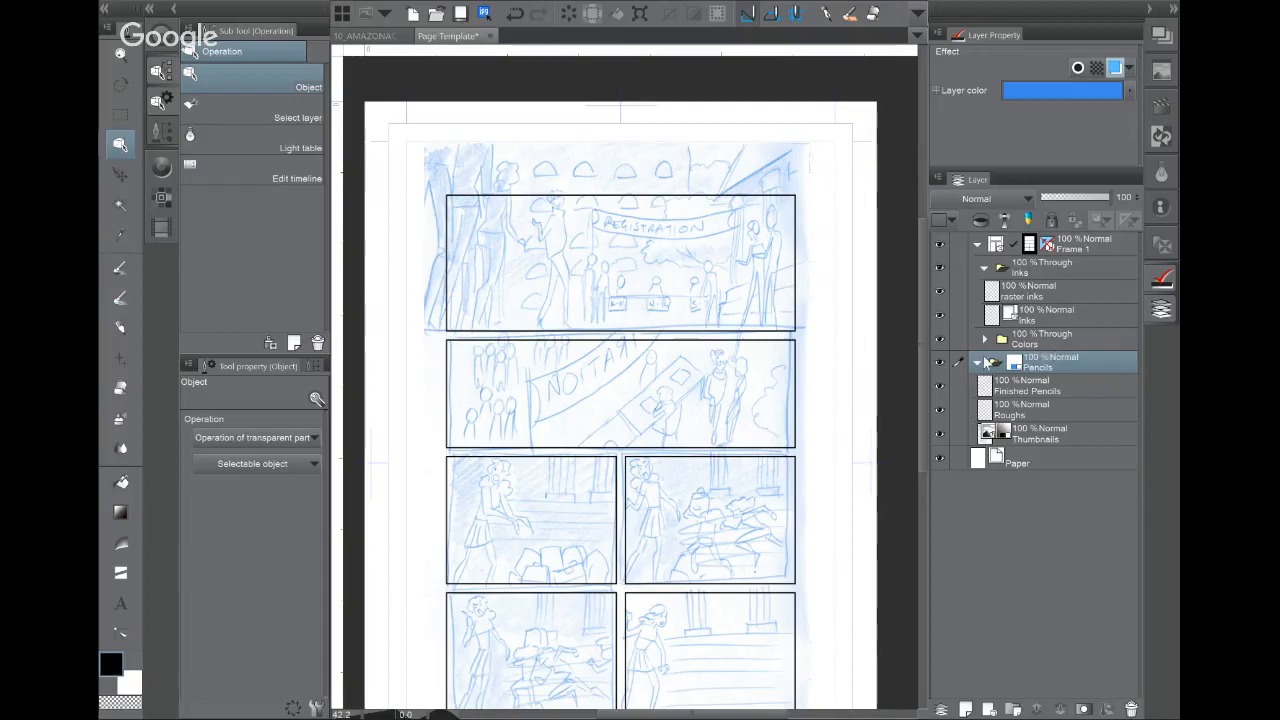
pyautogui.click(1029, 246)
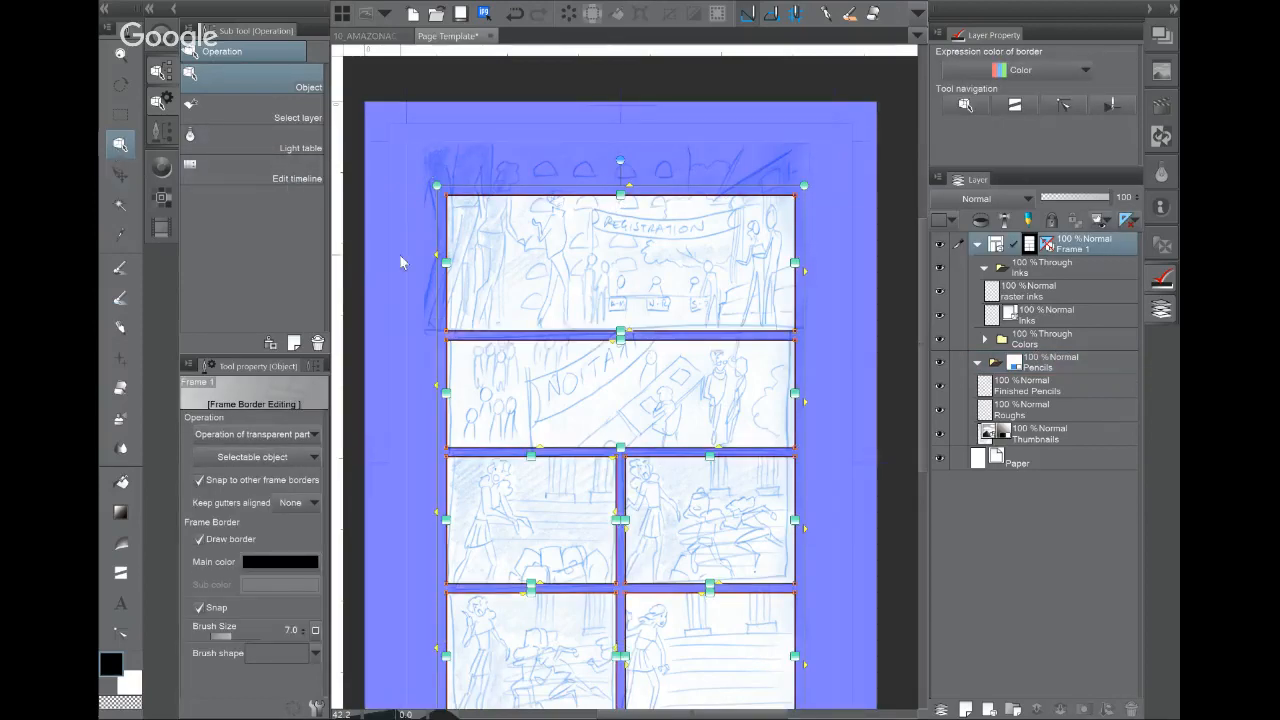
# Step: Drag the first panel's right, top and left borders out beyond the page edges
pyautogui.click(119, 147)
pyautogui.moveTo(796, 266); pyautogui.dragTo(889, 265)
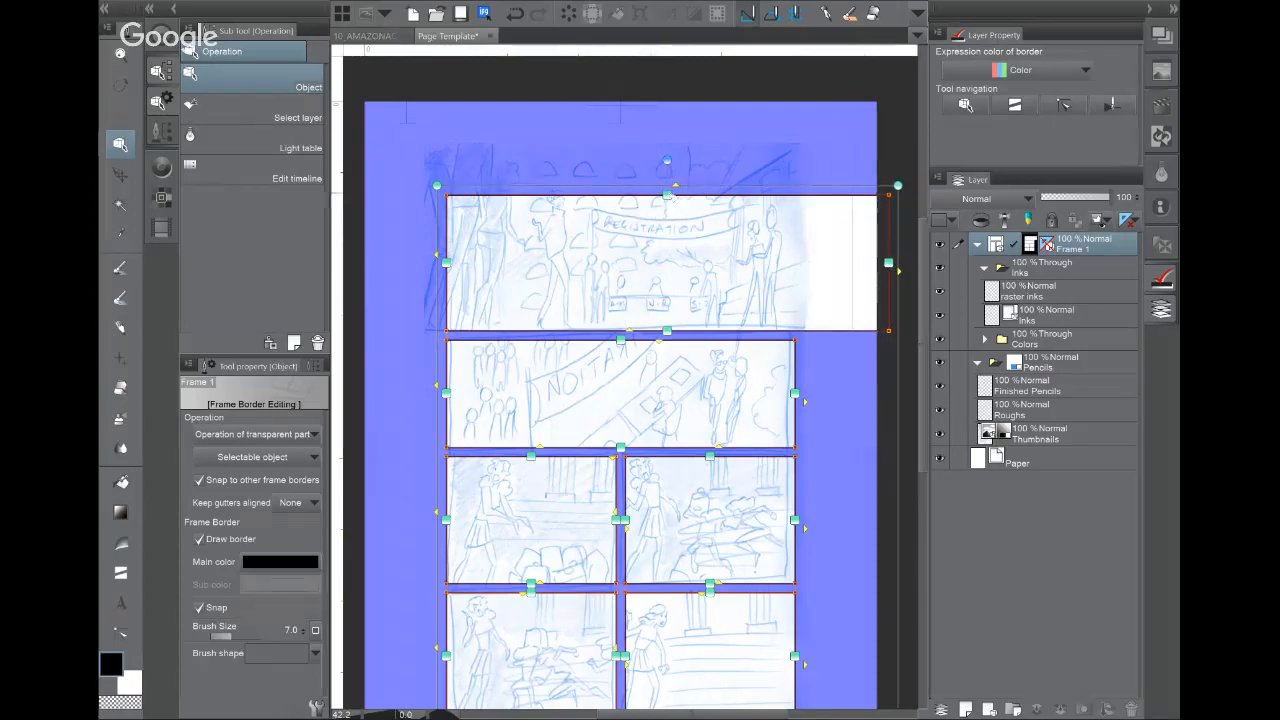
pyautogui.moveTo(666, 194); pyautogui.dragTo(663, 82)
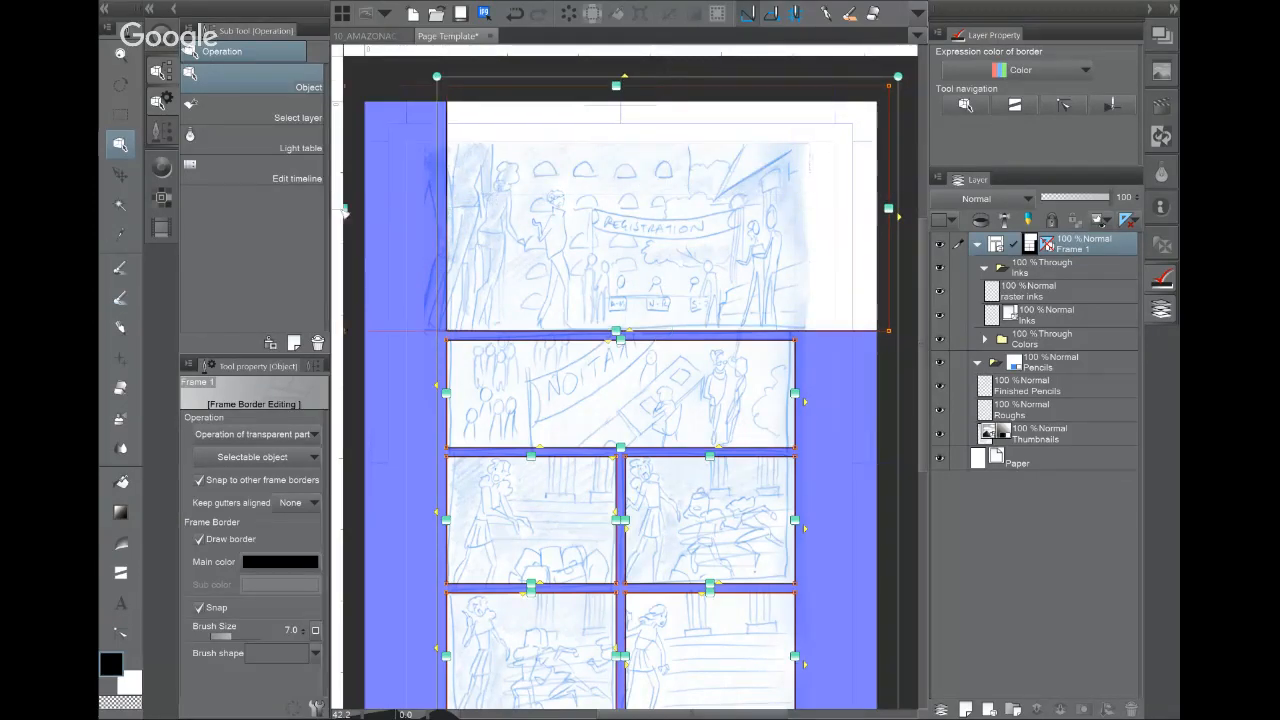
pyautogui.moveTo(343, 211); pyautogui.dragTo(375, 213)
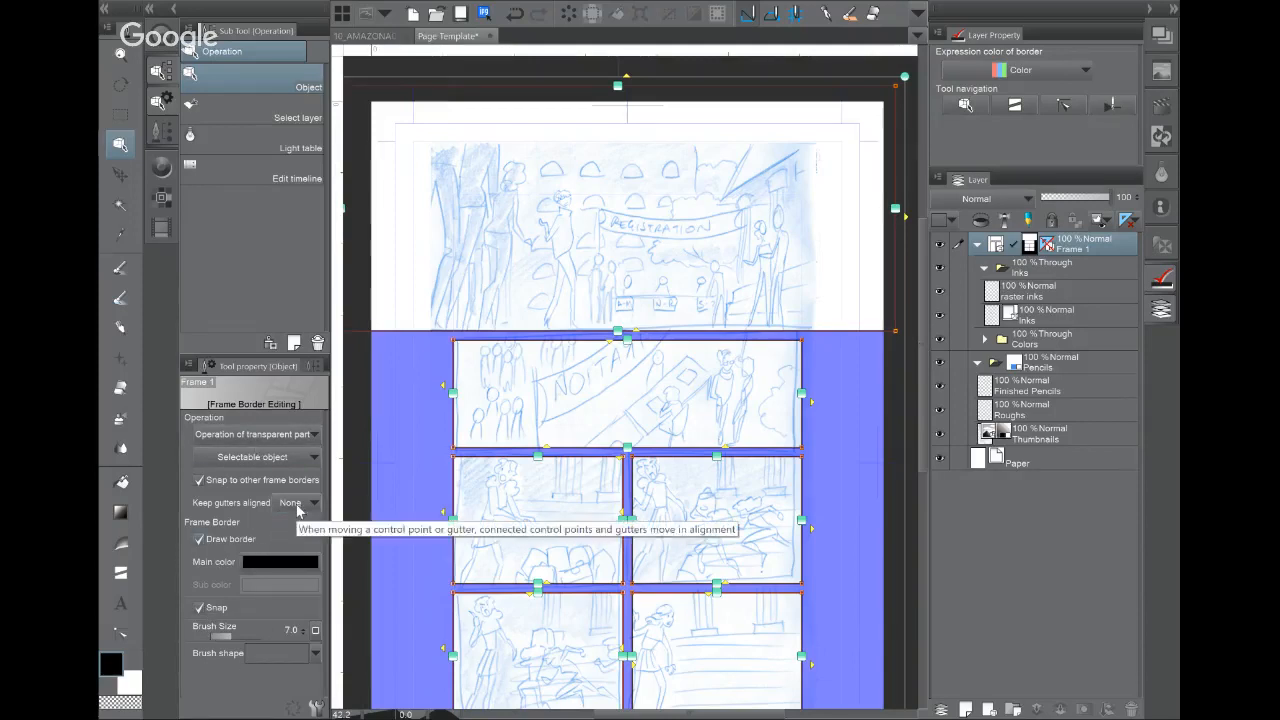
# Step: Keep gutter alignment on None and test raising the first panel's bottom edge, then undo
pyautogui.click(298, 504)
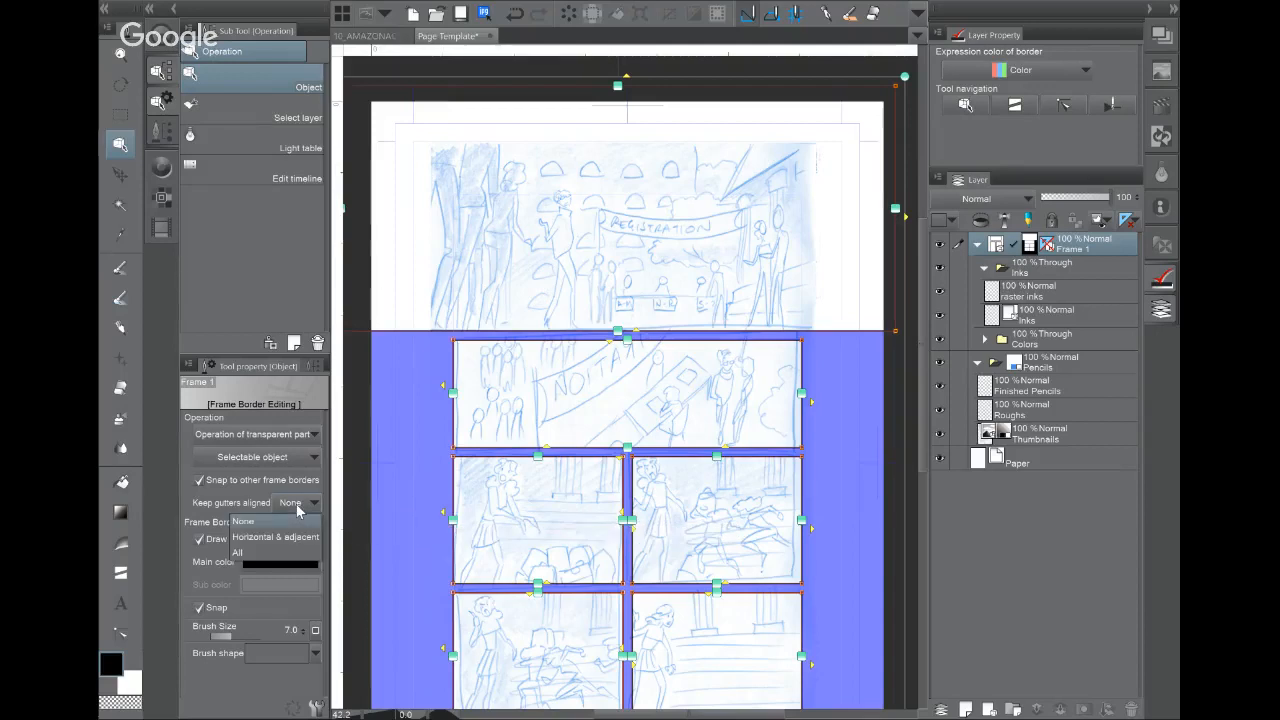
pyautogui.click(295, 507)
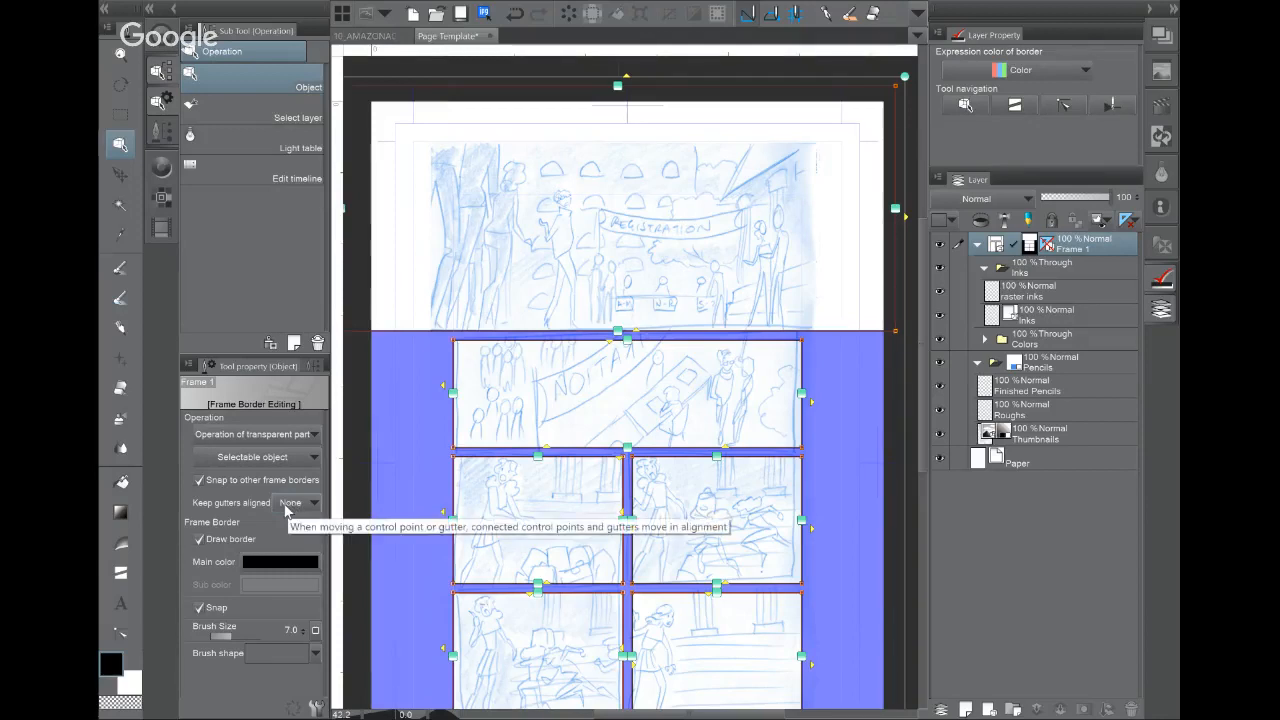
pyautogui.click(287, 506)
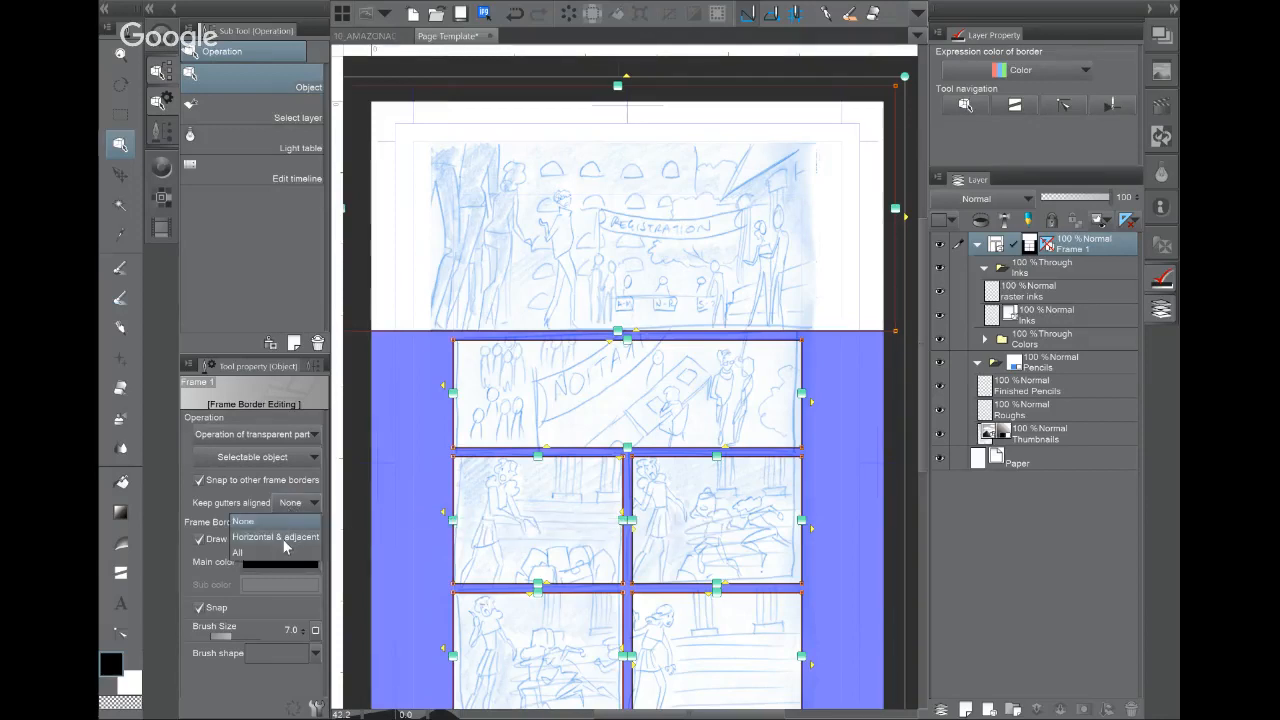
pyautogui.click(284, 523)
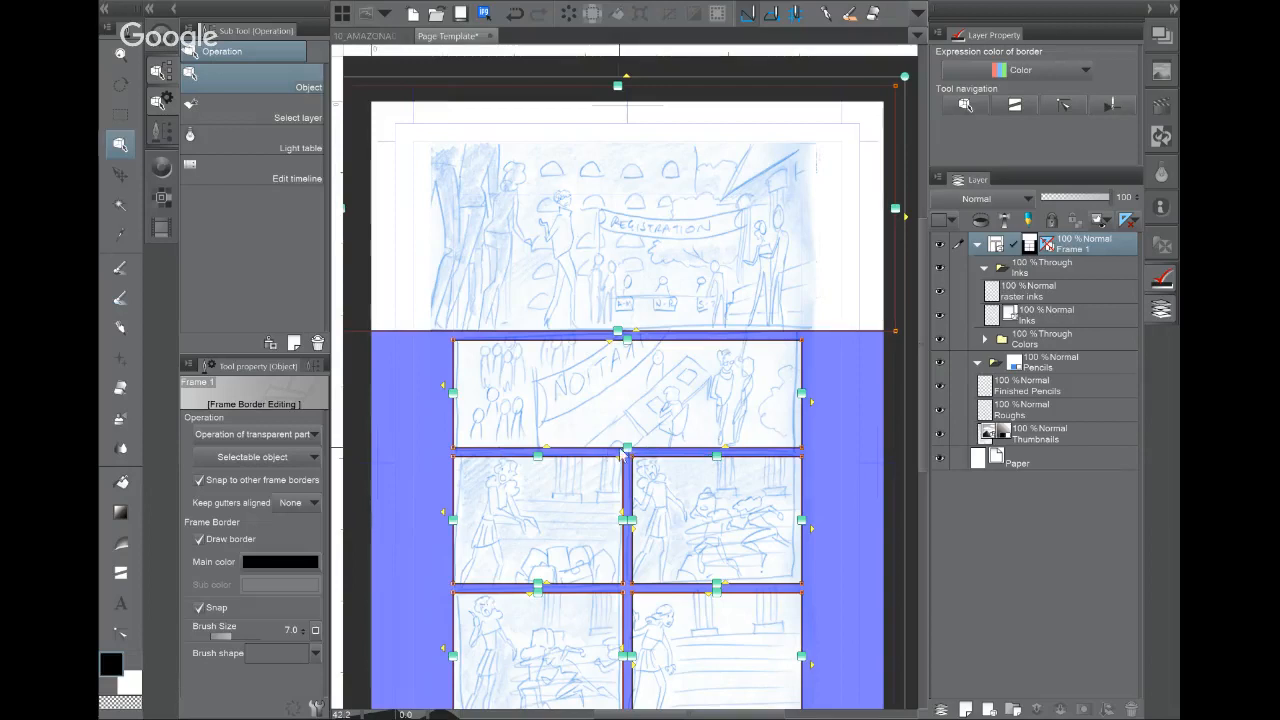
pyautogui.moveTo(627, 452); pyautogui.dragTo(627, 434)
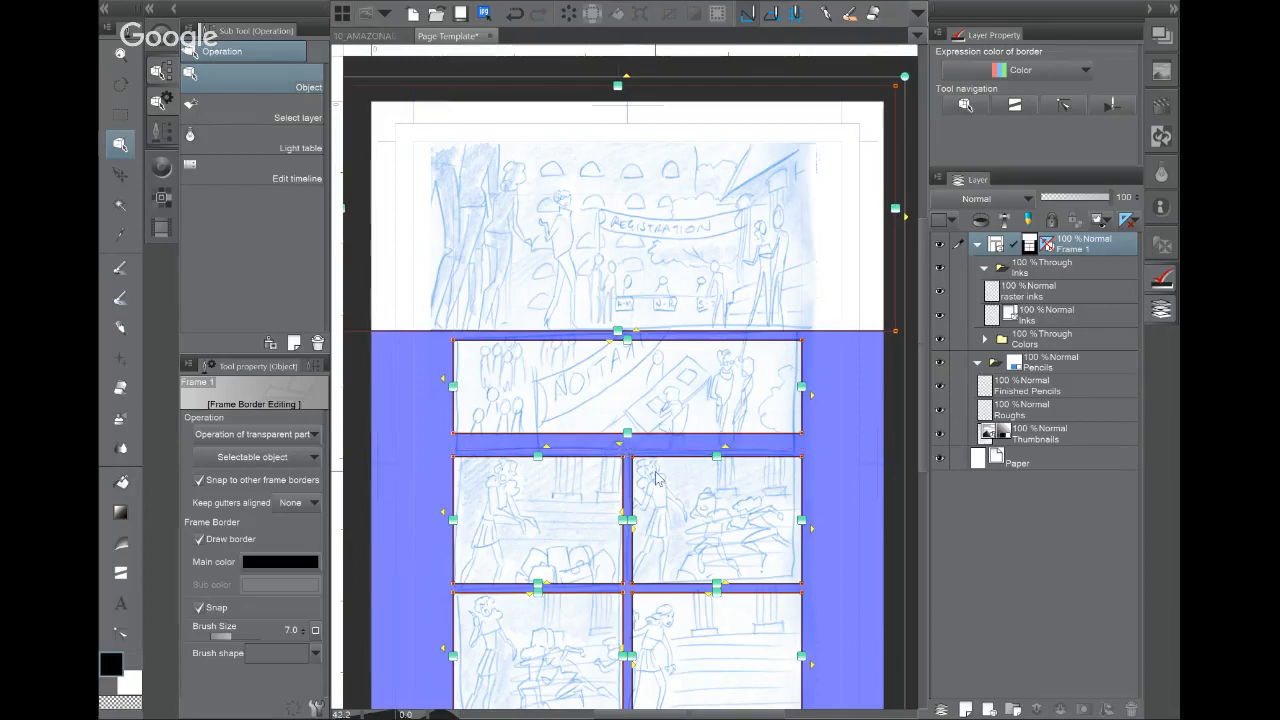
pyautogui.hotkey('ctrl', 'z')
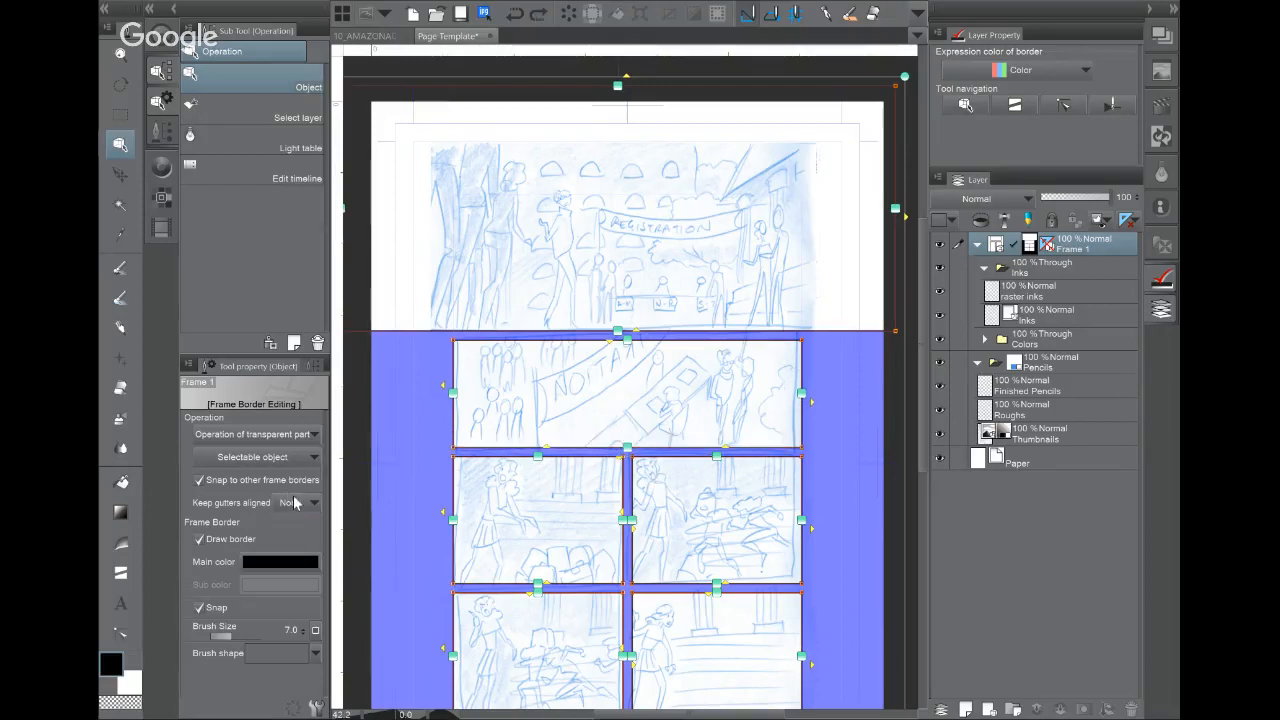
# Step: Try horizontal-and-adjacent gutter alignment, revert to None, then test and undo bottom and left edge moves
pyautogui.click(295, 503)
pyautogui.click(293, 537)
pyautogui.click(300, 504)
pyautogui.click(293, 540)
pyautogui.click(298, 504)
pyautogui.click(290, 521)
pyautogui.moveTo(642, 449); pyautogui.dragTo(456, 432)
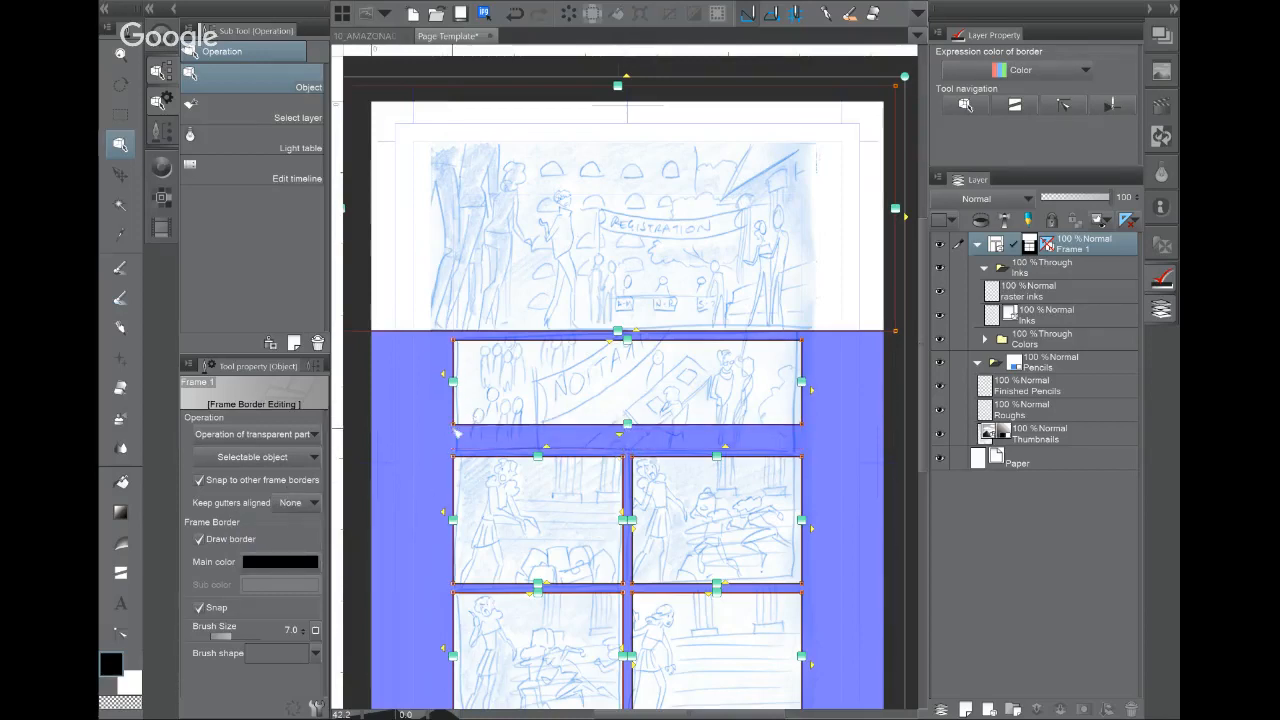
pyautogui.moveTo(453, 382); pyautogui.dragTo(374, 382)
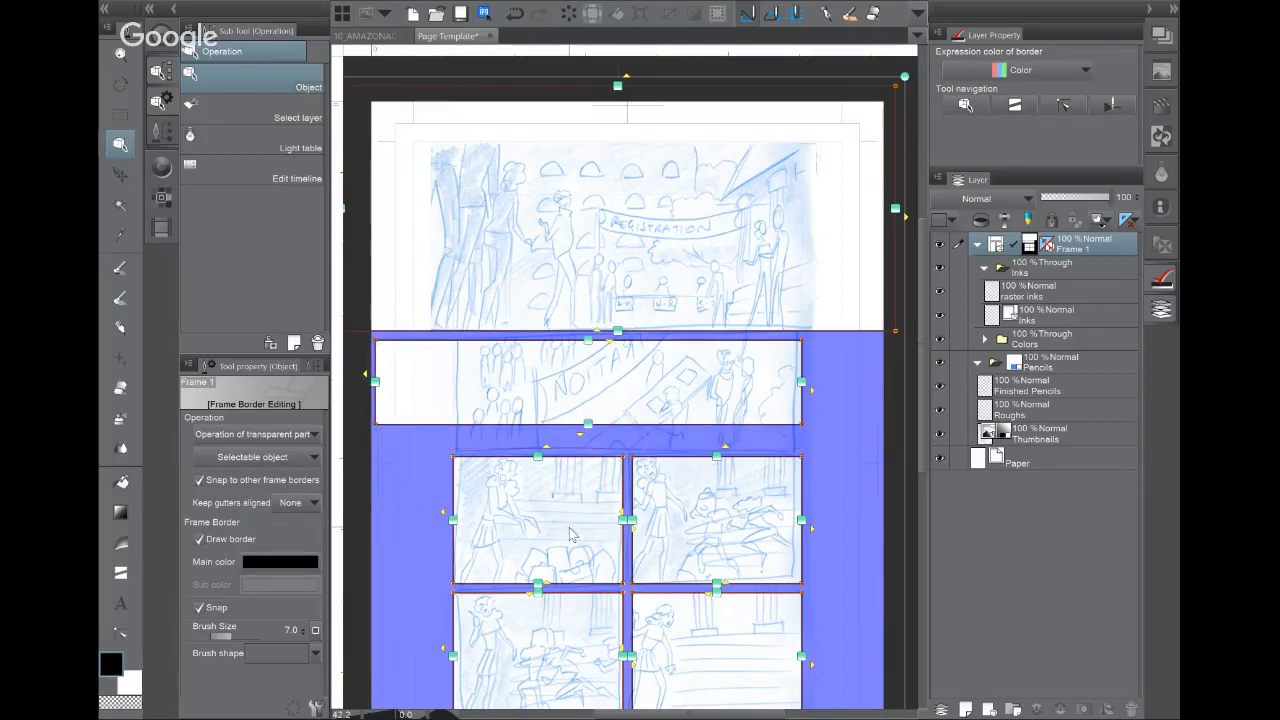
pyautogui.hotkey('ctrl', 'z')
pyautogui.hotkey('ctrl', 'z')
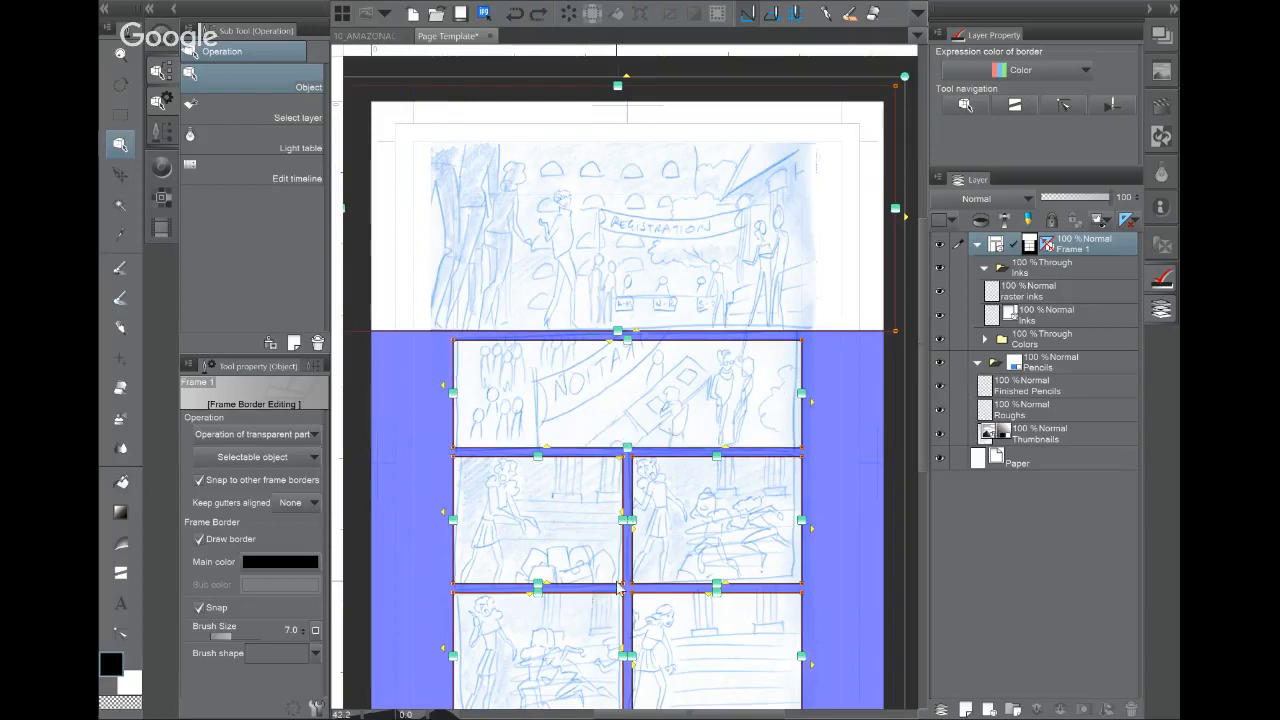
pyautogui.scroll(-1, 598, 400)
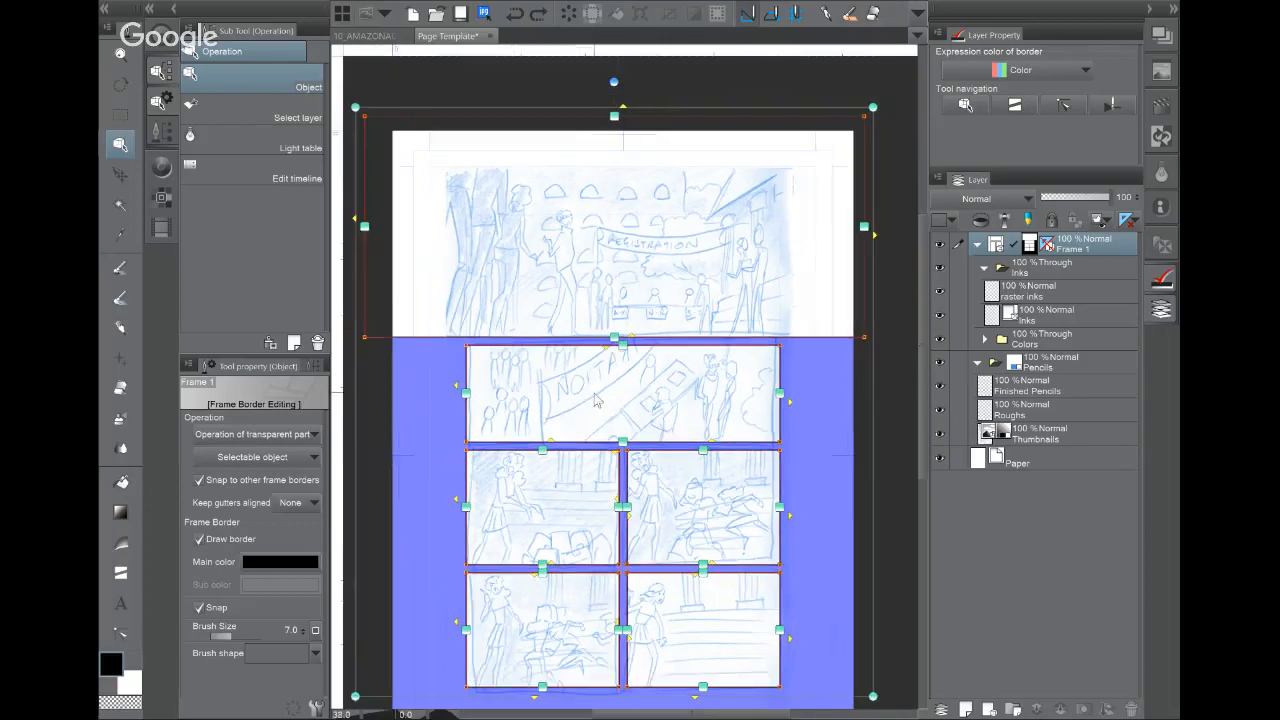
# Step: With horizontal and adjacent gutters aligned, test moving the first panel's lower gutter, then undo
pyautogui.click(310, 502)
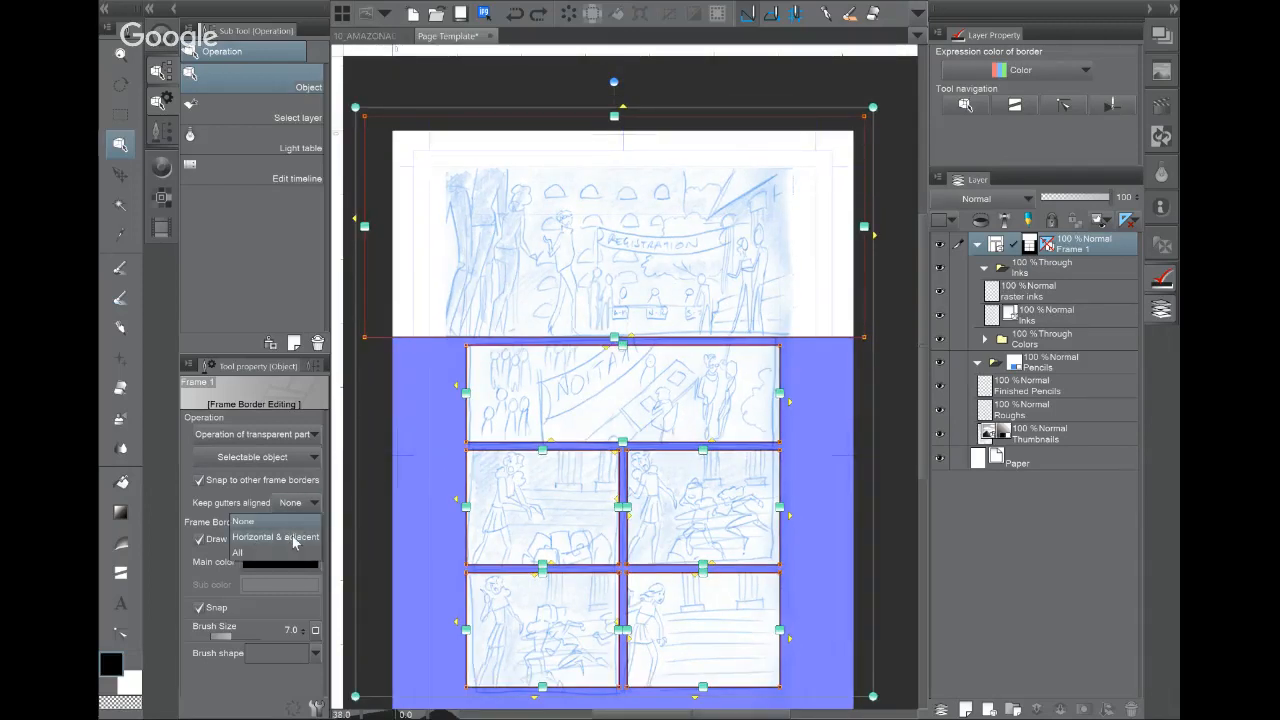
pyautogui.click(293, 538)
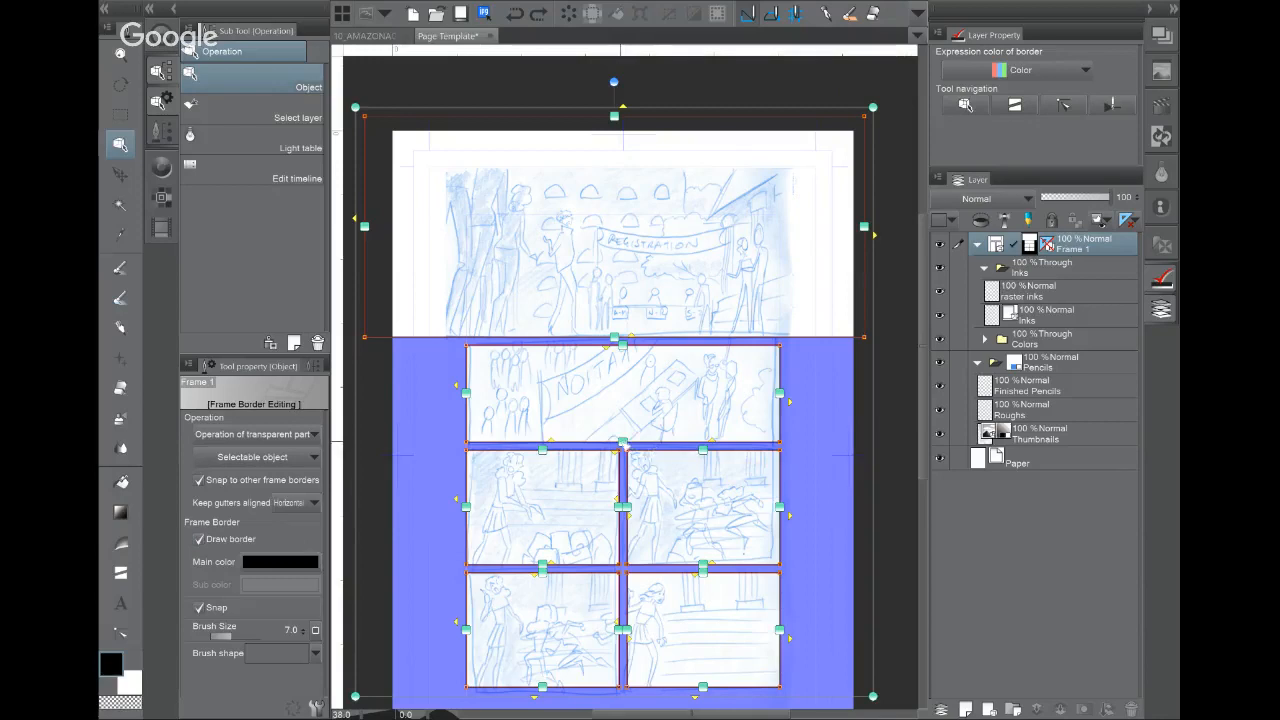
pyautogui.moveTo(620, 440); pyautogui.dragTo(637, 430)
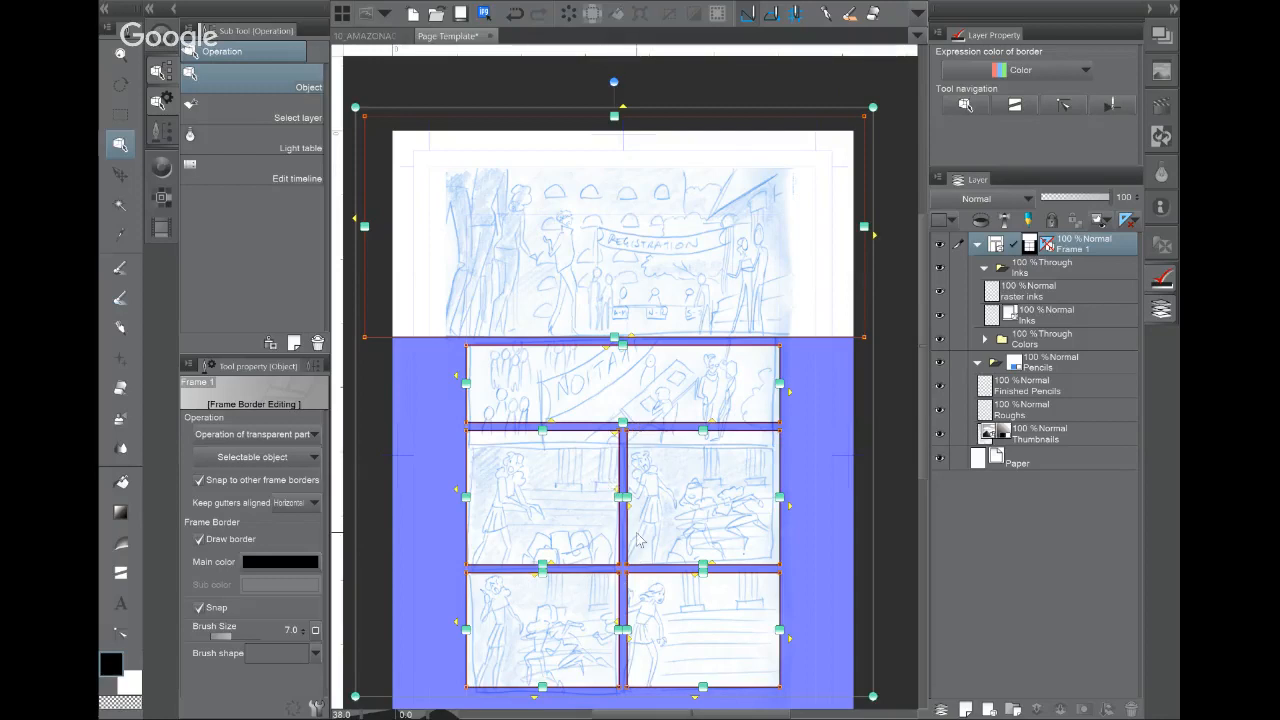
pyautogui.hotkey('ctrl', 'z')
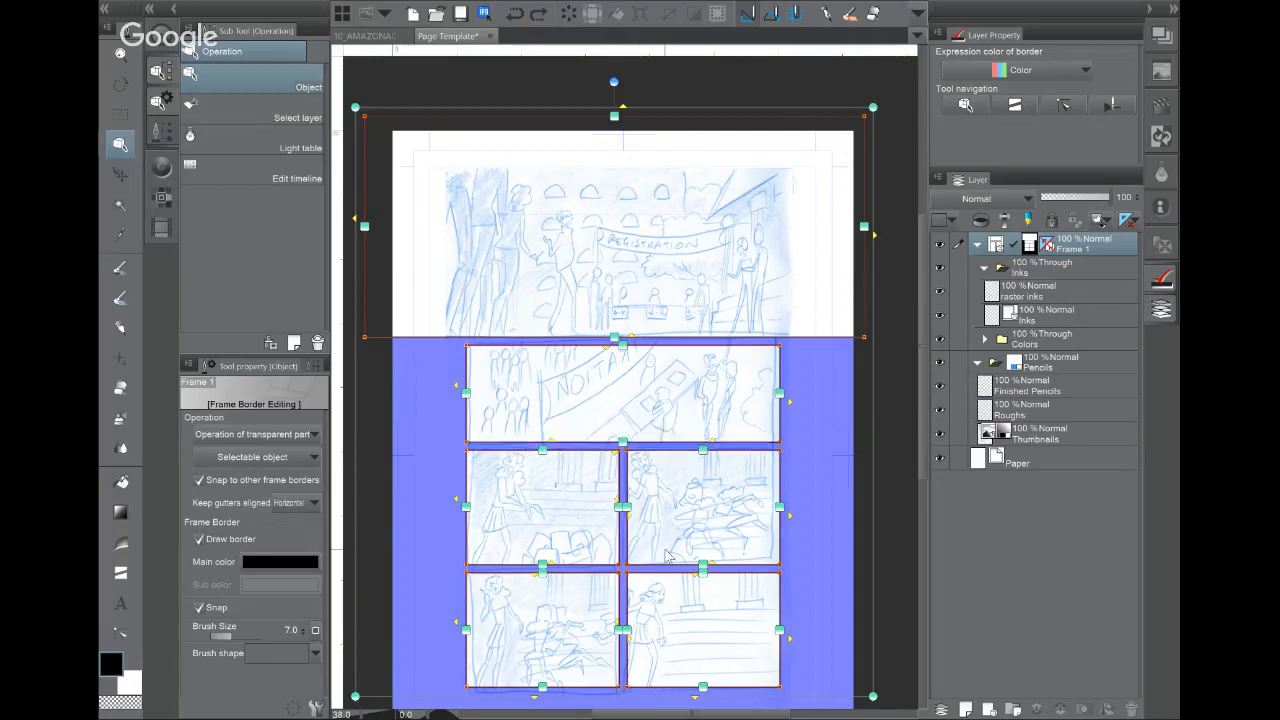
pyautogui.moveTo(623, 347); pyautogui.dragTo(624, 366)
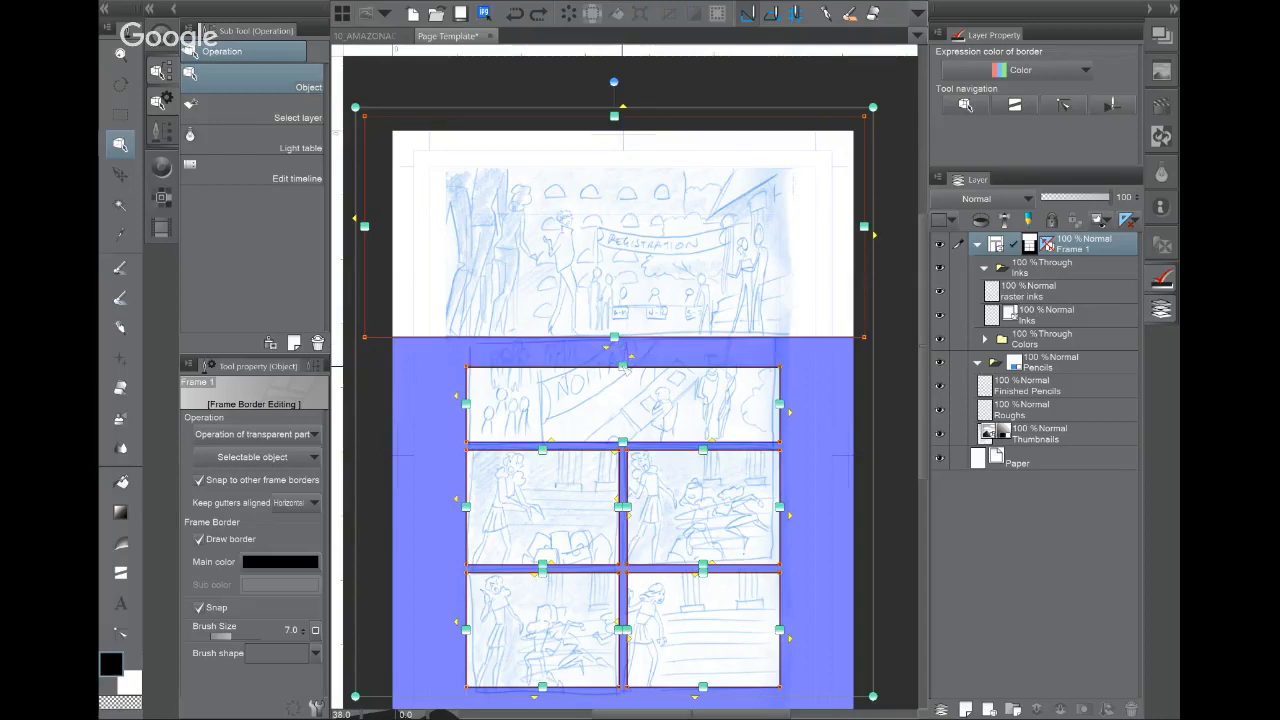
pyautogui.hotkey('ctrl', 'z')
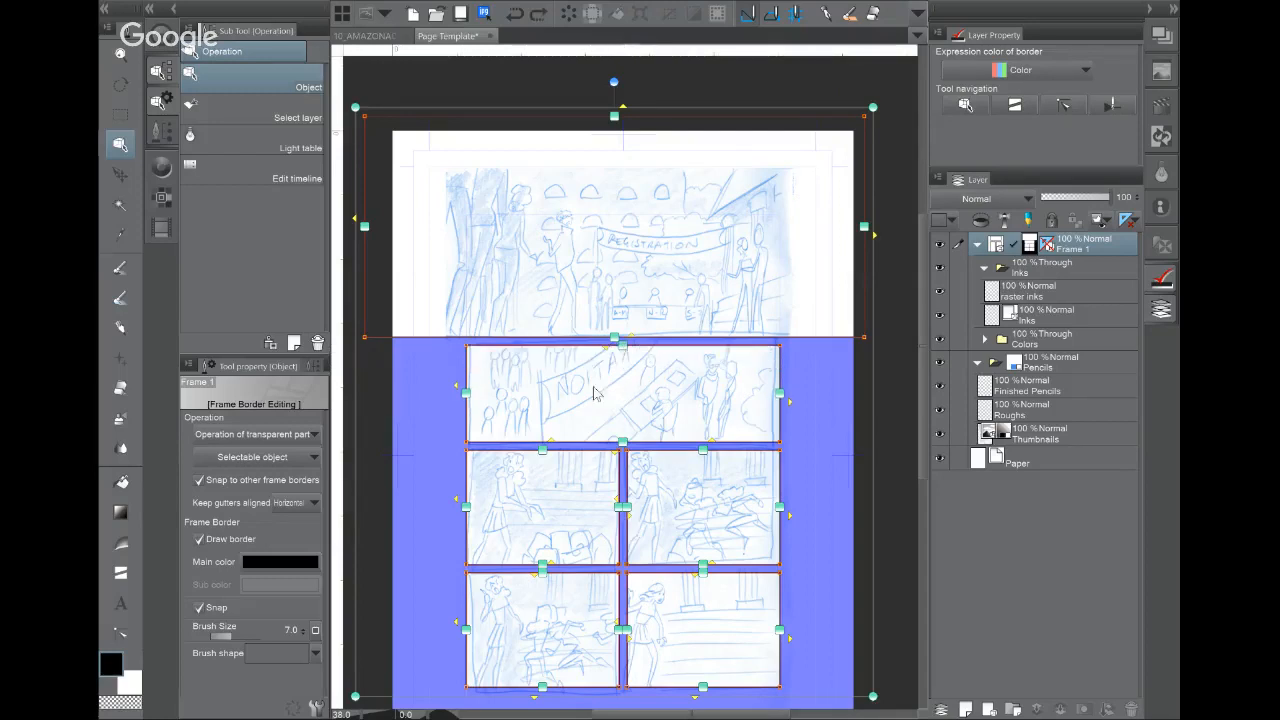
# Step: Test border moves with all gutters aligned, undo them, reset alignment to None, and select Inks
pyautogui.click(305, 503)
pyautogui.click(263, 553)
pyautogui.moveTo(624, 348)
pyautogui.mouseDown()
pyautogui.moveTo(628, 363)
pyautogui.moveTo(620, 326)
pyautogui.moveTo(615, 348)
pyautogui.mouseUp()
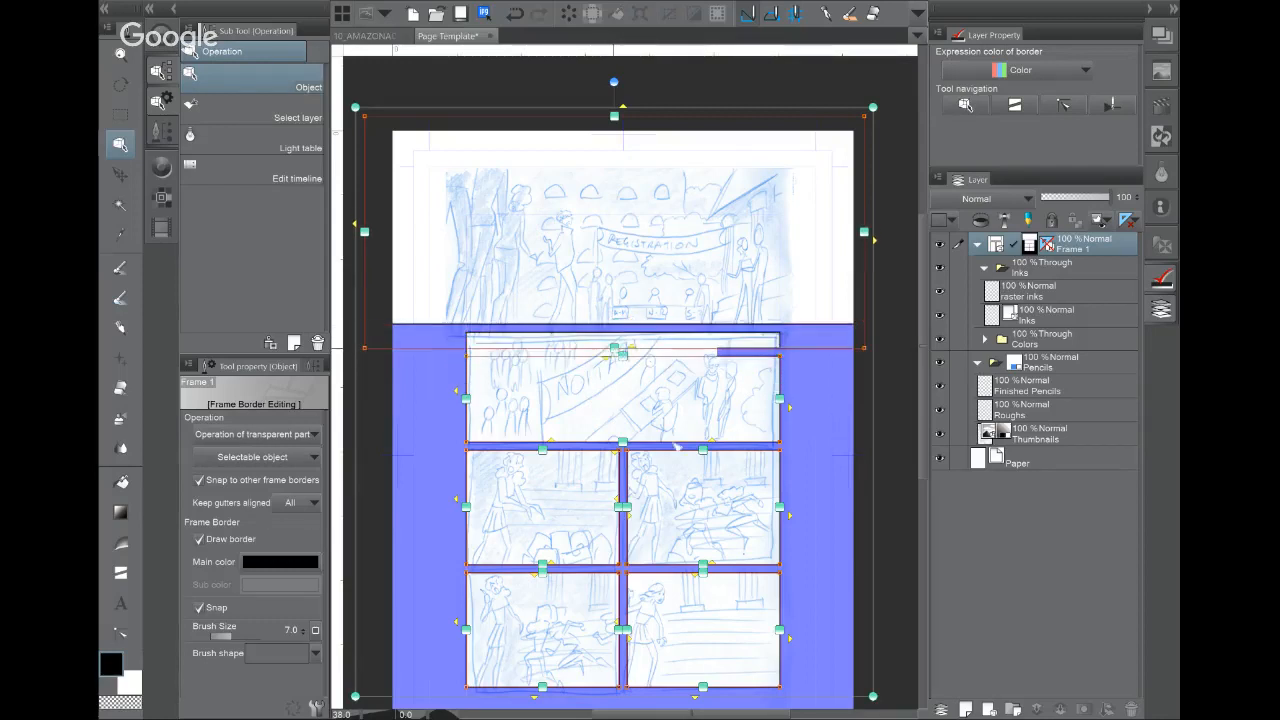
pyautogui.moveTo(787, 512); pyautogui.dragTo(823, 510)
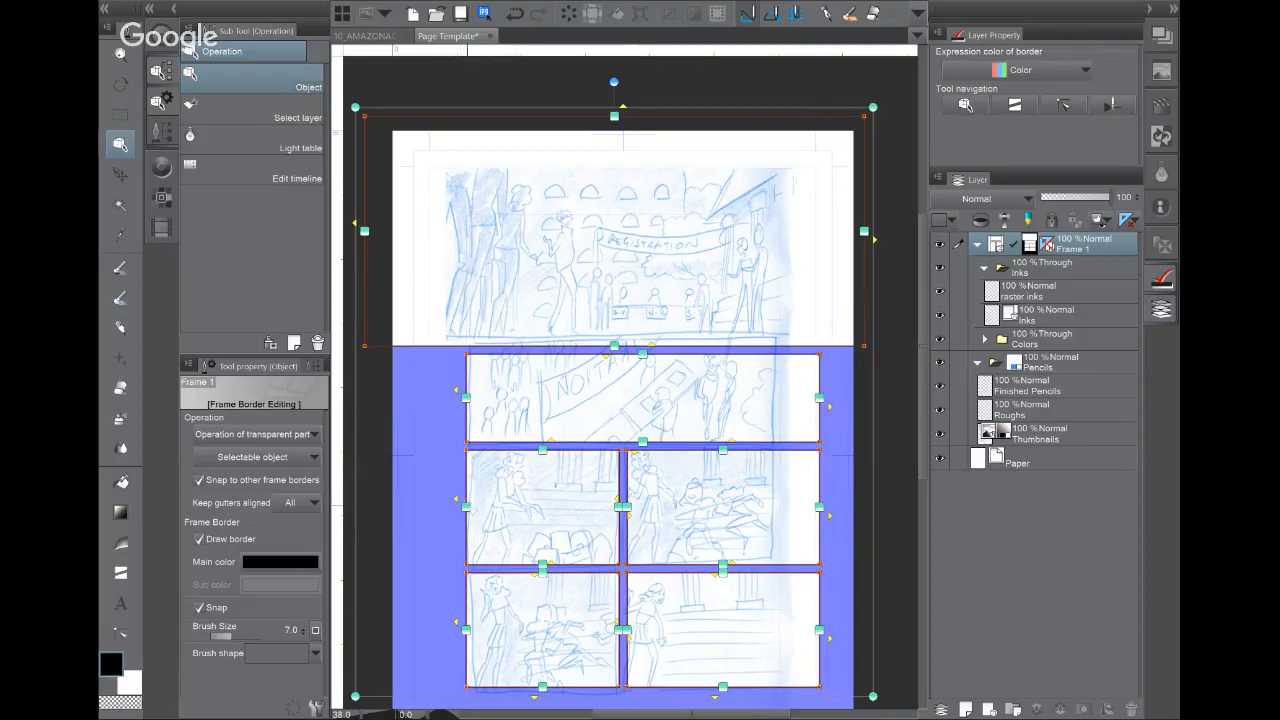
pyautogui.hotkey('ctrl', 'z')
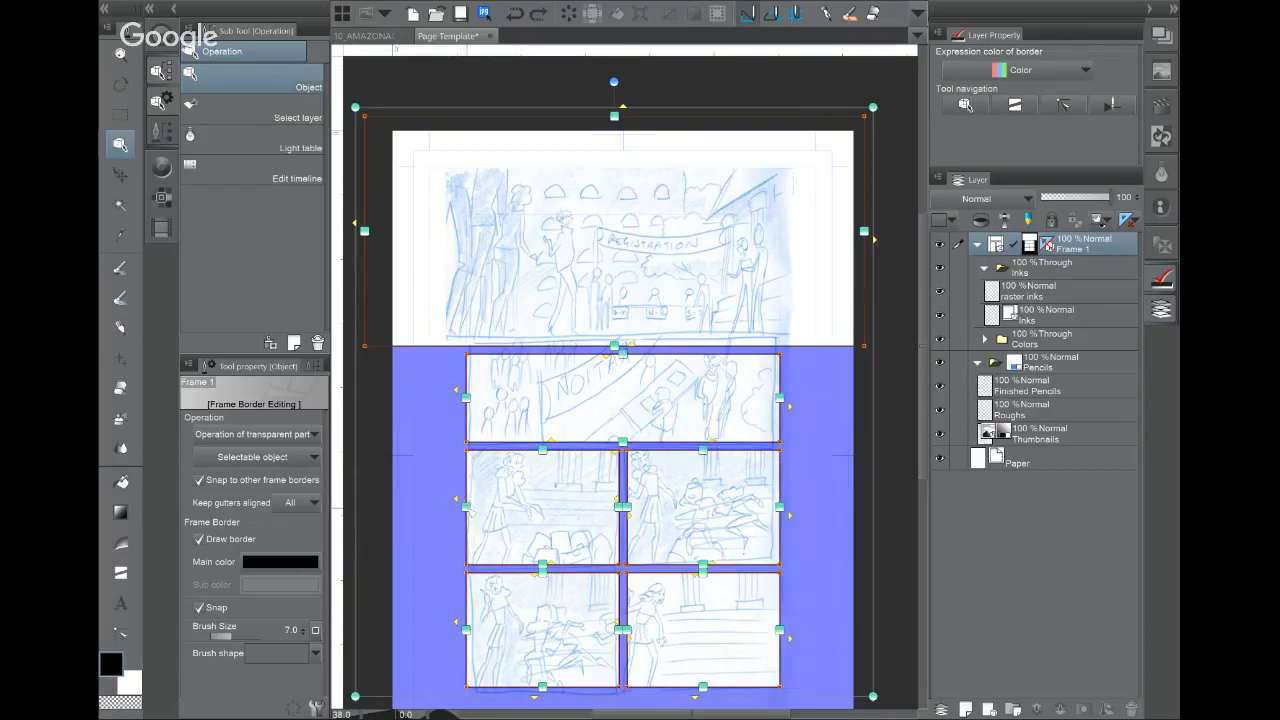
pyautogui.hotkey('ctrl', 'z')
pyautogui.click(298, 502)
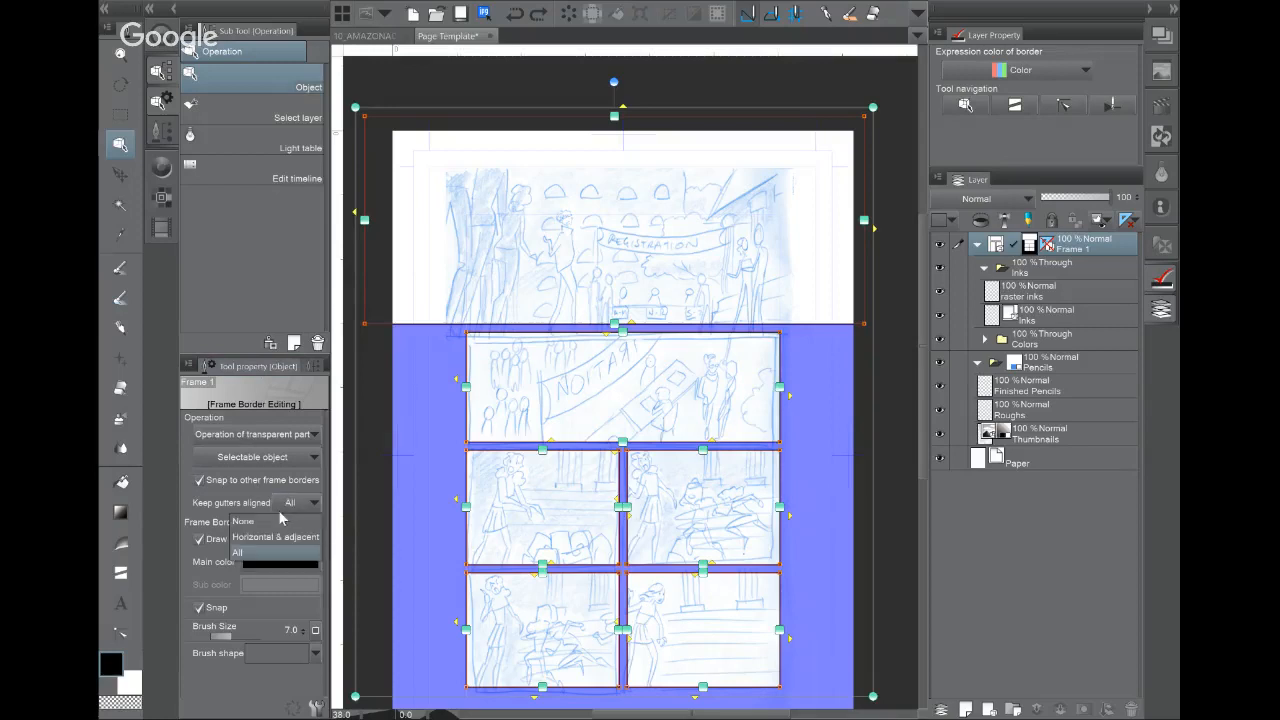
pyautogui.click(268, 524)
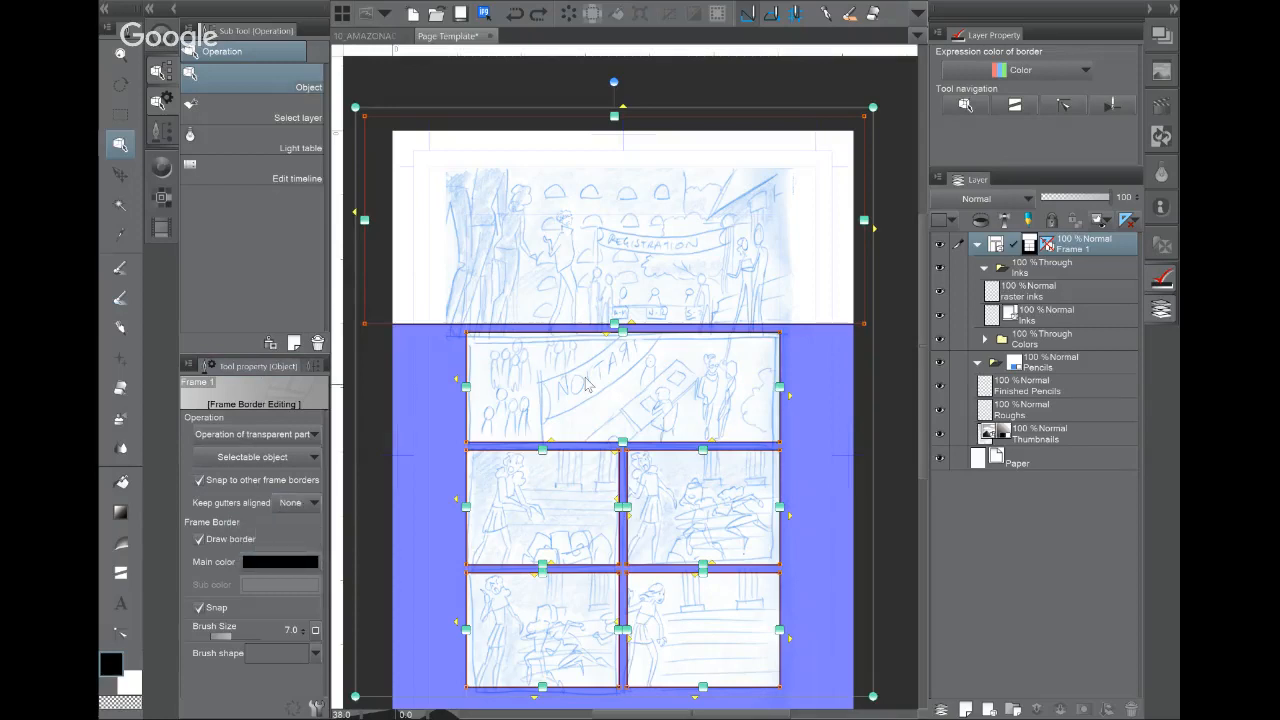
pyautogui.click(1058, 270)
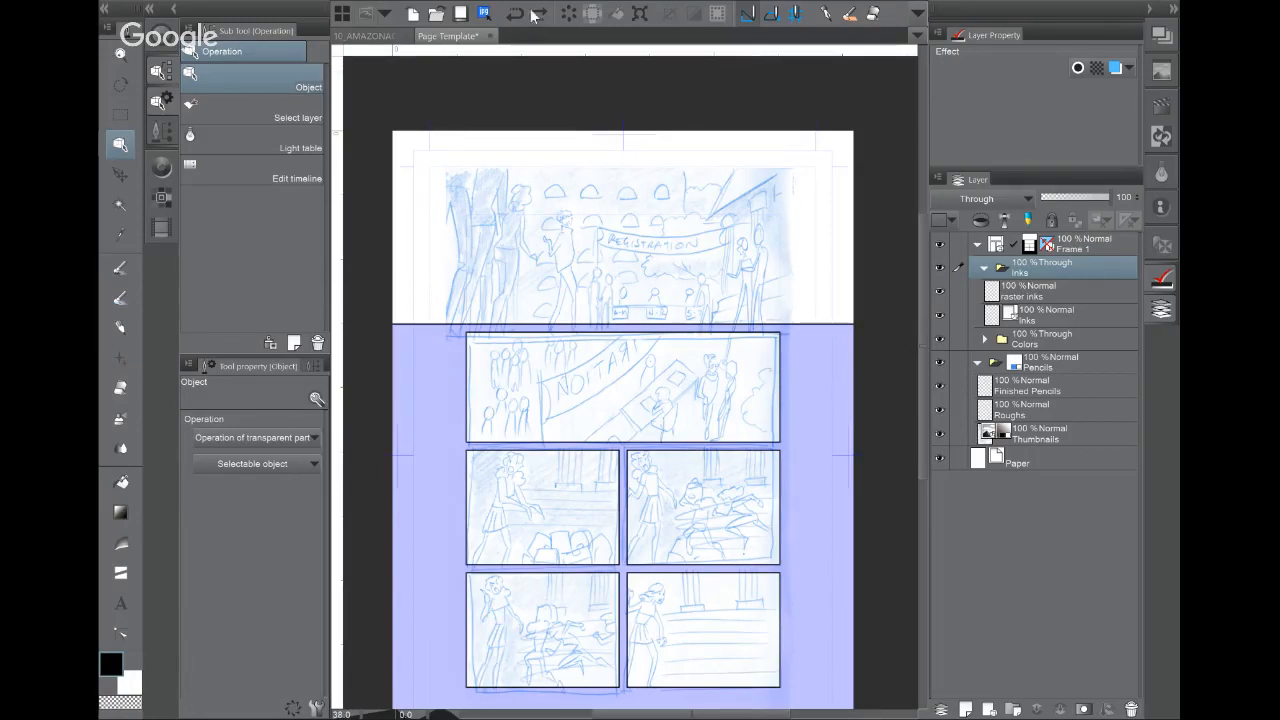
# Step: Open the application menu from the command bar's menu icon
pyautogui.click(341, 14)
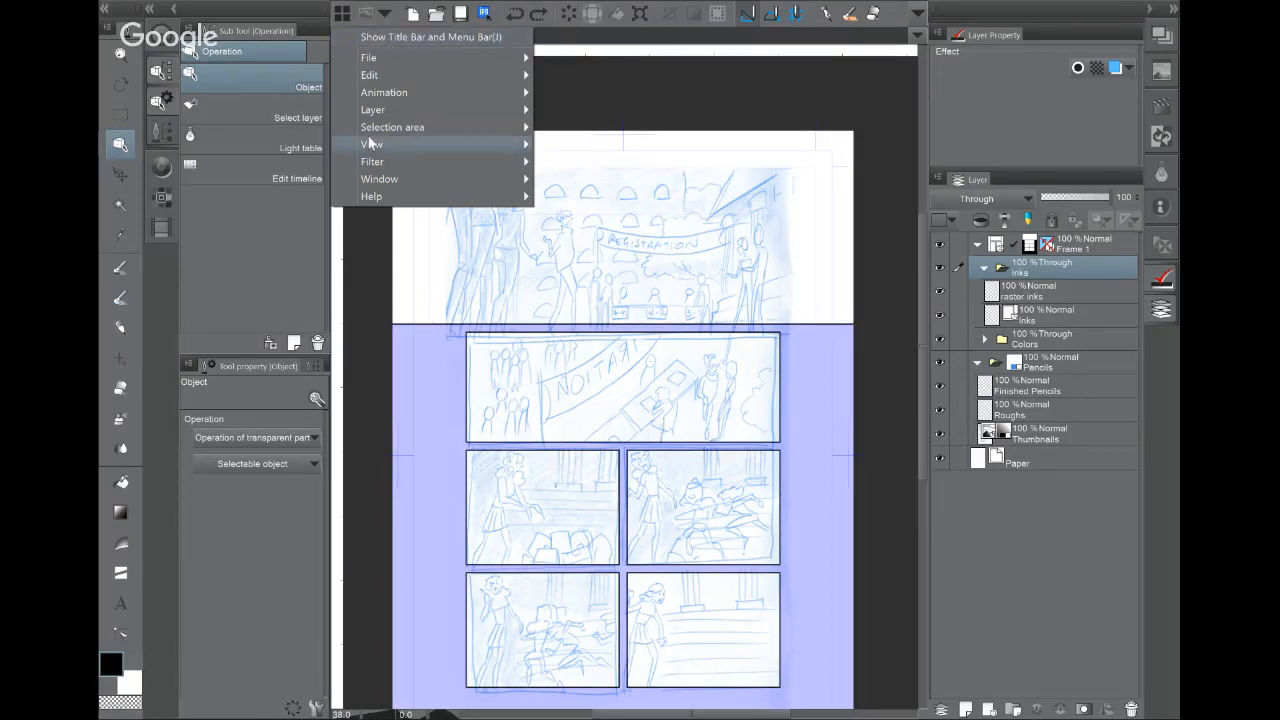
# Step: Browse Layer > Ruler/Frame without choosing a command, then switch to the Quick Access palette
pyautogui.click(346, 12)
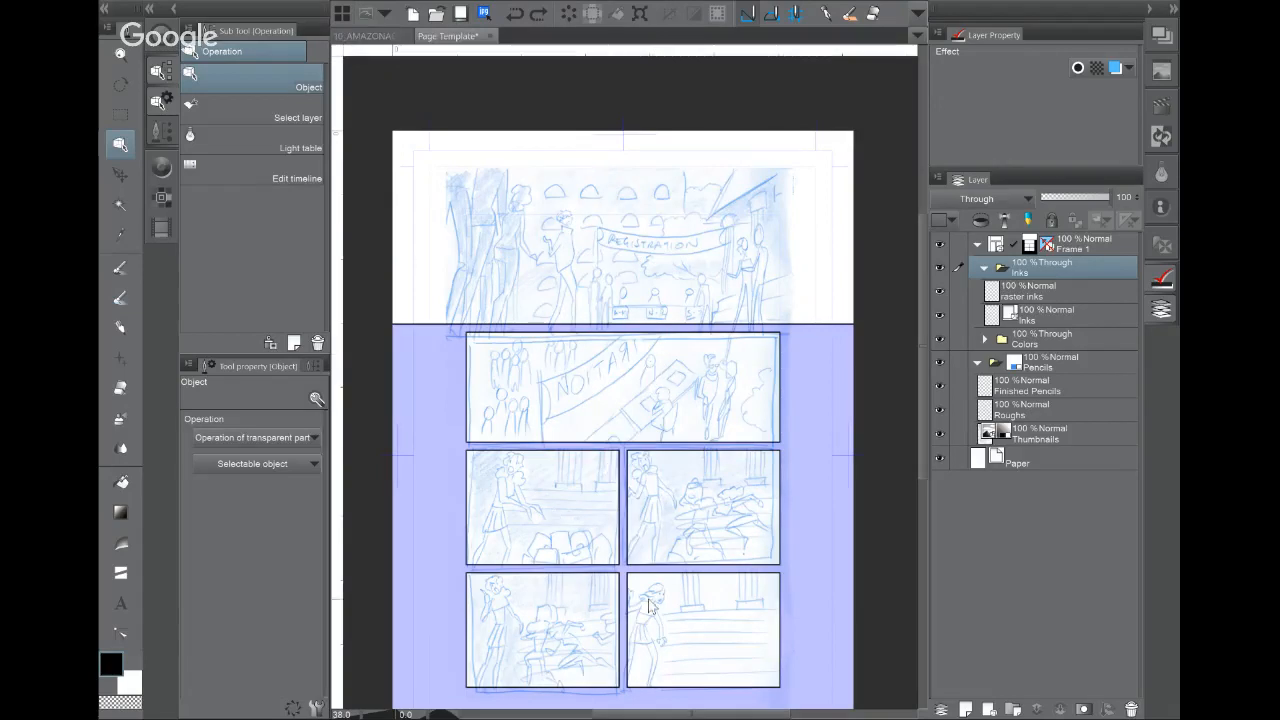
pyautogui.click(343, 12)
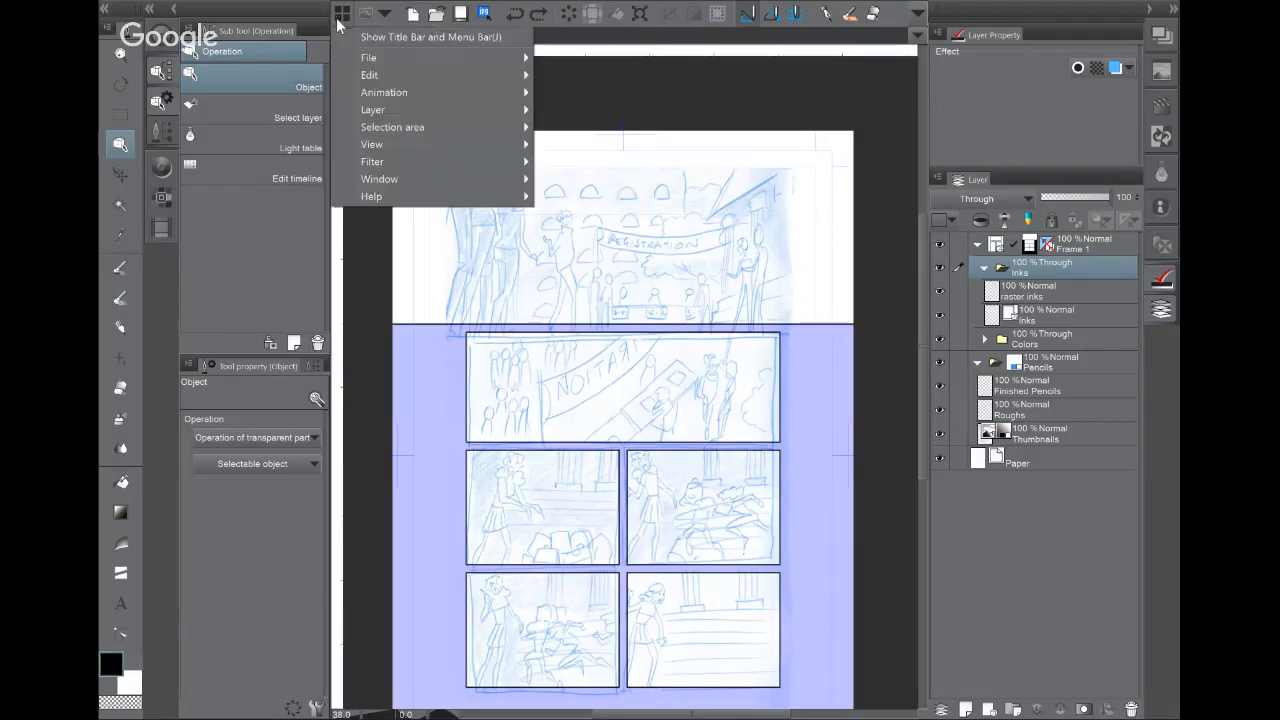
pyautogui.moveTo(430, 109)
pyautogui.moveTo(675, 237)
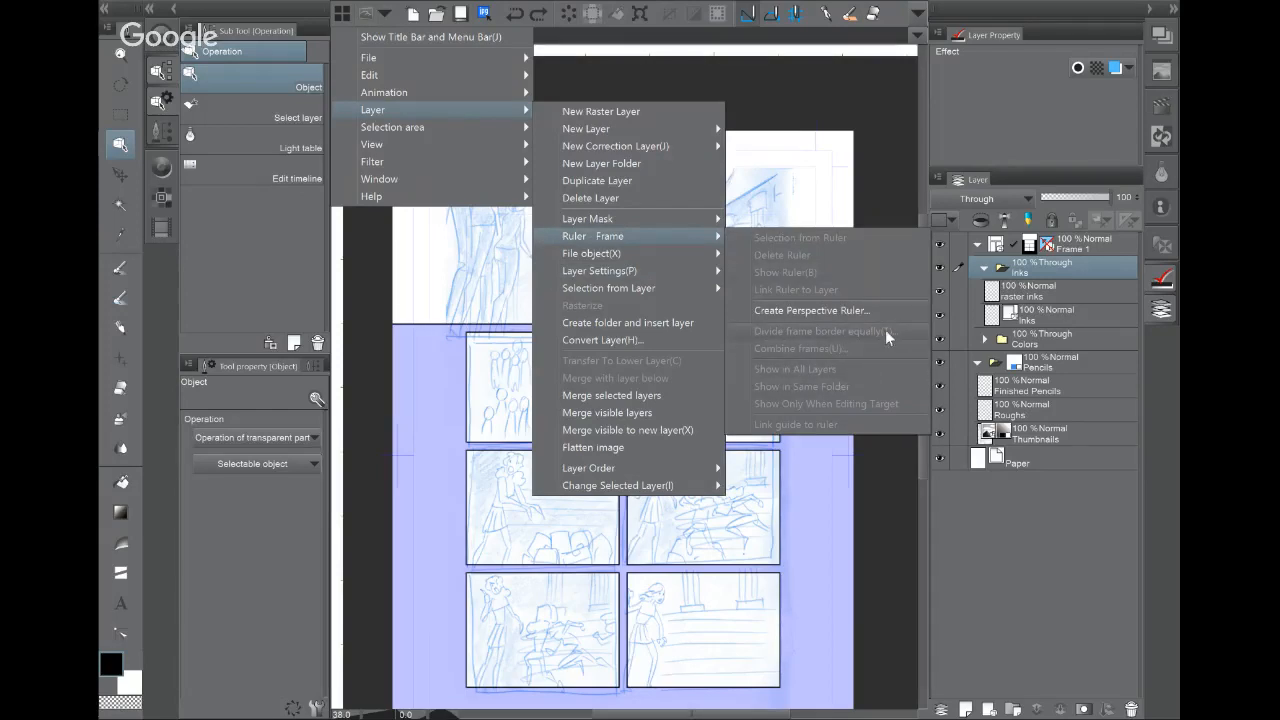
pyautogui.click(780, 88)
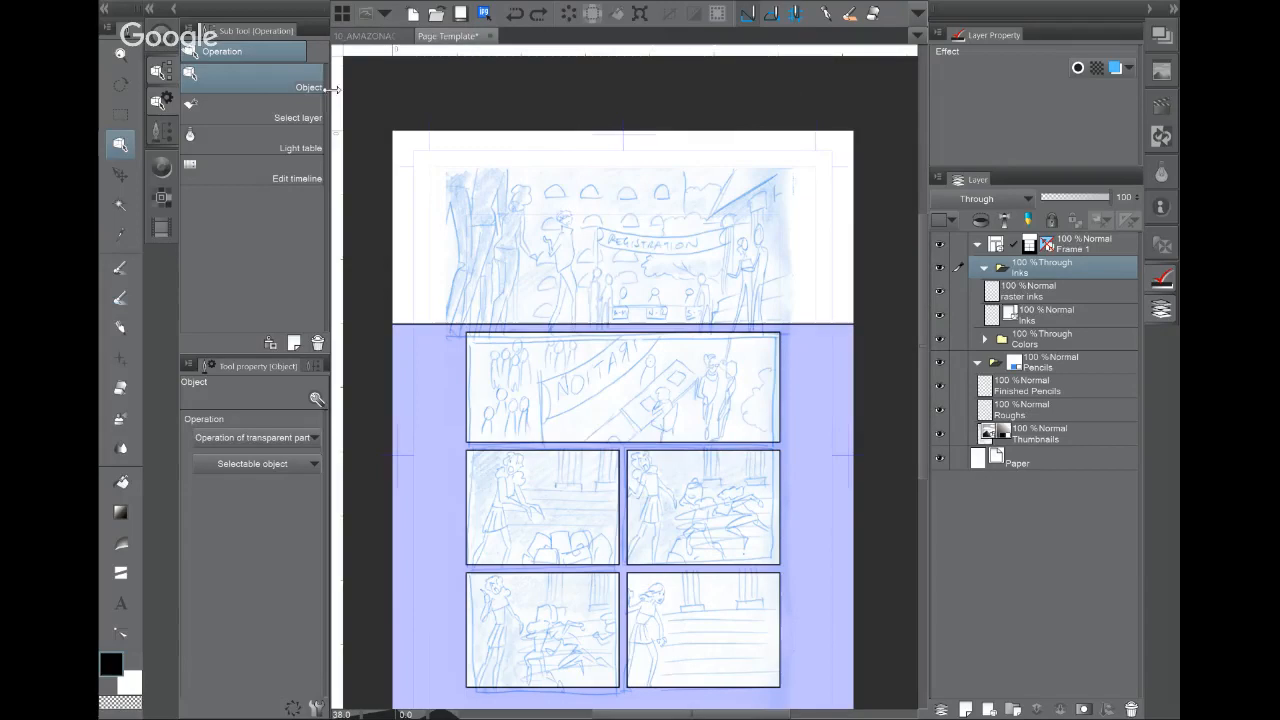
pyautogui.click(160, 44)
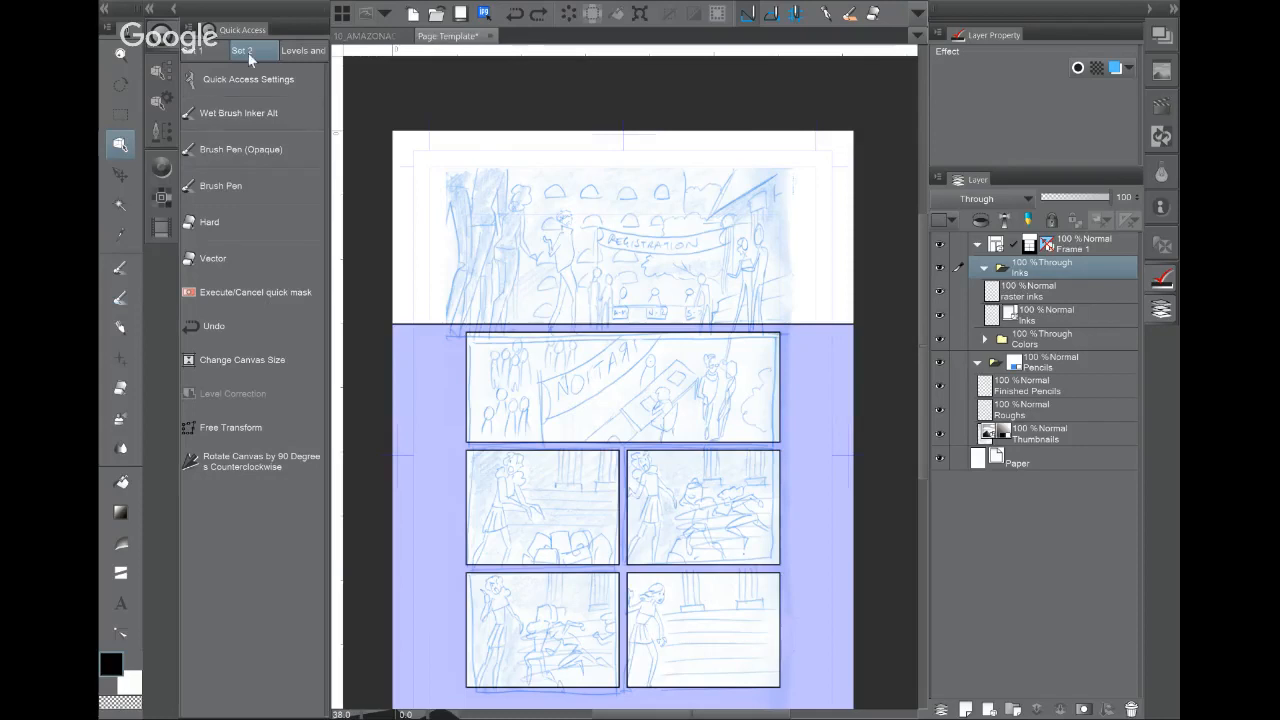
# Step: Try a quick mask and undo it, then open and cancel Change Canvas Size
pyautogui.click(210, 293)
pyautogui.click(211, 337)
pyautogui.click(225, 361)
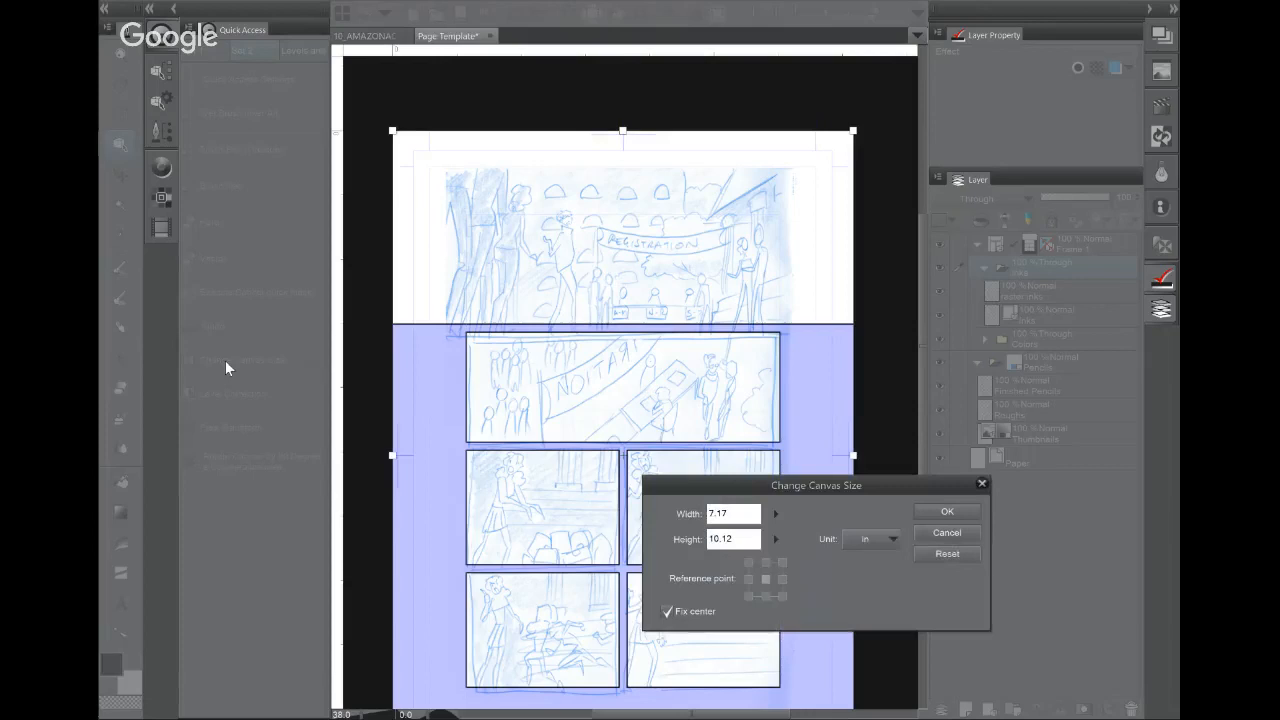
pyautogui.click(952, 534)
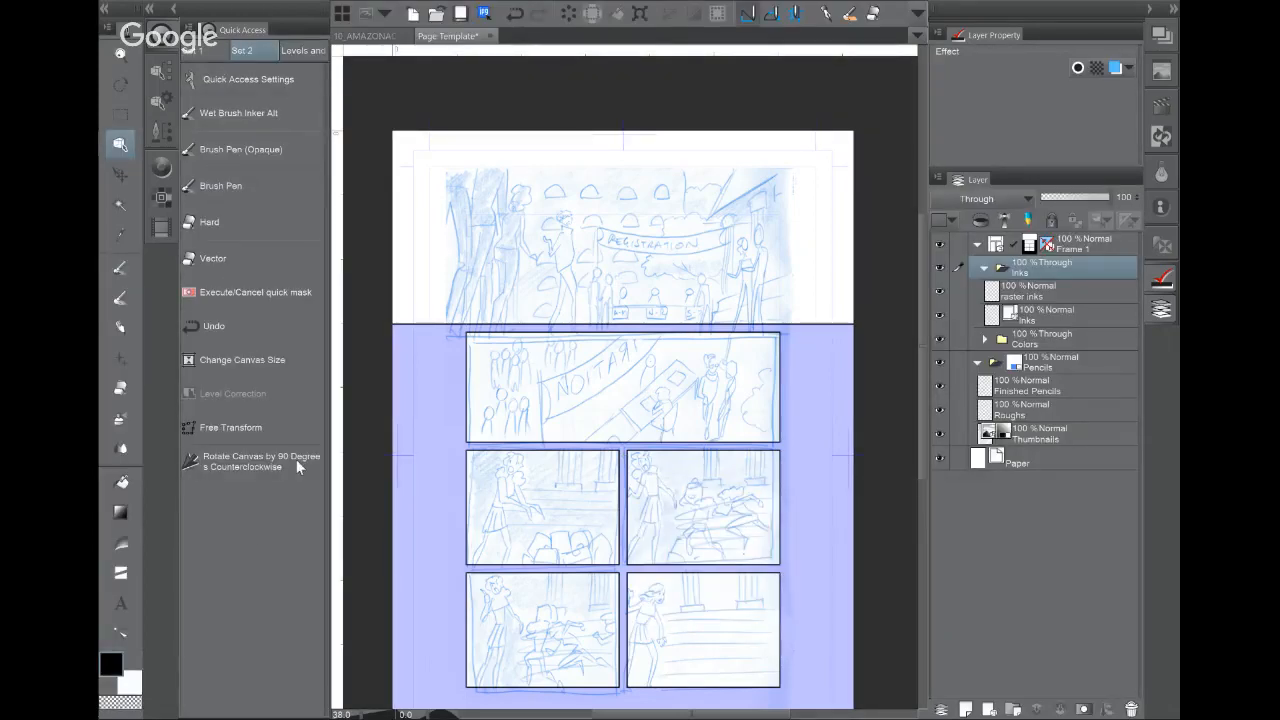
# Step: Check the Quick Access palette menu, then collapse the palette to widen the canvas
pyautogui.click(194, 45)
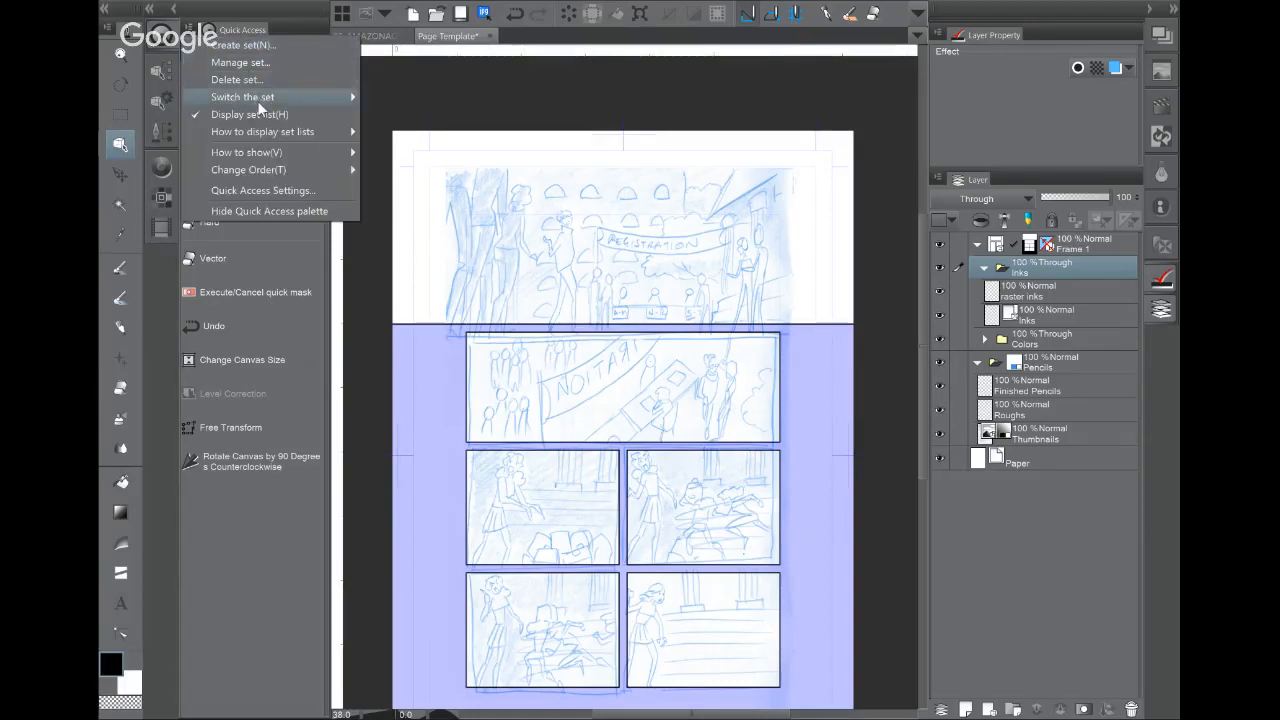
pyautogui.moveTo(256, 99)
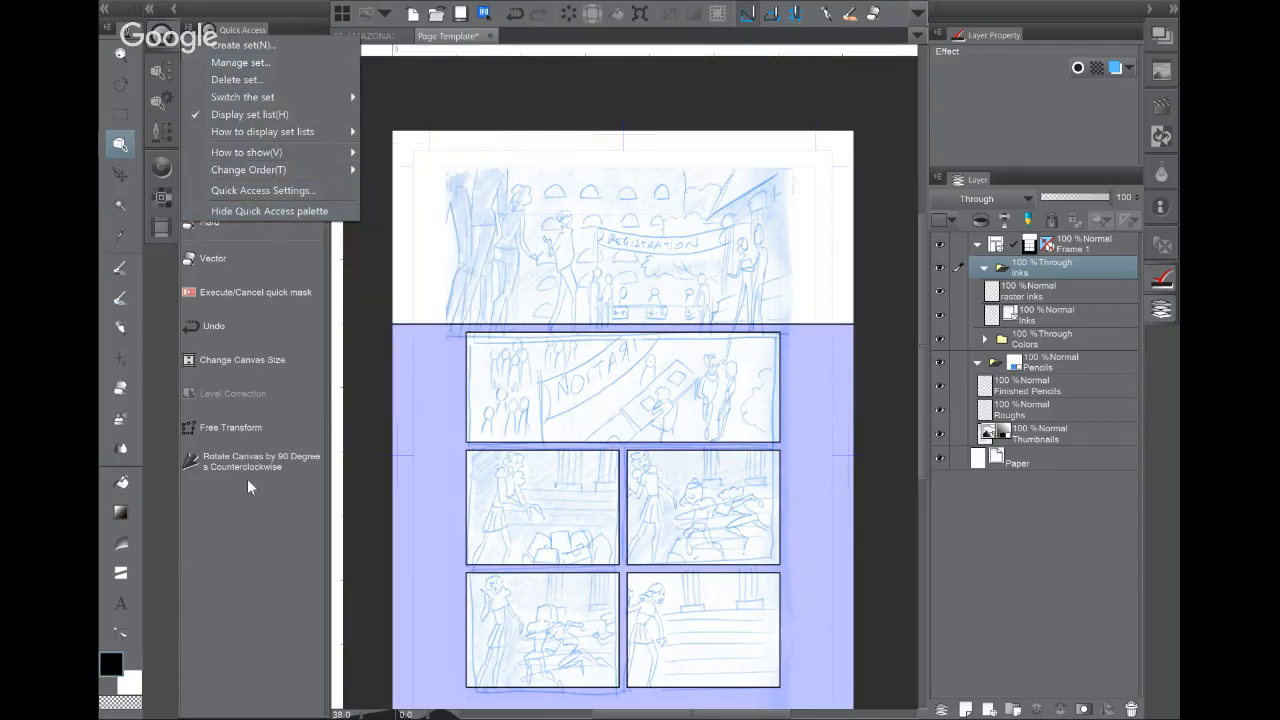
pyautogui.click(261, 520)
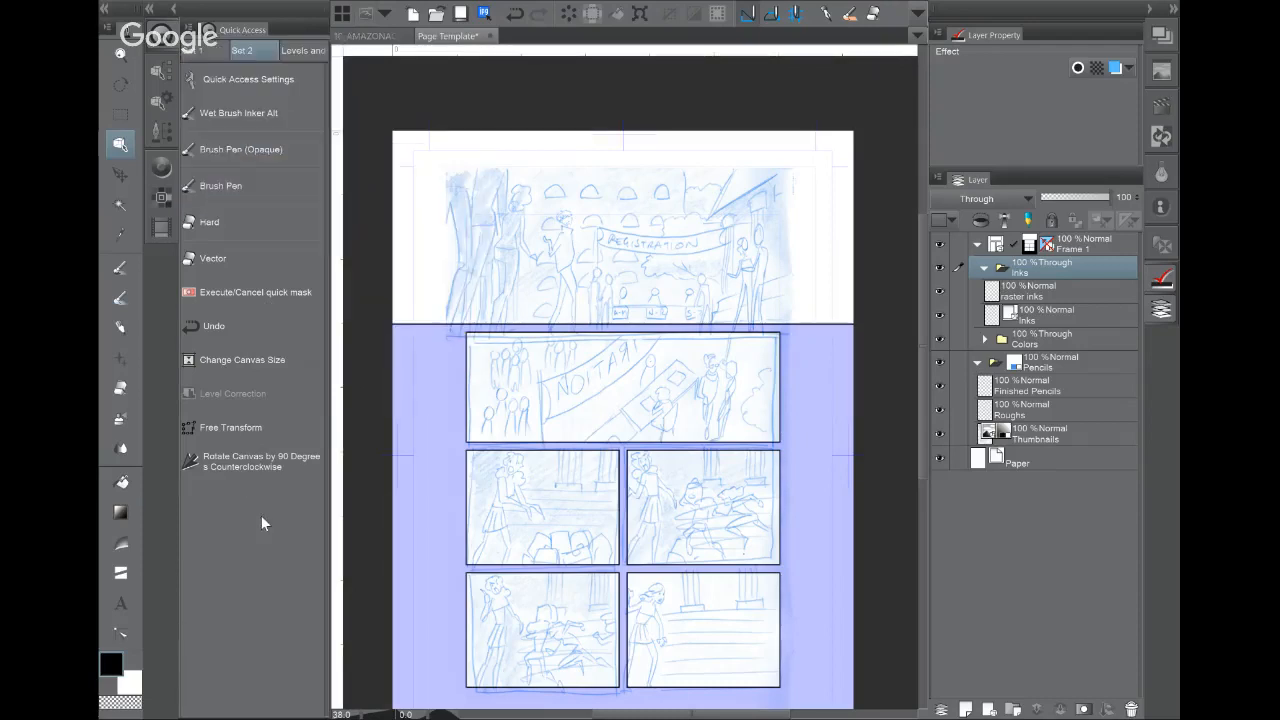
pyautogui.click(172, 44)
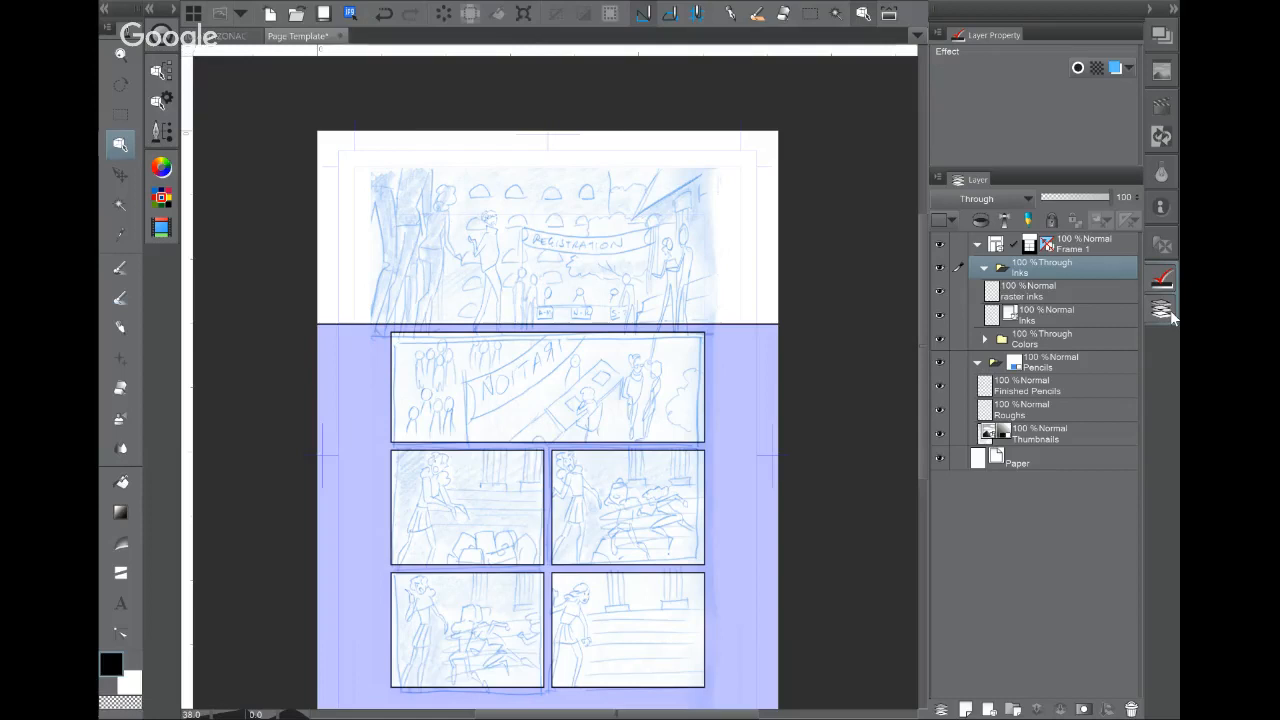
# Step: Select the Text tool and expand its balloon sub tools and Magneto 9.0 tool properties
pyautogui.click(122, 603)
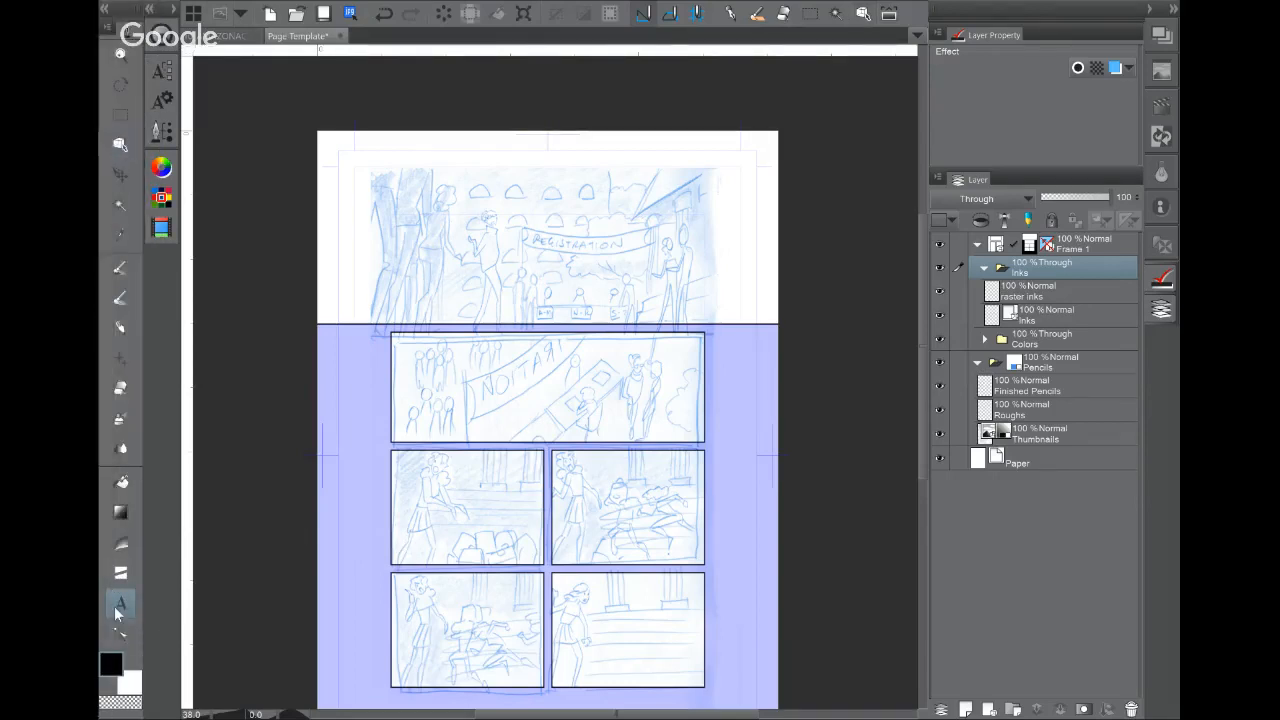
pyautogui.click(164, 74)
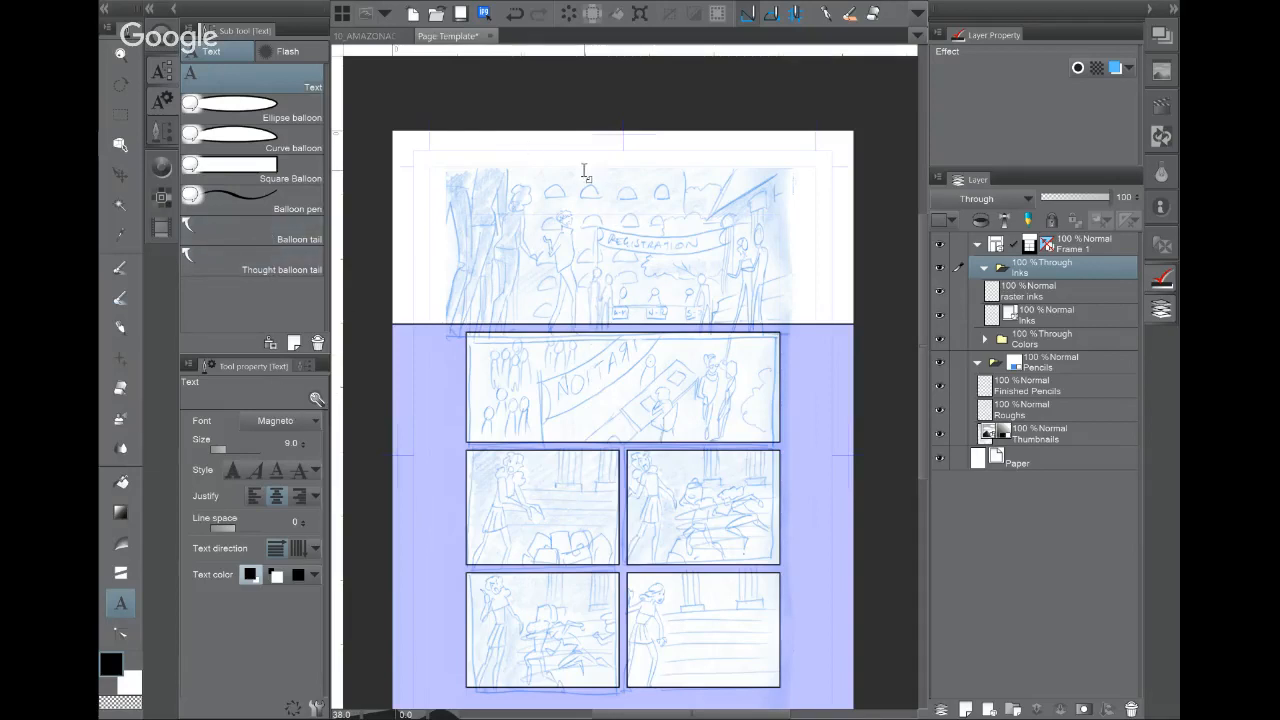
# Step: Zoom in and type 'HERE I'M / SAYING STUFF.' on two lines above the Registration banner
pyautogui.scroll(4, 621, 422)
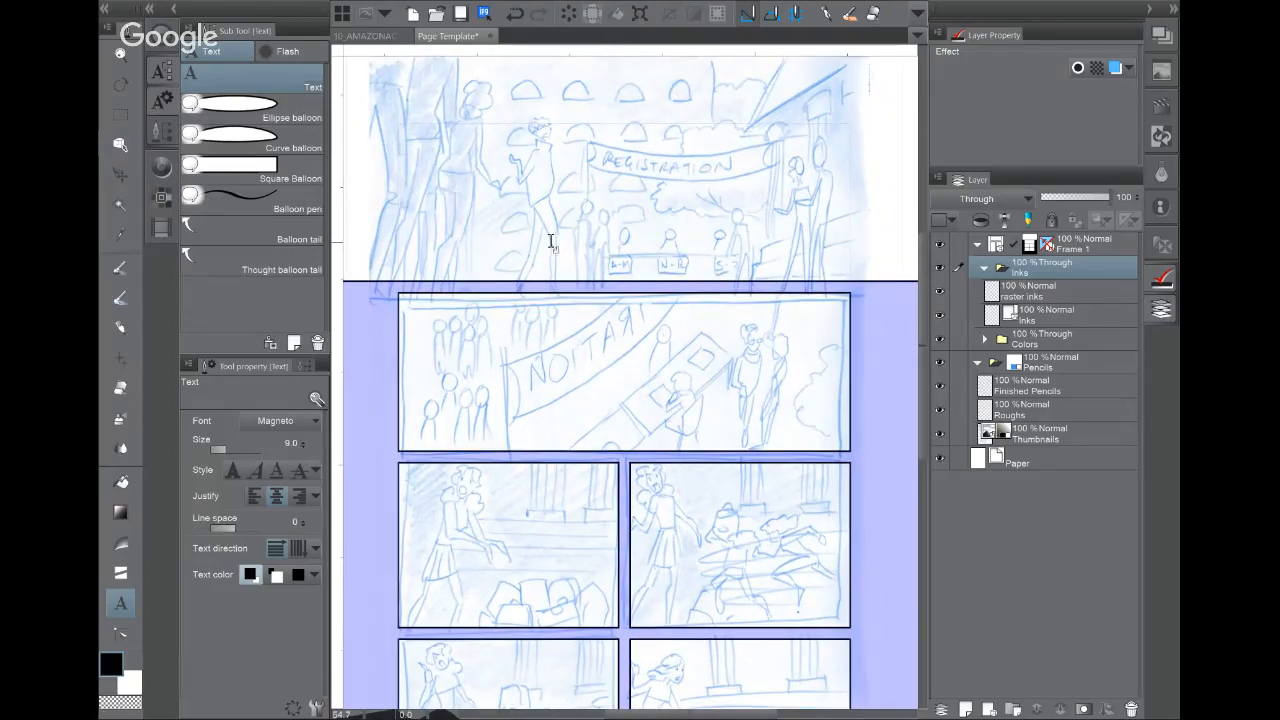
pyautogui.moveTo(510, 222); pyautogui.dragTo(461, 335)
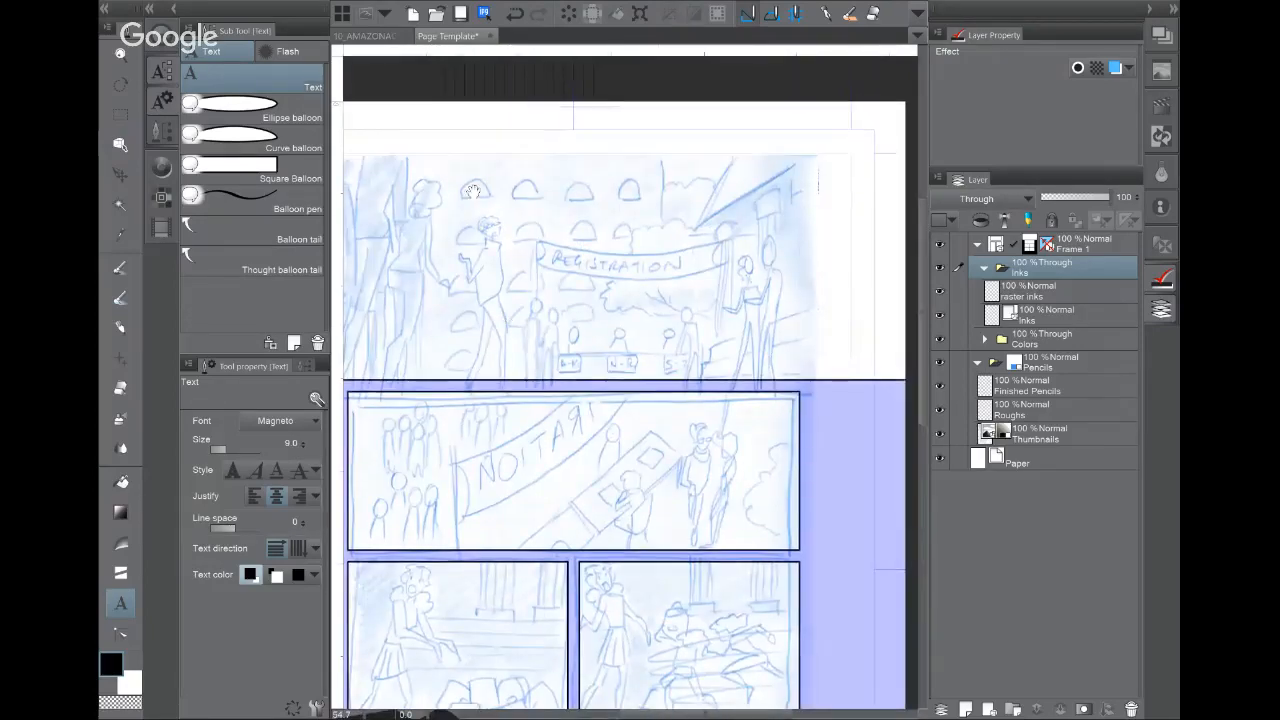
pyautogui.moveTo(456, 232); pyautogui.dragTo(584, 219)
pyautogui.moveTo(705, 230); pyautogui.dragTo(595, 216)
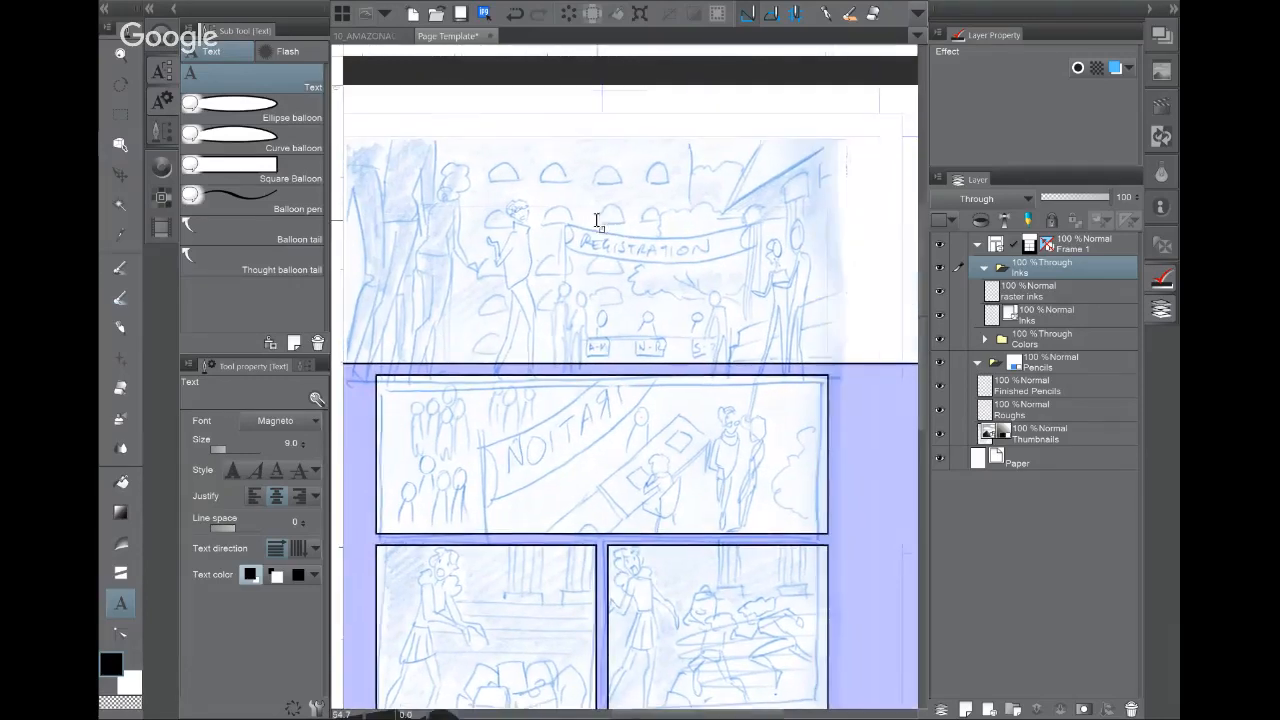
pyautogui.click(597, 224)
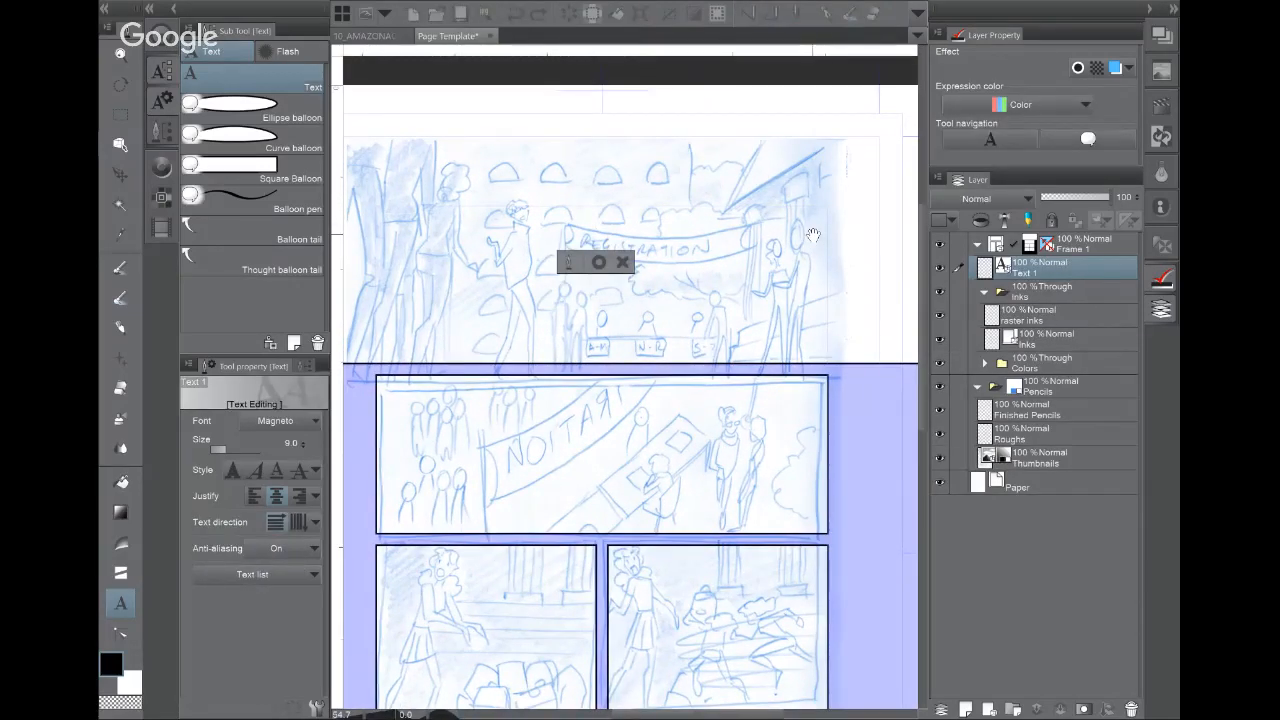
pyautogui.write("HERE I'M")
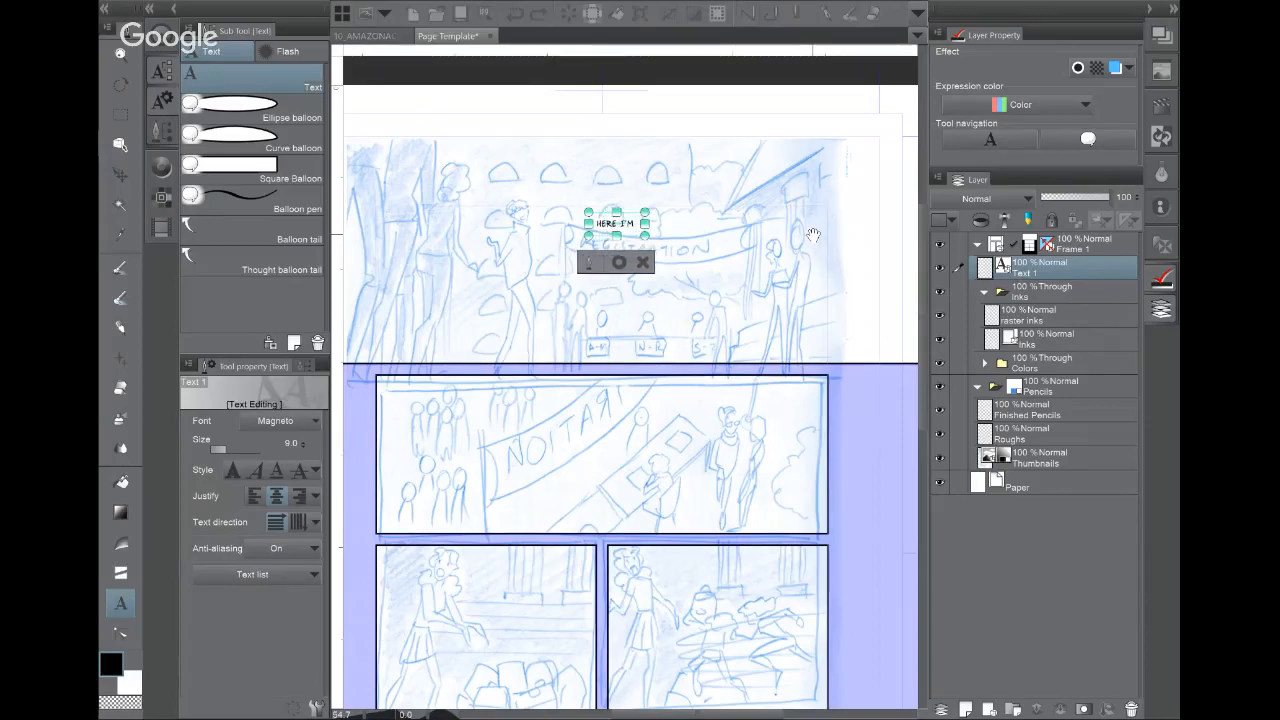
pyautogui.press('Return')
pyautogui.write('SAYING STUFF.')
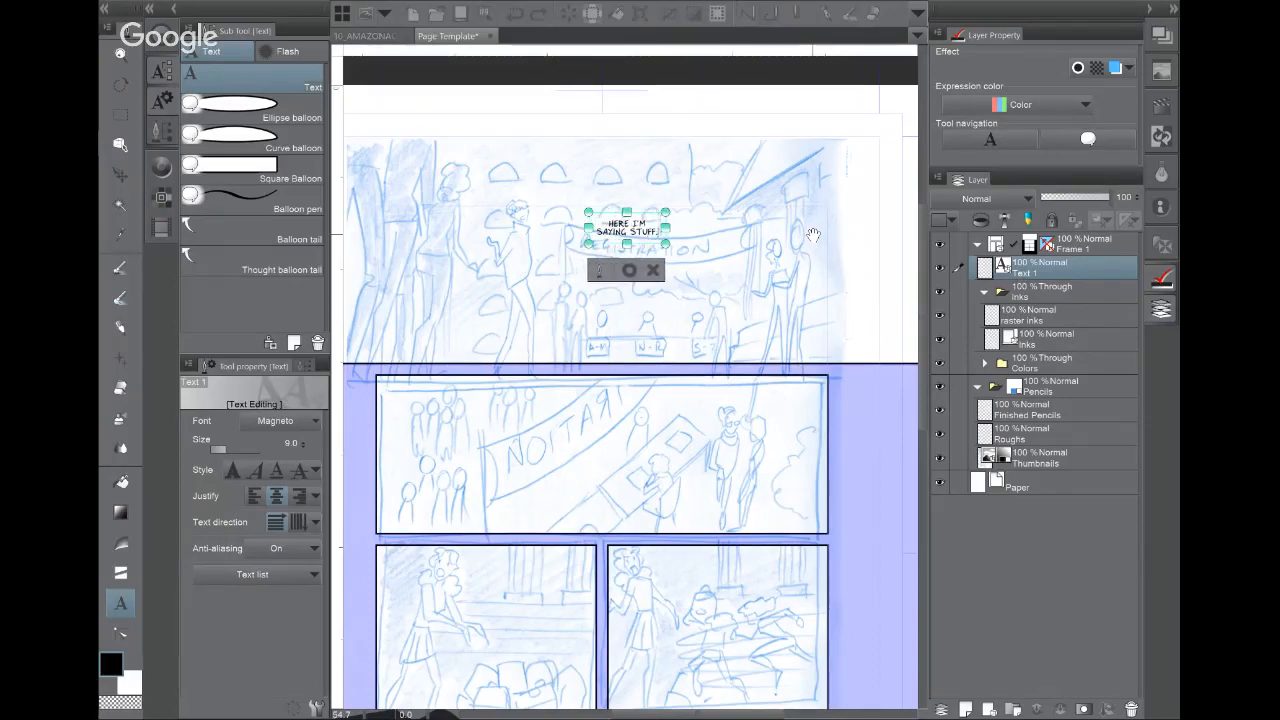
# Step: Draw a Curve balloon around the text and narrow its right side
pyautogui.click(286, 146)
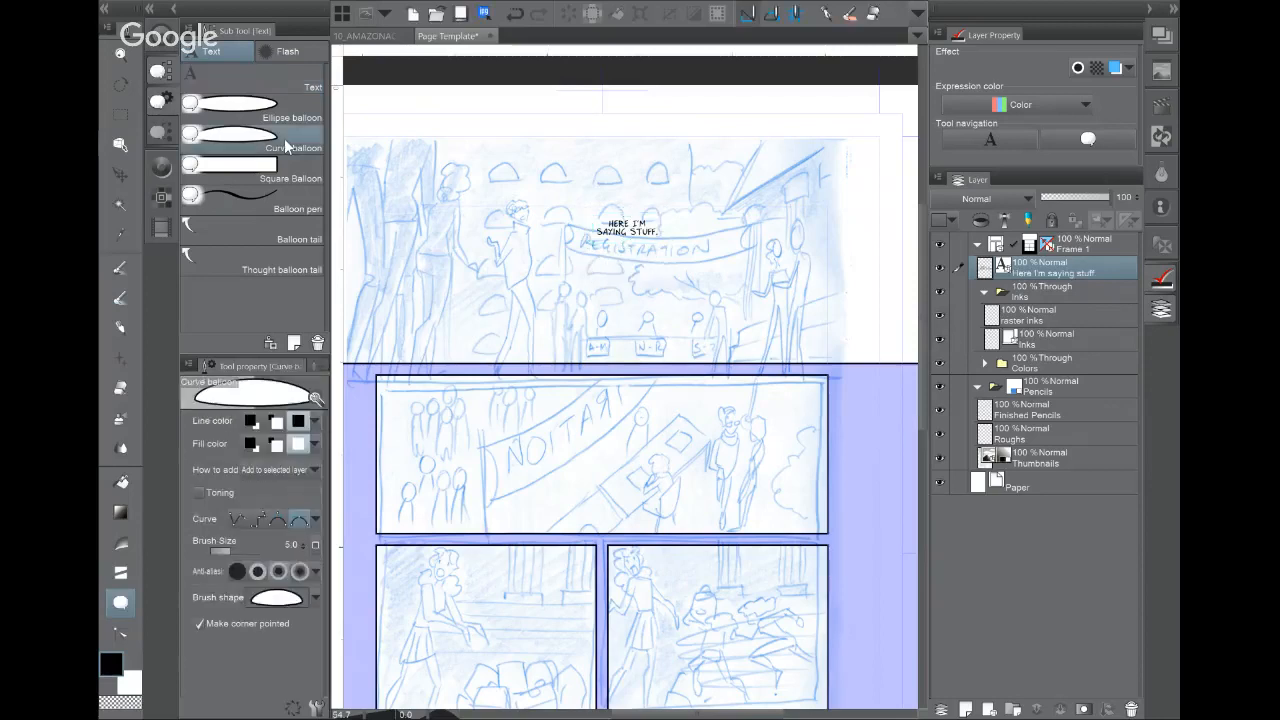
pyautogui.scroll(5, 644, 254)
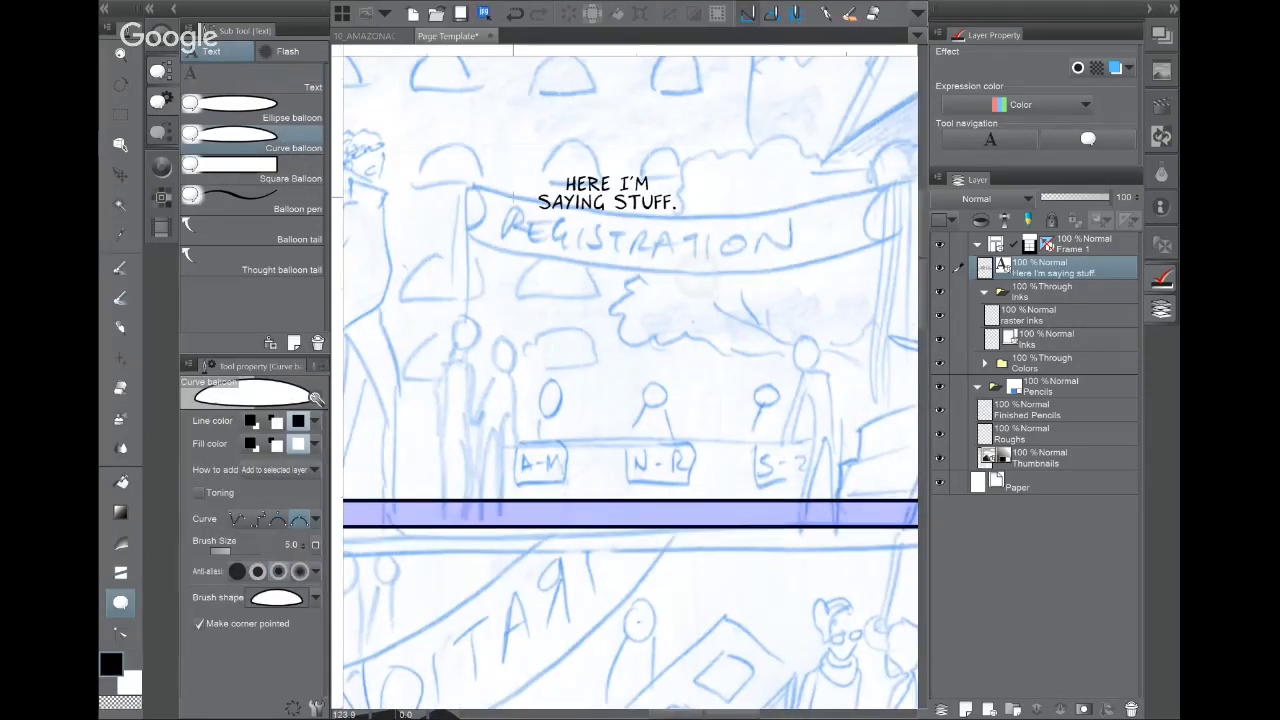
pyautogui.click(514, 195)
pyautogui.moveTo(583, 231); pyautogui.dragTo(668, 237)
pyautogui.moveTo(704, 198); pyautogui.dragTo(705, 161)
pyautogui.moveTo(618, 158); pyautogui.dragTo(565, 156)
pyautogui.click(514, 195)
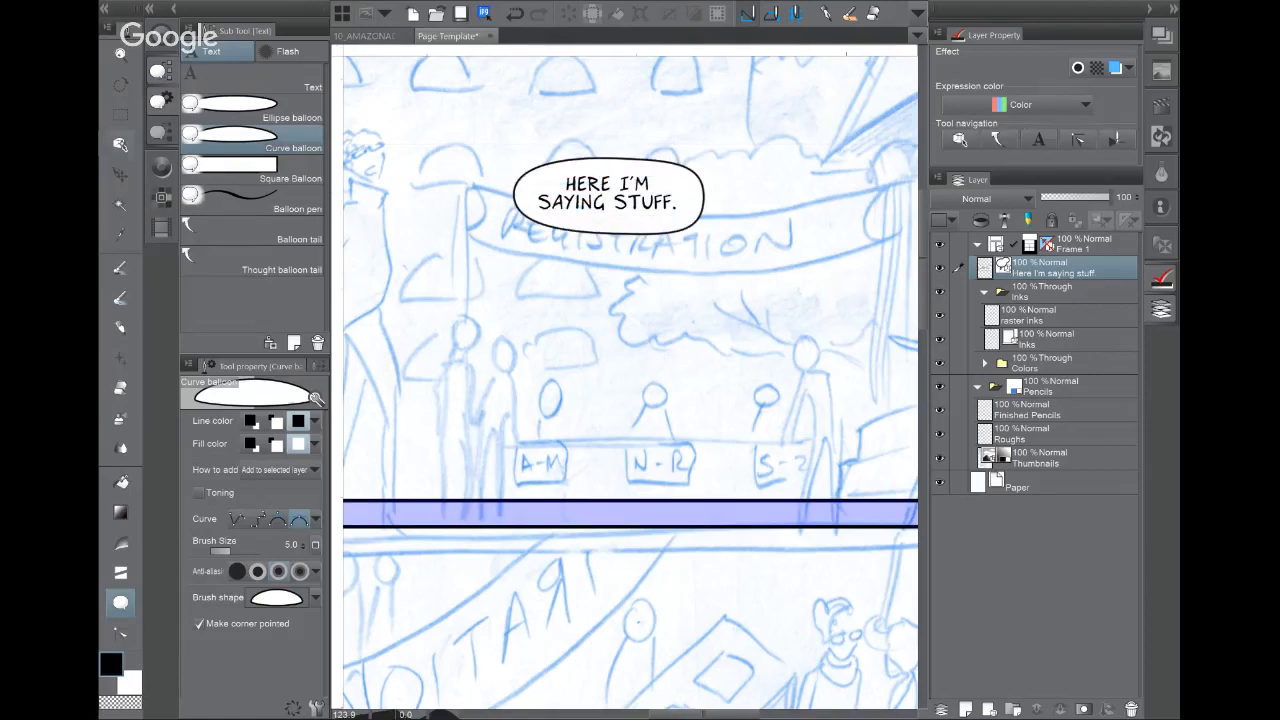
pyautogui.click(120, 144)
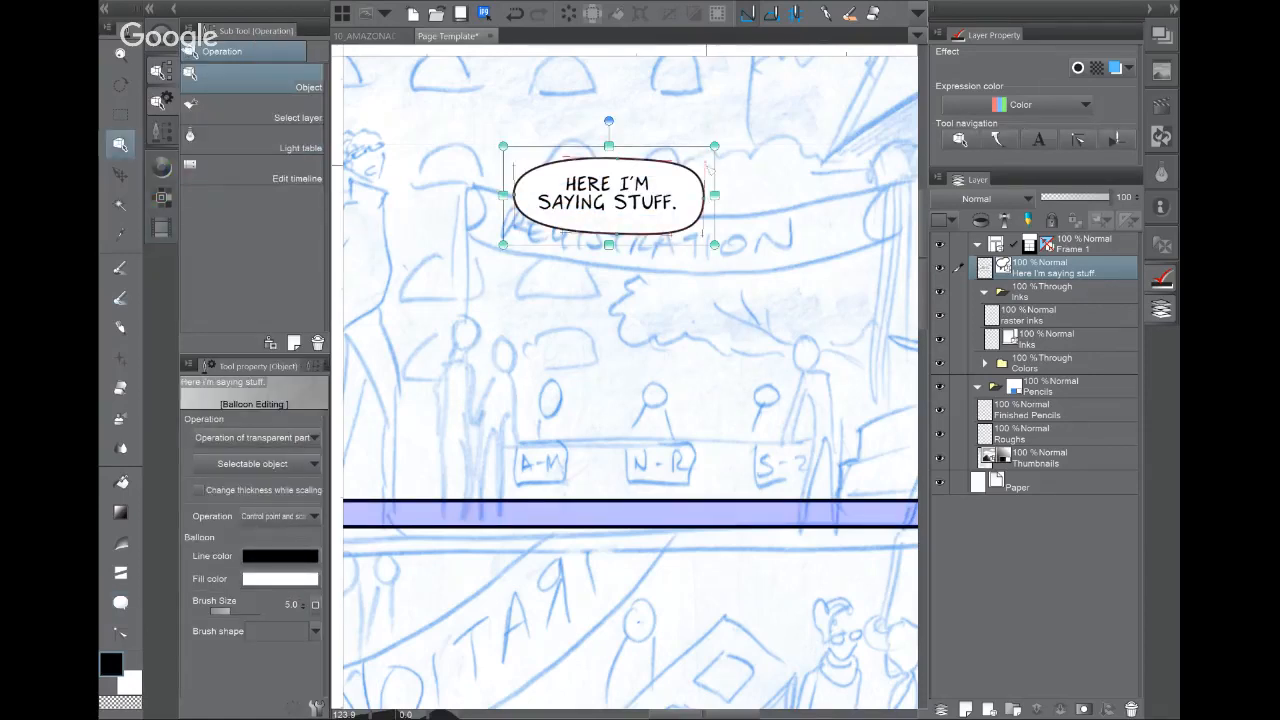
pyautogui.moveTo(694, 190); pyautogui.dragTo(683, 191)
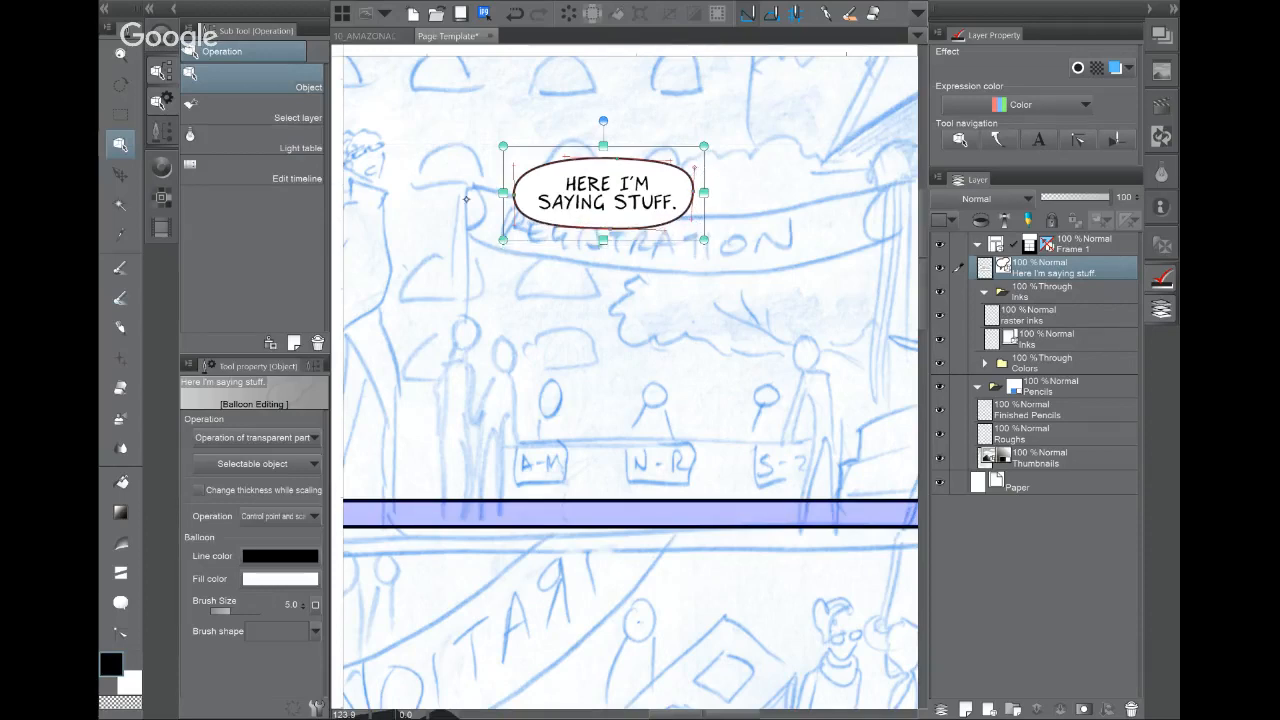
# Step: Draw a spline-bent balloon tail curving left from the speech balloon
pyautogui.click(120, 602)
pyautogui.click(254, 231)
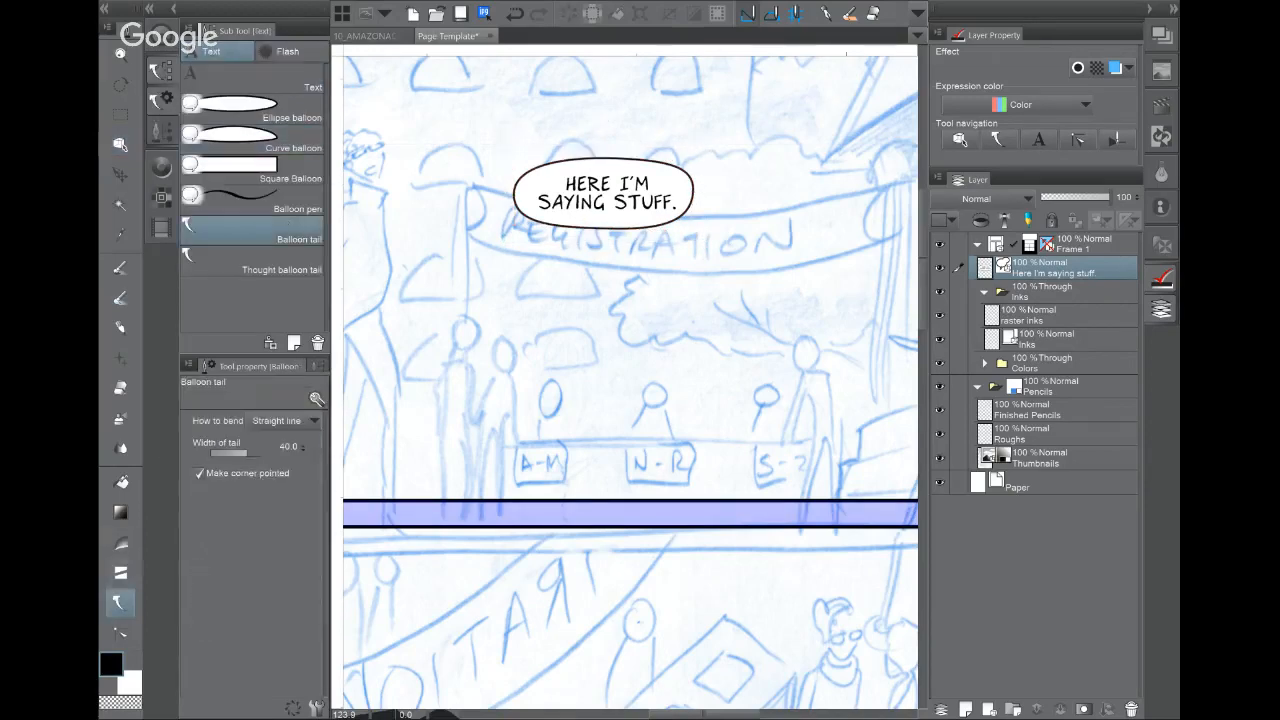
pyautogui.click(290, 422)
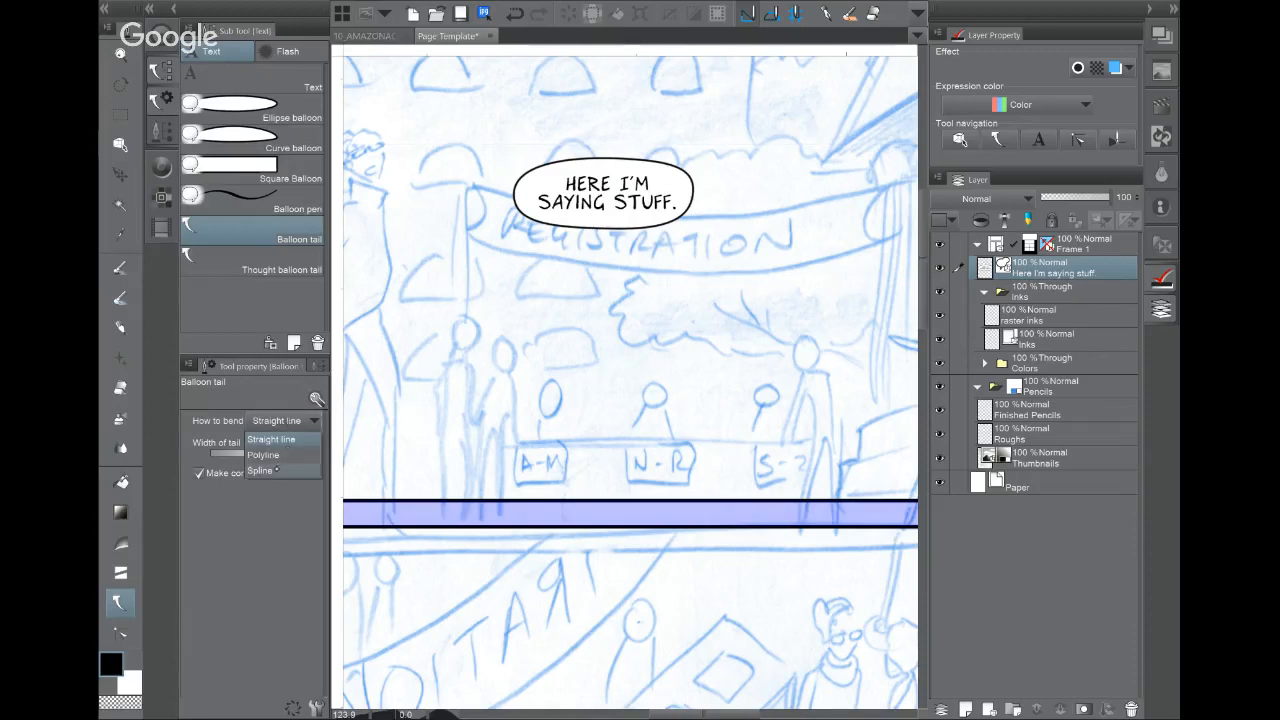
pyautogui.click(279, 467)
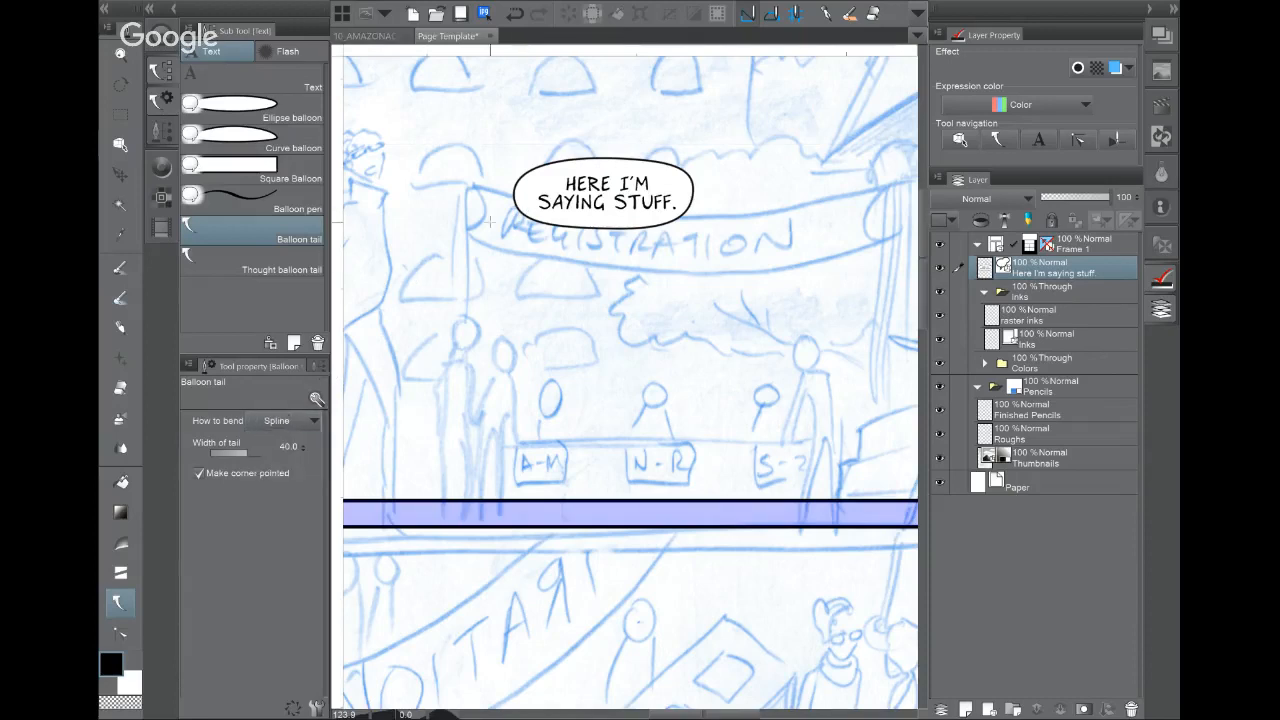
pyautogui.moveTo(525, 210)
pyautogui.mouseDown()
pyautogui.moveTo(518, 230)
pyautogui.moveTo(437, 230)
pyautogui.mouseUp()
pyautogui.doubleClick(434, 230)
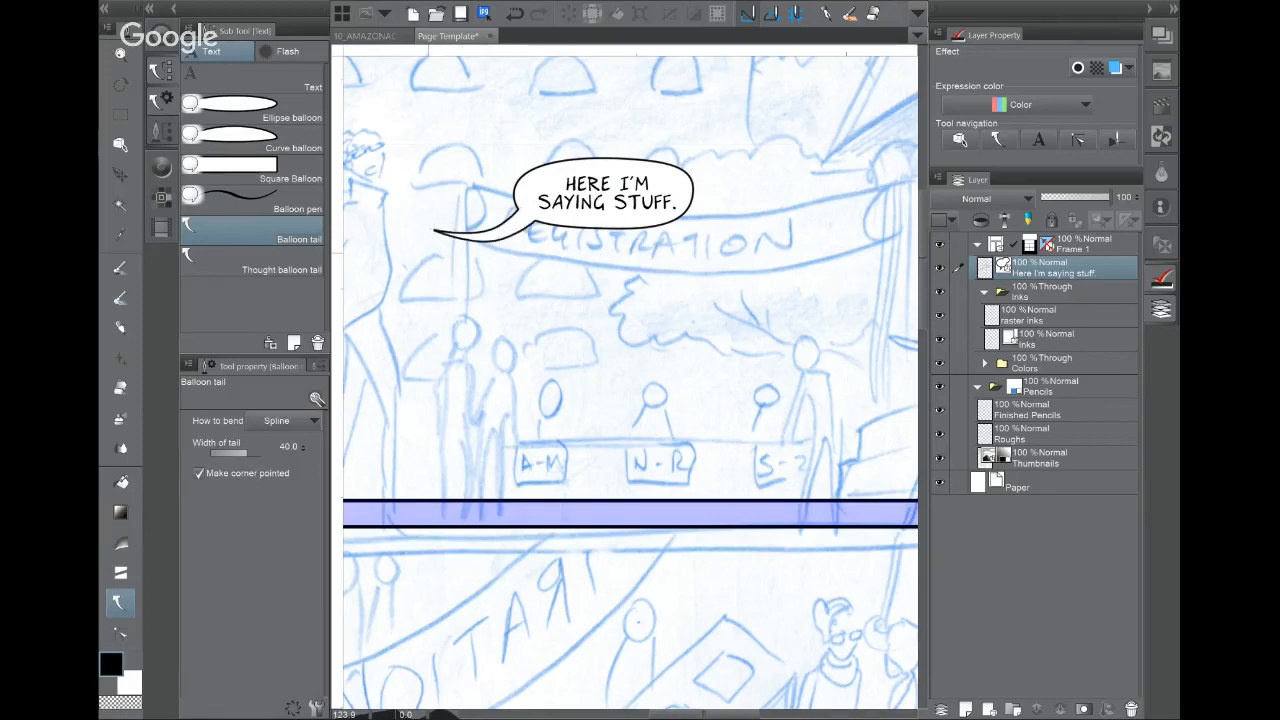
# Step: Shorten, raise and rotate the tail, then drag the balloon layer into a new folder
pyautogui.click(120, 144)
pyautogui.click(492, 223)
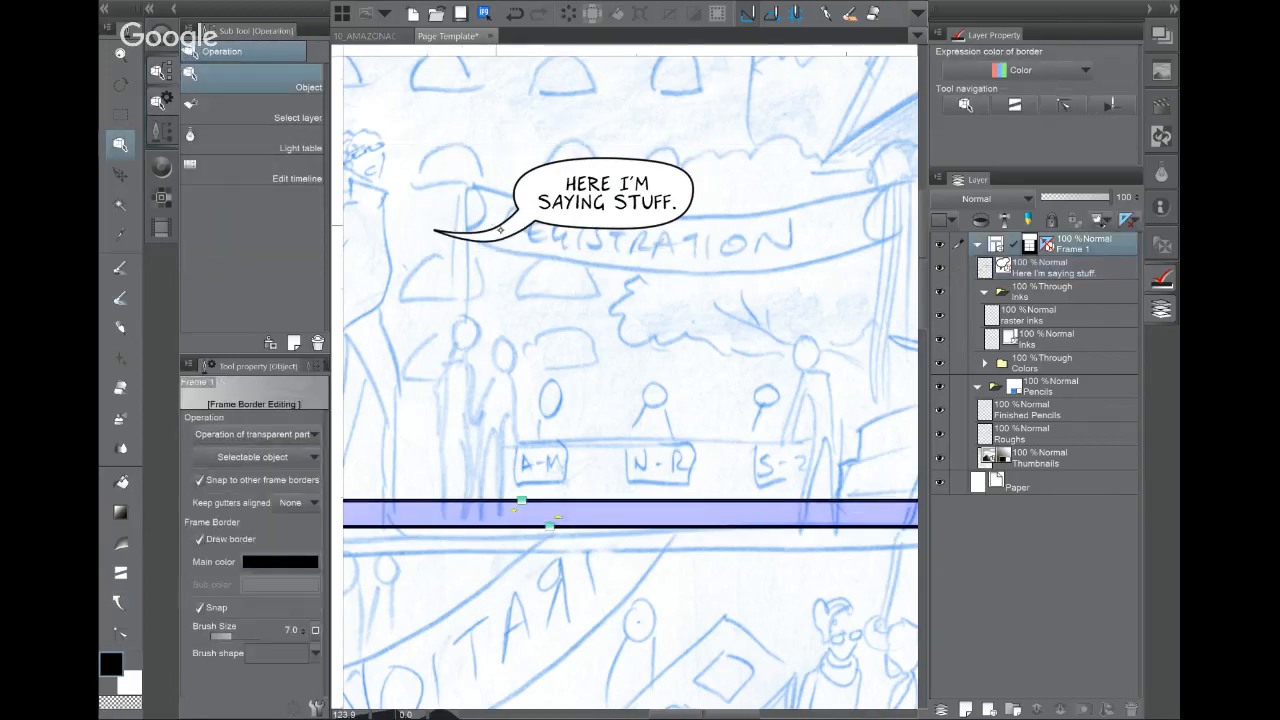
pyautogui.click(504, 229)
pyautogui.moveTo(486, 192); pyautogui.dragTo(450, 231)
pyautogui.moveTo(553, 246); pyautogui.dragTo(550, 232)
pyautogui.moveTo(497, 171); pyautogui.dragTo(501, 159)
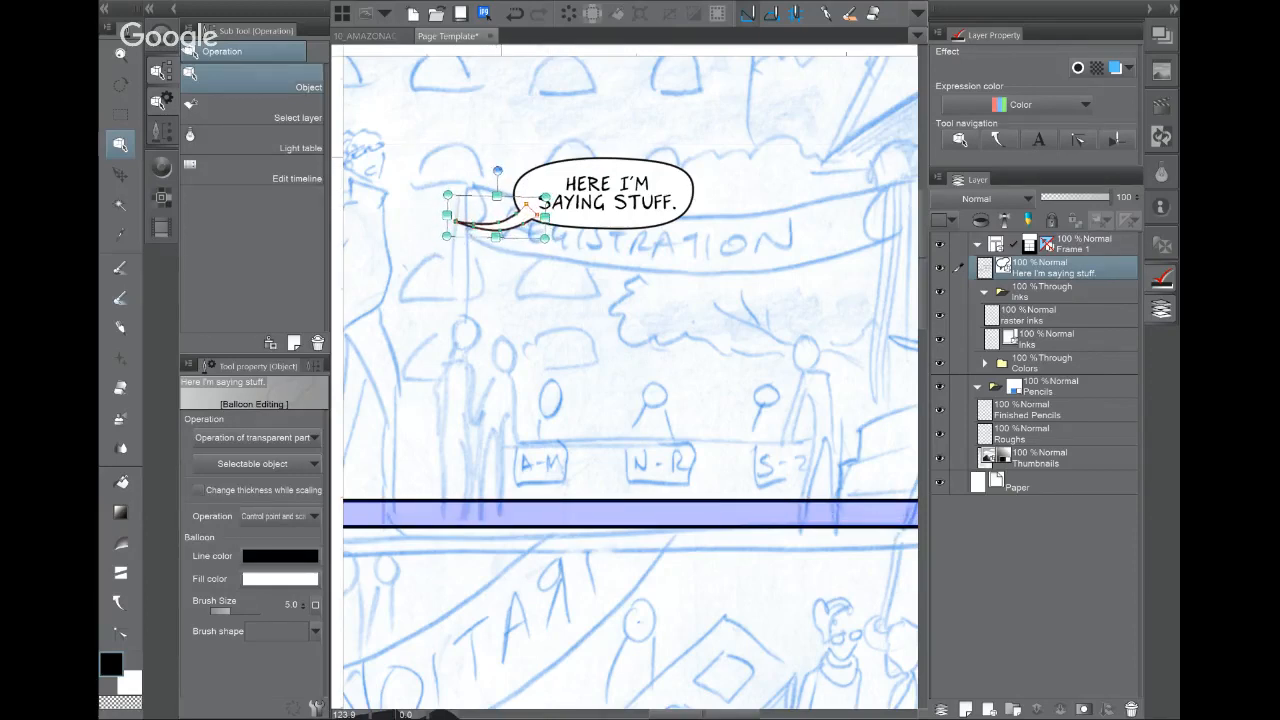
pyautogui.scroll(-2, 710, 320)
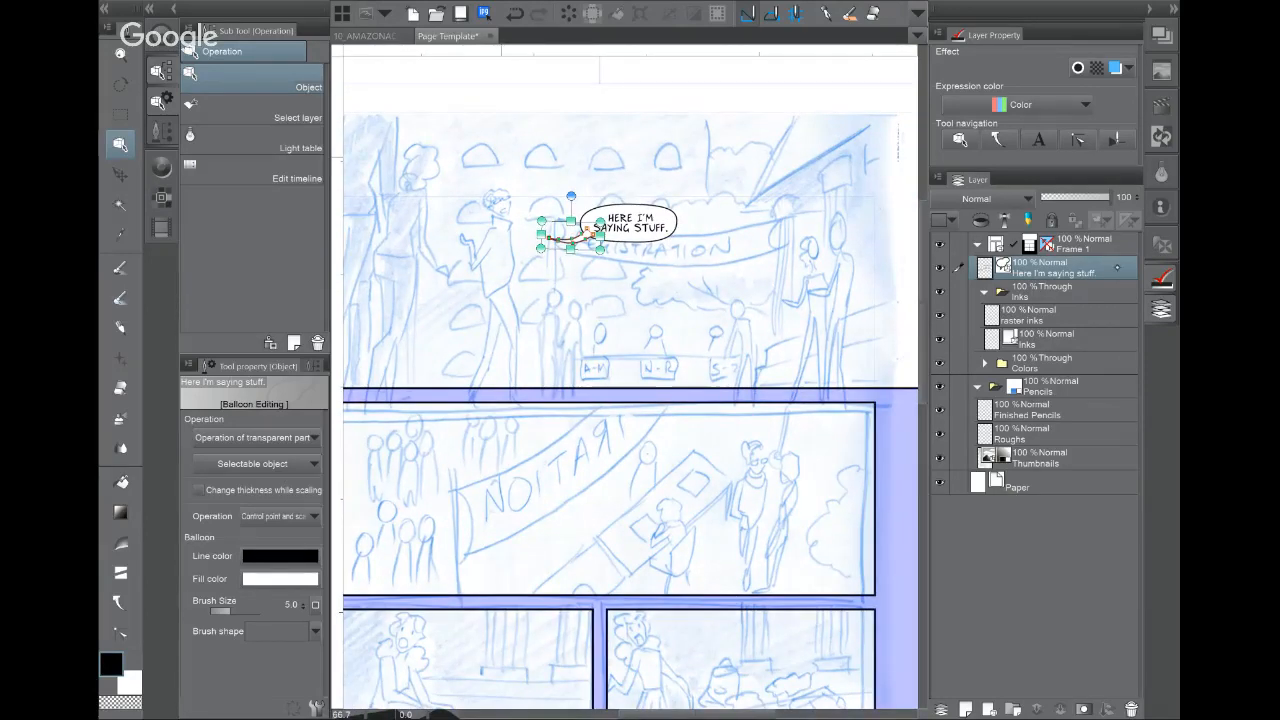
pyautogui.moveTo(1117, 268); pyautogui.dragTo(1013, 709)
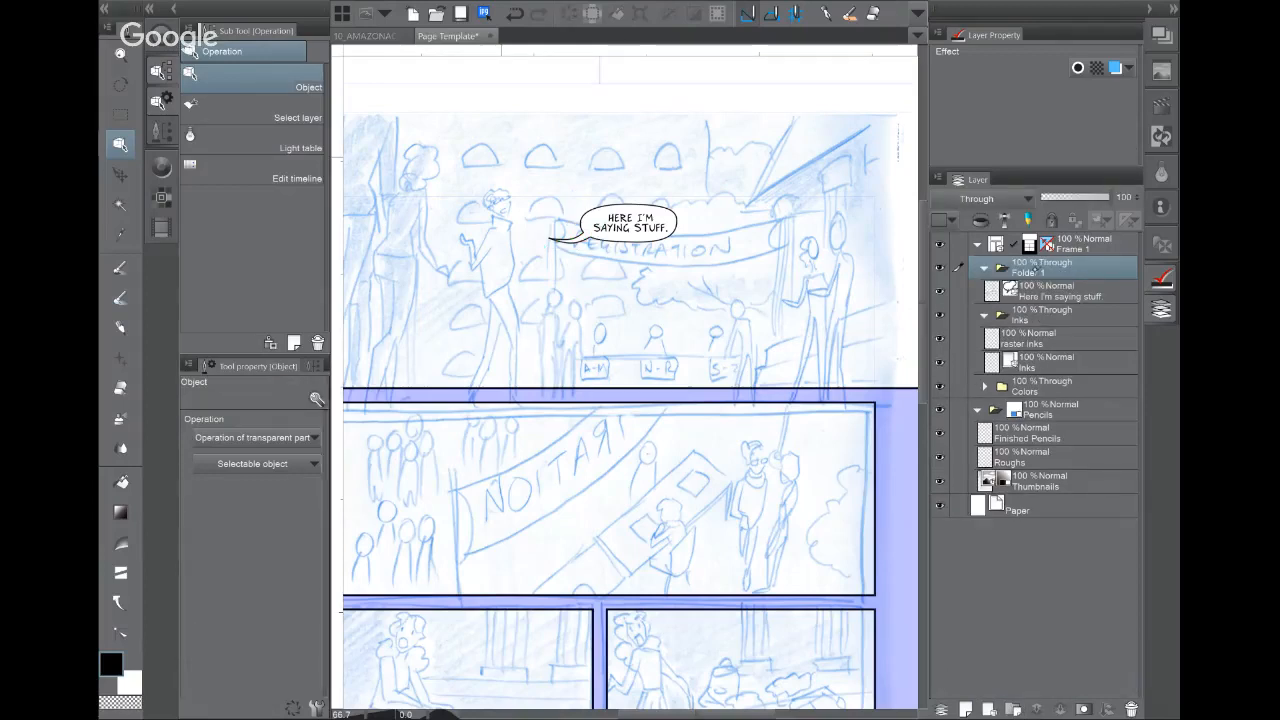
# Step: Rename the new folder to Lettering, then make the Roughs layer active
pyautogui.doubleClick(1042, 268)
pyautogui.write('Let')
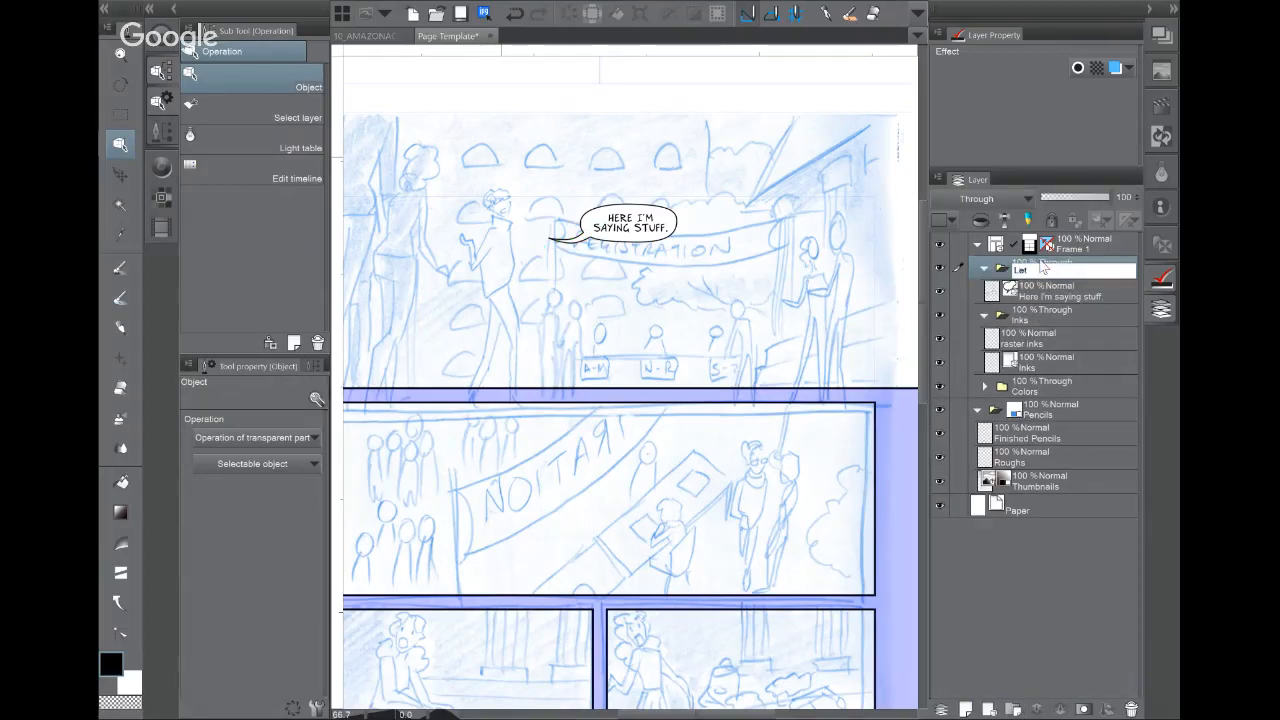
pyautogui.write('tering')
pyautogui.press('Return')
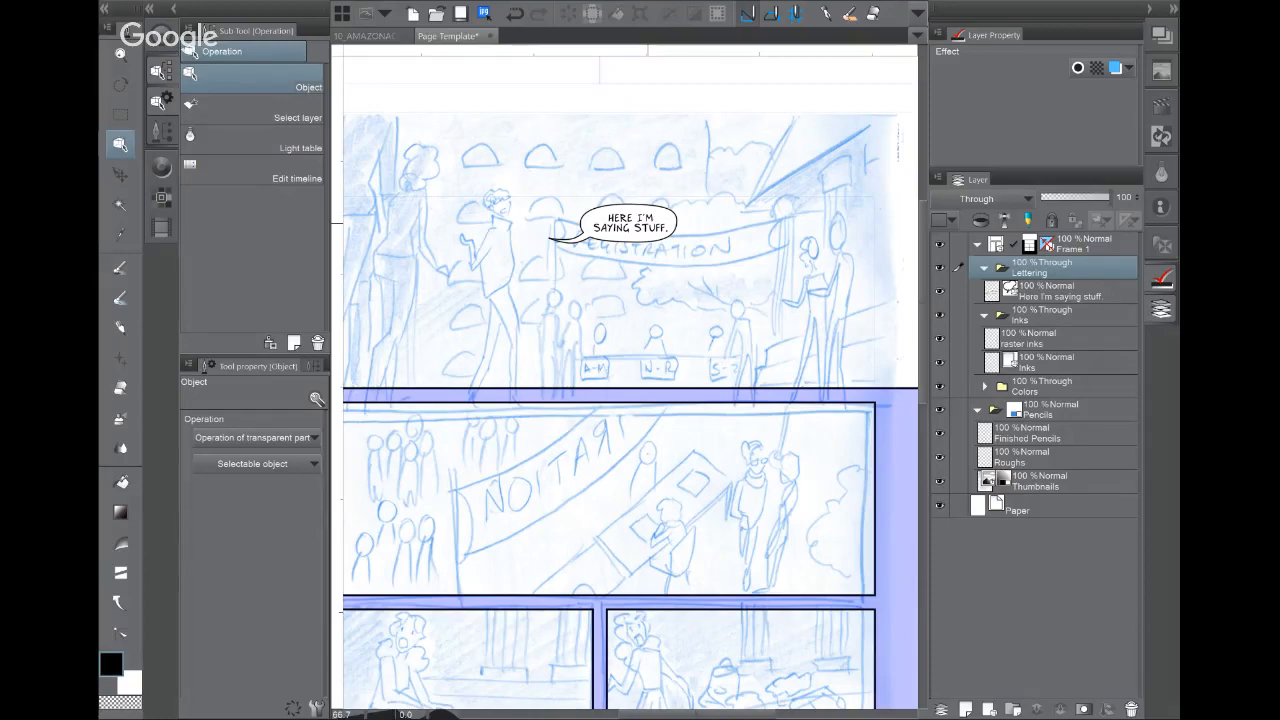
pyautogui.moveTo(650, 400); pyautogui.dragTo(678, 400)
pyautogui.click(1045, 458)
pyautogui.press('p')
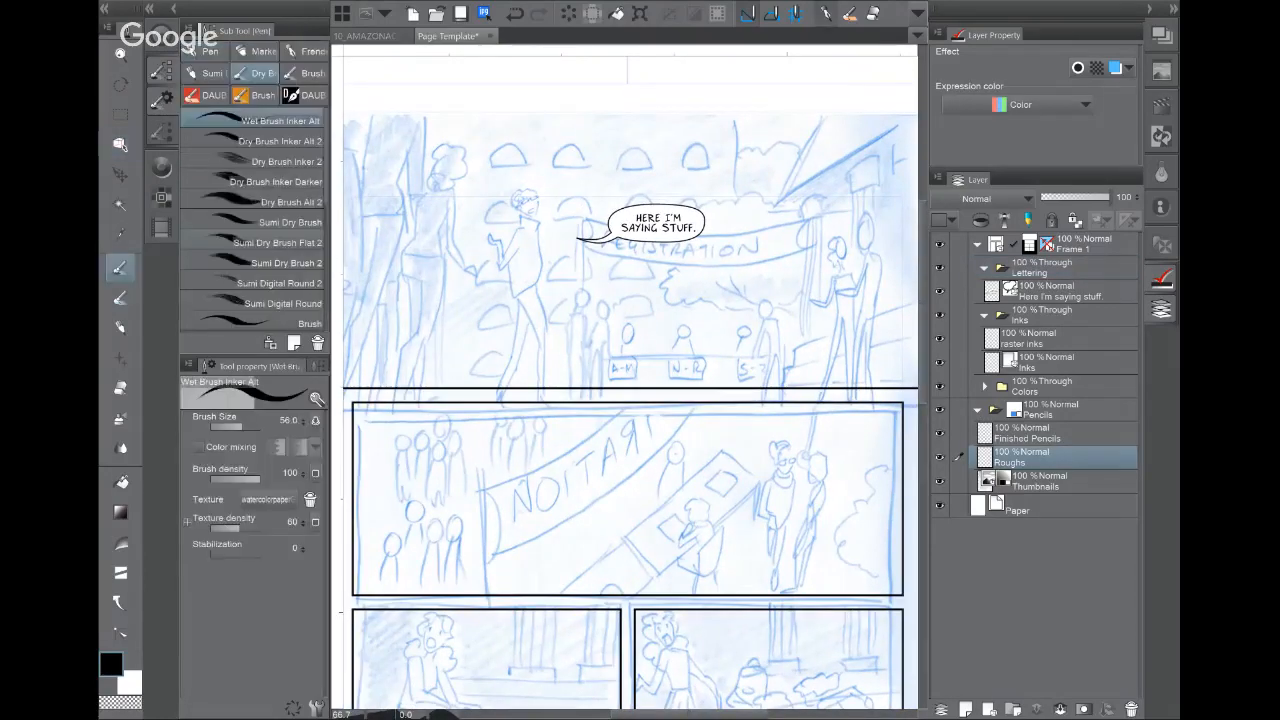
pyautogui.moveTo(577, 150)
pyautogui.mouseDown()
pyautogui.moveTo(548, 200)
pyautogui.moveTo(566, 185)
pyautogui.mouseUp()
pyautogui.moveTo(547, 272)
pyautogui.mouseDown()
pyautogui.moveTo(580, 278)
pyautogui.moveTo(573, 287)
pyautogui.mouseUp()
pyautogui.moveTo(396, 168)
pyautogui.mouseDown()
pyautogui.moveTo(356, 205)
pyautogui.moveTo(440, 170)
pyautogui.mouseUp()
pyautogui.moveTo(428, 268); pyautogui.dragTo(402, 268)
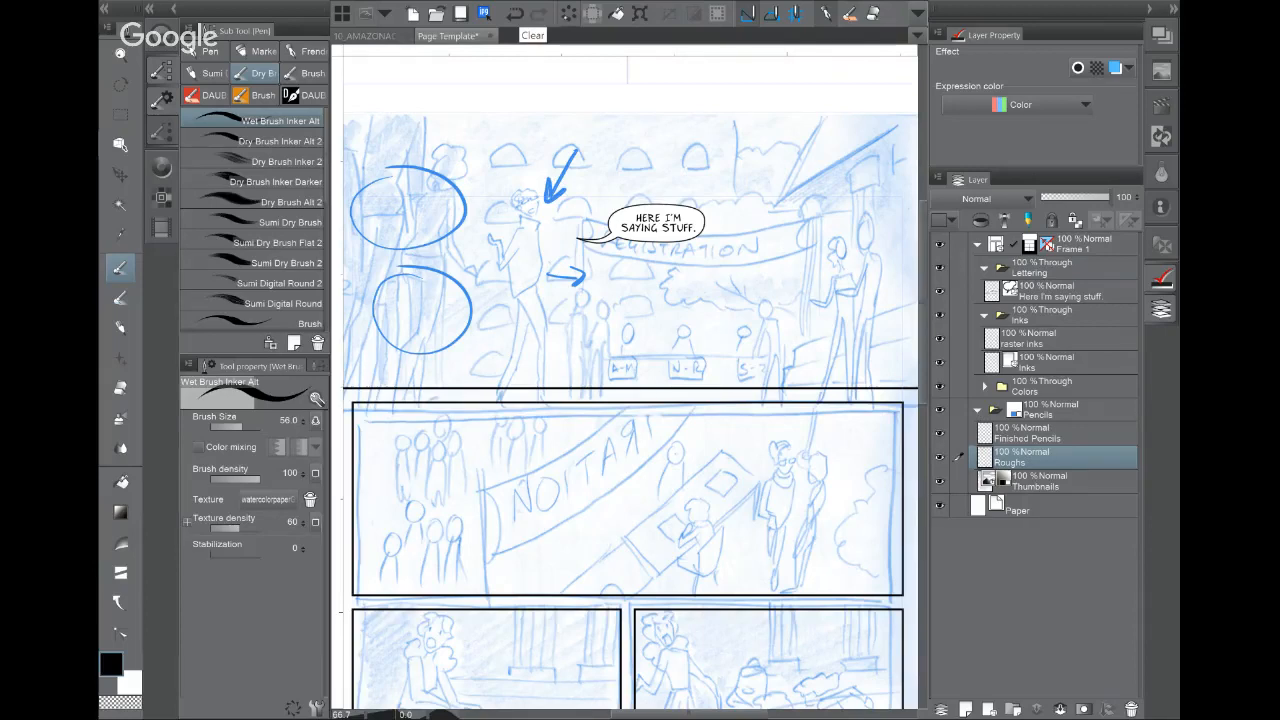
pyautogui.click(569, 13)
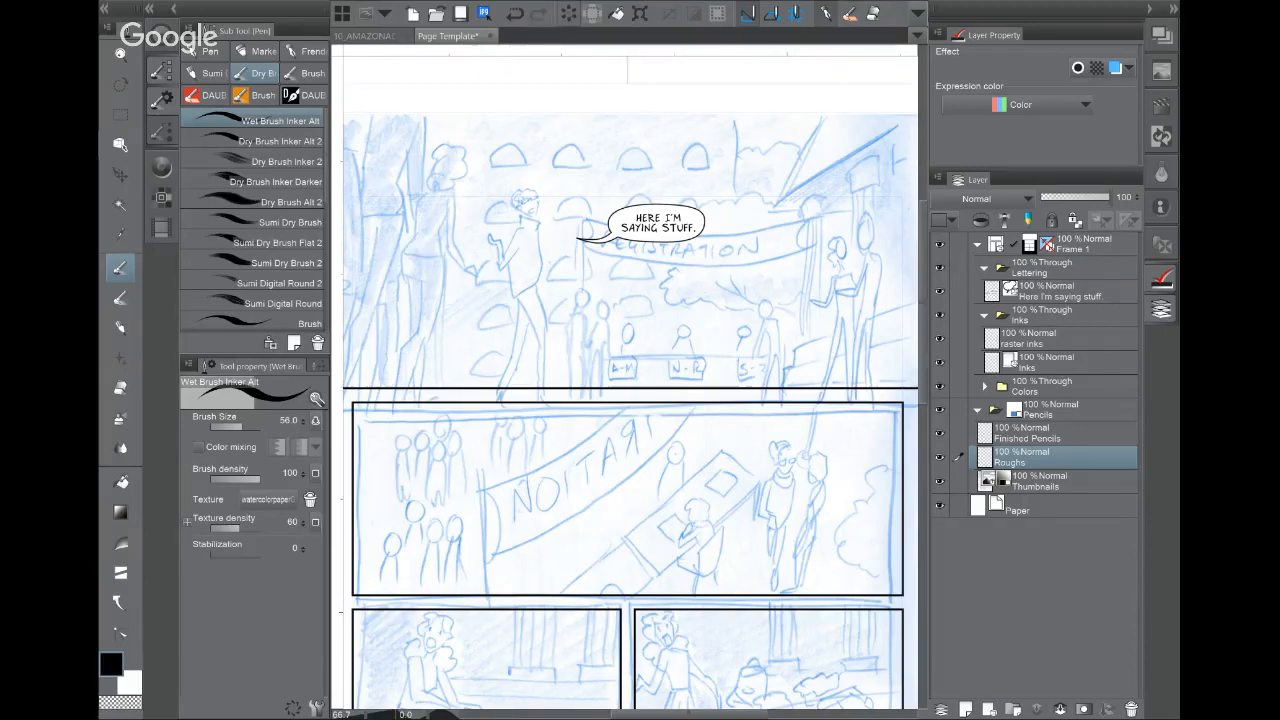
pyautogui.scroll(-3, 761, 440)
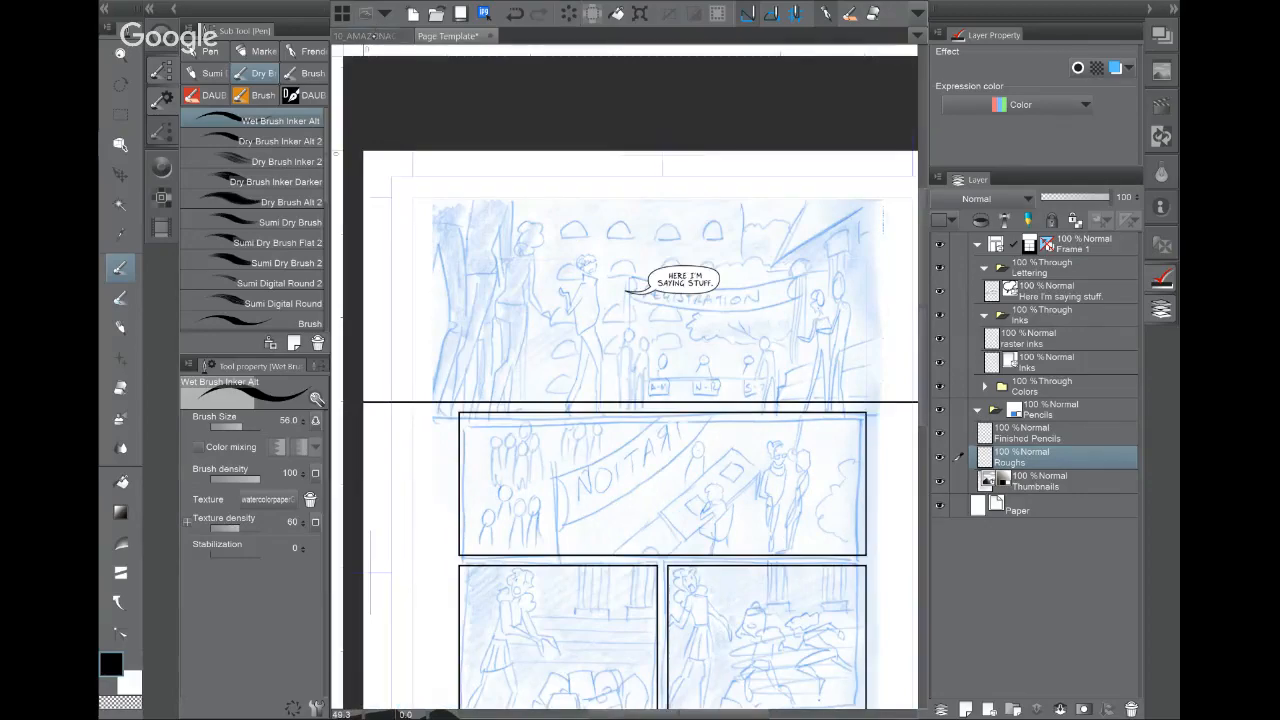
pyautogui.click(374, 36)
pyautogui.scroll(-3, 630, 400)
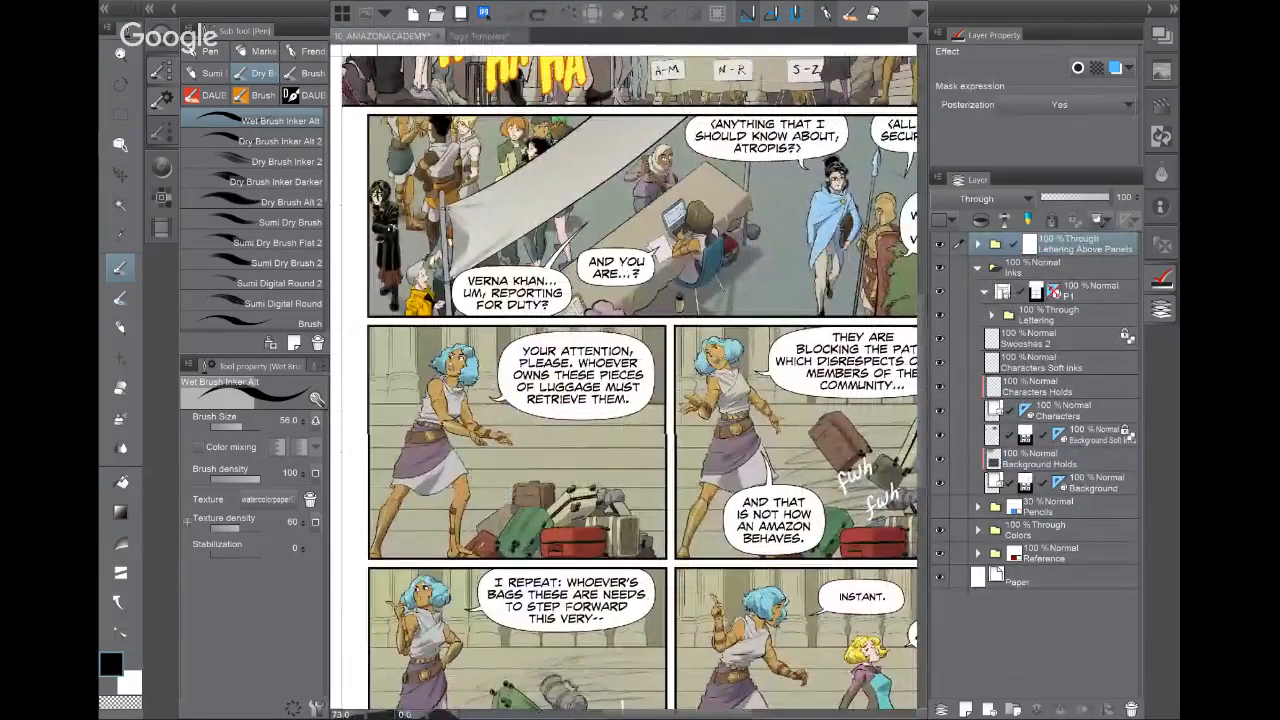
pyautogui.scroll(3, 630, 382)
pyautogui.scroll(-1, 630, 382)
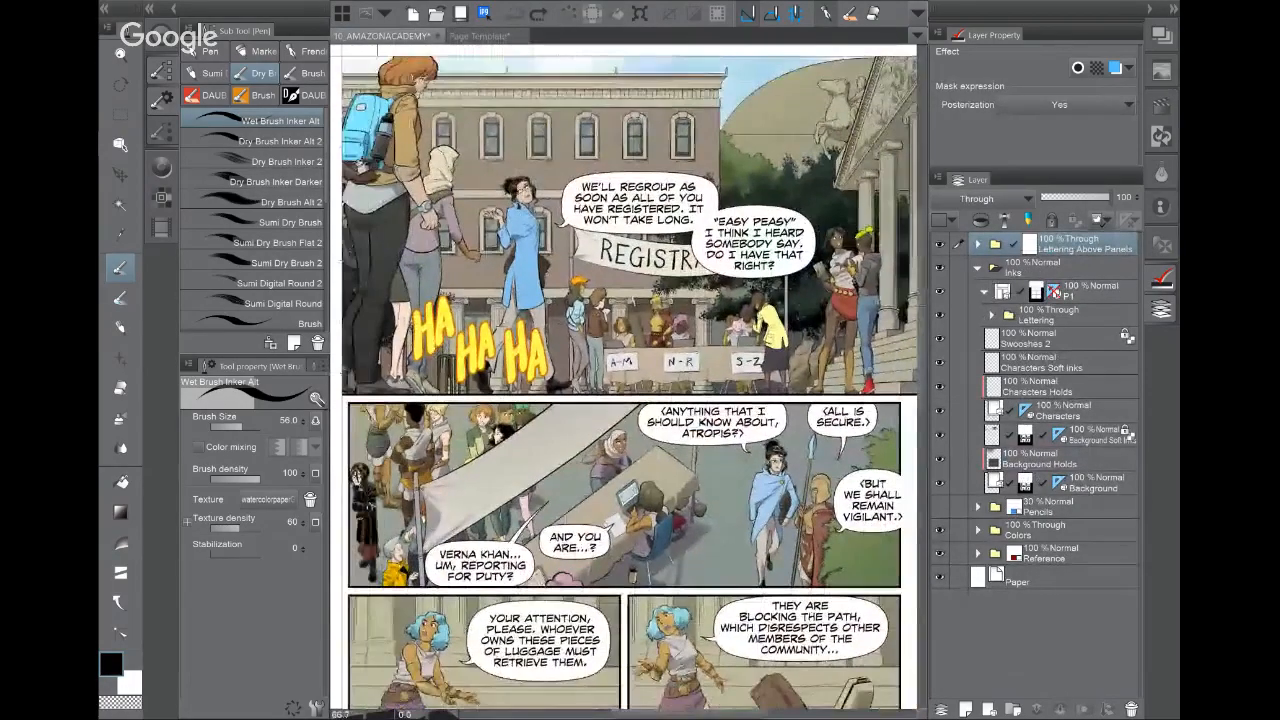
pyautogui.moveTo(630, 400); pyautogui.dragTo(591, 329)
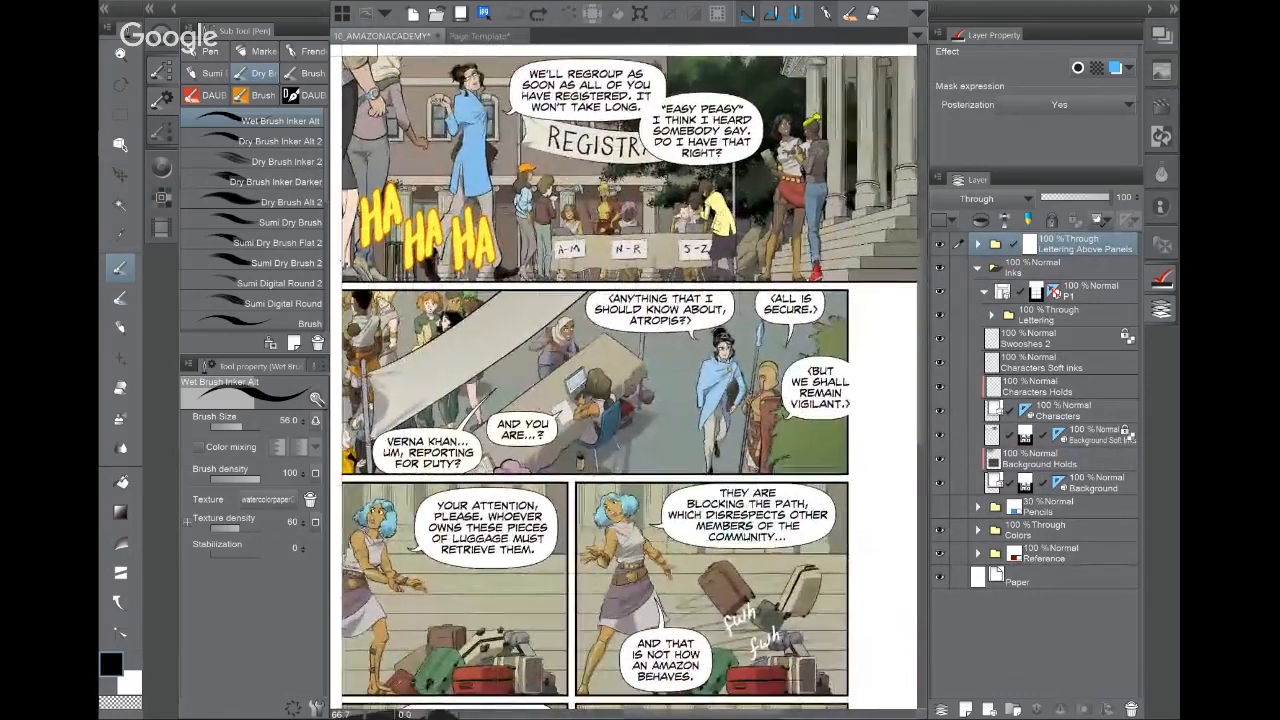
pyautogui.moveTo(660, 420); pyautogui.dragTo(591, 371)
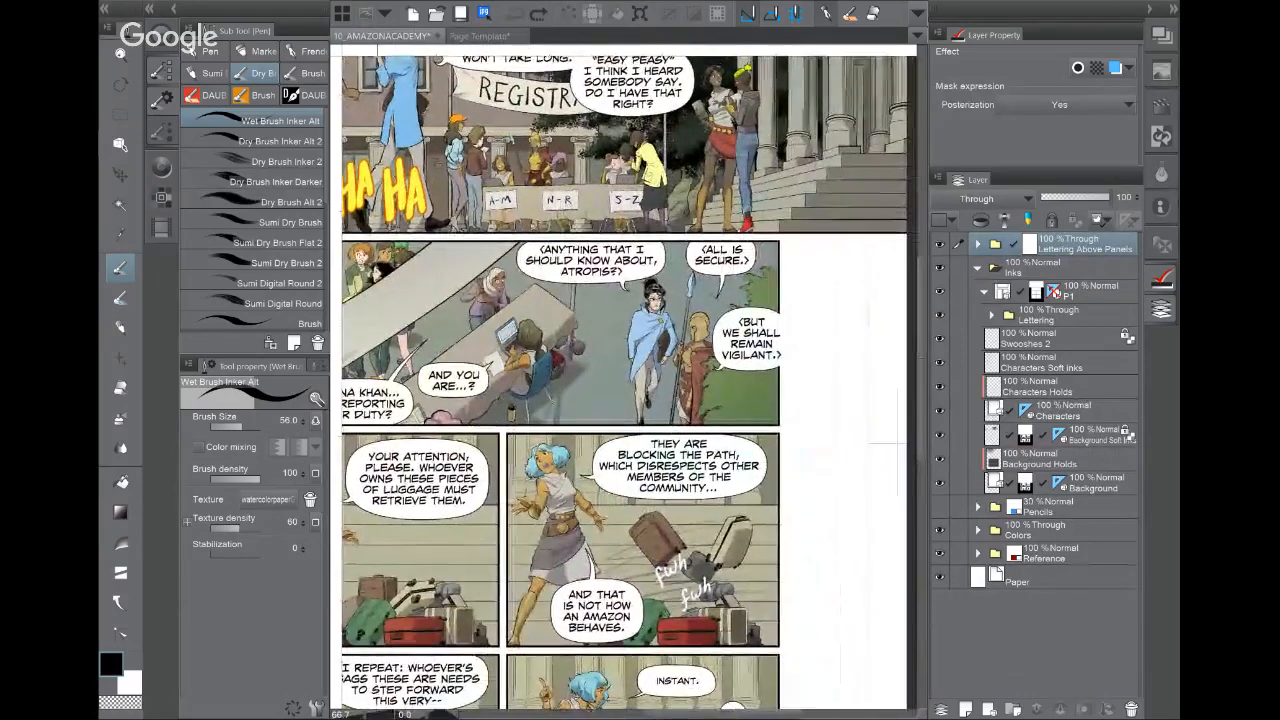
pyautogui.moveTo(600, 460); pyautogui.dragTo(720, 284)
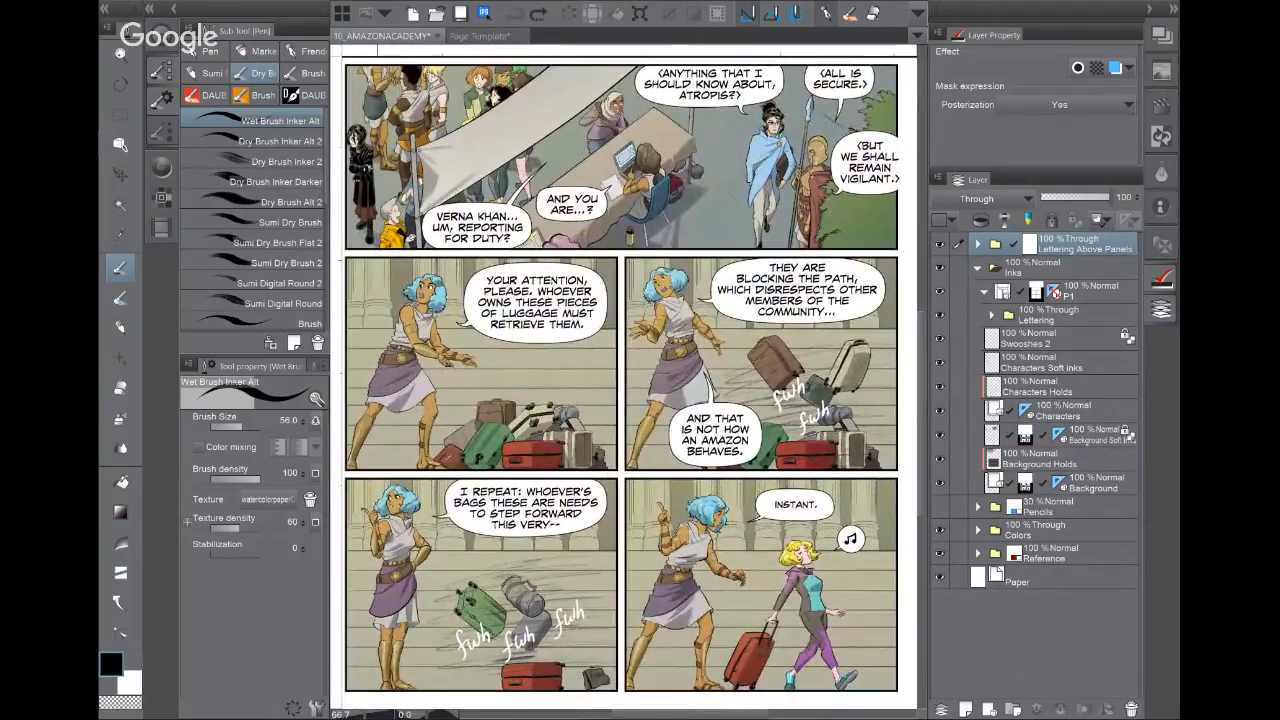
pyautogui.click(476, 36)
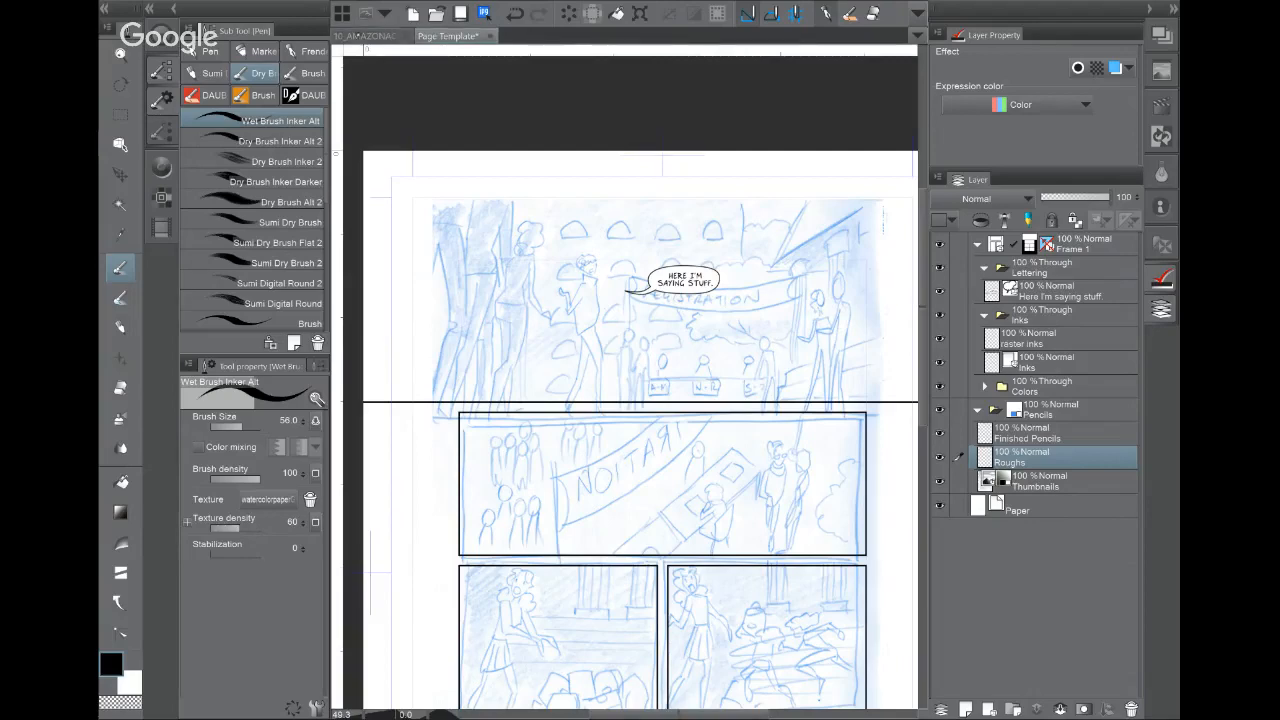
pyautogui.click(386, 36)
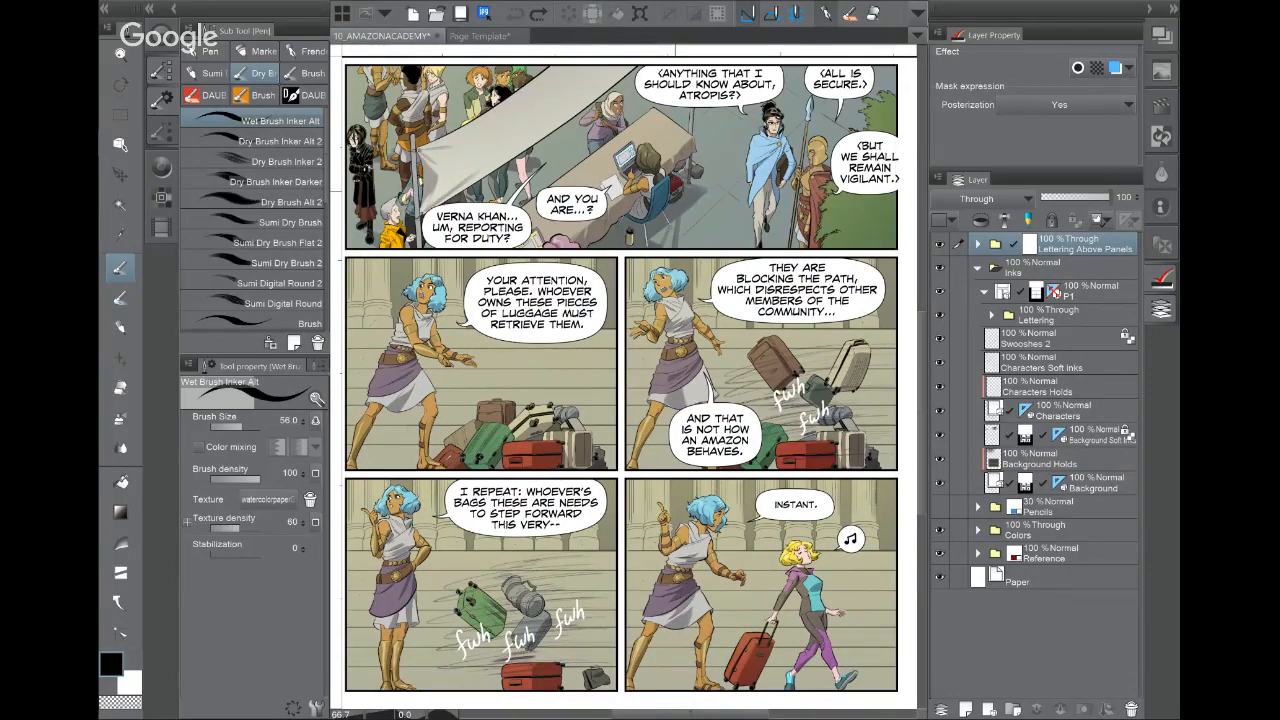
pyautogui.click(484, 36)
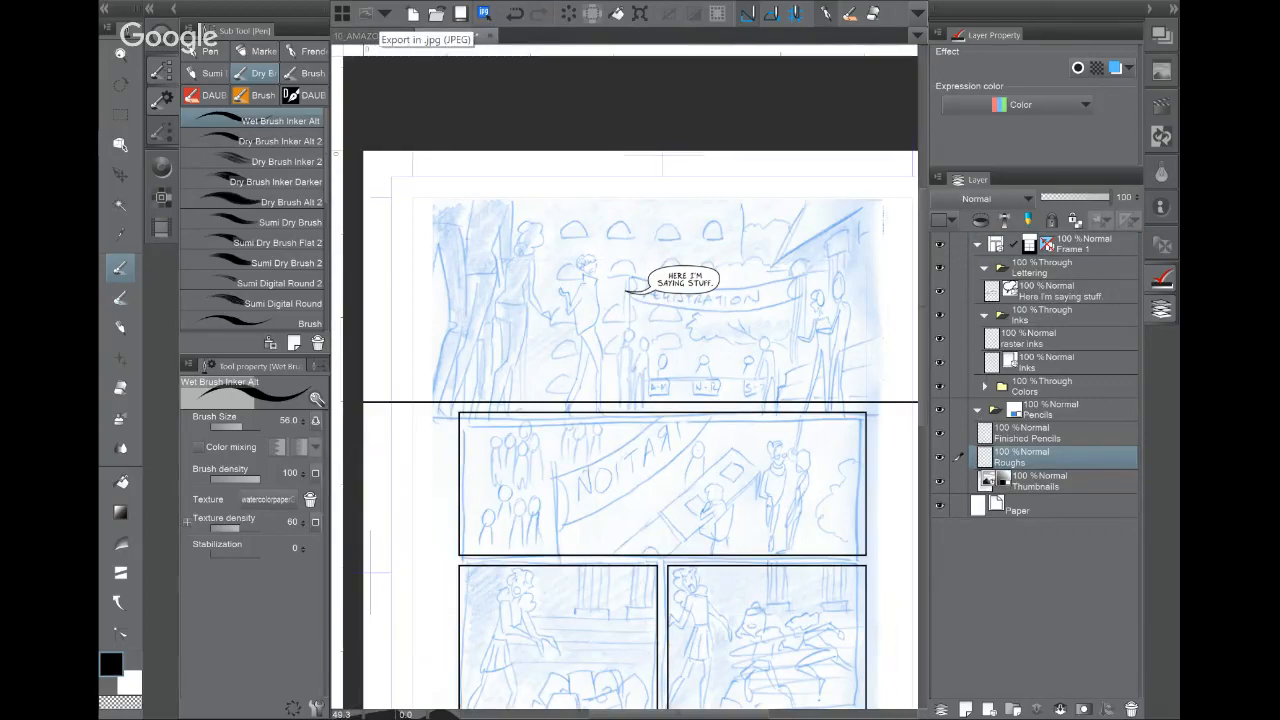
pyautogui.press('o')
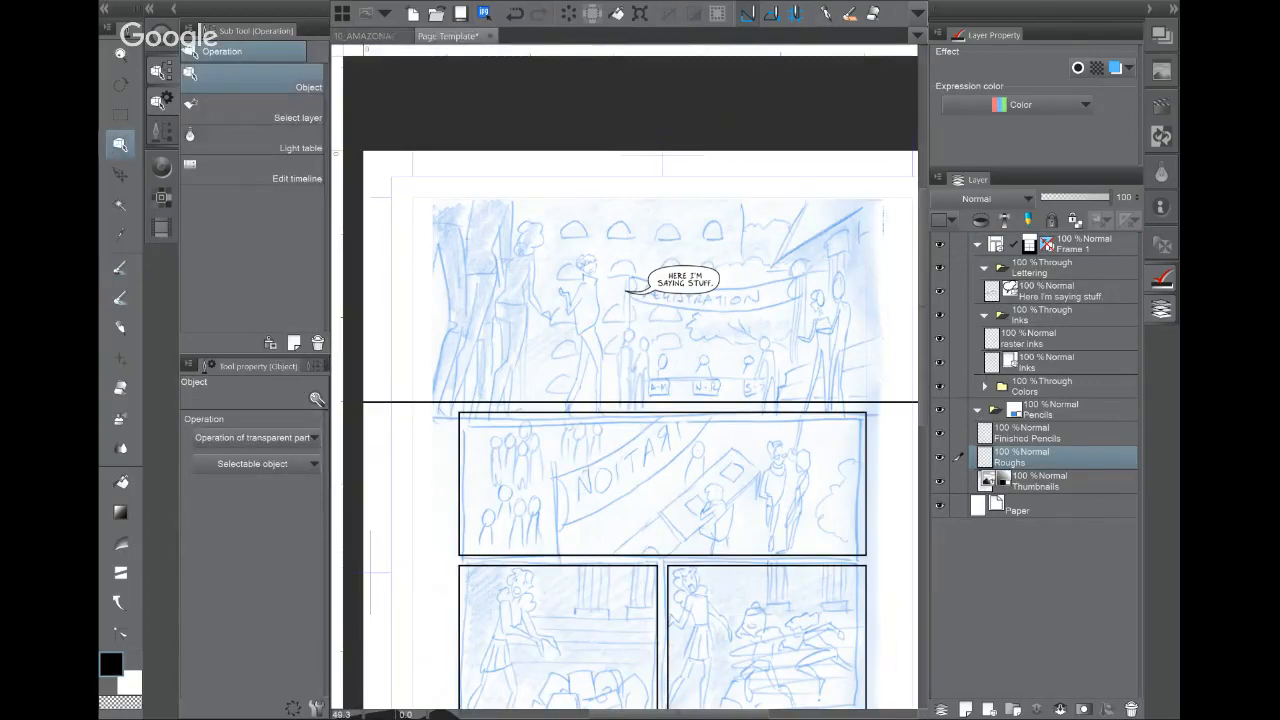
# Step: Select the speech balloon and nudge it slightly up and to the right
pyautogui.click(712, 274)
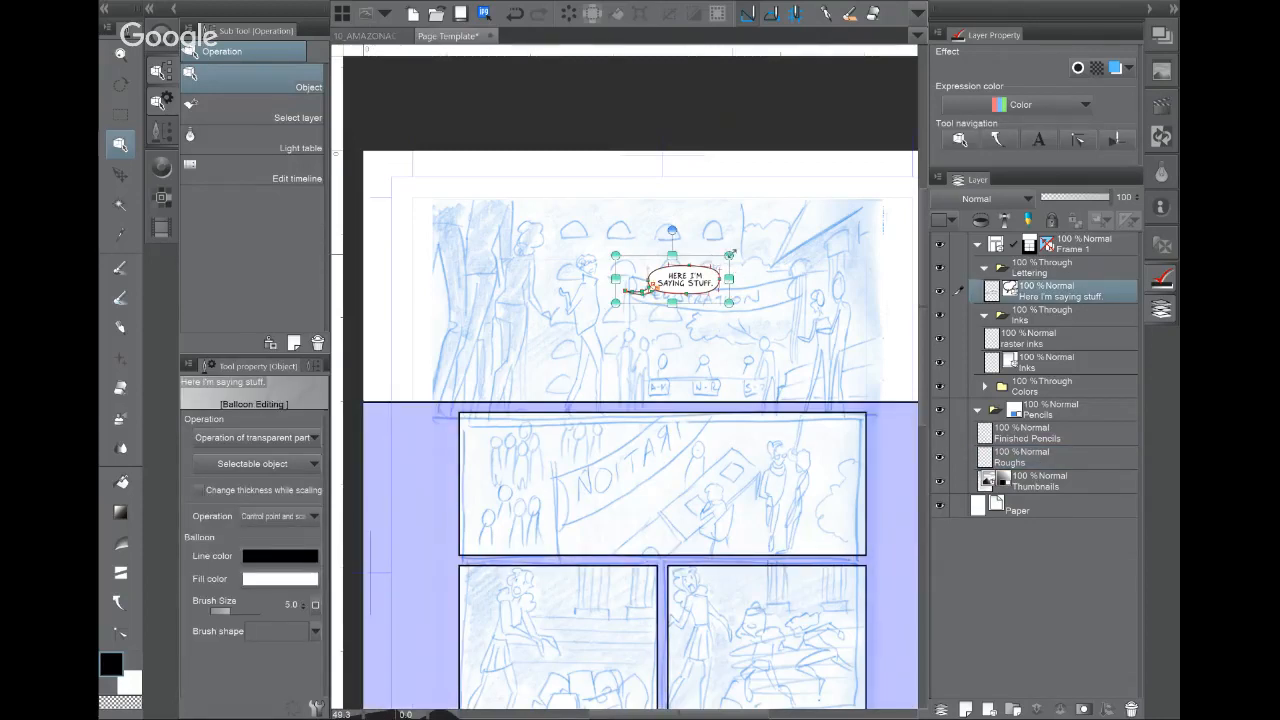
pyautogui.moveTo(725, 255)
pyautogui.mouseDown()
pyautogui.moveTo(765, 245)
pyautogui.moveTo(705, 259)
pyautogui.mouseUp()
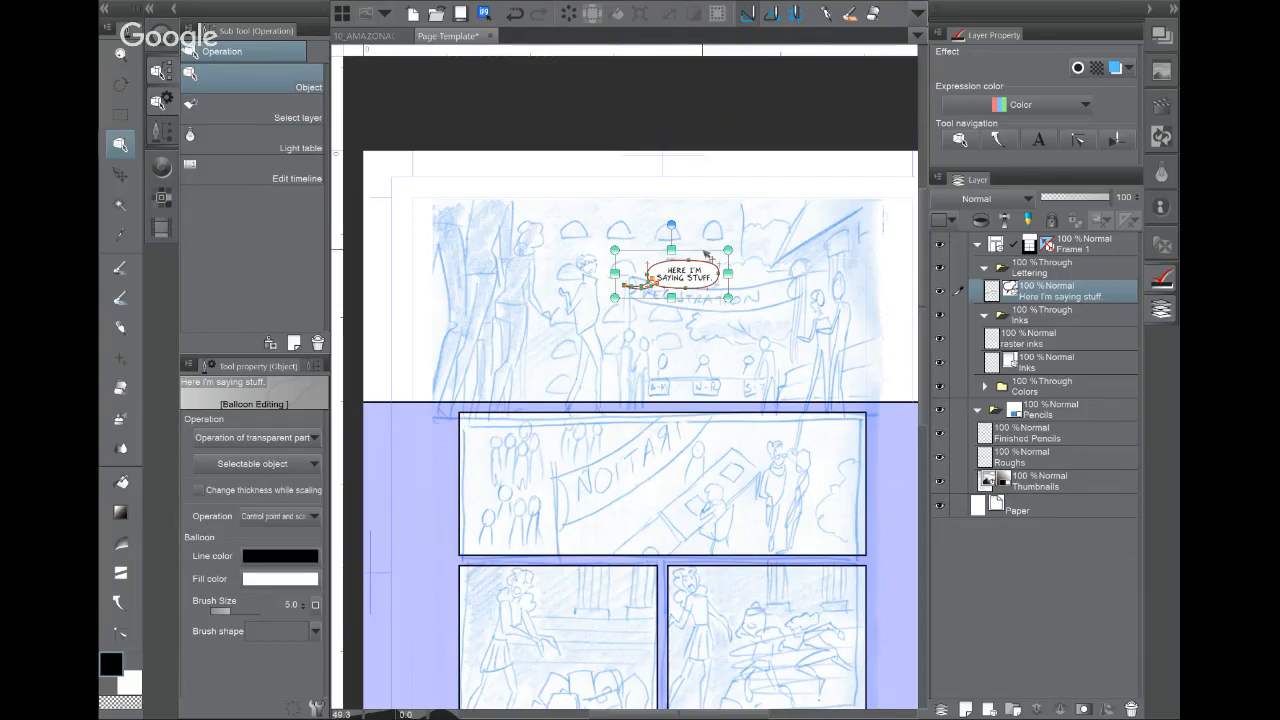
pyautogui.moveTo(706, 252); pyautogui.dragTo(703, 250)
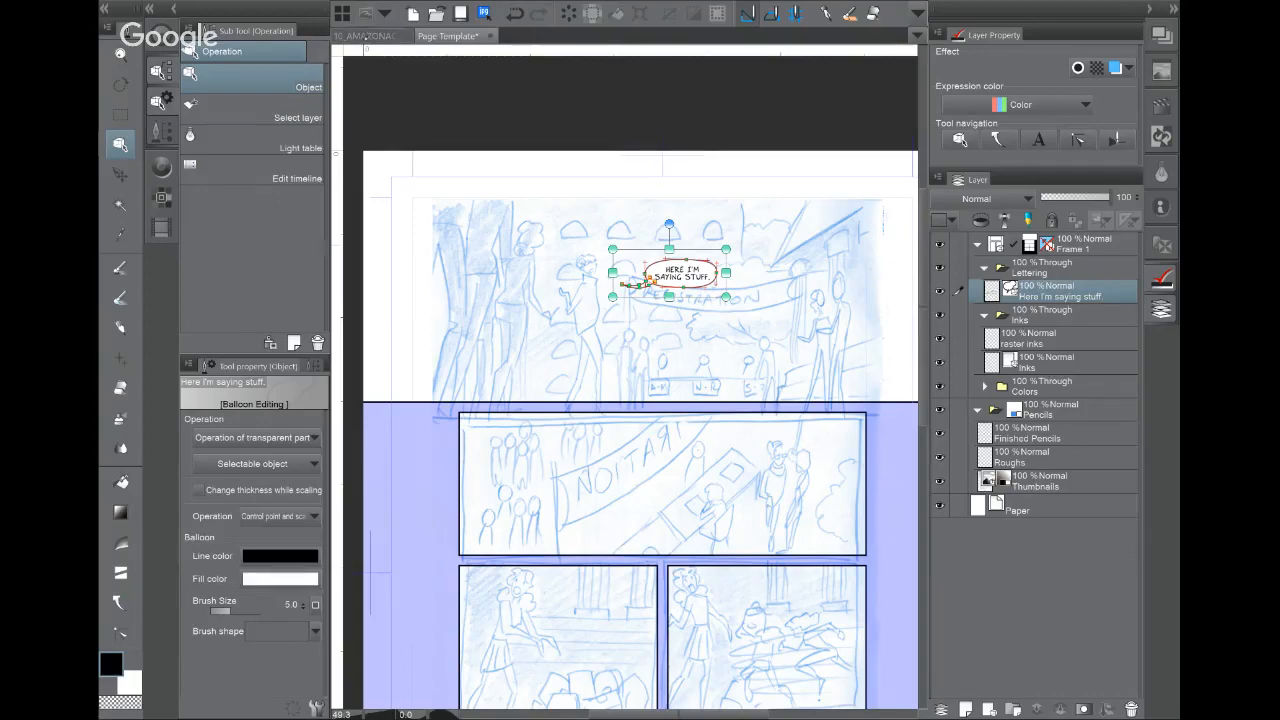
# Step: Switch to the finished 10_AMAZONACADEMY page and frame its Registration panel
pyautogui.click(368, 36)
pyautogui.moveTo(600, 300); pyautogui.dragTo(656, 610)
pyautogui.moveTo(630, 340); pyautogui.dragTo(583, 340)
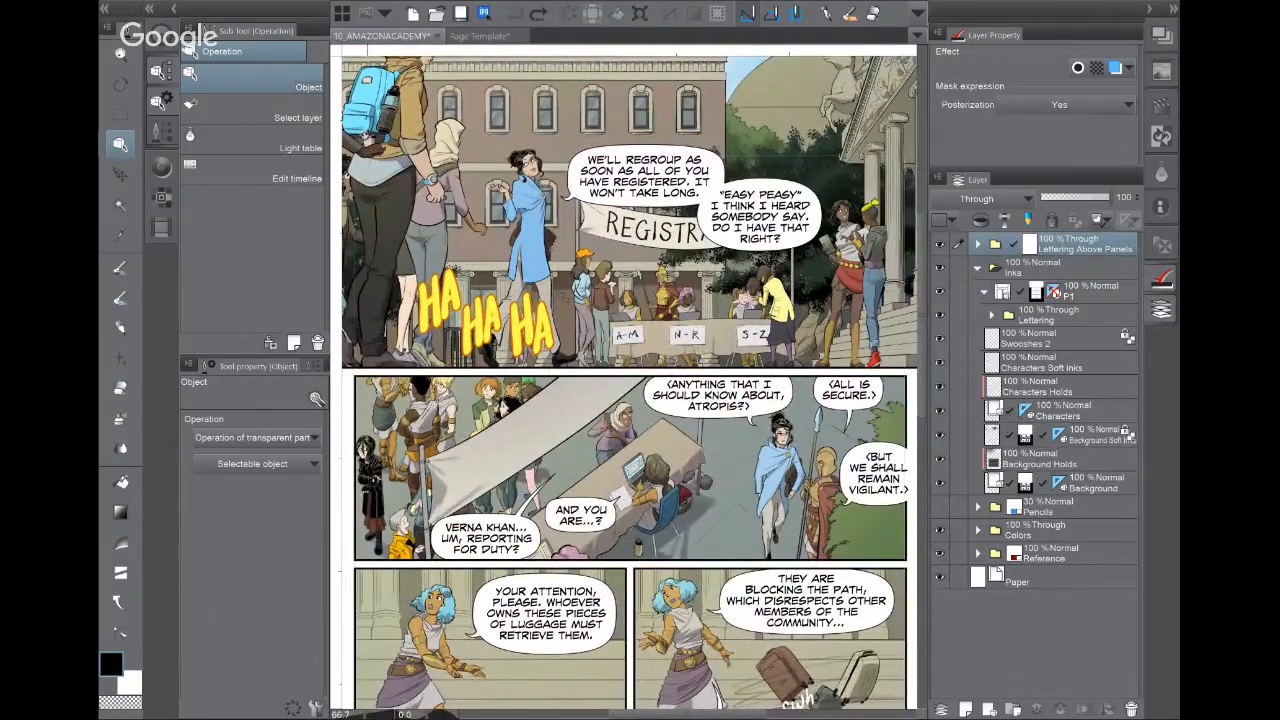
# Step: Go back to the Page Template and move the speech balloon a few pixels up-left
pyautogui.scroll(-1, 750, 412)
pyautogui.moveTo(750, 412); pyautogui.dragTo(714, 324)
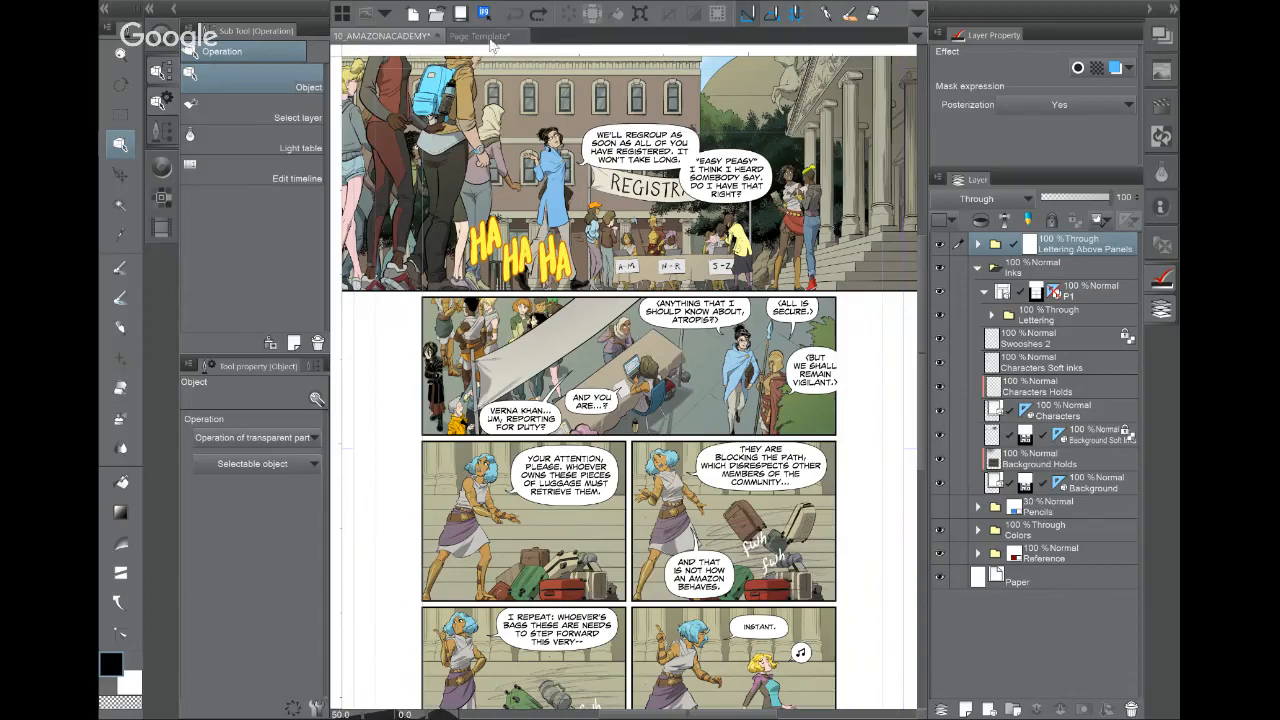
pyautogui.click(485, 37)
pyautogui.moveTo(706, 301); pyautogui.dragTo(702, 297)
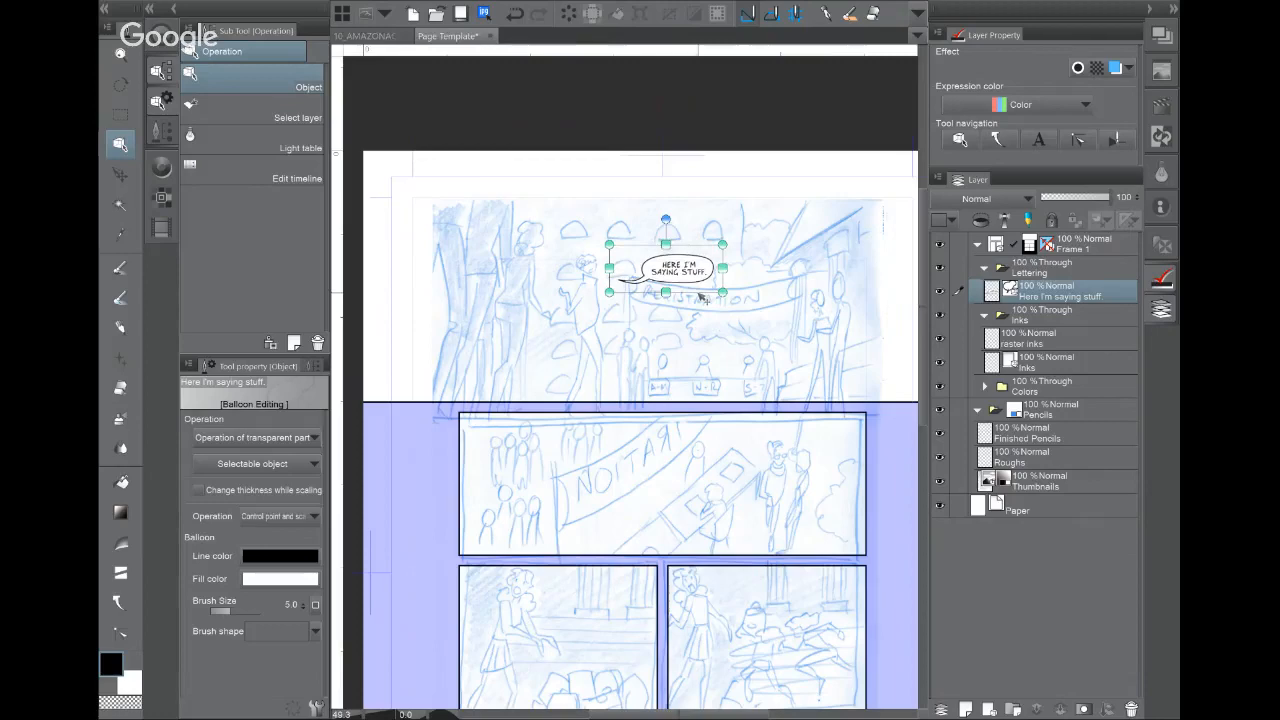
# Step: Zoom in and centre on the speech balloon with the Correct line tool selected
pyautogui.scroll(5, 703, 297)
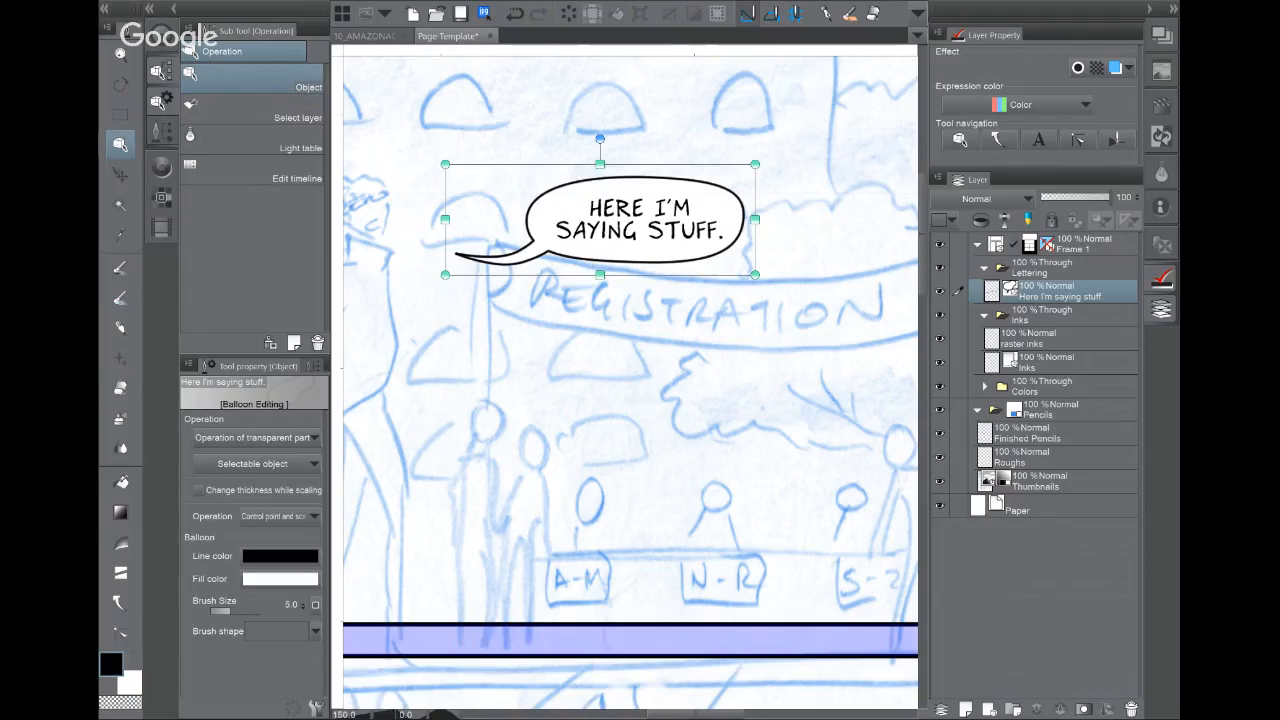
pyautogui.click(120, 632)
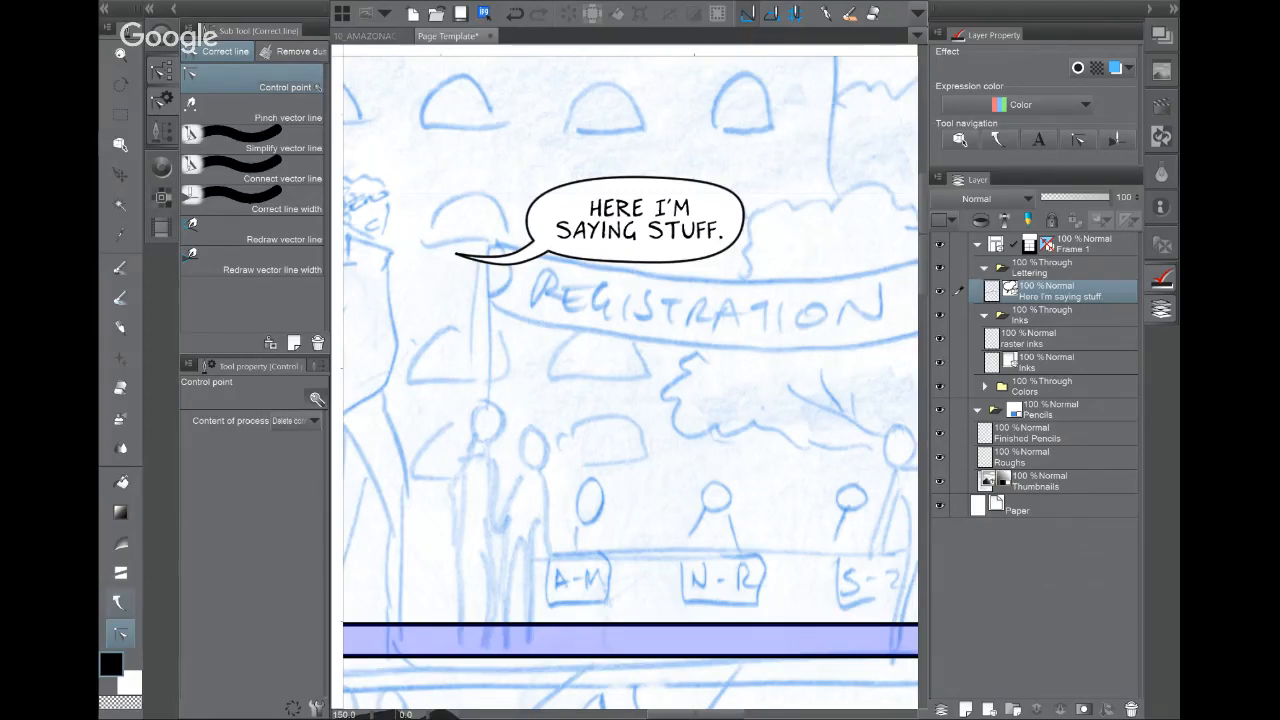
pyautogui.scroll(4, 750, 366)
pyautogui.moveTo(640, 330); pyautogui.dragTo(745, 430)
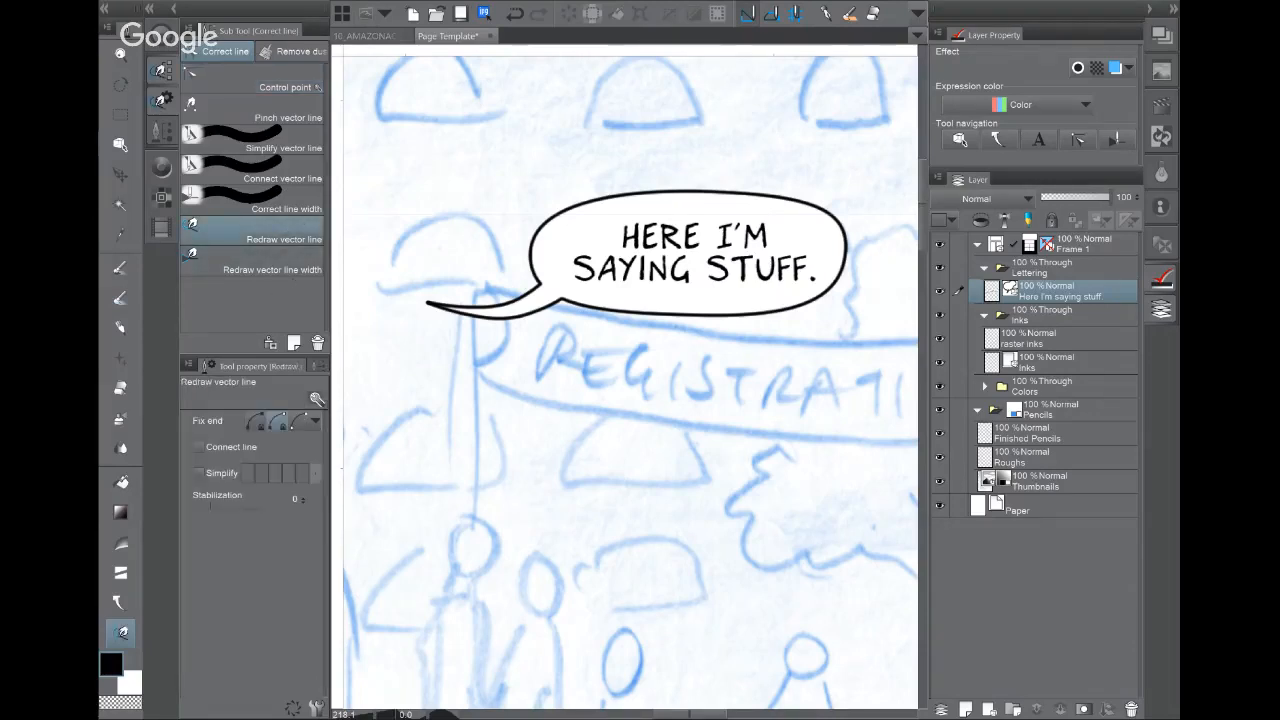
# Step: Redraw the balloon's bottom outline as a wavy line, undoing and retrying once
pyautogui.moveTo(556, 314); pyautogui.dragTo(584, 300)
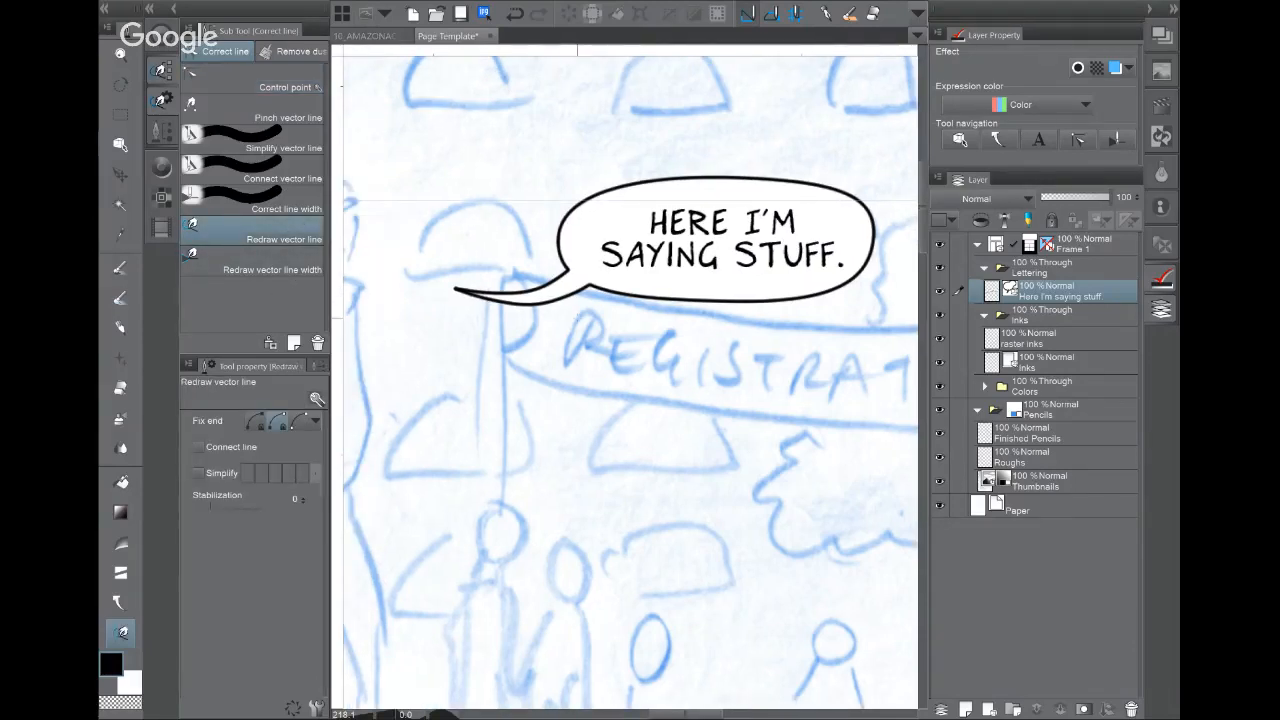
pyautogui.moveTo(595, 292)
pyautogui.mouseDown()
pyautogui.moveTo(700, 308)
pyautogui.moveTo(866, 264)
pyautogui.moveTo(874, 198)
pyautogui.moveTo(820, 172)
pyautogui.moveTo(590, 176)
pyautogui.moveTo(556, 215)
pyautogui.moveTo(545, 262)
pyautogui.moveTo(568, 276)
pyautogui.mouseUp()
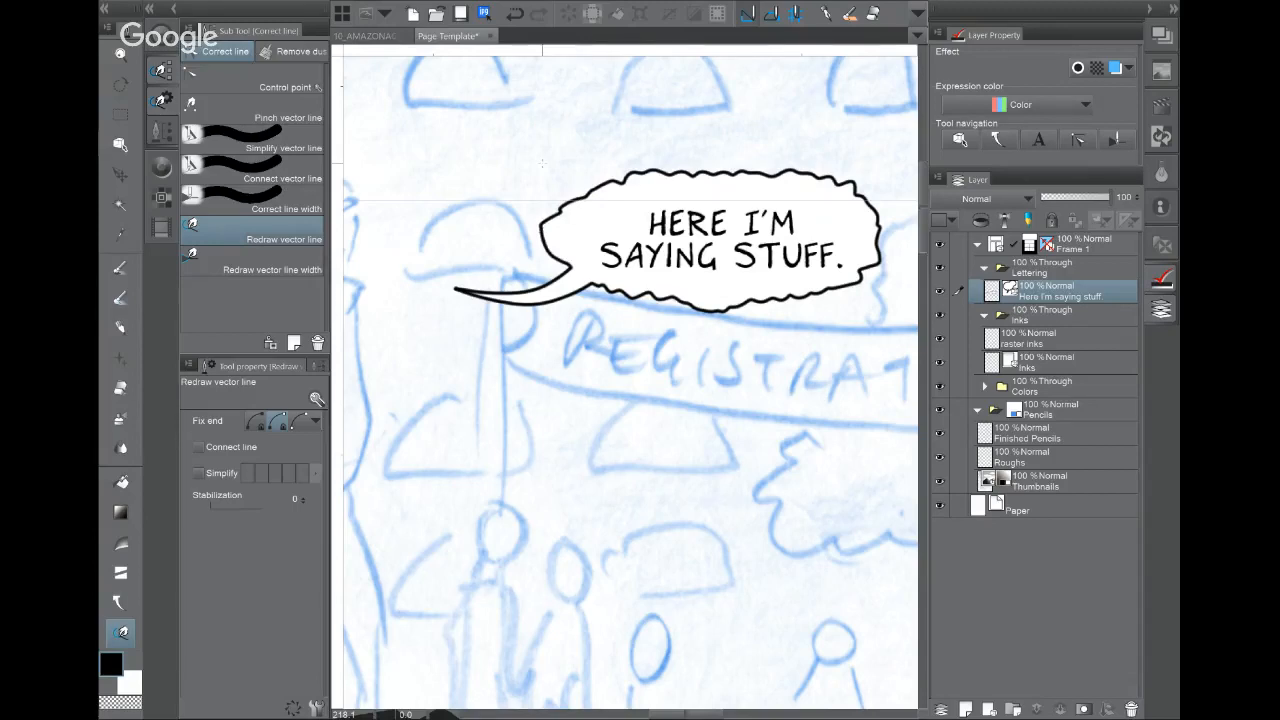
pyautogui.hotkey('ctrl', 'z')
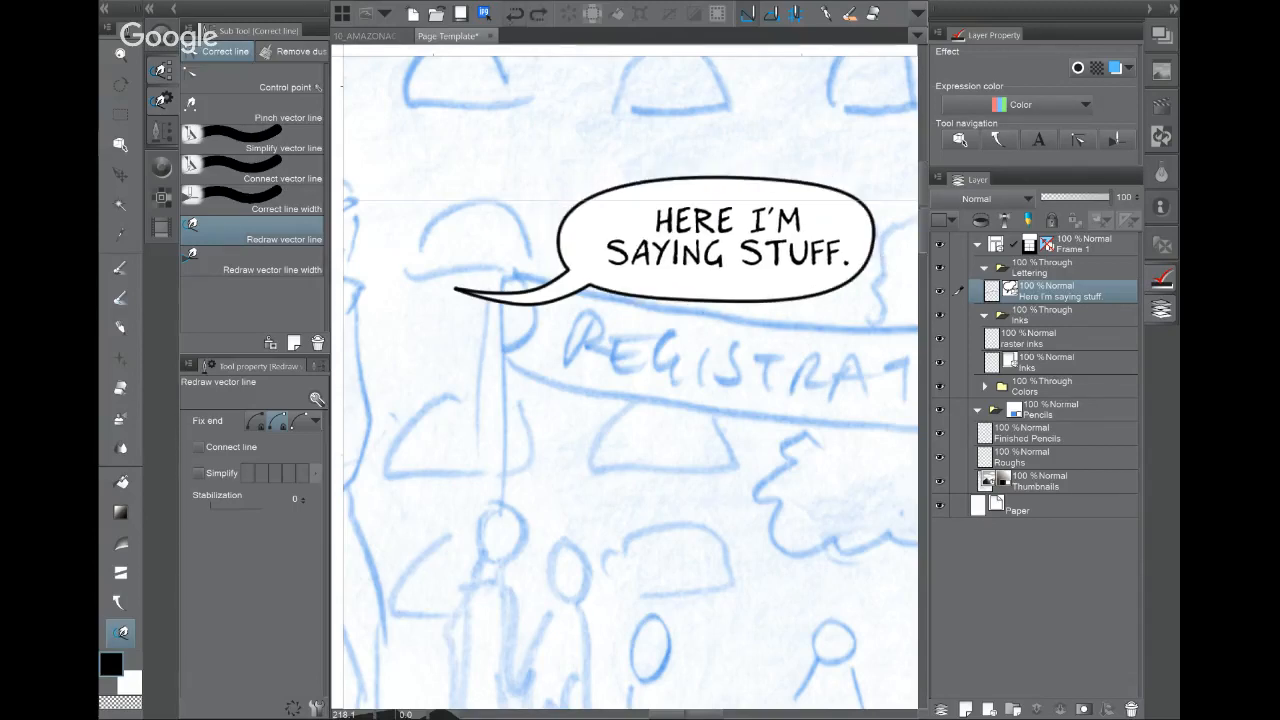
pyautogui.moveTo(589, 287)
pyautogui.mouseDown()
pyautogui.moveTo(819, 305)
pyautogui.moveTo(870, 276)
pyautogui.moveTo(878, 235)
pyautogui.mouseUp()
# Step: Thicken the balloon's bottom outline and pinch its left and upper-right edges
pyautogui.click(268, 262)
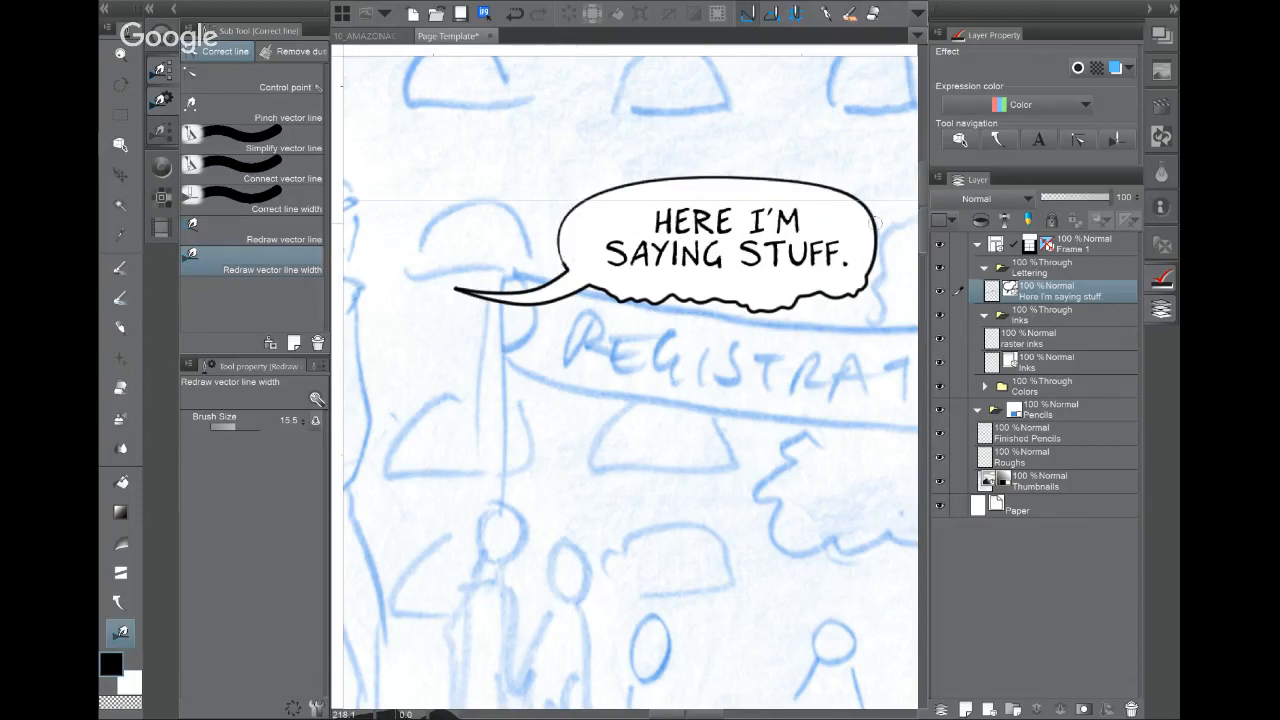
pyautogui.moveTo(868, 280)
pyautogui.mouseDown()
pyautogui.moveTo(702, 303)
pyautogui.moveTo(572, 292)
pyautogui.mouseUp()
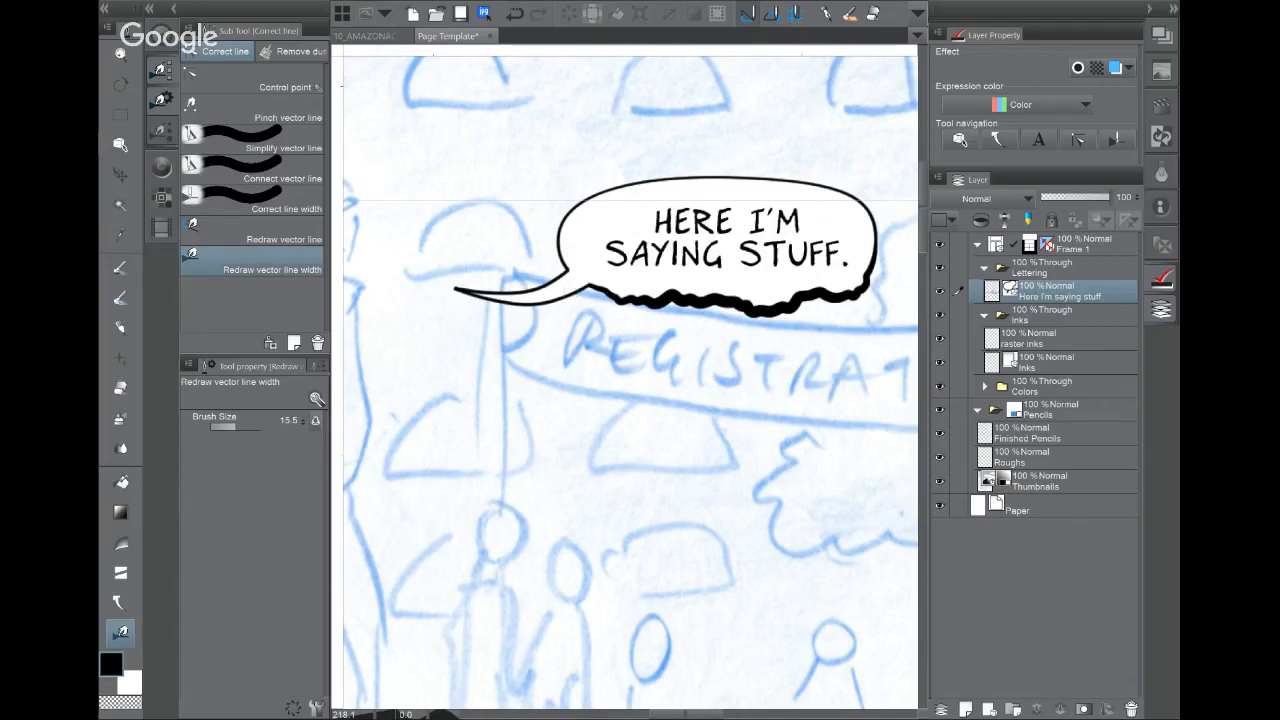
pyautogui.click(253, 109)
pyautogui.moveTo(856, 201); pyautogui.dragTo(867, 202)
pyautogui.moveTo(558, 238); pyautogui.dragTo(558, 241)
pyautogui.moveTo(731, 299); pyautogui.dragTo(740, 308)
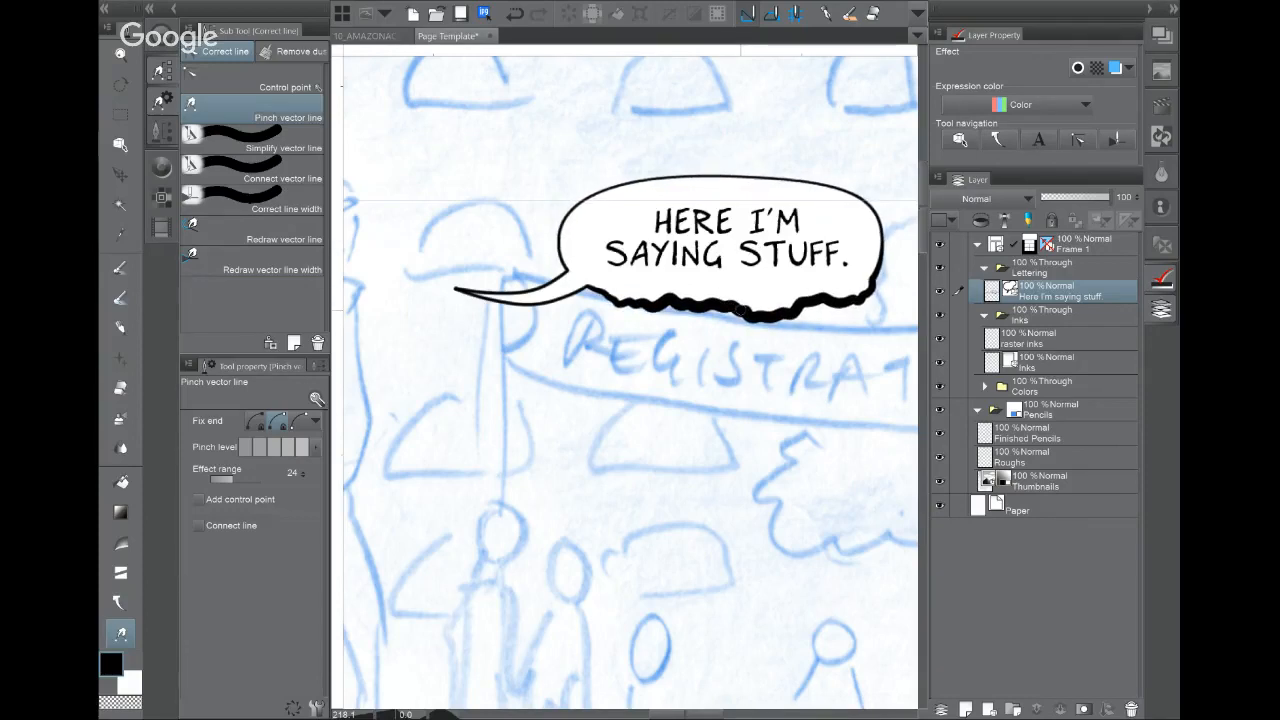
# Step: Redraw the second panel's Frame 1 border as a wavy line, then undo it
pyautogui.scroll(-4, 740, 308)
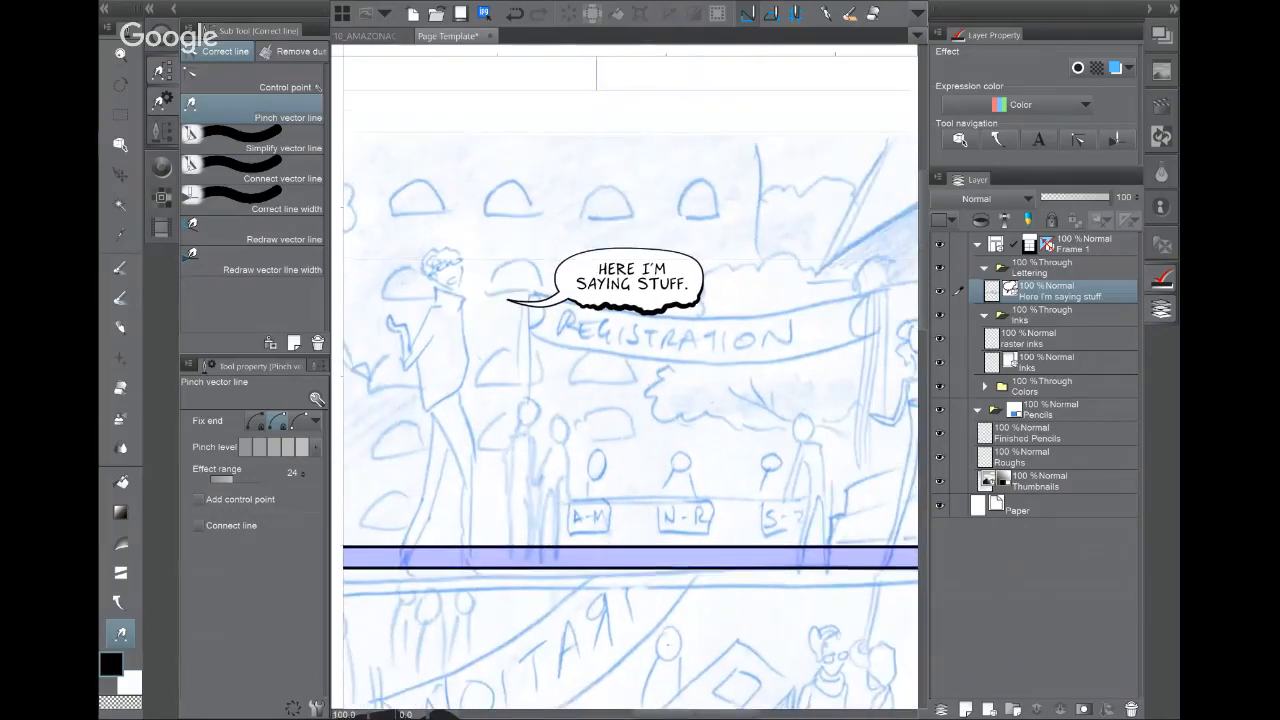
pyautogui.moveTo(655, 455); pyautogui.dragTo(740, 310)
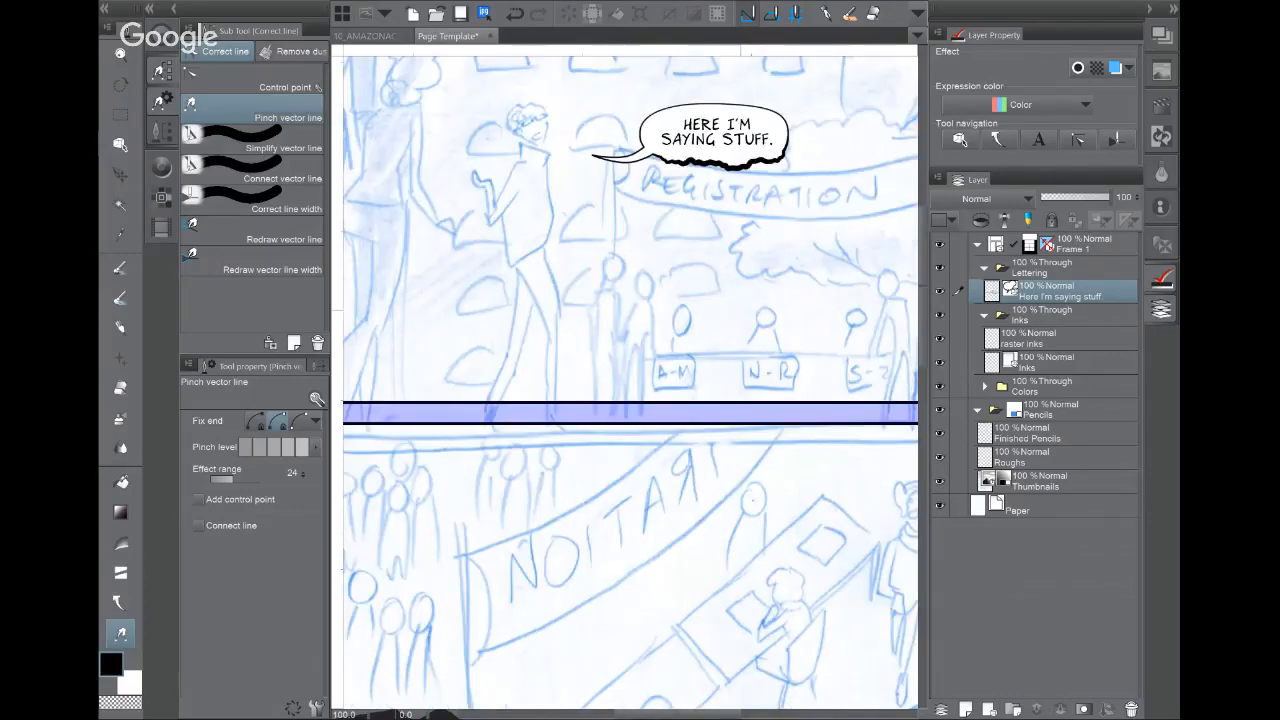
pyautogui.click(252, 231)
pyautogui.moveTo(661, 215); pyautogui.dragTo(918, 244)
pyautogui.moveTo(640, 460); pyautogui.dragTo(618, 131)
pyautogui.scroll(3, 582, 261)
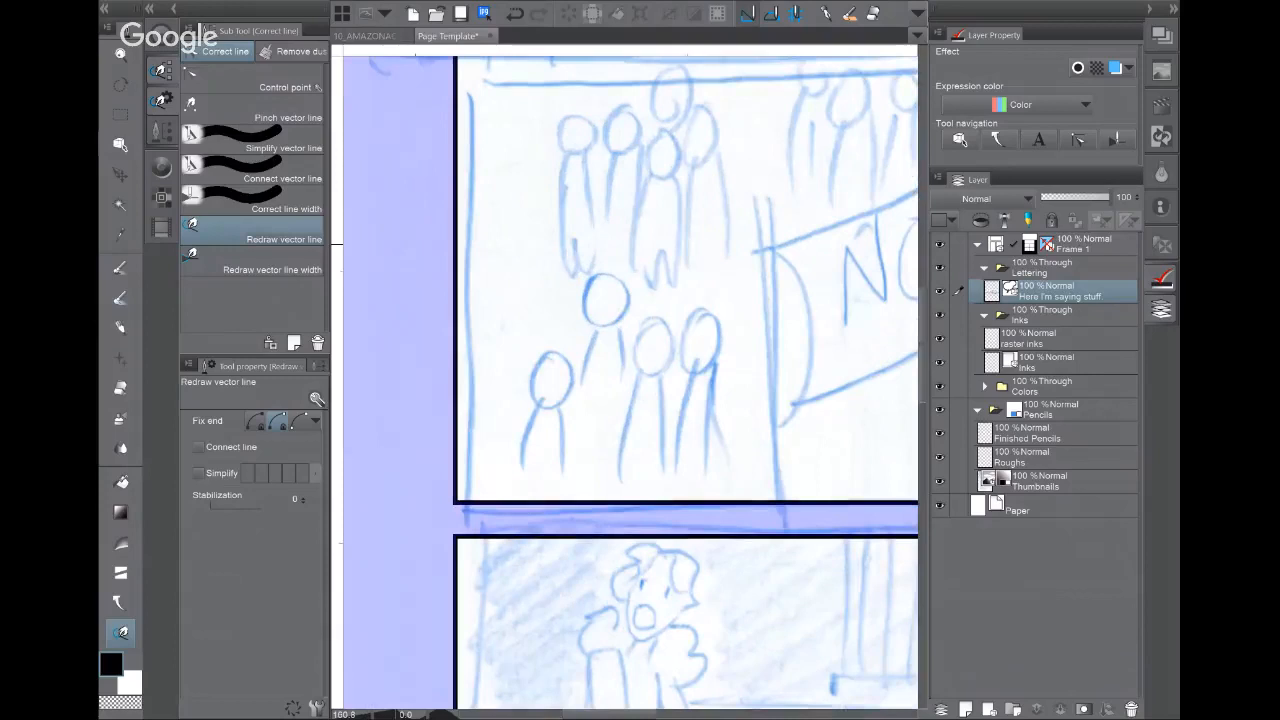
pyautogui.click(1080, 244)
pyautogui.moveTo(454, 98)
pyautogui.mouseDown()
pyautogui.moveTo(446, 472)
pyautogui.moveTo(562, 506)
pyautogui.moveTo(880, 496)
pyautogui.mouseUp()
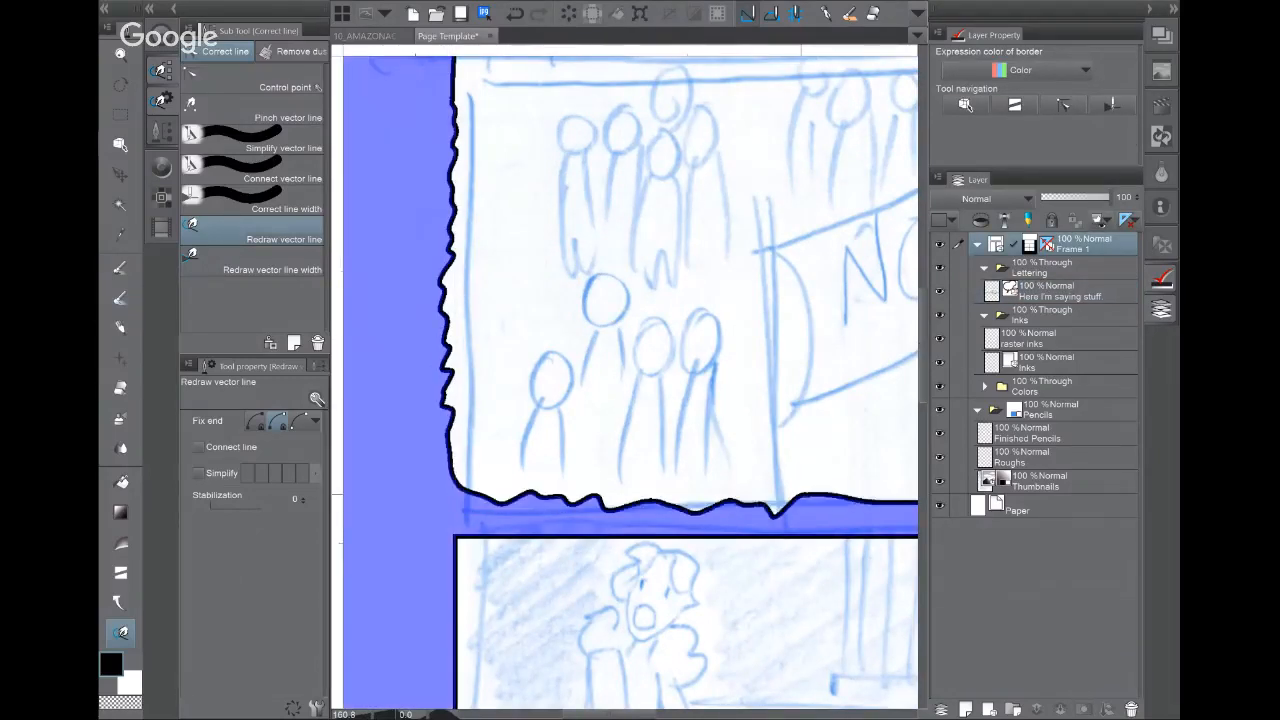
pyautogui.scroll(-5, 678, 436)
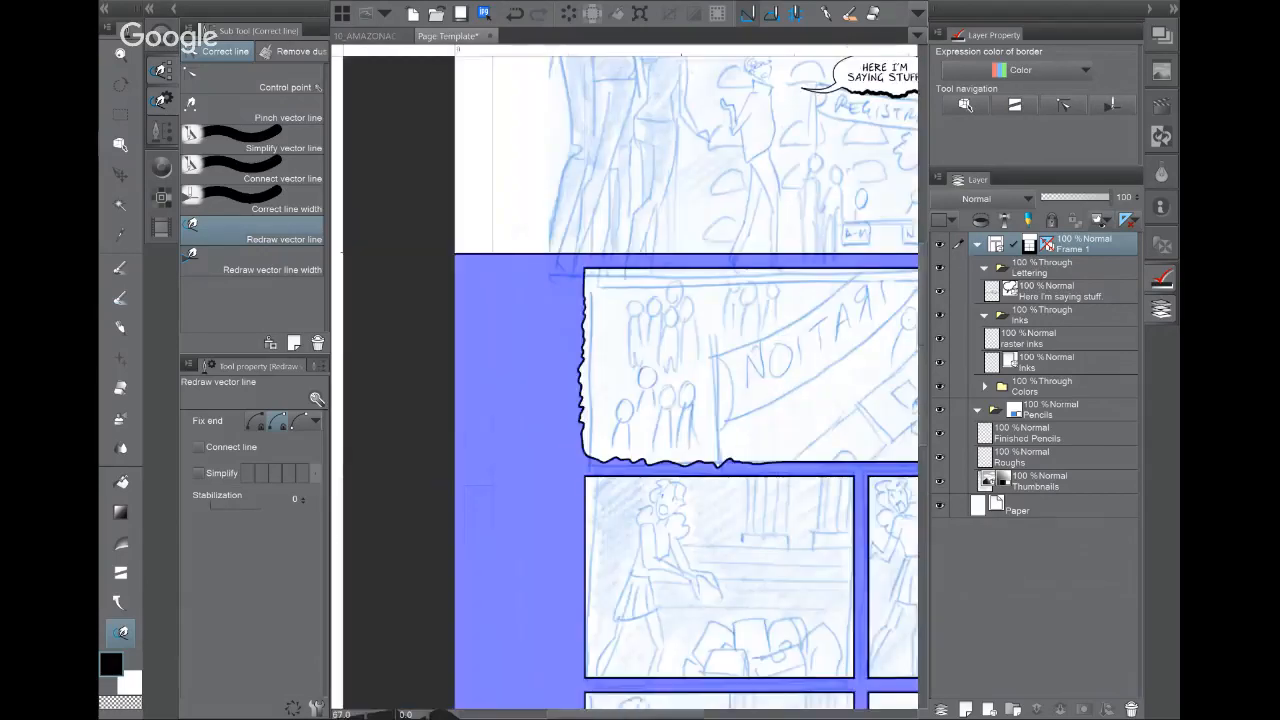
pyautogui.moveTo(690, 400); pyautogui.dragTo(583, 412)
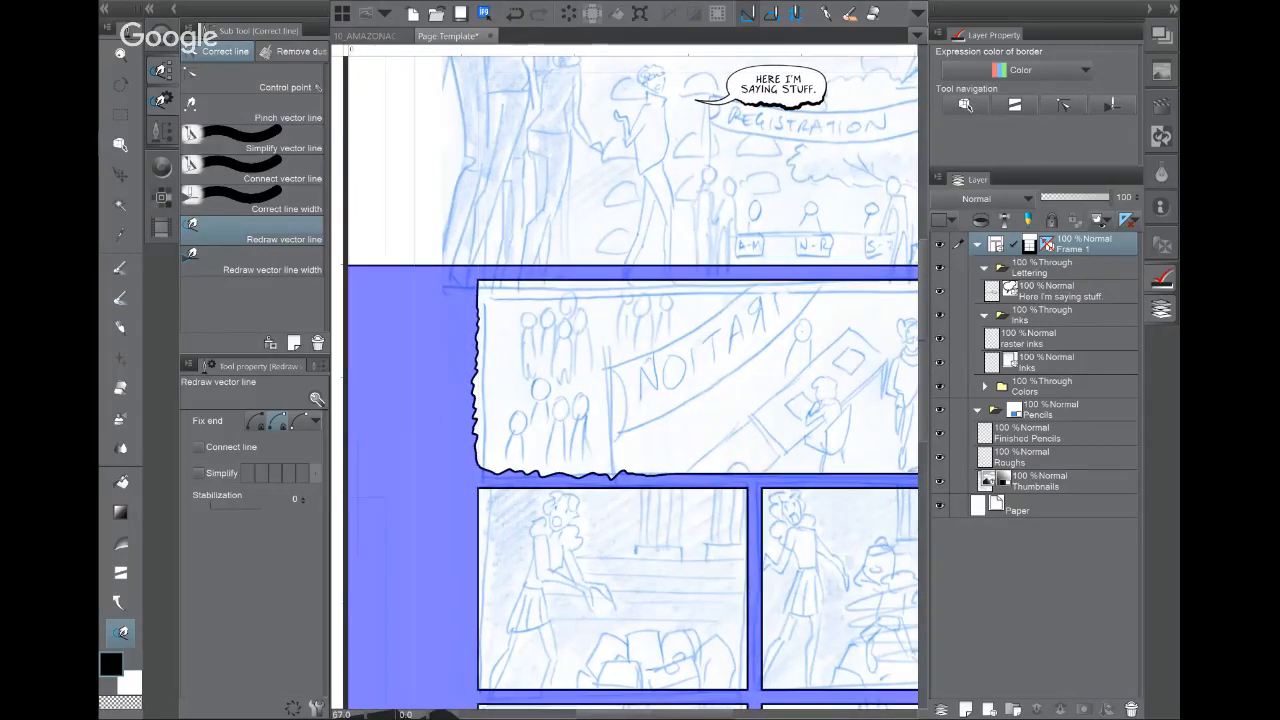
pyautogui.hotkey('ctrl', 'z')
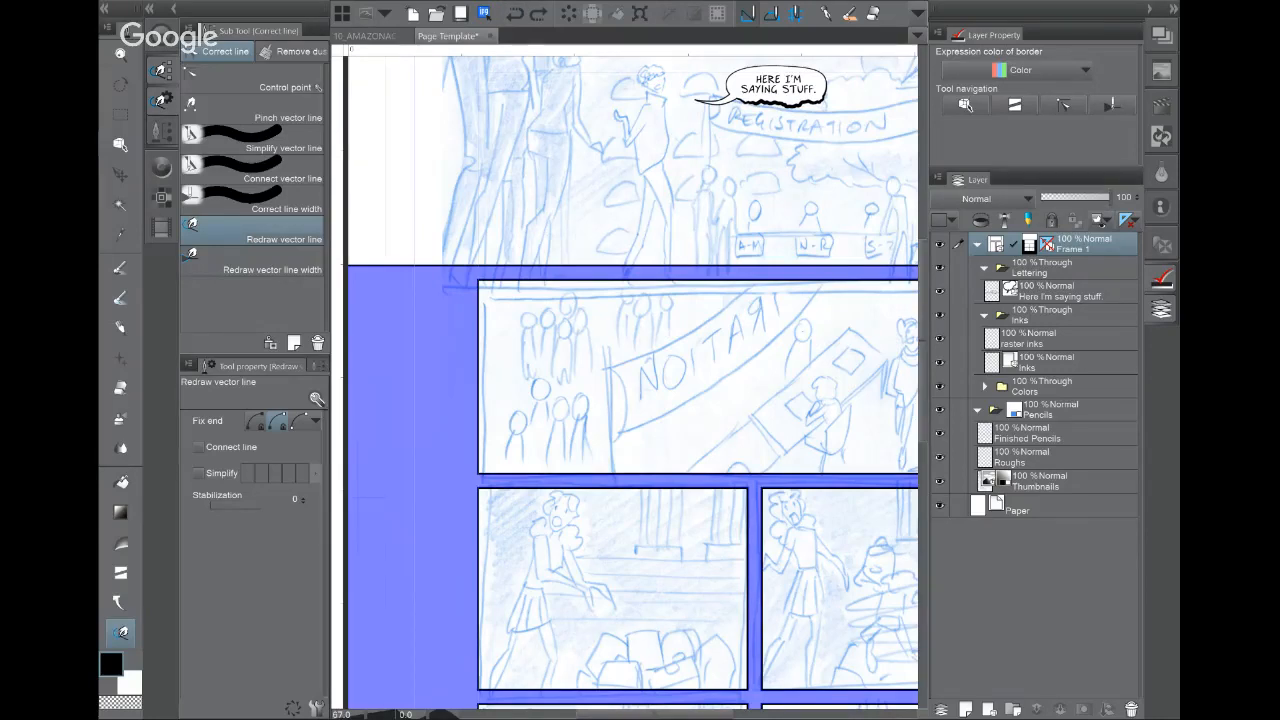
# Step: Pick the Balloon tail tool, zoom out to the whole page and select the Thumbnails layer
pyautogui.moveTo(832, 480); pyautogui.dragTo(722, 532)
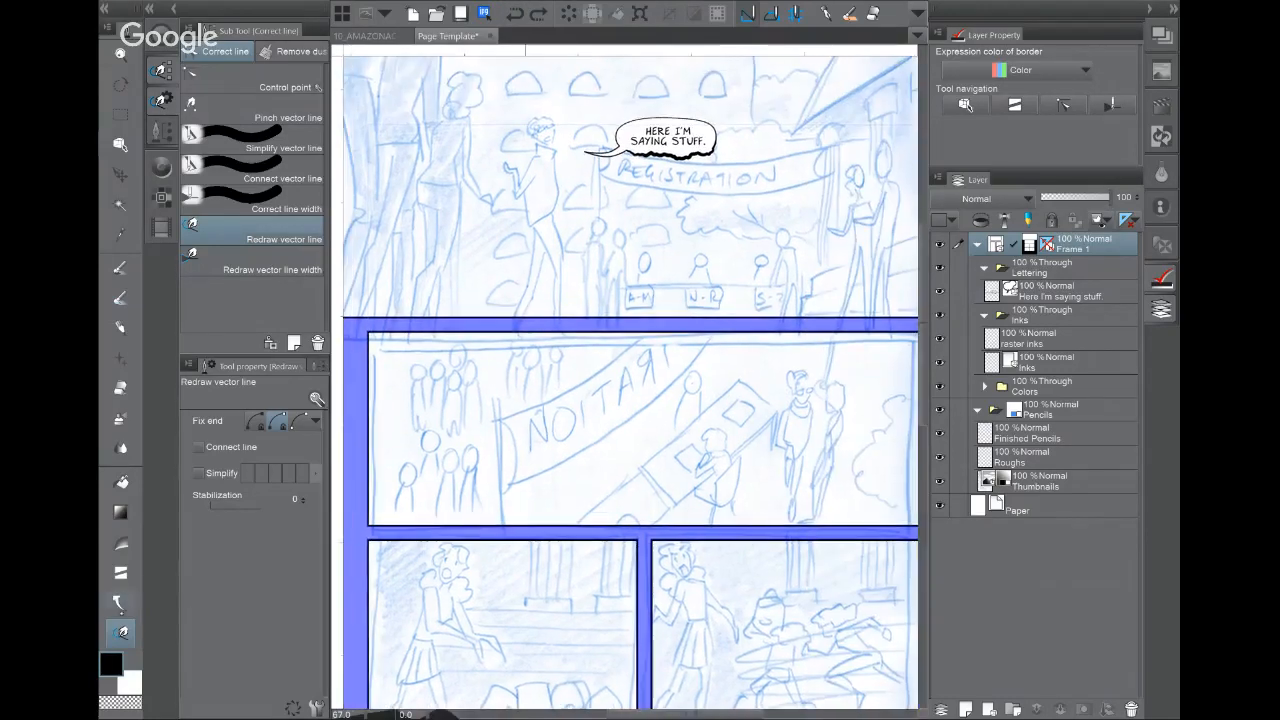
pyautogui.click(120, 603)
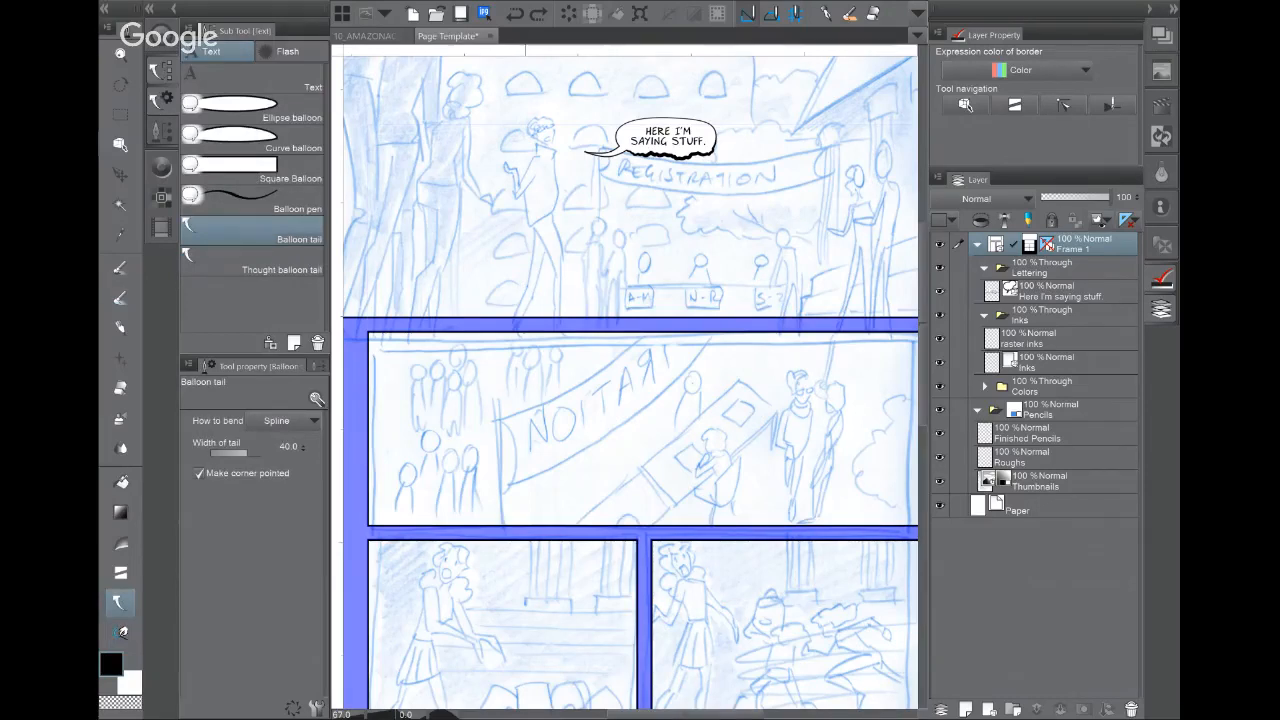
pyautogui.moveTo(650, 400); pyautogui.dragTo(605, 360)
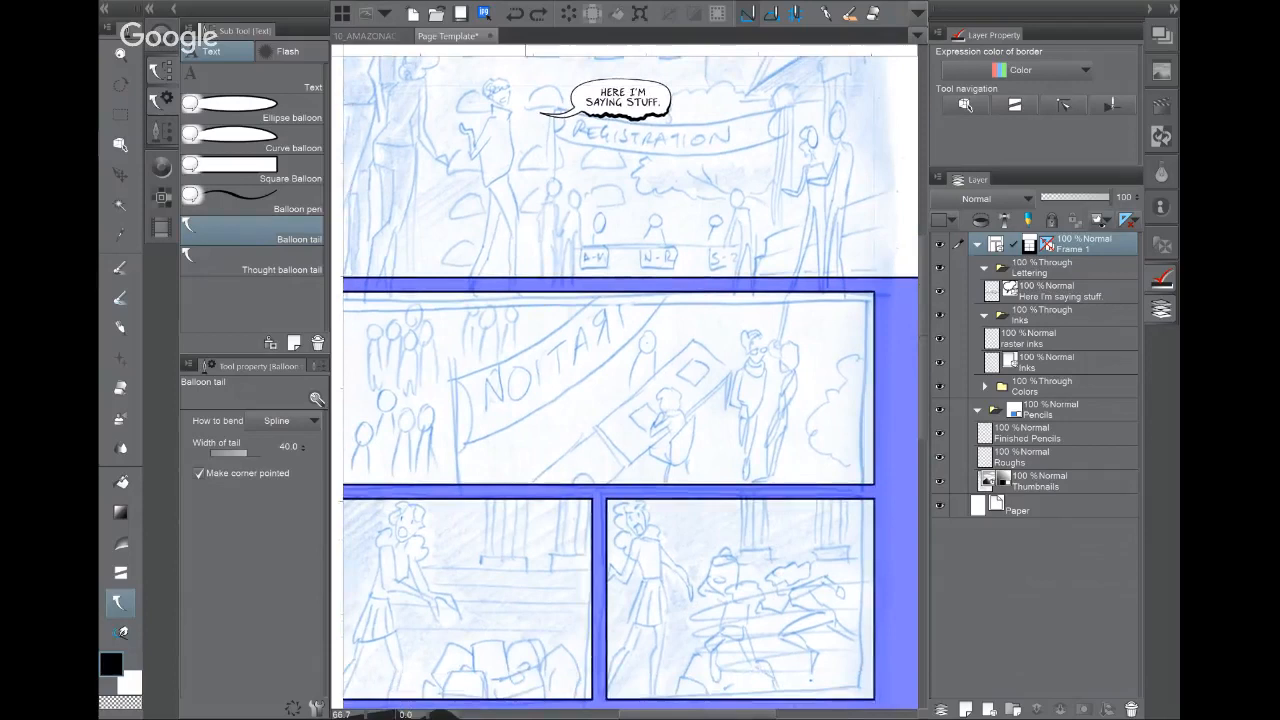
pyautogui.scroll(-2, 740, 418)
pyautogui.click(1069, 478)
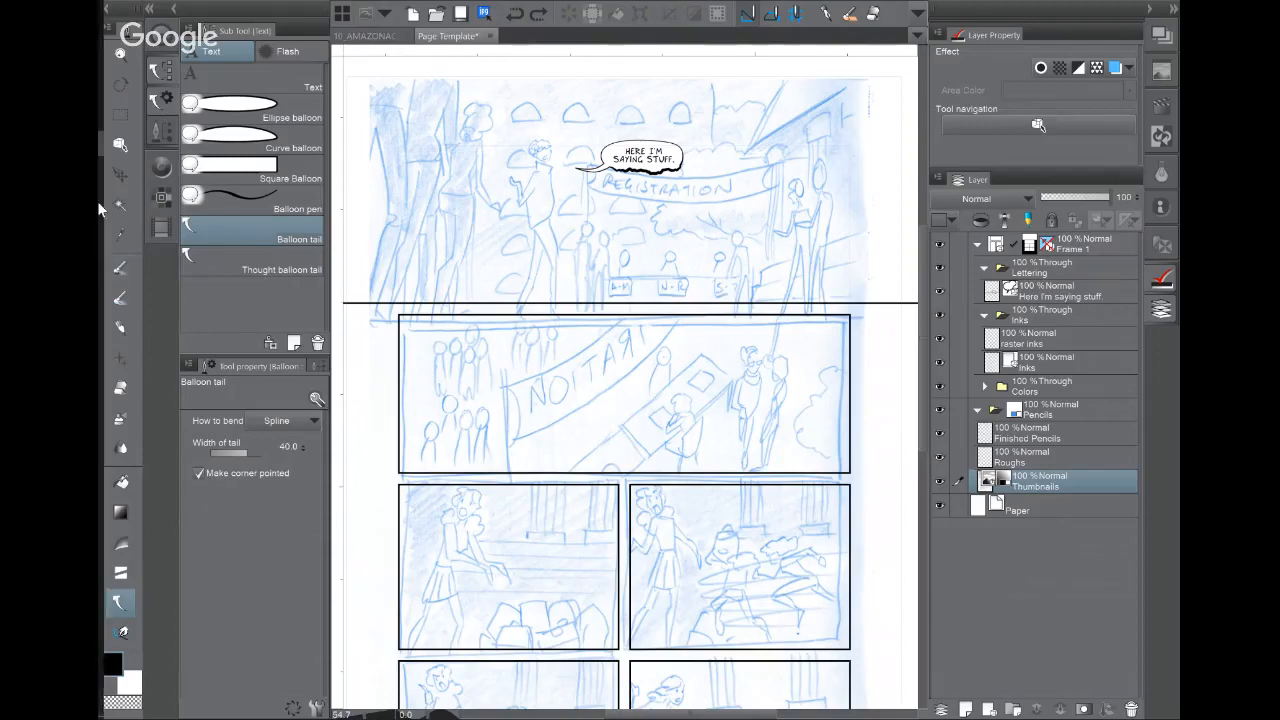
pyautogui.moveTo(104, 286)
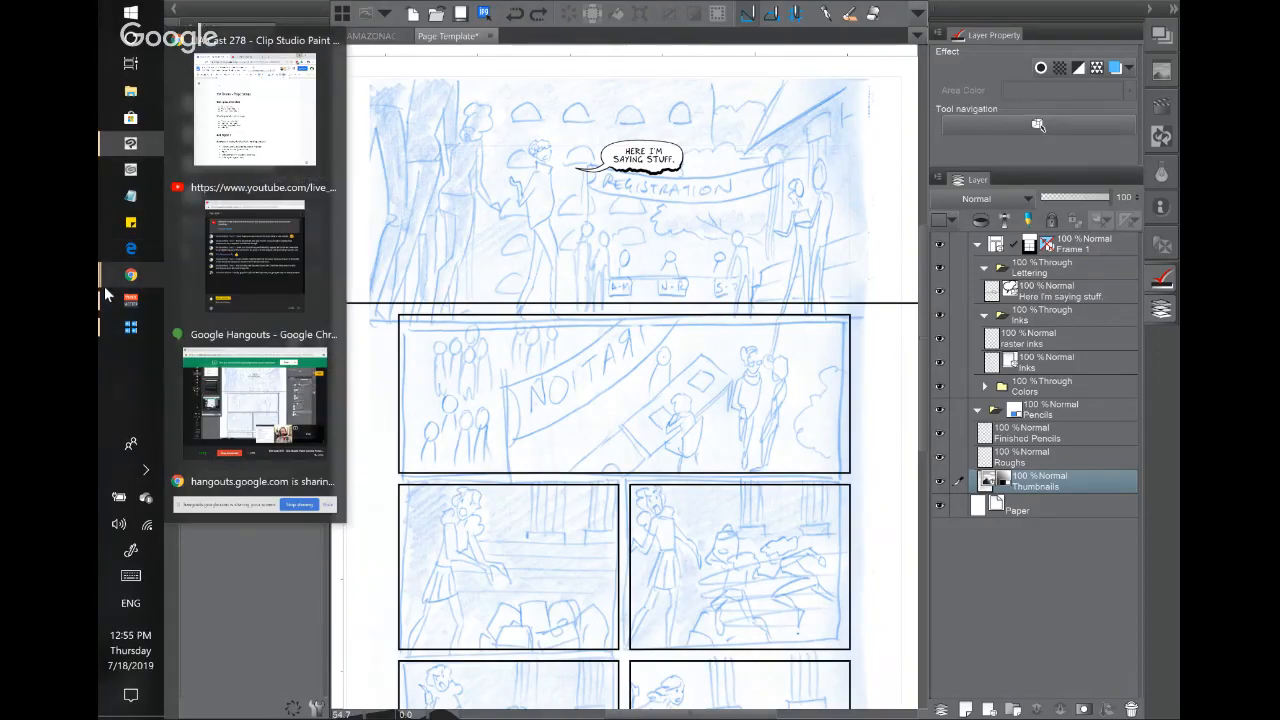
# Step: Bring up the Chrome window showing the Lean Into Art Patreon posts page
pyautogui.click(252, 378)
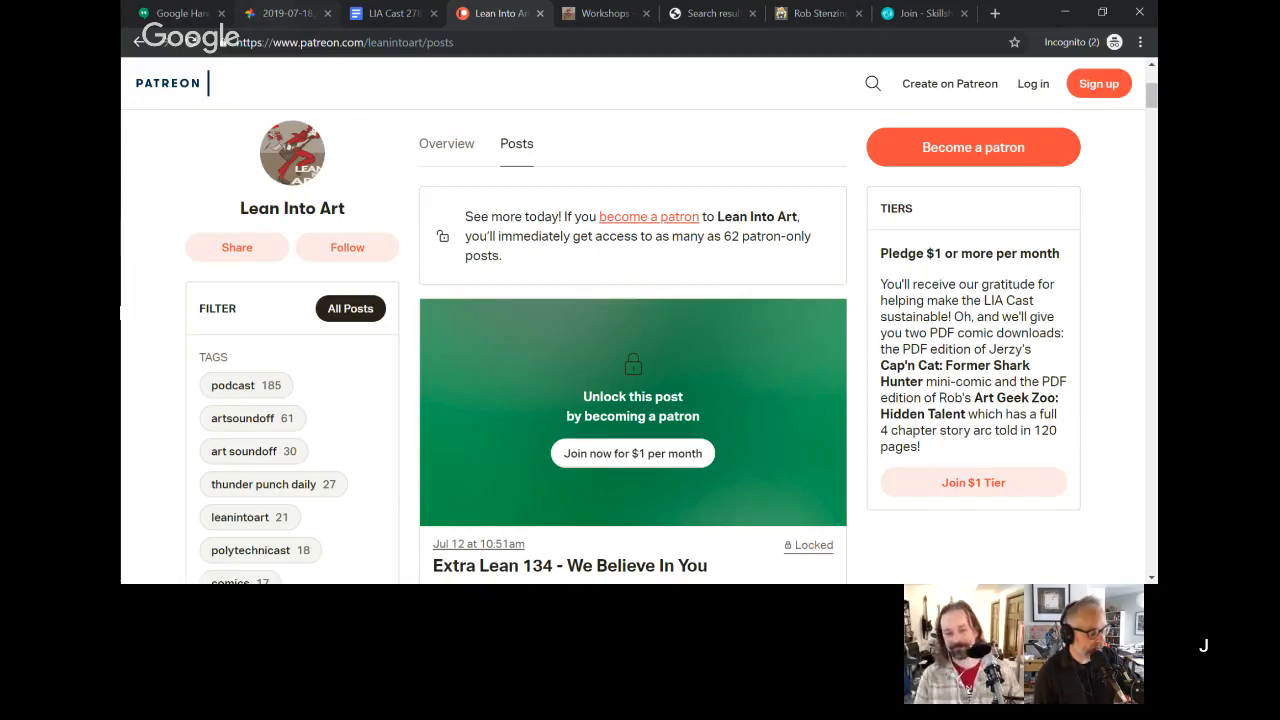
# Step: Scroll through the Lean Into Art Patreon posts and present the screen to everyone
pyautogui.scroll(-1, 640, 330)
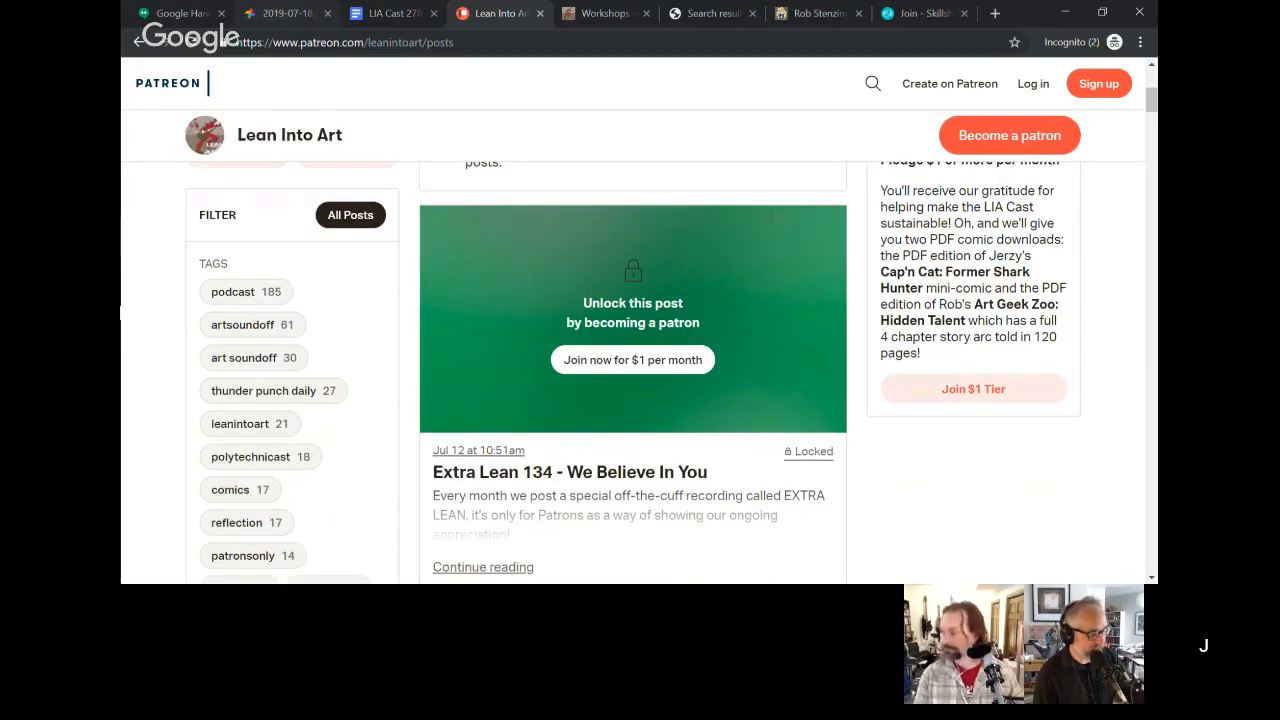
pyautogui.scroll(-1, 640, 330)
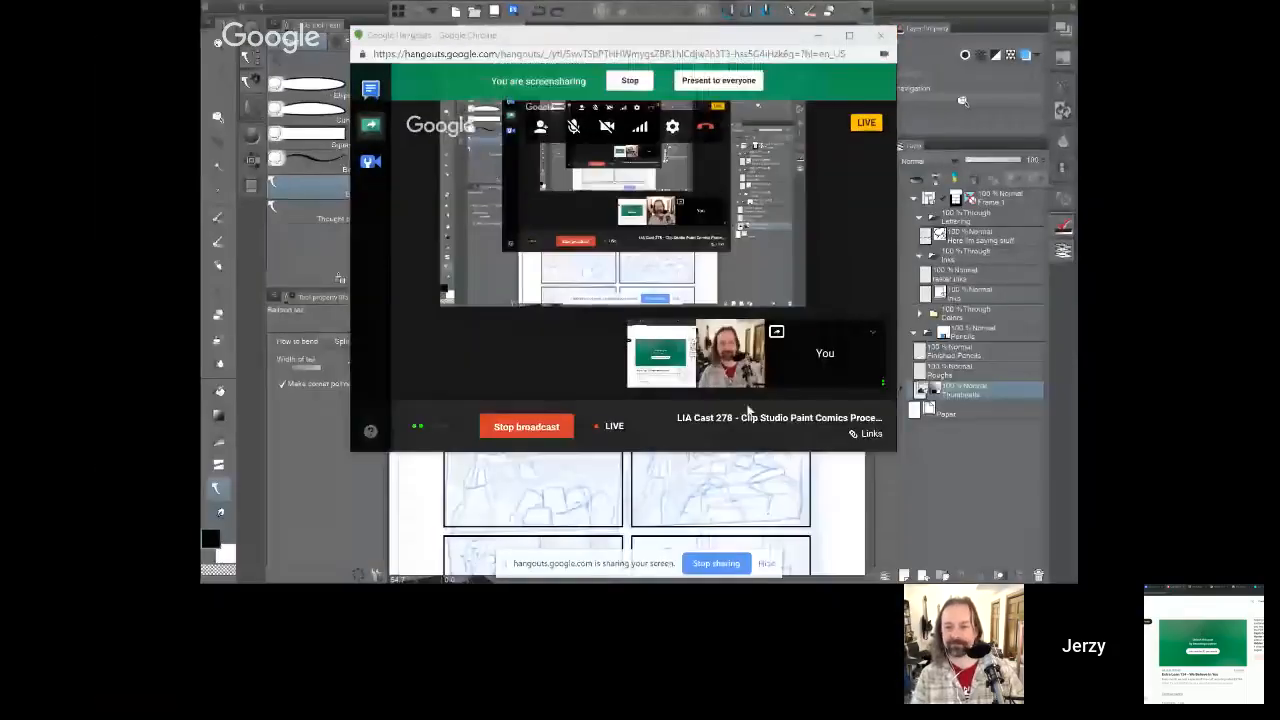
pyautogui.click(718, 81)
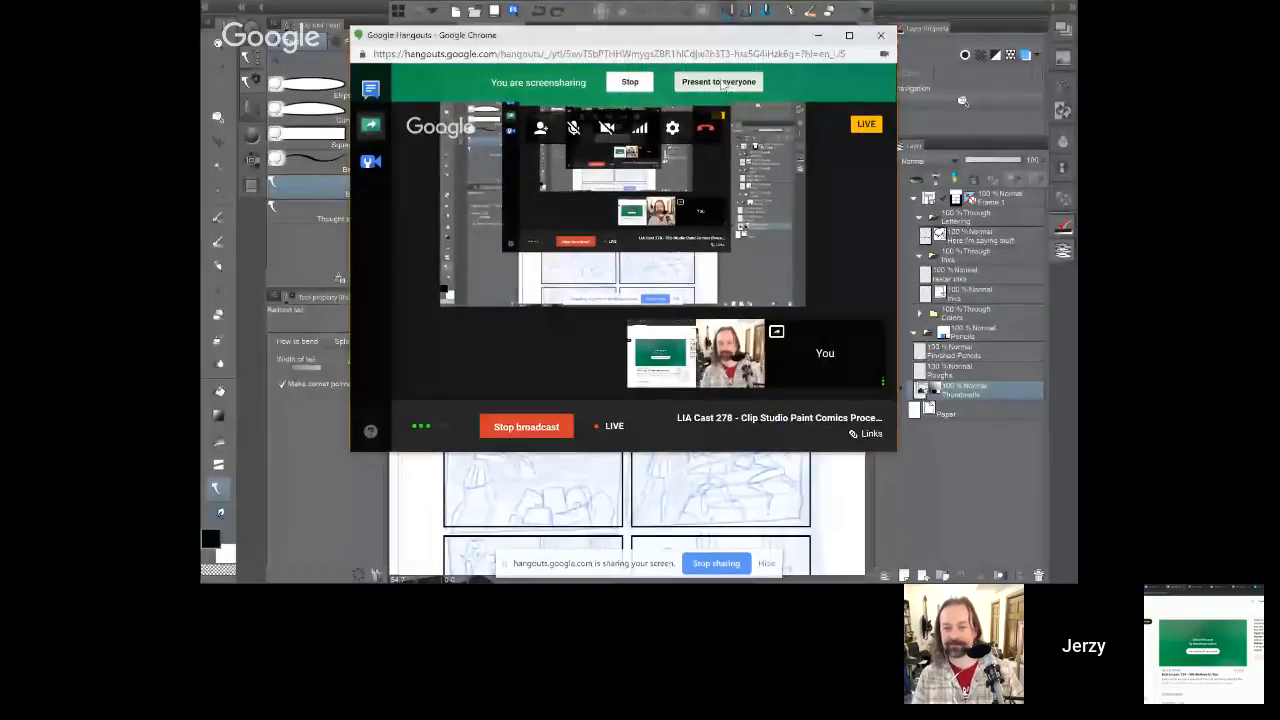
# Step: Return to the comic page in Clip Studio Paint and draw a balloon tail
pyautogui.click(760, 562)
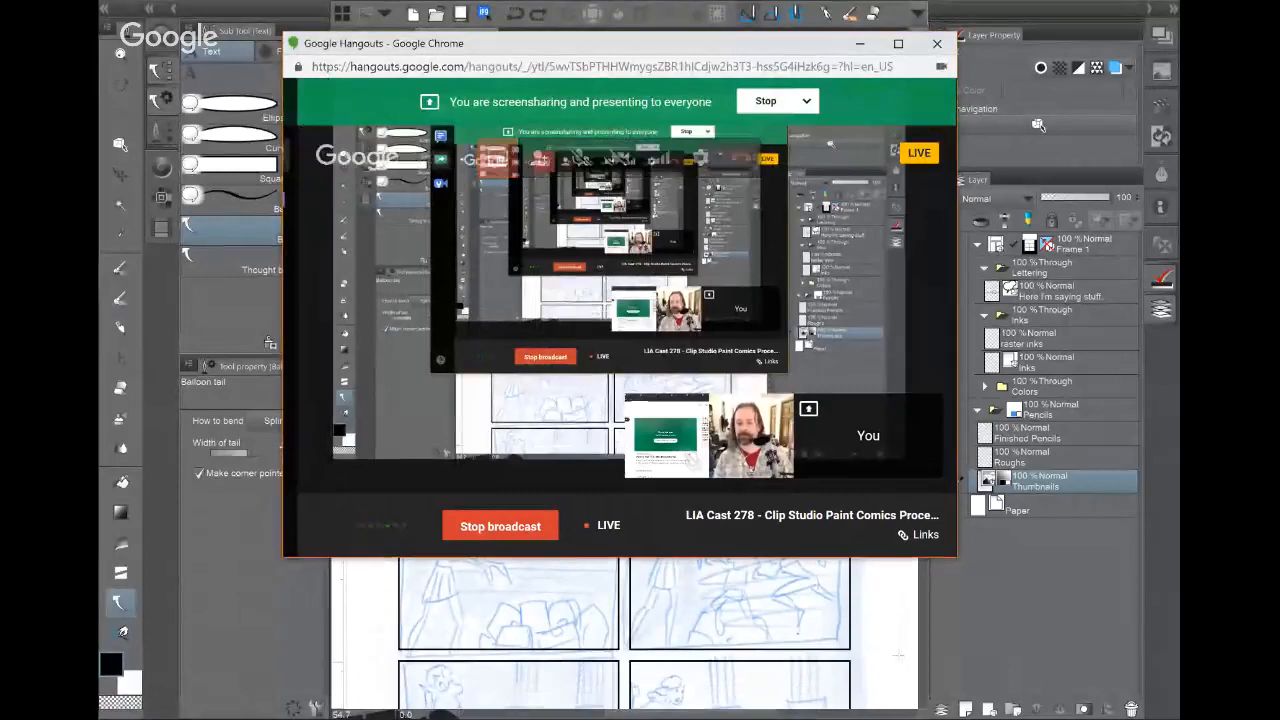
pyautogui.click(850, 526)
pyautogui.doubleClick(865, 583)
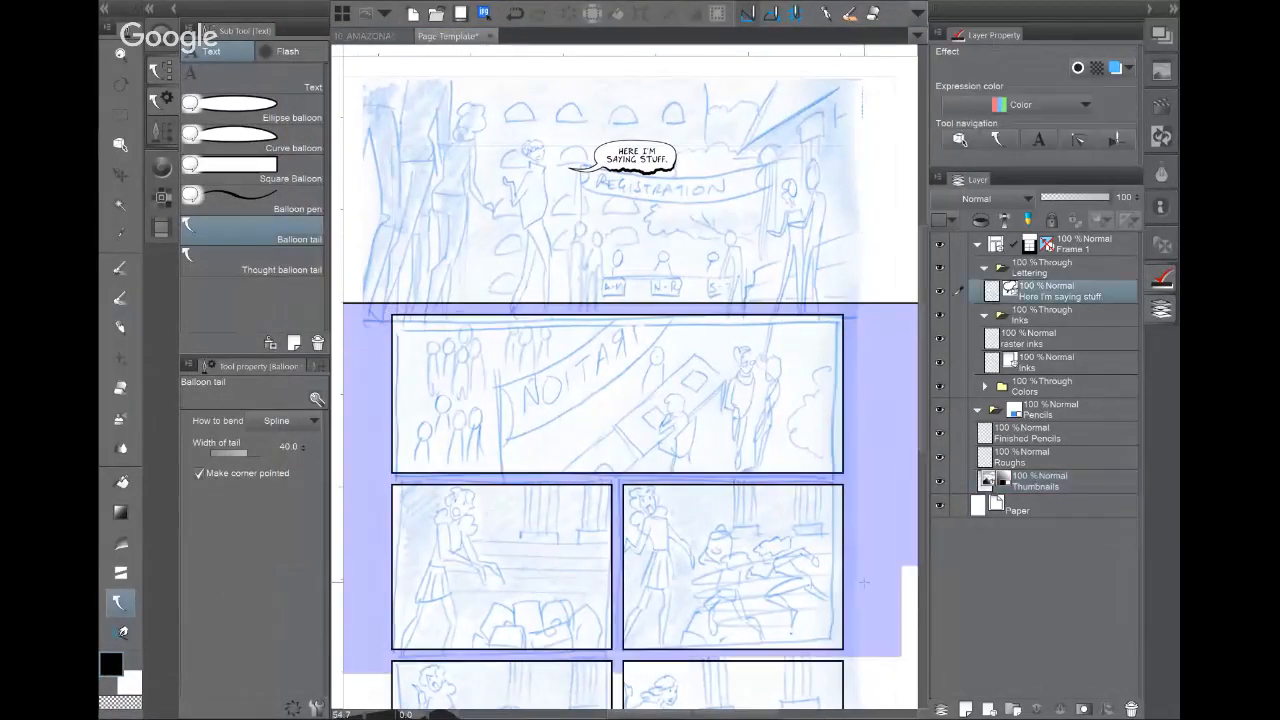
# Step: Undo the stray balloon tail and switch to the Pen tool with P
pyautogui.hotkey('ctrl', 'z')
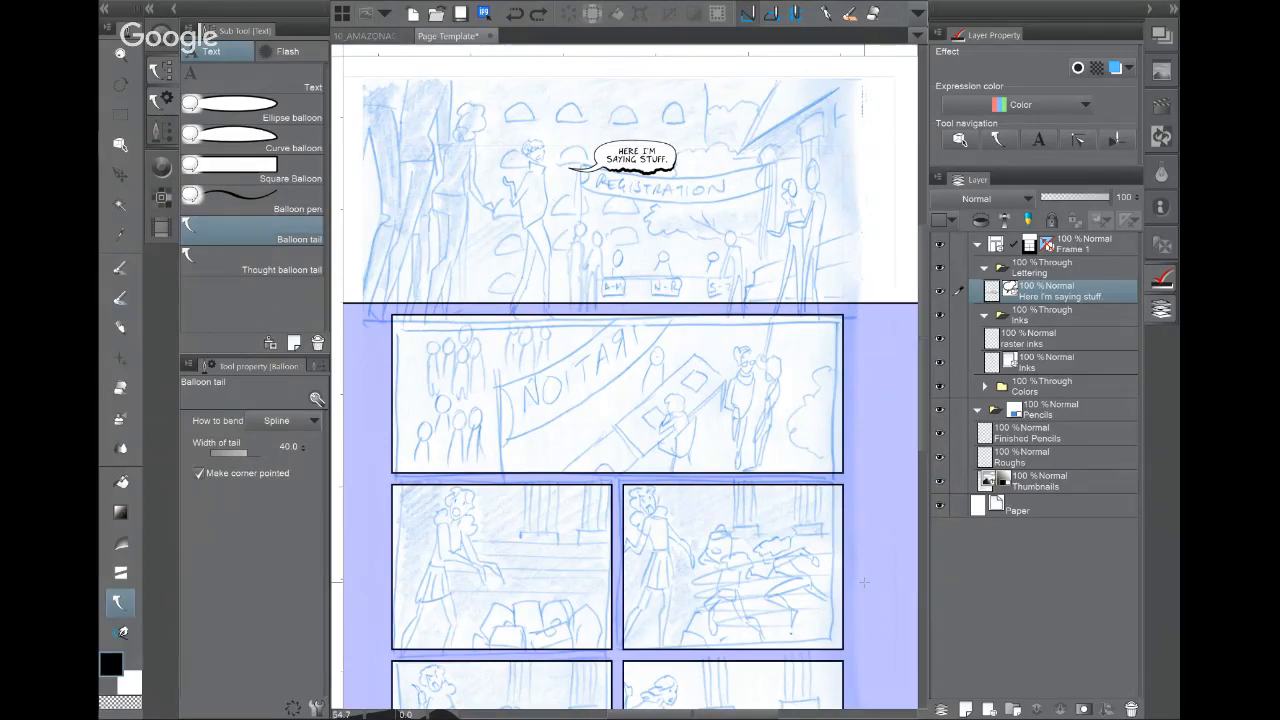
pyautogui.press('p')
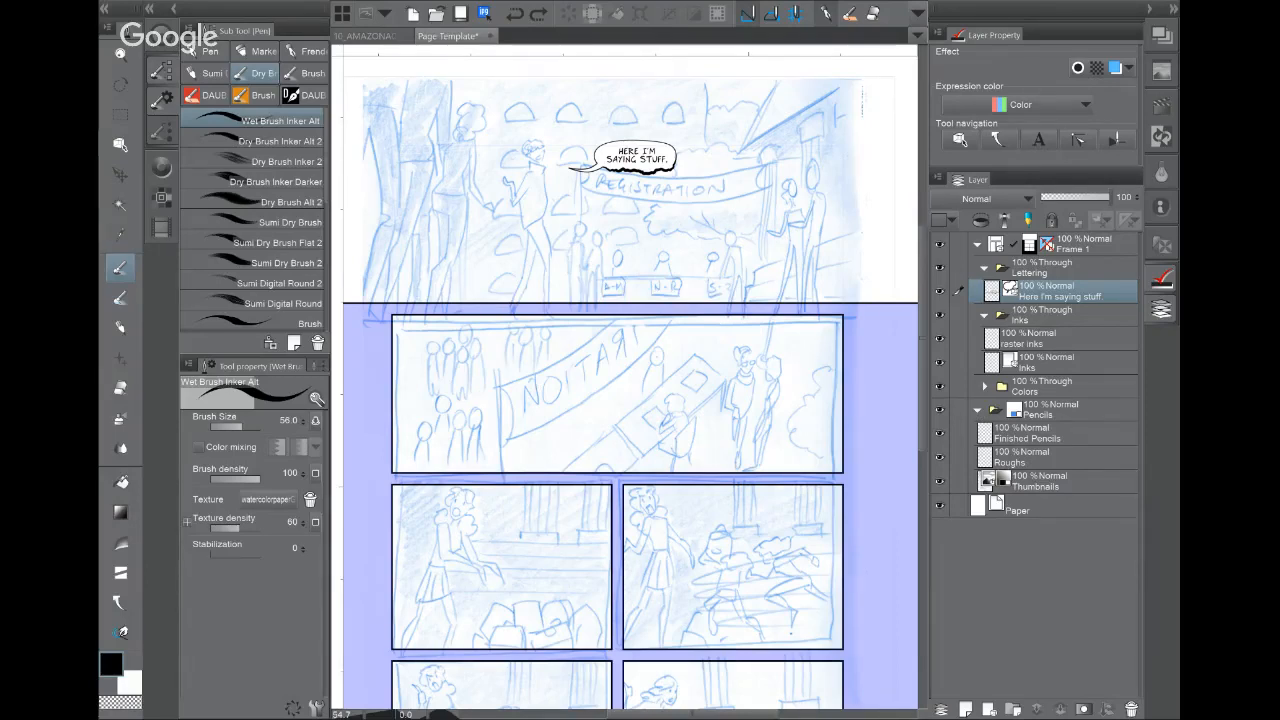
# Step: Show the Pen group's sub tools and bring up the G-pen's context menu
pyautogui.click(210, 50)
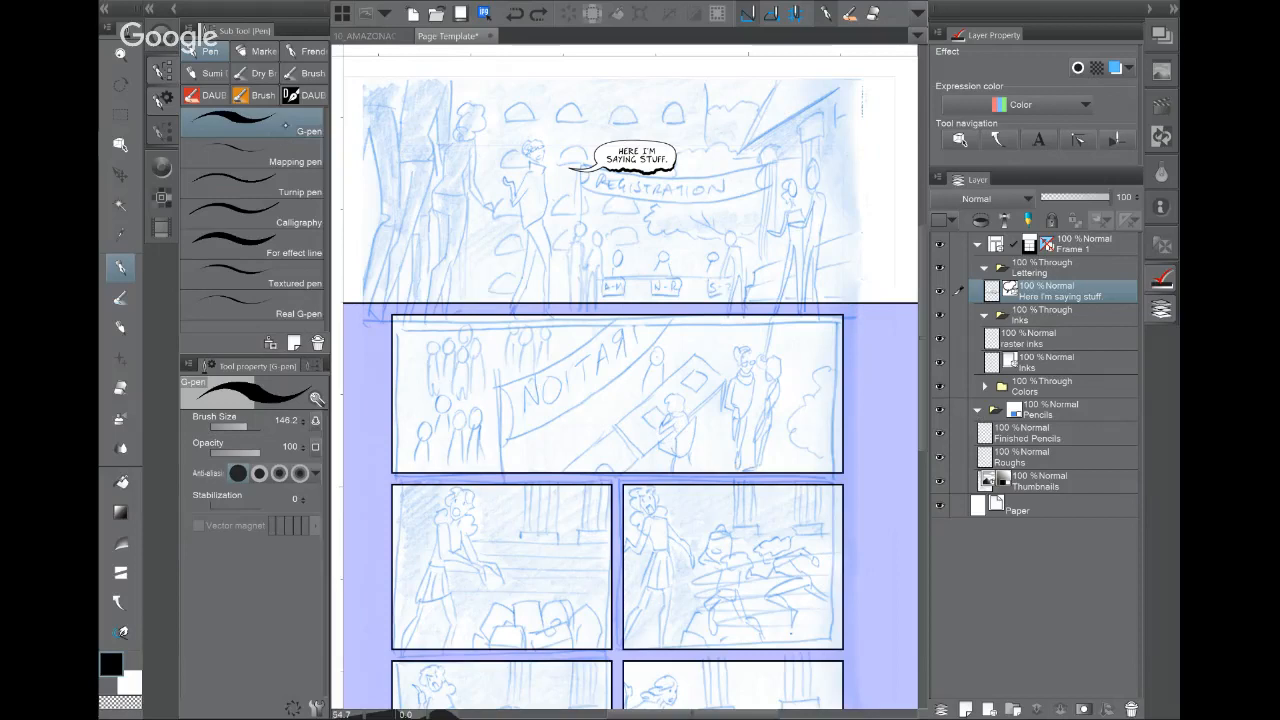
pyautogui.rightClick(285, 126)
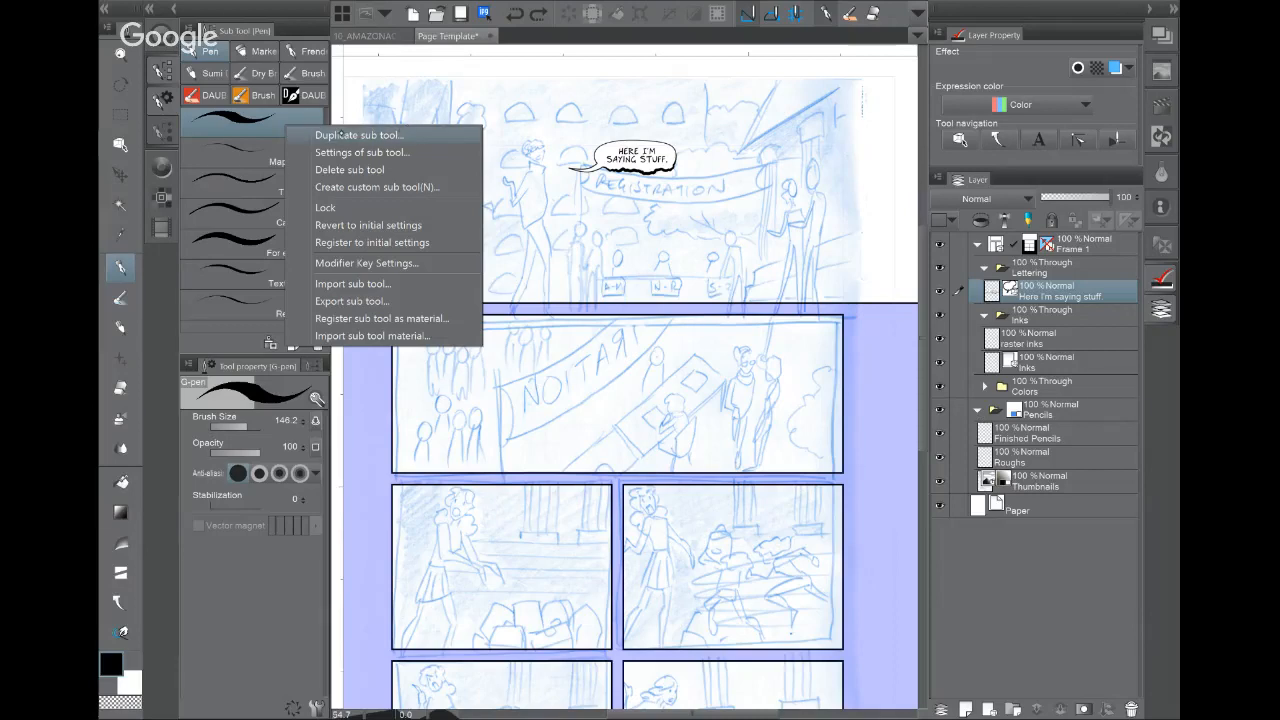
# Step: Duplicate the G-pen as a new sub tool named 'Custom Pen 1'
pyautogui.click(283, 139)
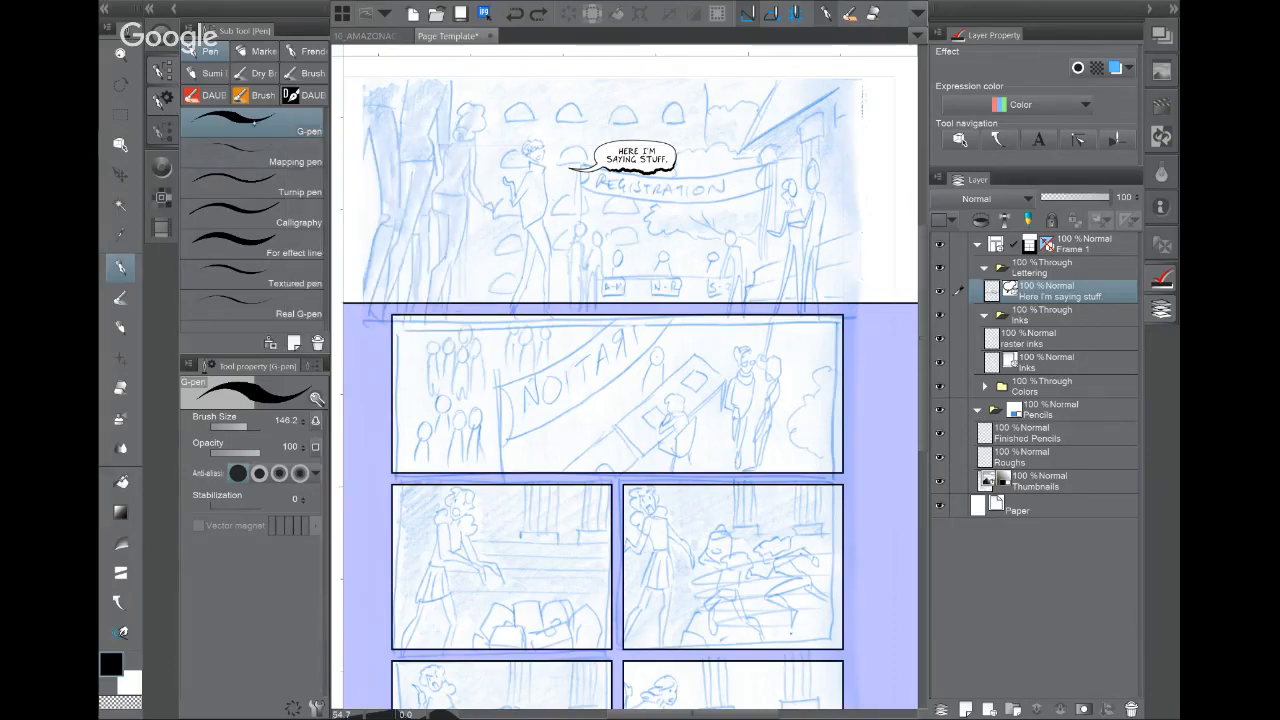
pyautogui.rightClick(285, 143)
pyautogui.click(344, 143)
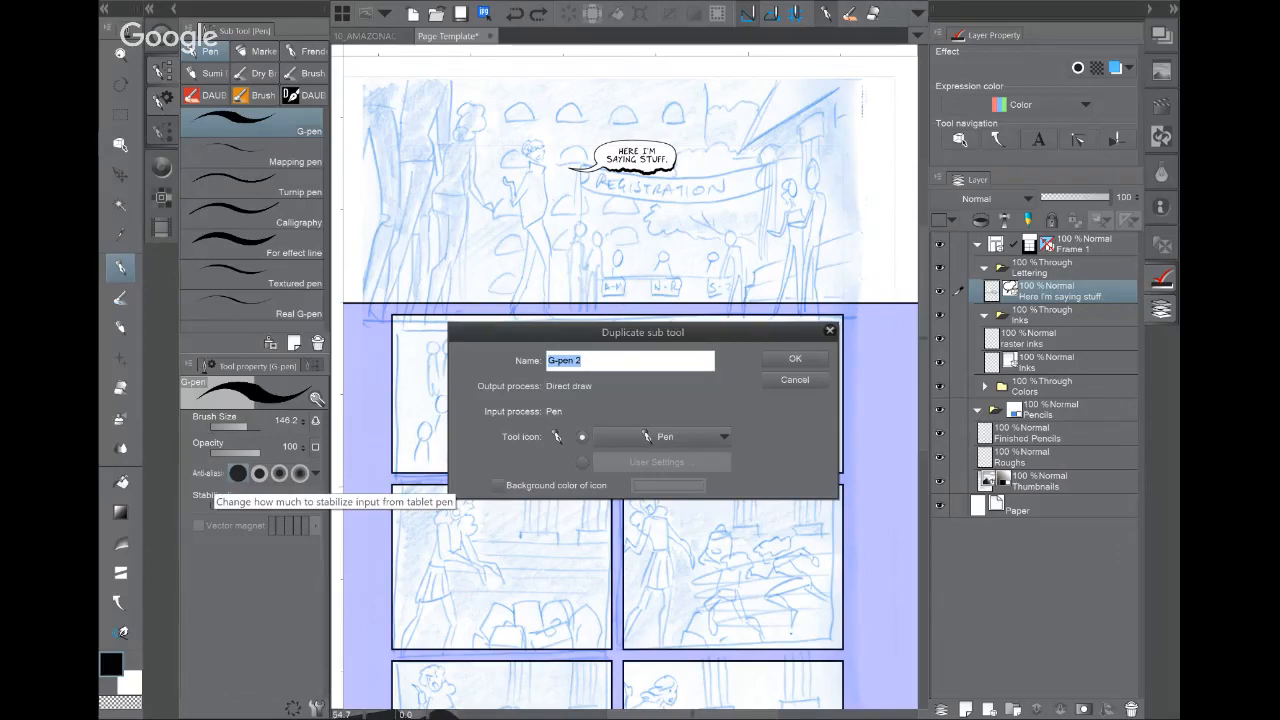
pyautogui.write('Custom Pen 1')
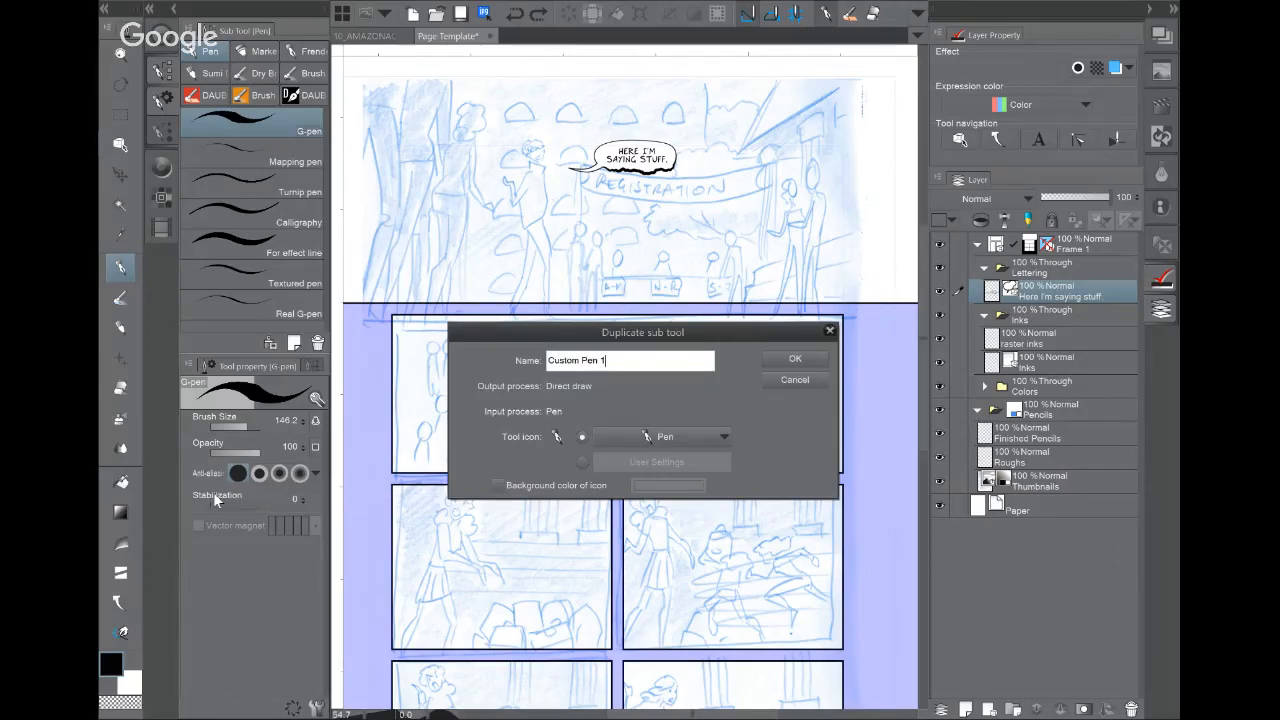
pyautogui.click(797, 359)
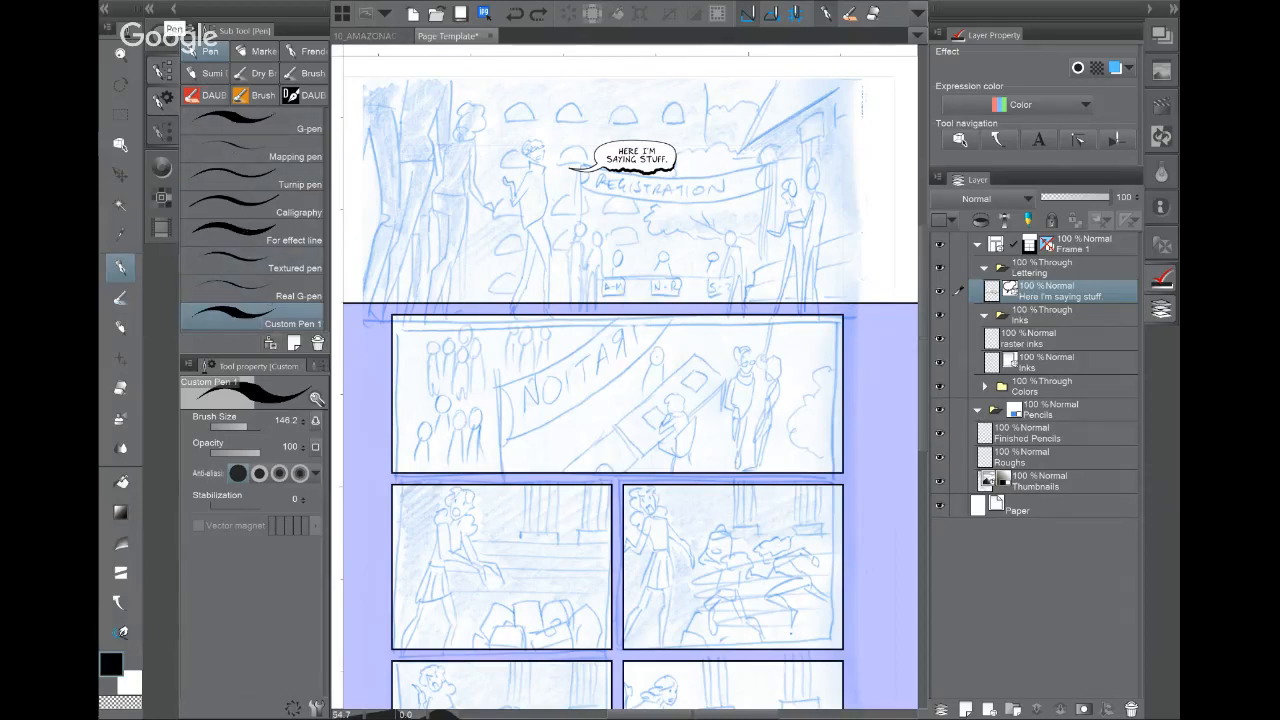
pyautogui.click(187, 29)
pyautogui.click(190, 30)
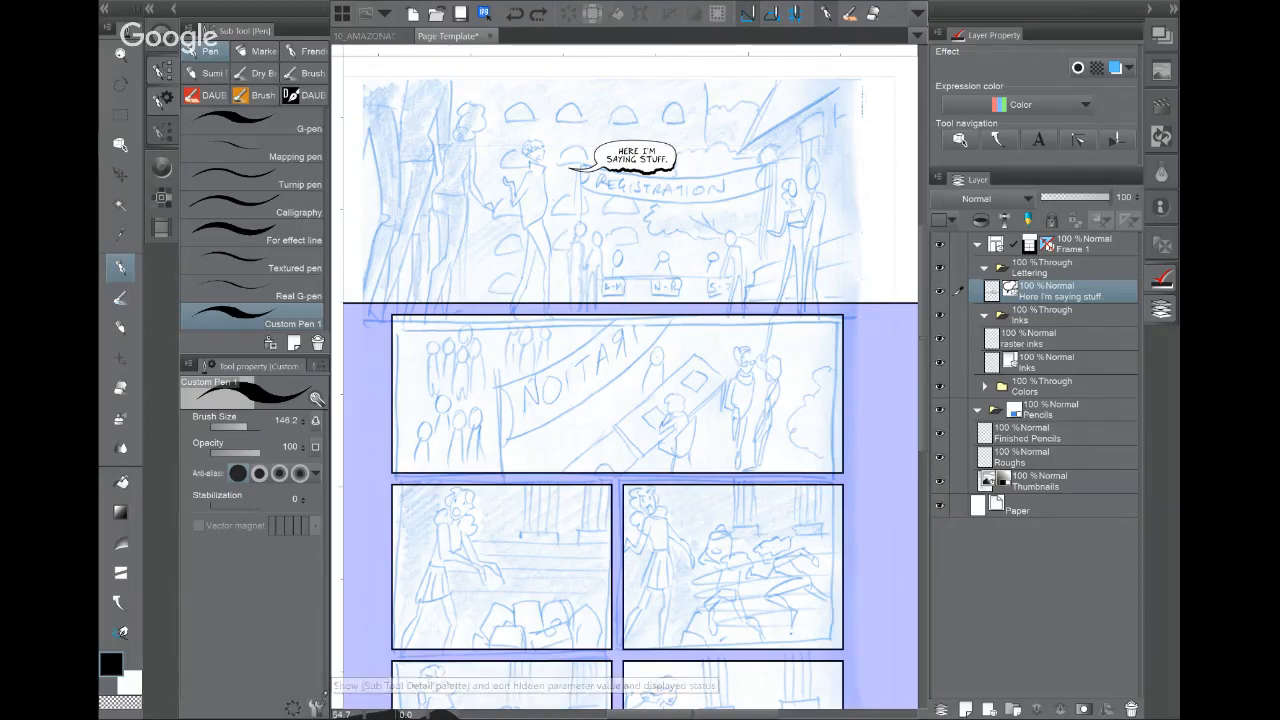
# Step: Review Custom Pen 1's brush shape, size and ink settings, keeping Normal blending
pyautogui.click(316, 706)
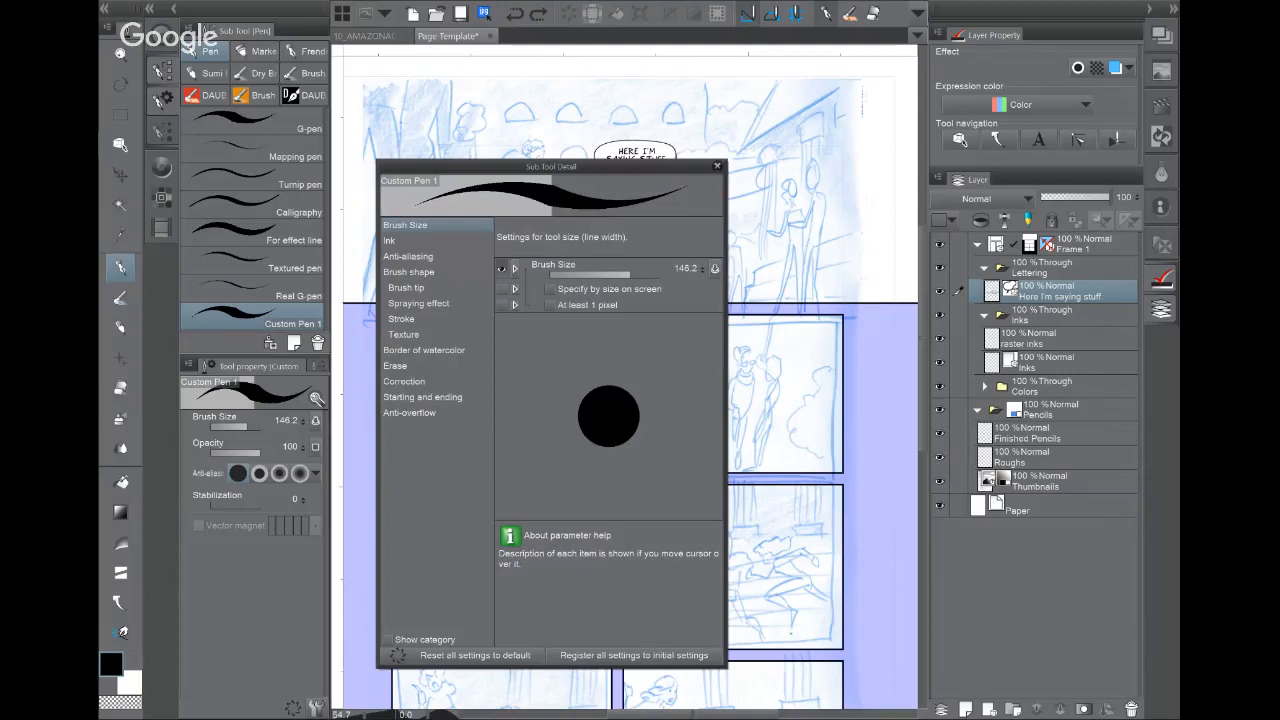
pyautogui.click(408, 272)
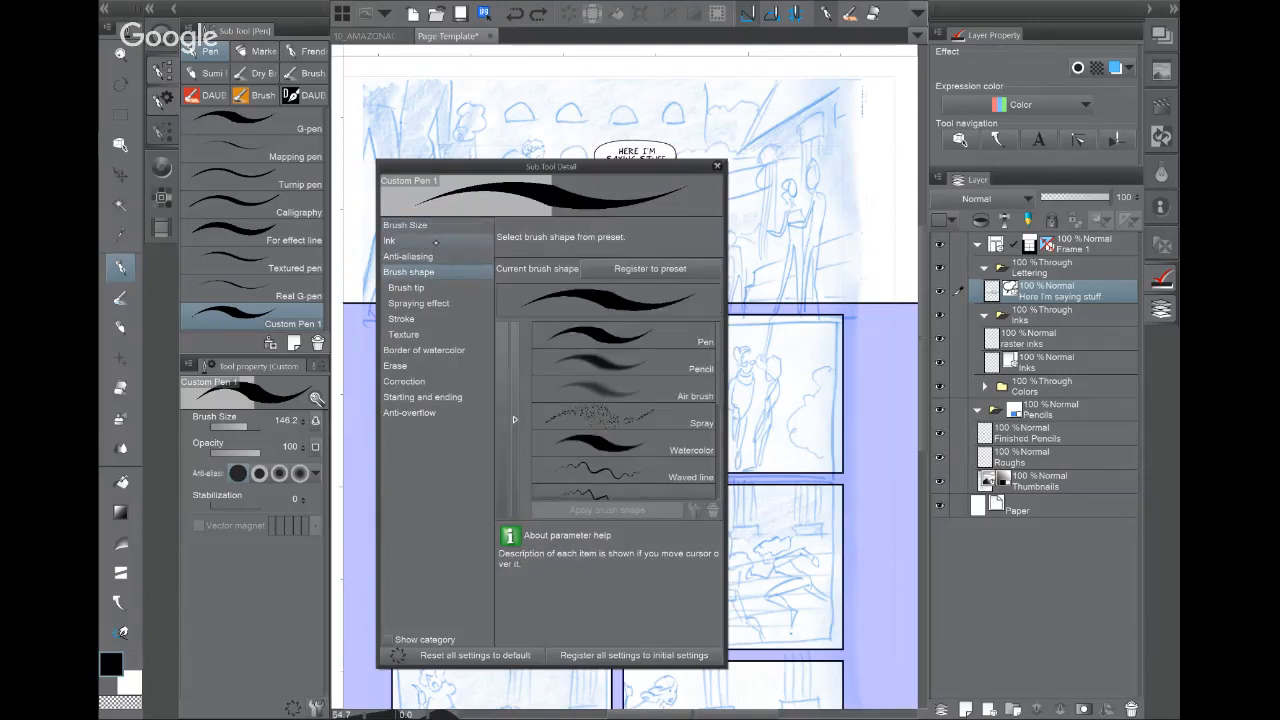
pyautogui.click(405, 226)
pyautogui.click(402, 243)
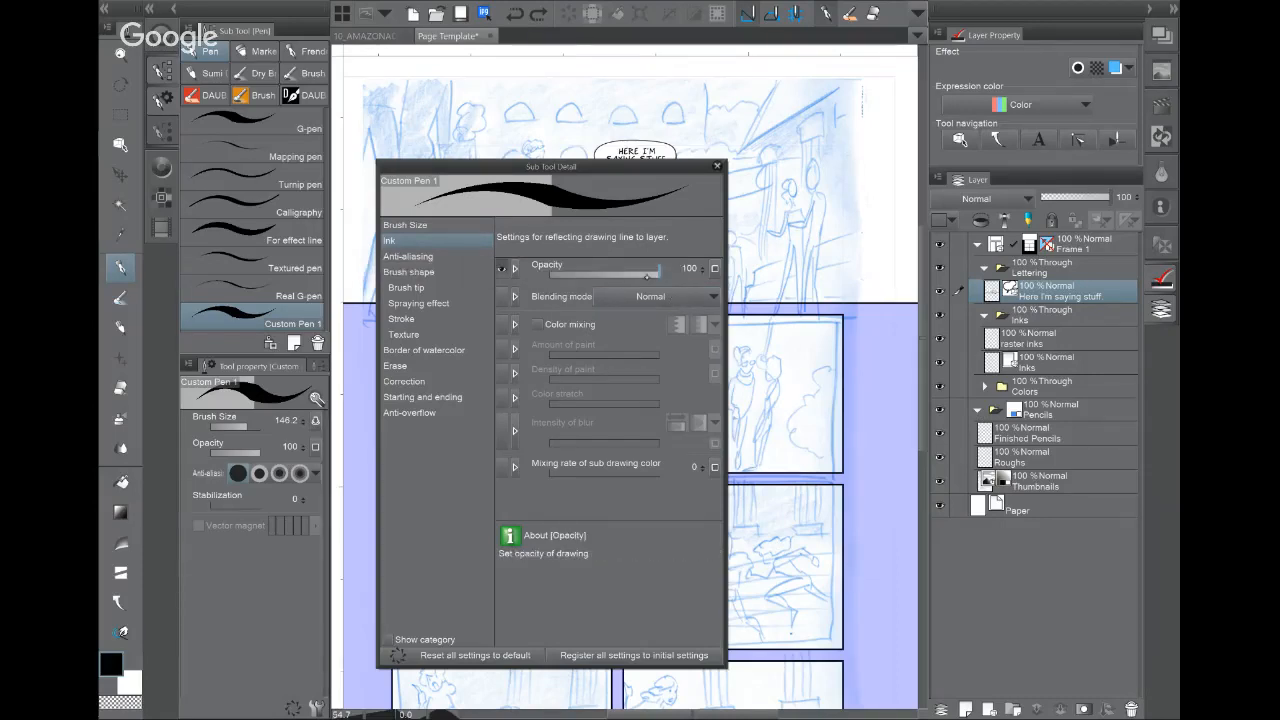
pyautogui.click(652, 296)
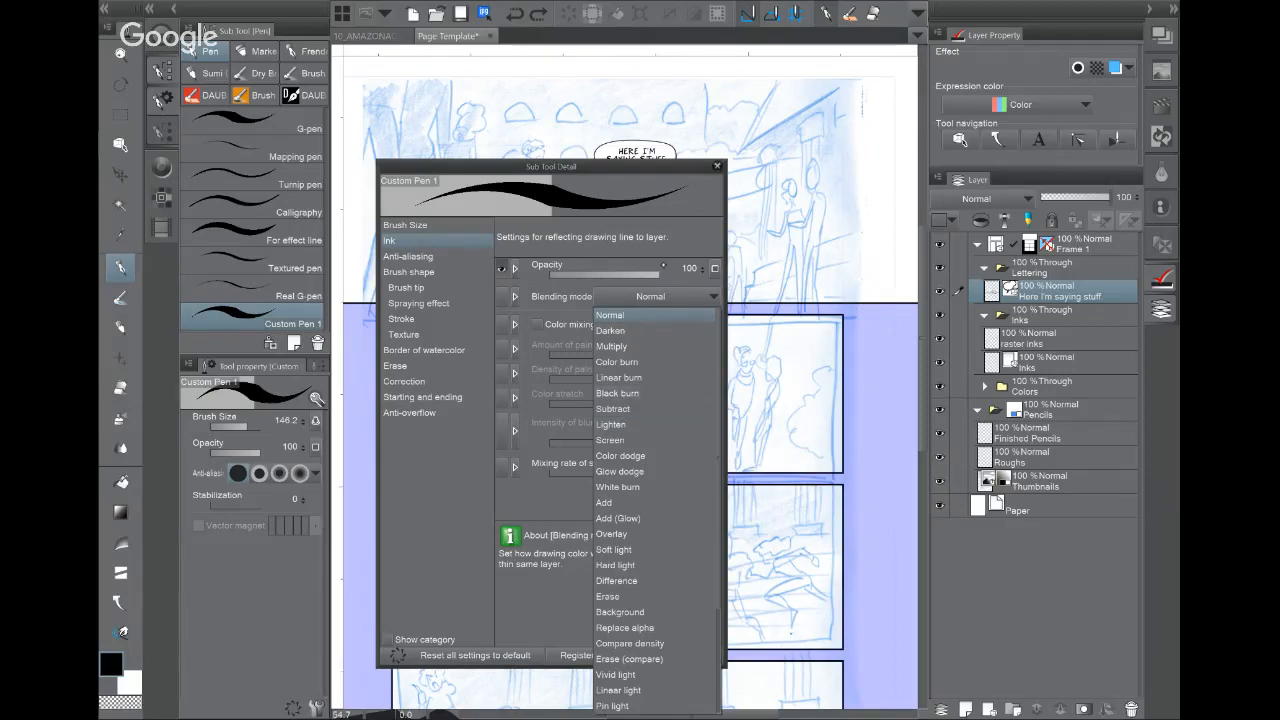
pyautogui.click(678, 248)
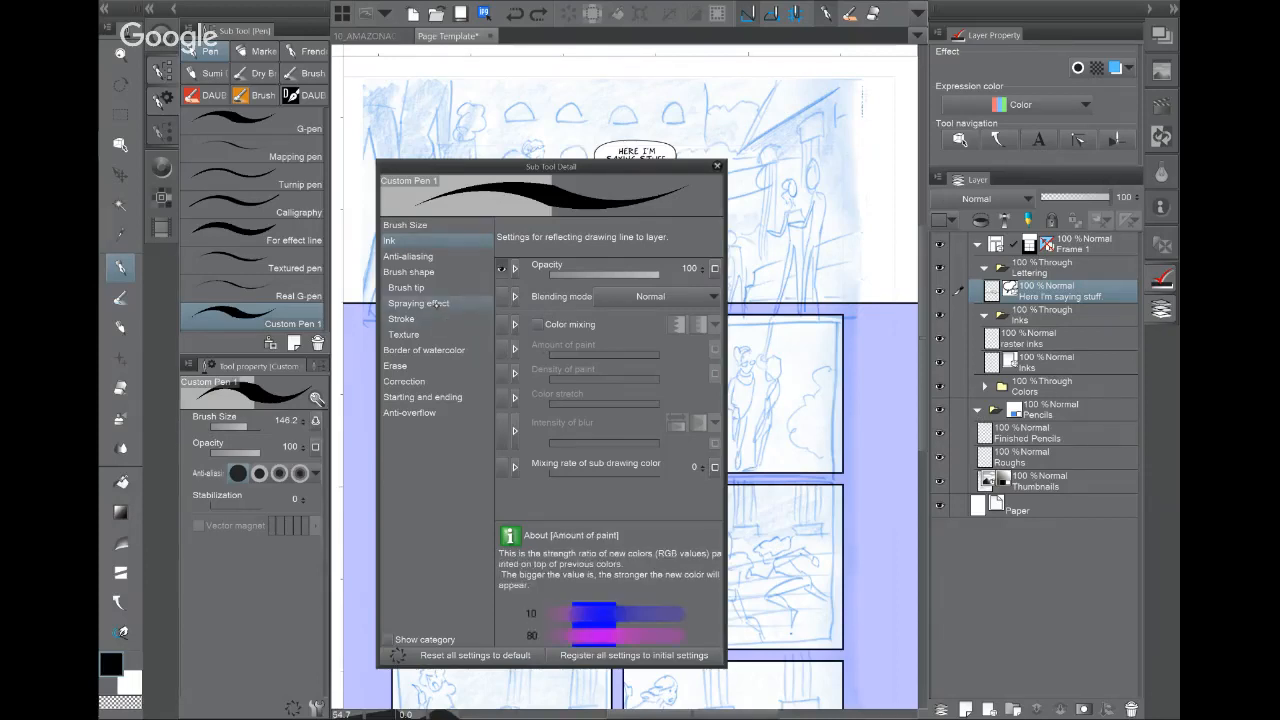
# Step: Change Custom Pen 1's tip shape to Material with the Brush and dotted bristle tips
pyautogui.click(443, 285)
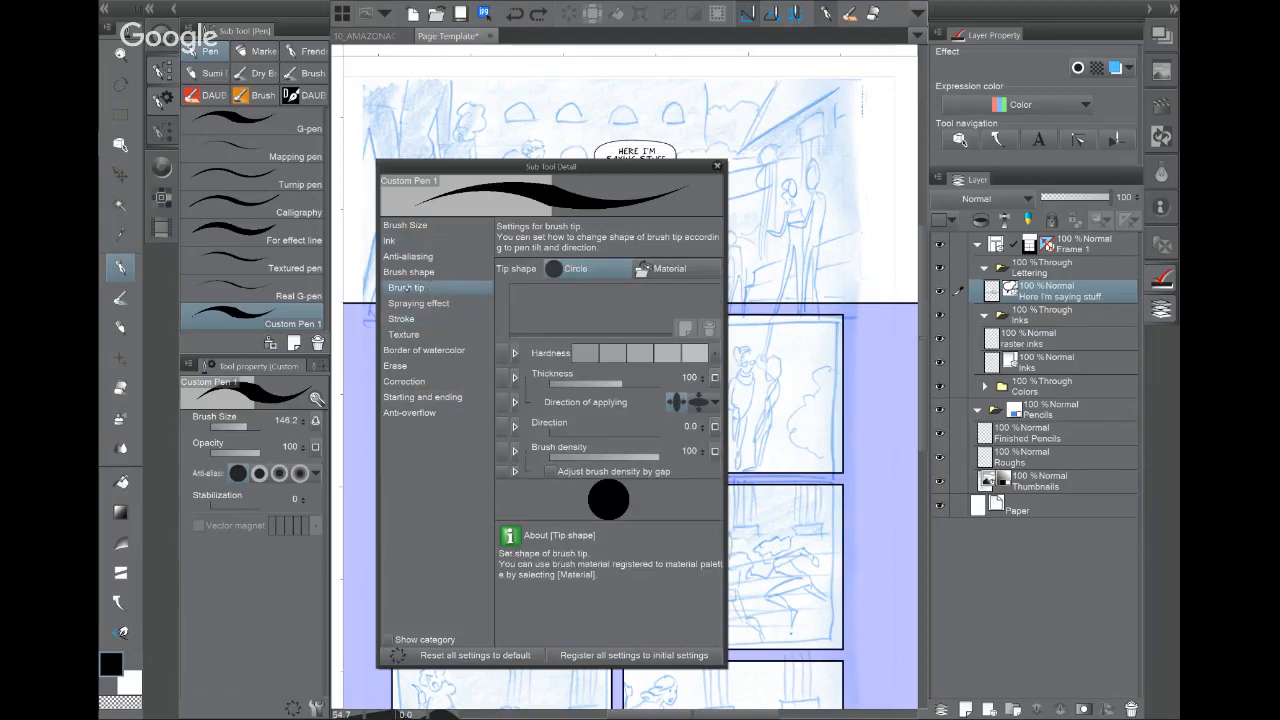
pyautogui.click(668, 269)
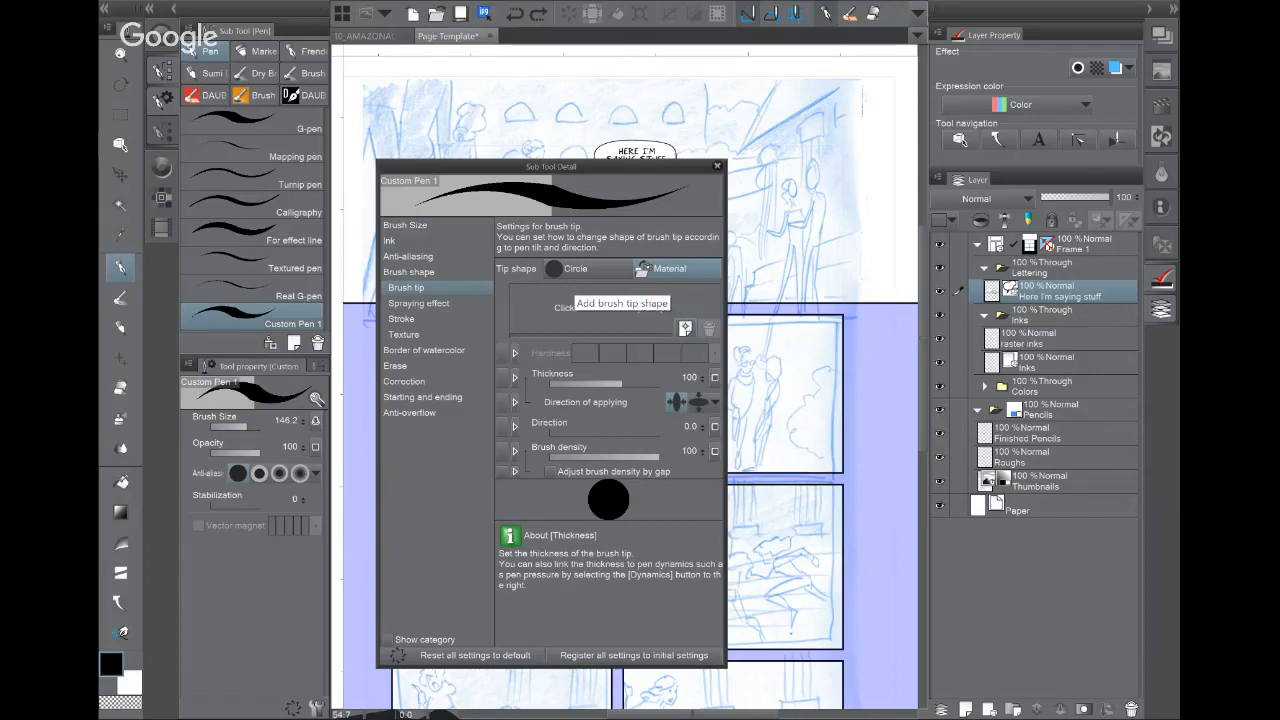
pyautogui.click(685, 329)
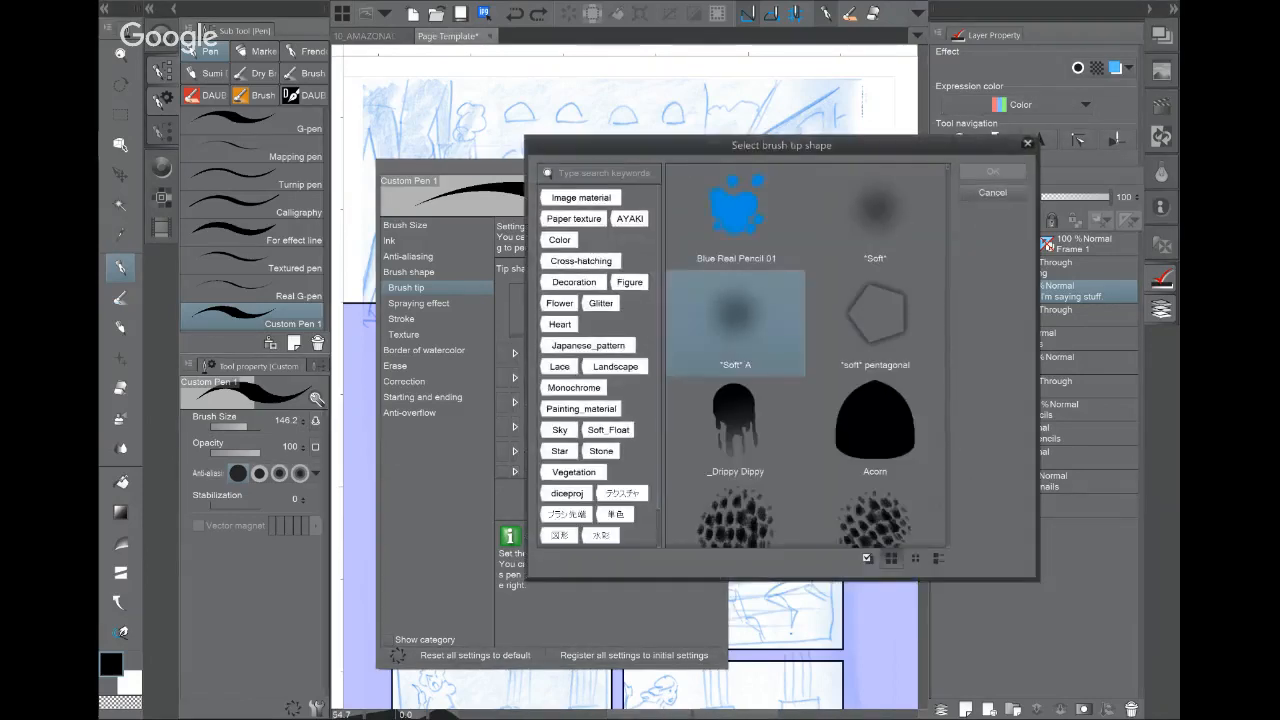
pyautogui.scroll(-5, 806, 356)
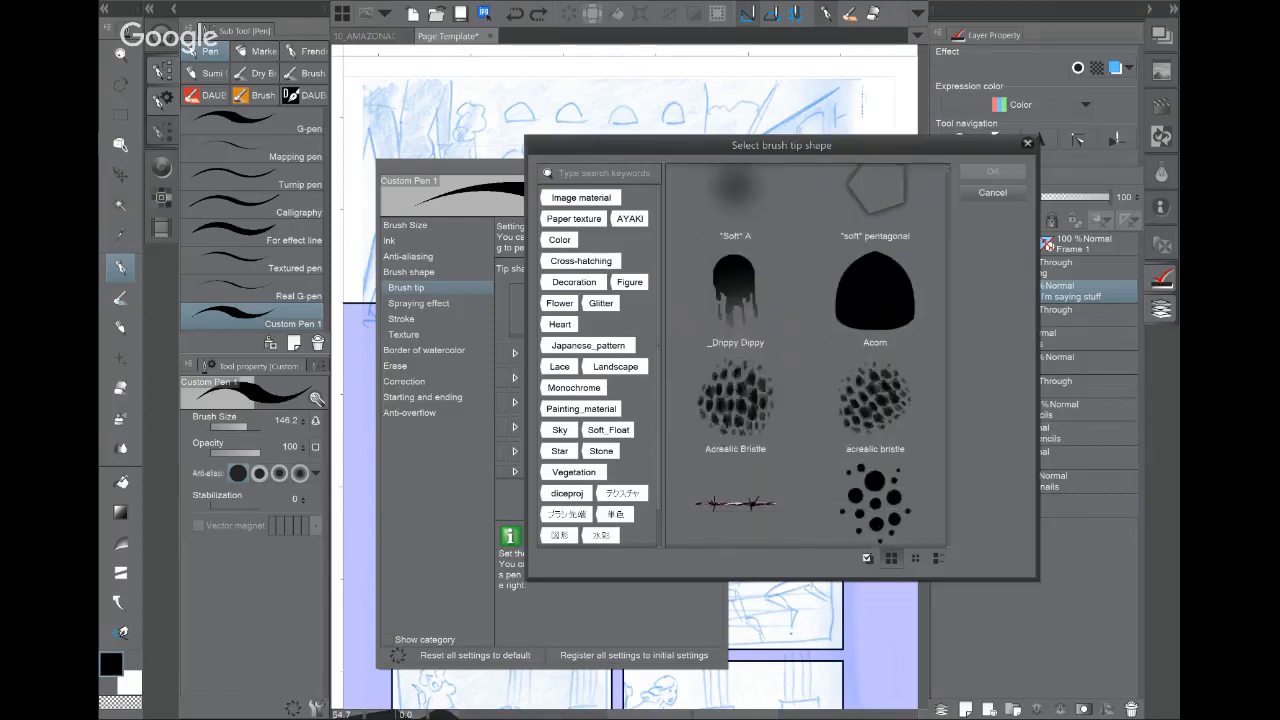
pyautogui.scroll(-5, 806, 356)
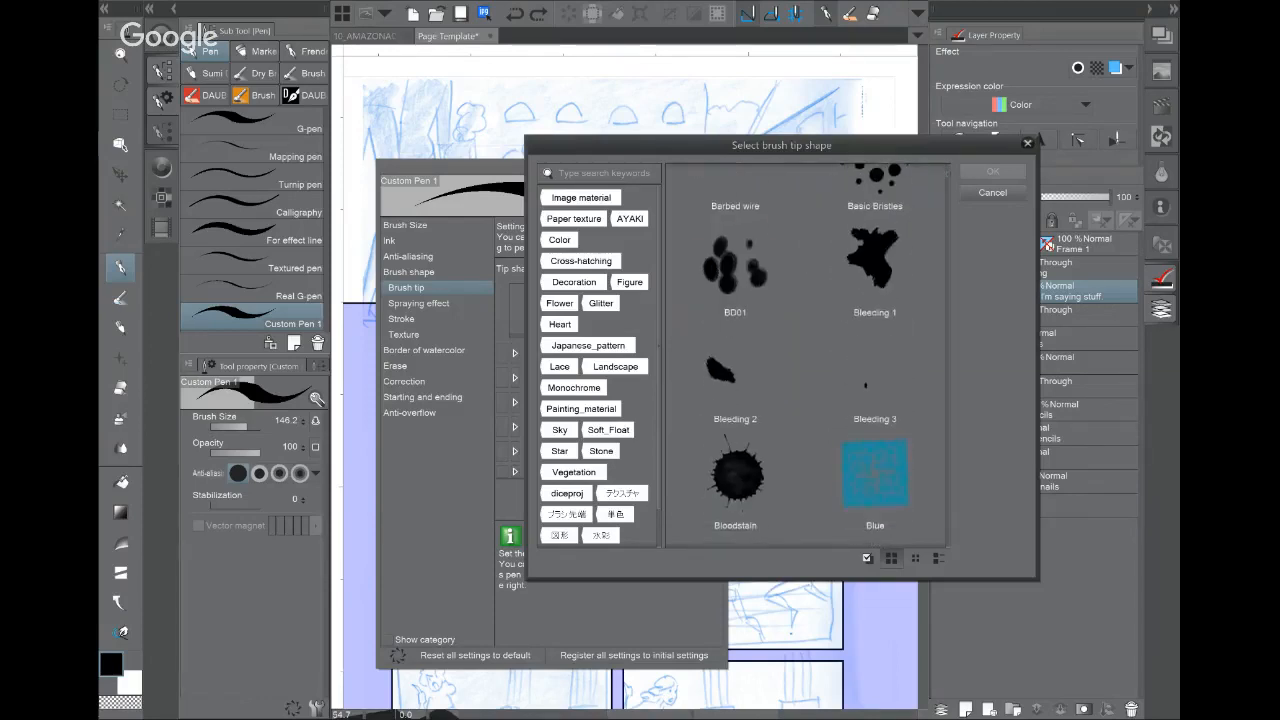
pyautogui.scroll(-5, 806, 356)
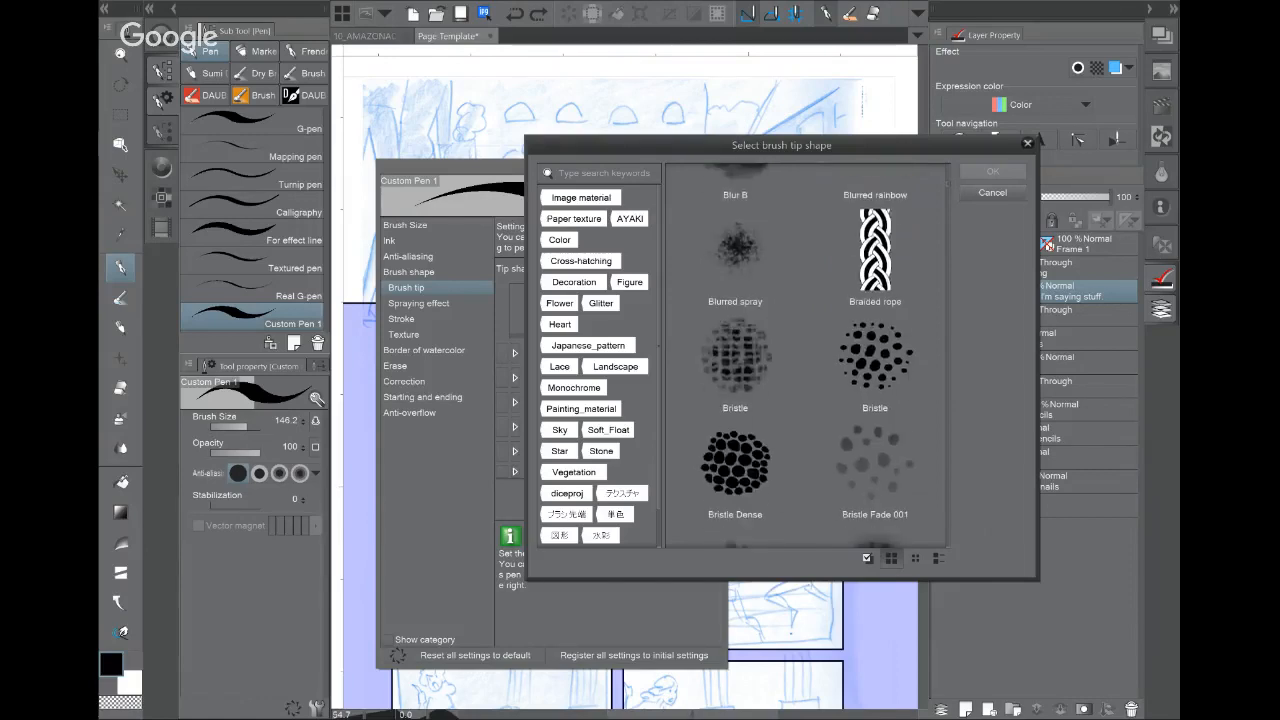
pyautogui.scroll(-5, 806, 356)
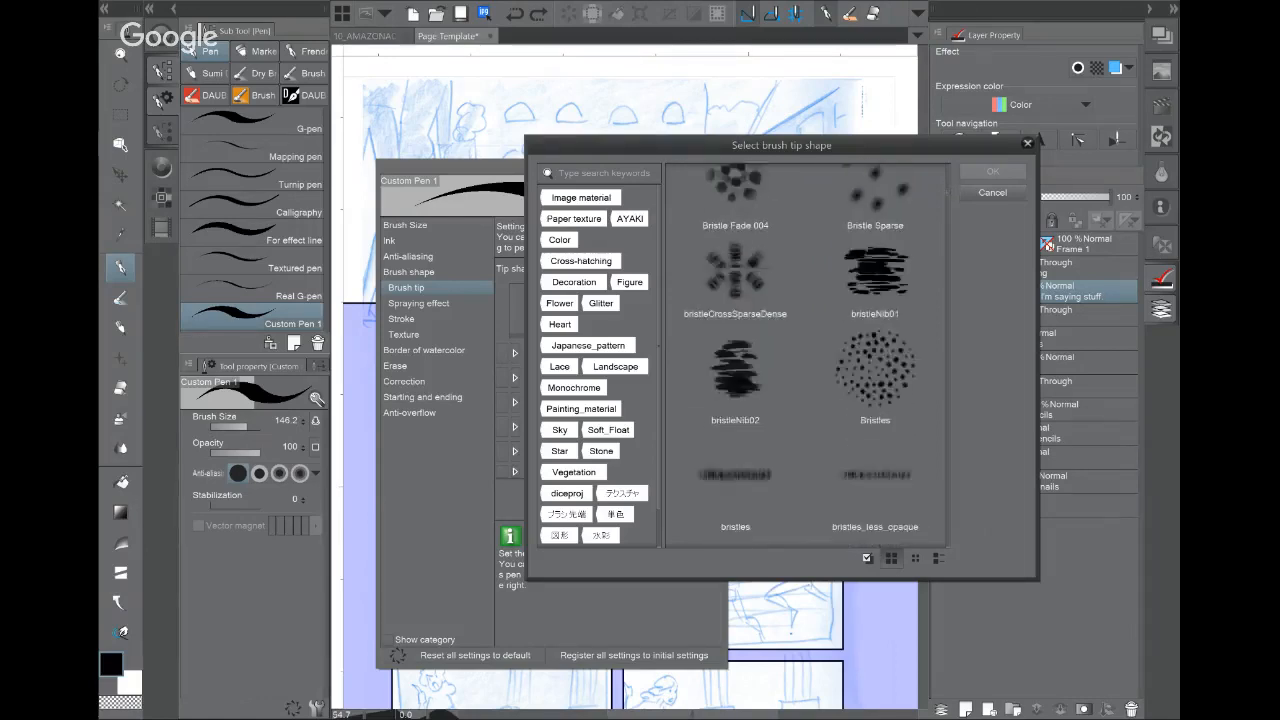
pyautogui.scroll(-2, 806, 356)
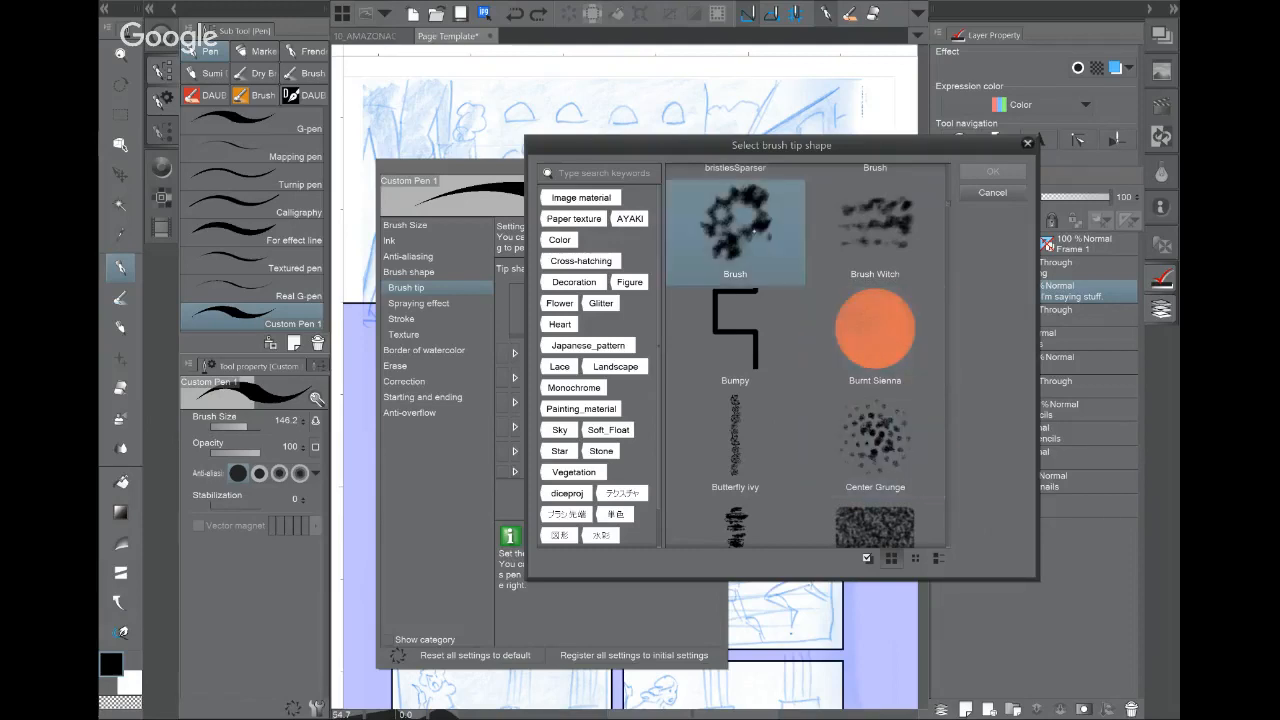
pyautogui.click(728, 221)
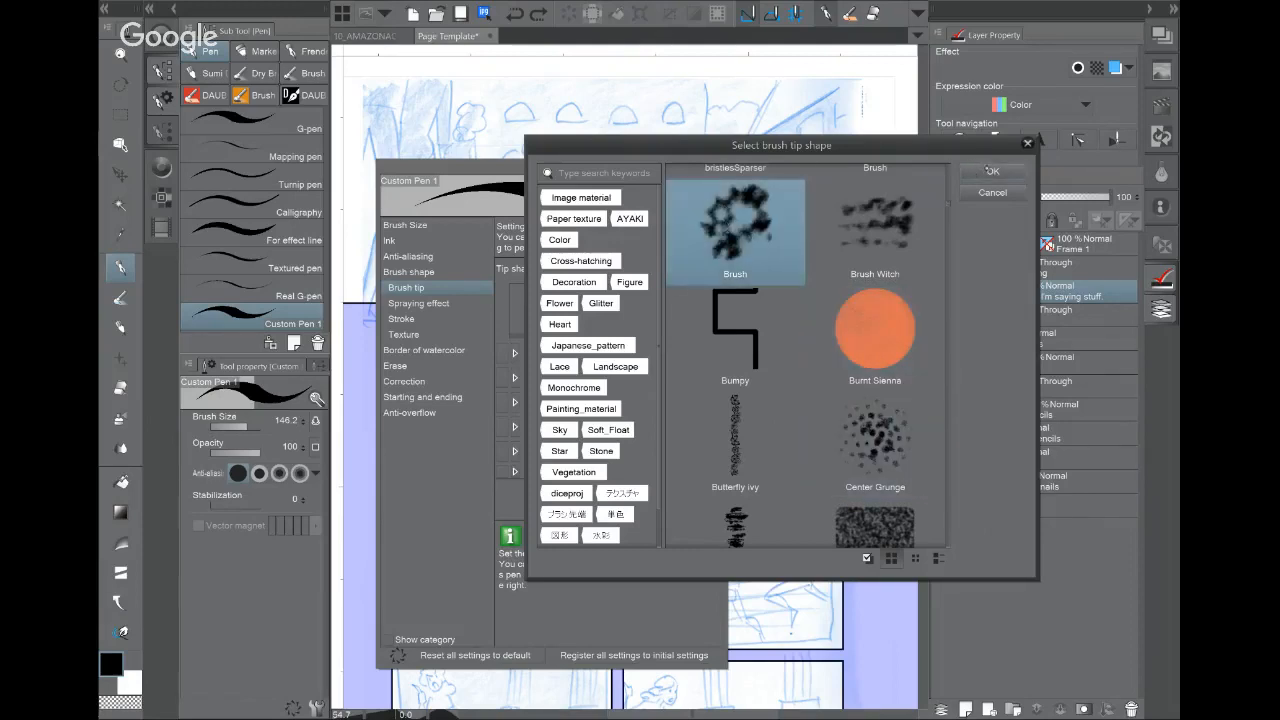
pyautogui.click(990, 171)
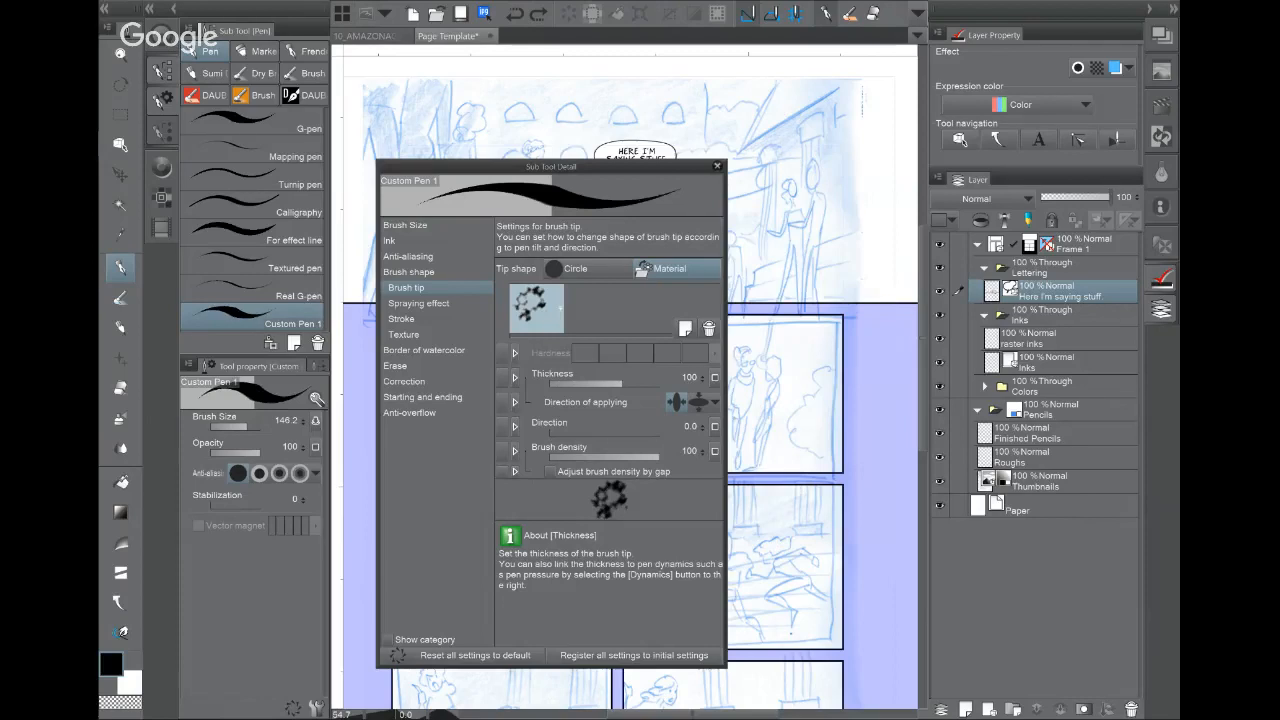
pyautogui.click(536, 307)
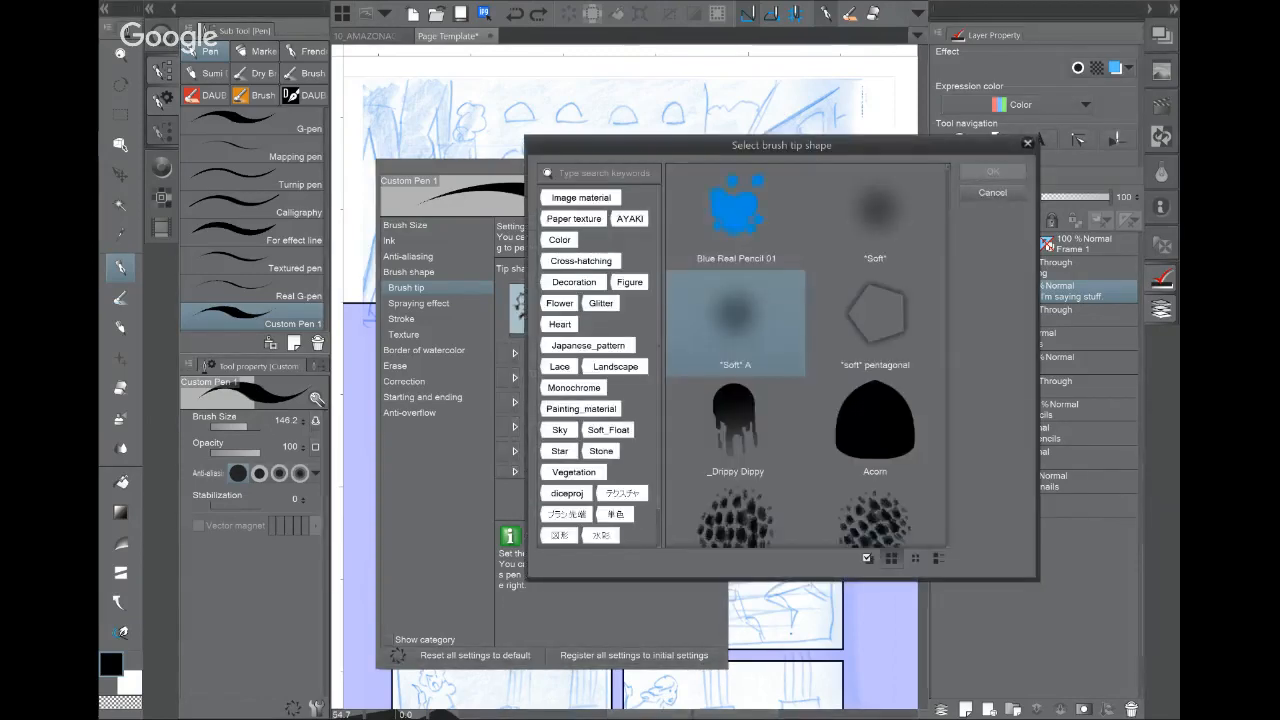
pyautogui.click(736, 512)
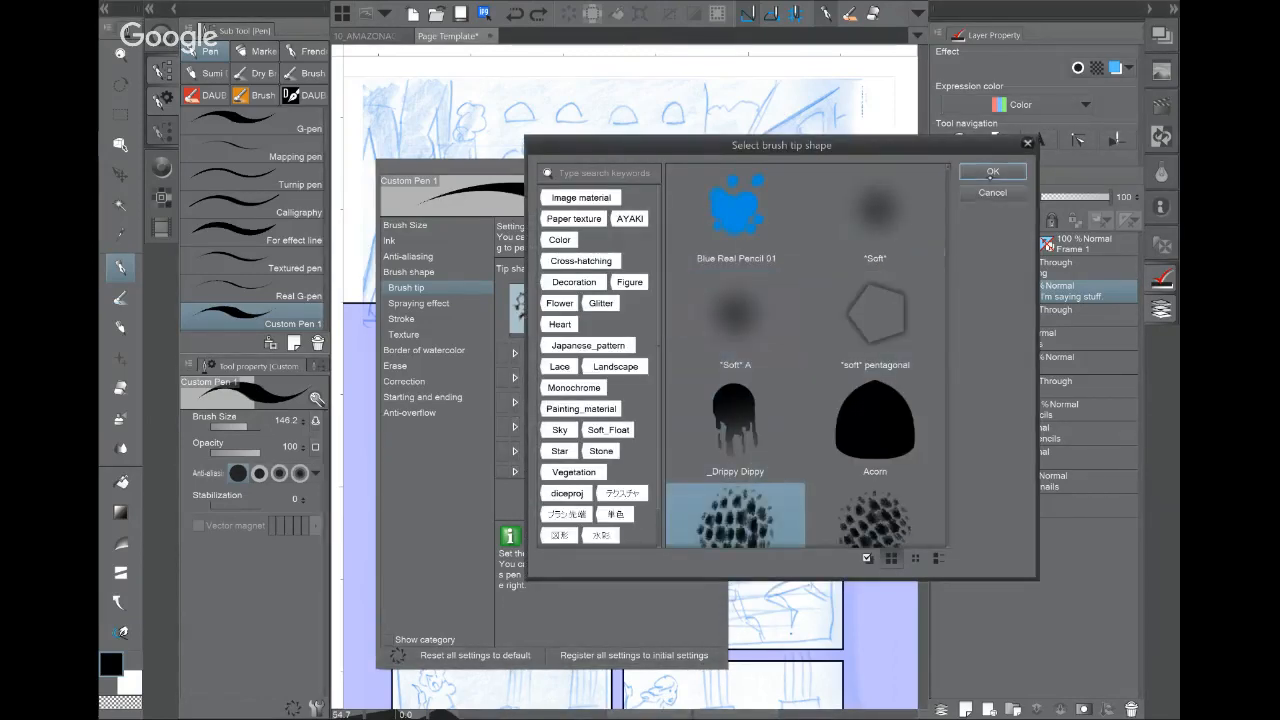
pyautogui.click(992, 171)
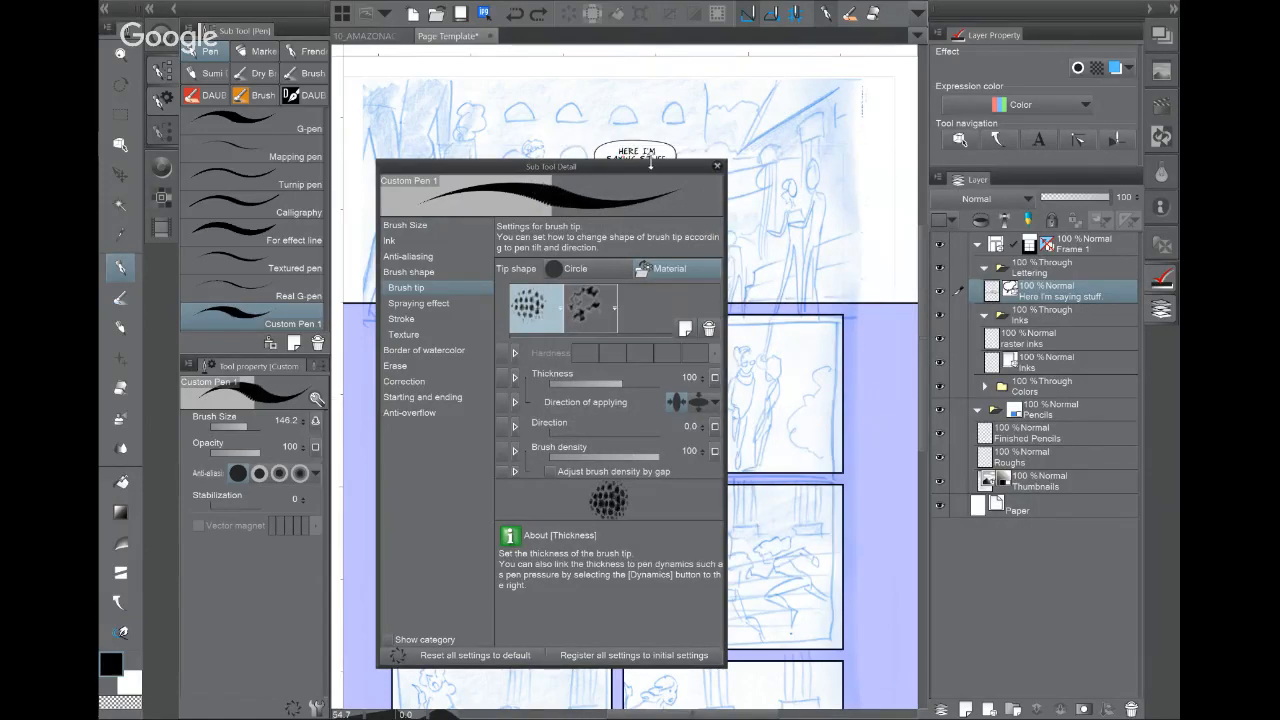
# Step: Set the brush tip thickness to 15 and density to 73, keeping vertical orientation
pyautogui.moveTo(651, 160); pyautogui.dragTo(651, 105)
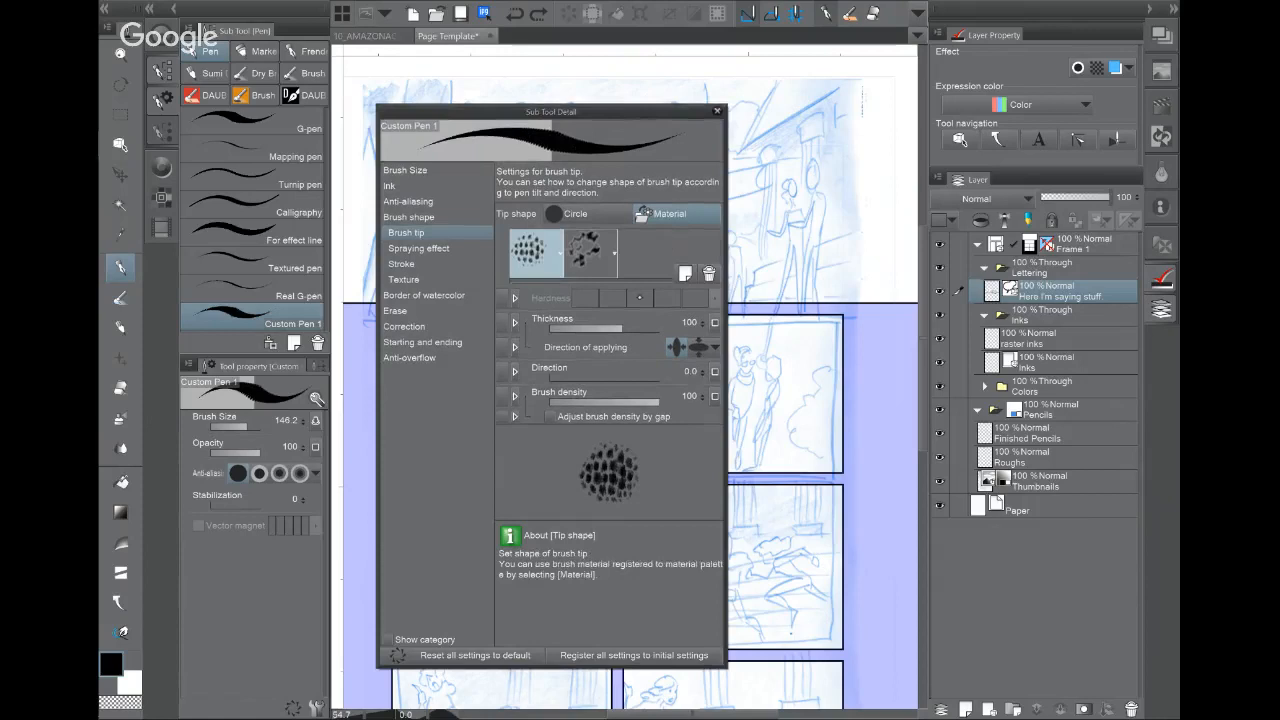
pyautogui.moveTo(624, 329); pyautogui.dragTo(588, 330)
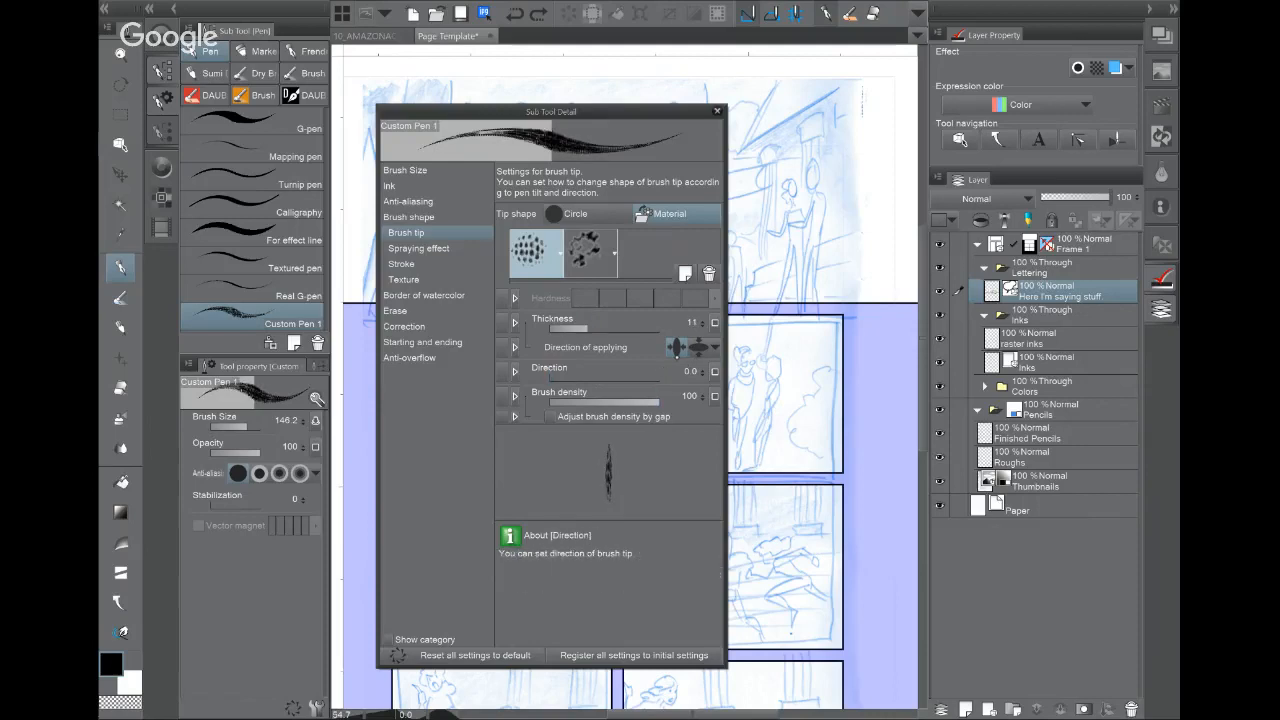
pyautogui.click(698, 346)
pyautogui.click(678, 346)
pyautogui.moveTo(640, 404); pyautogui.dragTo(662, 398)
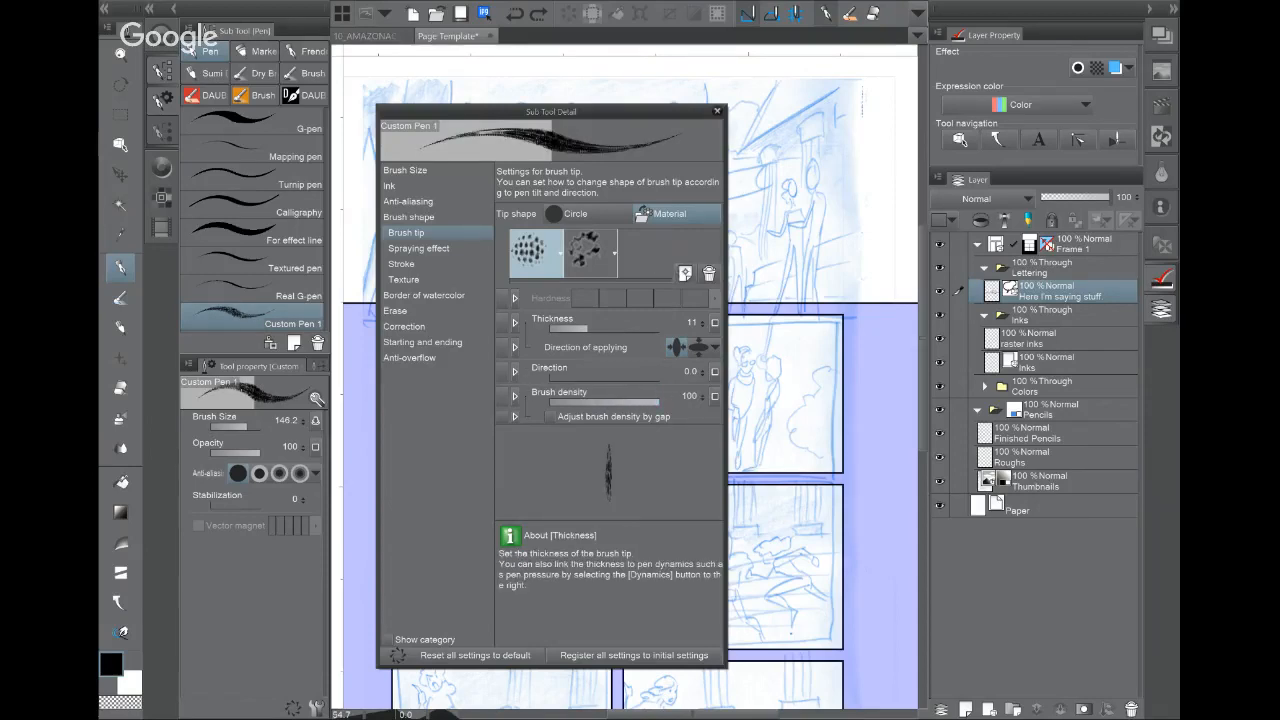
# Step: Add the BD01 splatter tip as a third brush tip and thicken it
pyautogui.click(685, 273)
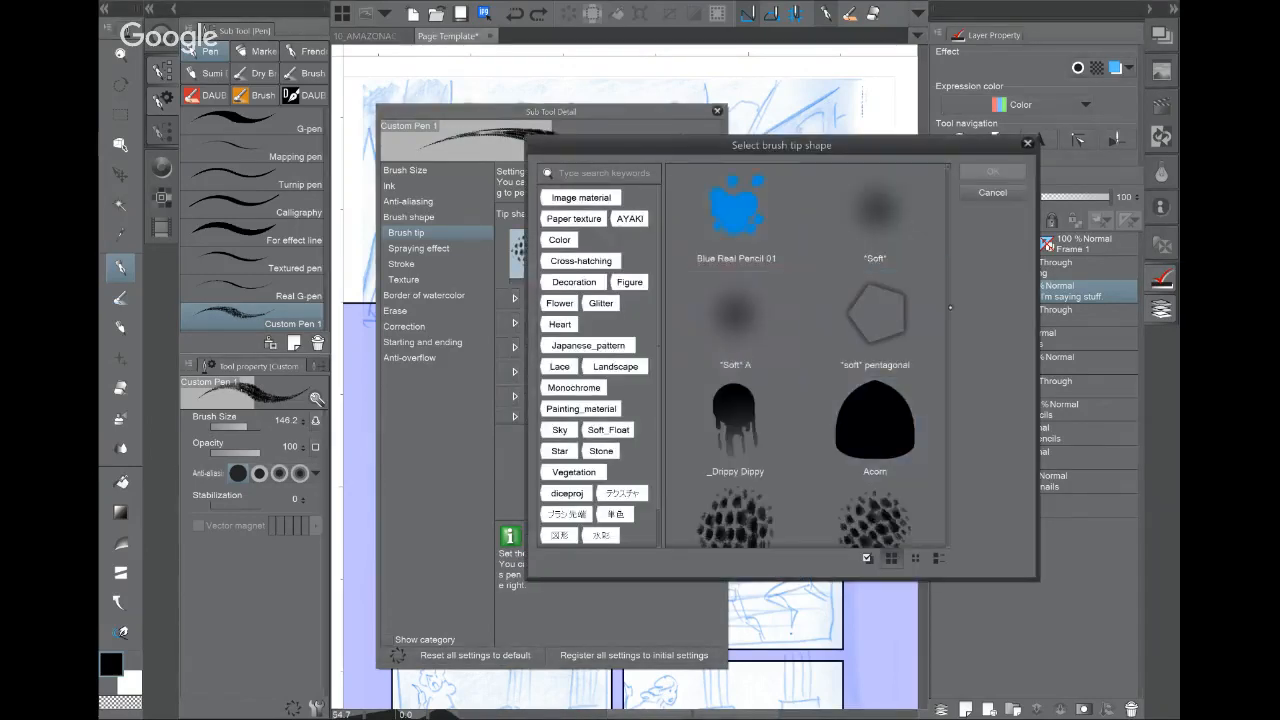
pyautogui.scroll(-5, 805, 355)
pyautogui.click(760, 490)
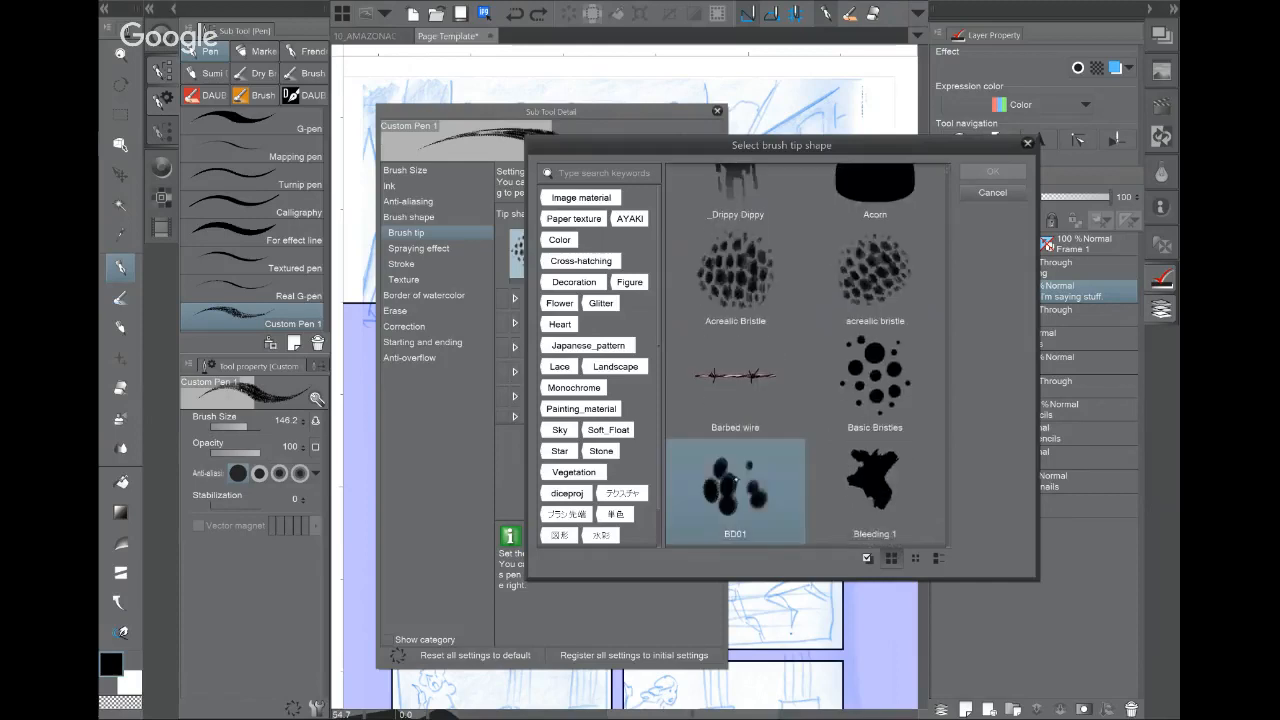
pyautogui.click(993, 171)
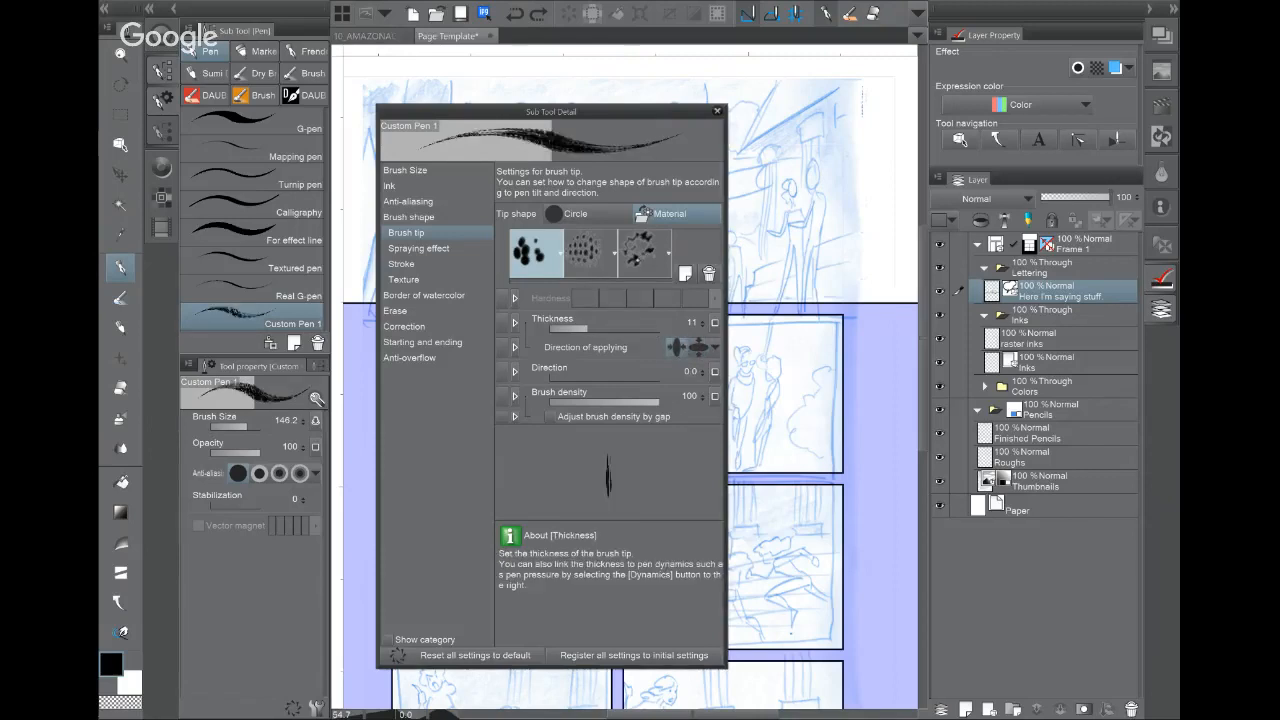
pyautogui.click(643, 250)
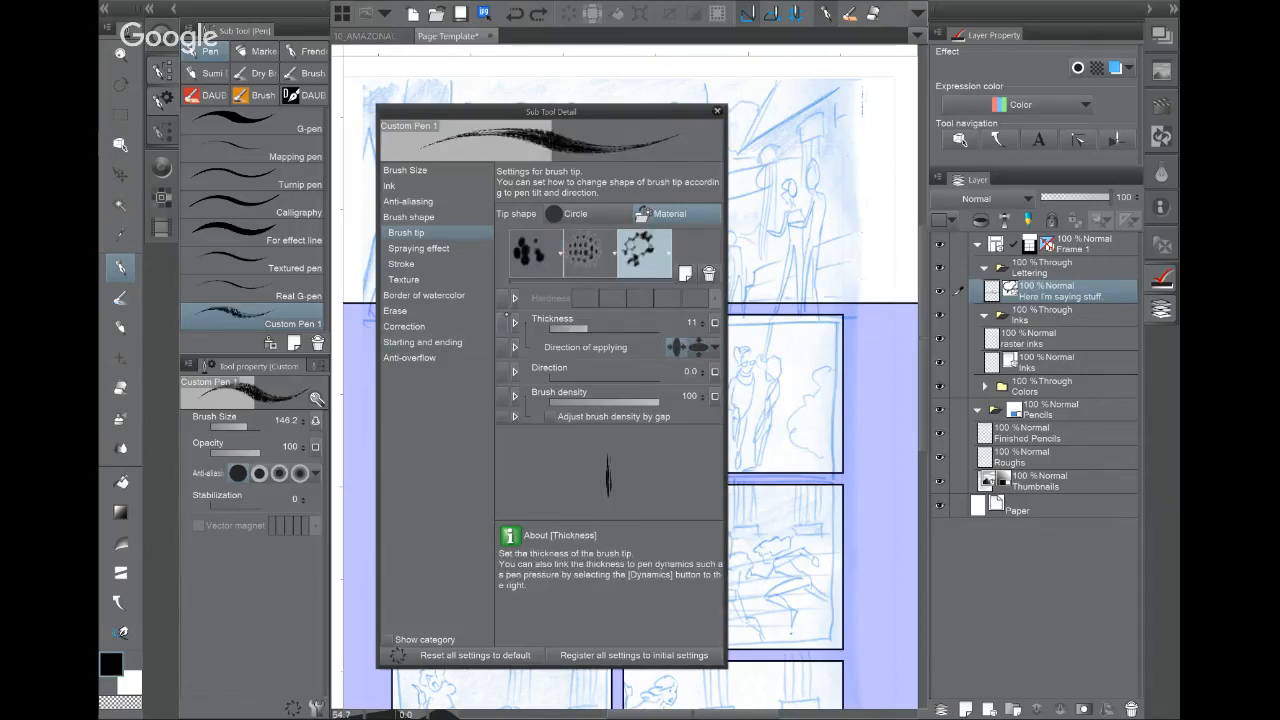
pyautogui.moveTo(587, 327); pyautogui.dragTo(631, 327)
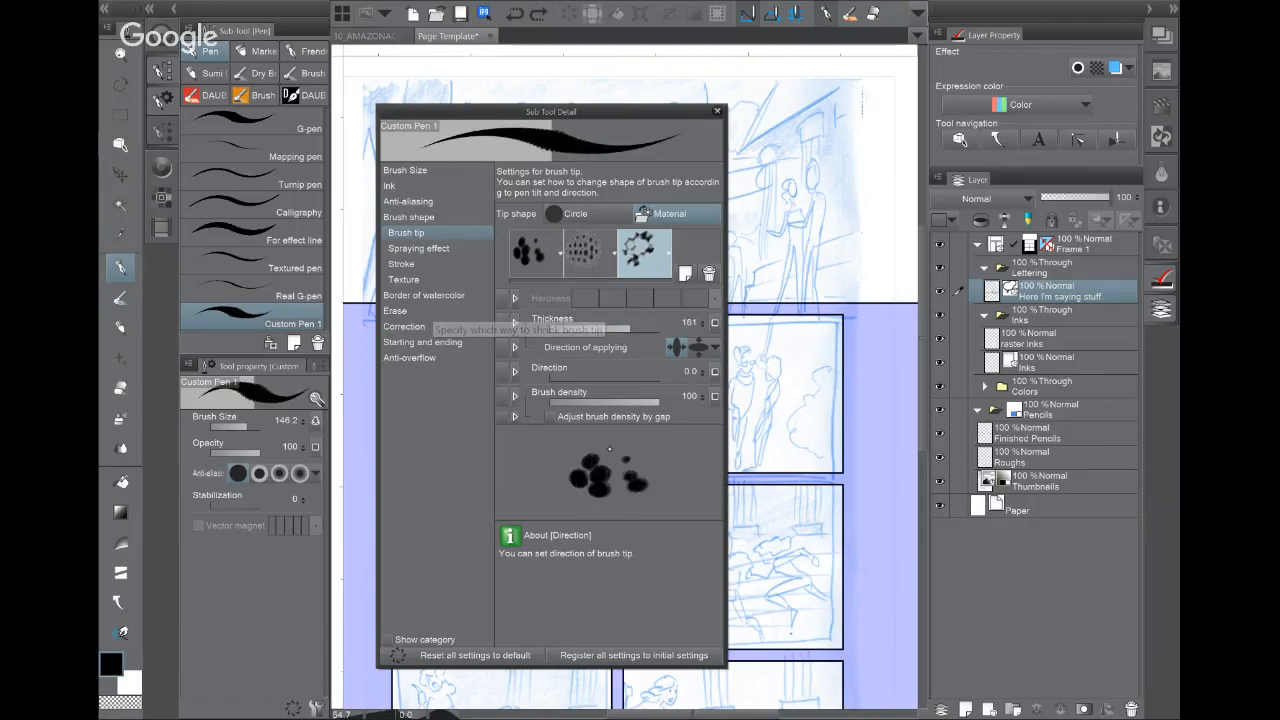
# Step: Set the dotted bristle tip's thickness to 88 and the BD01 tip's thickness to 4
pyautogui.click(589, 252)
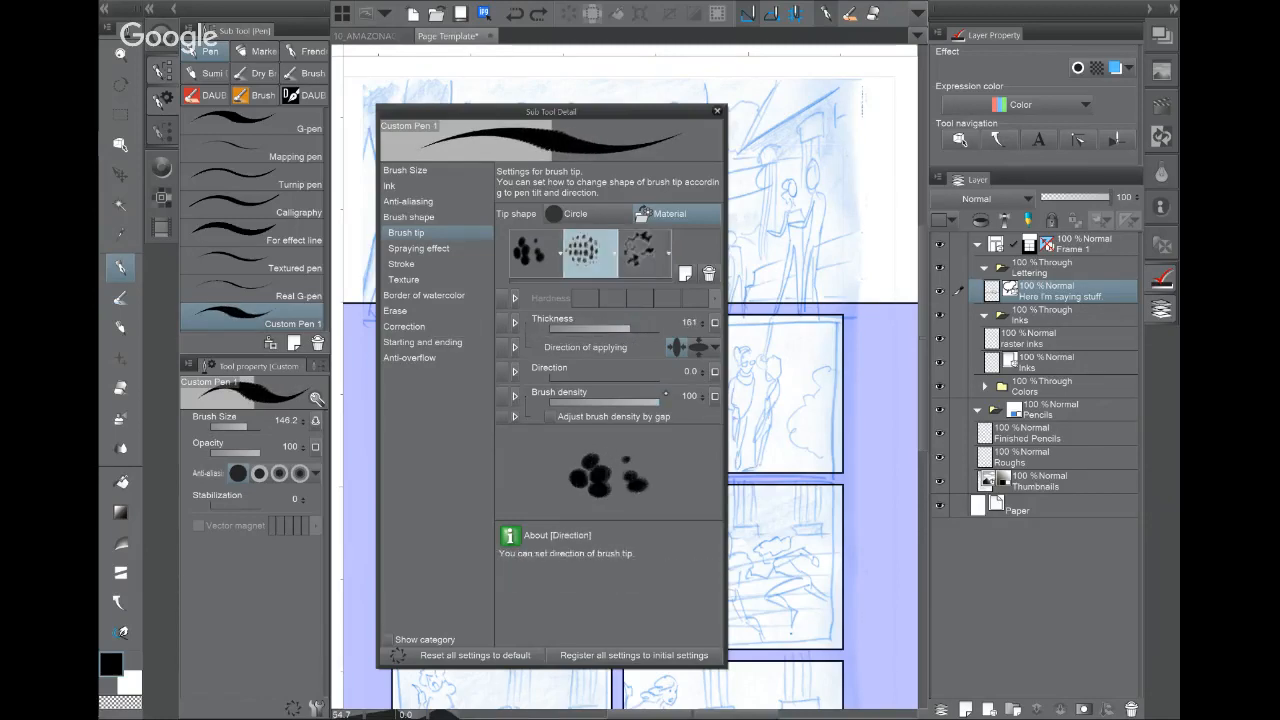
pyautogui.click(604, 327)
pyautogui.click(618, 327)
pyautogui.click(645, 250)
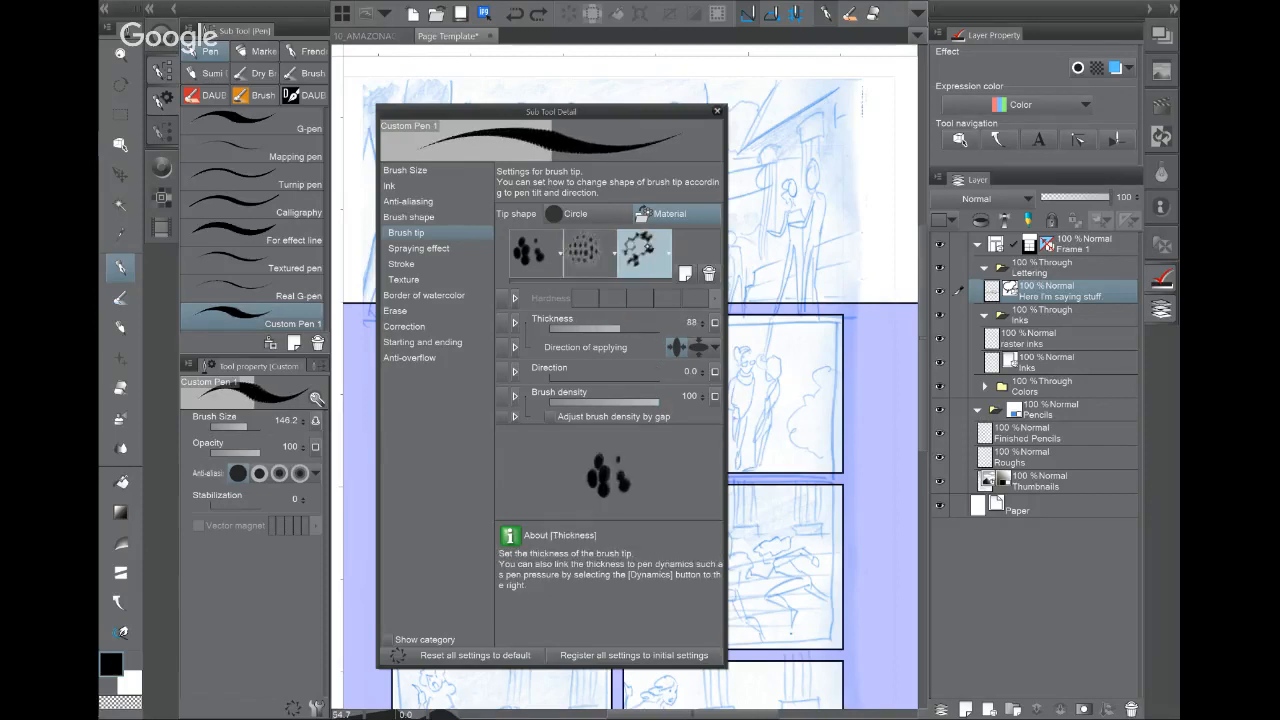
pyautogui.click(570, 328)
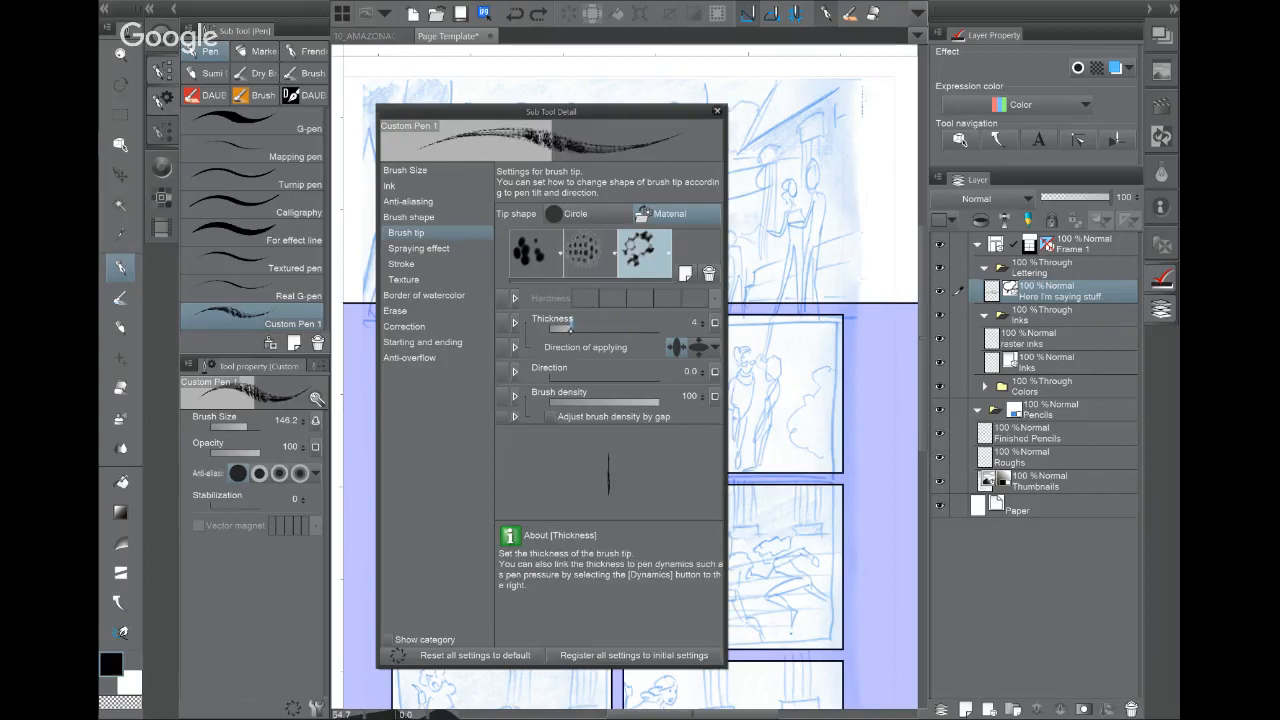
pyautogui.click(418, 248)
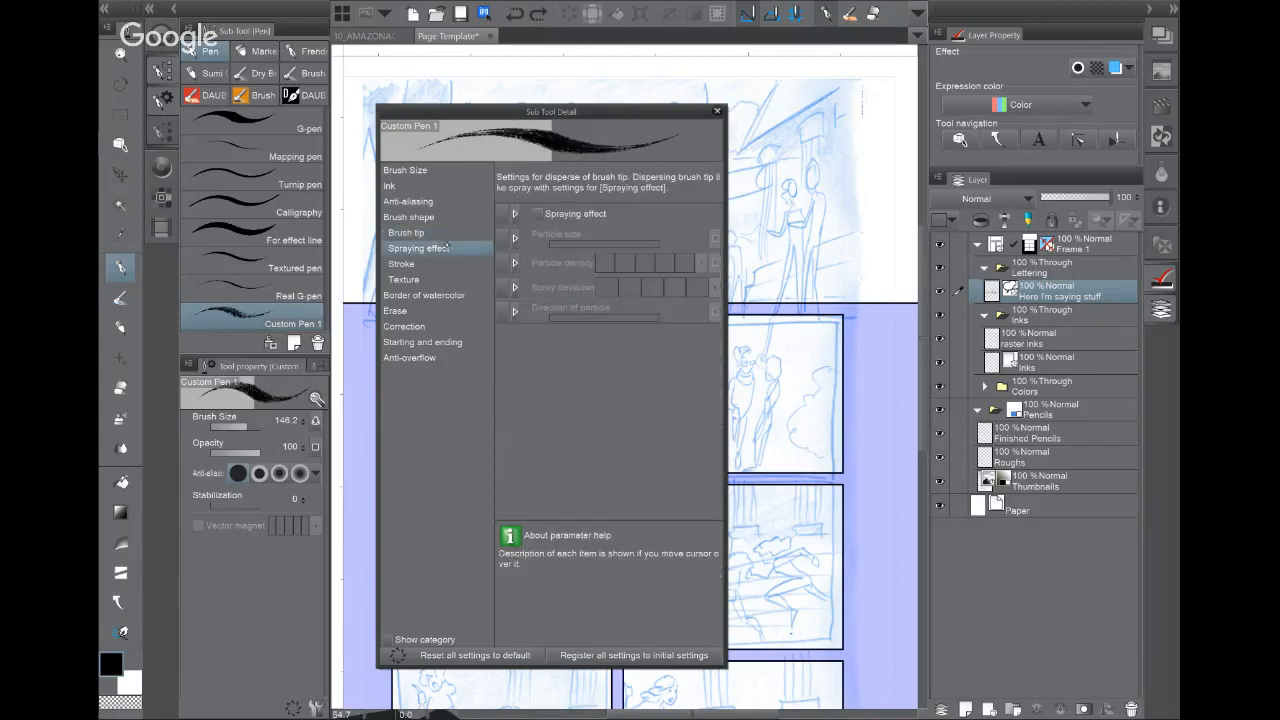
# Step: Try the spraying effect with a larger particle size, then turn it back off
pyautogui.click(537, 213)
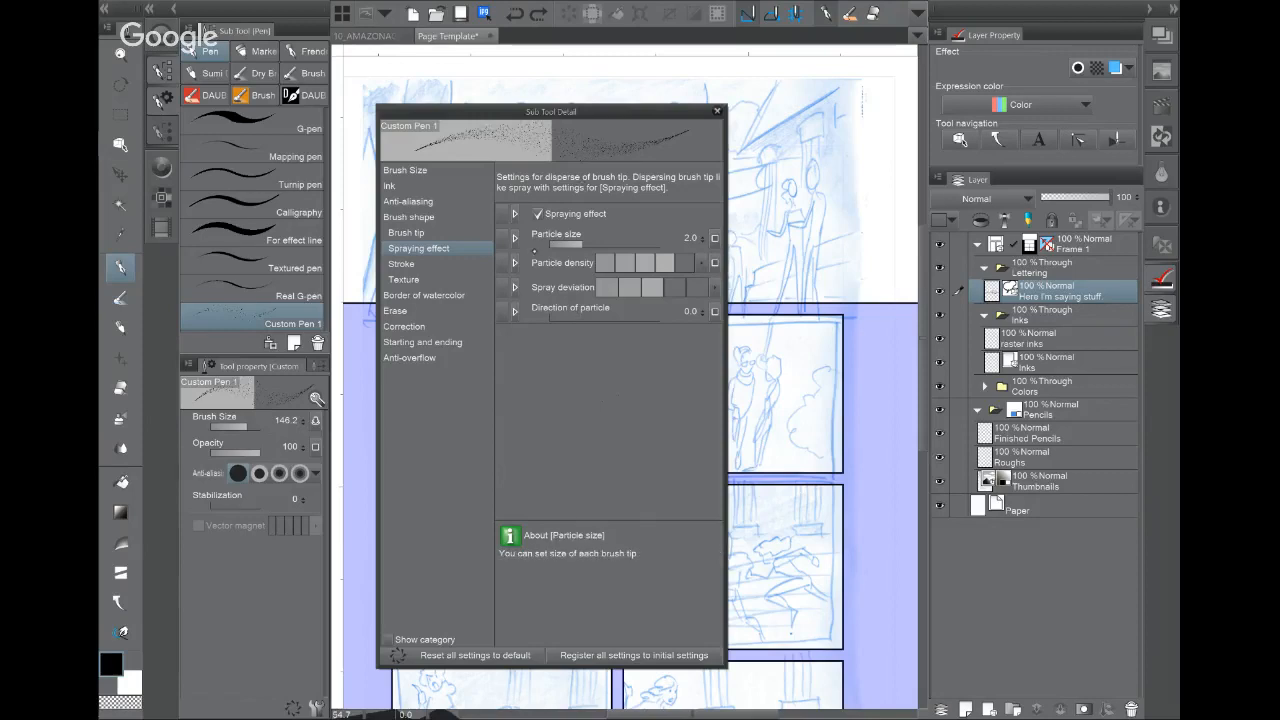
pyautogui.moveTo(608, 242); pyautogui.dragTo(623, 242)
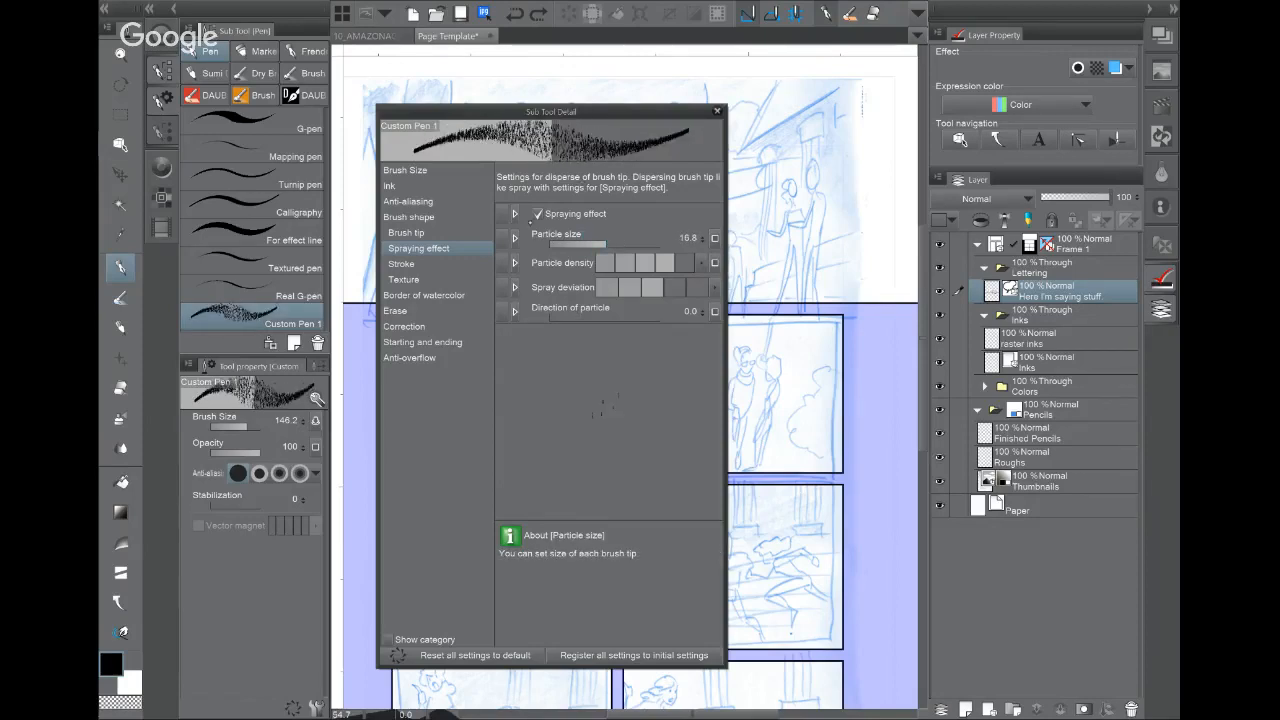
pyautogui.click(537, 213)
pyautogui.click(425, 264)
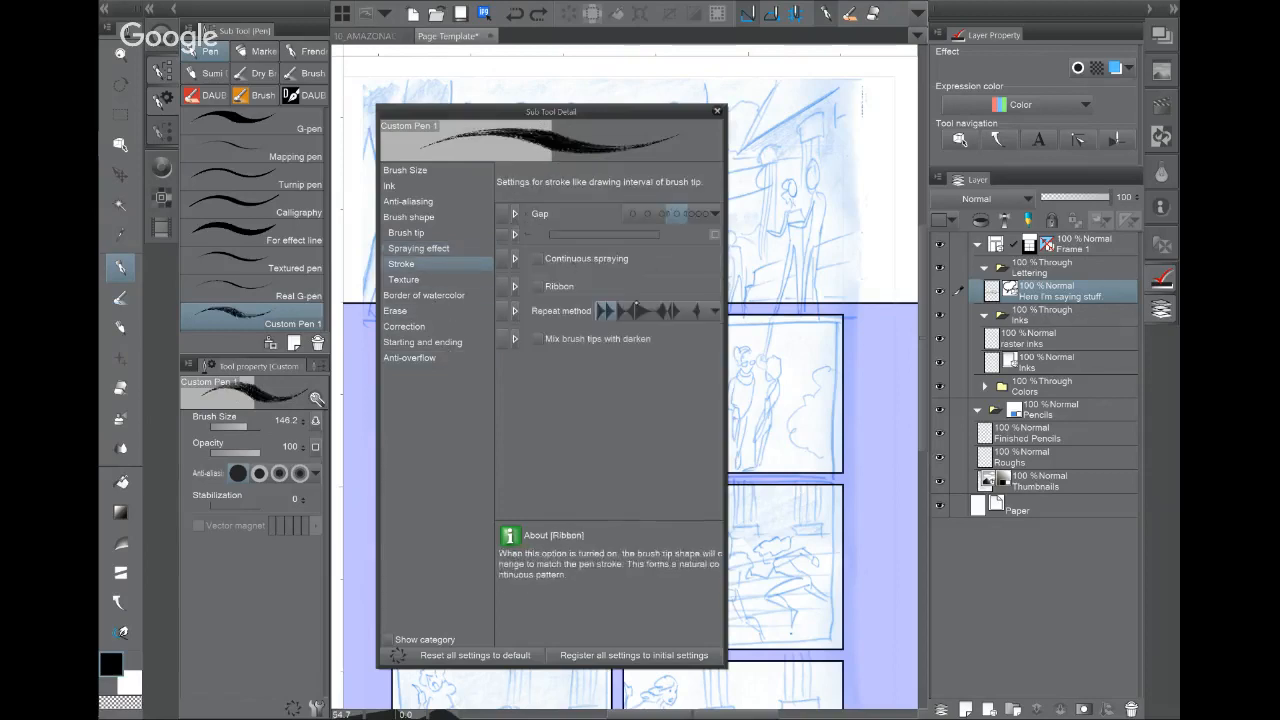
# Step: Apply the Big Dirt paper texture at a smaller scale ratio and close the pen settings
pyautogui.click(430, 279)
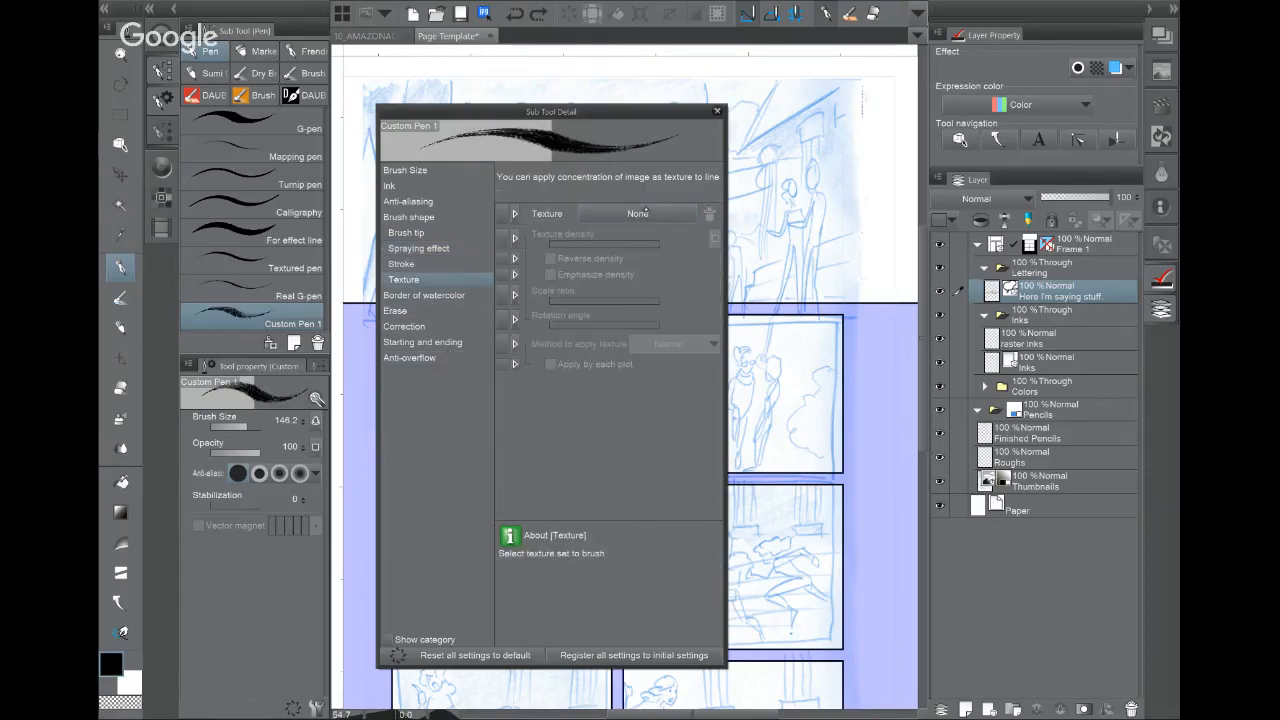
pyautogui.click(645, 213)
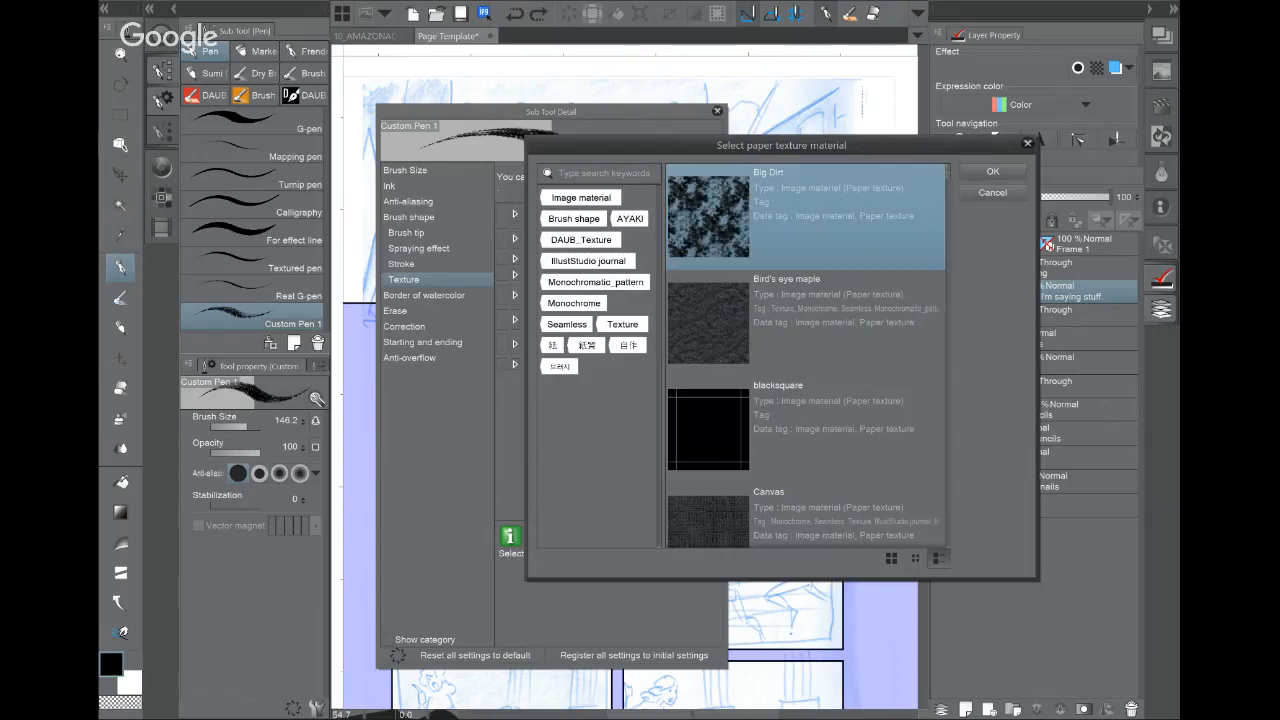
pyautogui.click(993, 171)
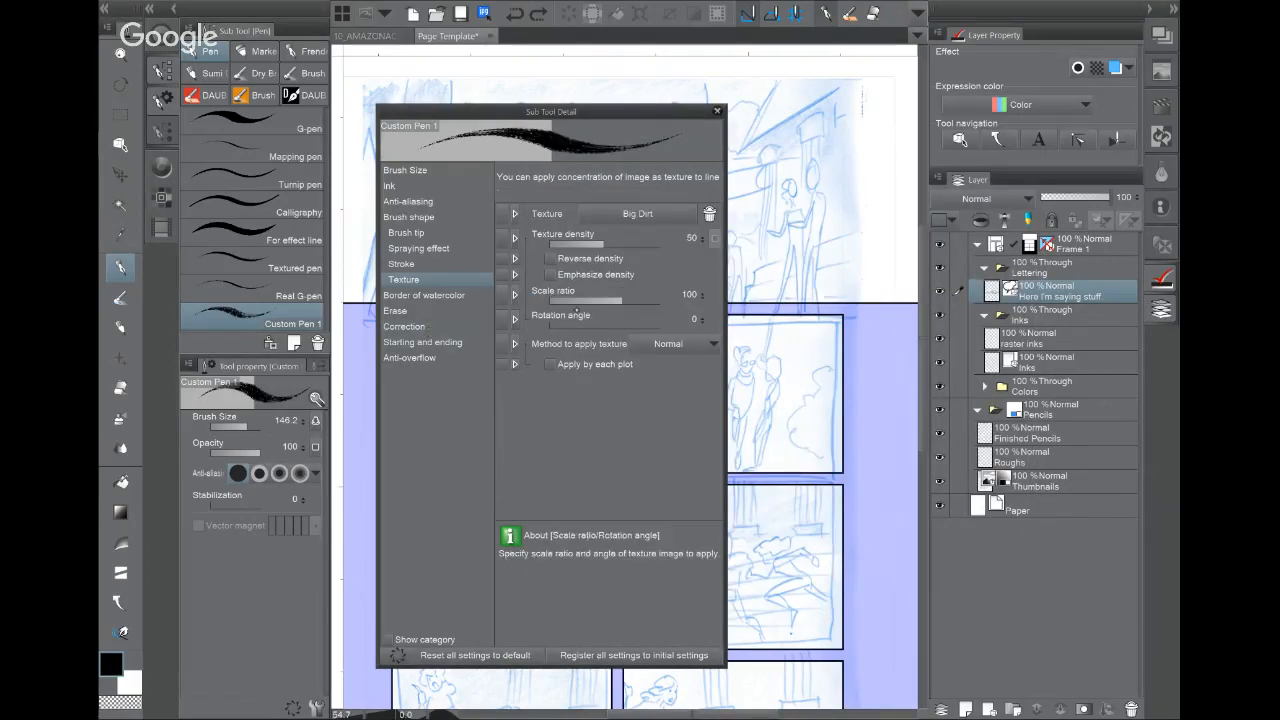
pyautogui.moveTo(622, 298); pyautogui.dragTo(605, 300)
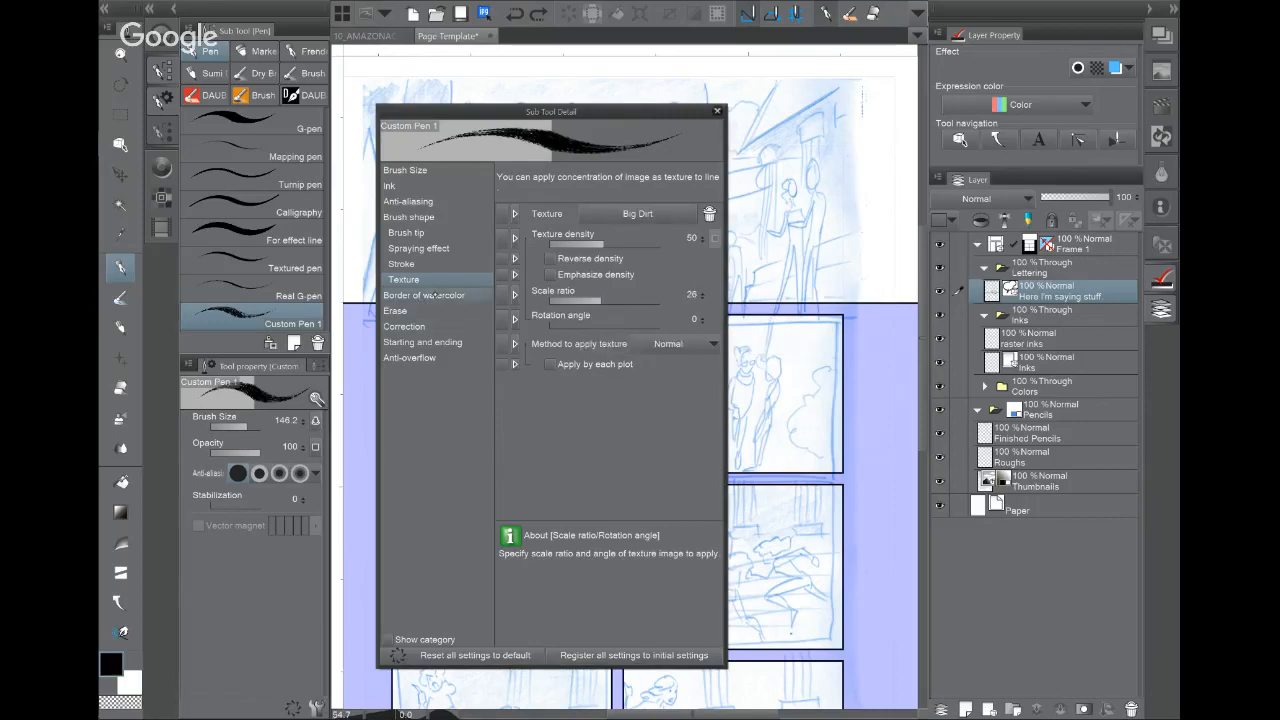
pyautogui.click(430, 295)
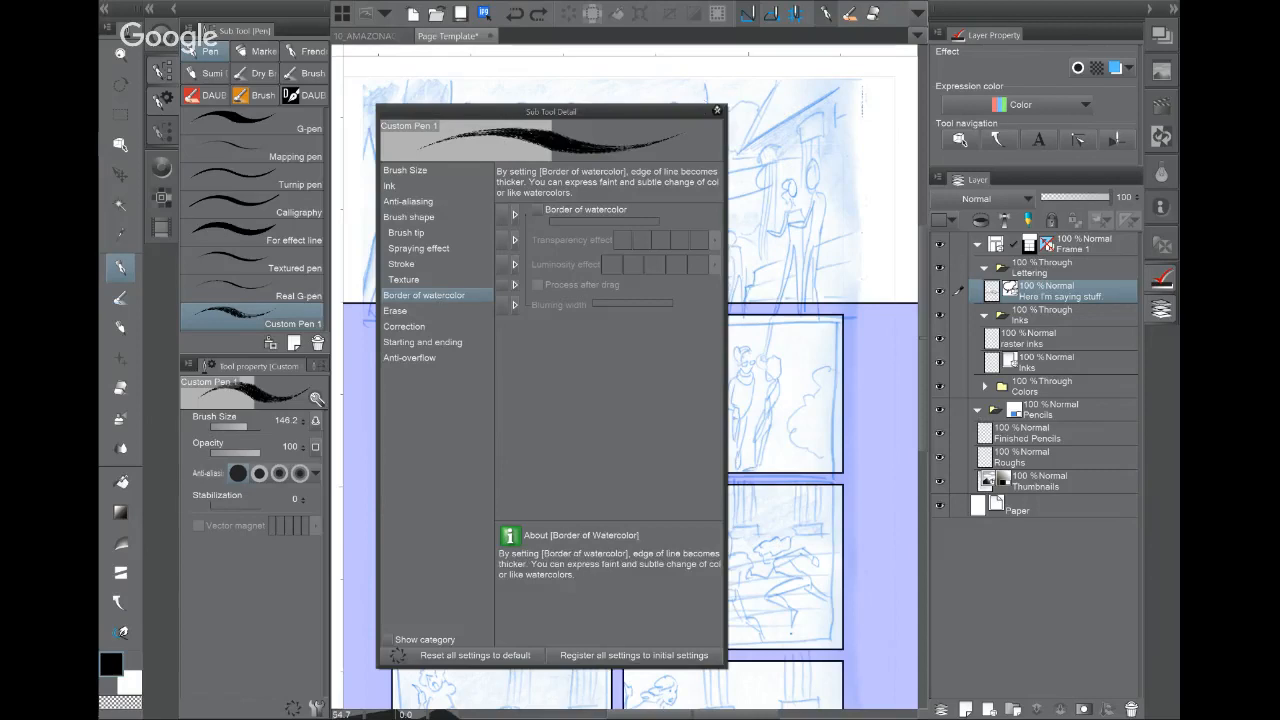
pyautogui.click(717, 111)
pyautogui.click(255, 73)
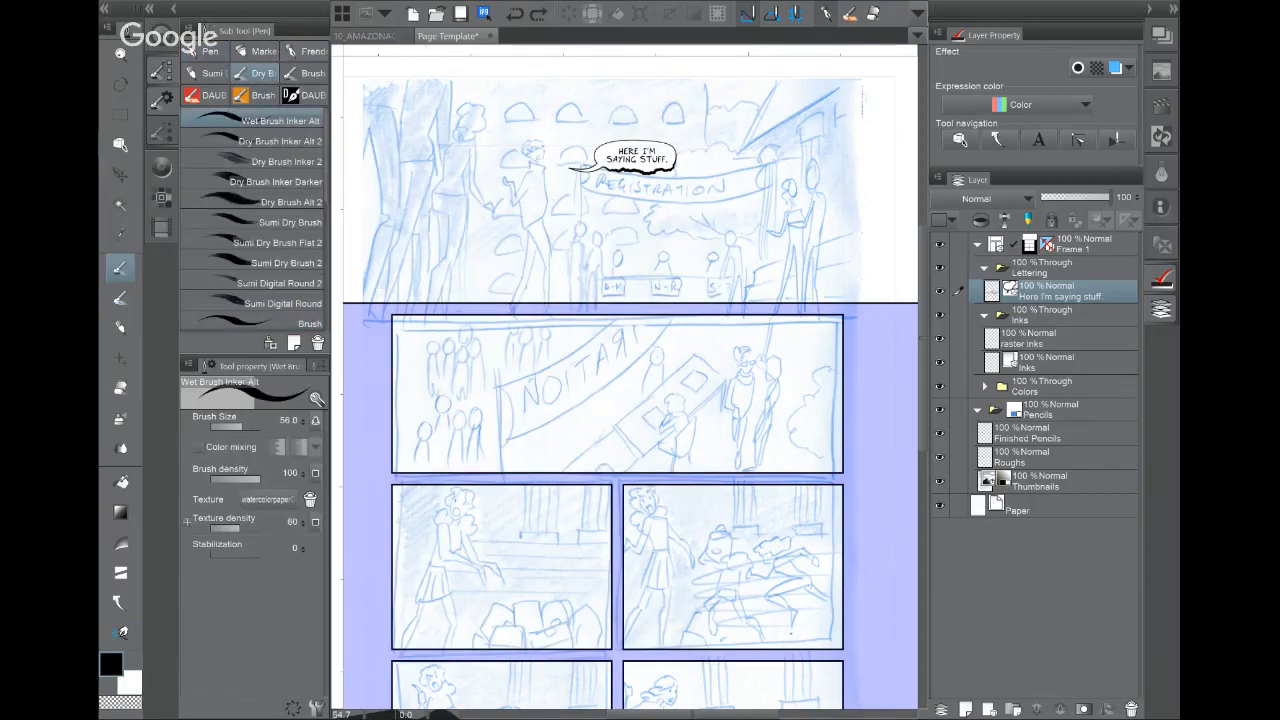
# Step: Test Dry Brush Inker Alt 2 with a zigzag stroke on the raster inks layer
pyautogui.moveTo(454, 174)
pyautogui.mouseDown()
pyautogui.moveTo(579, 301)
pyautogui.moveTo(559, 287)
pyautogui.mouseUp()
pyautogui.scroll(5, 559, 287)
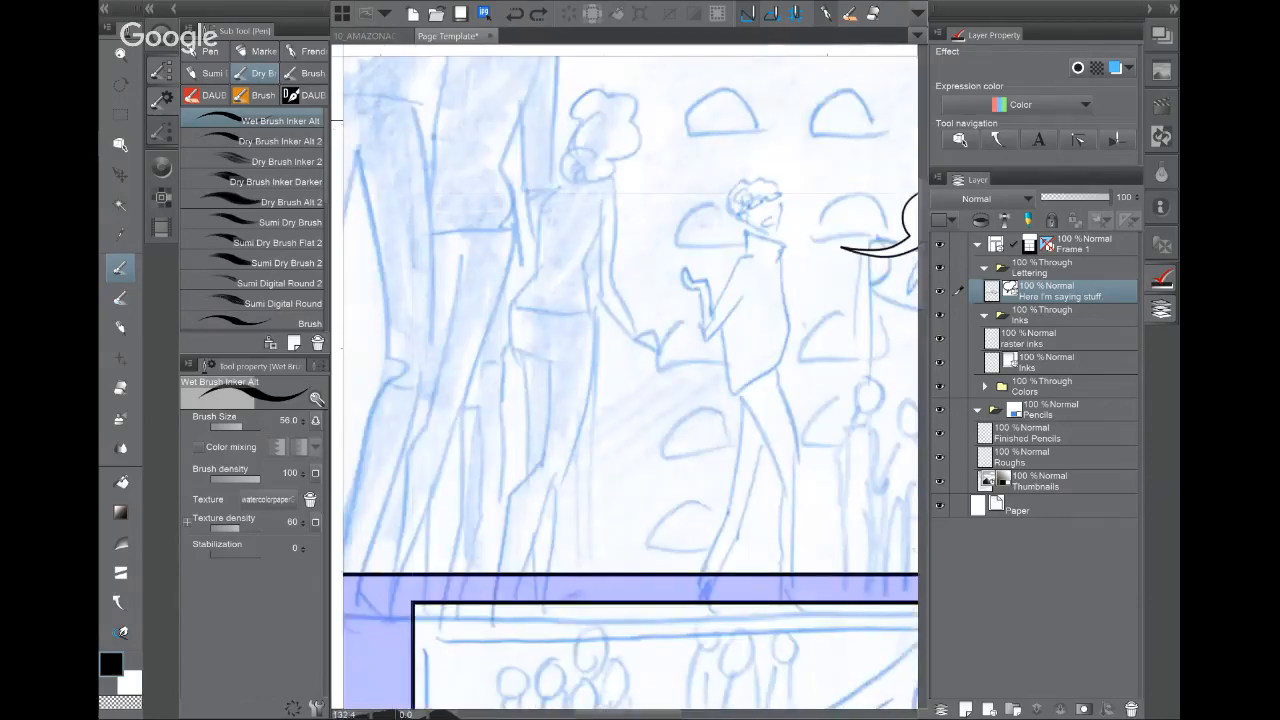
pyautogui.click(280, 141)
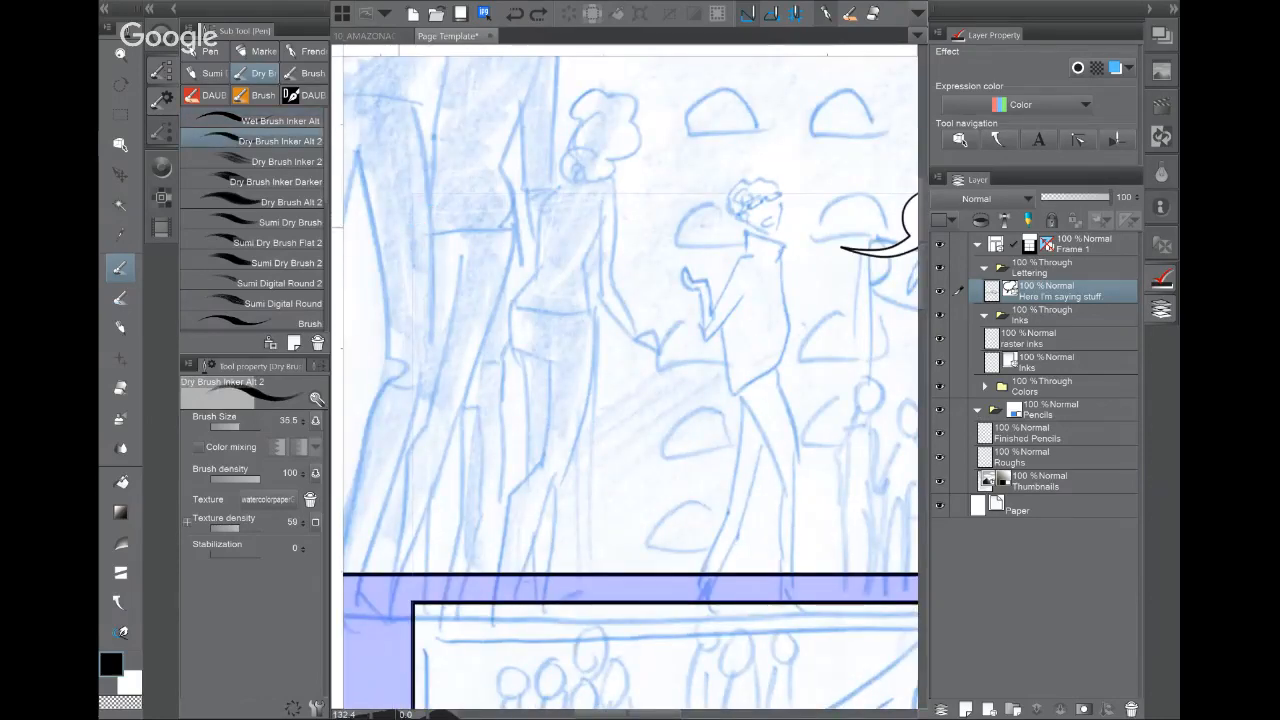
pyautogui.click(1040, 338)
pyautogui.moveTo(424, 242)
pyautogui.mouseDown()
pyautogui.moveTo(684, 148)
pyautogui.moveTo(529, 250)
pyautogui.moveTo(507, 343)
pyautogui.moveTo(577, 338)
pyautogui.mouseUp()
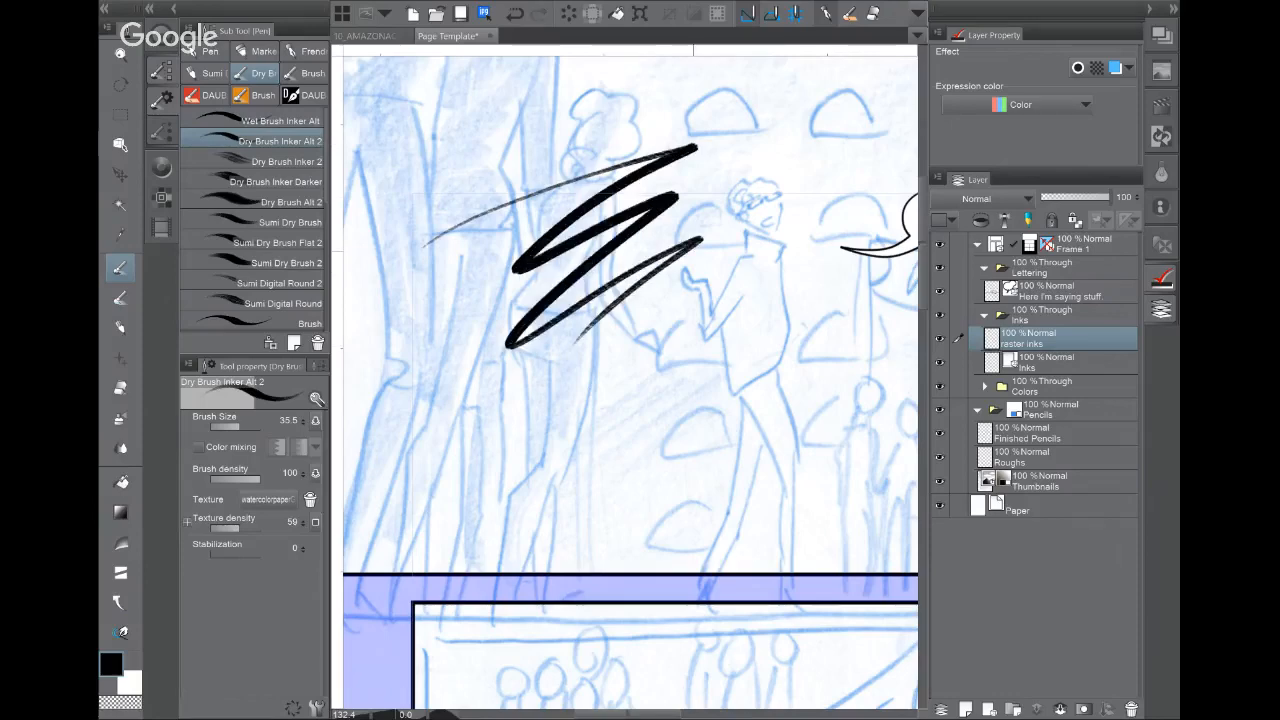
# Step: Test Wet Brush Inker Alt with four hatching strokes
pyautogui.scroll(4, 641, 284)
pyautogui.moveTo(641, 284); pyautogui.dragTo(698, 360)
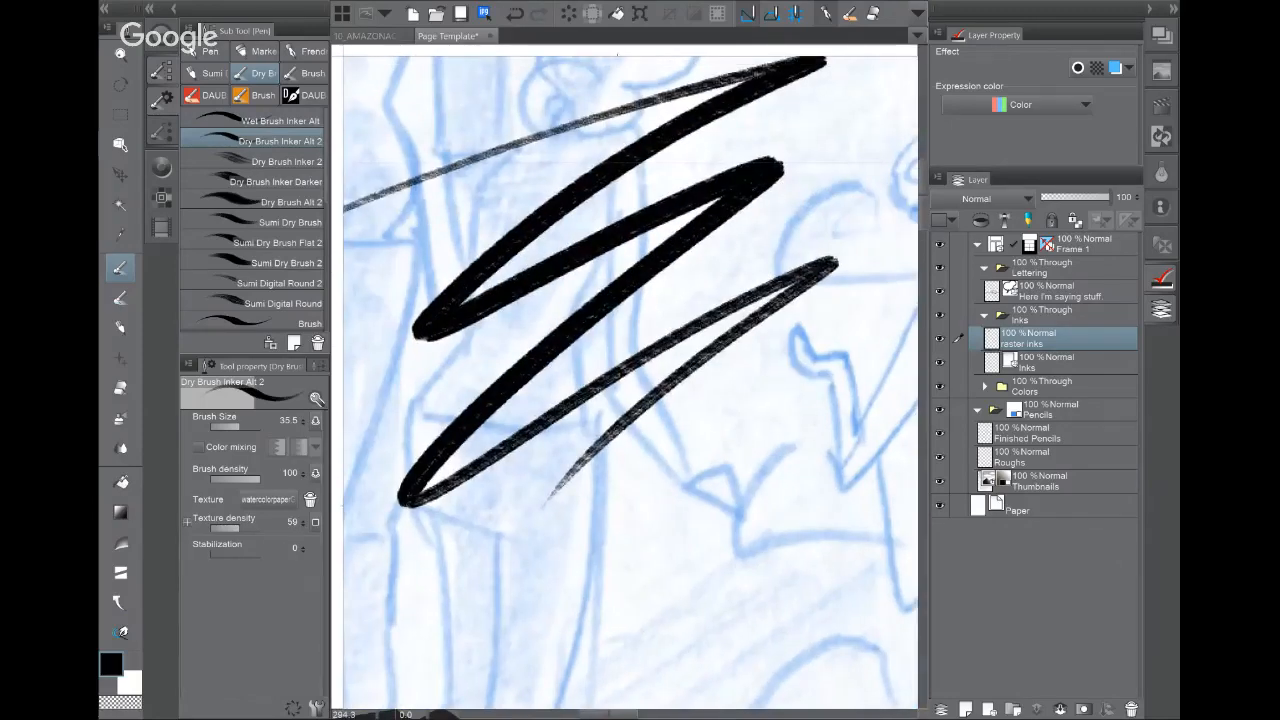
pyautogui.click(288, 118)
pyautogui.moveTo(580, 538); pyautogui.dragTo(768, 372)
pyautogui.moveTo(590, 588); pyautogui.dragTo(818, 376)
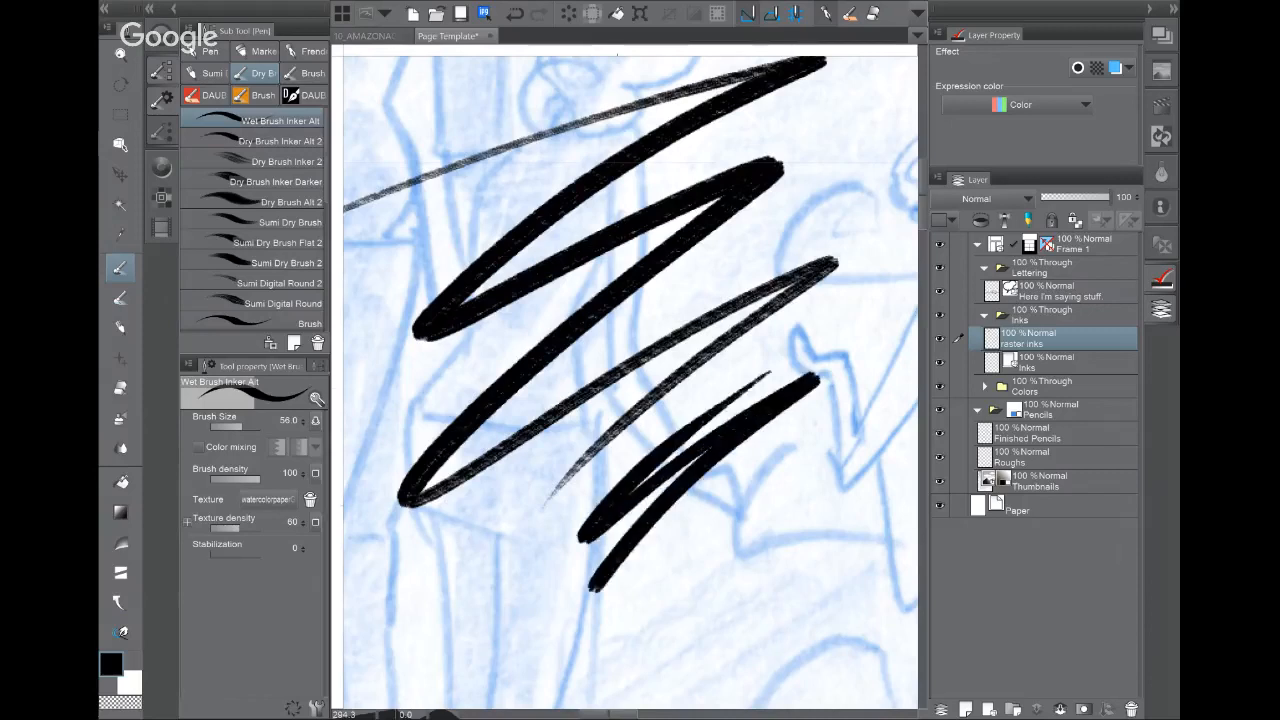
pyautogui.moveTo(631, 603); pyautogui.dragTo(868, 406)
pyautogui.moveTo(615, 556); pyautogui.dragTo(810, 458)
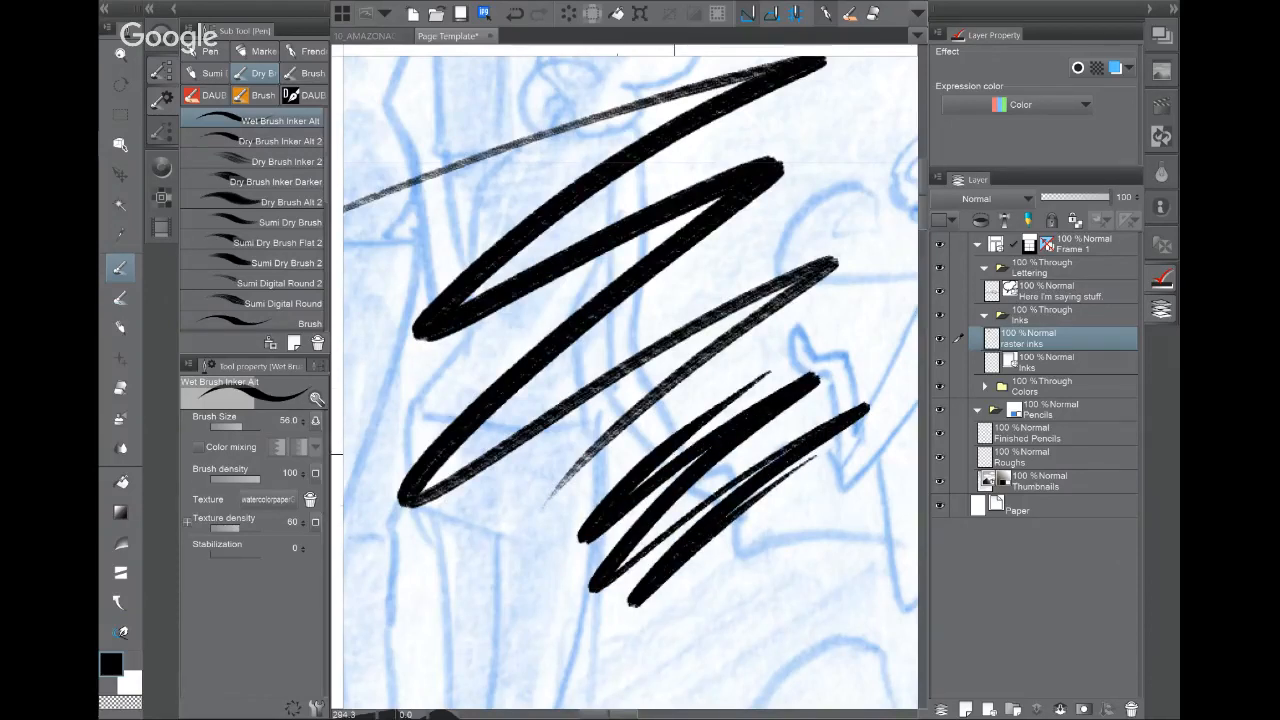
# Step: Inspect Wet Brush Inker Alt's brush tip, stroke and texture settings in Sub Tool Detail
pyautogui.scroll(2, 680, 568)
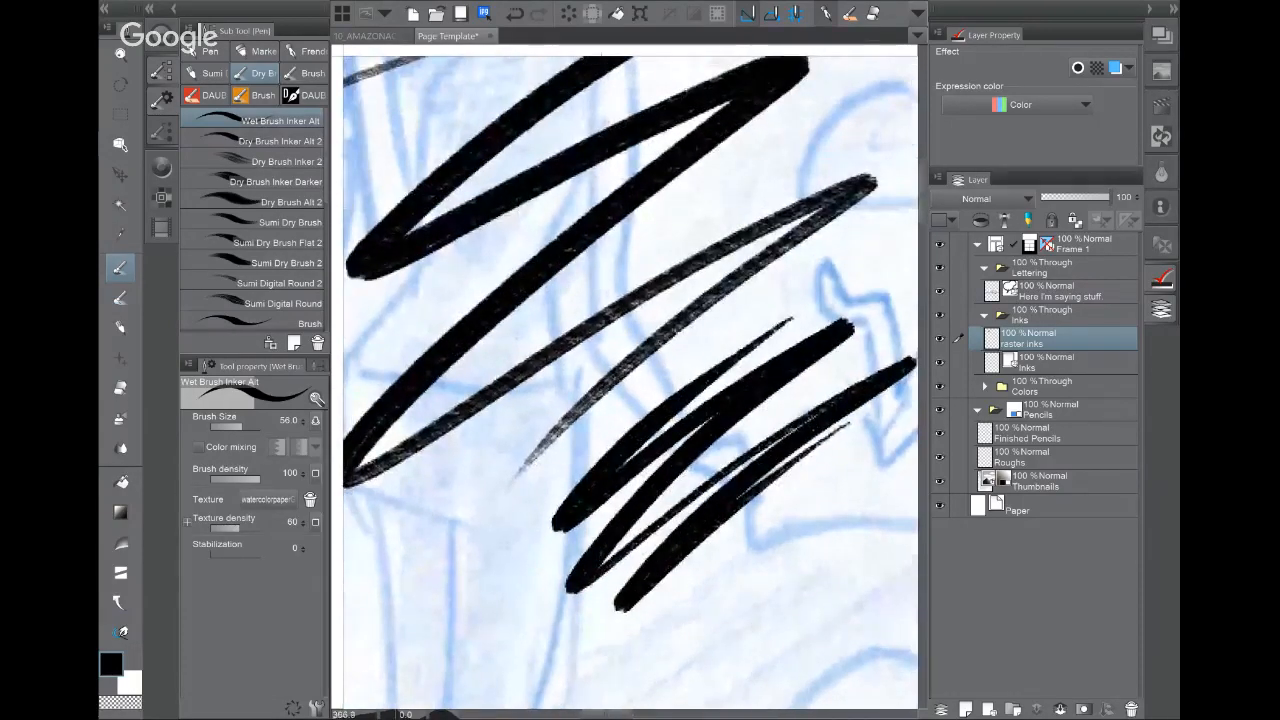
pyautogui.click(317, 708)
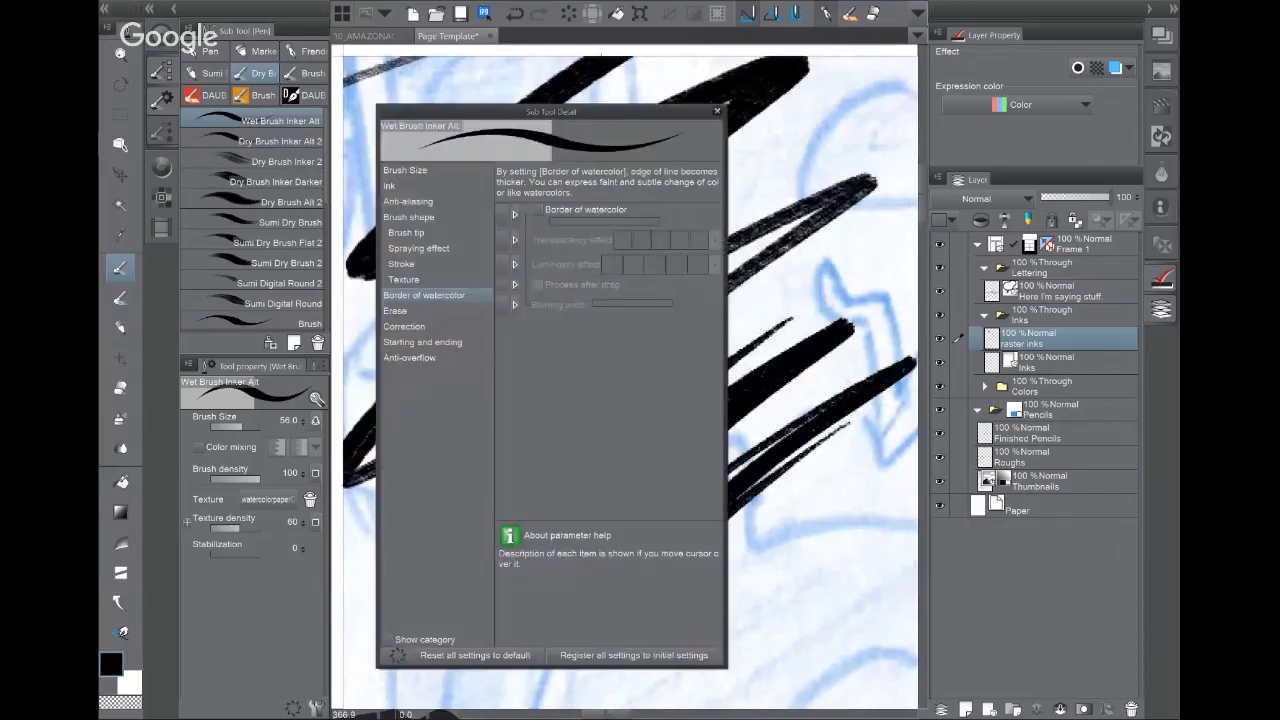
pyautogui.click(429, 232)
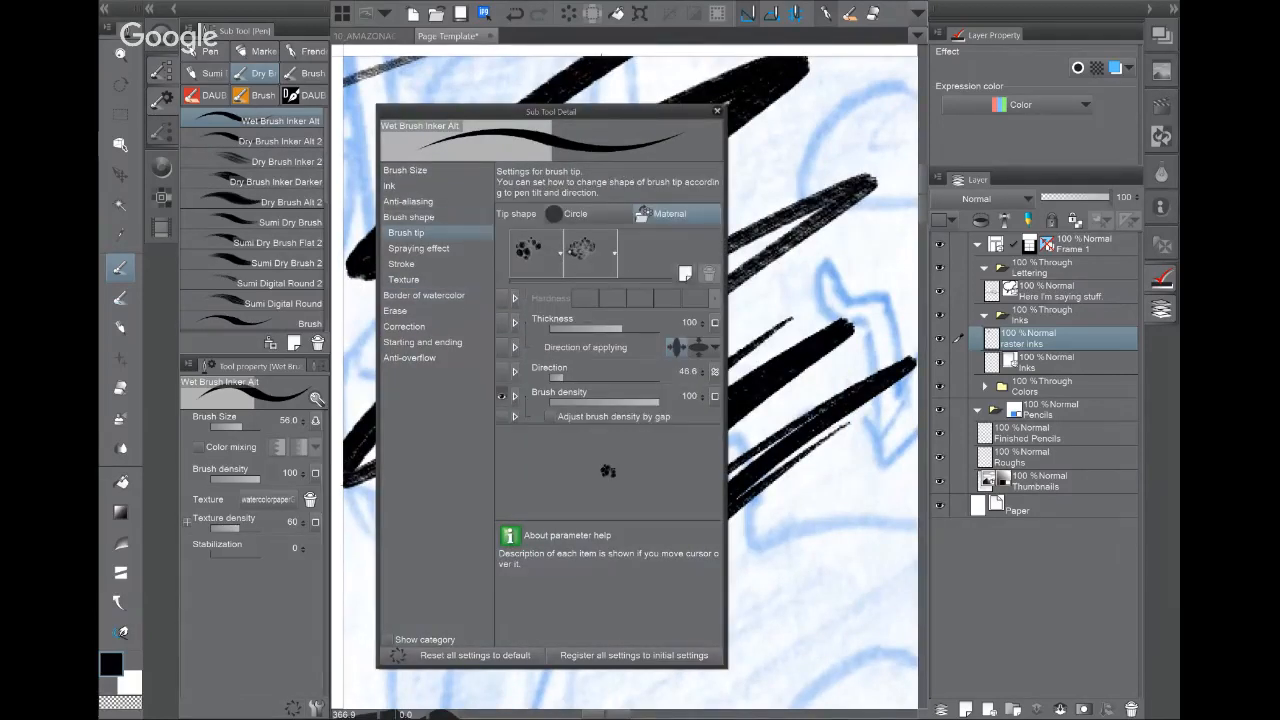
pyautogui.click(423, 265)
pyautogui.click(427, 280)
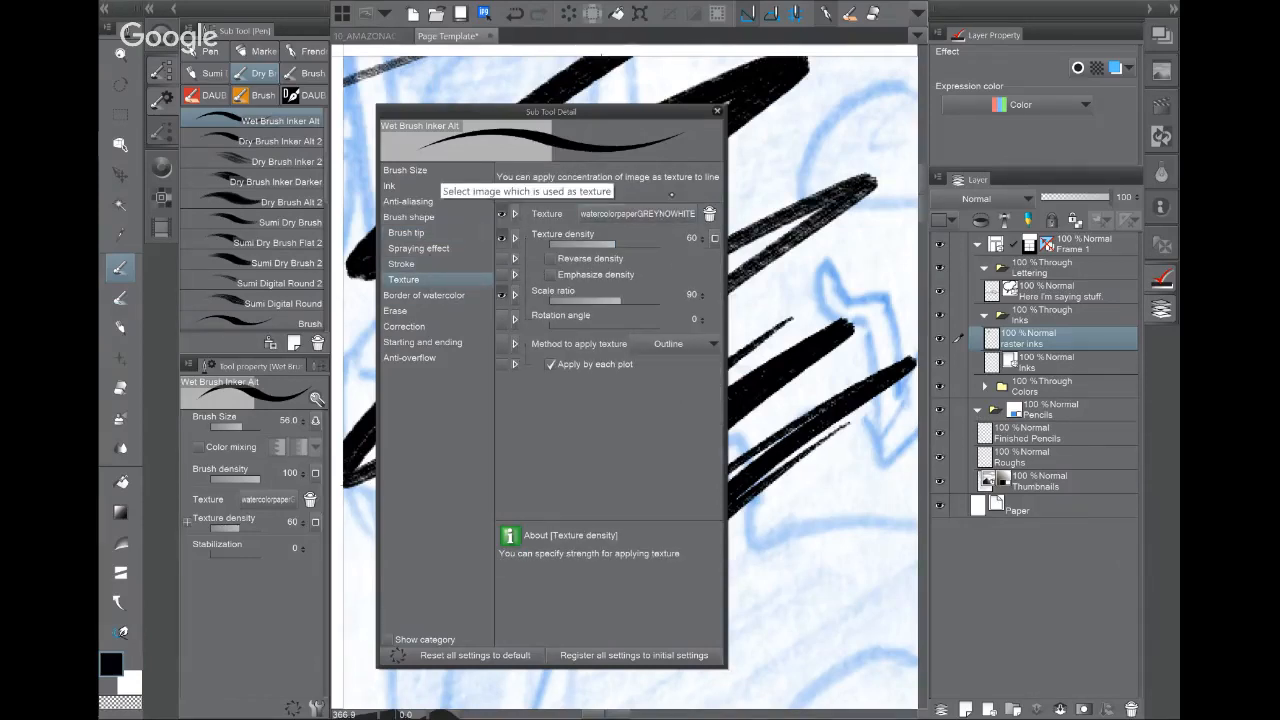
pyautogui.click(717, 110)
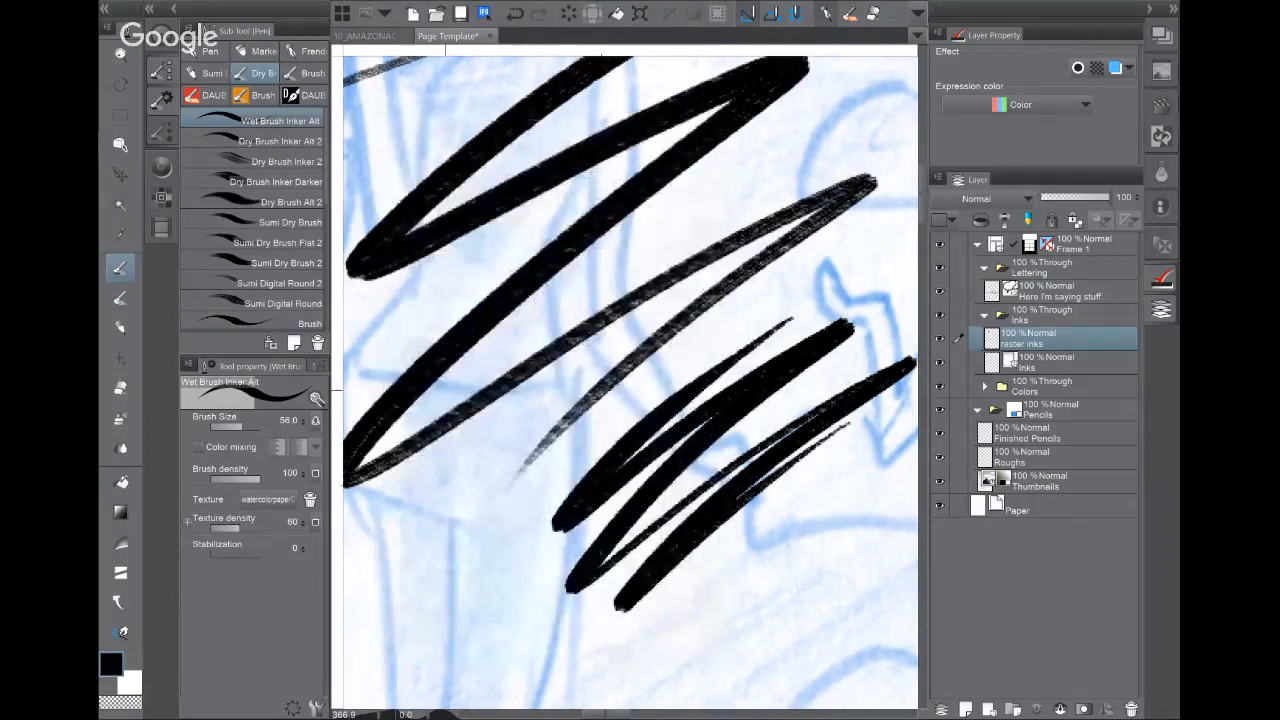
# Step: Test Dry Brush Inker 2 with six fanning strokes, then clear the raster inks layer
pyautogui.click(265, 161)
pyautogui.moveTo(482, 404); pyautogui.dragTo(722, 311)
pyautogui.moveTo(450, 262)
pyautogui.mouseDown()
pyautogui.moveTo(515, 540)
pyautogui.moveTo(588, 598)
pyautogui.mouseUp()
pyautogui.moveTo(476, 325)
pyautogui.mouseDown()
pyautogui.moveTo(505, 418)
pyautogui.moveTo(660, 582)
pyautogui.mouseUp()
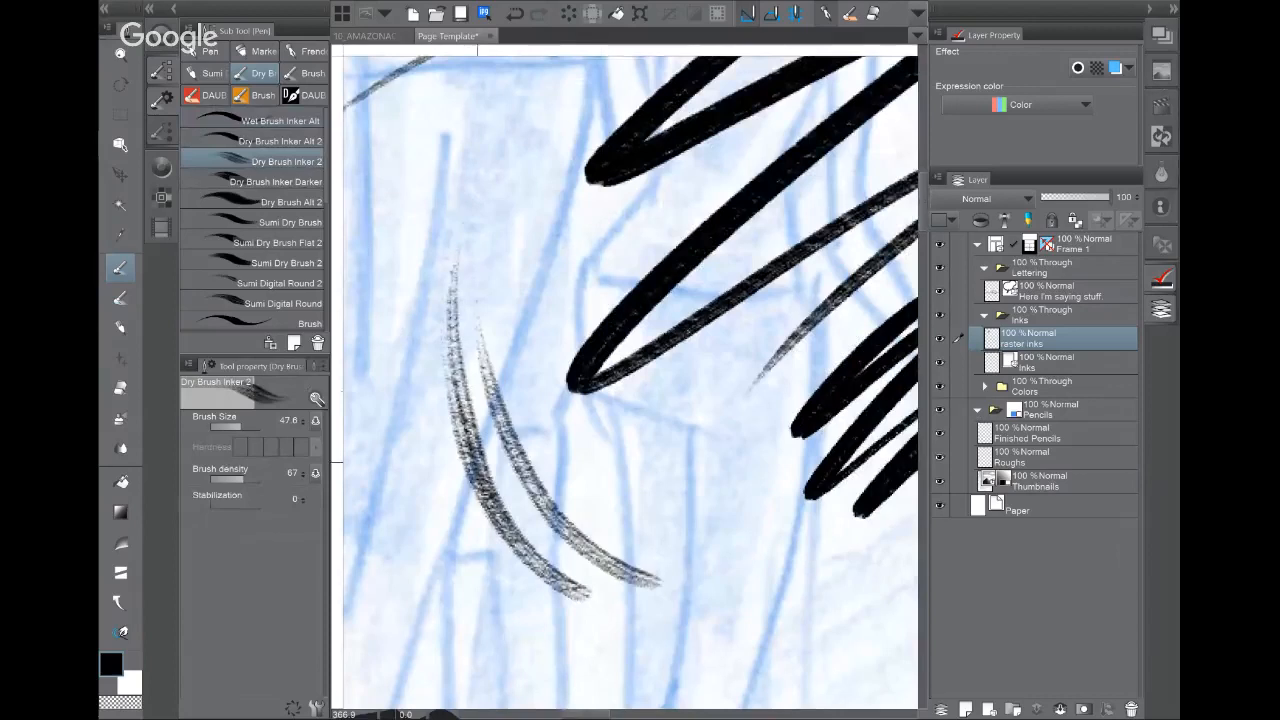
pyautogui.moveTo(480, 464); pyautogui.dragTo(618, 594)
pyautogui.moveTo(412, 400); pyautogui.dragTo(616, 624)
pyautogui.moveTo(494, 488); pyautogui.dragTo(668, 606)
pyautogui.moveTo(550, 472); pyautogui.dragTo(695, 578)
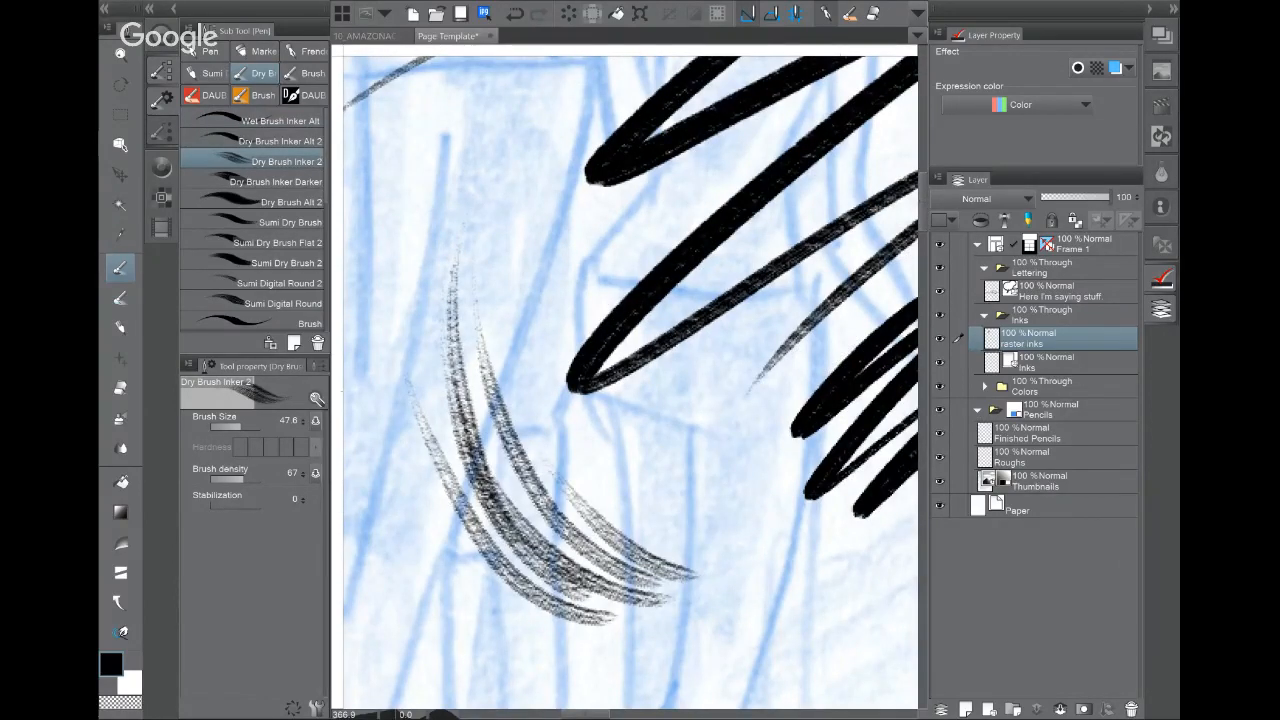
pyautogui.click(568, 14)
pyautogui.scroll(-5, 630, 382)
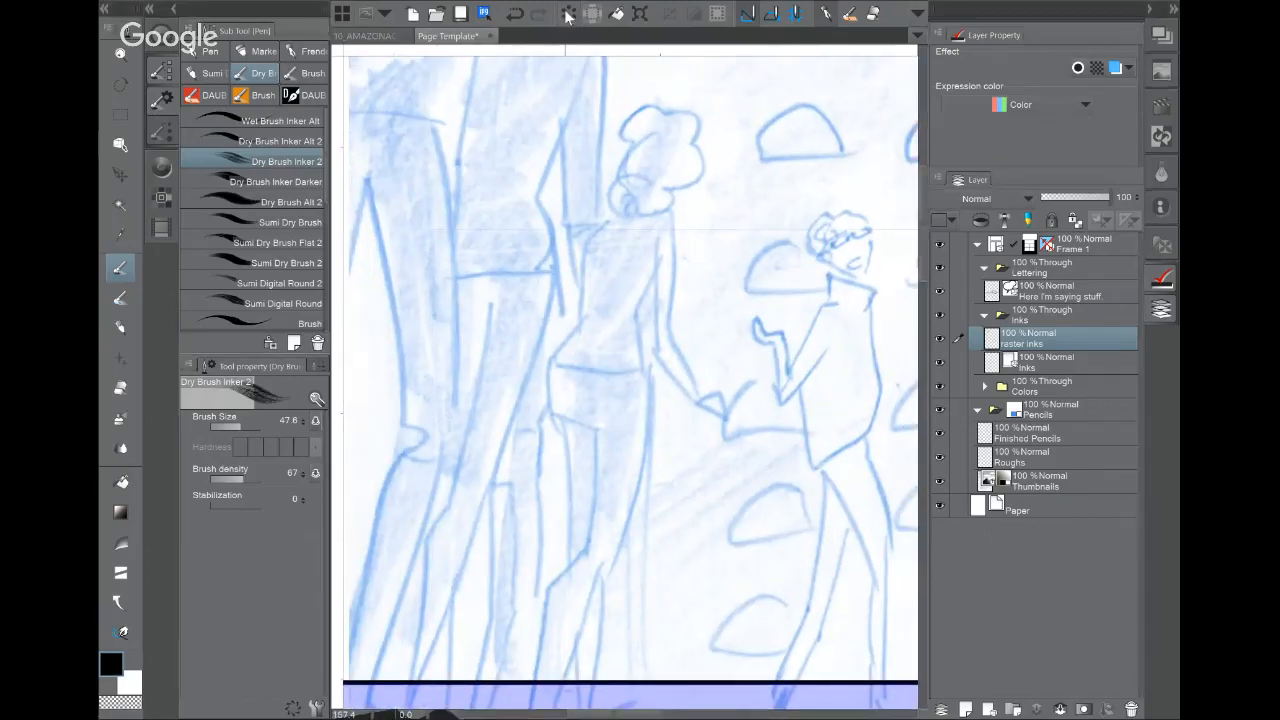
# Step: Open the comic page 02_09SRSLY from the 10th Grade Book inks folder
pyautogui.hotkey('ctrl', 'o')
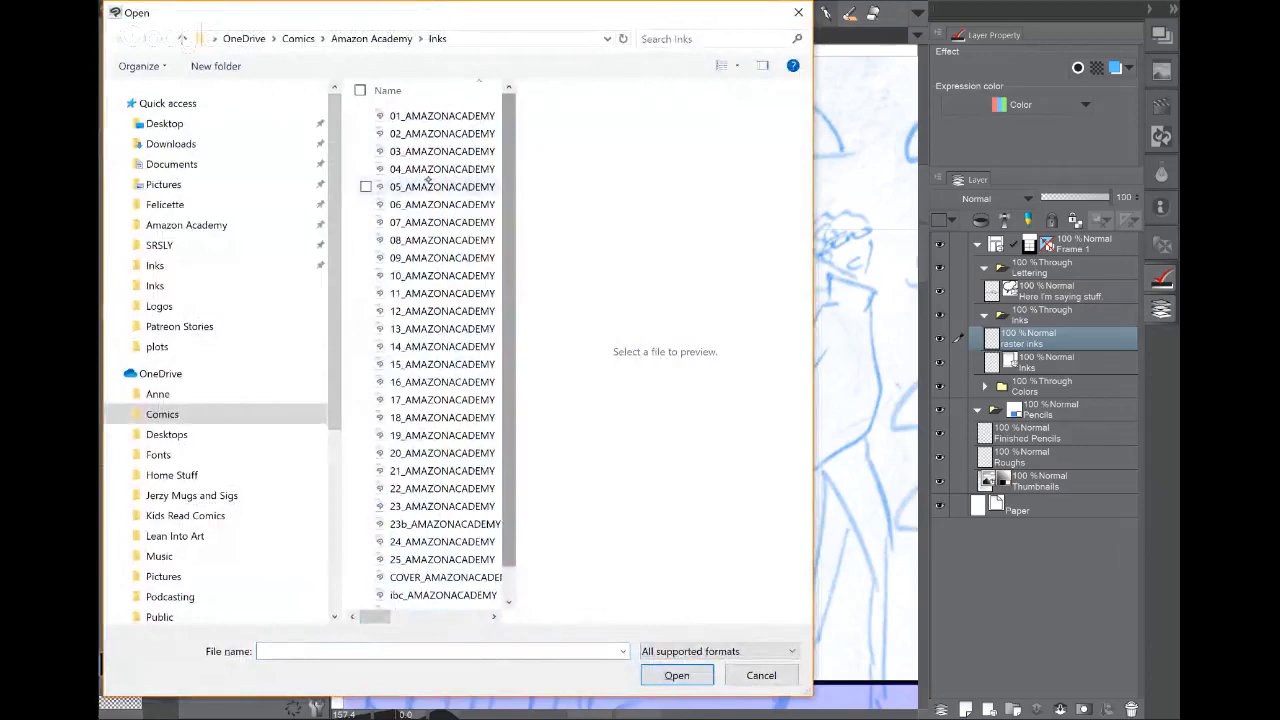
pyautogui.click(155, 265)
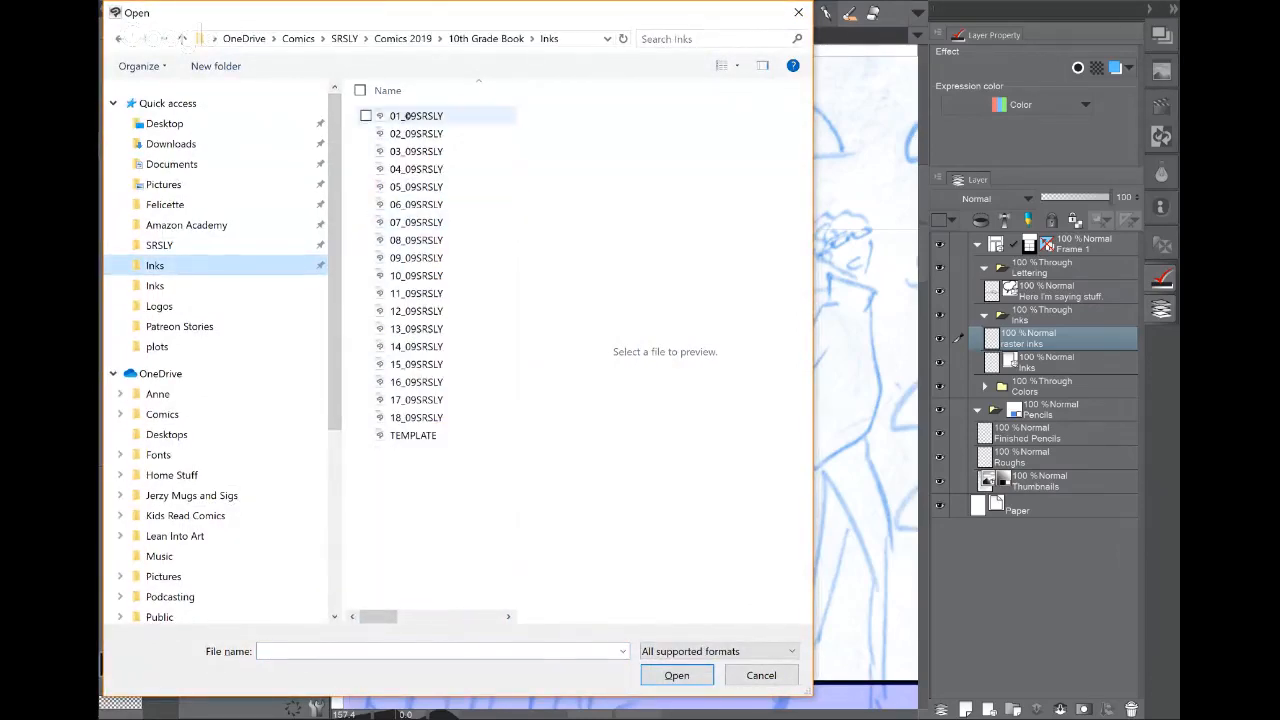
pyautogui.click(405, 133)
pyautogui.click(680, 675)
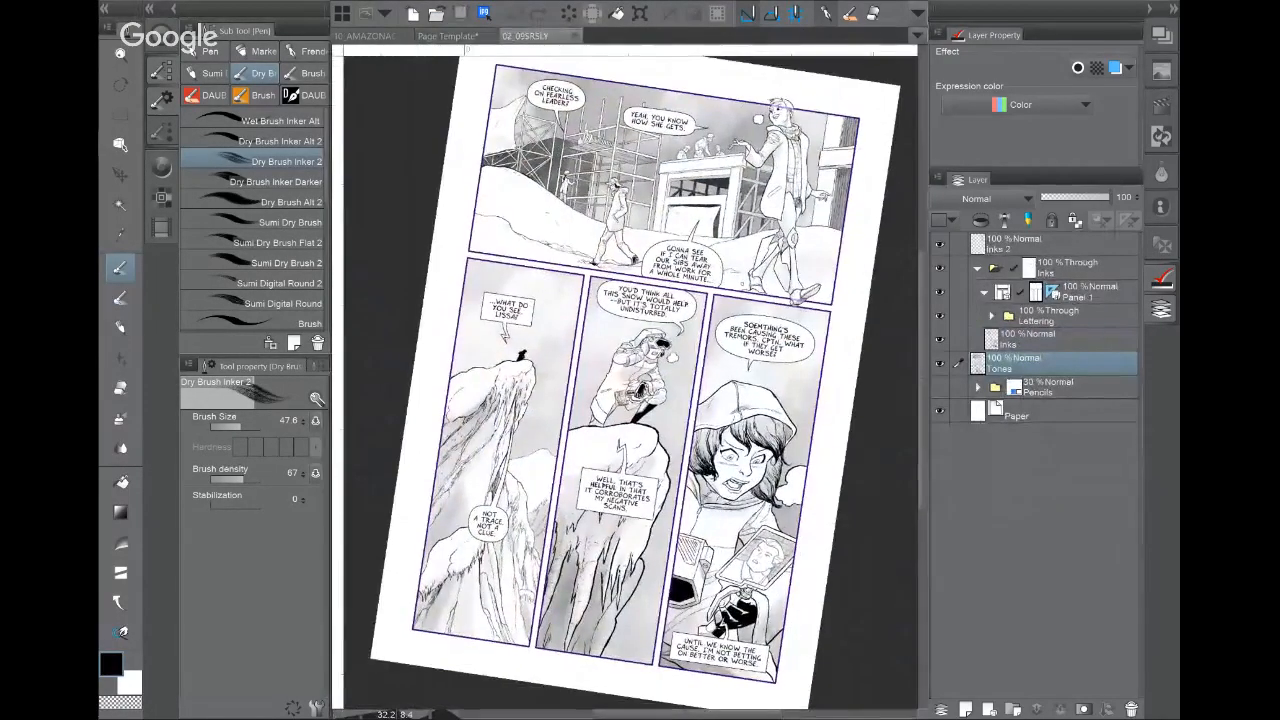
# Step: Reset the page rotation upright and view the first panel's artwork at 100%
pyautogui.moveTo(760, 390); pyautogui.dragTo(735, 385)
pyautogui.moveTo(609, 385); pyautogui.dragTo(711, 519)
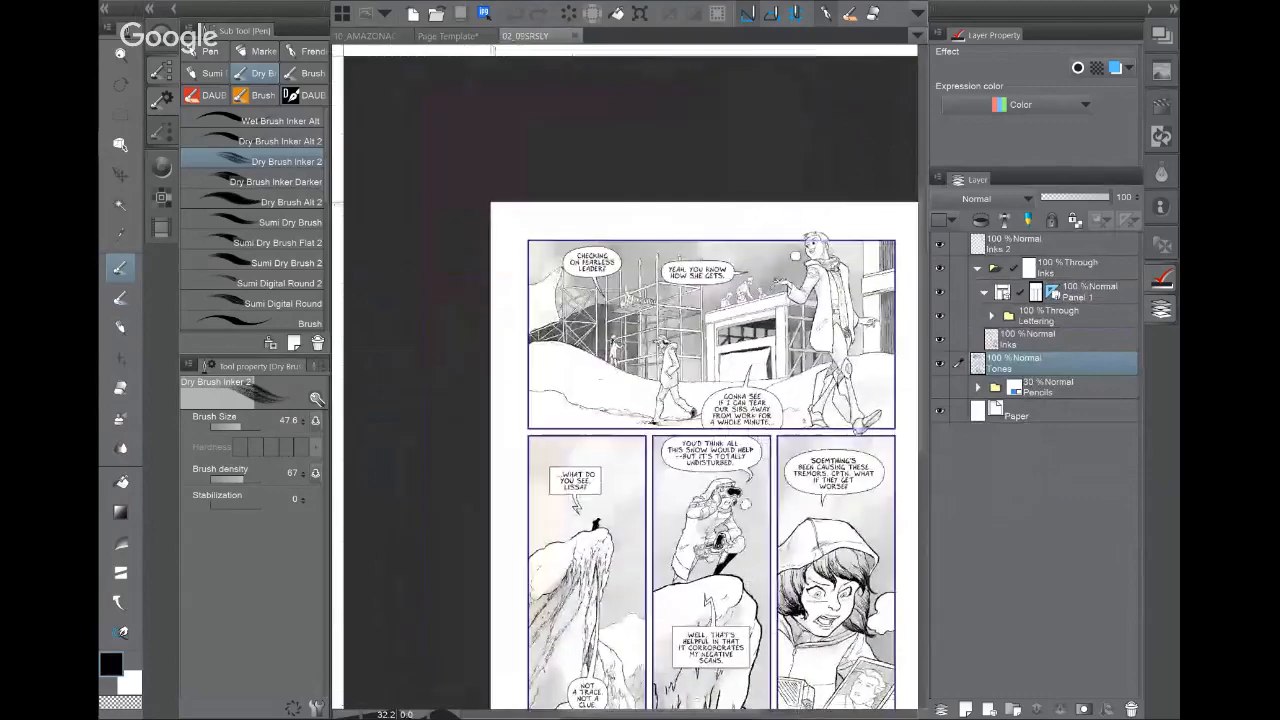
pyautogui.scroll(10, 707, 345)
pyautogui.moveTo(820, 370); pyautogui.dragTo(363, 551)
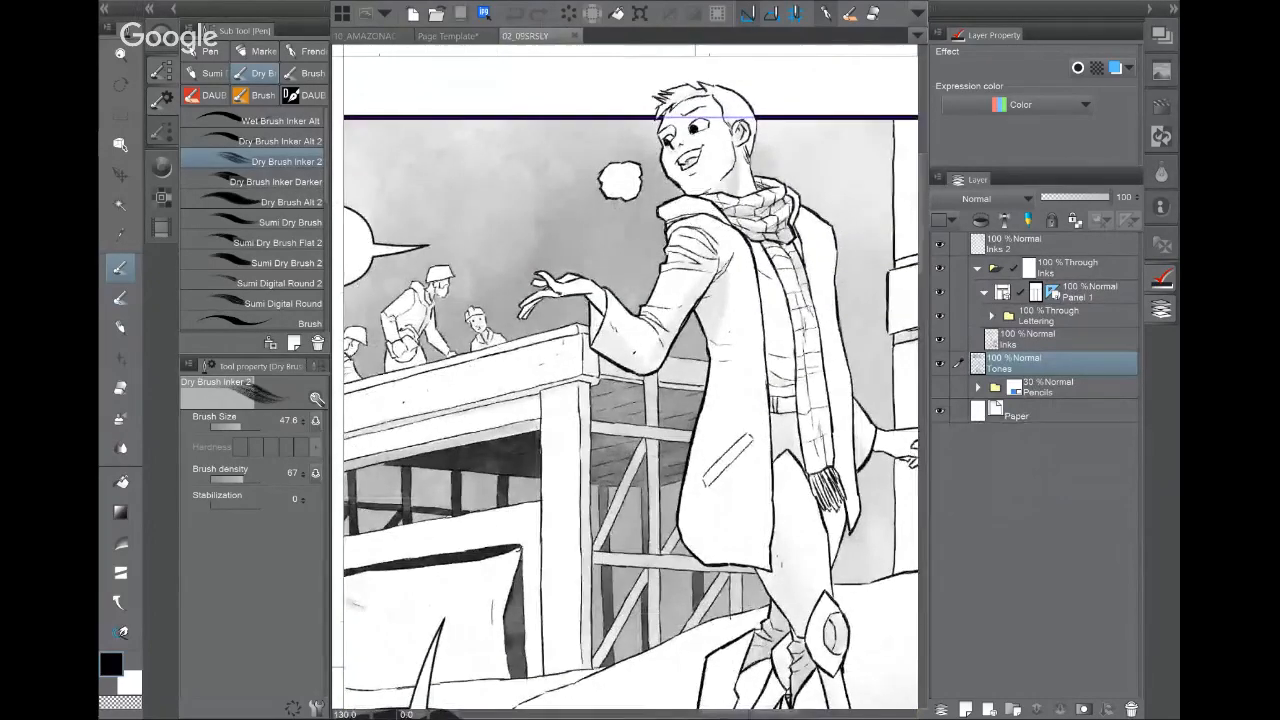
pyautogui.moveTo(630, 420)
pyautogui.mouseDown()
pyautogui.moveTo(655, 299)
pyautogui.moveTo(627, 437)
pyautogui.mouseUp()
pyautogui.hotkey('ctrl', '-')
pyautogui.moveTo(520, 400); pyautogui.dragTo(835, 341)
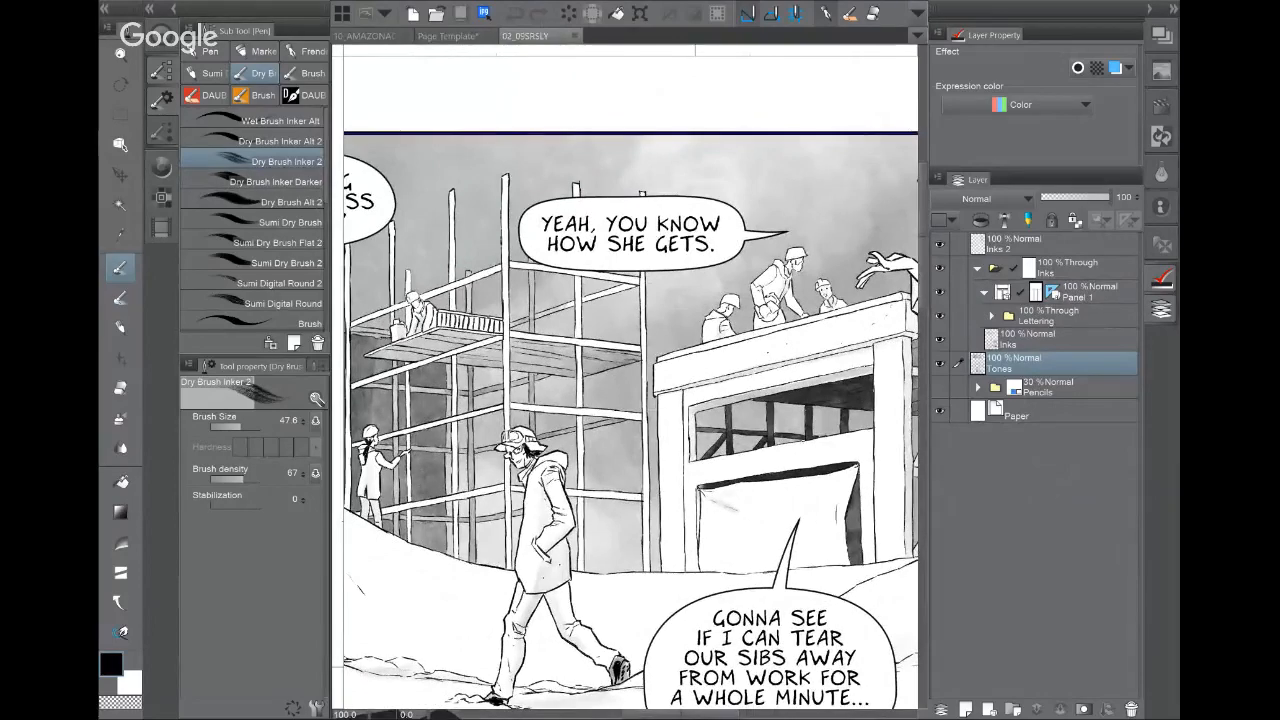
pyautogui.moveTo(580, 420); pyautogui.dragTo(708, 344)
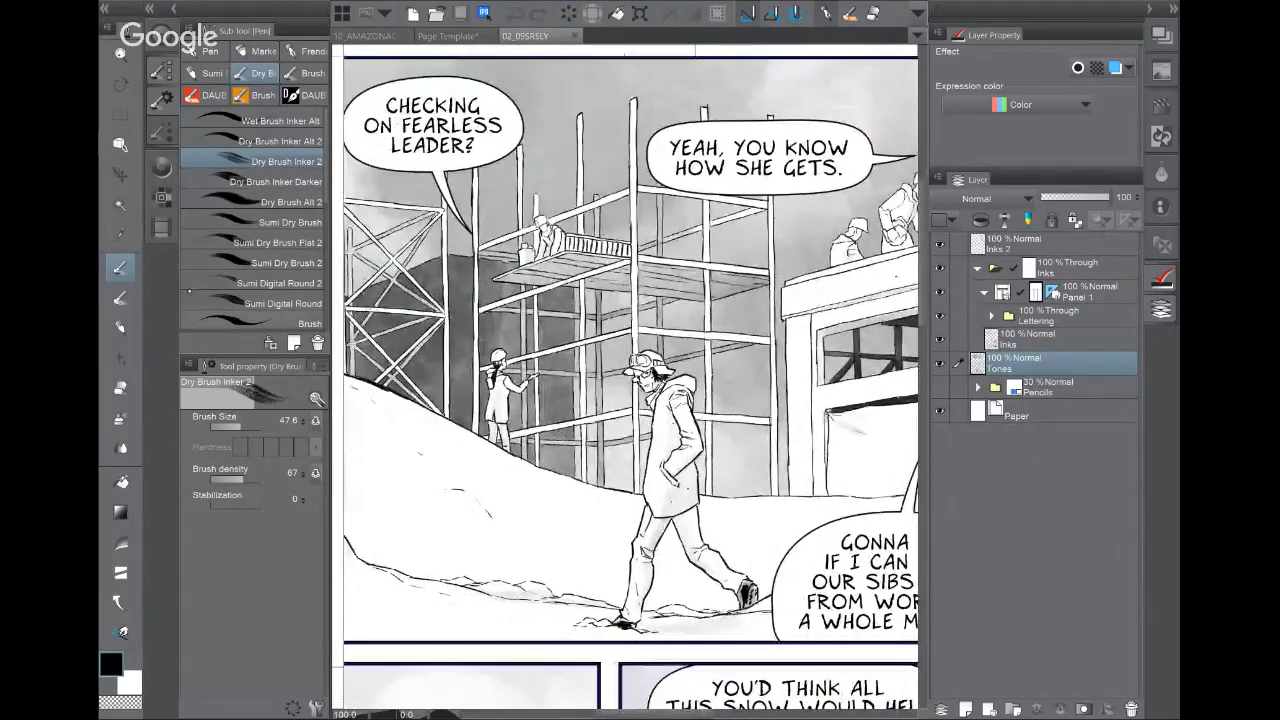
pyautogui.click(120, 298)
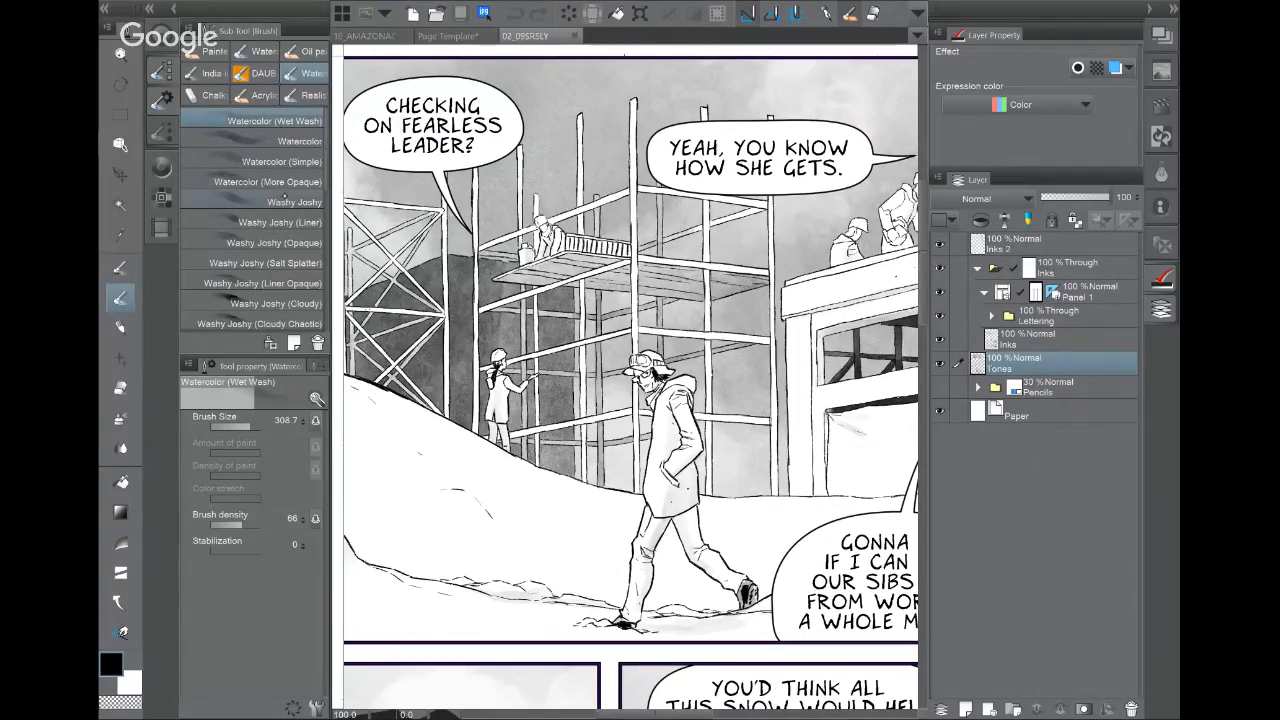
# Step: Paint a grey wash with Watercolor (More Opaque) and review its brush, spray, stroke and texture settings
pyautogui.click(262, 181)
pyautogui.moveTo(448, 521)
pyautogui.mouseDown()
pyautogui.moveTo(607, 541)
pyautogui.moveTo(468, 508)
pyautogui.moveTo(445, 531)
pyautogui.moveTo(560, 553)
pyautogui.moveTo(383, 486)
pyautogui.moveTo(758, 539)
pyautogui.moveTo(492, 494)
pyautogui.moveTo(382, 456)
pyautogui.moveTo(612, 528)
pyautogui.moveTo(412, 555)
pyautogui.moveTo(740, 550)
pyautogui.mouseUp()
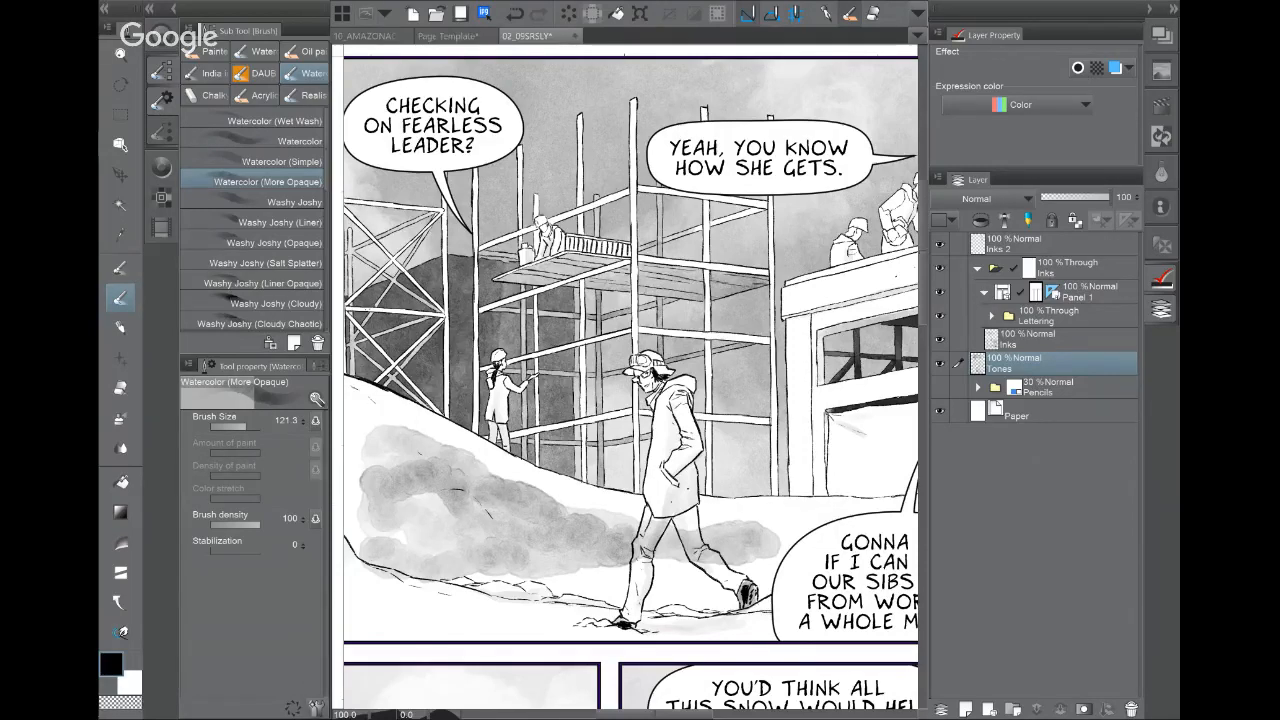
pyautogui.click(316, 707)
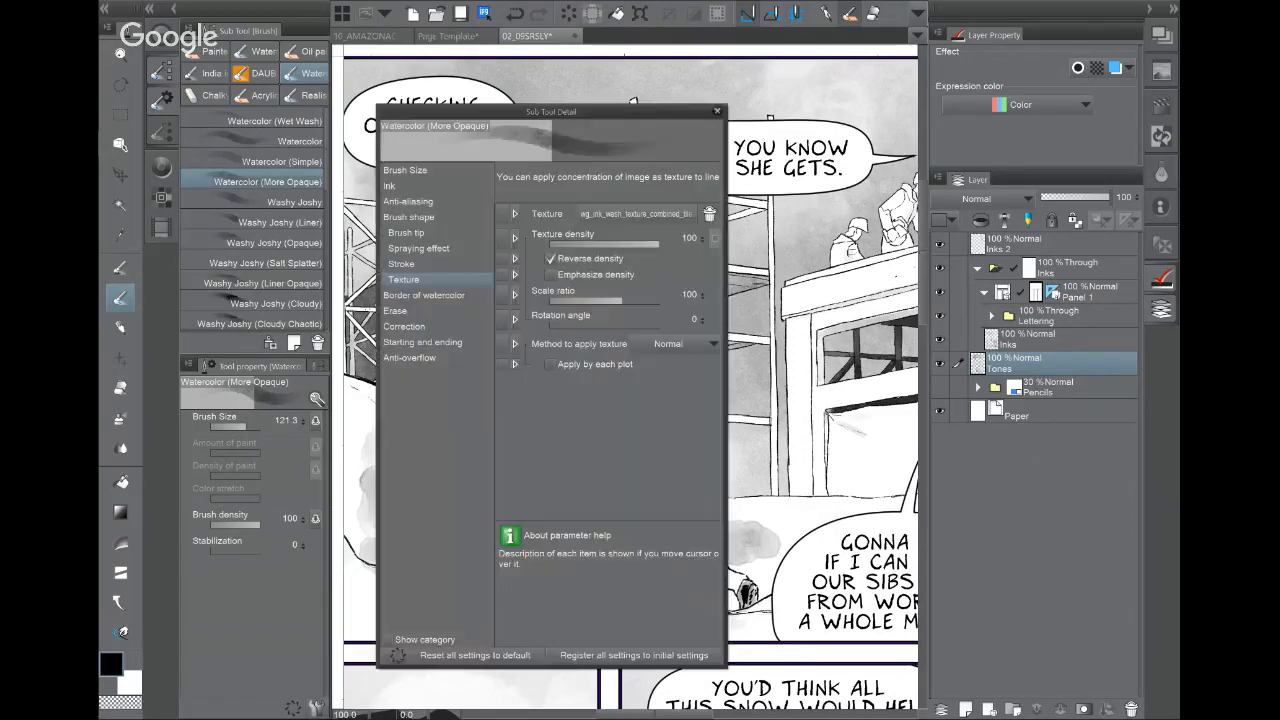
pyautogui.click(409, 217)
pyautogui.click(407, 233)
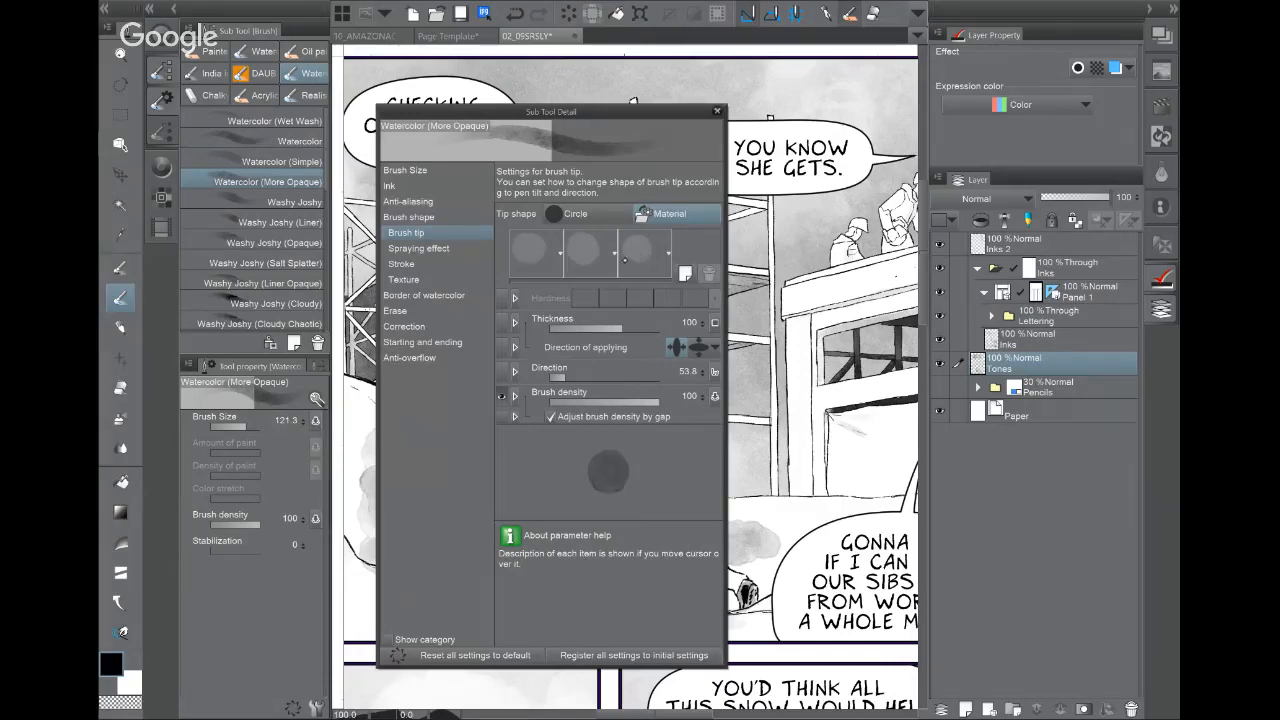
pyautogui.click(420, 248)
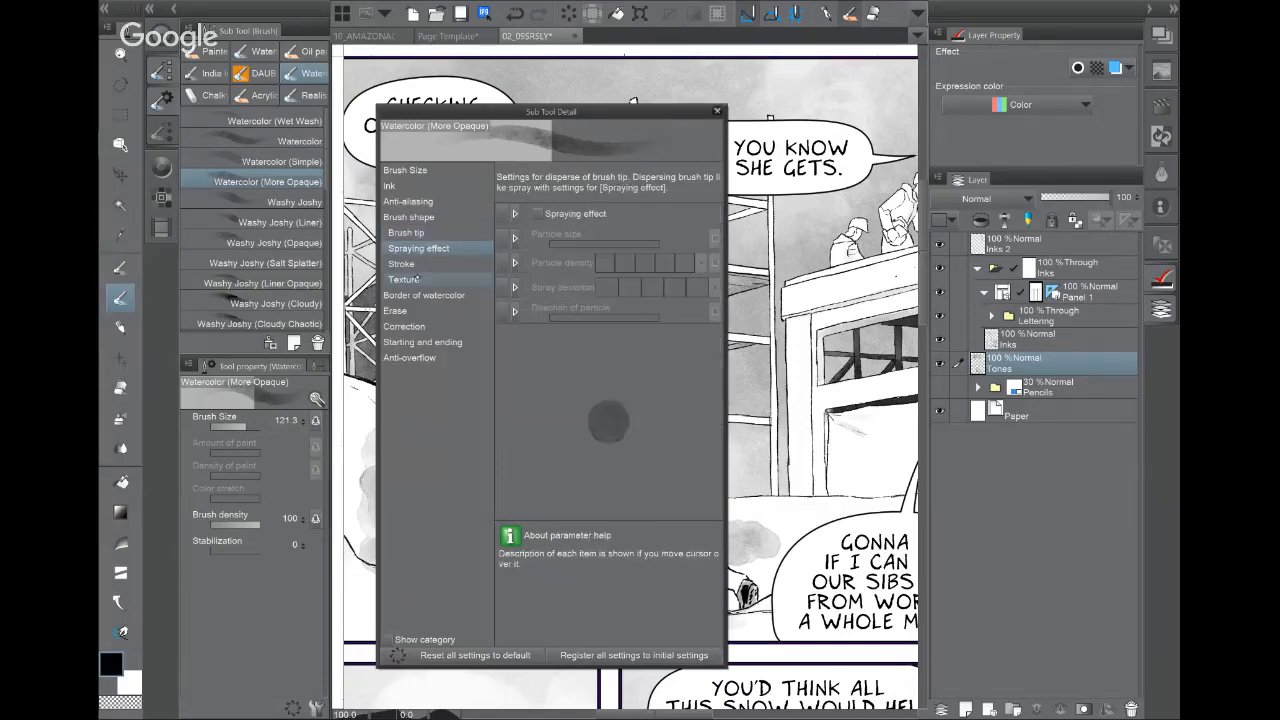
pyautogui.click(400, 265)
pyautogui.click(404, 279)
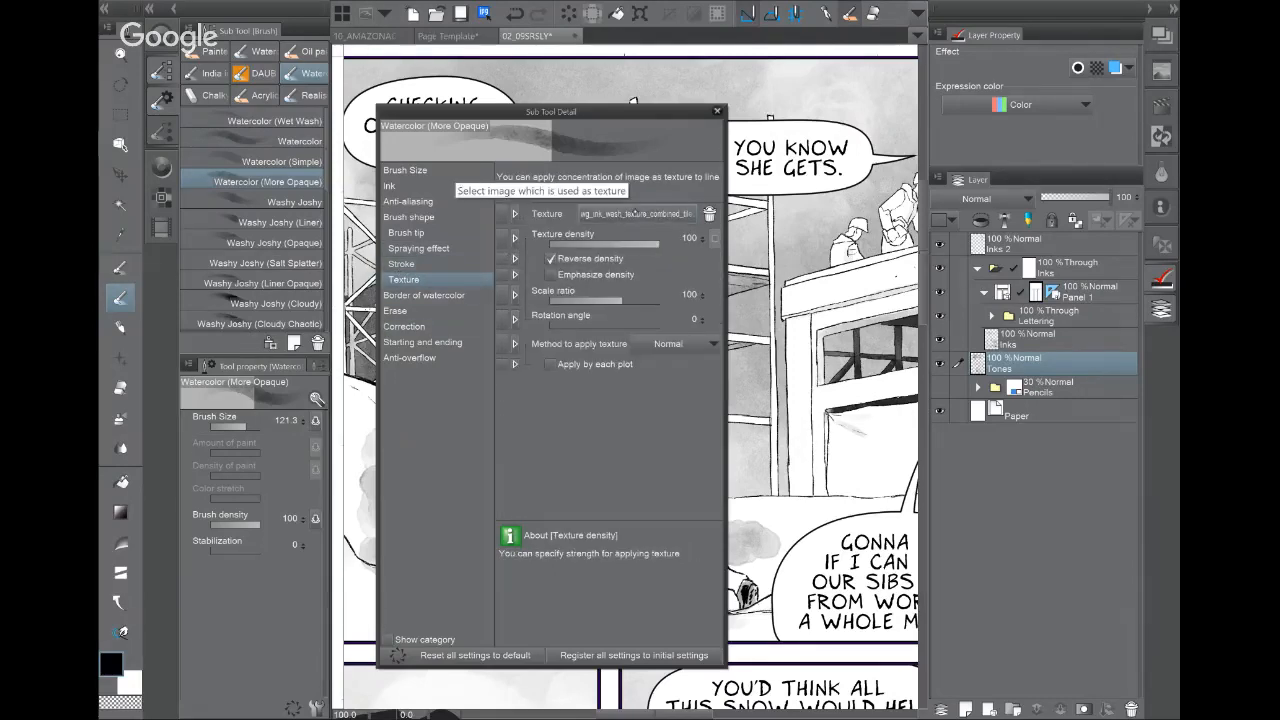
pyautogui.click(717, 111)
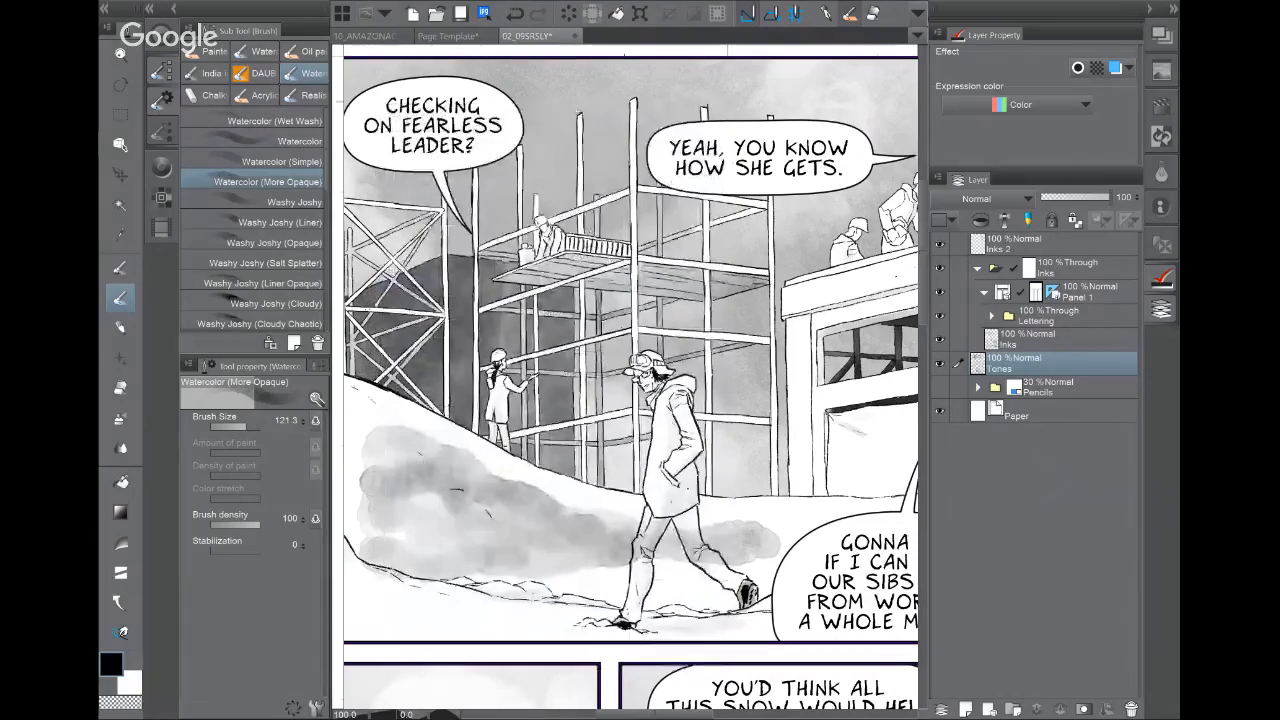
# Step: Paint test strokes in the left page margin, including with the Watercolor brush
pyautogui.hscroll(-3, 728, 300)
pyautogui.moveTo(600, 350); pyautogui.dragTo(652, 354)
pyautogui.moveTo(412, 203); pyautogui.dragTo(409, 632)
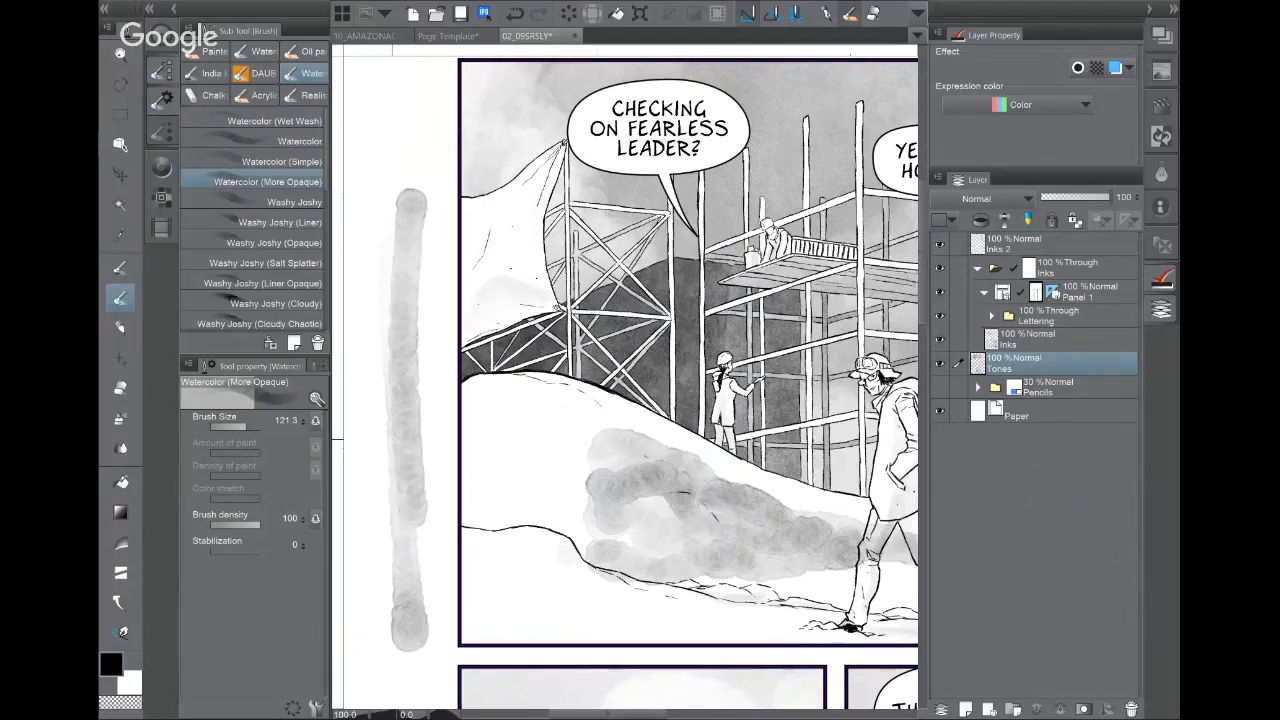
pyautogui.click(292, 134)
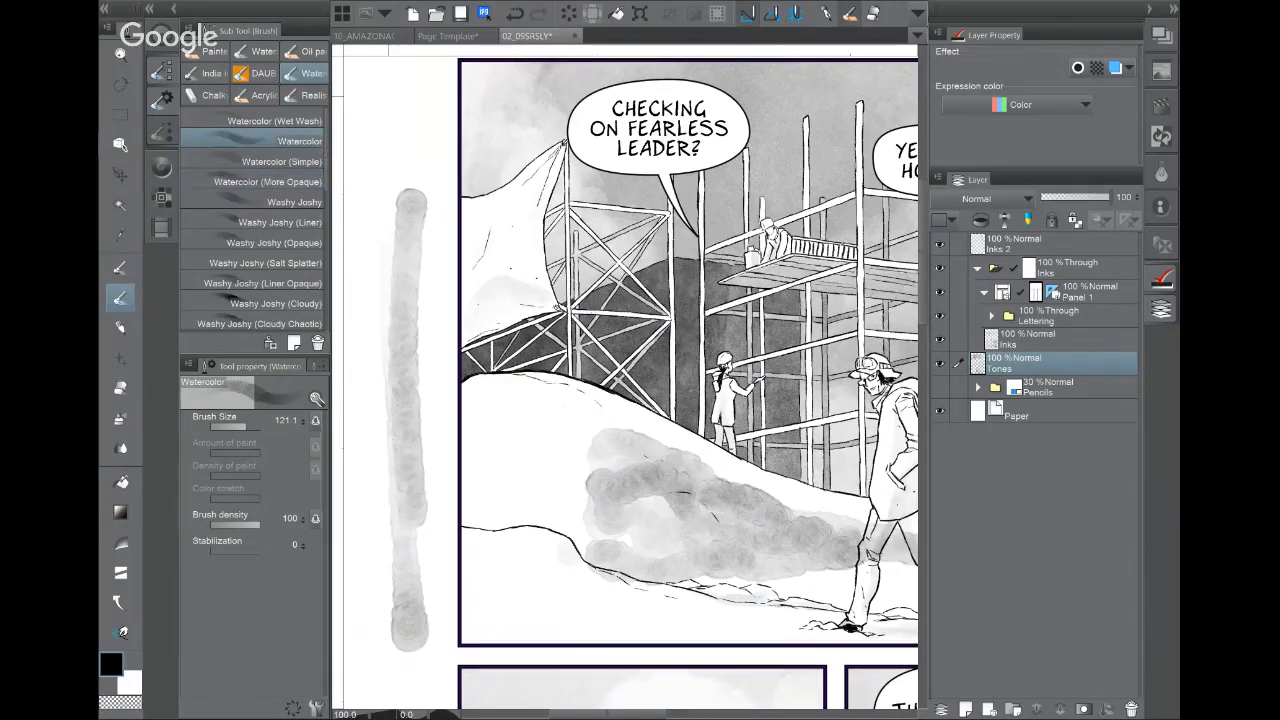
pyautogui.moveTo(400, 95); pyautogui.dragTo(388, 238)
pyautogui.moveTo(386, 160)
pyautogui.mouseDown()
pyautogui.moveTo(376, 418)
pyautogui.moveTo(408, 506)
pyautogui.mouseUp()
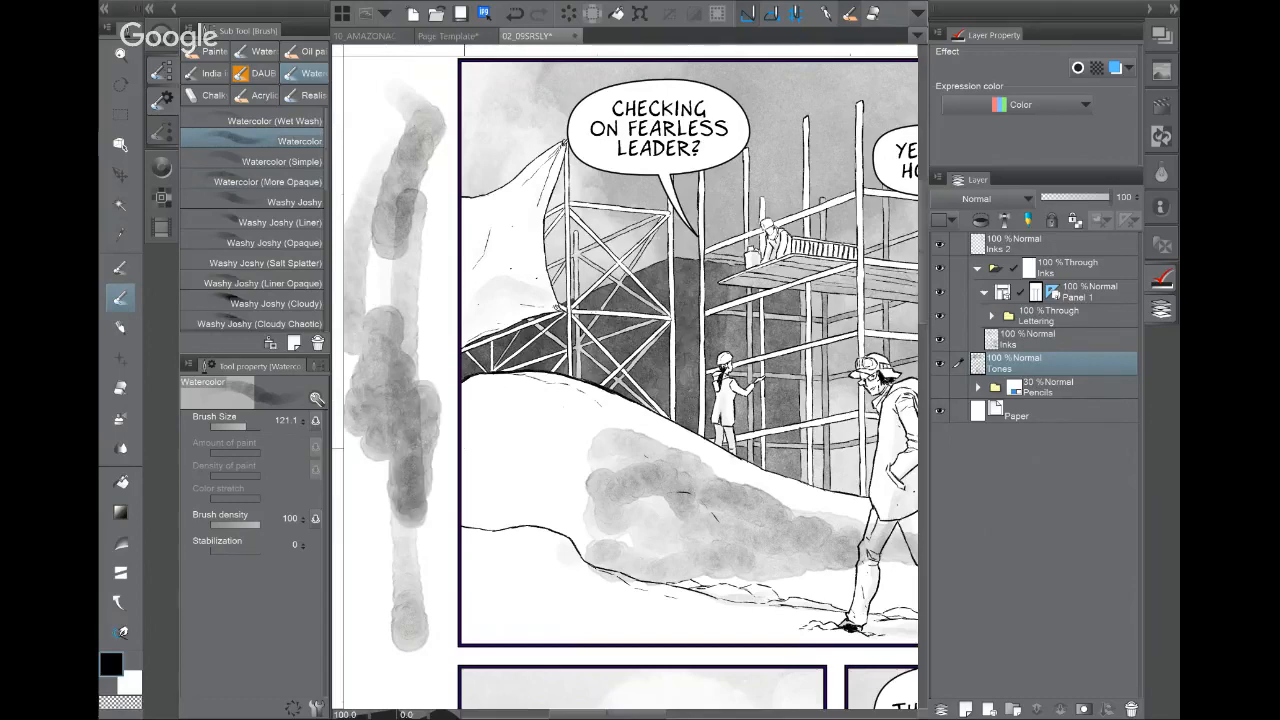
pyautogui.click(450, 36)
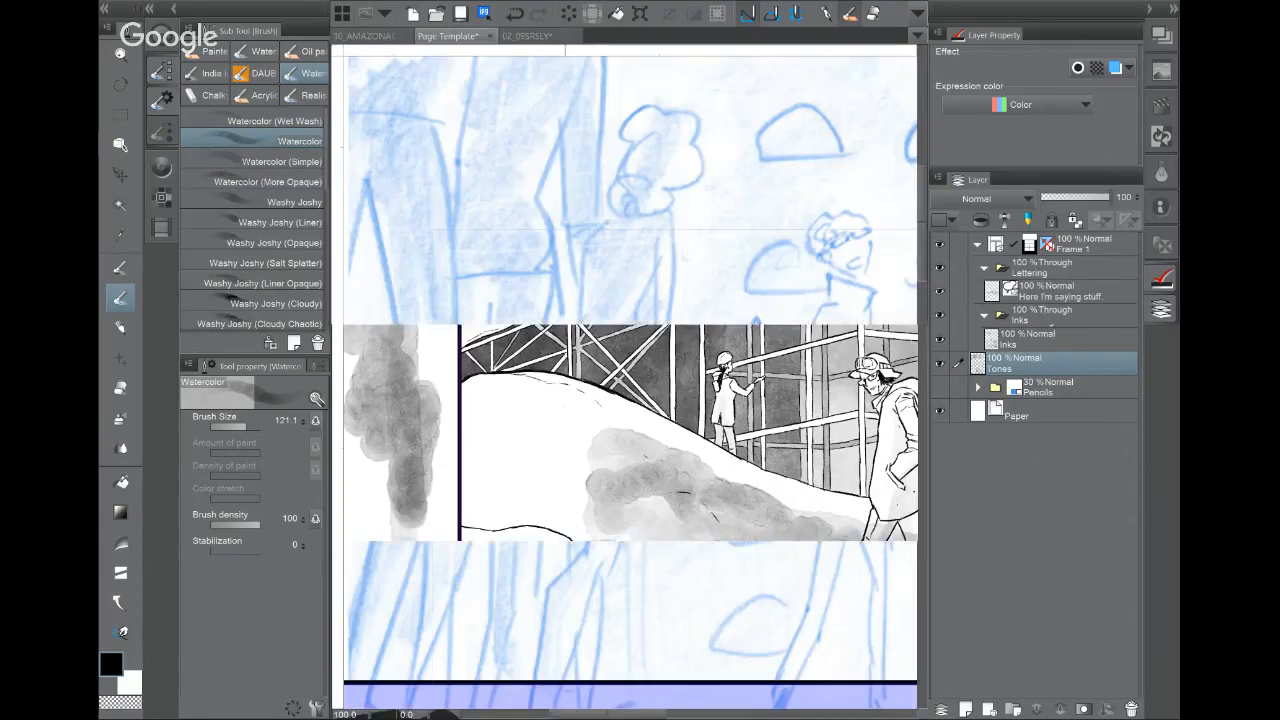
# Step: Zoom out onto the top panel and pick the Wet Brush Inker Alt pen
pyautogui.hotkey('ctrl', '-')
pyautogui.hotkey('ctrl', '-')
pyautogui.hotkey('ctrl', '-')
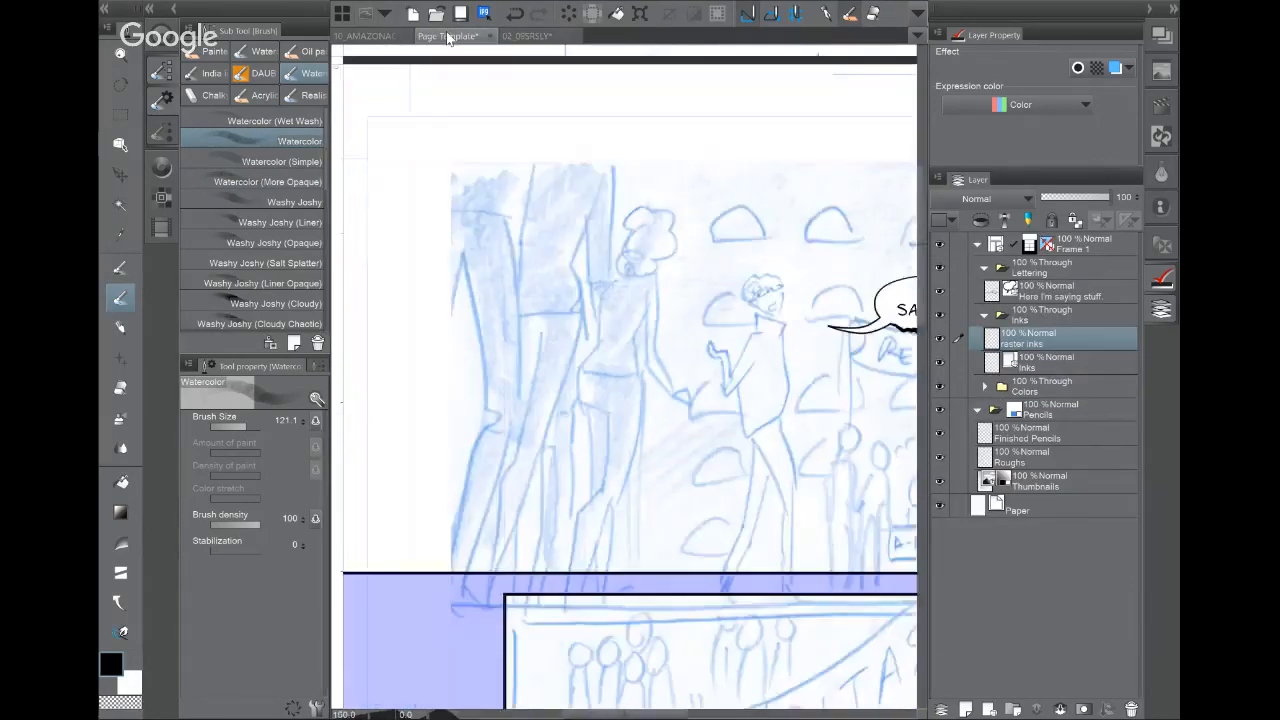
pyautogui.moveTo(709, 386); pyautogui.dragTo(603, 351)
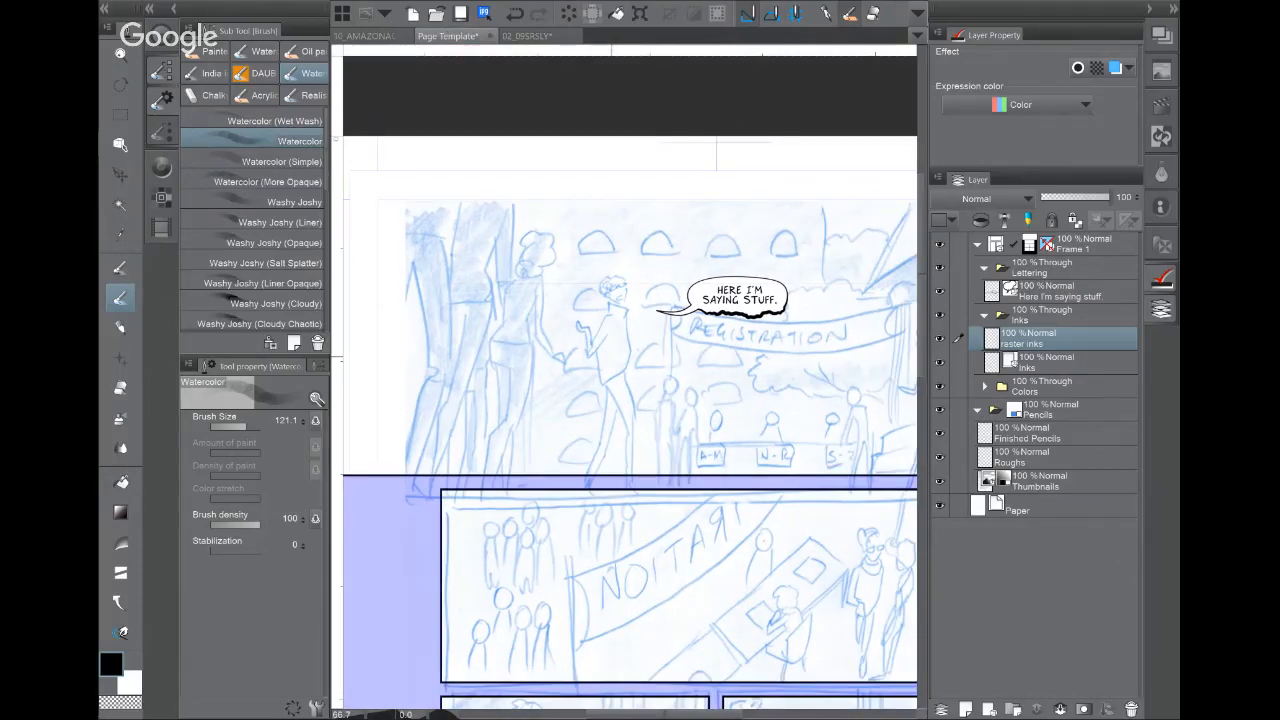
pyautogui.press('p')
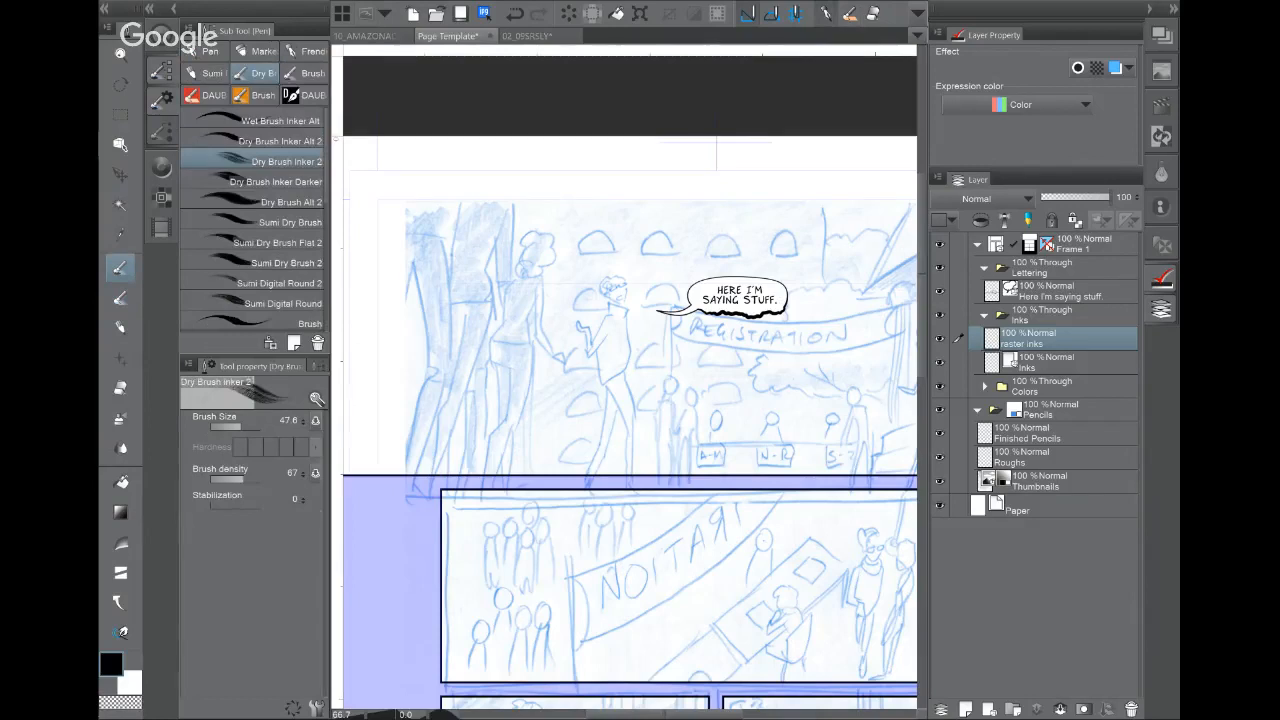
pyautogui.click(265, 114)
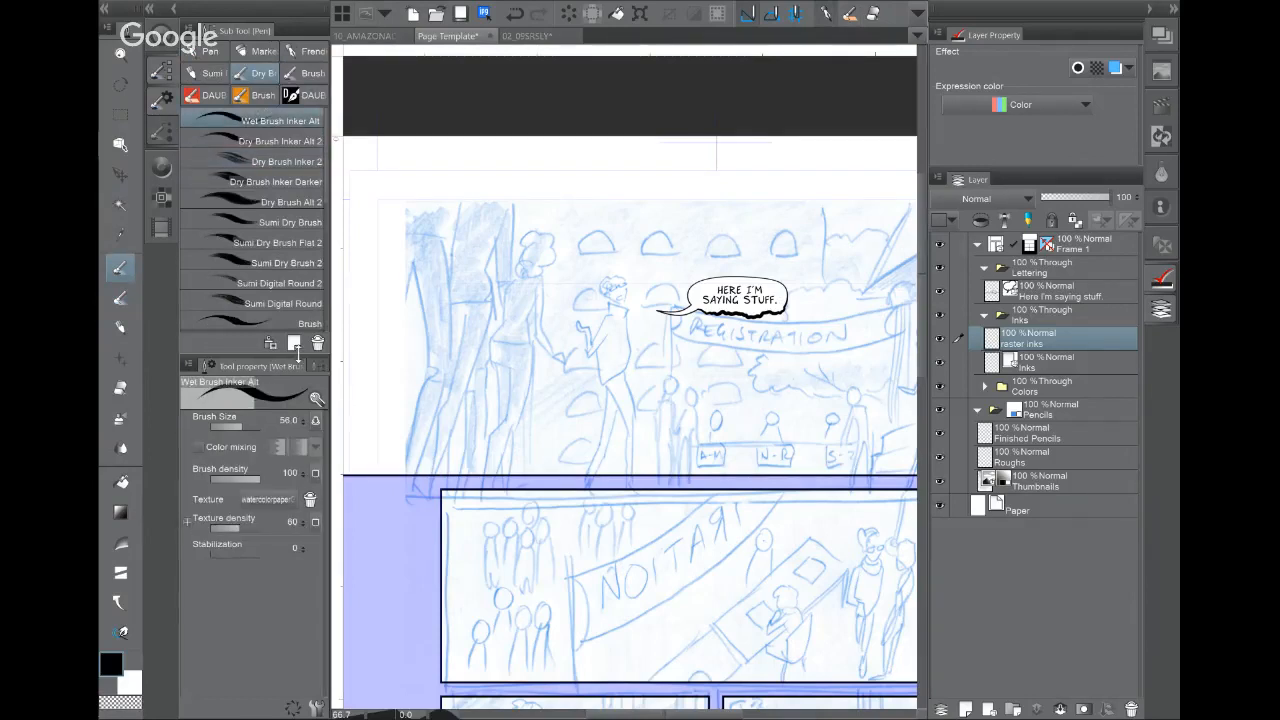
pyautogui.moveTo(737, 548); pyautogui.dragTo(813, 500)
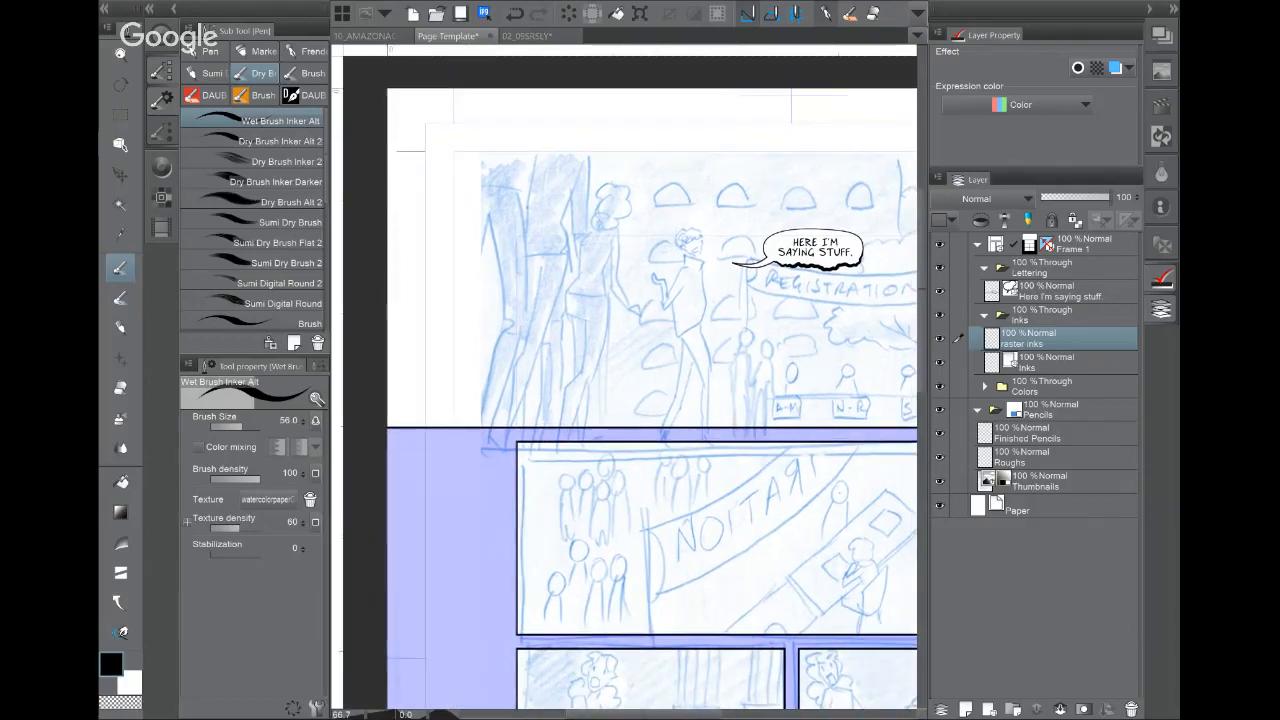
# Step: Lower the Thumbnails layer to 30% opacity and make the Roughs layer active for drawing
pyautogui.click(1093, 362)
pyautogui.click(1090, 340)
pyautogui.click(1078, 434)
pyautogui.click(1072, 459)
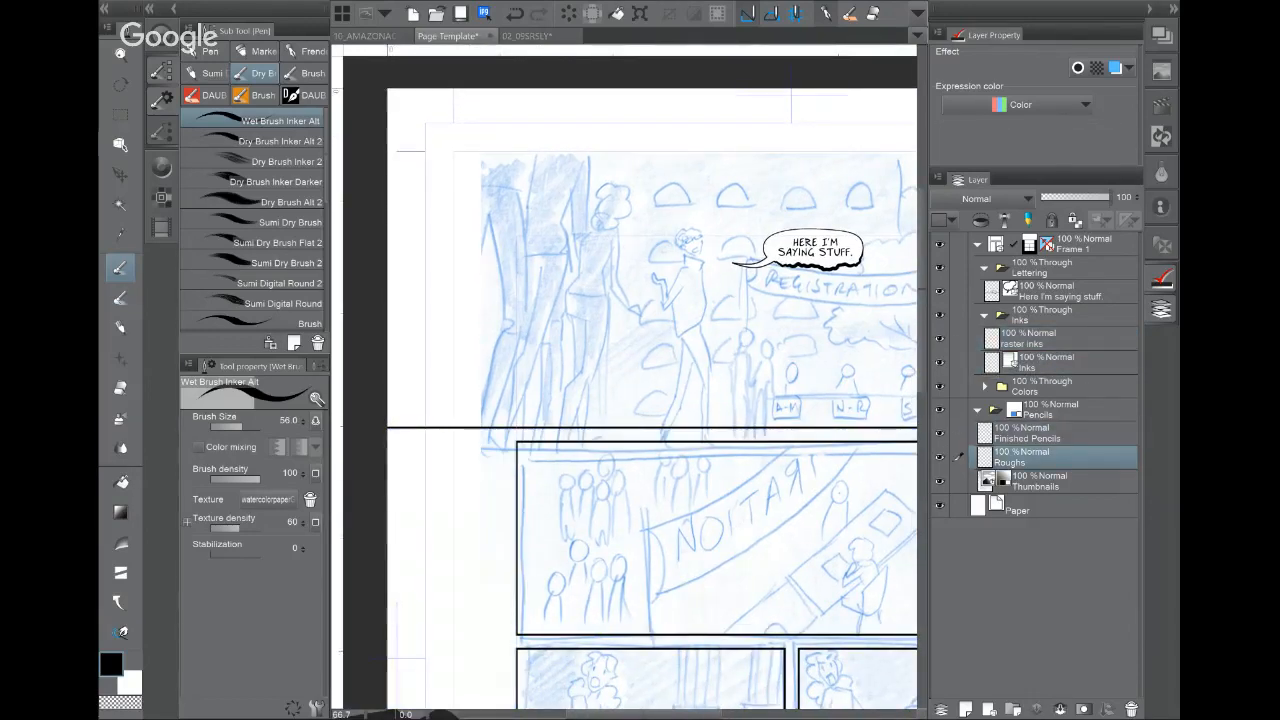
pyautogui.click(1088, 483)
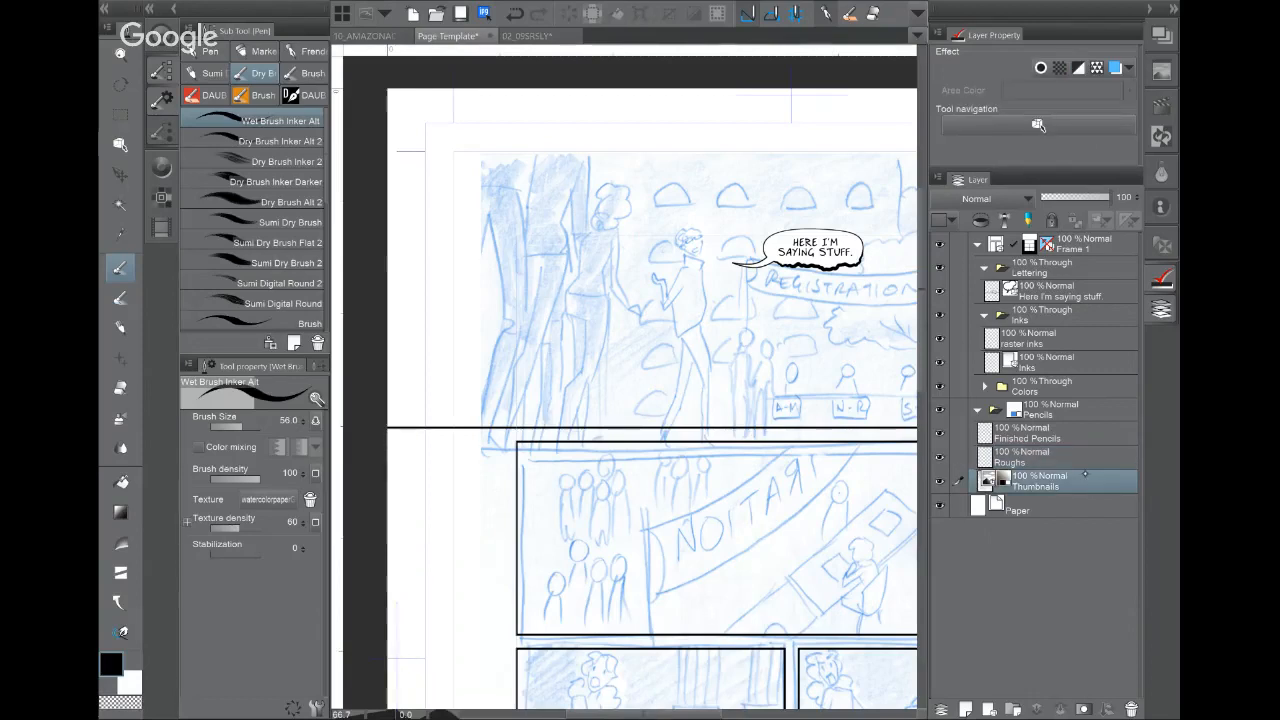
pyautogui.moveTo(1108, 197); pyautogui.dragTo(1061, 197)
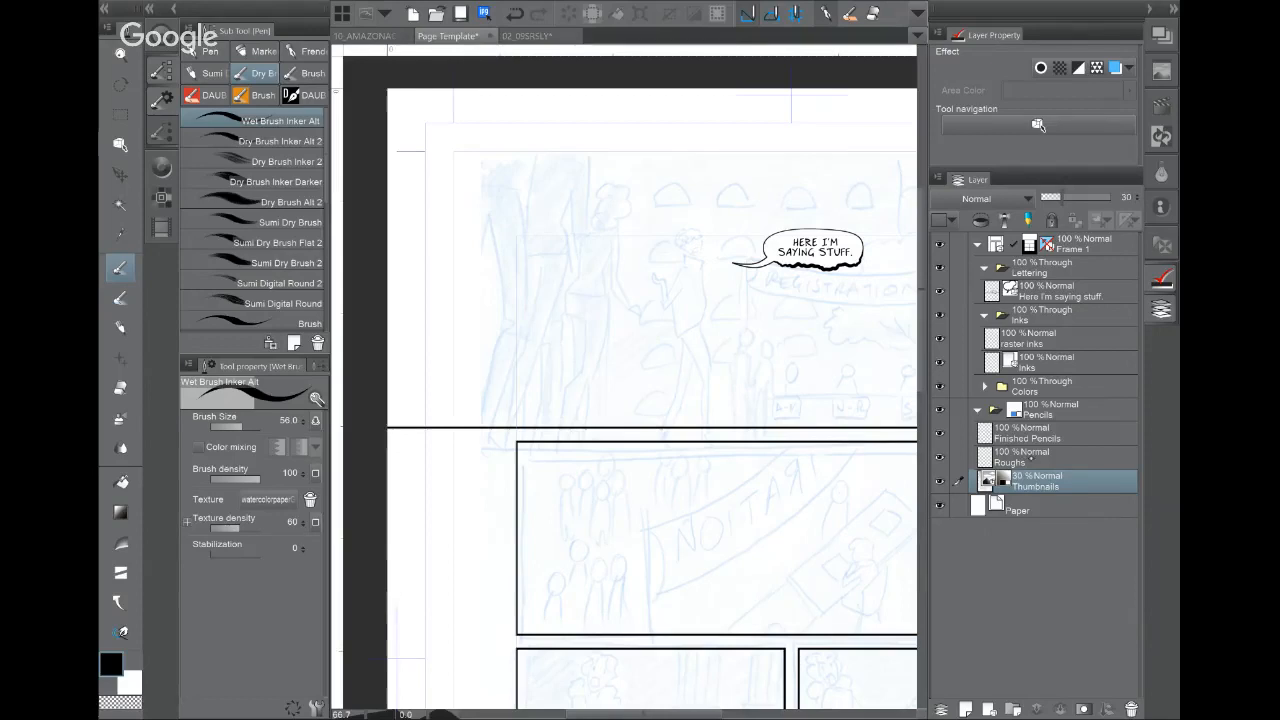
pyautogui.click(1031, 459)
pyautogui.click(1161, 309)
pyautogui.moveTo(956, 570); pyautogui.dragTo(905, 605)
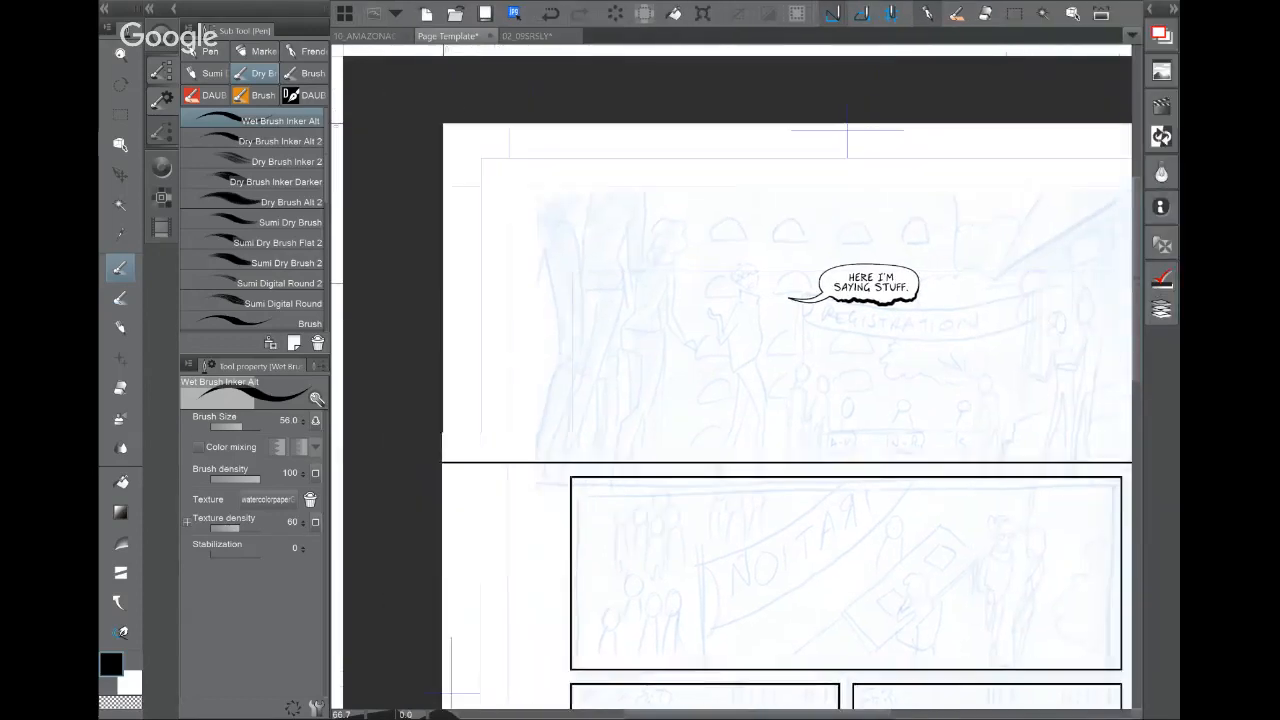
# Step: Zoom in and sketch the woman's head with guide lines beside the balloon
pyautogui.scroll(6, 787, 350)
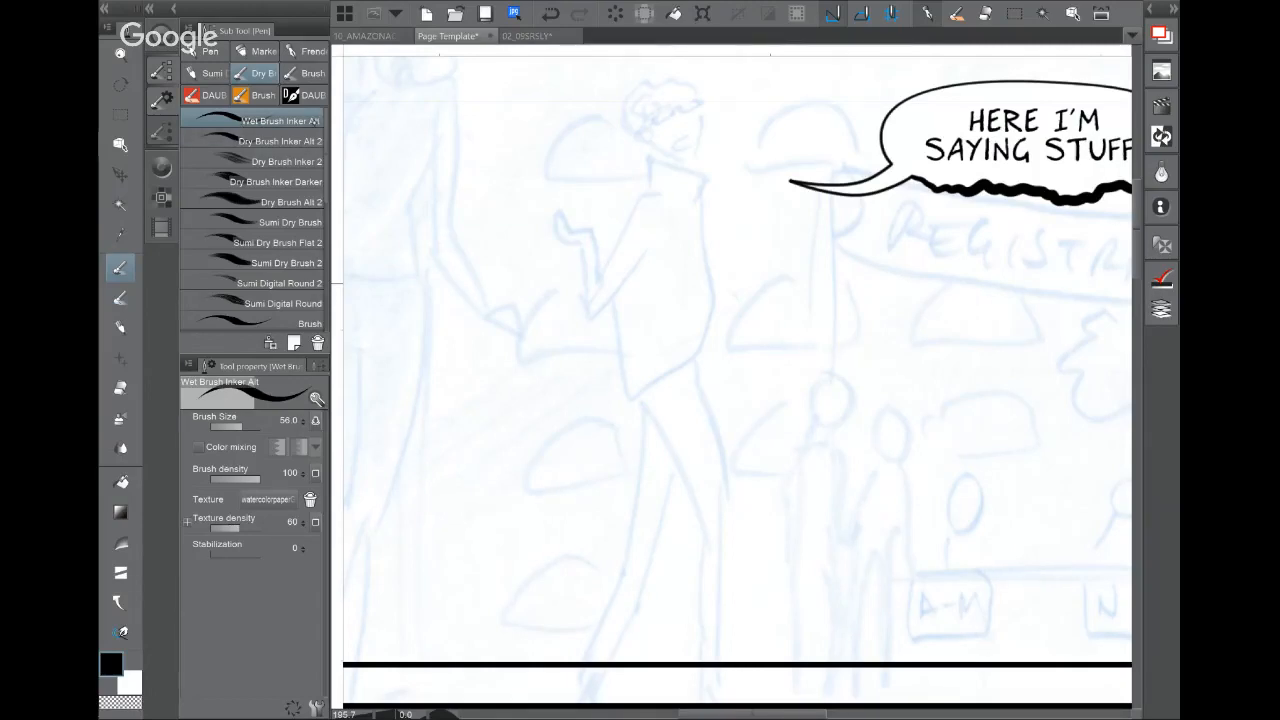
pyautogui.moveTo(648, 82); pyautogui.dragTo(670, 152)
pyautogui.moveTo(660, 84)
pyautogui.mouseDown()
pyautogui.moveTo(703, 152)
pyautogui.moveTo(645, 115)
pyautogui.mouseUp()
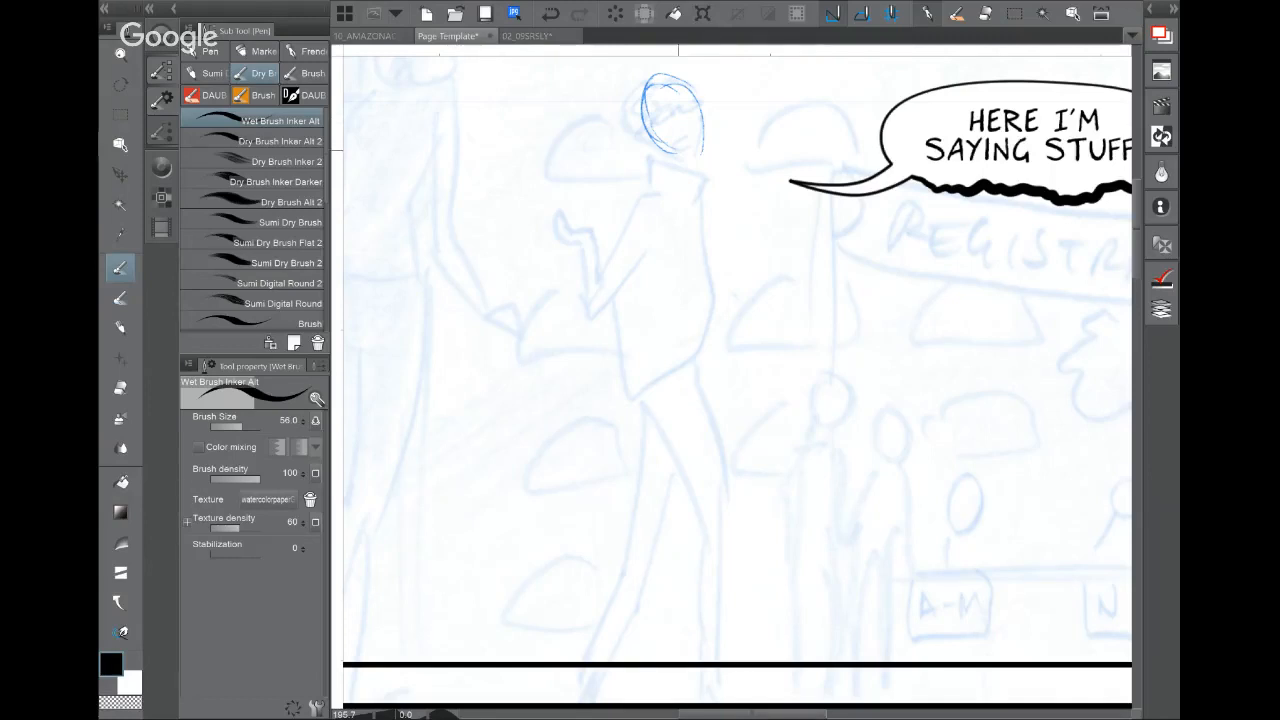
pyautogui.moveTo(676, 155); pyautogui.dragTo(711, 140)
pyautogui.moveTo(654, 82); pyautogui.dragTo(692, 144)
pyautogui.moveTo(656, 76)
pyautogui.mouseDown()
pyautogui.moveTo(684, 120)
pyautogui.moveTo(642, 122)
pyautogui.mouseUp()
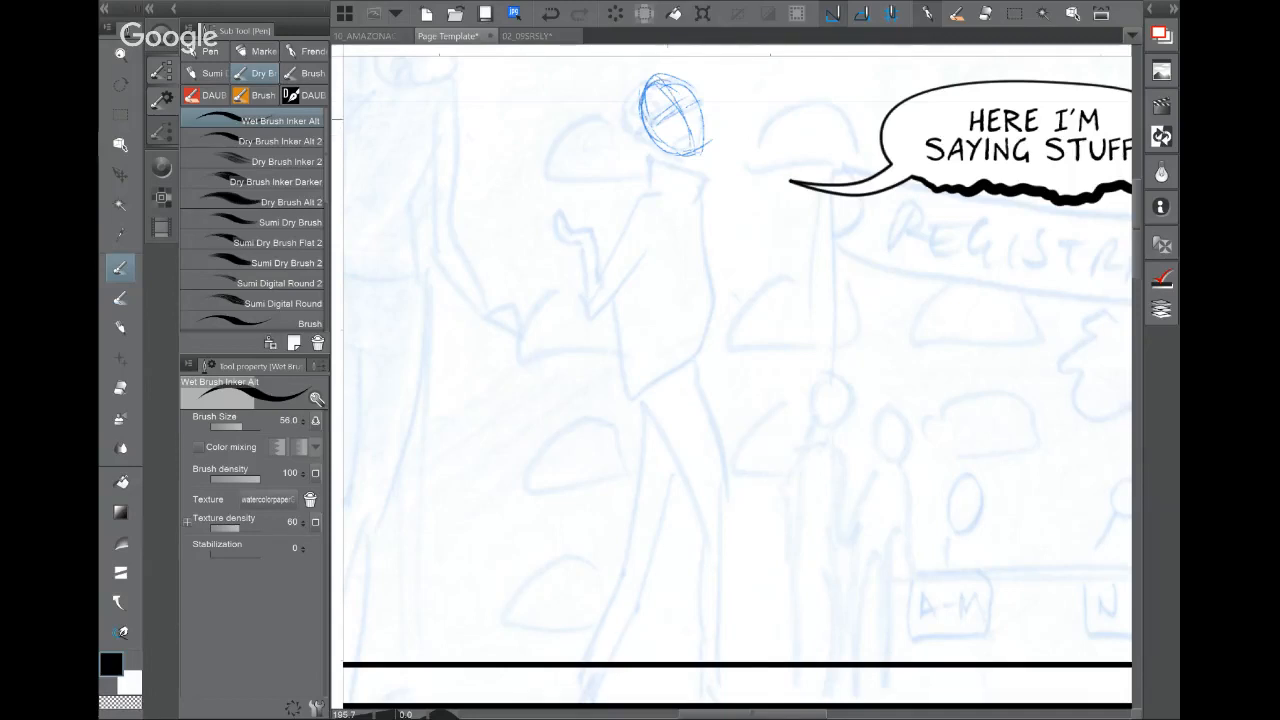
# Step: Sketch the neck, shoulders, torso with chest circle, and the raised arm and hand
pyautogui.moveTo(660, 160)
pyautogui.mouseDown()
pyautogui.moveTo(700, 200)
pyautogui.moveTo(626, 220)
pyautogui.moveTo(624, 204)
pyautogui.moveTo(672, 304)
pyautogui.mouseUp()
pyautogui.moveTo(632, 226); pyautogui.dragTo(658, 274)
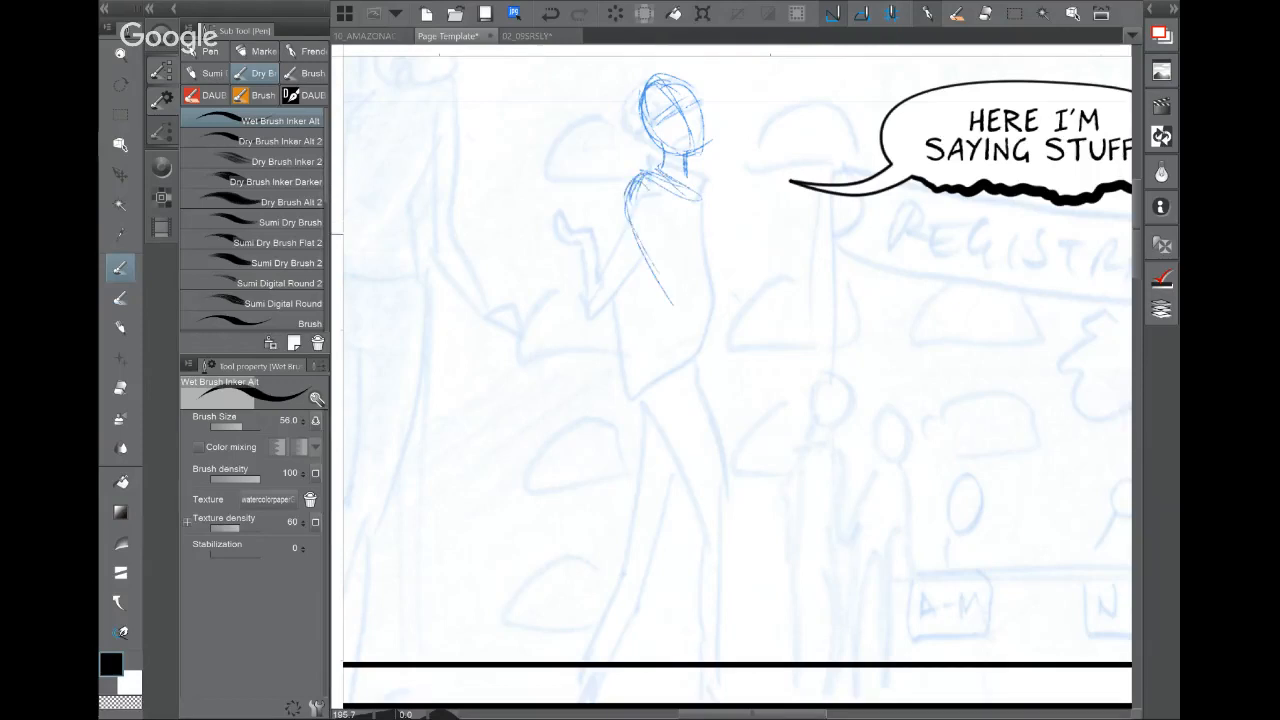
pyautogui.moveTo(706, 206); pyautogui.dragTo(698, 300)
pyautogui.moveTo(652, 288)
pyautogui.mouseDown()
pyautogui.moveTo(674, 284)
pyautogui.moveTo(668, 298)
pyautogui.mouseUp()
pyautogui.moveTo(660, 186)
pyautogui.mouseDown()
pyautogui.moveTo(600, 256)
pyautogui.moveTo(622, 268)
pyautogui.mouseUp()
pyautogui.moveTo(622, 192)
pyautogui.mouseDown()
pyautogui.moveTo(670, 266)
pyautogui.moveTo(606, 250)
pyautogui.mouseUp()
pyautogui.moveTo(606, 248)
pyautogui.mouseDown()
pyautogui.moveTo(600, 276)
pyautogui.moveTo(585, 206)
pyautogui.mouseUp()
pyautogui.moveTo(584, 206)
pyautogui.mouseDown()
pyautogui.moveTo(570, 230)
pyautogui.moveTo(588, 208)
pyautogui.mouseUp()
pyautogui.moveTo(572, 228); pyautogui.dragTo(602, 264)
pyautogui.moveTo(591, 208)
pyautogui.mouseDown()
pyautogui.moveTo(536, 190)
pyautogui.moveTo(572, 210)
pyautogui.mouseUp()
# Step: Sketch the waist, hips and both legs down to the feet
pyautogui.moveTo(656, 254); pyautogui.dragTo(678, 326)
pyautogui.moveTo(654, 276)
pyautogui.mouseDown()
pyautogui.moveTo(650, 328)
pyautogui.moveTo(686, 312)
pyautogui.mouseUp()
pyautogui.moveTo(706, 262)
pyautogui.mouseDown()
pyautogui.moveTo(708, 334)
pyautogui.moveTo(634, 366)
pyautogui.mouseUp()
pyautogui.moveTo(648, 312)
pyautogui.mouseDown()
pyautogui.moveTo(668, 294)
pyautogui.moveTo(640, 394)
pyautogui.mouseUp()
pyautogui.moveTo(642, 344); pyautogui.dragTo(668, 396)
pyautogui.moveTo(670, 352)
pyautogui.mouseDown()
pyautogui.moveTo(710, 318)
pyautogui.moveTo(726, 426)
pyautogui.mouseUp()
pyautogui.moveTo(658, 386); pyautogui.dragTo(674, 416)
pyautogui.moveTo(654, 394); pyautogui.dragTo(722, 528)
pyautogui.moveTo(700, 330)
pyautogui.mouseDown()
pyautogui.moveTo(738, 518)
pyautogui.moveTo(750, 492)
pyautogui.moveTo(730, 498)
pyautogui.moveTo(740, 536)
pyautogui.moveTo(712, 600)
pyautogui.moveTo(711, 646)
pyautogui.mouseUp()
pyautogui.moveTo(748, 492); pyautogui.dragTo(722, 660)
pyautogui.moveTo(700, 348); pyautogui.dragTo(668, 496)
pyautogui.moveTo(640, 366); pyautogui.dragTo(650, 488)
pyautogui.moveTo(632, 490)
pyautogui.mouseDown()
pyautogui.moveTo(656, 502)
pyautogui.moveTo(576, 650)
pyautogui.mouseUp()
pyautogui.moveTo(664, 500); pyautogui.dragTo(580, 636)
pyautogui.moveTo(624, 592); pyautogui.dragTo(588, 652)
# Step: Rework the shoulder and add the outstretched other arm with hand and fingers
pyautogui.moveTo(670, 200)
pyautogui.mouseDown()
pyautogui.moveTo(686, 240)
pyautogui.moveTo(678, 232)
pyautogui.mouseUp()
pyautogui.moveTo(674, 214)
pyautogui.mouseDown()
pyautogui.moveTo(716, 200)
pyautogui.moveTo(720, 262)
pyautogui.mouseUp()
pyautogui.moveTo(698, 230)
pyautogui.mouseDown()
pyautogui.moveTo(676, 282)
pyautogui.moveTo(736, 298)
pyautogui.mouseUp()
pyautogui.moveTo(730, 288); pyautogui.dragTo(800, 306)
pyautogui.moveTo(724, 316); pyautogui.dragTo(792, 320)
pyautogui.moveTo(792, 320)
pyautogui.mouseDown()
pyautogui.moveTo(798, 306)
pyautogui.moveTo(834, 314)
pyautogui.mouseUp()
pyautogui.moveTo(796, 320); pyautogui.dragTo(836, 326)
pyautogui.scroll(5, 756, 281)
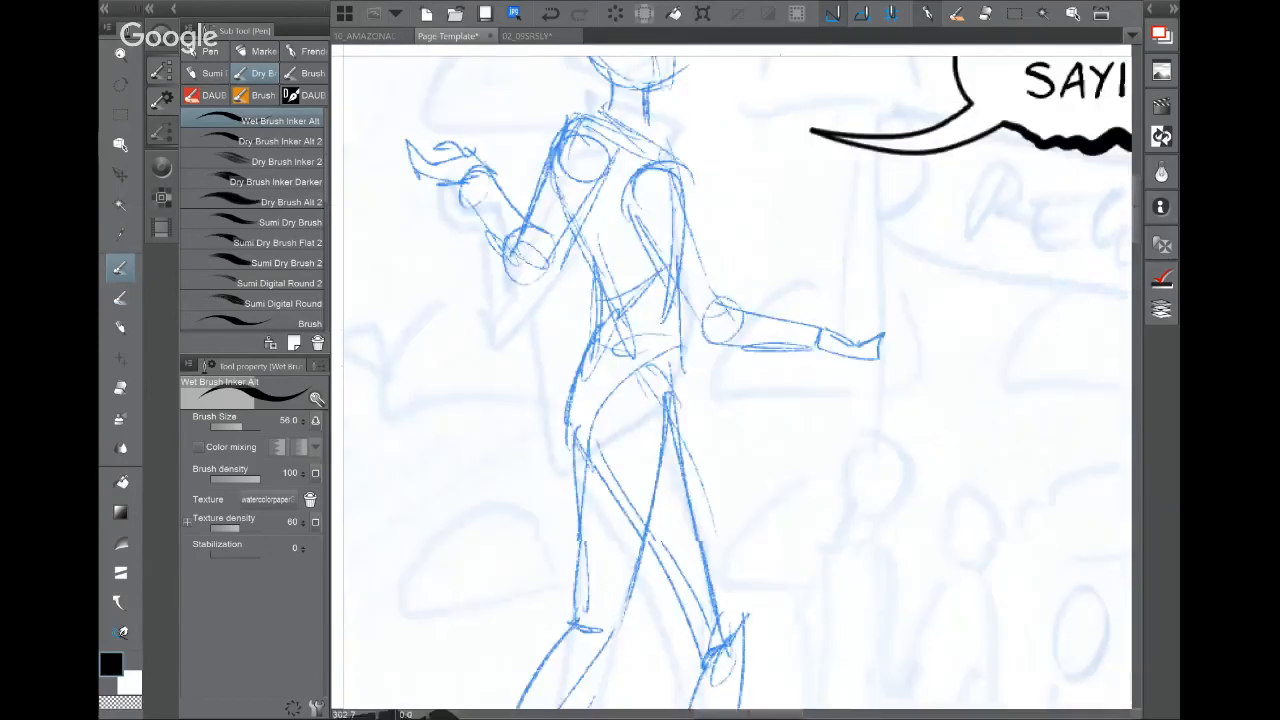
# Step: Refine the face with eye line and lips, add hair, and draw collar lines
pyautogui.moveTo(720, 314); pyautogui.dragTo(758, 418)
pyautogui.moveTo(694, 250); pyautogui.dragTo(719, 388)
pyautogui.moveTo(723, 315); pyautogui.dragTo(637, 225)
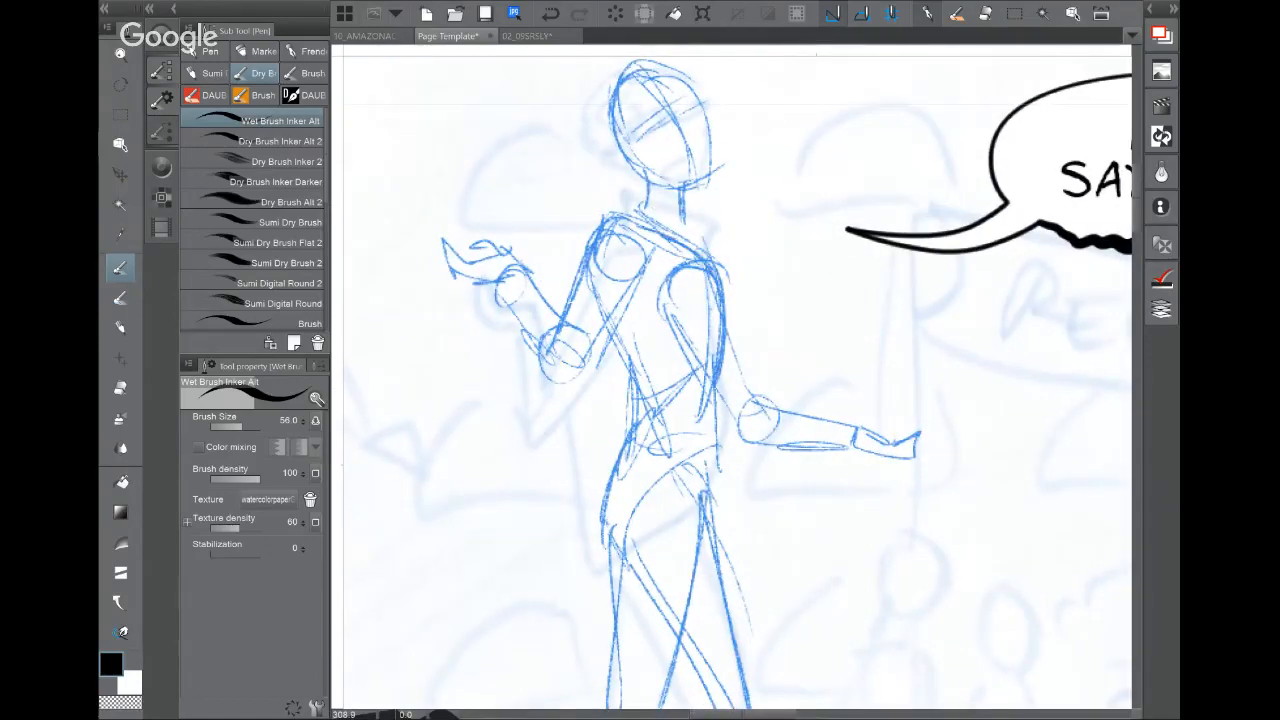
pyautogui.moveTo(636, 120)
pyautogui.mouseDown()
pyautogui.moveTo(694, 91)
pyautogui.moveTo(696, 103)
pyautogui.mouseUp()
pyautogui.moveTo(638, 71); pyautogui.dragTo(628, 182)
pyautogui.moveTo(612, 114); pyautogui.dragTo(638, 188)
pyautogui.moveTo(674, 100); pyautogui.dragTo(700, 146)
pyautogui.moveTo(690, 156); pyautogui.dragTo(703, 160)
pyautogui.moveTo(626, 214)
pyautogui.mouseDown()
pyautogui.moveTo(714, 204)
pyautogui.moveTo(698, 252)
pyautogui.mouseUp()
pyautogui.moveTo(634, 200)
pyautogui.mouseDown()
pyautogui.moveTo(702, 250)
pyautogui.moveTo(620, 222)
pyautogui.mouseUp()
pyautogui.moveTo(606, 230)
pyautogui.mouseDown()
pyautogui.moveTo(662, 208)
pyautogui.moveTo(580, 252)
pyautogui.mouseUp()
# Step: Refine the raised arm, chest, ribcage, belly, hips and waist of the torso
pyautogui.moveTo(612, 240)
pyautogui.mouseDown()
pyautogui.moveTo(638, 236)
pyautogui.moveTo(648, 282)
pyautogui.mouseUp()
pyautogui.moveTo(588, 242); pyautogui.dragTo(554, 326)
pyautogui.moveTo(556, 282); pyautogui.dragTo(522, 326)
pyautogui.moveTo(500, 298); pyautogui.dragTo(562, 378)
pyautogui.moveTo(588, 330); pyautogui.dragTo(580, 362)
pyautogui.moveTo(634, 292)
pyautogui.mouseDown()
pyautogui.moveTo(574, 380)
pyautogui.moveTo(618, 314)
pyautogui.mouseUp()
pyautogui.moveTo(638, 270); pyautogui.dragTo(614, 310)
pyautogui.moveTo(636, 274)
pyautogui.mouseDown()
pyautogui.moveTo(632, 360)
pyautogui.moveTo(708, 298)
pyautogui.mouseUp()
pyautogui.moveTo(640, 382); pyautogui.dragTo(719, 288)
pyautogui.moveTo(574, 270)
pyautogui.mouseDown()
pyautogui.moveTo(580, 304)
pyautogui.moveTo(743, 296)
pyautogui.mouseUp()
pyautogui.moveTo(708, 246); pyautogui.dragTo(736, 348)
pyautogui.moveTo(744, 330); pyautogui.dragTo(604, 424)
pyautogui.moveTo(560, 322); pyautogui.dragTo(600, 374)
pyautogui.moveTo(590, 374); pyautogui.dragTo(670, 454)
pyautogui.moveTo(540, 306)
pyautogui.mouseDown()
pyautogui.moveTo(646, 446)
pyautogui.moveTo(758, 478)
pyautogui.mouseUp()
pyautogui.moveTo(740, 360); pyautogui.dragTo(730, 386)
pyautogui.moveTo(744, 334); pyautogui.dragTo(756, 418)
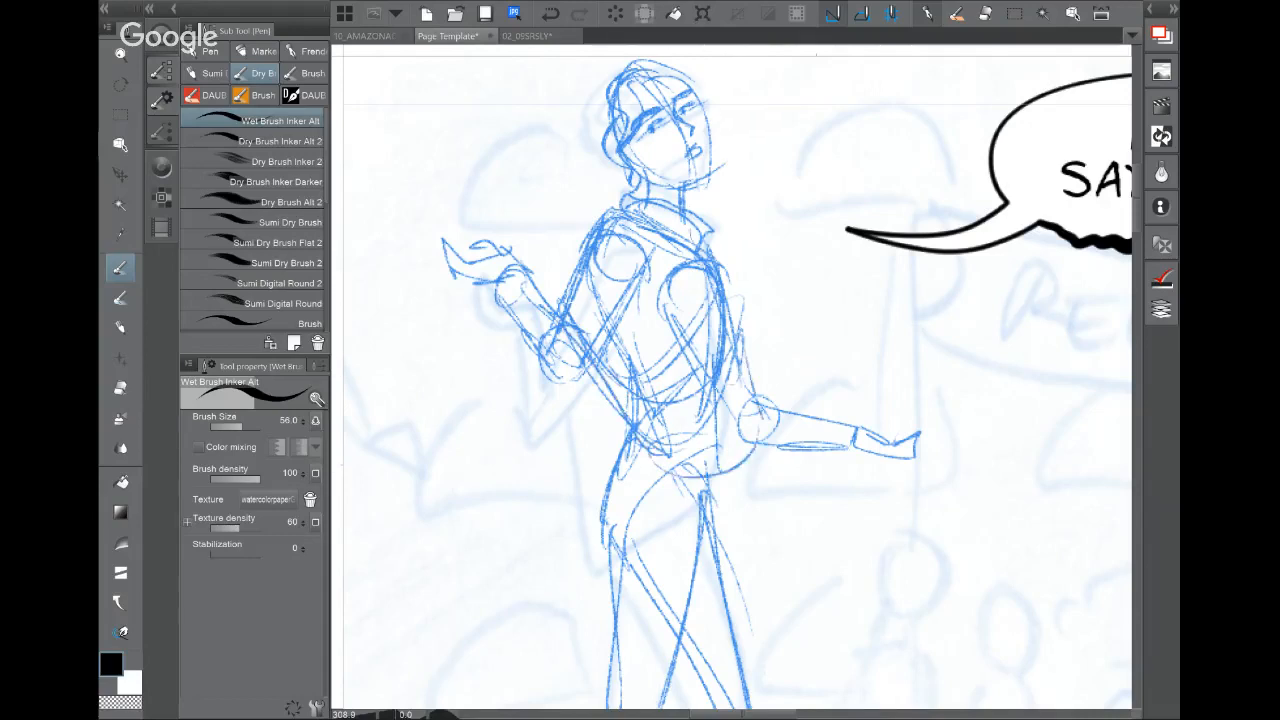
# Step: Add the hair bun, detail the eyes and head, and refine the outstretched arm and cuff
pyautogui.moveTo(616, 74)
pyautogui.mouseDown()
pyautogui.moveTo(596, 90)
pyautogui.moveTo(584, 140)
pyautogui.moveTo(612, 142)
pyautogui.moveTo(664, 112)
pyautogui.moveTo(660, 132)
pyautogui.mouseUp()
pyautogui.moveTo(658, 114)
pyautogui.mouseDown()
pyautogui.moveTo(678, 136)
pyautogui.moveTo(702, 97)
pyautogui.moveTo(714, 170)
pyautogui.mouseUp()
pyautogui.moveTo(722, 124)
pyautogui.mouseDown()
pyautogui.moveTo(712, 166)
pyautogui.moveTo(628, 150)
pyautogui.moveTo(661, 171)
pyautogui.mouseUp()
pyautogui.moveTo(740, 366)
pyautogui.mouseDown()
pyautogui.moveTo(759, 414)
pyautogui.moveTo(742, 438)
pyautogui.moveTo(851, 421)
pyautogui.moveTo(835, 468)
pyautogui.mouseUp()
pyautogui.moveTo(856, 433); pyautogui.dragTo(847, 447)
pyautogui.moveTo(838, 460); pyautogui.dragTo(750, 438)
# Step: Shape the waist and left hip, and draw both thighs down to the knees
pyautogui.moveTo(740, 560); pyautogui.dragTo(723, 298)
pyautogui.moveTo(620, 176); pyautogui.dragTo(710, 186)
pyautogui.moveTo(603, 174); pyautogui.dragTo(574, 280)
pyautogui.moveTo(584, 228); pyautogui.dragTo(602, 320)
pyautogui.moveTo(609, 245); pyautogui.dragTo(584, 459)
pyautogui.moveTo(695, 232)
pyautogui.mouseDown()
pyautogui.moveTo(627, 476)
pyautogui.moveTo(578, 475)
pyautogui.moveTo(565, 510)
pyautogui.mouseUp()
# Step: Refine the raised and outstretched hands and strengthen the torso's left side
pyautogui.moveTo(675, 349)
pyautogui.mouseDown()
pyautogui.moveTo(603, 456)
pyautogui.moveTo(703, 632)
pyautogui.mouseUp()
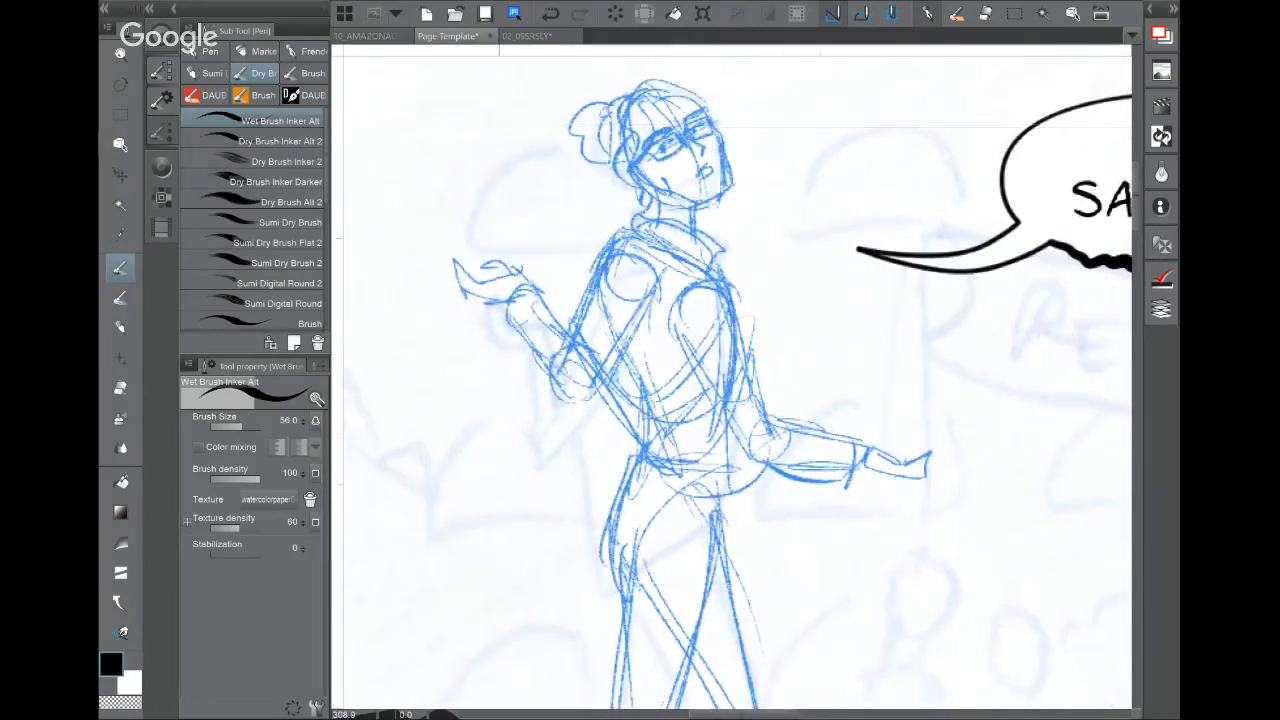
pyautogui.moveTo(477, 285); pyautogui.dragTo(495, 299)
pyautogui.moveTo(492, 264)
pyautogui.mouseDown()
pyautogui.moveTo(466, 294)
pyautogui.moveTo(508, 270)
pyautogui.moveTo(526, 282)
pyautogui.mouseUp()
pyautogui.moveTo(872, 466); pyautogui.dragTo(916, 478)
pyautogui.moveTo(906, 474)
pyautogui.mouseDown()
pyautogui.moveTo(940, 458)
pyautogui.moveTo(911, 440)
pyautogui.mouseUp()
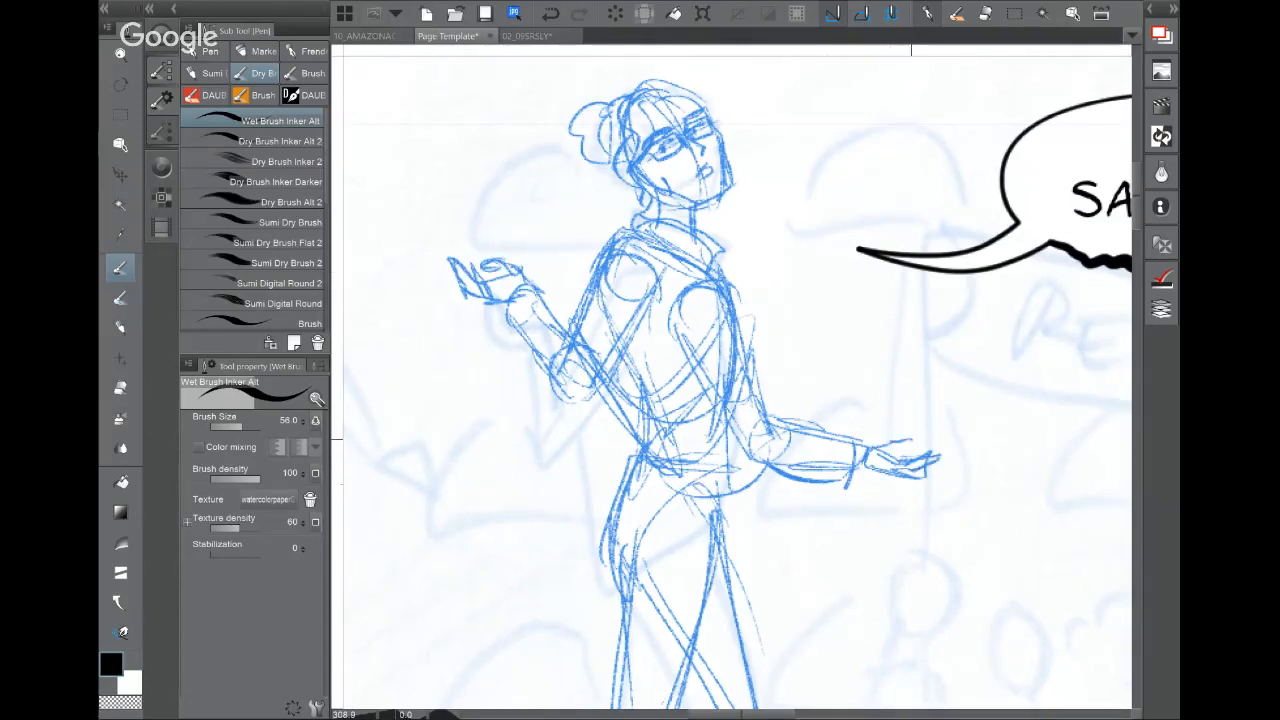
pyautogui.moveTo(613, 351); pyautogui.dragTo(649, 444)
# Step: Redefine the hip lines, pelvis curve and both thighs
pyautogui.moveTo(680, 500)
pyautogui.mouseDown()
pyautogui.moveTo(656, 268)
pyautogui.moveTo(721, 355)
pyautogui.moveTo(704, 397)
pyautogui.mouseUp()
pyautogui.moveTo(716, 196)
pyautogui.mouseDown()
pyautogui.moveTo(688, 232)
pyautogui.moveTo(582, 146)
pyautogui.mouseUp()
pyautogui.moveTo(703, 237); pyautogui.dragTo(590, 369)
pyautogui.moveTo(610, 212)
pyautogui.mouseDown()
pyautogui.moveTo(581, 344)
pyautogui.moveTo(592, 400)
pyautogui.mouseUp()
pyautogui.moveTo(569, 457); pyautogui.dragTo(709, 482)
pyautogui.moveTo(718, 231); pyautogui.dragTo(700, 480)
pyautogui.moveTo(603, 264)
pyautogui.mouseDown()
pyautogui.moveTo(575, 390)
pyautogui.moveTo(578, 451)
pyautogui.mouseUp()
pyautogui.moveTo(703, 238); pyautogui.dragTo(742, 469)
pyautogui.moveTo(720, 373); pyautogui.dragTo(728, 493)
# Step: Shape the right knee, inner calf and ankle
pyautogui.moveTo(726, 617); pyautogui.dragTo(736, 399)
pyautogui.moveTo(734, 165); pyautogui.dragTo(775, 295)
pyautogui.moveTo(744, 223); pyautogui.dragTo(776, 322)
pyautogui.moveTo(710, 265); pyautogui.dragTo(741, 387)
pyautogui.moveTo(742, 393); pyautogui.dragTo(713, 551)
pyautogui.moveTo(730, 519); pyautogui.dragTo(722, 557)
# Step: Sketch both ankles and feet, then zoom out and center the whole figure
pyautogui.moveTo(532, 533)
pyautogui.mouseDown()
pyautogui.moveTo(528, 557)
pyautogui.moveTo(482, 557)
pyautogui.mouseUp()
pyautogui.moveTo(550, 567); pyautogui.dragTo(575, 598)
pyautogui.moveTo(483, 567); pyautogui.dragTo(490, 592)
pyautogui.moveTo(490, 585); pyautogui.dragTo(562, 606)
pyautogui.moveTo(562, 568); pyautogui.dragTo(588, 591)
pyautogui.moveTo(708, 545); pyautogui.dragTo(700, 588)
pyautogui.moveTo(704, 576)
pyautogui.mouseDown()
pyautogui.moveTo(698, 596)
pyautogui.moveTo(748, 612)
pyautogui.mouseUp()
pyautogui.moveTo(742, 540); pyautogui.dragTo(802, 598)
pyautogui.moveTo(782, 598)
pyautogui.mouseDown()
pyautogui.moveTo(732, 605)
pyautogui.moveTo(806, 598)
pyautogui.mouseUp()
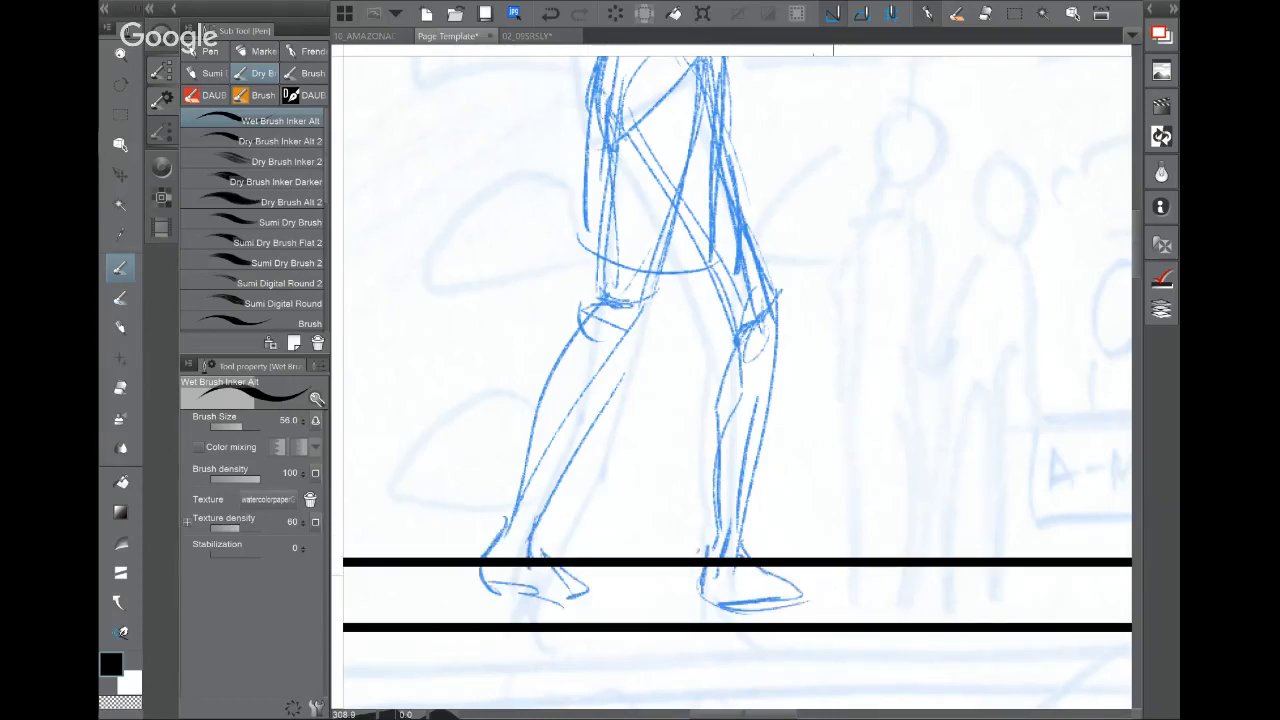
pyautogui.hotkey('ctrl', '-')
pyautogui.hotkey('ctrl', '-')
pyautogui.hotkey('ctrl', '-')
pyautogui.moveTo(875, 484); pyautogui.dragTo(833, 575)
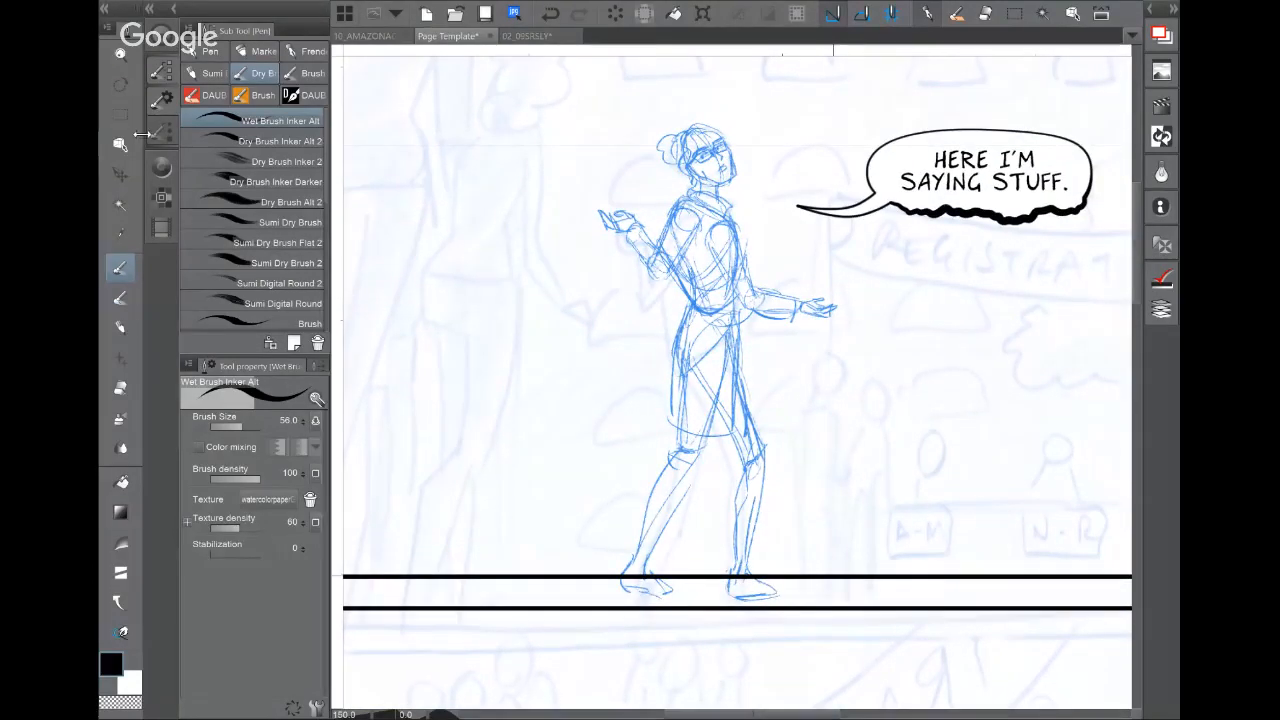
# Step: Lasso the whole woman and shift her slightly up with Move layer
pyautogui.press('m')
pyautogui.click(252, 140)
pyautogui.moveTo(692, 83)
pyautogui.mouseDown()
pyautogui.moveTo(613, 112)
pyautogui.moveTo(914, 306)
pyautogui.moveTo(796, 121)
pyautogui.mouseUp()
pyautogui.click(120, 174)
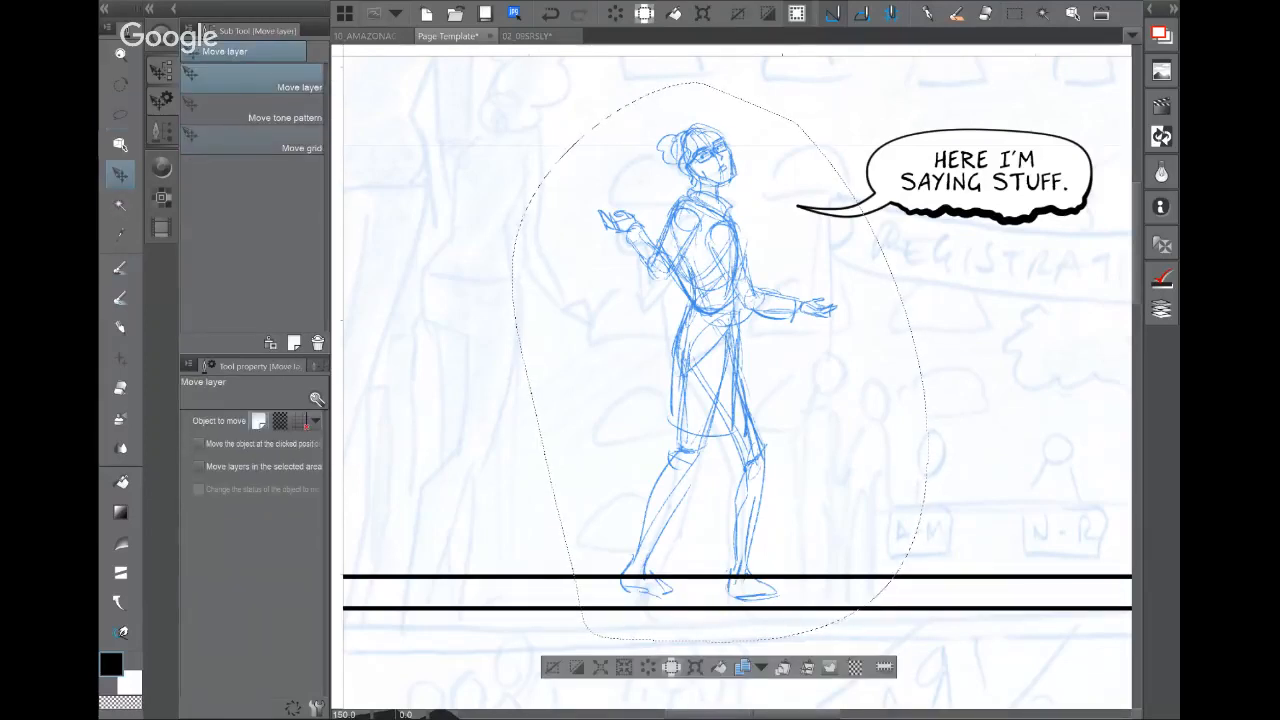
pyautogui.moveTo(759, 479)
pyautogui.mouseDown()
pyautogui.moveTo(757, 441)
pyautogui.moveTo(755, 458)
pyautogui.mouseUp()
pyautogui.click(554, 647)
# Step: Zoom in and lasso around the woman's raised arm
pyautogui.click(120, 114)
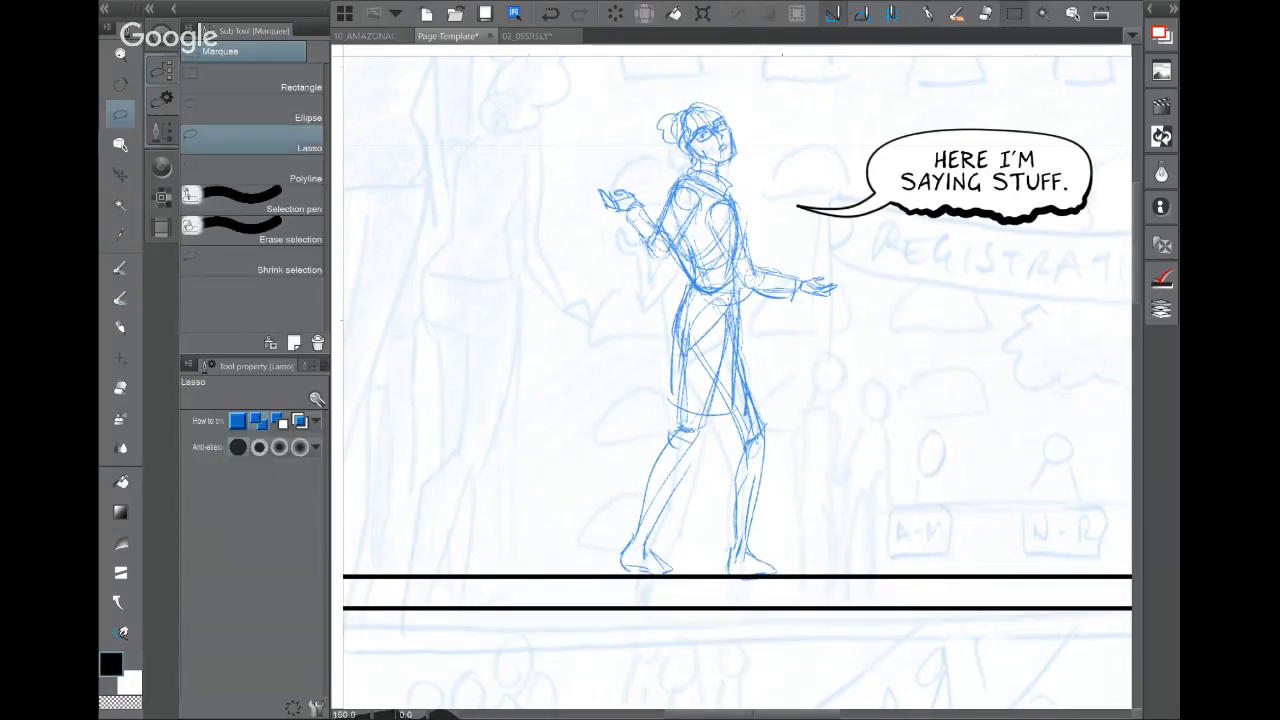
pyautogui.scroll(3, 736, 380)
pyautogui.moveTo(656, 198); pyautogui.dragTo(637, 370)
pyautogui.moveTo(696, 290); pyautogui.dragTo(710, 228)
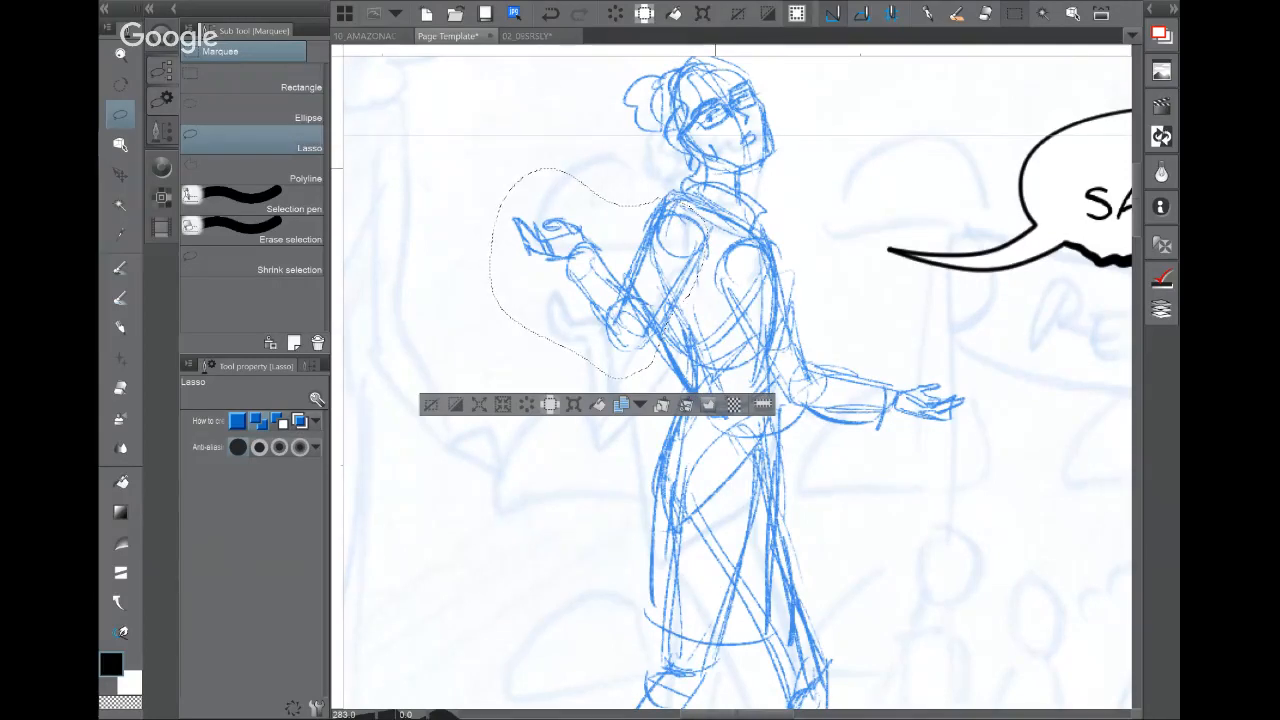
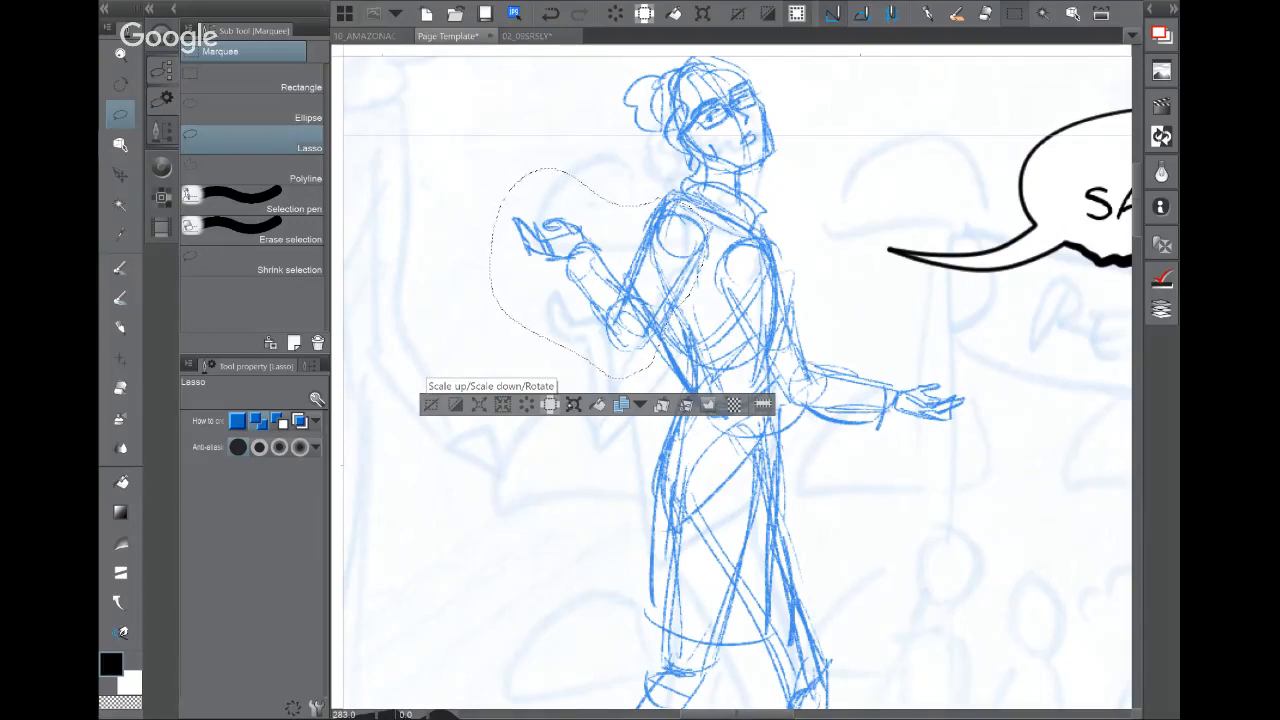
# Step: Rotate the lassoed arm and hand upward, confirm the transform, and deselect
pyautogui.click(550, 404)
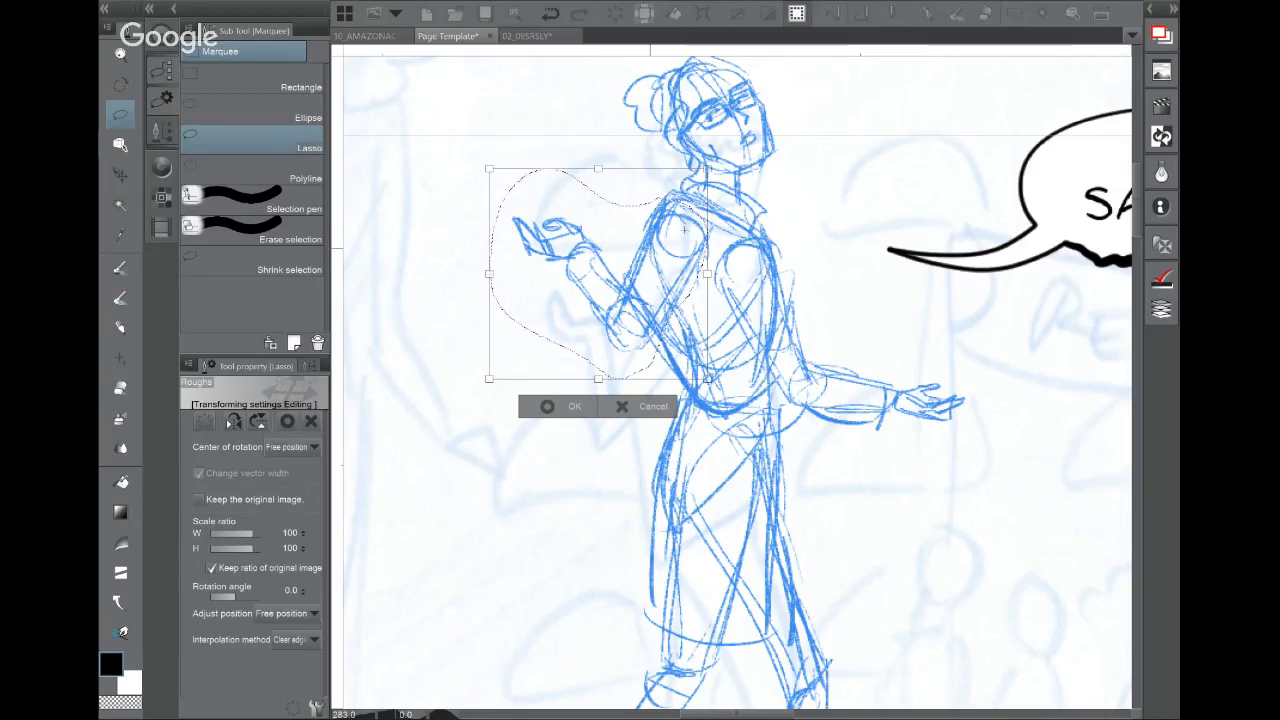
pyautogui.moveTo(463, 423)
pyautogui.mouseDown()
pyautogui.moveTo(503, 482)
pyautogui.moveTo(494, 497)
pyautogui.moveTo(418, 388)
pyautogui.moveTo(442, 406)
pyautogui.mouseUp()
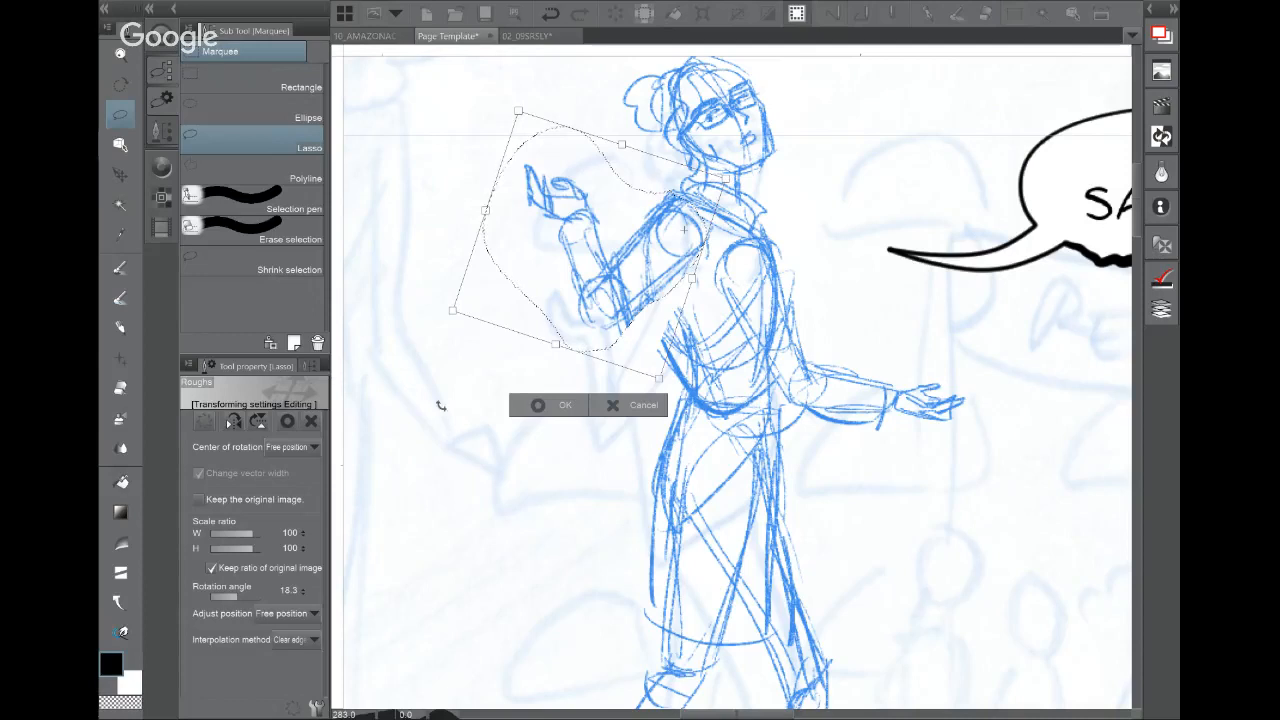
pyautogui.click(538, 403)
pyautogui.moveTo(538, 429); pyautogui.dragTo(520, 447)
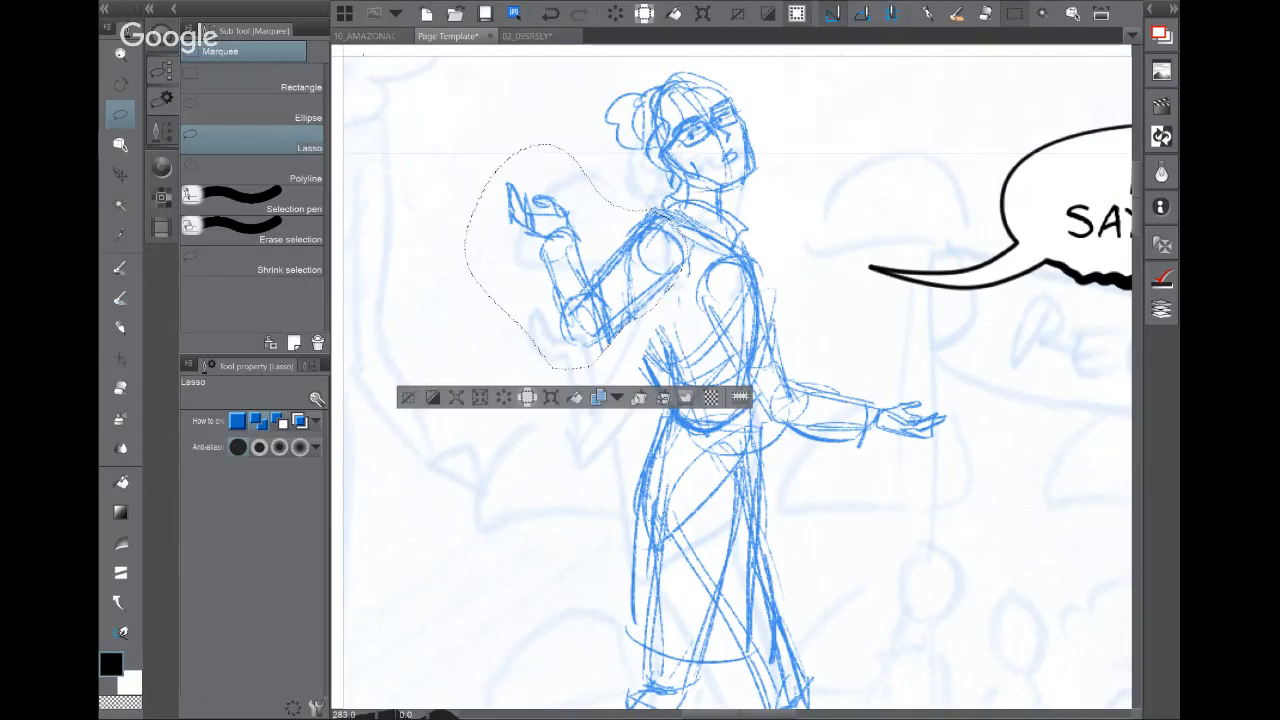
pyautogui.click(408, 398)
# Step: Darken the torso and hip lines with the brush, then view the whole figure
pyautogui.click(121, 267)
pyautogui.moveTo(630, 314); pyautogui.dragTo(654, 400)
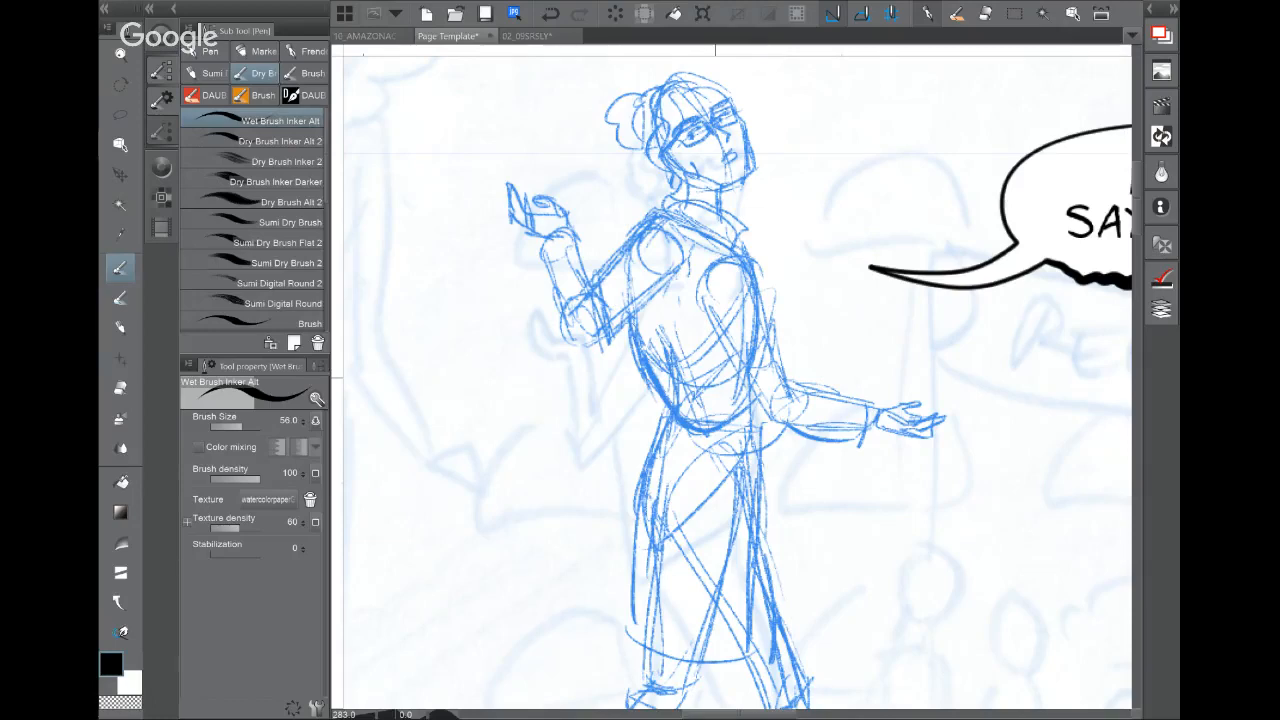
pyautogui.scroll(-5, 856, 395)
pyautogui.moveTo(856, 395); pyautogui.dragTo(795, 282)
pyautogui.scroll(-1, 815, 400)
pyautogui.scroll(-2, 816, 420)
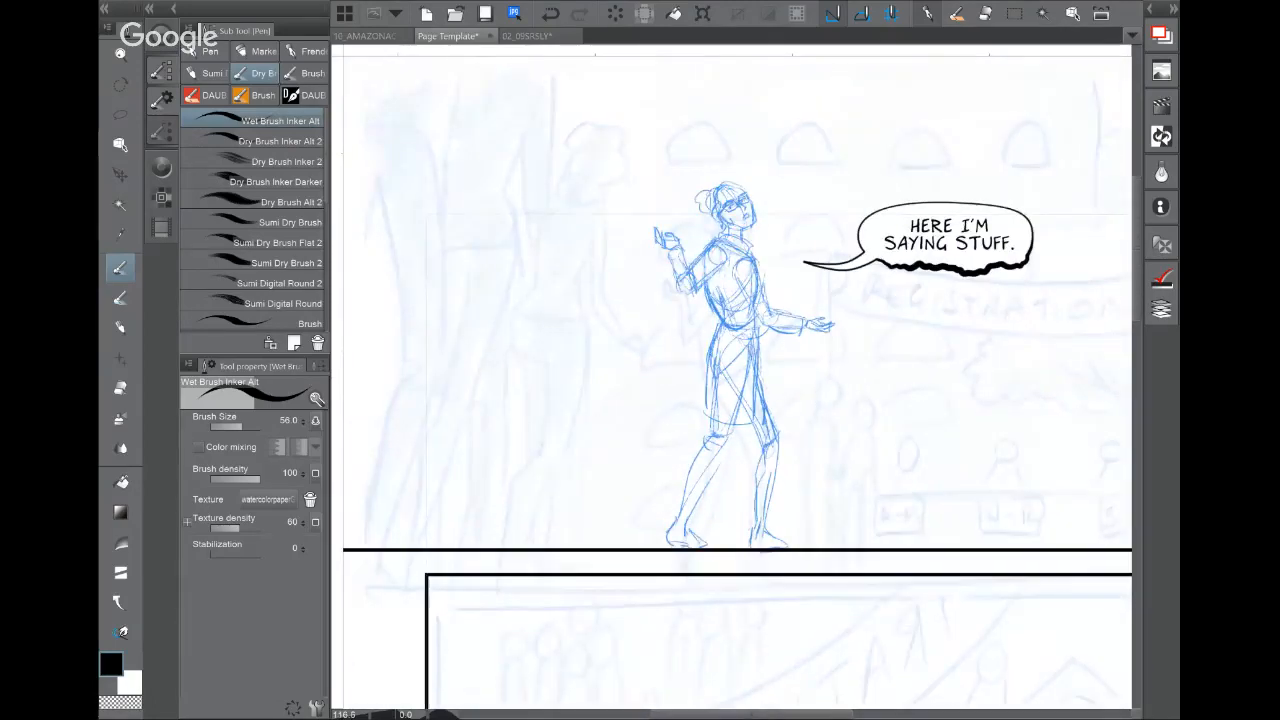
# Step: On the Amazon Academy page, hide Inks and Colors and show the Pencils folder at full opacity
pyautogui.moveTo(816, 420); pyautogui.dragTo(746, 434)
pyautogui.click(381, 35)
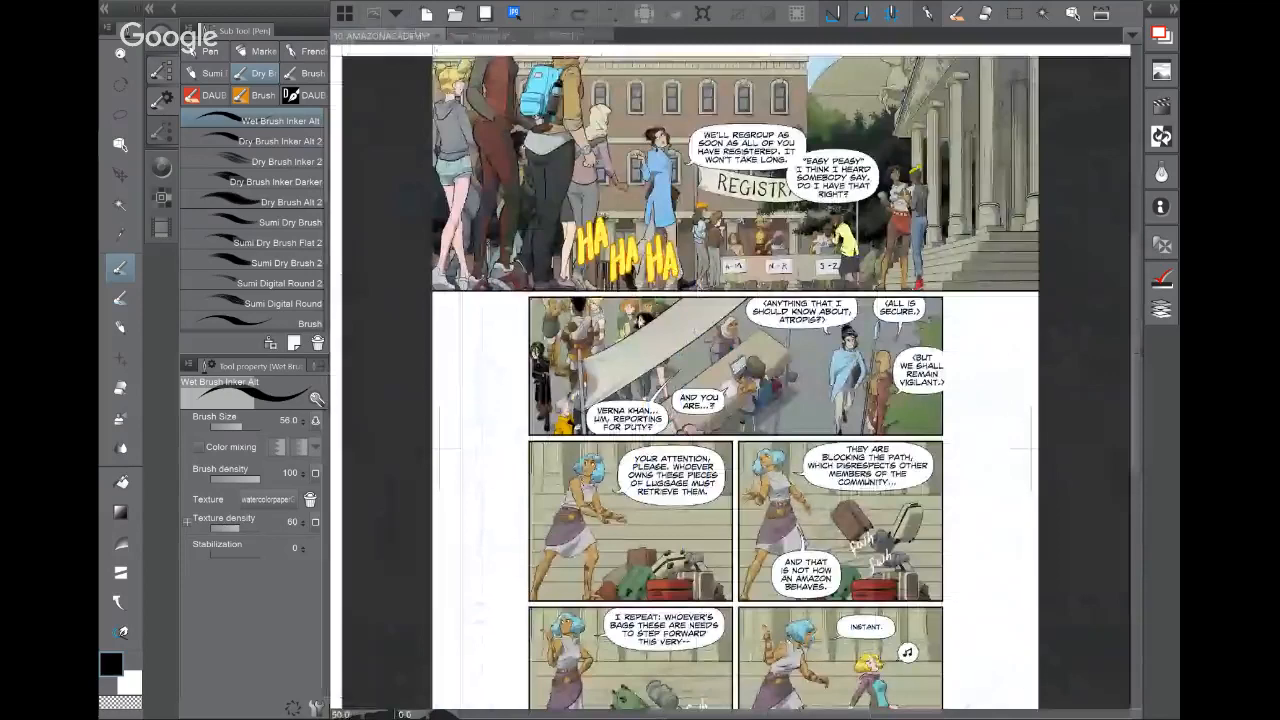
pyautogui.click(1161, 309)
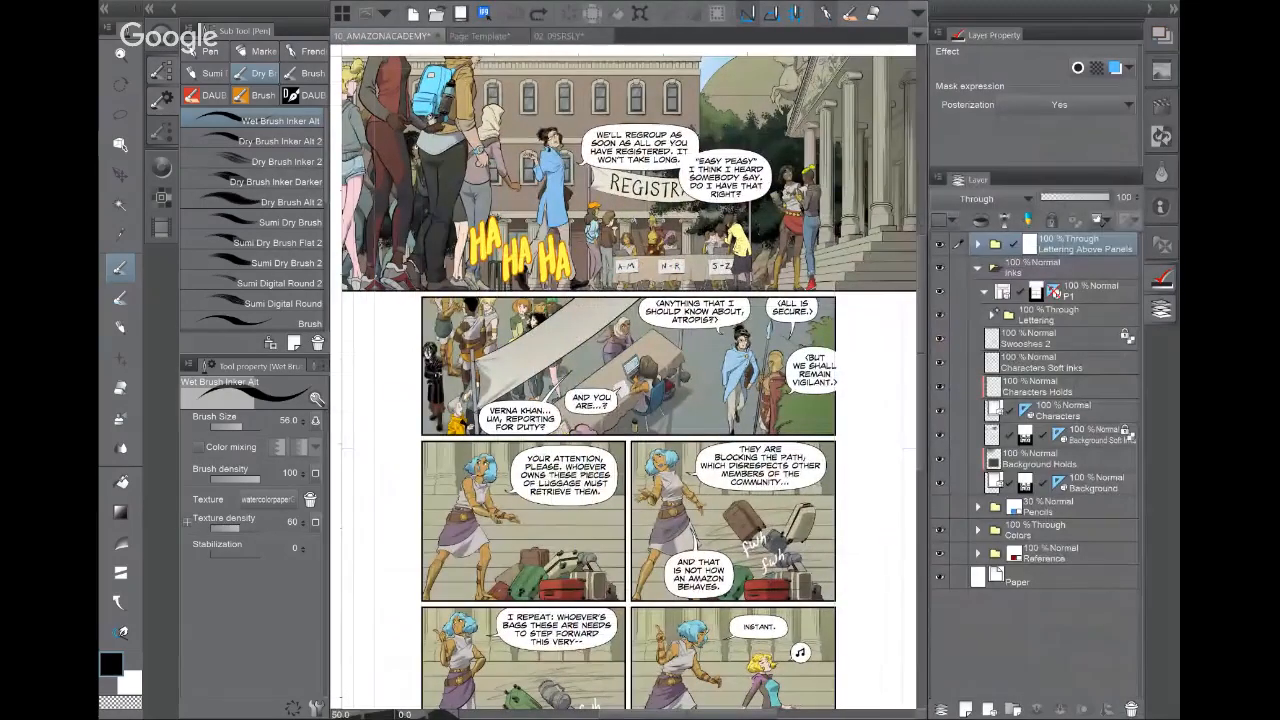
pyautogui.click(977, 268)
pyautogui.click(939, 268)
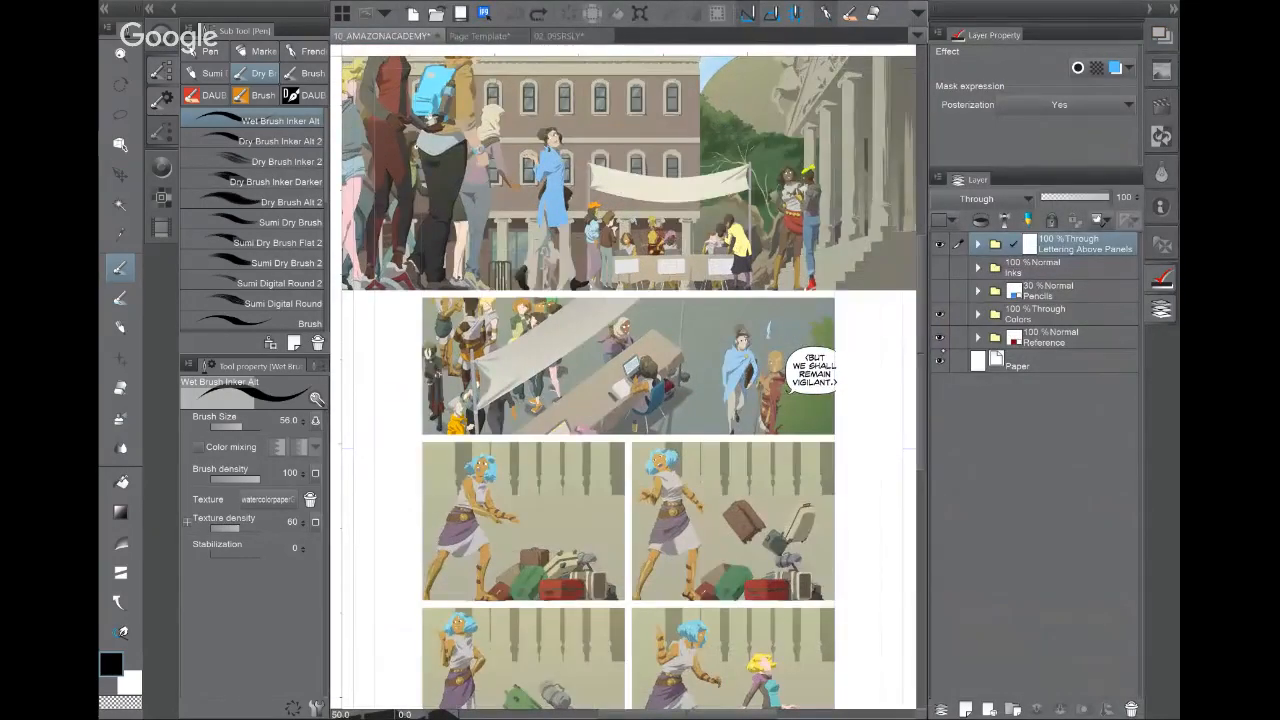
pyautogui.click(939, 314)
pyautogui.click(939, 290)
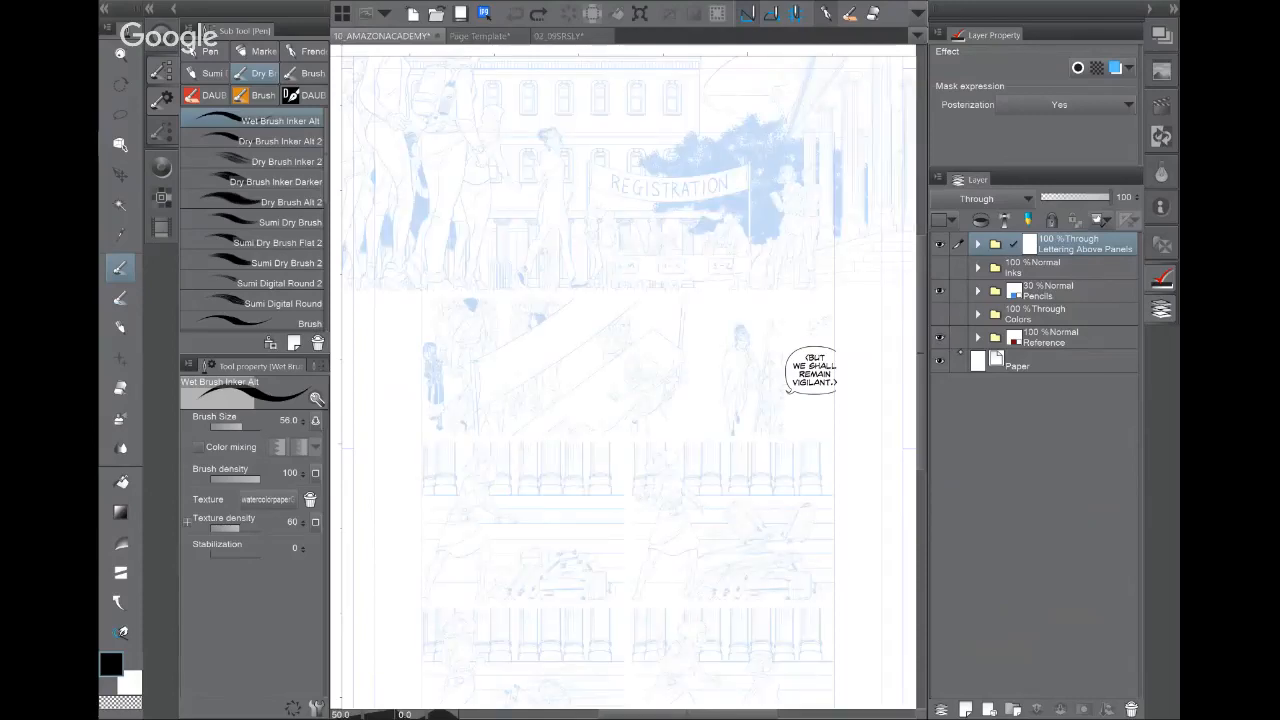
pyautogui.click(977, 291)
pyautogui.click(1060, 291)
pyautogui.click(1088, 197)
pyautogui.moveTo(1088, 197); pyautogui.dragTo(1143, 195)
# Step: Hide the balloon, finished pencils and backgrounds, and raise Pencil Roughs to 100% opacity
pyautogui.click(939, 243)
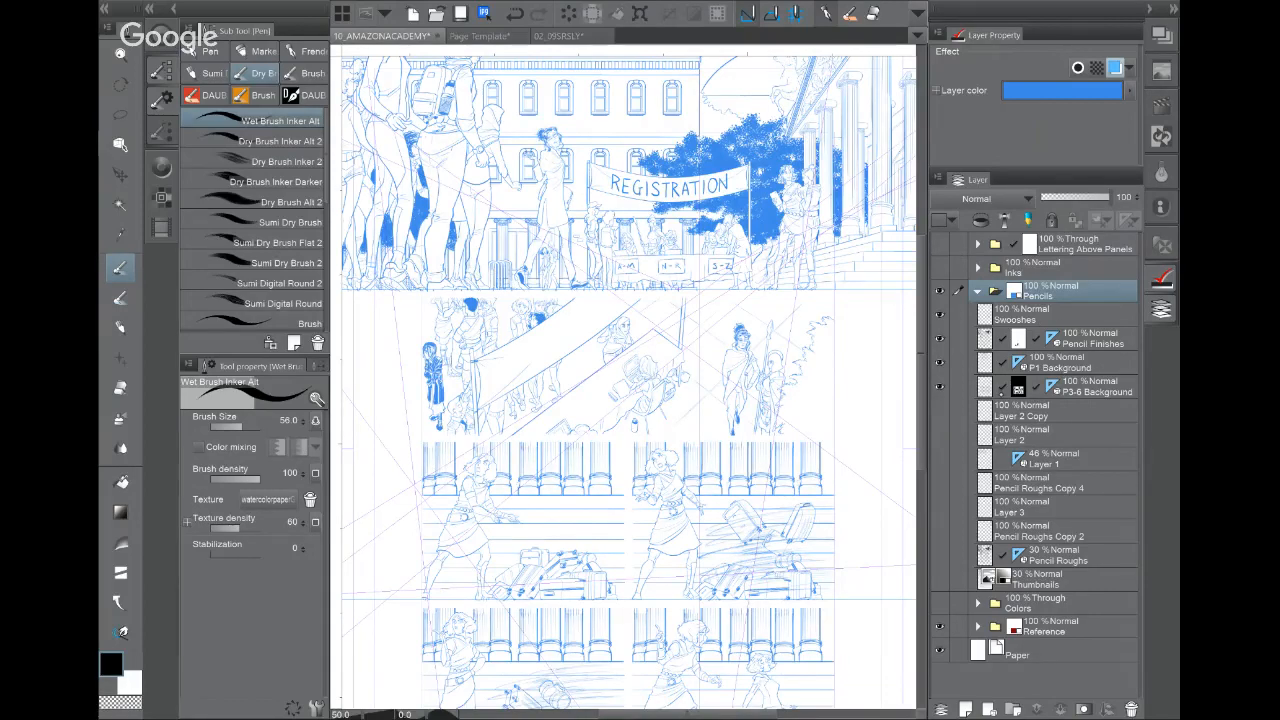
pyautogui.moveTo(940, 386); pyautogui.dragTo(940, 315)
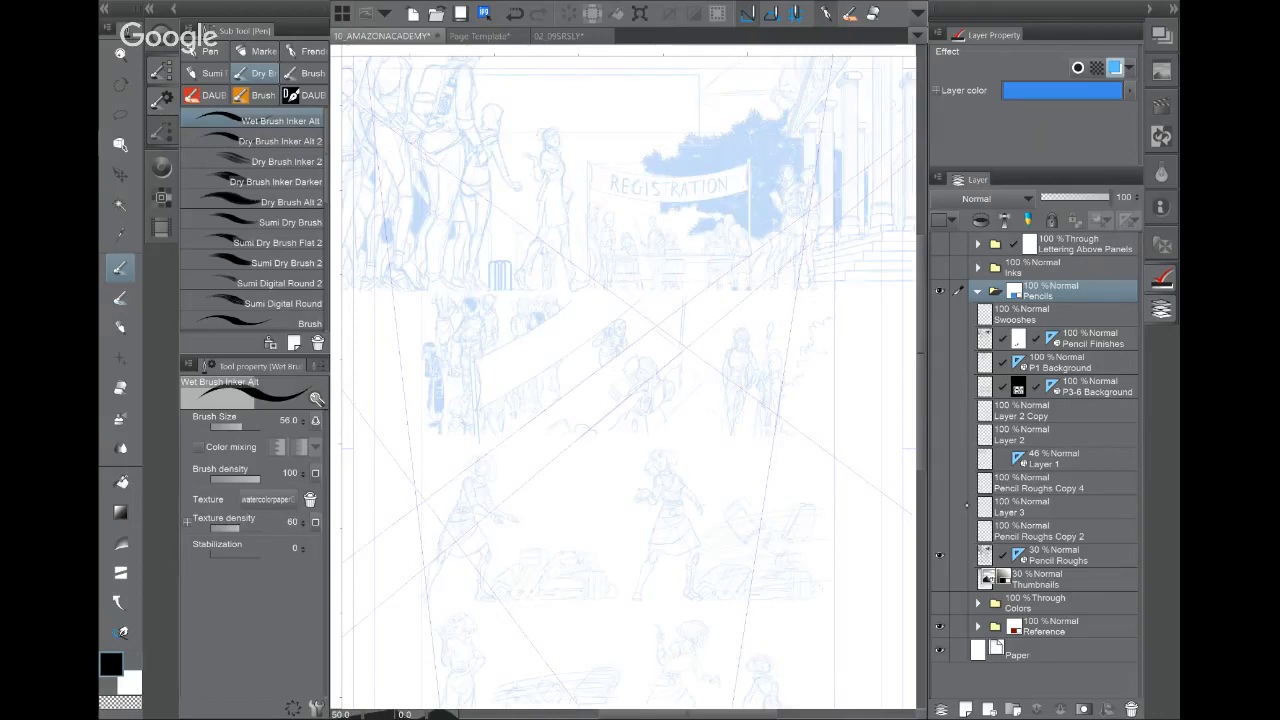
pyautogui.scroll(2, 547, 200)
pyautogui.moveTo(520, 300); pyautogui.dragTo(676, 530)
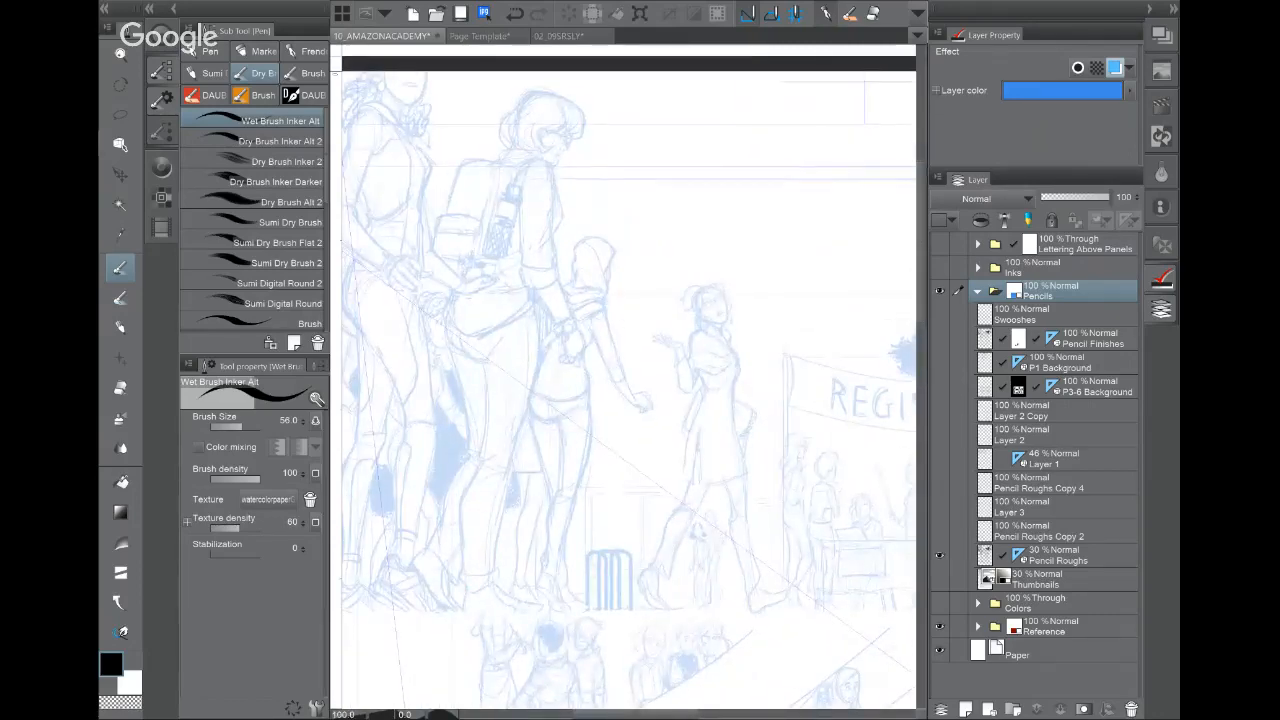
pyautogui.click(1083, 560)
pyautogui.moveTo(1067, 198); pyautogui.dragTo(1112, 198)
# Step: Hide the side palettes and pan through the registration, desk, crowd and walking-figures panels
pyautogui.scroll(2, 841, 459)
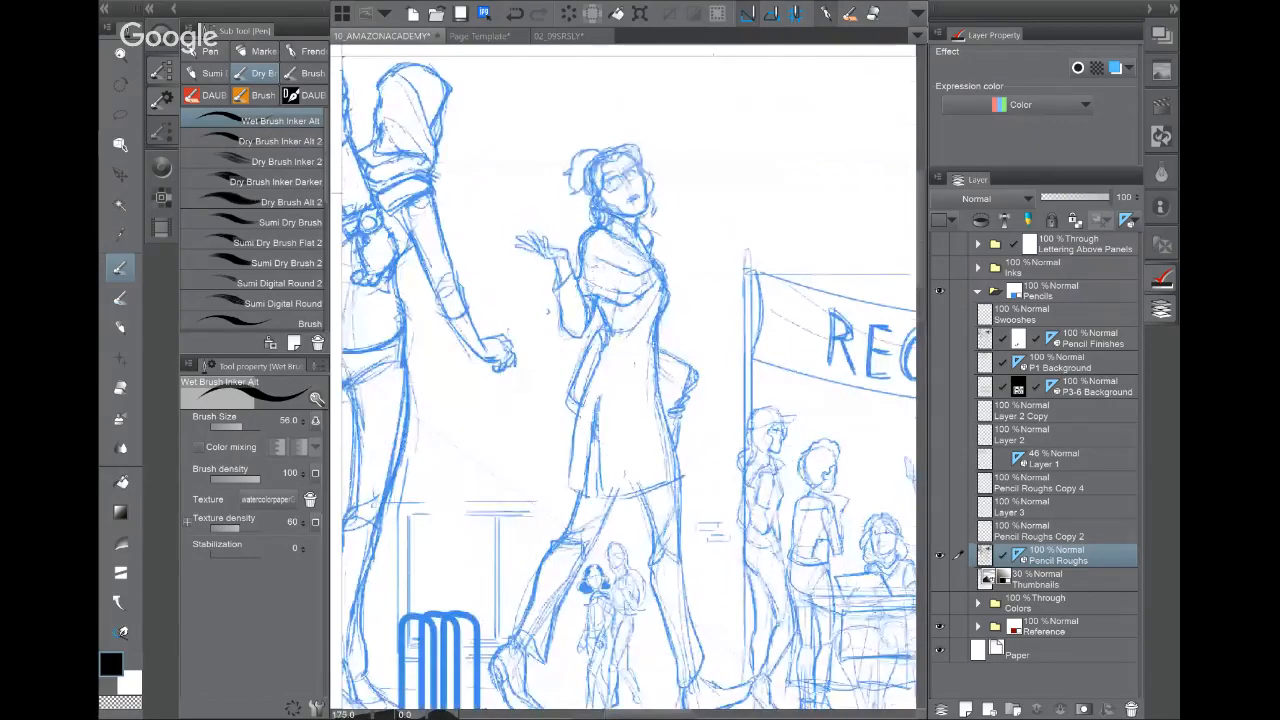
pyautogui.scroll(1, 700, 395)
pyautogui.moveTo(780, 480)
pyautogui.mouseDown()
pyautogui.moveTo(639, 384)
pyautogui.moveTo(525, 279)
pyautogui.moveTo(345, 241)
pyautogui.moveTo(301, 255)
pyautogui.moveTo(383, 257)
pyautogui.moveTo(372, 261)
pyautogui.mouseUp()
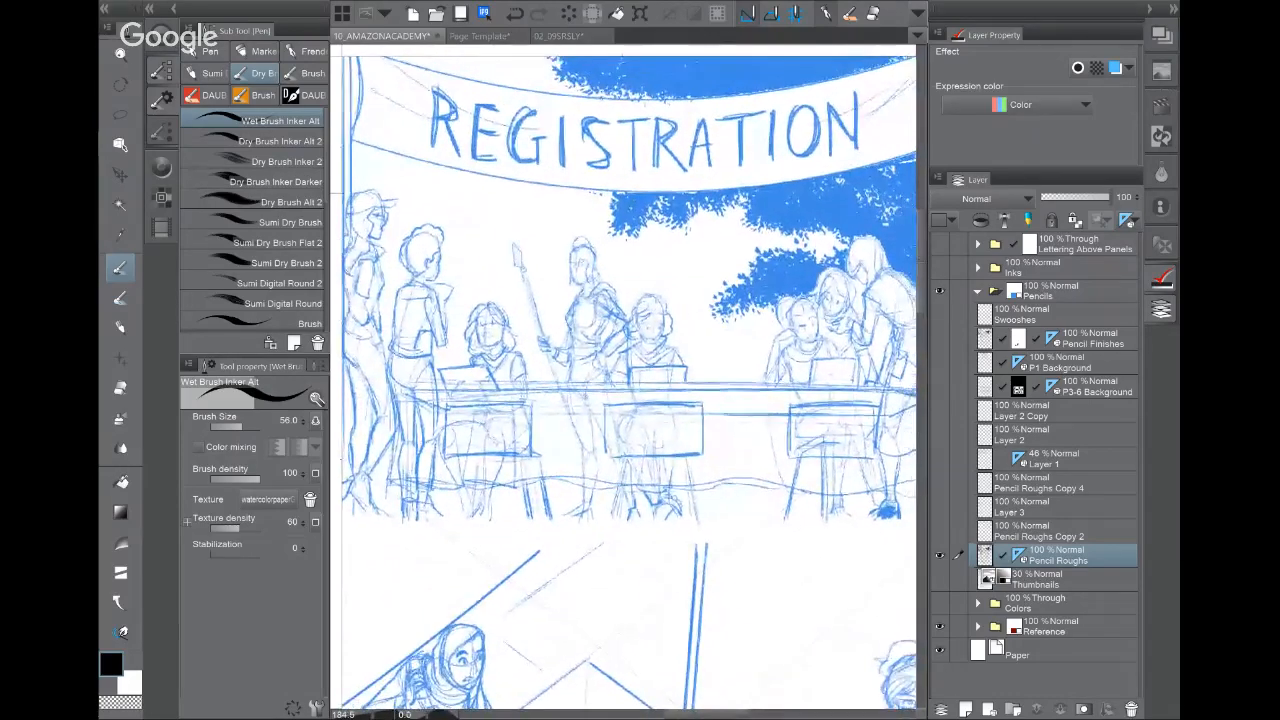
pyautogui.press('Tab')
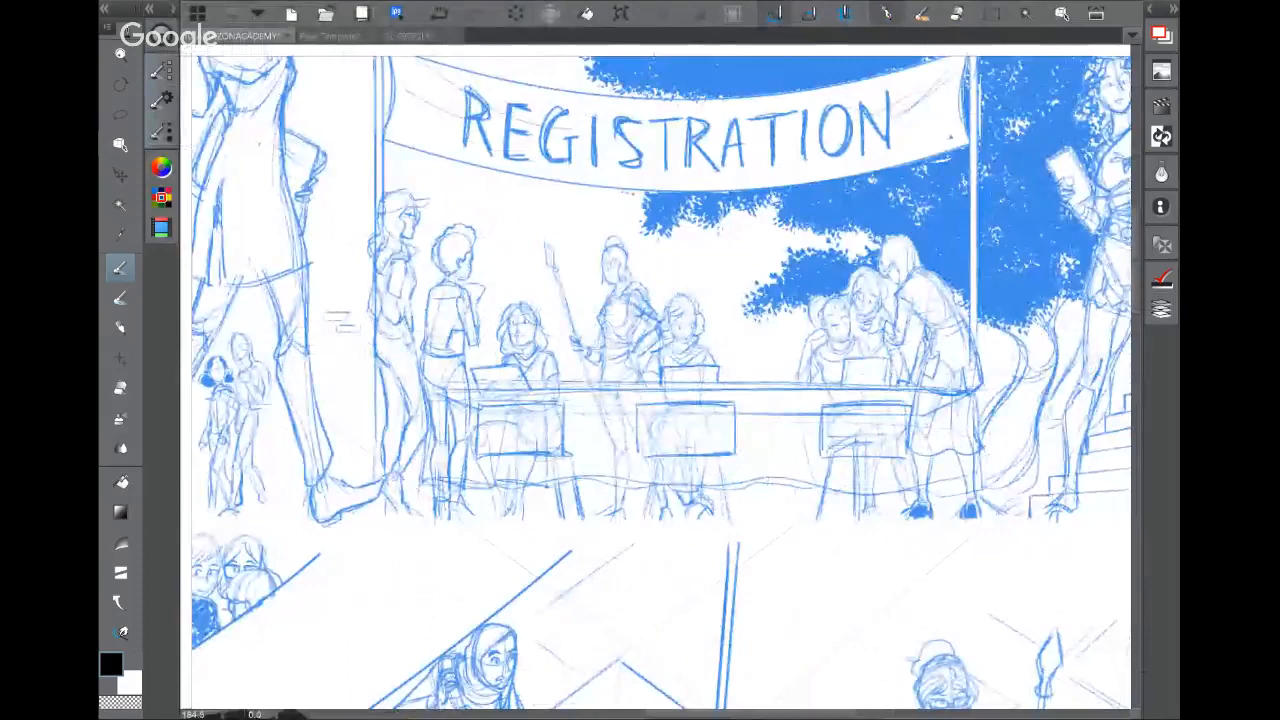
pyautogui.moveTo(640, 600); pyautogui.dragTo(438, 119)
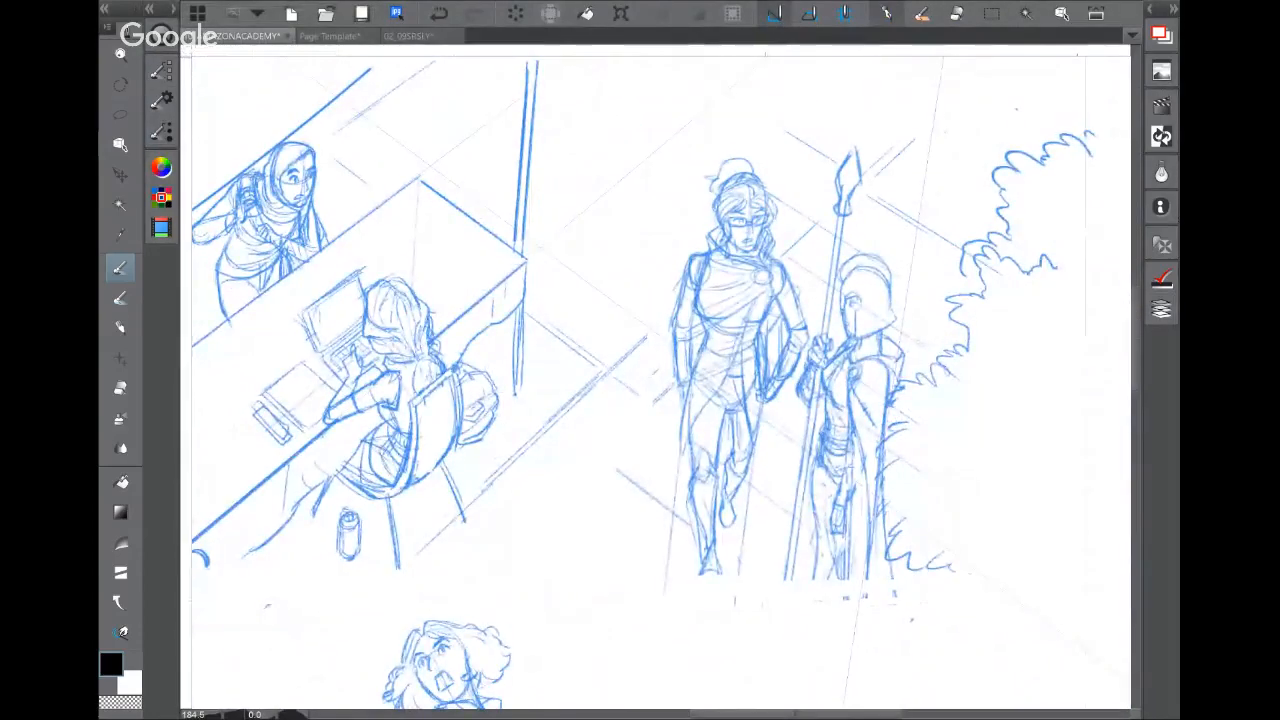
pyautogui.moveTo(600, 350); pyautogui.dragTo(720, 386)
pyautogui.moveTo(300, 350); pyautogui.dragTo(974, 366)
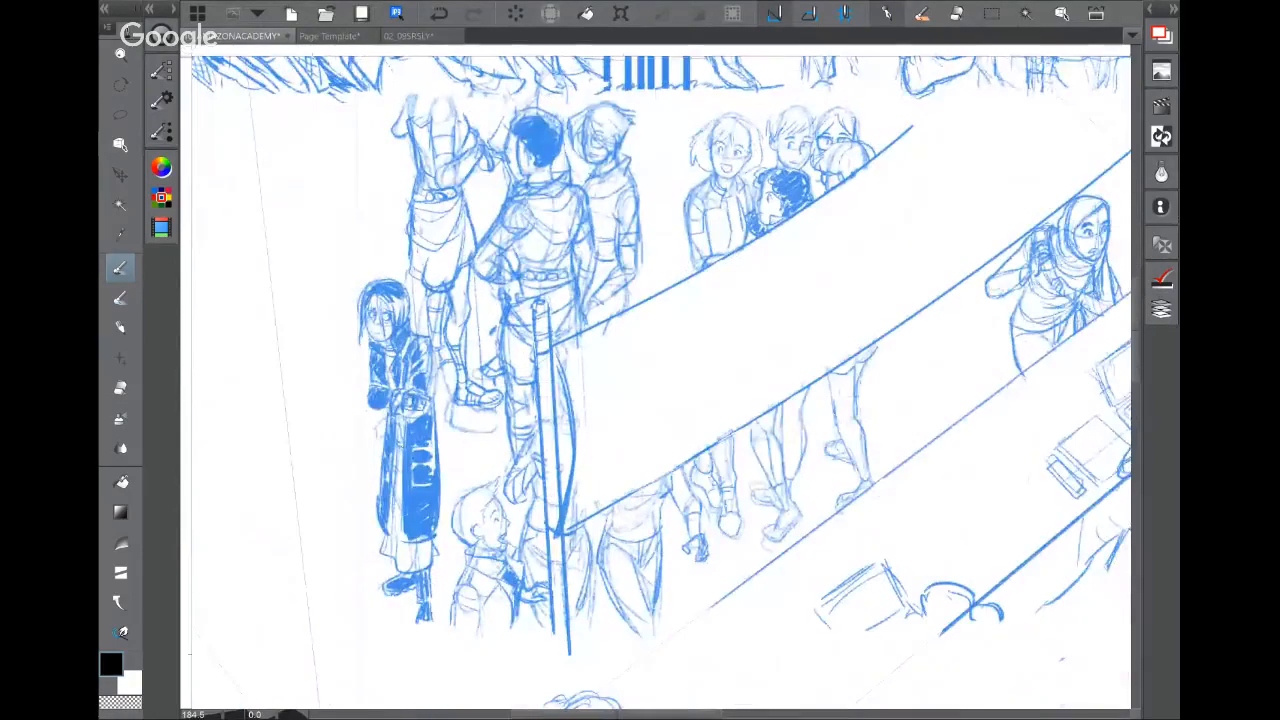
pyautogui.moveTo(640, 200); pyautogui.dragTo(622, 648)
pyautogui.moveTo(620, 350); pyautogui.dragTo(629, 474)
pyautogui.moveTo(640, 300); pyautogui.dragTo(591, 446)
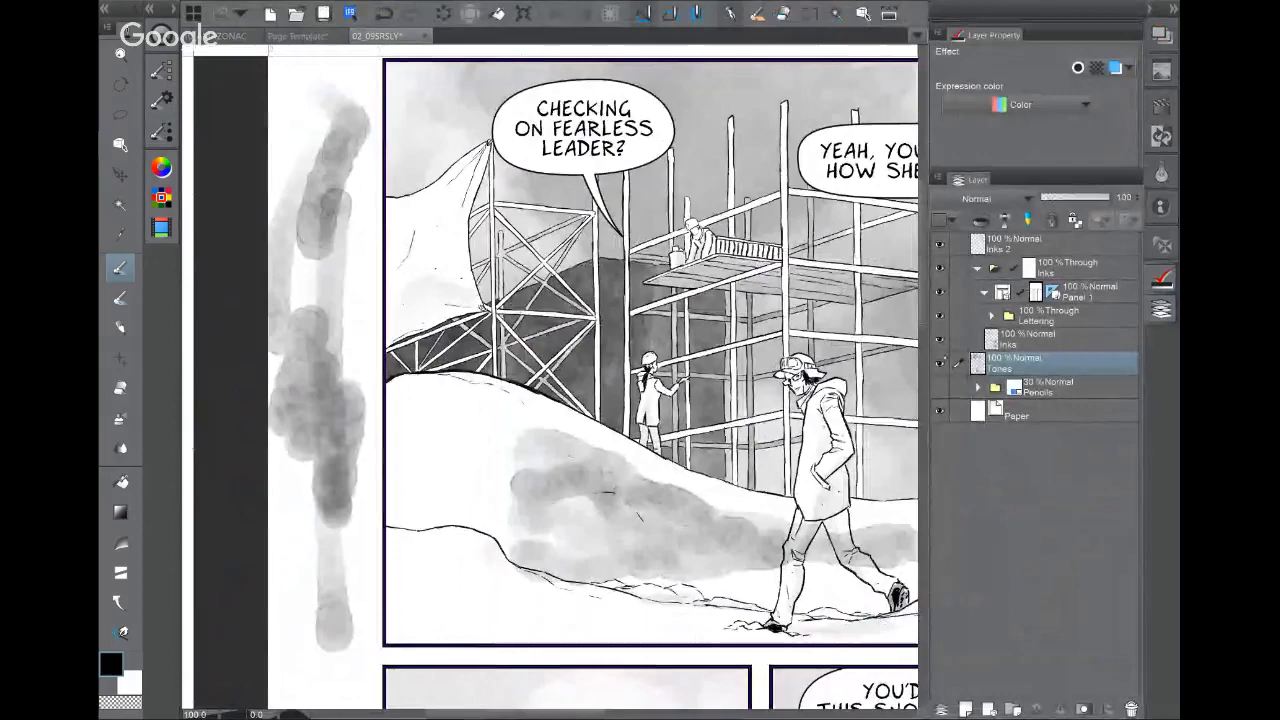
# Step: On the snowy page, hide Tones and Inks and show the Pencils folder at 100% opacity
pyautogui.click(939, 364)
pyautogui.click(940, 268)
pyautogui.click(940, 387)
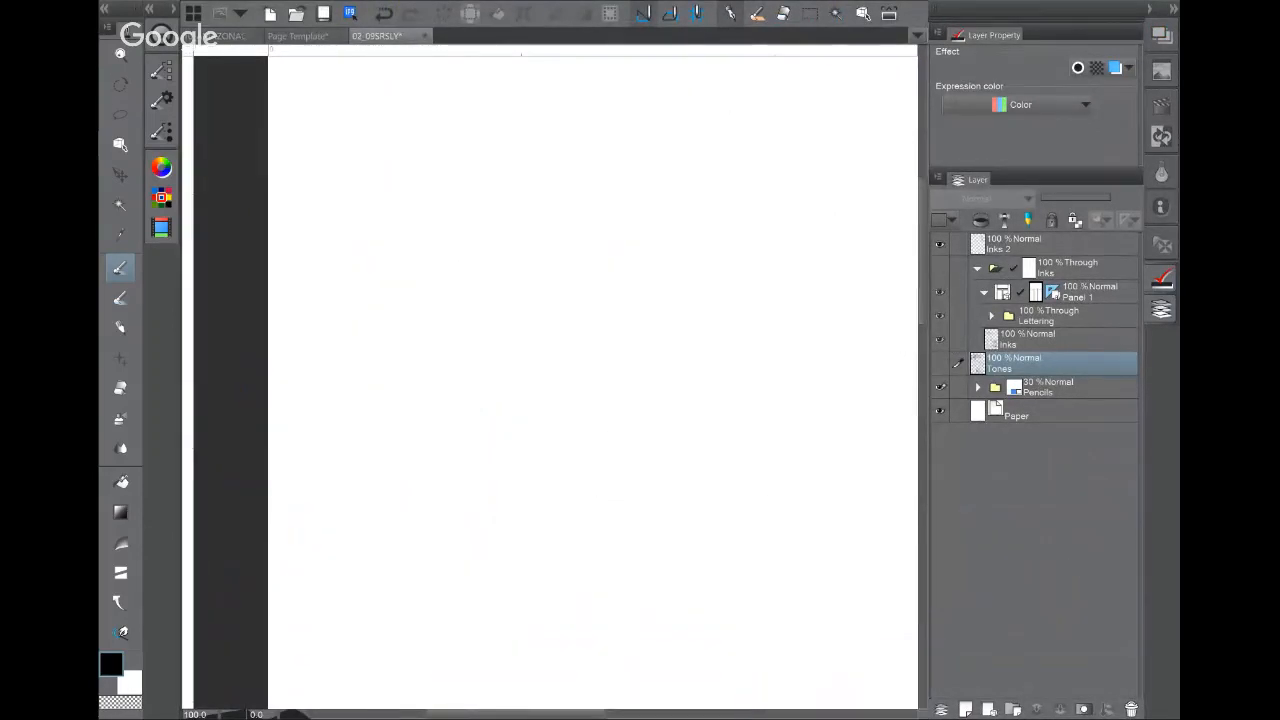
pyautogui.click(978, 387)
pyautogui.click(1036, 411)
pyautogui.click(1050, 388)
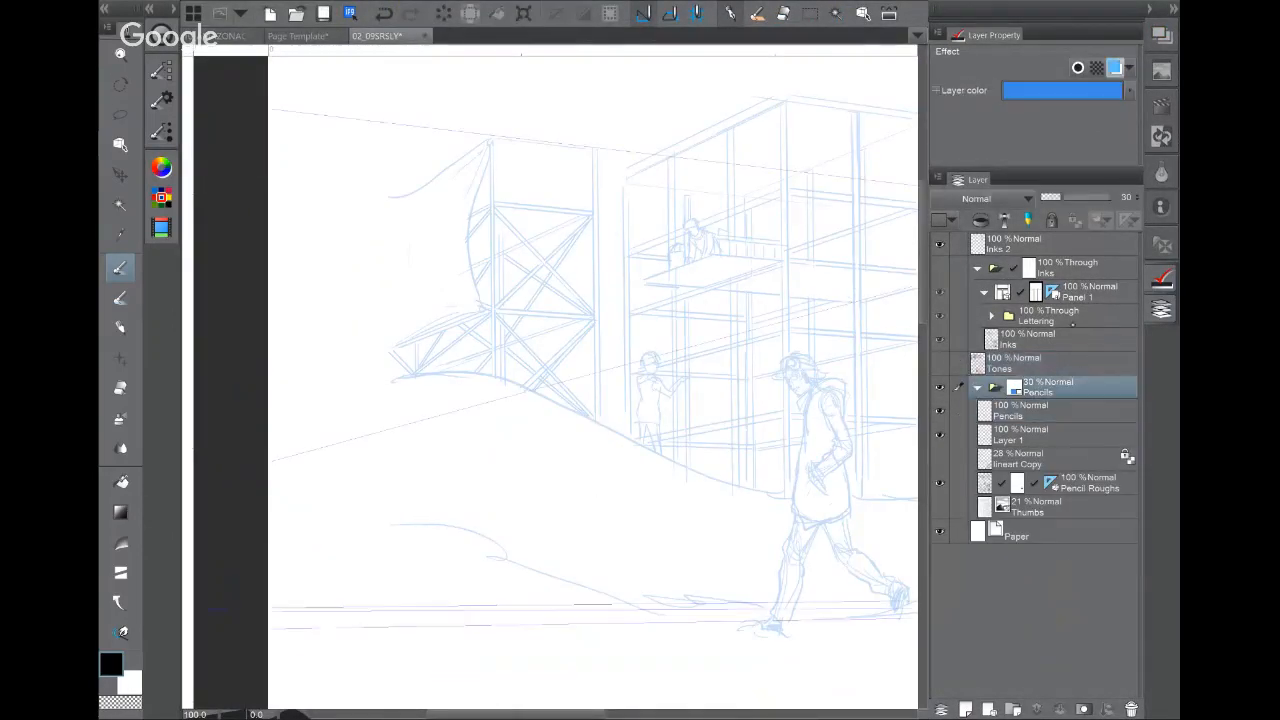
pyautogui.moveTo(1064, 197); pyautogui.dragTo(1109, 197)
# Step: Pan and zoom over the pencils of the smiling figure, goggled soldier and hooded woman
pyautogui.moveTo(800, 480); pyautogui.dragTo(384, 270)
pyautogui.moveTo(700, 300); pyautogui.dragTo(502, 580)
pyautogui.moveTo(450, 640); pyautogui.dragTo(658, 106)
pyautogui.moveTo(640, 559)
pyautogui.mouseDown()
pyautogui.moveTo(654, 425)
pyautogui.moveTo(740, 425)
pyautogui.mouseUp()
pyautogui.moveTo(800, 520); pyautogui.dragTo(418, 164)
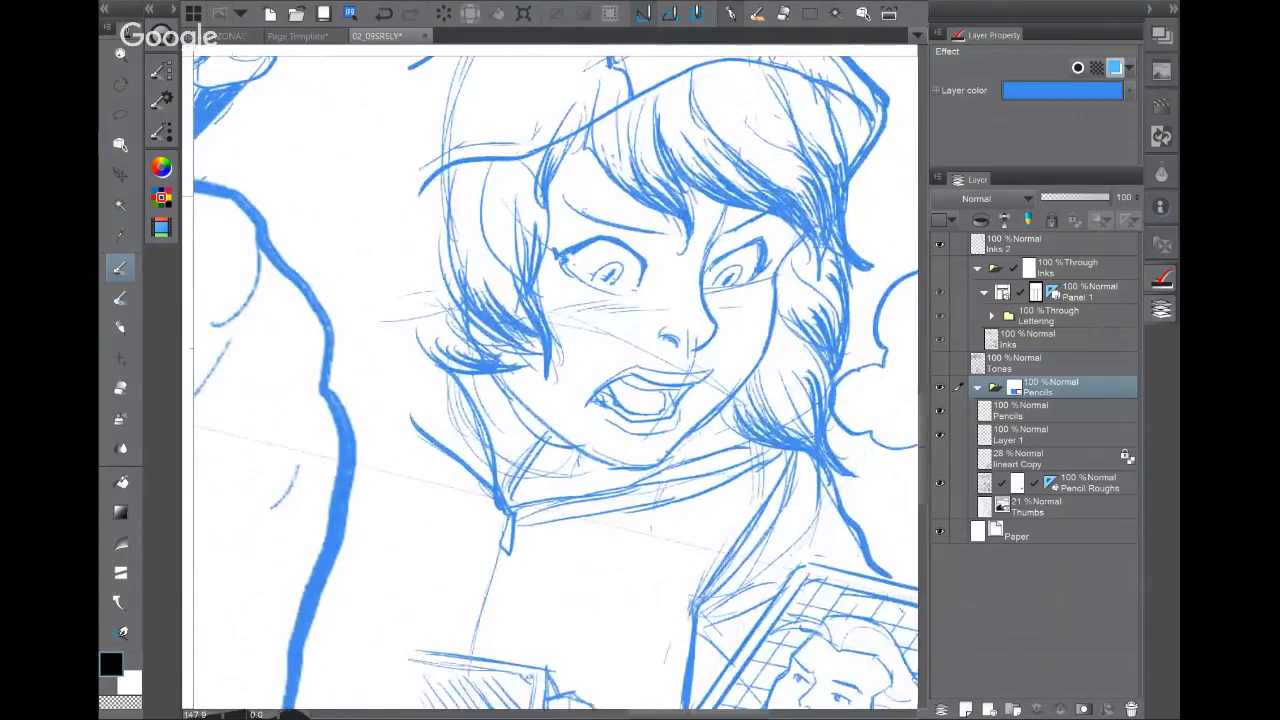
pyautogui.moveTo(560, 420); pyautogui.dragTo(467, 293)
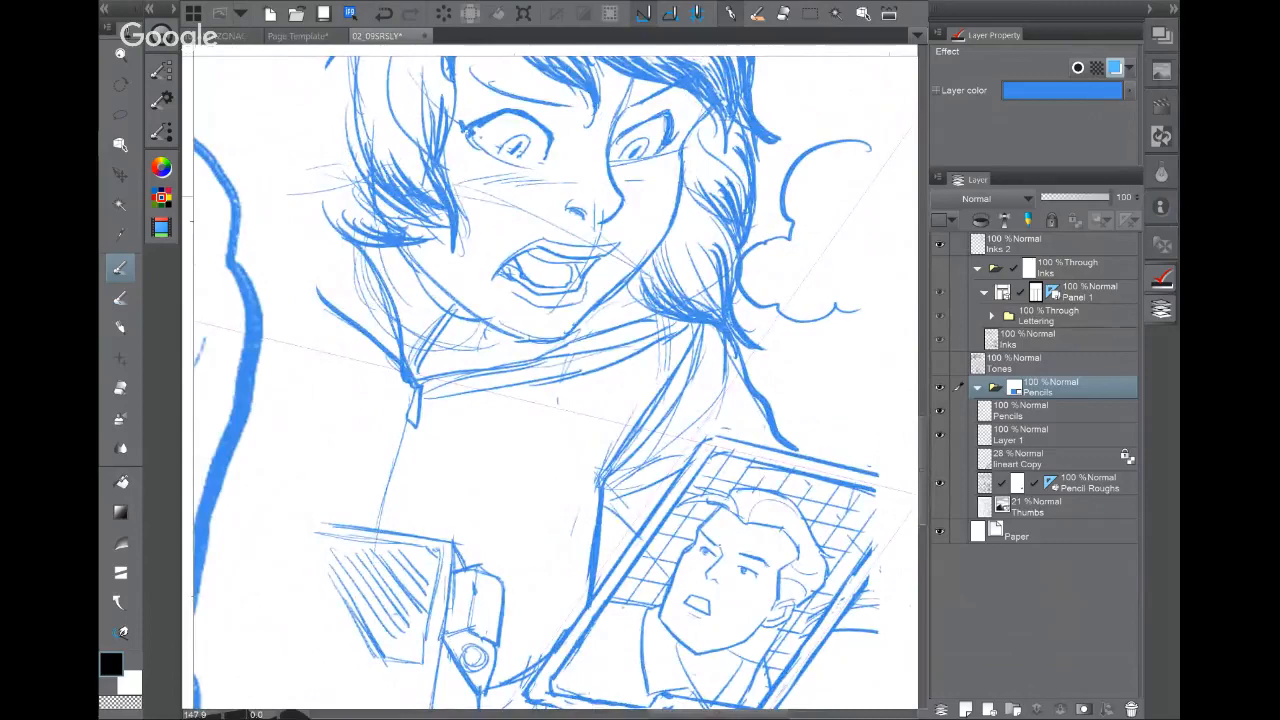
pyautogui.hotkey('ctrl', '-')
pyautogui.hotkey('ctrl', '-')
pyautogui.hotkey('ctrl', '-')
pyautogui.hotkey('ctrl', '+')
pyautogui.moveTo(460, 300); pyautogui.dragTo(447, 157)
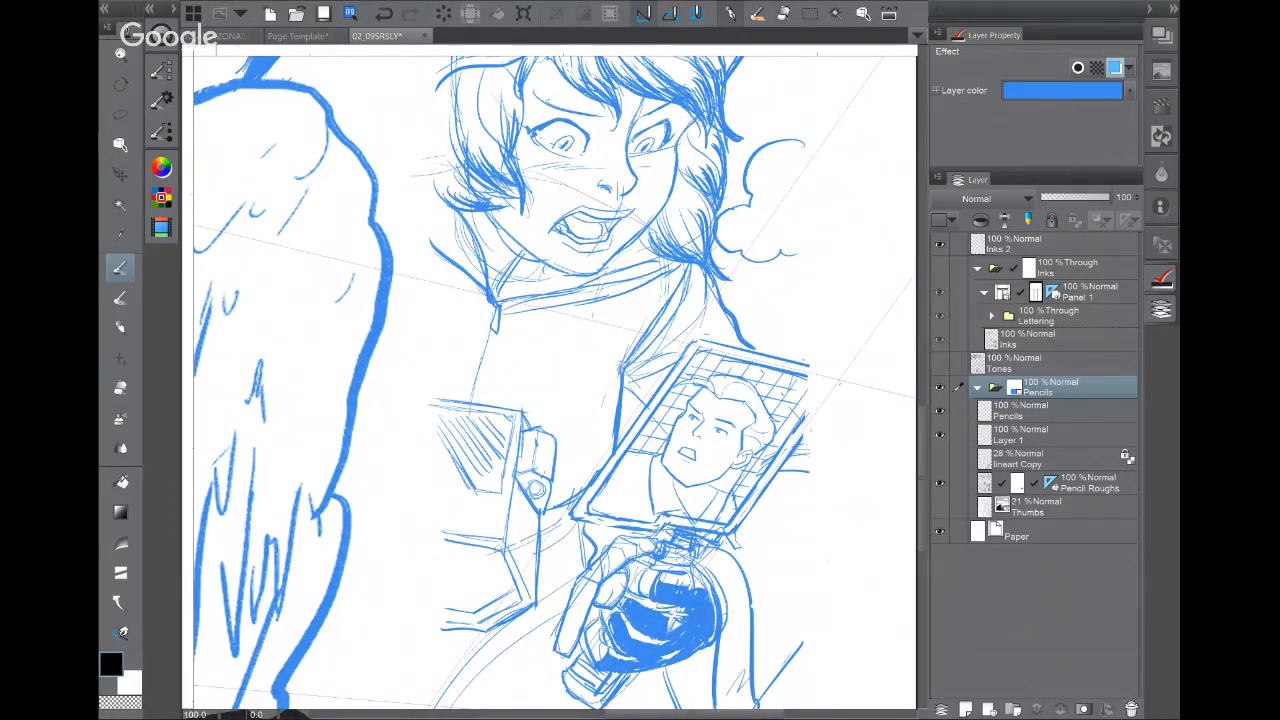
# Step: On the Amazon Academy page, show Pencil Finishes and hide Pencil Roughs, then return to the Page Template
pyautogui.hotkey('ctrl', 'Tab')
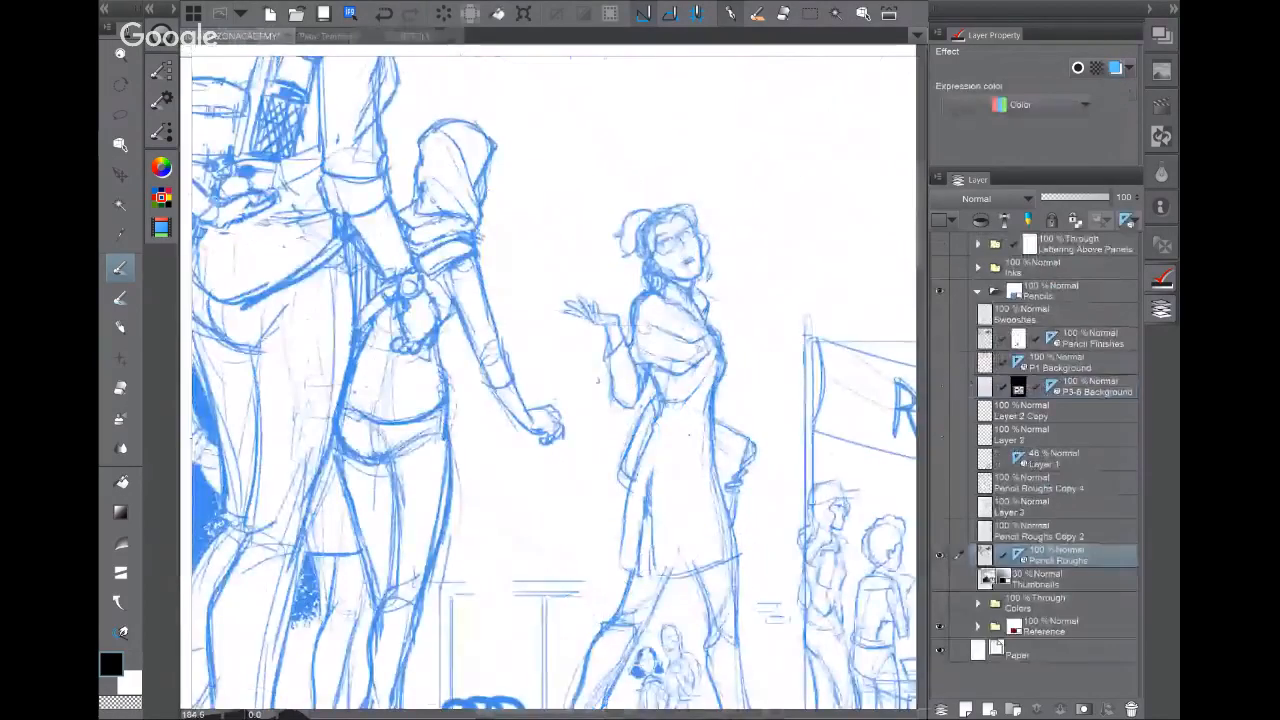
pyautogui.scroll(-4, 661, 369)
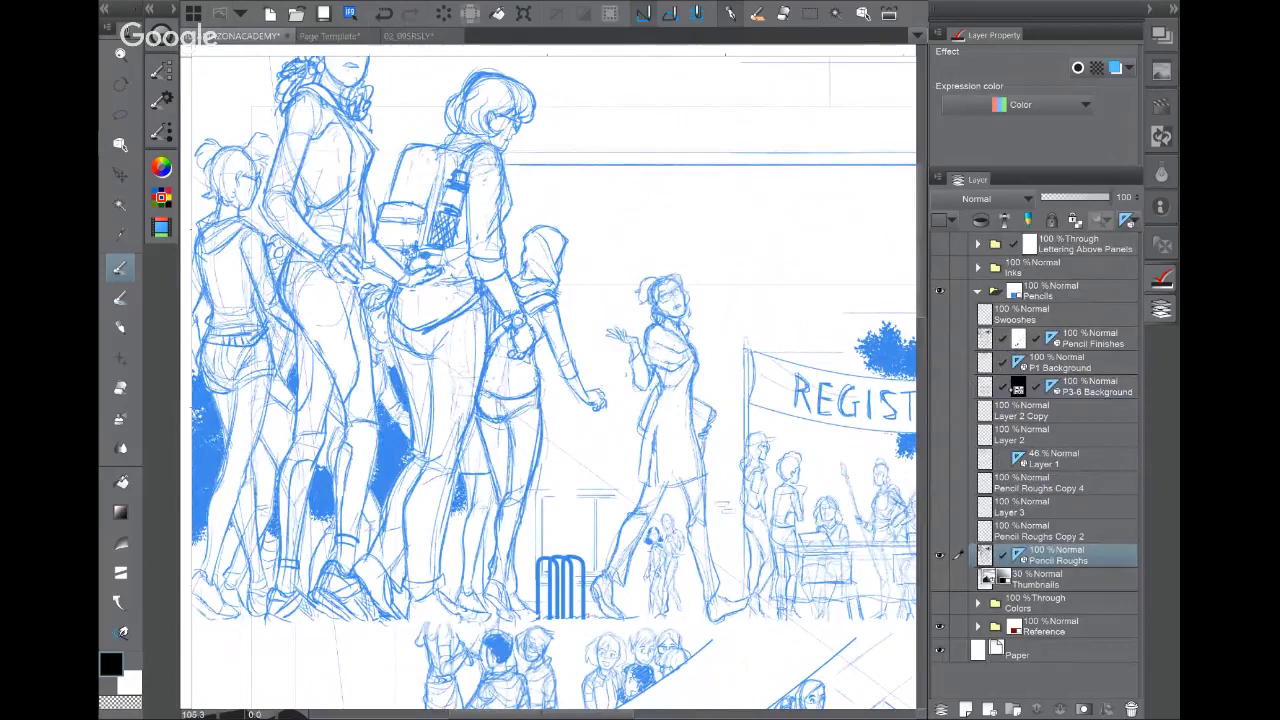
pyautogui.click(938, 338)
pyautogui.click(938, 555)
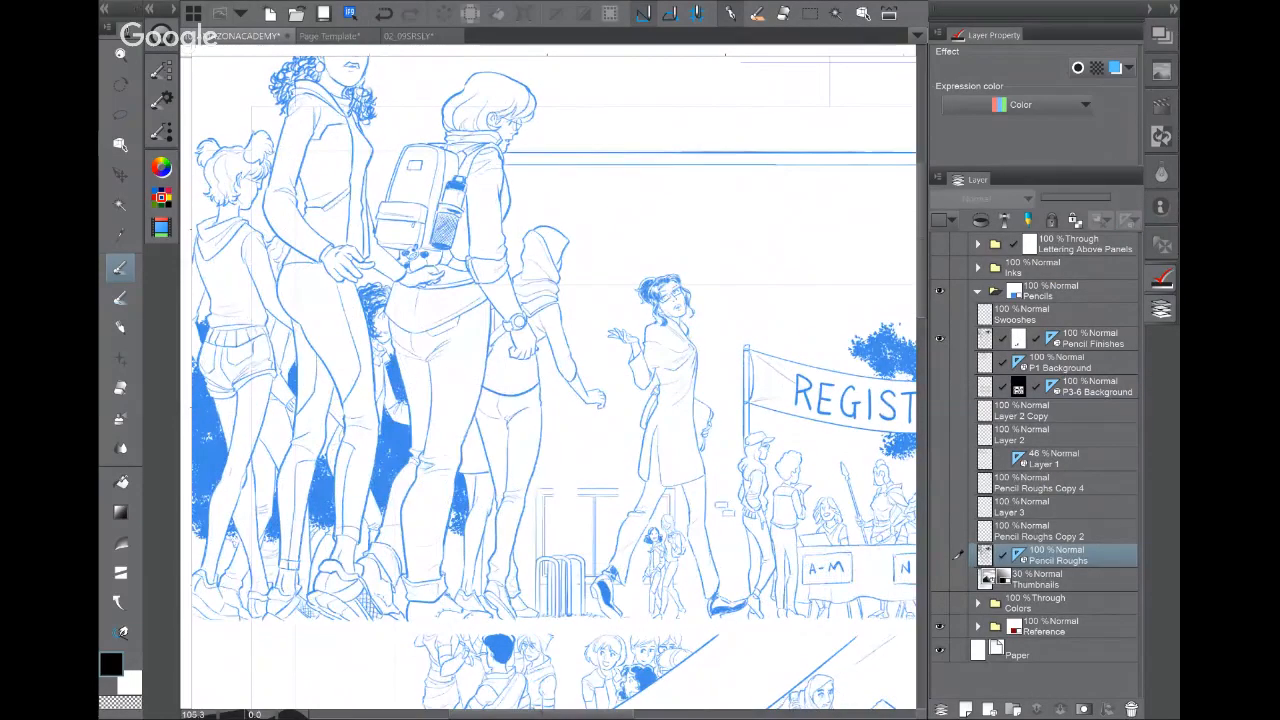
pyautogui.scroll(4, 682, 418)
pyautogui.scroll(1, 682, 418)
pyautogui.moveTo(682, 418); pyautogui.dragTo(523, 436)
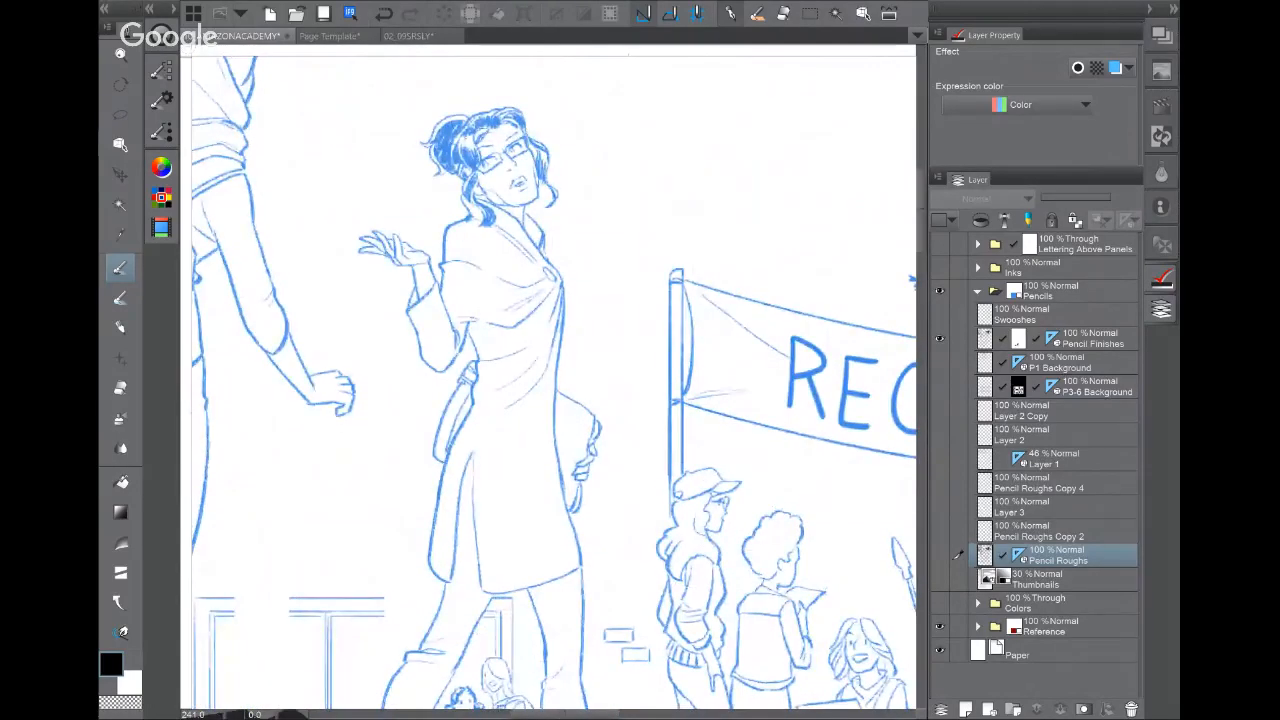
pyautogui.click(335, 36)
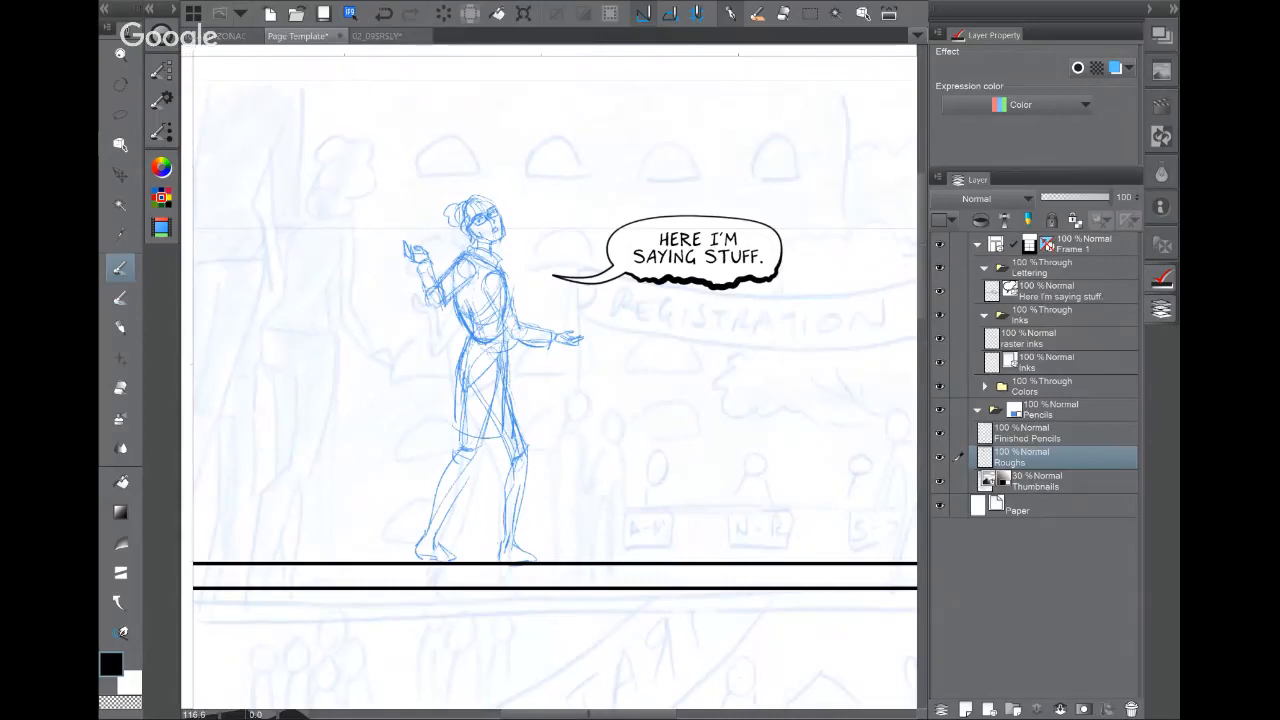
# Step: Fade the Roughs layer to 38% opacity and hide the background thumbnail sketch
pyautogui.moveTo(1110, 197); pyautogui.dragTo(1066, 197)
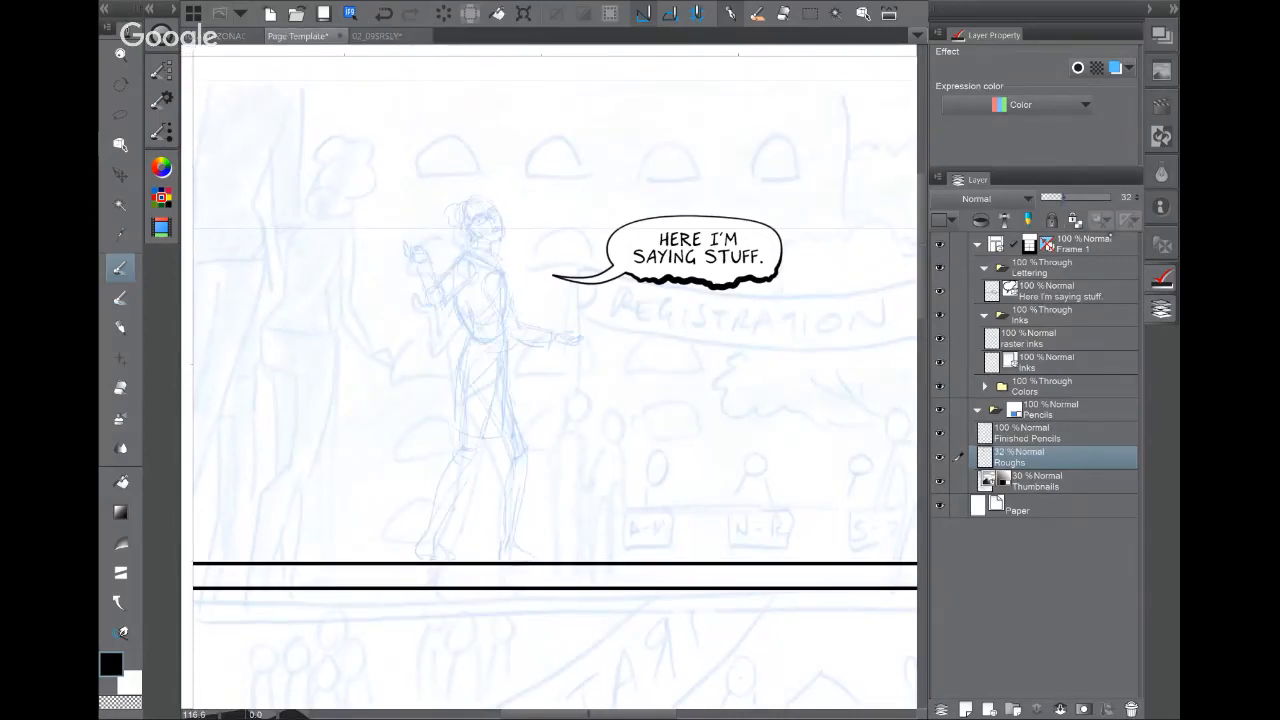
pyautogui.click(938, 480)
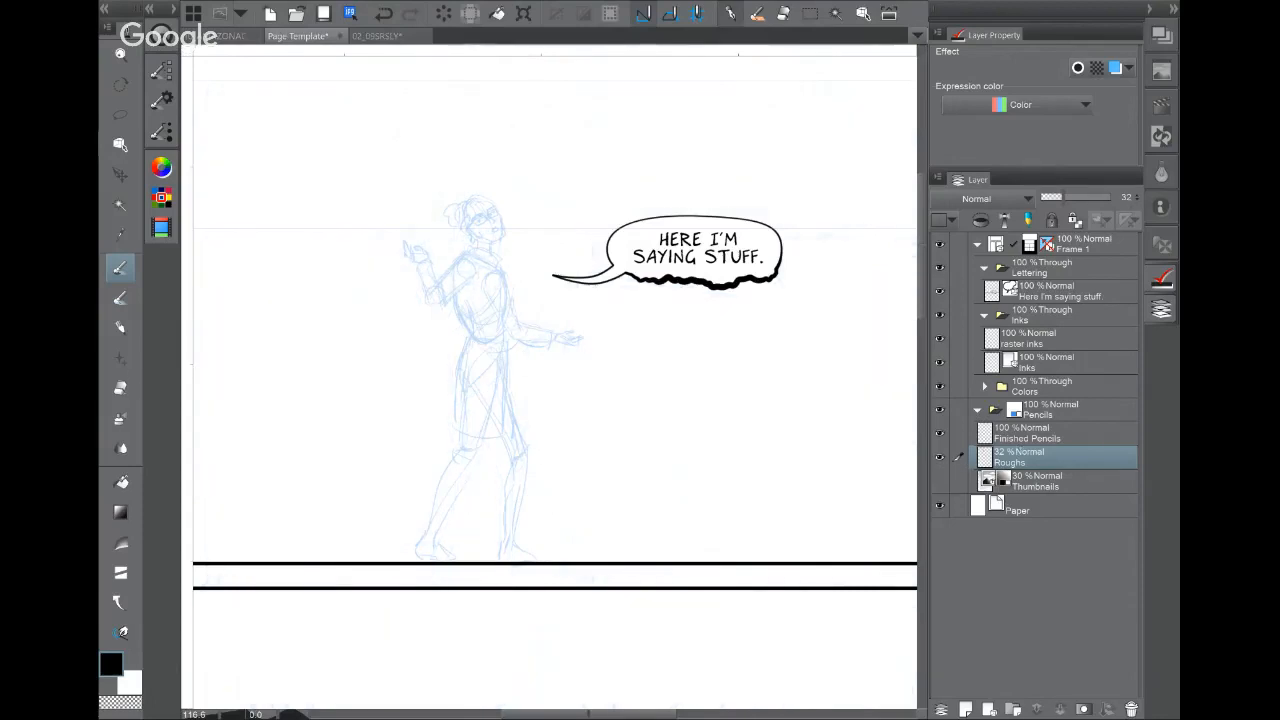
pyautogui.click(1070, 432)
pyautogui.scroll(10, 499, 283)
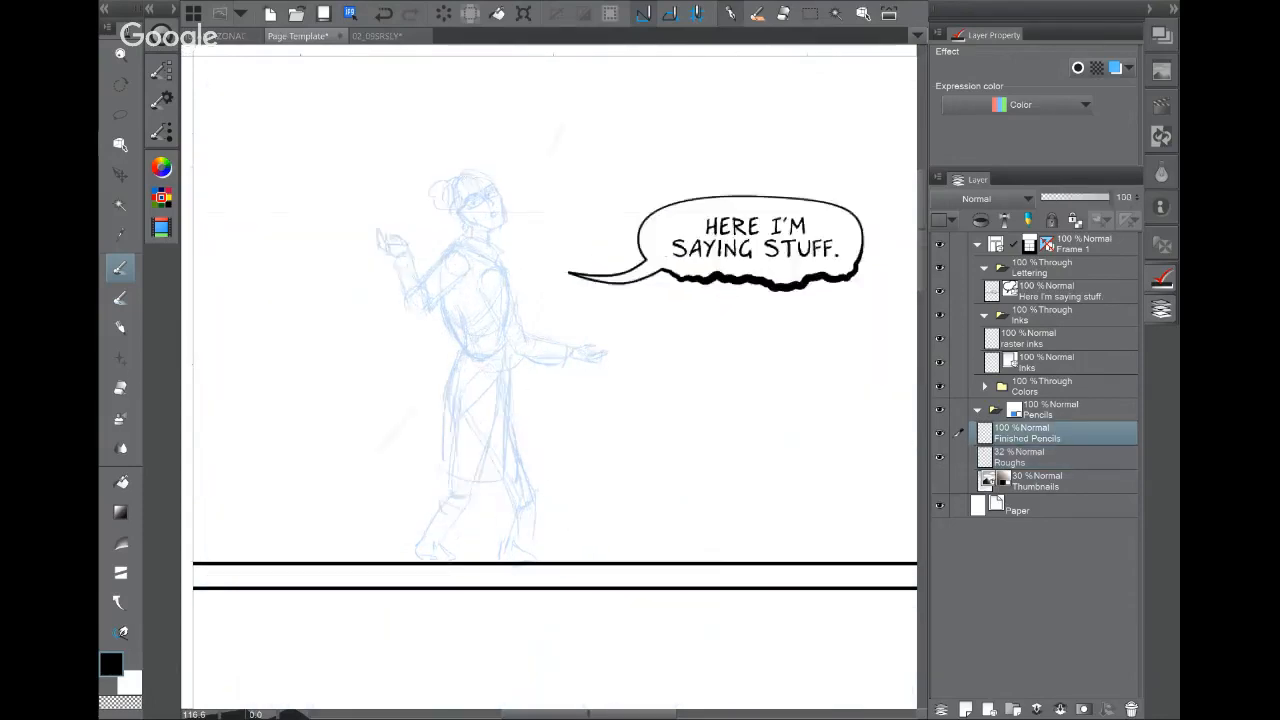
pyautogui.hotkey('ctrl', 'z')
pyautogui.moveTo(549, 244); pyautogui.dragTo(630, 385)
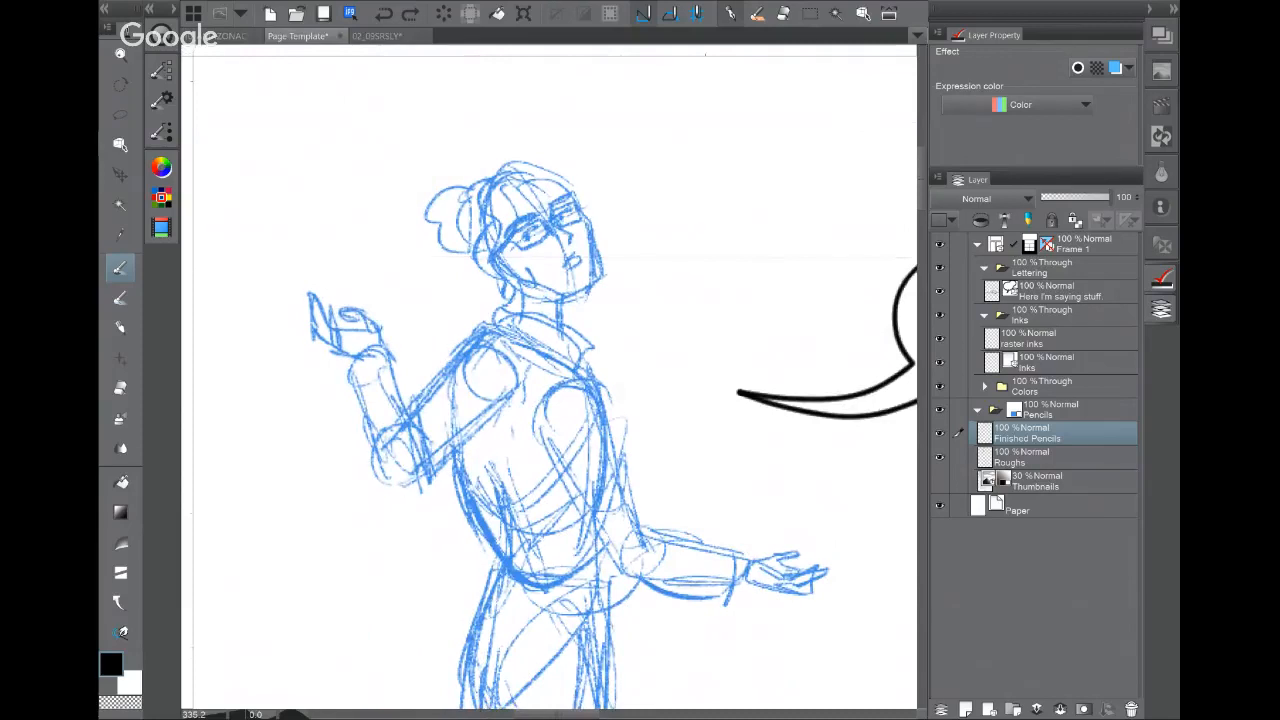
pyautogui.click(1020, 456)
pyautogui.moveTo(1108, 197); pyautogui.dragTo(1077, 197)
pyautogui.click(1020, 432)
# Step: Pencil clean lines for the woman's eye, glasses, mouth, jaw, ear, neck and hair curls
pyautogui.moveTo(509, 228)
pyautogui.mouseDown()
pyautogui.moveTo(537, 216)
pyautogui.moveTo(550, 230)
pyautogui.mouseUp()
pyautogui.moveTo(508, 238)
pyautogui.mouseDown()
pyautogui.moveTo(548, 236)
pyautogui.moveTo(577, 202)
pyautogui.moveTo(584, 222)
pyautogui.moveTo(568, 197)
pyautogui.moveTo(584, 258)
pyautogui.mouseUp()
pyautogui.moveTo(586, 208)
pyautogui.mouseDown()
pyautogui.moveTo(598, 277)
pyautogui.moveTo(576, 290)
pyautogui.mouseUp()
pyautogui.moveTo(510, 178); pyautogui.dragTo(522, 300)
pyautogui.moveTo(498, 254); pyautogui.dragTo(521, 296)
pyautogui.moveTo(488, 224); pyautogui.dragTo(512, 312)
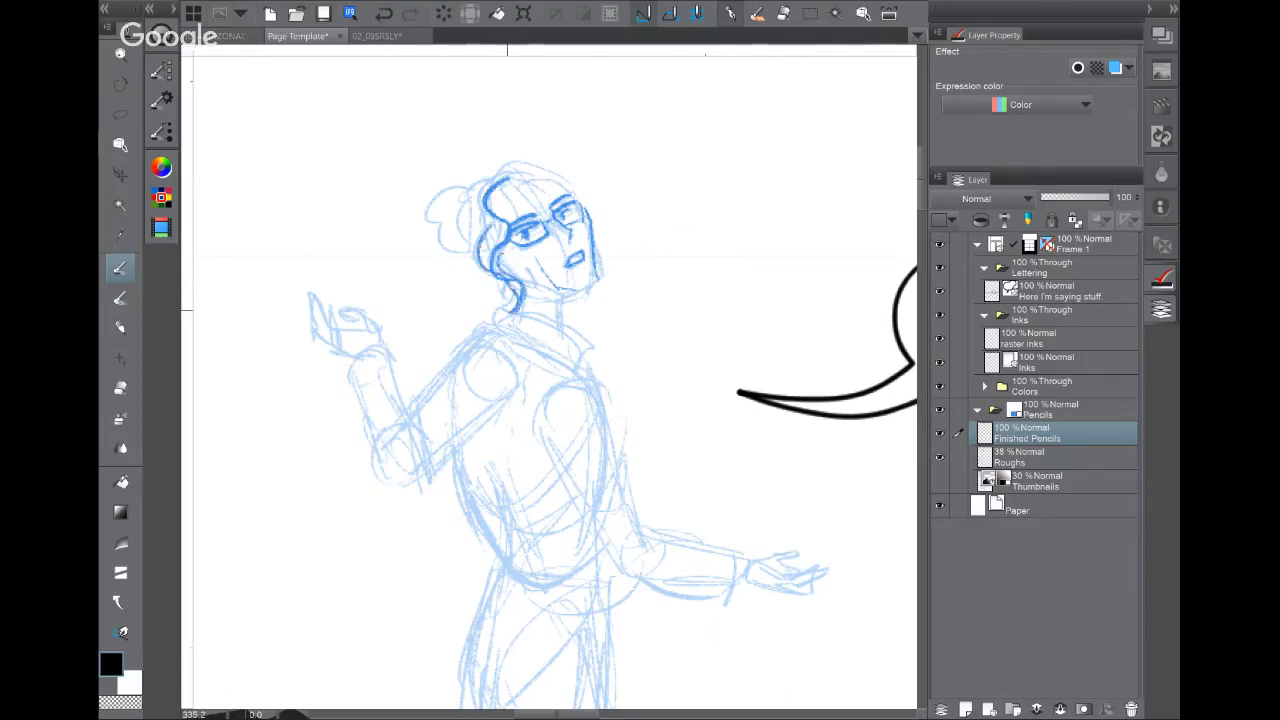
pyautogui.moveTo(500, 214)
pyautogui.mouseDown()
pyautogui.moveTo(522, 180)
pyautogui.moveTo(566, 170)
pyautogui.moveTo(610, 246)
pyautogui.mouseUp()
pyautogui.moveTo(518, 263)
pyautogui.mouseDown()
pyautogui.moveTo(540, 287)
pyautogui.moveTo(584, 284)
pyautogui.mouseUp()
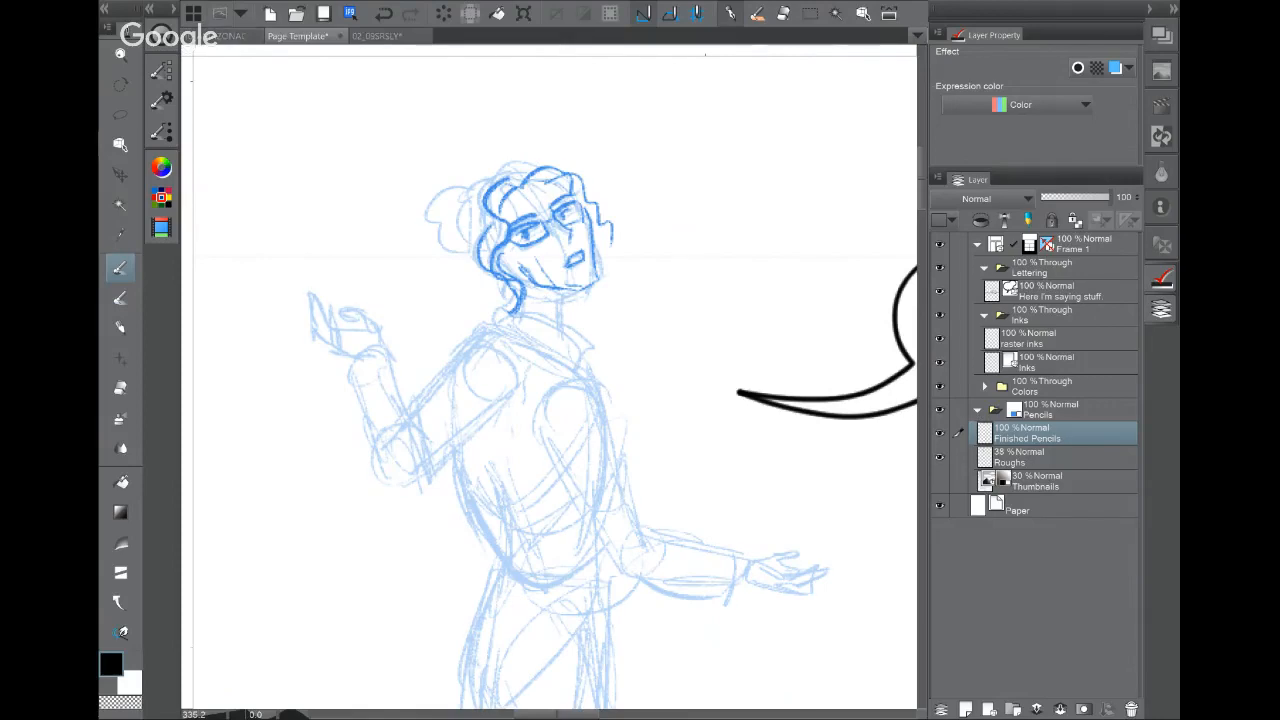
# Step: Outline the hair bun cleanly, then switch to the ARIZONACADEMY example page
pyautogui.moveTo(484, 182)
pyautogui.mouseDown()
pyautogui.moveTo(462, 196)
pyautogui.moveTo(456, 248)
pyautogui.mouseUp()
pyautogui.moveTo(452, 198)
pyautogui.mouseDown()
pyautogui.moveTo(433, 236)
pyautogui.moveTo(470, 272)
pyautogui.moveTo(462, 256)
pyautogui.moveTo(498, 234)
pyautogui.moveTo(494, 264)
pyautogui.mouseUp()
pyautogui.moveTo(516, 206); pyautogui.dragTo(510, 222)
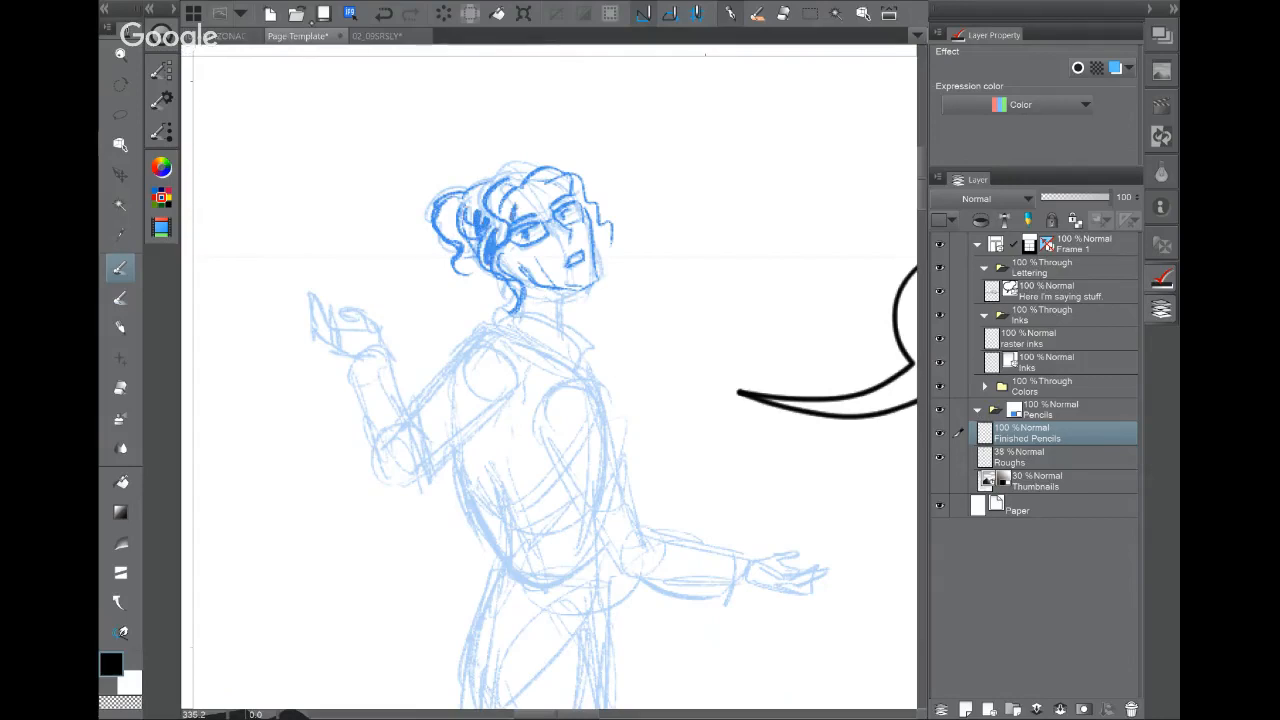
pyautogui.click(231, 36)
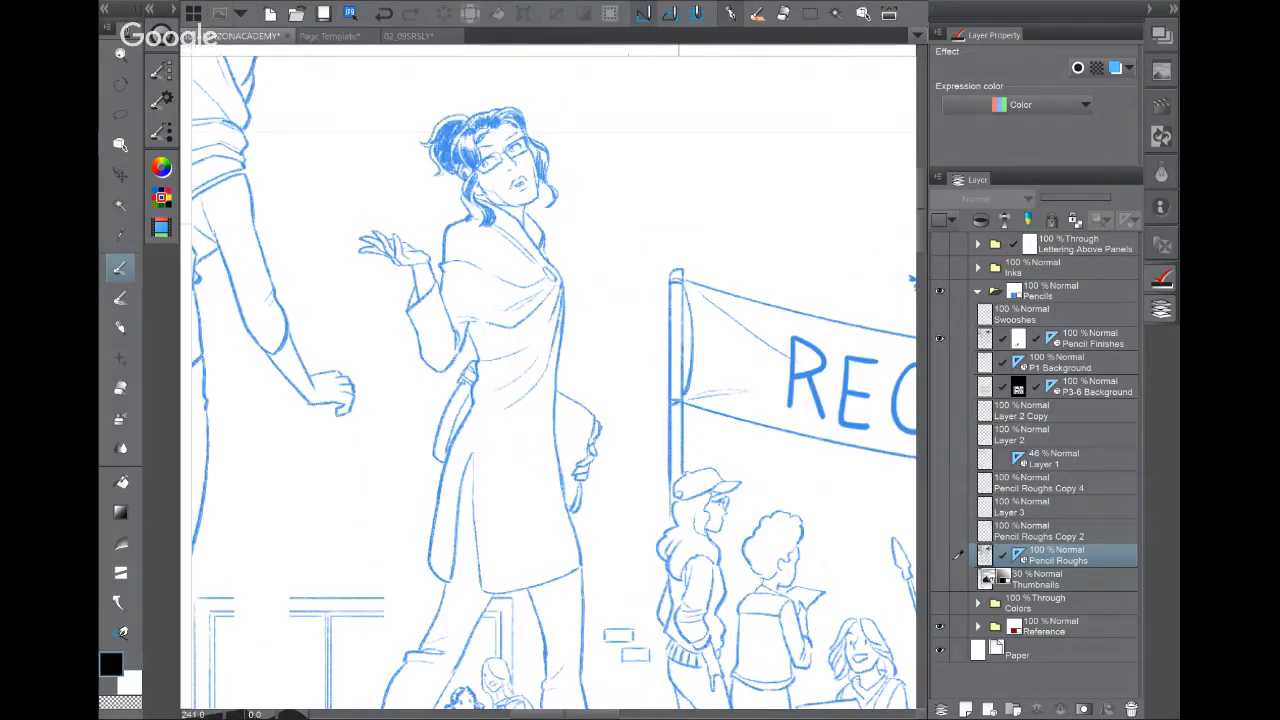
# Step: Pan and zoom across the example page's registration scene and the crowd by the banner pole
pyautogui.moveTo(678, 223); pyautogui.dragTo(796, 274)
pyautogui.moveTo(310, 250)
pyautogui.mouseDown()
pyautogui.moveTo(605, 424)
pyautogui.moveTo(679, 520)
pyautogui.mouseUp()
pyautogui.moveTo(500, 300)
pyautogui.mouseDown()
pyautogui.moveTo(529, 380)
pyautogui.moveTo(606, 504)
pyautogui.moveTo(650, 517)
pyautogui.mouseUp()
pyautogui.moveTo(640, 600)
pyautogui.mouseDown()
pyautogui.moveTo(658, 522)
pyautogui.moveTo(584, 357)
pyautogui.mouseUp()
pyautogui.hotkey('ctrl', '-')
pyautogui.hotkey('ctrl', '-')
pyautogui.moveTo(640, 600)
pyautogui.mouseDown()
pyautogui.moveTo(560, 355)
pyautogui.moveTo(335, 108)
pyautogui.mouseUp()
pyautogui.moveTo(500, 560); pyautogui.dragTo(560, 286)
pyautogui.scroll(4, 423, 390)
pyautogui.moveTo(500, 380); pyautogui.dragTo(591, 389)
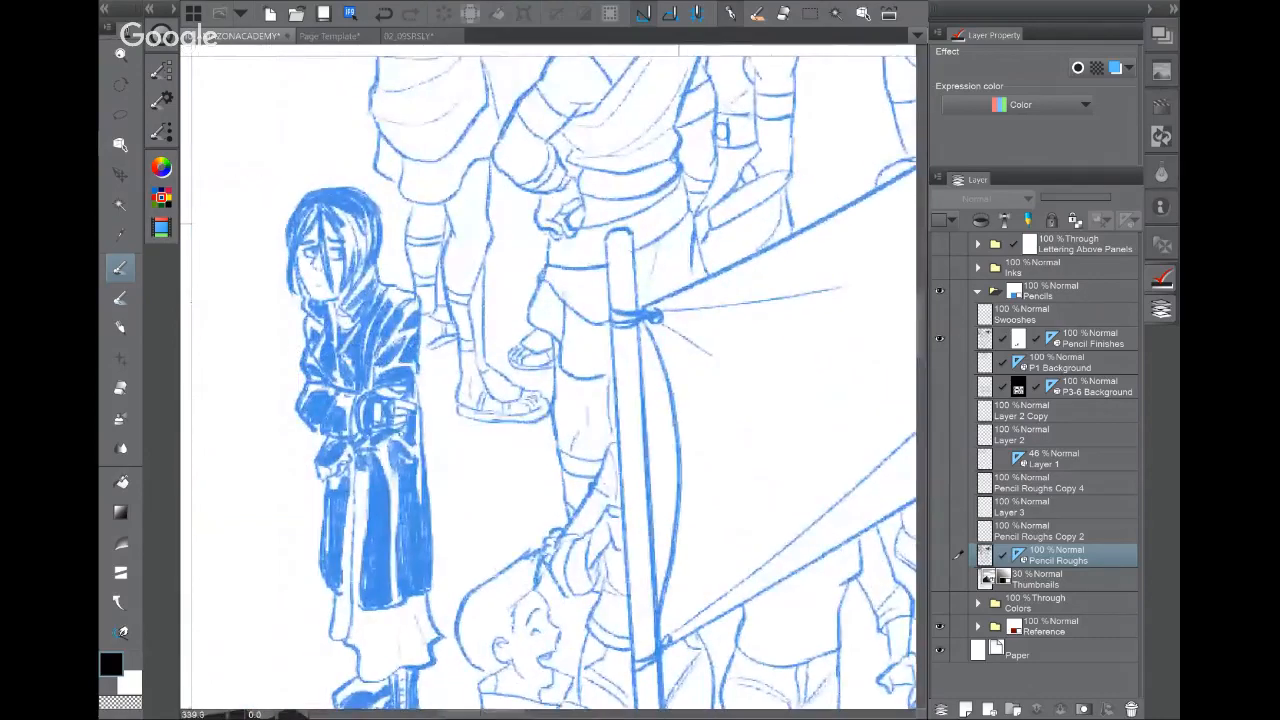
pyautogui.moveTo(560, 450)
pyautogui.mouseDown()
pyautogui.moveTo(522, 349)
pyautogui.moveTo(406, 234)
pyautogui.mouseUp()
pyautogui.moveTo(700, 370); pyautogui.dragTo(376, 393)
pyautogui.moveTo(740, 390); pyautogui.dragTo(400, 387)
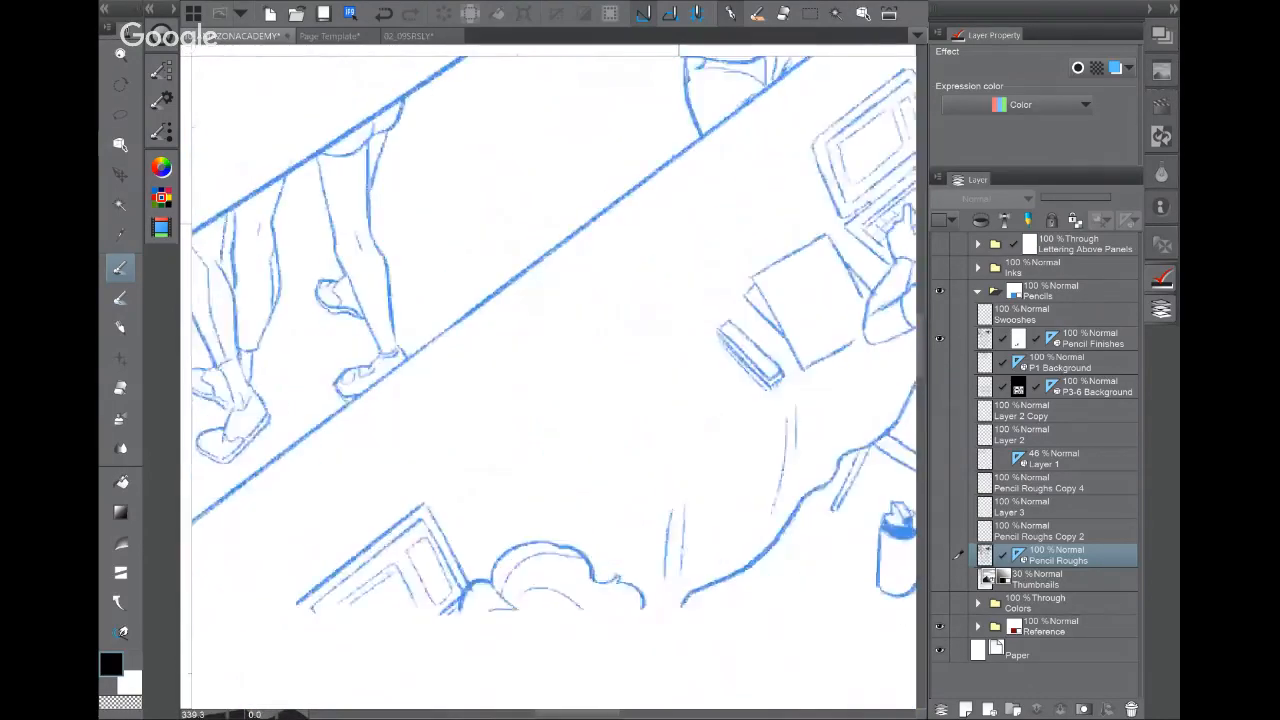
pyautogui.moveTo(500, 390); pyautogui.dragTo(455, 390)
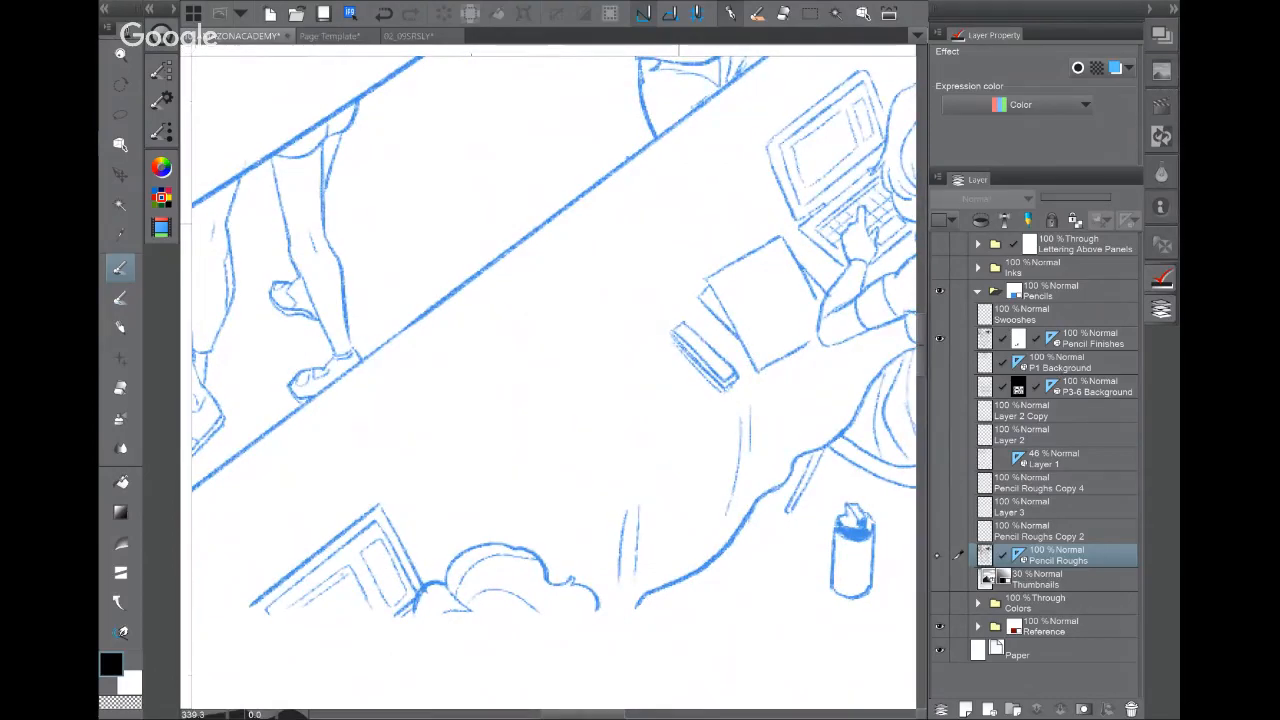
# Step: Swap Pencil Finishes for Pencil Roughs to inspect the tables' rough sketch, then swap back
pyautogui.click(938, 555)
pyautogui.click(938, 339)
pyautogui.moveTo(700, 330)
pyautogui.mouseDown()
pyautogui.moveTo(430, 410)
pyautogui.moveTo(387, 447)
pyautogui.mouseUp()
pyautogui.scroll(-3, 733, 655)
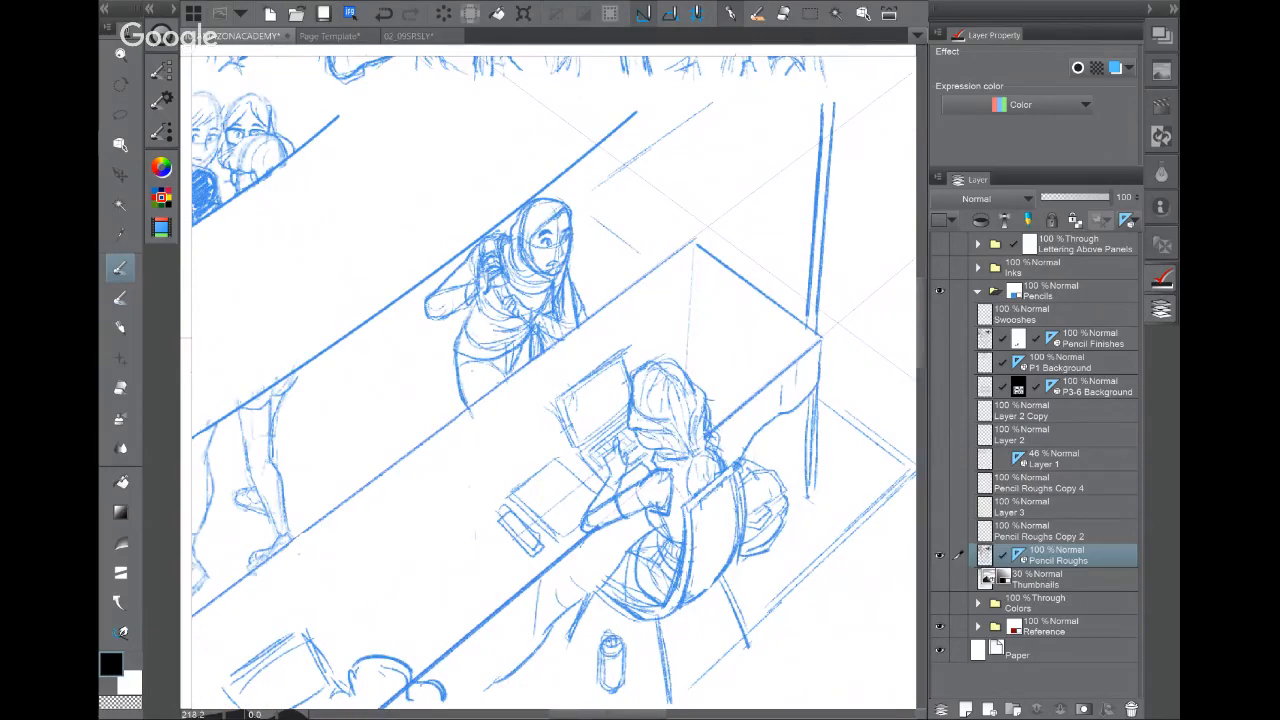
pyautogui.moveTo(640, 250)
pyautogui.mouseDown()
pyautogui.moveTo(453, 526)
pyautogui.moveTo(464, 615)
pyautogui.mouseUp()
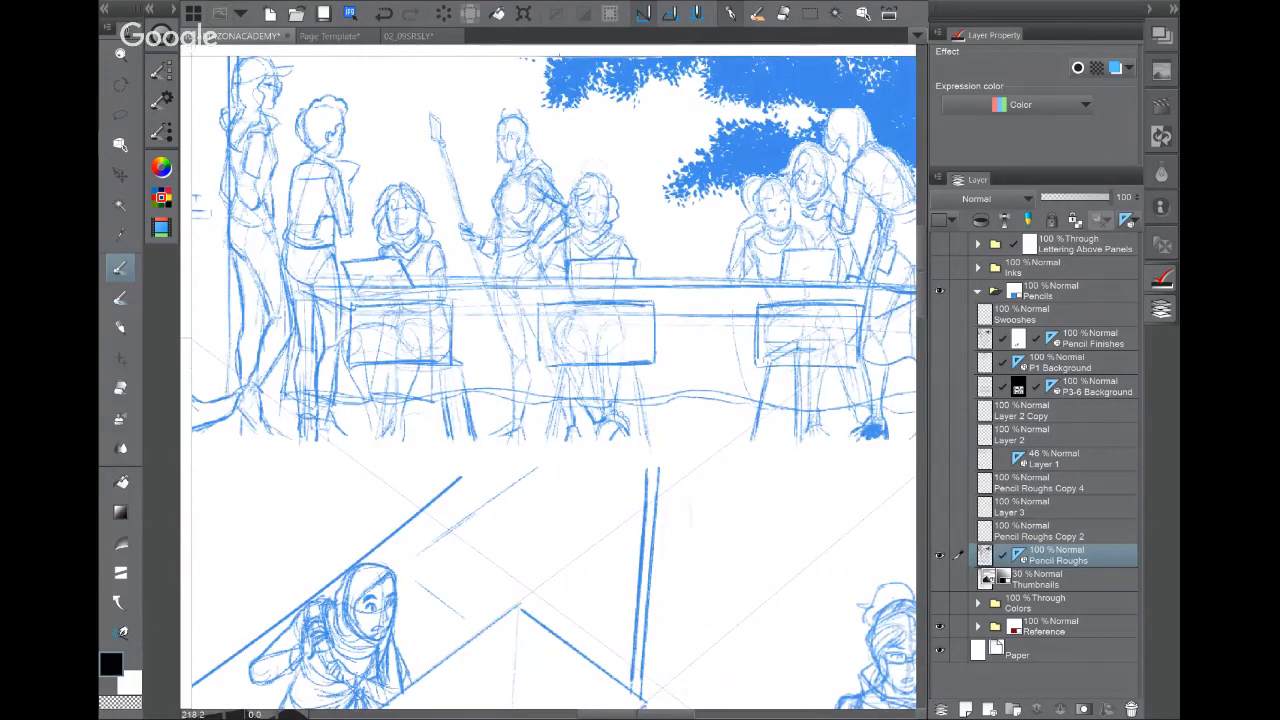
pyautogui.scroll(3, 545, 112)
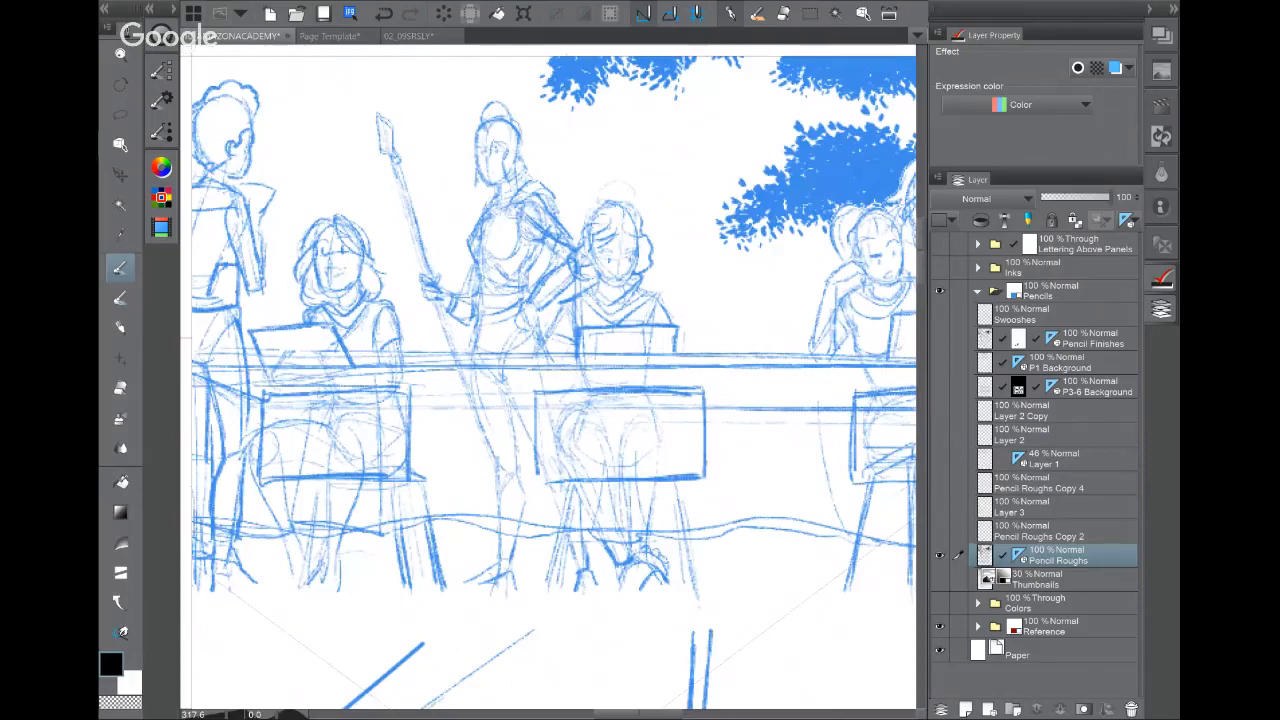
pyautogui.scroll(-2, 675, 420)
pyautogui.click(940, 339)
pyautogui.click(940, 555)
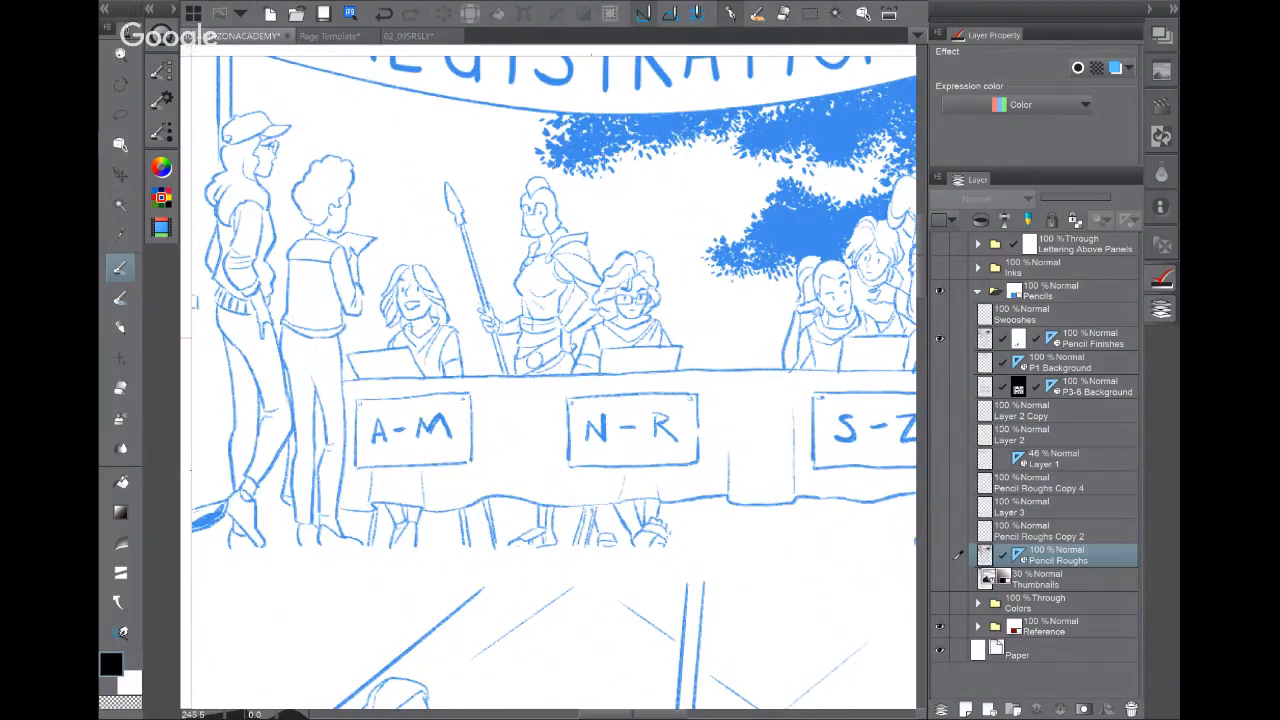
# Step: Pan up to the temple columns and horse statue, then down to the lower panels
pyautogui.moveTo(912, 470); pyautogui.dragTo(480, 523)
pyautogui.moveTo(572, 311); pyautogui.dragTo(407, 516)
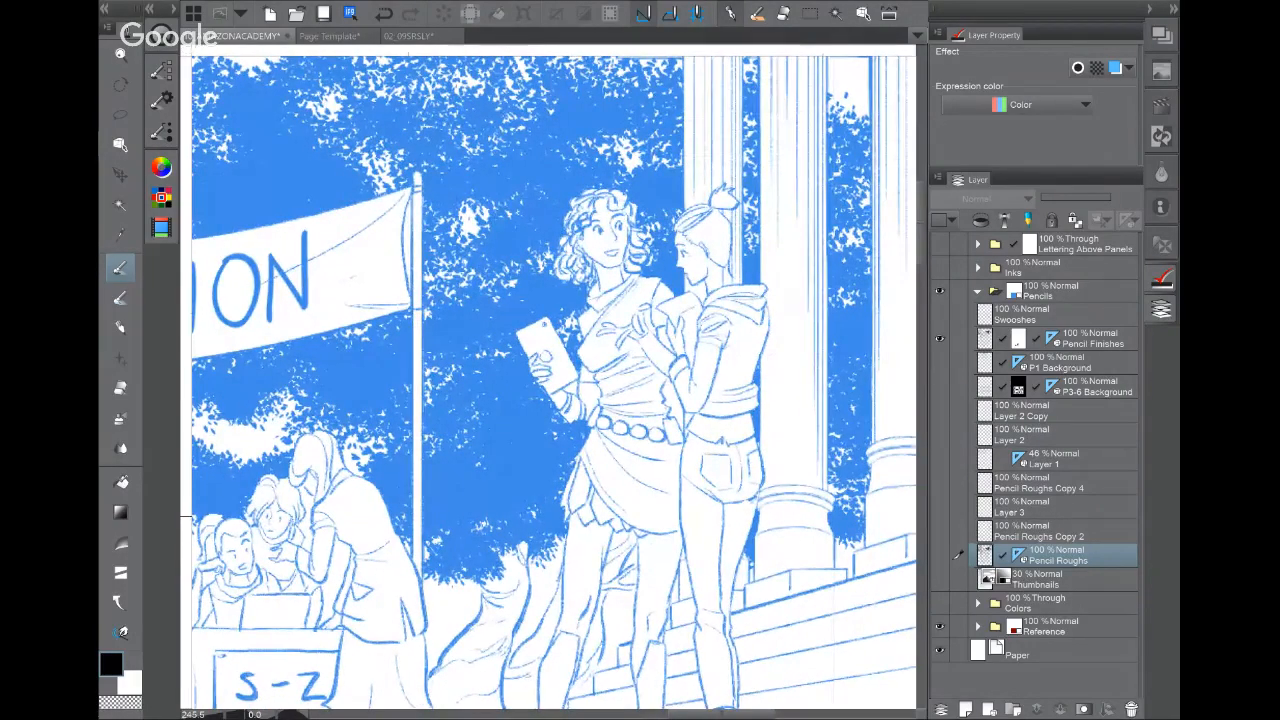
pyautogui.moveTo(620, 360); pyautogui.dragTo(355, 611)
pyautogui.moveTo(480, 260); pyautogui.dragTo(544, 602)
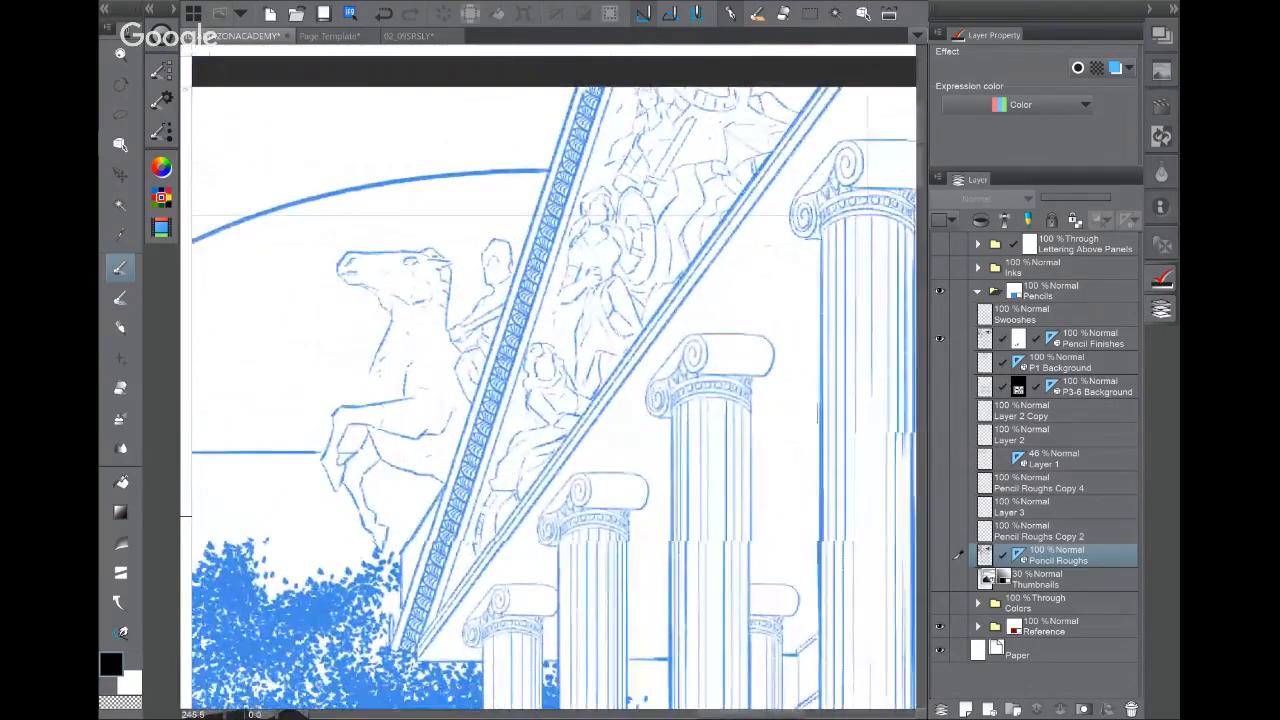
pyautogui.scroll(-5, 722, 410)
pyautogui.moveTo(600, 650); pyautogui.dragTo(733, 361)
pyautogui.scroll(-3, 730, 411)
pyautogui.moveTo(600, 640); pyautogui.dragTo(637, 167)
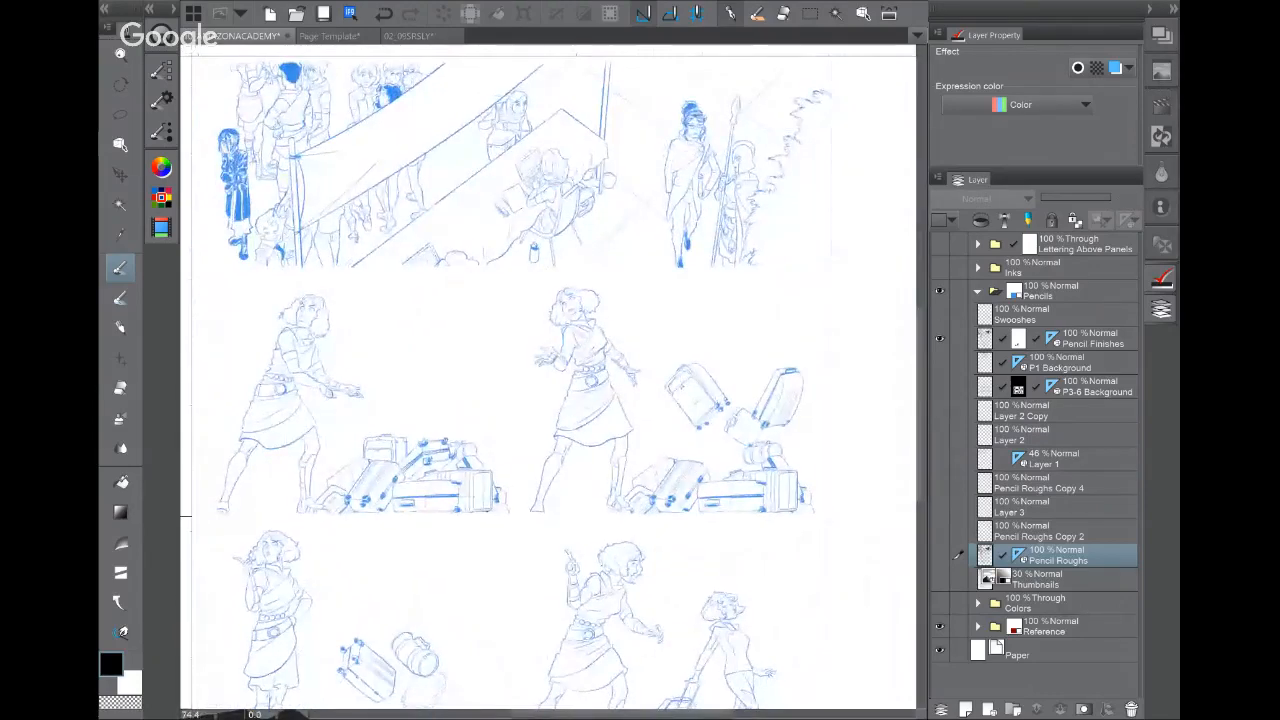
# Step: Survey the shocked woman, the upper panels, the banner and the walking woman at left
pyautogui.scroll(5, 640, 398)
pyautogui.moveTo(600, 400); pyautogui.dragTo(688, 450)
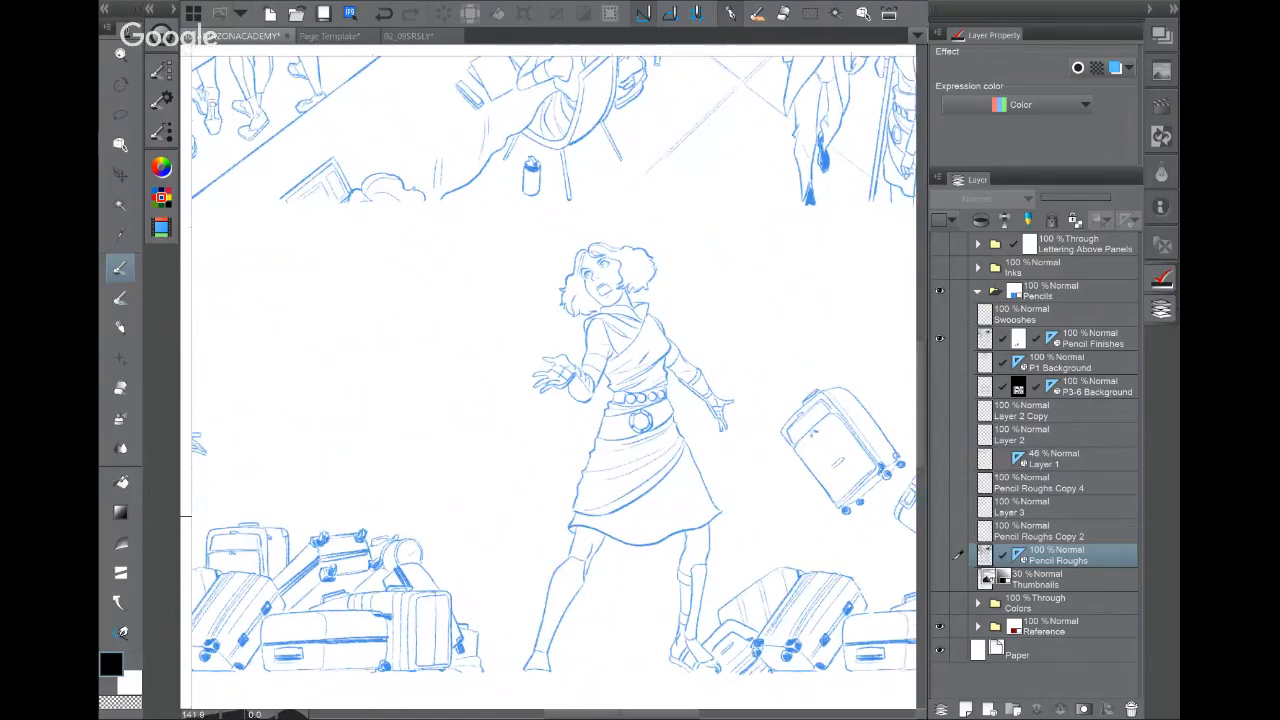
pyautogui.moveTo(720, 110); pyautogui.dragTo(275, 700)
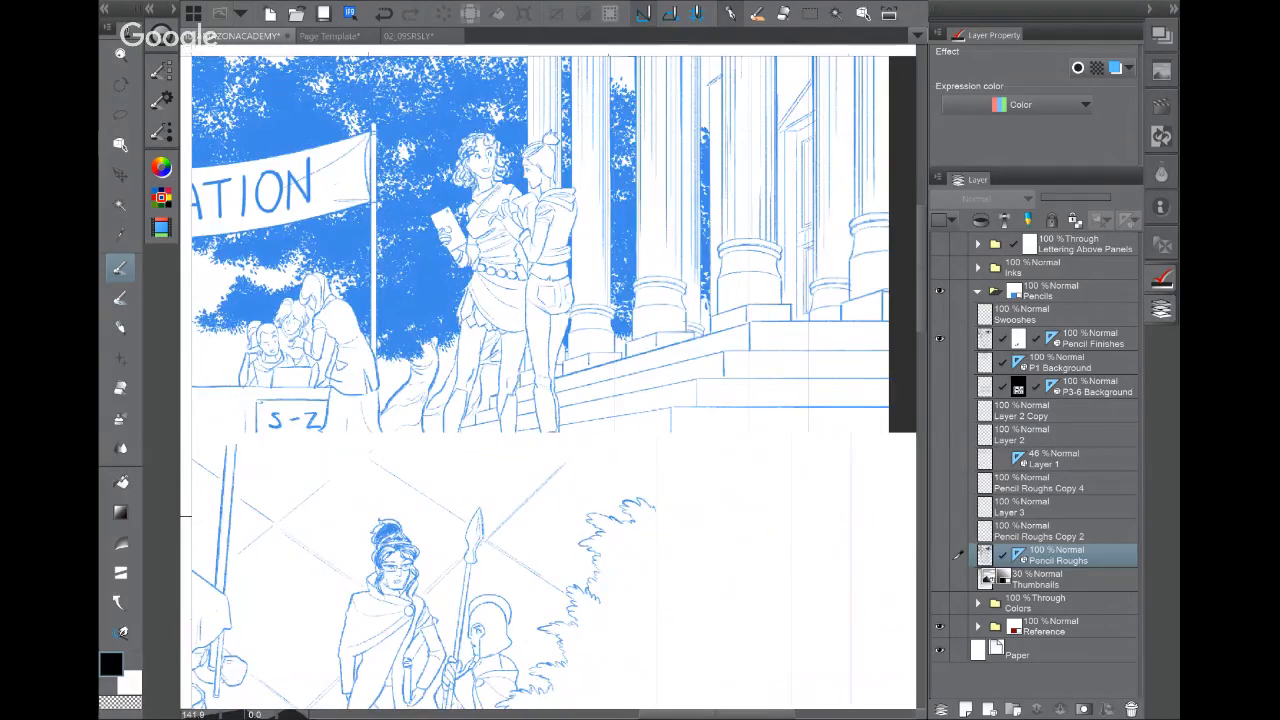
pyautogui.moveTo(620, 190); pyautogui.dragTo(494, 561)
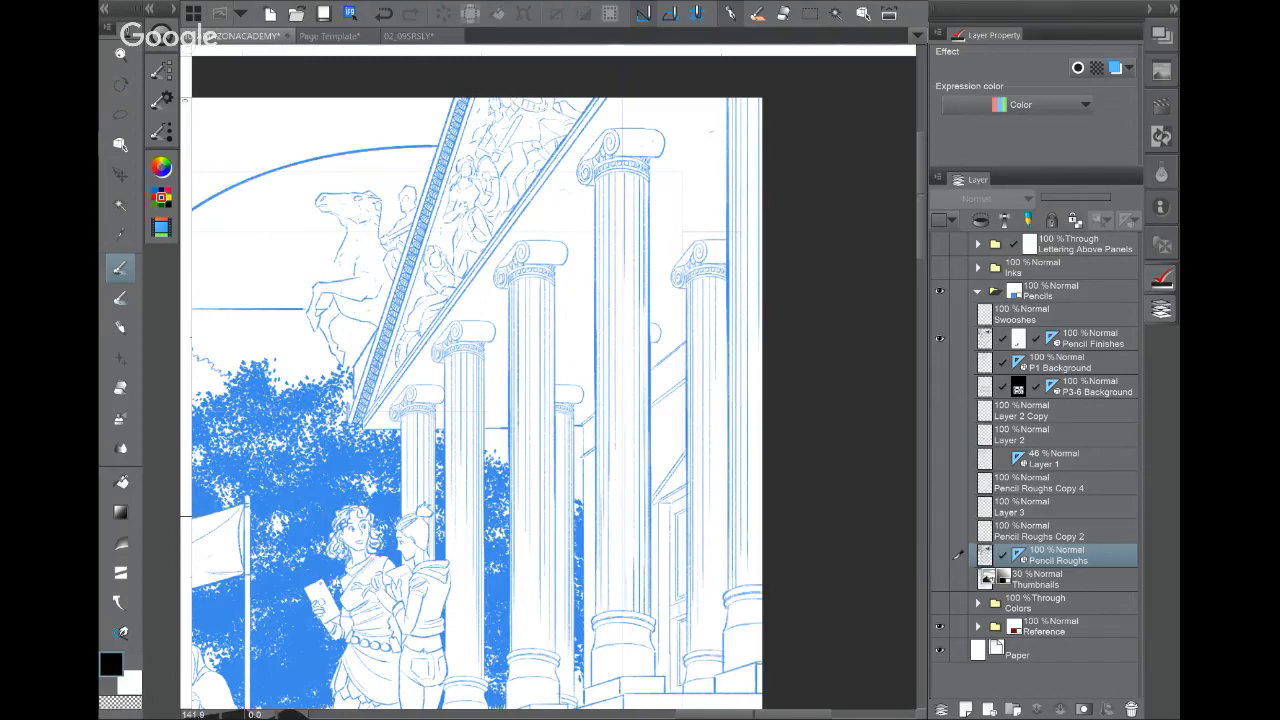
pyautogui.moveTo(450, 400); pyautogui.dragTo(650, 392)
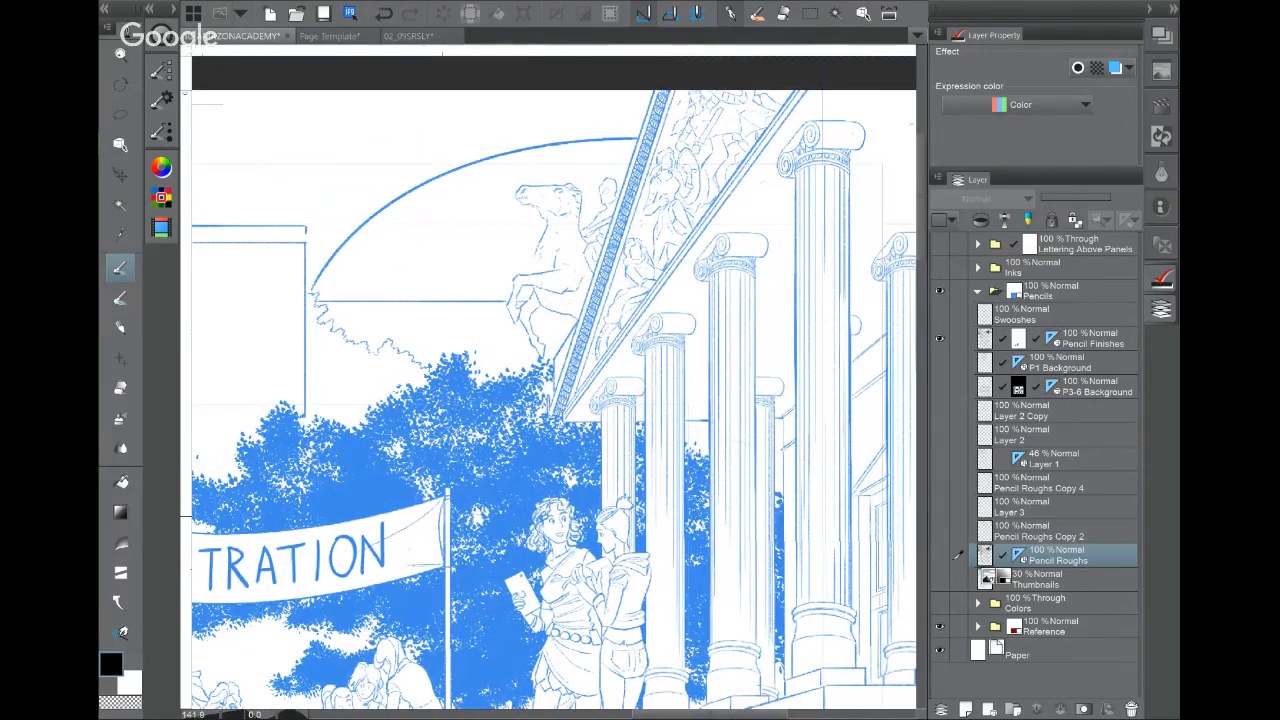
pyautogui.scroll(-3, 554, 382)
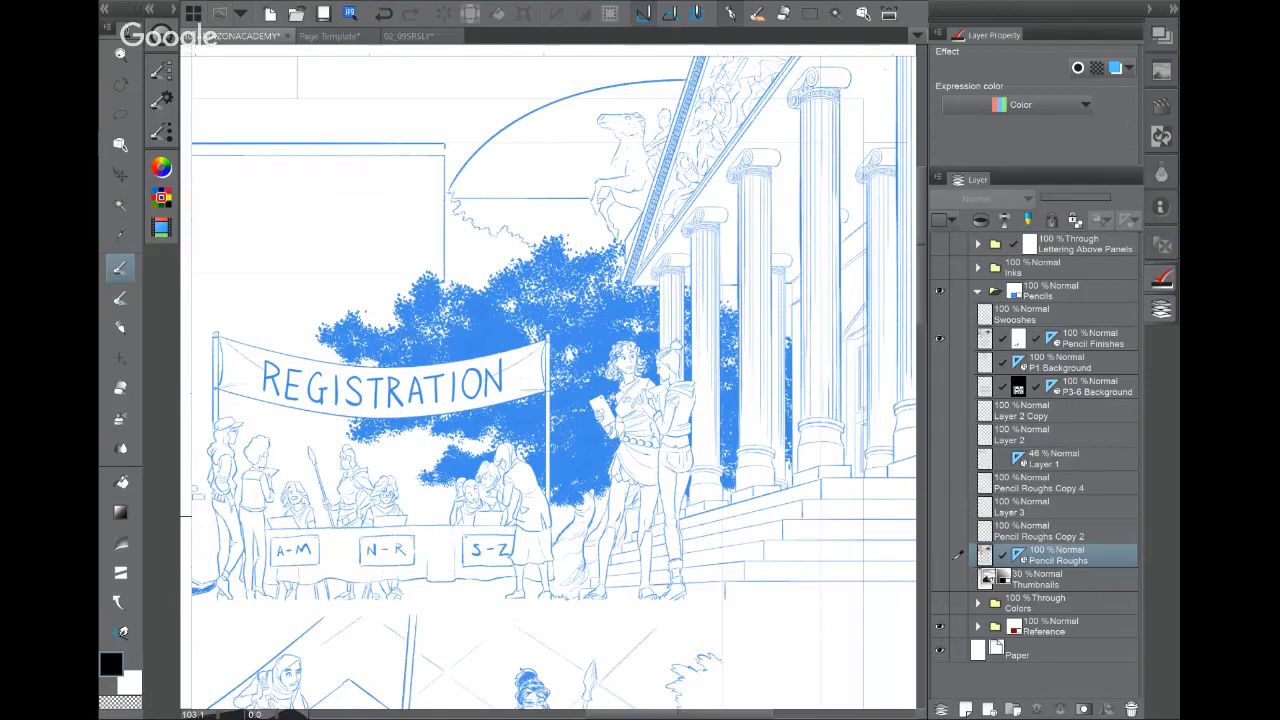
pyautogui.moveTo(460, 390); pyautogui.dragTo(638, 383)
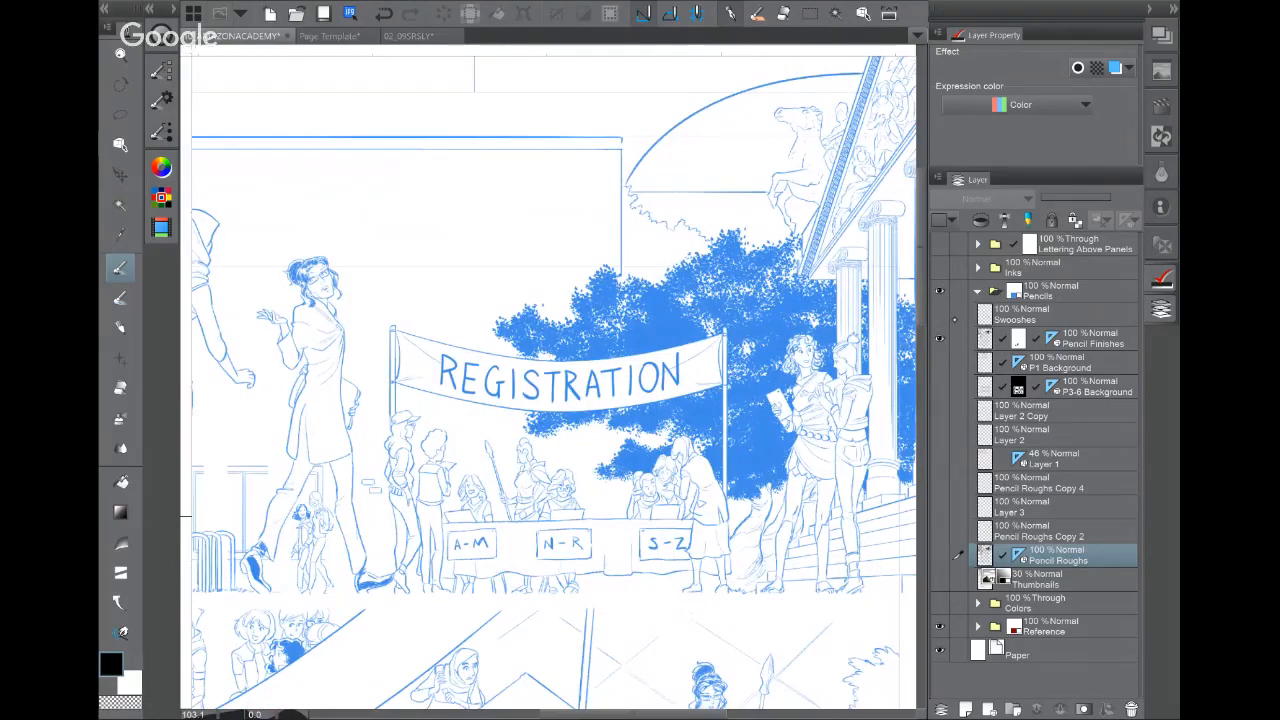
# Step: Toggle the P1 Background layer to compare the columned building behind the crowd, then hide Pencil Finishes
pyautogui.click(939, 362)
pyautogui.click(939, 362)
pyautogui.click(939, 362)
pyautogui.moveTo(580, 480); pyautogui.dragTo(782, 505)
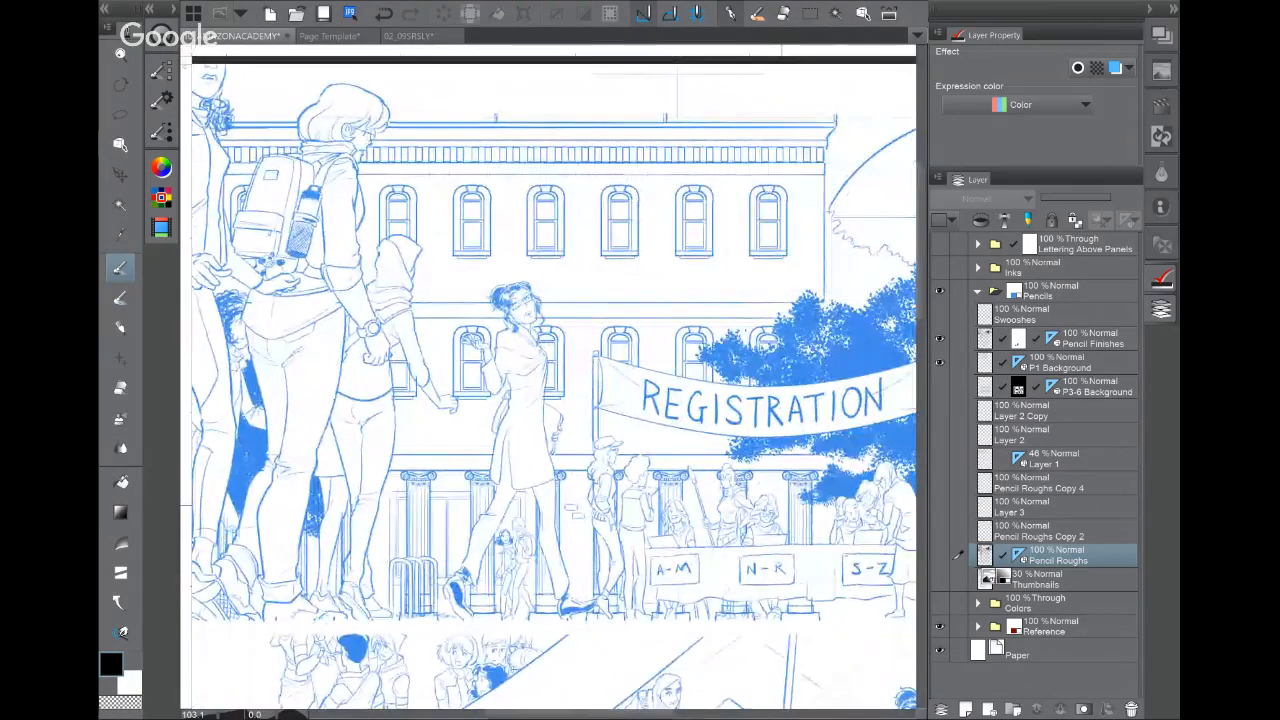
pyautogui.scroll(-1, 781, 505)
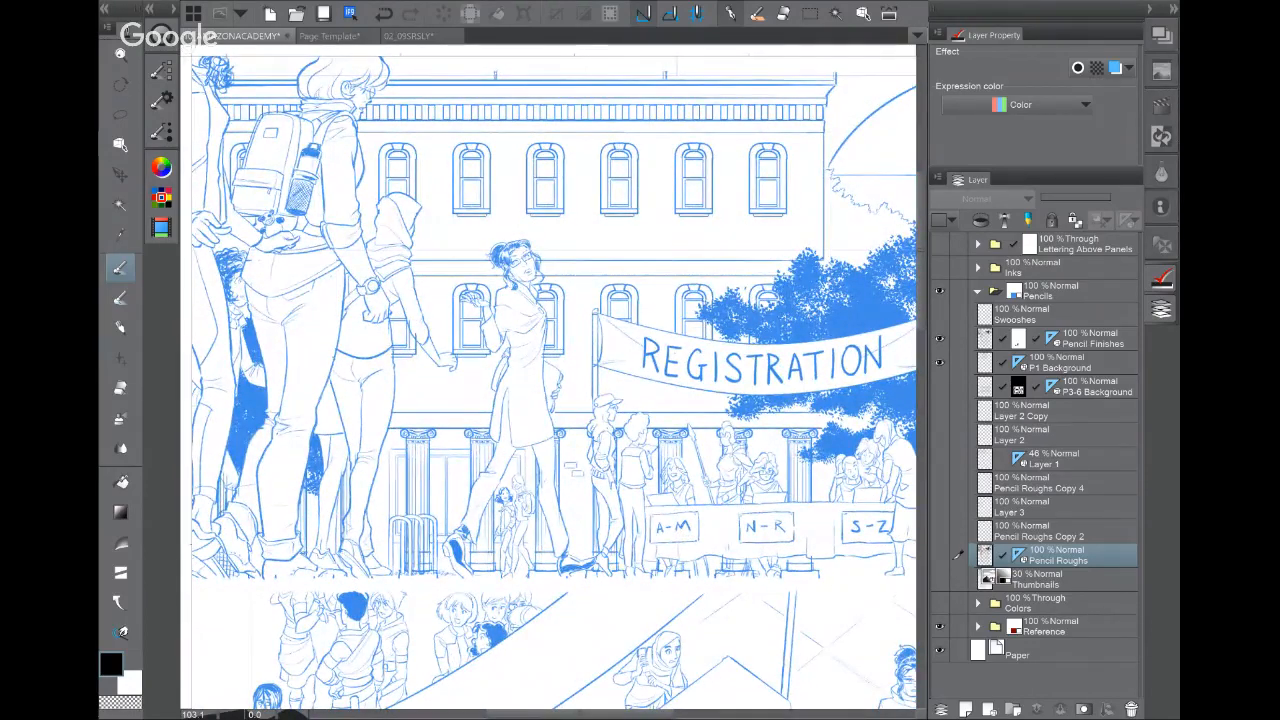
pyautogui.click(938, 362)
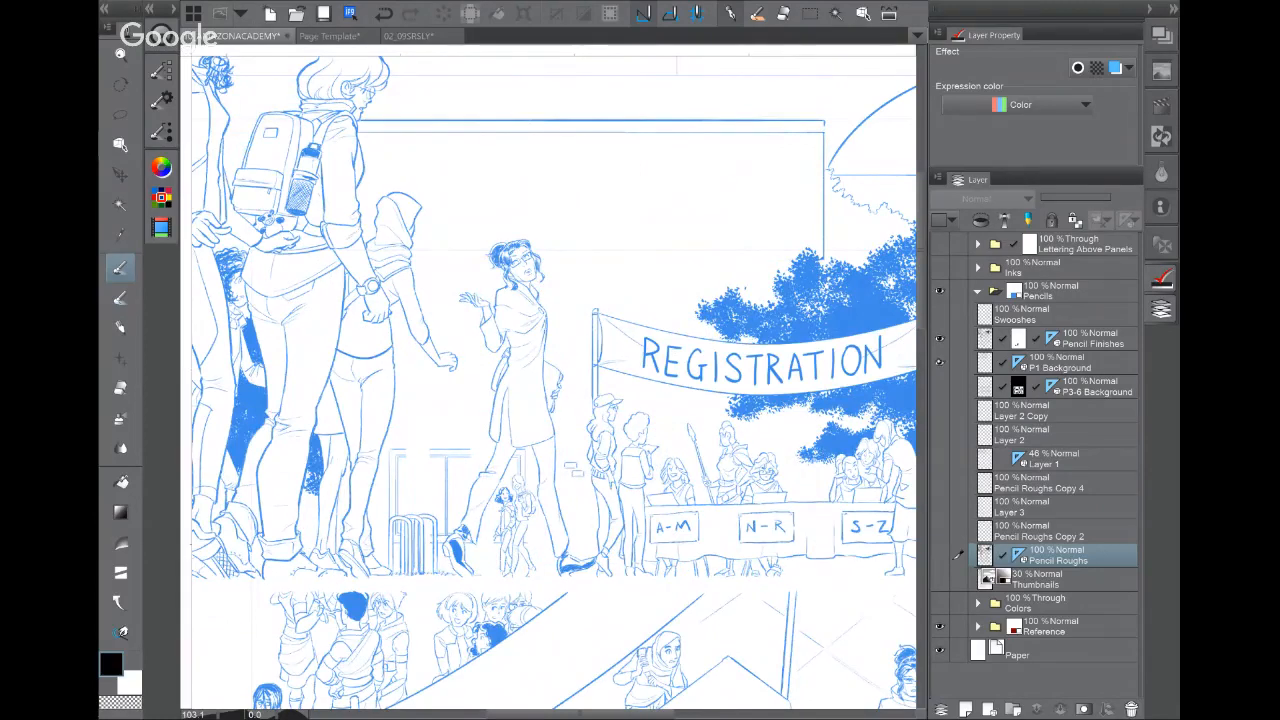
pyautogui.click(938, 362)
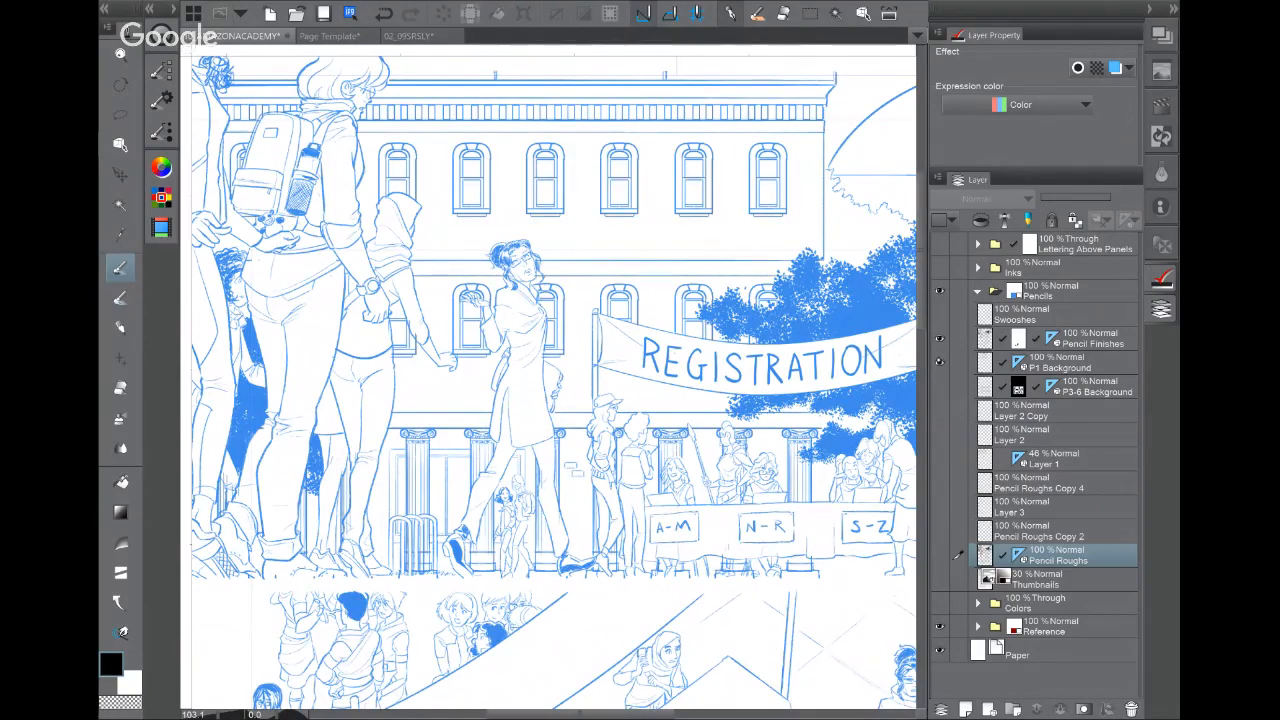
pyautogui.click(938, 338)
# Step: Compare the page template's figure and balloon with the finished example page, then return to the template
pyautogui.click(342, 38)
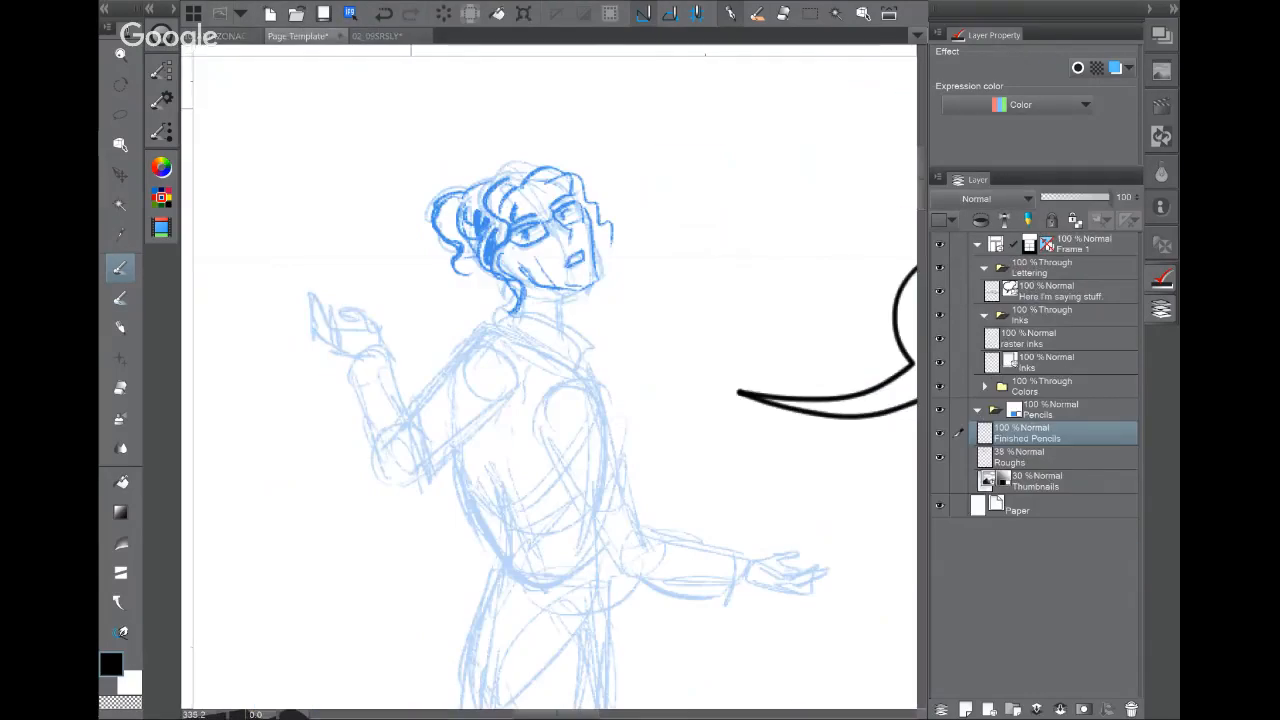
pyautogui.scroll(-3, 620, 433)
pyautogui.moveTo(620, 433); pyautogui.dragTo(536, 338)
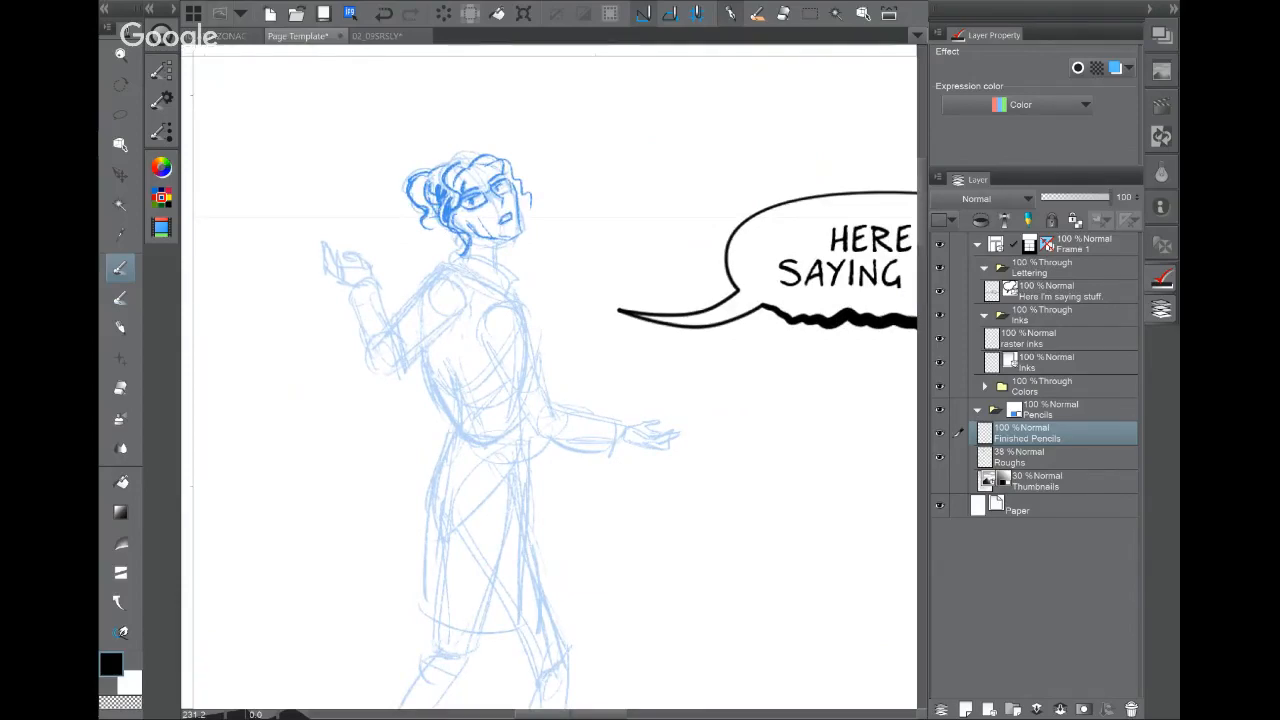
pyautogui.moveTo(479, 86); pyautogui.dragTo(411, 108)
pyautogui.click(238, 36)
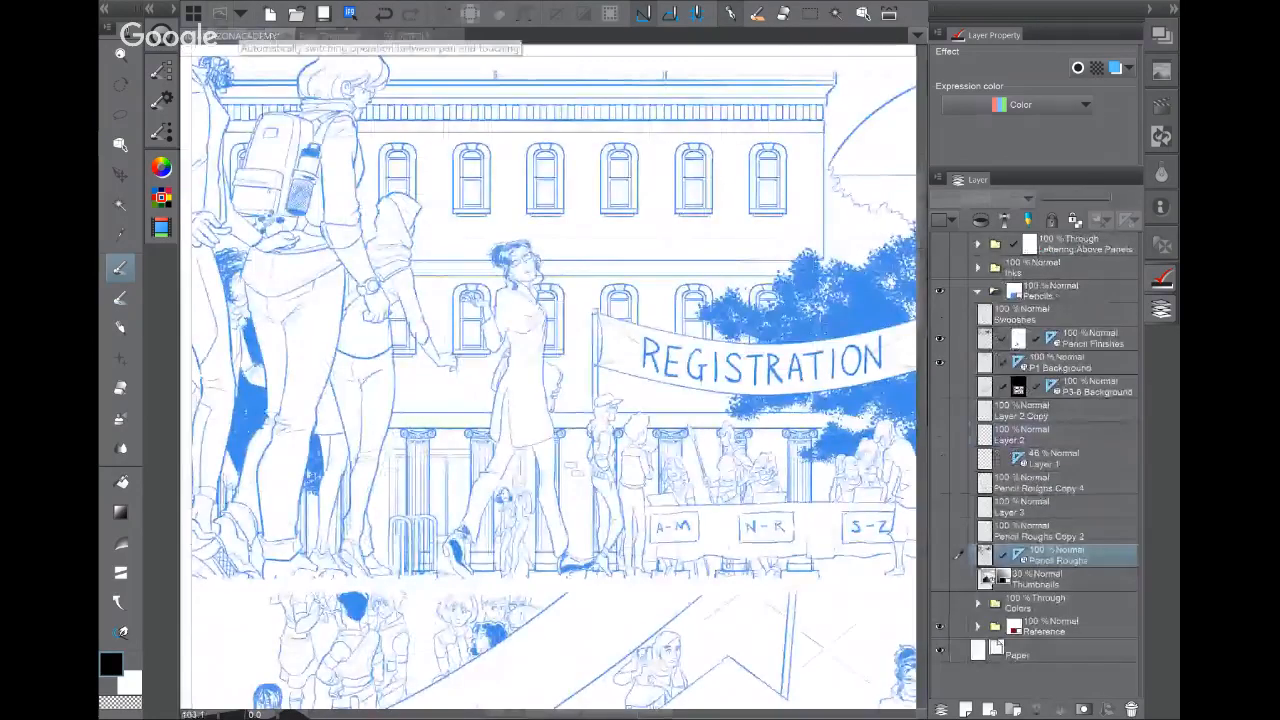
pyautogui.moveTo(700, 330); pyautogui.dragTo(497, 439)
pyautogui.moveTo(650, 430); pyautogui.dragTo(459, 354)
pyautogui.moveTo(620, 330); pyautogui.dragTo(508, 392)
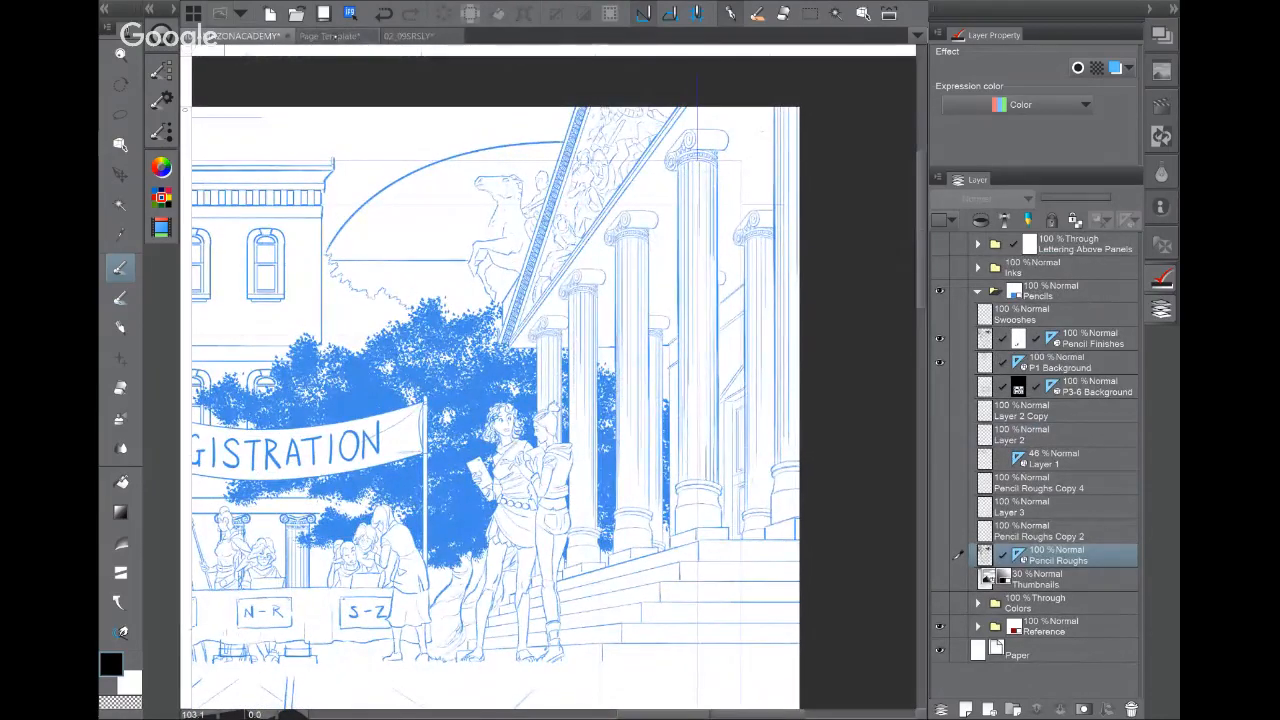
pyautogui.click(338, 37)
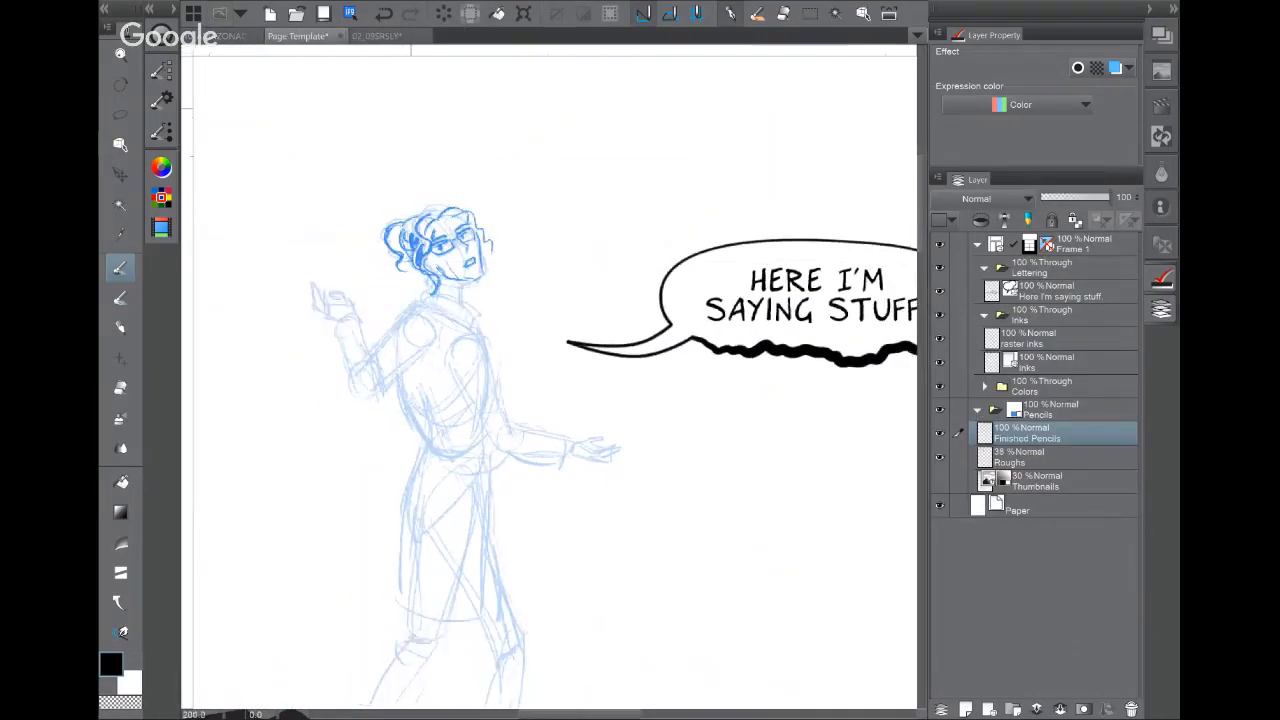
# Step: Make the Thumbnails layer active, frame the top panel's right side, and show the Frame border options
pyautogui.click(1079, 484)
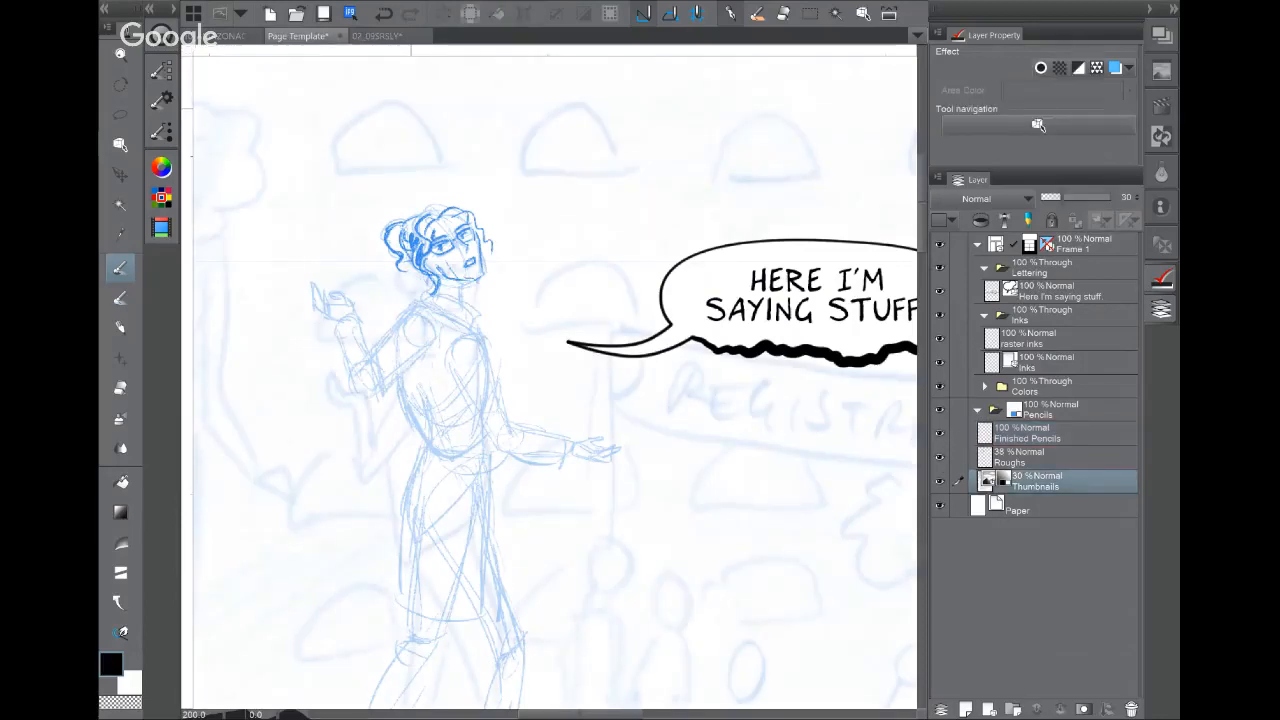
pyautogui.scroll(-3, 737, 398)
pyautogui.moveTo(790, 390); pyautogui.dragTo(318, 334)
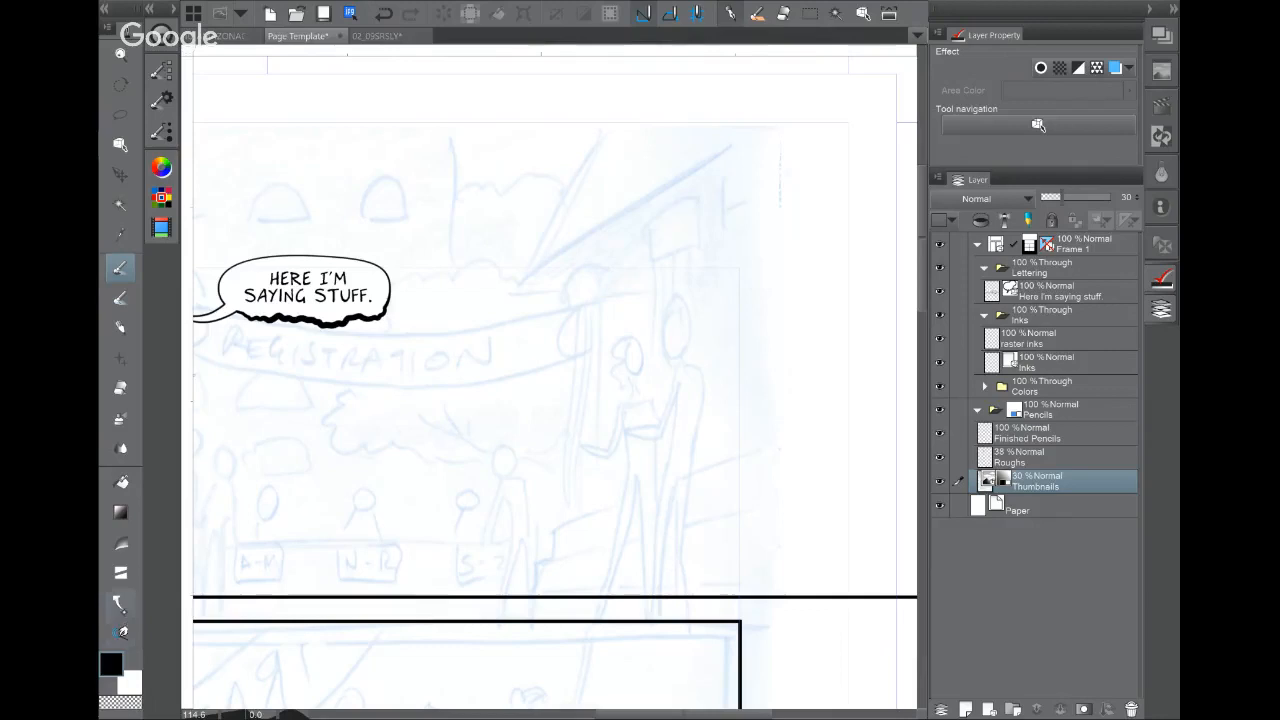
pyautogui.click(121, 574)
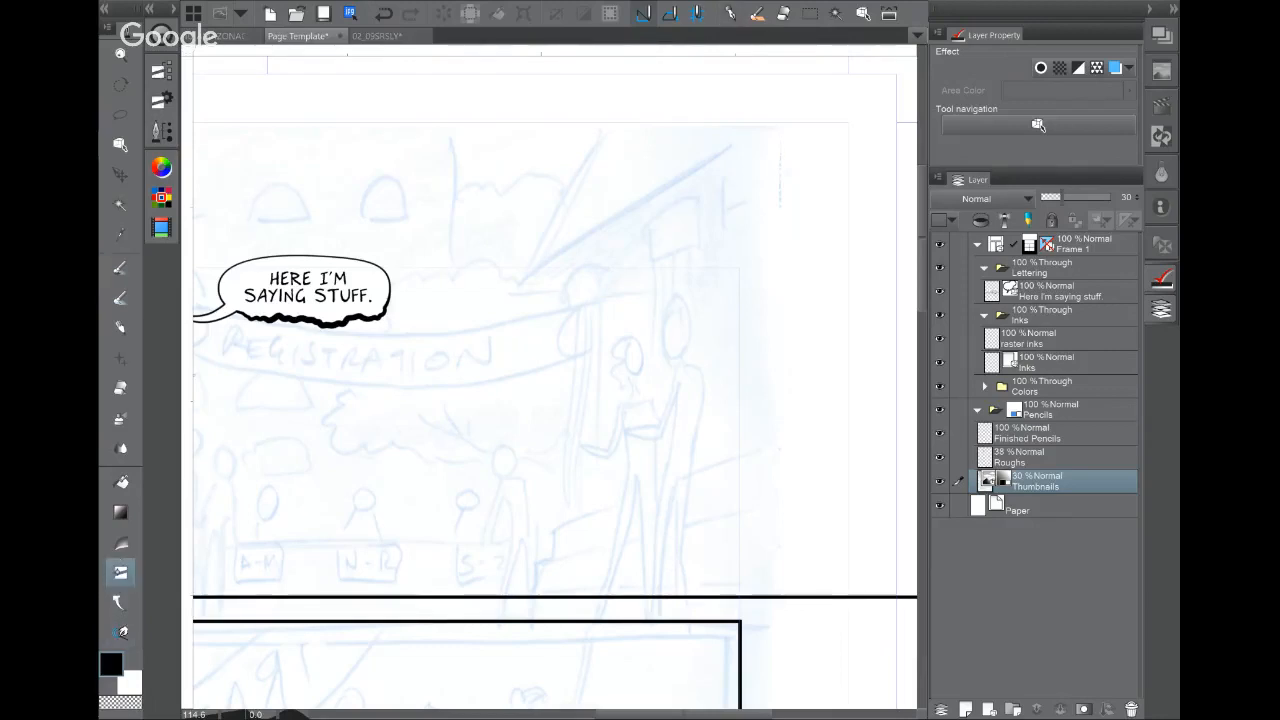
pyautogui.click(161, 71)
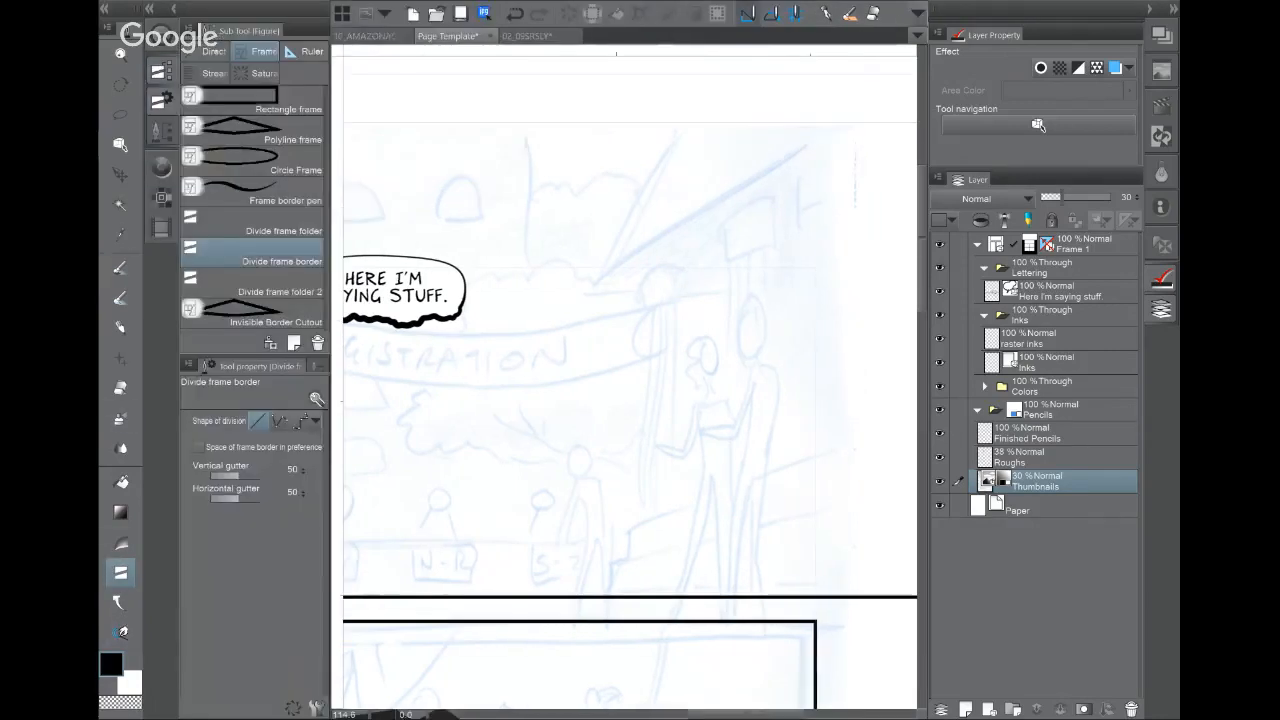
# Step: Add a perspective ruler with two guide lines on the Roughs layer
pyautogui.click(305, 52)
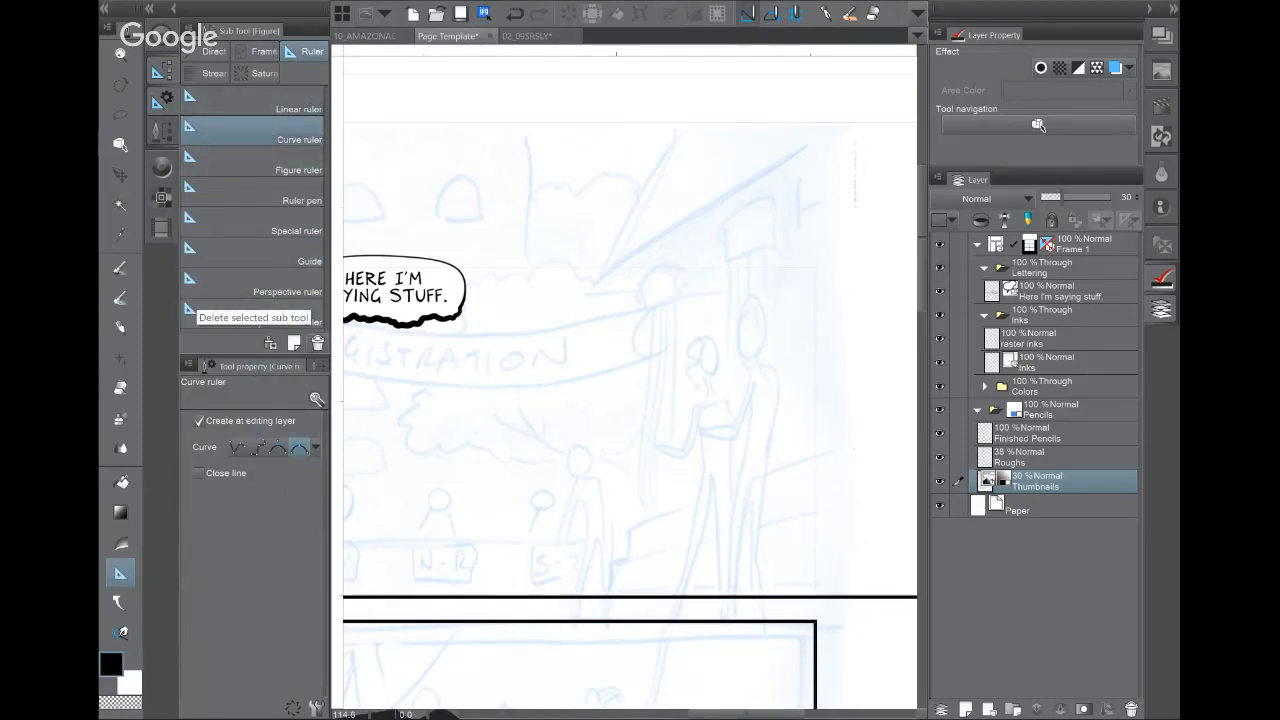
pyautogui.click(287, 285)
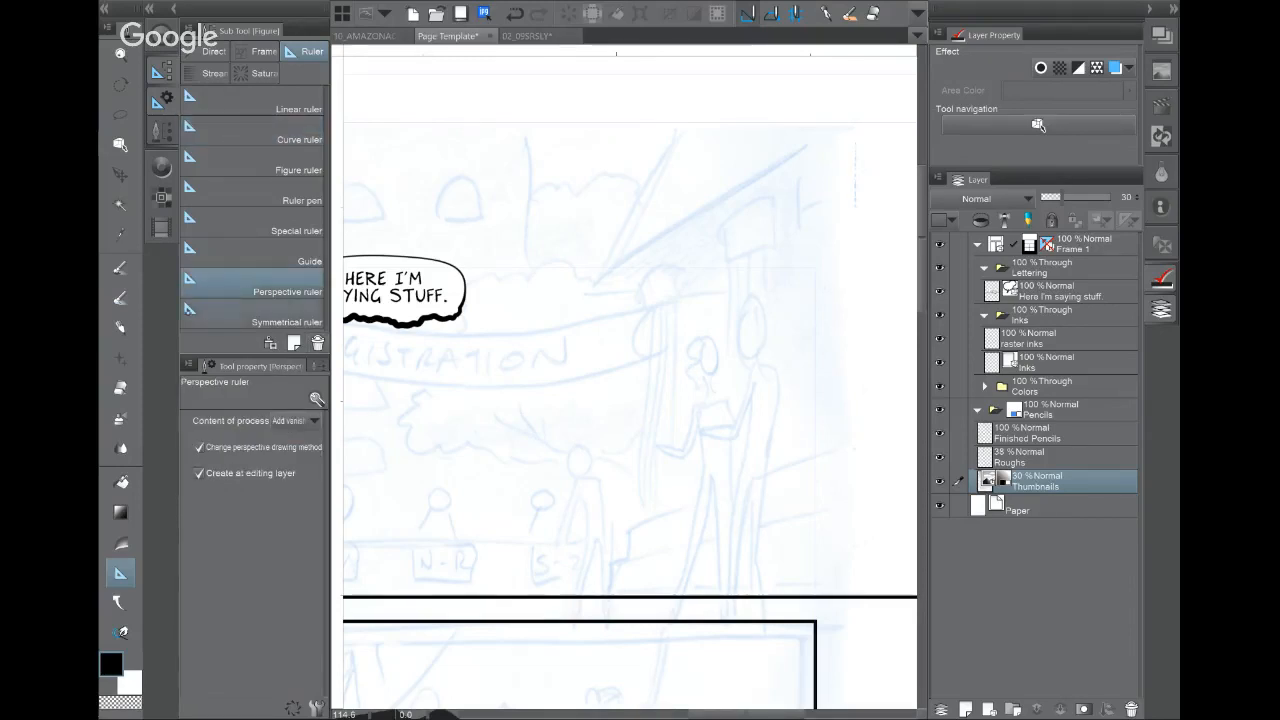
pyautogui.press('p')
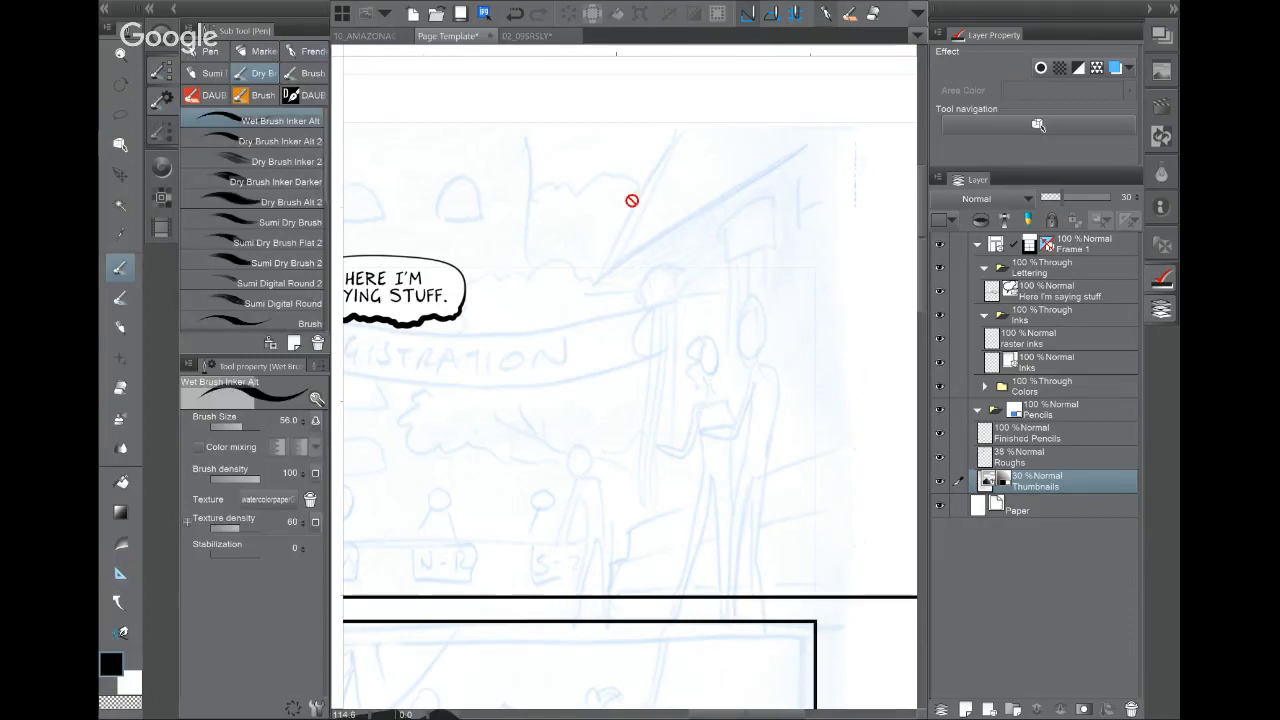
pyautogui.click(1079, 462)
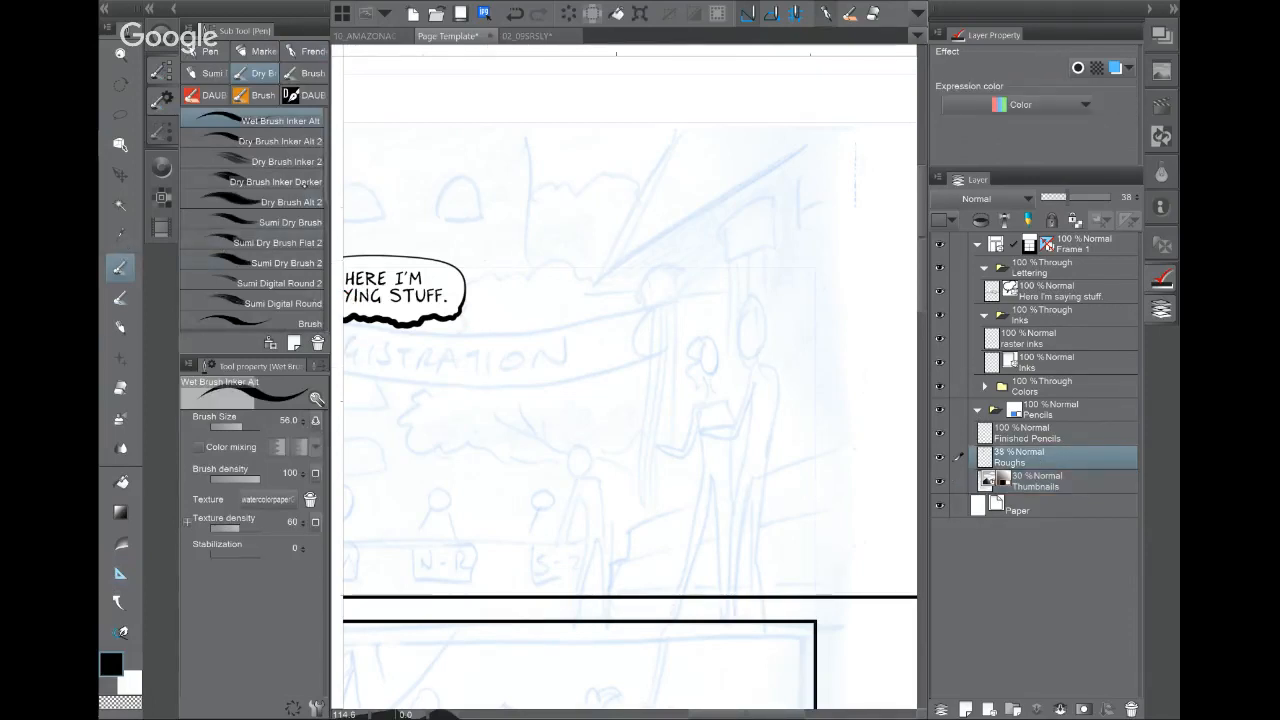
pyautogui.press('u')
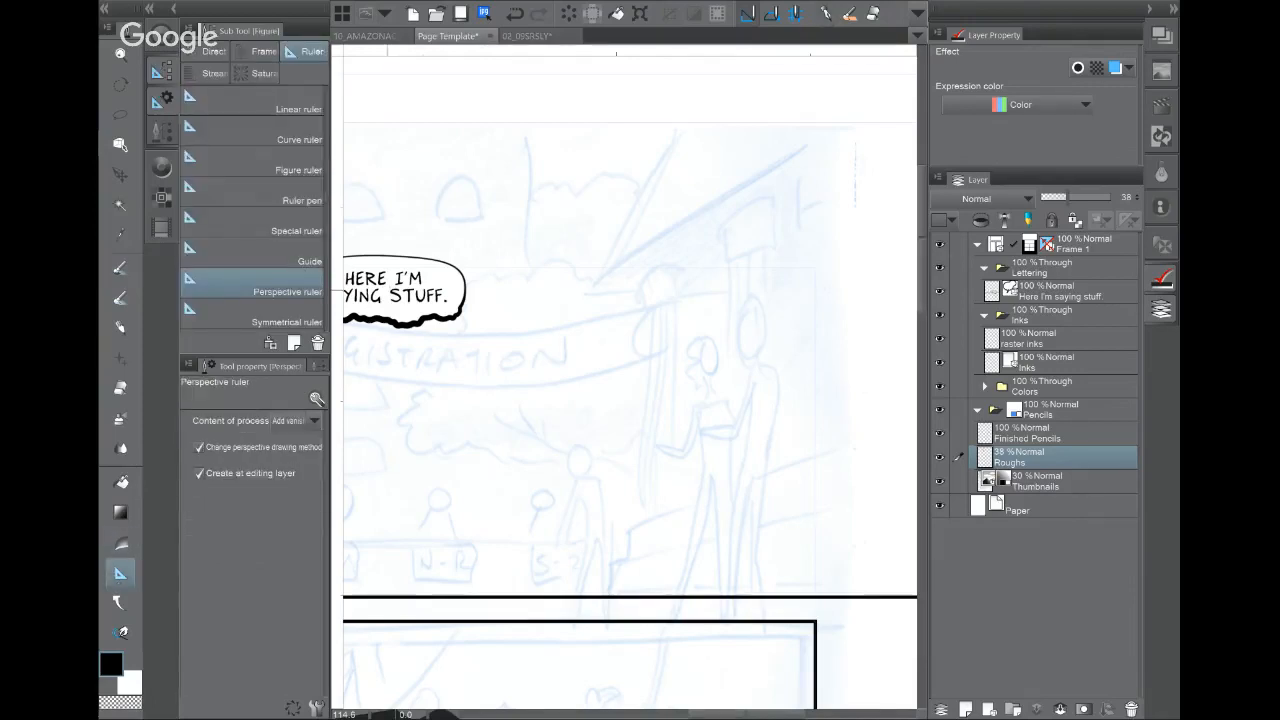
pyautogui.moveTo(452, 408); pyautogui.dragTo(800, 135)
pyautogui.moveTo(558, 578); pyautogui.dragTo(818, 574)
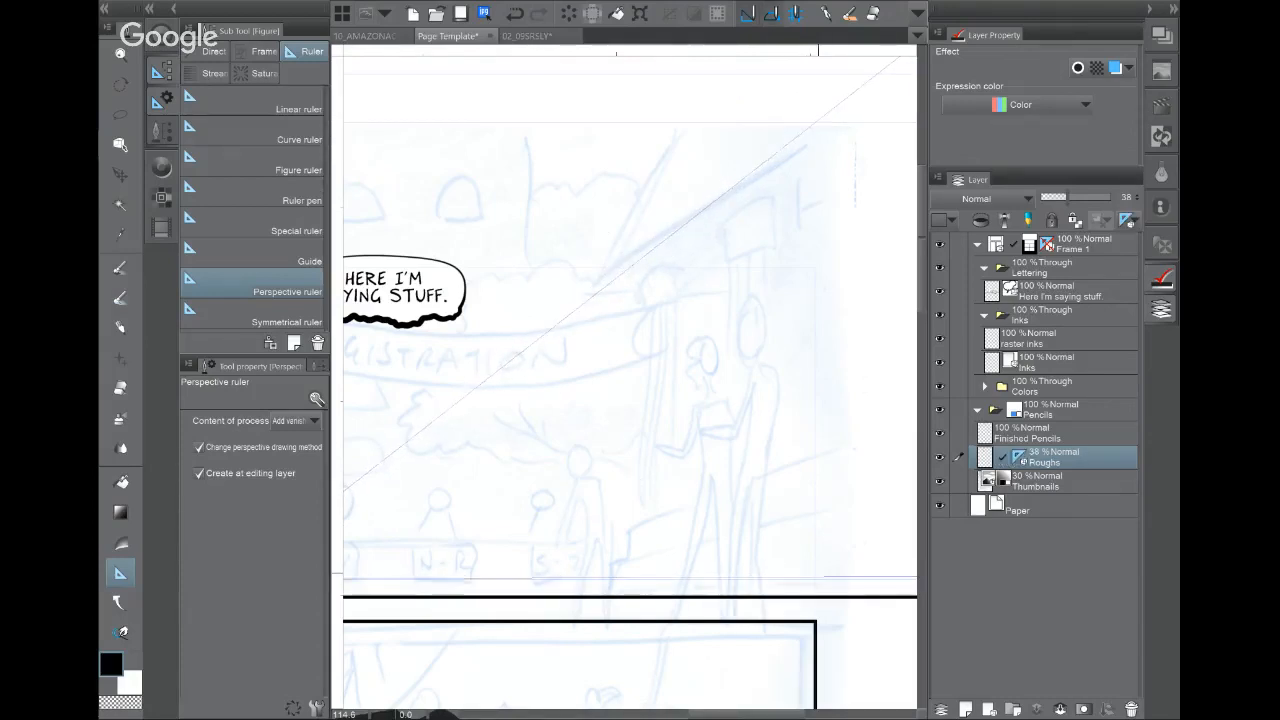
# Step: Ink two perspective building lines and raise the Roughs layer opacity to 100
pyautogui.press('p')
pyautogui.moveTo(805, 148); pyautogui.dragTo(526, 348)
pyautogui.moveTo(814, 160); pyautogui.dragTo(494, 390)
pyautogui.moveTo(1067, 197); pyautogui.dragTo(1111, 197)
pyautogui.moveTo(501, 420); pyautogui.dragTo(493, 436)
# Step: Sketch the building's diagonal and vertical edges along the perspective guides
pyautogui.moveTo(828, 214); pyautogui.dragTo(498, 424)
pyautogui.moveTo(706, 216); pyautogui.dragTo(706, 588)
pyautogui.moveTo(768, 168); pyautogui.dragTo(768, 572)
pyautogui.moveTo(536, 446); pyautogui.dragTo(864, 294)
pyautogui.moveTo(852, 388); pyautogui.dragTo(584, 476)
pyautogui.moveTo(527, 533)
pyautogui.mouseDown()
pyautogui.moveTo(845, 533)
pyautogui.moveTo(615, 560)
pyautogui.mouseUp()
pyautogui.hotkey('ctrl', 'z')
pyautogui.hotkey('ctrl', 'z')
pyautogui.moveTo(640, 254); pyautogui.dragTo(640, 640)
pyautogui.moveTo(588, 302); pyautogui.dragTo(588, 636)
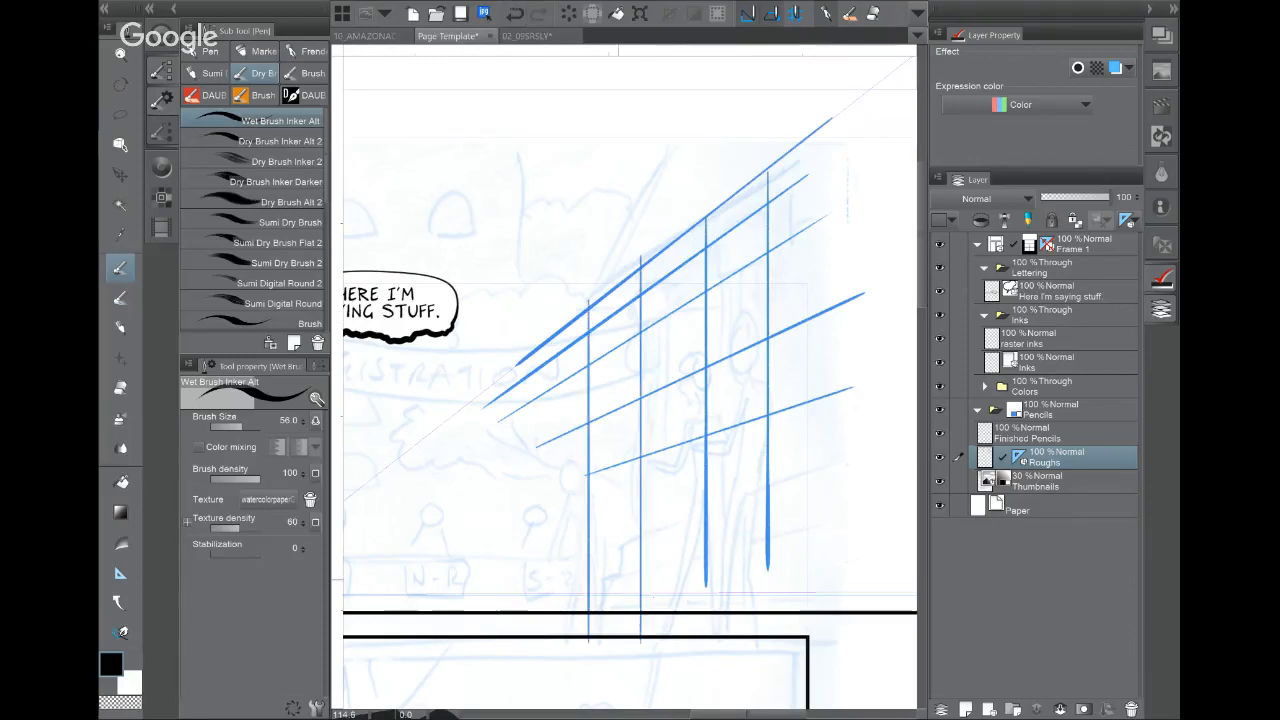
pyautogui.scroll(-5, 733, 405)
pyautogui.hotkey('ctrl', 'z')
pyautogui.hotkey('ctrl', 'z')
pyautogui.hotkey('ctrl', 'z')
pyautogui.hotkey('ctrl', 'z')
pyautogui.hotkey('ctrl', 'z')
pyautogui.hotkey('ctrl', 'z')
pyautogui.hotkey('ctrl', 'z')
pyautogui.hotkey('ctrl', 'z')
pyautogui.hotkey('ctrl', 'z')
pyautogui.hotkey('ctrl', 'z')
pyautogui.hotkey('ctrl', 'z')
pyautogui.hotkey('ctrl', 'z')
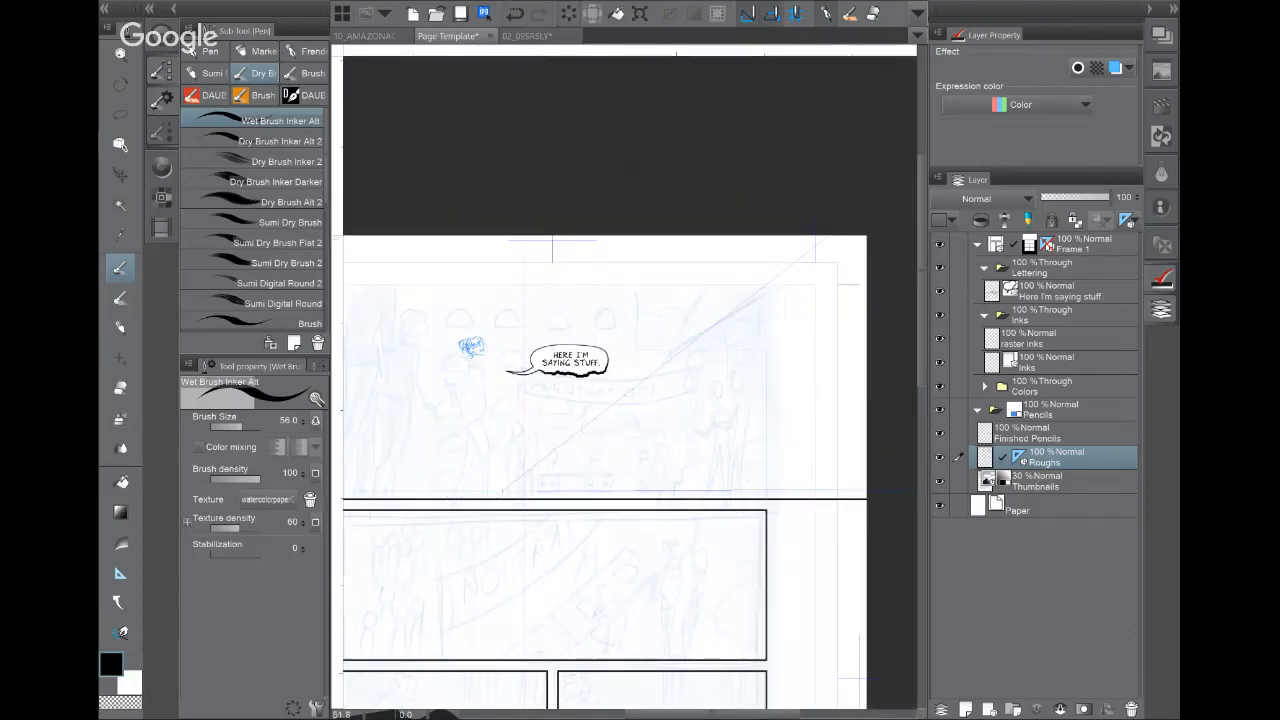
# Step: Undo the building strokes, the opacity change and the earlier perspective ruler
pyautogui.click(511, 18)
pyautogui.click(511, 18)
pyautogui.click(511, 18)
pyautogui.click(511, 18)
pyautogui.click(514, 14)
pyautogui.click(514, 14)
pyautogui.click(514, 14)
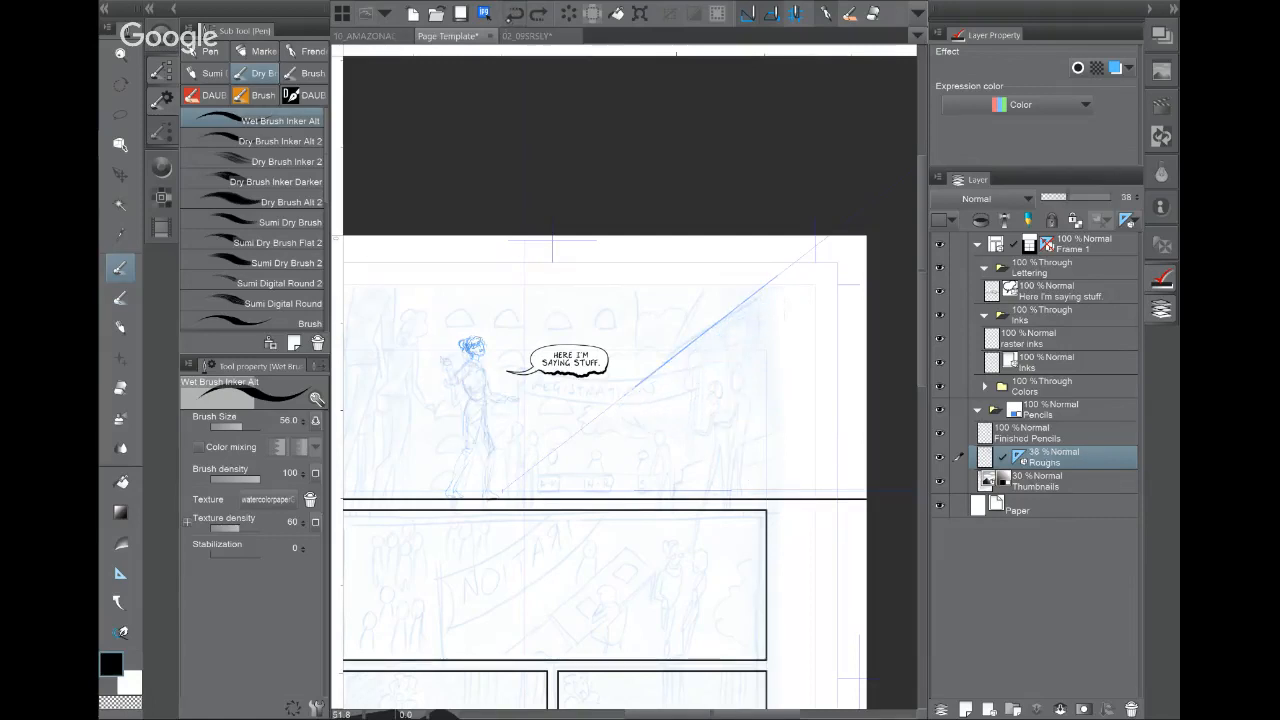
pyautogui.click(514, 14)
pyautogui.click(514, 14)
pyautogui.click(514, 14)
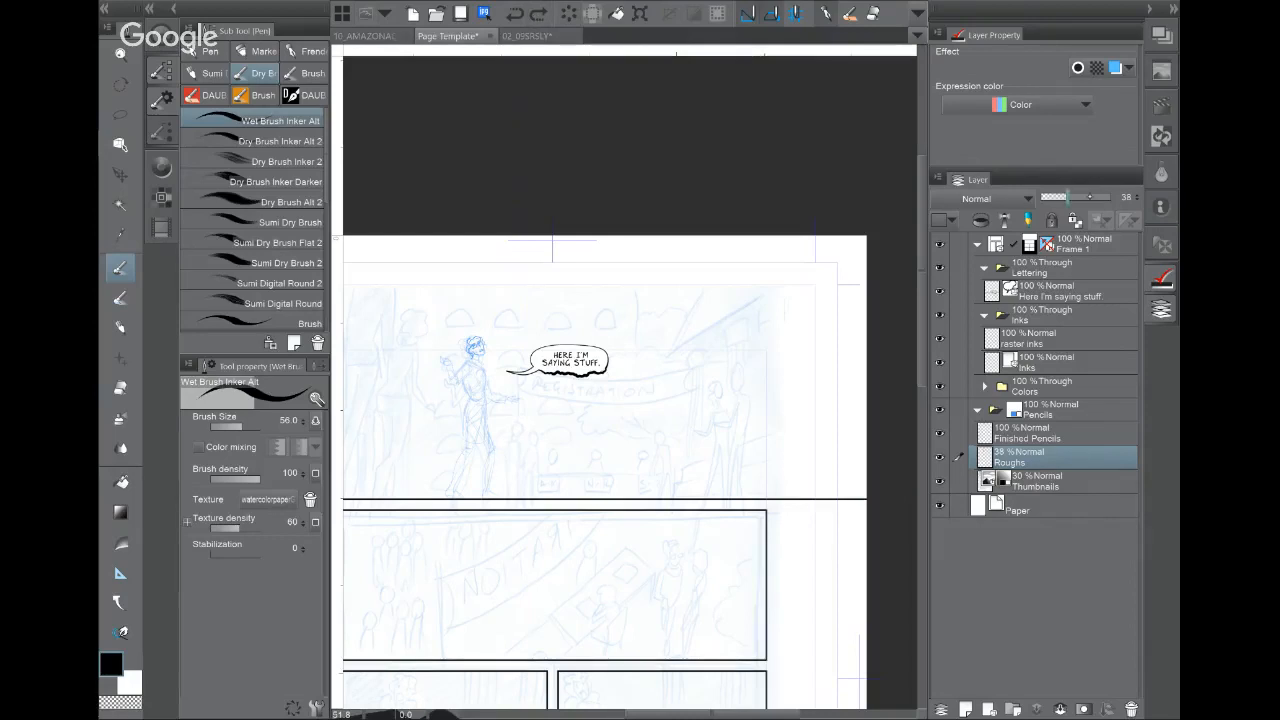
# Step: Set Roughs back to 100% opacity and drag out a new perspective ruler with four guides
pyautogui.moveTo(1090, 197); pyautogui.dragTo(1155, 203)
pyautogui.press('u')
pyautogui.moveTo(672, 345); pyautogui.dragTo(815, 258)
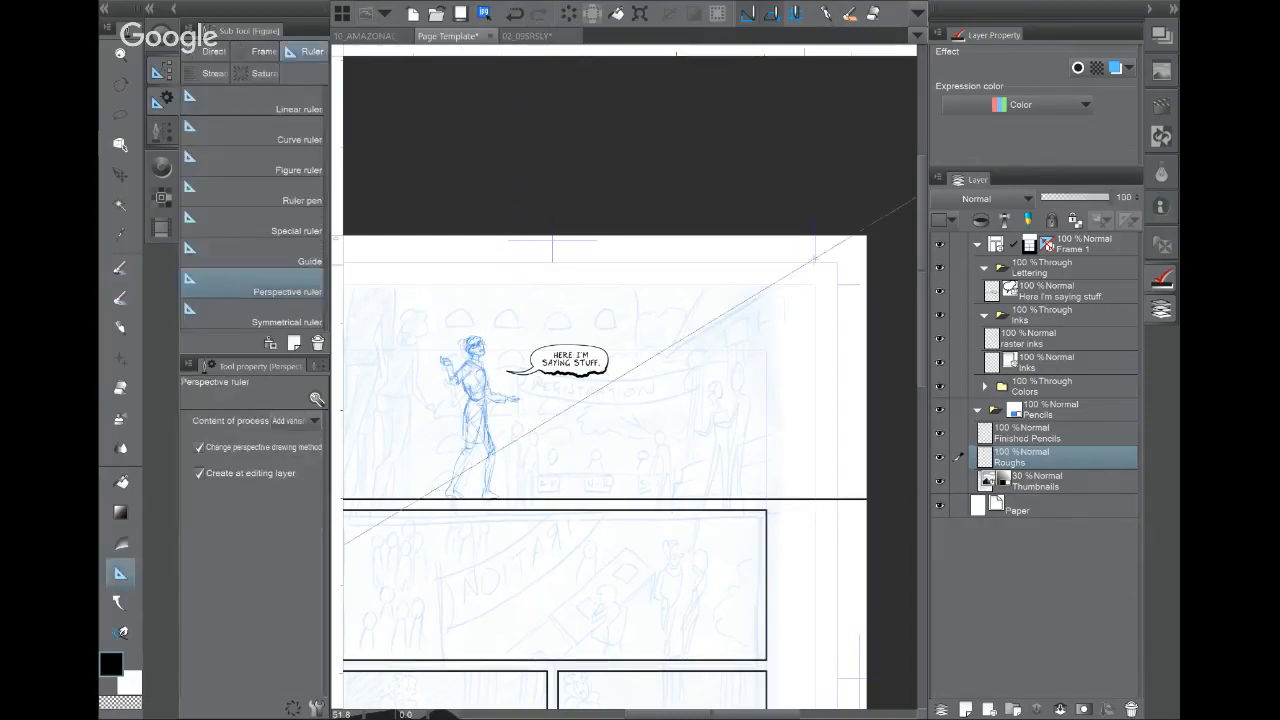
pyautogui.moveTo(596, 491); pyautogui.dragTo(748, 491)
pyautogui.moveTo(656, 293); pyautogui.dragTo(844, 364)
pyautogui.moveTo(769, 491); pyautogui.dragTo(842, 491)
# Step: Move the eye level down to the top panel's bottom border and horizontalize it
pyautogui.click(120, 143)
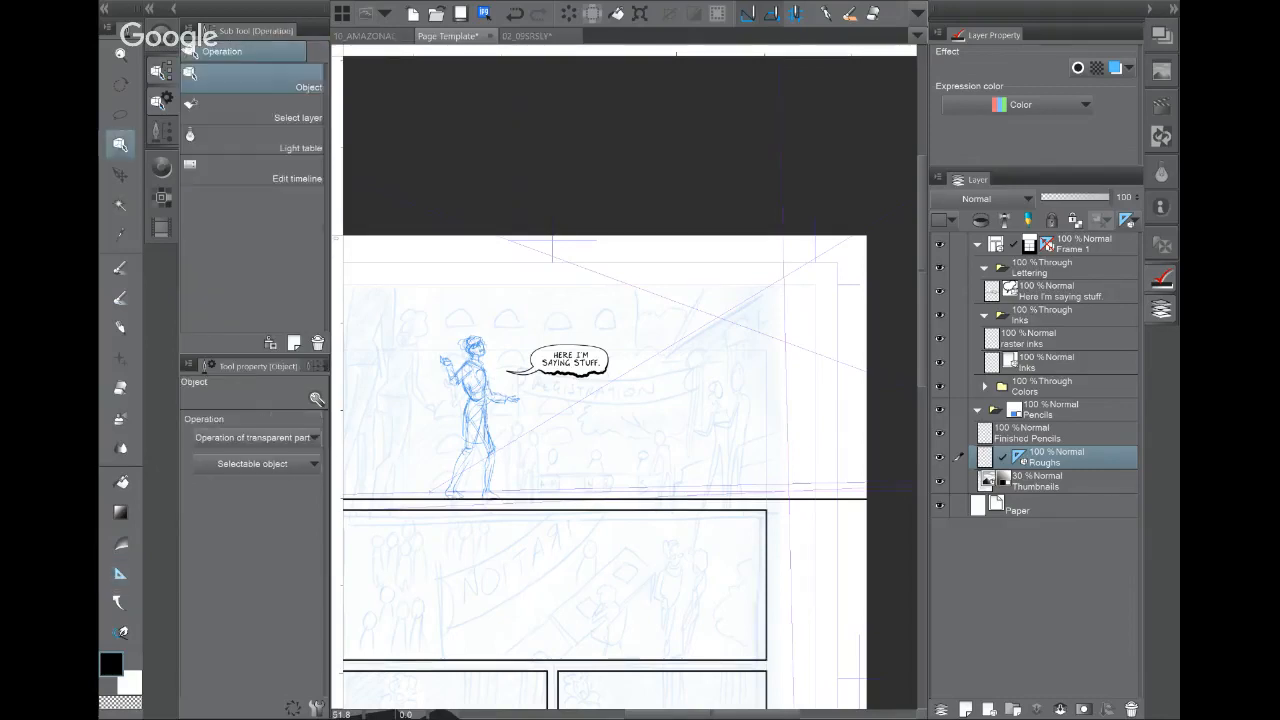
pyautogui.click(797, 492)
pyautogui.moveTo(742, 441); pyautogui.dragTo(792, 490)
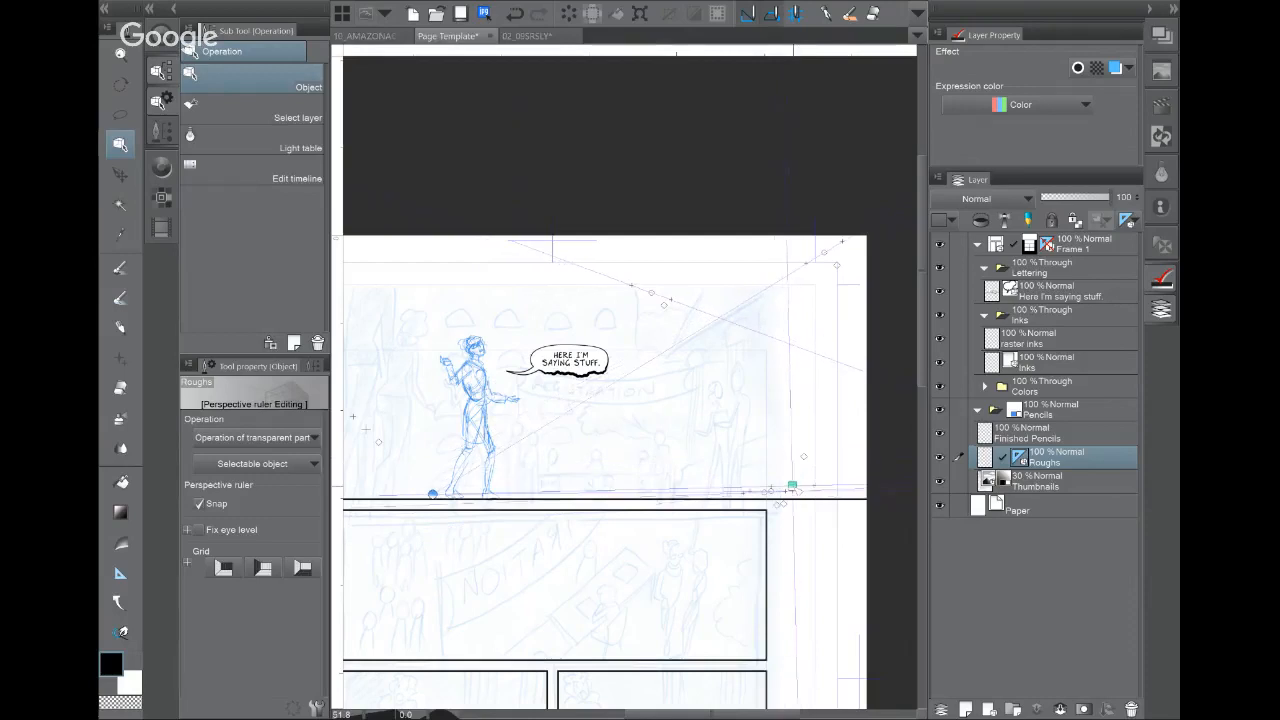
pyautogui.rightClick(792, 488)
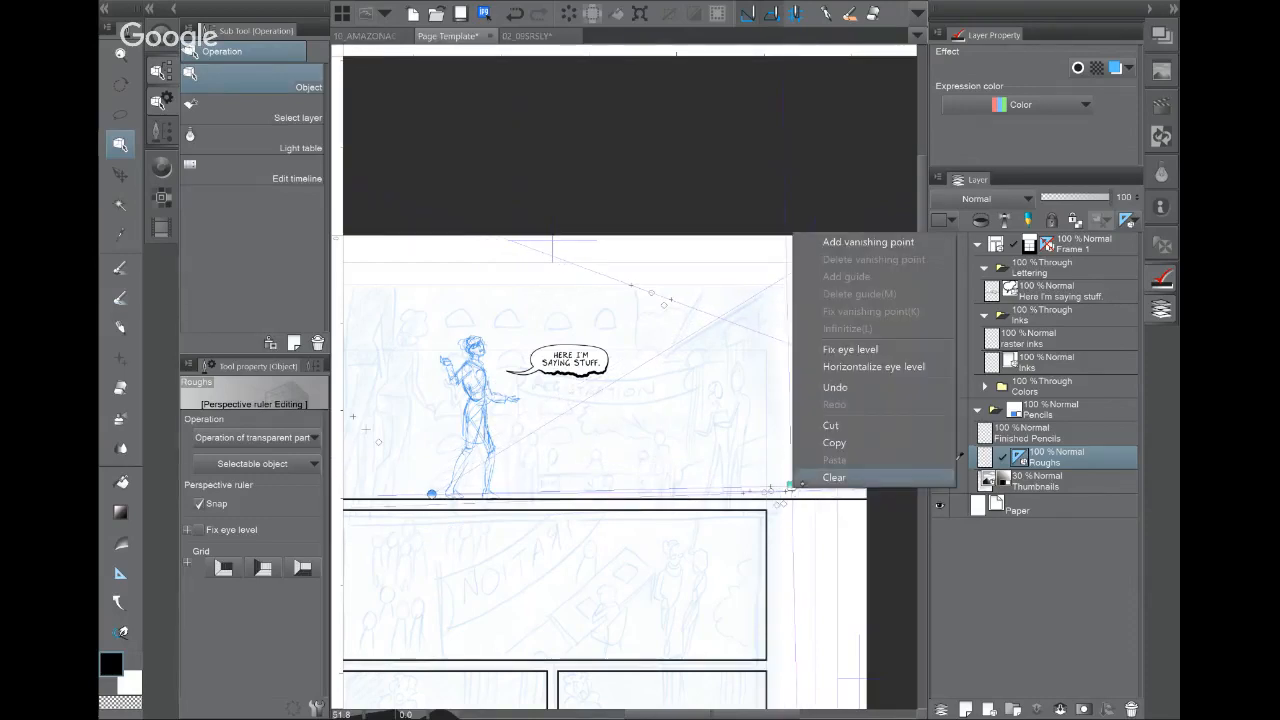
pyautogui.click(874, 366)
pyautogui.moveTo(791, 486)
pyautogui.mouseDown()
pyautogui.moveTo(789, 430)
pyautogui.moveTo(788, 486)
pyautogui.mouseUp()
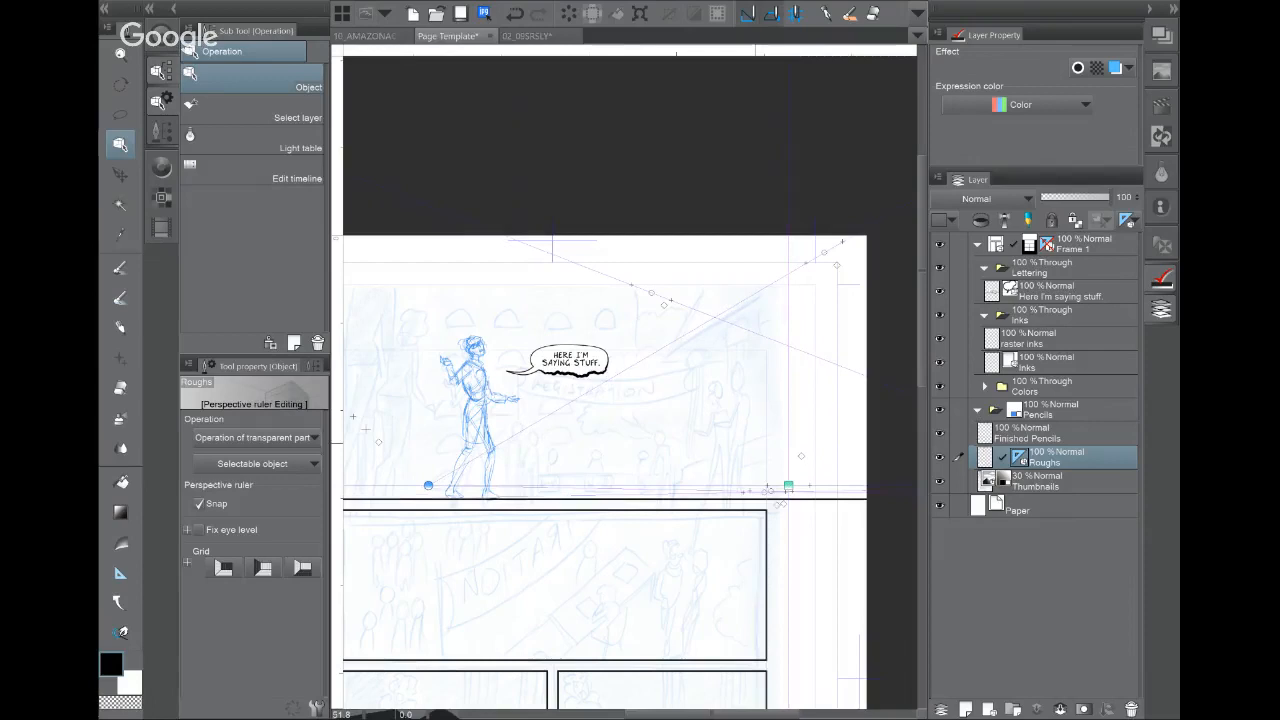
# Step: Ink perspective-snapped building lines: the base line and verticals on the right wall
pyautogui.press('p')
pyautogui.moveTo(590, 389); pyautogui.dragTo(797, 266)
pyautogui.moveTo(715, 300)
pyautogui.mouseDown()
pyautogui.moveTo(866, 363)
pyautogui.moveTo(731, 480)
pyautogui.mouseUp()
pyautogui.moveTo(604, 378)
pyautogui.mouseDown()
pyautogui.moveTo(604, 480)
pyautogui.moveTo(866, 480)
pyautogui.mouseUp()
pyautogui.moveTo(765, 312); pyautogui.dragTo(765, 480)
pyautogui.moveTo(796, 330); pyautogui.dragTo(796, 486)
pyautogui.moveTo(828, 348); pyautogui.dragTo(828, 486)
pyautogui.moveTo(732, 352); pyautogui.dragTo(866, 366)
# Step: Add horizontal lines across the building's right and left walls
pyautogui.moveTo(734, 380); pyautogui.dragTo(866, 398)
pyautogui.moveTo(738, 402); pyautogui.dragTo(866, 425)
pyautogui.moveTo(748, 450); pyautogui.dragTo(858, 461)
pyautogui.moveTo(724, 355); pyautogui.dragTo(593, 412)
pyautogui.moveTo(726, 391); pyautogui.dragTo(572, 441)
pyautogui.moveTo(726, 441); pyautogui.dragTo(570, 465)
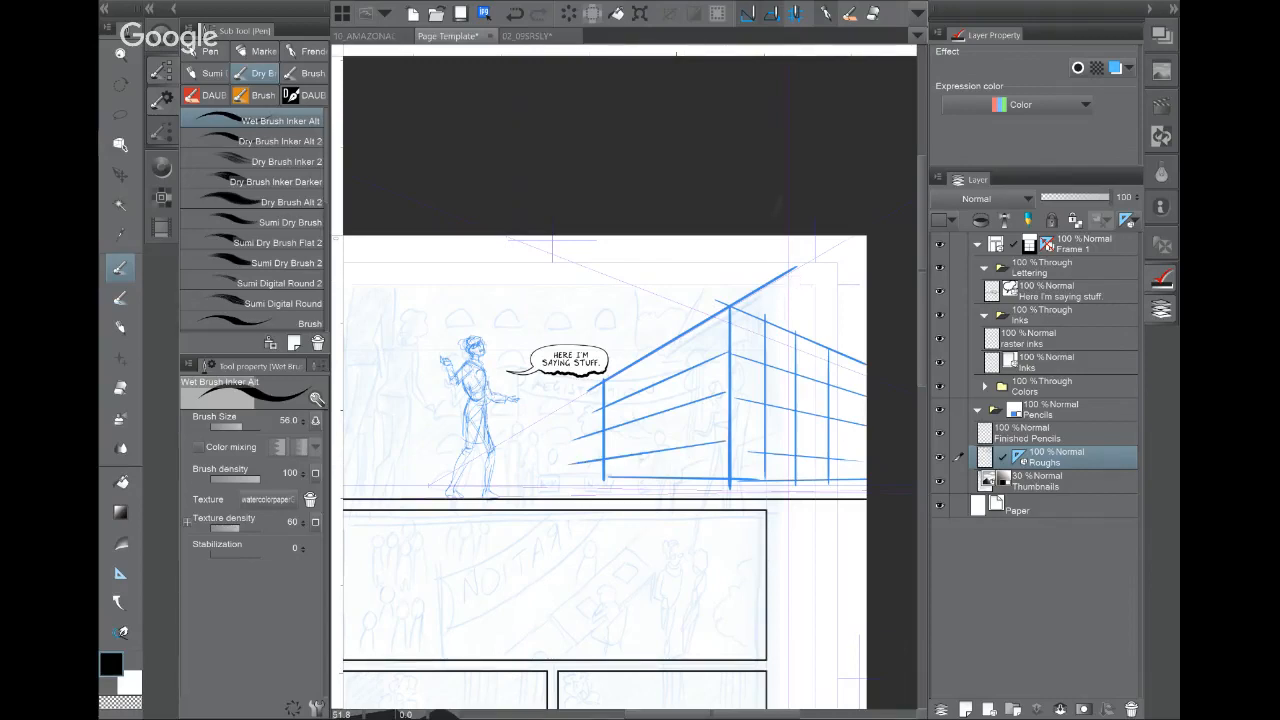
pyautogui.scroll(3, 717, 385)
pyautogui.moveTo(717, 385); pyautogui.dragTo(606, 364)
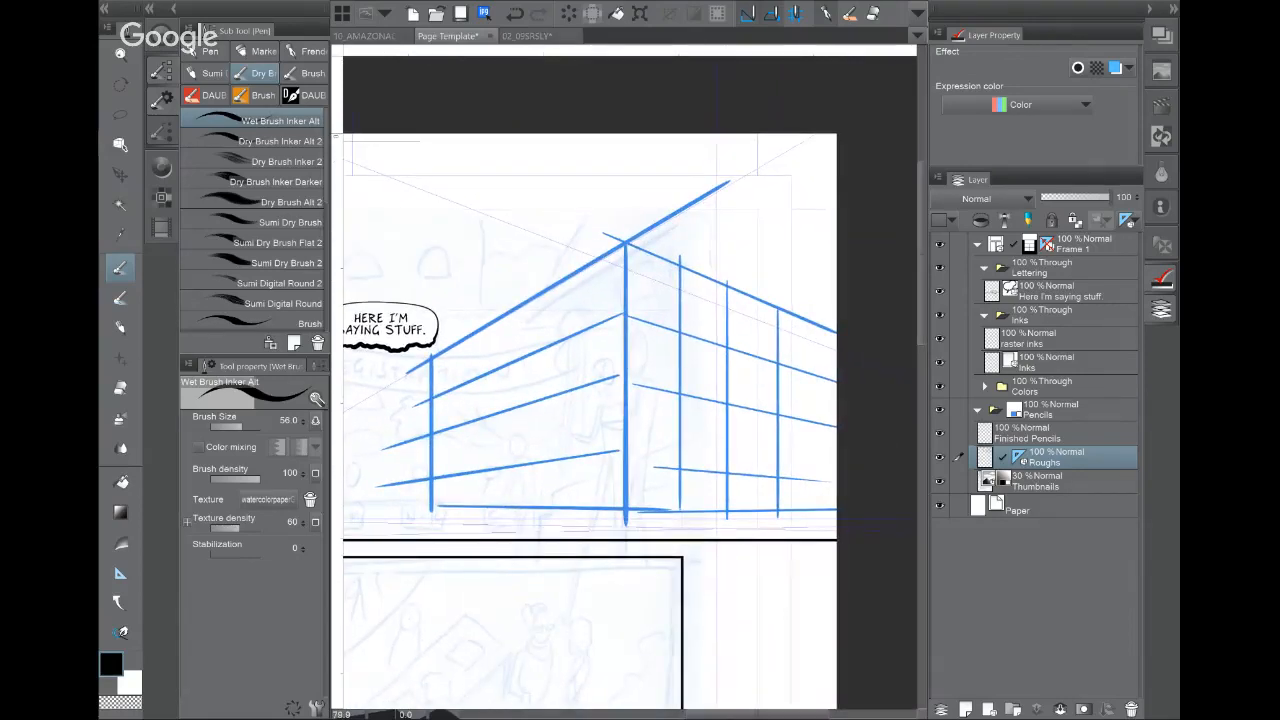
# Step: Clear the building sketch and draw two vertical column edges
pyautogui.hotkey('ctrl', 'z')
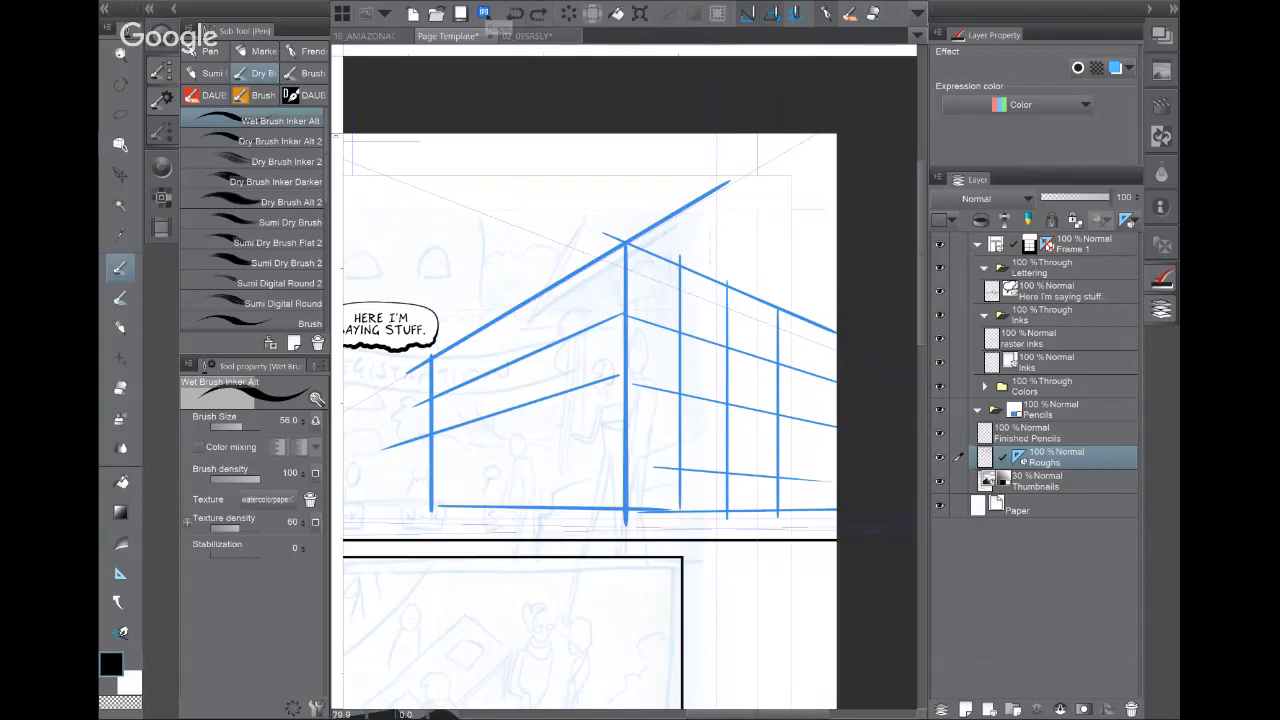
pyautogui.press('Delete')
pyautogui.moveTo(563, 312)
pyautogui.mouseDown()
pyautogui.moveTo(563, 500)
pyautogui.moveTo(591, 492)
pyautogui.mouseUp()
pyautogui.hotkey('ctrl', '+')
pyautogui.hotkey('ctrl', '+')
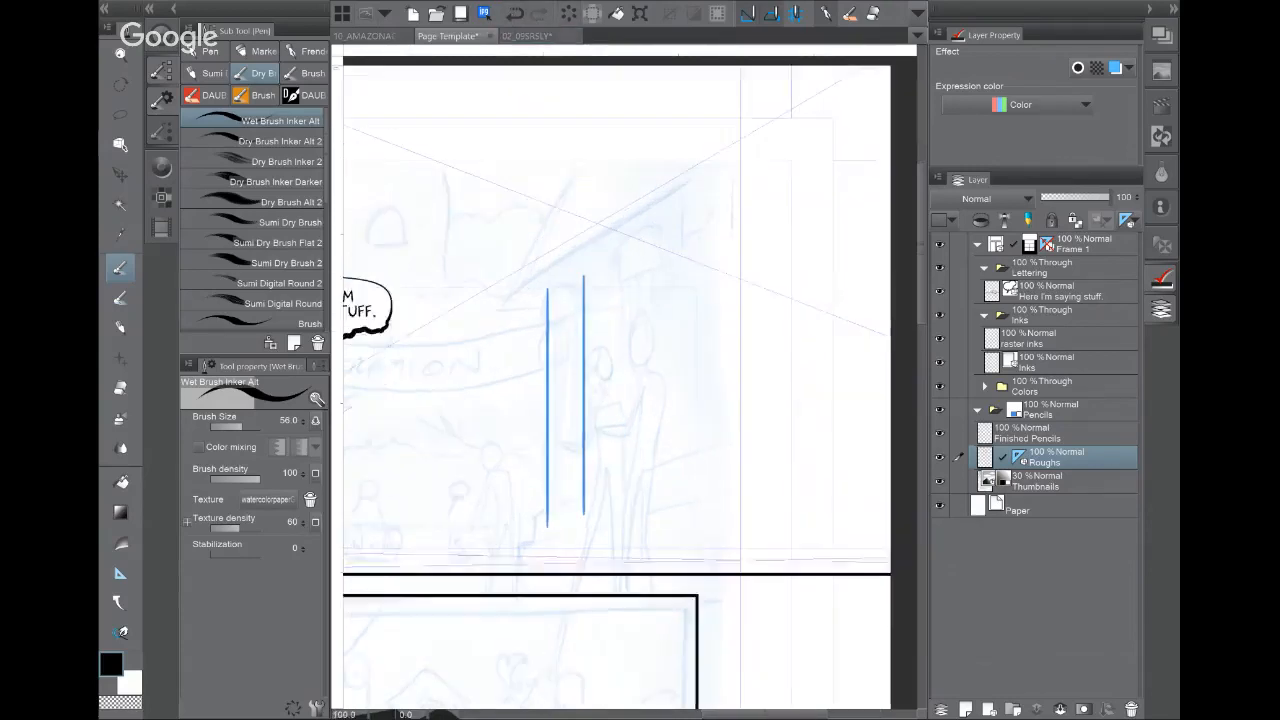
# Step: Add thin inner column lines and draw the Ionic capital's scroll volutes
pyautogui.moveTo(550, 228); pyautogui.dragTo(550, 563)
pyautogui.moveTo(545, 232)
pyautogui.mouseDown()
pyautogui.moveTo(545, 557)
pyautogui.moveTo(562, 536)
pyautogui.mouseUp()
pyautogui.moveTo(536, 230); pyautogui.dragTo(536, 464)
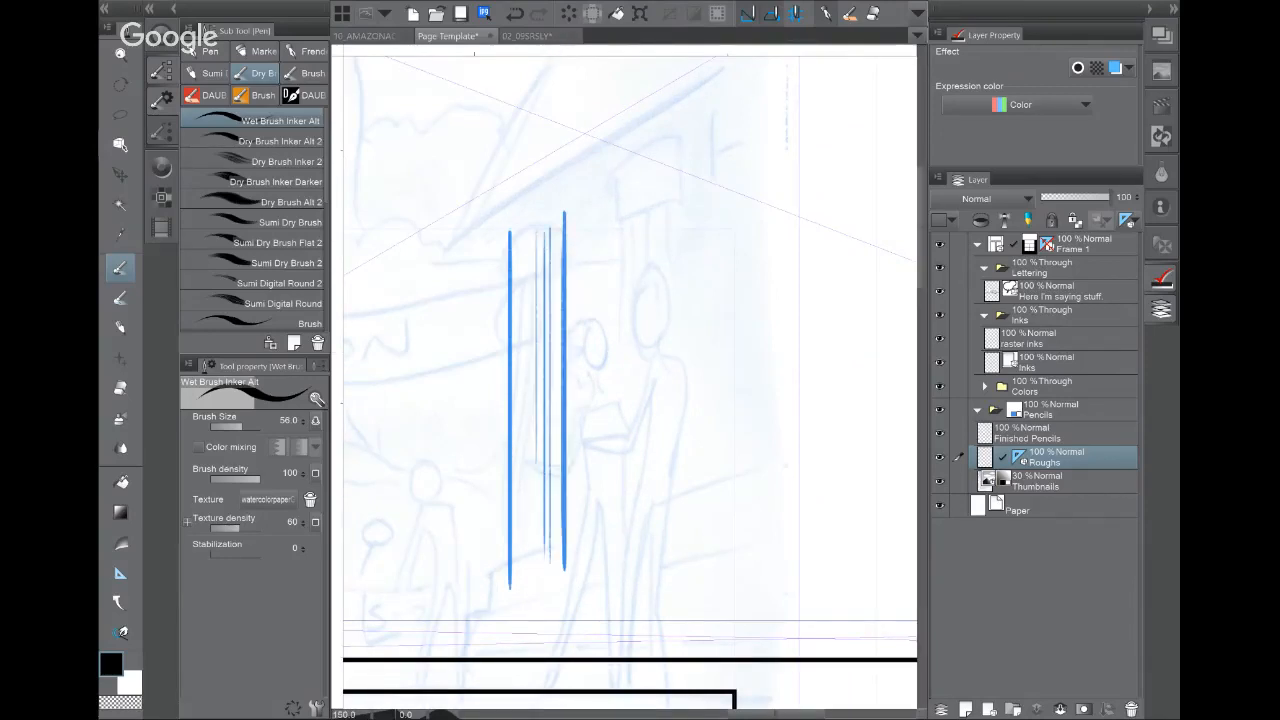
pyautogui.moveTo(494, 218); pyautogui.dragTo(553, 188)
pyautogui.scroll(5, 562, 267)
pyautogui.moveTo(417, 167)
pyautogui.mouseDown()
pyautogui.moveTo(411, 212)
pyautogui.moveTo(446, 204)
pyautogui.moveTo(424, 219)
pyautogui.moveTo(488, 145)
pyautogui.moveTo(526, 133)
pyautogui.mouseUp()
pyautogui.moveTo(444, 176)
pyautogui.mouseDown()
pyautogui.moveTo(516, 135)
pyautogui.moveTo(528, 154)
pyautogui.moveTo(550, 122)
pyautogui.moveTo(546, 154)
pyautogui.mouseUp()
pyautogui.moveTo(544, 100)
pyautogui.mouseDown()
pyautogui.moveTo(572, 136)
pyautogui.moveTo(550, 152)
pyautogui.mouseUp()
pyautogui.moveTo(536, 152); pyautogui.dragTo(564, 160)
pyautogui.moveTo(570, 156)
pyautogui.mouseDown()
pyautogui.moveTo(578, 166)
pyautogui.moveTo(564, 160)
pyautogui.mouseUp()
pyautogui.moveTo(546, 96)
pyautogui.mouseDown()
pyautogui.moveTo(604, 124)
pyautogui.moveTo(576, 176)
pyautogui.mouseUp()
# Step: Draw the curved egg-and-dart band under the capital and darken the scroll outlines
pyautogui.moveTo(458, 200)
pyautogui.mouseDown()
pyautogui.moveTo(558, 170)
pyautogui.moveTo(562, 200)
pyautogui.moveTo(562, 180)
pyautogui.mouseUp()
pyautogui.moveTo(454, 198); pyautogui.dragTo(554, 176)
pyautogui.moveTo(458, 194); pyautogui.dragTo(550, 168)
pyautogui.moveTo(462, 174)
pyautogui.mouseDown()
pyautogui.moveTo(452, 190)
pyautogui.moveTo(524, 154)
pyautogui.mouseUp()
pyautogui.moveTo(458, 210)
pyautogui.mouseDown()
pyautogui.moveTo(510, 174)
pyautogui.moveTo(462, 220)
pyautogui.mouseUp()
pyautogui.moveTo(482, 190); pyautogui.dragTo(550, 178)
pyautogui.moveTo(452, 176); pyautogui.dragTo(524, 150)
pyautogui.moveTo(472, 172); pyautogui.dragTo(490, 157)
pyautogui.moveTo(594, 107); pyautogui.dragTo(609, 143)
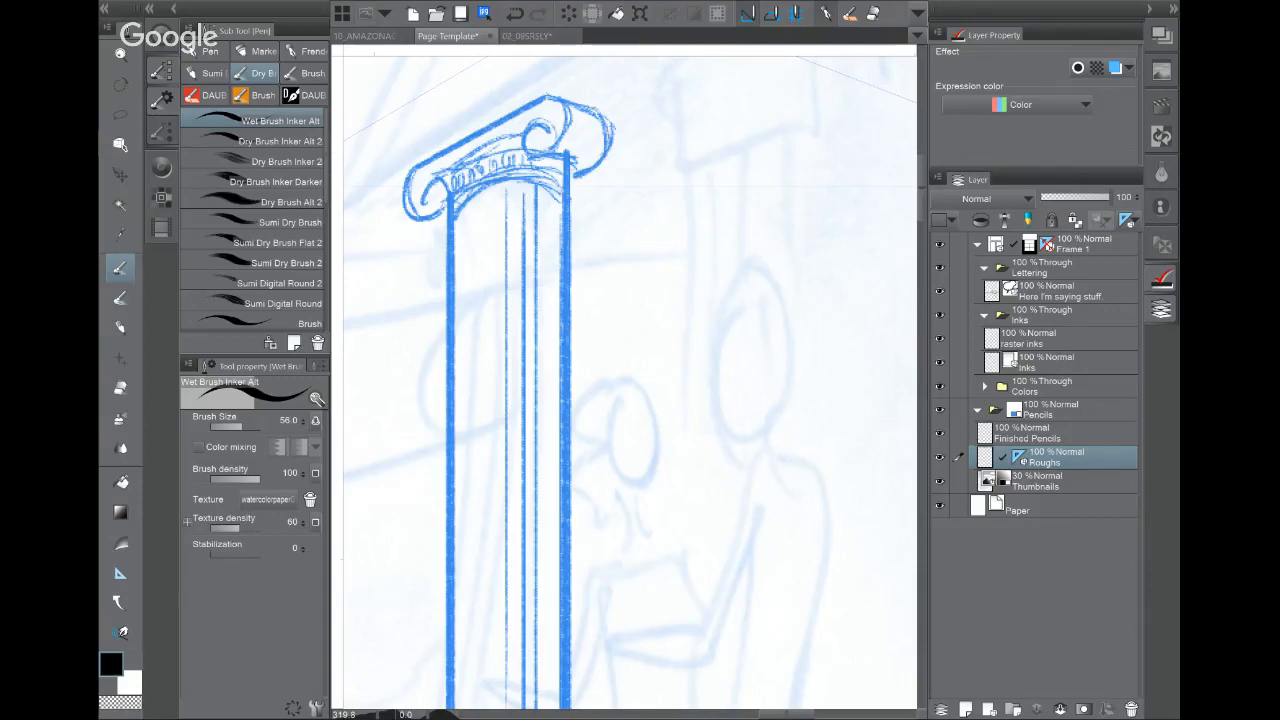
pyautogui.moveTo(408, 221); pyautogui.dragTo(446, 231)
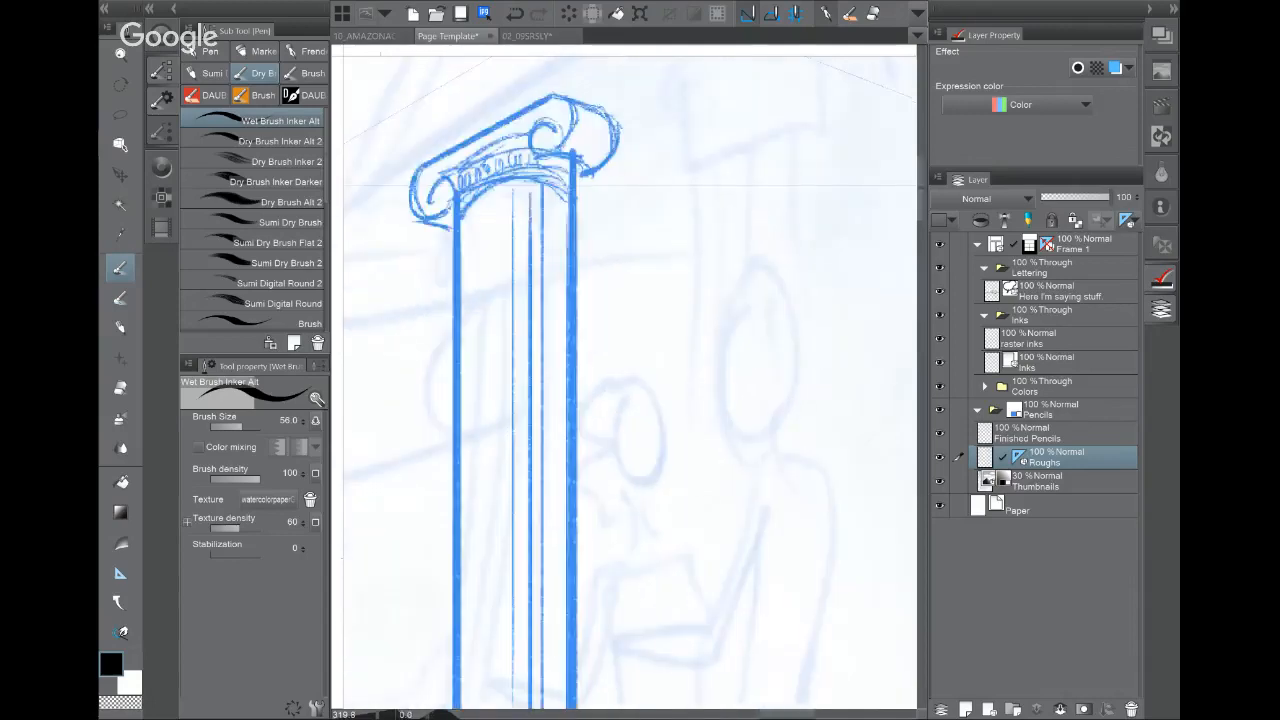
# Step: Ink the perspective beam above the column with a row of dentil blocks
pyautogui.hotkey('ctrl', '-')
pyautogui.hotkey('ctrl', '-')
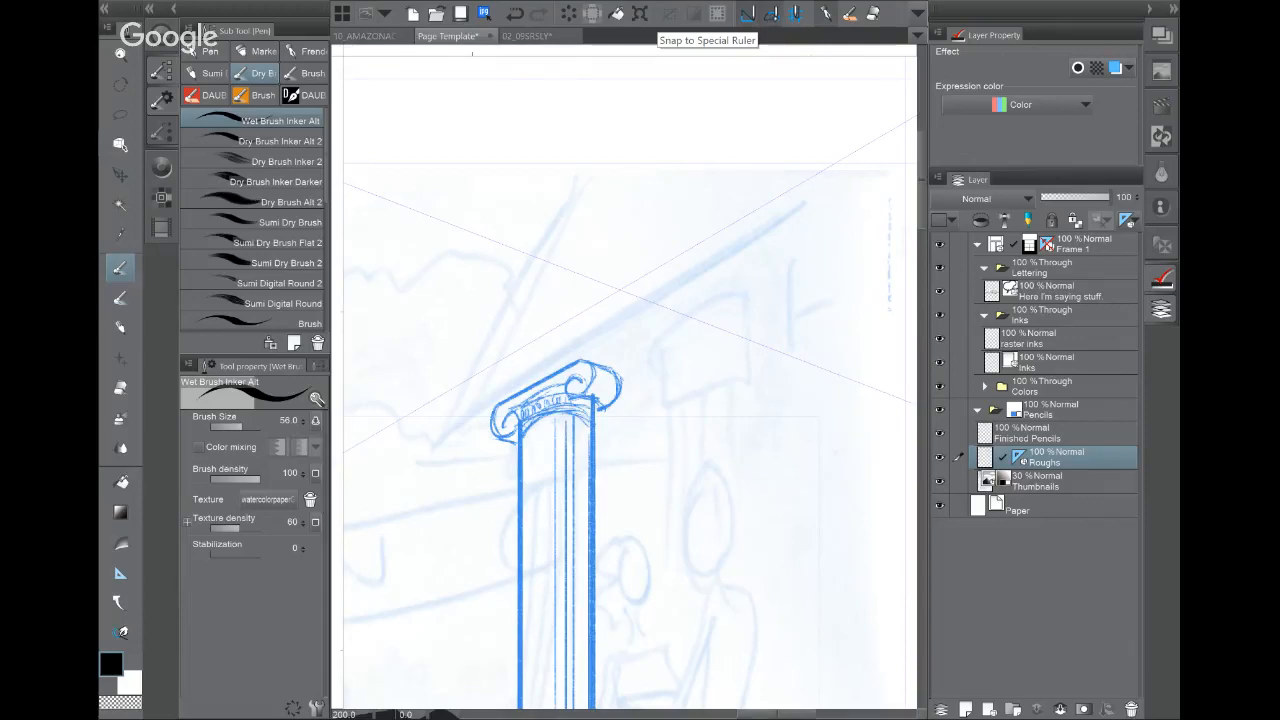
pyautogui.moveTo(438, 433); pyautogui.dragTo(918, 172)
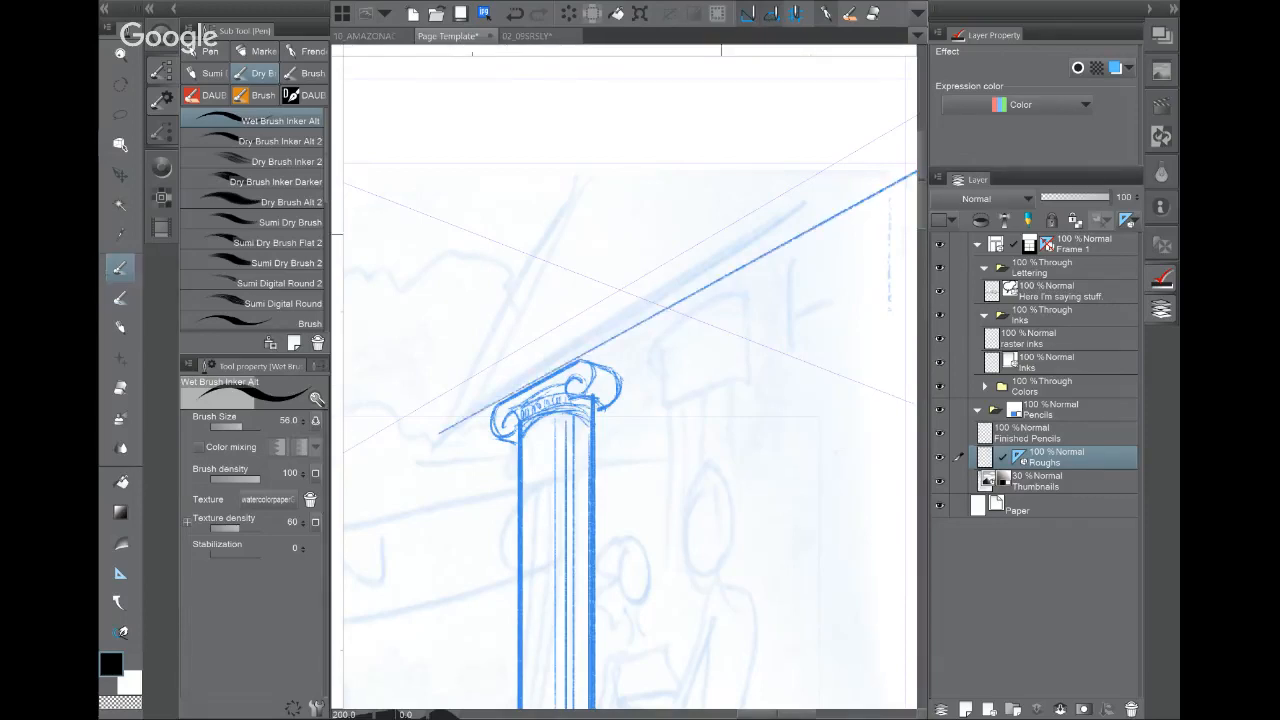
pyautogui.moveTo(442, 432); pyautogui.dragTo(918, 156)
pyautogui.moveTo(470, 386)
pyautogui.mouseDown()
pyautogui.moveTo(471, 406)
pyautogui.moveTo(488, 377)
pyautogui.moveTo(506, 382)
pyautogui.mouseUp()
pyautogui.moveTo(511, 363)
pyautogui.mouseDown()
pyautogui.moveTo(512, 378)
pyautogui.moveTo(525, 352)
pyautogui.moveTo(527, 372)
pyautogui.mouseUp()
pyautogui.moveTo(531, 350)
pyautogui.mouseDown()
pyautogui.moveTo(533, 368)
pyautogui.moveTo(569, 323)
pyautogui.moveTo(571, 347)
pyautogui.moveTo(614, 296)
pyautogui.moveTo(617, 322)
pyautogui.moveTo(634, 283)
pyautogui.mouseUp()
pyautogui.moveTo(634, 284); pyautogui.dragTo(635, 310)
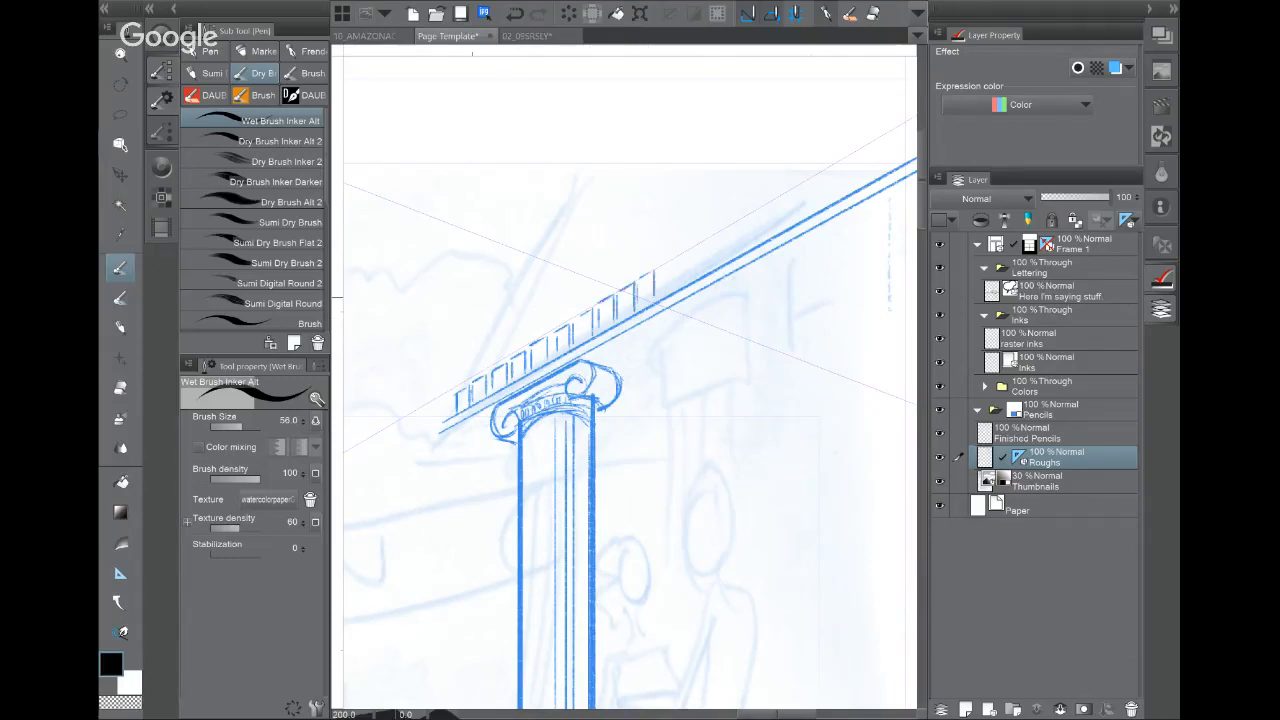
pyautogui.moveTo(679, 256)
pyautogui.mouseDown()
pyautogui.moveTo(678, 284)
pyautogui.moveTo(680, 260)
pyautogui.moveTo(662, 294)
pyautogui.mouseUp()
pyautogui.moveTo(456, 380)
pyautogui.mouseDown()
pyautogui.moveTo(876, 128)
pyautogui.moveTo(439, 424)
pyautogui.mouseUp()
# Step: Add end marks and short strokes at the frieze's far right end
pyautogui.moveTo(640, 414); pyautogui.dragTo(524, 358)
pyautogui.moveTo(595, 180); pyautogui.dragTo(602, 206)
pyautogui.moveTo(599, 181)
pyautogui.mouseDown()
pyautogui.moveTo(619, 169)
pyautogui.moveTo(617, 188)
pyautogui.mouseUp()
pyautogui.moveTo(580, 400); pyautogui.dragTo(656, 288)
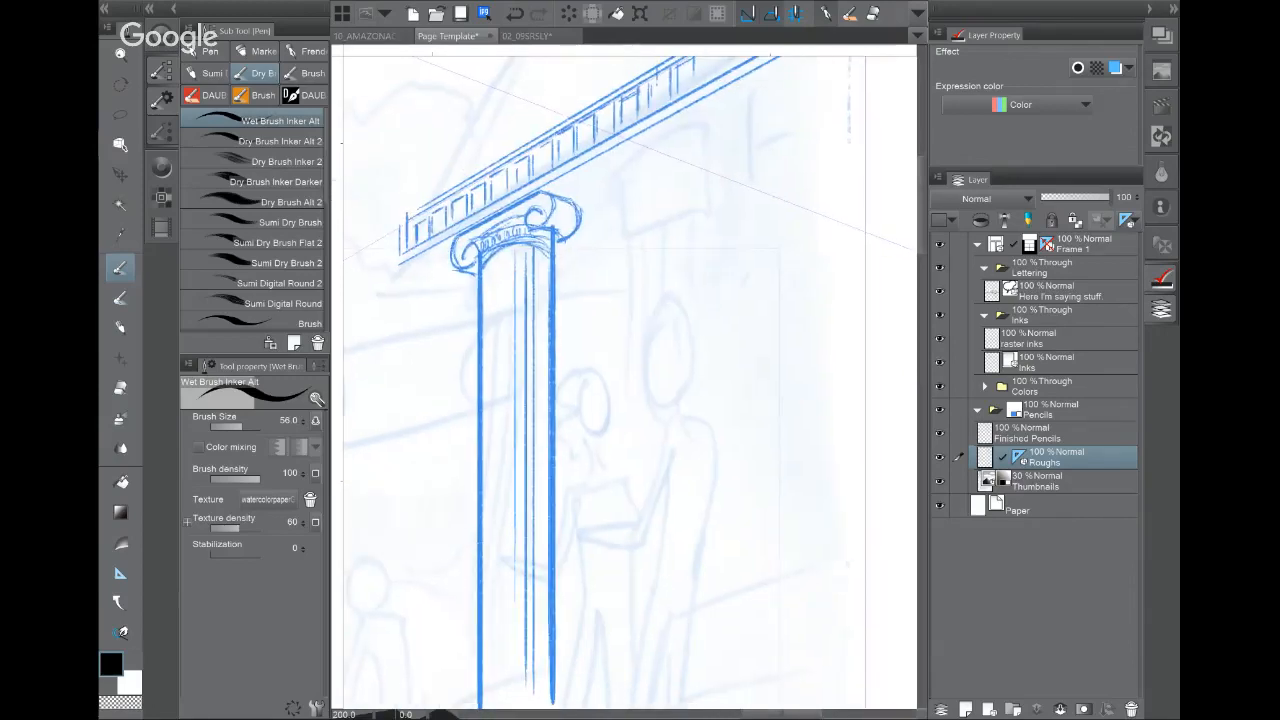
# Step: Draw a straight base line and two guide lines beneath the column
pyautogui.scroll(-4, 580, 308)
pyautogui.moveTo(580, 308); pyautogui.dragTo(557, 292)
pyautogui.moveTo(486, 516); pyautogui.dragTo(792, 508)
pyautogui.hotkey('ctrl', 'z')
pyautogui.moveTo(494, 509); pyautogui.dragTo(803, 497)
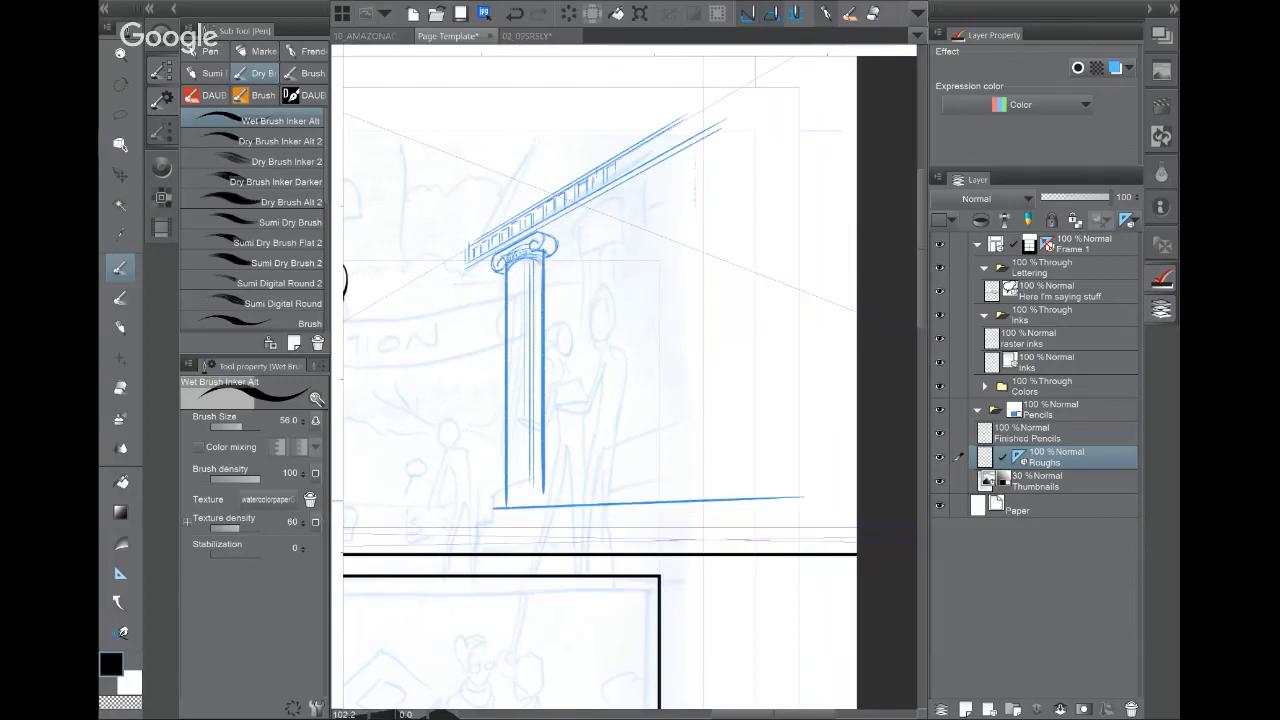
pyautogui.hotkey('ctrl', 'z')
pyautogui.moveTo(502, 506); pyautogui.dragTo(842, 490)
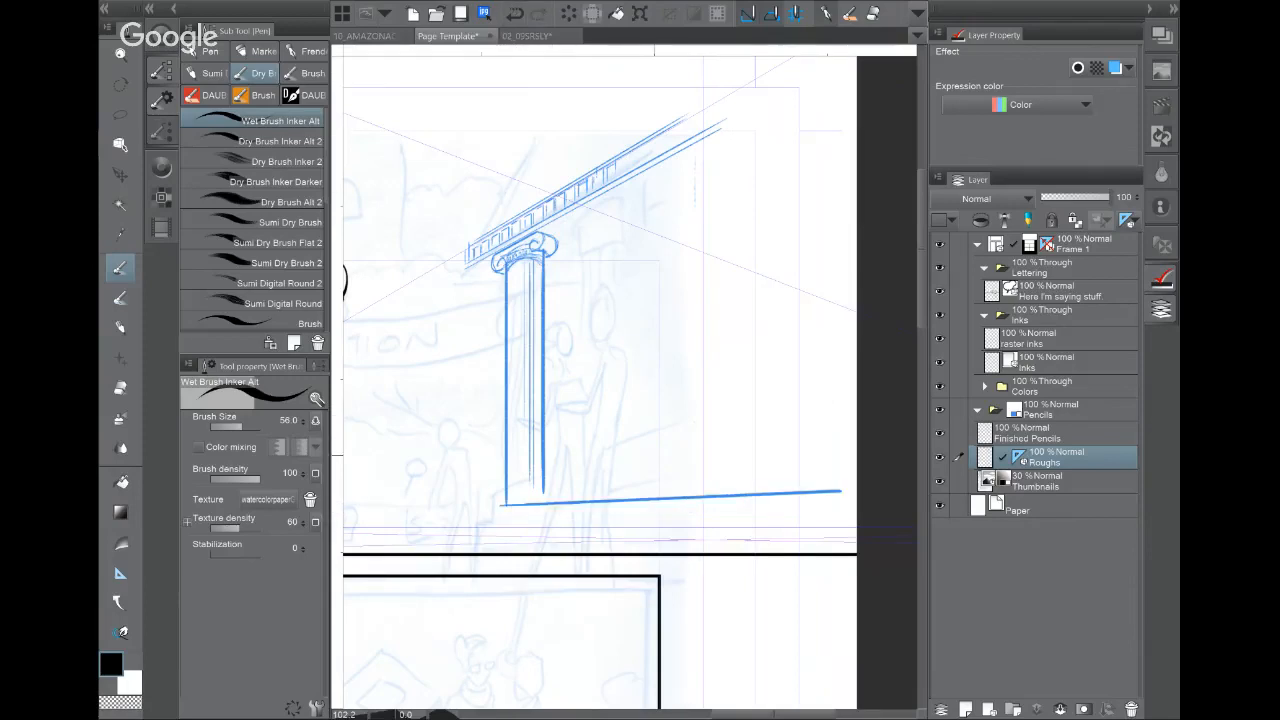
pyautogui.moveTo(504, 522); pyautogui.dragTo(820, 520)
pyautogui.moveTo(479, 530); pyautogui.dragTo(840, 536)
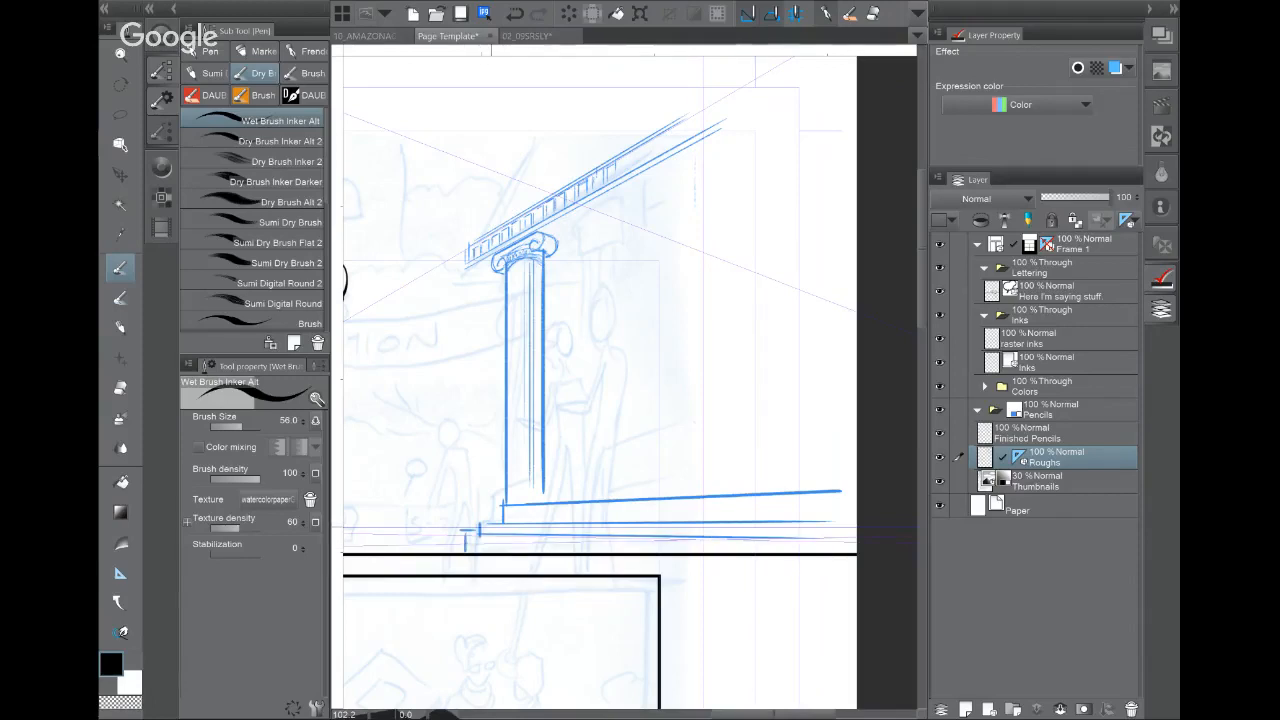
# Step: Fade Roughs to 34% opacity, hide Thumbnails, and make Finished Pencils active
pyautogui.click(1060, 433)
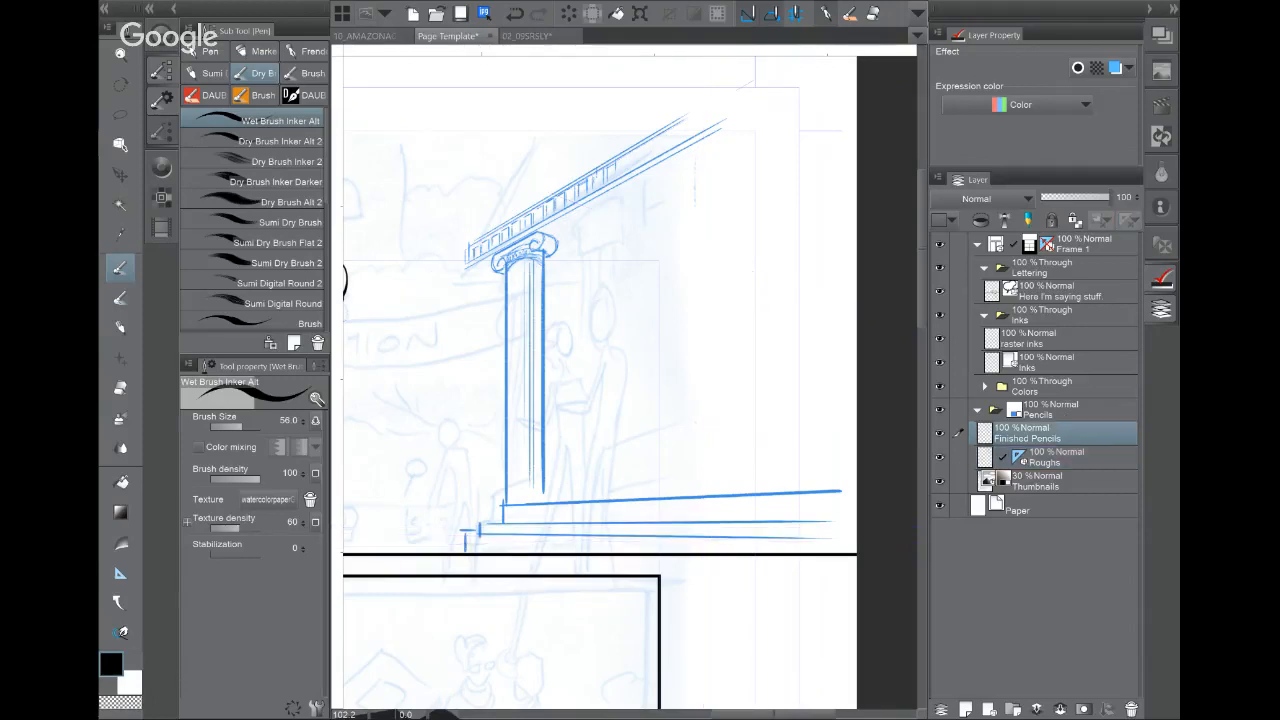
pyautogui.click(1060, 457)
pyautogui.moveTo(1108, 197); pyautogui.dragTo(1063, 197)
pyautogui.click(940, 481)
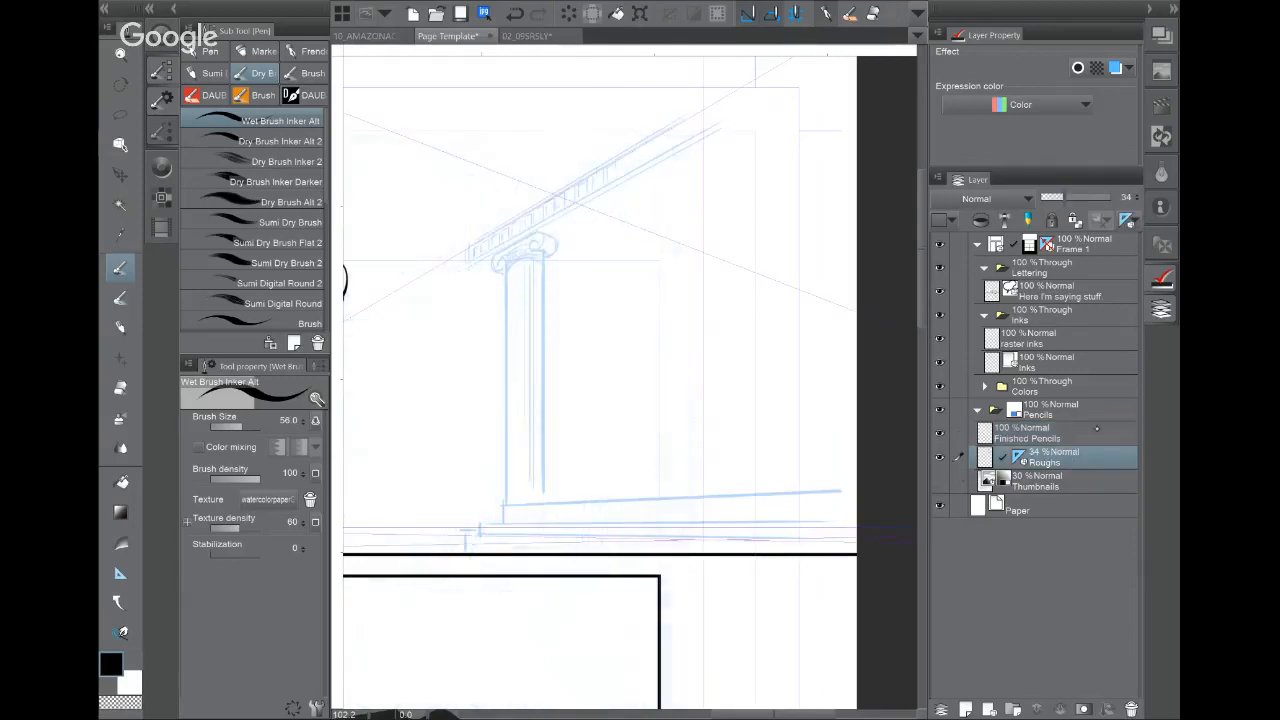
pyautogui.click(1050, 434)
# Step: Lay perspective ruler guides along the roof edge and the steps on Finished Pencils
pyautogui.moveTo(620, 330)
pyautogui.mouseDown()
pyautogui.moveTo(511, 670)
pyautogui.moveTo(714, 352)
pyautogui.mouseUp()
pyautogui.click(120, 573)
pyautogui.moveTo(561, 262); pyautogui.dragTo(775, 144)
pyautogui.moveTo(578, 546); pyautogui.dragTo(730, 560)
pyautogui.moveTo(636, 193); pyautogui.dragTo(834, 259)
pyautogui.moveTo(598, 548); pyautogui.dragTo(822, 521)
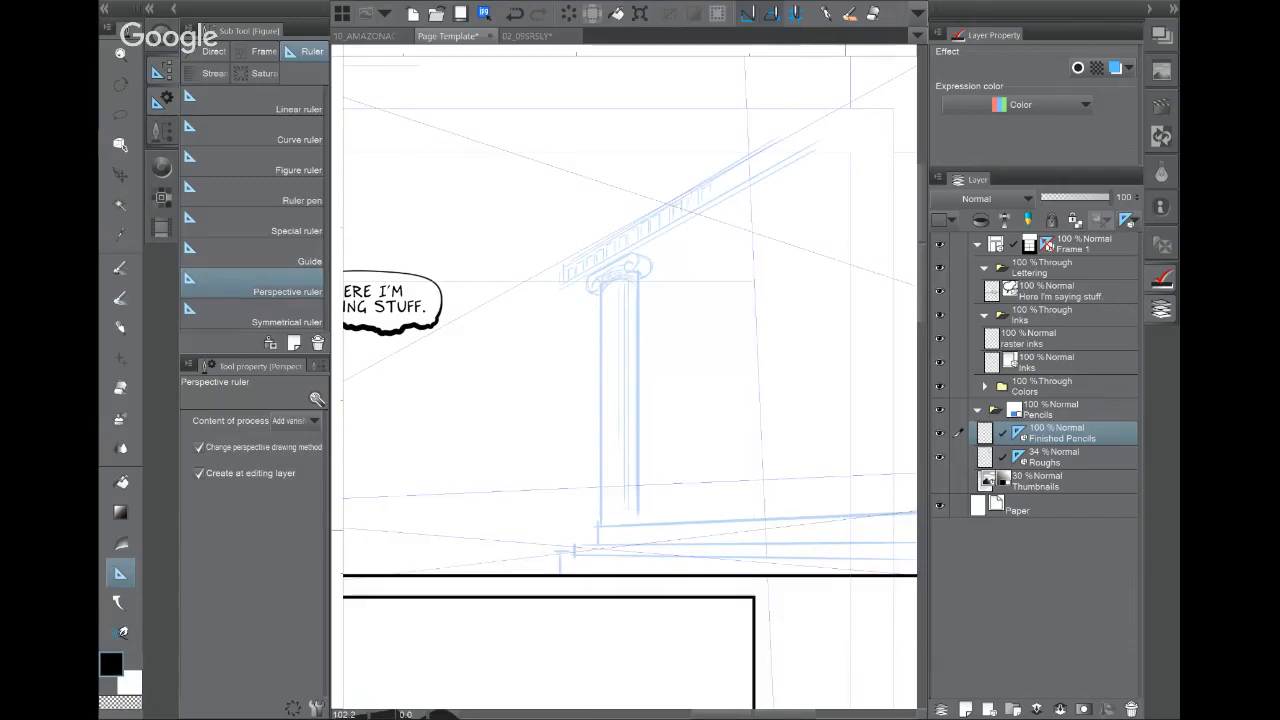
# Step: Zoom out and switch to the 10_AMAZONACADEMY example page
pyautogui.scroll(-4, 845, 530)
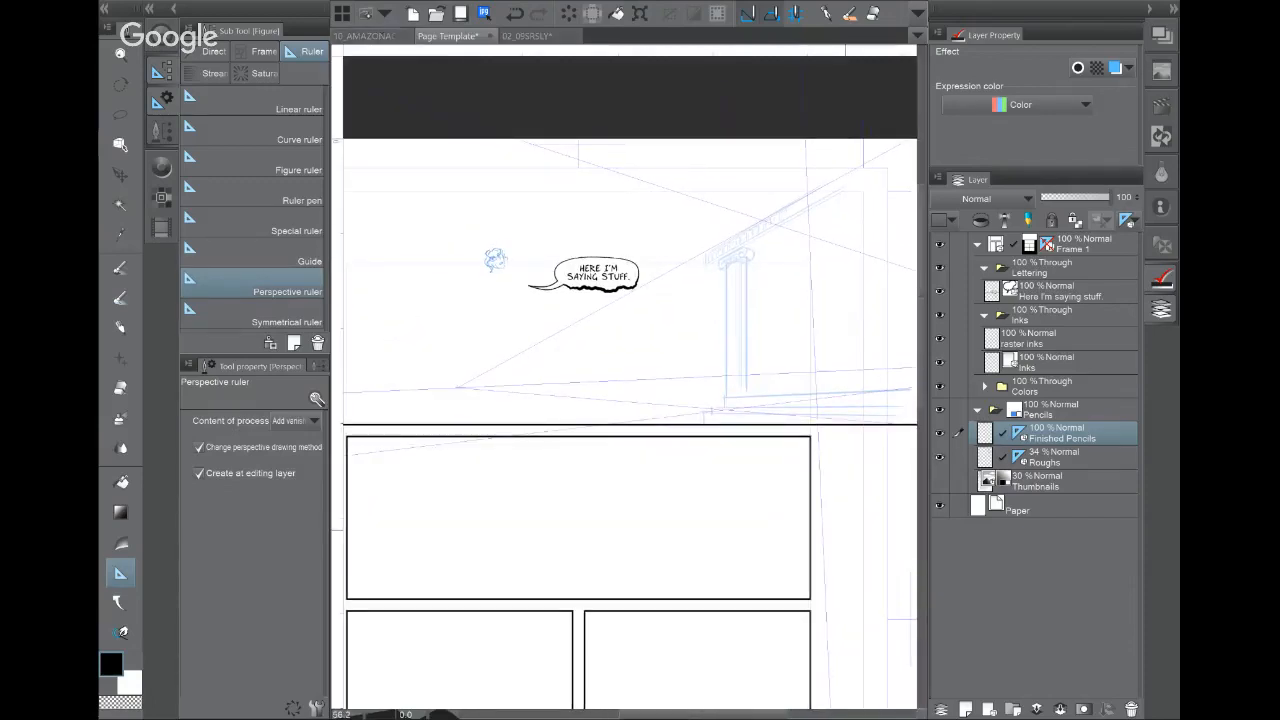
pyautogui.click(366, 36)
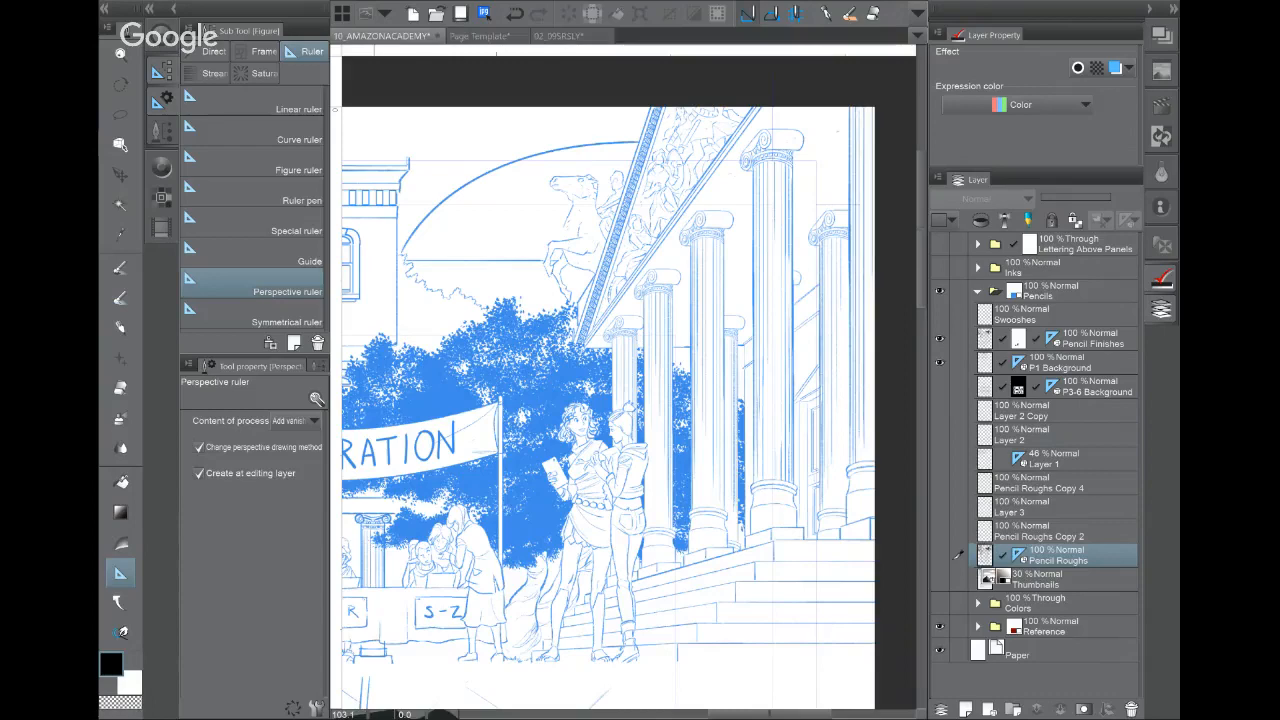
# Step: Survey the Amazon Academy pencils, from the columned building to the Registration building, then switch to 02_09SRSLY
pyautogui.moveTo(560, 400); pyautogui.dragTo(775, 380)
pyautogui.hotkey('ctrl', '-')
pyautogui.hotkey('ctrl', '-')
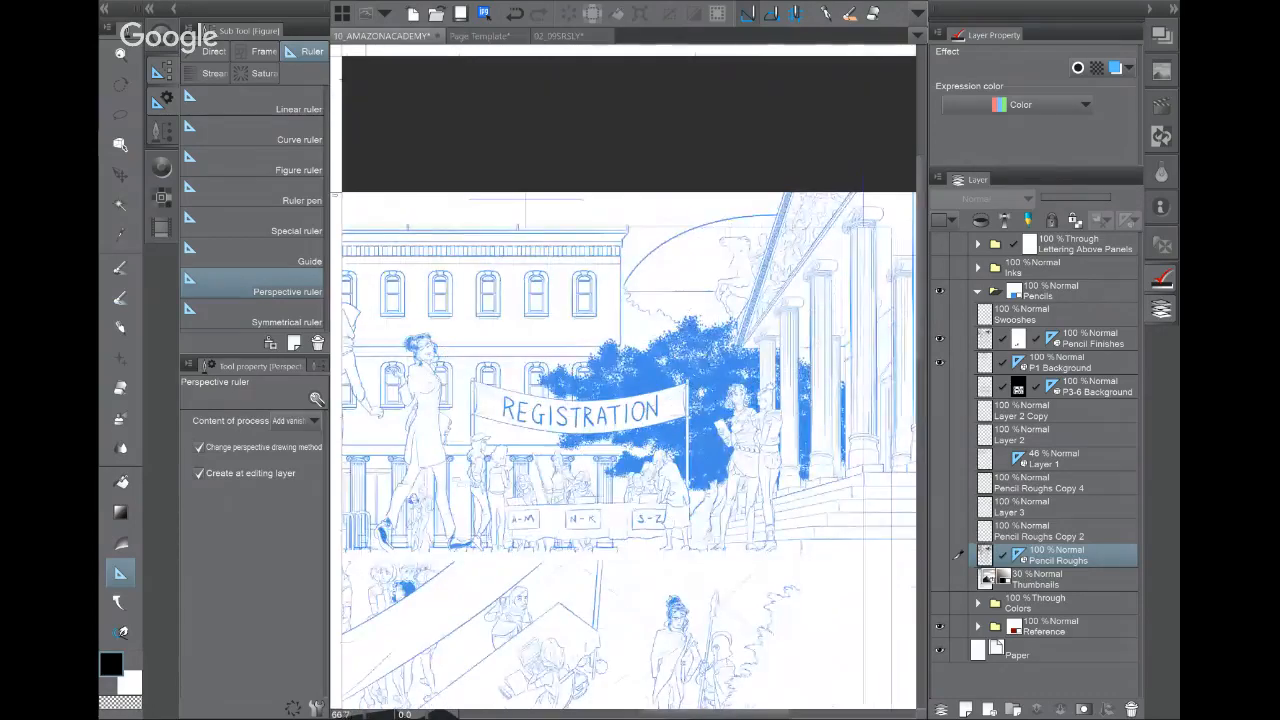
pyautogui.moveTo(600, 420); pyautogui.dragTo(738, 387)
pyautogui.moveTo(761, 639); pyautogui.dragTo(750, 393)
pyautogui.moveTo(640, 150); pyautogui.dragTo(578, 655)
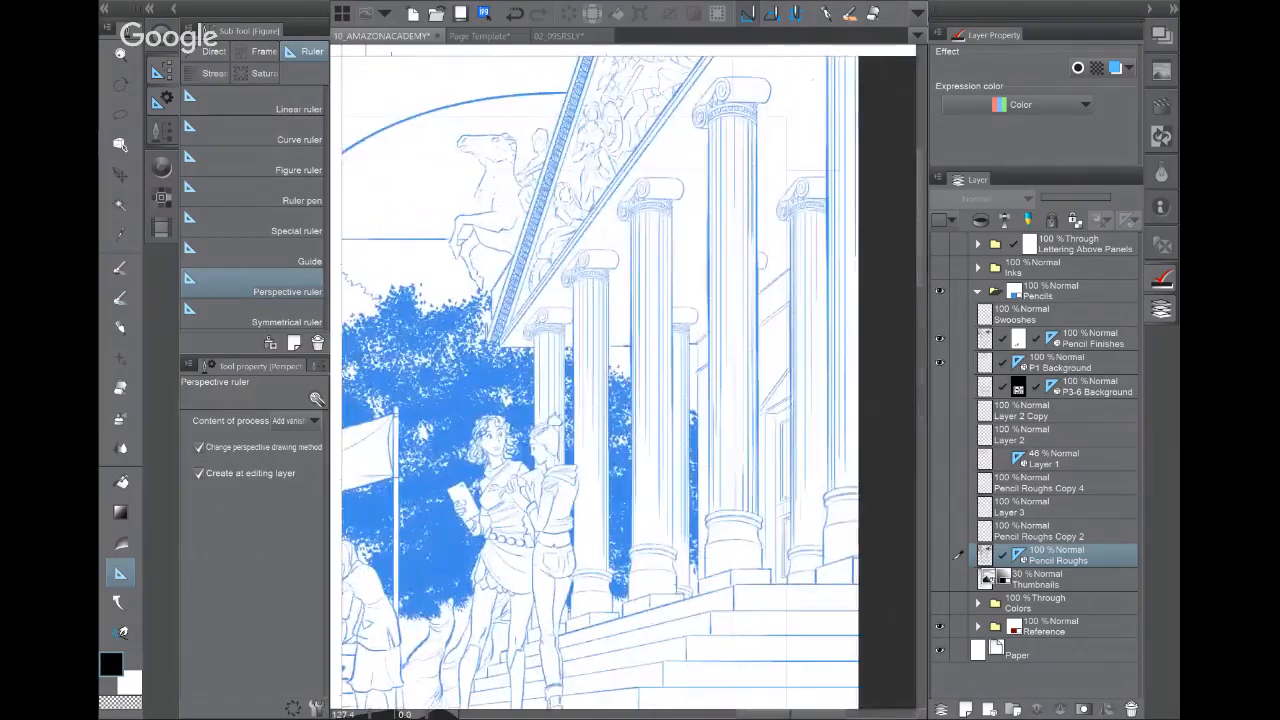
pyautogui.scroll(5, 715, 100)
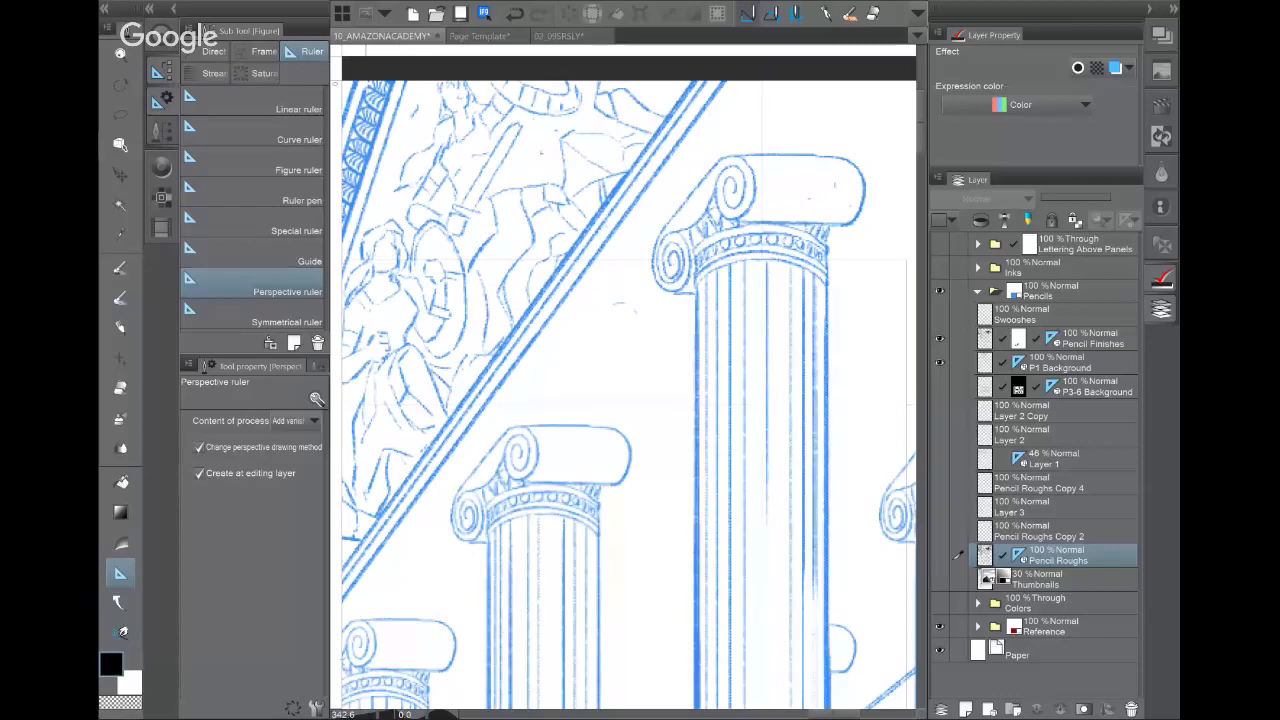
pyautogui.scroll(-3, 776, 100)
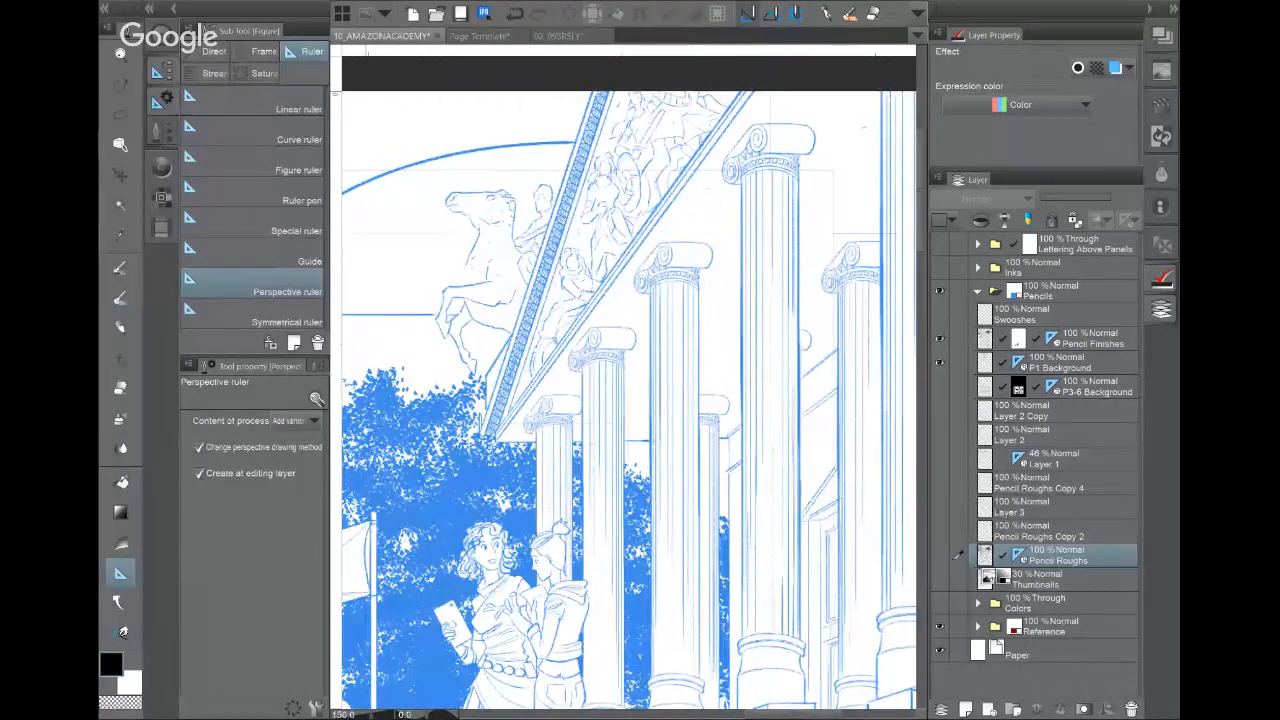
pyautogui.scroll(-3, 776, 100)
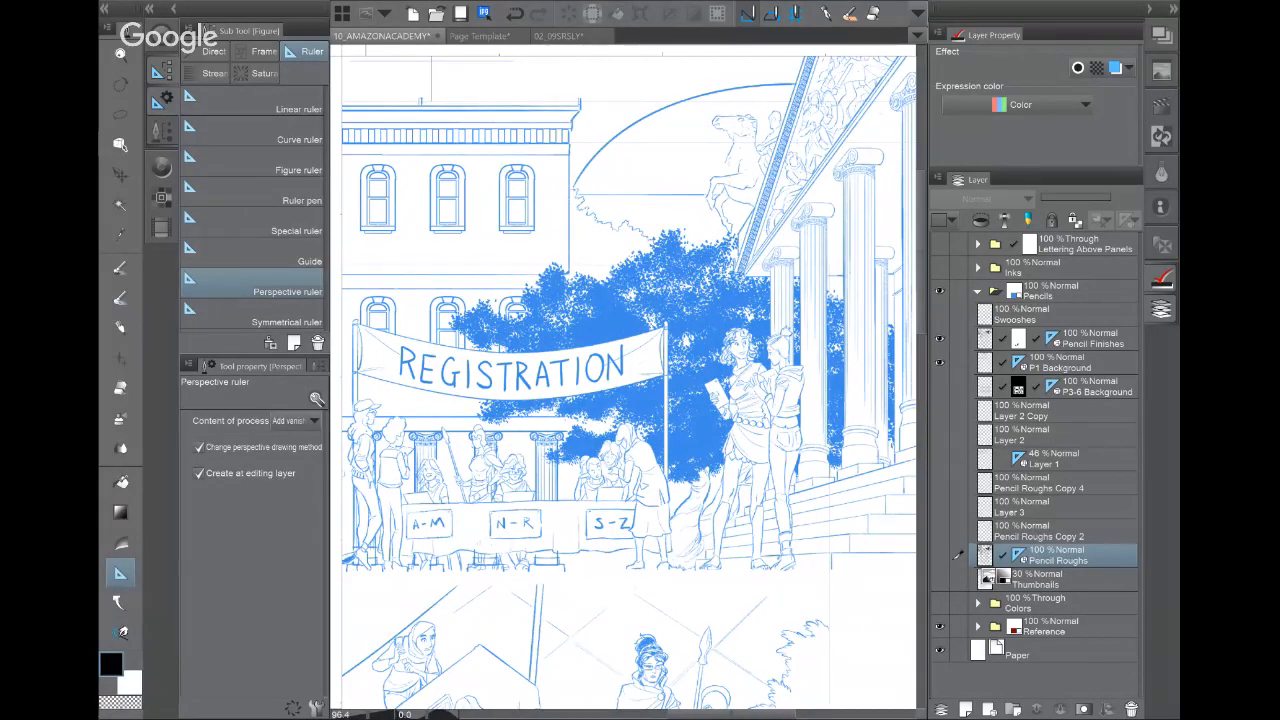
pyautogui.moveTo(700, 360); pyautogui.dragTo(545, 360)
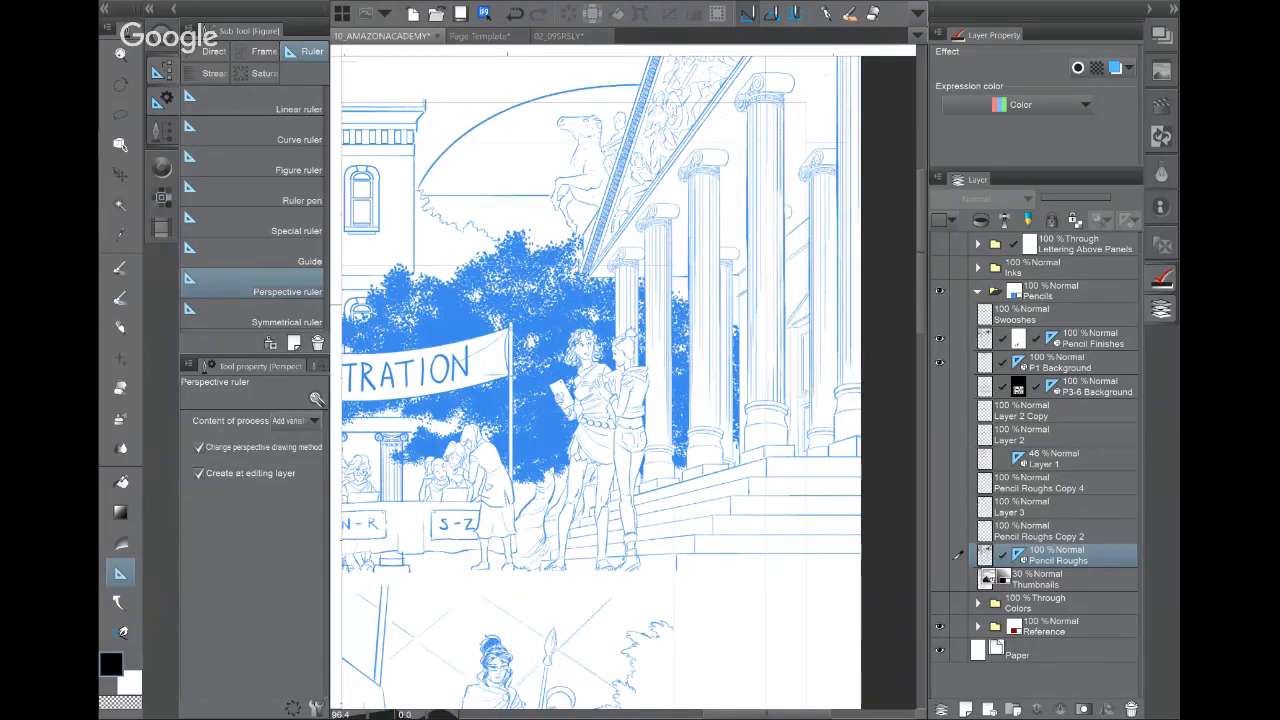
pyautogui.moveTo(480, 400); pyautogui.dragTo(803, 385)
pyautogui.moveTo(560, 390); pyautogui.dragTo(700, 387)
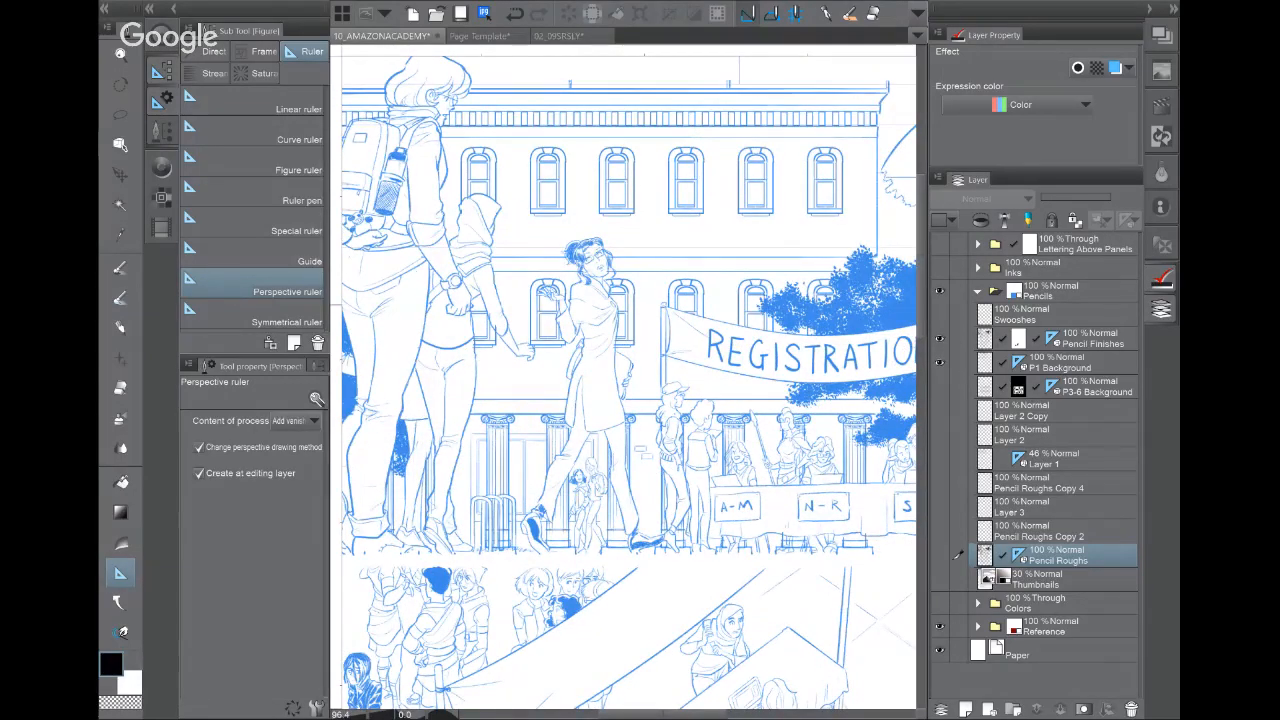
pyautogui.click(558, 35)
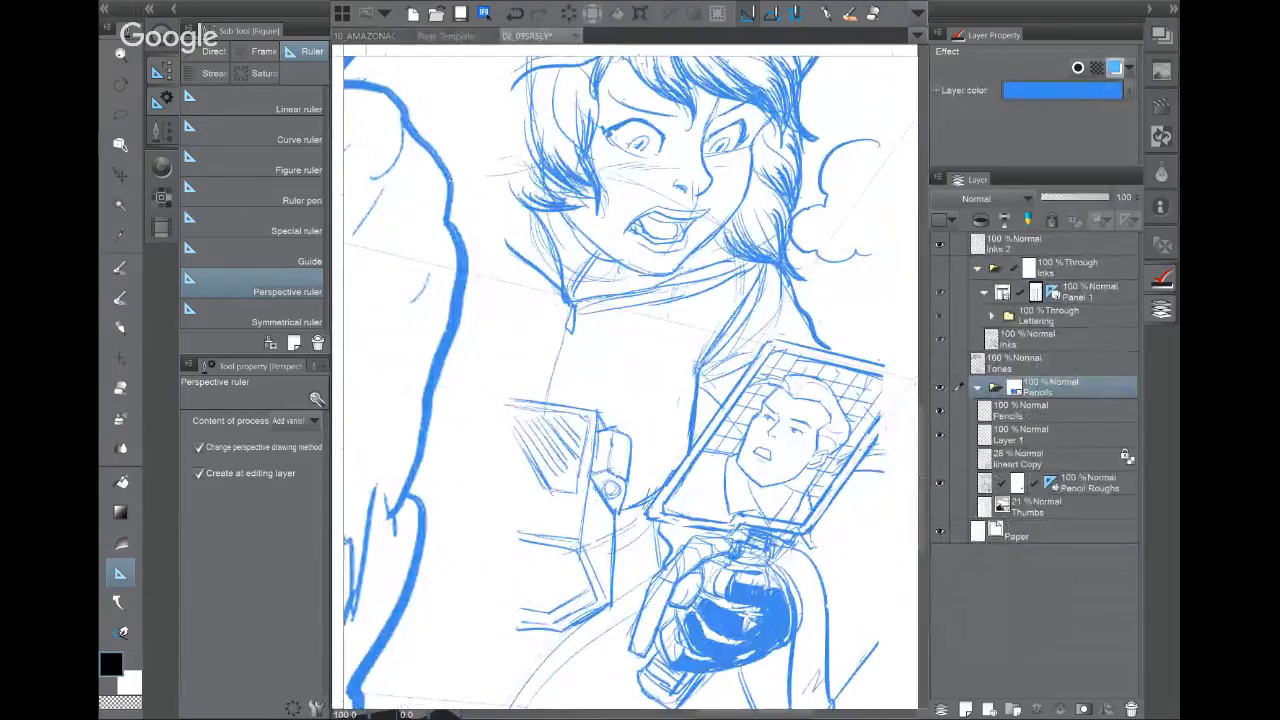
# Step: Hide Pencils and show the Inks and Tones layers on 02_09SRSLY, then return to 10_AMAZONACADEMY
pyautogui.click(939, 387)
pyautogui.click(939, 268)
pyautogui.click(939, 363)
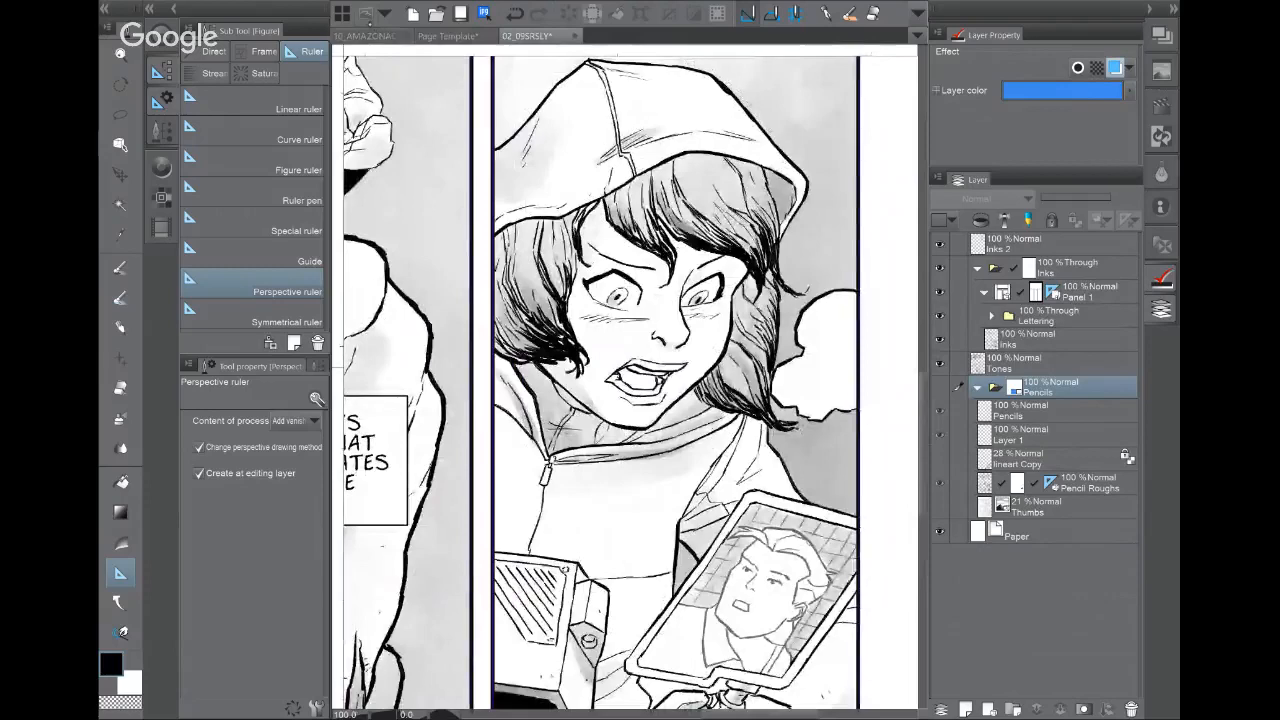
pyautogui.click(365, 35)
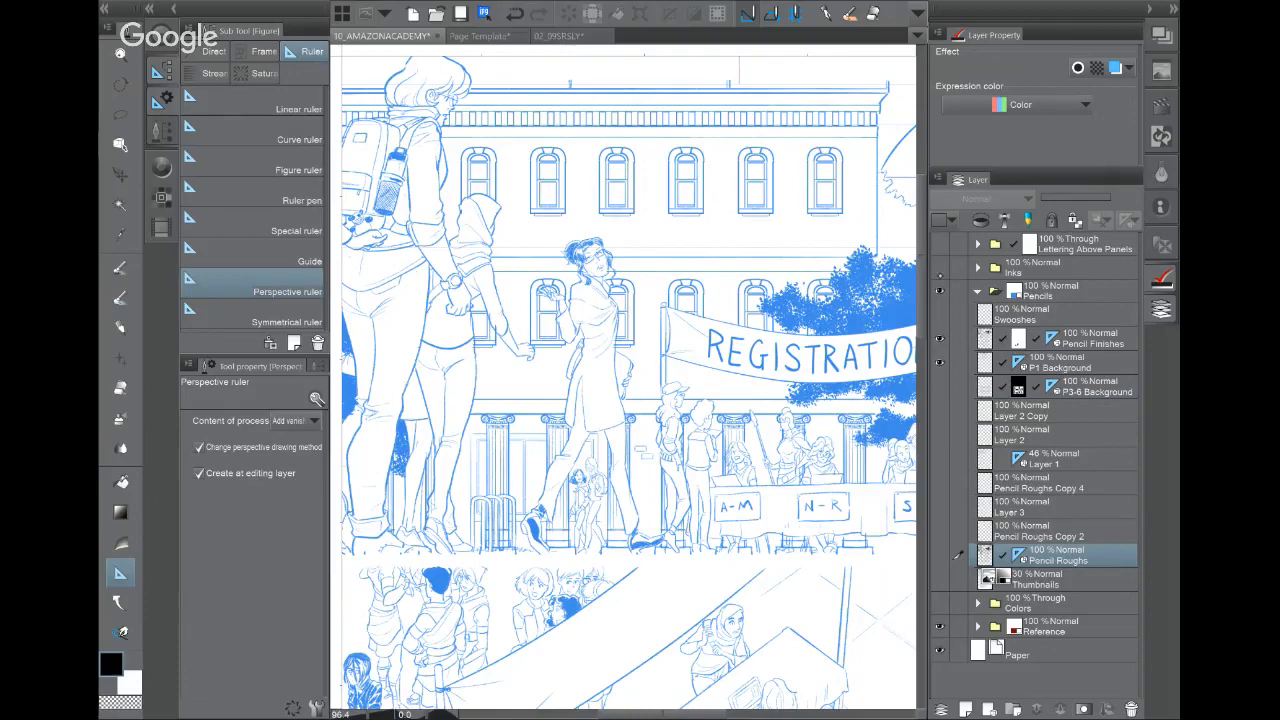
# Step: Show the Inks, Lettering Above Panels and Colors folders, hide Pencils, and view the upper-left figures
pyautogui.moveTo(940, 270); pyautogui.dragTo(940, 245)
pyautogui.click(940, 291)
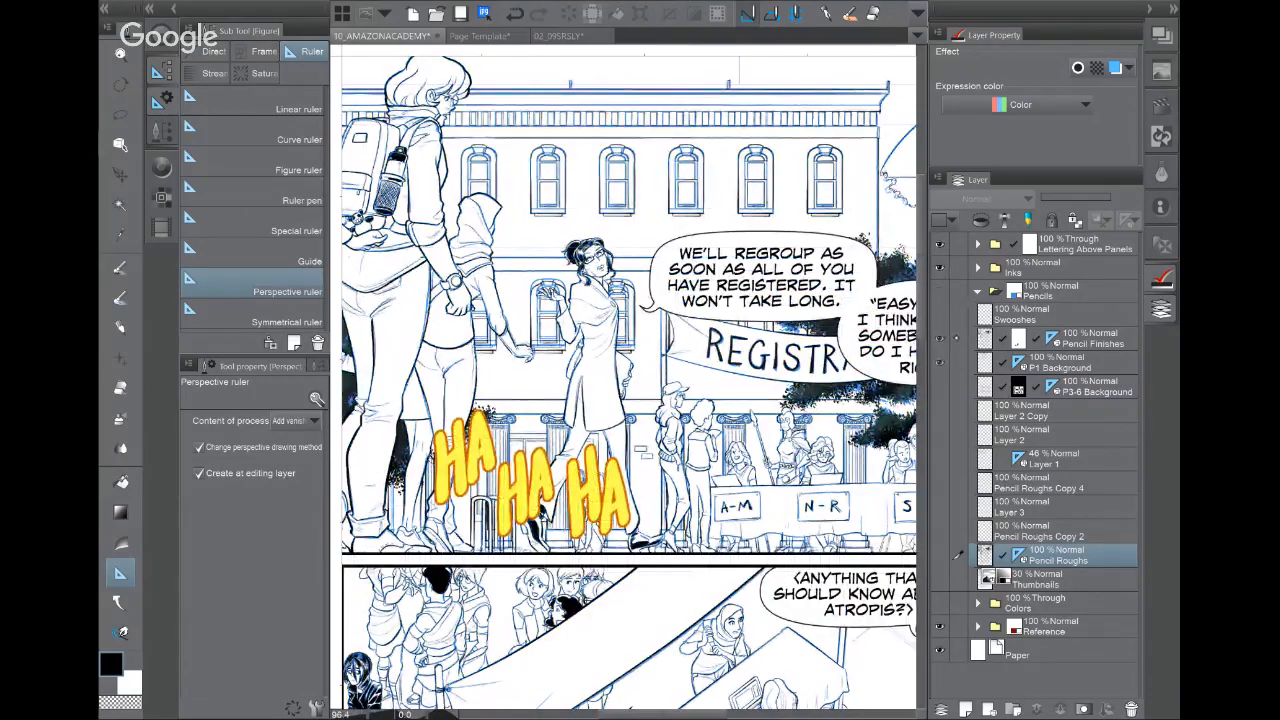
pyautogui.click(939, 603)
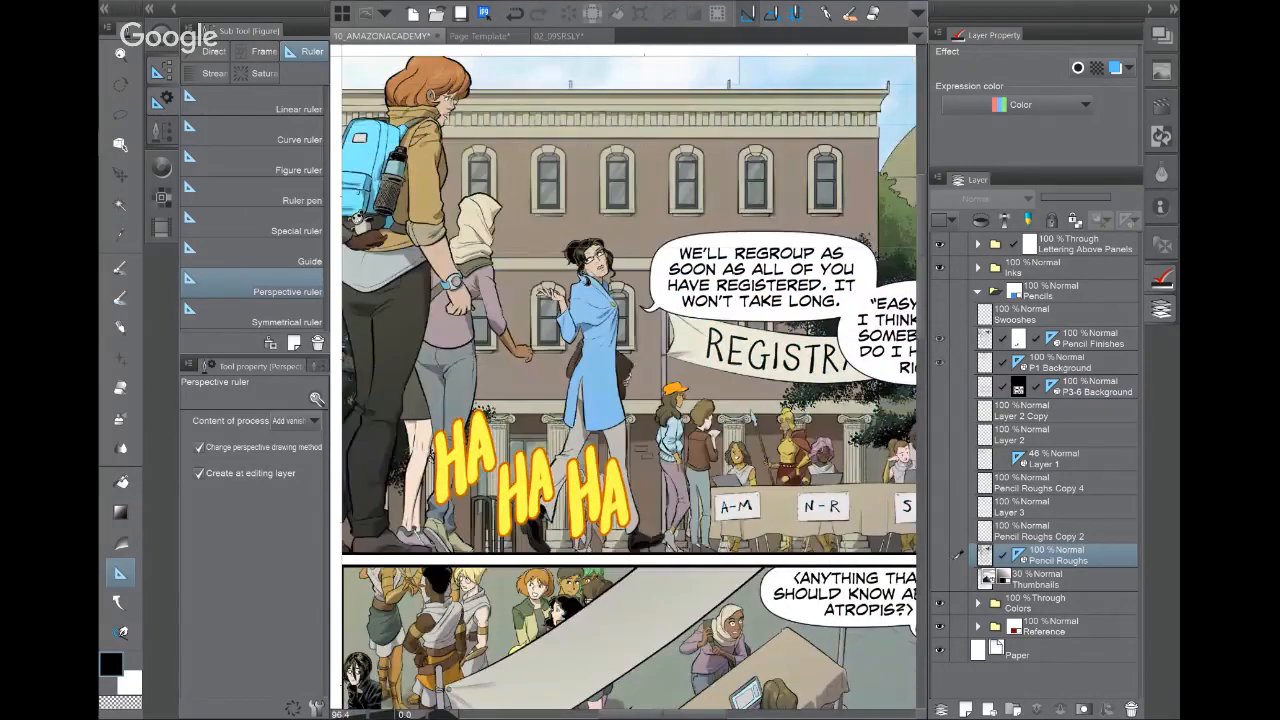
pyautogui.scroll(3, 532, 242)
pyautogui.moveTo(532, 242); pyautogui.dragTo(823, 480)
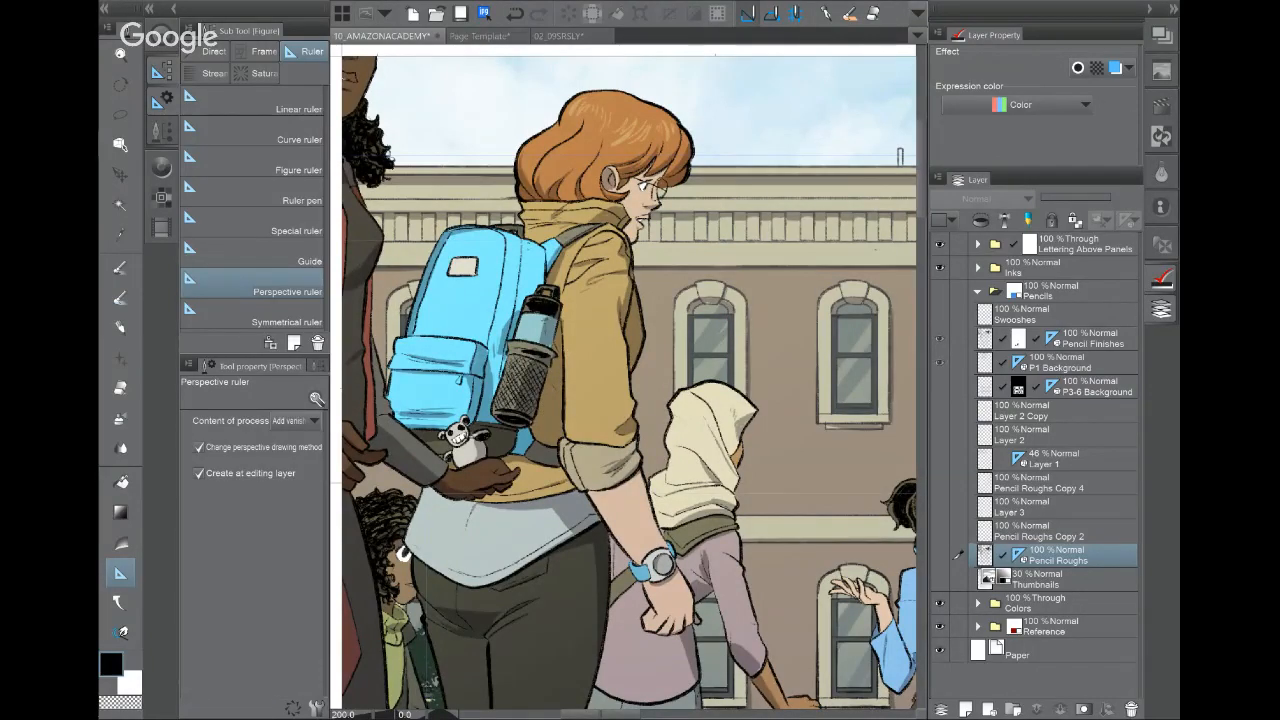
pyautogui.moveTo(720, 390); pyautogui.dragTo(518, 382)
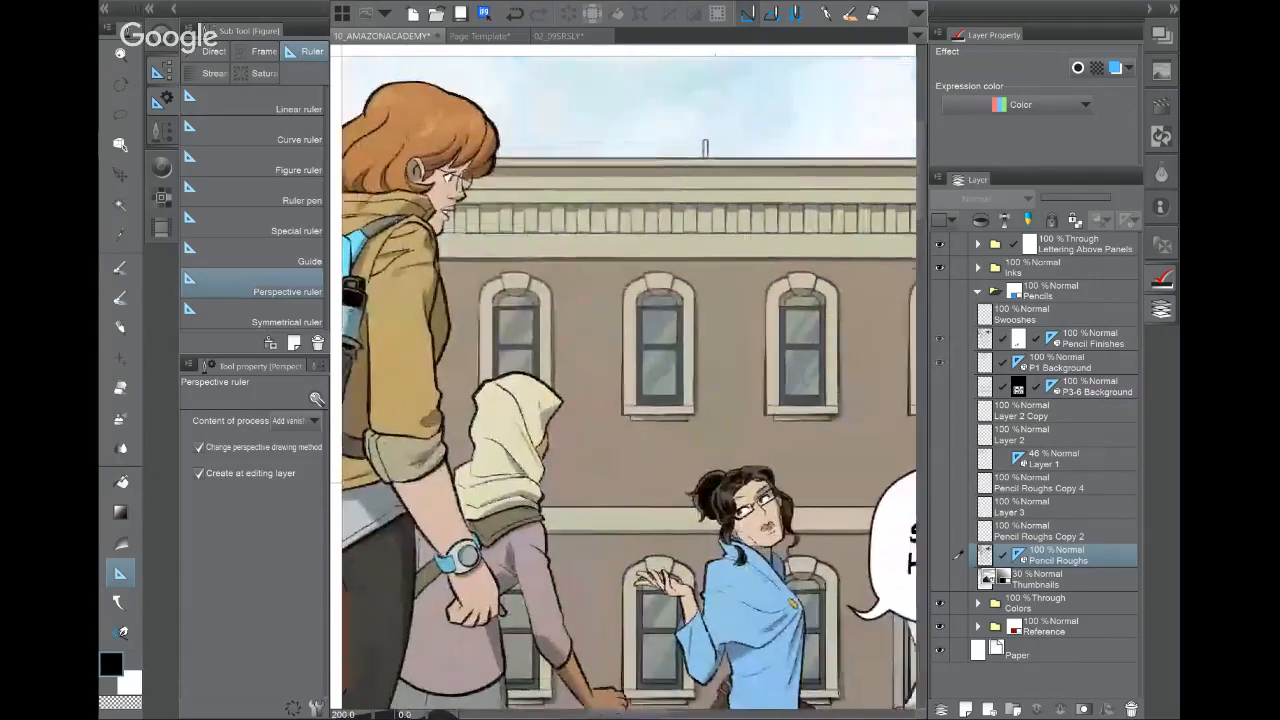
# Step: Pan past the registration table to the two women by the columns and the speech balloon
pyautogui.click(173, 9)
pyautogui.moveTo(700, 450); pyautogui.dragTo(408, 306)
pyautogui.moveTo(600, 540); pyautogui.dragTo(496, 242)
pyautogui.moveTo(700, 400); pyautogui.dragTo(483, 397)
pyautogui.moveTo(780, 300); pyautogui.dragTo(275, 453)
pyautogui.moveTo(699, 420); pyautogui.dragTo(682, 287)
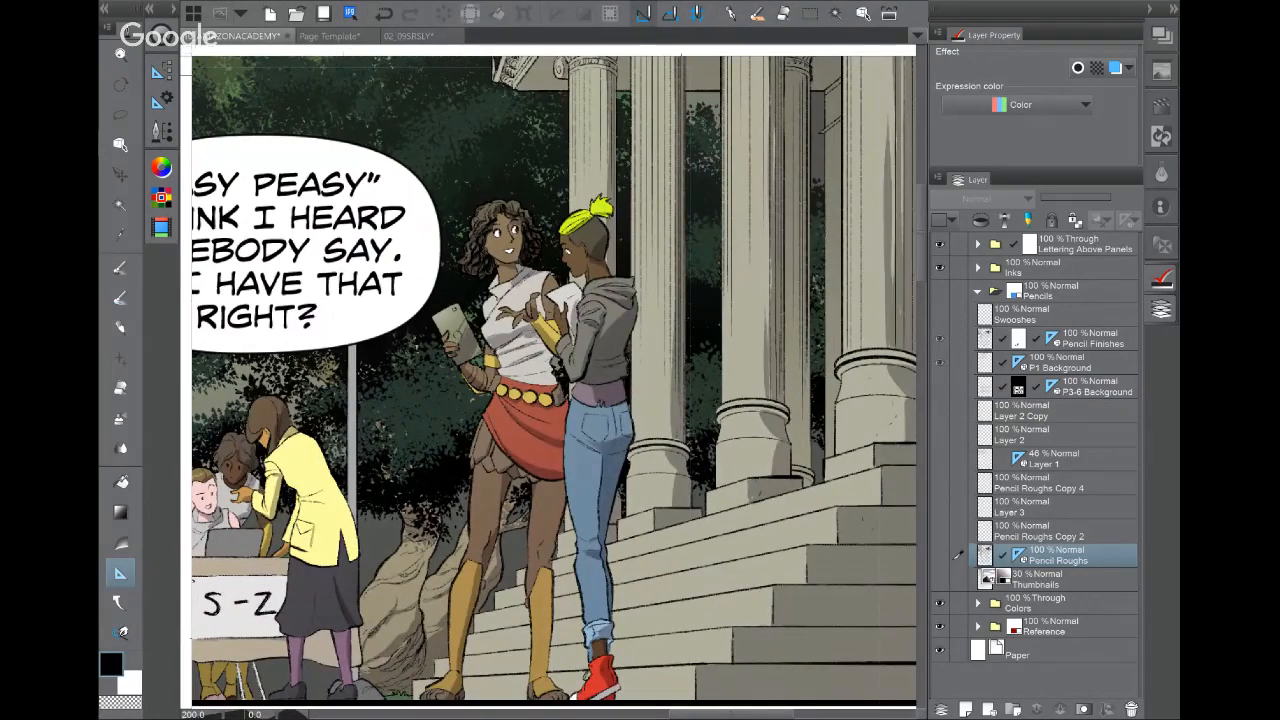
pyautogui.moveTo(540, 380); pyautogui.dragTo(631, 357)
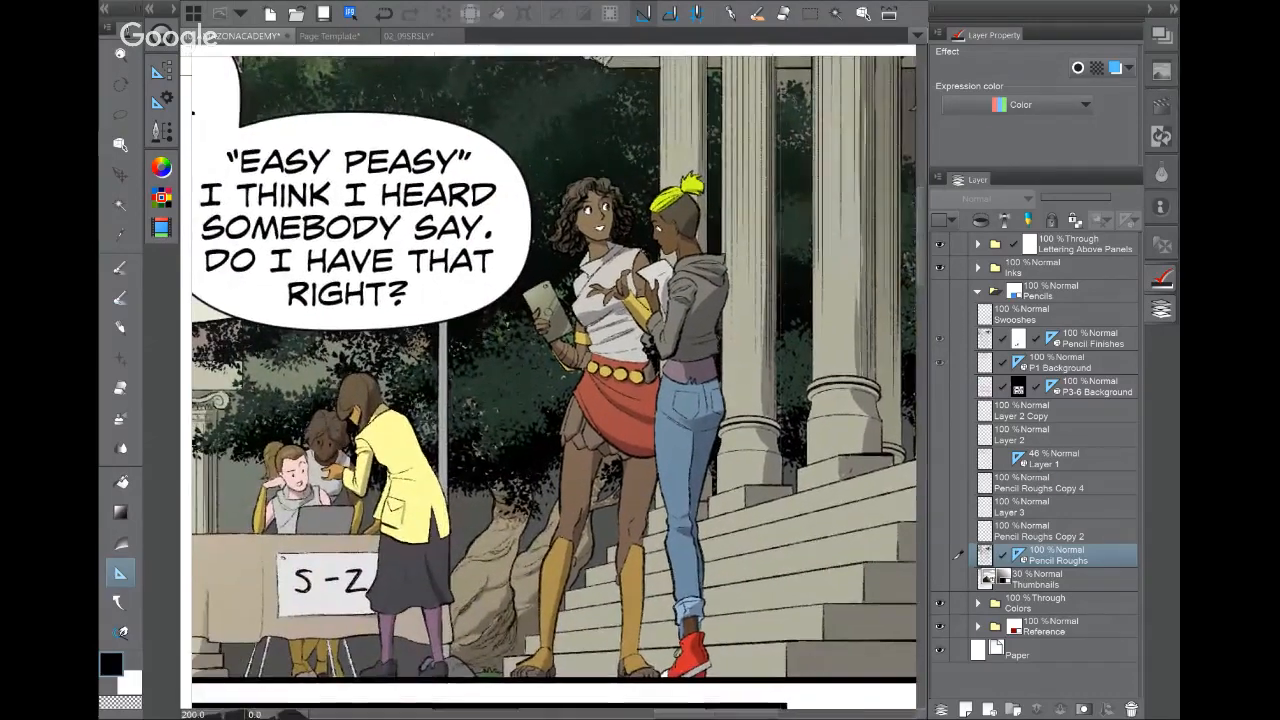
# Step: Inspect the ALL IS SECURE panel and the luggage pile, then switch to 02_09SRSLY
pyautogui.moveTo(520, 690); pyautogui.dragTo(578, 48)
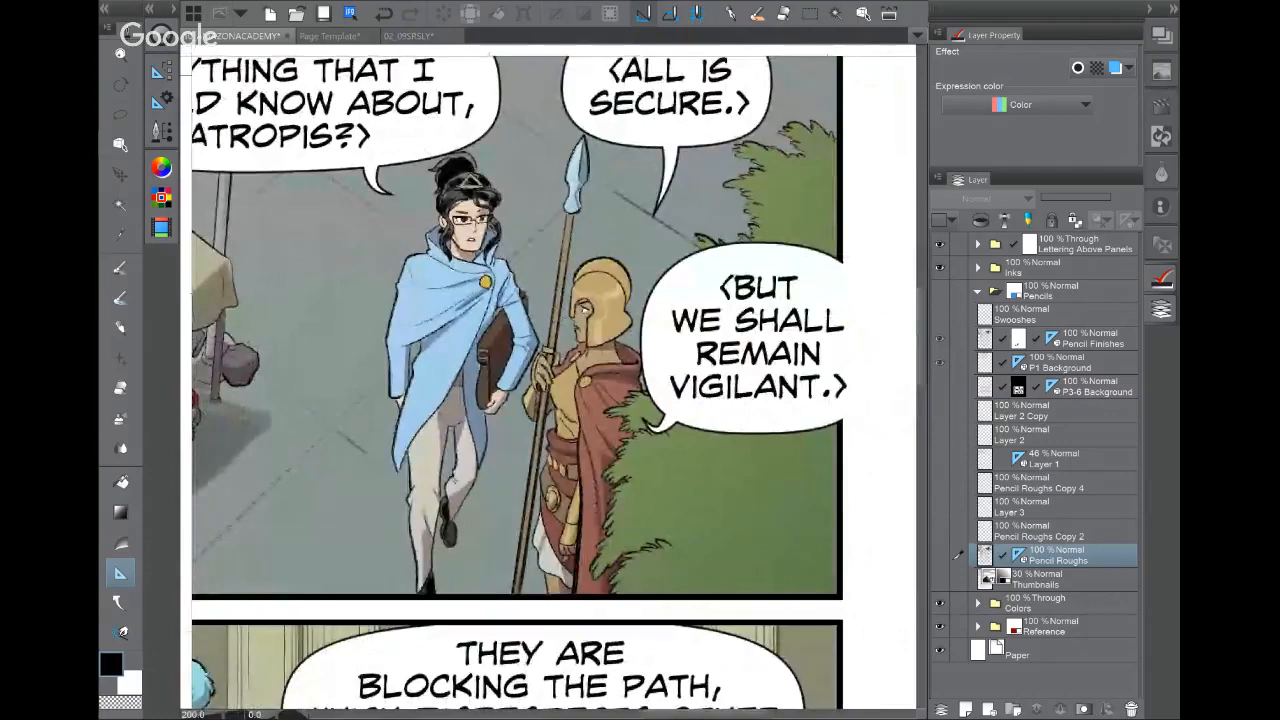
pyautogui.scroll(-2, 670, 430)
pyautogui.moveTo(290, 440); pyautogui.dragTo(869, 410)
pyautogui.moveTo(520, 400); pyautogui.dragTo(779, 451)
pyautogui.scroll(3, 484, 345)
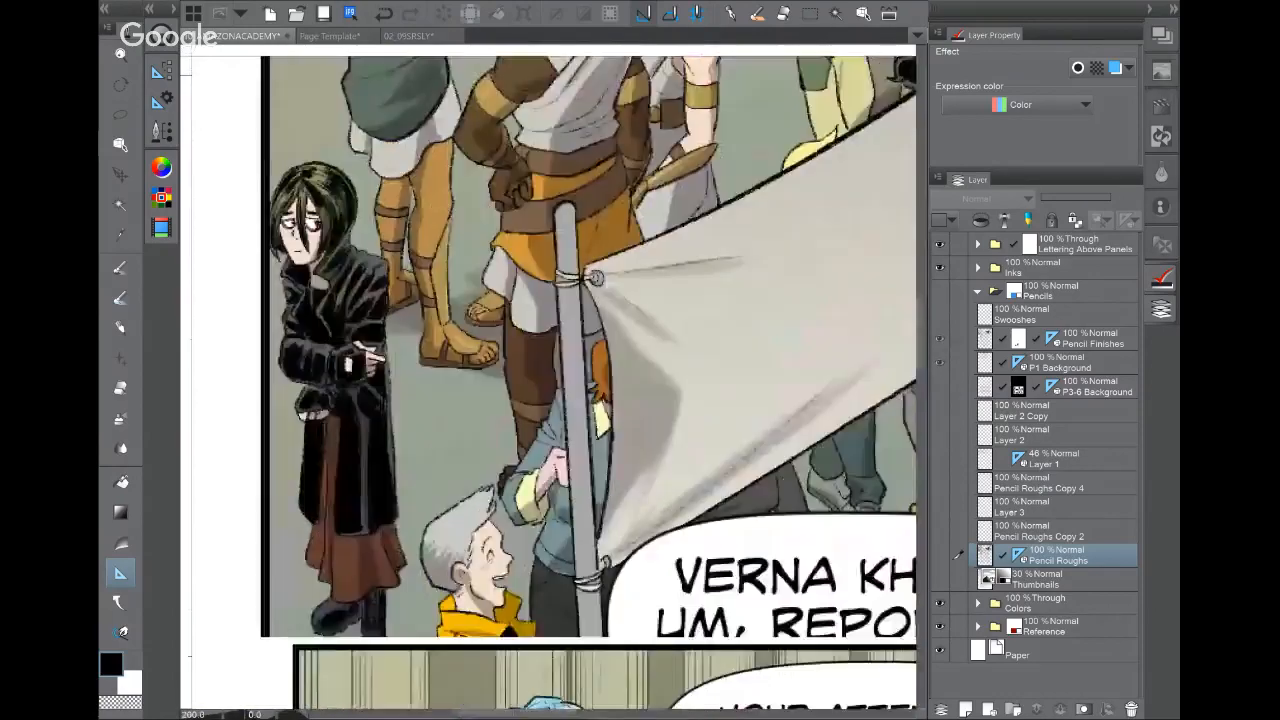
pyautogui.scroll(-2, 690, 446)
pyautogui.moveTo(690, 446); pyautogui.dragTo(514, 241)
pyautogui.moveTo(600, 430); pyautogui.dragTo(495, 227)
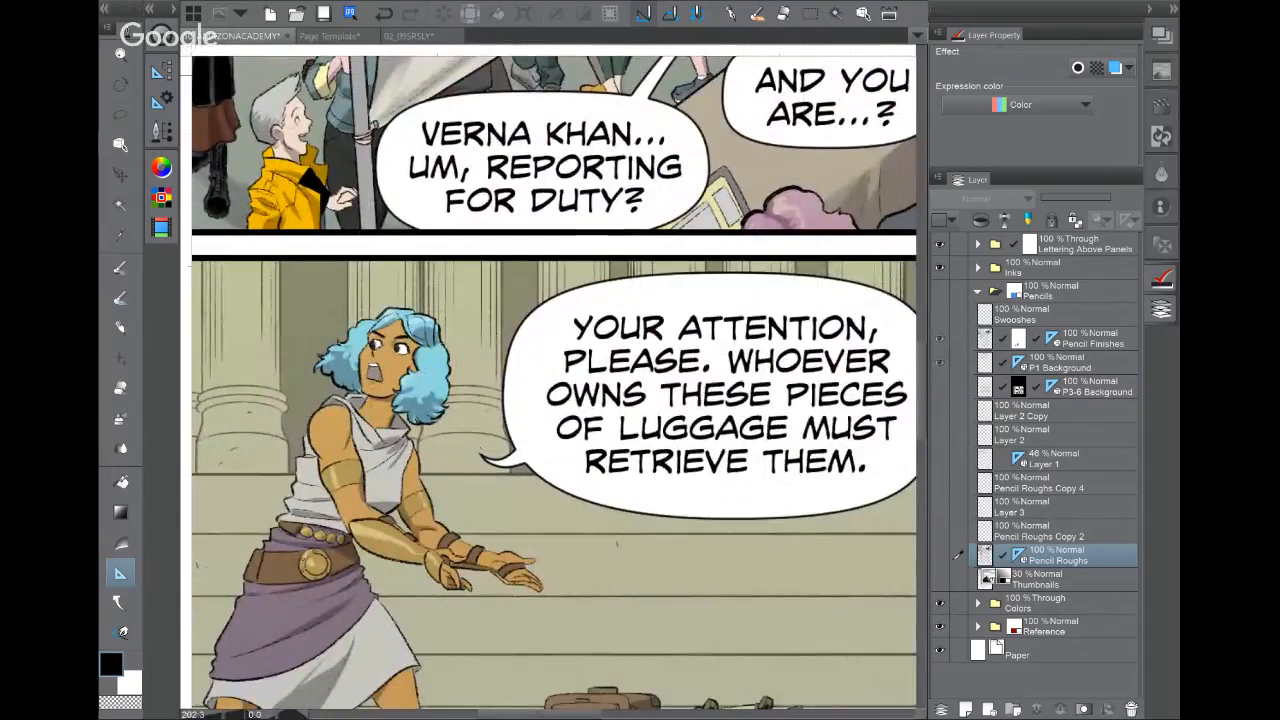
pyautogui.moveTo(560, 450); pyautogui.dragTo(549, 324)
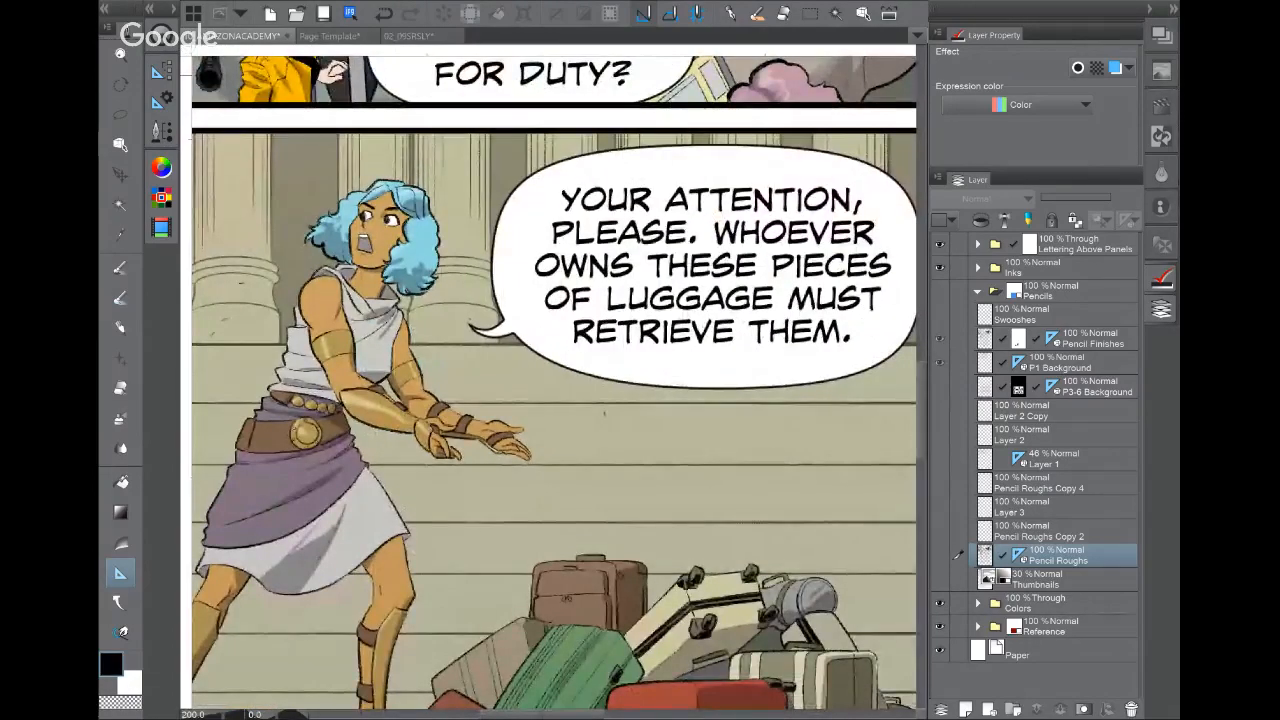
pyautogui.click(400, 35)
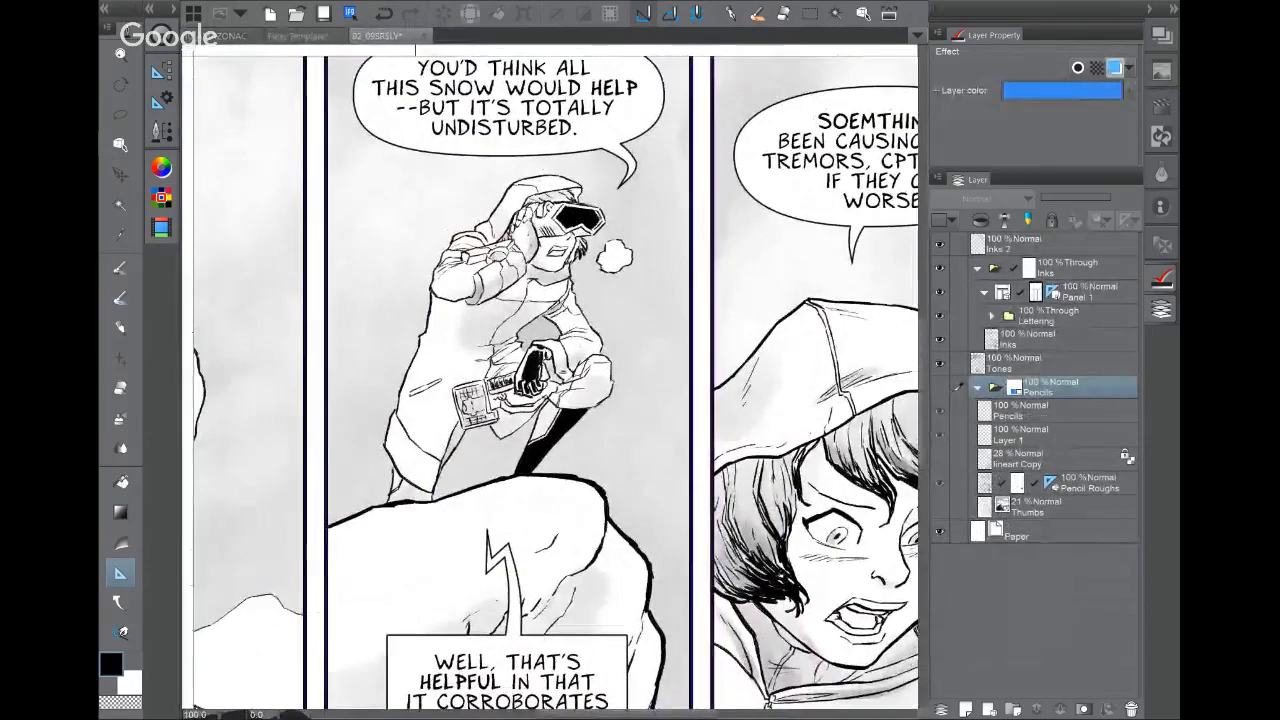
# Step: Pan up the 02_09SRSLY page to bring the top panel into view
pyautogui.scroll(3, 551, 300)
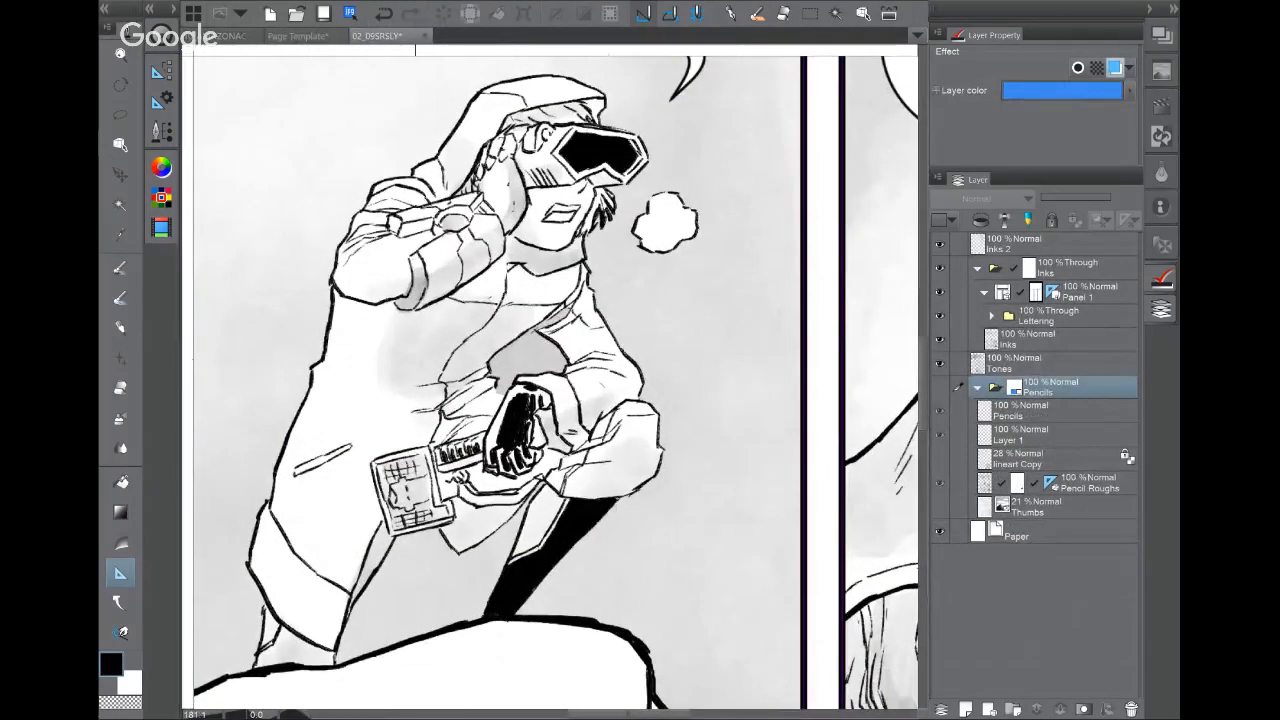
pyautogui.moveTo(551, 370); pyautogui.dragTo(573, 392)
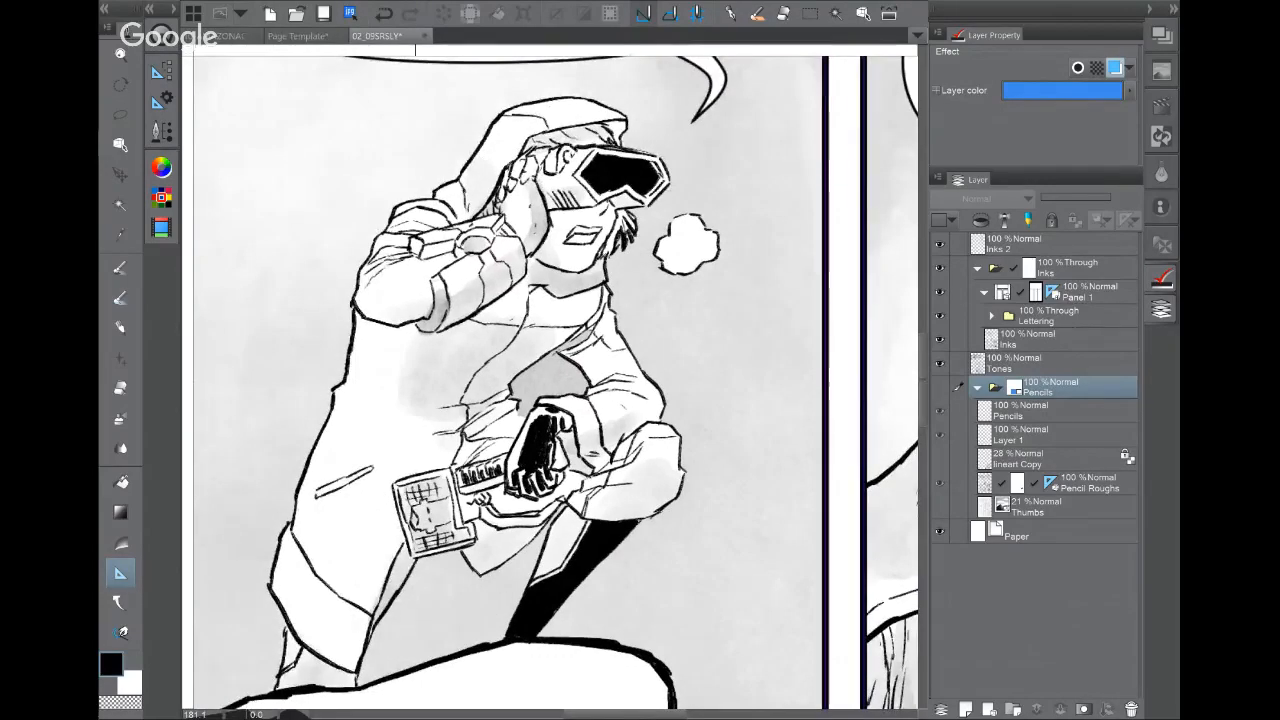
pyautogui.scroll(-4, 551, 300)
pyautogui.moveTo(550, 380); pyautogui.dragTo(601, 132)
pyautogui.moveTo(580, 380); pyautogui.dragTo(546, 293)
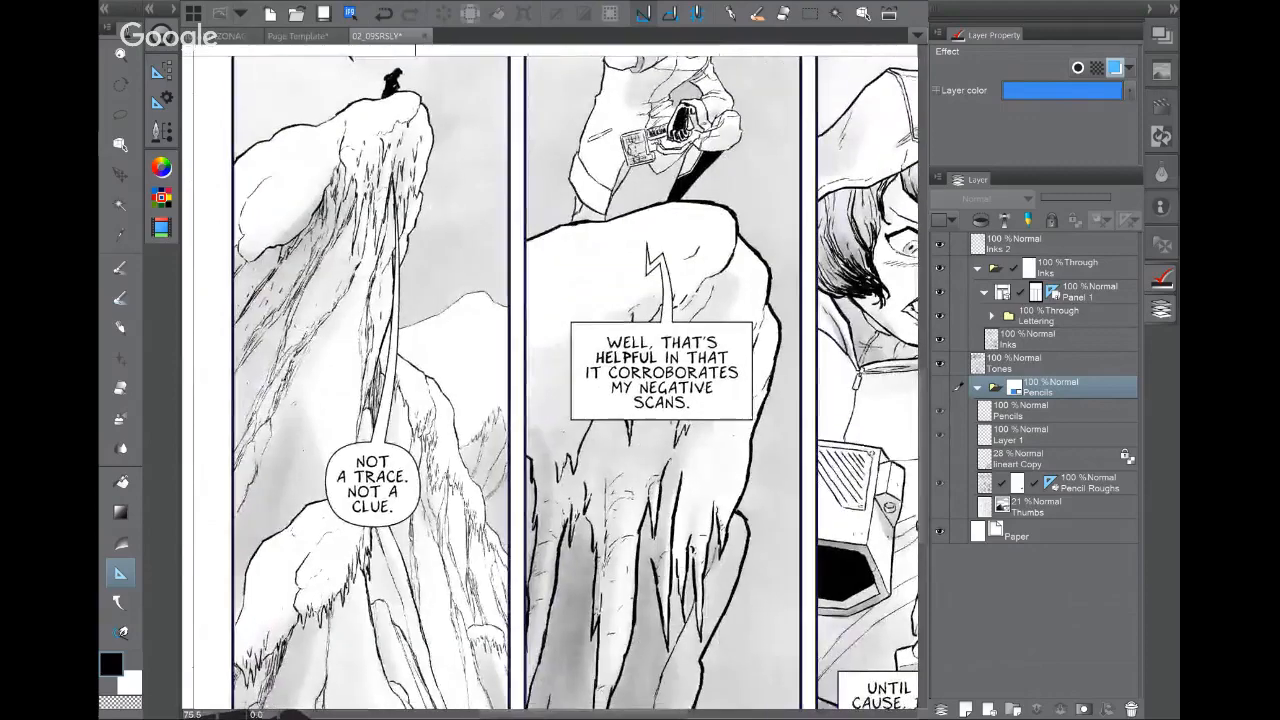
pyautogui.moveTo(550, 110); pyautogui.dragTo(555, 683)
pyautogui.moveTo(630, 320); pyautogui.dragTo(481, 460)
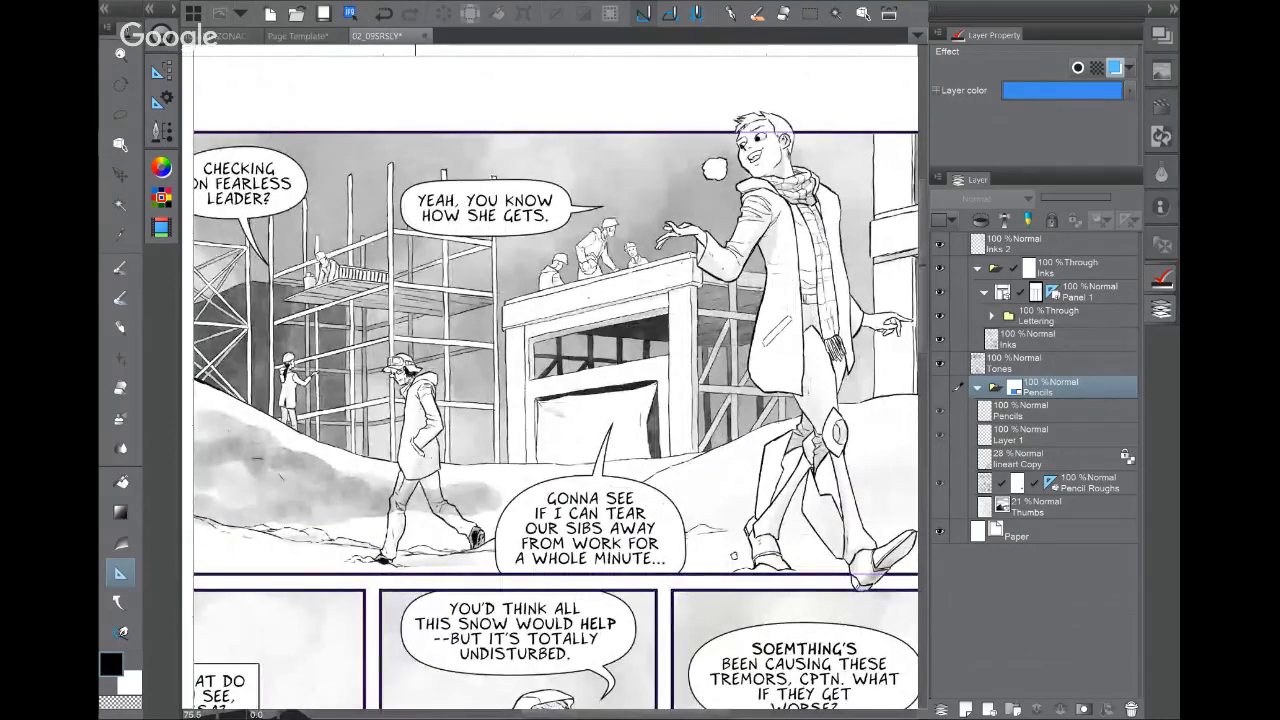
# Step: Zoom in on the walking figure and select the Inks 2 layer, then the Inks folder
pyautogui.moveTo(842, 349); pyautogui.dragTo(759, 518)
pyautogui.scroll(5, 628, 335)
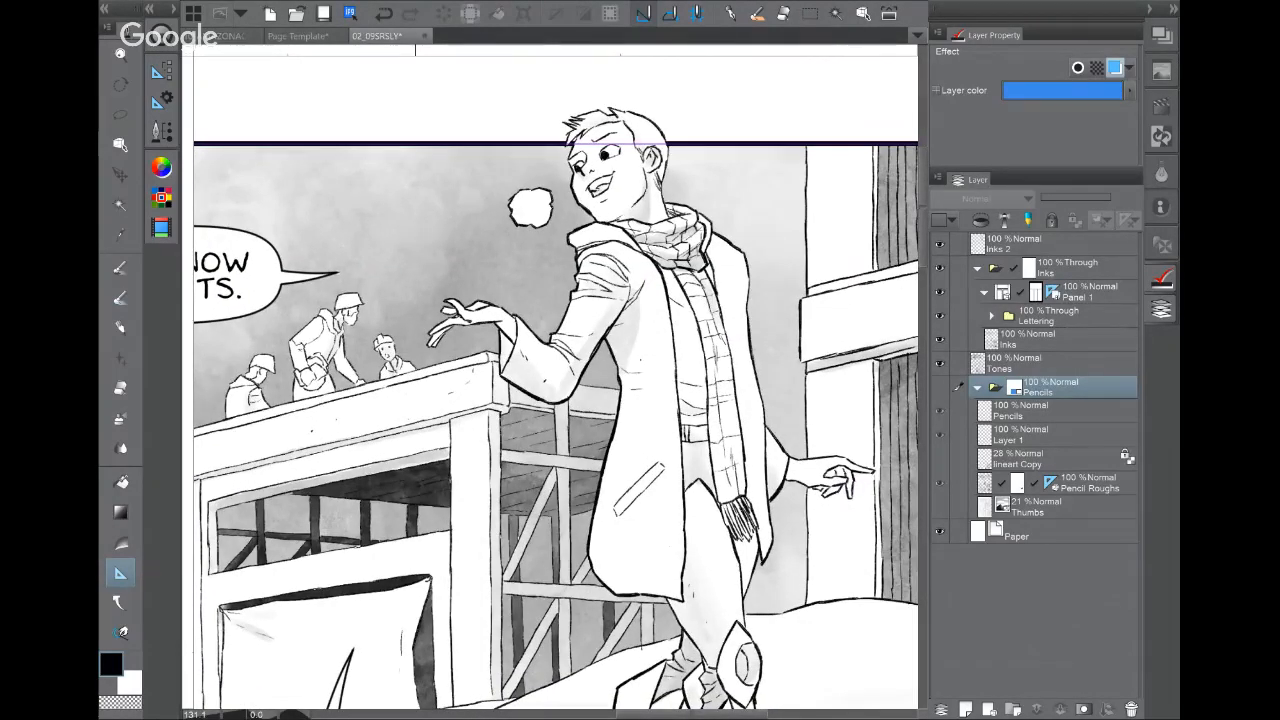
pyautogui.click(1053, 244)
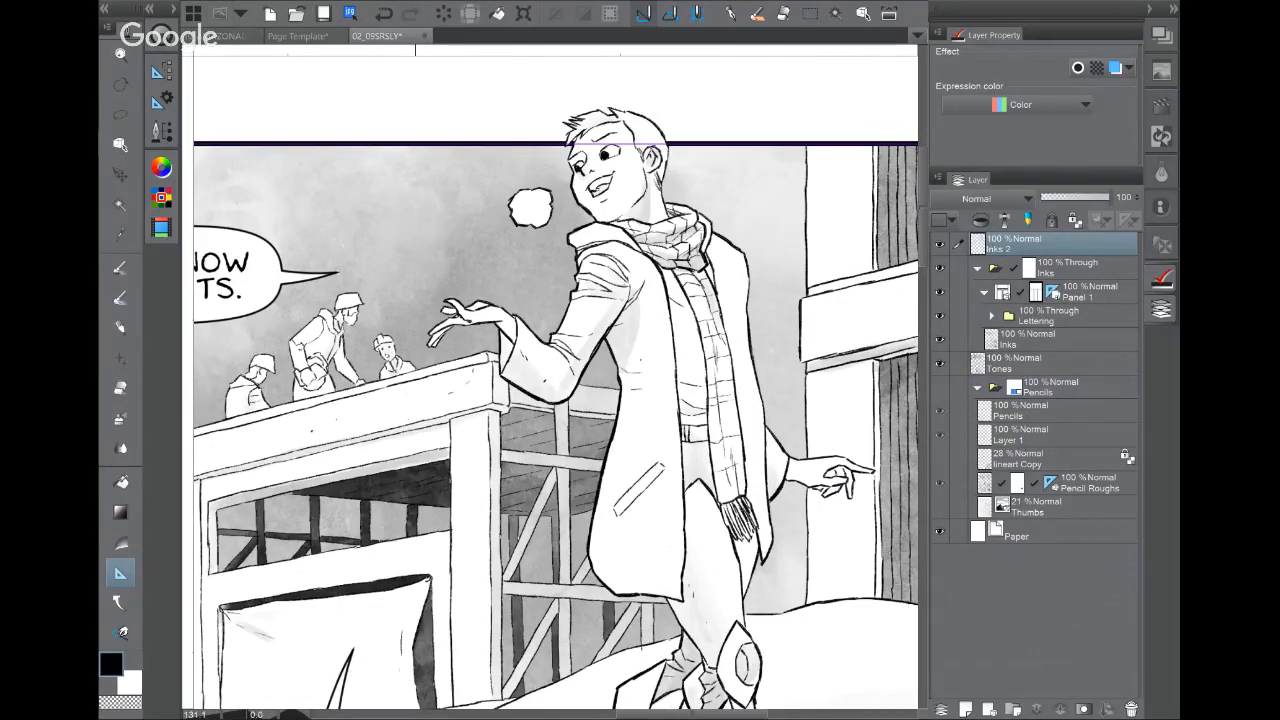
pyautogui.click(1067, 268)
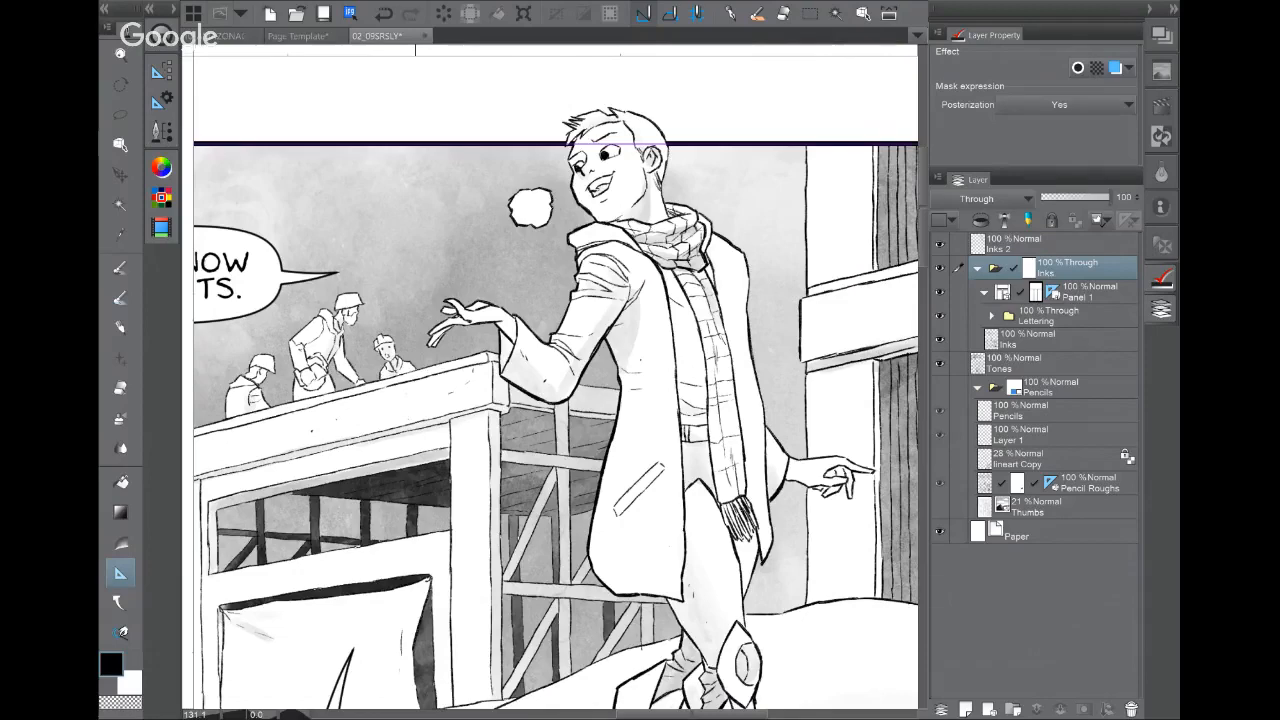
# Step: Inspect the walking figure's legs and feet up close, then switch to the colour page
pyautogui.moveTo(600, 480); pyautogui.dragTo(534, 227)
pyautogui.scroll(5, 668, 505)
pyautogui.moveTo(603, 437); pyautogui.dragTo(530, 285)
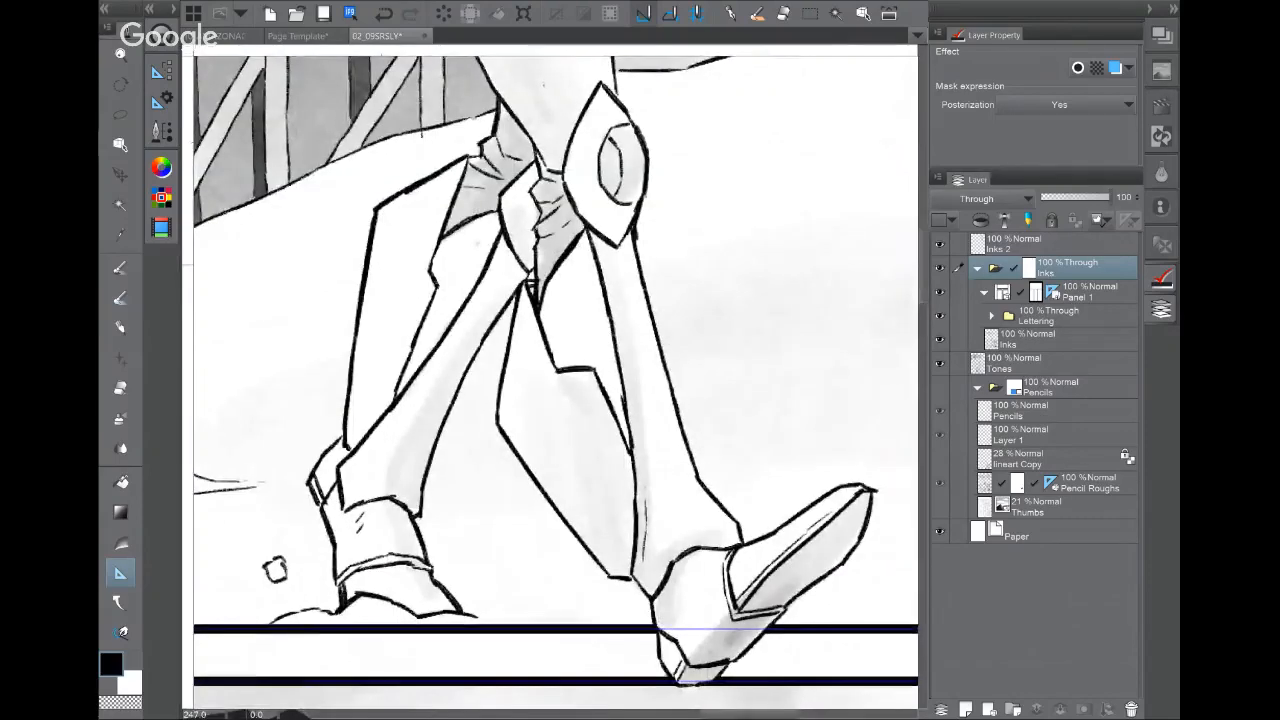
pyautogui.click(231, 36)
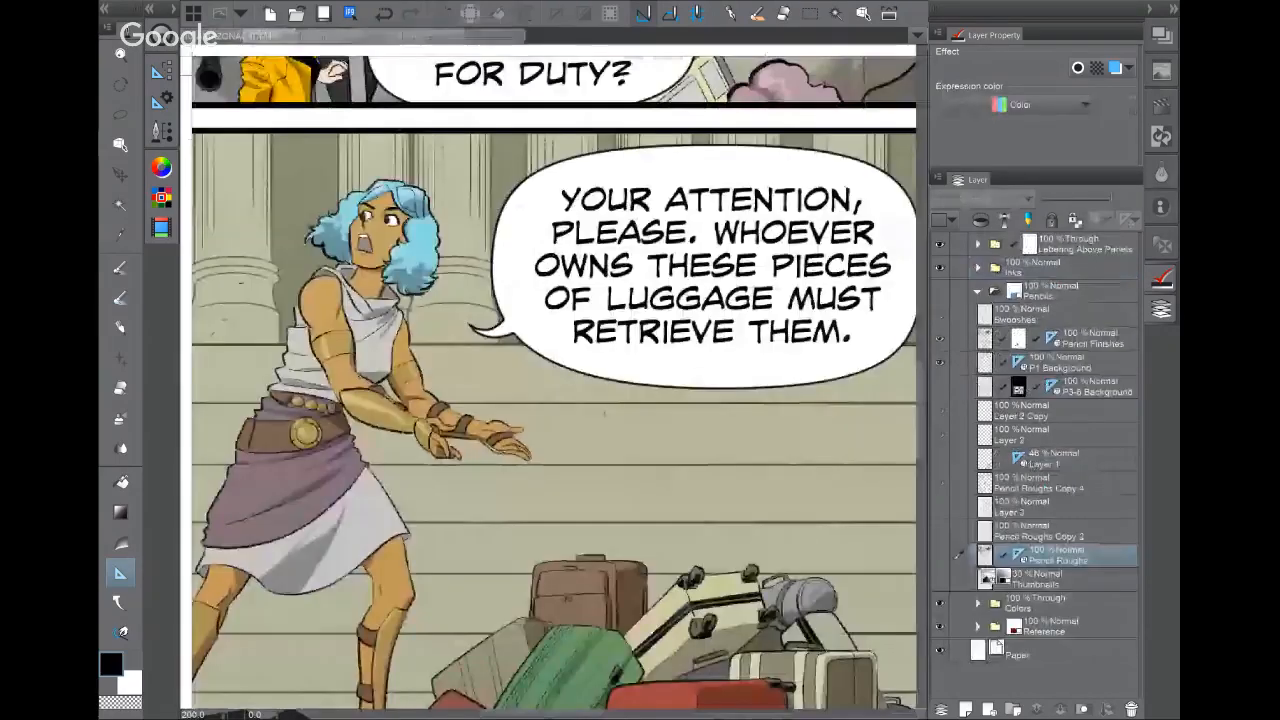
# Step: Zoom in on the blue-haired character on the colour page
pyautogui.moveTo(480, 380); pyautogui.dragTo(575, 435)
pyautogui.moveTo(494, 307); pyautogui.dragTo(524, 345)
pyautogui.scroll(5, 524, 345)
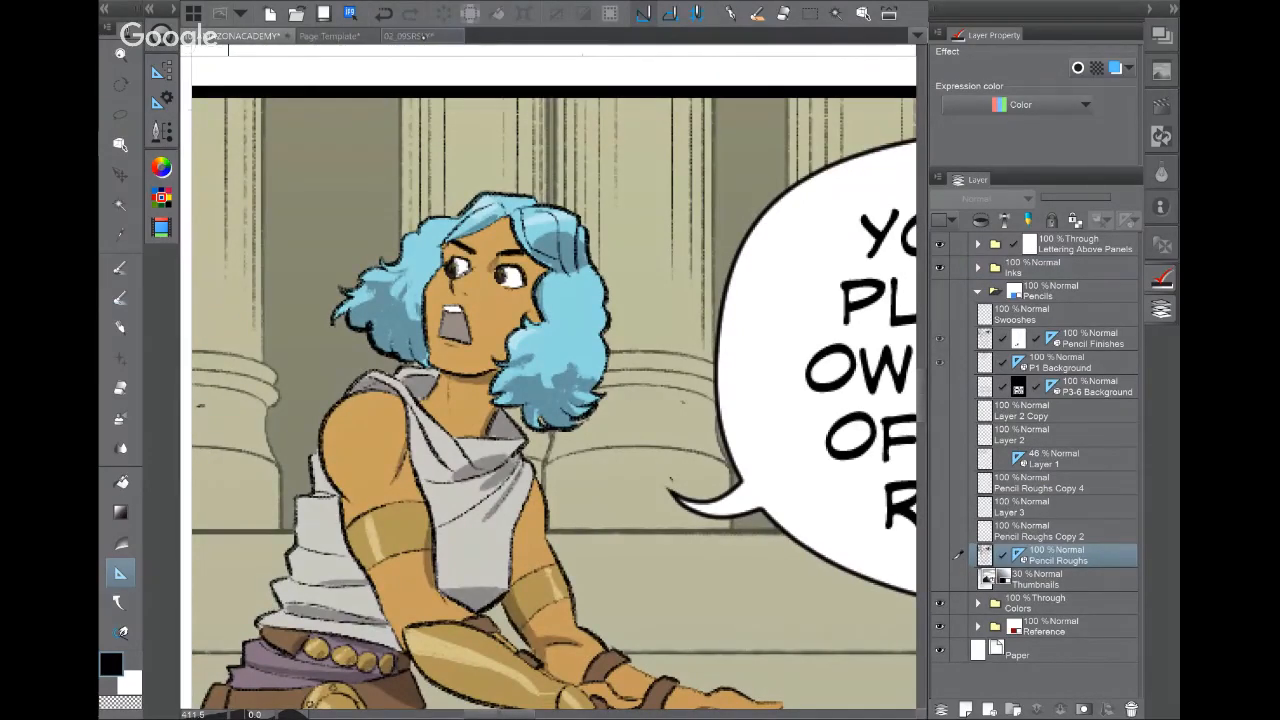
# Step: On the inked 02_09SRSLY page, view the figure's torso, scarf, head and hand
pyautogui.click(423, 37)
pyautogui.moveTo(424, 122); pyautogui.dragTo(429, 520)
pyautogui.moveTo(430, 240); pyautogui.dragTo(537, 563)
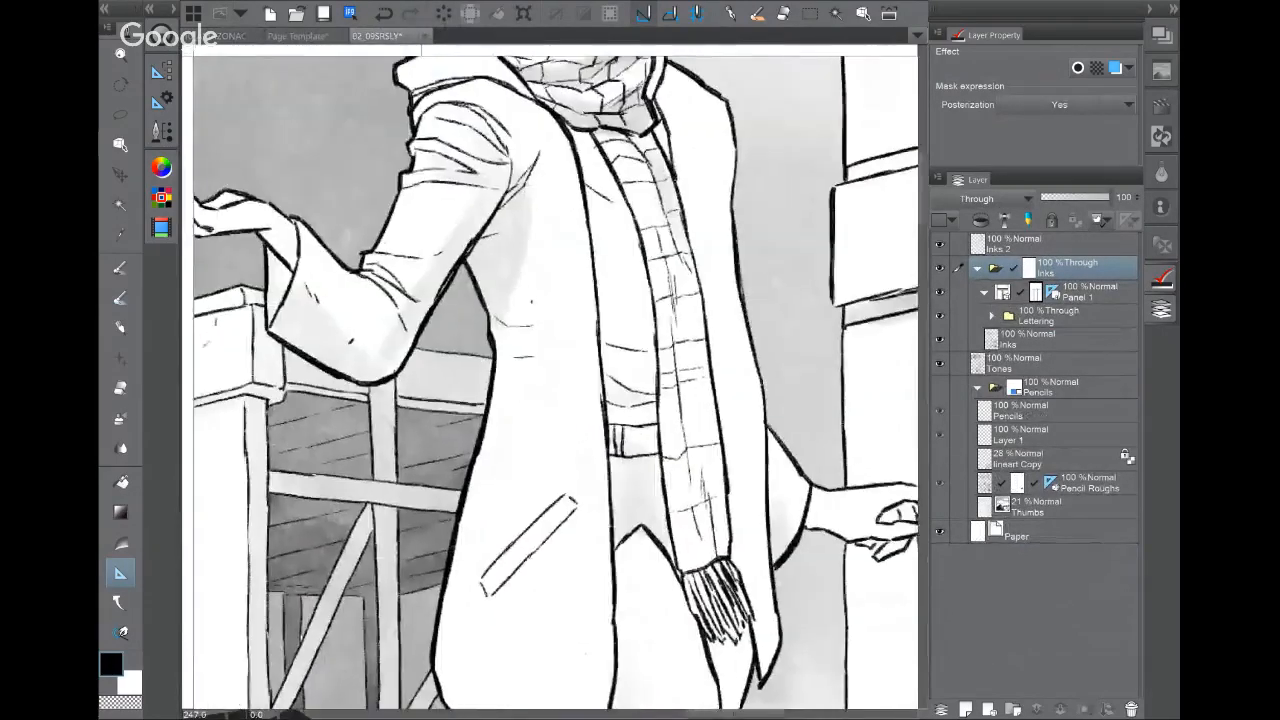
pyautogui.moveTo(500, 250); pyautogui.dragTo(630, 522)
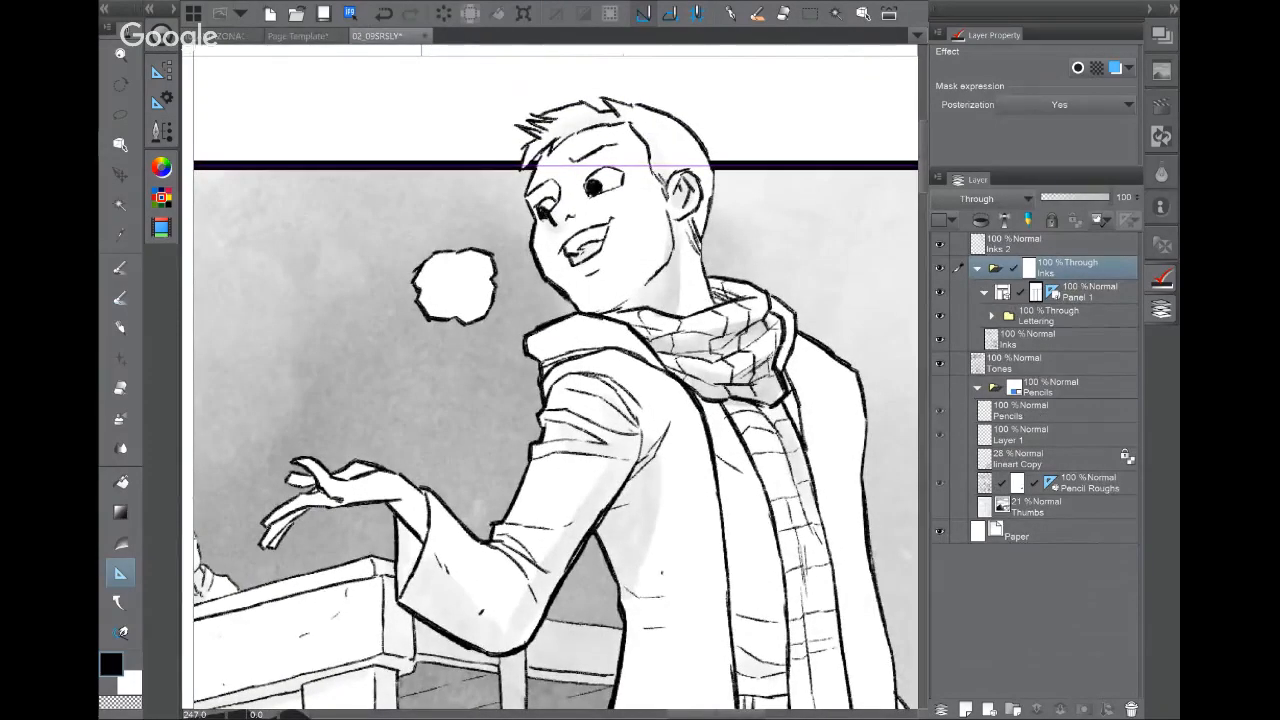
# Step: On the colour page, view the lower panel and the blue-haired character's face
pyautogui.click(228, 36)
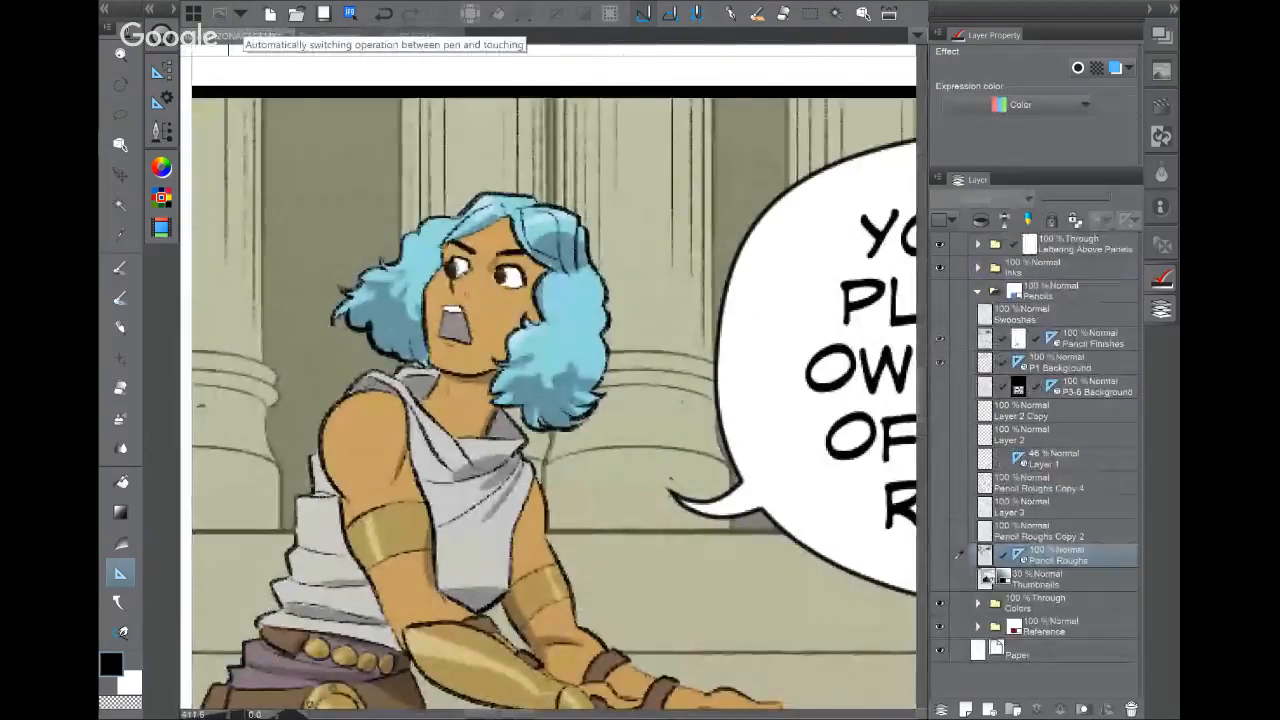
pyautogui.scroll(-10, 818, 706)
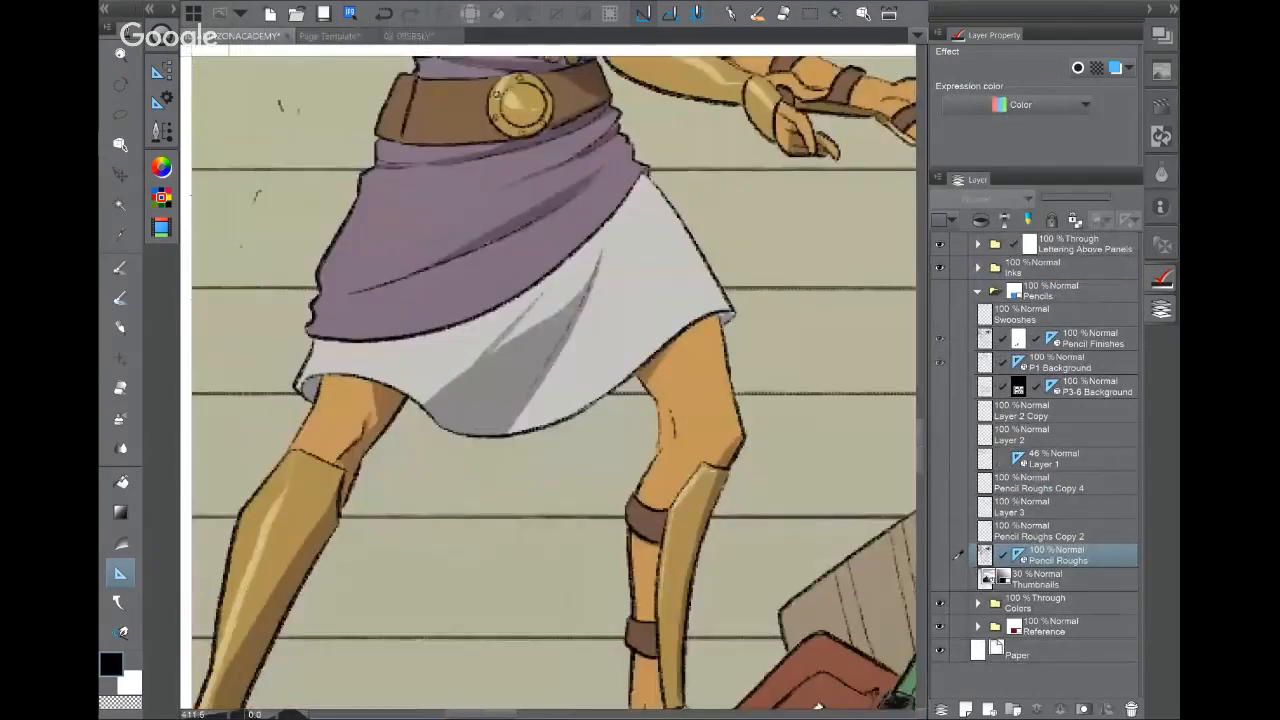
pyautogui.moveTo(818, 706); pyautogui.dragTo(826, 694)
pyautogui.moveTo(593, 542); pyautogui.dragTo(624, 325)
pyautogui.scroll(-2, 670, 427)
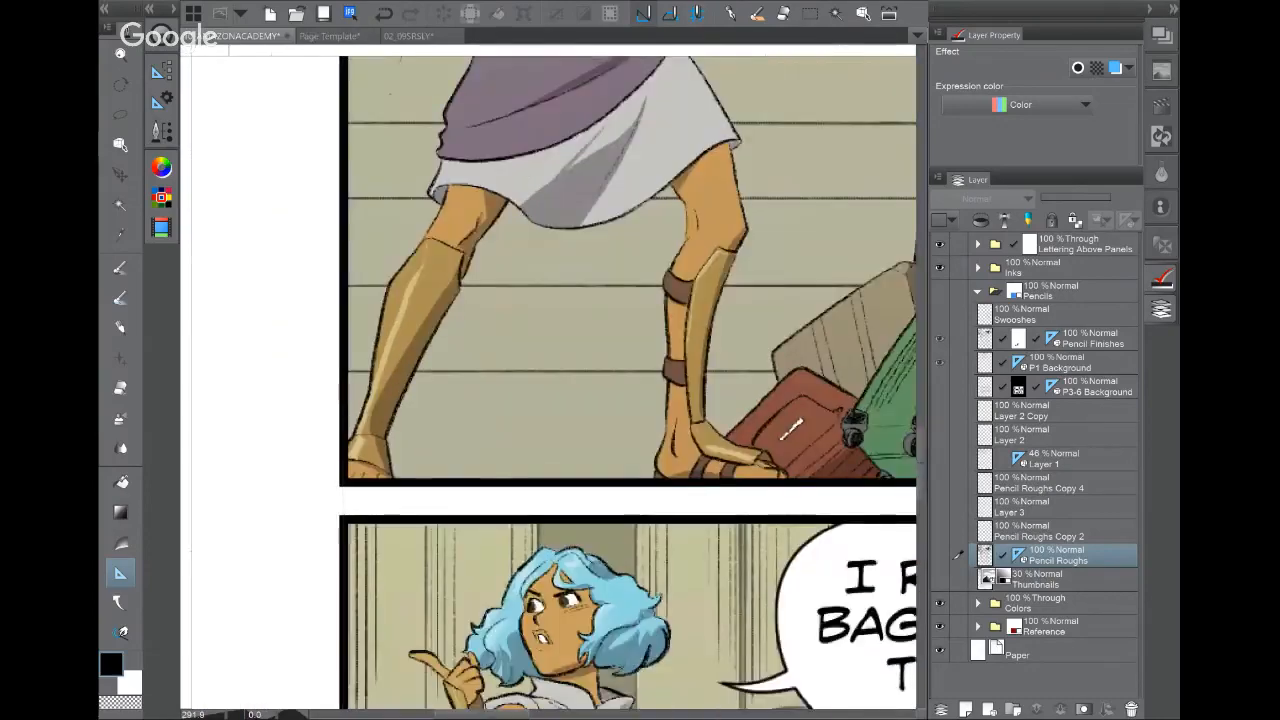
pyautogui.moveTo(610, 450); pyautogui.dragTo(538, 192)
pyautogui.moveTo(600, 400); pyautogui.dragTo(544, 402)
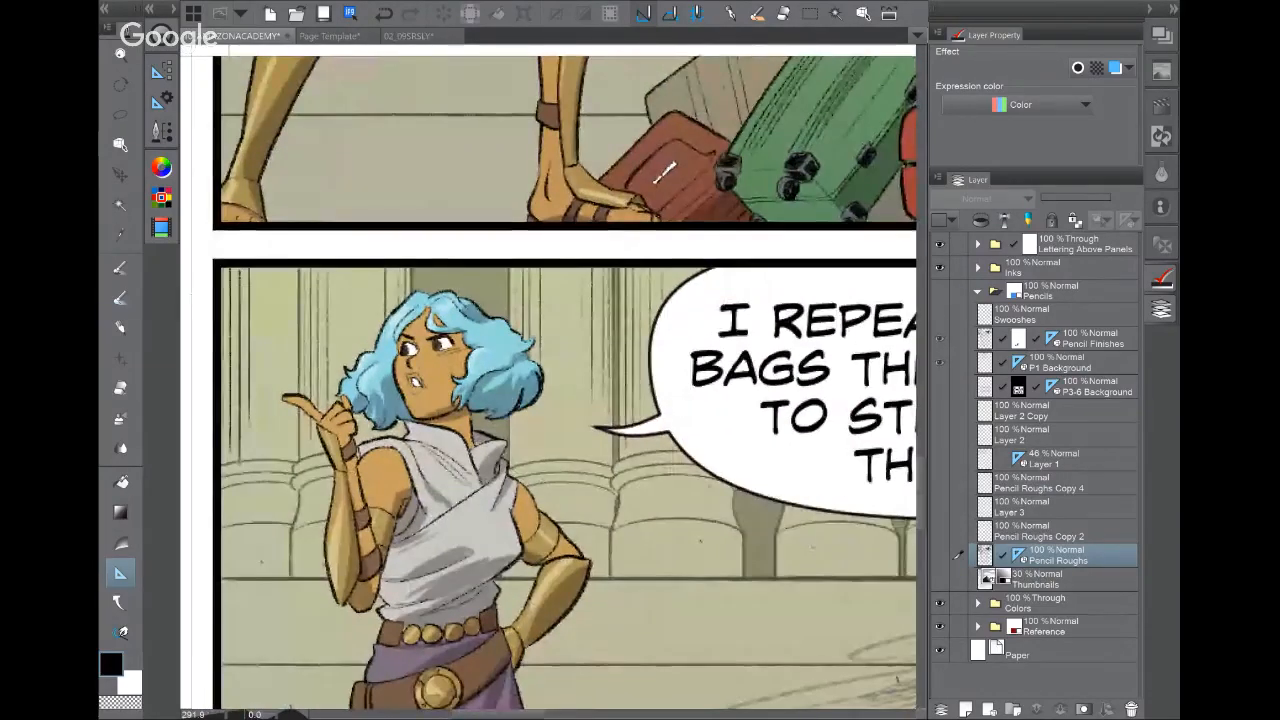
pyautogui.moveTo(560, 550); pyautogui.dragTo(594, 221)
pyautogui.moveTo(540, 350); pyautogui.dragTo(605, 426)
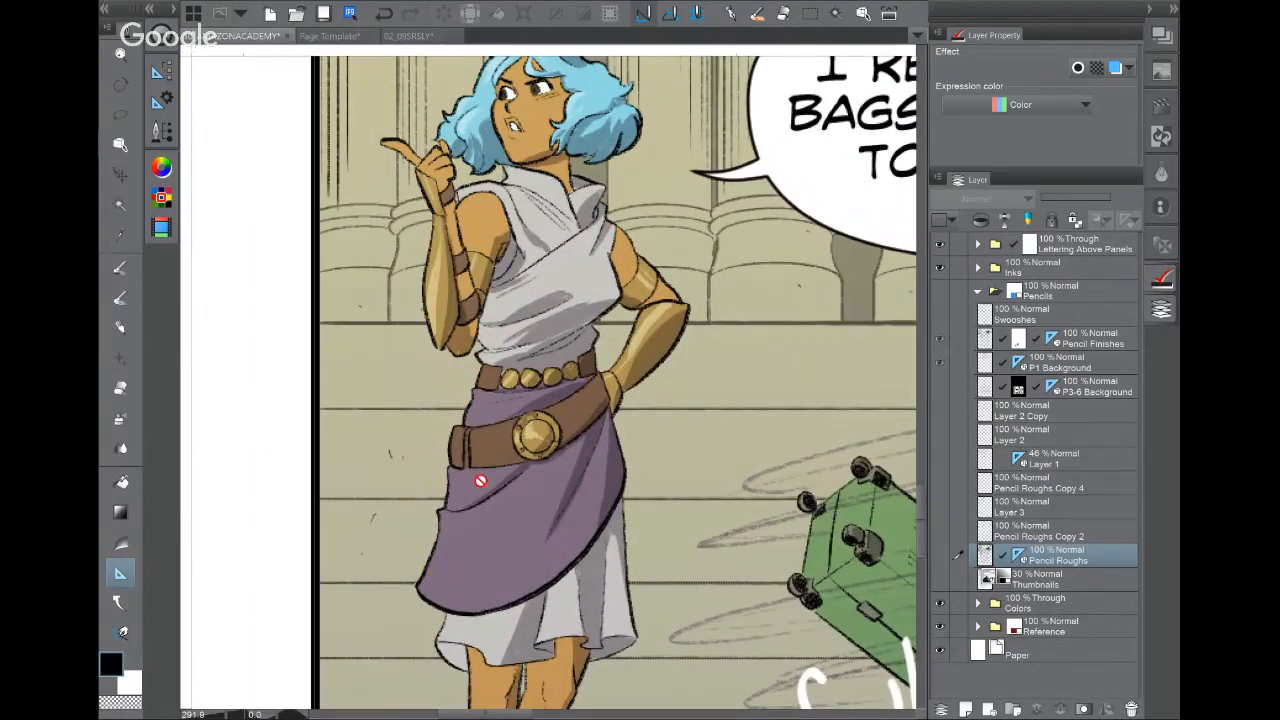
# Step: On the inked page, zoom in on the figure's face, then out to the whole figure
pyautogui.click(386, 36)
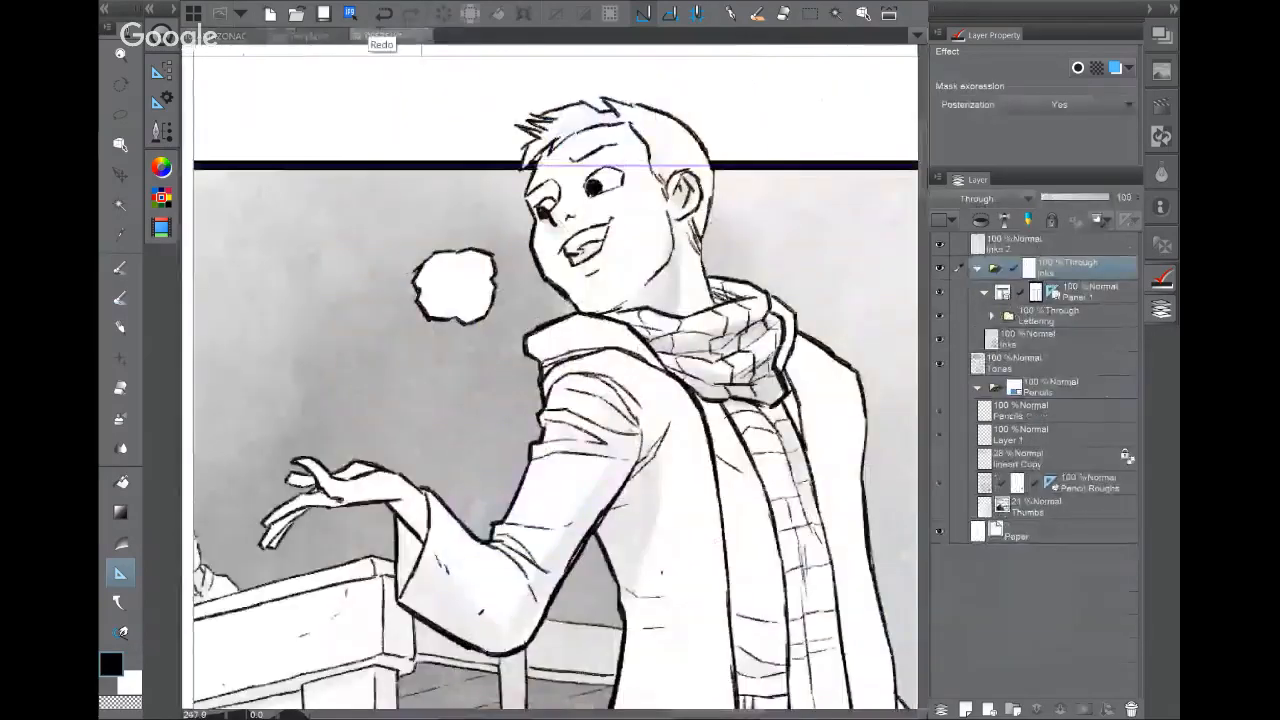
pyautogui.moveTo(540, 380); pyautogui.dragTo(504, 331)
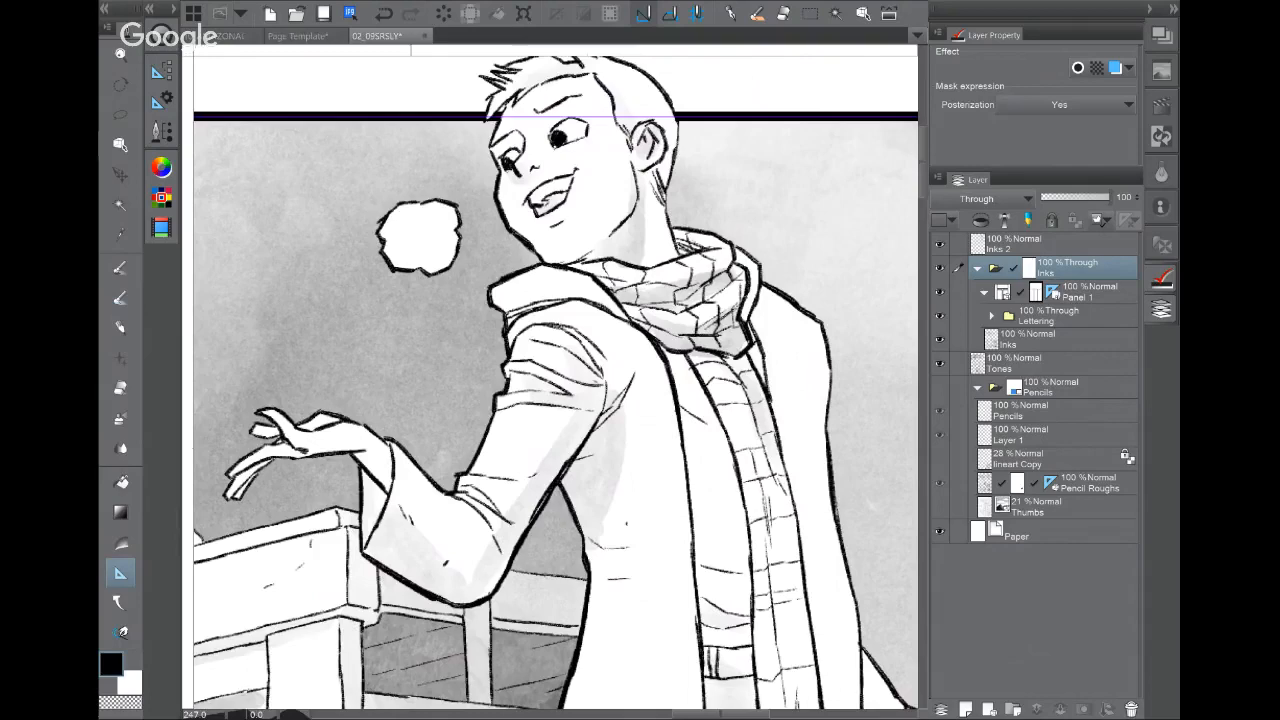
pyautogui.moveTo(710, 121); pyautogui.dragTo(713, 248)
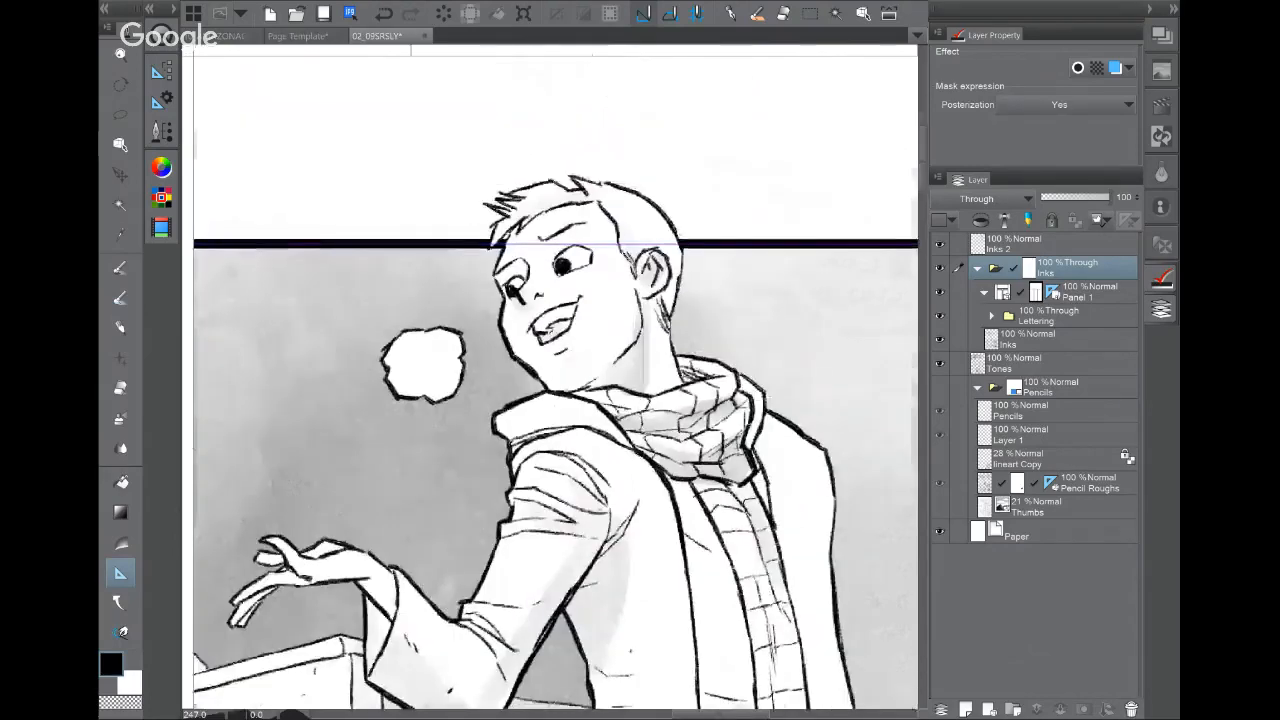
pyautogui.scroll(5, 713, 248)
pyautogui.scroll(-2, 770, 237)
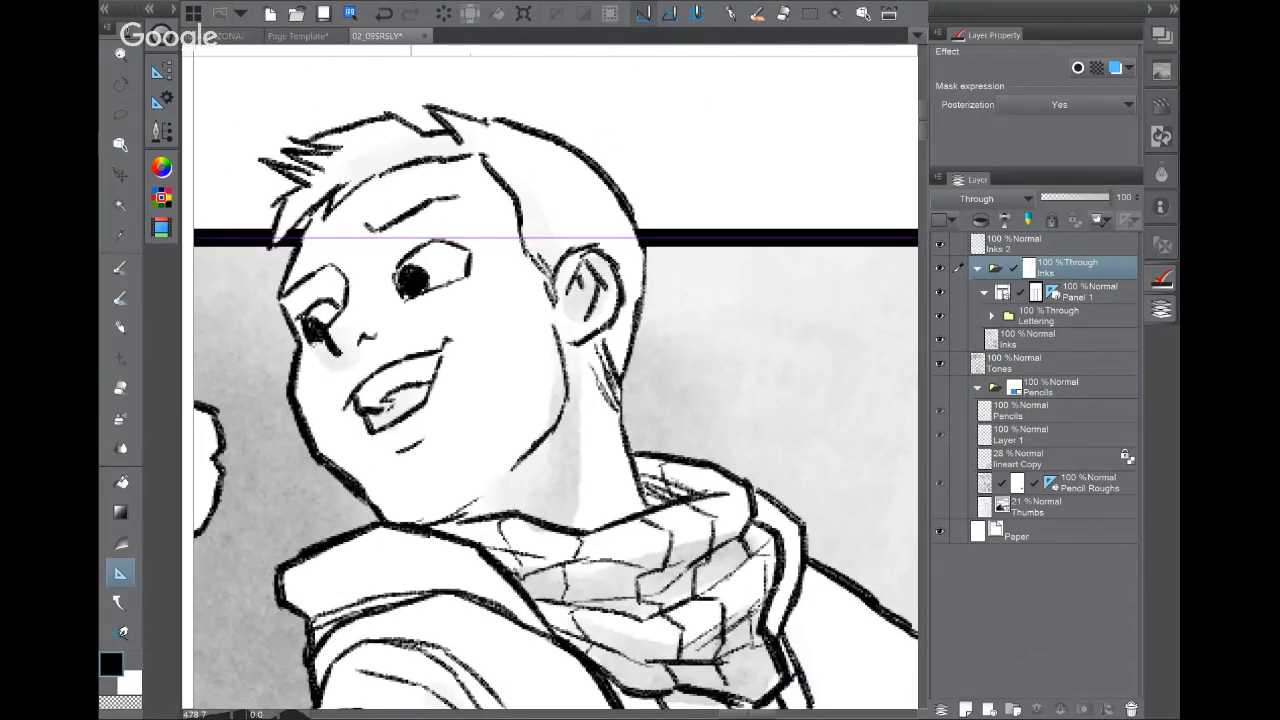
pyautogui.scroll(-3, 706, 403)
pyautogui.moveTo(706, 403); pyautogui.dragTo(677, 204)
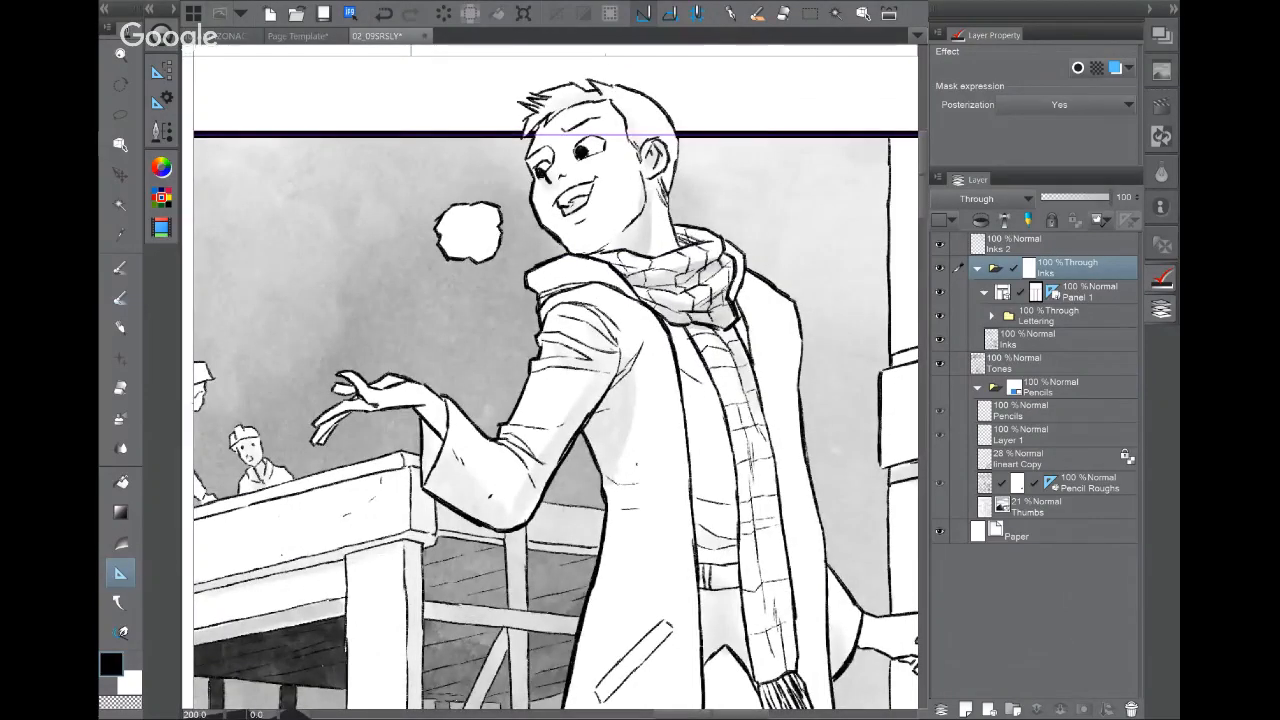
pyautogui.moveTo(719, 633); pyautogui.dragTo(723, 334)
pyautogui.scroll(-3, 706, 438)
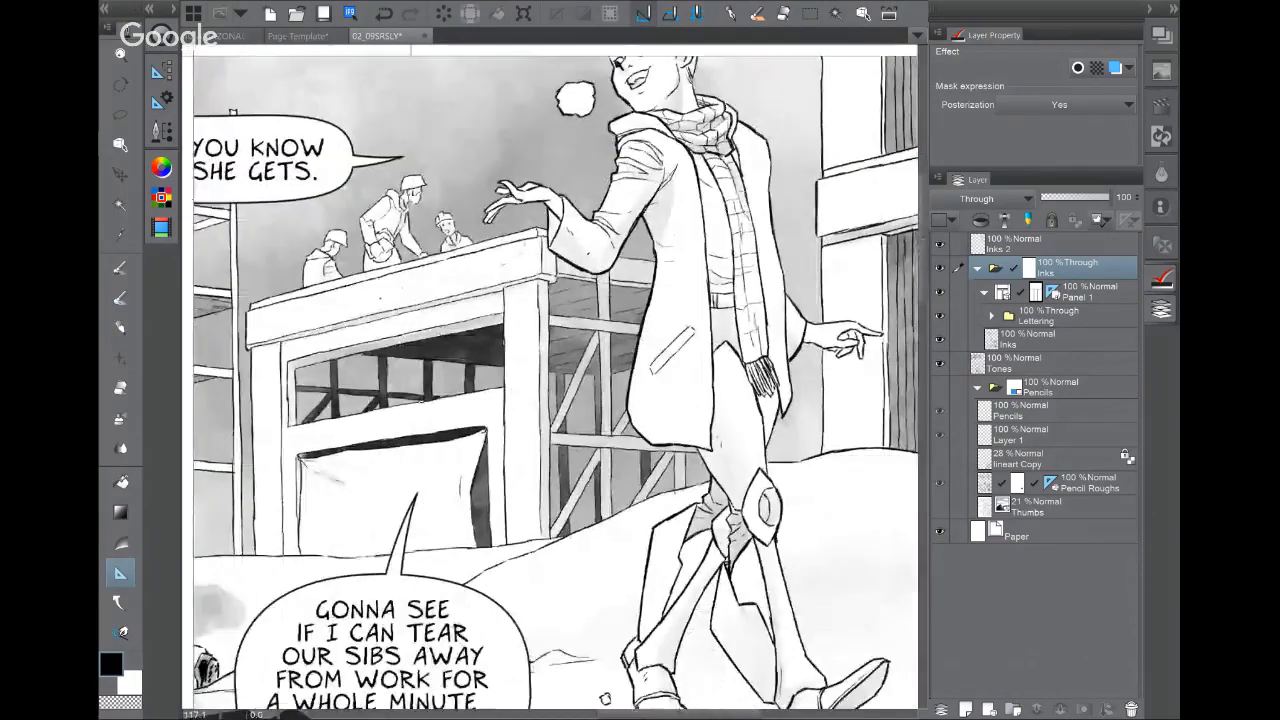
pyautogui.scroll(-1, 655, 416)
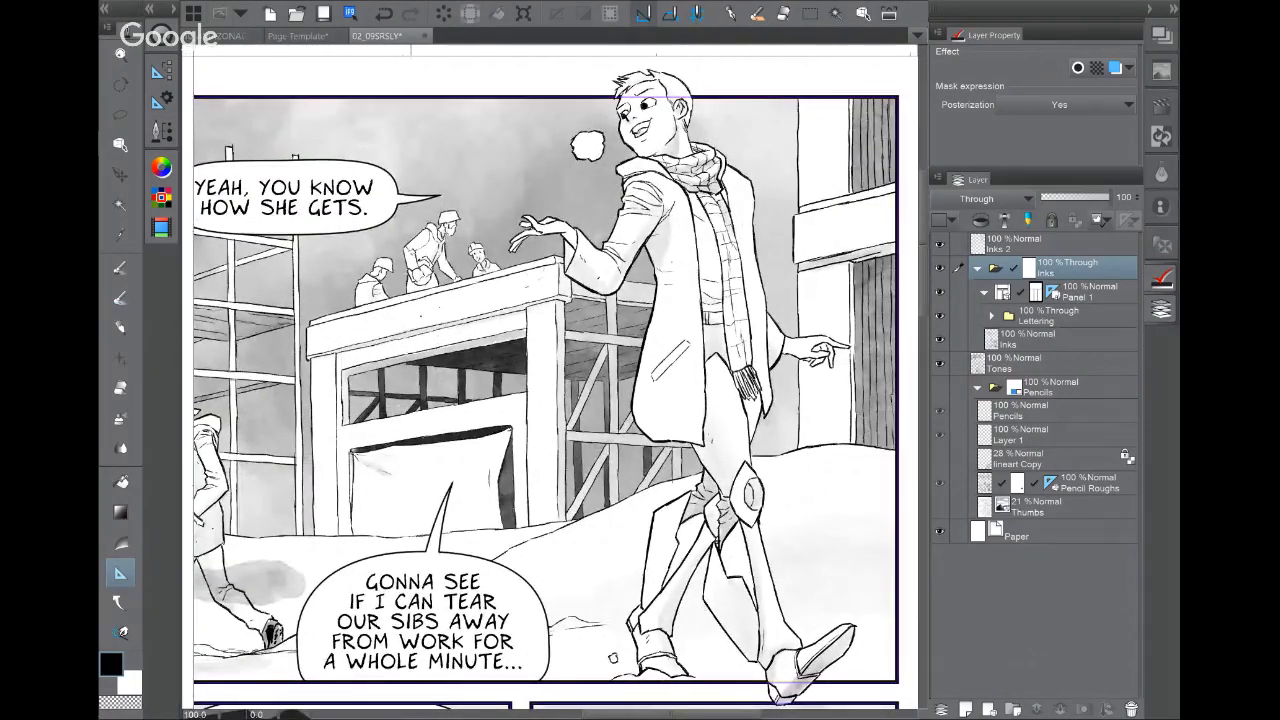
# Step: Scroll to the top of the colour page and across to the pair at right
pyautogui.click(250, 36)
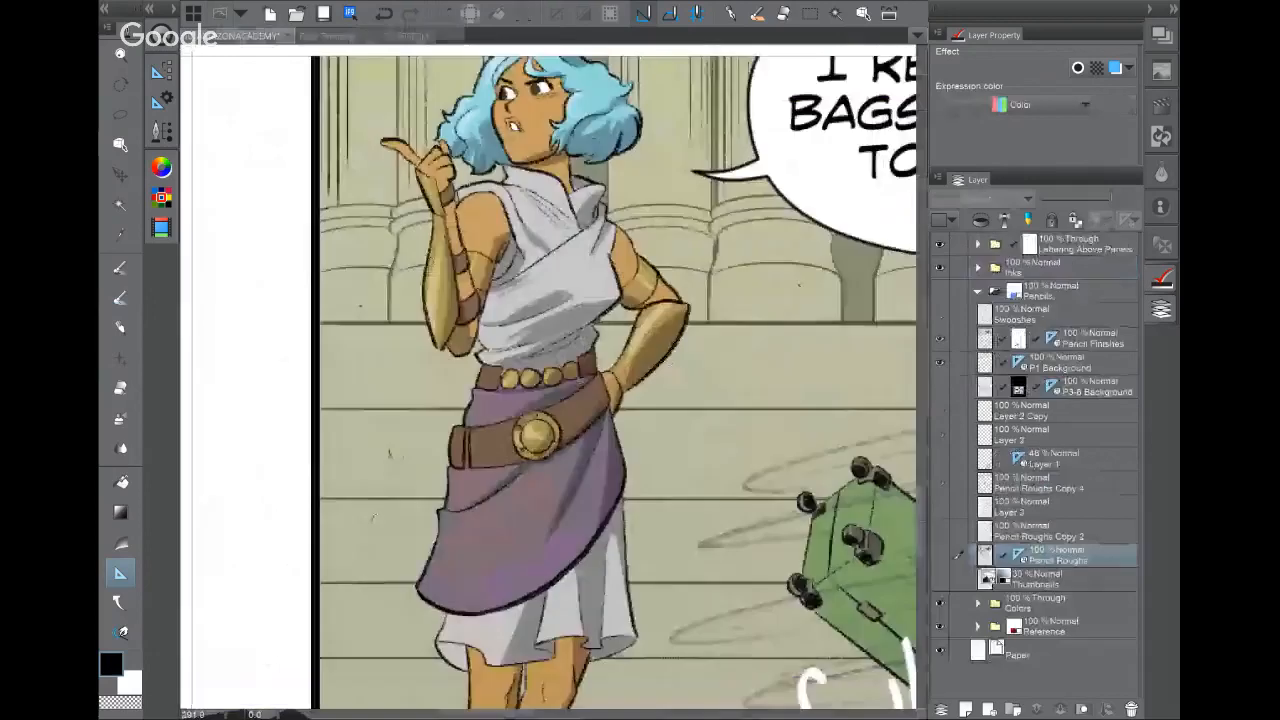
pyautogui.moveTo(600, 300); pyautogui.dragTo(603, 479)
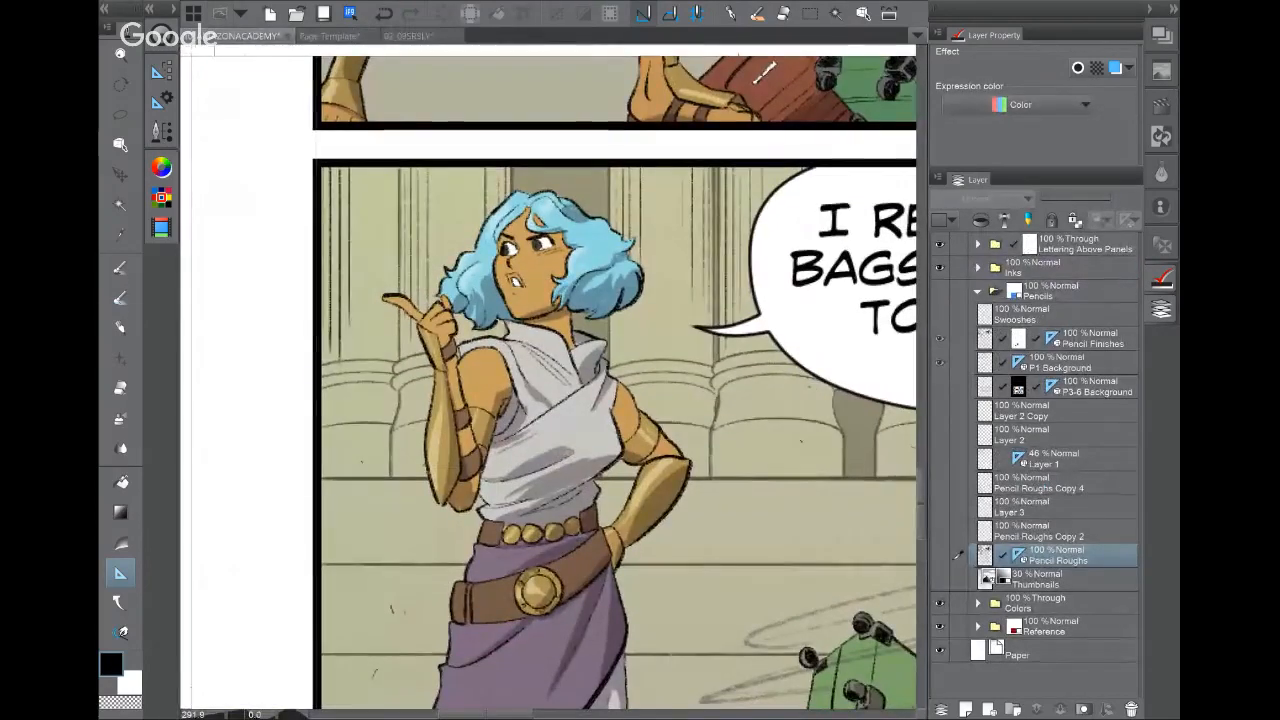
pyautogui.moveTo(600, 250); pyautogui.dragTo(601, 549)
pyautogui.moveTo(600, 70); pyautogui.dragTo(549, 700)
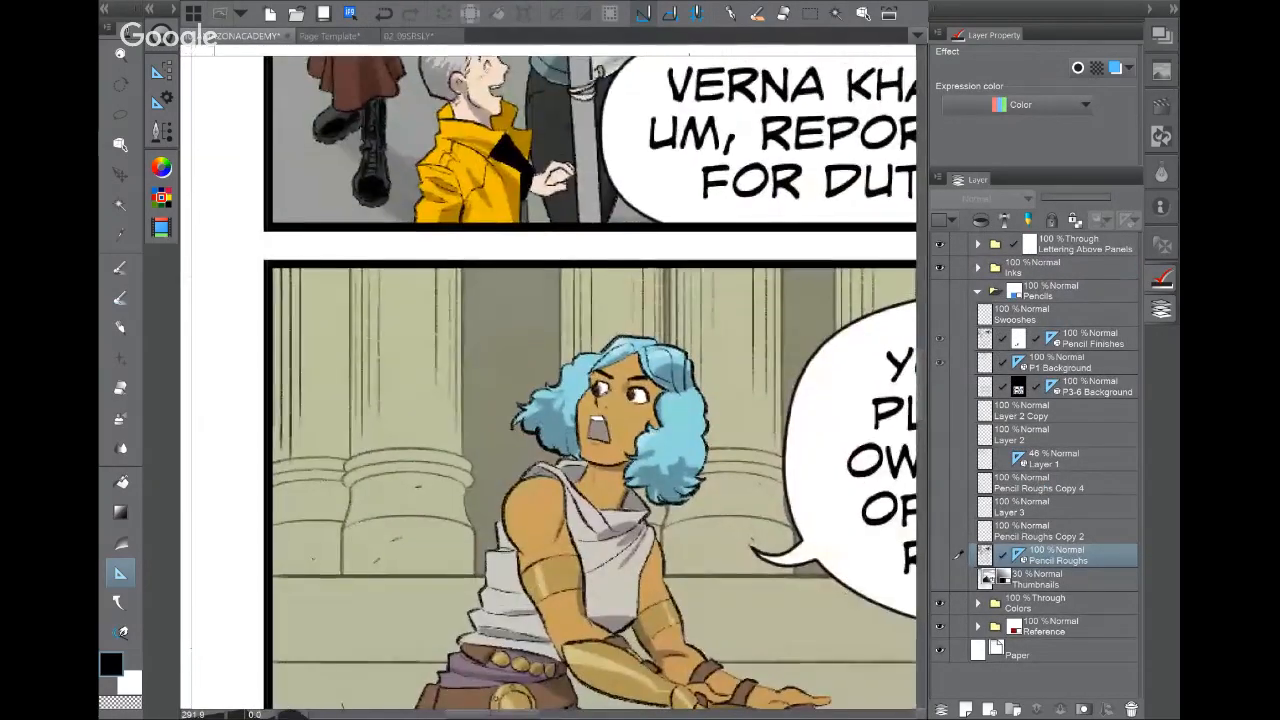
pyautogui.moveTo(600, 200); pyautogui.dragTo(555, 606)
pyautogui.moveTo(600, 100); pyautogui.dragTo(620, 650)
pyautogui.moveTo(700, 180); pyautogui.dragTo(248, 494)
pyautogui.moveTo(720, 400); pyautogui.dragTo(313, 353)
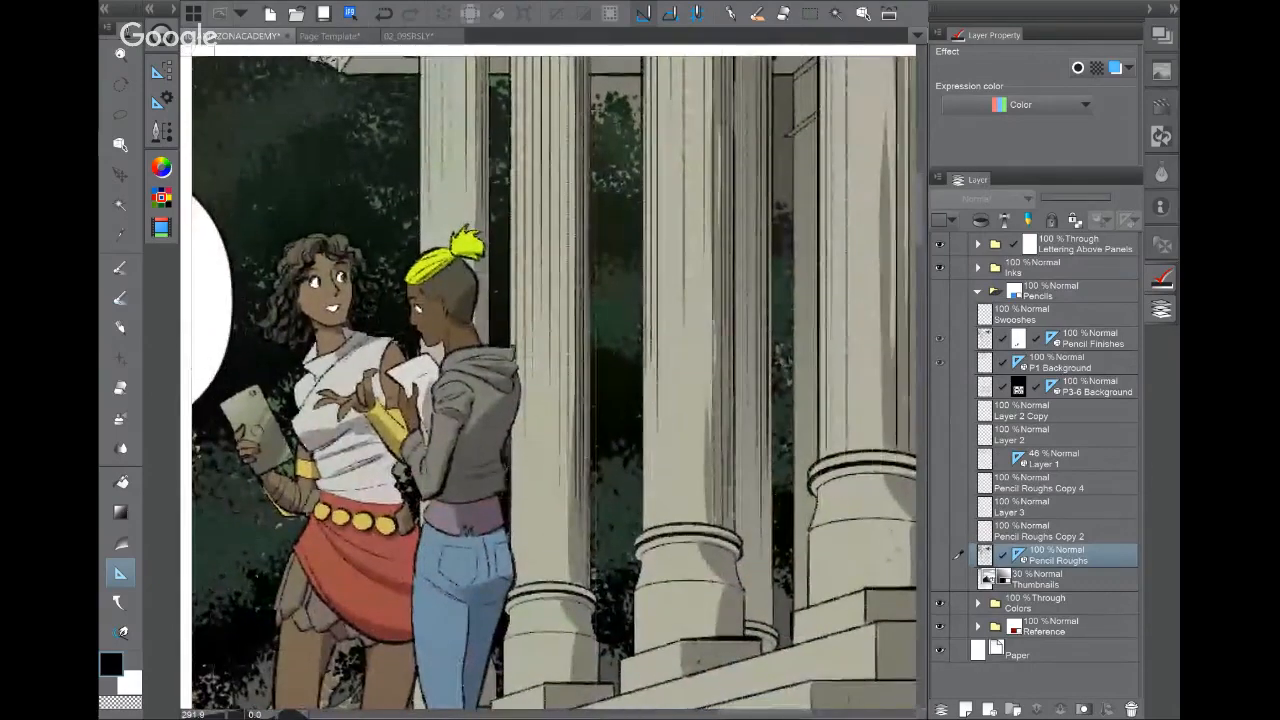
# Step: Return to the inked 02_09SRSLY page zoomed out to the whole top panel
pyautogui.click(410, 36)
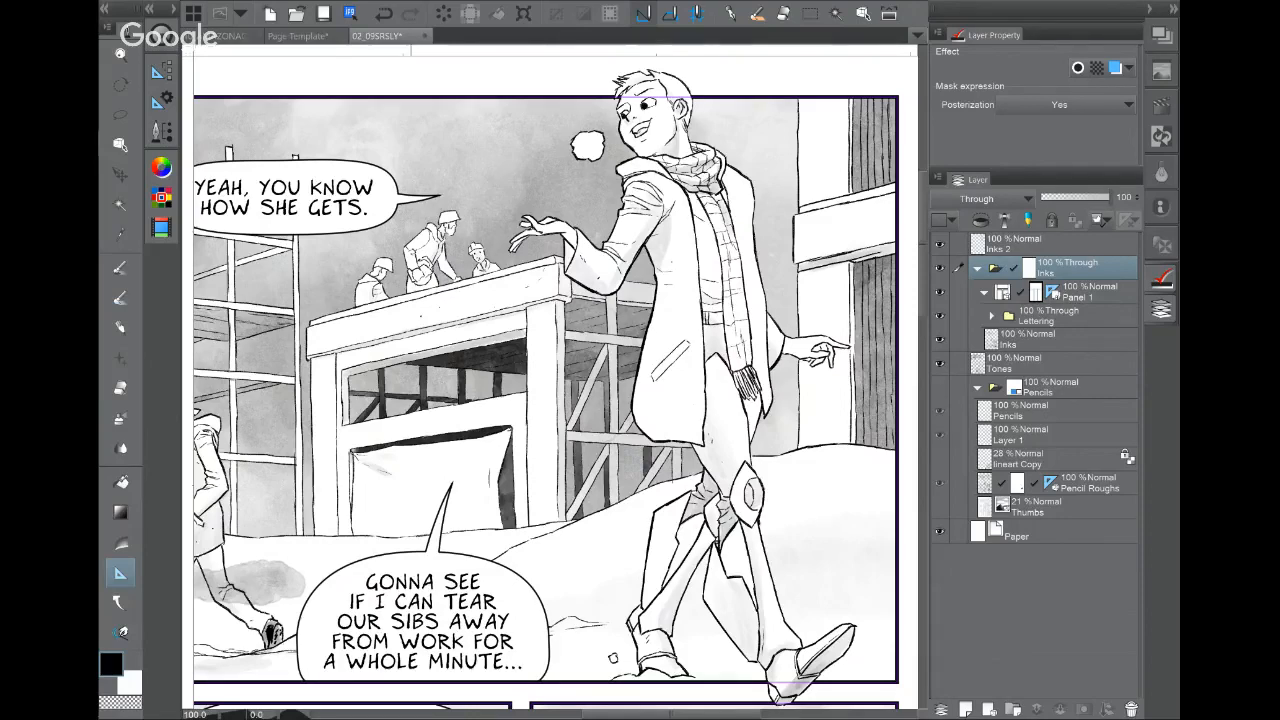
pyautogui.moveTo(700, 545); pyautogui.dragTo(741, 275)
pyautogui.scroll(-4, 700, 435)
# Step: Open the 13_09SRSLY page and zoom in on its lower panel's laughing balloon
pyautogui.hotkey('ctrl', 'o')
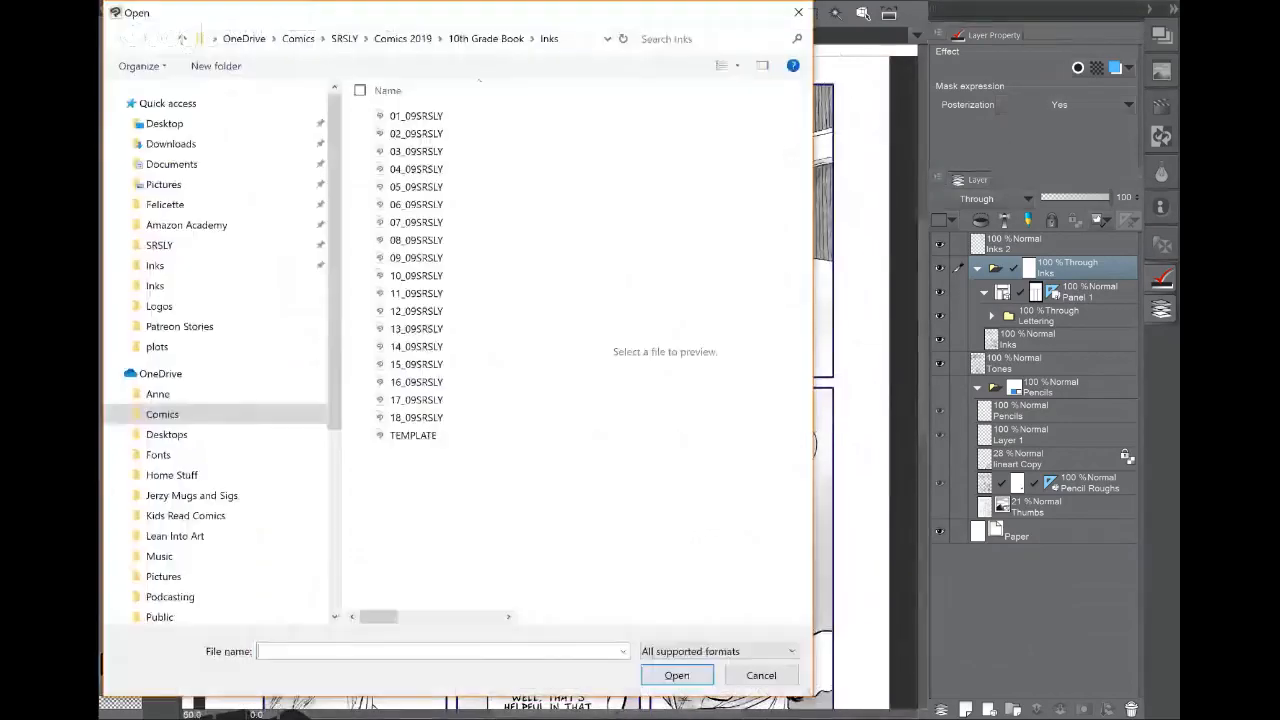
pyautogui.click(416, 328)
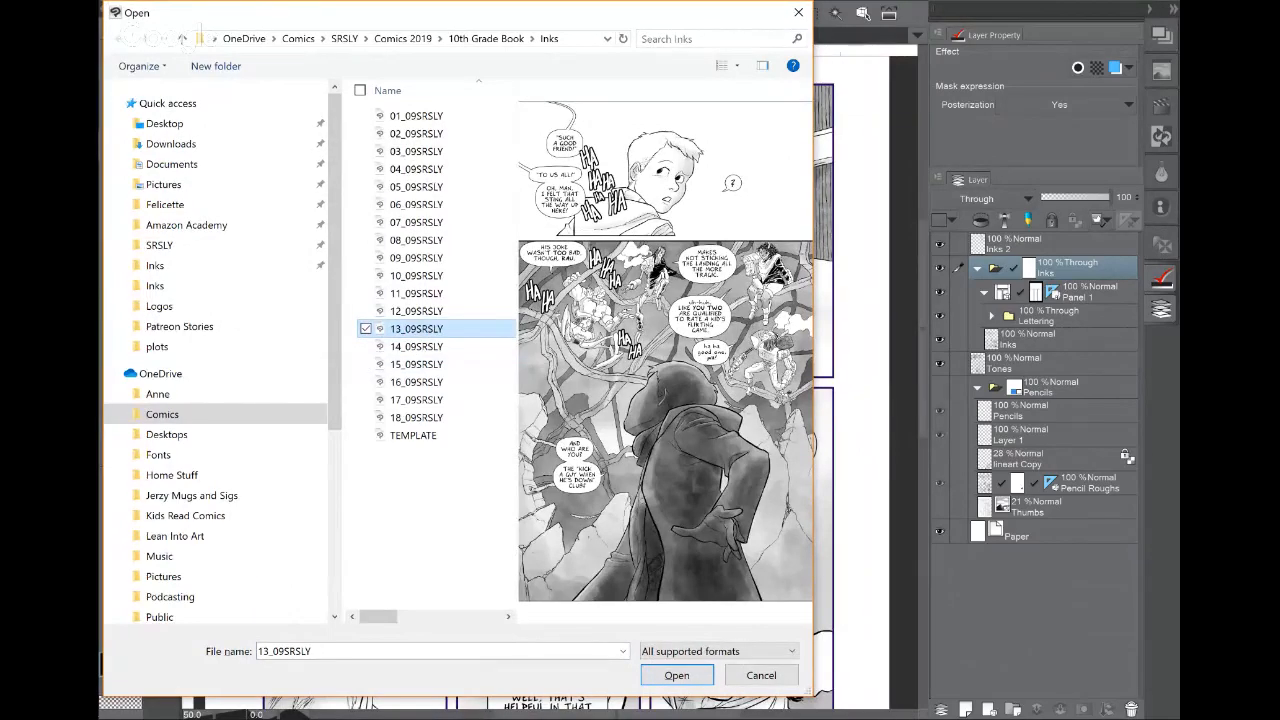
pyautogui.click(681, 676)
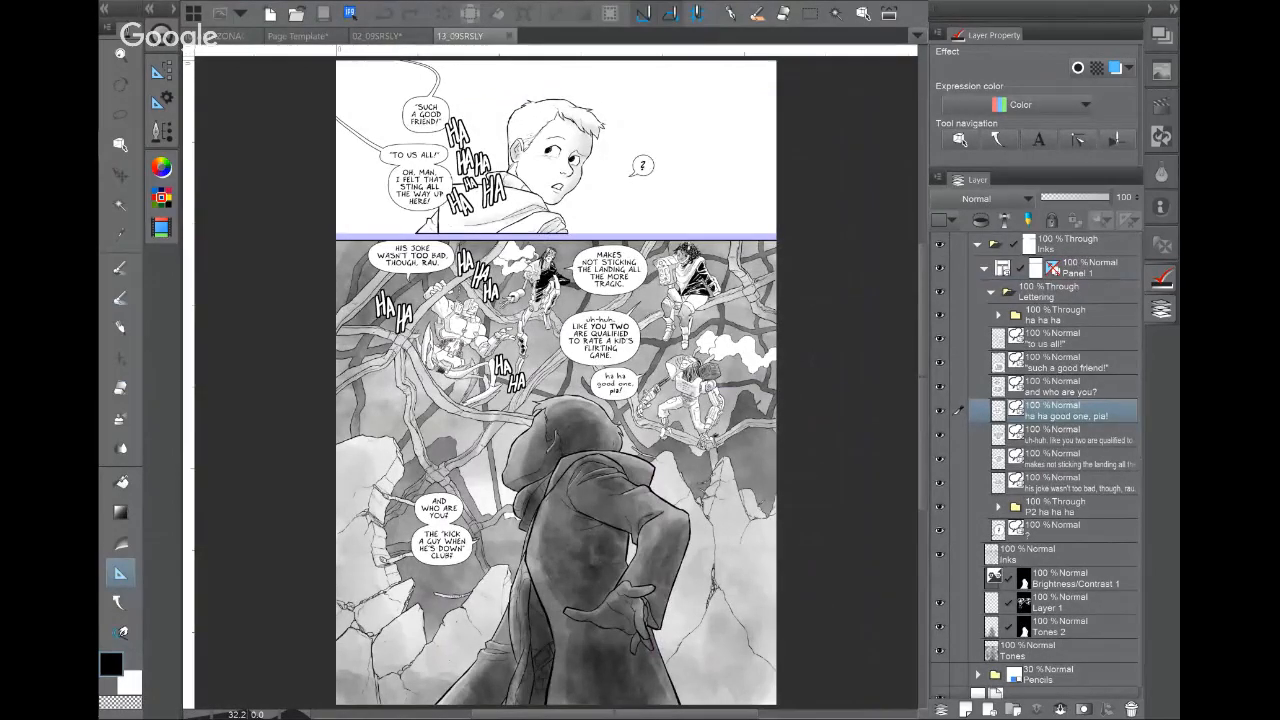
pyautogui.scroll(3, 615, 488)
pyautogui.moveTo(556, 424); pyautogui.dragTo(562, 380)
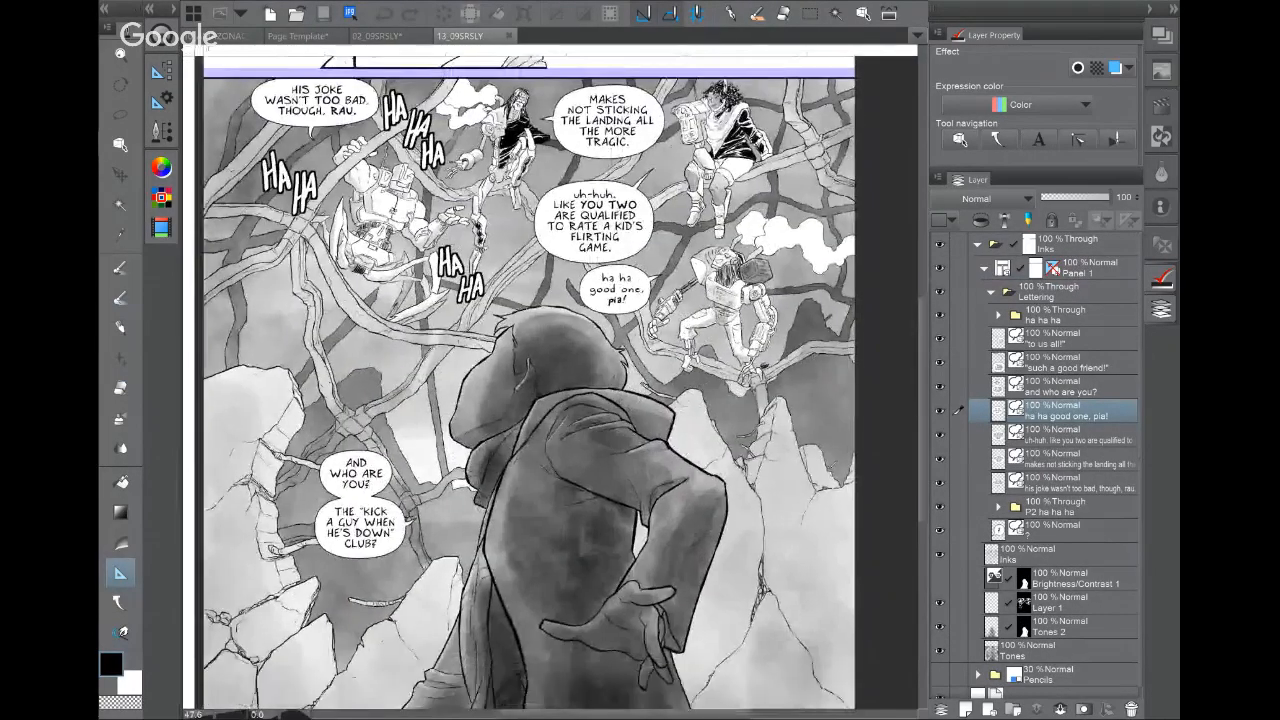
pyautogui.press('o')
# Step: Preview 13_09SRSLY and 14_09SRSLY in the Open dialog, then open and view 14_09SRSLY
pyautogui.hotkey('ctrl', 'o')
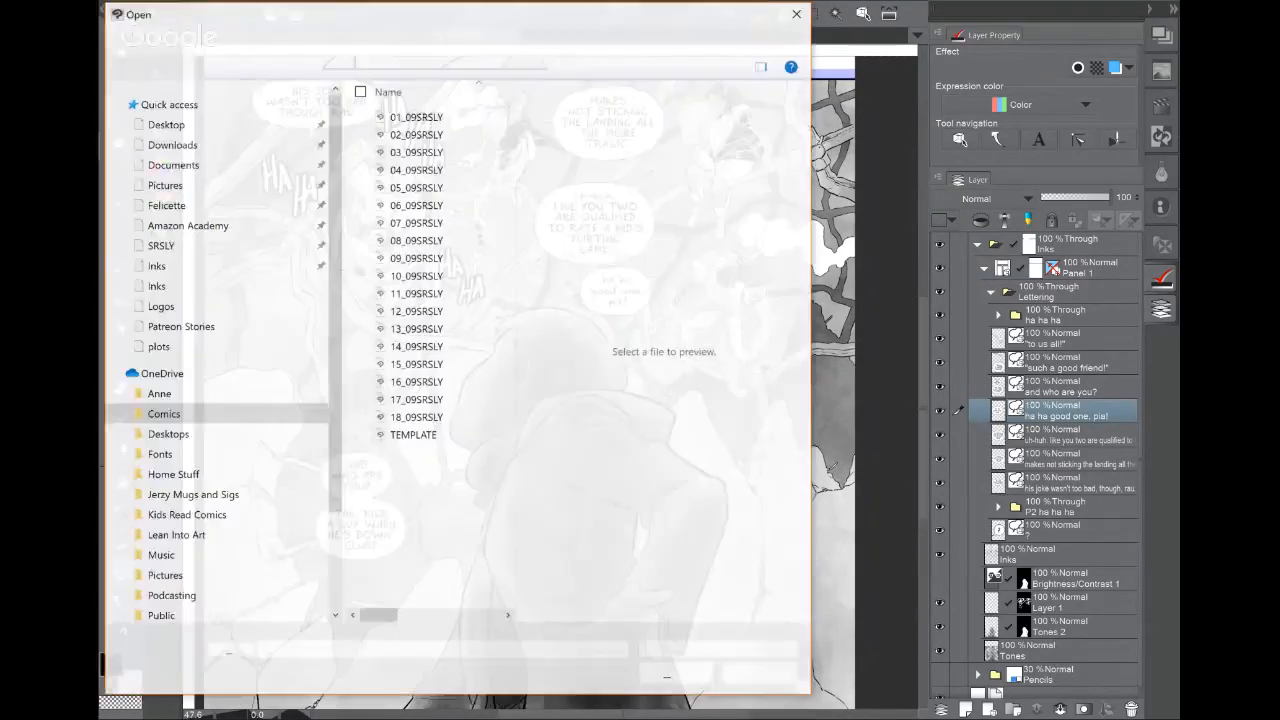
pyautogui.click(424, 322)
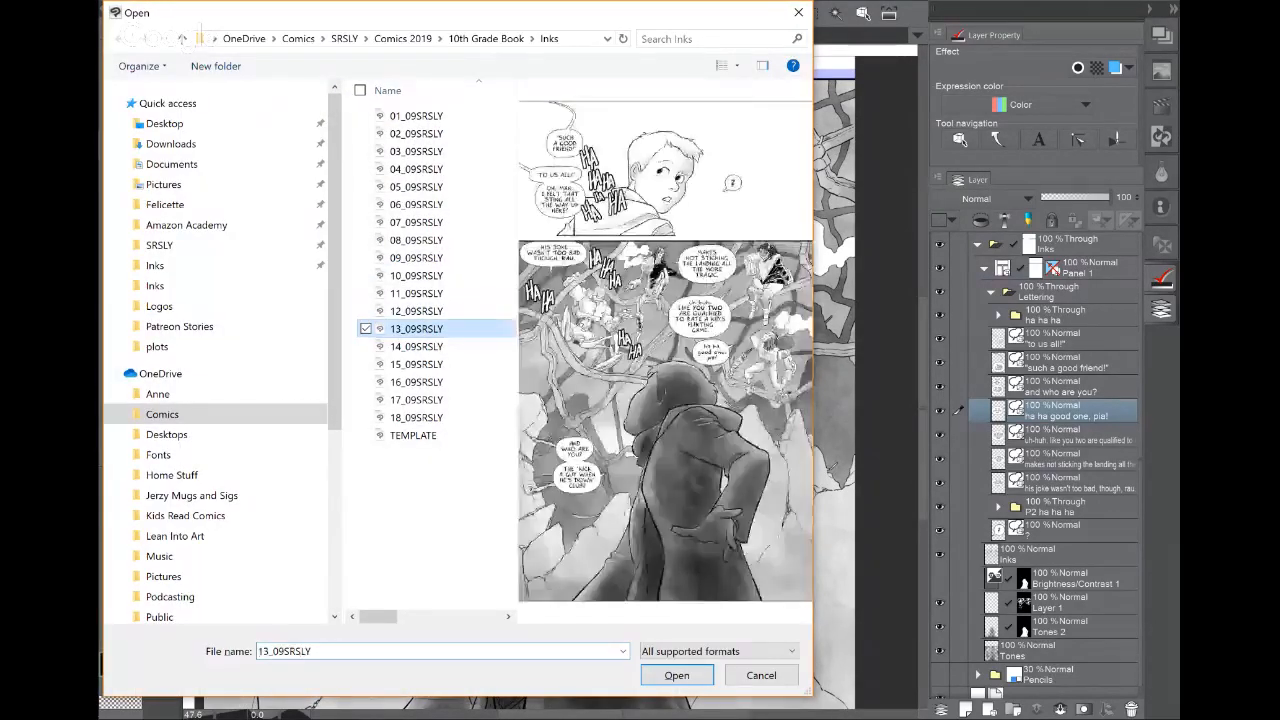
pyautogui.press('Down')
pyautogui.press('Escape')
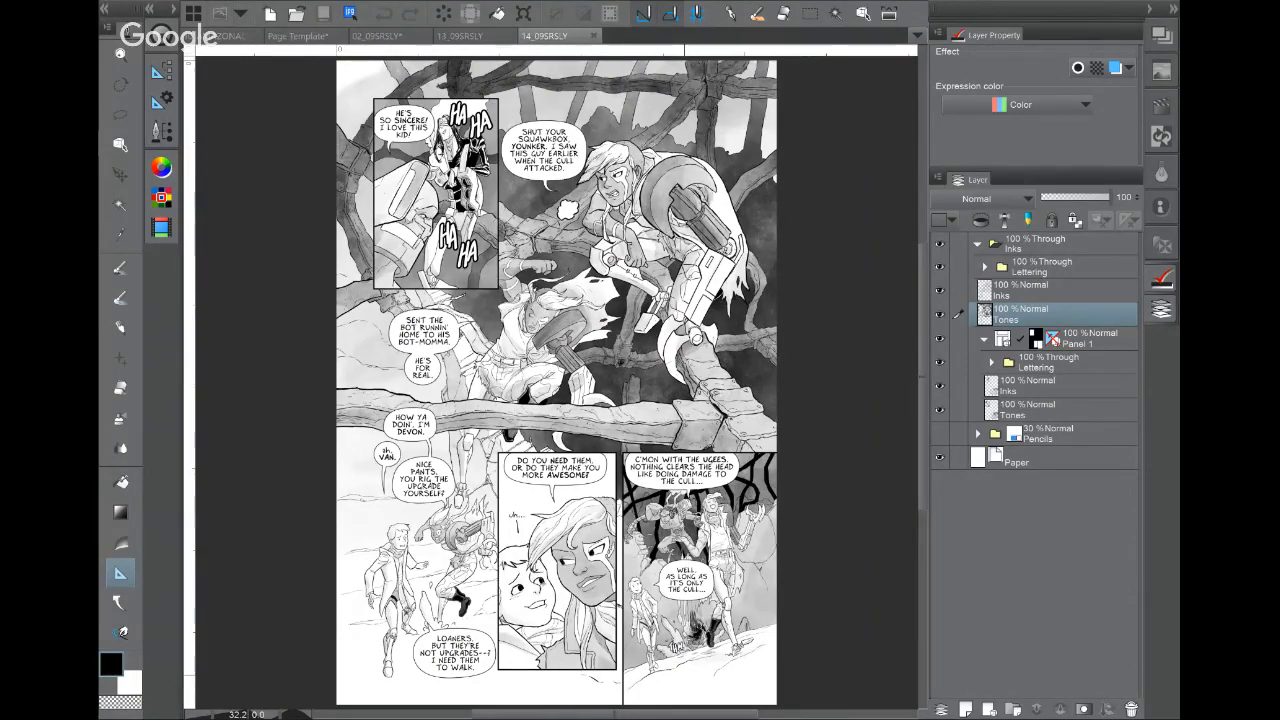
pyautogui.scroll(3, 650, 416)
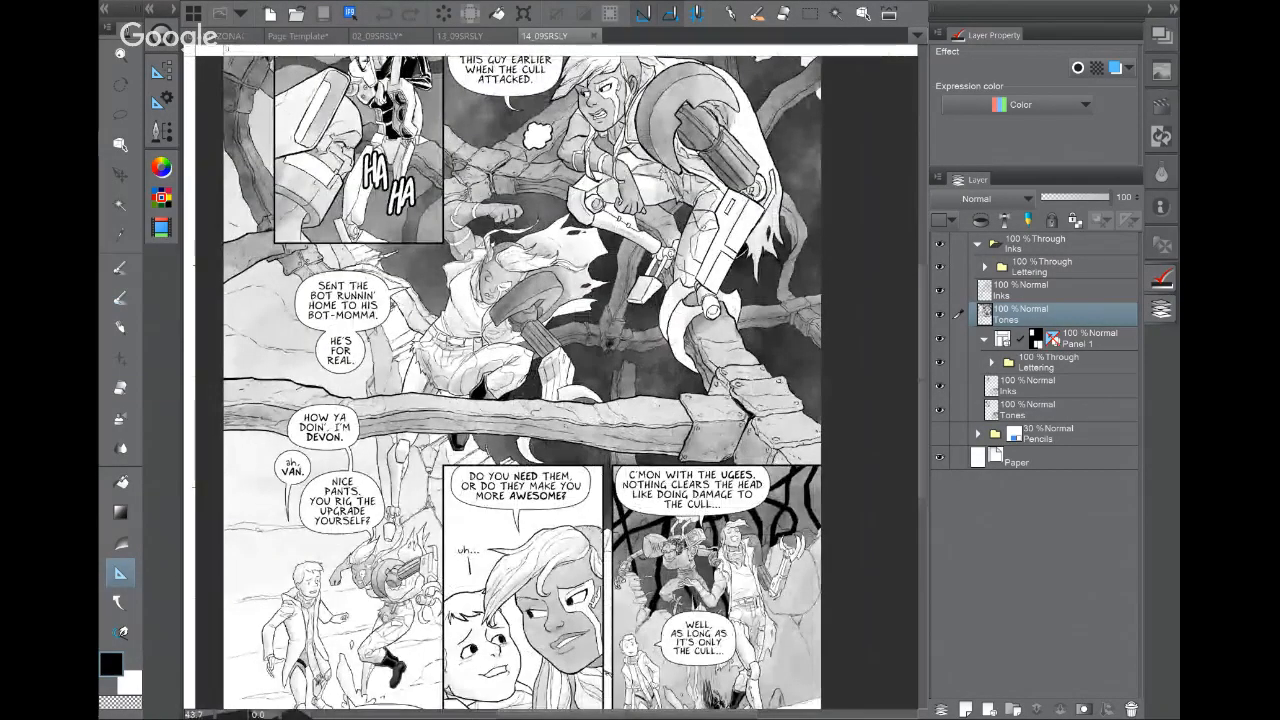
pyautogui.moveTo(486, 447)
pyautogui.mouseDown()
pyautogui.moveTo(501, 419)
pyautogui.moveTo(492, 446)
pyautogui.mouseUp()
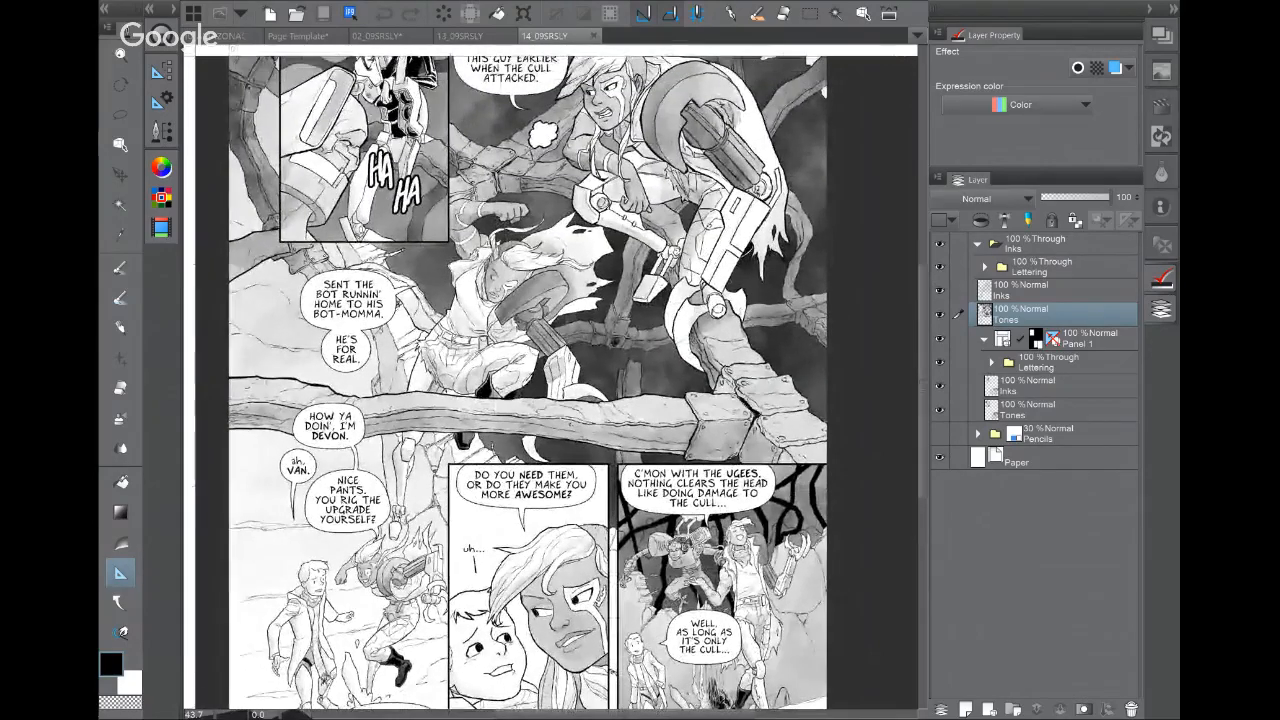
pyautogui.scroll(-2, 528, 380)
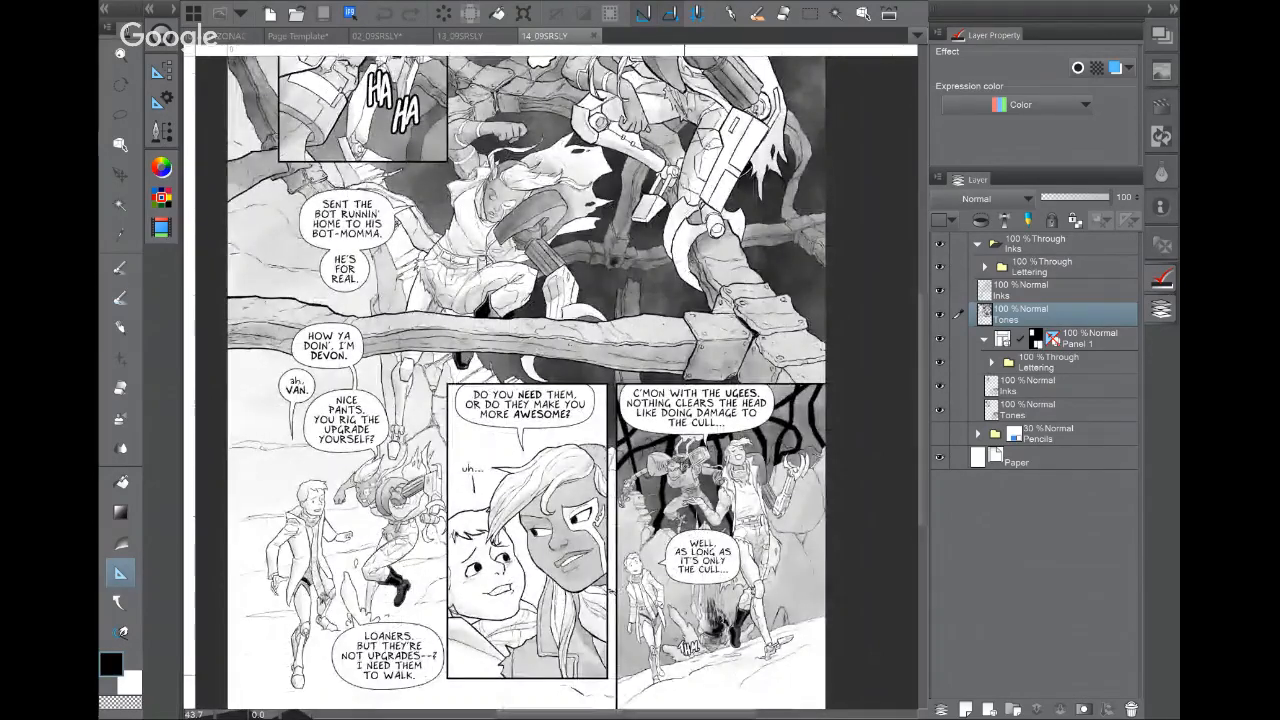
# Step: Close the 14_09SRSLY and 13_09SRSLY pages, switch to the colour academy page, and bring up Open
pyautogui.hotkey('ctrl', 'w')
pyautogui.hotkey('ctrl', 'w')
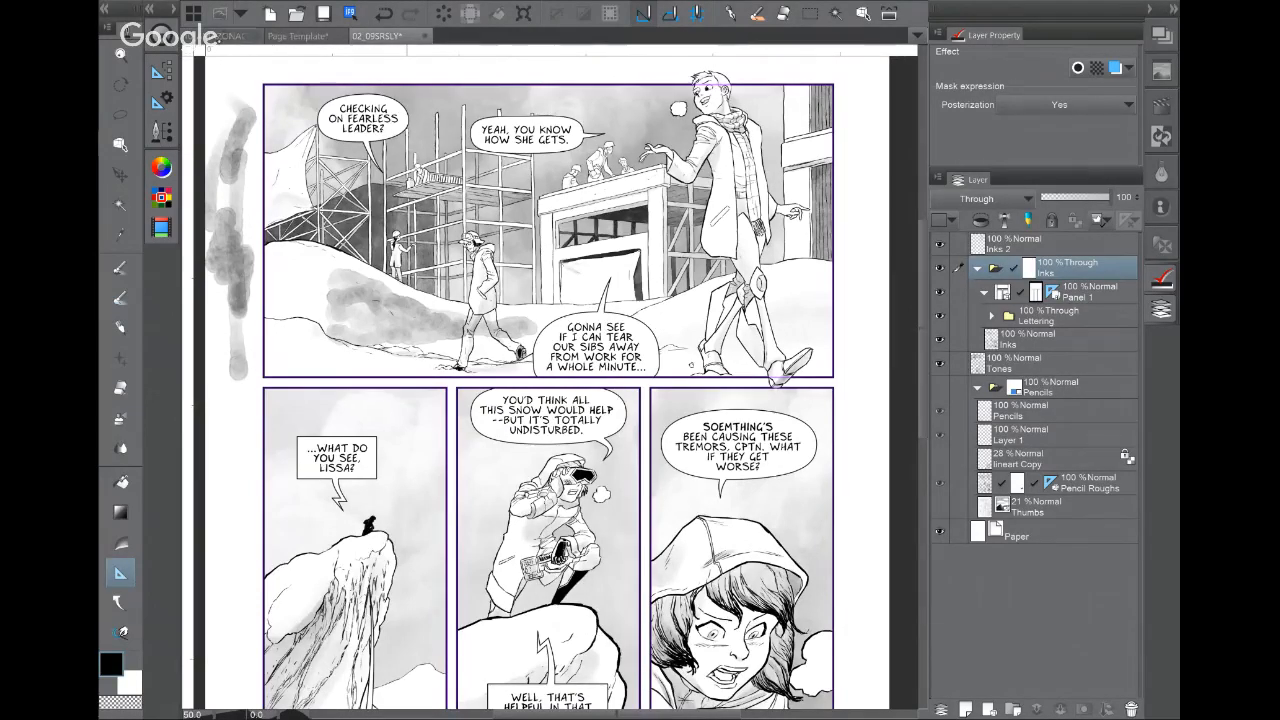
pyautogui.click(238, 36)
pyautogui.scroll(-2, 572, 435)
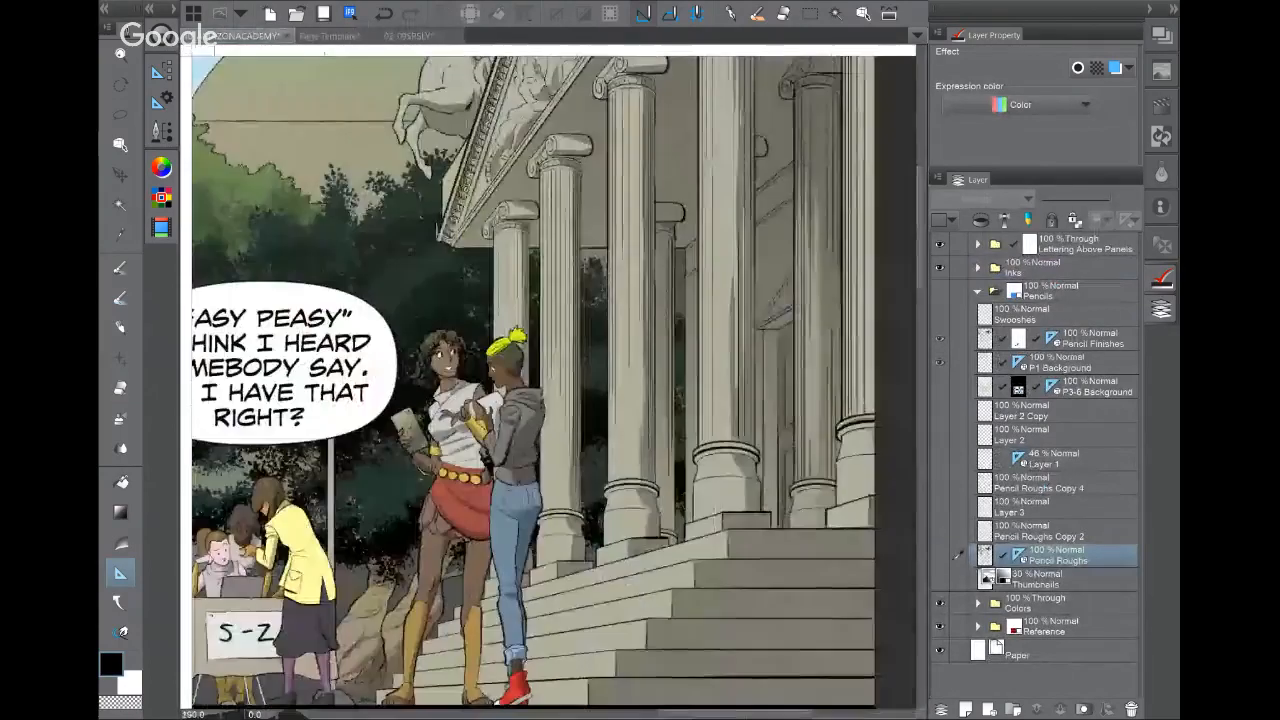
pyautogui.hotkey('ctrl', 'o')
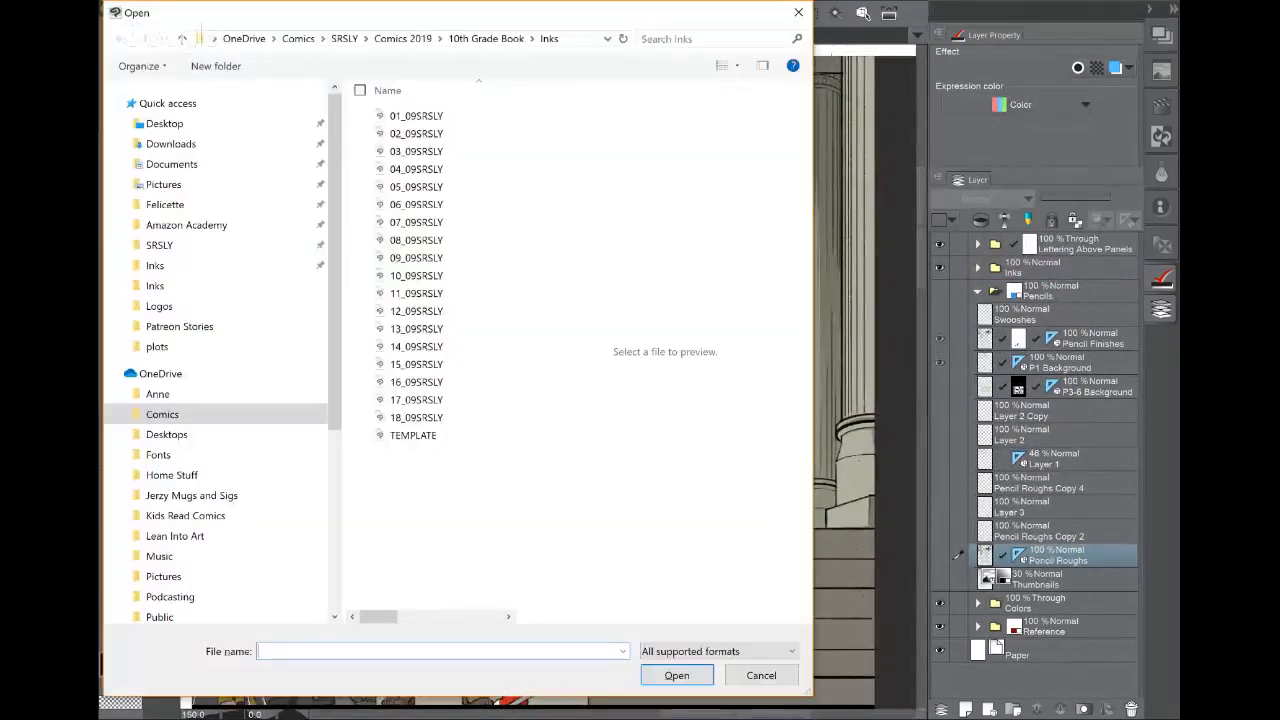
# Step: Open Sketchbvb from the Patreon Stories folder, magnified and panned down over the sketch
pyautogui.click(251, 327)
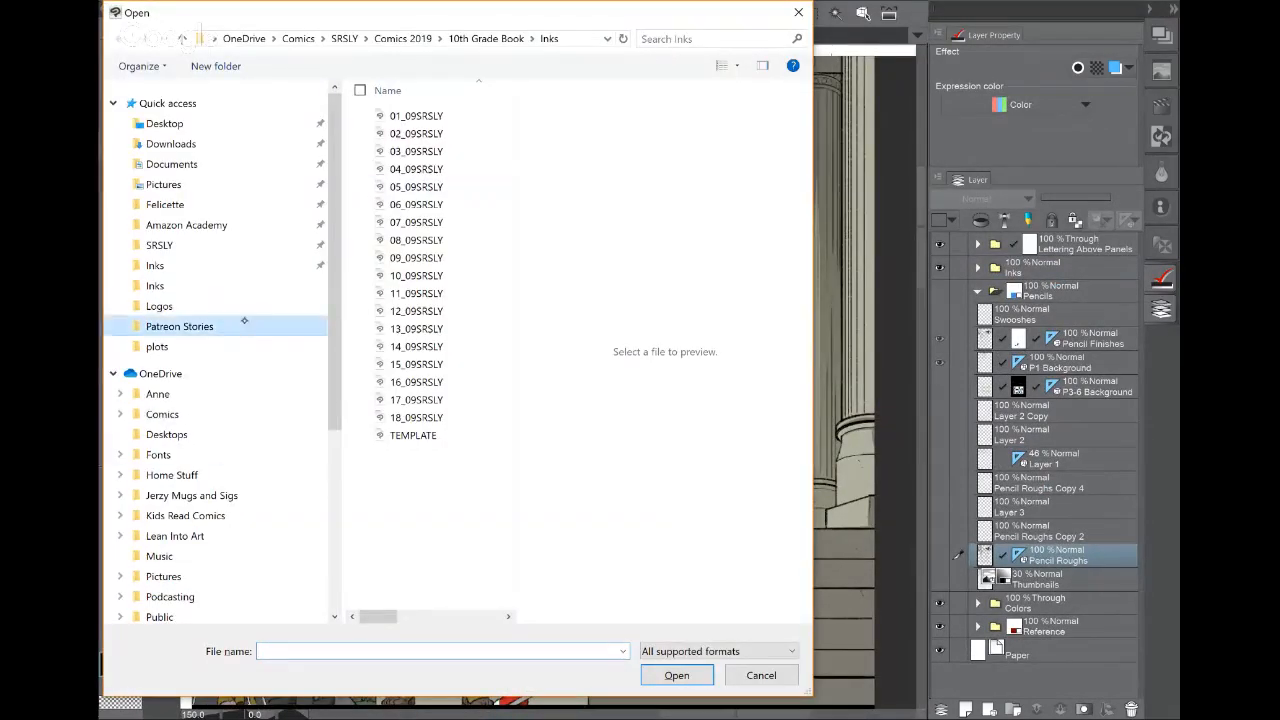
pyautogui.click(428, 134)
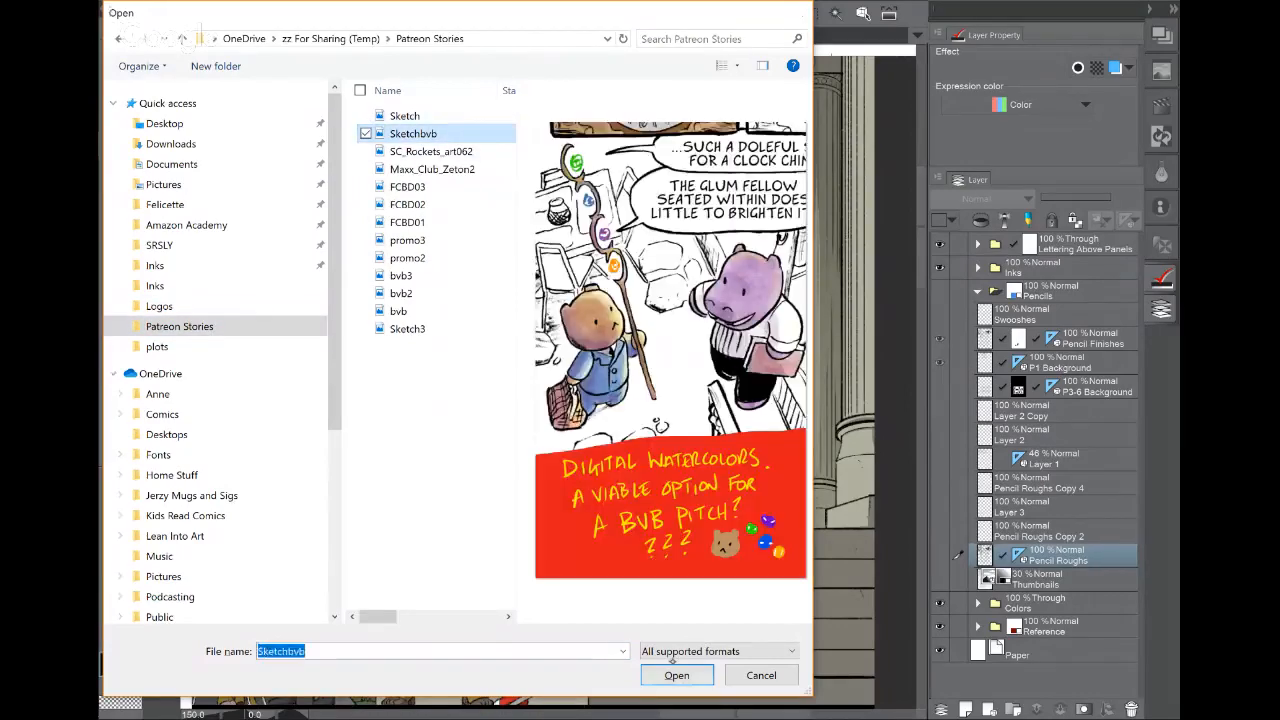
pyautogui.doubleClick(428, 134)
pyautogui.hotkey('ctrl', '+')
pyautogui.hotkey('ctrl', '+')
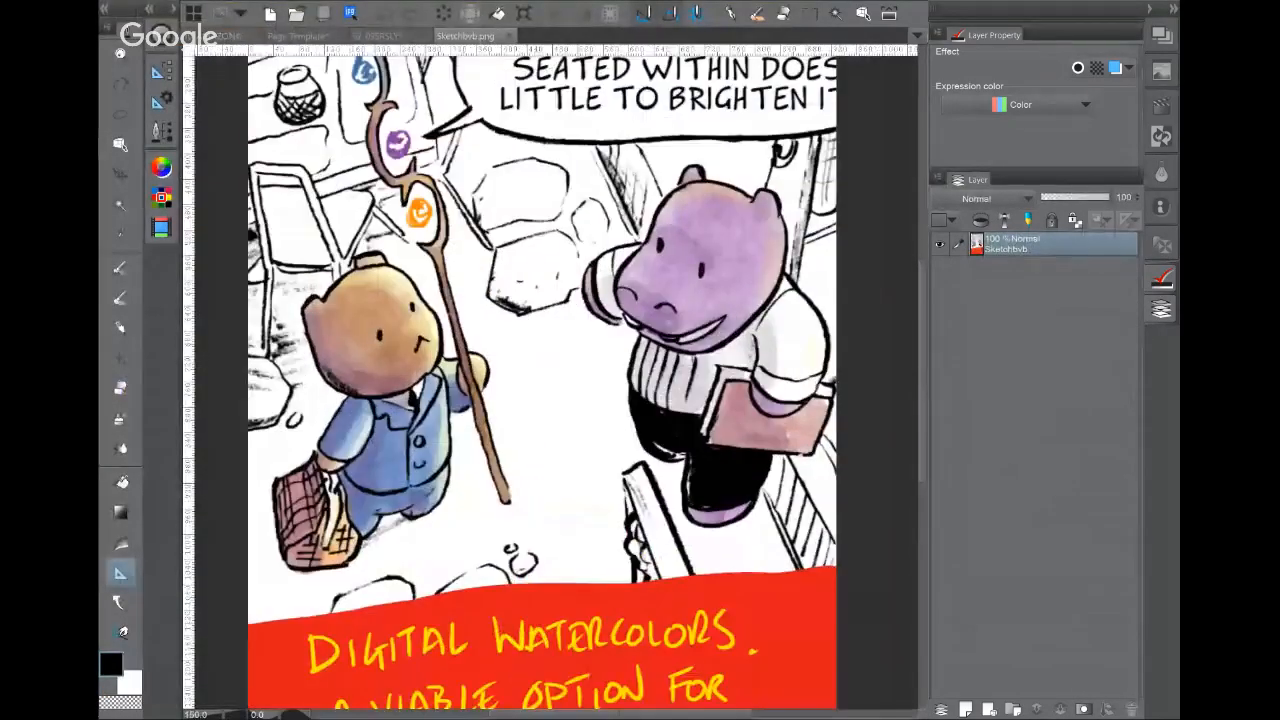
pyautogui.moveTo(556, 350); pyautogui.dragTo(580, 427)
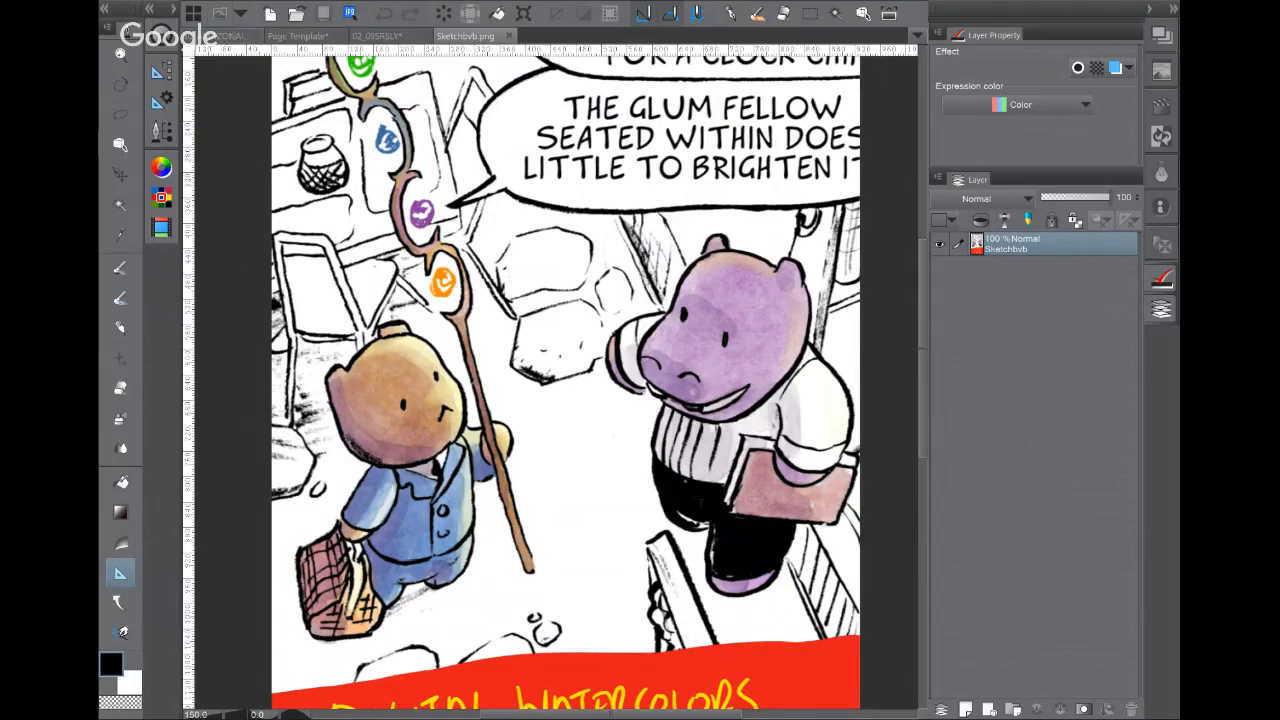
# Step: Compare the colour academy page with the Sketchbvb sketch, then return to 02_09SRSLY
pyautogui.click(228, 36)
pyautogui.scroll(-1, 530, 380)
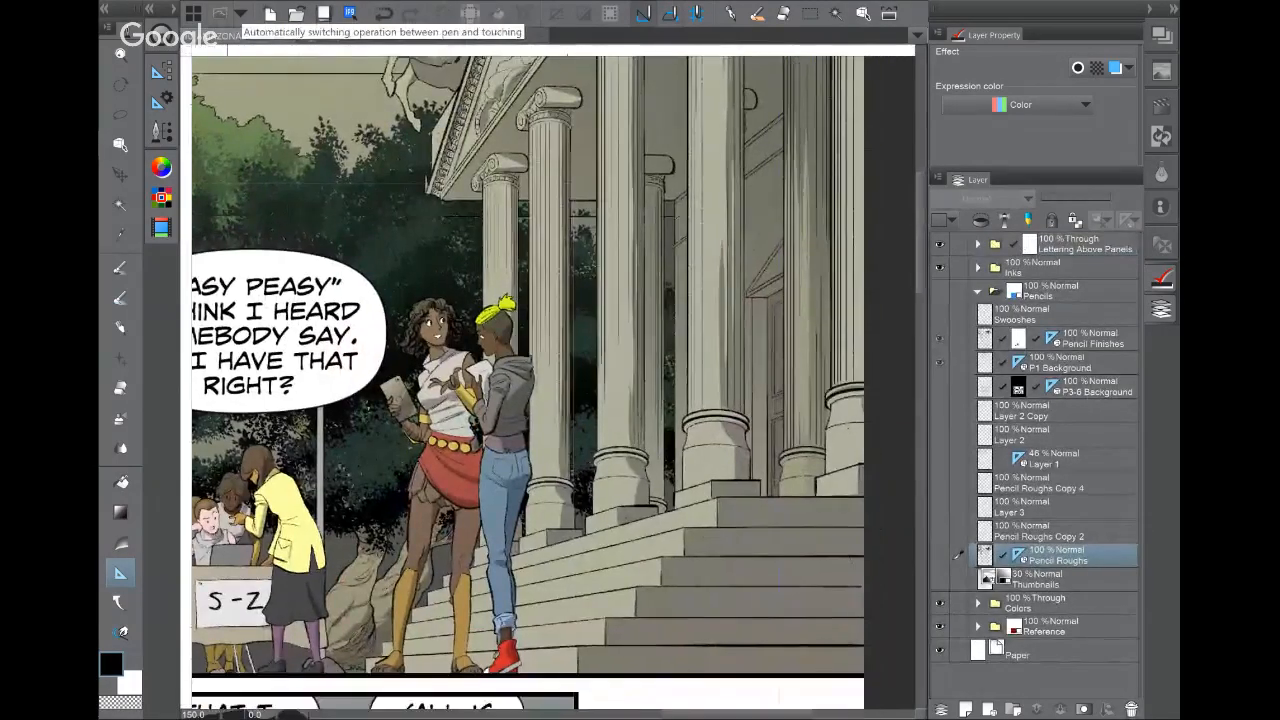
pyautogui.scroll(-2, 553, 382)
pyautogui.hscroll(-2, 553, 382)
pyautogui.scroll(-2, 553, 382)
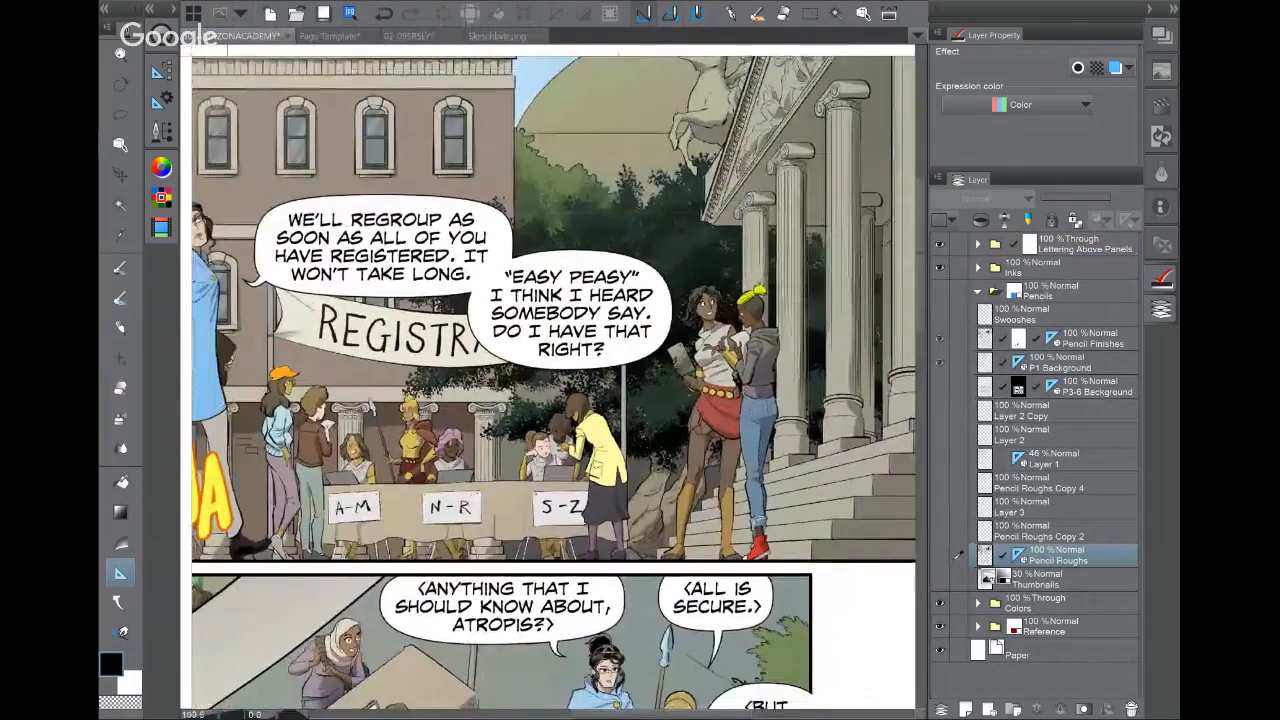
pyautogui.hscroll(-2, 553, 382)
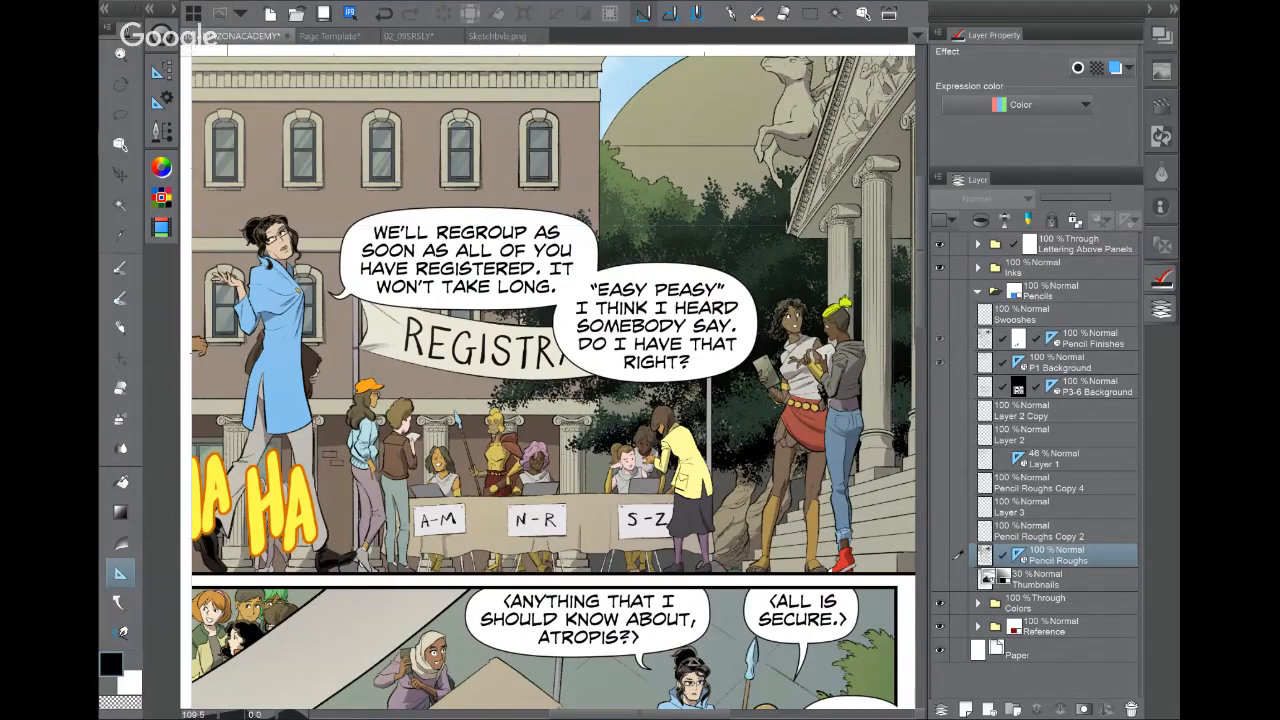
pyautogui.scroll(-10, 553, 384)
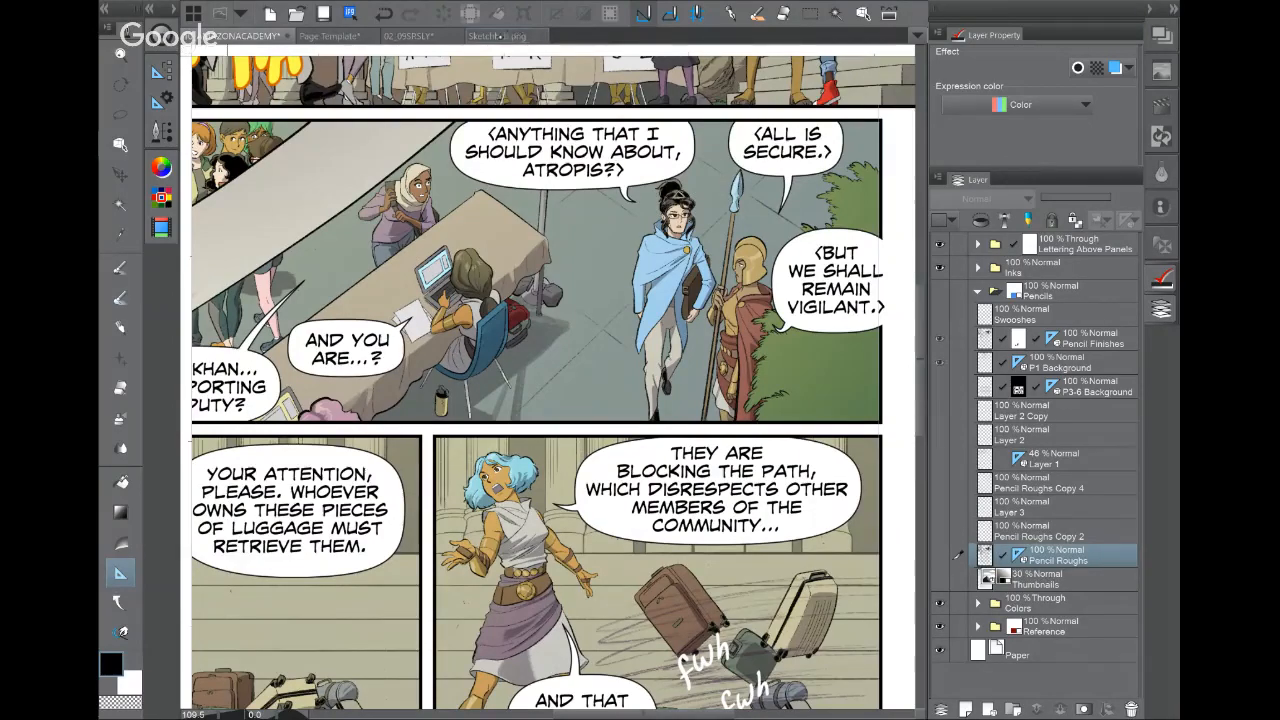
pyautogui.click(485, 36)
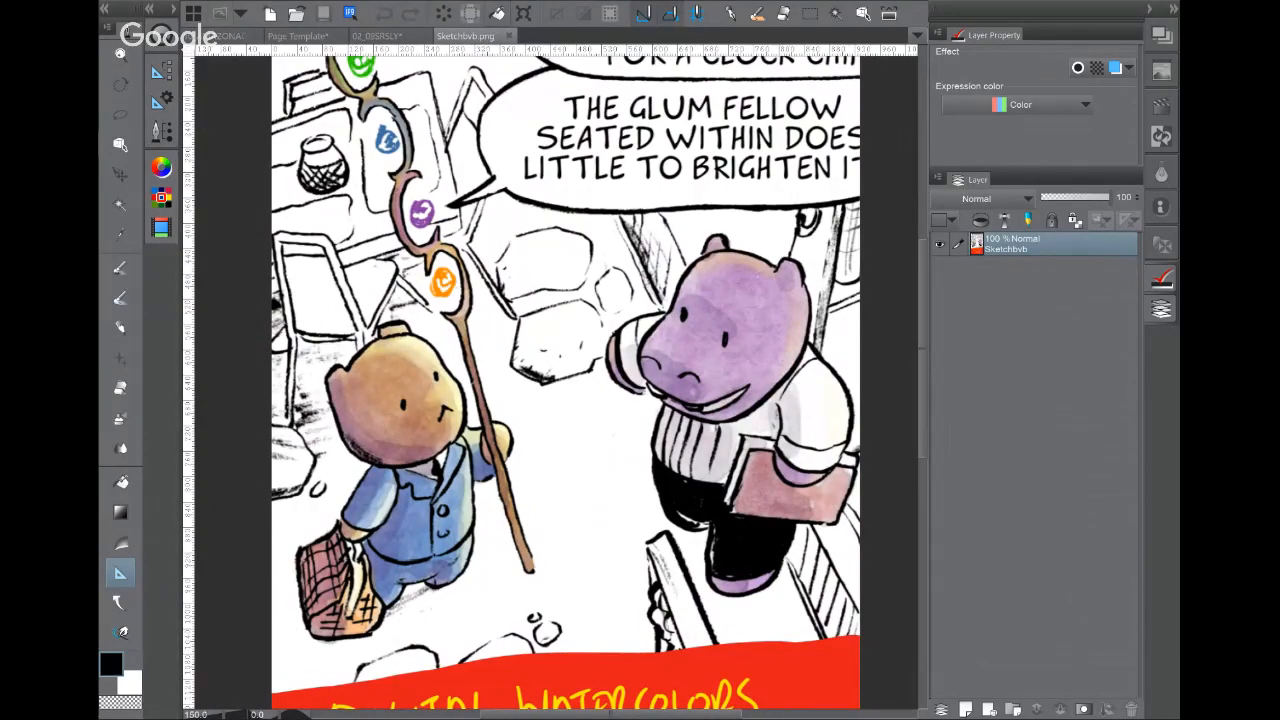
pyautogui.click(377, 36)
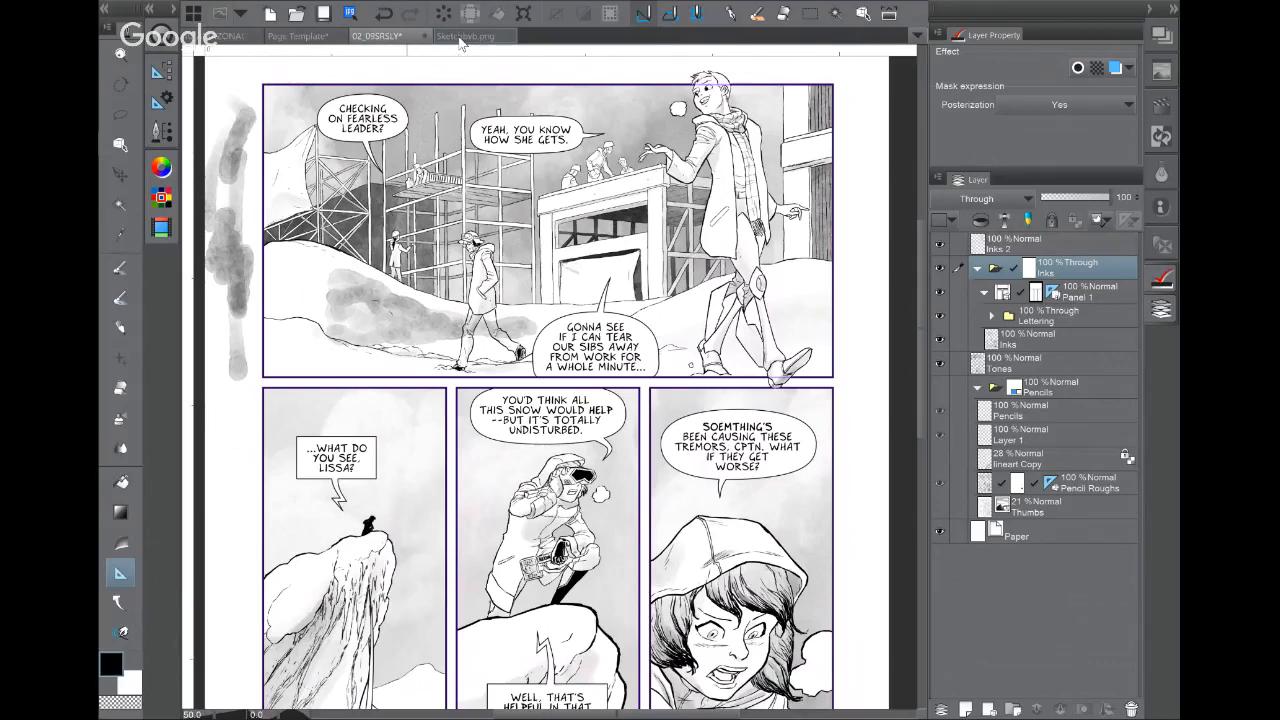
# Step: Bring the Hangouts Chrome window forward from the taskbar and stop screensharing
pyautogui.moveTo(109, 106)
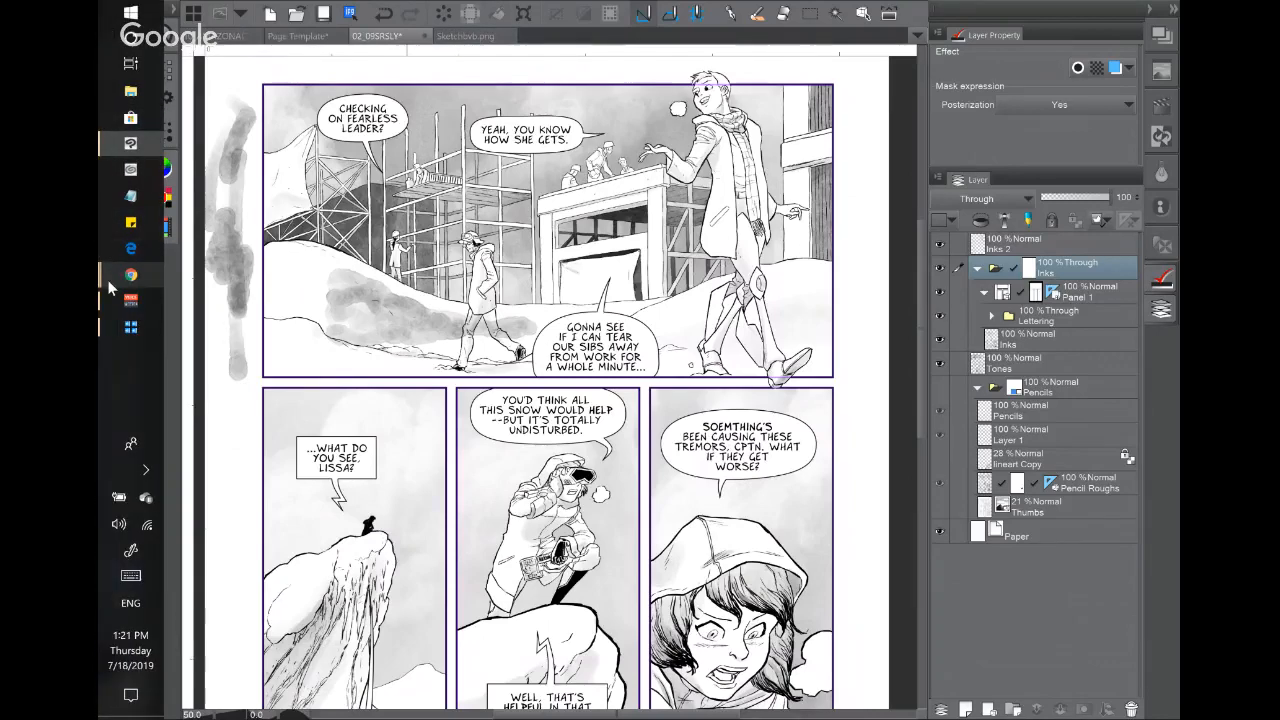
pyautogui.moveTo(107, 279)
pyautogui.click(257, 400)
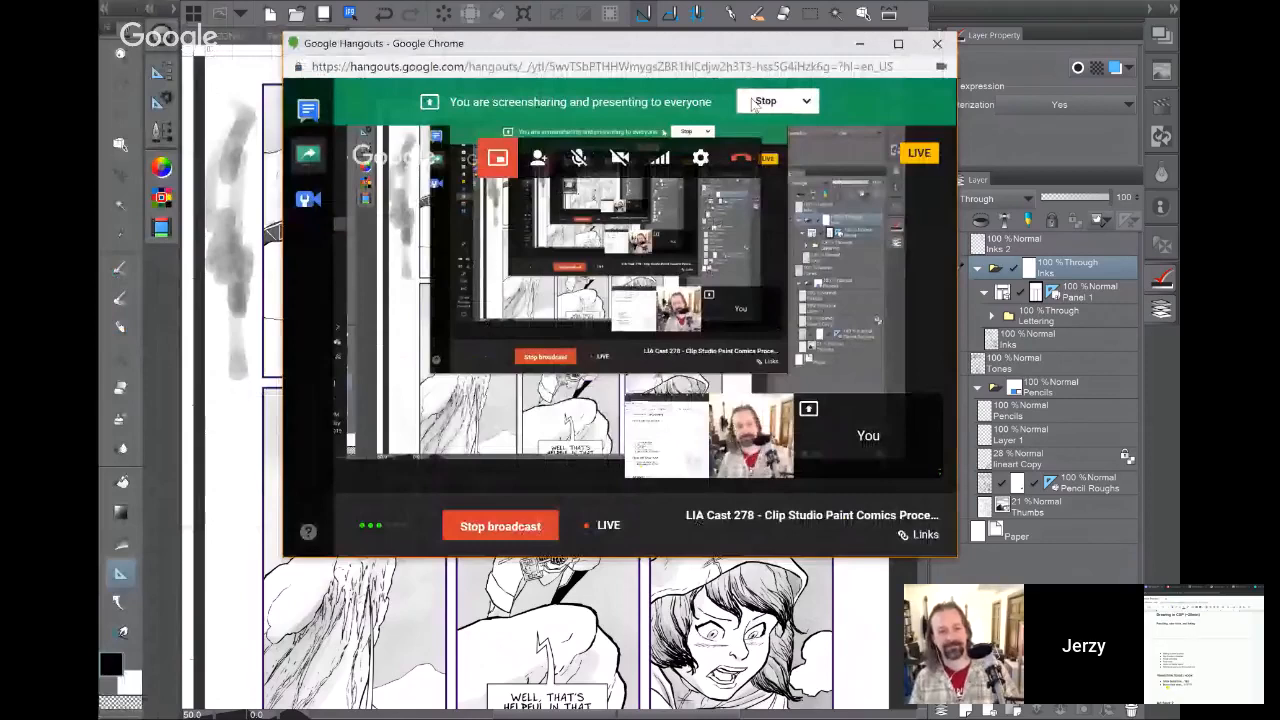
pyautogui.click(762, 101)
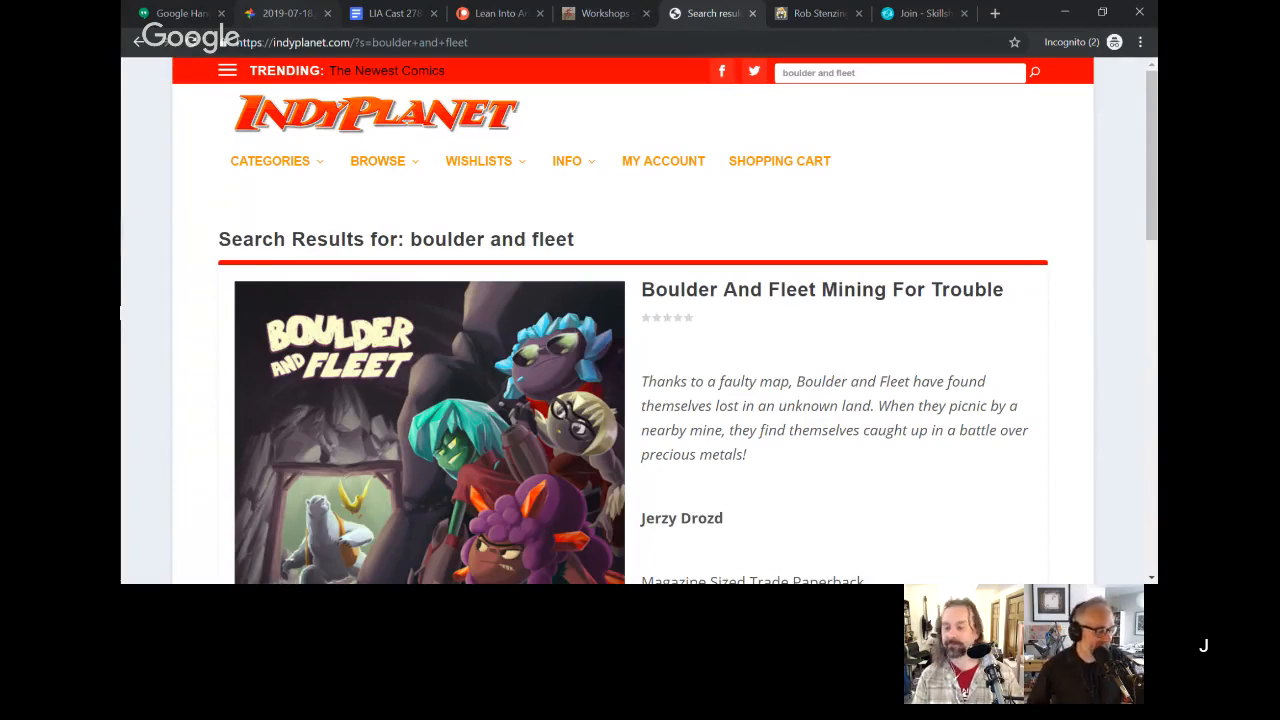
pyautogui.scroll(-1, 665, 320)
pyautogui.scroll(-1, 633, 320)
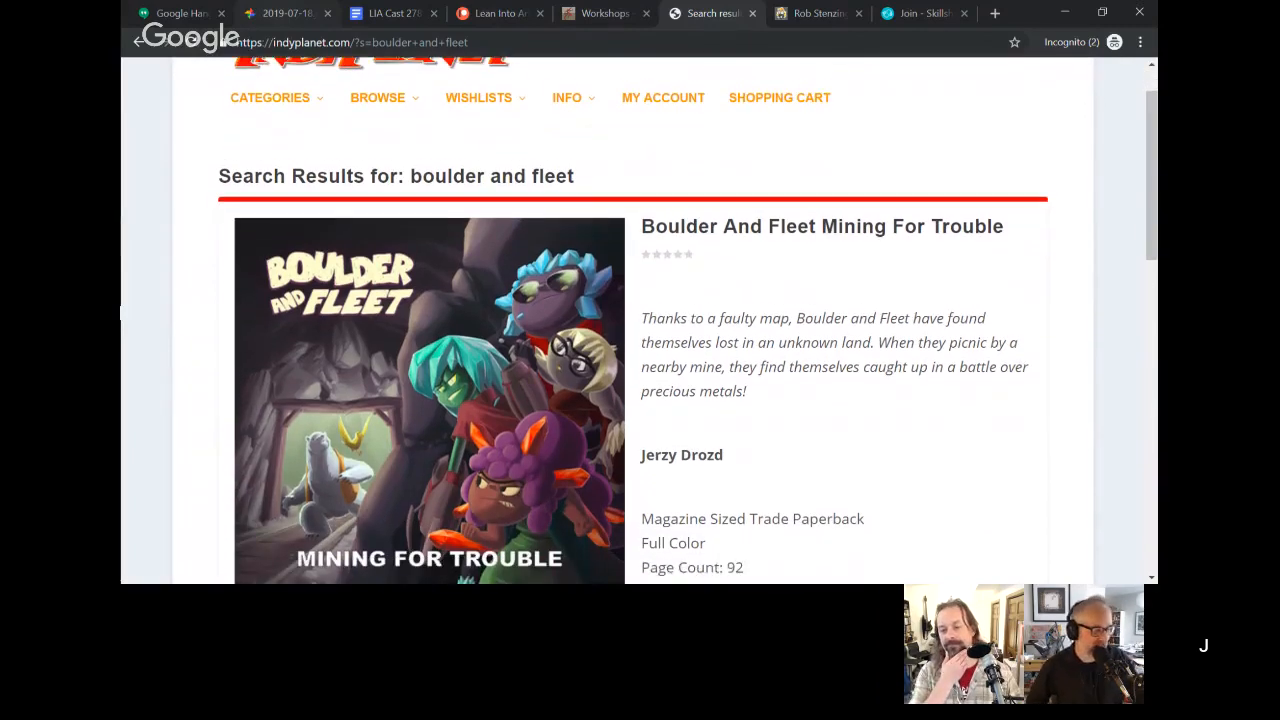
pyautogui.scroll(-1, 638, 320)
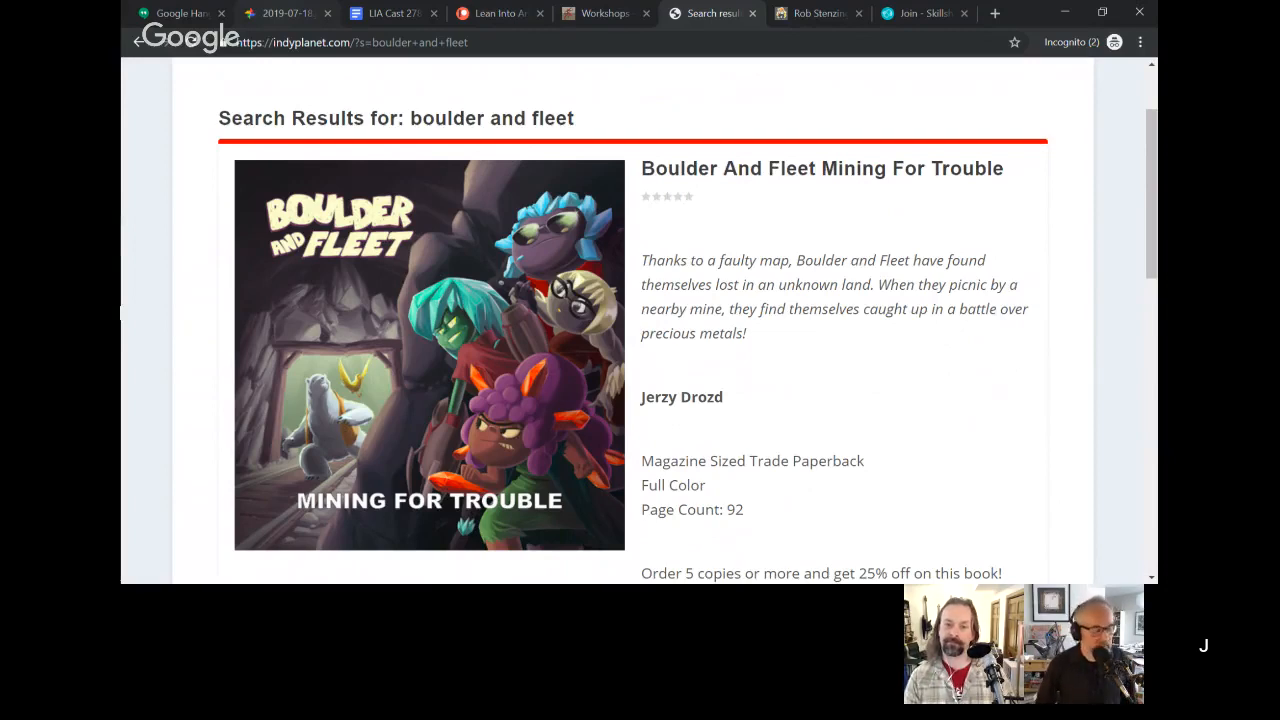
pyautogui.scroll(4, 342, 460)
pyautogui.scroll(-2, 342, 460)
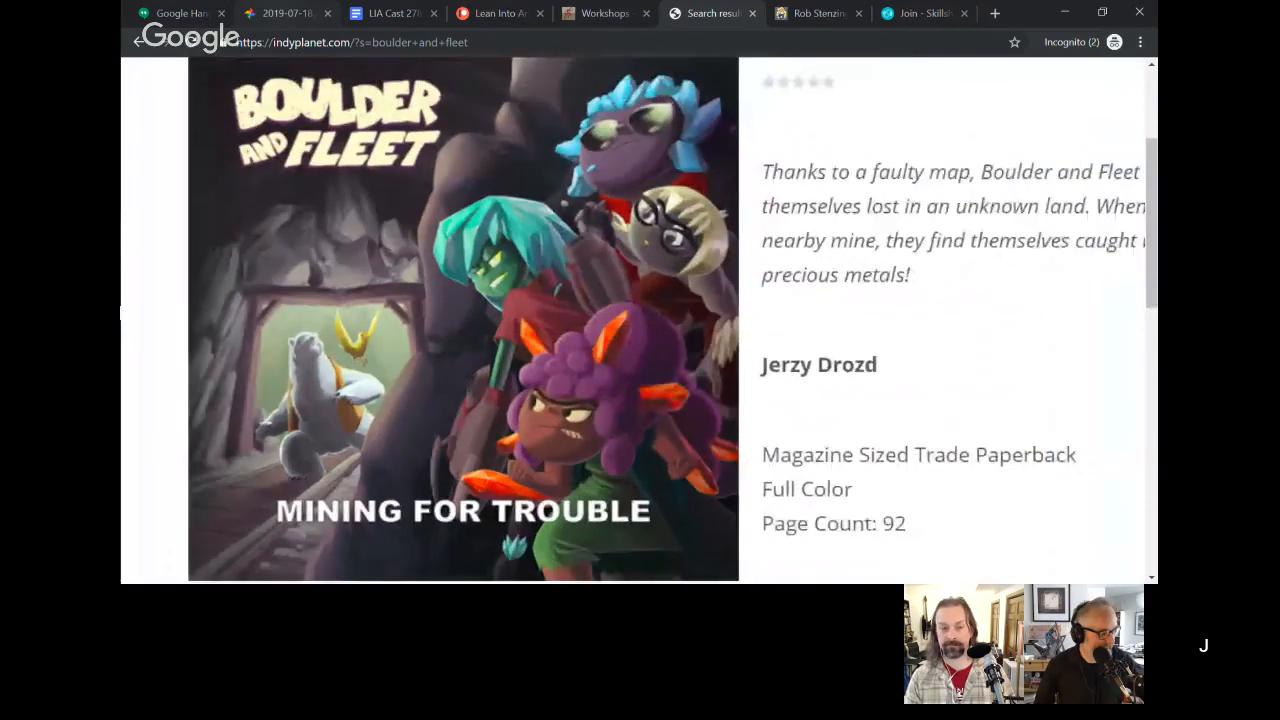
pyautogui.scroll(1, 633, 320)
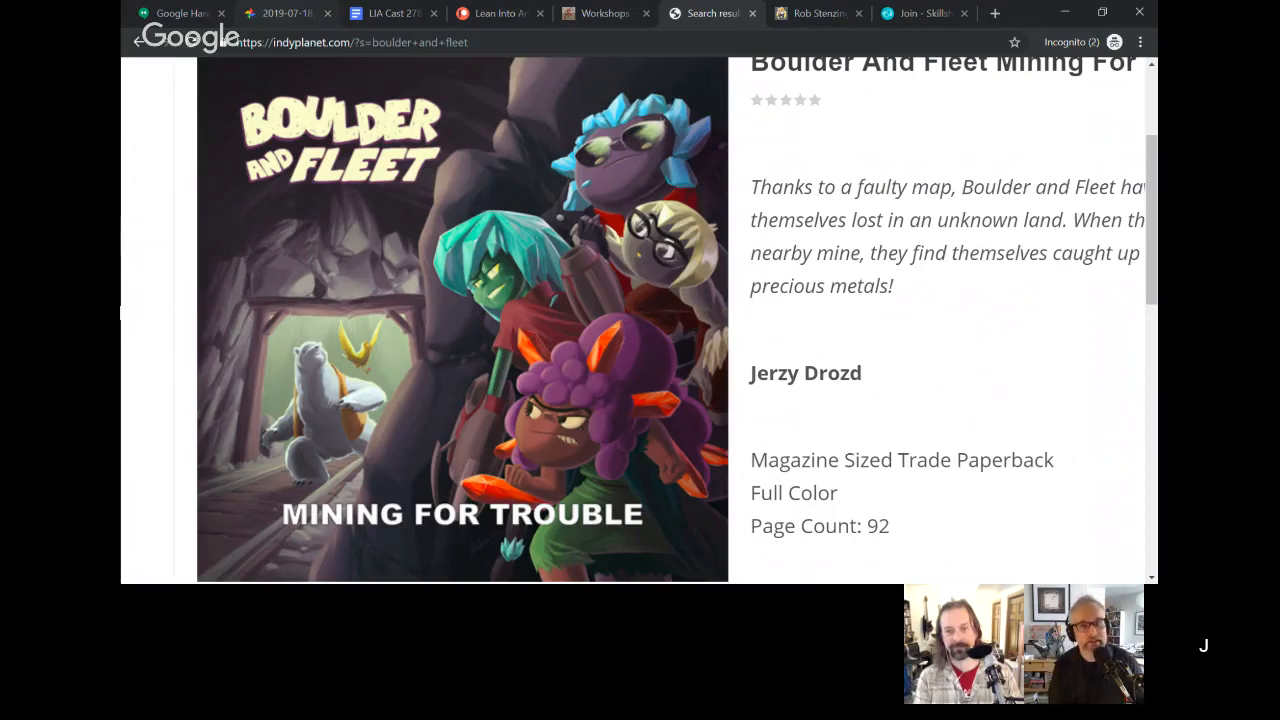
pyautogui.hotkey('ctrl', '-')
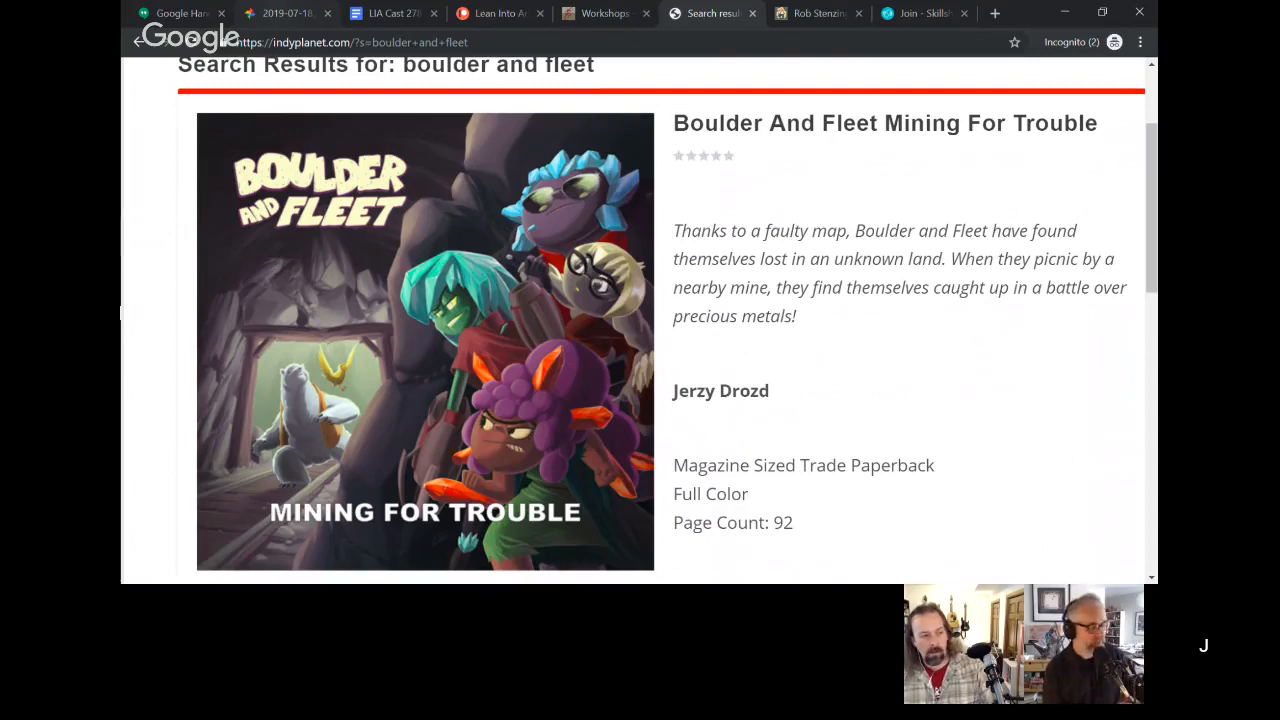
pyautogui.scroll(-2, 633, 320)
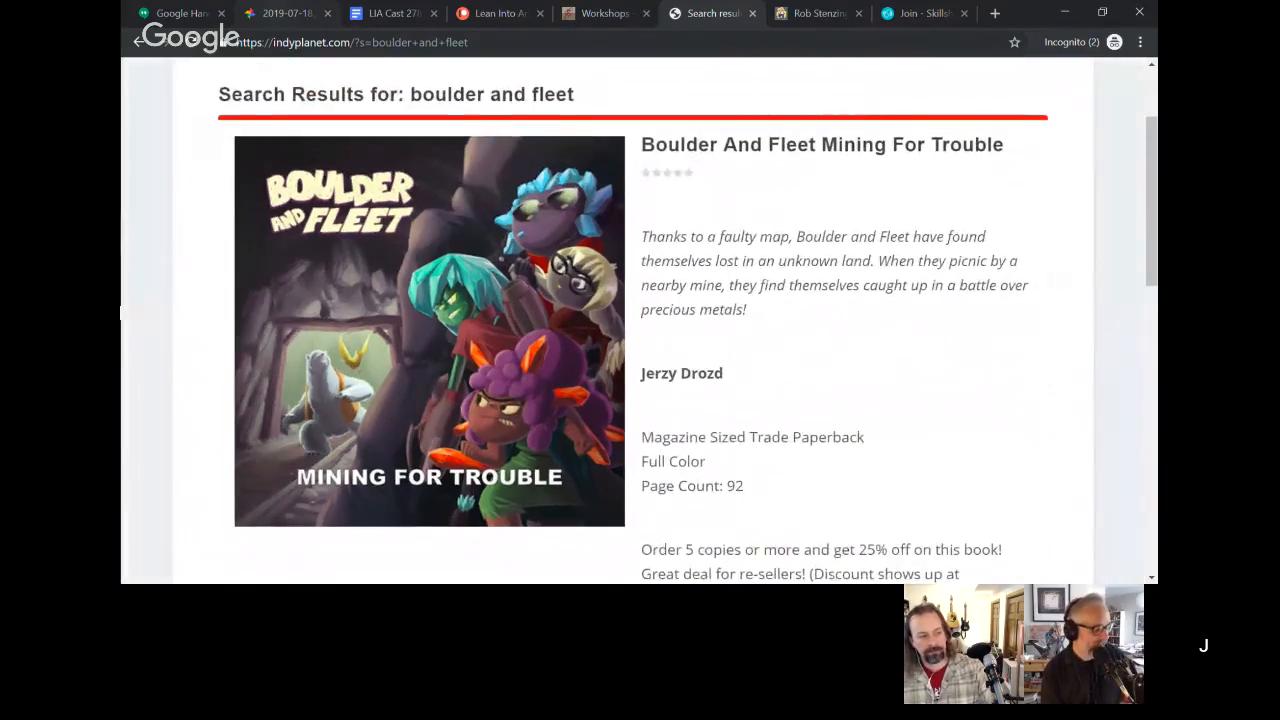
pyautogui.scroll(-1, 633, 320)
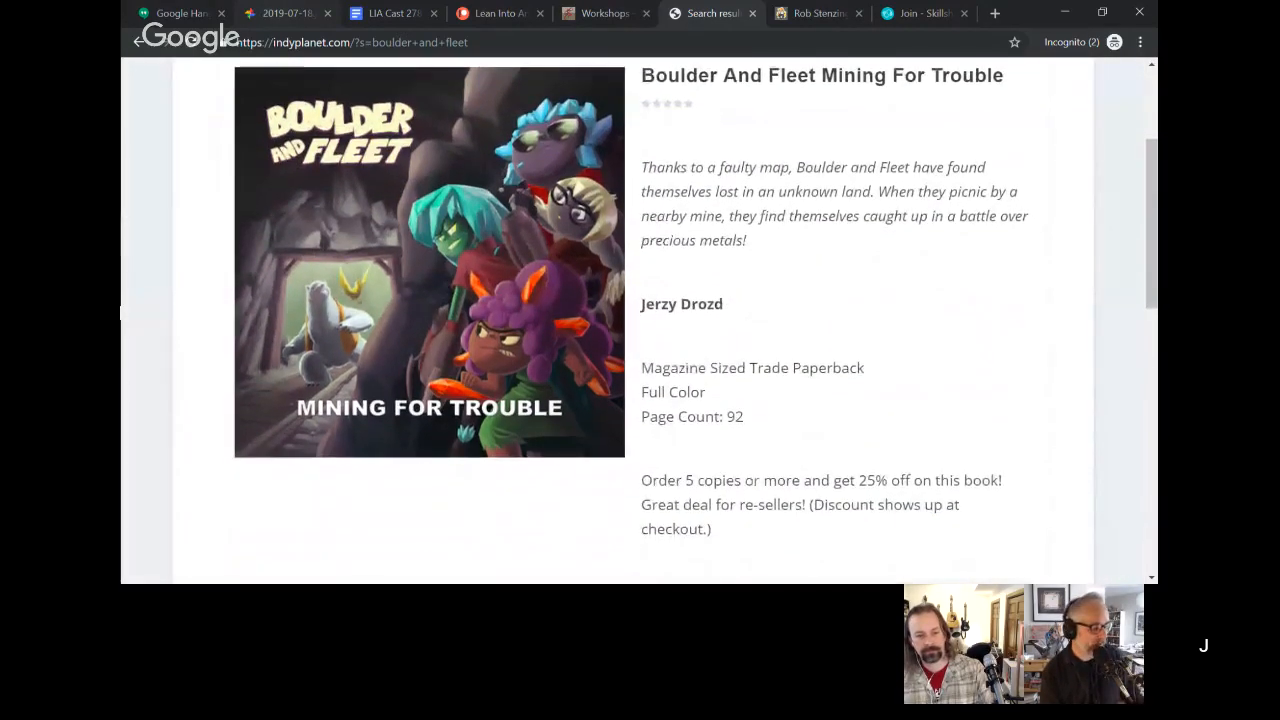
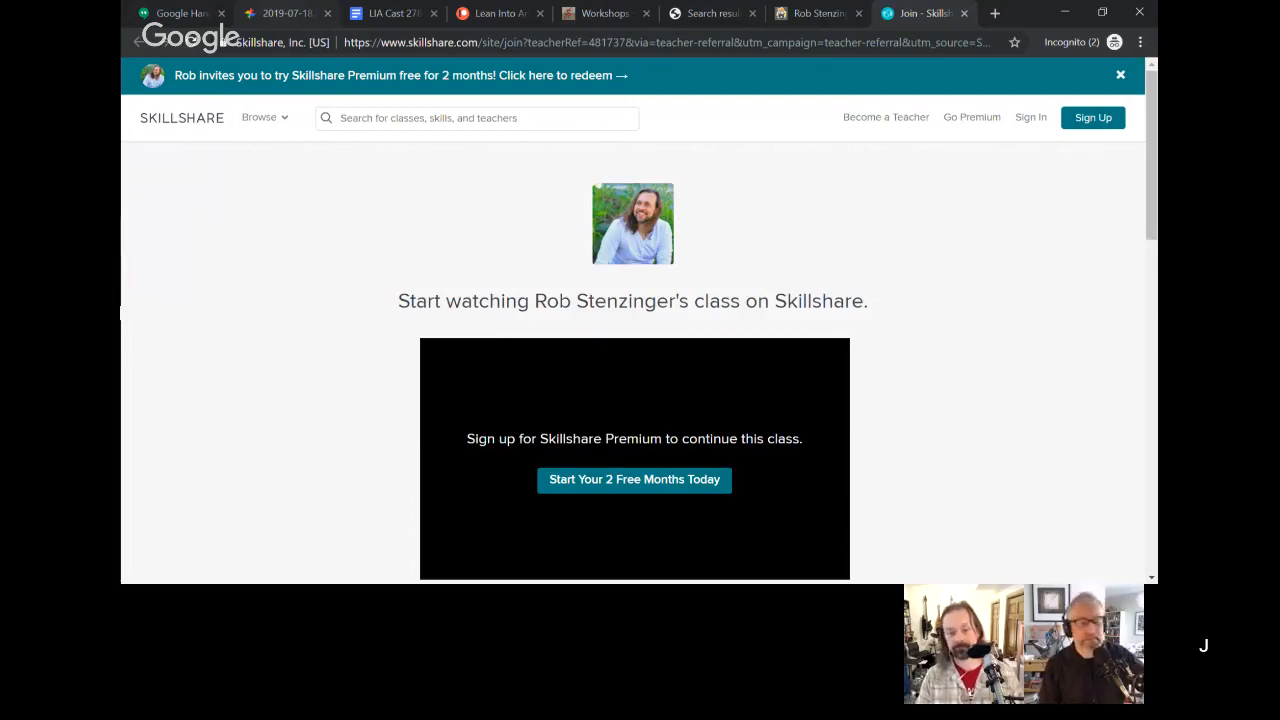
# Step: Switch Chrome from the Skillshare sign-up tab to the Lean Into Art workshops tab
pyautogui.click(605, 14)
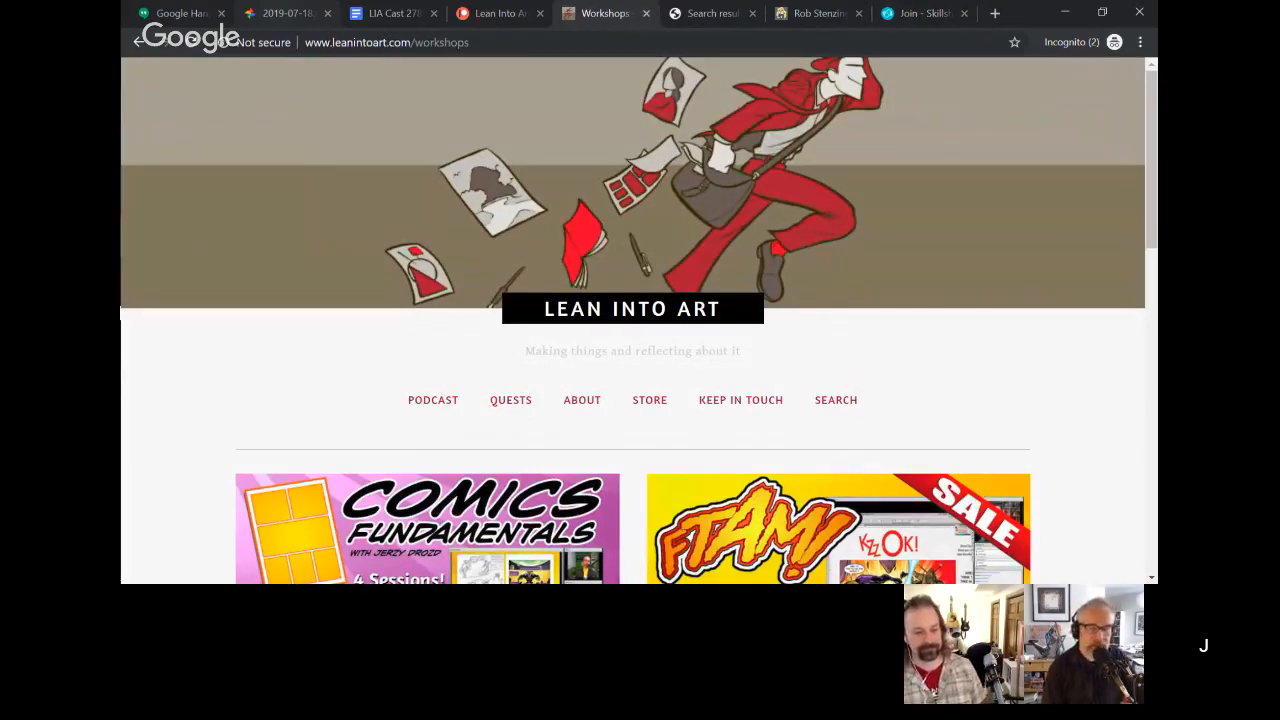
# Step: Scroll down the Lean Into Art workshops page
pyautogui.scroll(-1, 640, 320)
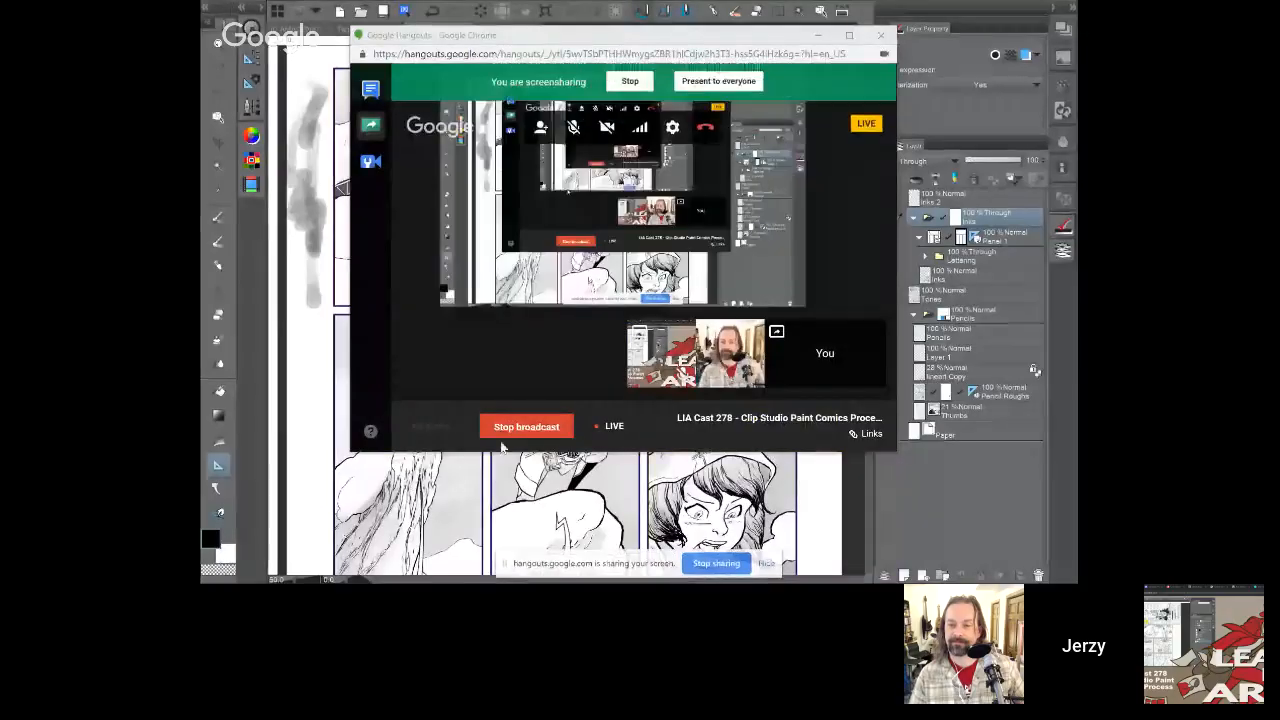
# Step: Dismiss the Hangouts window with Alt+Tab and switch to the coloured comic page document
pyautogui.click(719, 82)
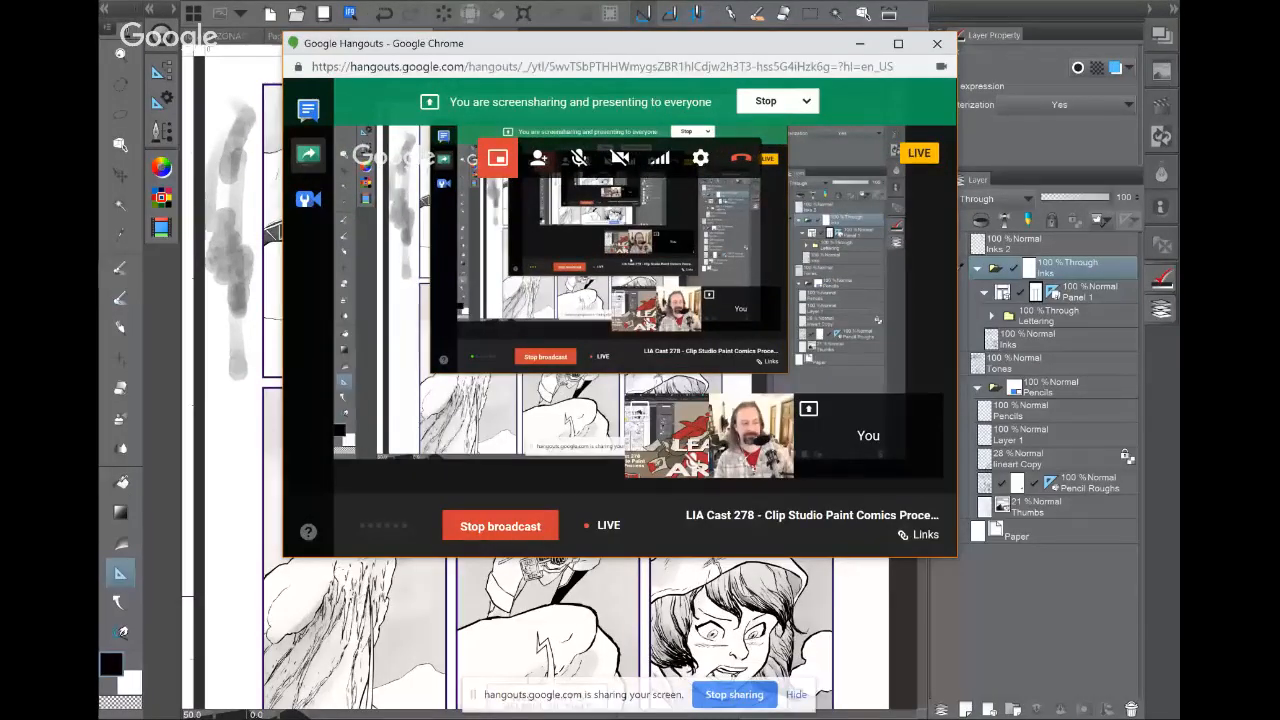
pyautogui.hotkey('alt', 'Tab')
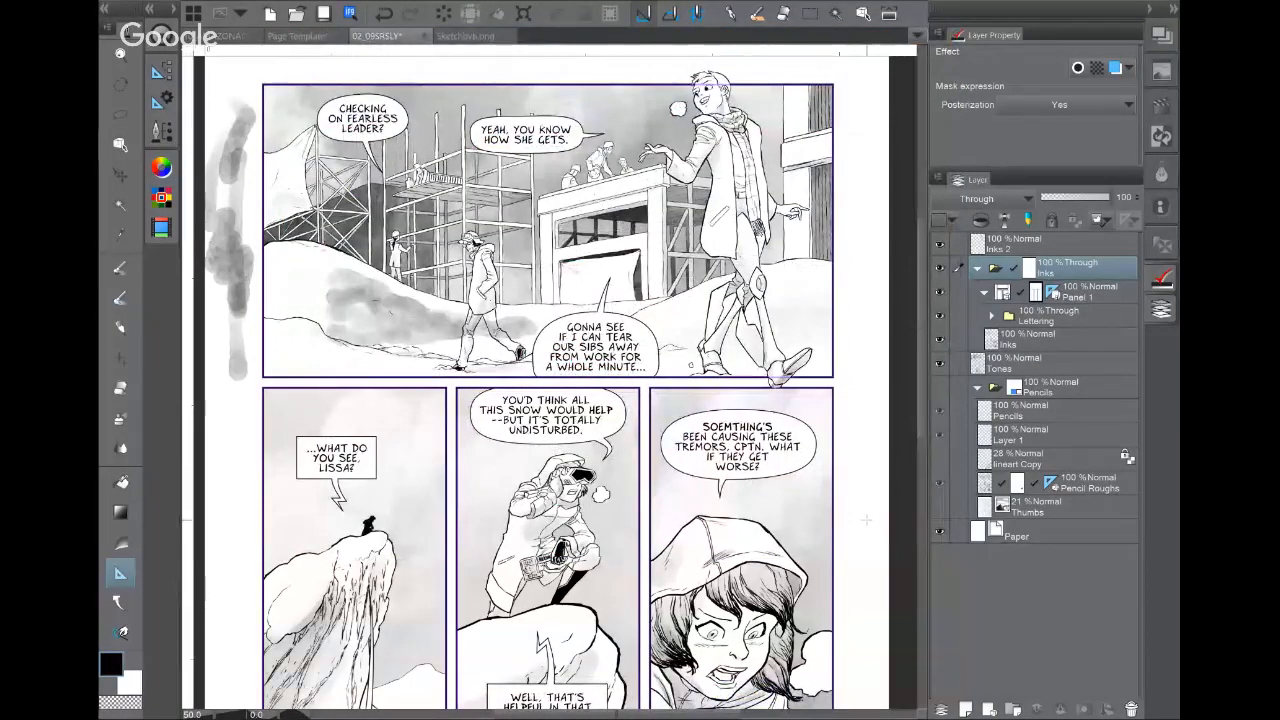
pyautogui.moveTo(866, 520); pyautogui.dragTo(875, 515)
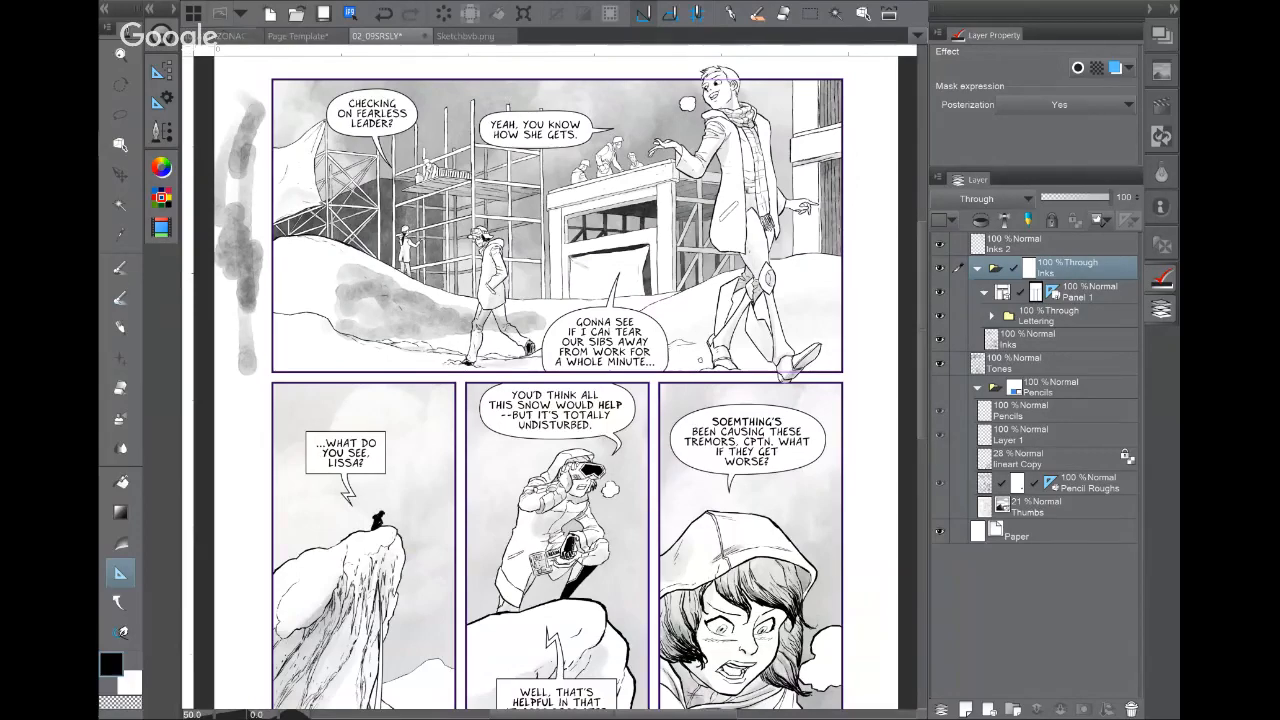
pyautogui.click(236, 36)
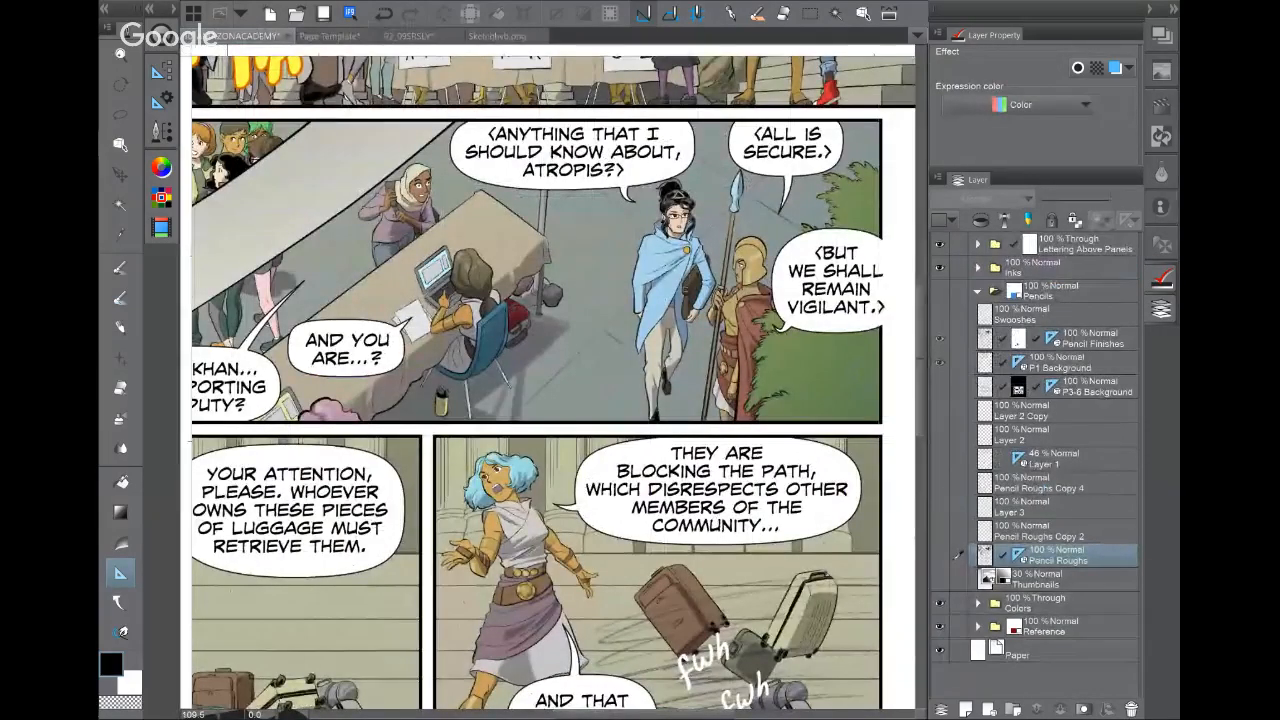
# Step: Collapse Pencils, bring the top panel into view, and hide the Colors and Reference folders
pyautogui.click(978, 291)
pyautogui.moveTo(420, 200); pyautogui.dragTo(749, 635)
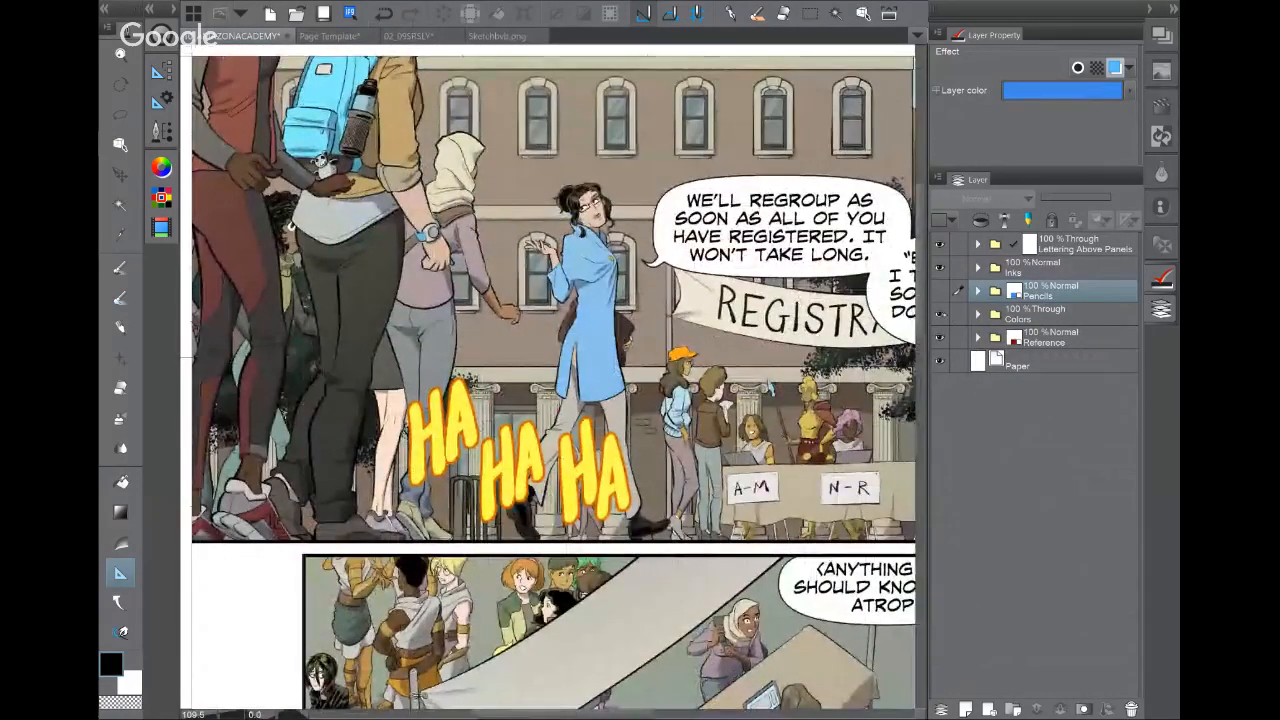
pyautogui.click(939, 314)
pyautogui.click(939, 337)
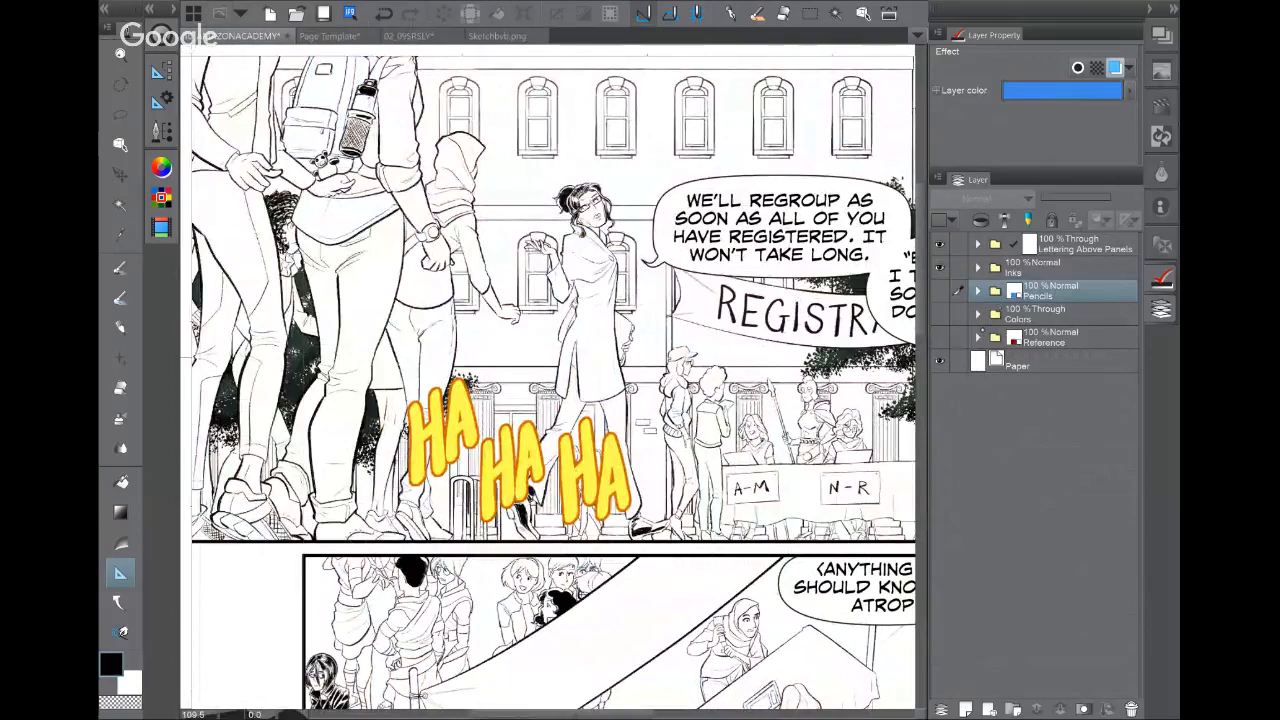
# Step: Expand the Inks folder and select the ink layers from Characters Holds down to Background
pyautogui.click(978, 267)
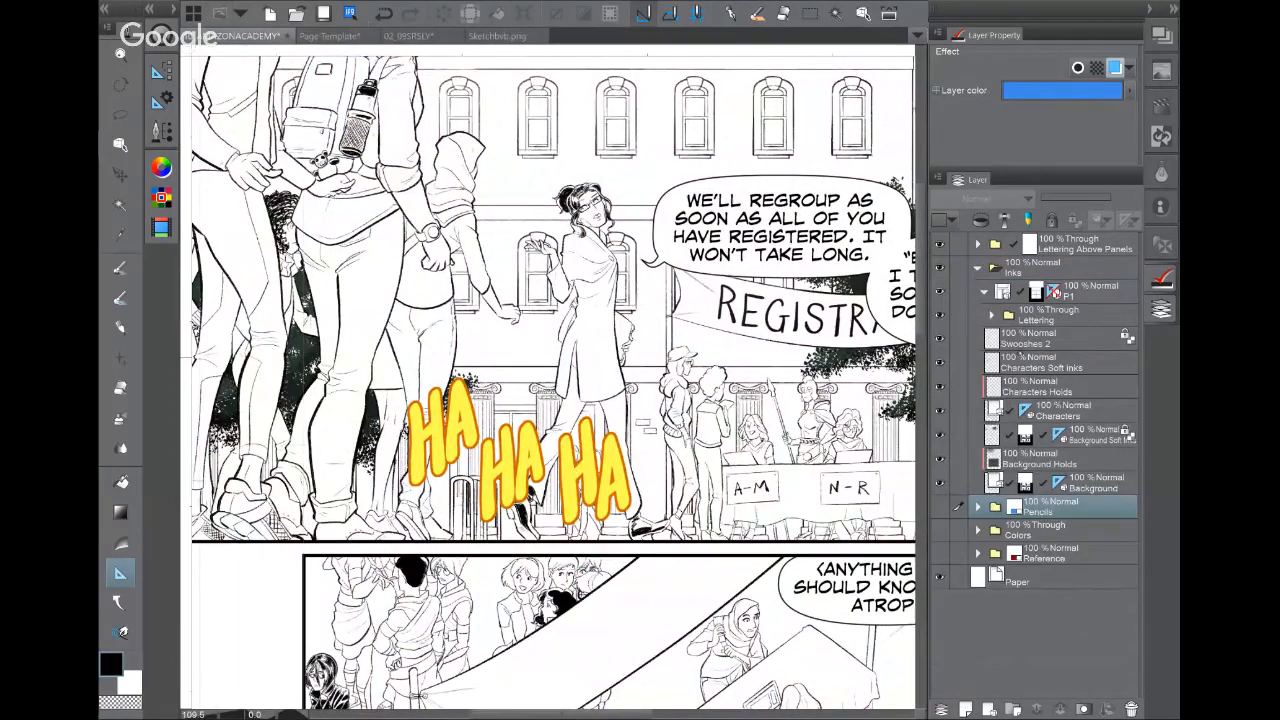
pyautogui.click(984, 292)
pyautogui.click(984, 292)
pyautogui.click(1088, 381)
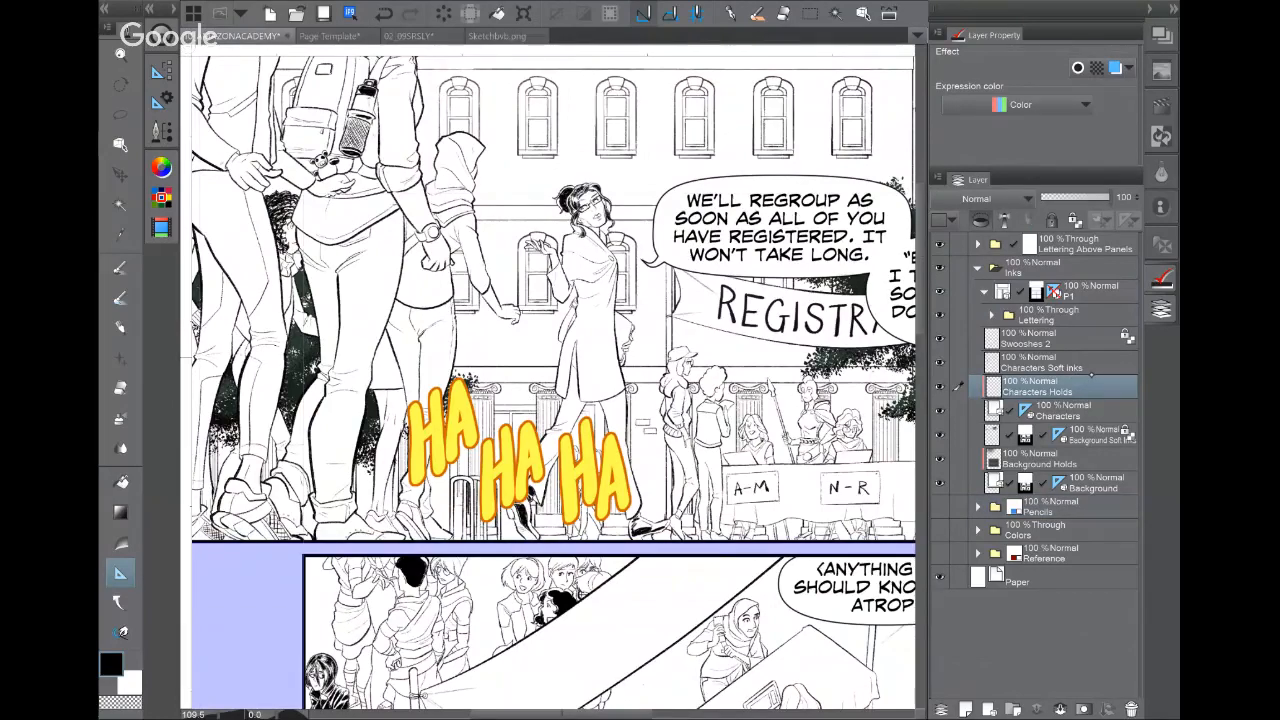
pyautogui.click(1076, 344)
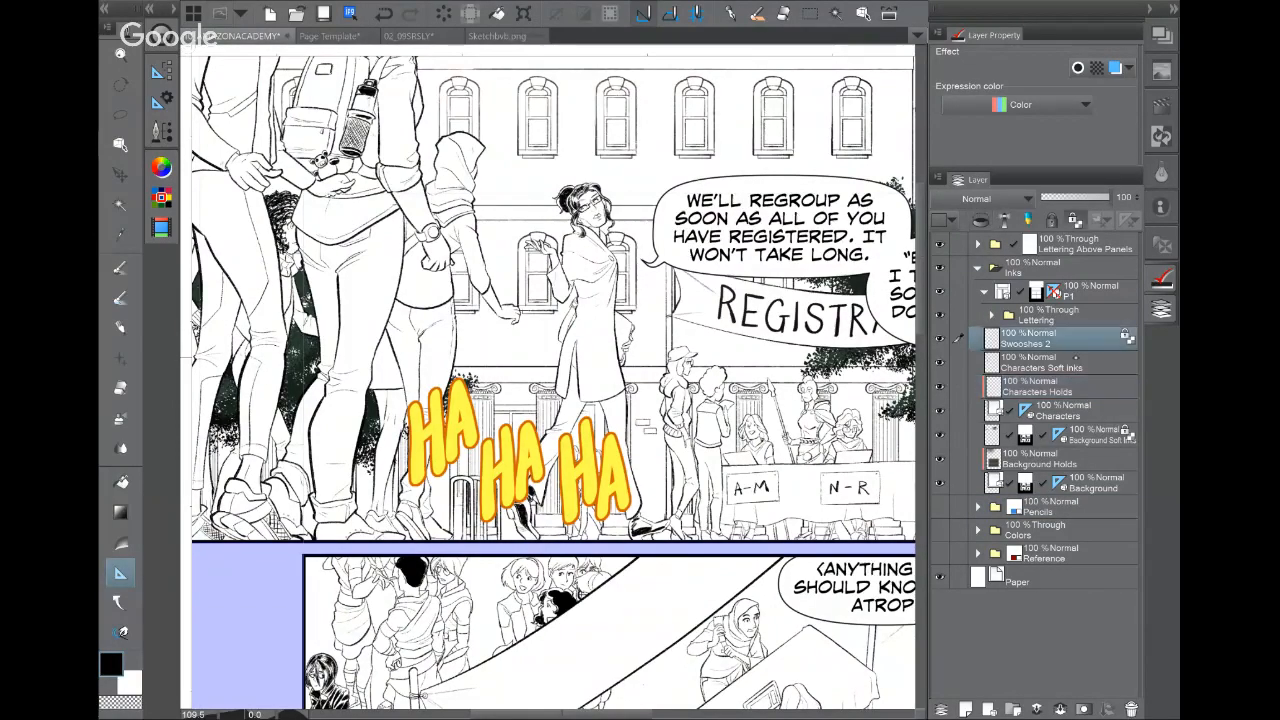
pyautogui.click(1076, 357)
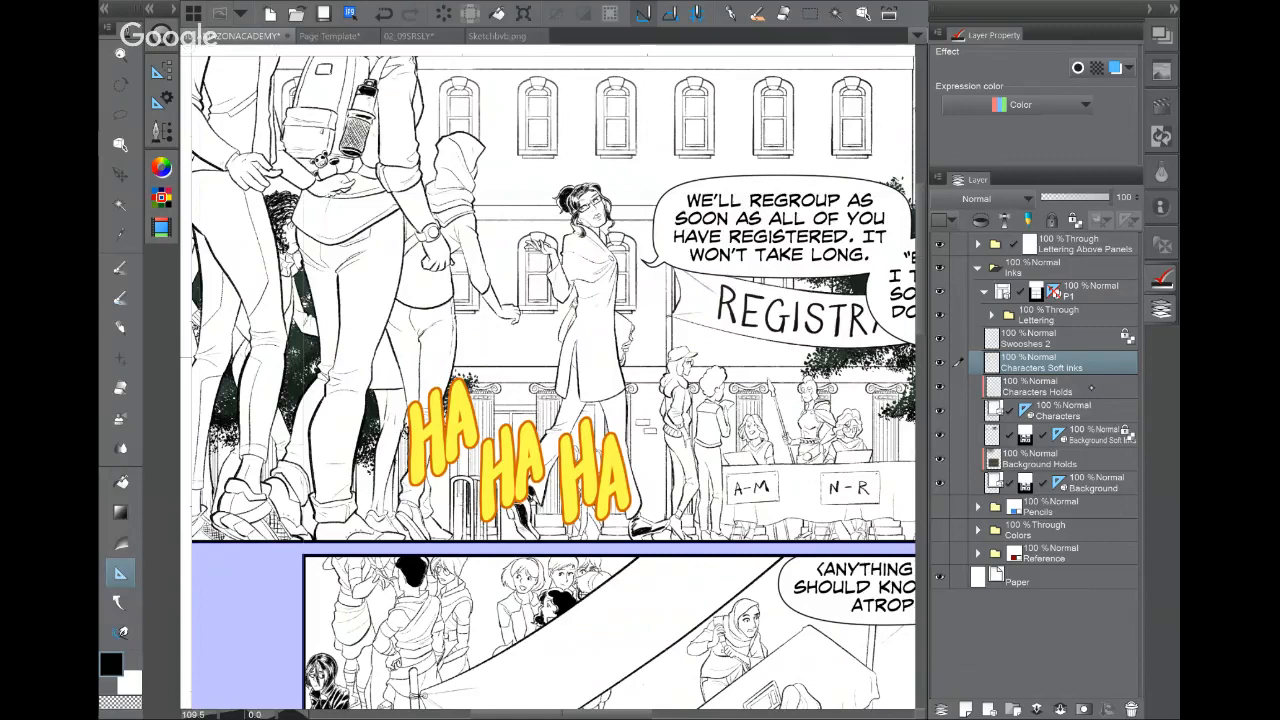
pyautogui.keyDown('shift'); pyautogui.click(1092, 472); pyautogui.keyUp('shift')
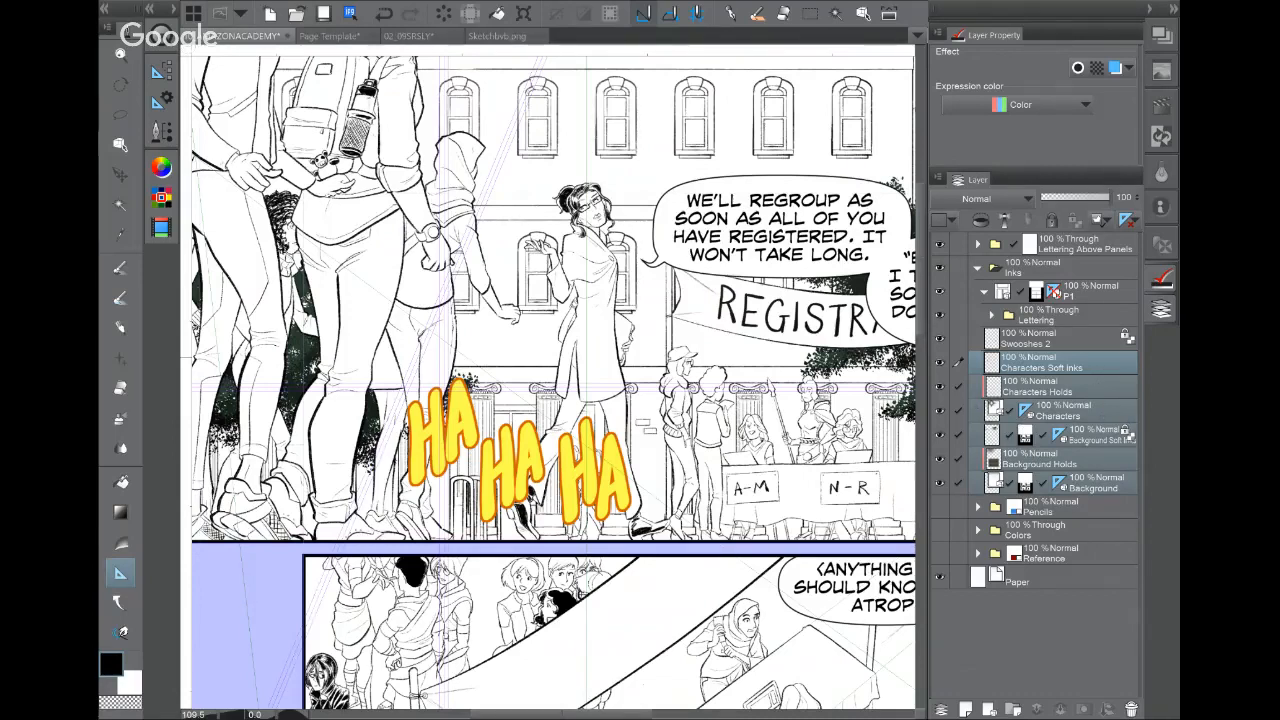
# Step: Hide the three character ink layers, look over the lower panels, then select Characters Soft inks
pyautogui.moveTo(940, 363); pyautogui.dragTo(940, 411)
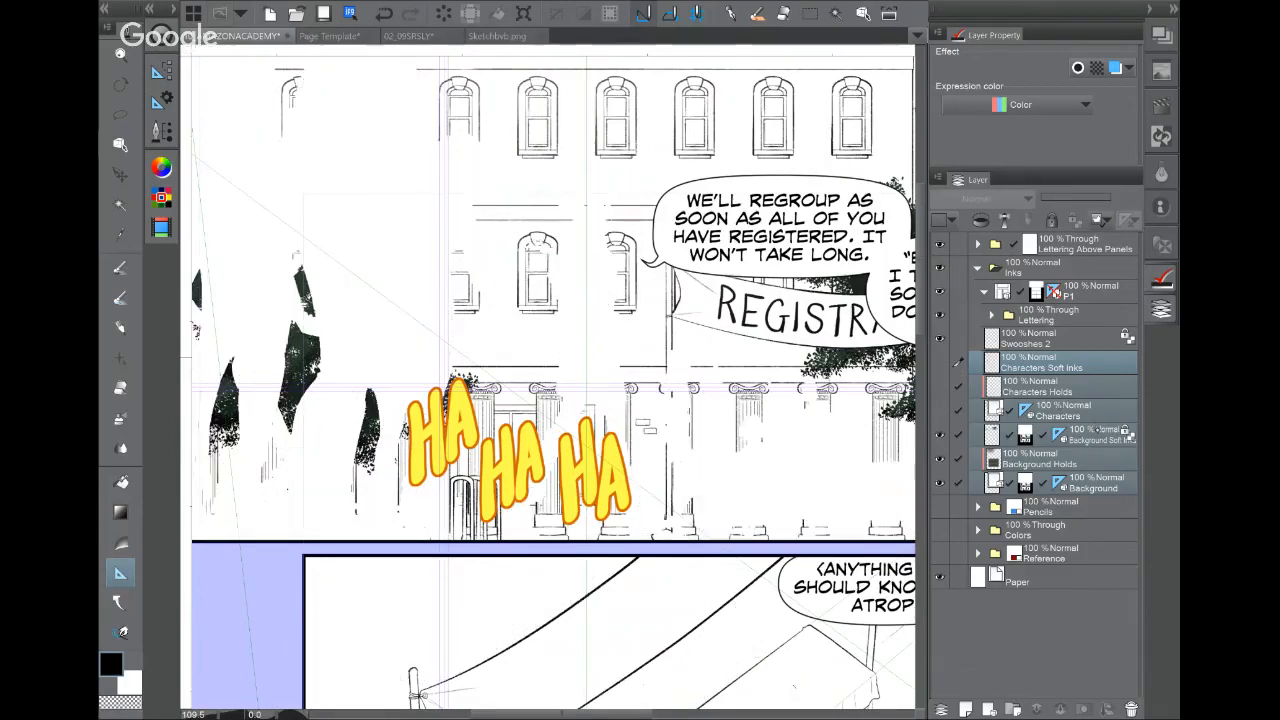
pyautogui.scroll(-5, 550, 380)
pyautogui.moveTo(600, 480); pyautogui.dragTo(764, 236)
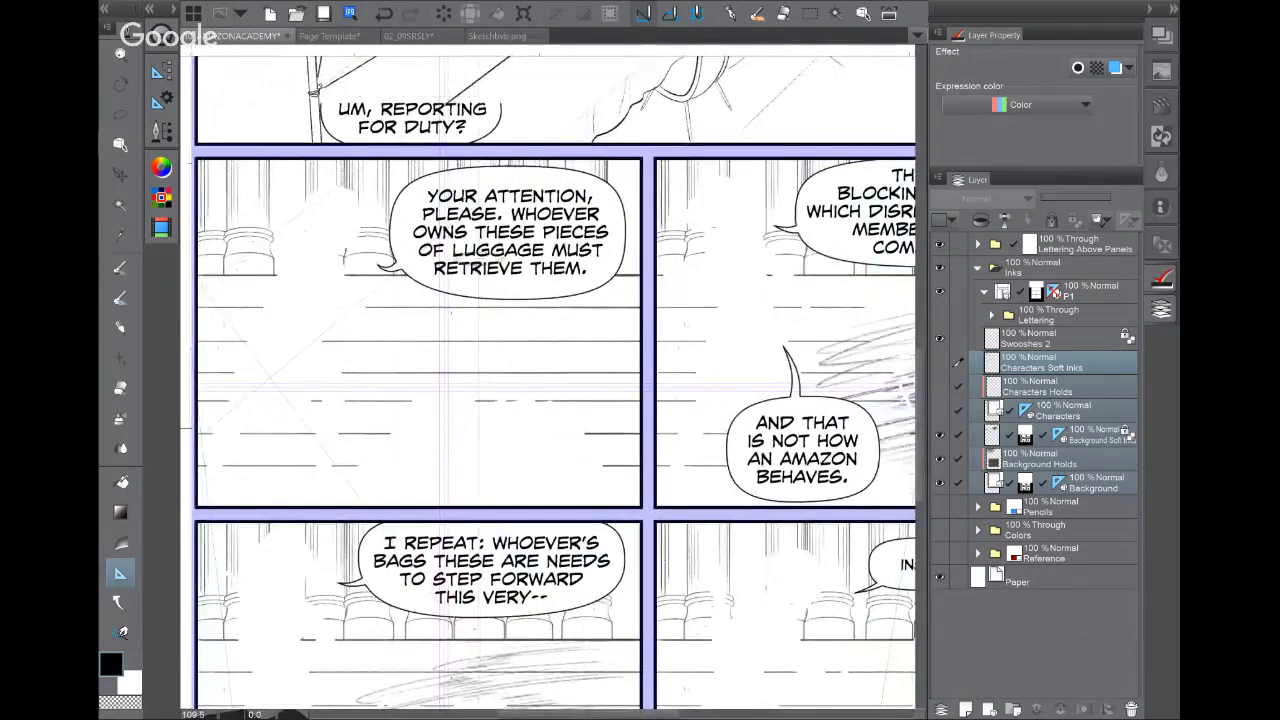
pyautogui.moveTo(600, 300); pyautogui.dragTo(428, 620)
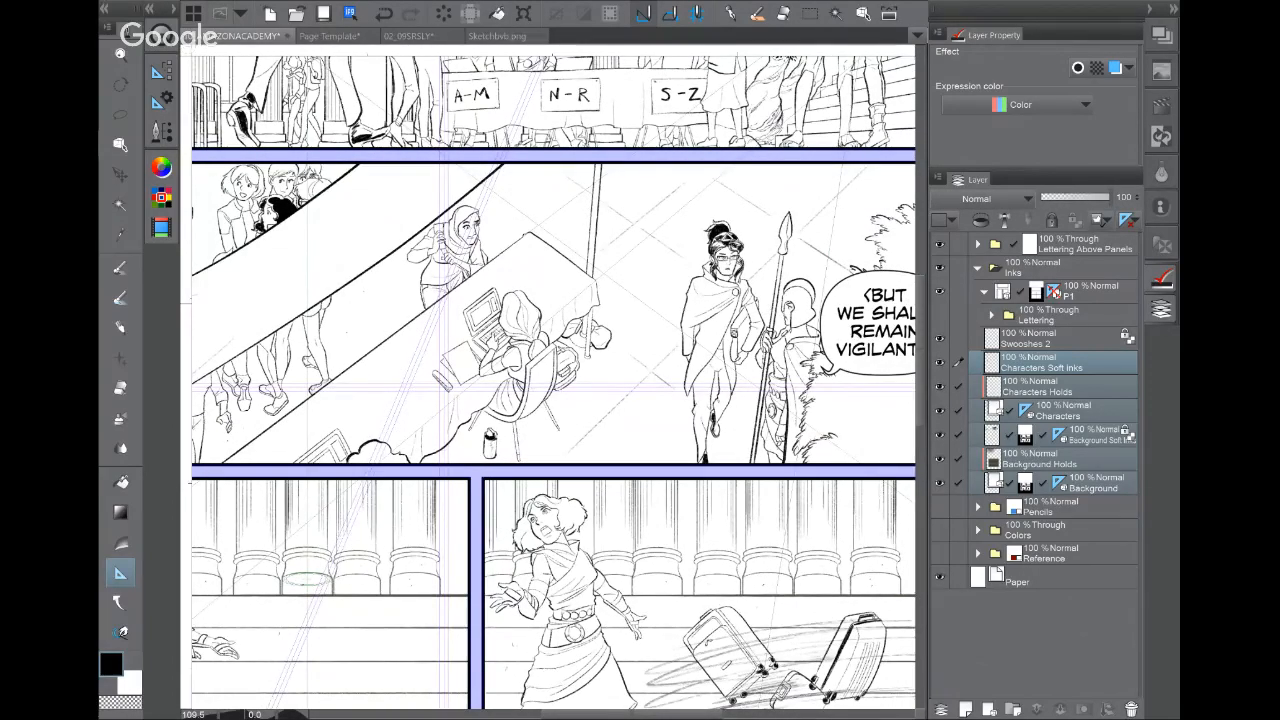
pyautogui.click(1080, 364)
pyautogui.moveTo(640, 130); pyautogui.dragTo(632, 484)
pyautogui.scroll(1, 767, 273)
pyautogui.moveTo(720, 290); pyautogui.dragTo(642, 398)
# Step: Hide Background Holds and toggle Background Soft inks off and on while viewing the next panel
pyautogui.click(1083, 465)
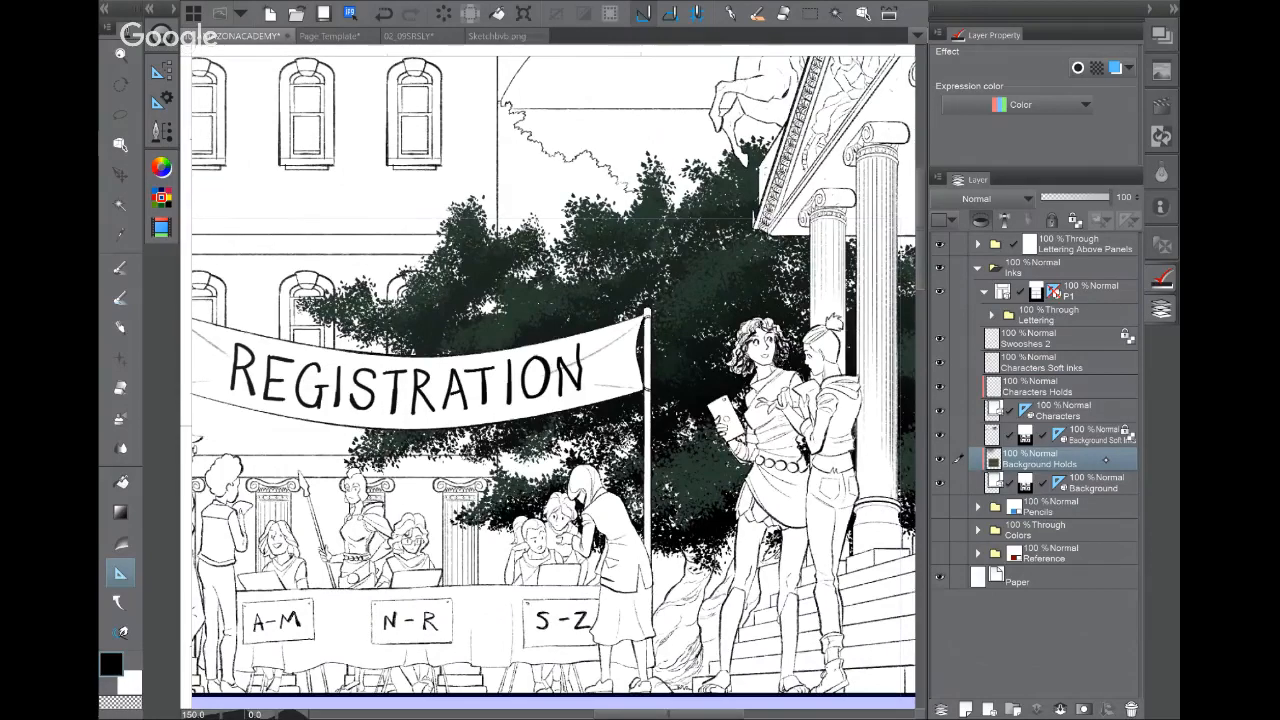
pyautogui.click(939, 459)
pyautogui.moveTo(556, 622); pyautogui.dragTo(550, 156)
pyautogui.moveTo(550, 400); pyautogui.dragTo(618, 605)
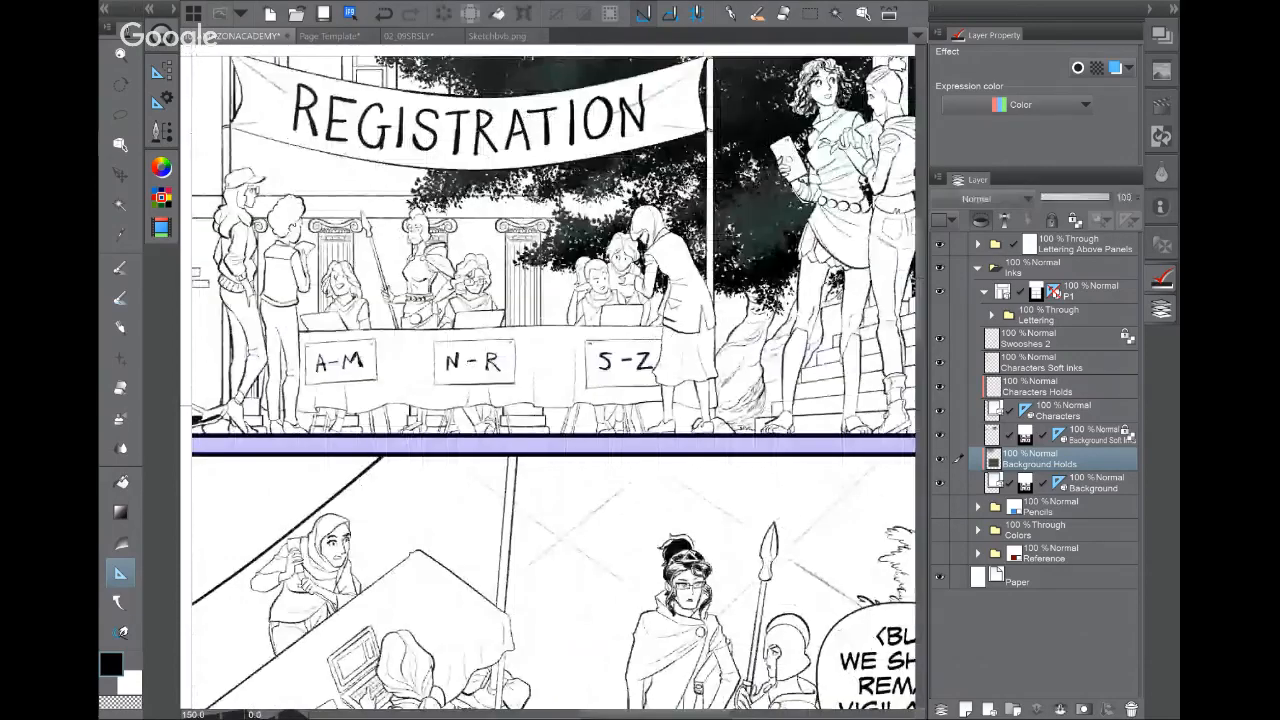
pyautogui.moveTo(600, 300); pyautogui.dragTo(578, 581)
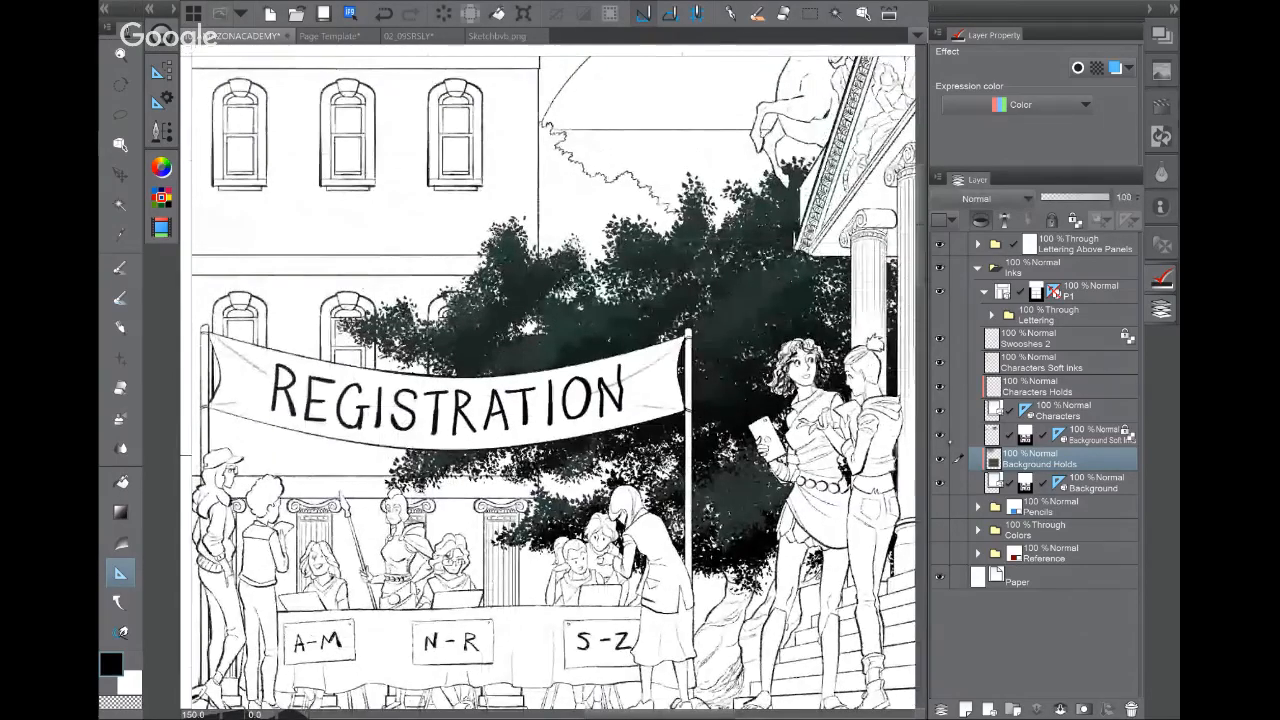
pyautogui.click(939, 436)
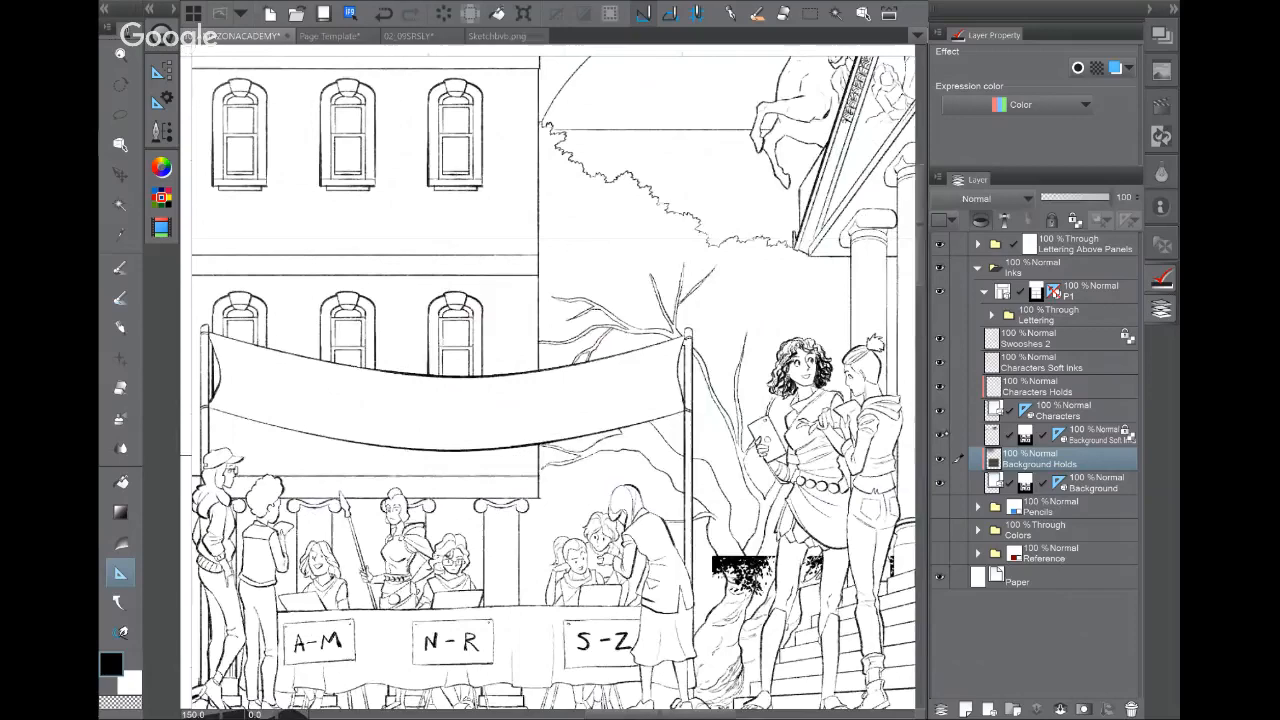
pyautogui.click(939, 436)
# Step: Select the Background layer, survey the figures, and zoom in on the backpack and water bottle
pyautogui.moveTo(349, 324); pyautogui.dragTo(748, 153)
pyautogui.click(1120, 485)
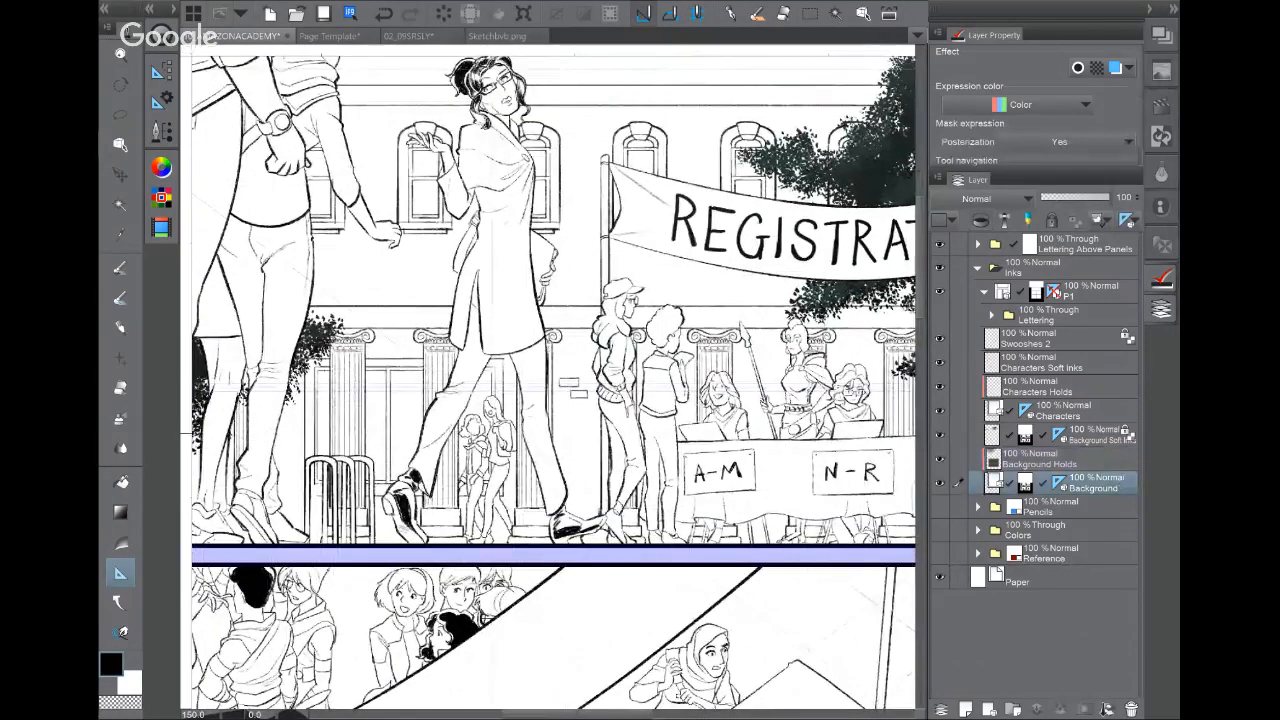
pyautogui.moveTo(480, 430); pyautogui.dragTo(654, 344)
pyautogui.moveTo(500, 250); pyautogui.dragTo(618, 595)
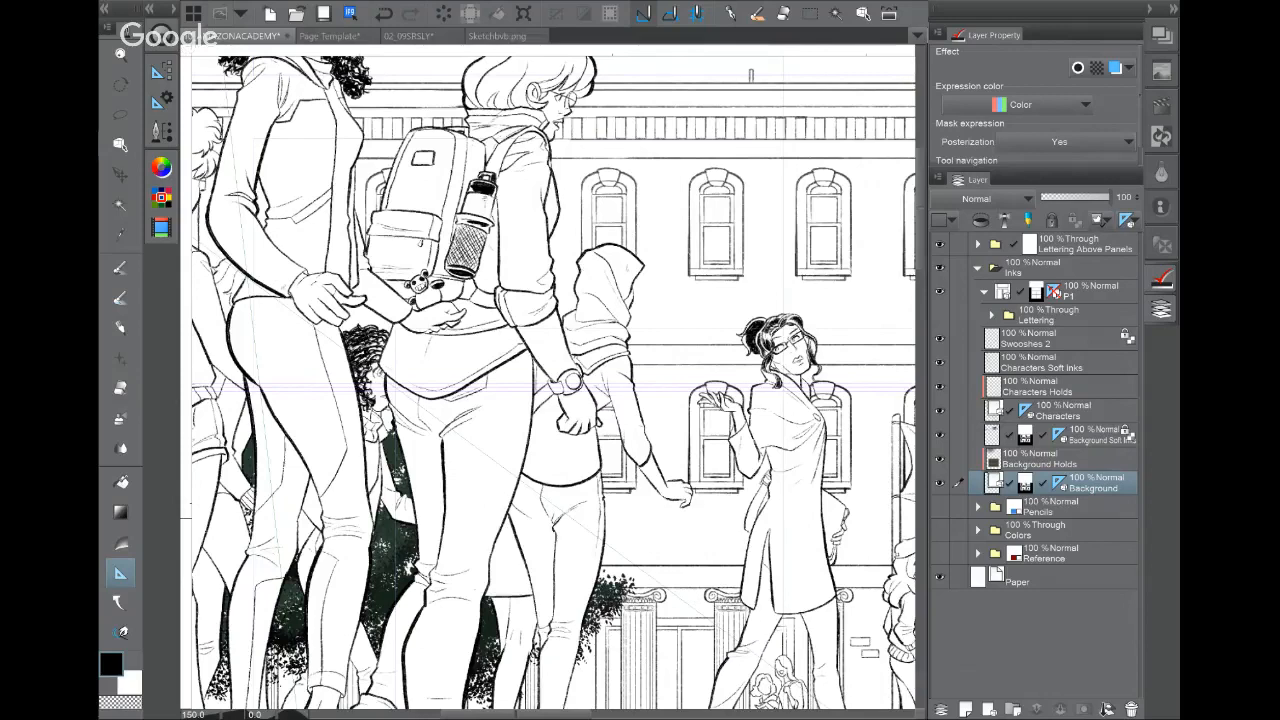
pyautogui.scroll(5, 570, 320)
pyautogui.moveTo(470, 290); pyautogui.dragTo(641, 487)
pyautogui.scroll(5, 632, 390)
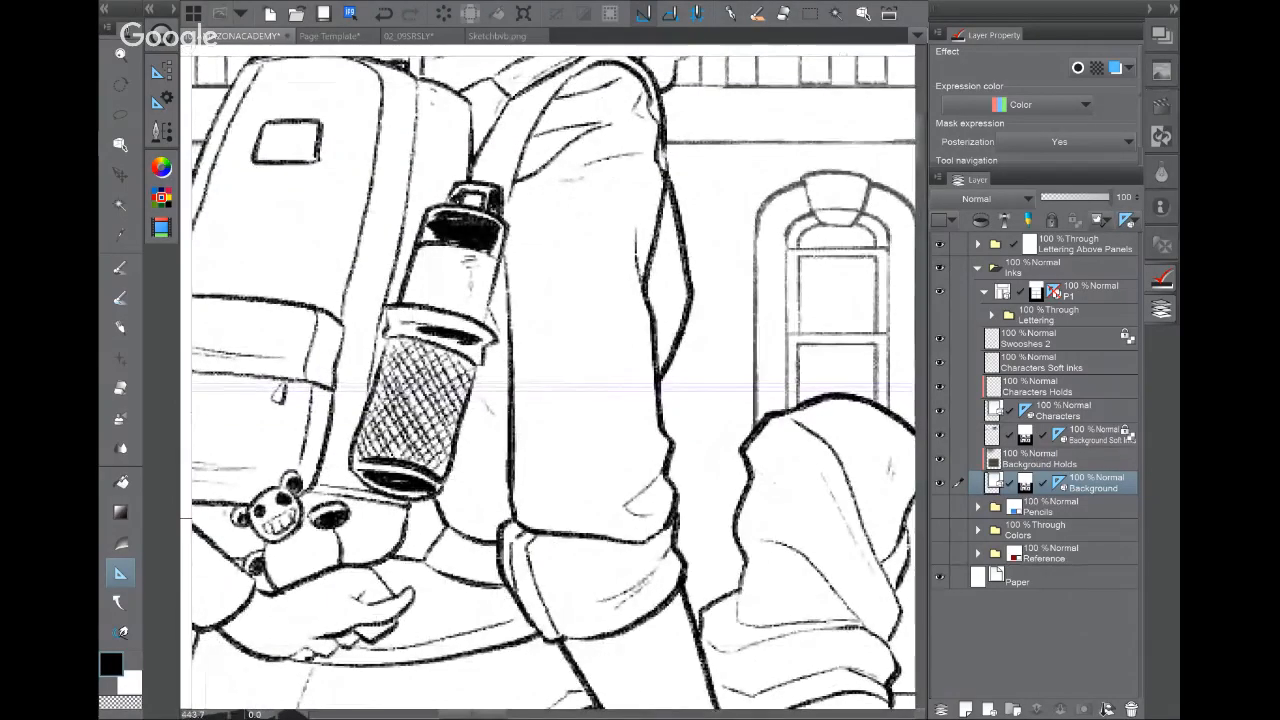
# Step: With the Correct line tool, pick the Characters layer from the sleeve line and zoom to the backpack
pyautogui.click(120, 632)
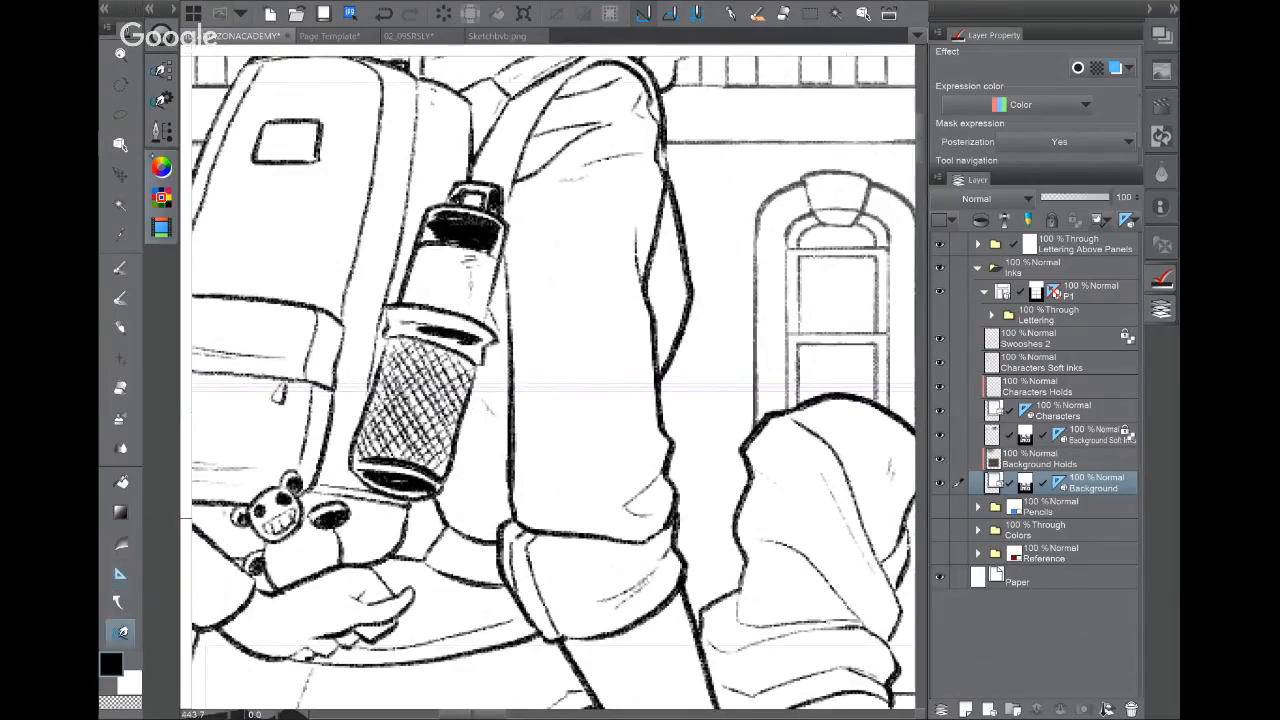
pyautogui.click(172, 9)
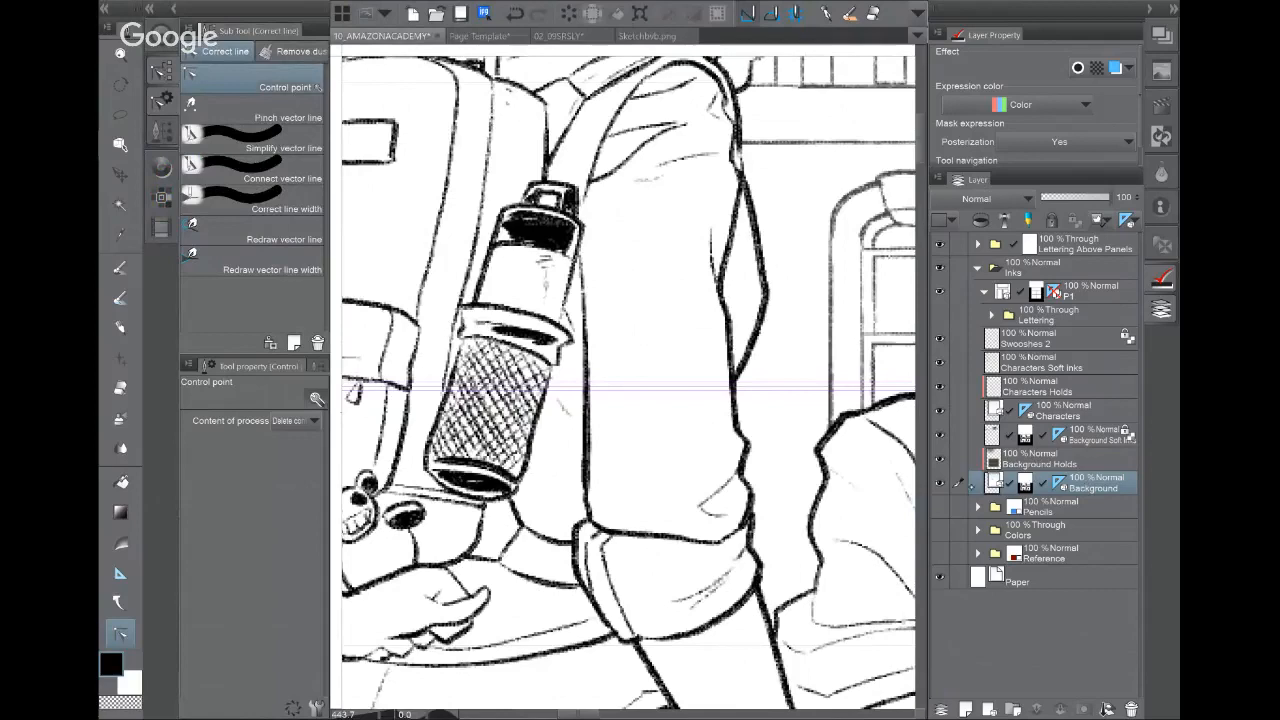
pyautogui.keyDown('ctrl'); pyautogui.keyDown('shift'); pyautogui.click(763, 266); pyautogui.keyUp('shift'); pyautogui.keyUp('ctrl')
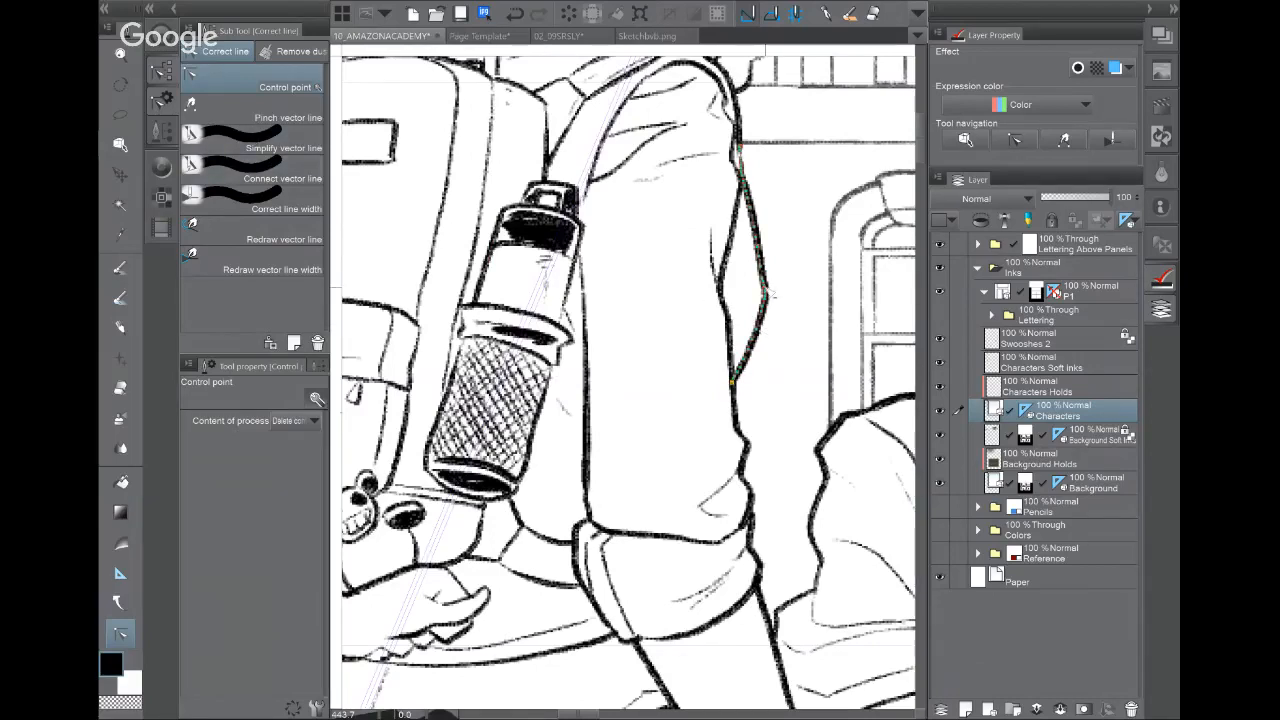
pyautogui.scroll(3, 765, 280)
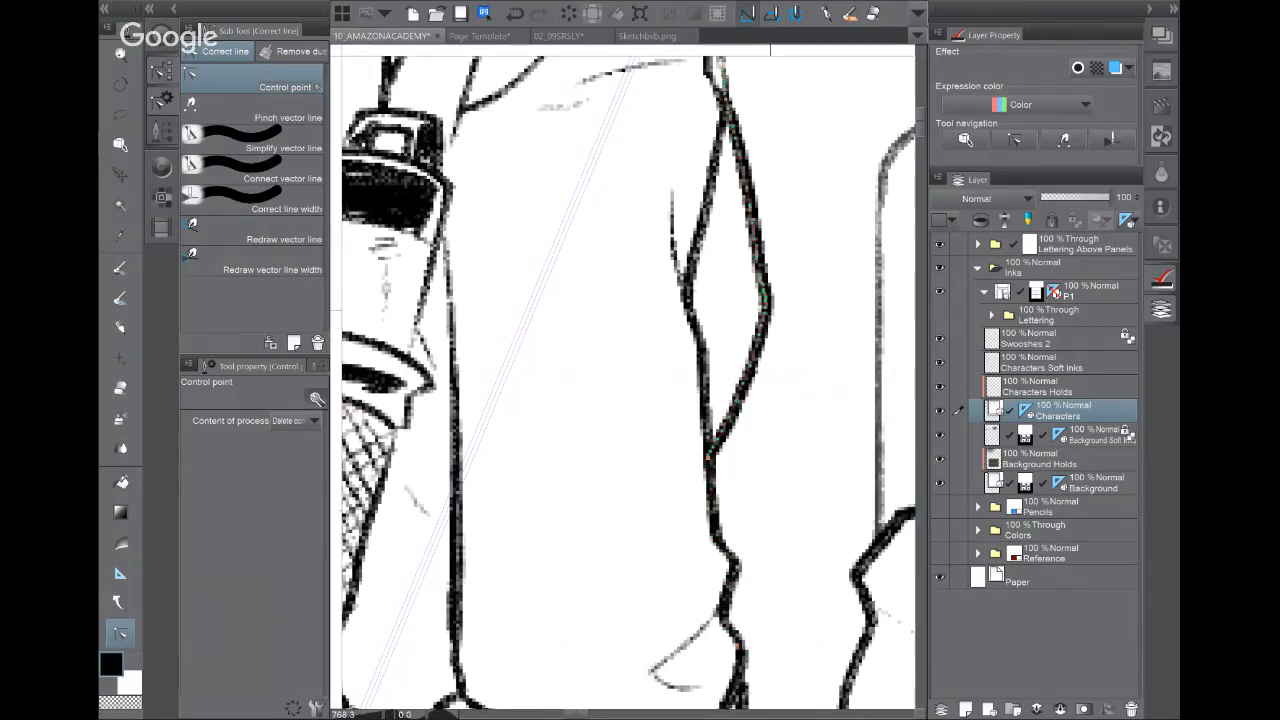
pyautogui.scroll(-3, 717, 427)
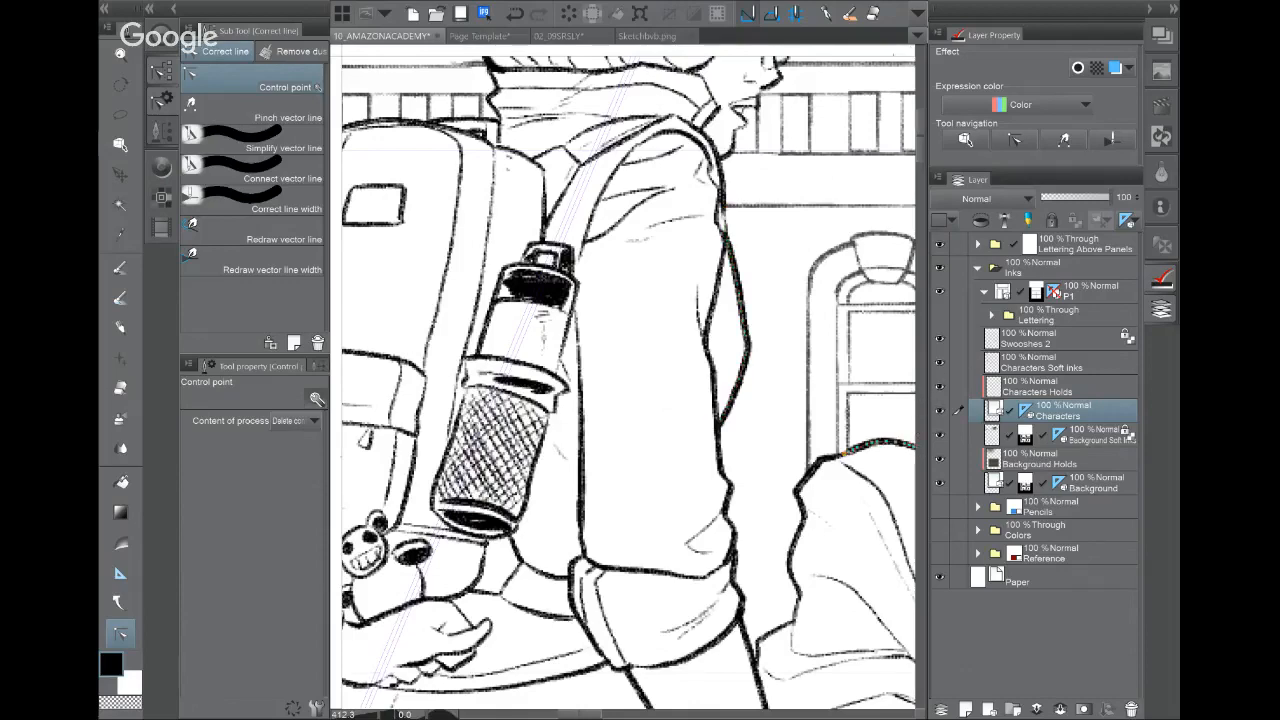
pyautogui.scroll(-3, 722, 470)
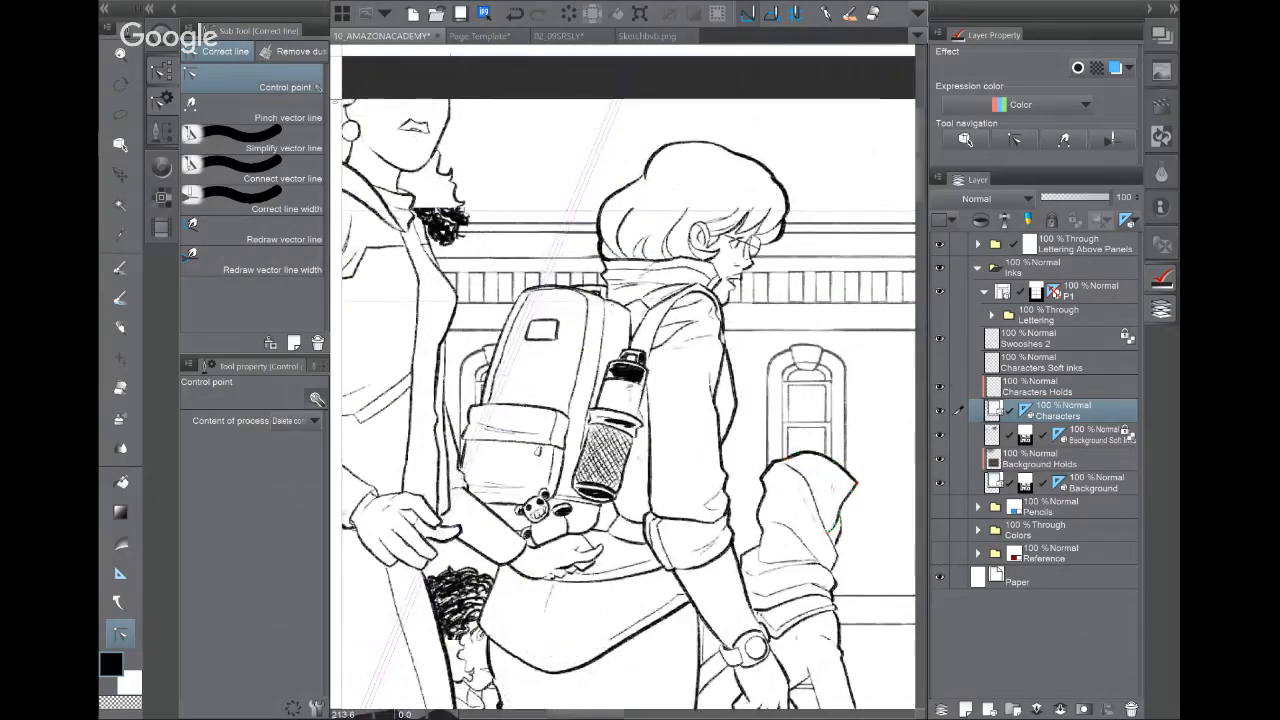
pyautogui.moveTo(722, 470); pyautogui.dragTo(705, 333)
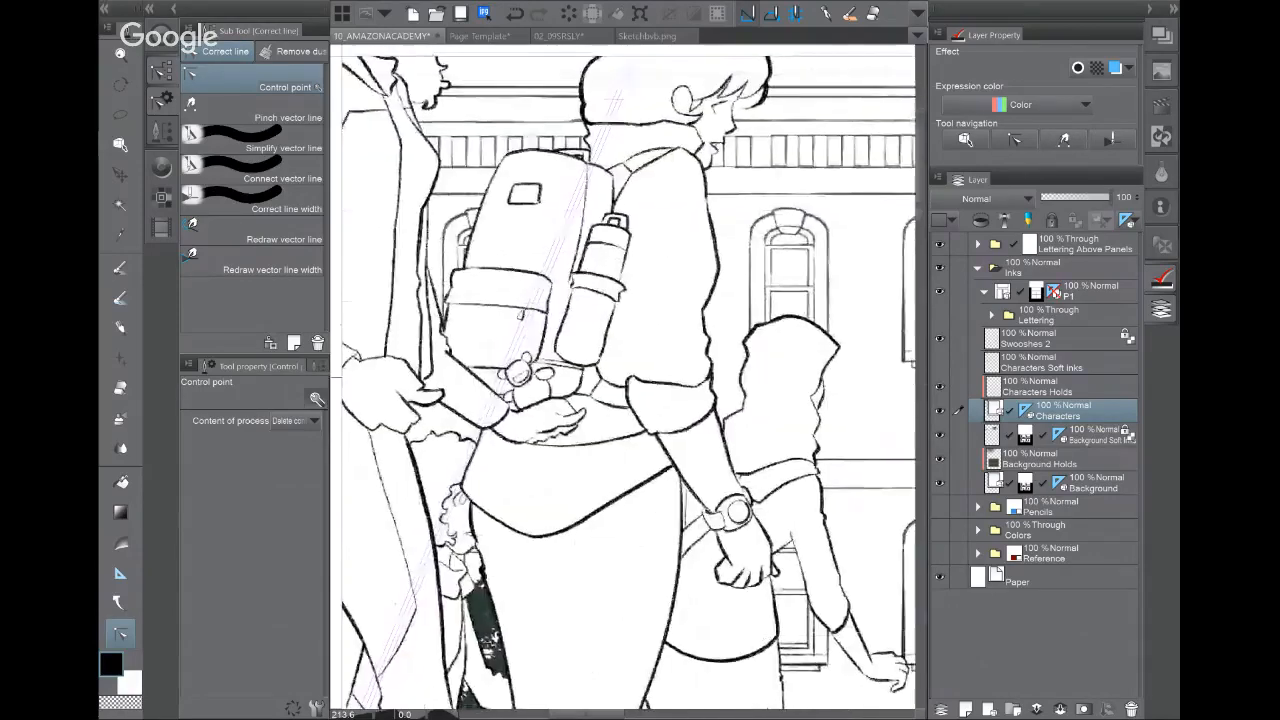
pyautogui.moveTo(600, 333); pyautogui.dragTo(665, 497)
pyautogui.scroll(2, 765, 427)
pyautogui.moveTo(765, 427); pyautogui.dragTo(714, 321)
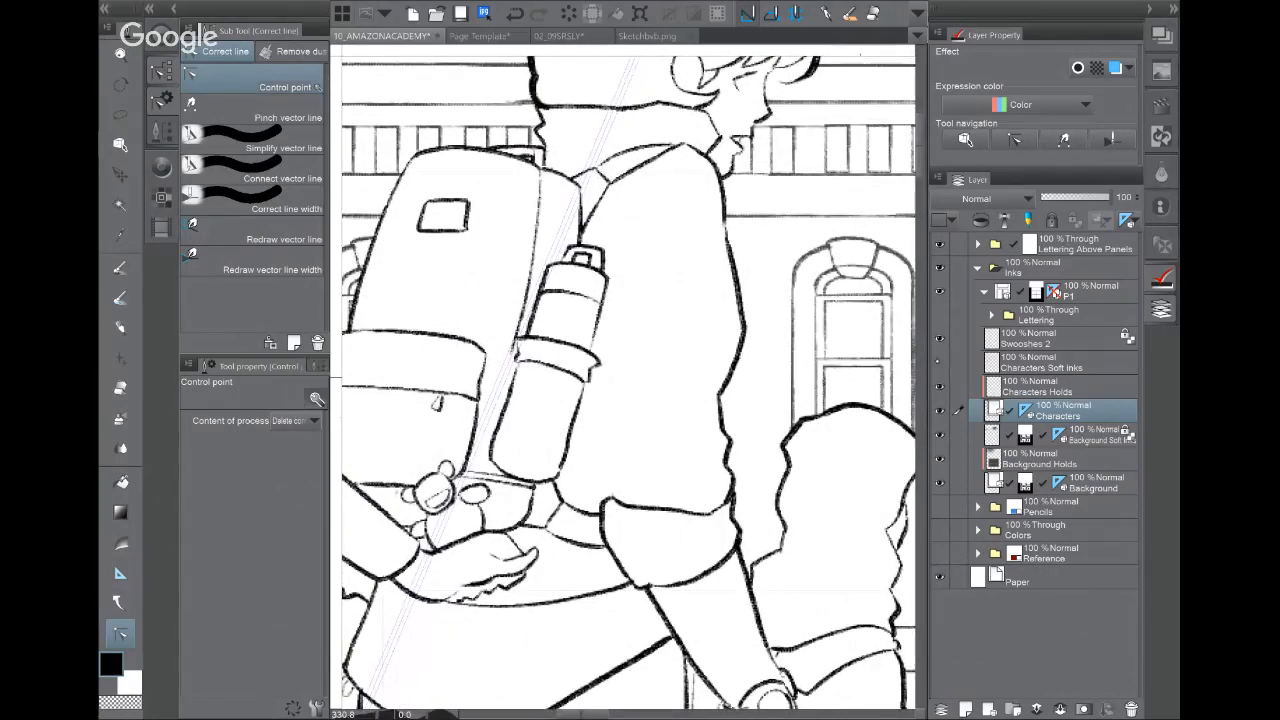
# Step: Toggle Characters and Characters Soft inks to compare, ending with soft inks hidden and Characters selected
pyautogui.click(940, 363)
pyautogui.click(1065, 363)
pyautogui.click(940, 410)
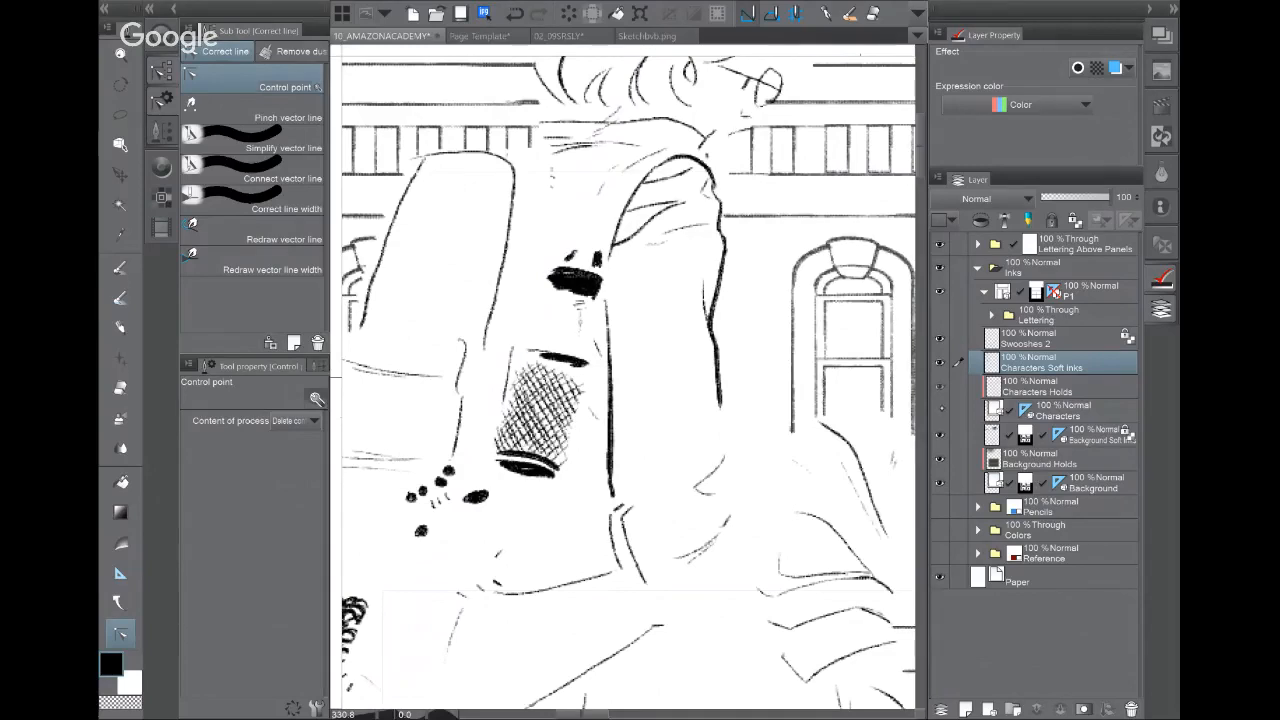
pyautogui.click(940, 410)
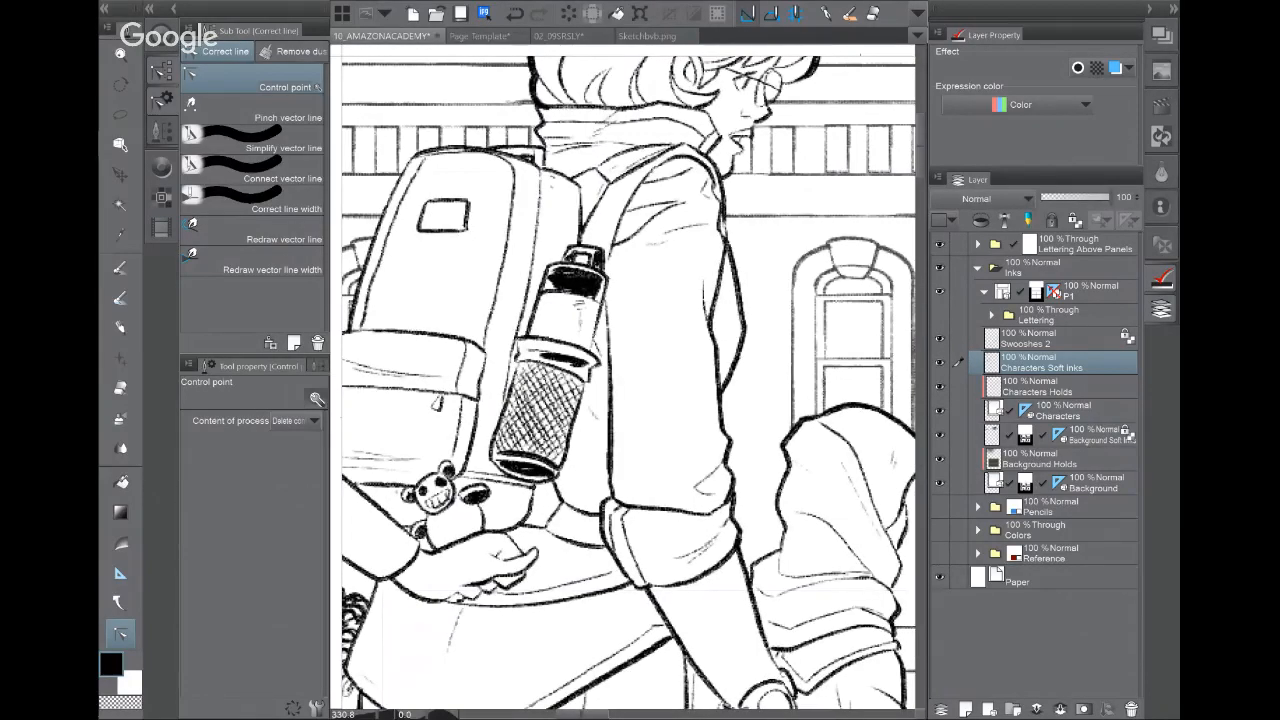
pyautogui.click(940, 362)
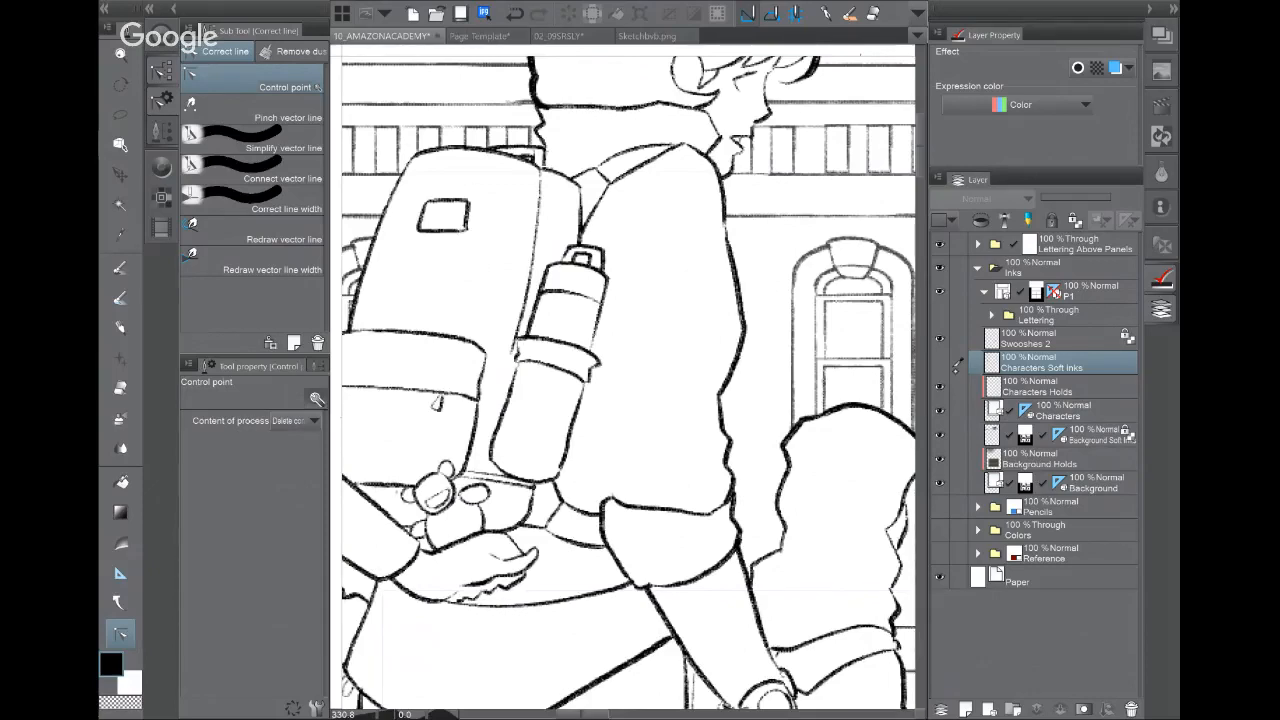
pyautogui.click(940, 362)
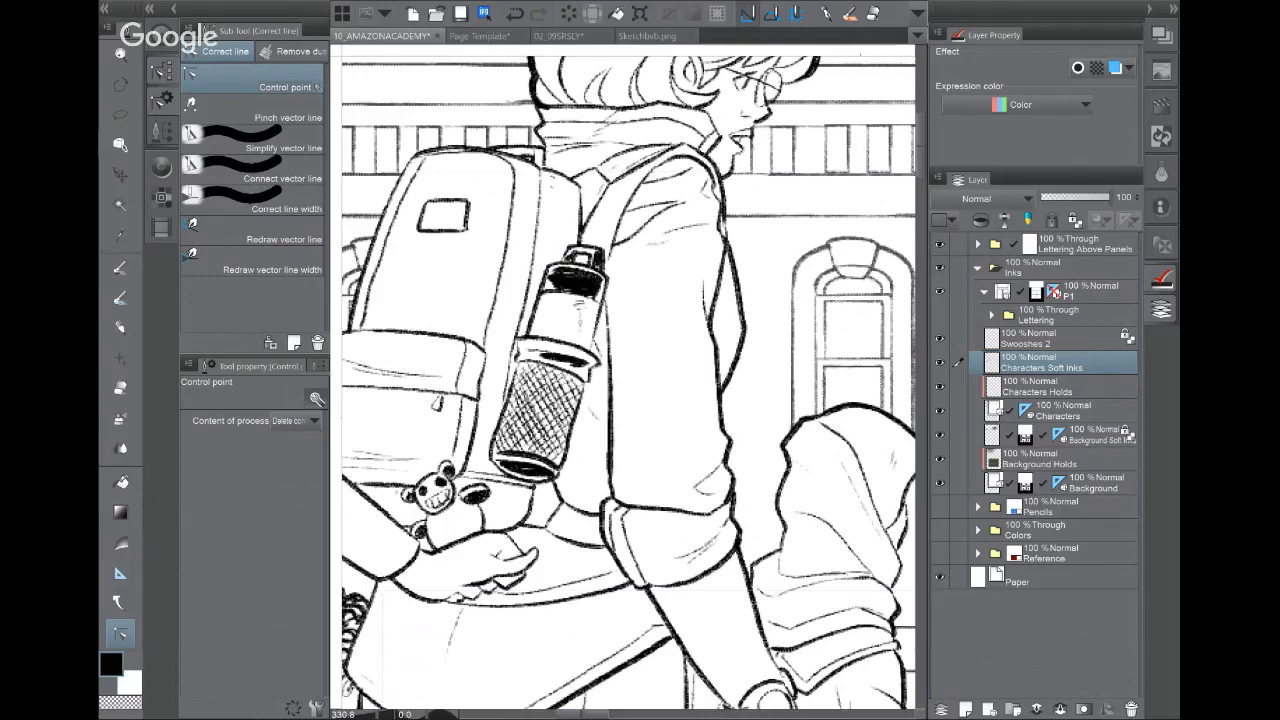
pyautogui.click(939, 362)
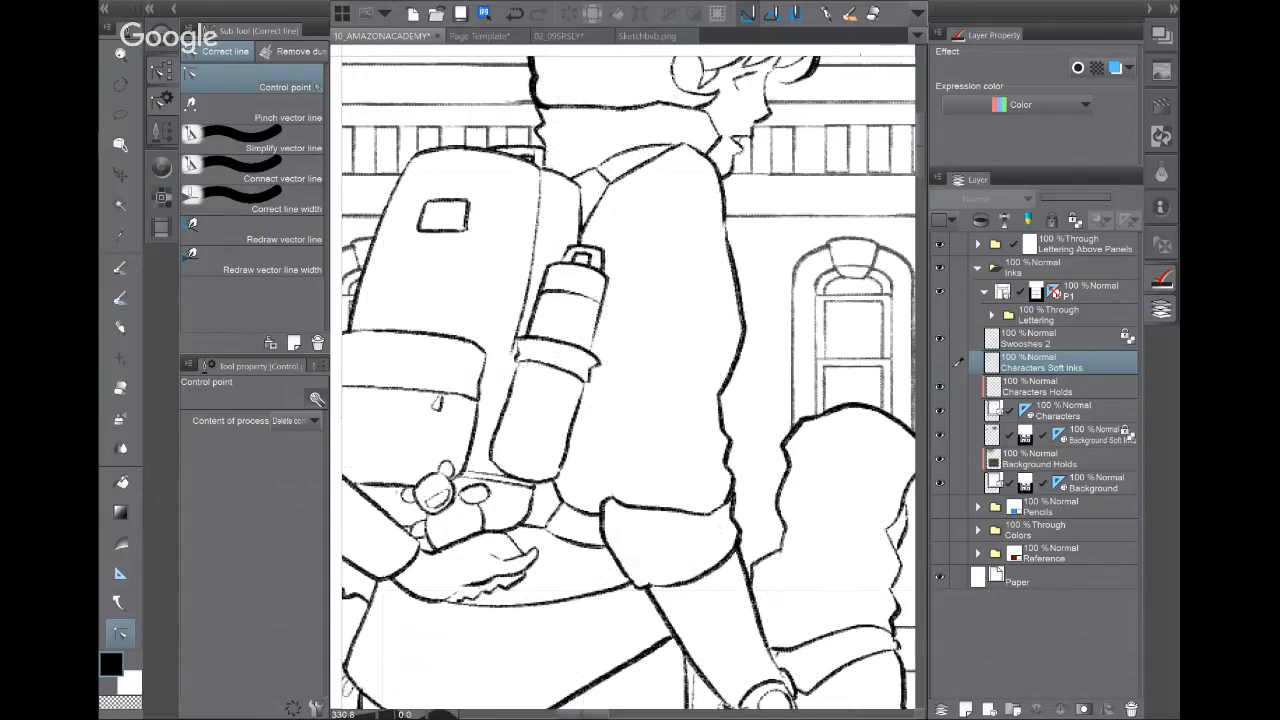
pyautogui.click(1094, 410)
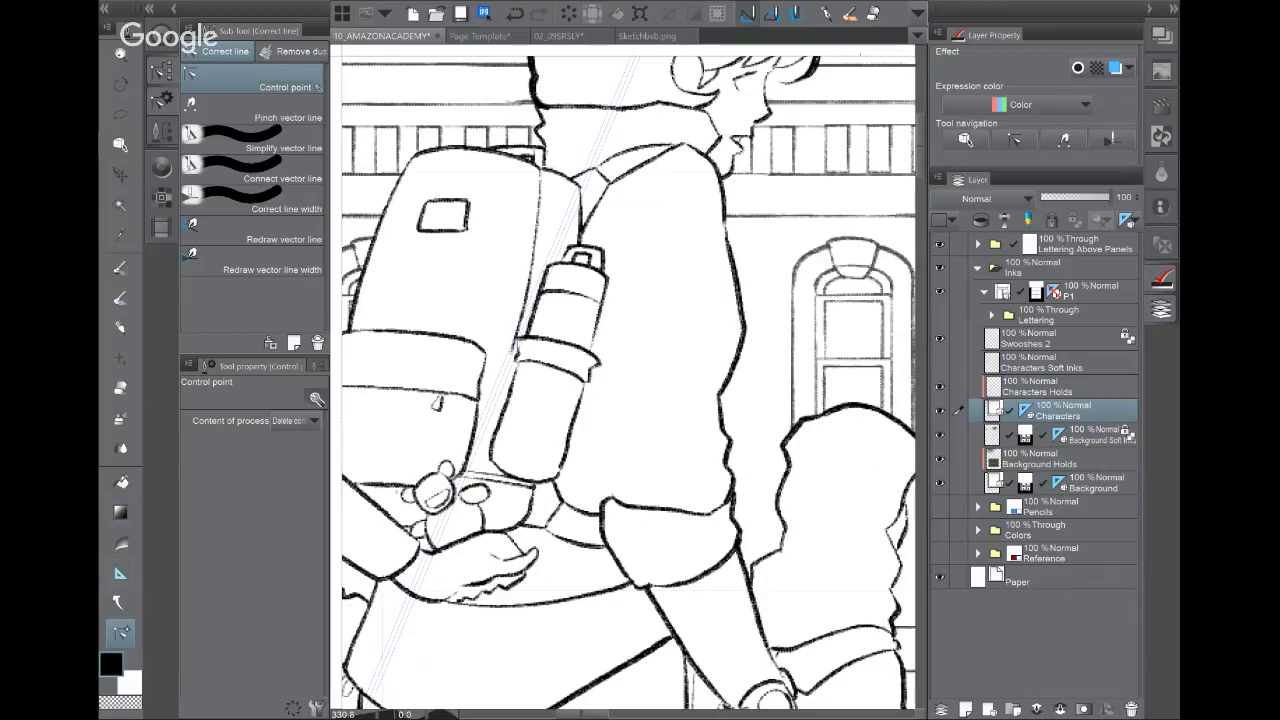
# Step: Pinch the jacket's back outline inward along its upper and lower stretches
pyautogui.click(256, 110)
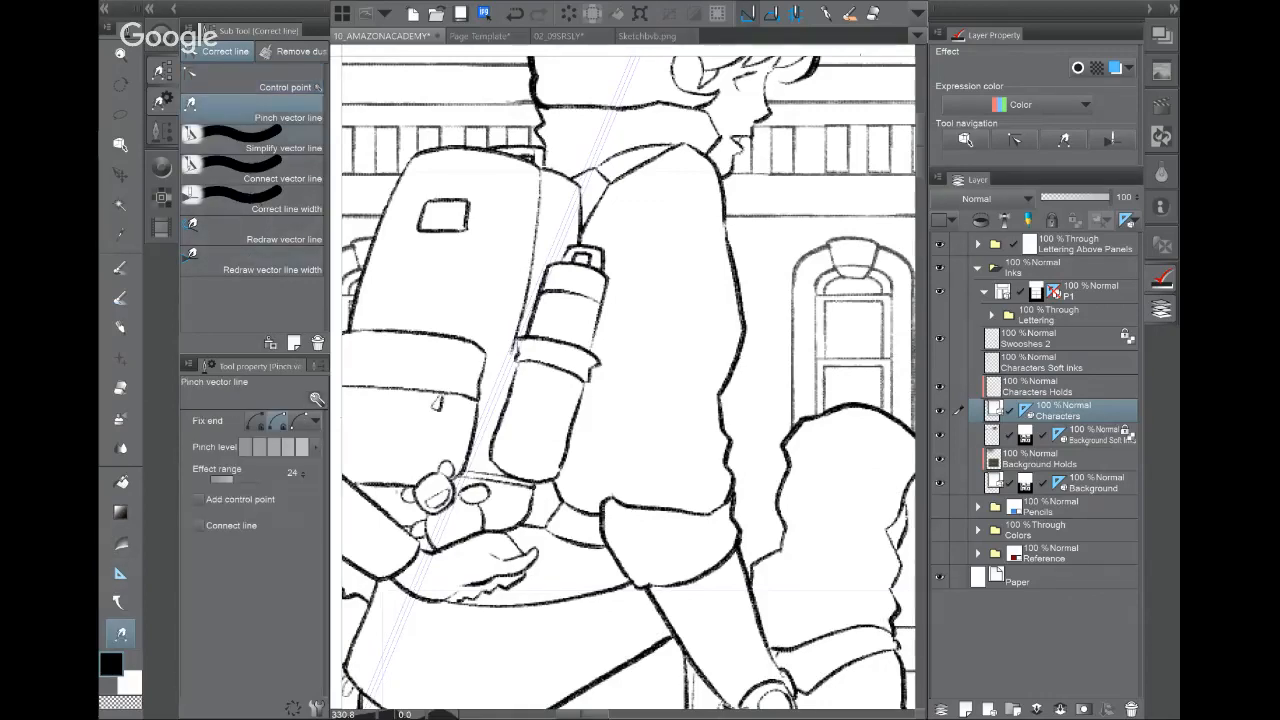
pyautogui.moveTo(738, 289); pyautogui.dragTo(742, 295)
pyautogui.moveTo(722, 410); pyautogui.dragTo(643, 328)
pyautogui.scroll(5, 741, 371)
pyautogui.moveTo(626, 417); pyautogui.dragTo(624, 430)
pyautogui.moveTo(630, 308); pyautogui.dragTo(627, 313)
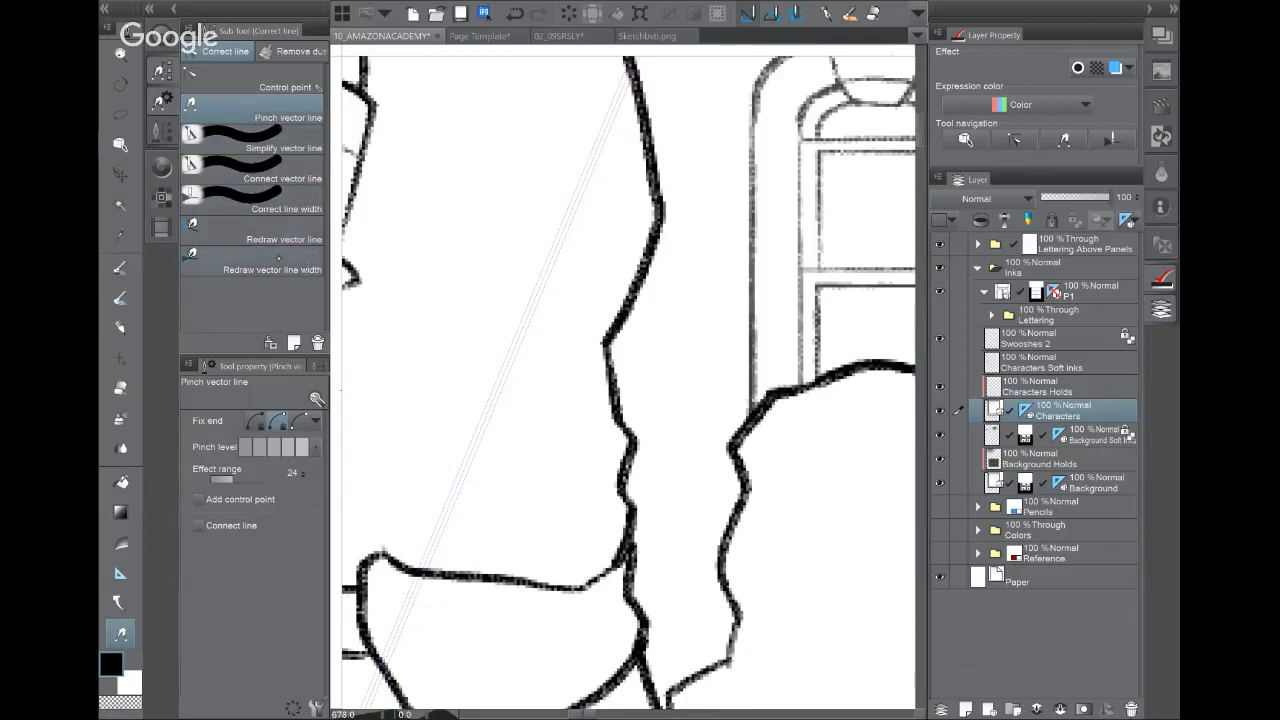
# Step: Restroke the jacket's right outline moderately thicker, undoing the overly thick and angular attempts
pyautogui.click(278, 258)
pyautogui.moveTo(634, 223)
pyautogui.mouseDown()
pyautogui.moveTo(588, 382)
pyautogui.moveTo(642, 268)
pyautogui.moveTo(669, 83)
pyautogui.mouseUp()
pyautogui.scroll(-3, 640, 380)
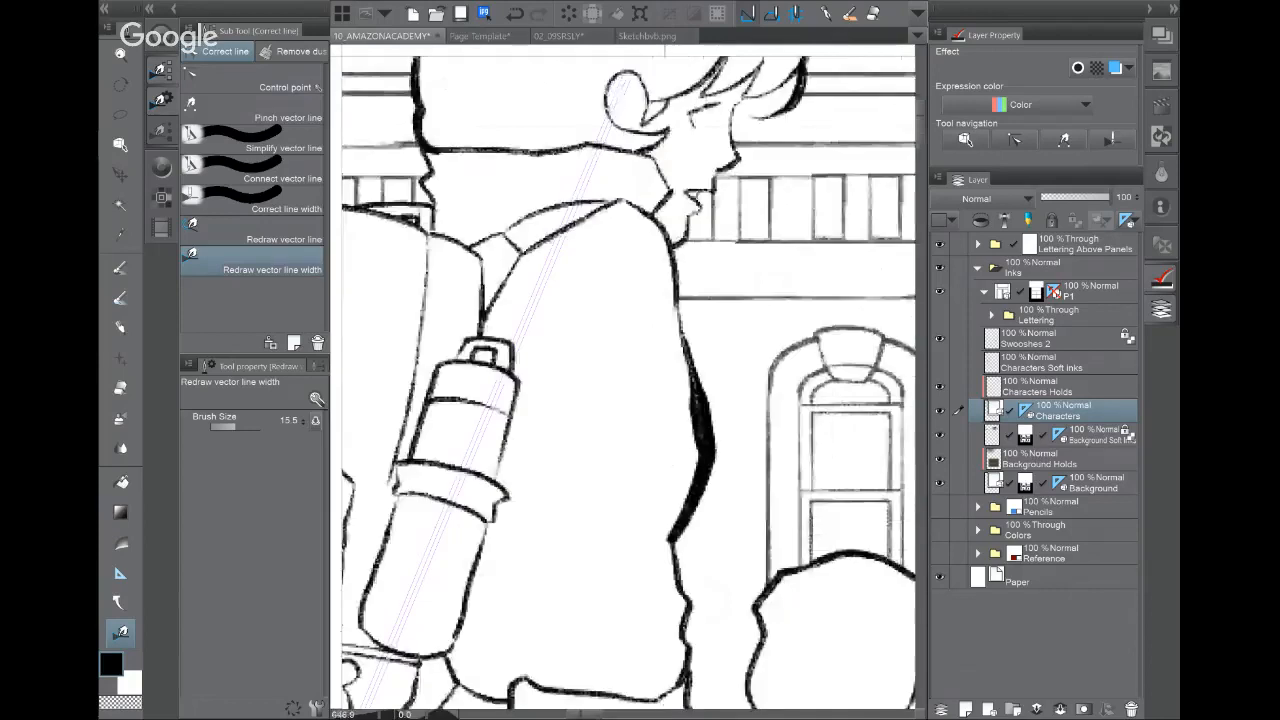
pyautogui.hotkey('ctrl', 'z')
pyautogui.moveTo(680, 345)
pyautogui.mouseDown()
pyautogui.moveTo(705, 505)
pyautogui.moveTo(670, 563)
pyautogui.moveTo(701, 466)
pyautogui.moveTo(672, 549)
pyautogui.mouseUp()
pyautogui.moveTo(681, 342)
pyautogui.mouseDown()
pyautogui.moveTo(696, 502)
pyautogui.moveTo(668, 570)
pyautogui.mouseUp()
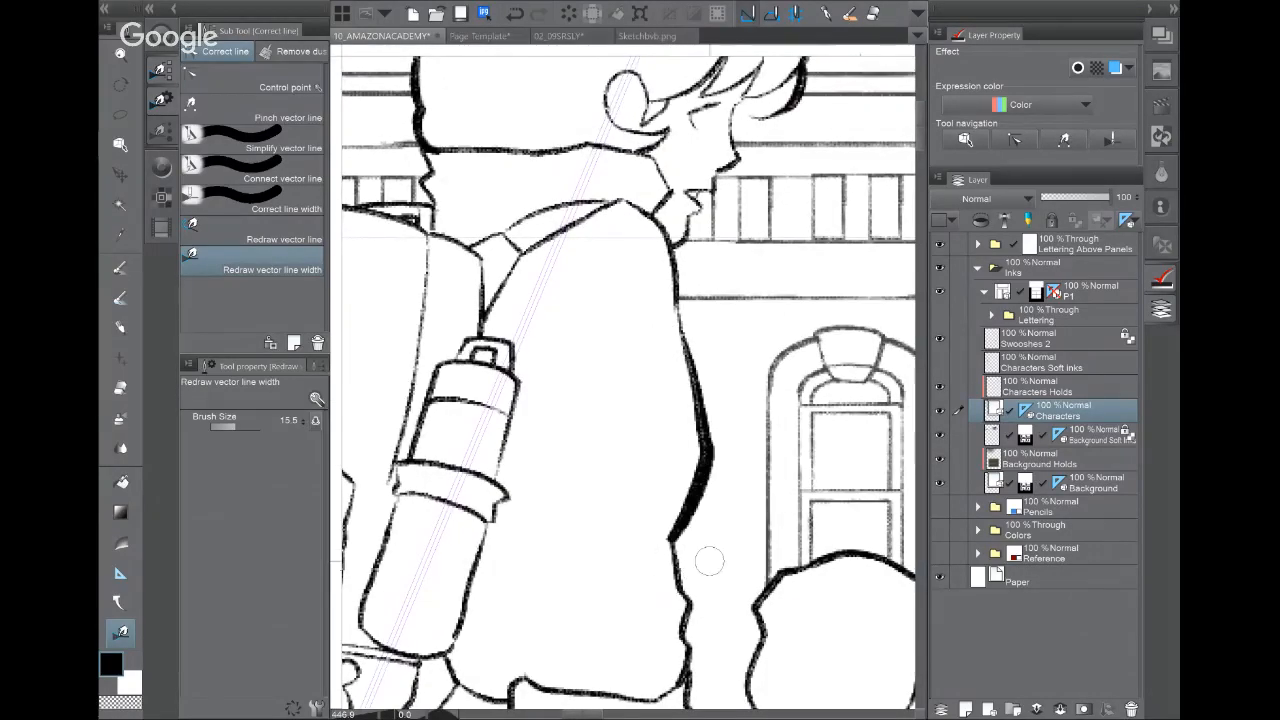
pyautogui.click(252, 232)
pyautogui.moveTo(681, 318)
pyautogui.mouseDown()
pyautogui.moveTo(713, 465)
pyautogui.moveTo(674, 522)
pyautogui.mouseUp()
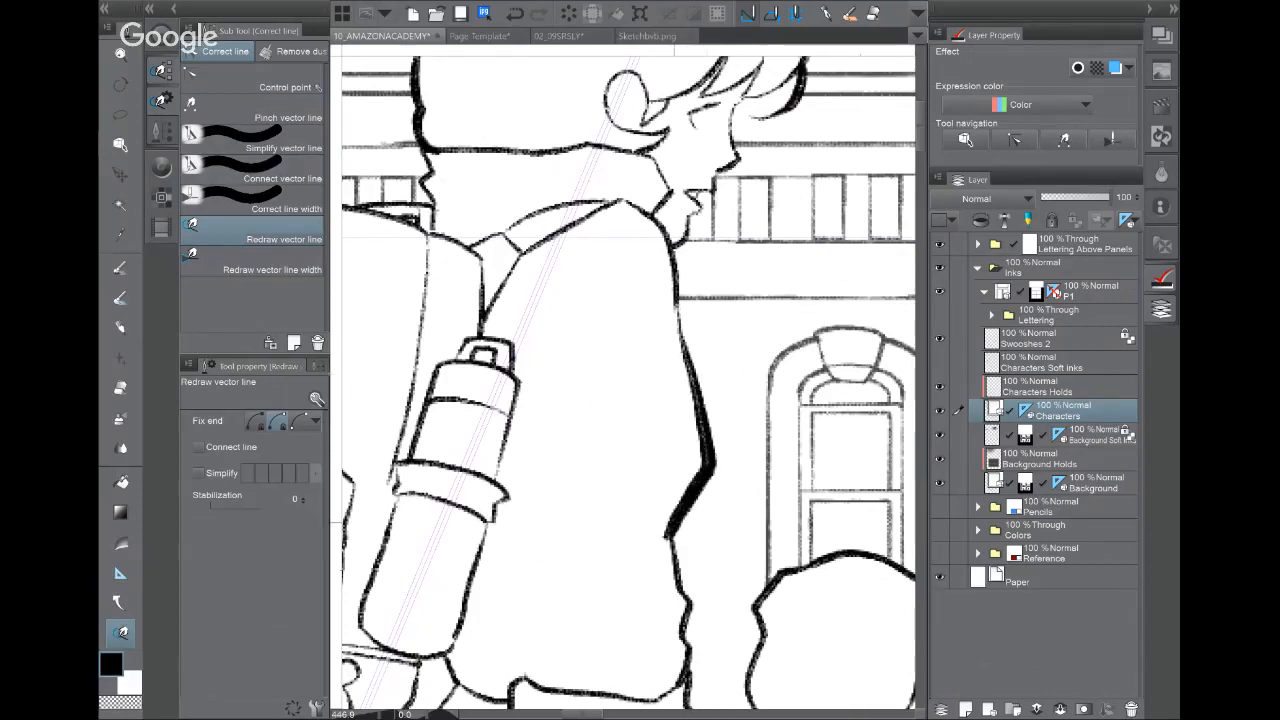
pyautogui.click(514, 14)
pyautogui.click(514, 14)
pyautogui.click(514, 14)
pyautogui.click(514, 14)
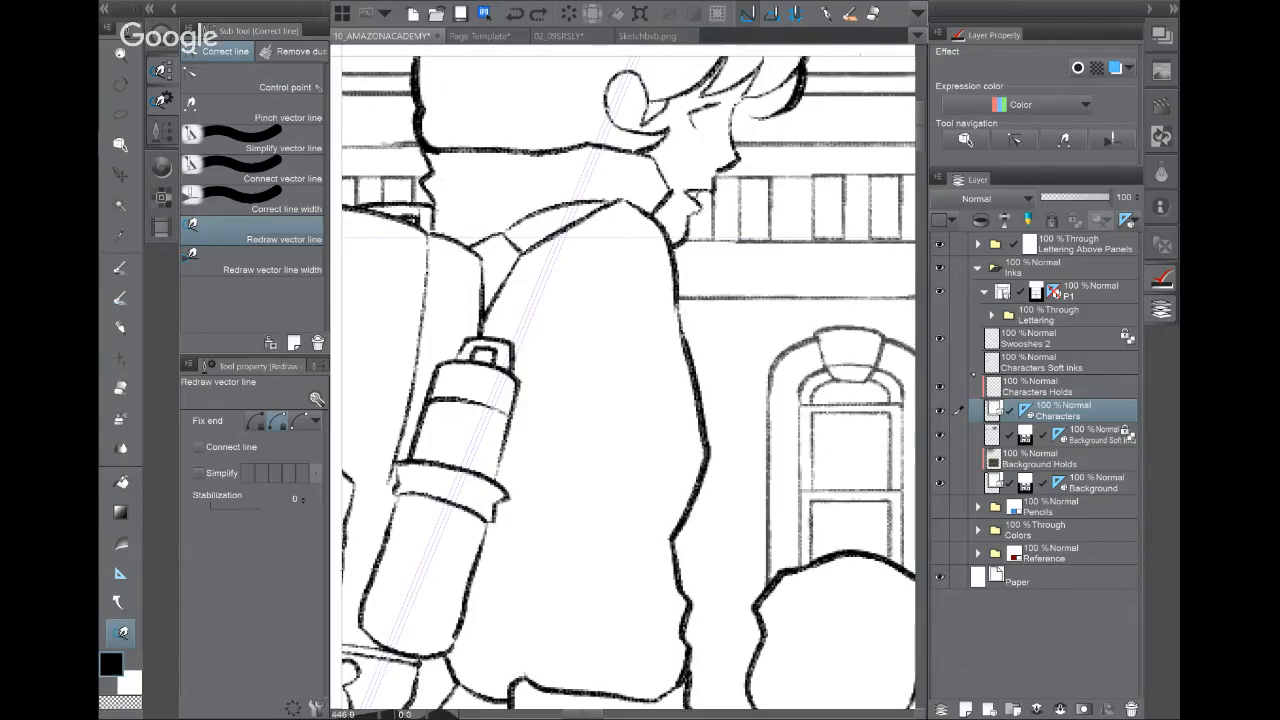
# Step: Compare with Characters Soft inks toggled, leave it hidden, and add a new layer above Pencils
pyautogui.click(941, 363)
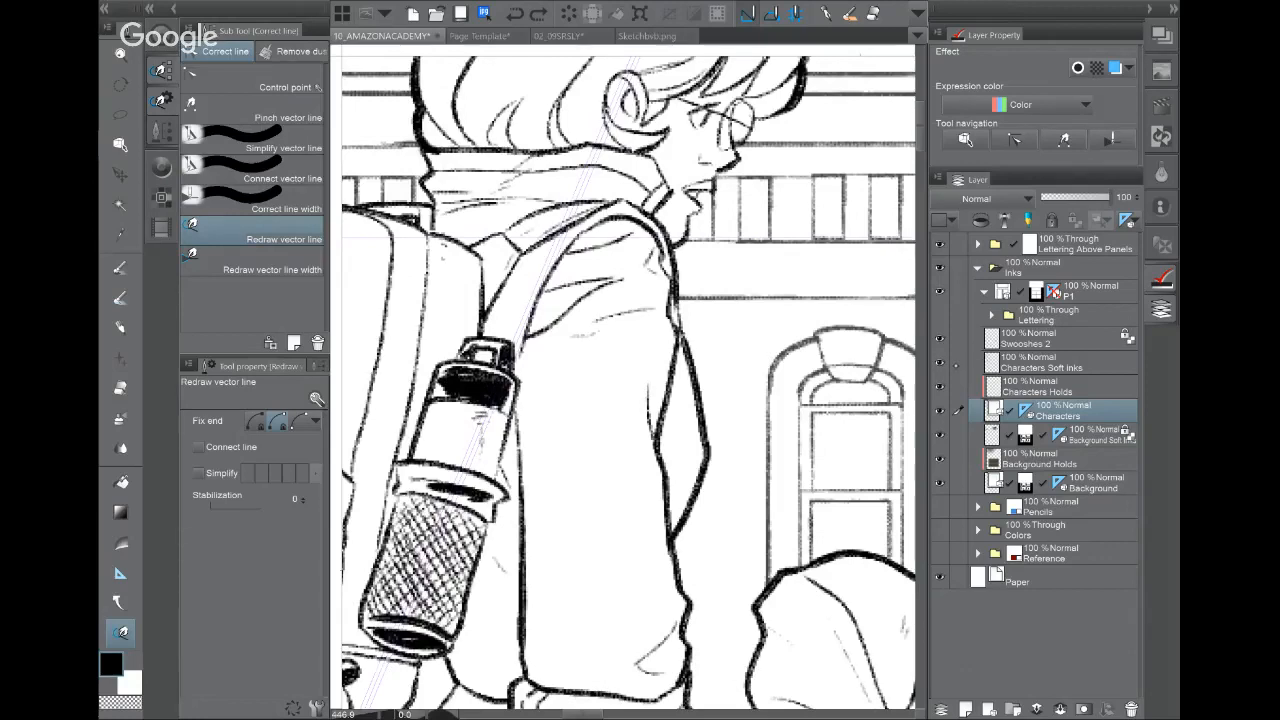
pyautogui.click(940, 363)
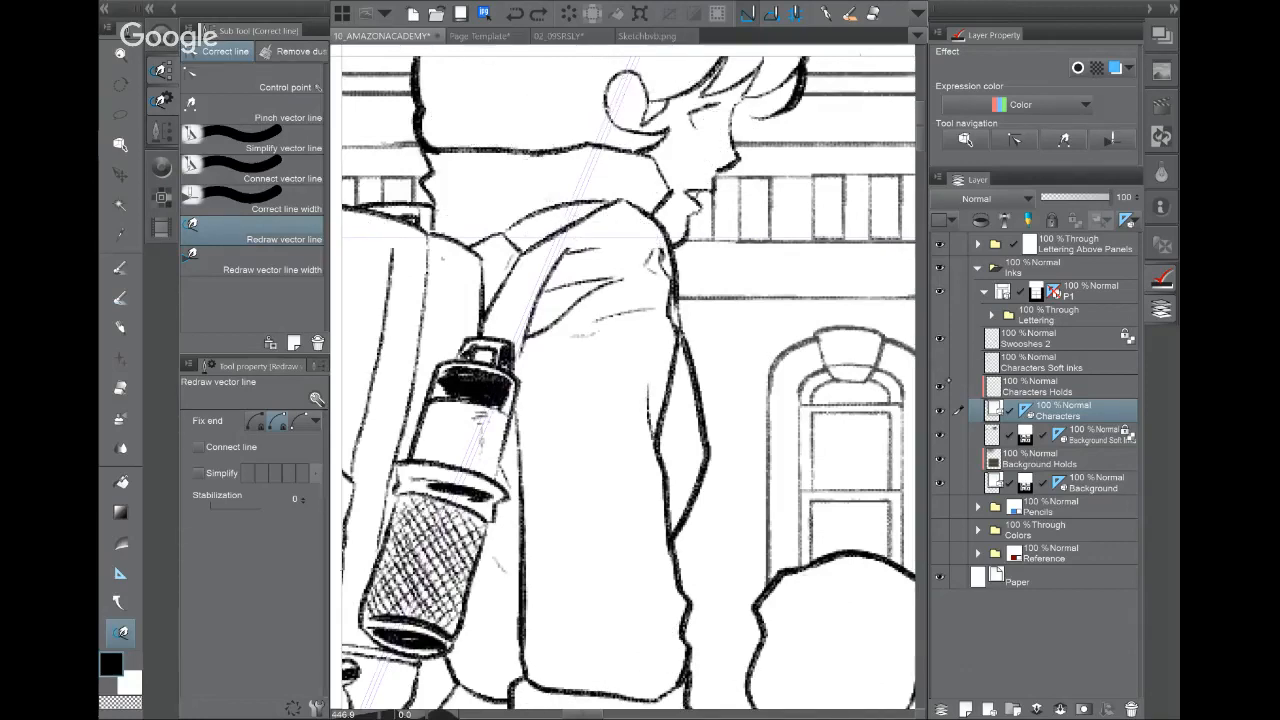
pyautogui.click(940, 363)
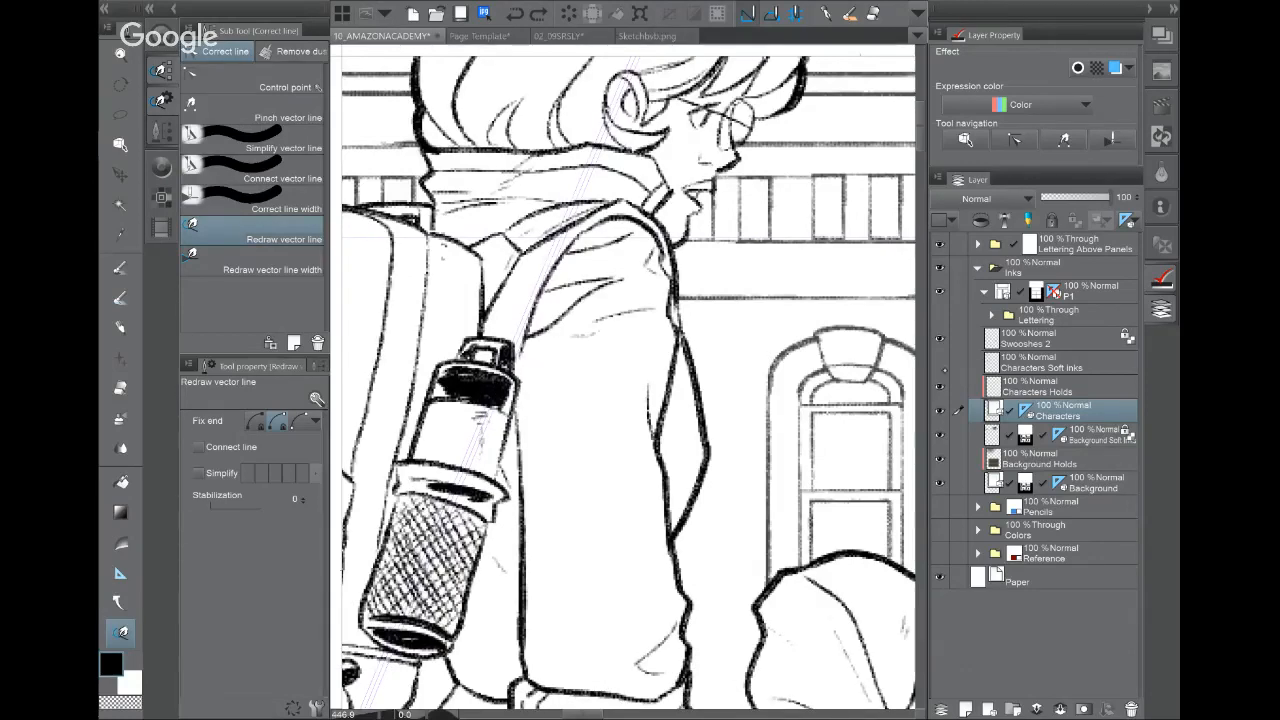
pyautogui.click(940, 363)
pyautogui.click(1060, 506)
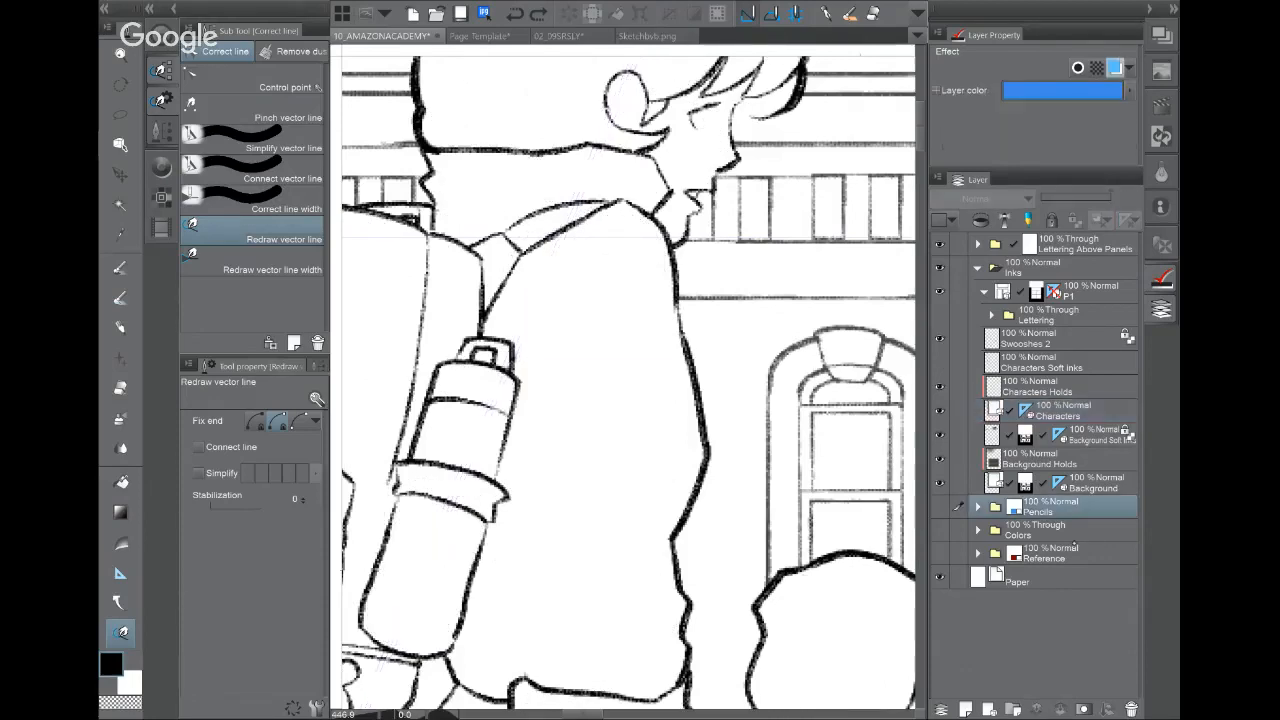
pyautogui.click(965, 709)
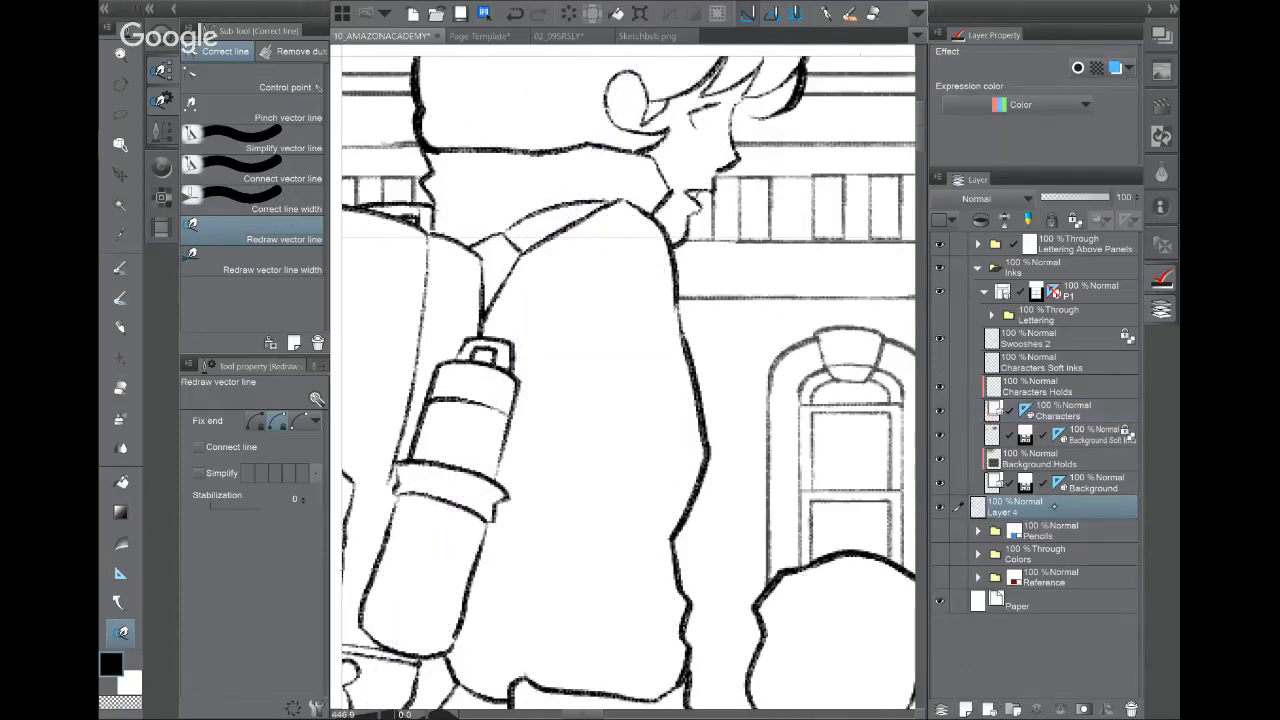
# Step: Rename Layer 4 to 'Flats', reselect it, and choose the Fill tool set to Refer other layers
pyautogui.doubleClick(1005, 511)
pyautogui.write('F')
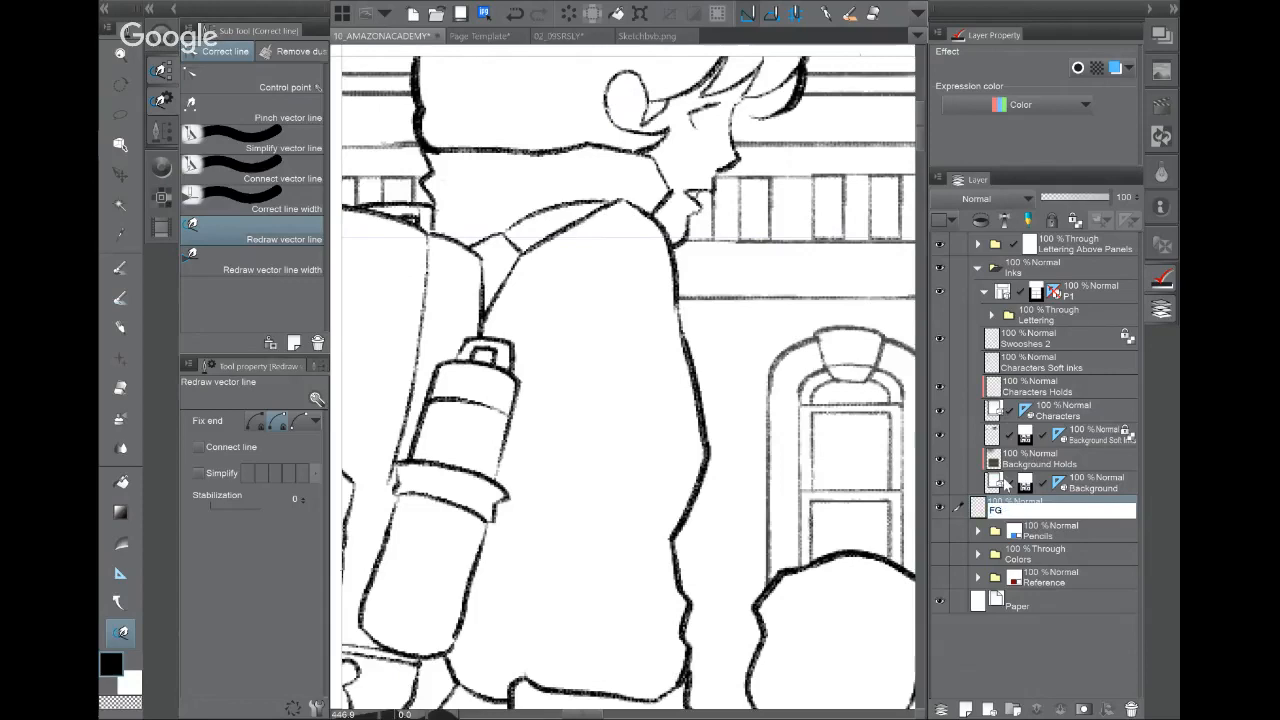
pyautogui.write('lats')
pyautogui.press('Return')
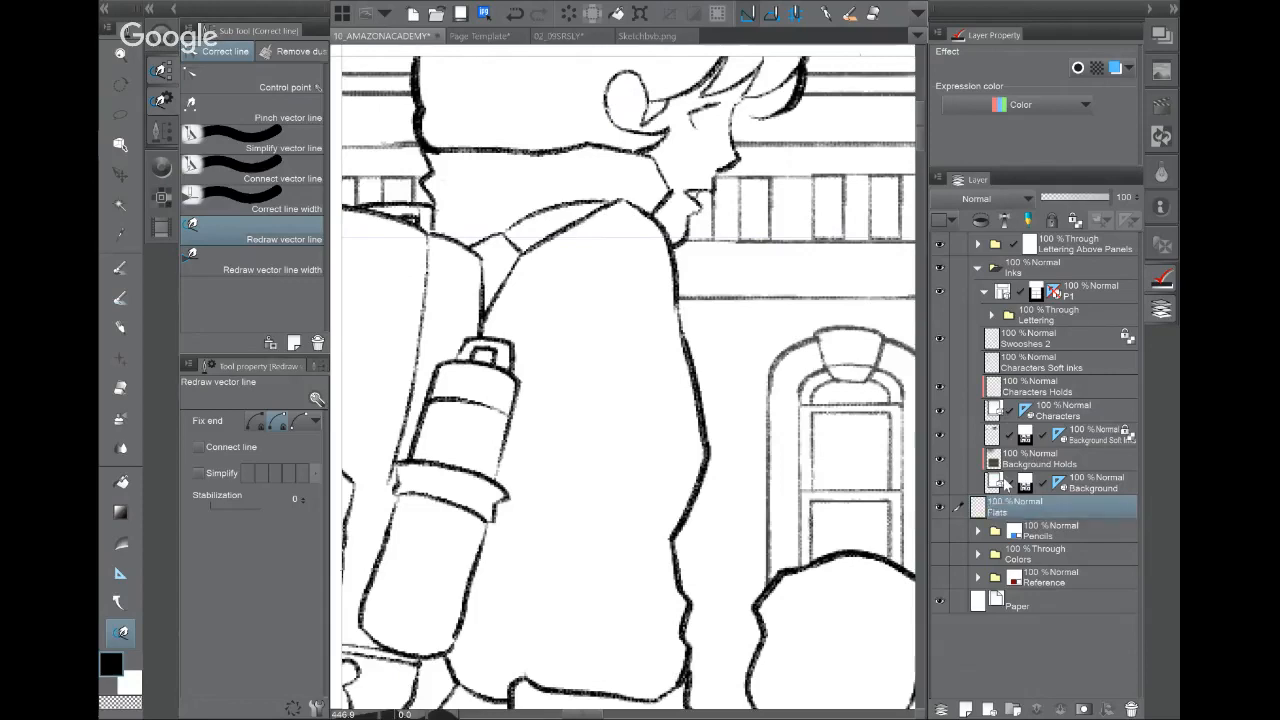
pyautogui.click(1076, 268)
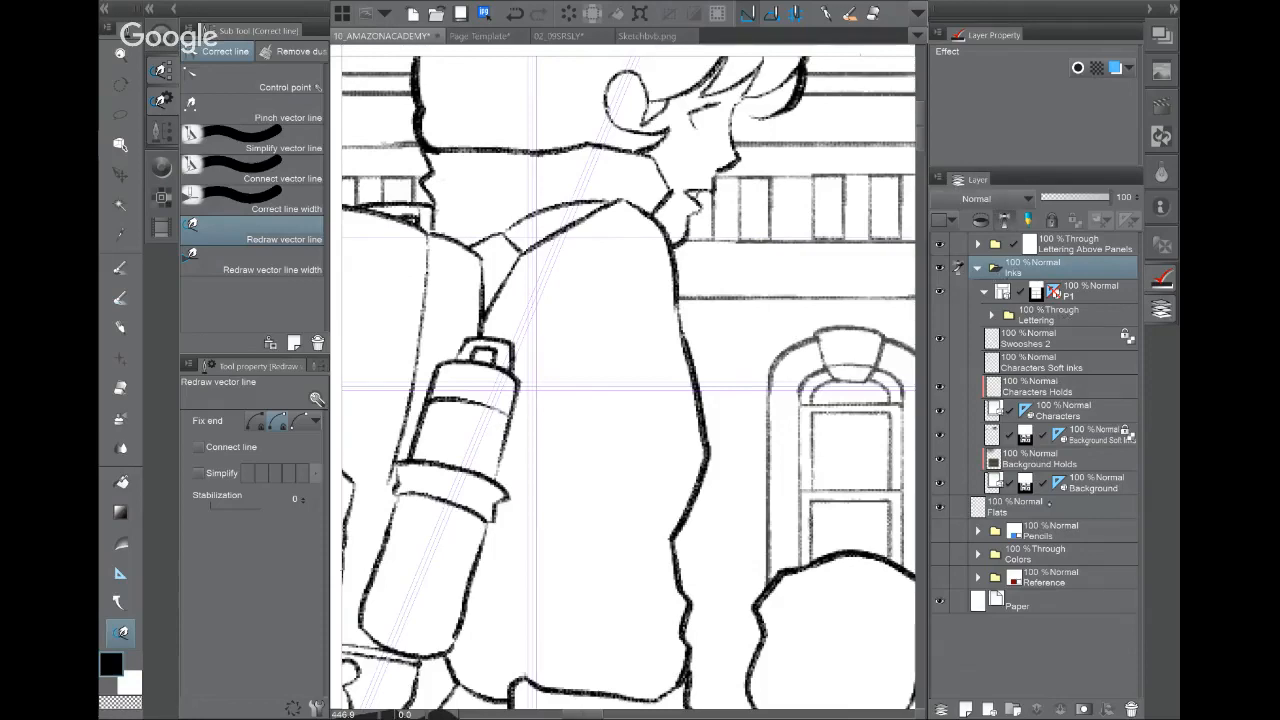
pyautogui.click(1048, 505)
pyautogui.click(121, 481)
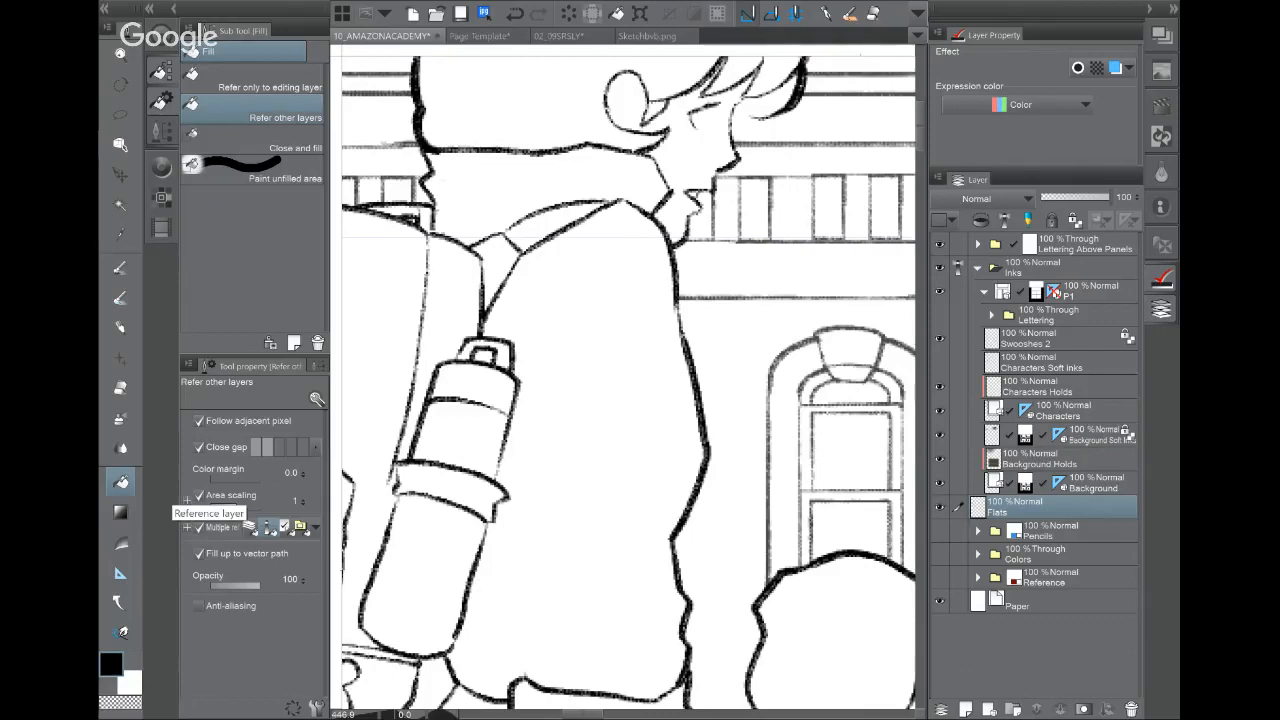
# Step: Pick pure red from the colour set and fill the character's jacket and collar on Flats
pyautogui.click(161, 165)
pyautogui.click(289, 75)
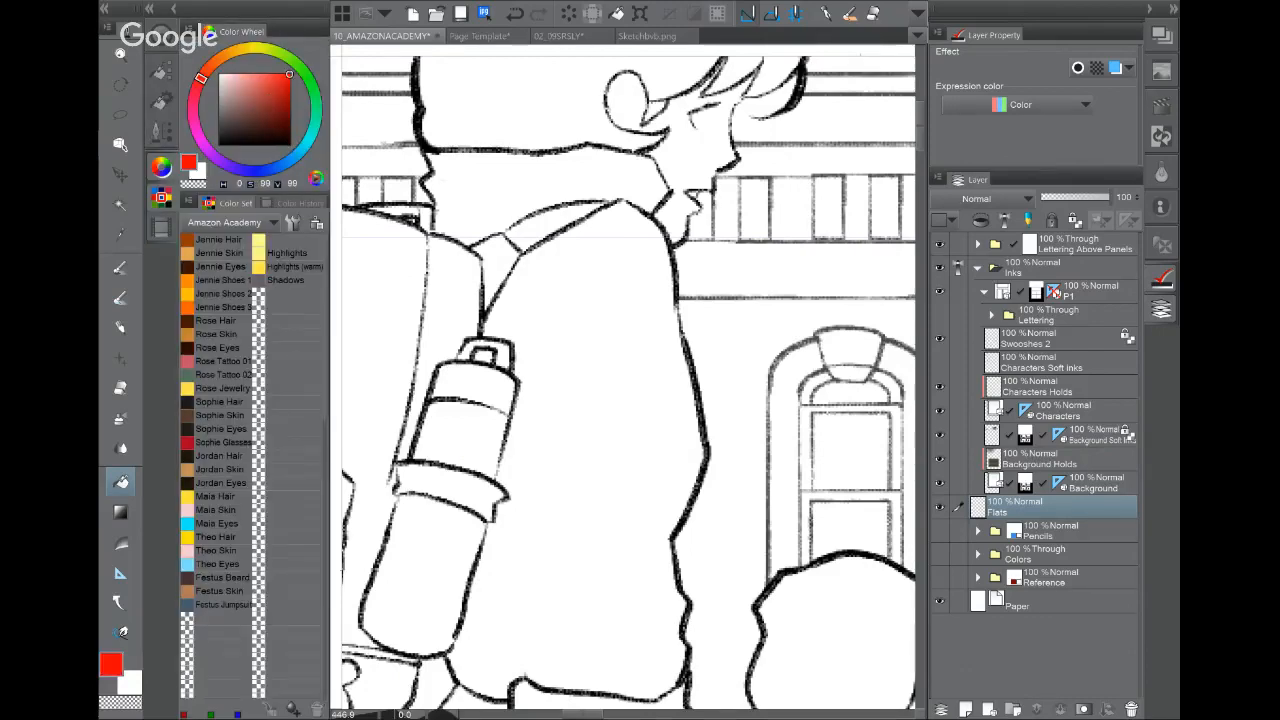
pyautogui.doubleClick(1031, 511)
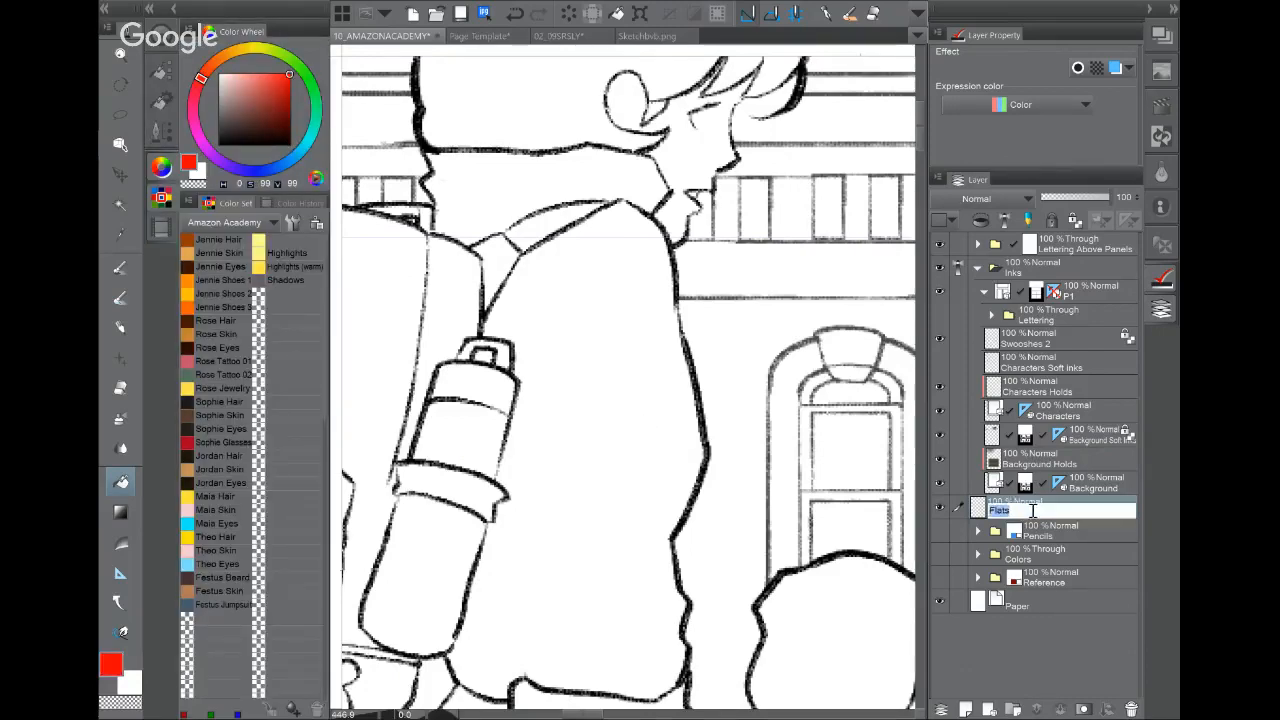
pyautogui.press('Return')
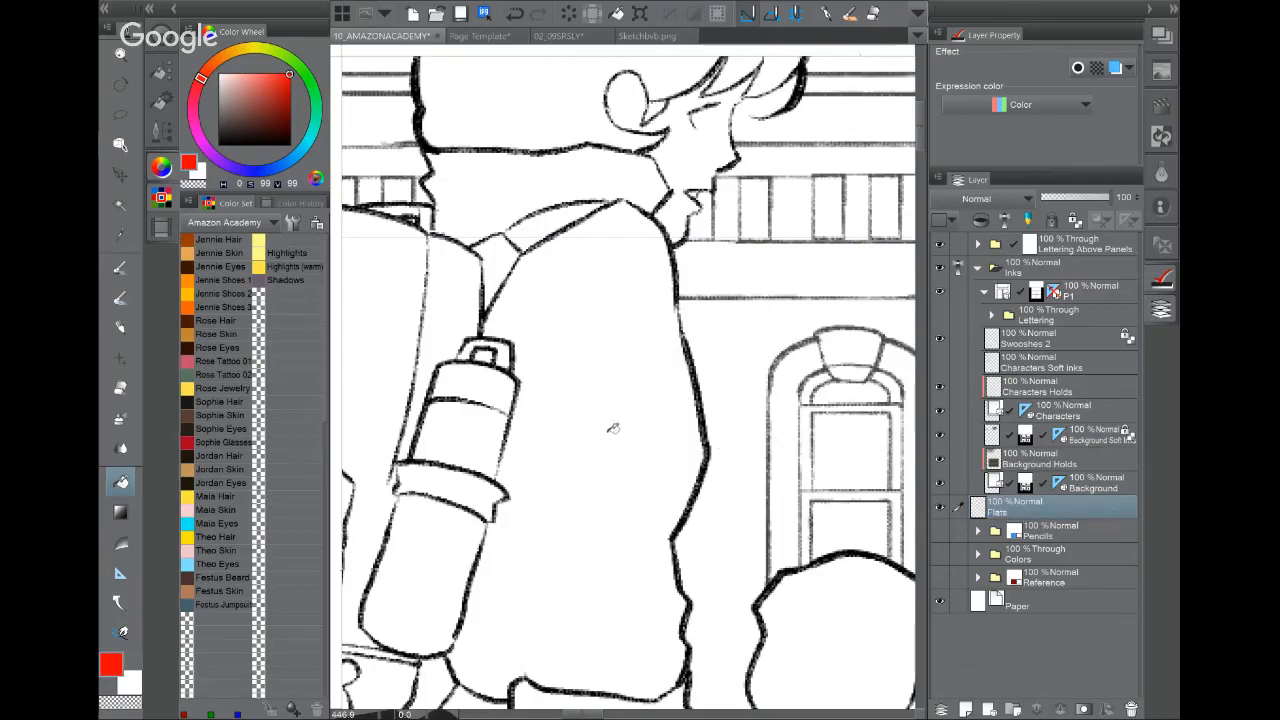
pyautogui.click(609, 408)
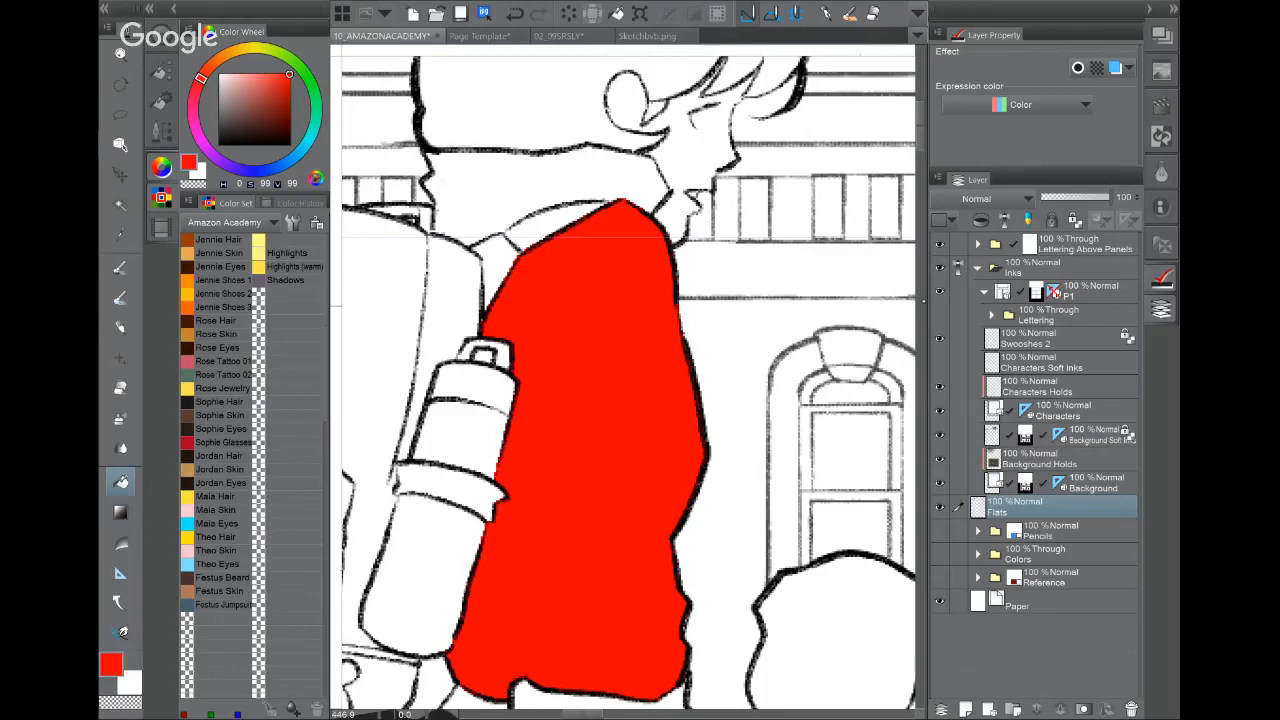
pyautogui.click(553, 170)
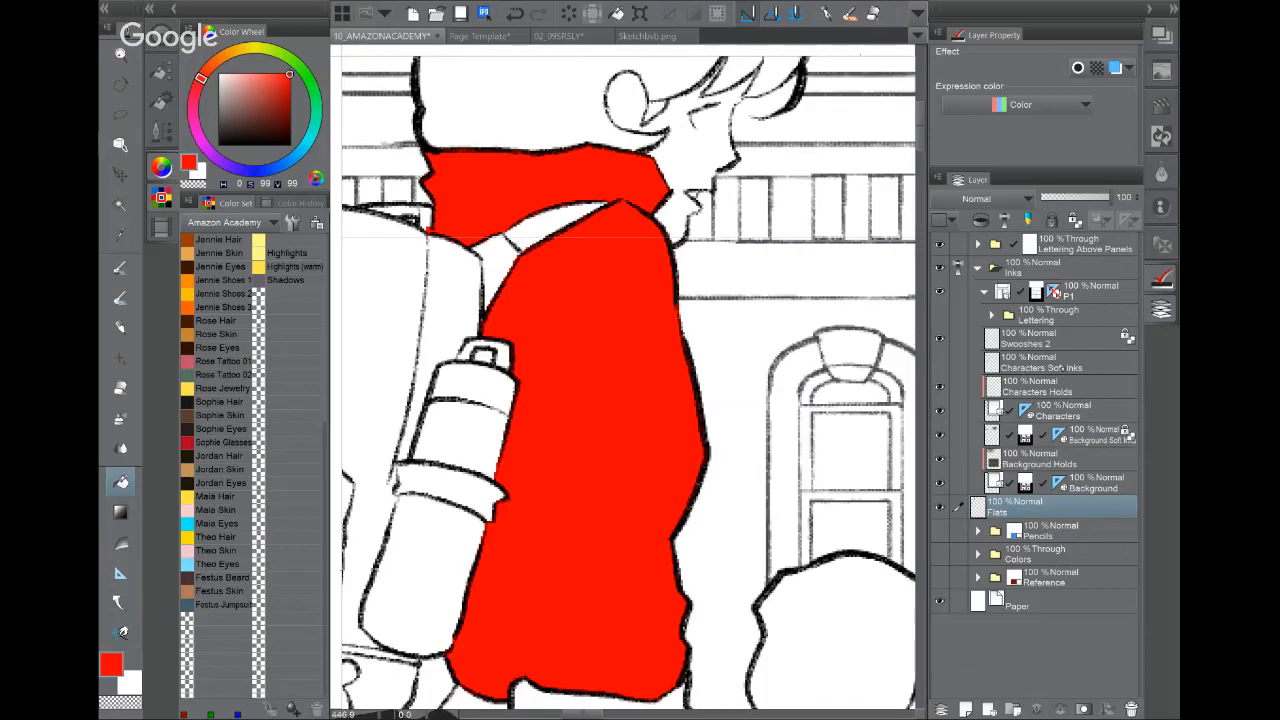
# Step: Fill the hair orange and the face and ear with Maia Skin pink
pyautogui.click(940, 364)
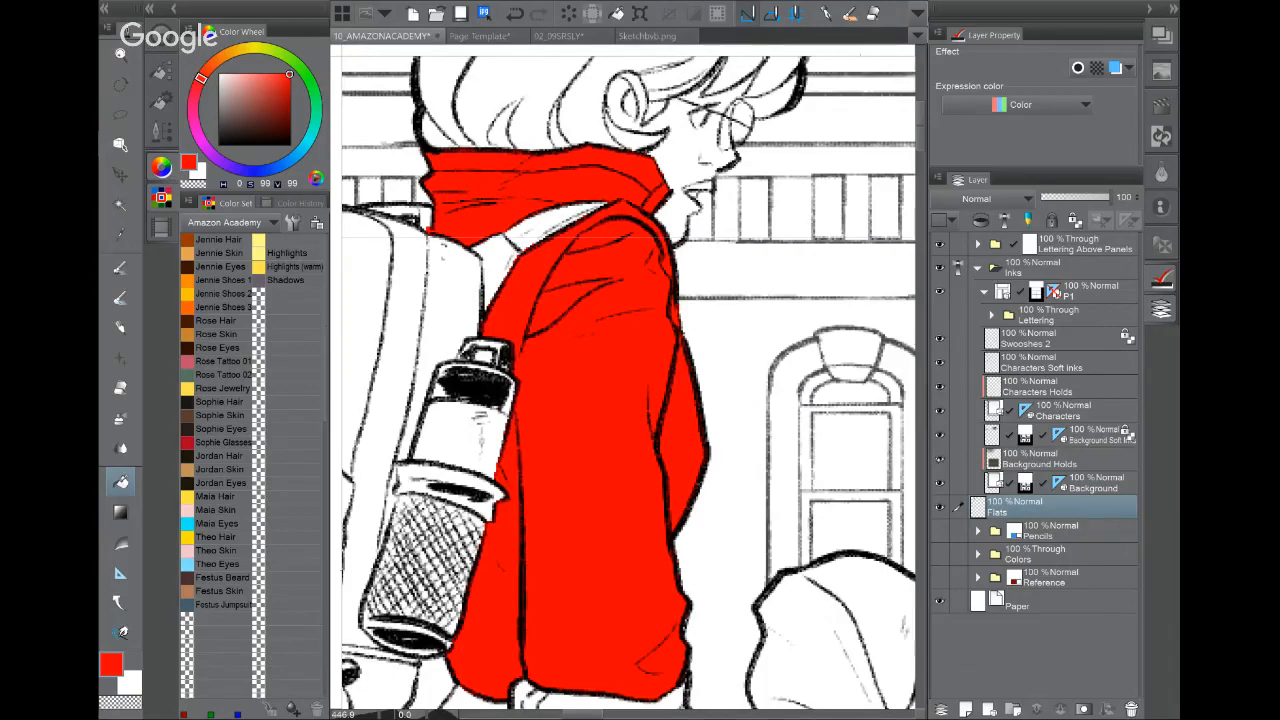
pyautogui.click(940, 364)
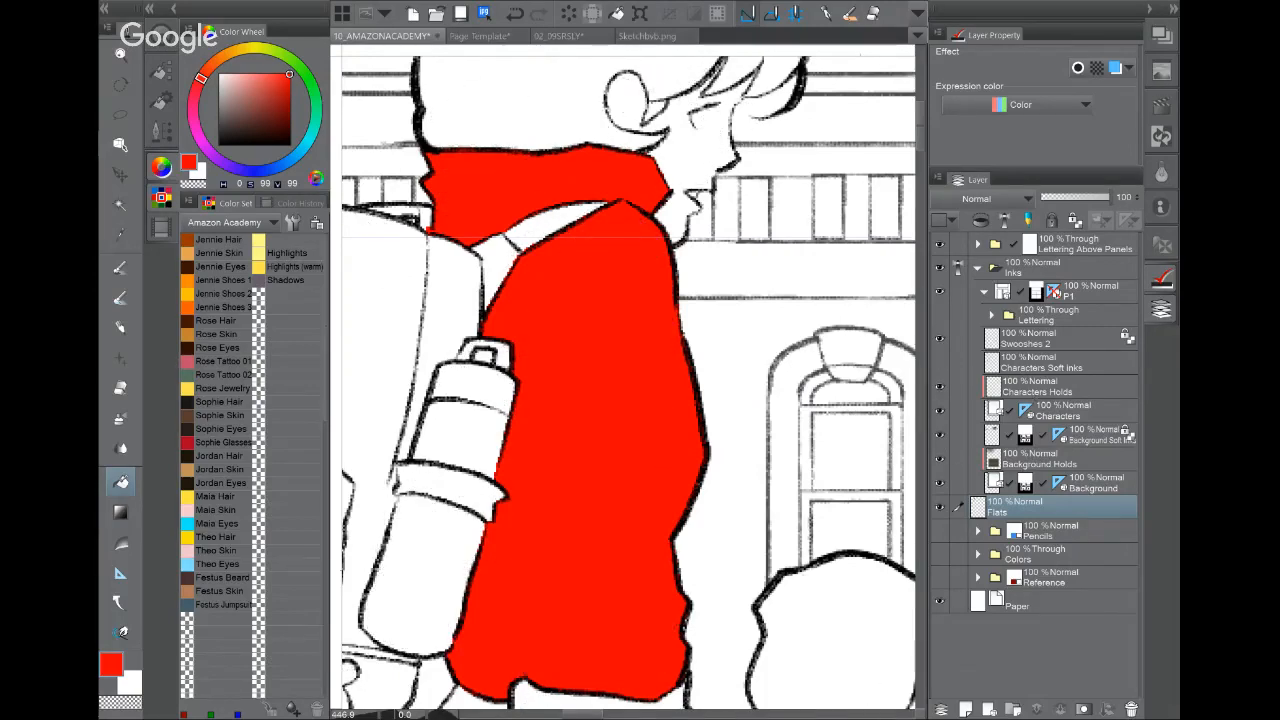
pyautogui.moveTo(600, 250); pyautogui.dragTo(606, 417)
pyautogui.click(222, 280)
pyautogui.click(609, 187)
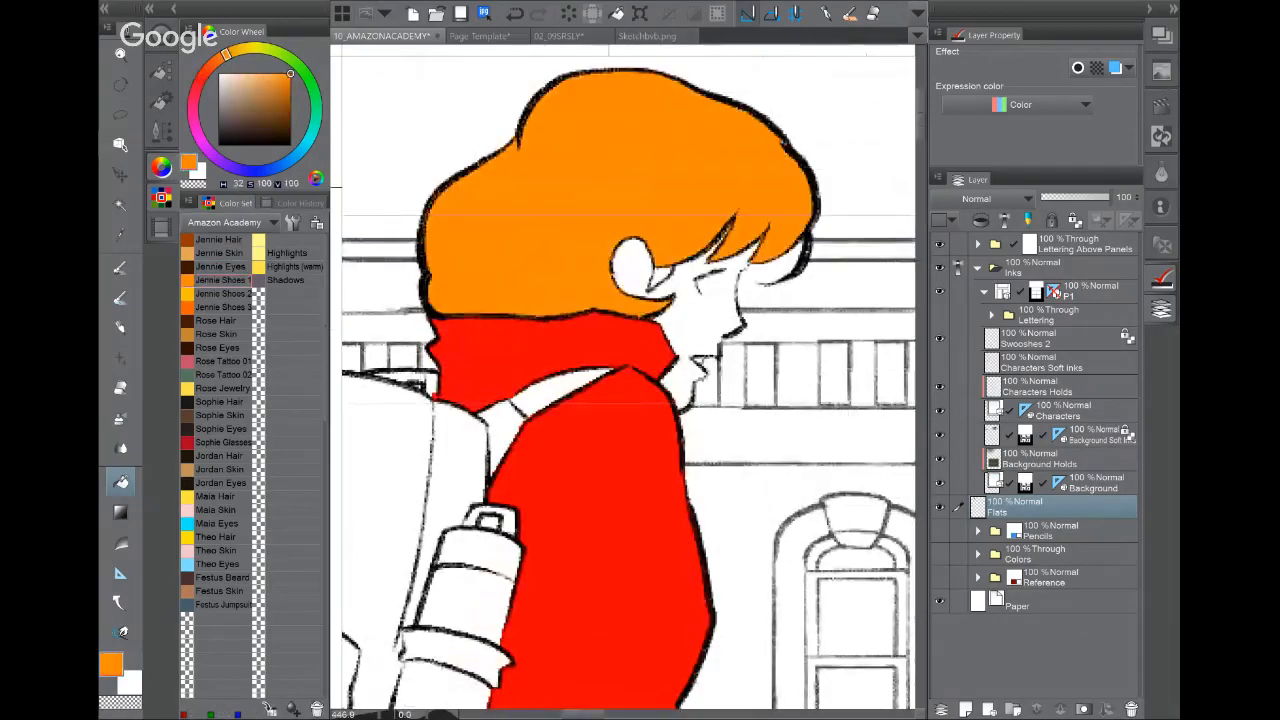
pyautogui.click(215, 468)
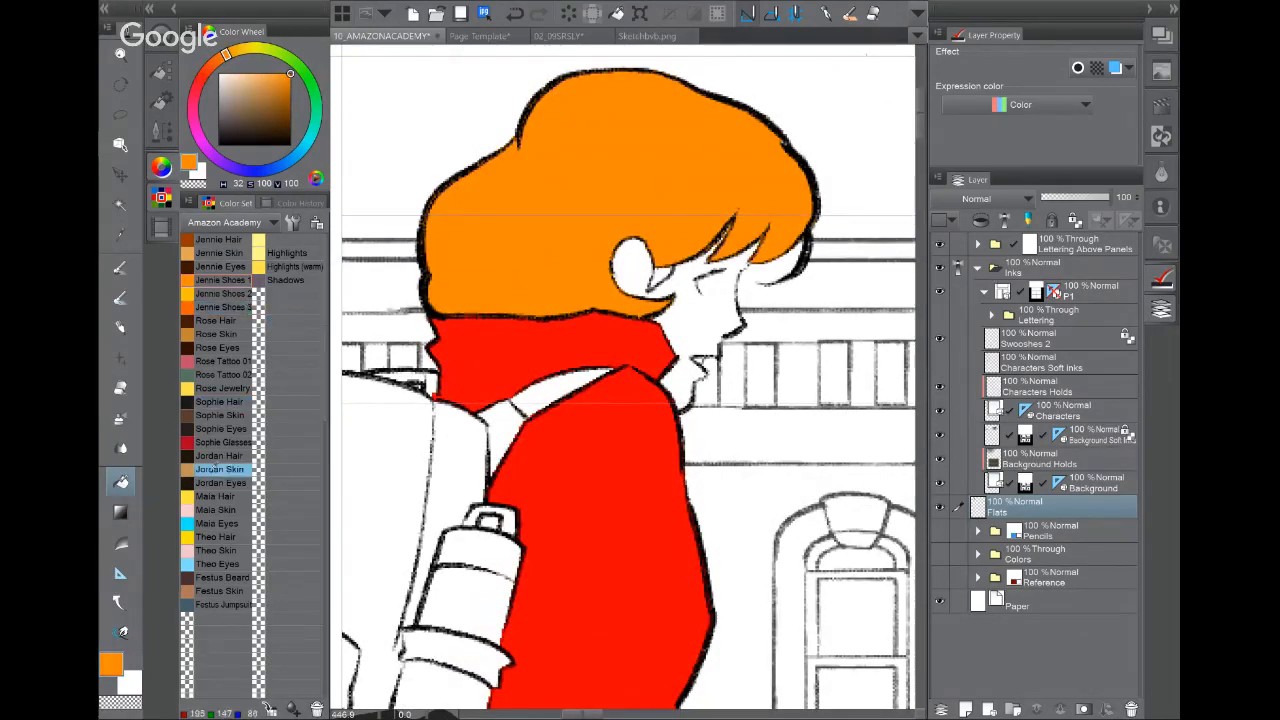
pyautogui.click(216, 496)
pyautogui.click(218, 510)
pyautogui.click(698, 312)
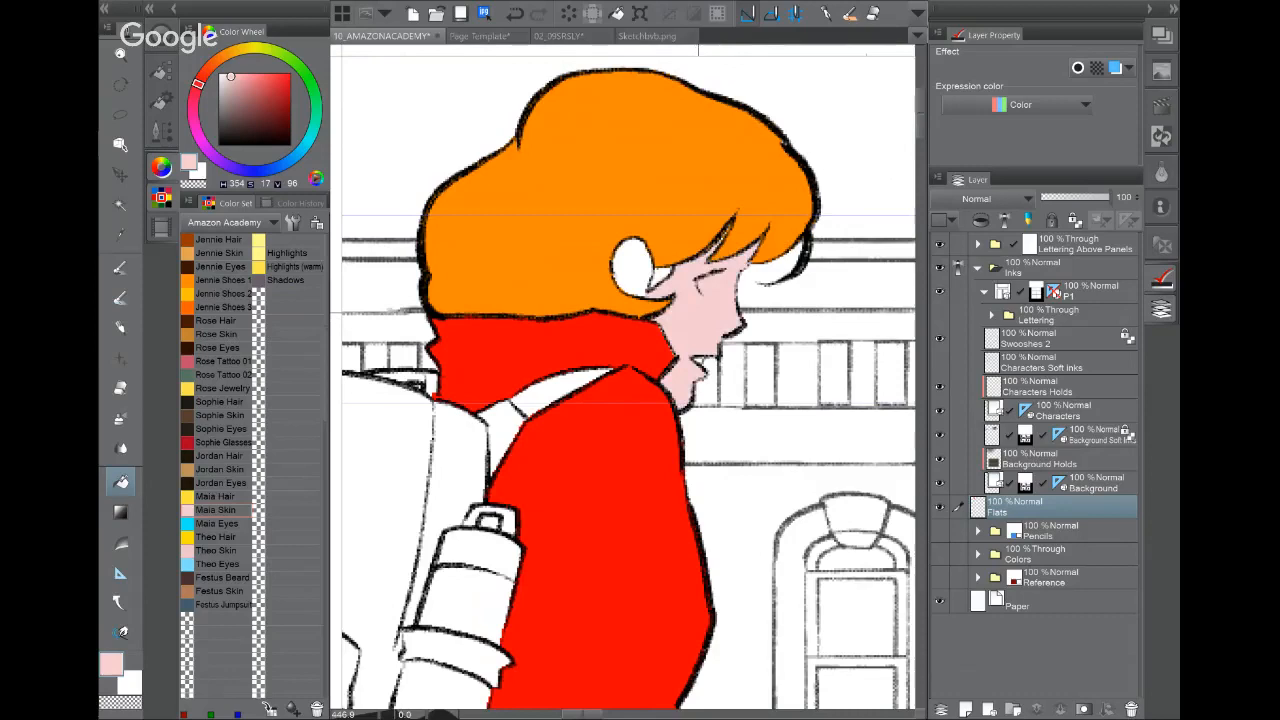
pyautogui.click(632, 262)
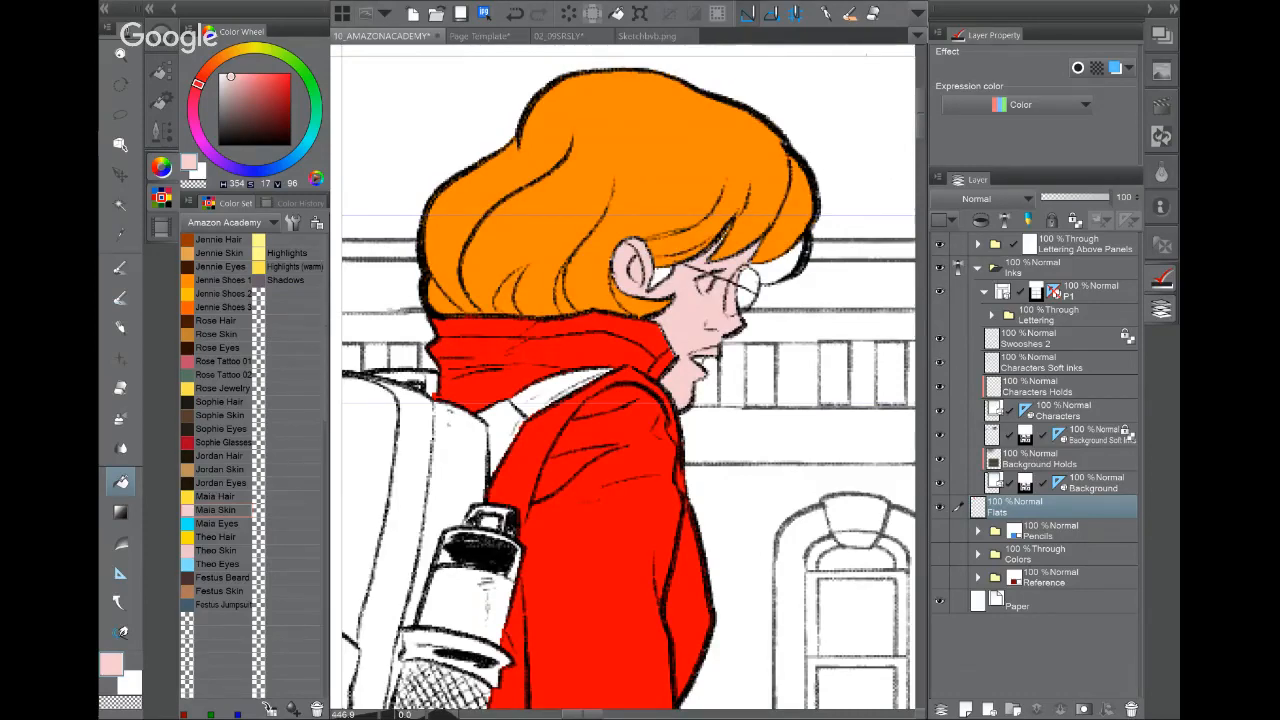
# Step: Clear the Flats layer, then fill the jacket, shoulder and collar gap with Jennie Shoes 3 orange
pyautogui.press('Delete')
pyautogui.click(673, 158)
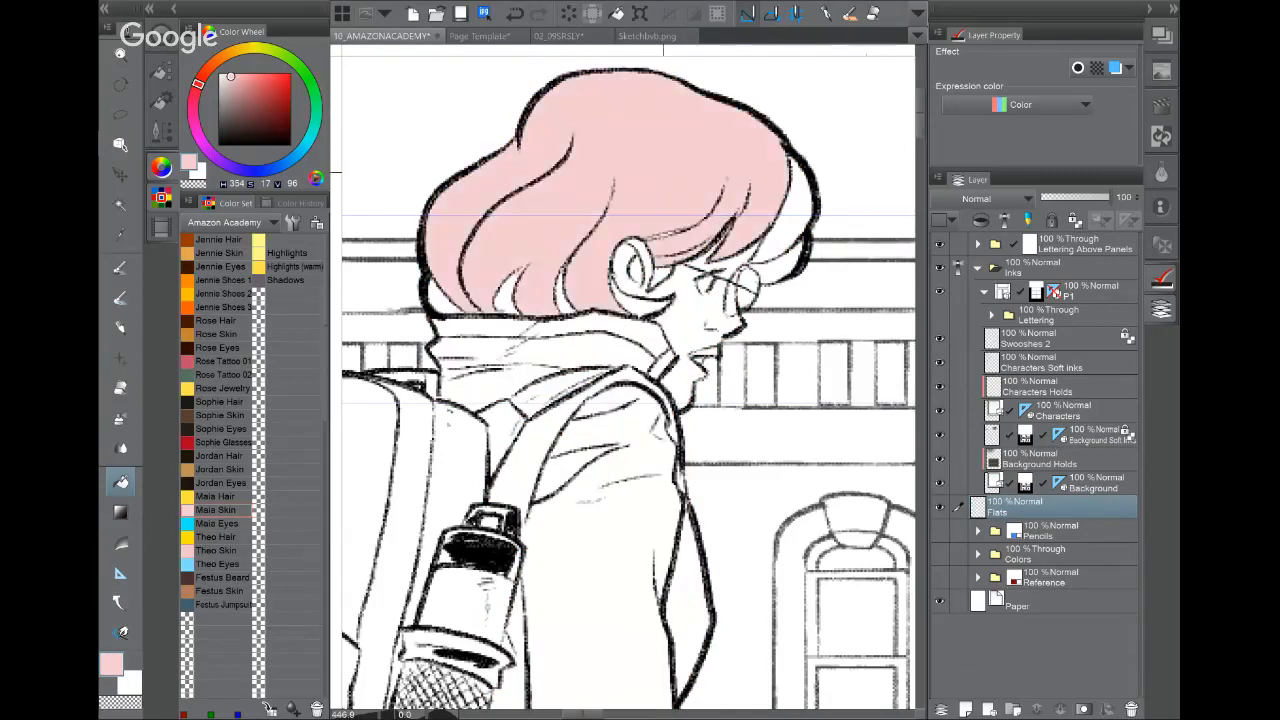
pyautogui.click(515, 14)
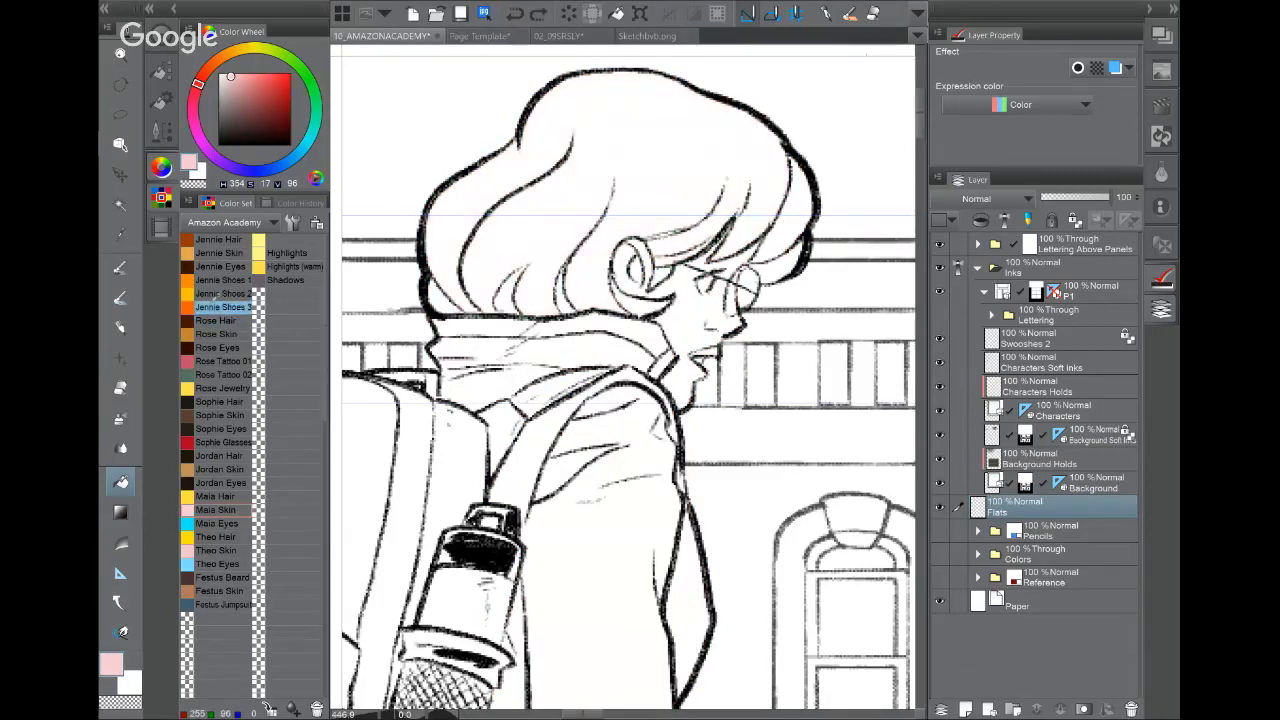
pyautogui.click(225, 334)
pyautogui.click(230, 306)
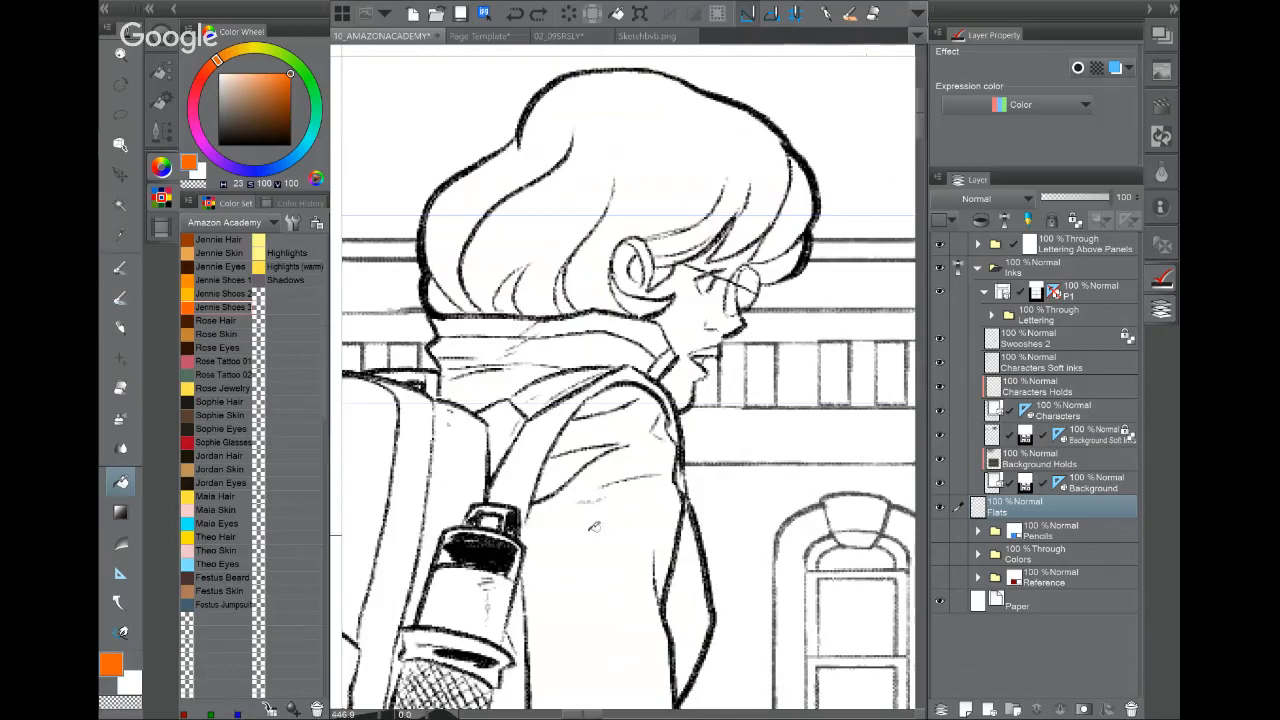
pyautogui.click(596, 527)
pyautogui.click(614, 400)
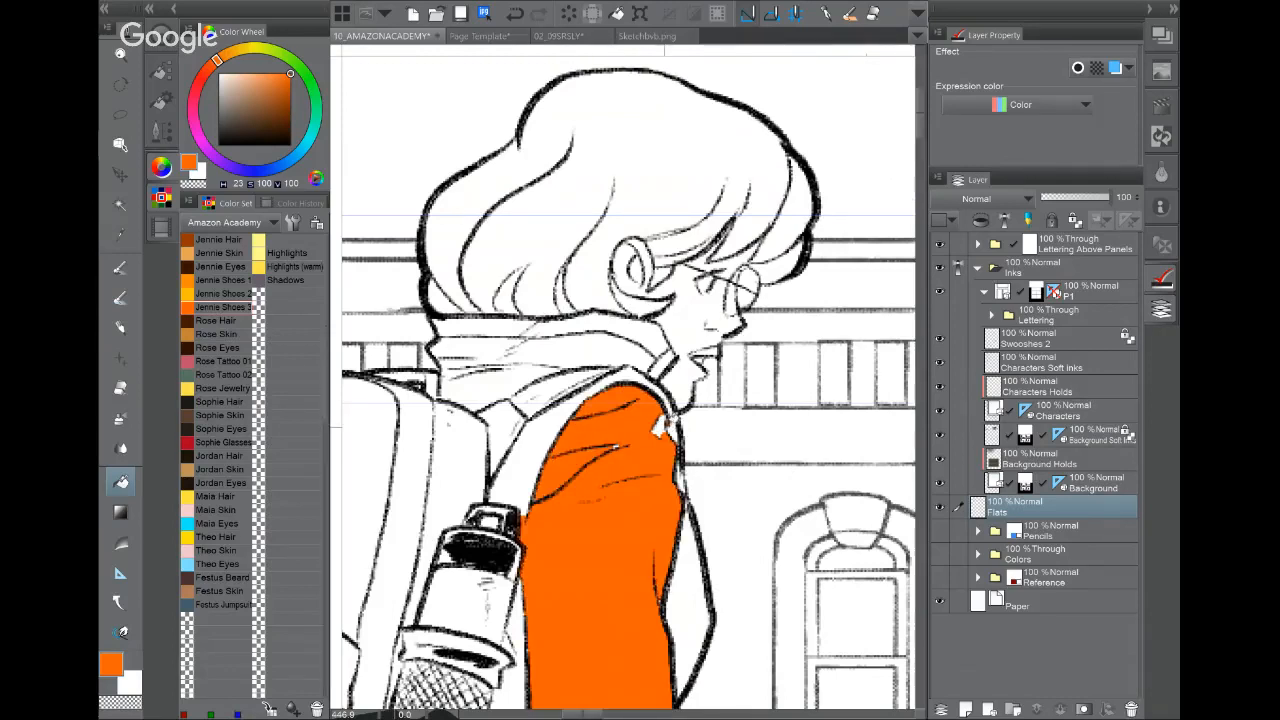
pyautogui.click(661, 427)
# Step: Fill the jacket edge strip, sleeve strip, under-collar and all collar areas orange
pyautogui.click(689, 574)
pyautogui.click(632, 370)
pyautogui.click(533, 432)
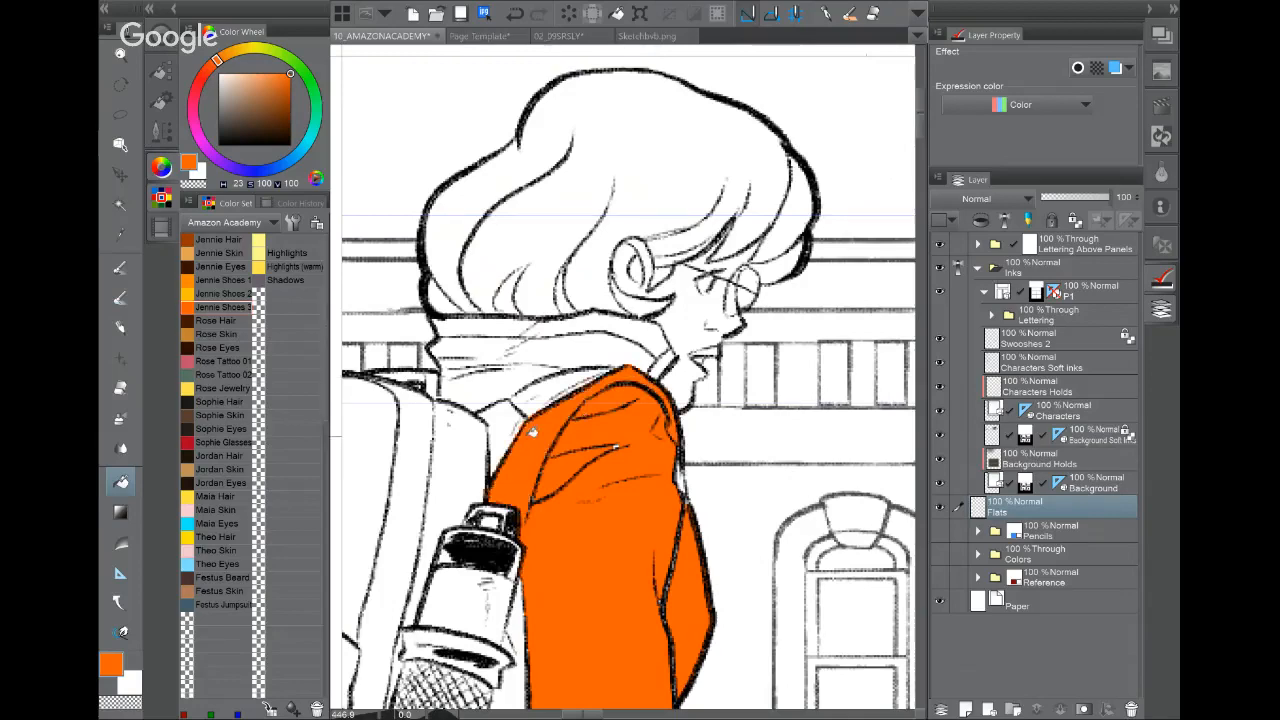
pyautogui.click(497, 385)
pyautogui.click(548, 346)
pyautogui.click(462, 353)
pyautogui.click(503, 348)
pyautogui.click(540, 326)
pyautogui.click(615, 312)
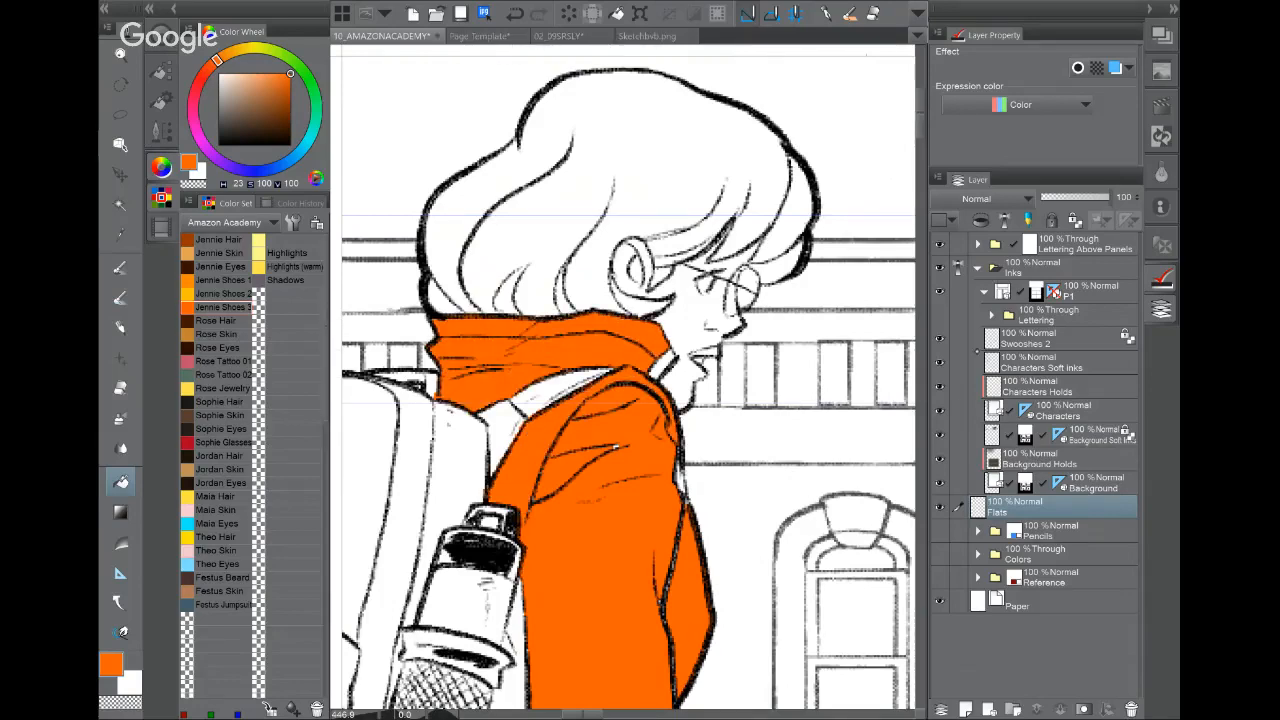
# Step: Fill the gaps beside the bottle, undo a stray mark, and refill jacket and collar solid orange
pyautogui.moveTo(616, 447); pyautogui.dragTo(688, 156)
pyautogui.click(562, 470)
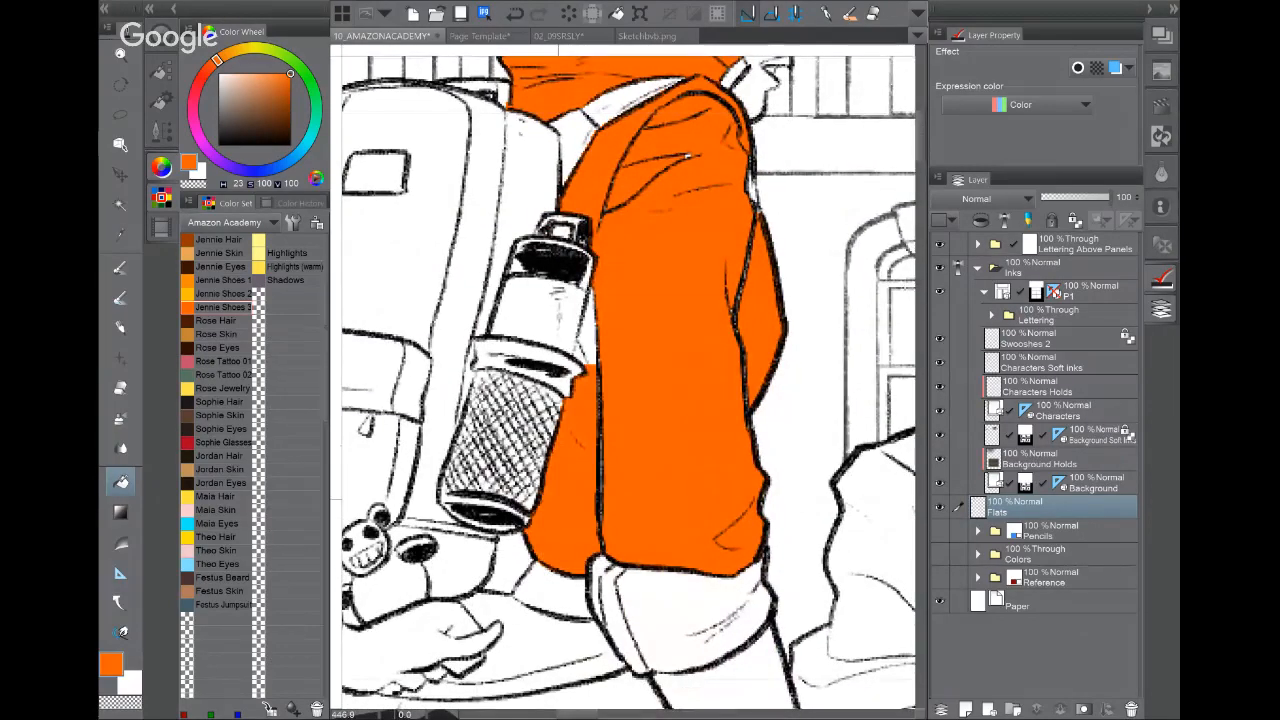
pyautogui.click(588, 340)
pyautogui.click(580, 352)
pyautogui.click(941, 368)
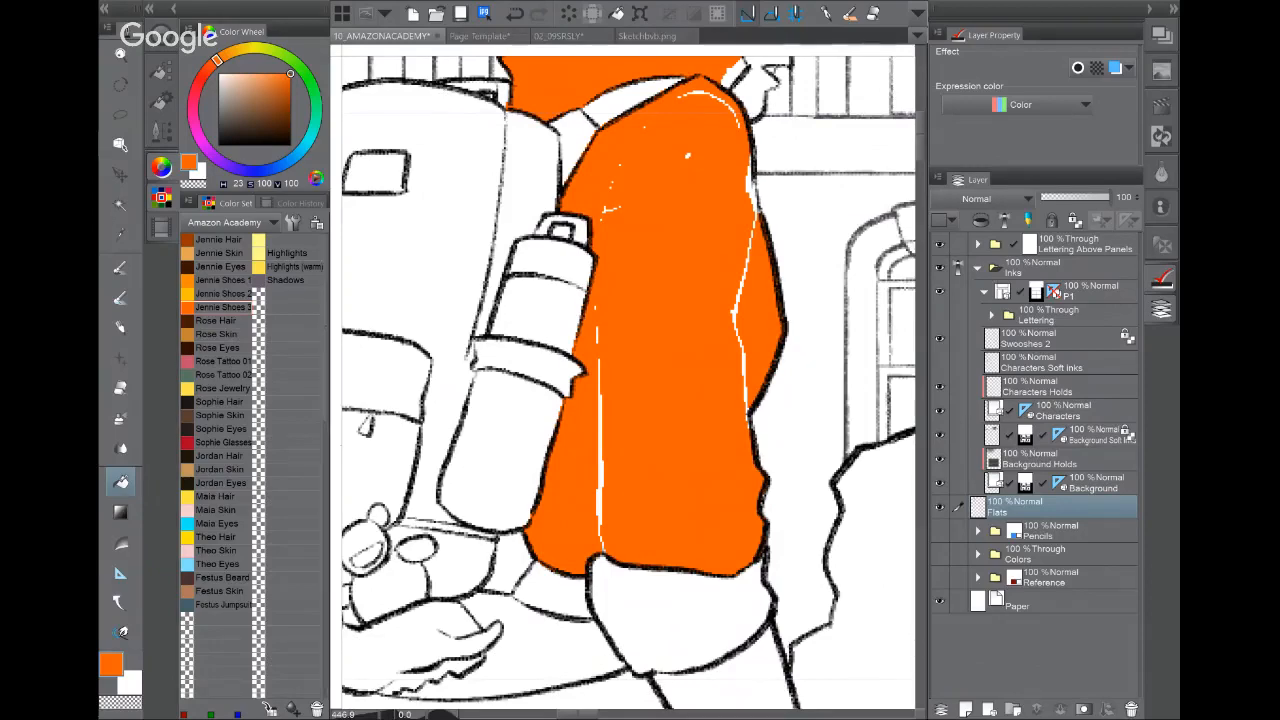
pyautogui.moveTo(640, 330); pyautogui.dragTo(586, 429)
pyautogui.hotkey('ctrl', 'z')
pyautogui.hotkey('ctrl', 'z')
pyautogui.click(626, 315)
pyautogui.click(489, 132)
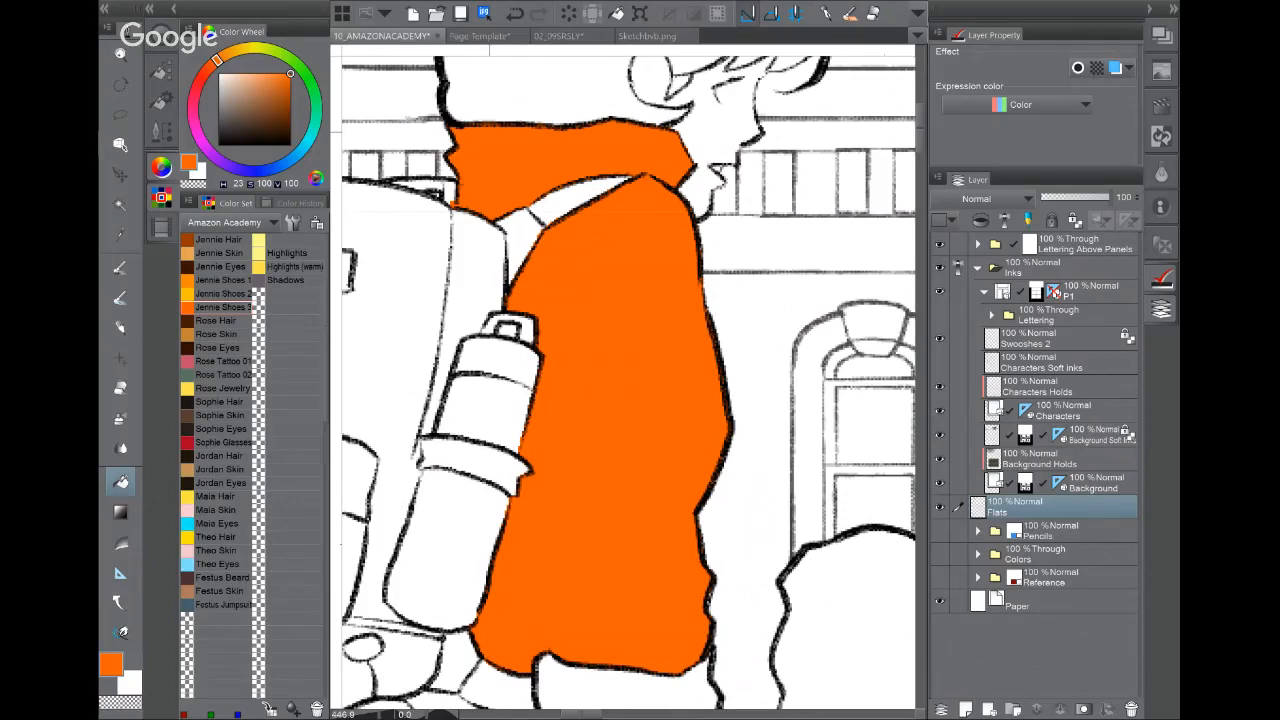
# Step: Undo the earlier fills and re-fill the jacket body, sleeve, folds and collar areas orange on Flats
pyautogui.hotkey('ctrl', 'z')
pyautogui.hotkey('ctrl', 'z')
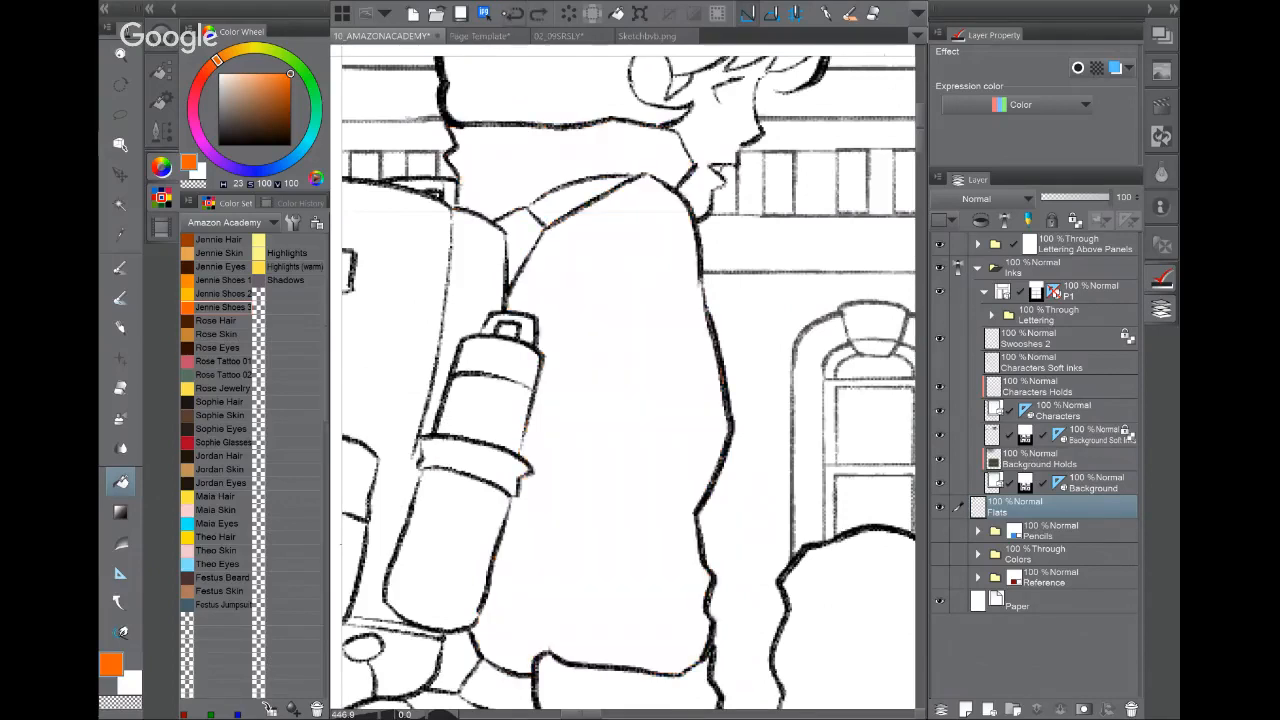
pyautogui.click(635, 400)
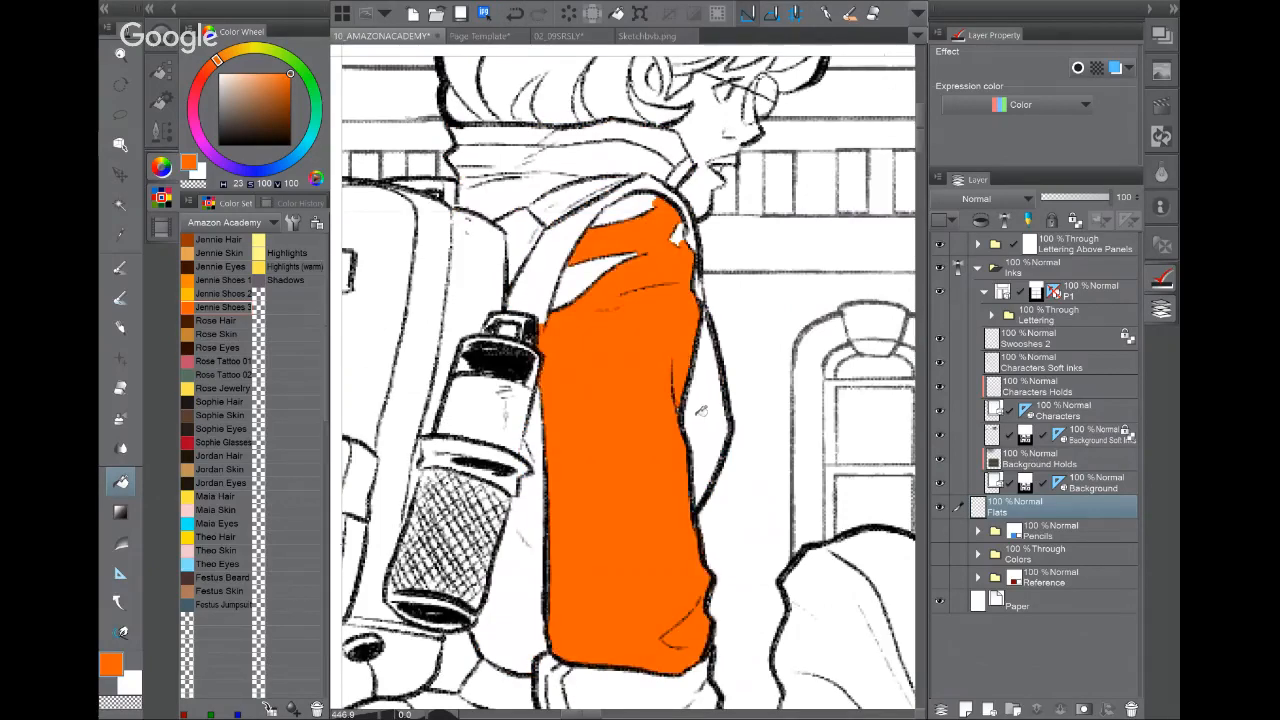
pyautogui.click(710, 402)
pyautogui.click(578, 284)
pyautogui.click(630, 212)
pyautogui.click(544, 458)
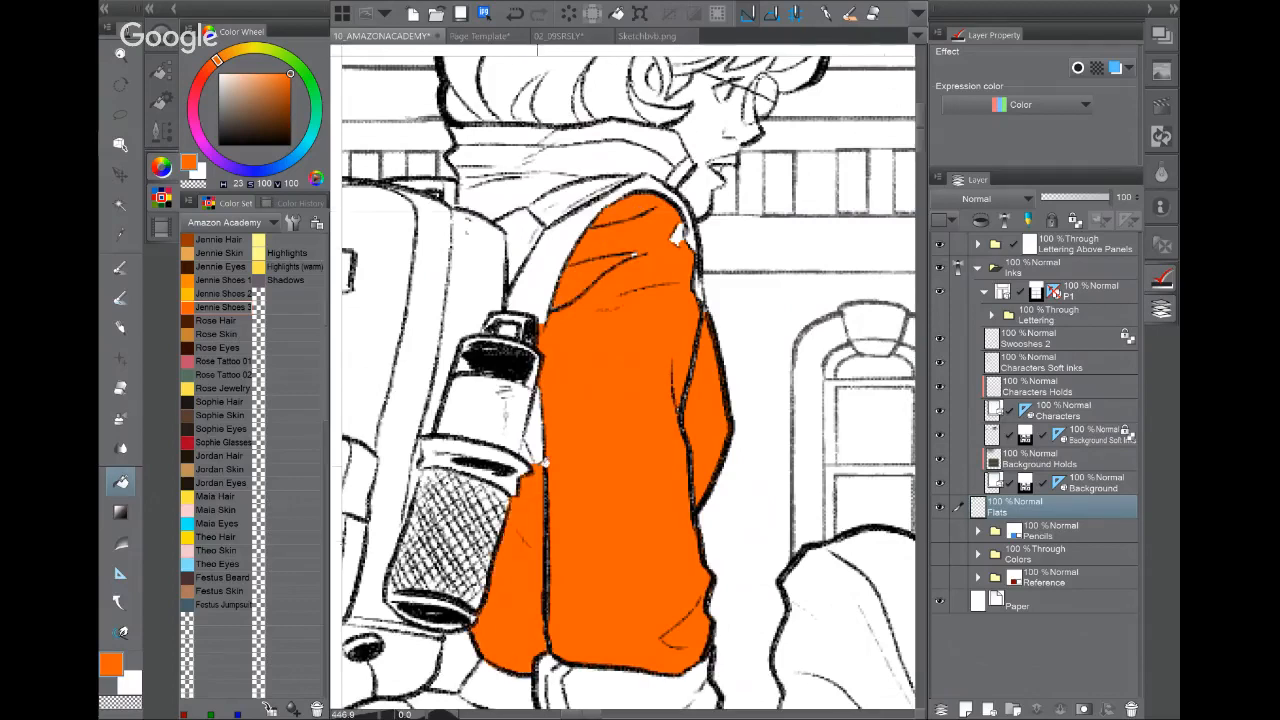
pyautogui.click(537, 436)
pyautogui.click(532, 182)
pyautogui.click(581, 154)
pyautogui.click(529, 127)
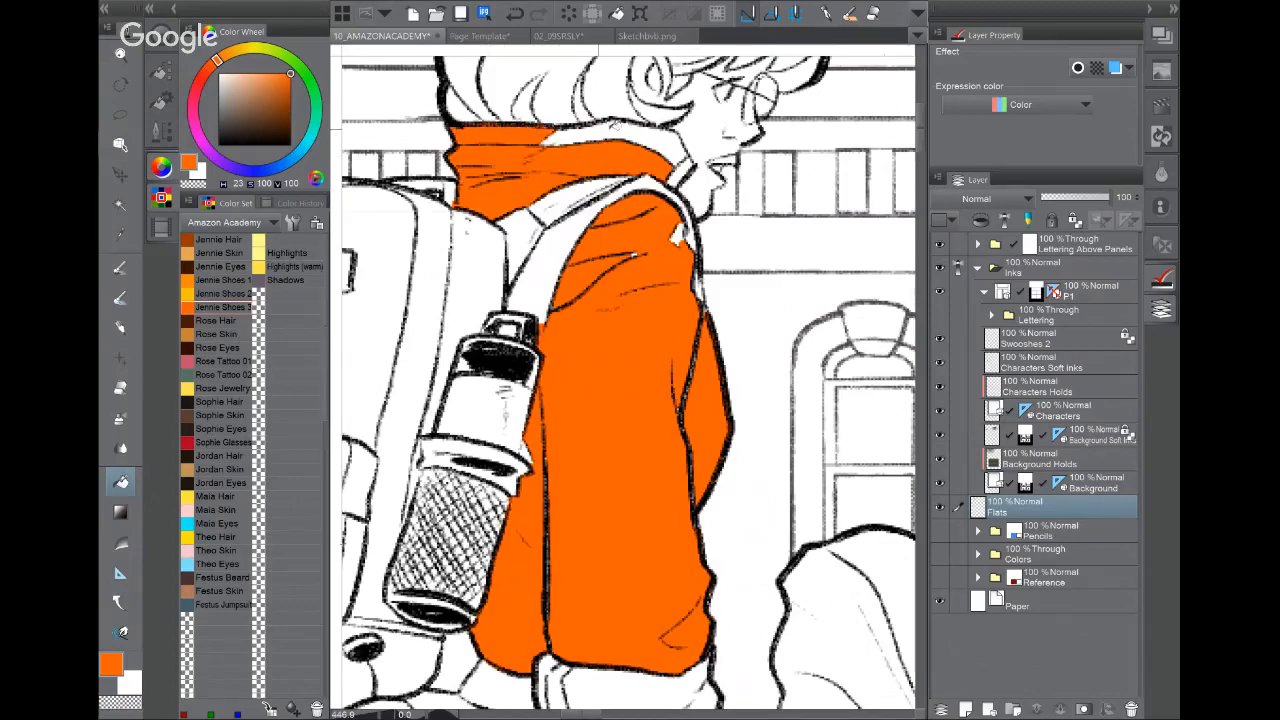
pyautogui.click(616, 124)
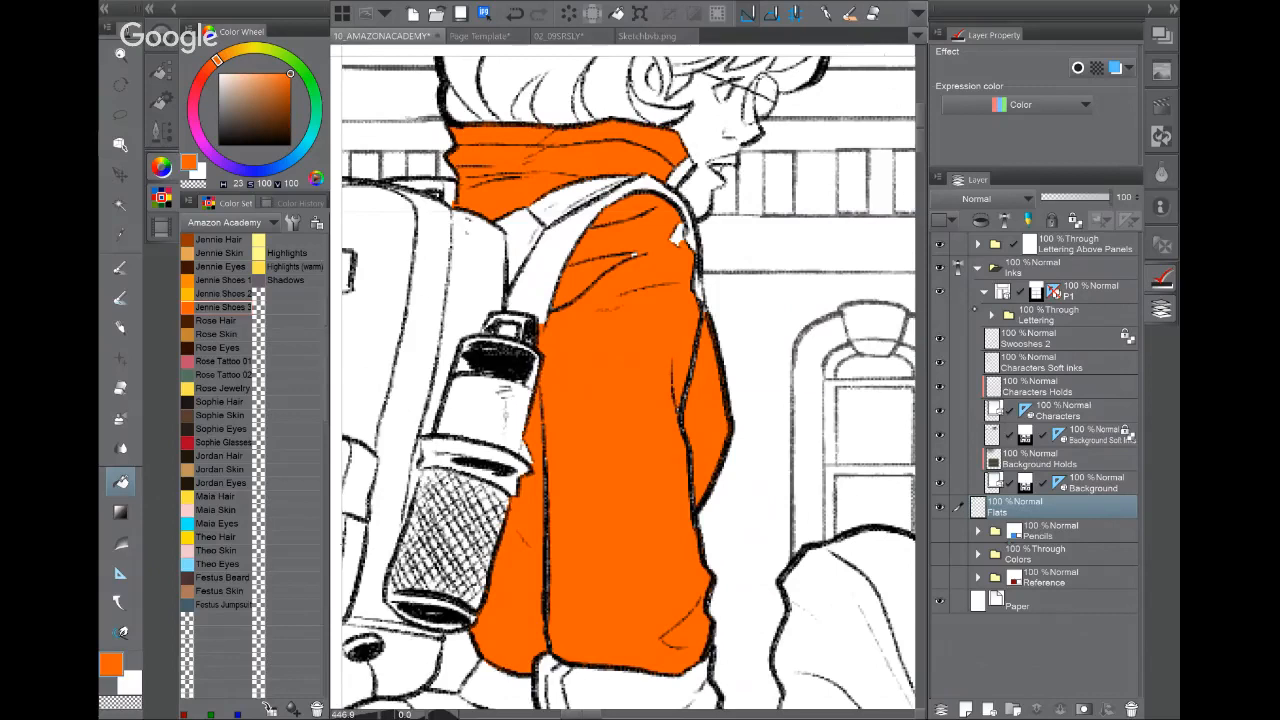
# Step: With the Inks folder hidden, close the flat's white gaps using Correct line width, then show Inks again
pyautogui.click(939, 267)
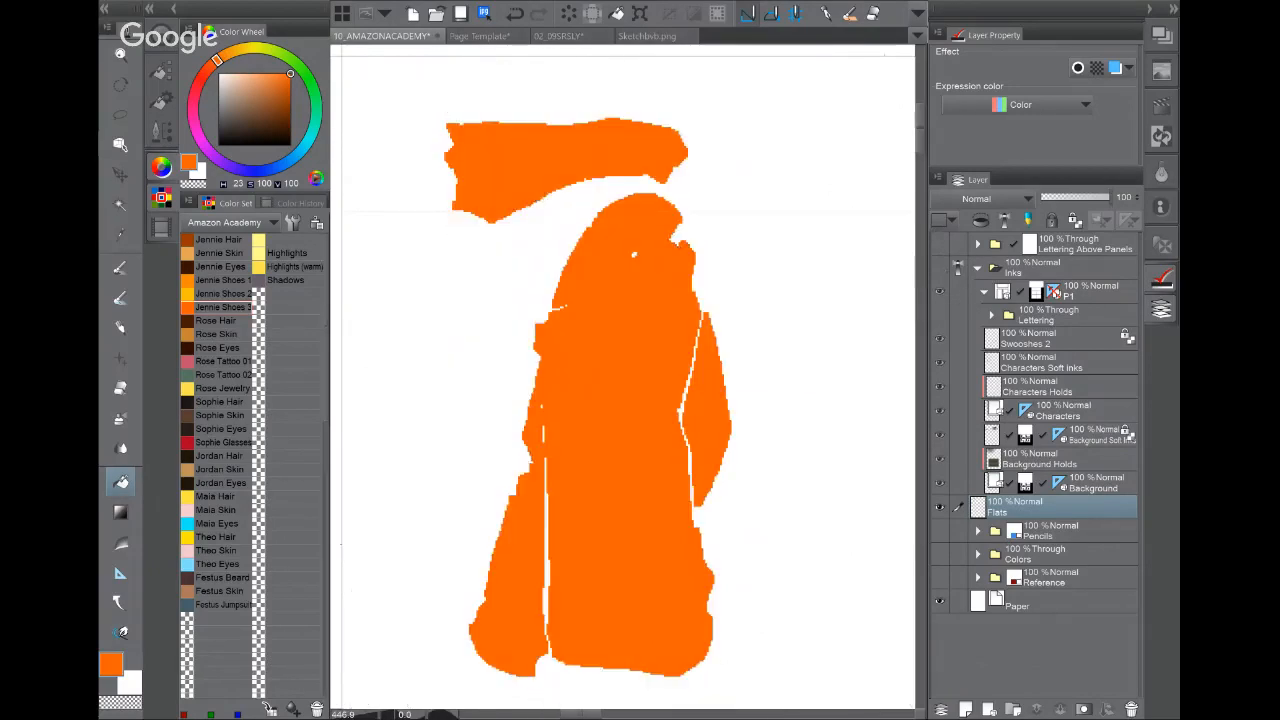
pyautogui.click(128, 631)
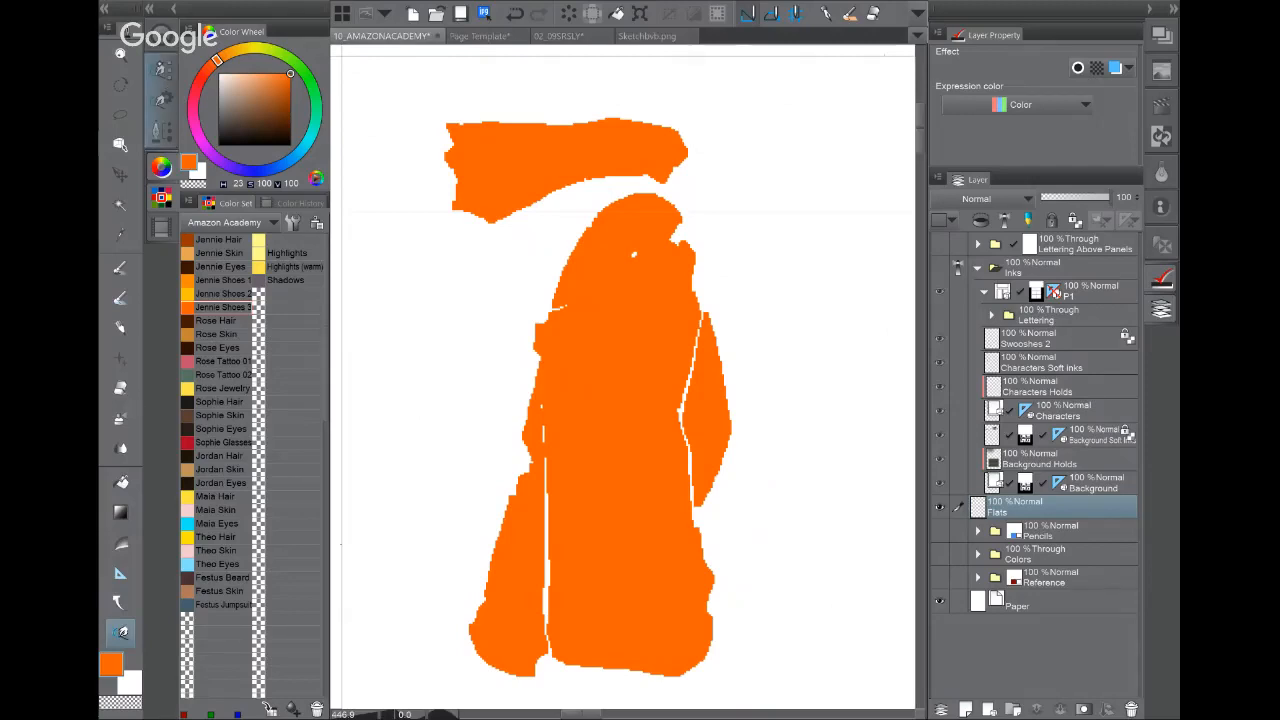
pyautogui.click(162, 70)
pyautogui.click(319, 194)
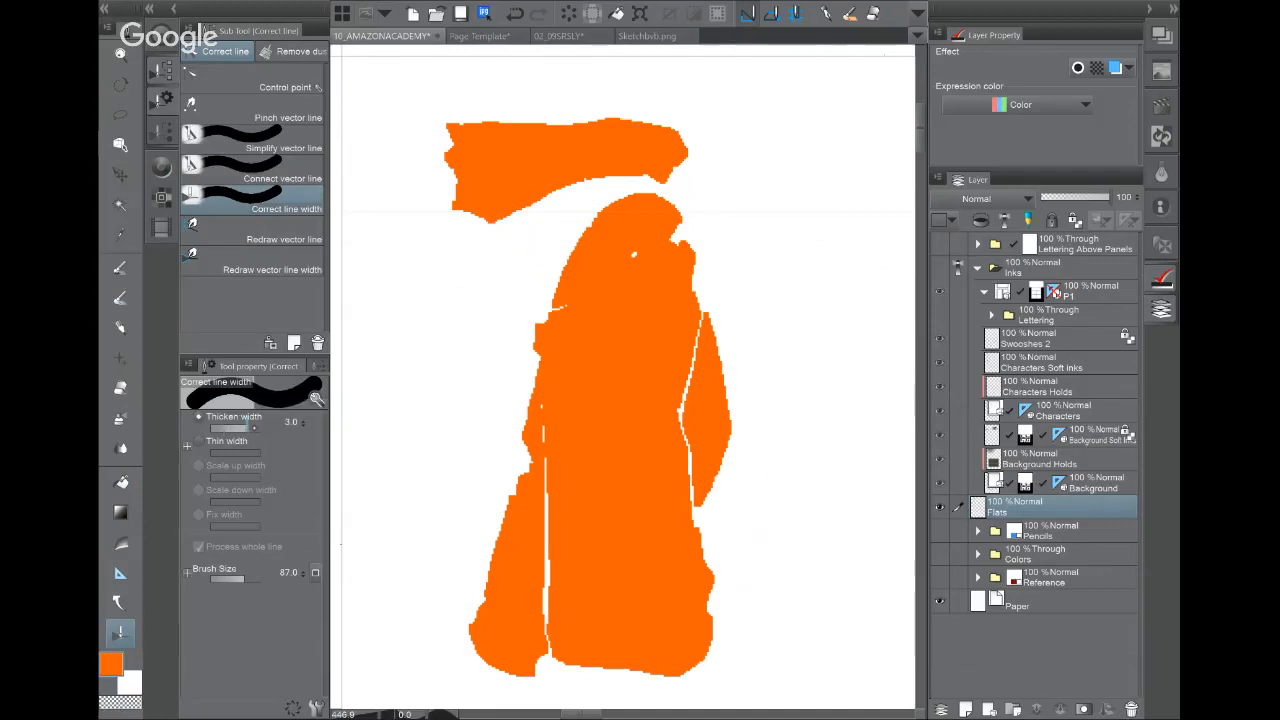
pyautogui.moveTo(687, 372); pyautogui.dragTo(692, 480)
pyautogui.moveTo(543, 422); pyautogui.dragTo(548, 648)
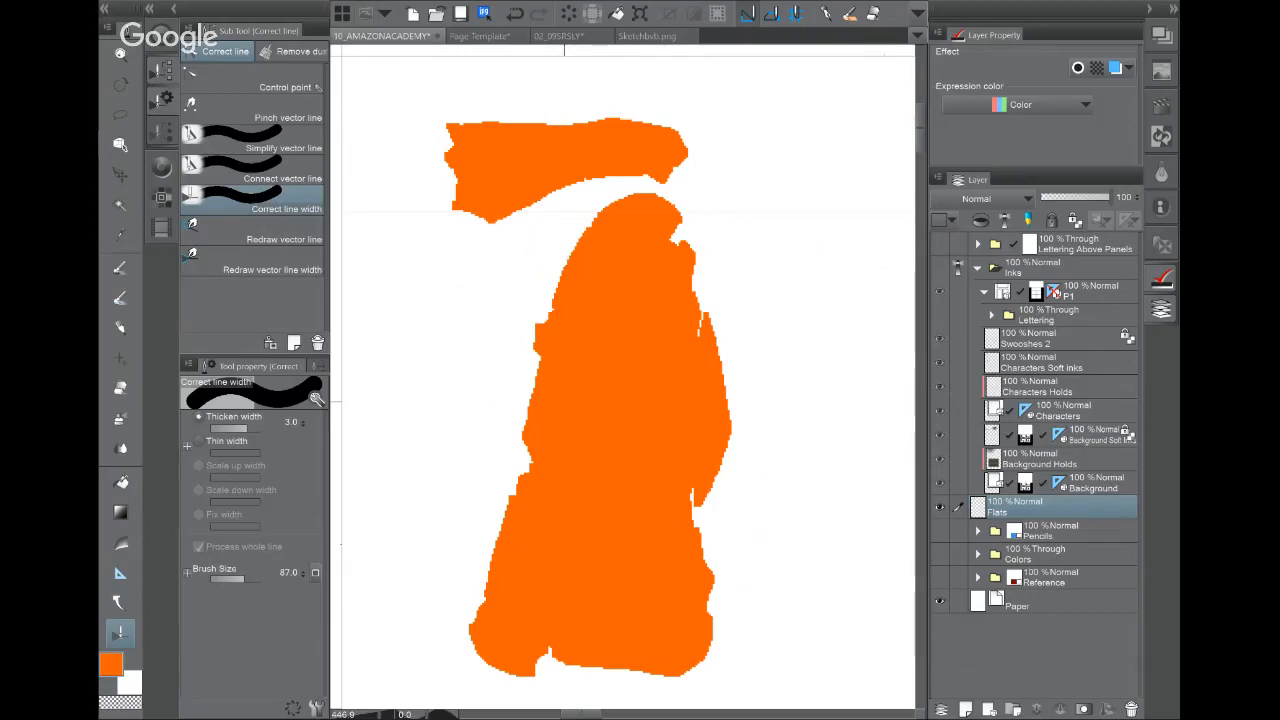
pyautogui.click(939, 267)
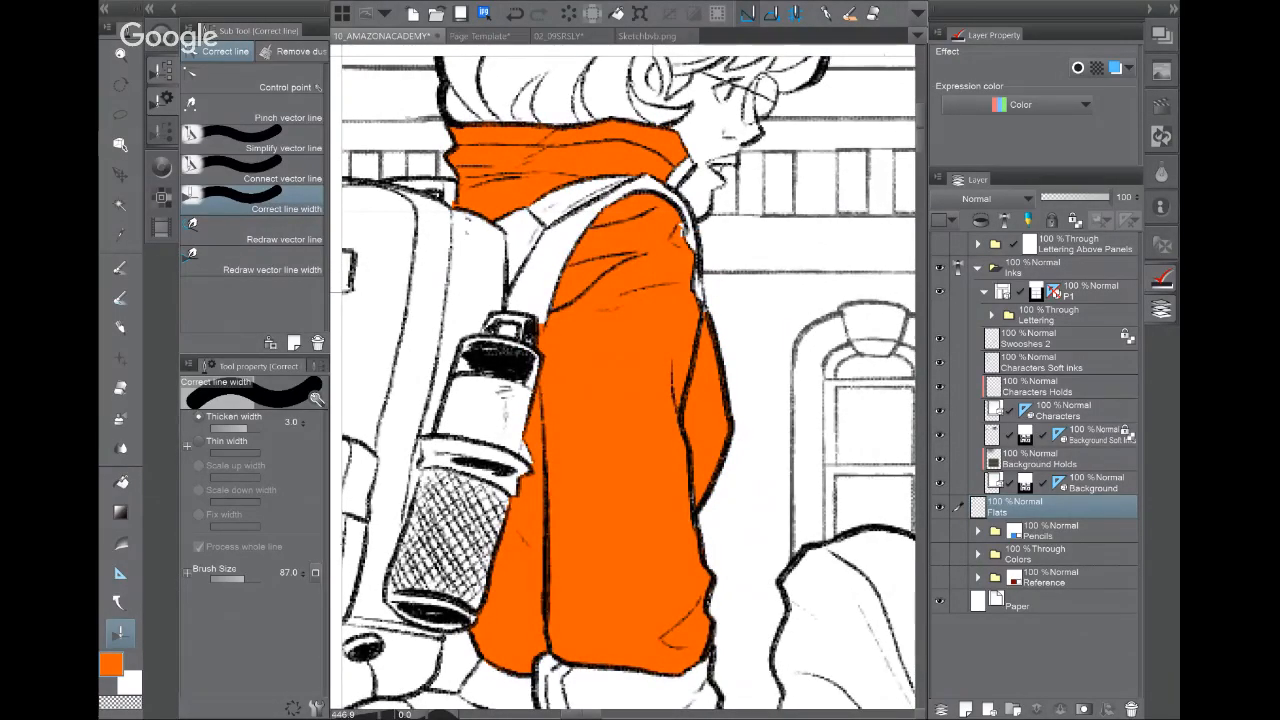
pyautogui.scroll(-4, 665, 420)
pyautogui.moveTo(665, 420); pyautogui.dragTo(628, 262)
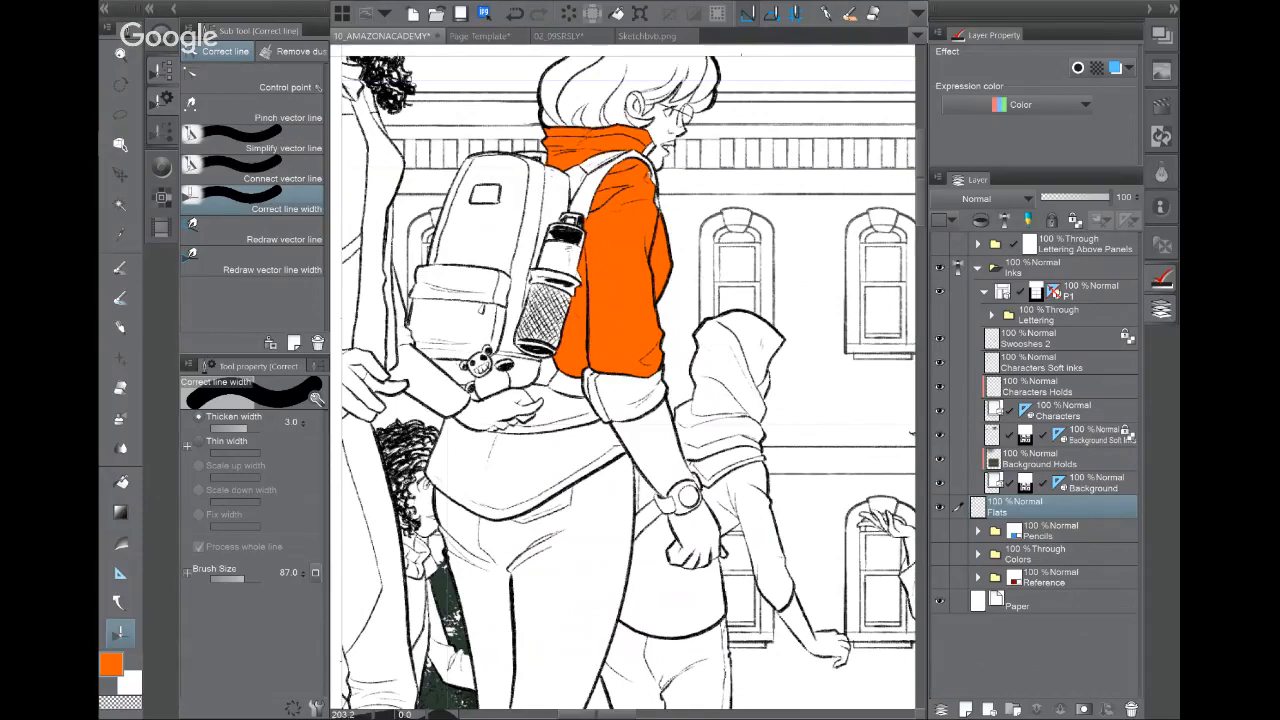
pyautogui.click(1085, 363)
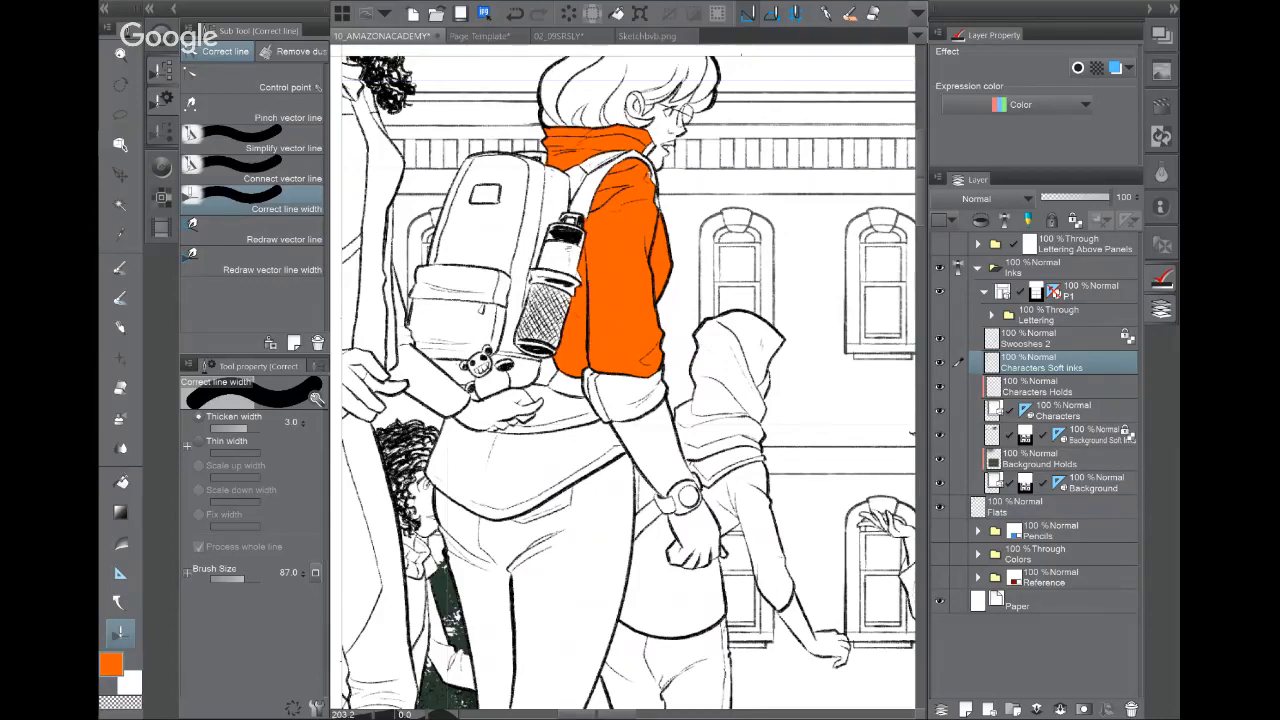
pyautogui.click(939, 363)
pyautogui.click(939, 363)
pyautogui.moveTo(741, 408); pyautogui.dragTo(511, 410)
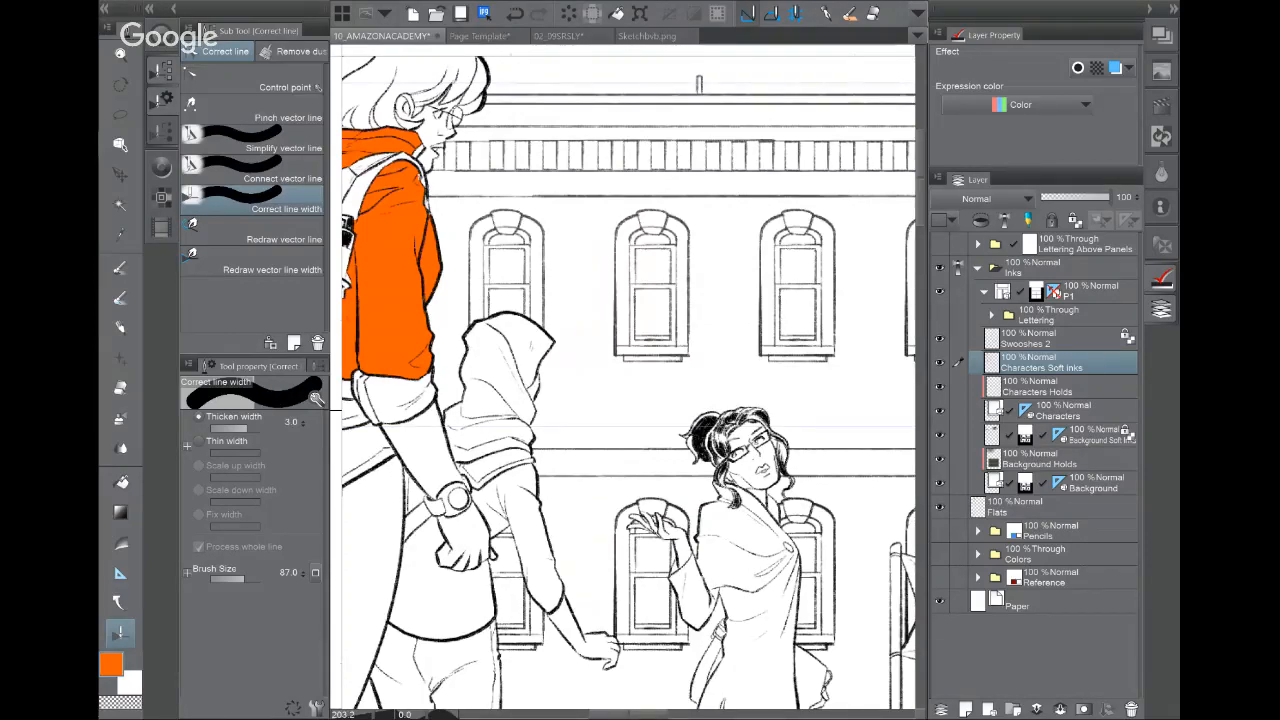
# Step: On the 02_09SRSLY page, delete the railing ink lines on Panel 1's Inks layer, then undo
pyautogui.click(556, 36)
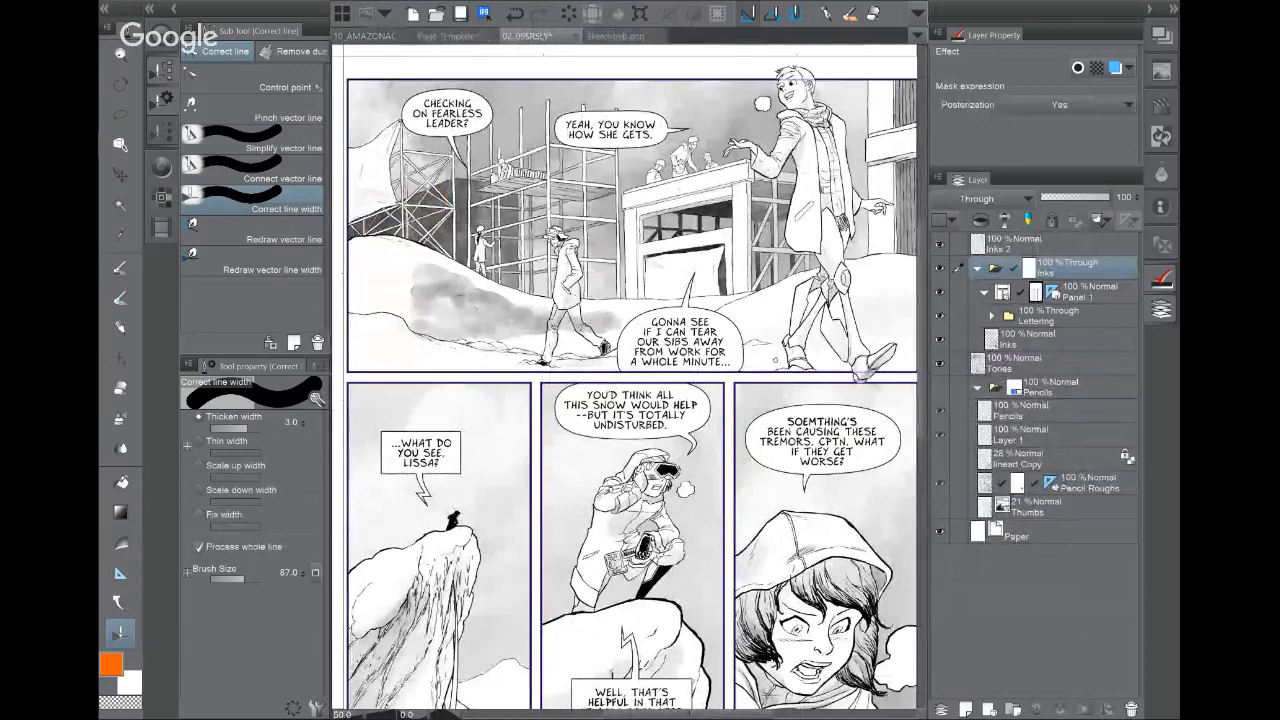
pyautogui.scroll(3, 875, 83)
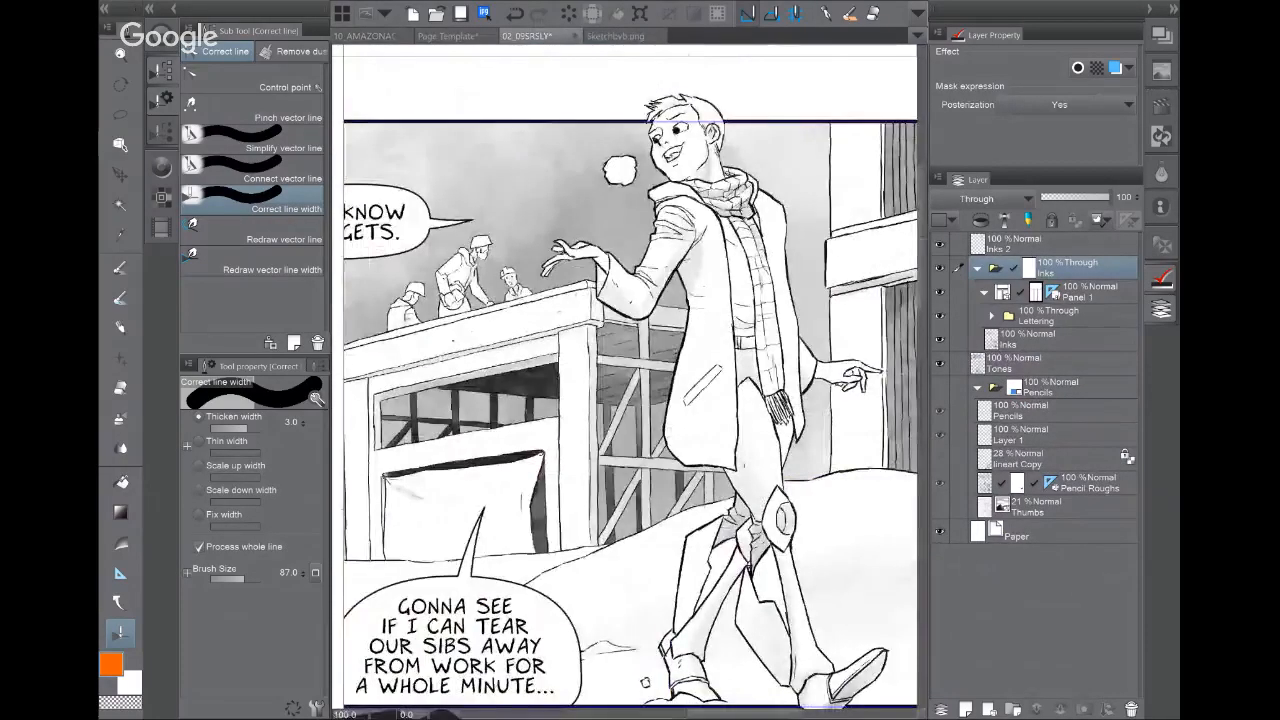
pyautogui.moveTo(600, 380); pyautogui.dragTo(681, 407)
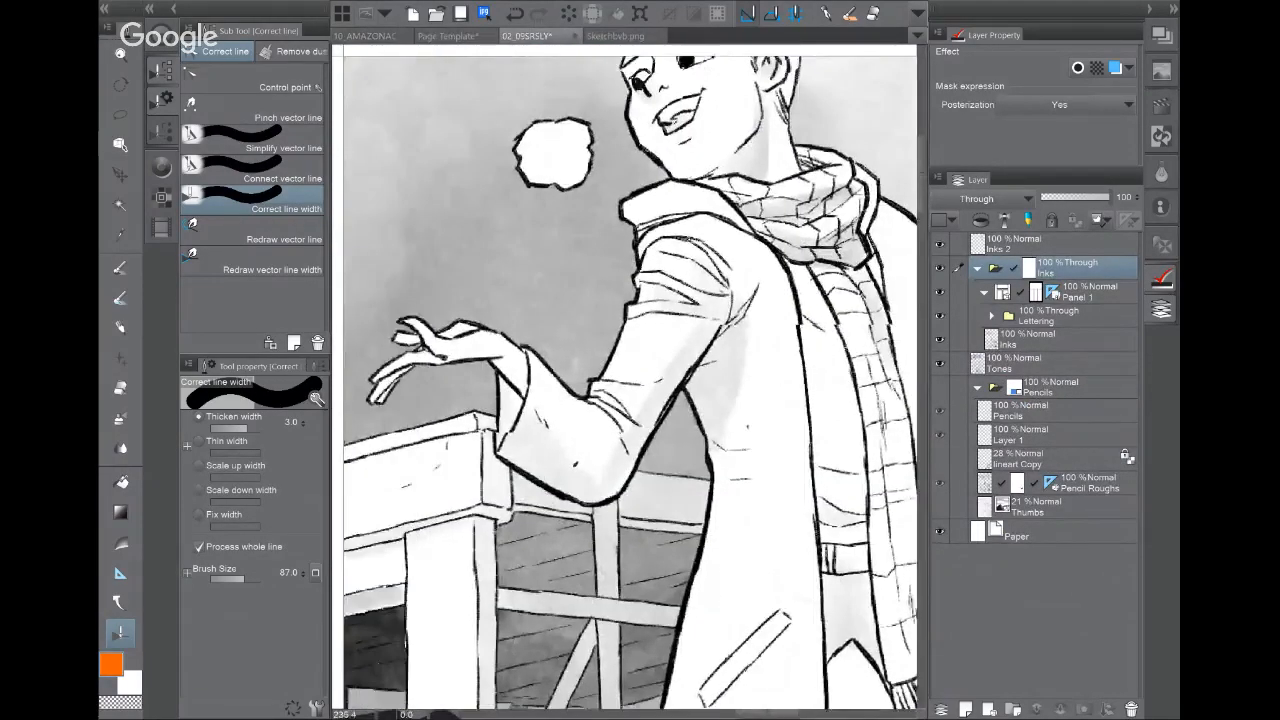
pyautogui.click(1077, 347)
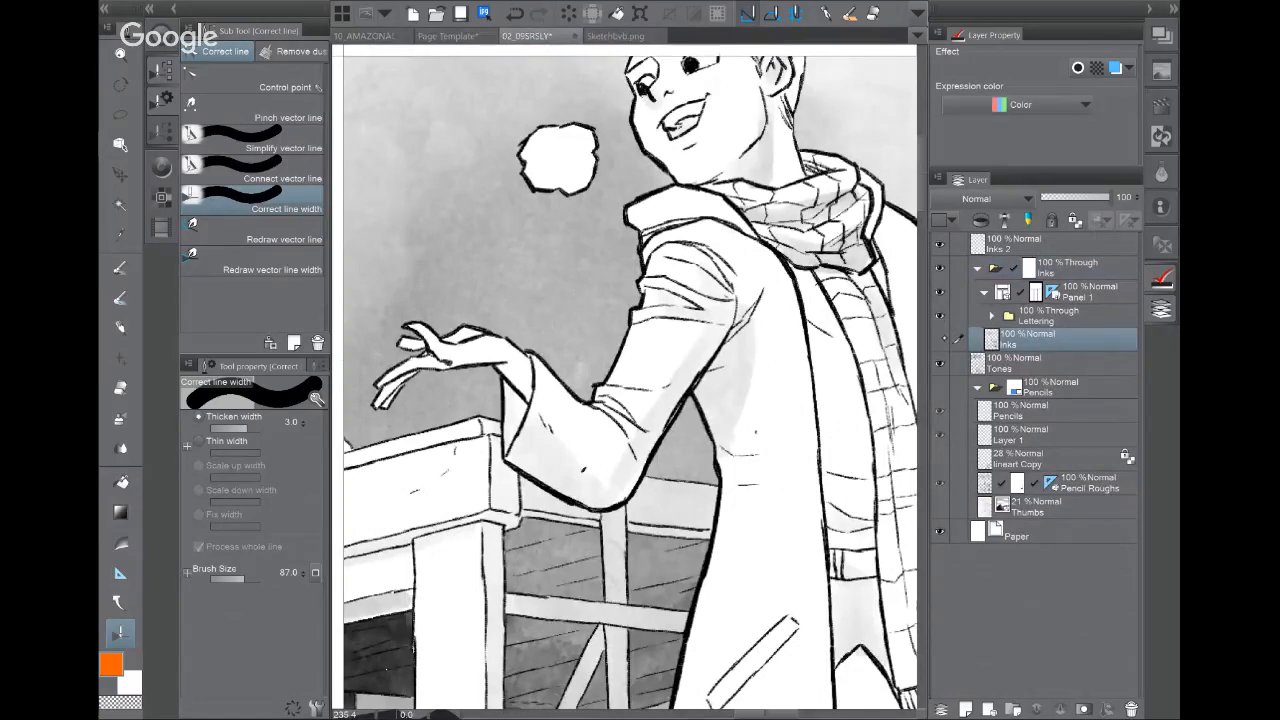
pyautogui.press('Delete')
pyautogui.hotkey('ctrl', 'z')
# Step: Compare the goggled figure's inks against its tones by toggling the Inks layer, then hide the lettering
pyautogui.hotkey('ctrl', '-')
pyautogui.moveTo(540, 500); pyautogui.dragTo(698, 330)
pyautogui.hotkey('ctrl', '-')
pyautogui.hotkey('ctrl', '-')
pyautogui.moveTo(560, 640); pyautogui.dragTo(770, 164)
pyautogui.moveTo(625, 560); pyautogui.dragTo(626, 307)
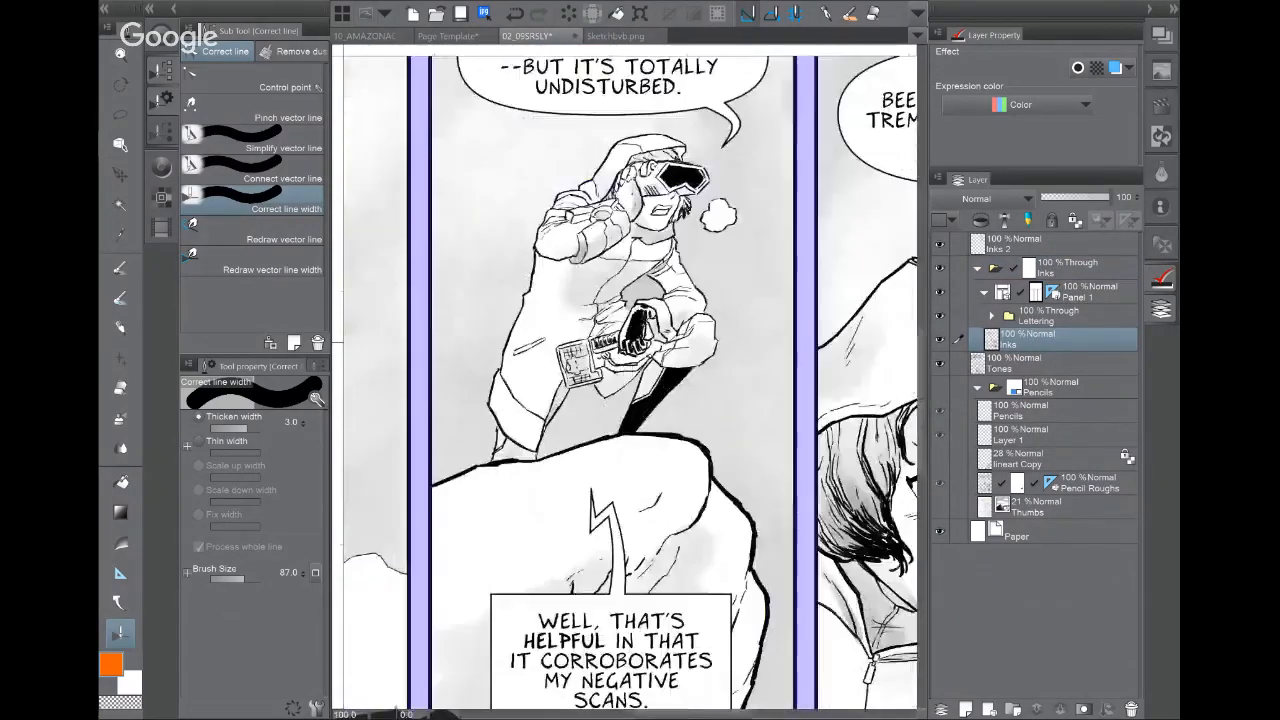
pyautogui.click(940, 340)
pyautogui.click(940, 340)
pyautogui.click(940, 340)
pyautogui.click(940, 340)
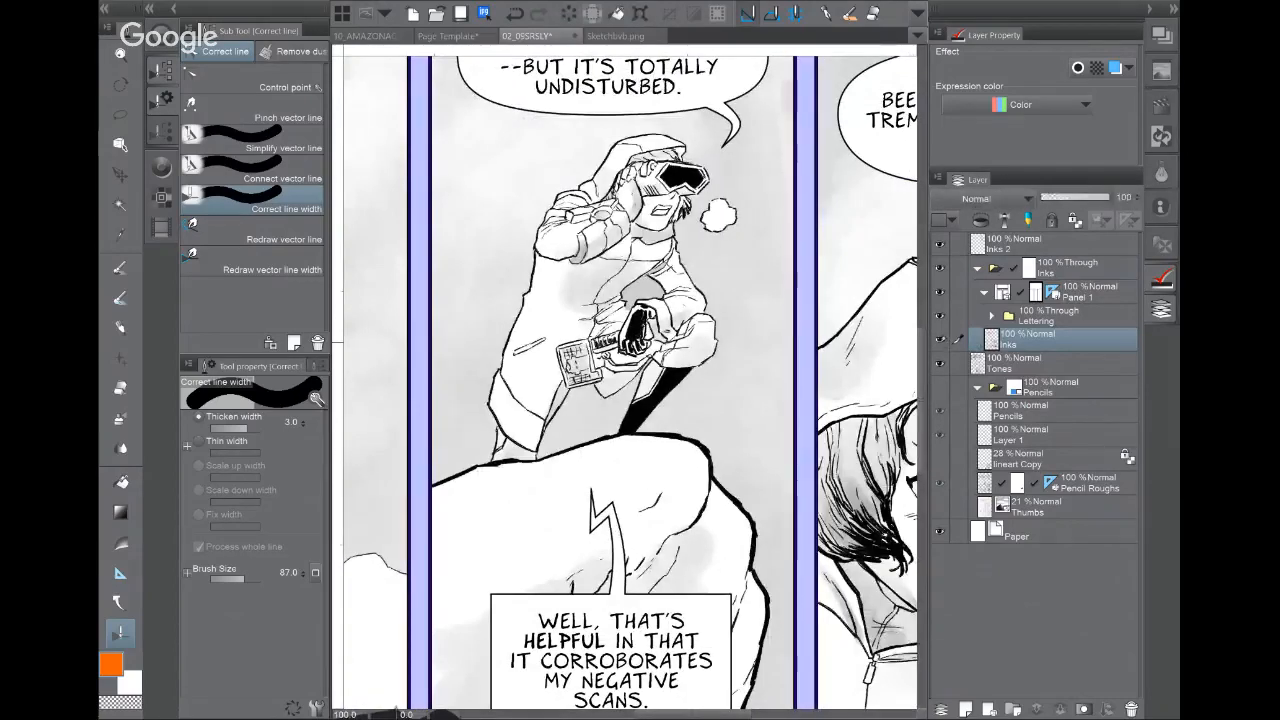
pyautogui.click(940, 340)
pyautogui.click(940, 340)
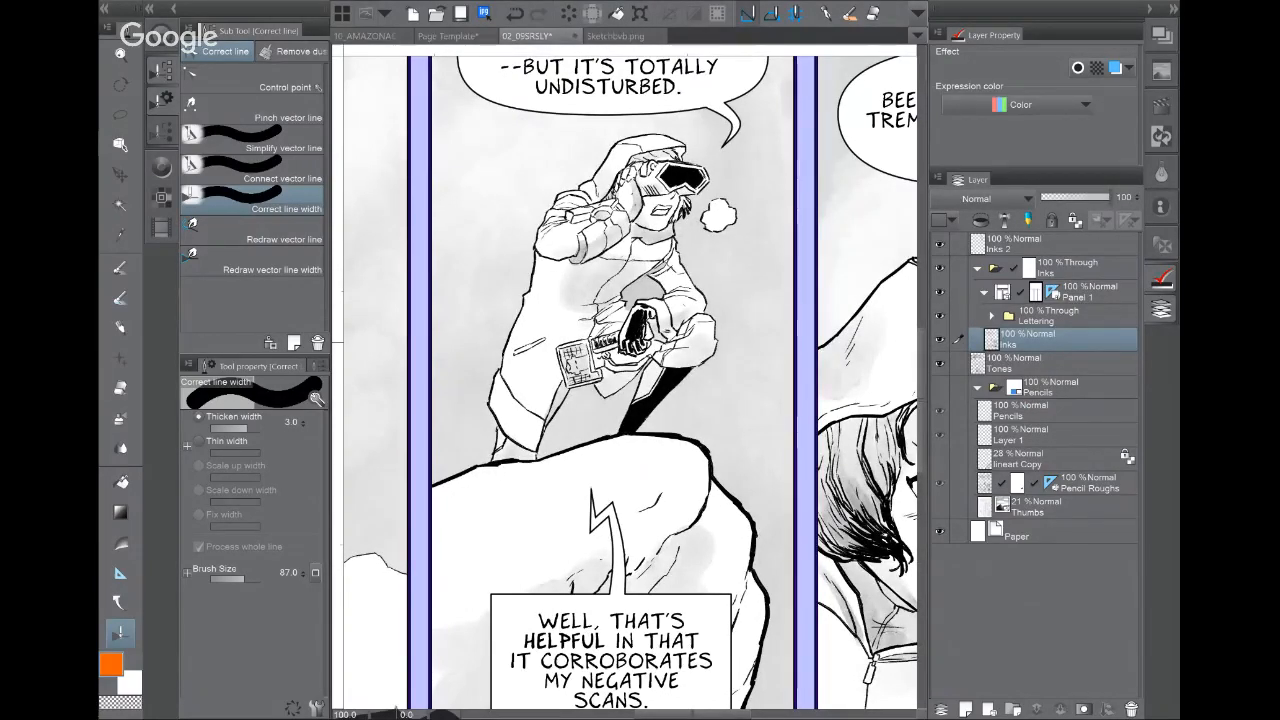
pyautogui.click(939, 315)
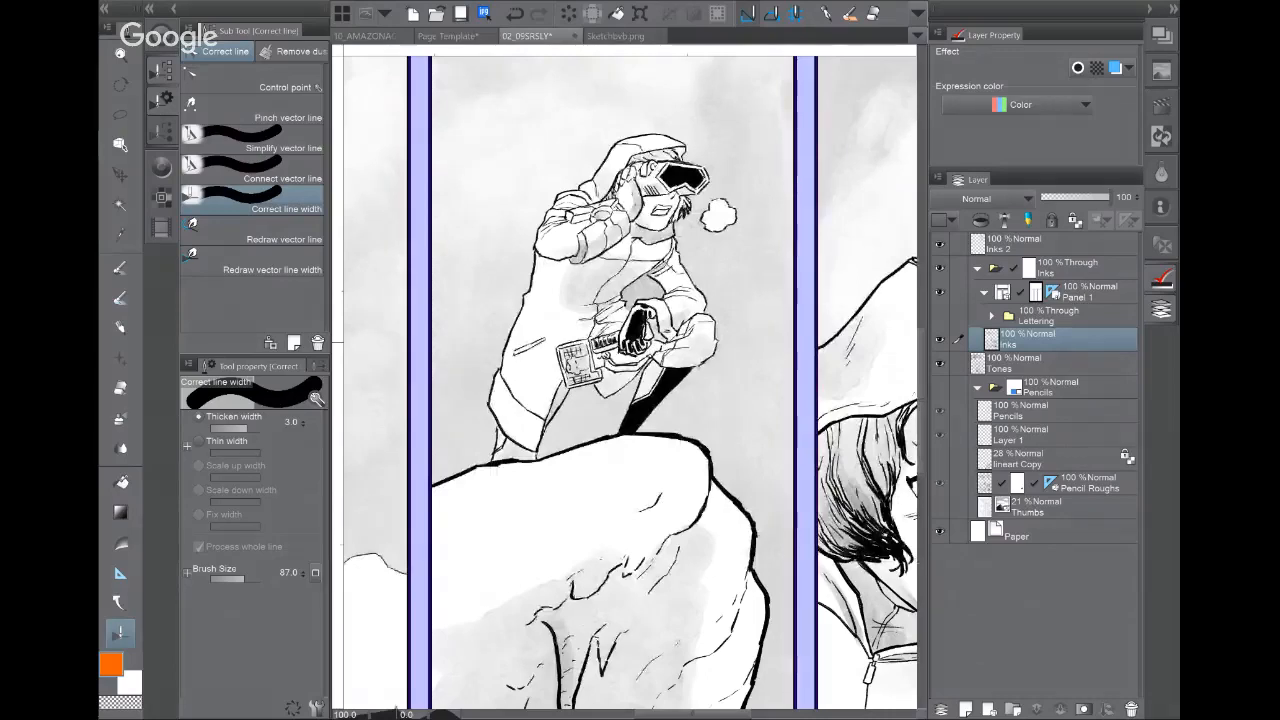
# Step: Check the rock panel by toggling the Tones and Inks layers
pyautogui.moveTo(706, 416); pyautogui.dragTo(554, 350)
pyautogui.moveTo(552, 530); pyautogui.dragTo(720, 220)
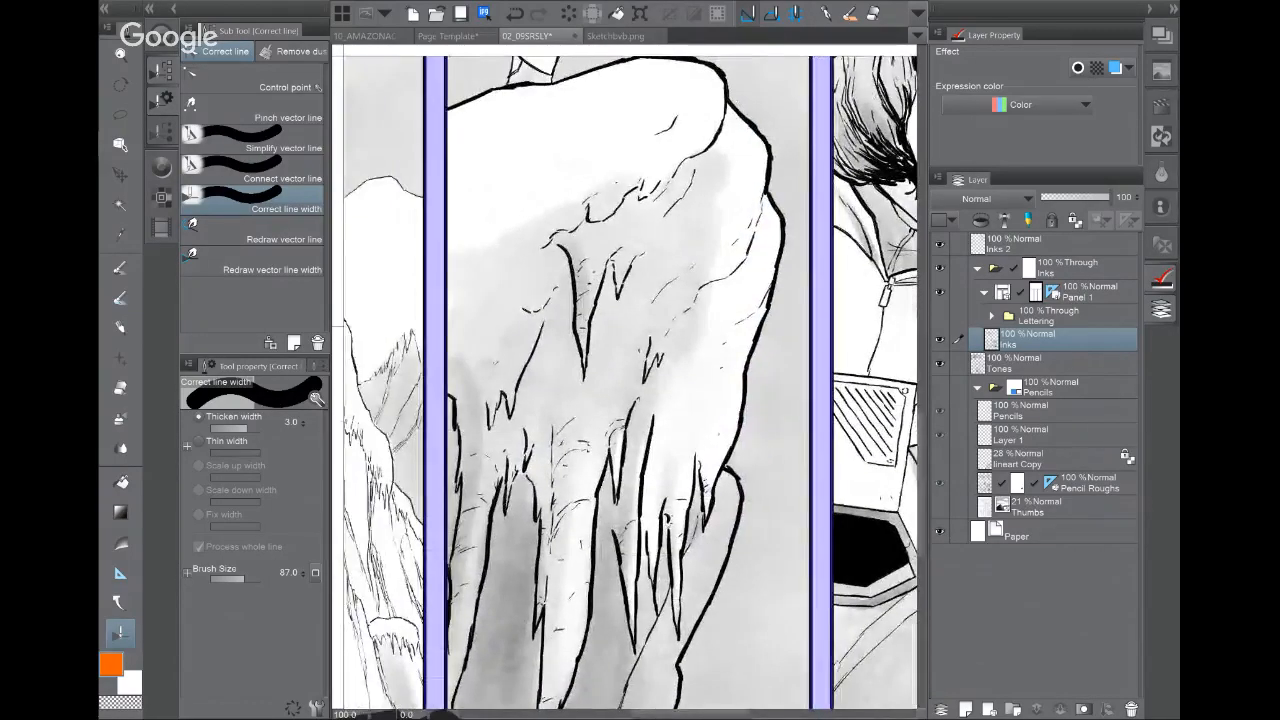
pyautogui.click(940, 363)
pyautogui.click(940, 363)
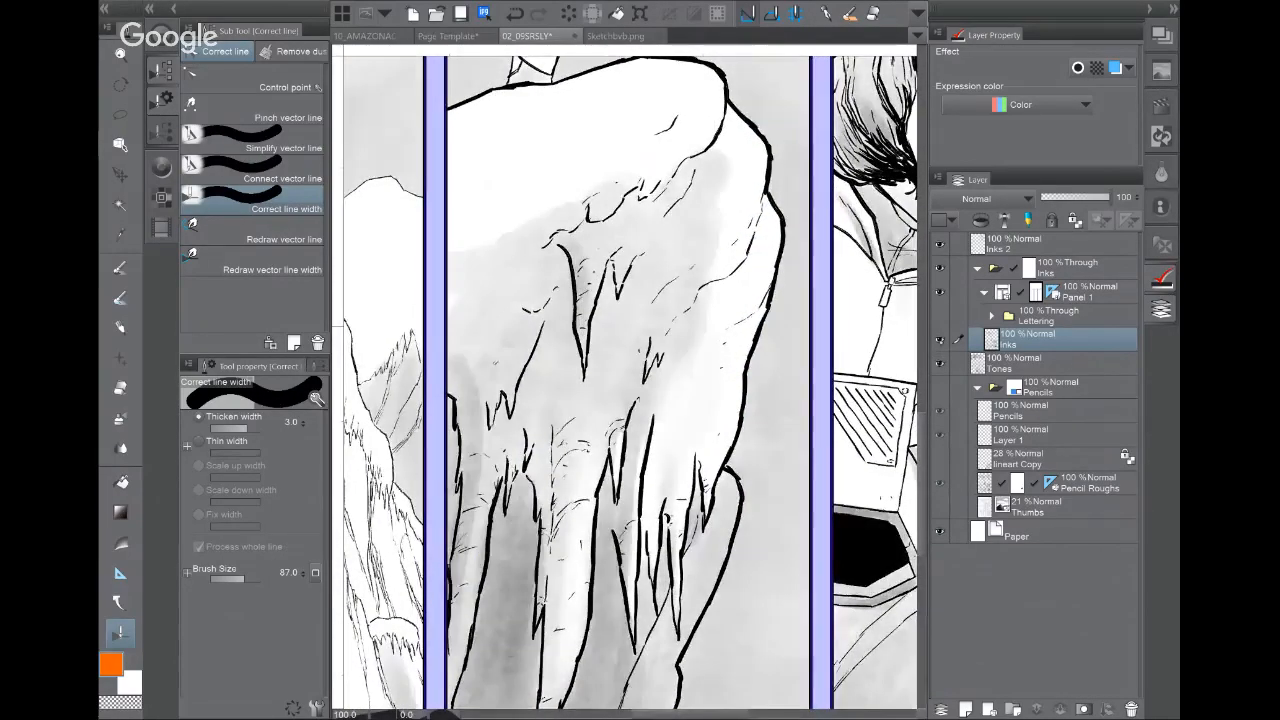
pyautogui.click(940, 339)
# Step: Zoom to the hooded girl's face at 150% and toggle Inks to compare with the tones
pyautogui.moveTo(640, 300); pyautogui.dragTo(652, 505)
pyautogui.moveTo(840, 390); pyautogui.dragTo(423, 340)
pyautogui.moveTo(405, 198); pyautogui.dragTo(515, 198)
pyautogui.moveTo(660, 380); pyautogui.dragTo(477, 367)
pyautogui.moveTo(560, 430); pyautogui.dragTo(685, 399)
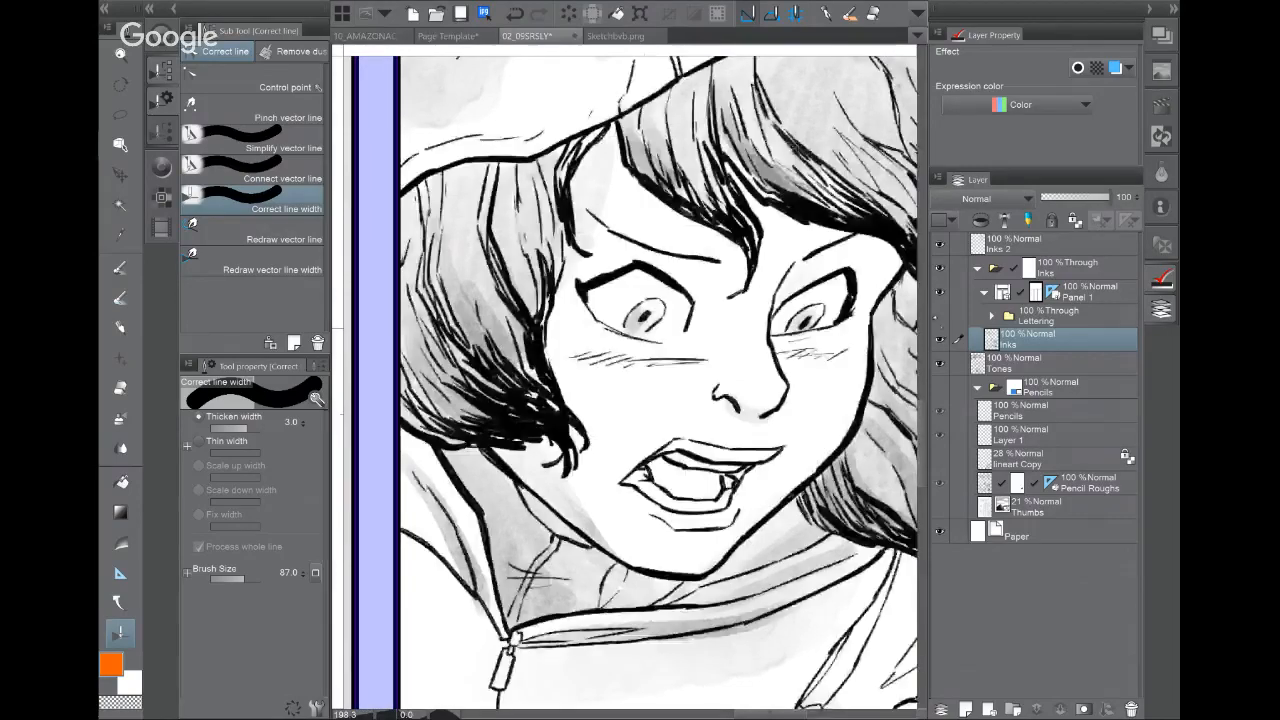
pyautogui.hotkey('ctrl', '-')
pyautogui.moveTo(680, 400); pyautogui.dragTo(566, 377)
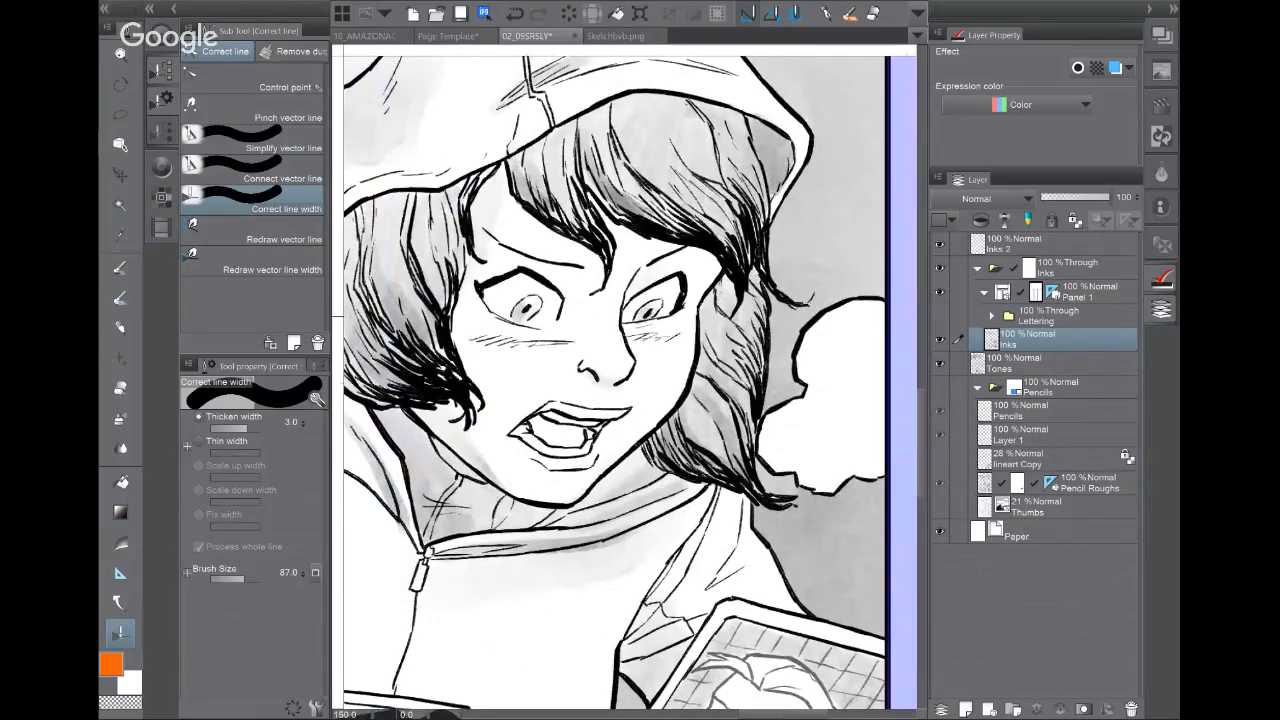
pyautogui.click(941, 340)
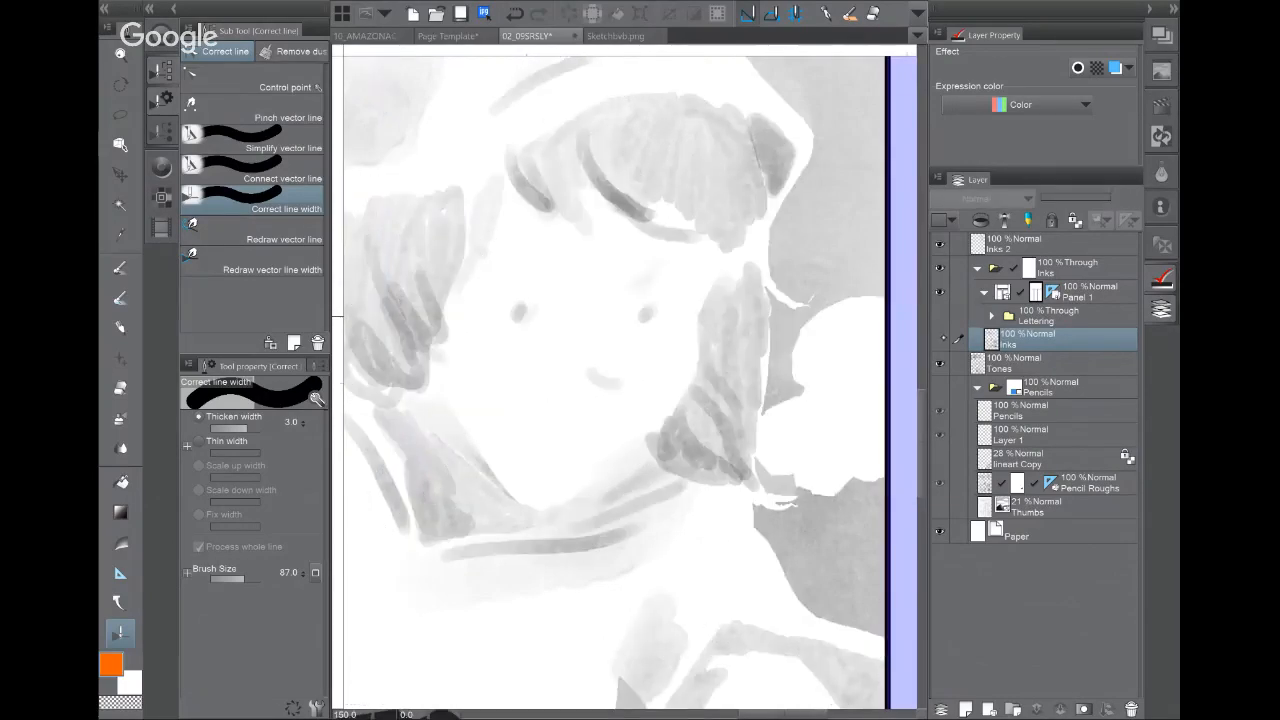
pyautogui.click(940, 339)
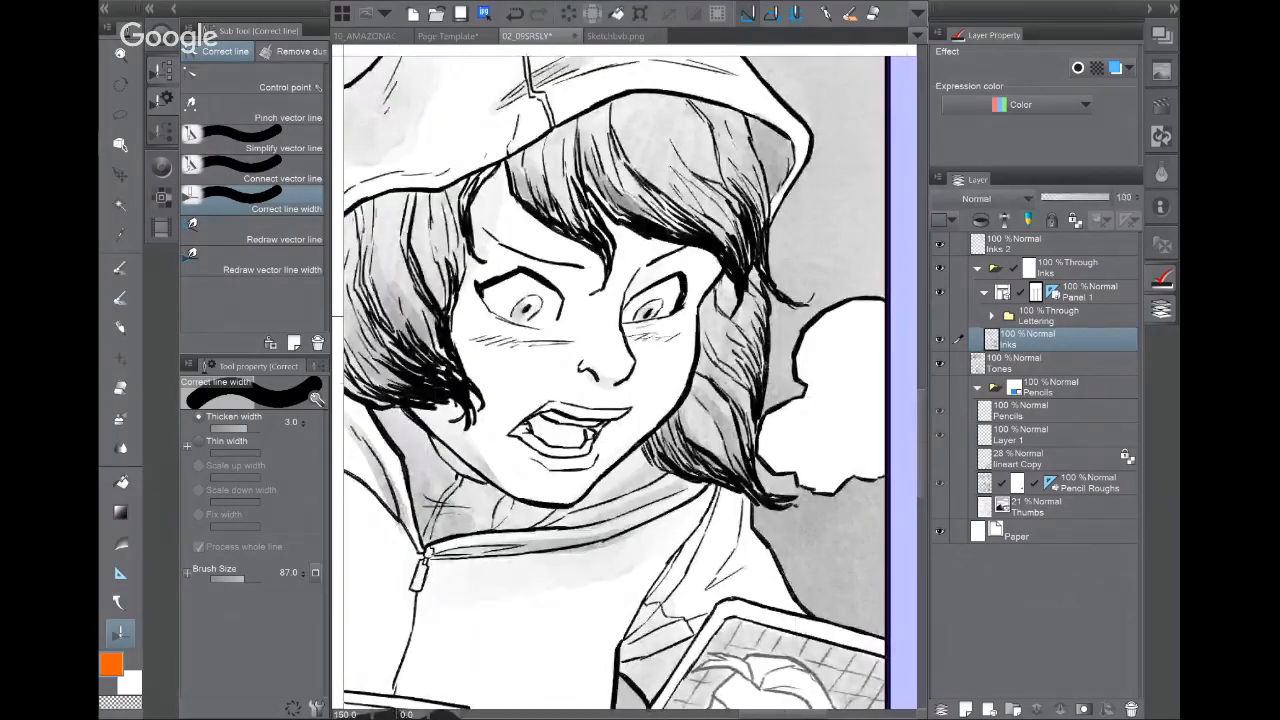
pyautogui.moveTo(600, 380); pyautogui.dragTo(682, 386)
pyautogui.click(940, 339)
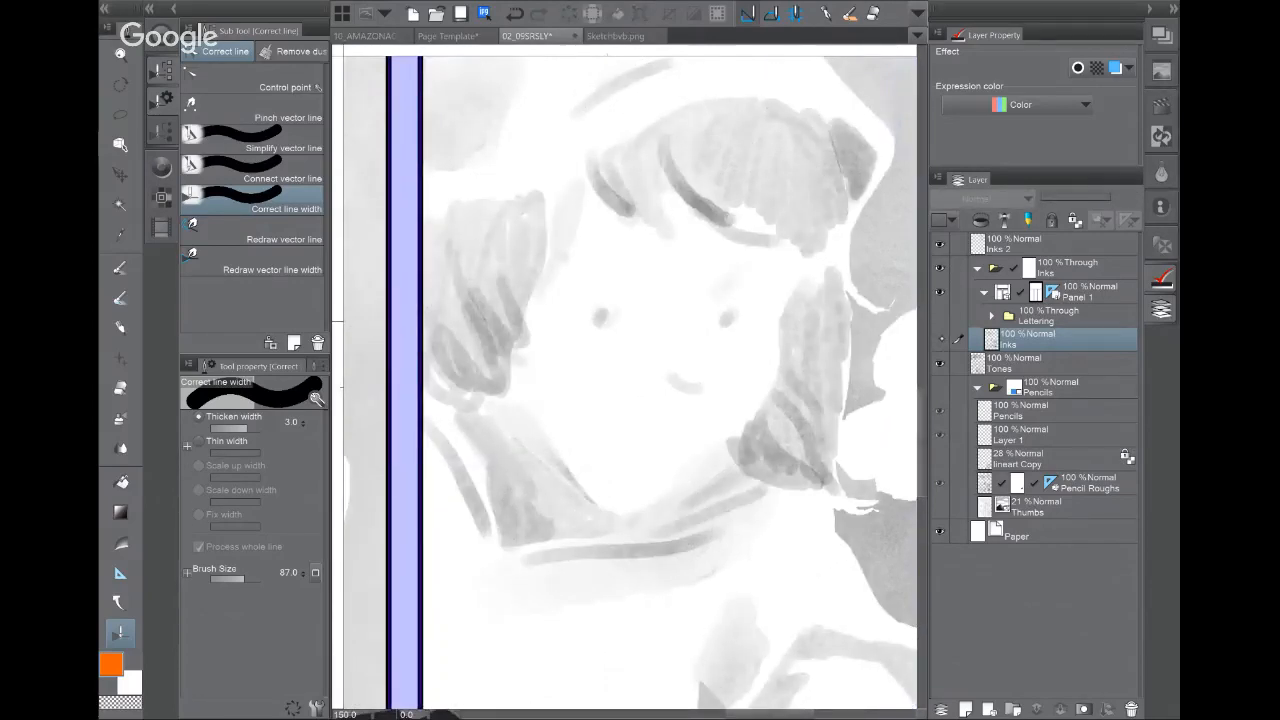
pyautogui.click(940, 339)
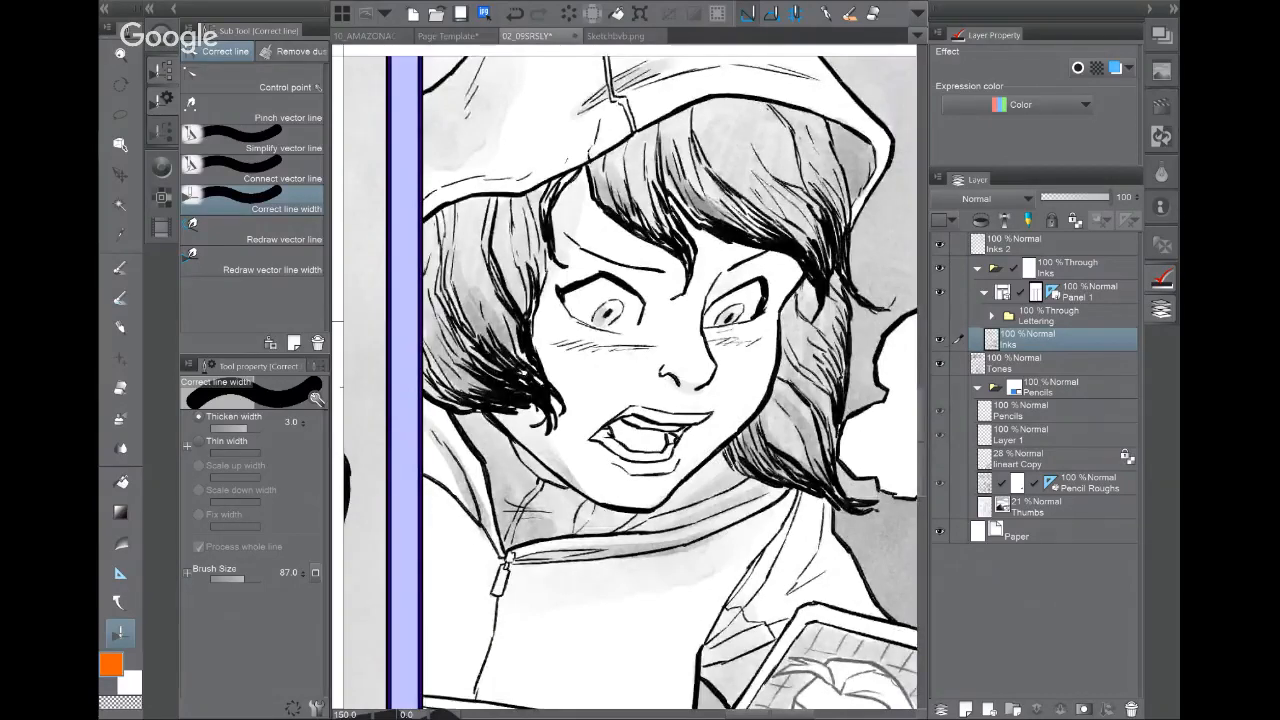
# Step: Fit all three panels in view, toggle Inks across them, and show the lettering again
pyautogui.scroll(-2, 704, 419)
pyautogui.scroll(-4, 665, 432)
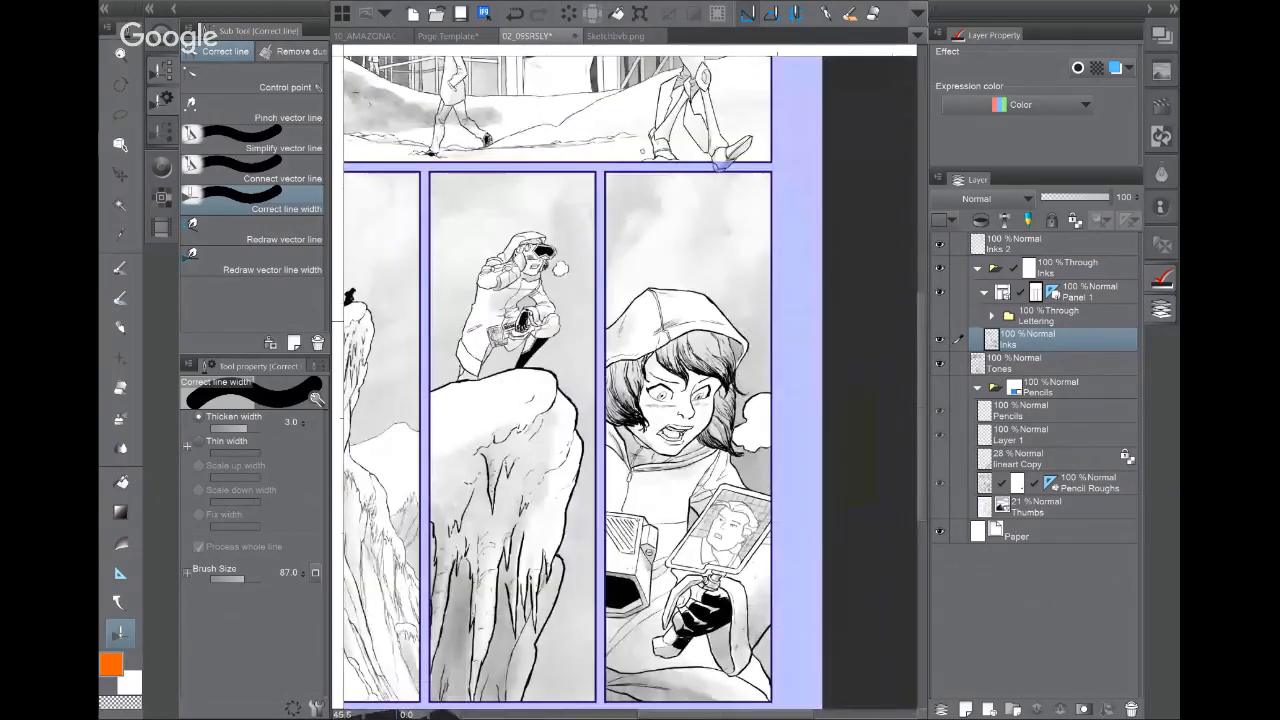
pyautogui.moveTo(665, 432); pyautogui.dragTo(829, 370)
pyautogui.click(941, 340)
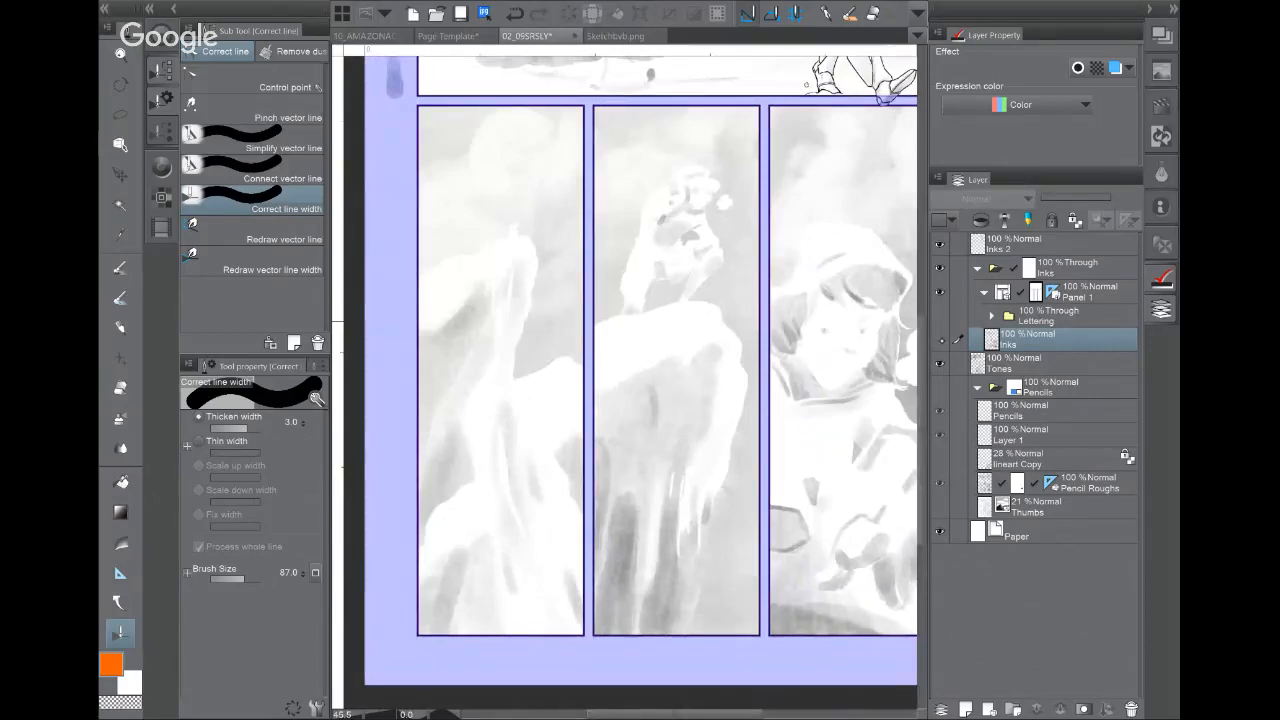
pyautogui.click(941, 340)
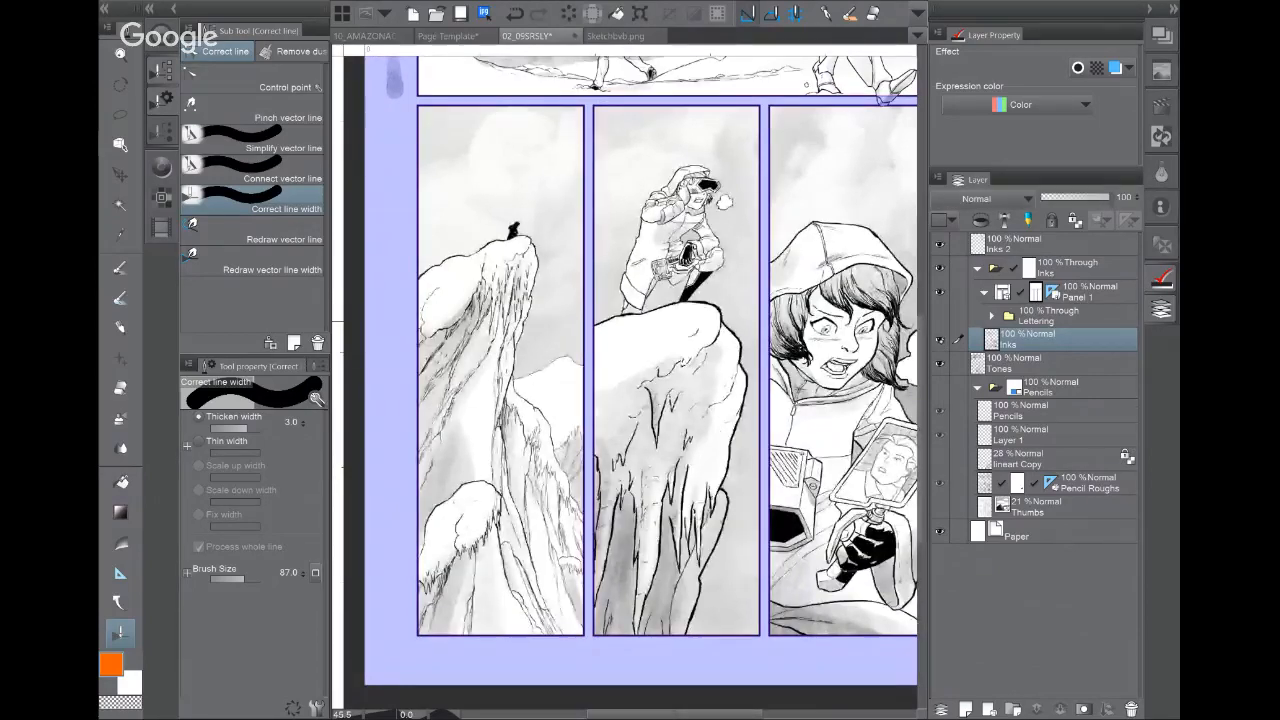
pyautogui.moveTo(660, 380); pyautogui.dragTo(591, 340)
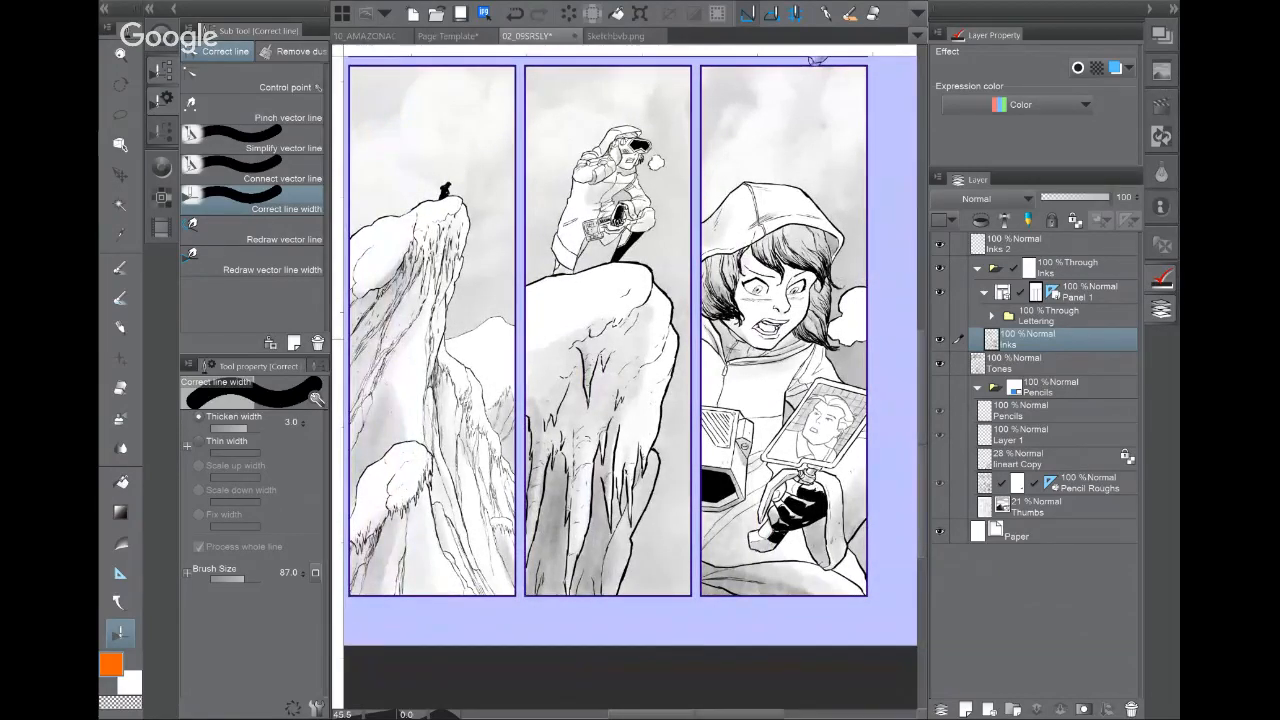
pyautogui.click(939, 315)
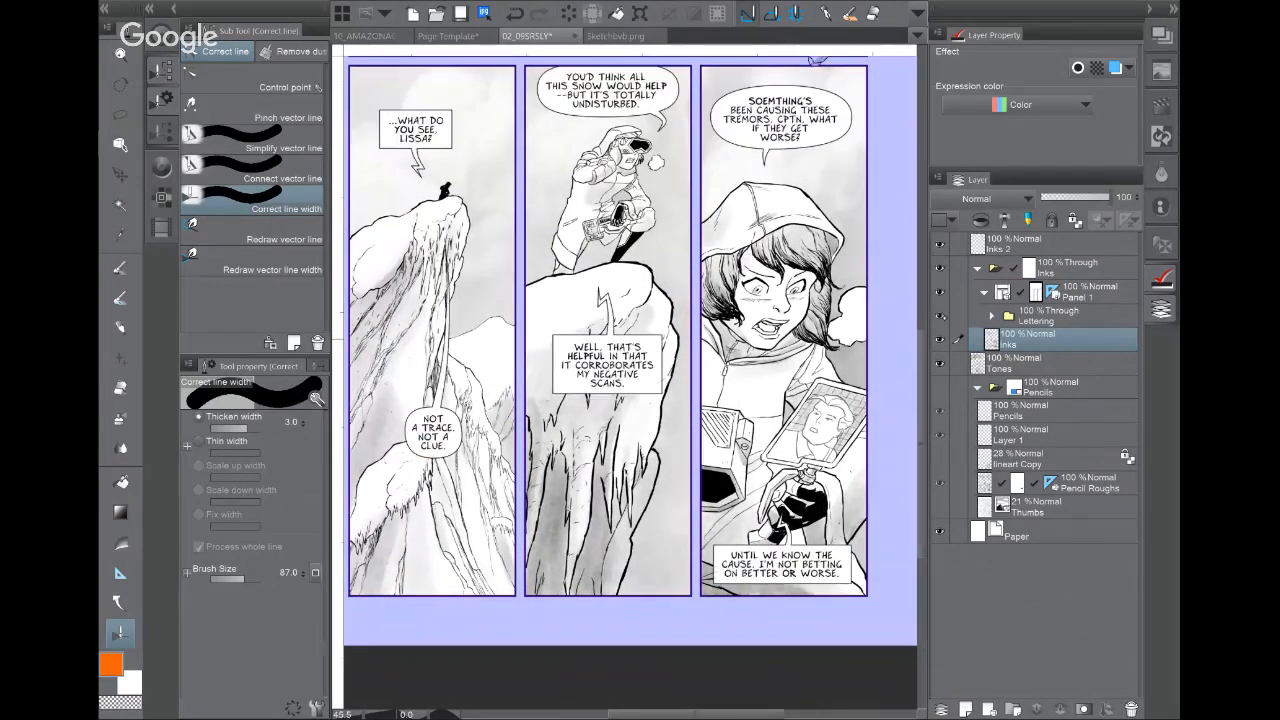
pyautogui.click(940, 338)
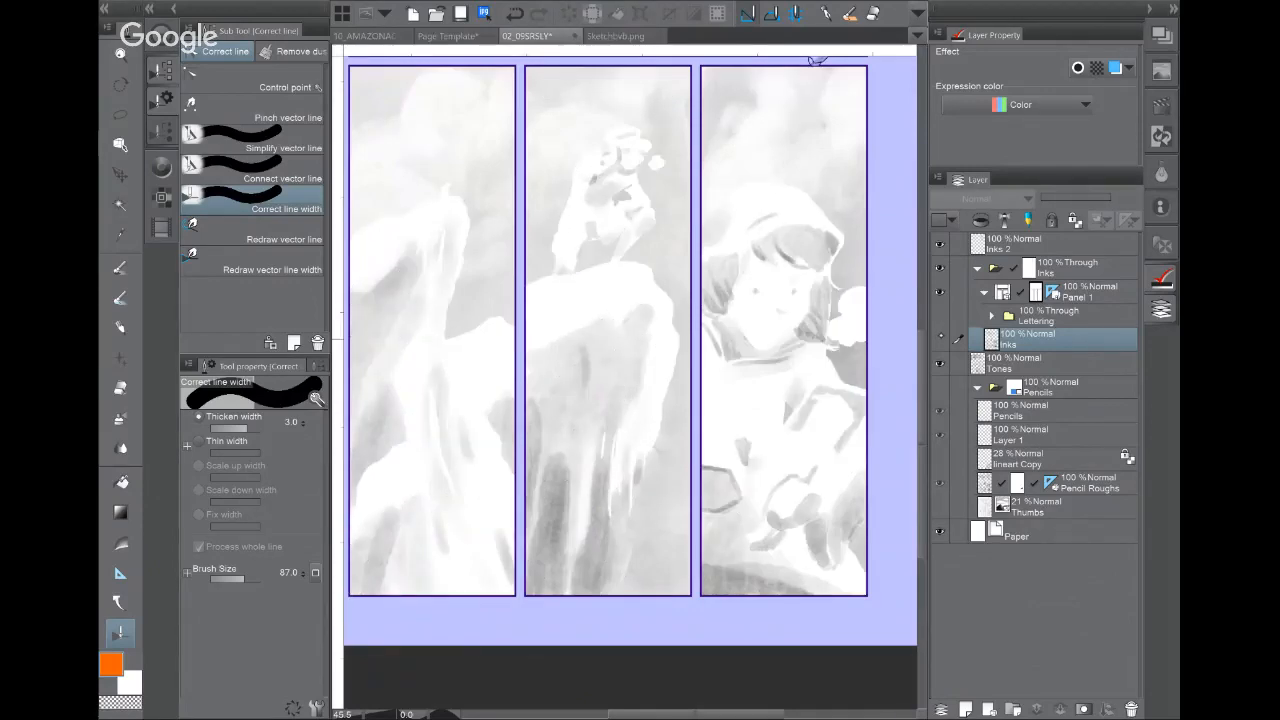
pyautogui.click(940, 338)
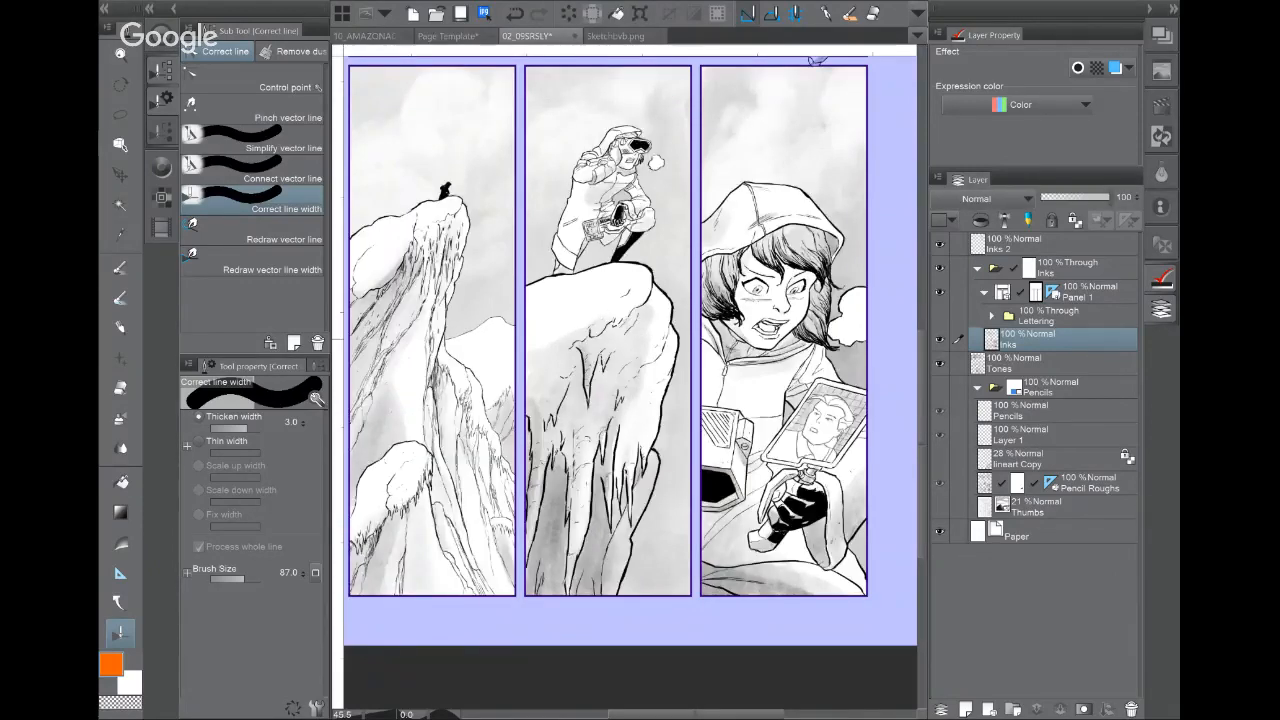
pyautogui.moveTo(630, 340); pyautogui.dragTo(657, 398)
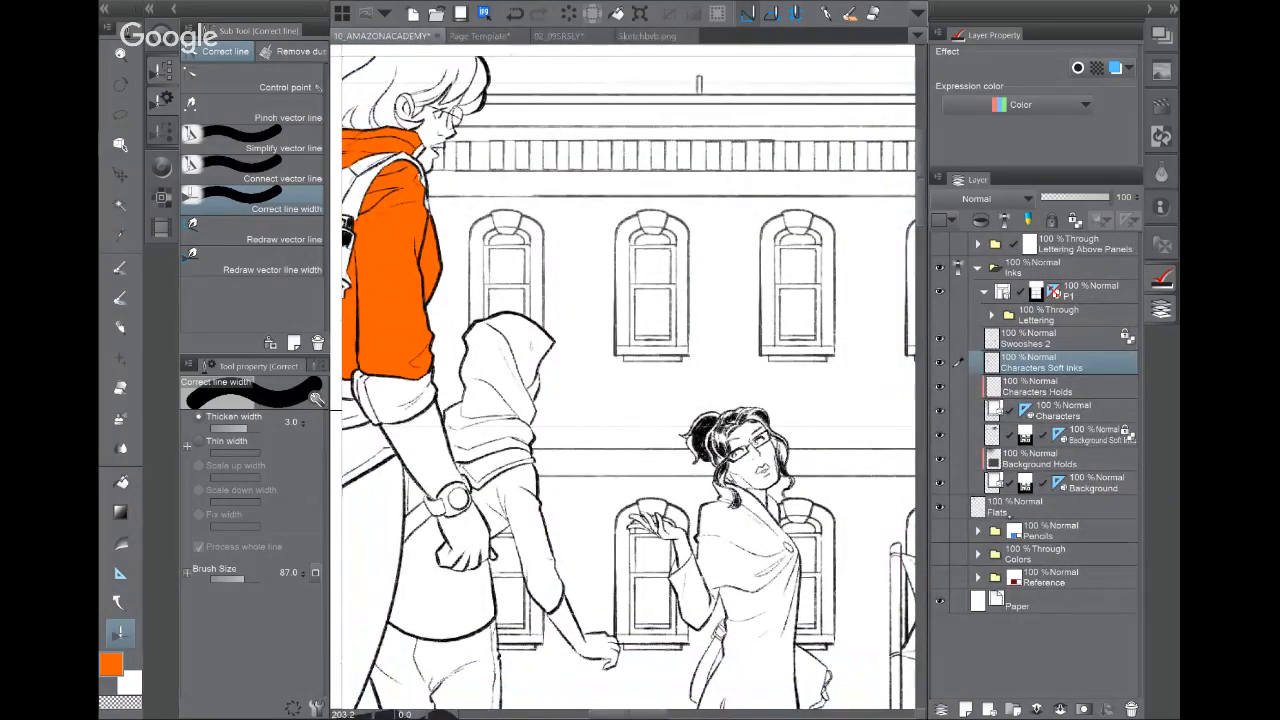
# Step: Show the Lettering and Colors folders, hide the orange Flats layer, and pan across the registration panel
pyautogui.click(938, 316)
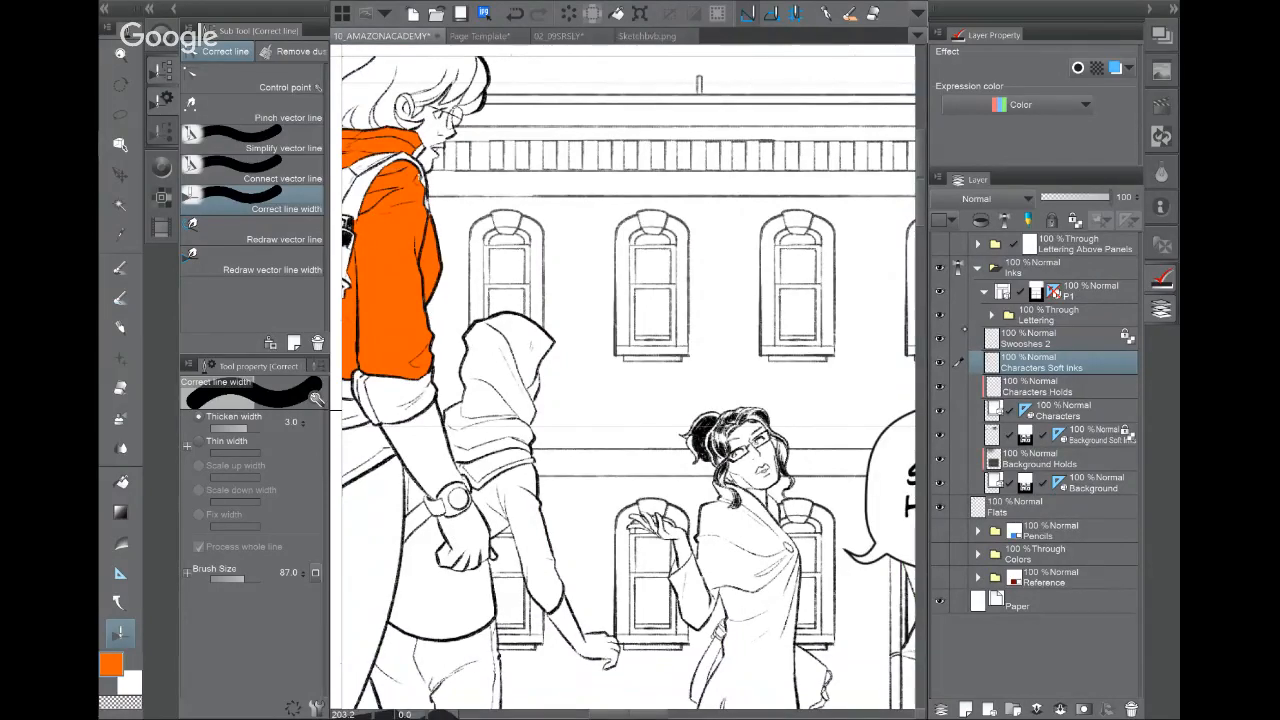
pyautogui.click(984, 291)
pyautogui.click(939, 363)
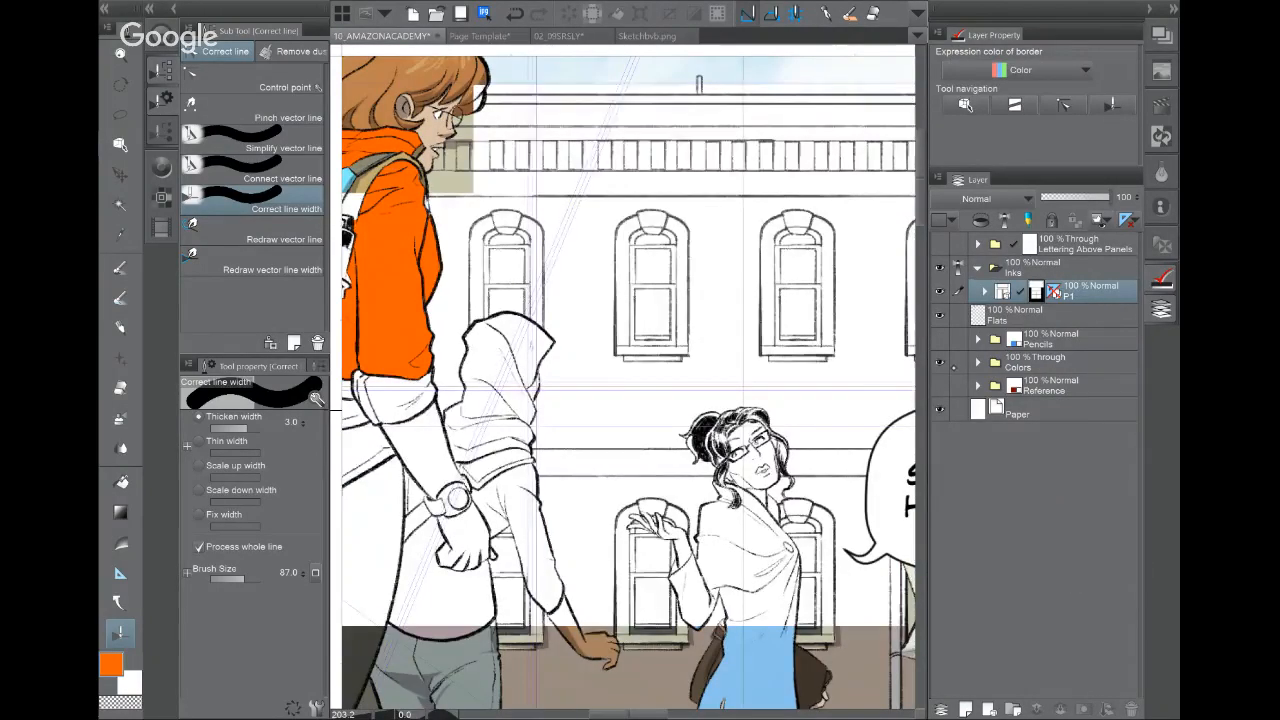
pyautogui.click(1015, 316)
pyautogui.click(939, 316)
pyautogui.moveTo(548, 524); pyautogui.dragTo(778, 601)
pyautogui.moveTo(826, 186); pyautogui.dragTo(618, 43)
pyautogui.scroll(-3, 772, 436)
pyautogui.moveTo(620, 380); pyautogui.dragTo(722, 380)
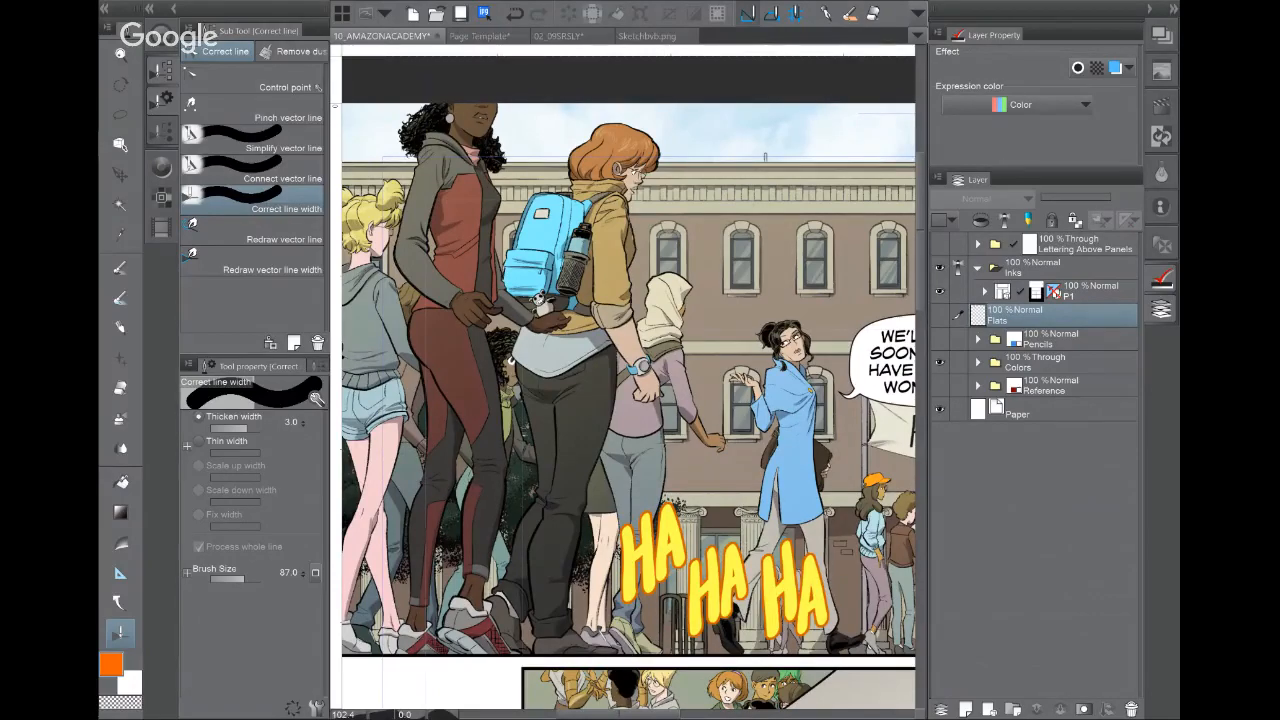
pyautogui.moveTo(760, 380); pyautogui.dragTo(511, 382)
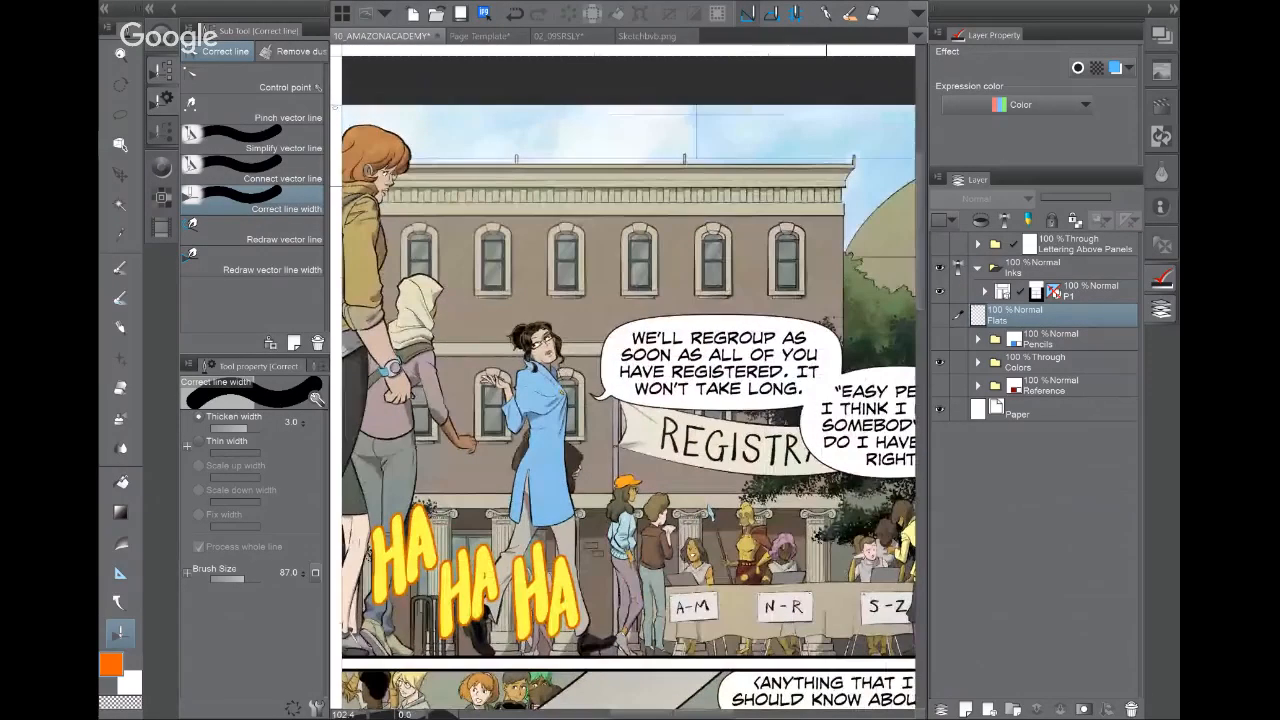
# Step: Hide the Colors folder and compare the temple columns at 150% with Background Soft Inks on and off
pyautogui.click(940, 363)
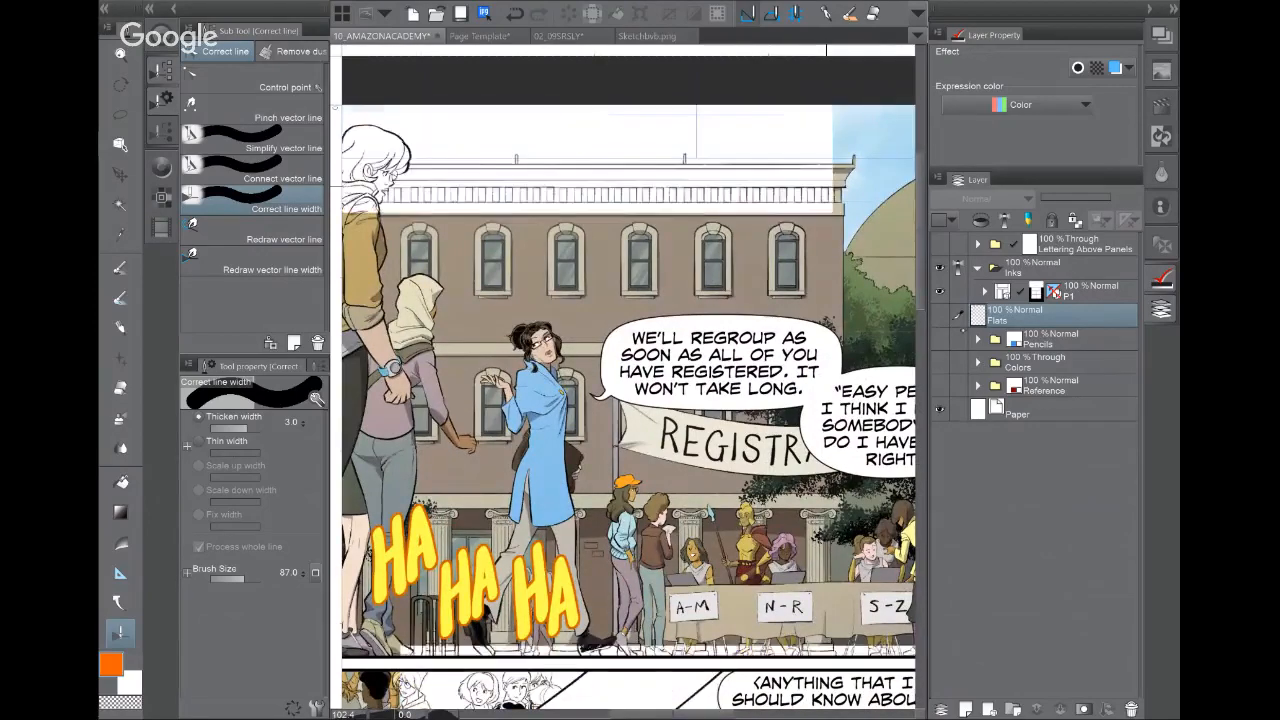
pyautogui.click(985, 292)
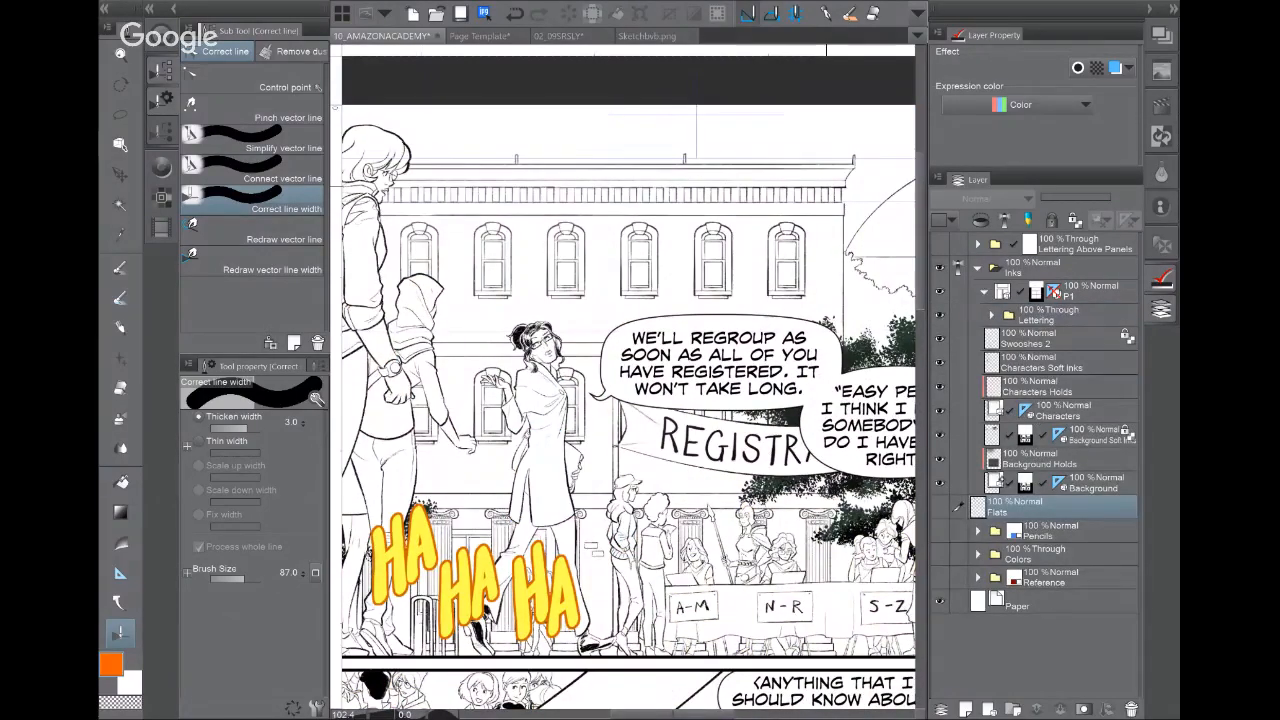
pyautogui.click(940, 435)
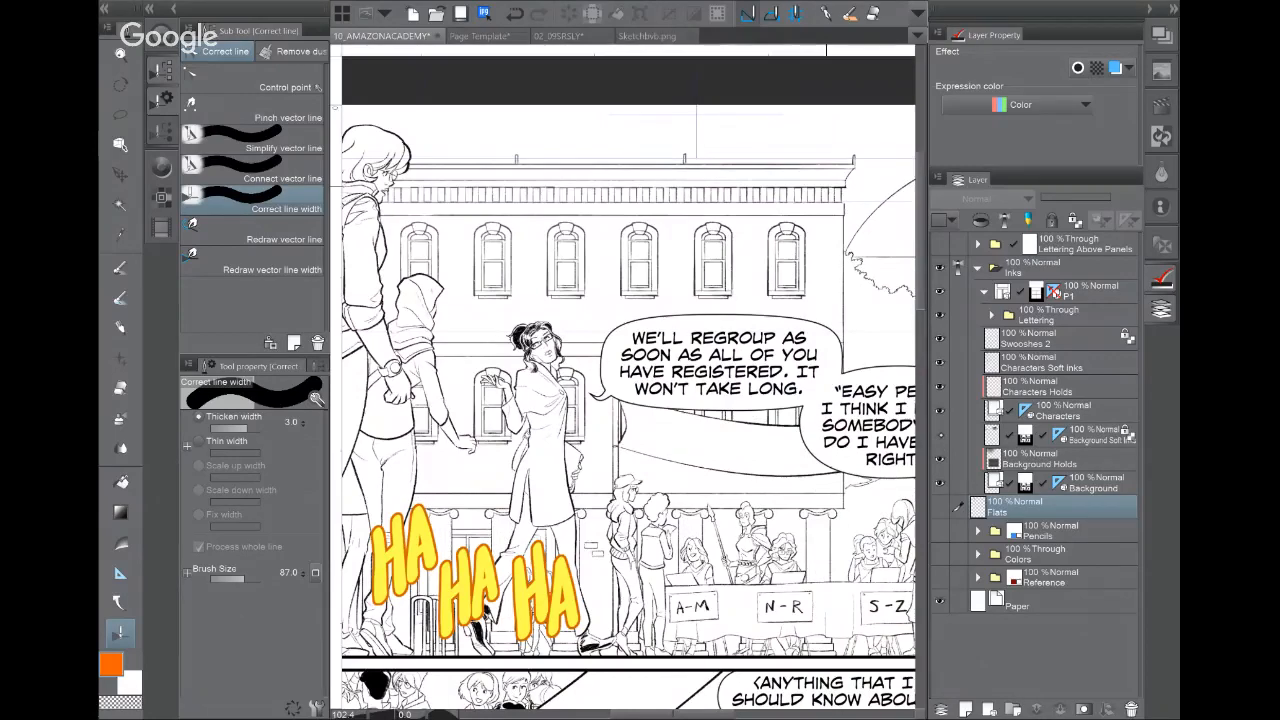
pyautogui.click(940, 435)
pyautogui.moveTo(826, 309); pyautogui.dragTo(362, 335)
pyautogui.hotkey('ctrl', '+')
pyautogui.moveTo(628, 340); pyautogui.dragTo(648, 408)
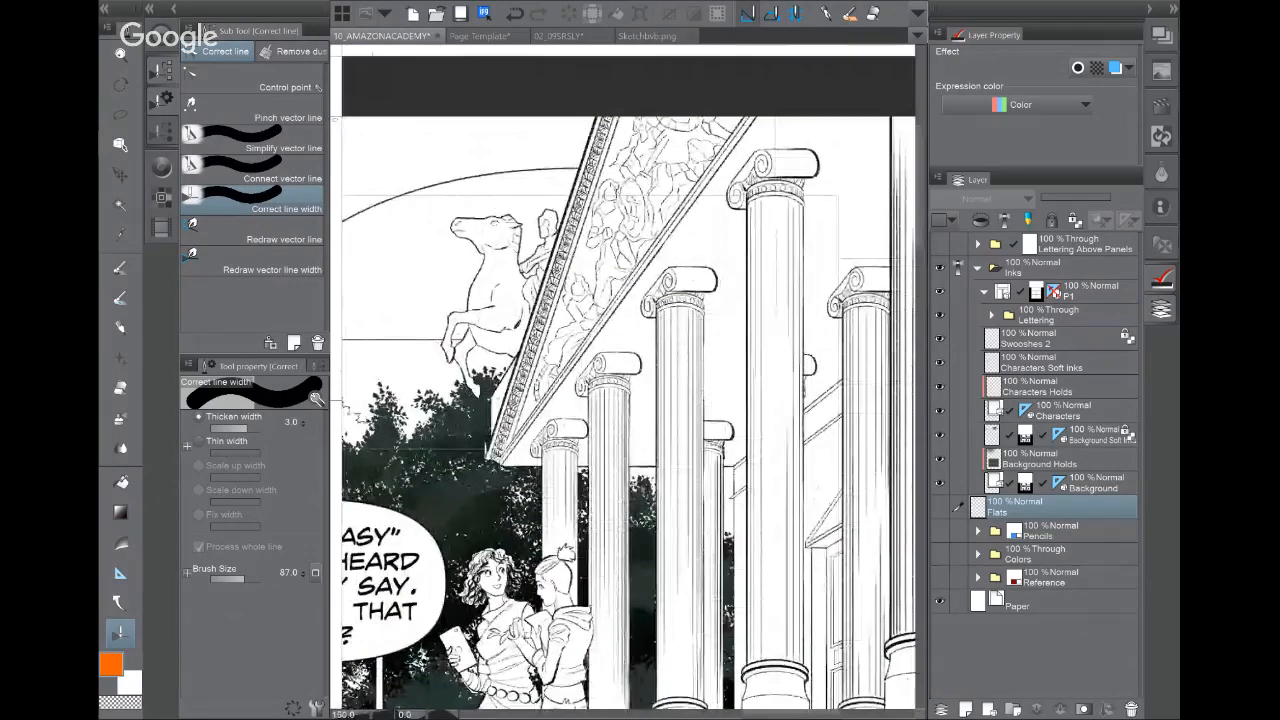
pyautogui.click(940, 435)
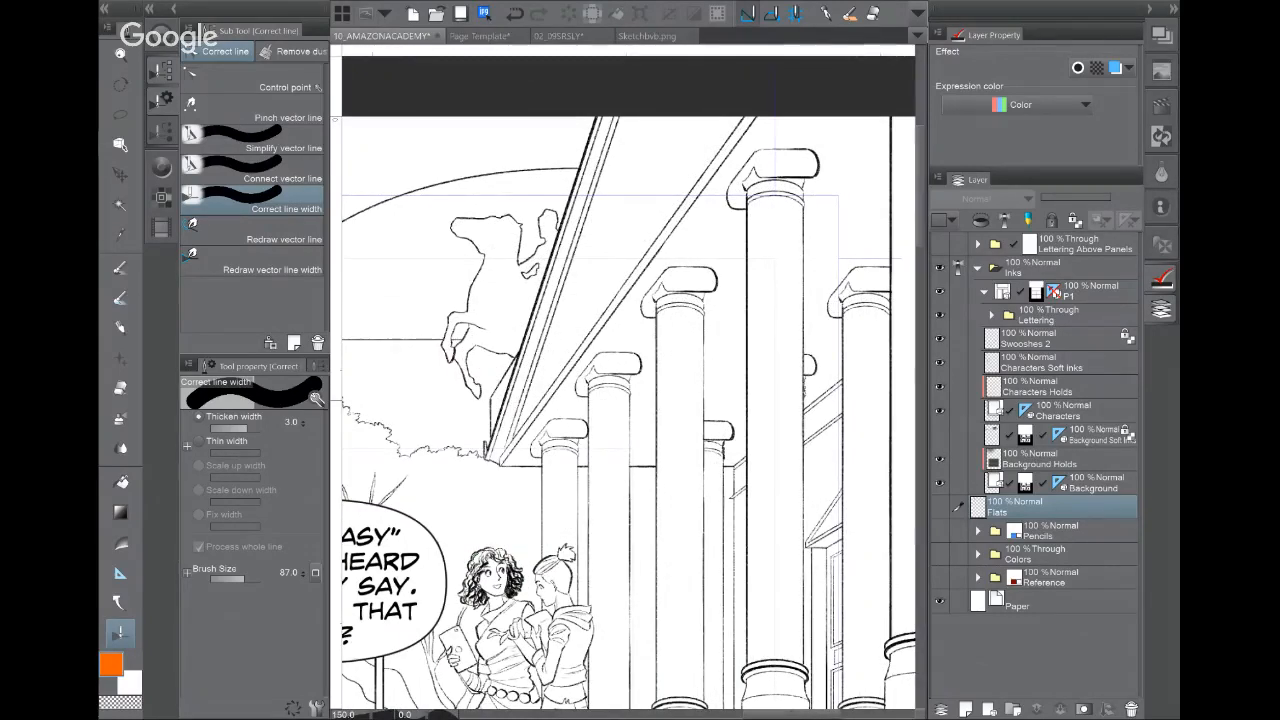
pyautogui.click(940, 436)
pyautogui.click(940, 436)
# Step: Hide the lettering and speech balloons, toggle Background Holds, and leave Background Soft Inks visible
pyautogui.moveTo(520, 450); pyautogui.dragTo(750, 322)
pyautogui.moveTo(620, 450); pyautogui.dragTo(632, 352)
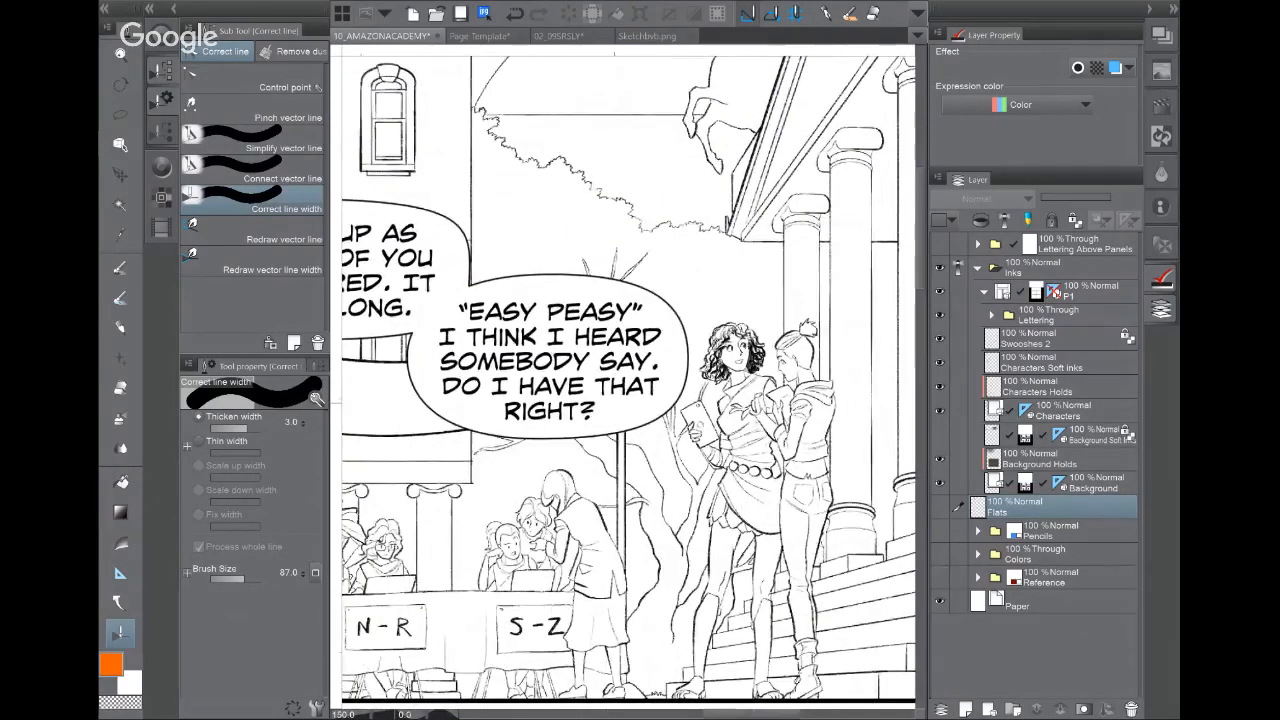
pyautogui.click(939, 314)
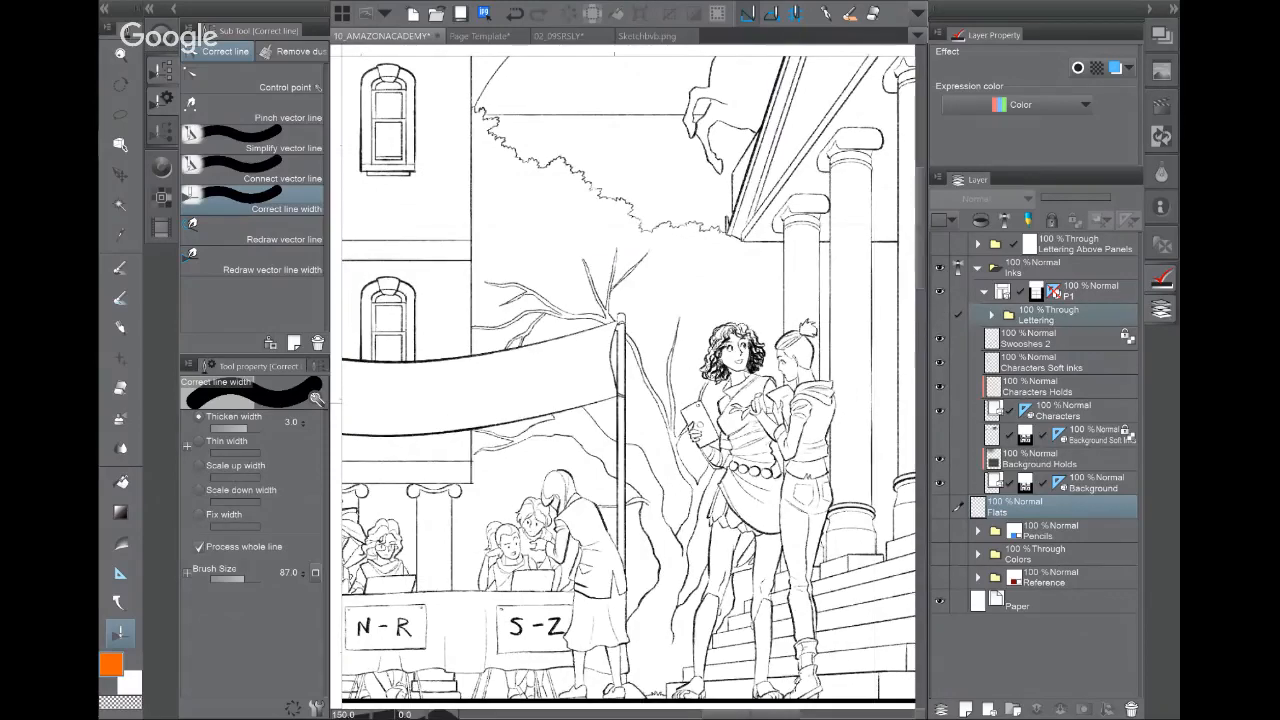
pyautogui.click(939, 434)
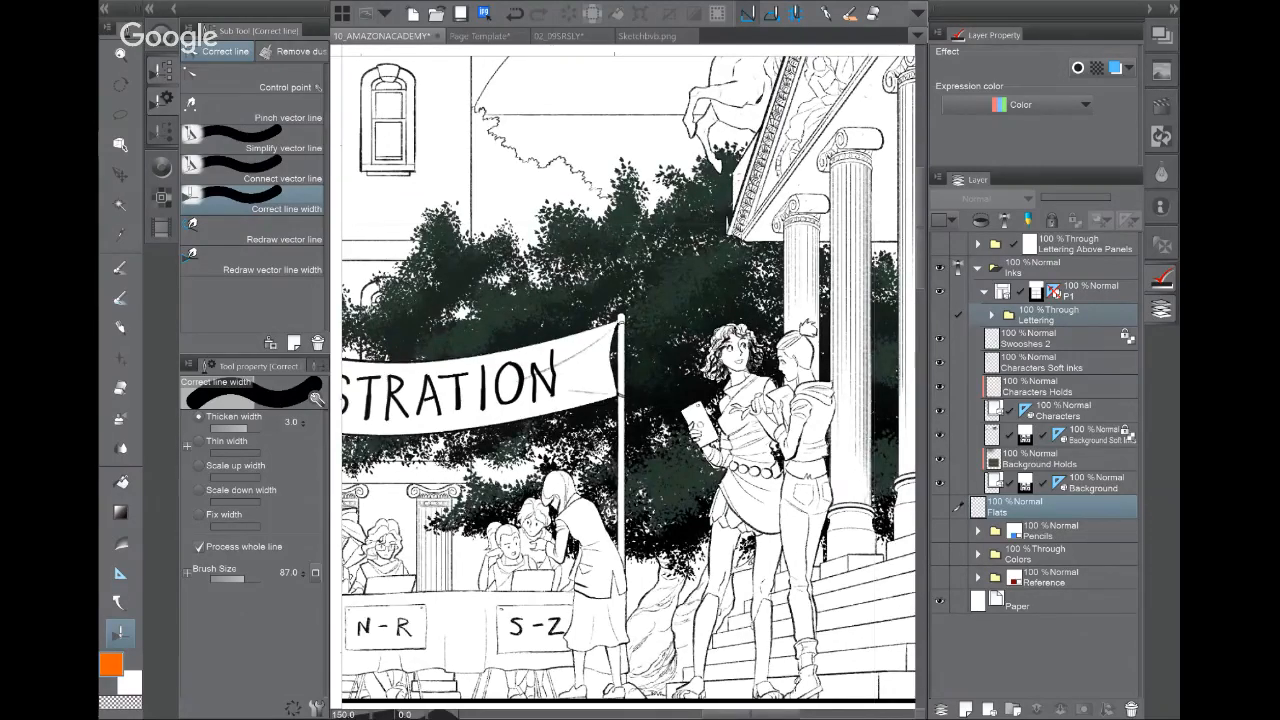
pyautogui.click(939, 459)
pyautogui.click(939, 459)
pyautogui.click(939, 435)
pyautogui.click(939, 435)
pyautogui.scroll(-3, 628, 380)
pyautogui.scroll(-3, 628, 380)
pyautogui.scroll(-2, 628, 380)
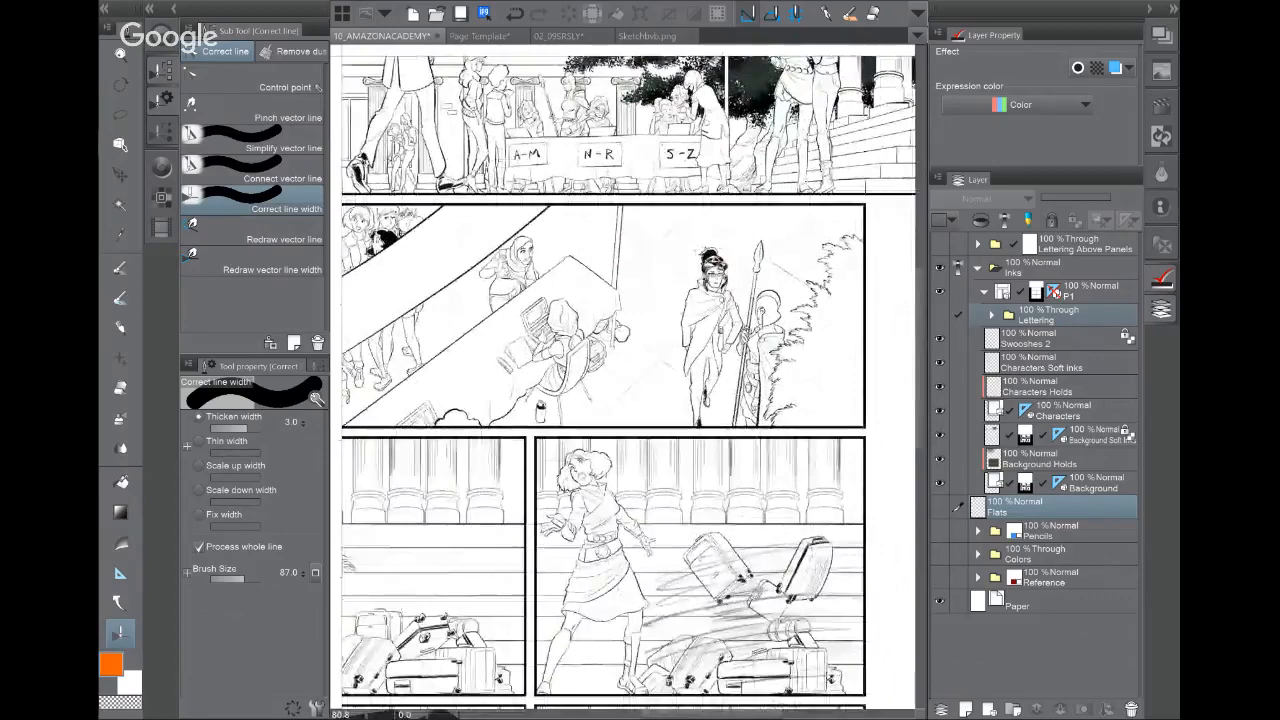
pyautogui.scroll(-2, 628, 380)
pyautogui.scroll(3, 628, 380)
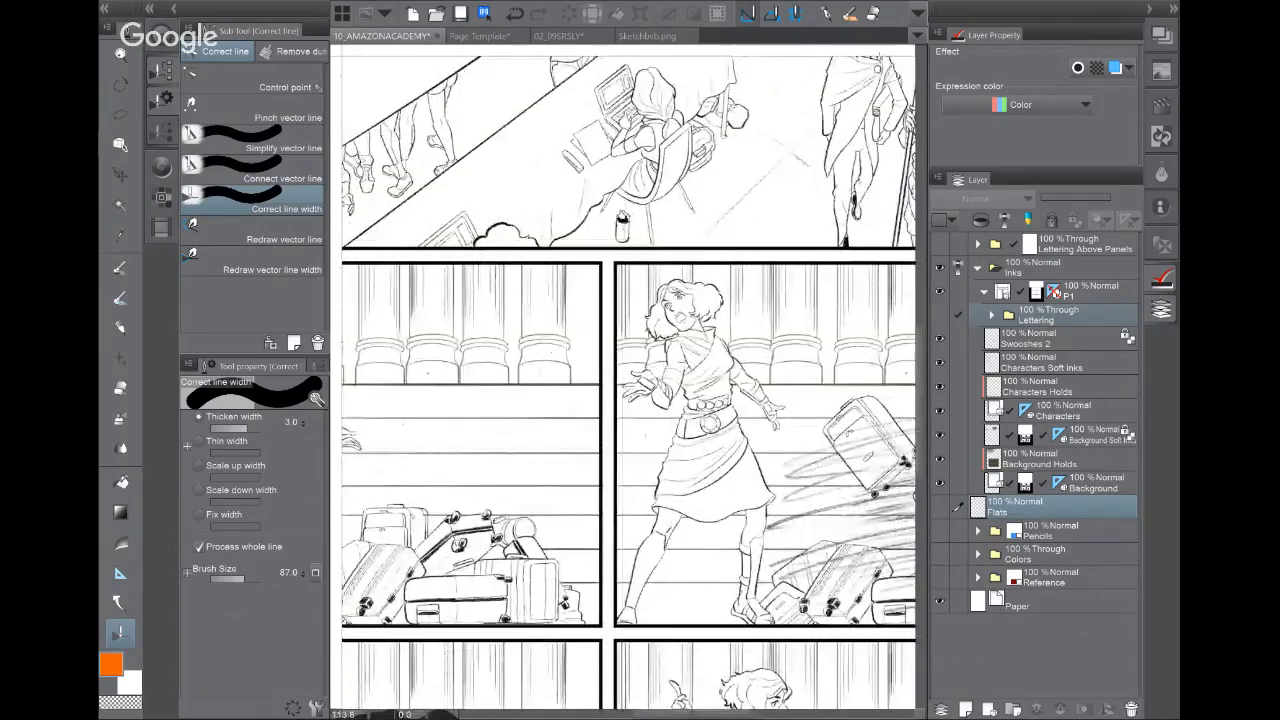
pyautogui.moveTo(706, 390); pyautogui.dragTo(549, 370)
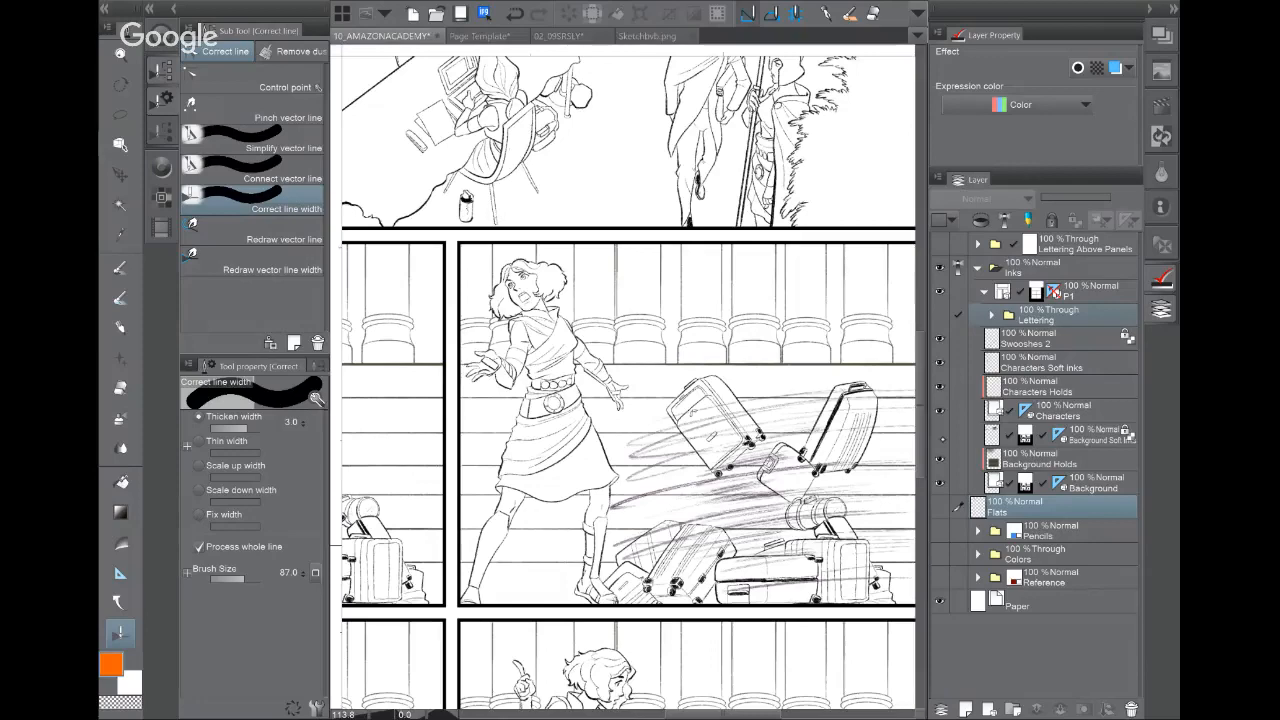
pyautogui.click(941, 439)
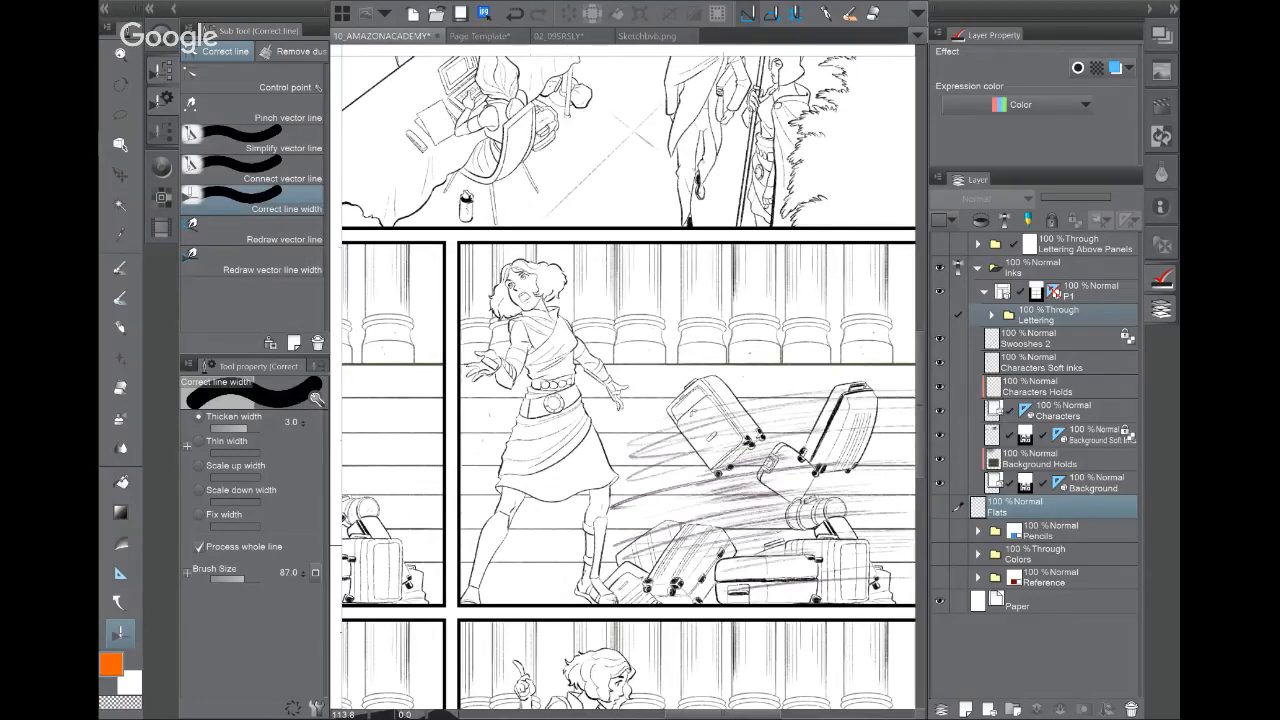
pyautogui.moveTo(660, 480); pyautogui.dragTo(630, 300)
pyautogui.moveTo(630, 420); pyautogui.dragTo(604, 294)
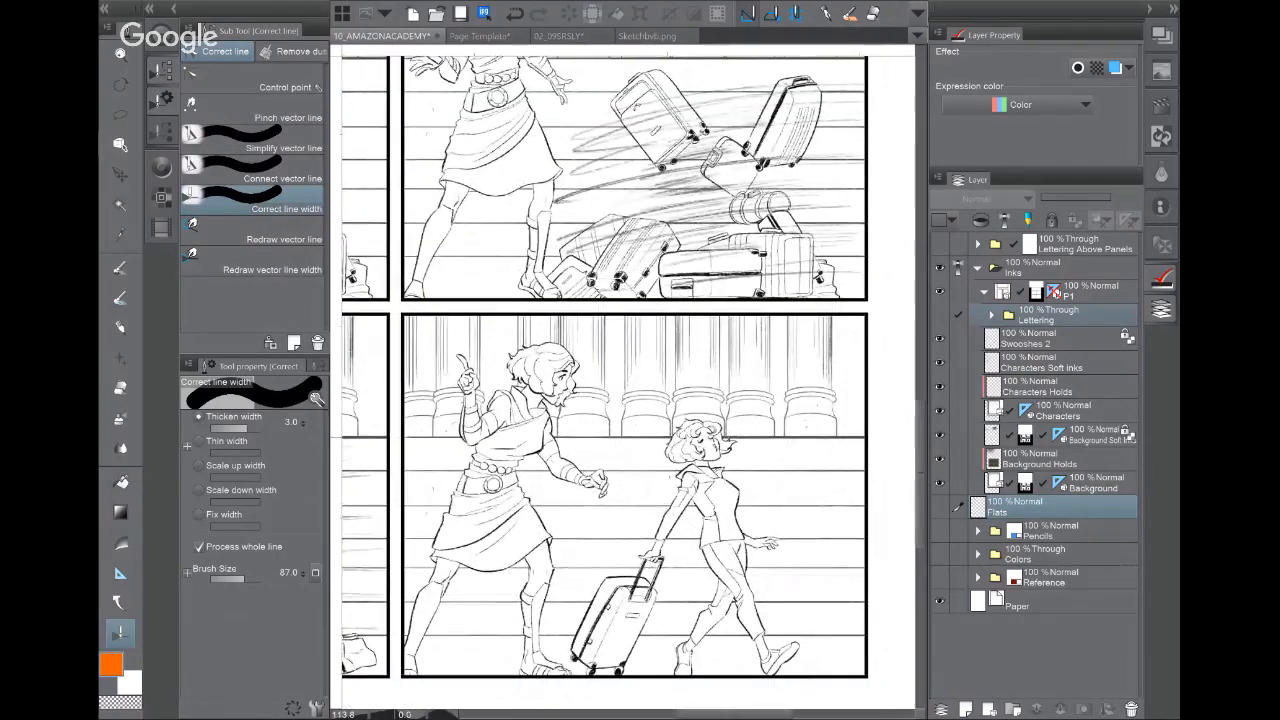
pyautogui.moveTo(630, 160); pyautogui.dragTo(638, 593)
pyautogui.moveTo(630, 300); pyautogui.dragTo(629, 561)
pyautogui.moveTo(560, 300); pyautogui.dragTo(735, 478)
pyautogui.scroll(-2, 700, 440)
pyautogui.moveTo(580, 400); pyautogui.dragTo(691, 400)
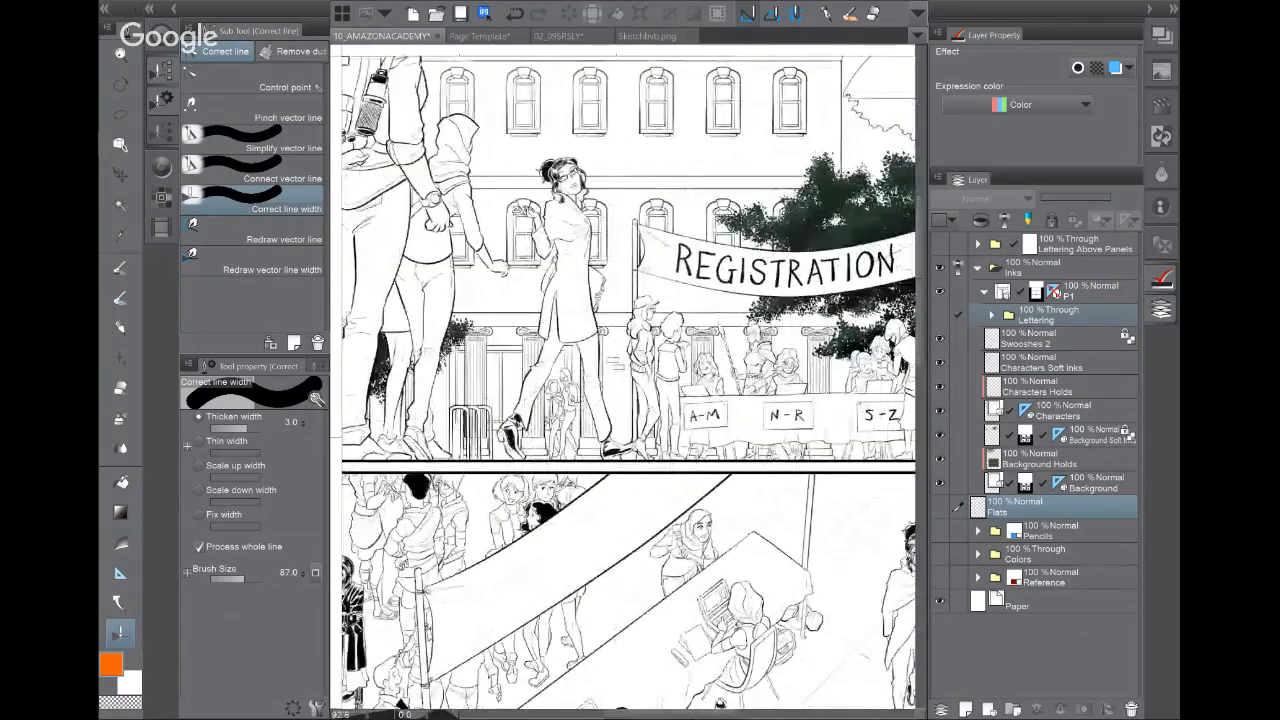
pyautogui.scroll(5, 465, 422)
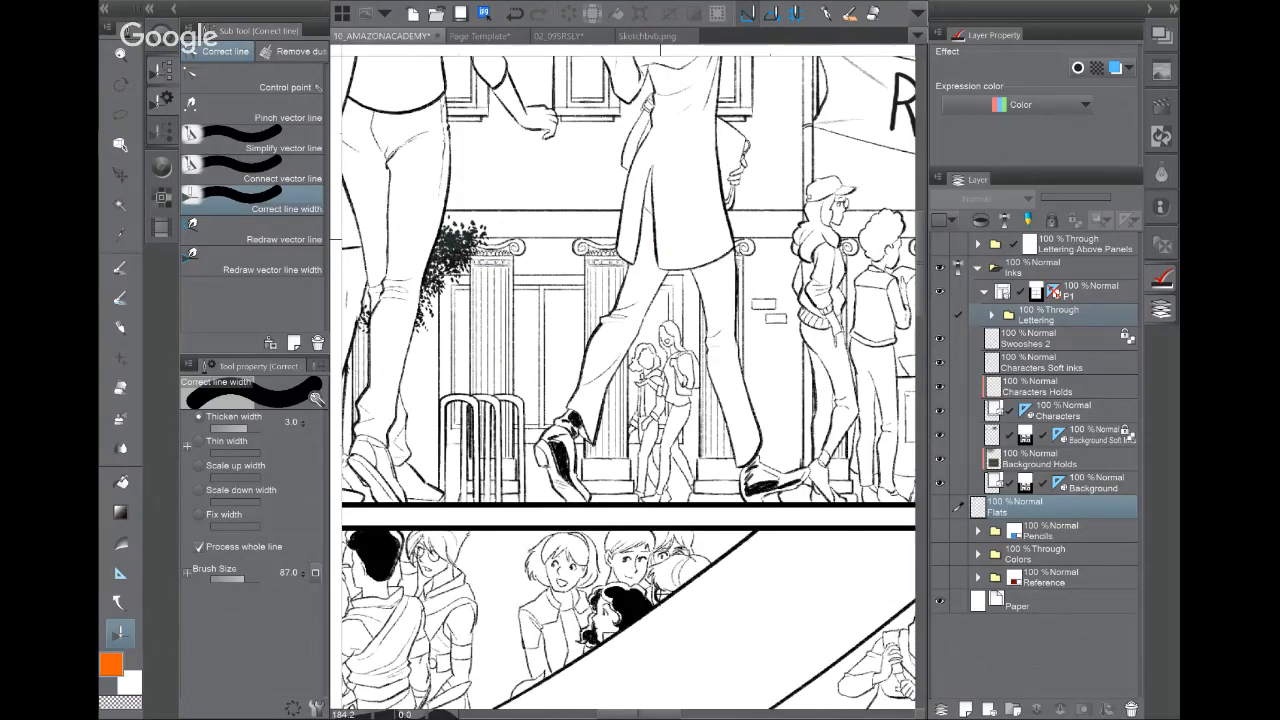
pyautogui.scroll(-5, 628, 385)
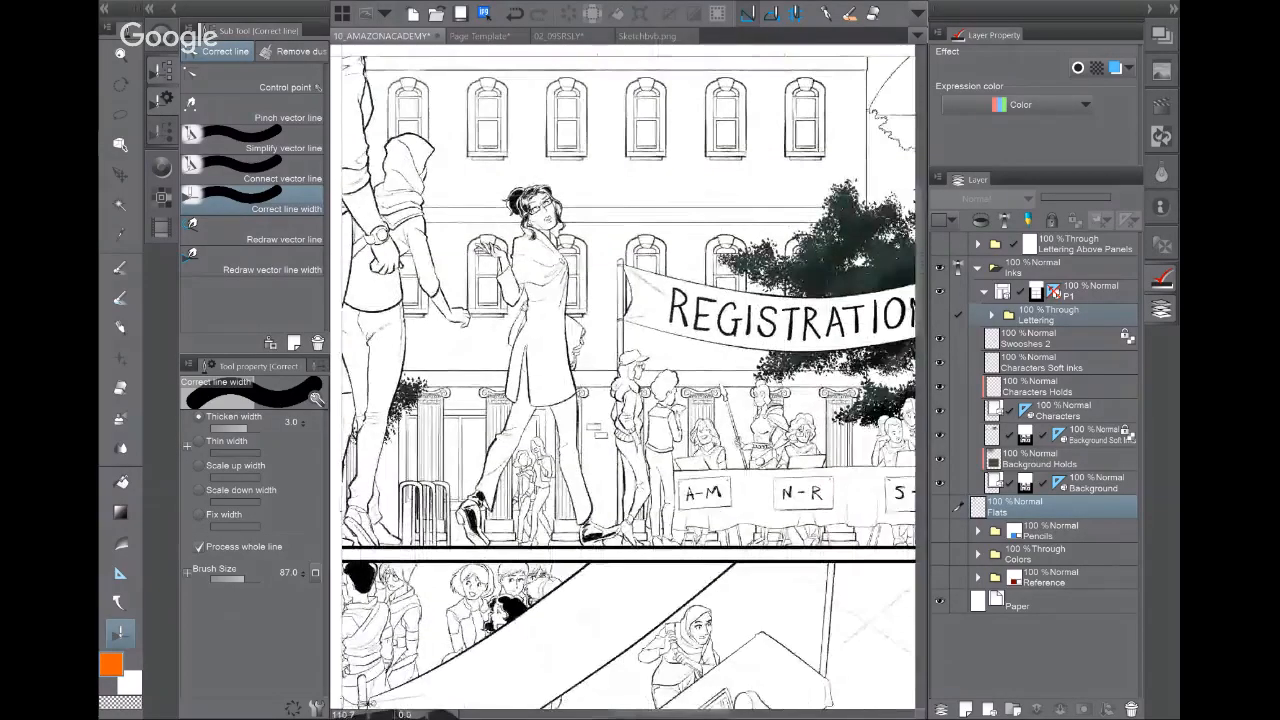
pyautogui.moveTo(860, 283); pyautogui.dragTo(558, 280)
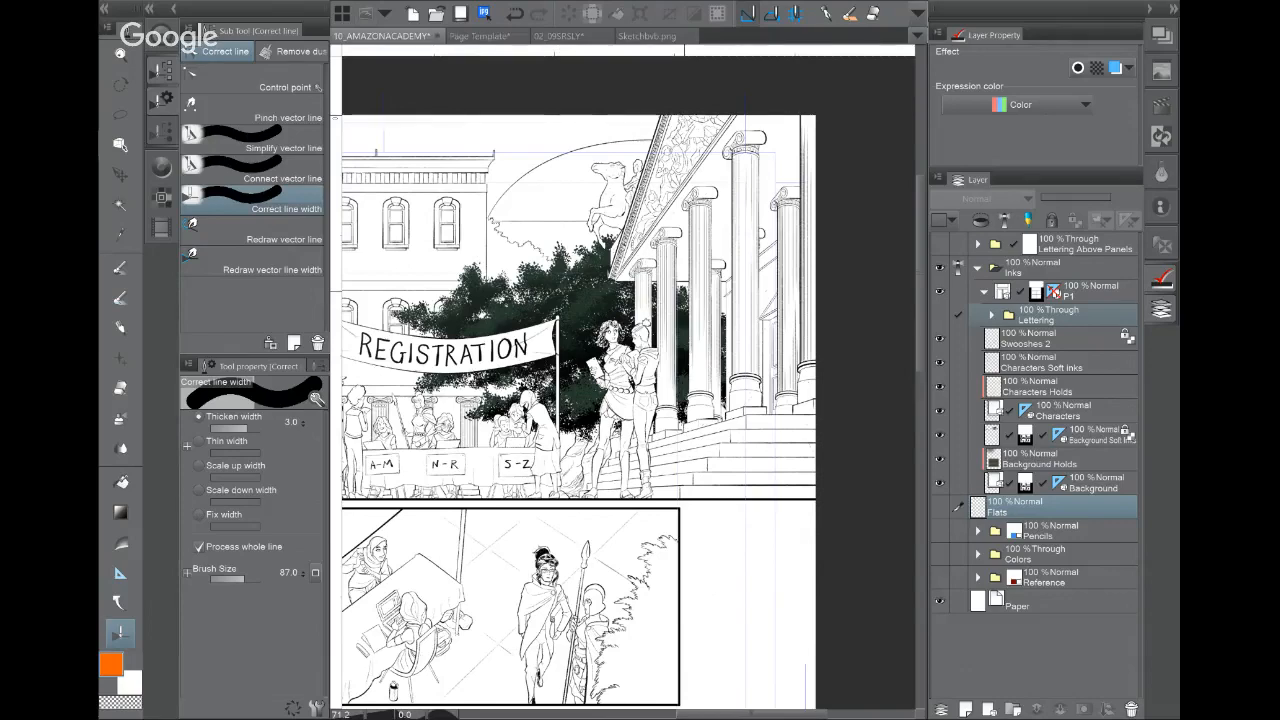
# Step: Lasso-select around the front column, preview it as a Quick Mask, then deselect
pyautogui.scroll(3, 684, 291)
pyautogui.moveTo(684, 291); pyautogui.dragTo(623, 378)
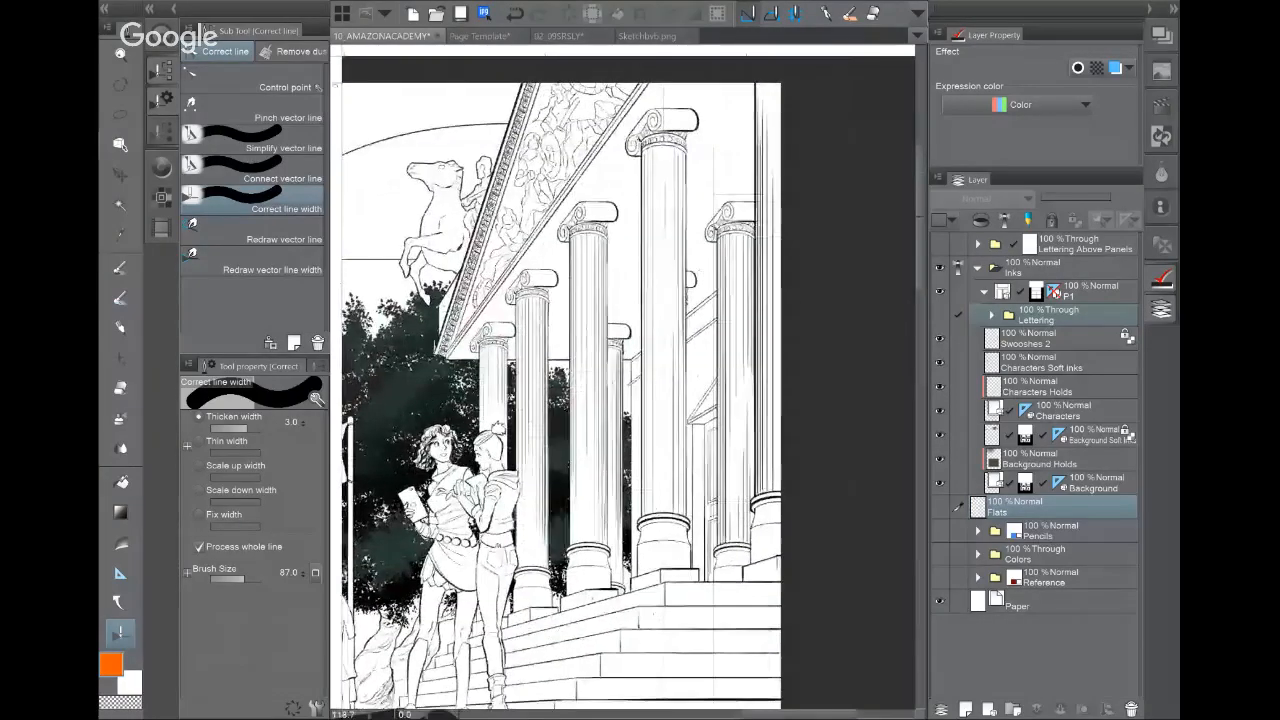
pyautogui.press('m')
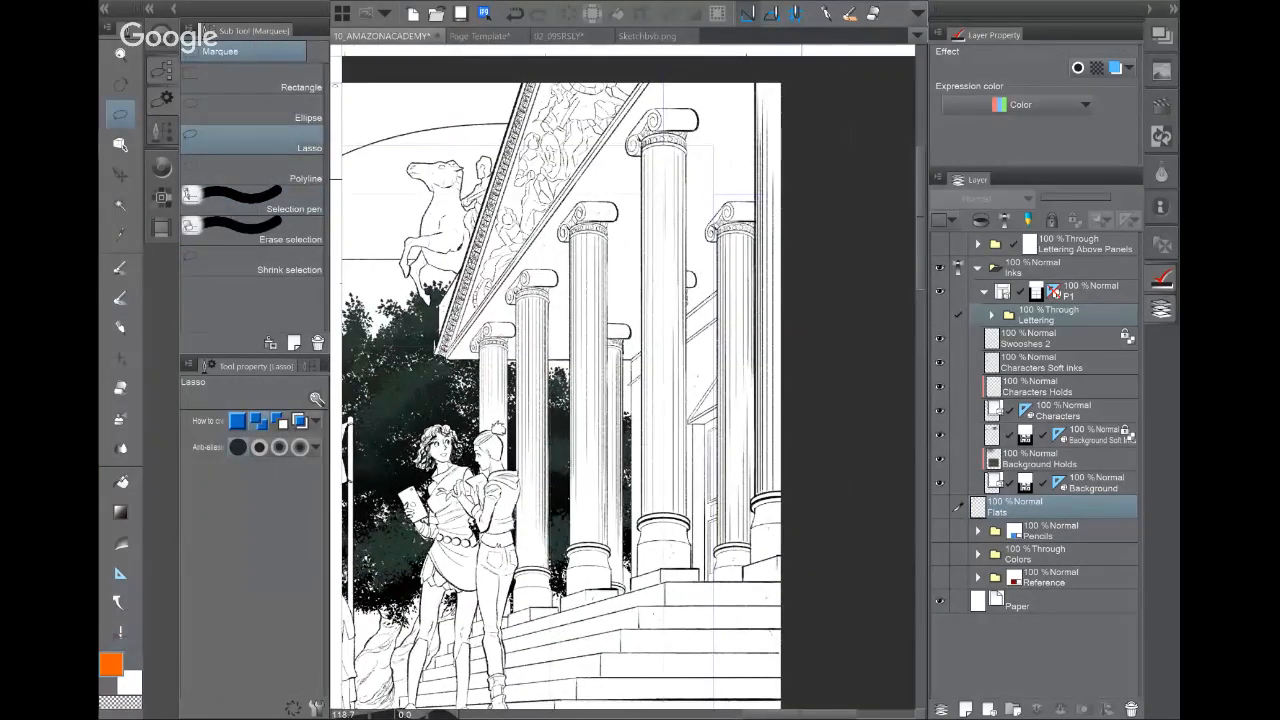
pyautogui.moveTo(690, 92)
pyautogui.mouseDown()
pyautogui.moveTo(616, 220)
pyautogui.moveTo(643, 598)
pyautogui.moveTo(720, 110)
pyautogui.moveTo(693, 92)
pyautogui.mouseUp()
pyautogui.hotkey('ctrl', 'm')
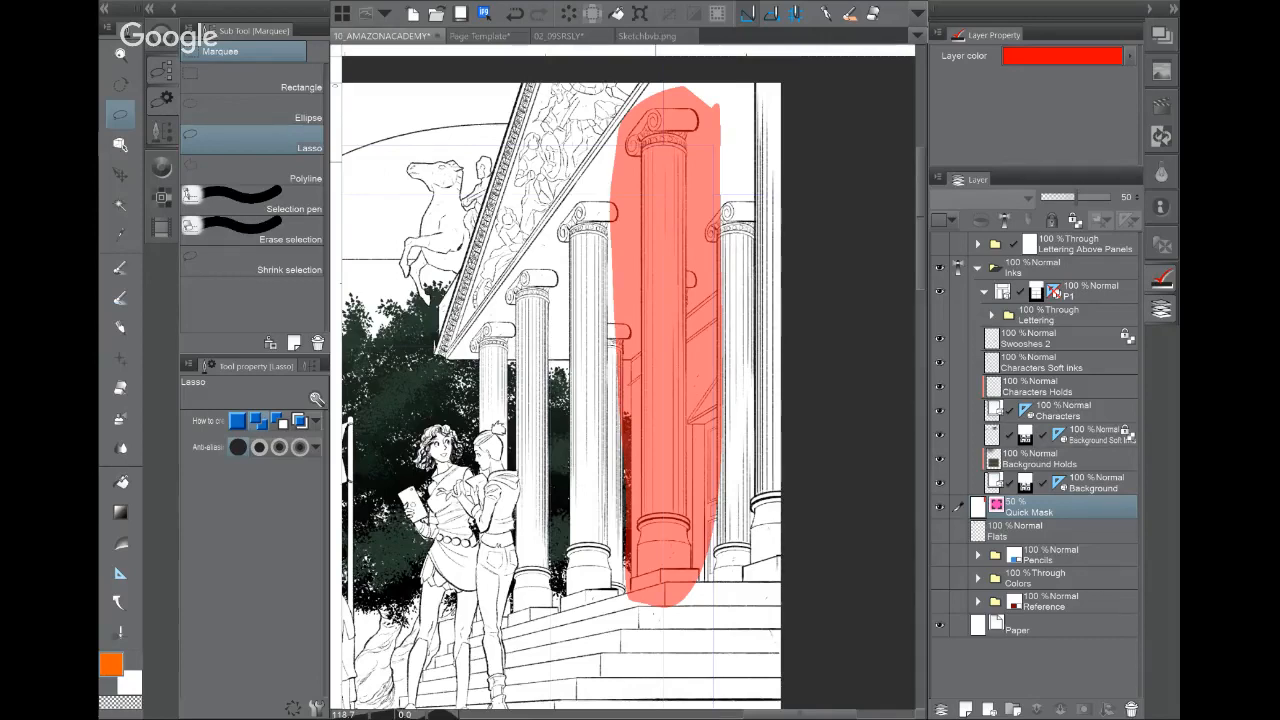
pyautogui.hotkey('ctrl', 'm')
pyautogui.hotkey('ctrl', 'd')
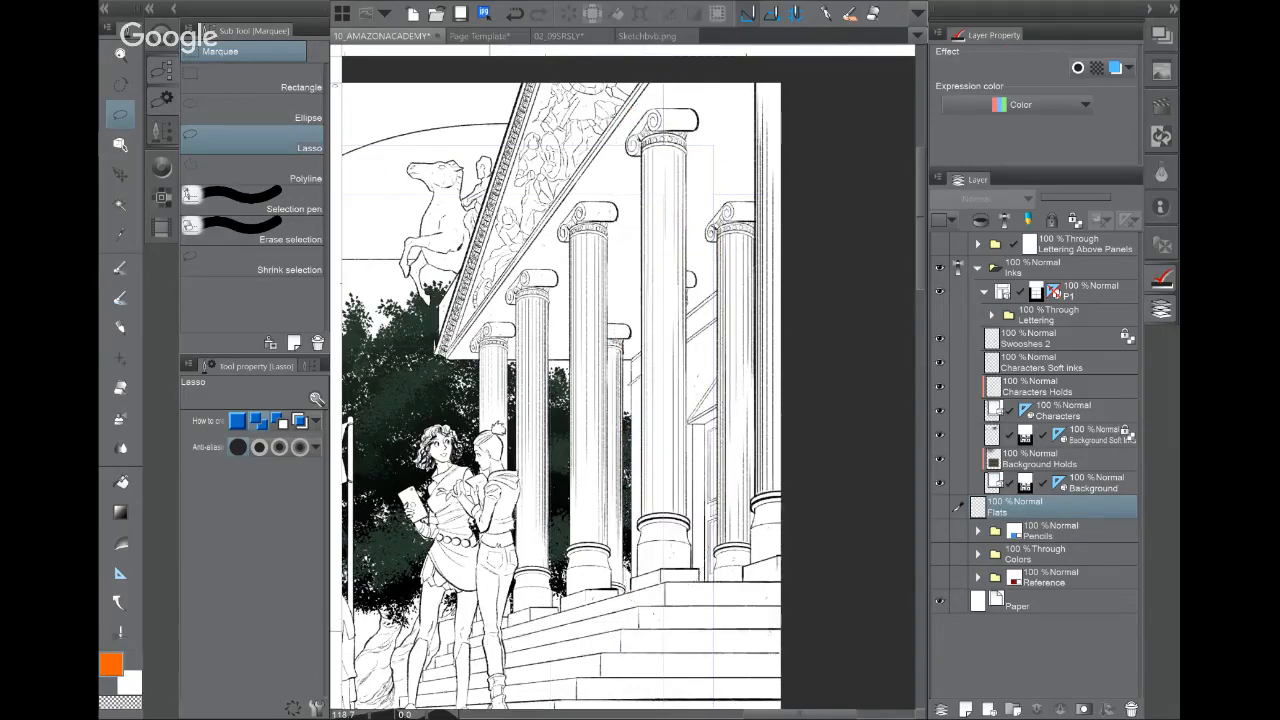
# Step: Set the drawing colour to black from the Color Set and collapse the colour panels
pyautogui.click(161, 168)
pyautogui.click(290, 145)
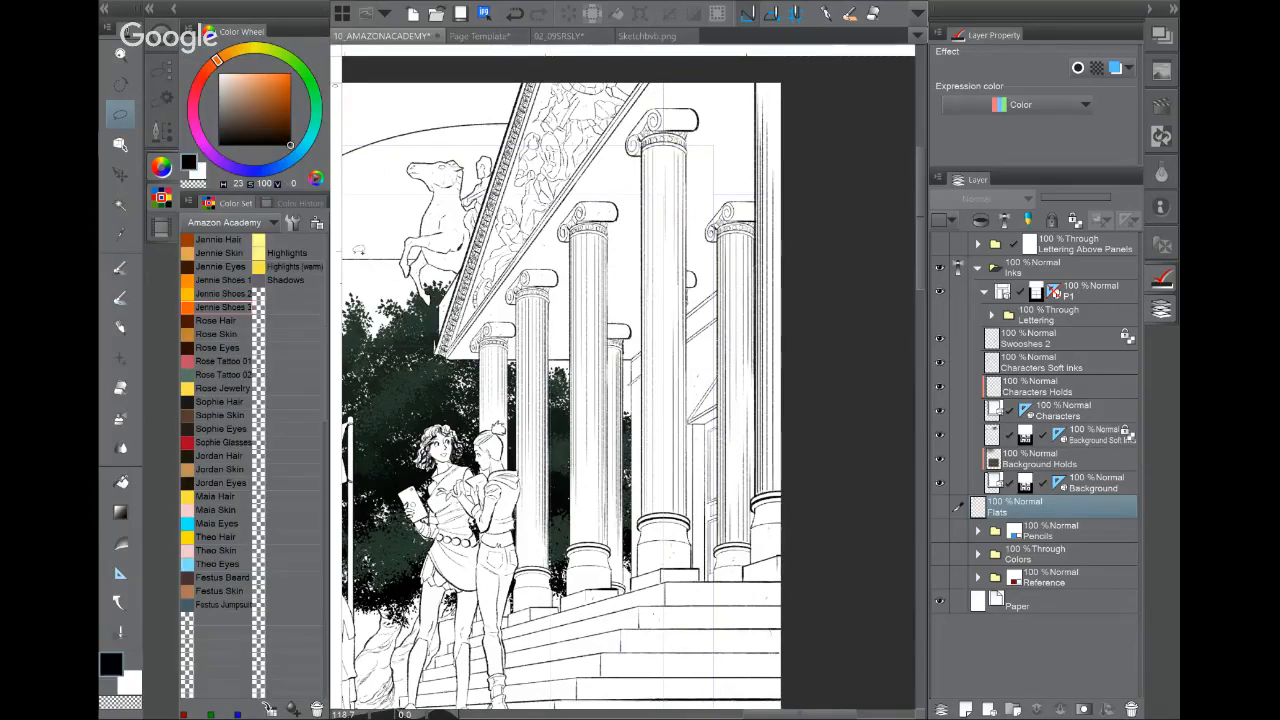
pyautogui.click(161, 168)
pyautogui.moveTo(480, 400); pyautogui.dragTo(635, 376)
pyautogui.scroll(-4, 724, 450)
pyautogui.moveTo(500, 430); pyautogui.dragTo(619, 384)
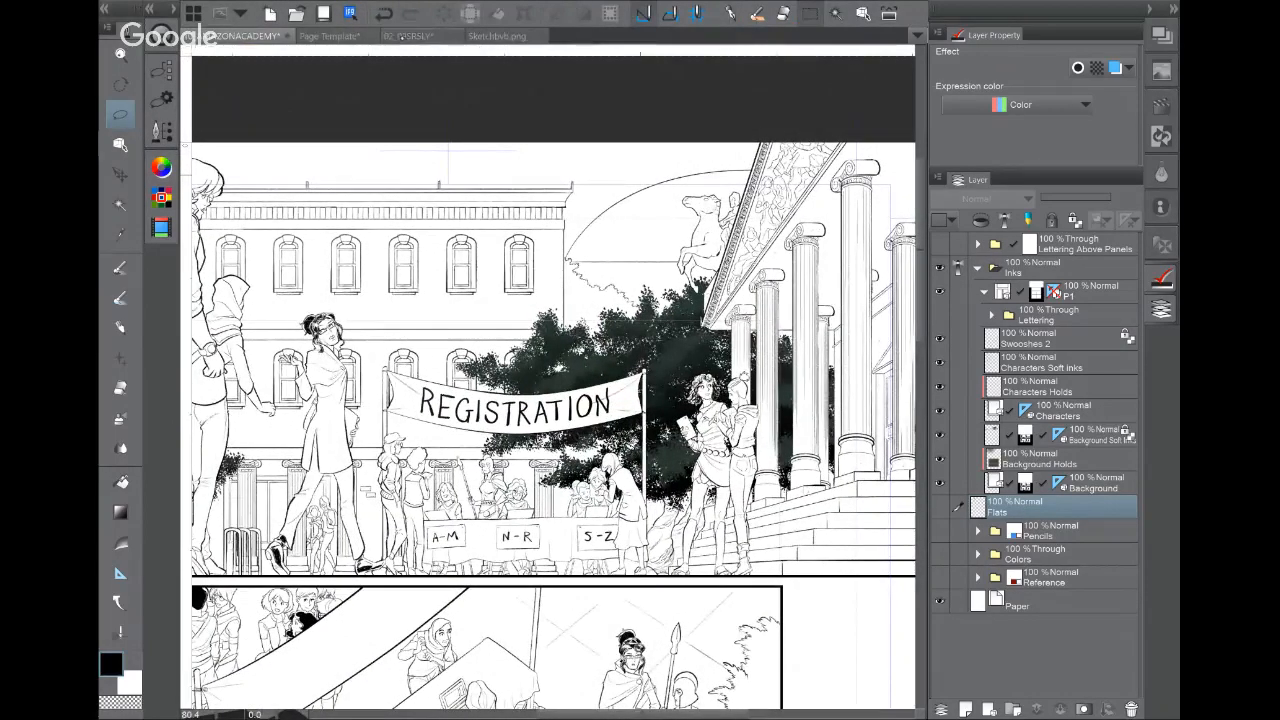
# Step: Switch to the 02_09SRSLY winter page and review the walking figure and the three lower panels
pyautogui.click(410, 35)
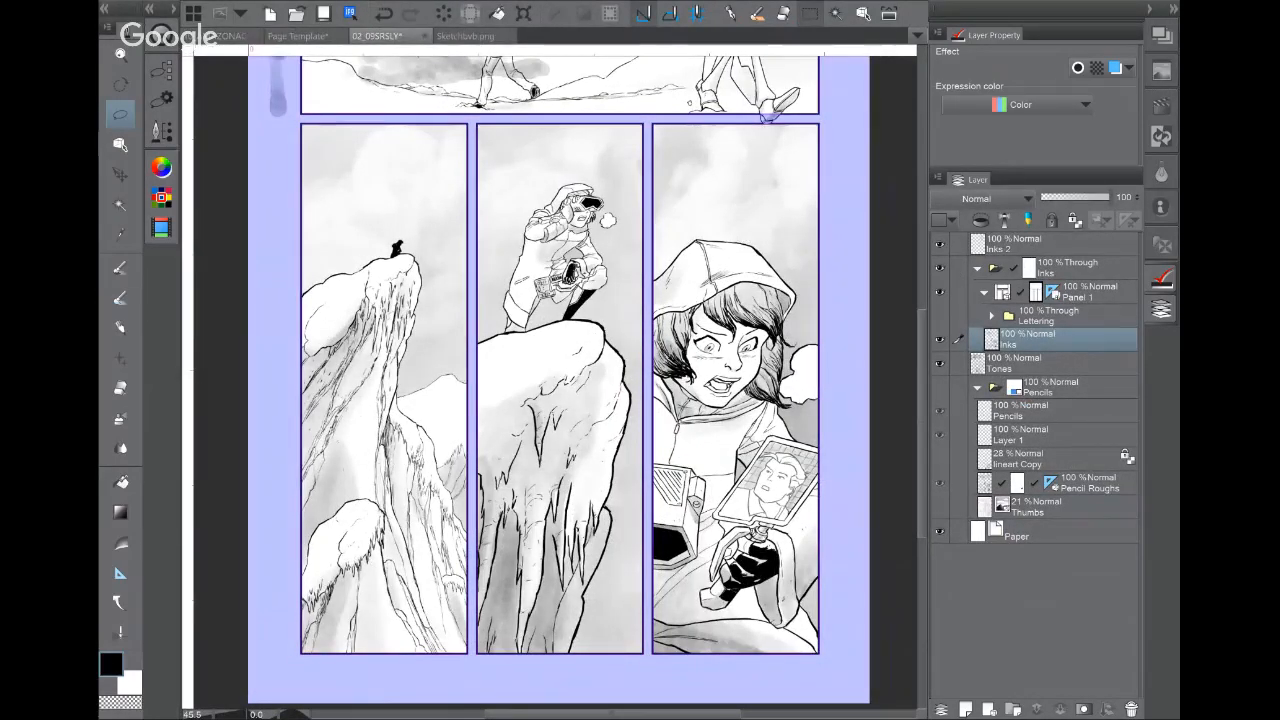
pyautogui.moveTo(418, 370); pyautogui.dragTo(427, 616)
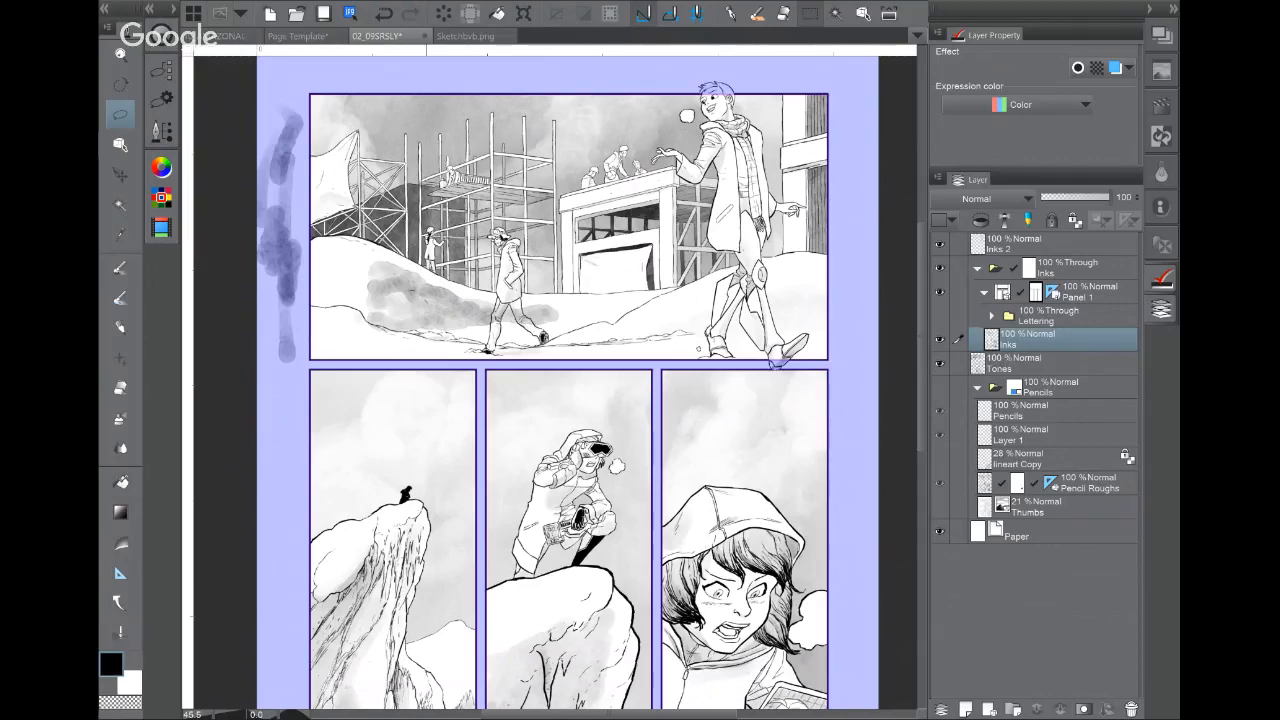
pyautogui.moveTo(640, 240); pyautogui.dragTo(581, 377)
pyautogui.moveTo(716, 369); pyautogui.dragTo(925, 358)
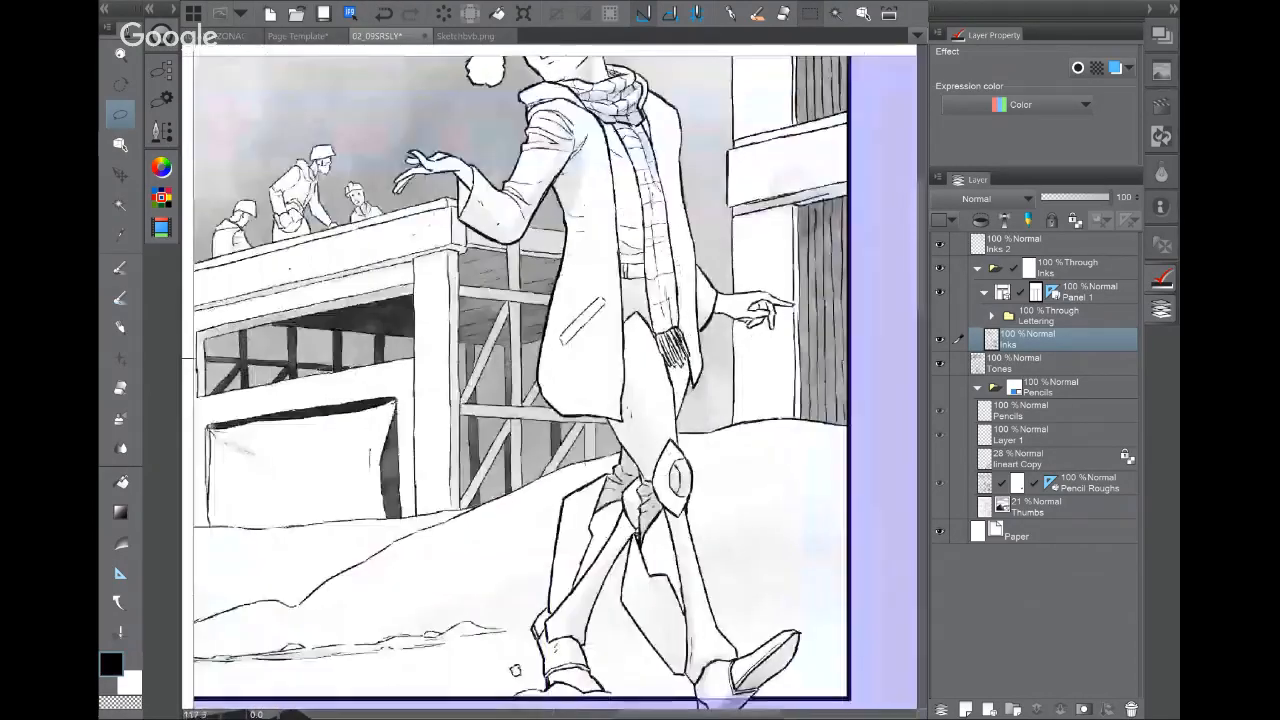
pyautogui.moveTo(560, 300); pyautogui.dragTo(582, 446)
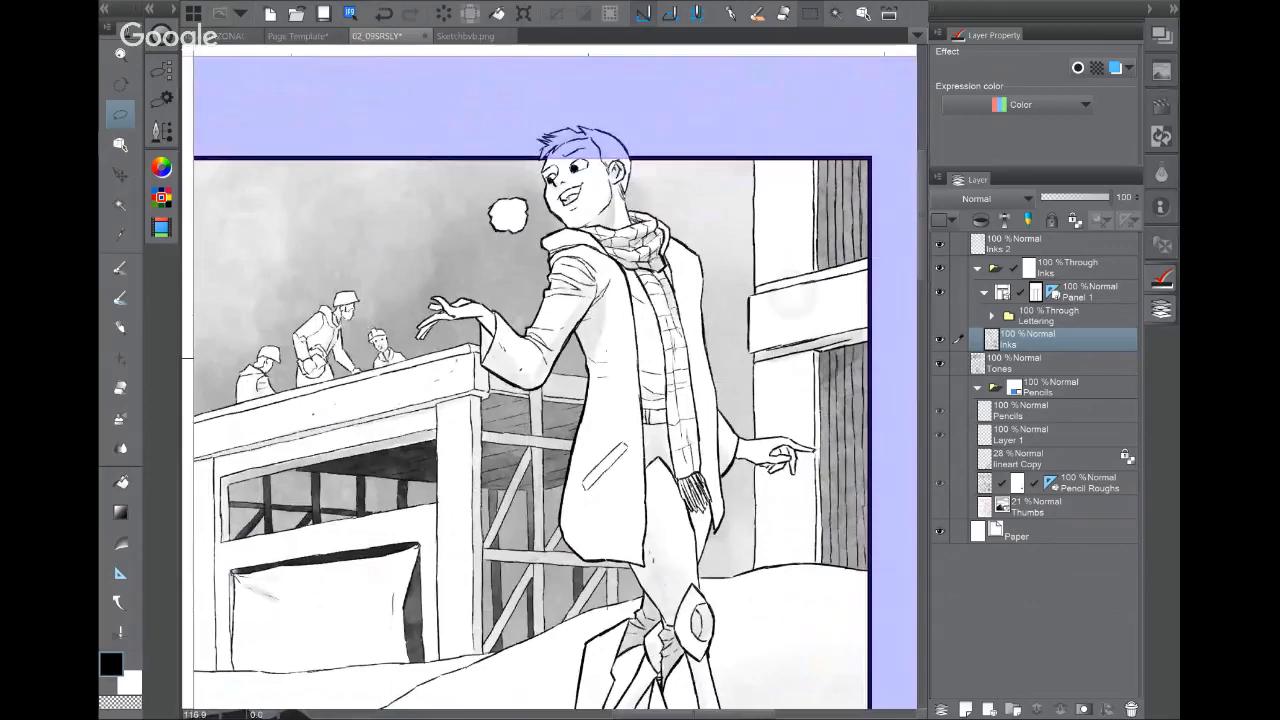
pyautogui.moveTo(699, 416); pyautogui.dragTo(575, 416)
pyautogui.moveTo(600, 540); pyautogui.dragTo(652, 317)
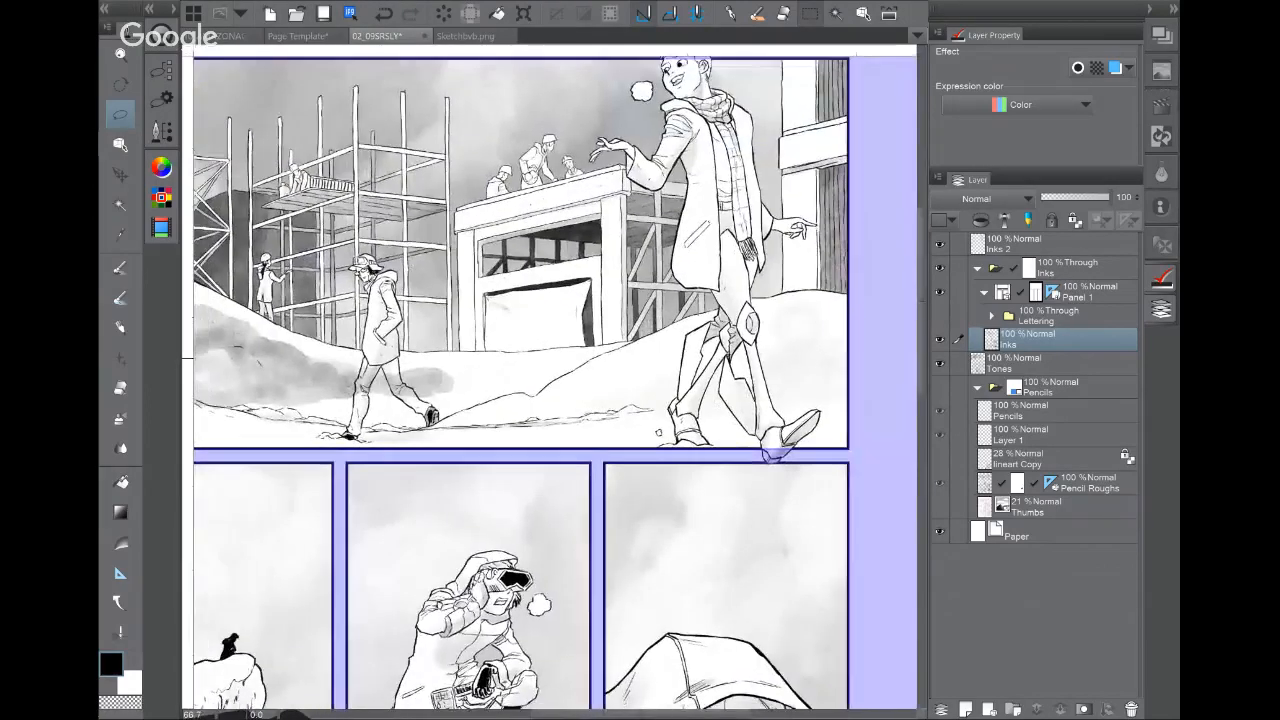
pyautogui.moveTo(600, 500); pyautogui.dragTo(611, 100)
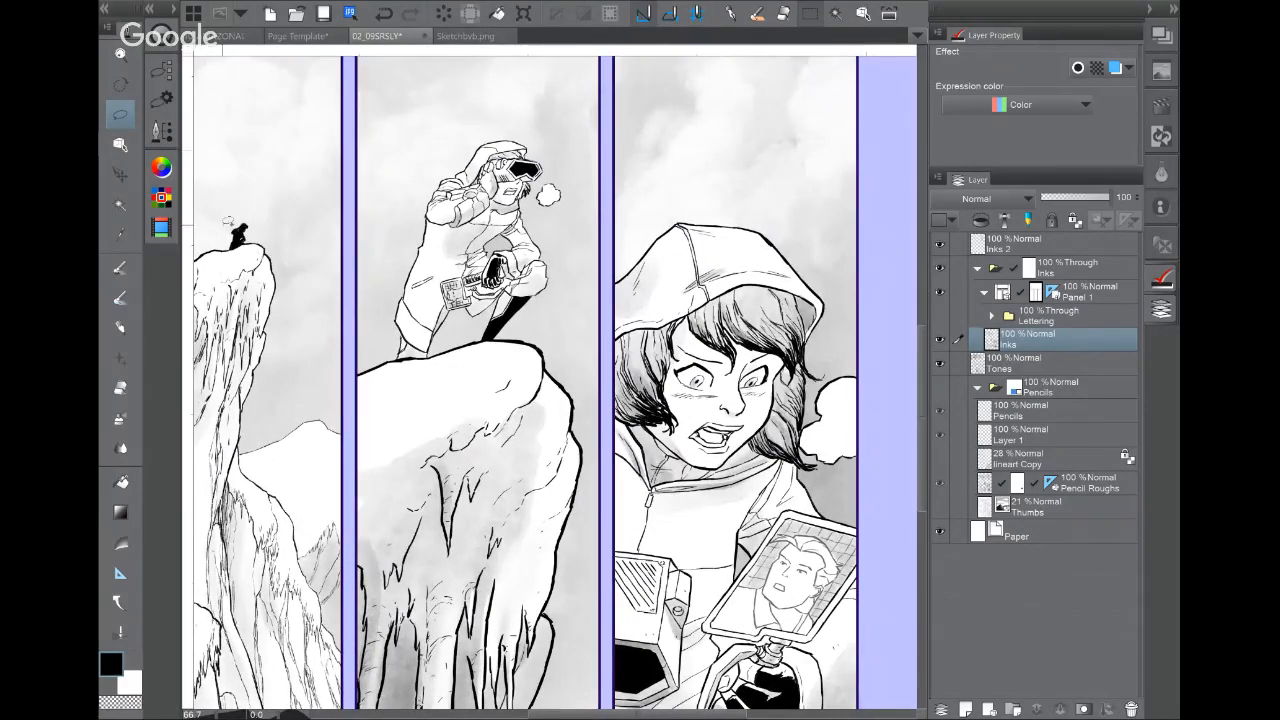
pyautogui.moveTo(97, 166)
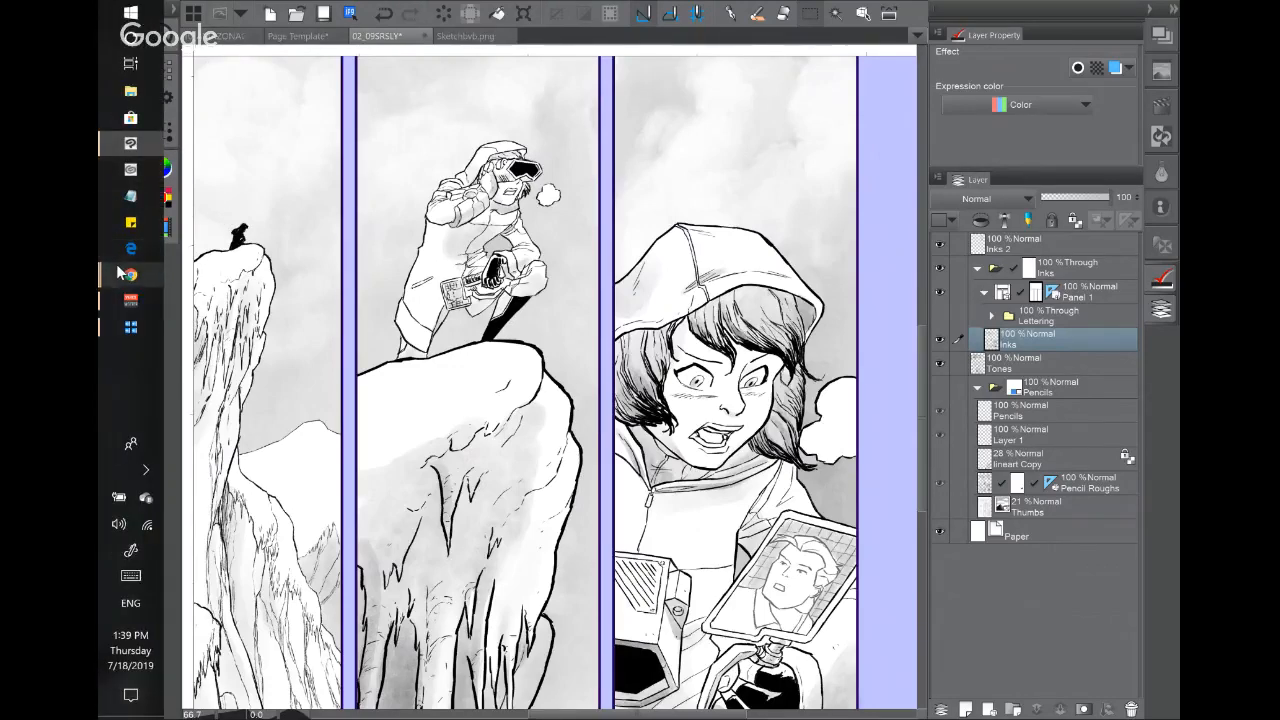
pyautogui.moveTo(118, 272)
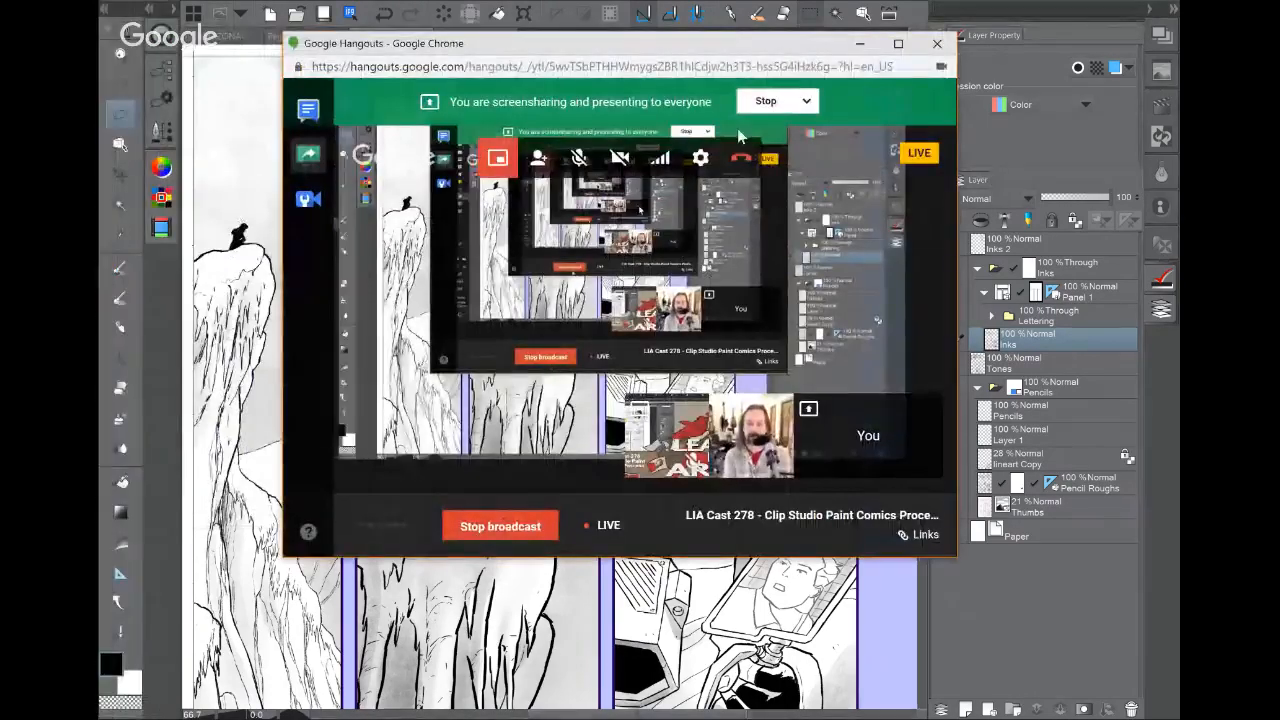